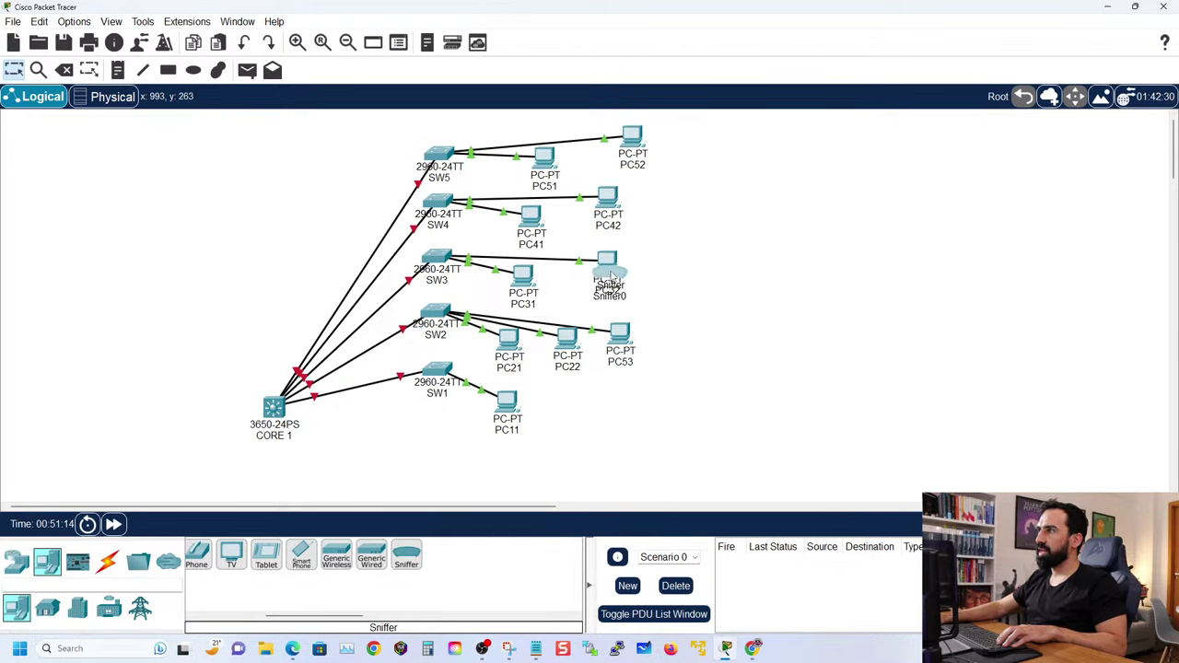
Check the reference diagram in Snipping Tool, then move Sniffer0 off PC31 to beside PC32.
left_click(508, 649)
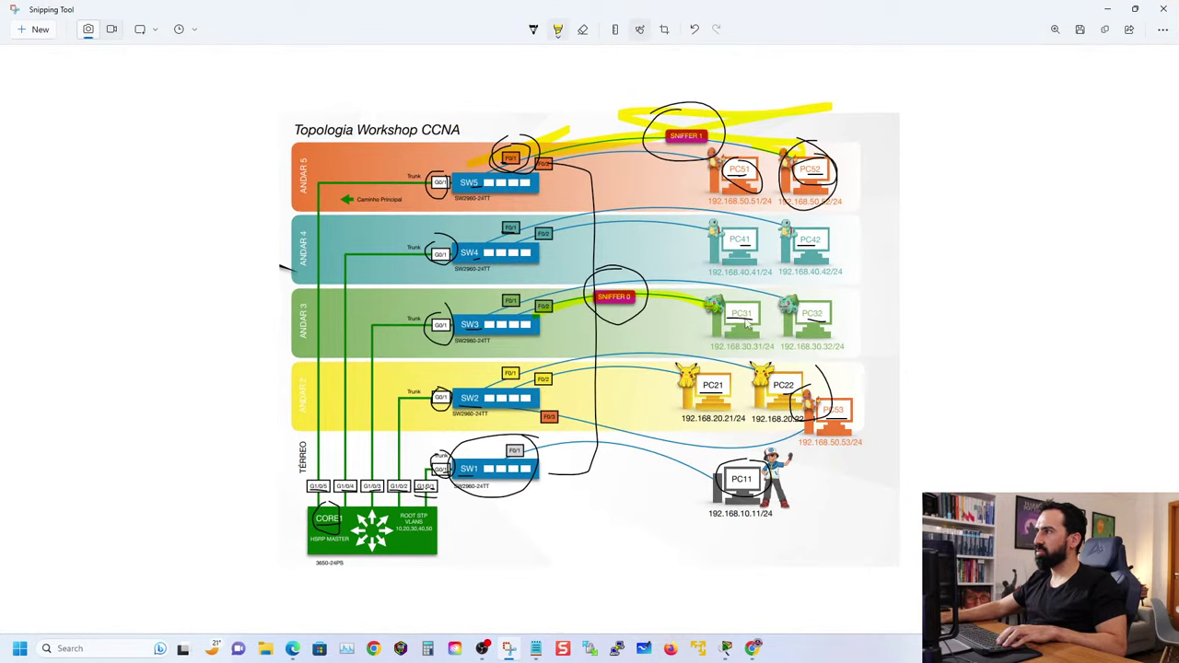
left_click(1107, 9)
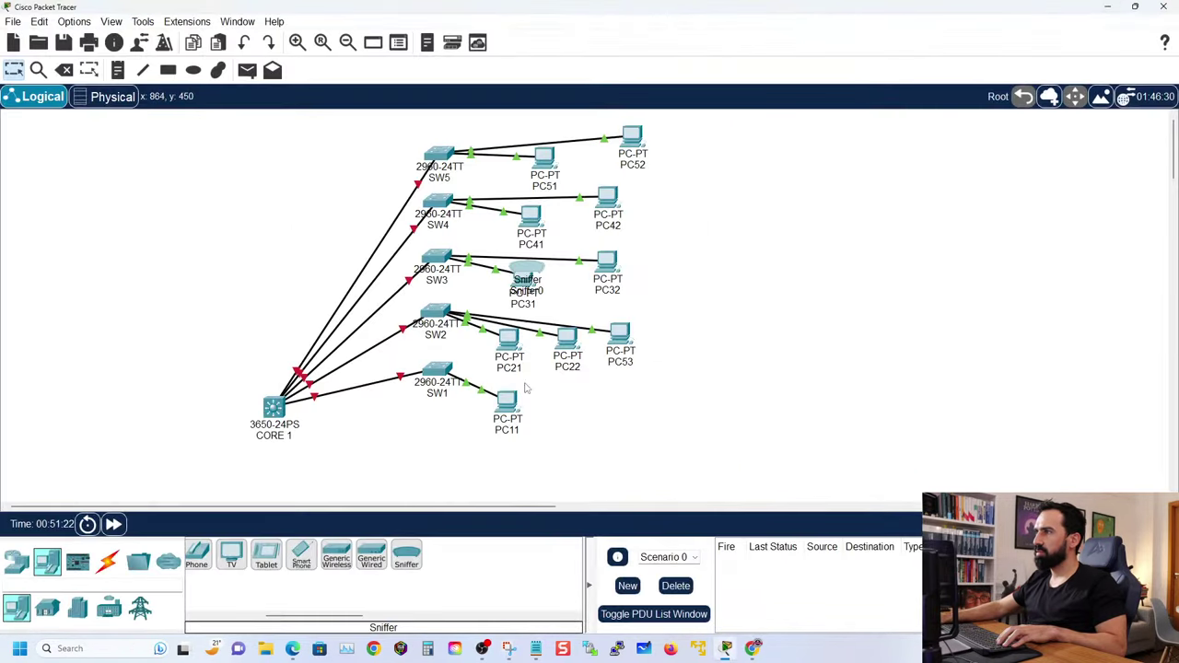
left_click_drag(538, 274, 707, 280)
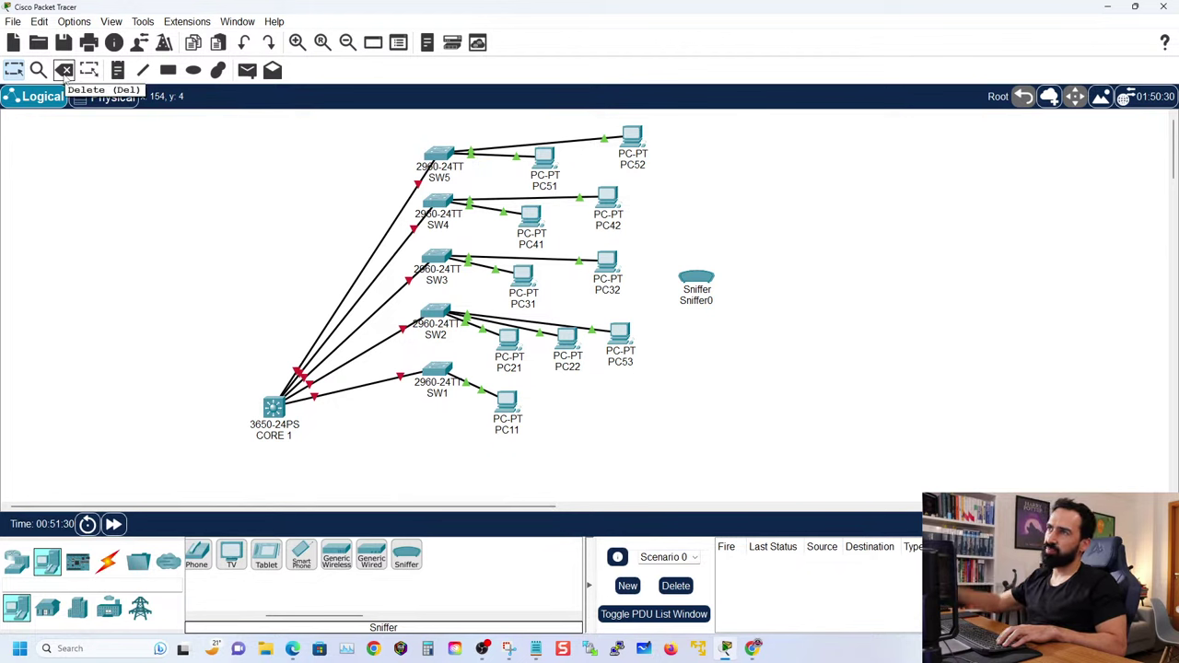
Delete the SW3–PC31 link and place Sniffer0 between SW3 and PC31.
left_click(63, 71)
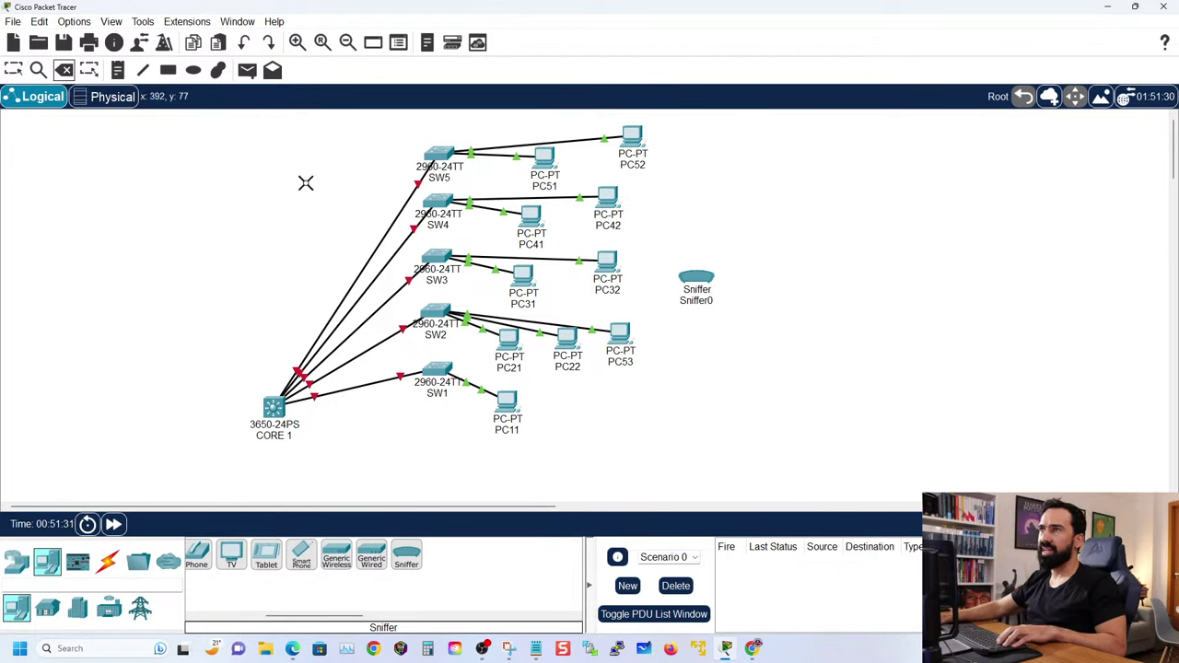
left_click(486, 267)
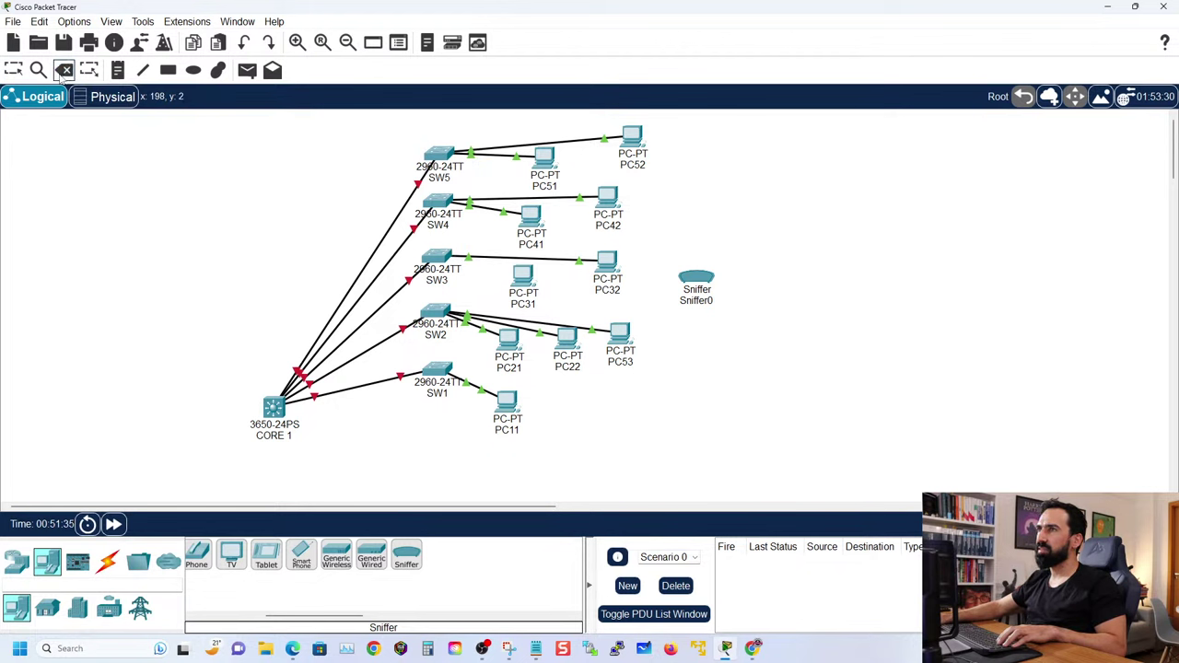
left_click(14, 71)
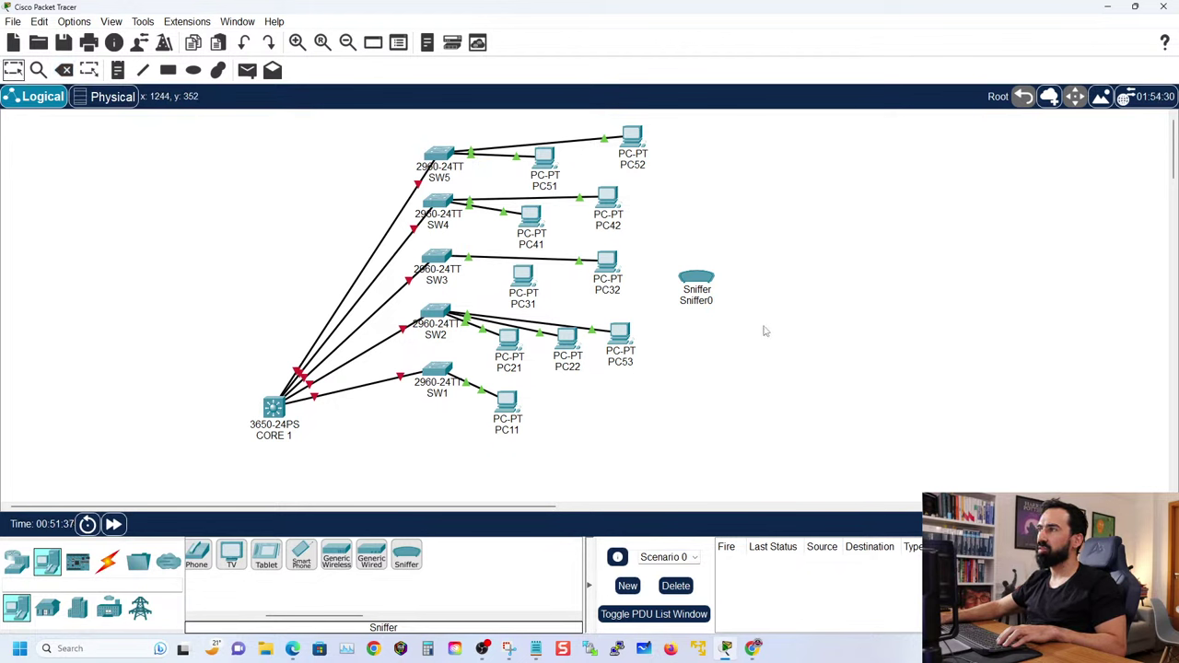
mouse_move(708, 284)
left_mouse_down()
mouse_move(515, 285)
mouse_move(545, 291)
left_mouse_up()
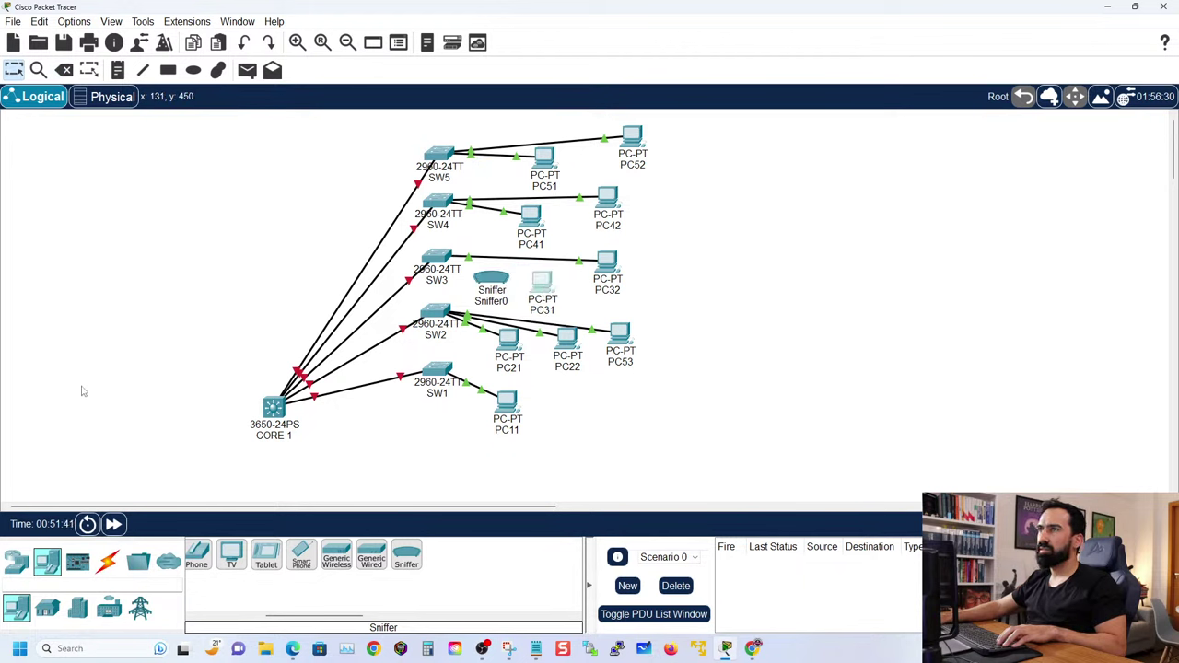
Connect SW3 FastEthernet0/2 to Sniffer0 with a copper straight-through cable.
left_click(106, 569)
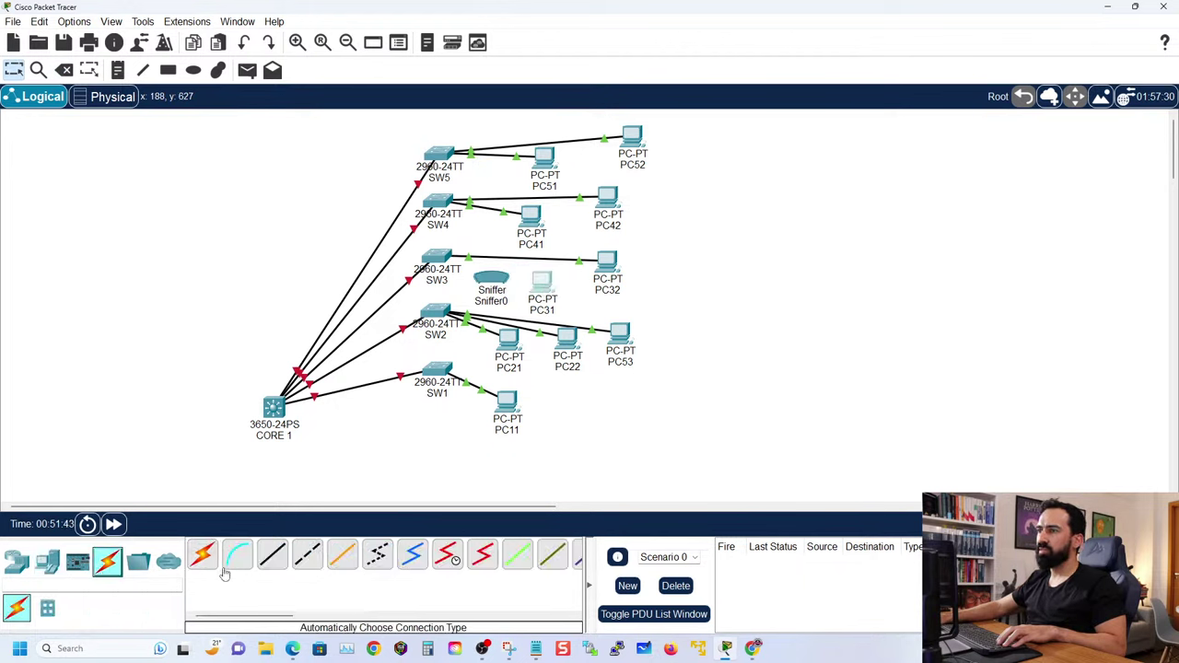
left_click(273, 553)
left_click(440, 258)
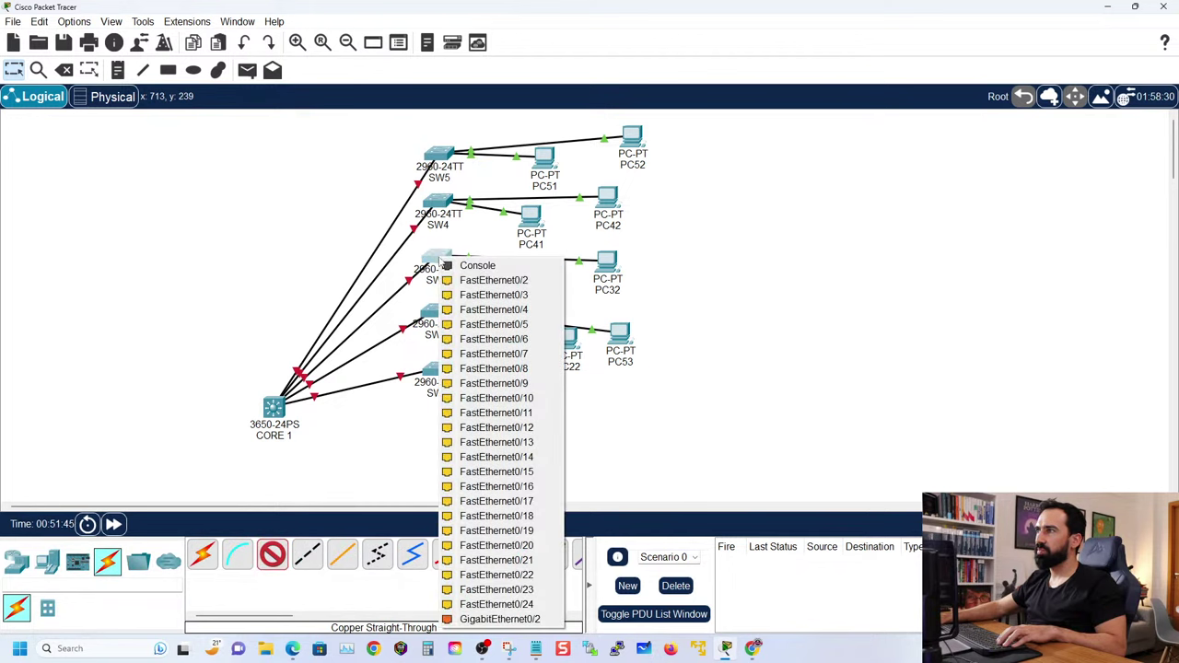
left_click(493, 280)
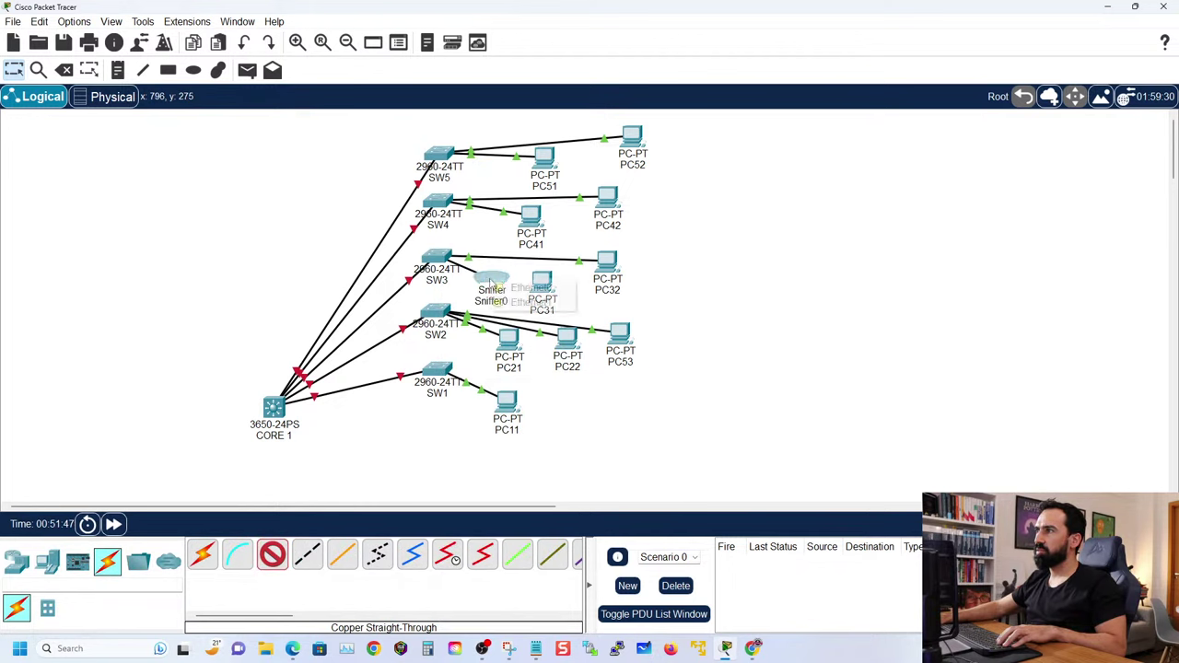
left_click(496, 280)
left_click(527, 286)
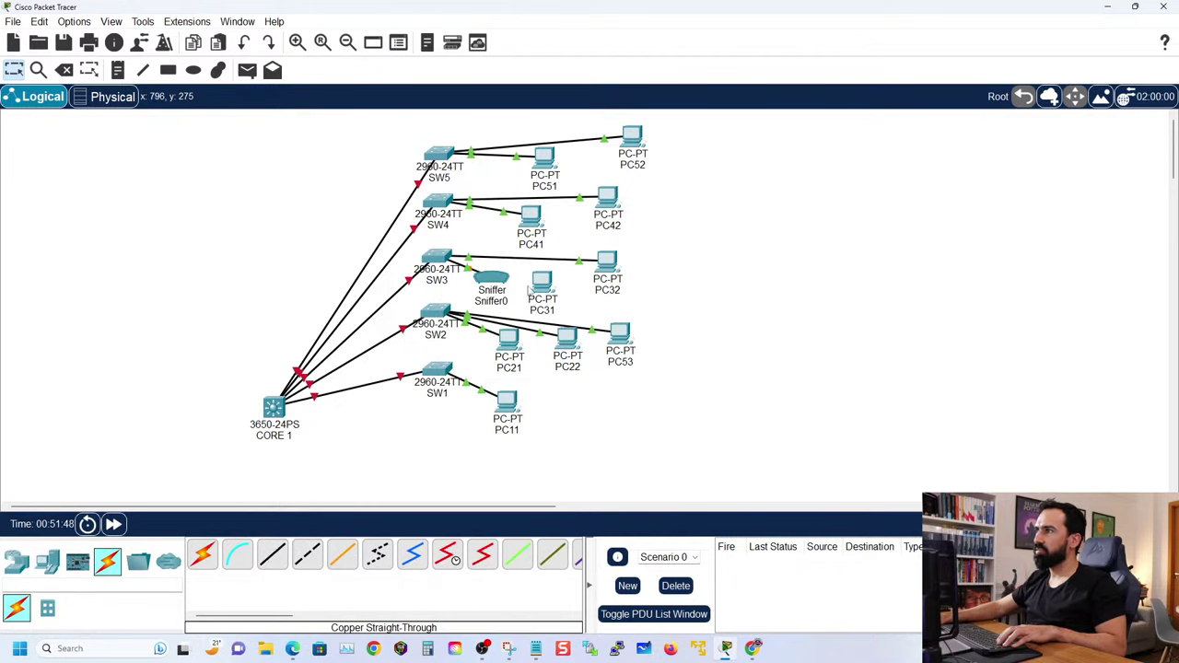
Connect Sniffer0's free port to PC31 FastEthernet0 with copper straight-through, then shift both slightly right.
left_click(273, 556)
left_click(498, 279)
left_click(527, 285)
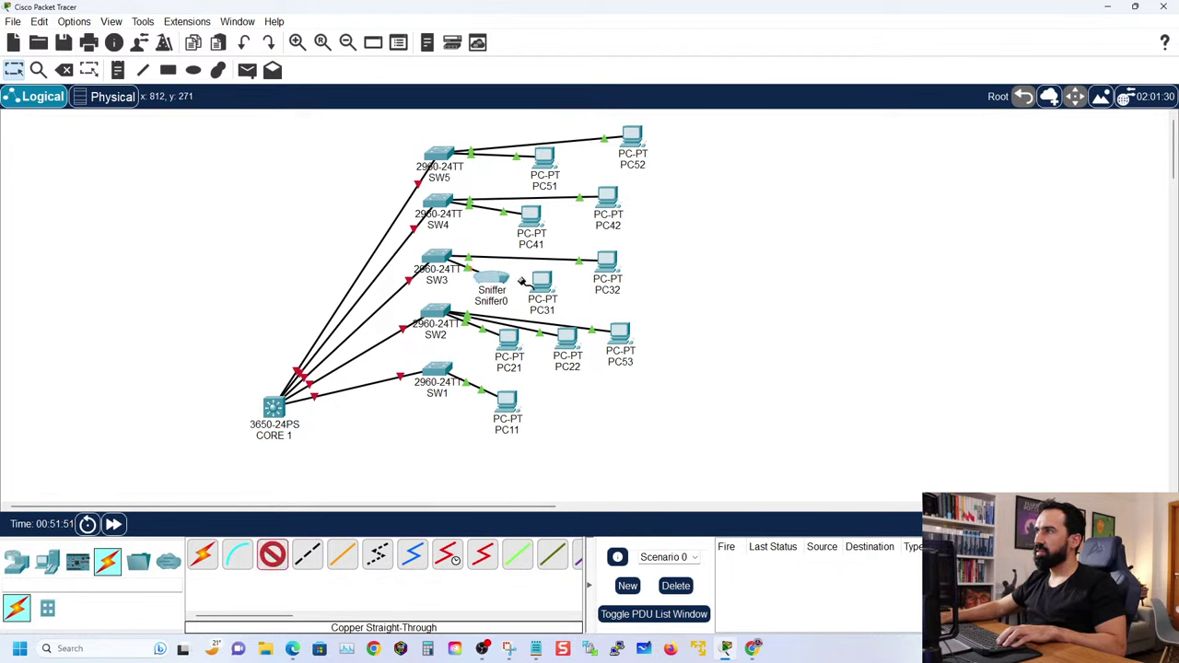
left_click(549, 281)
left_click(597, 331)
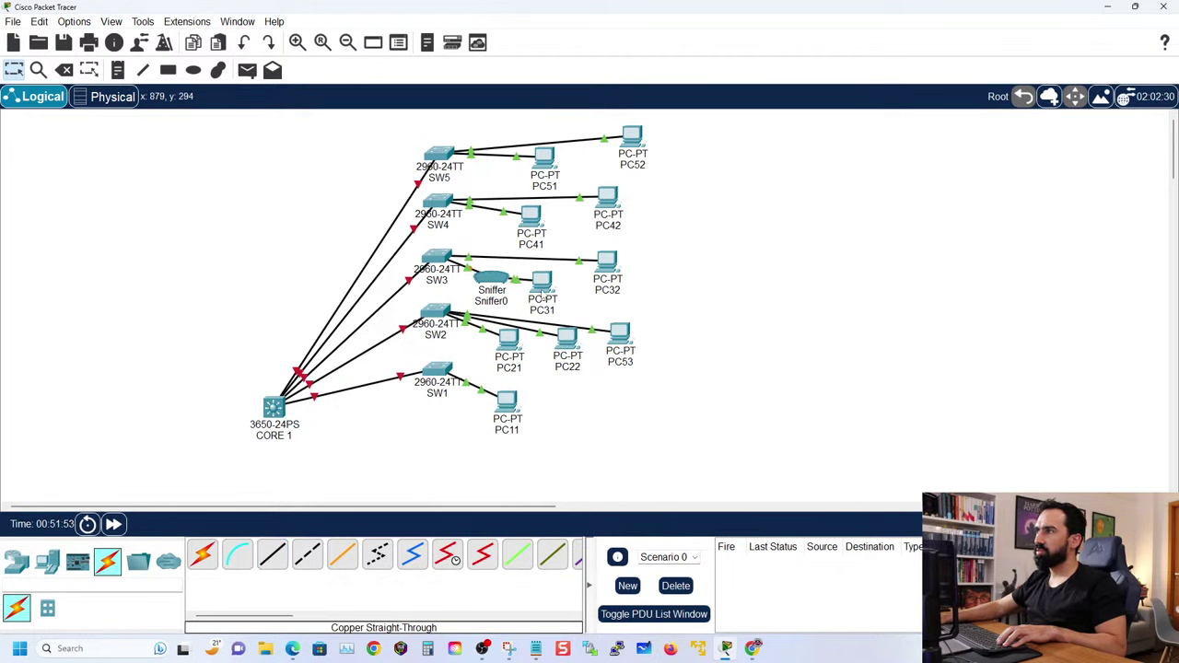
mouse_move(541, 292)
left_mouse_down()
mouse_move(559, 297)
mouse_move(503, 287)
mouse_move(564, 290)
left_mouse_up()
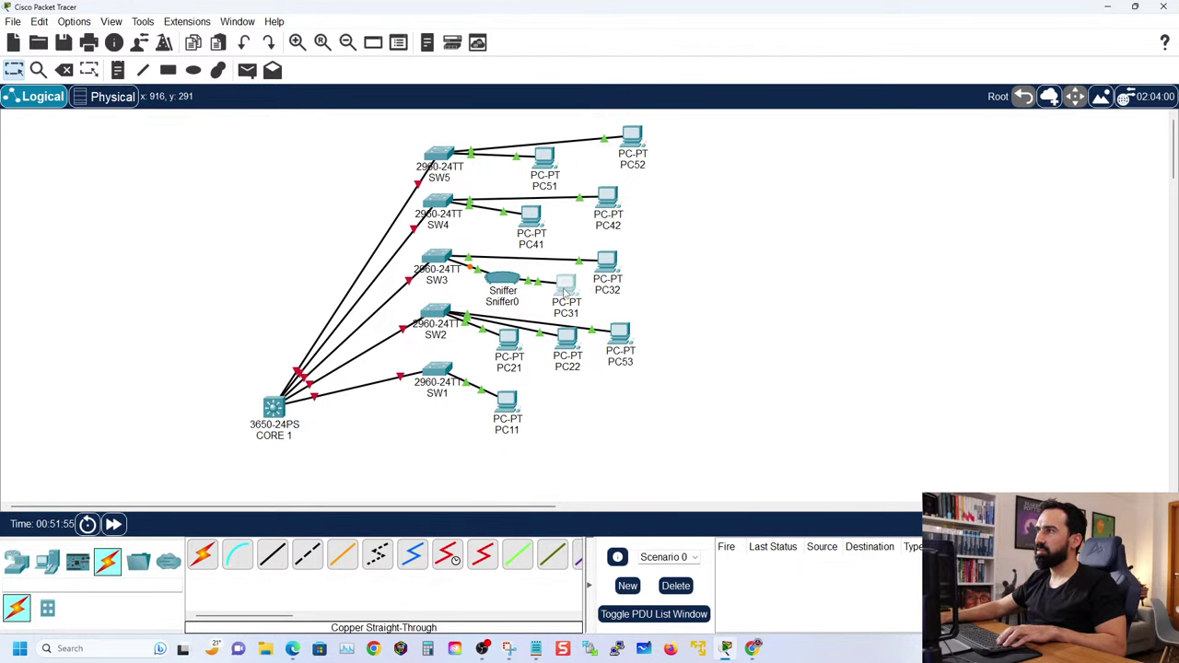
Review the reference diagram again and cancel an accidental deletion of PC31.
left_click(521, 648)
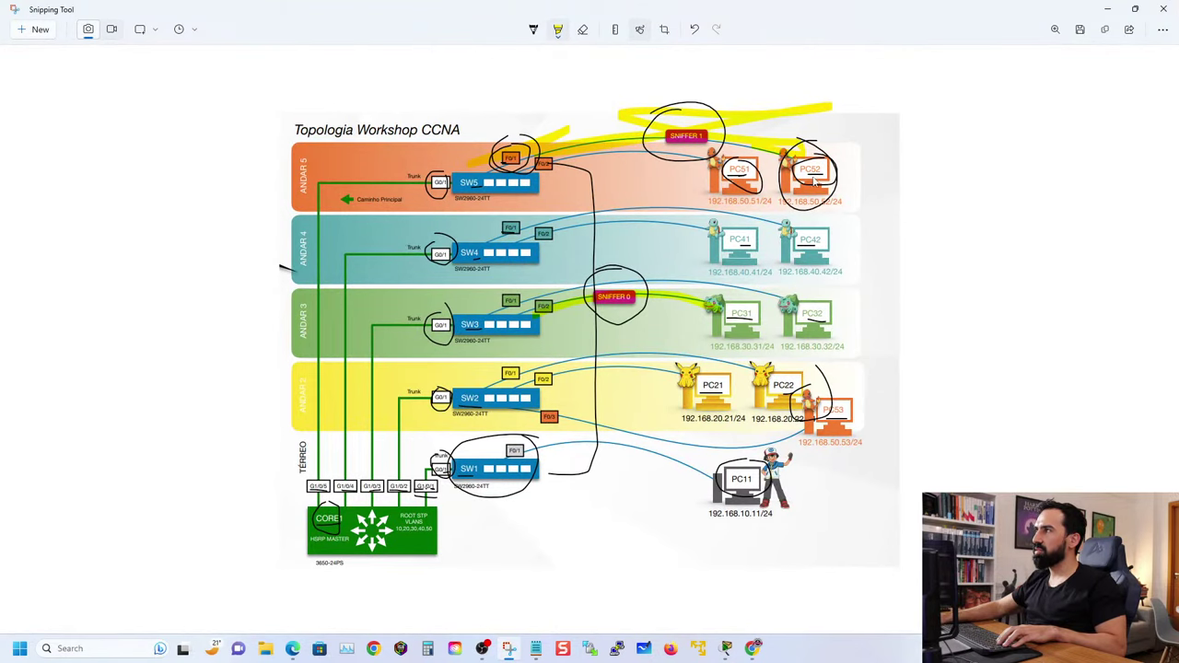
left_click(1107, 8)
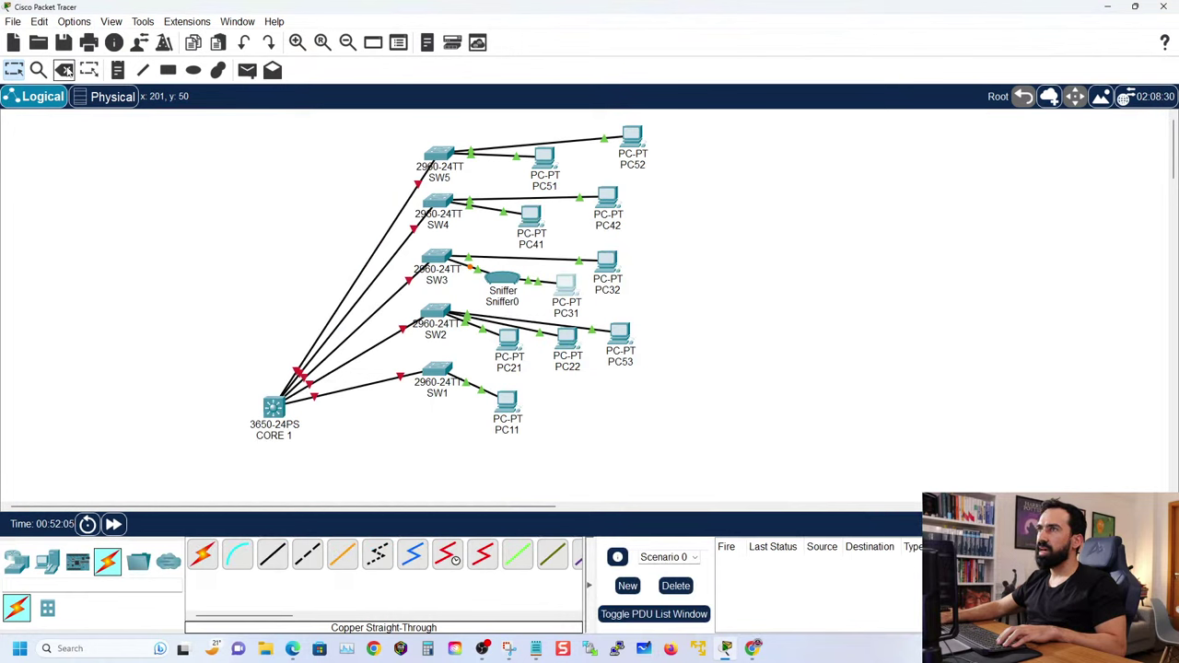
left_click(63, 70)
left_click(656, 338)
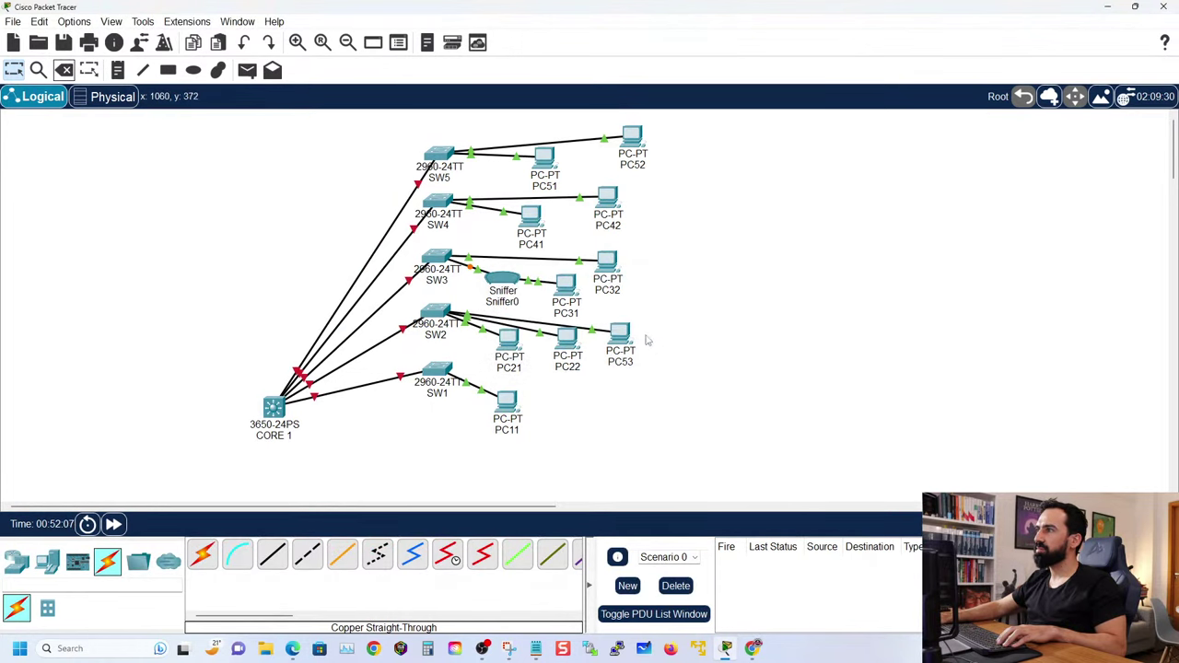
Delete the direct cable between SW5 and PC52, checking the diagram first.
left_click(63, 70)
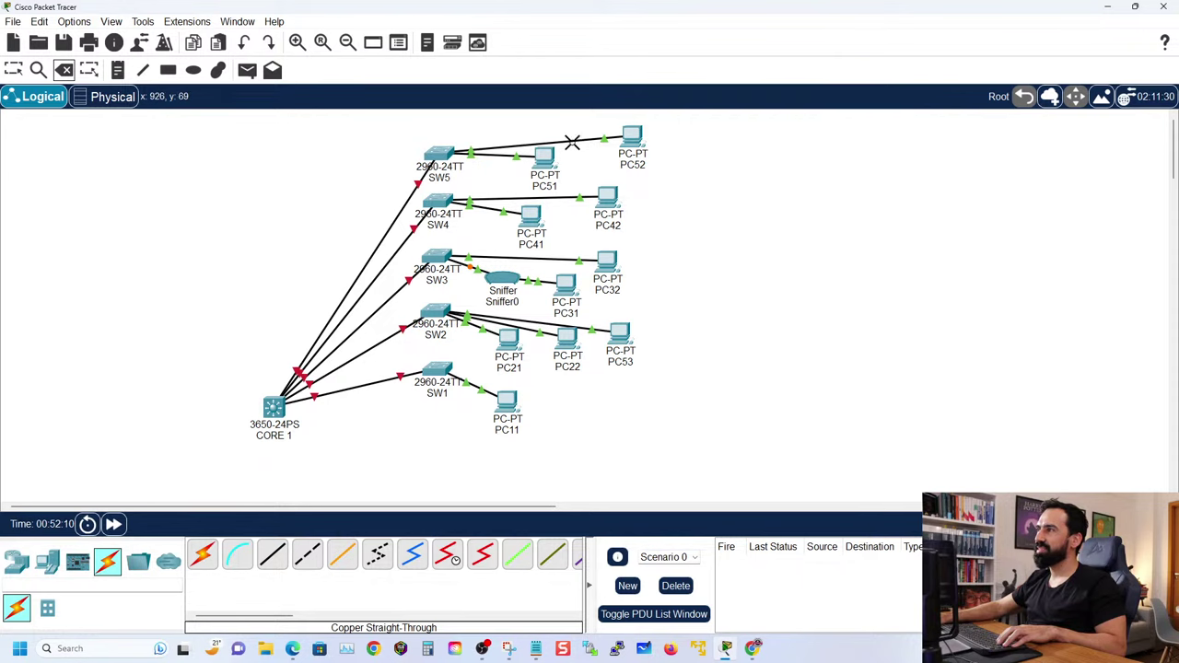
left_click(508, 648)
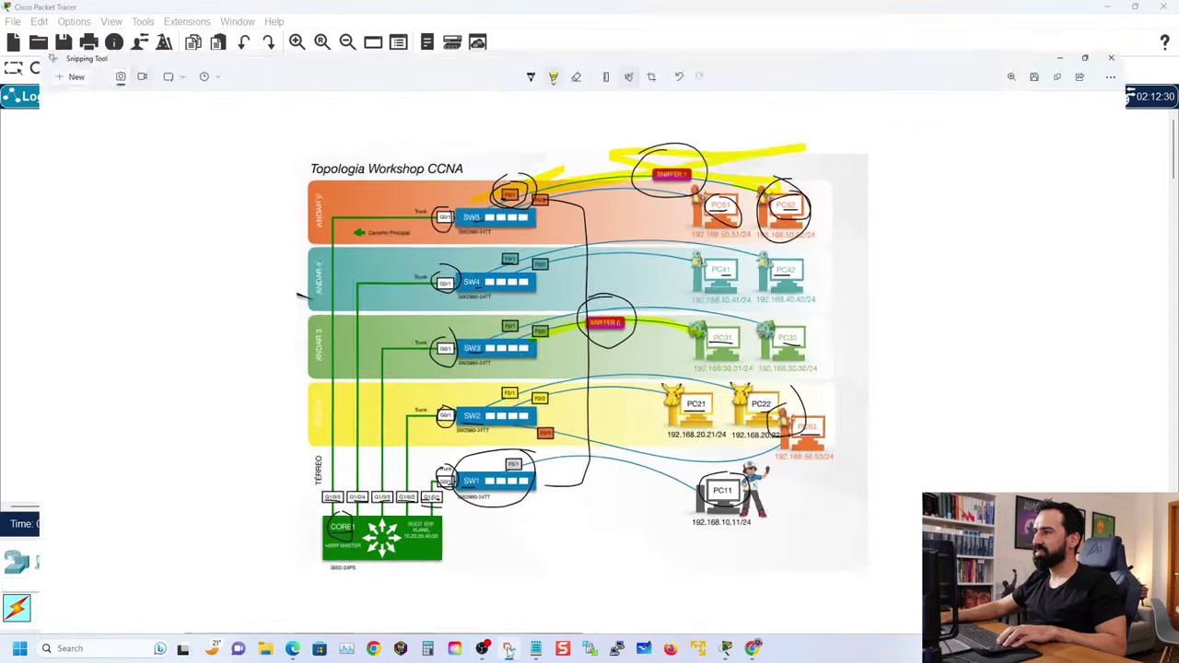
left_click(1109, 9)
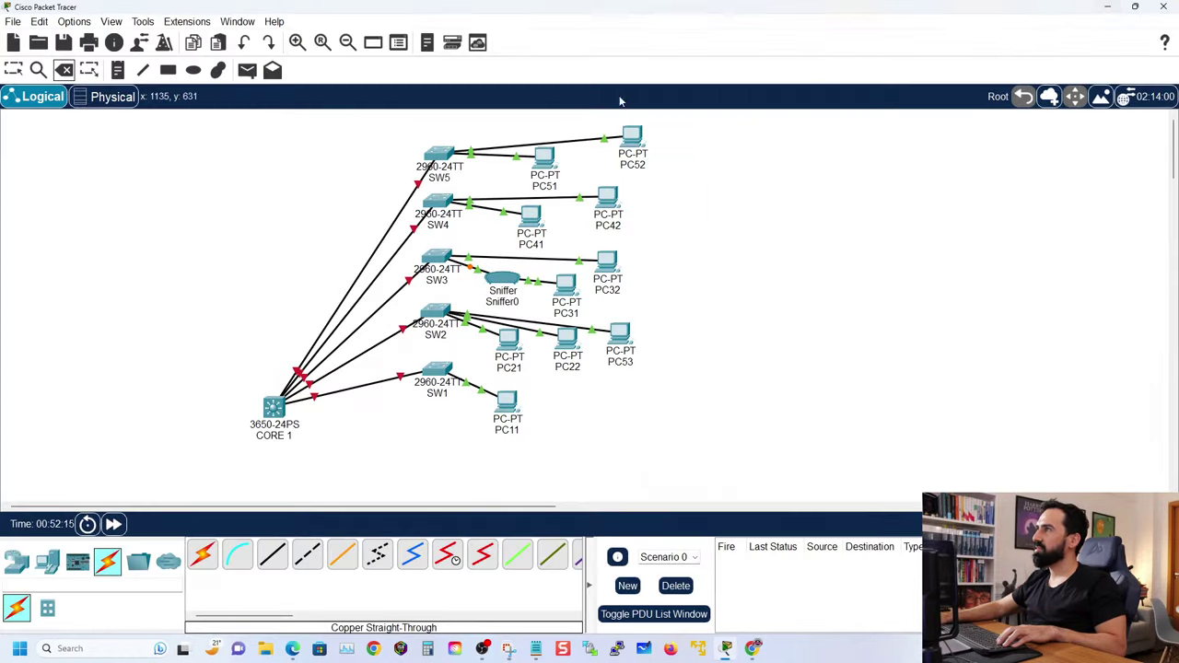
left_click(580, 139)
left_click(13, 72)
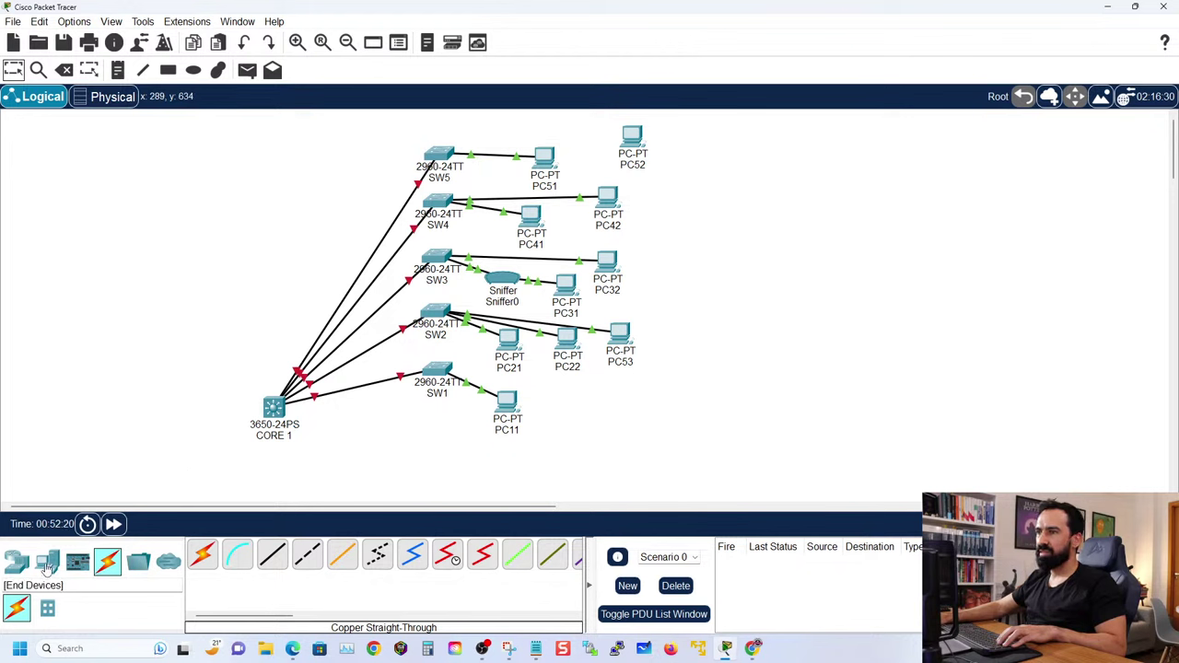
Add a new Sniffer from End Devices and place it just above SW5.
left_click(47, 563)
left_click(407, 553)
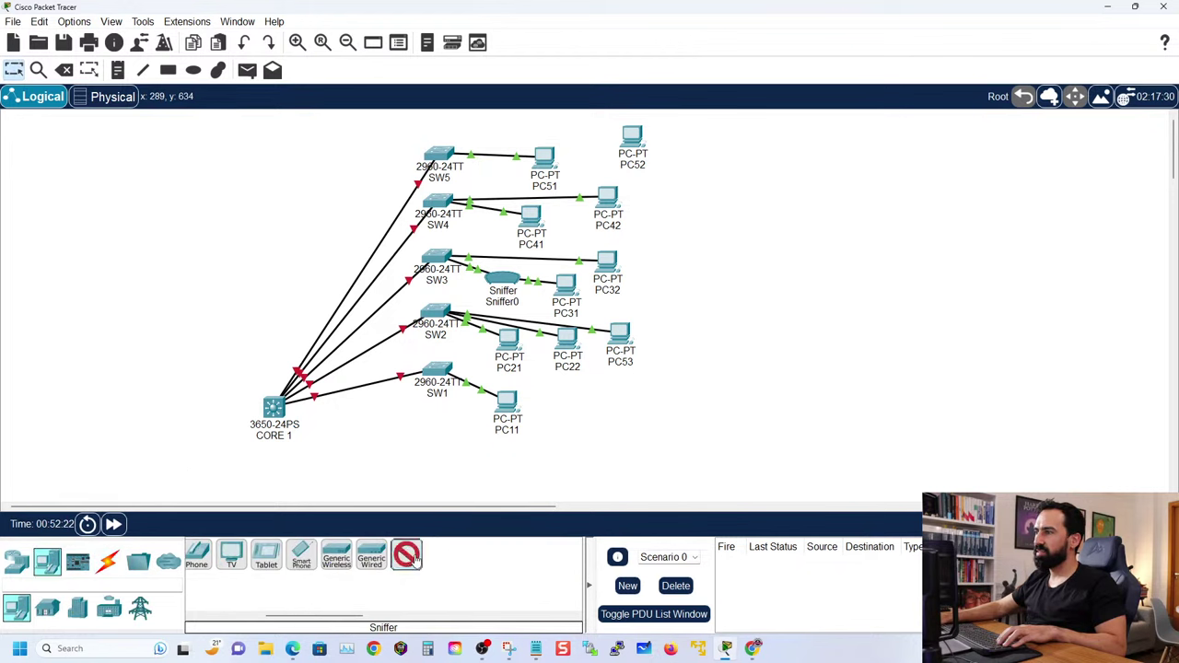
left_click(825, 180)
left_click_drag(825, 184, 504, 129)
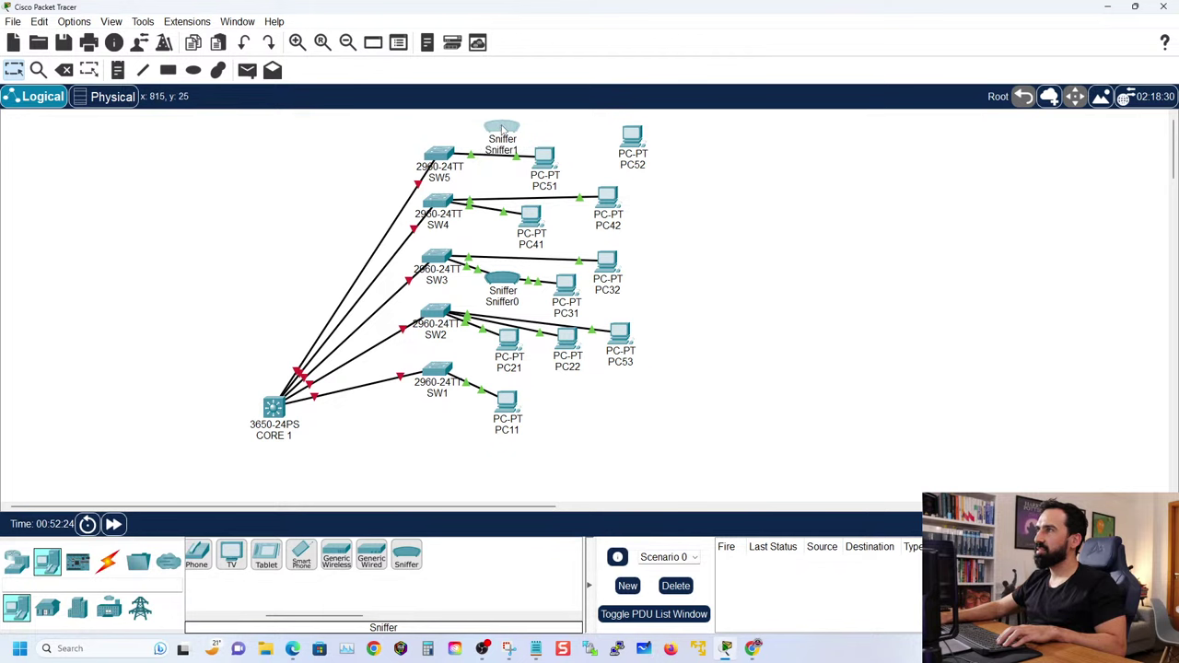
Cable SW5 FastEthernet0/1 to Sniffer1 Ethernet0 with copper straight-through.
left_click(107, 561)
left_click(272, 564)
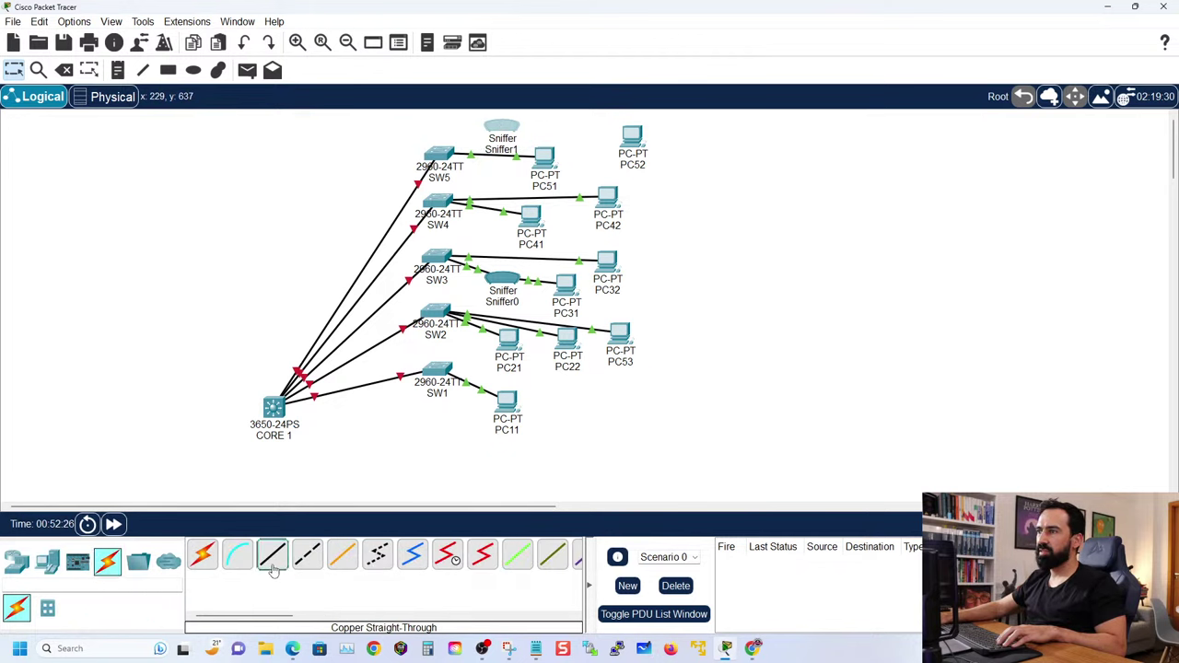
left_click(440, 156)
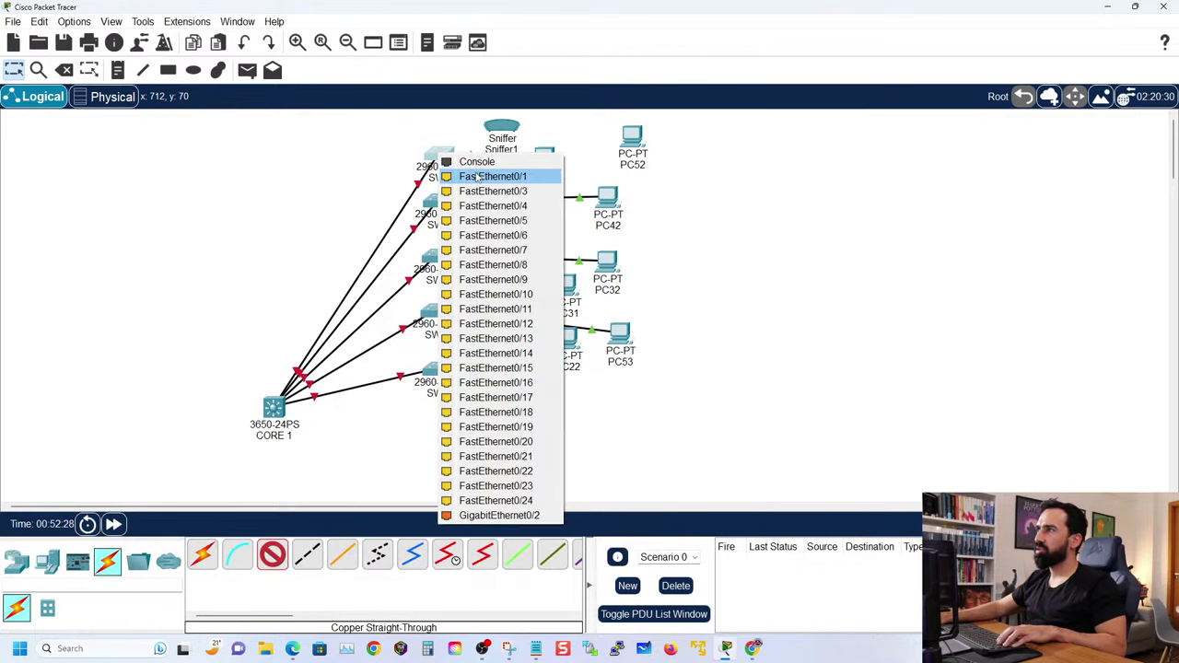
left_click(477, 178)
left_click(503, 127)
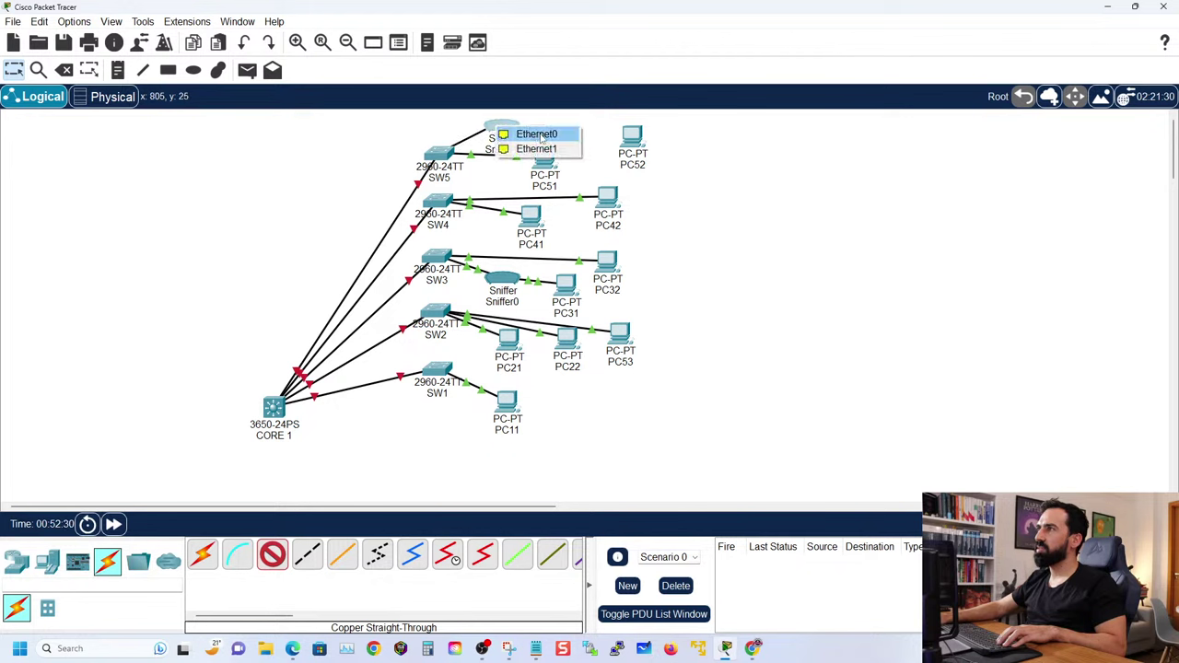
left_click(539, 135)
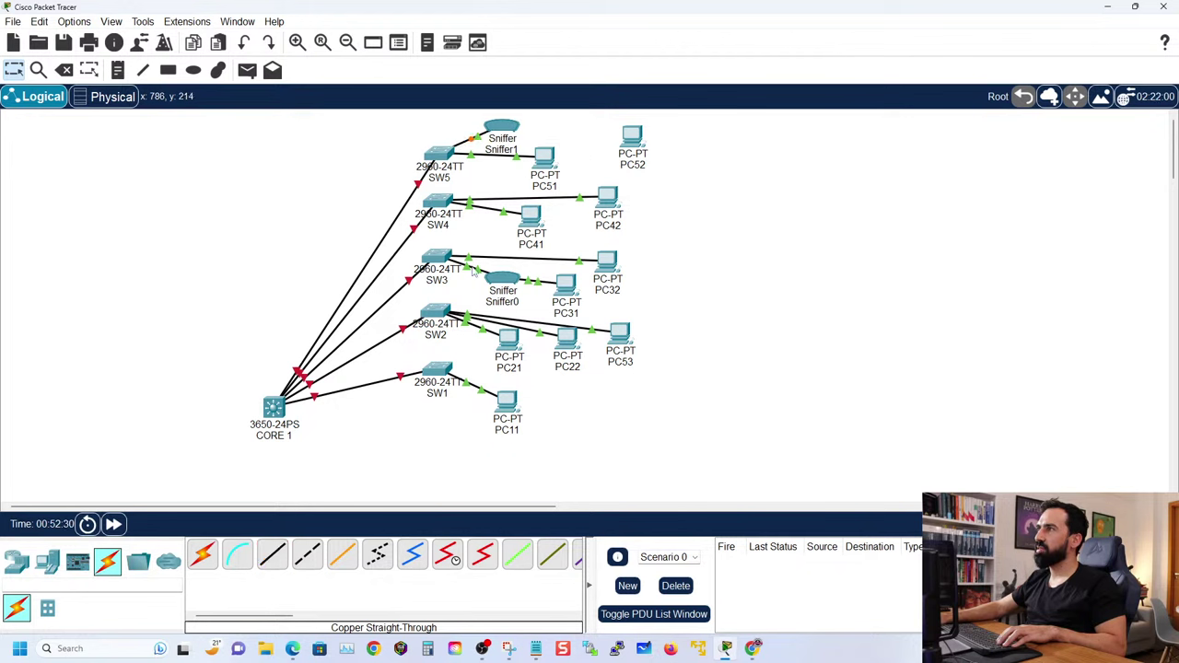
Cable Sniffer1 Ethernet1 to PC52 FastEthernet0, then nudge Sniffer1 slightly right.
left_click(502, 126)
left_click(557, 136)
left_click(633, 138)
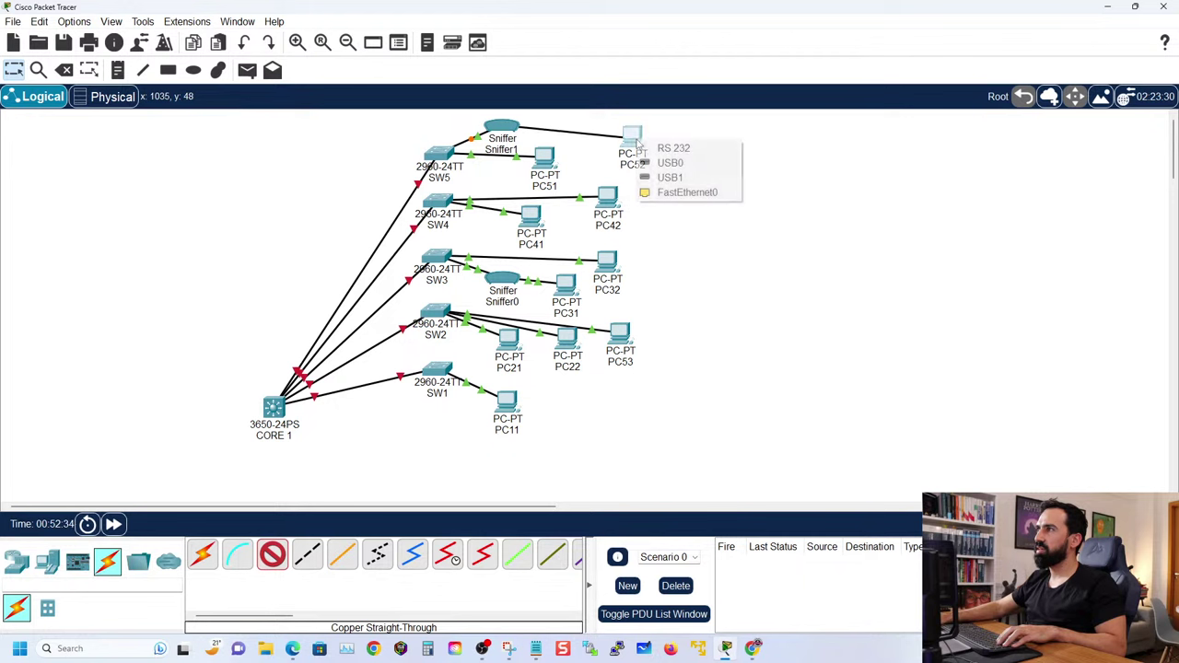
left_click(687, 191)
left_click_drag(508, 130, 518, 130)
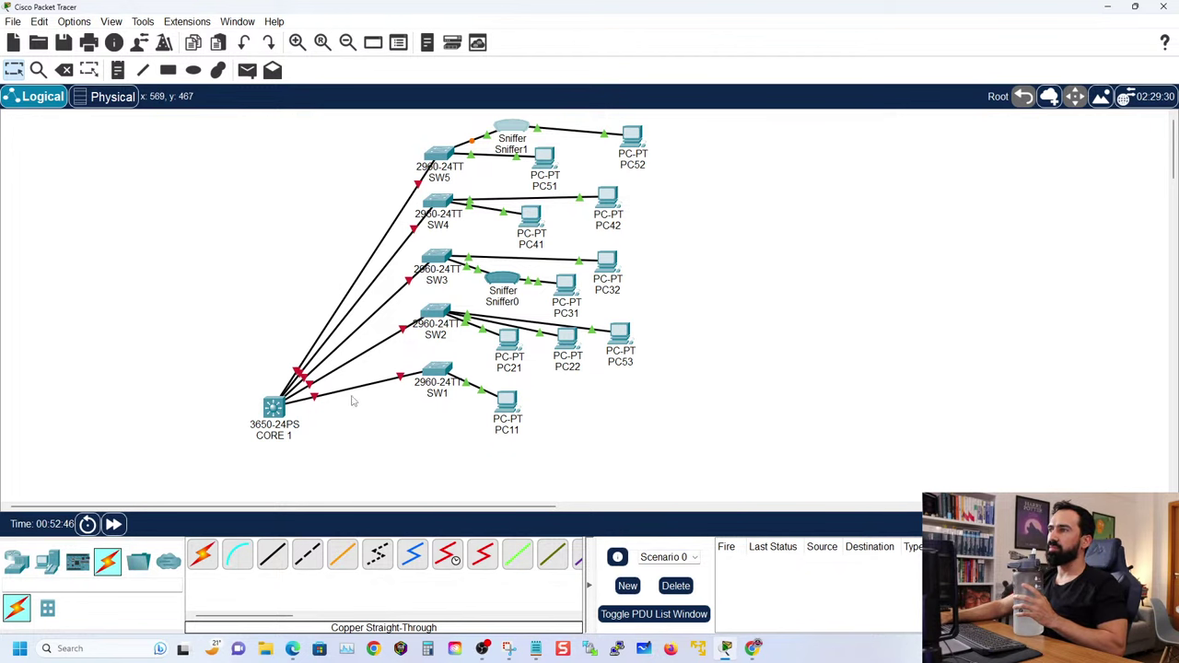
Install the AC-POWER-SUPPLY module in CORE 1's empty slot and watch it boot in the CLI.
left_click(275, 406)
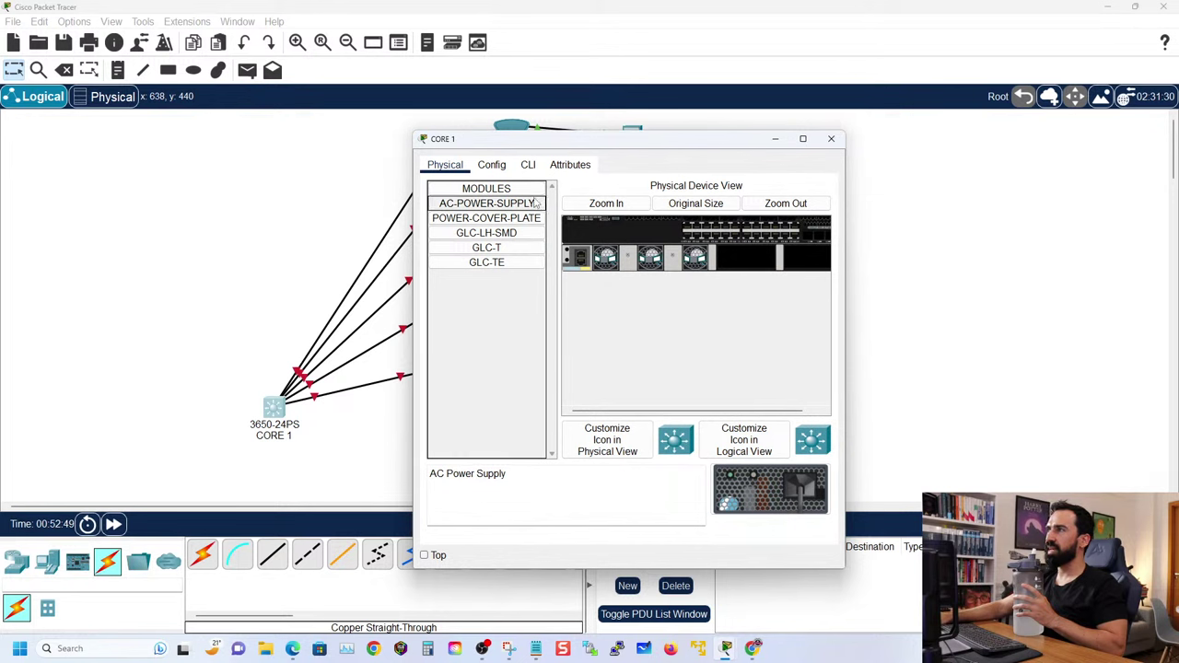
left_click(528, 167)
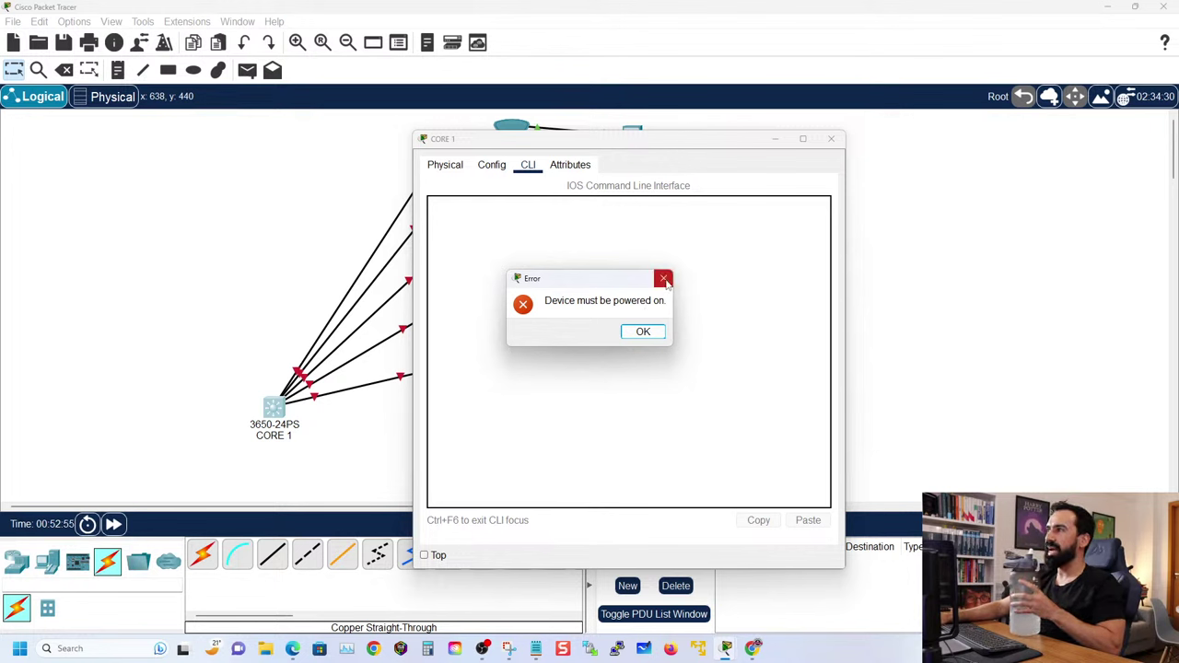
left_click(663, 277)
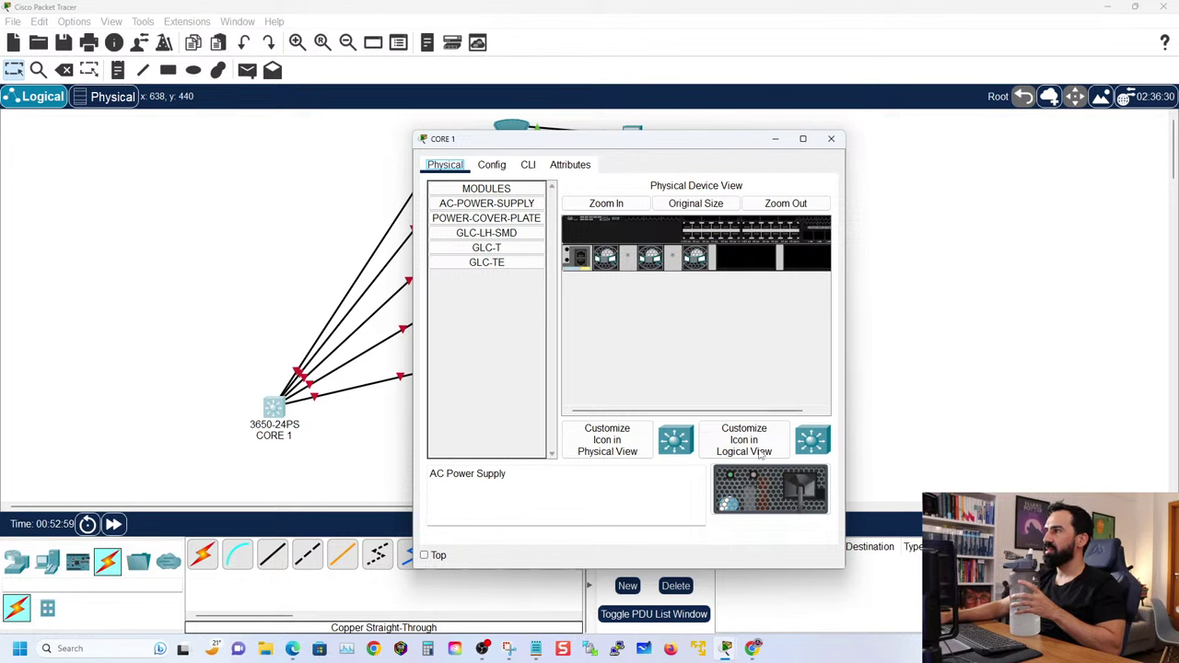
left_click_drag(762, 500, 748, 261)
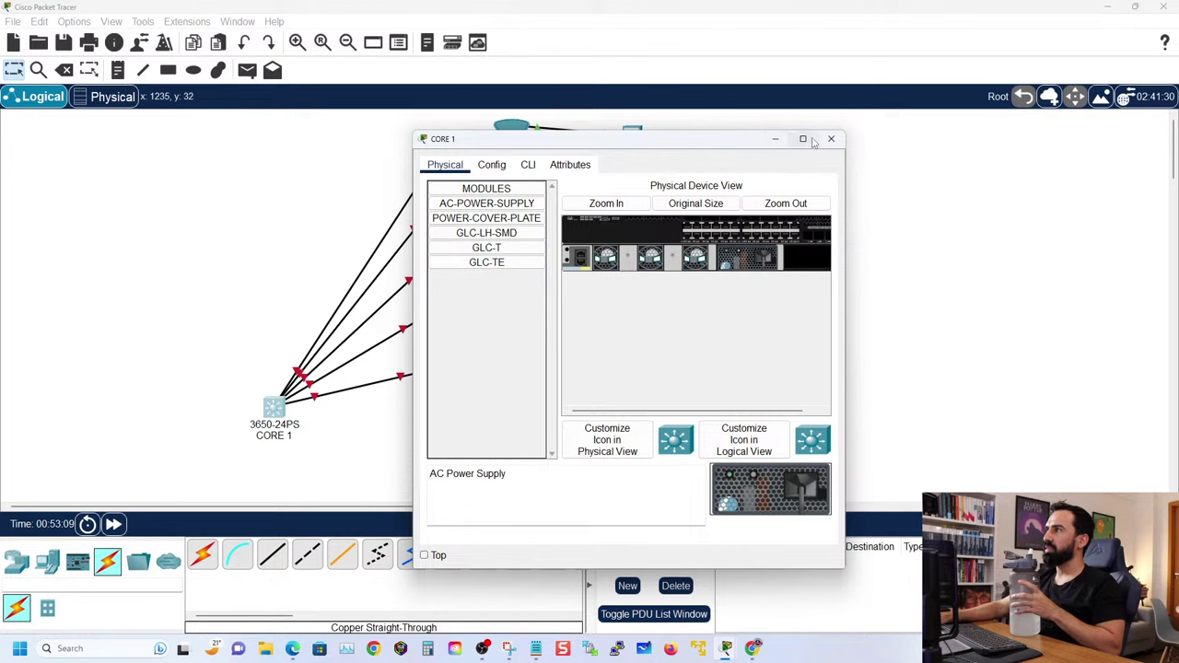
left_click(528, 165)
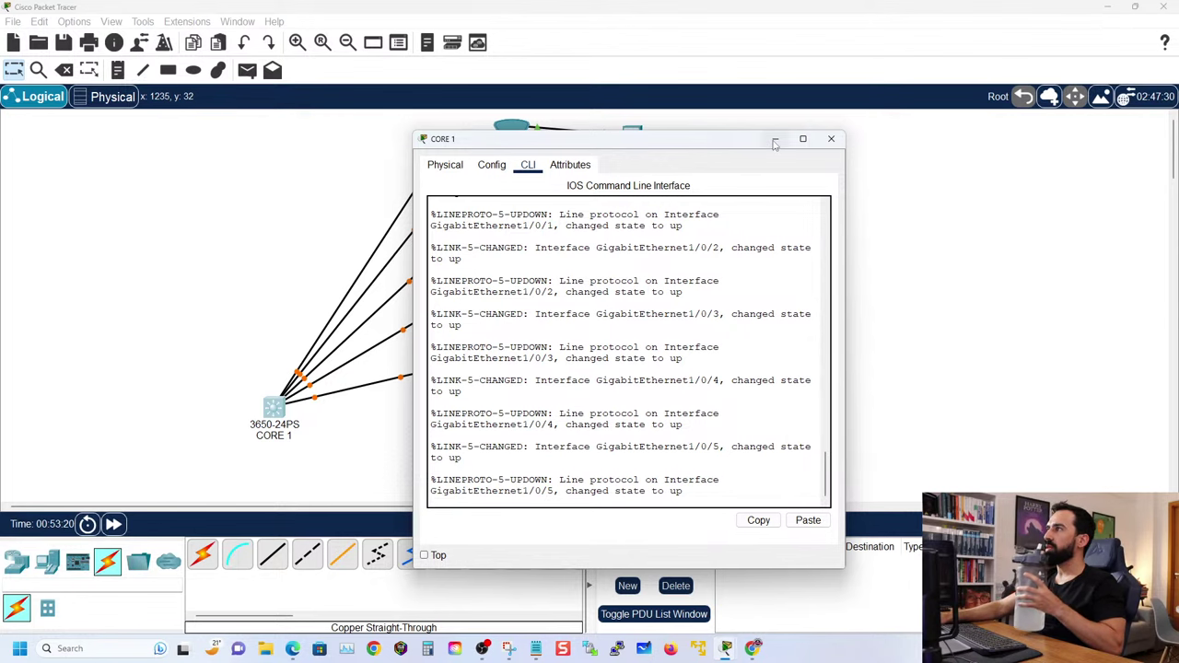
left_click(831, 138)
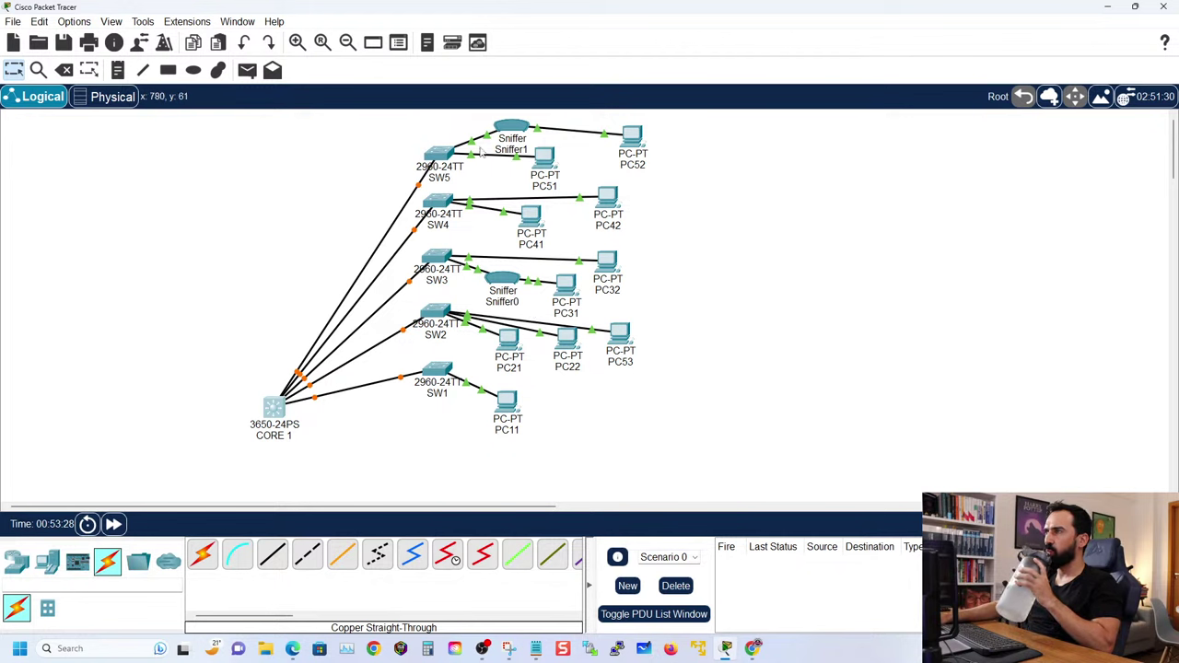
mouse_move(478, 143)
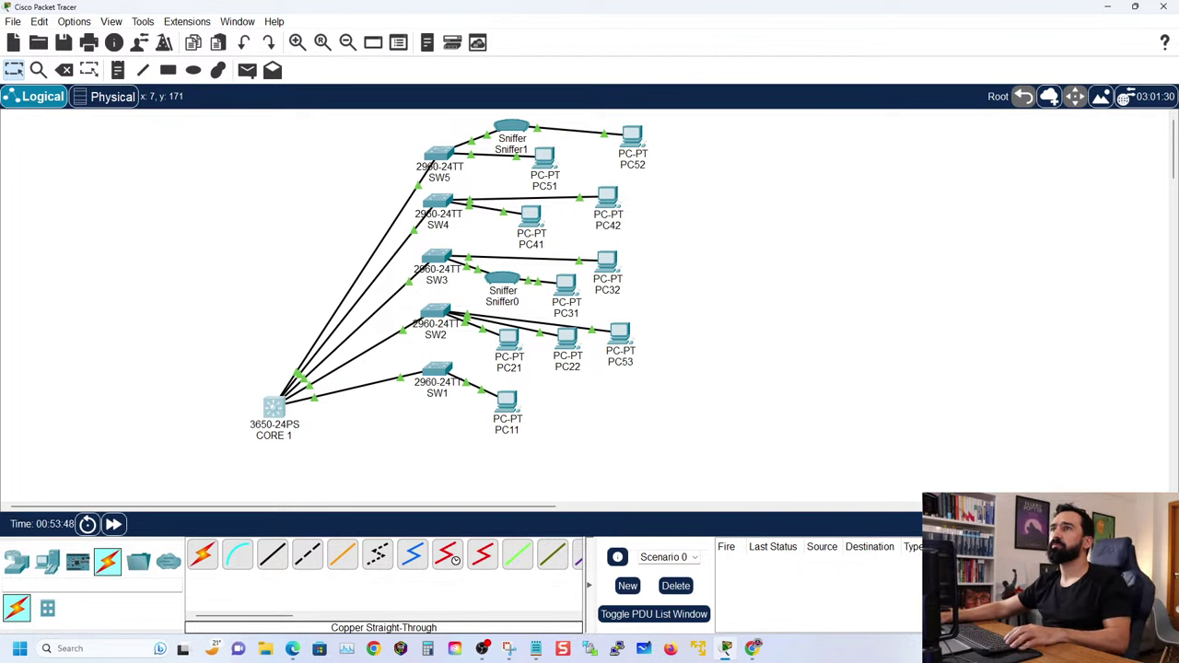
Save the topology as 'WORKSHOP CCNA 2ED' in the saves folder, then save again.
left_click(62, 43)
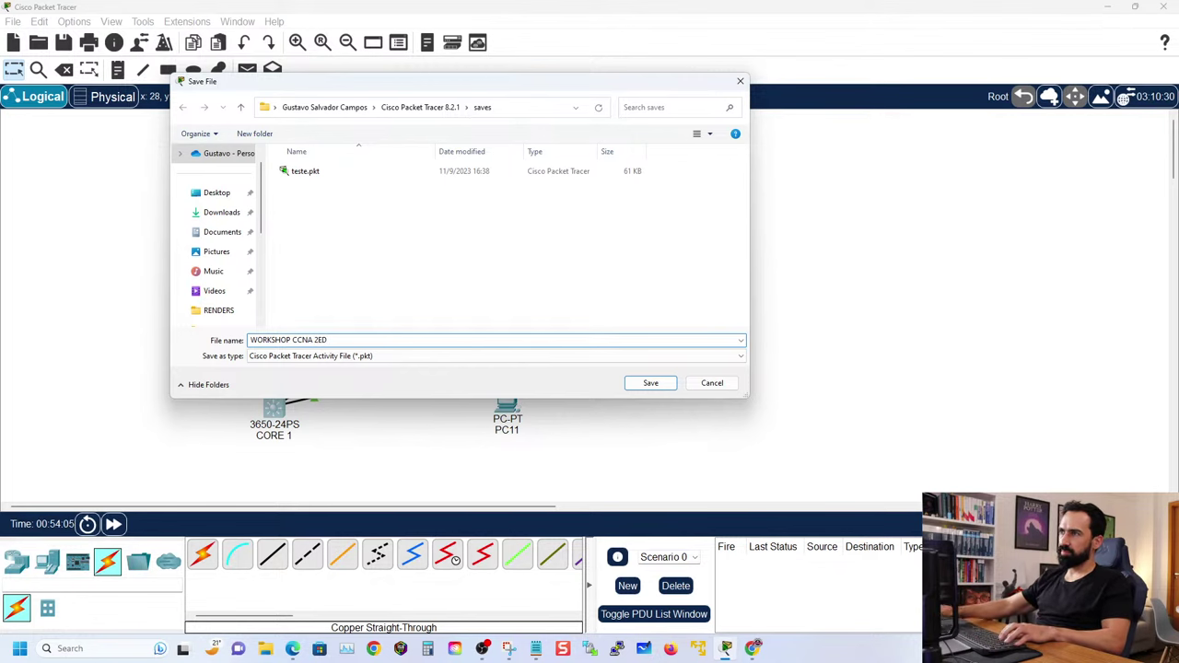
left_click(651, 383)
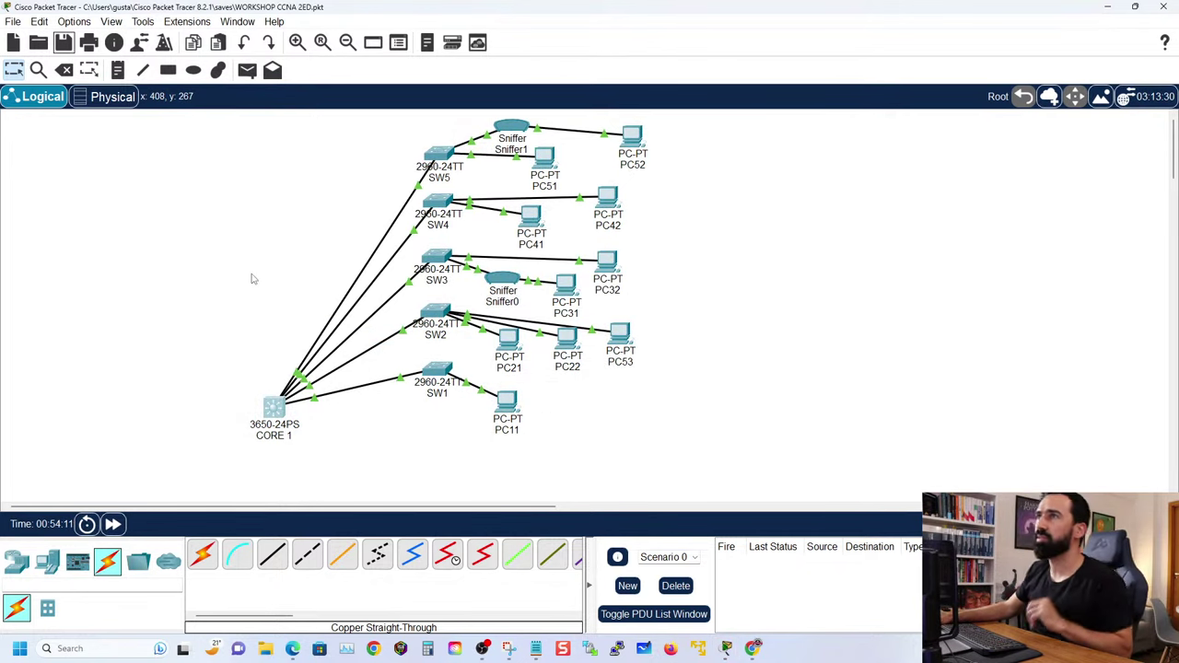
left_click(63, 43)
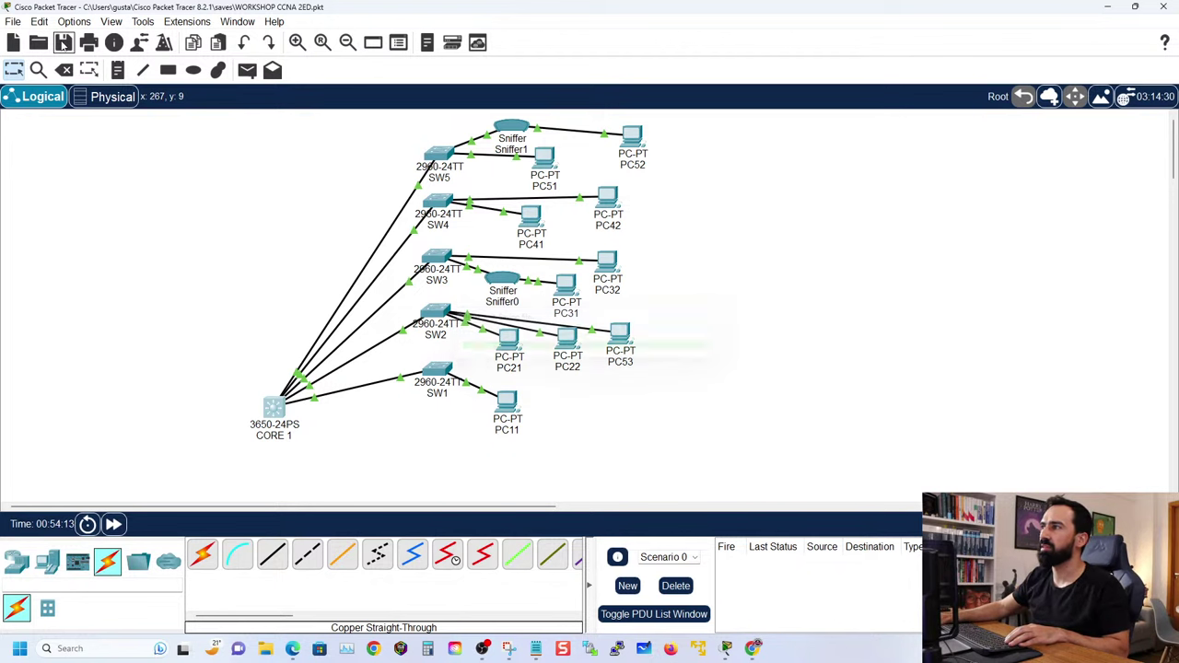
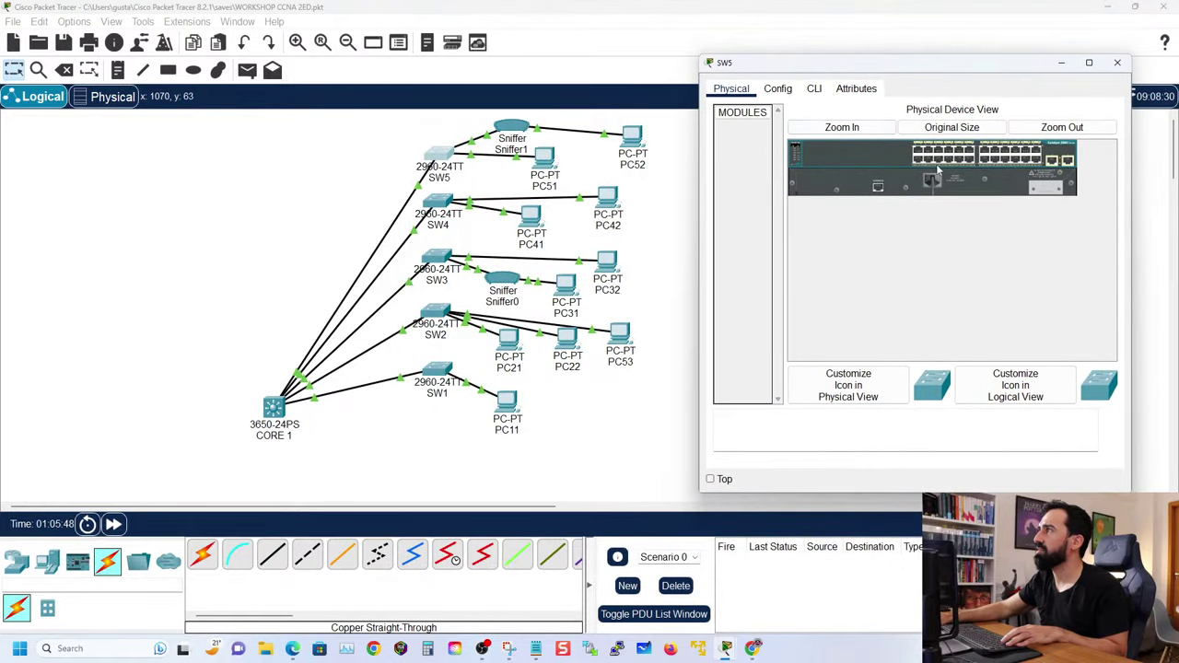
Enlarge and pan across SW5's physical switch panel, then bring up its CLI console.
left_click(878, 132)
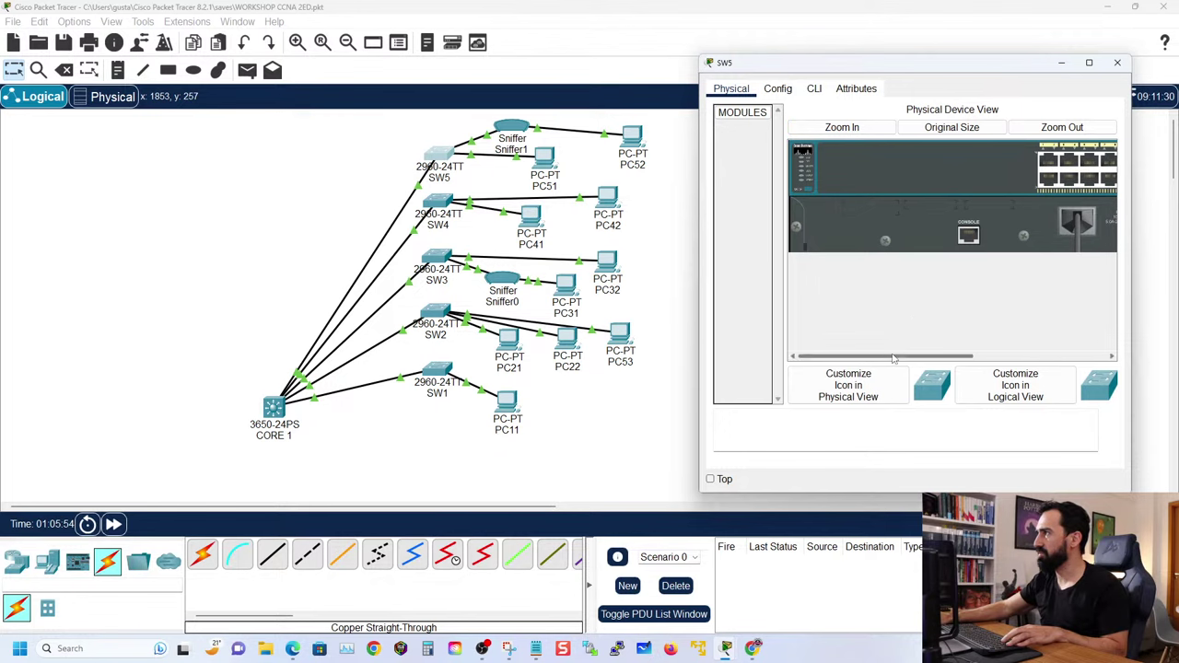
left_click_drag(892, 359, 1027, 360)
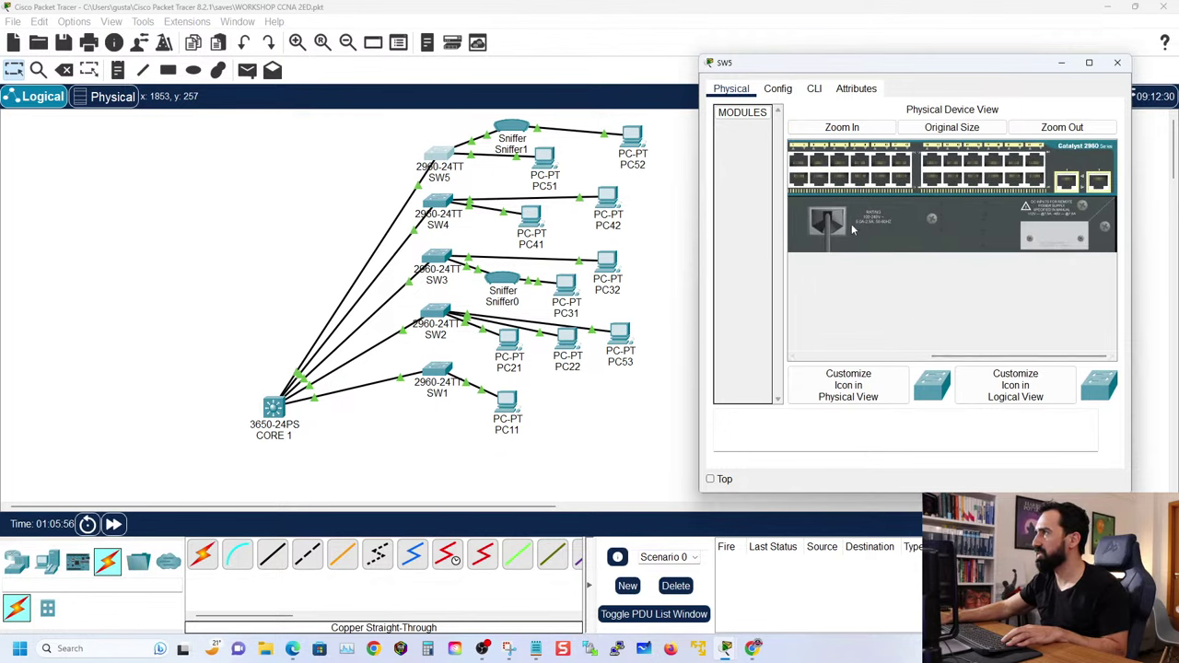
left_click_drag(983, 359, 805, 336)
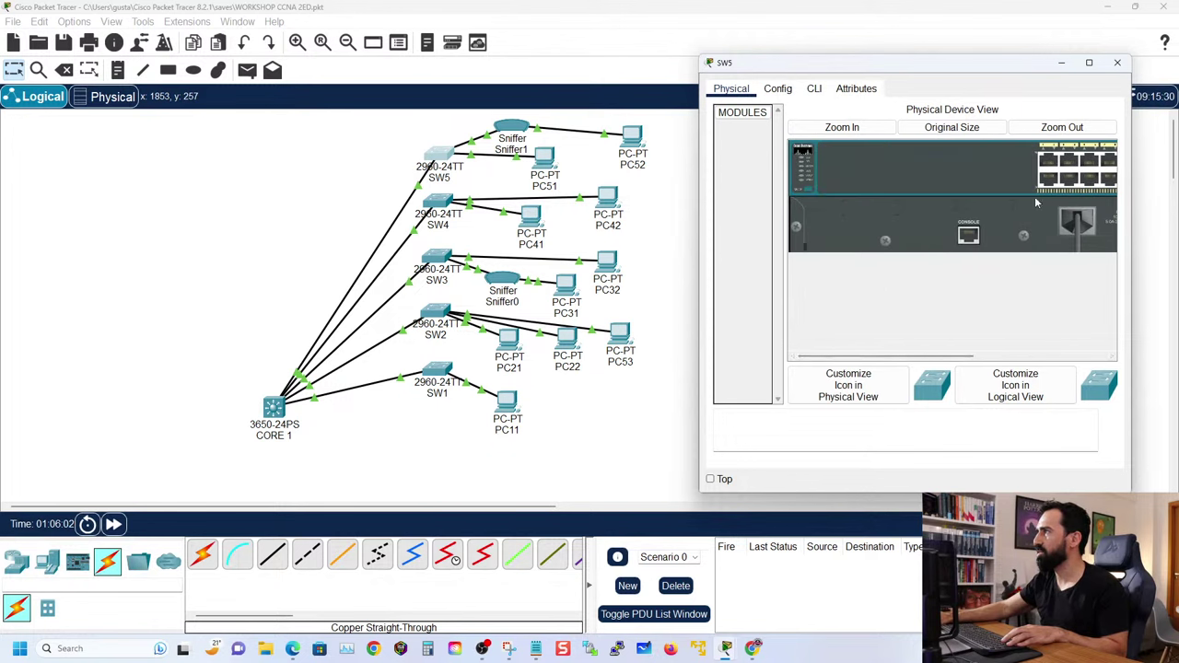
left_click_drag(946, 356, 1097, 361)
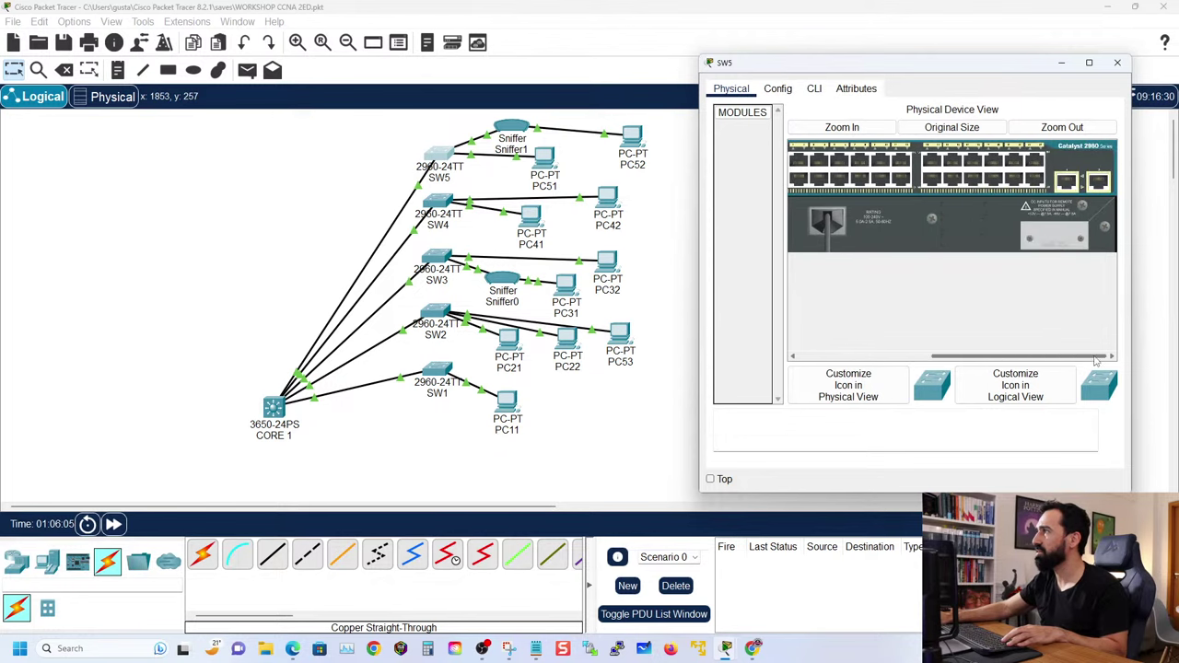
left_click(823, 91)
Enter privileged EXEC mode on SW5 with enable, using Tab completion.
key("Return")
key("Return")
key("Return")
key("Return")
key("Return")
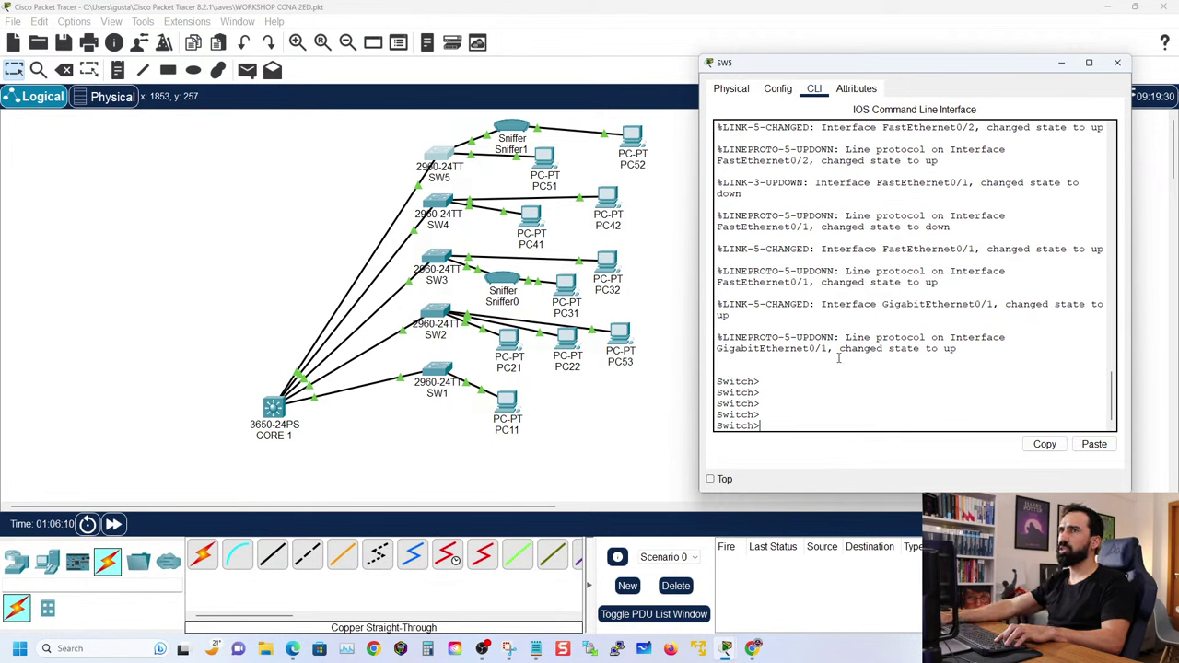
left_click_drag(846, 492, 857, 365)
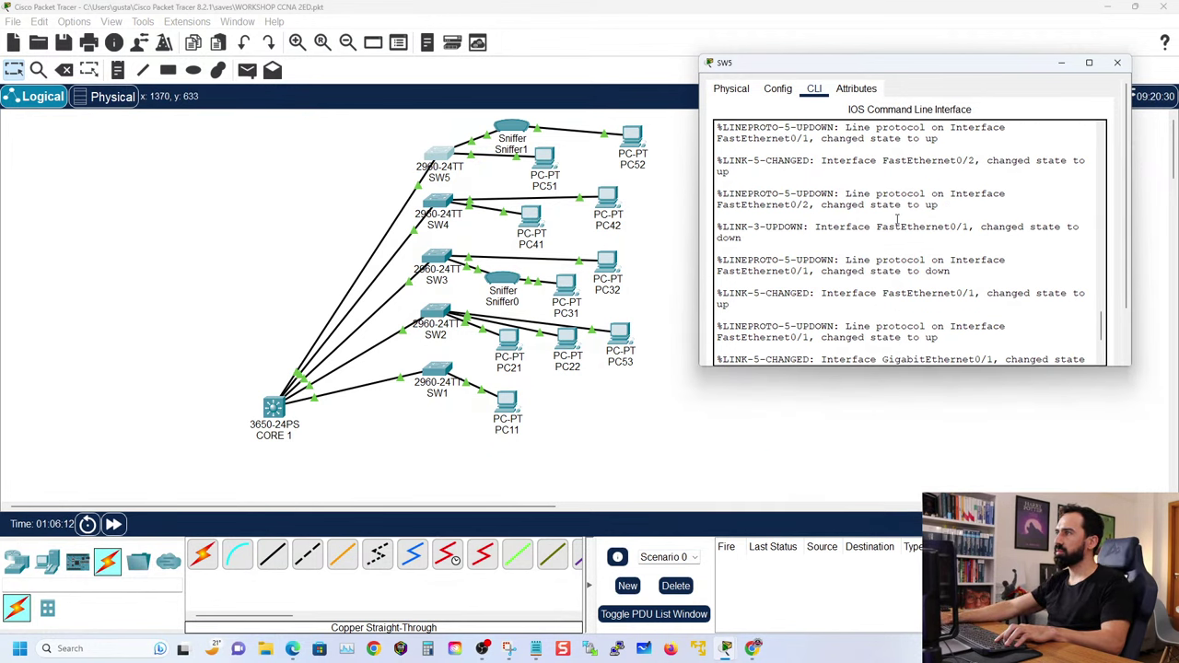
type("en")
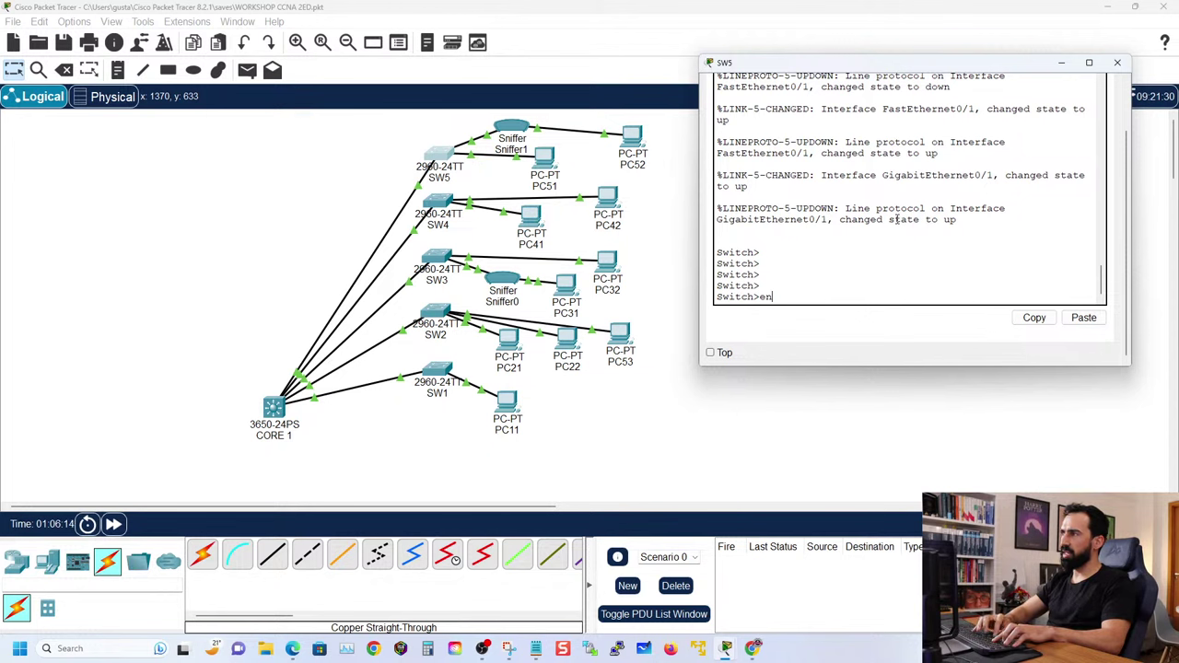
key("Tab")
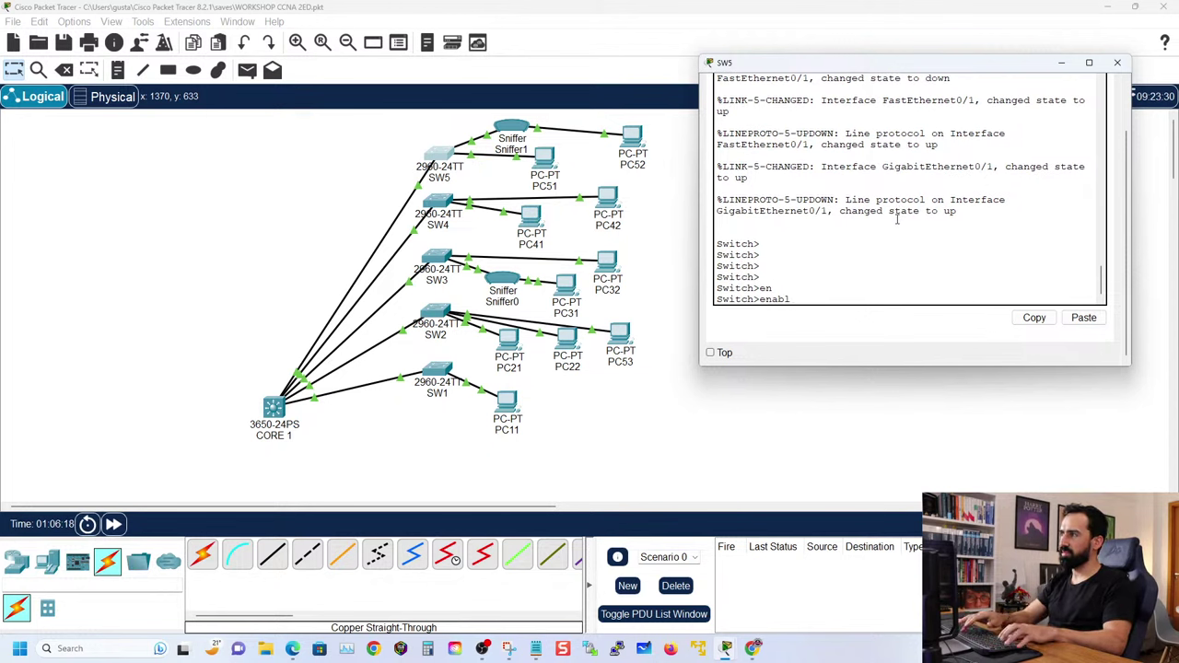
key("BackSpace")
key("BackSpace")
key("BackSpace")
key("BackSpace")
key("BackSpace")
key("Tab")
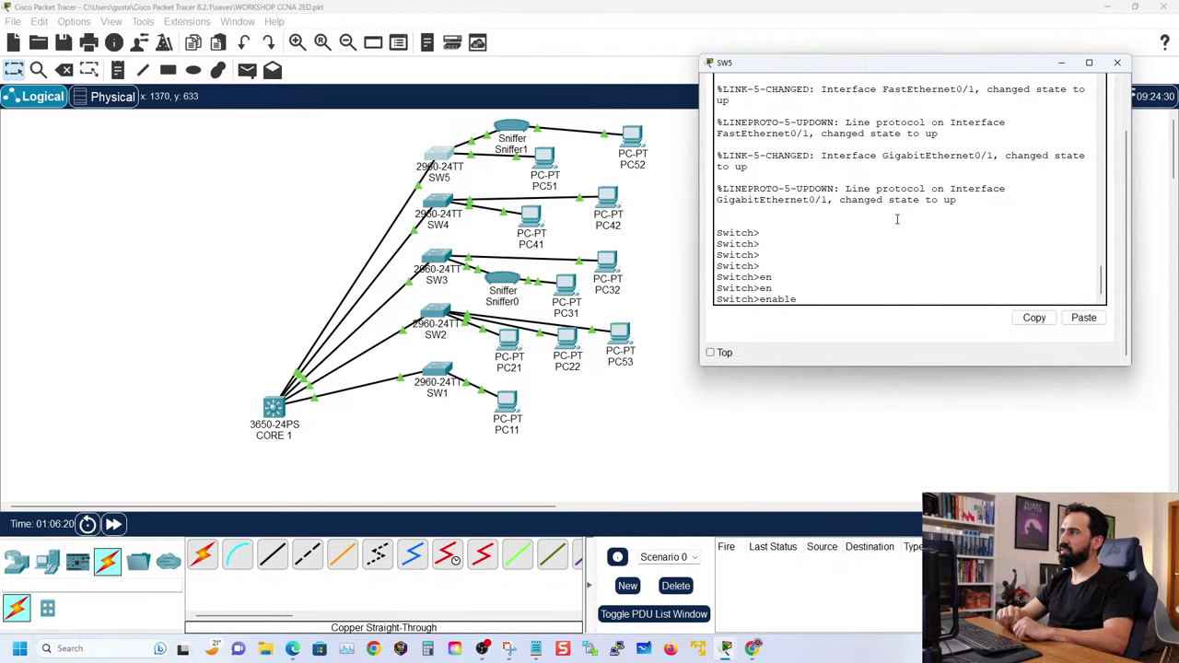
key("BackSpace")
key("BackSpace")
key("BackSpace")
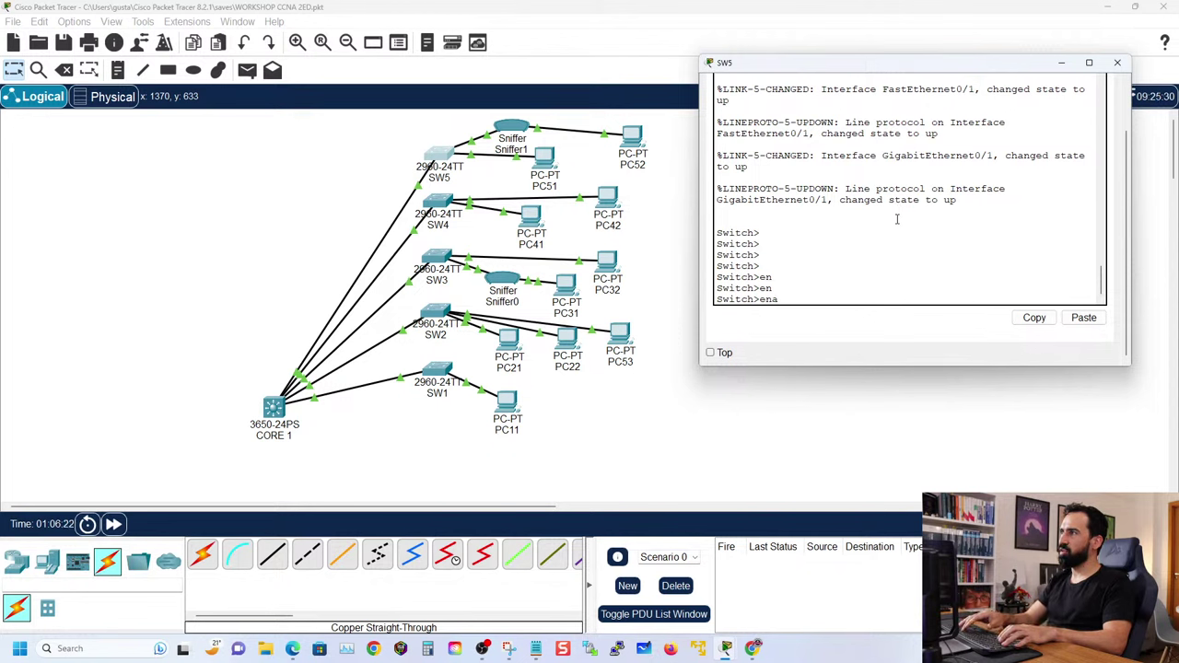
key("Return")
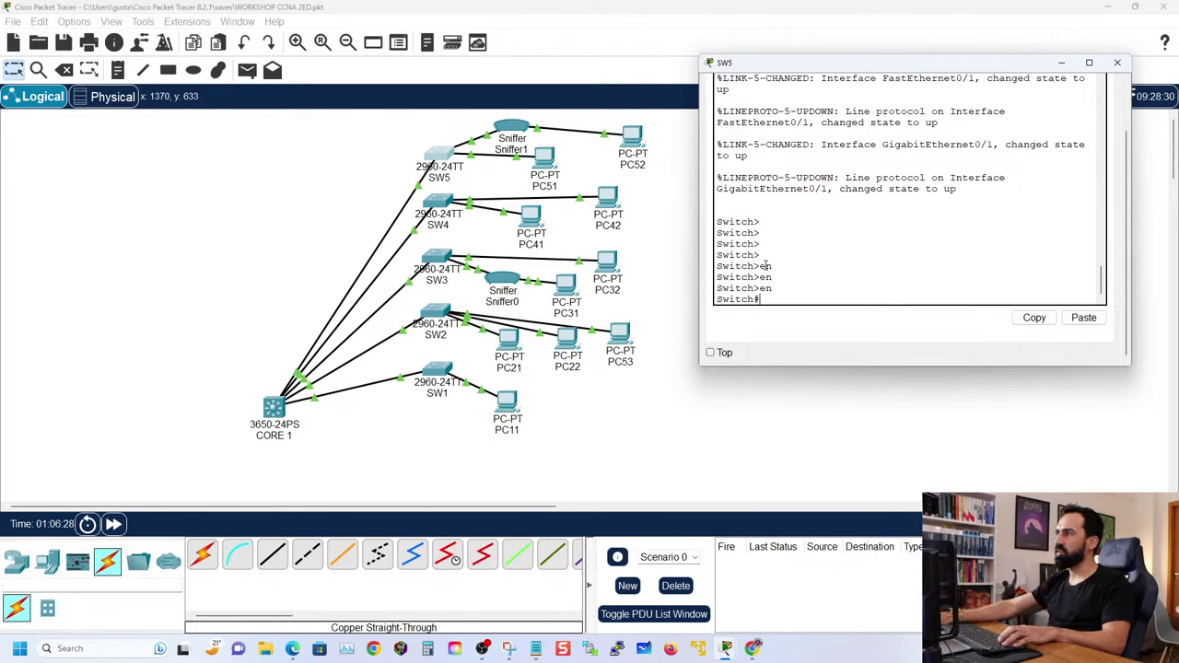
Enter configure terminal, exit back to privileged mode, then re-enter with conf t.
left_click_drag(760, 265, 753, 298)
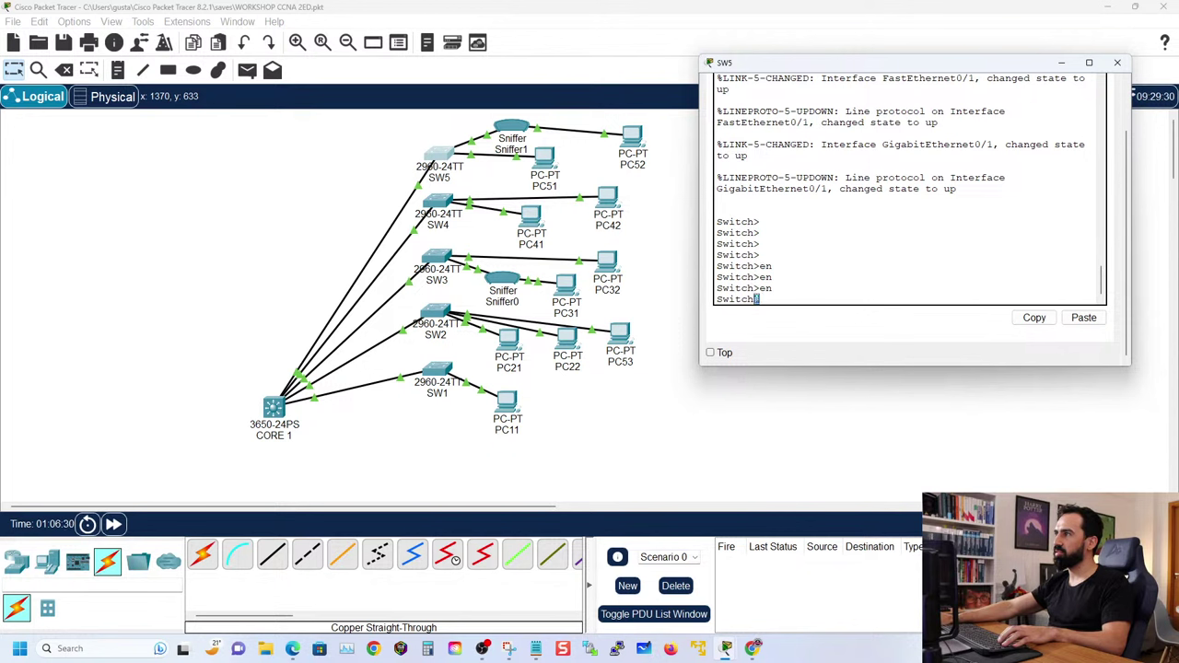
left_click(777, 299)
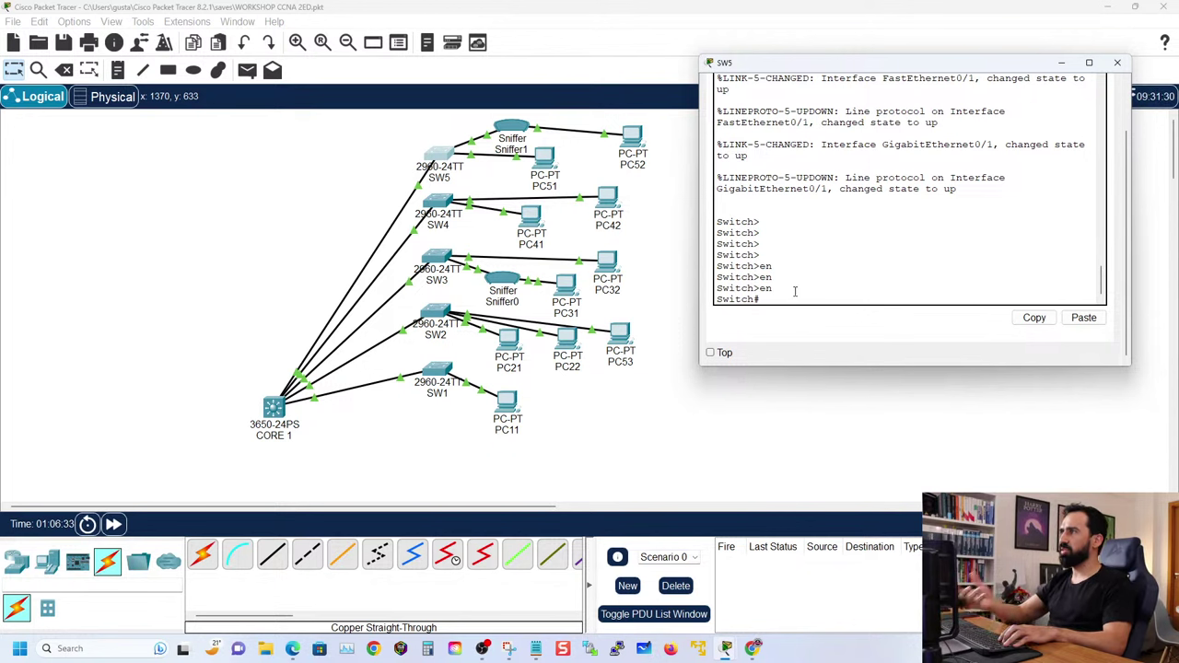
type("confi")
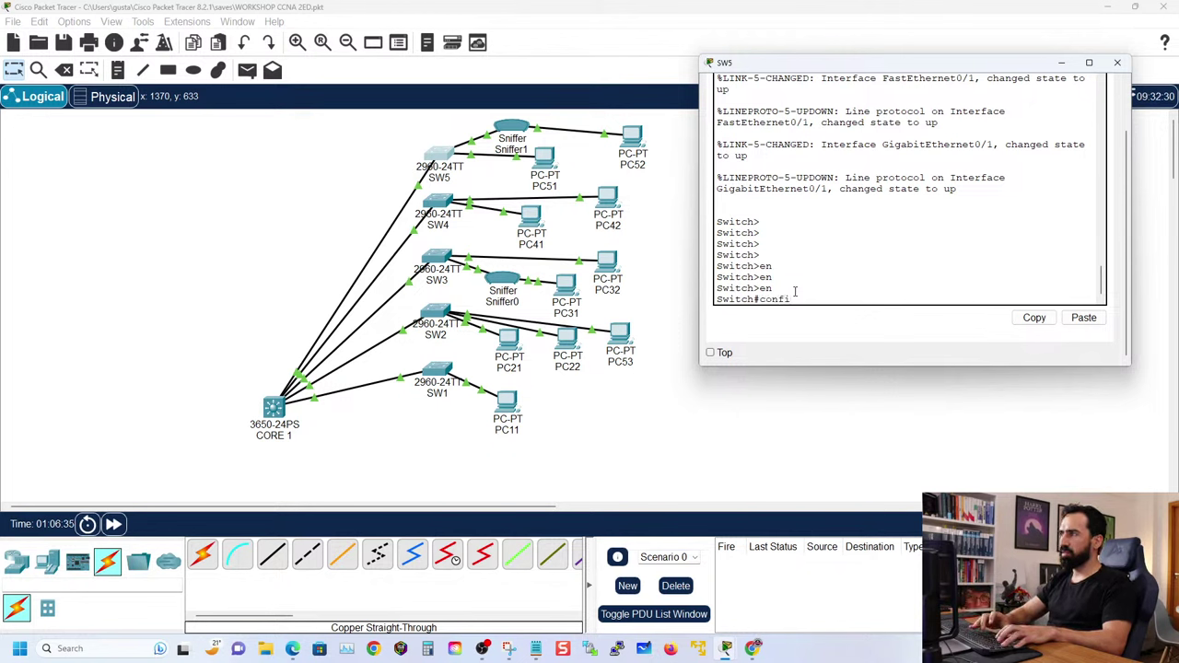
key("Tab")
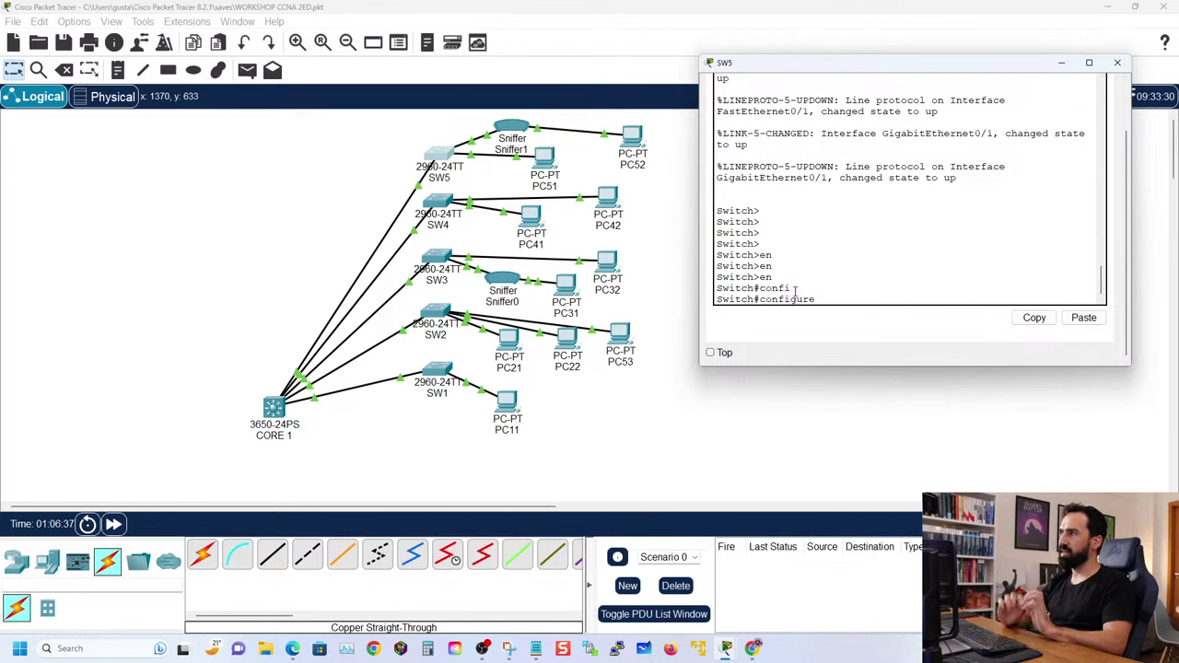
type("ter")
key("Tab")
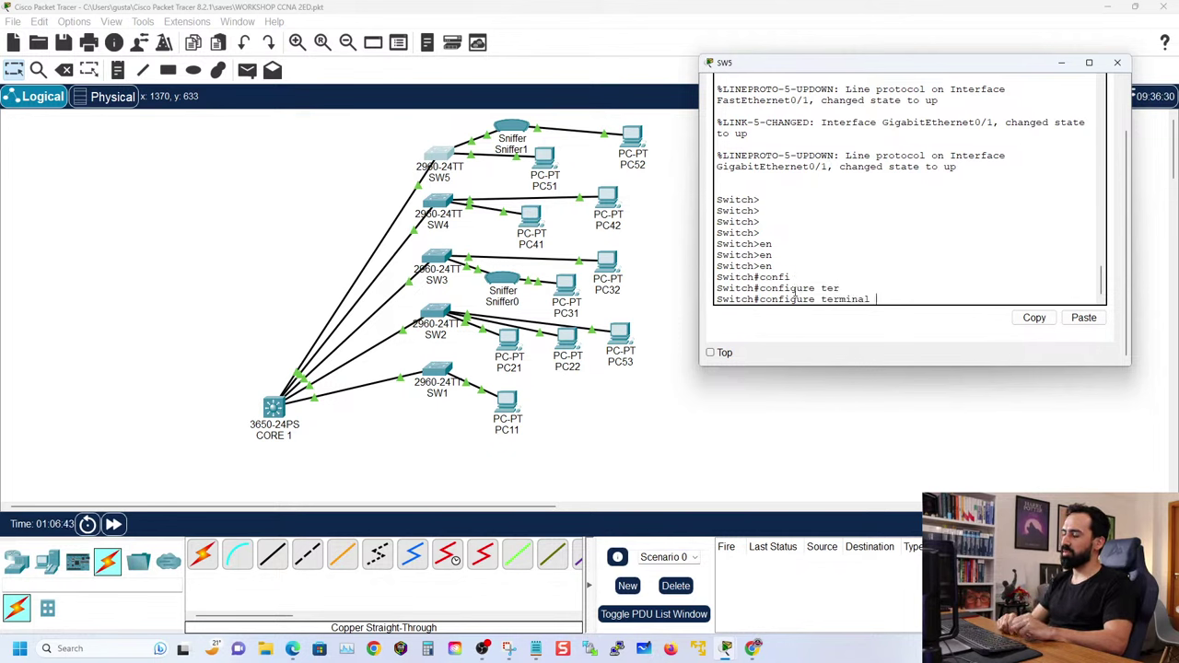
key("Return")
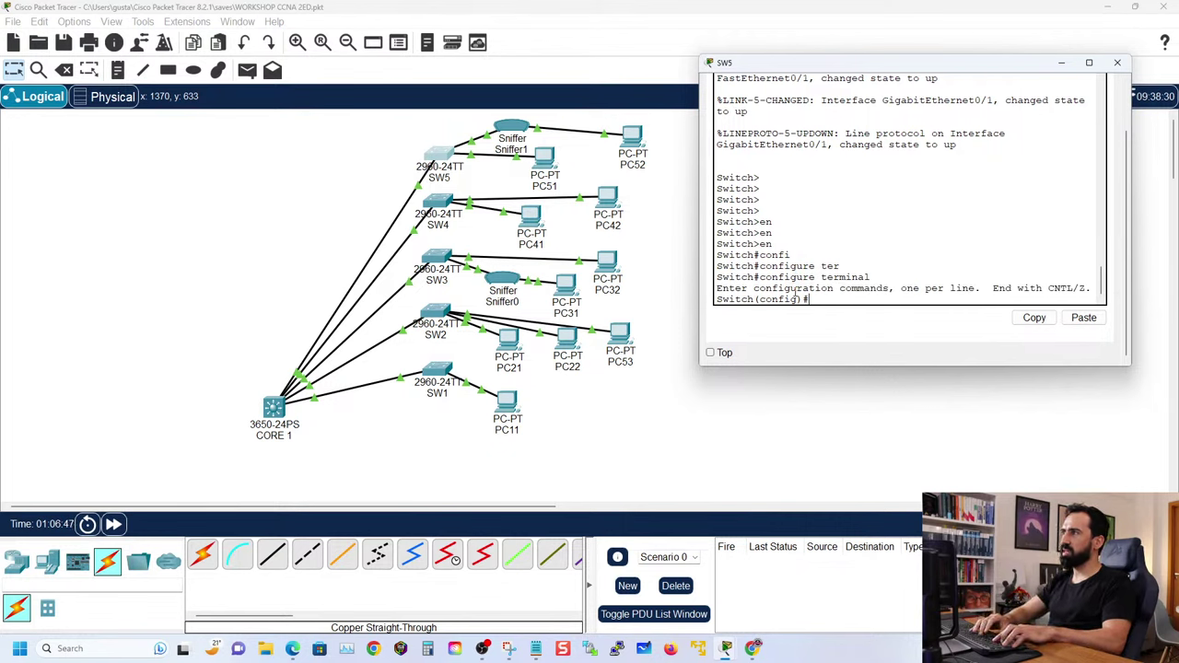
type("exit")
key("Return")
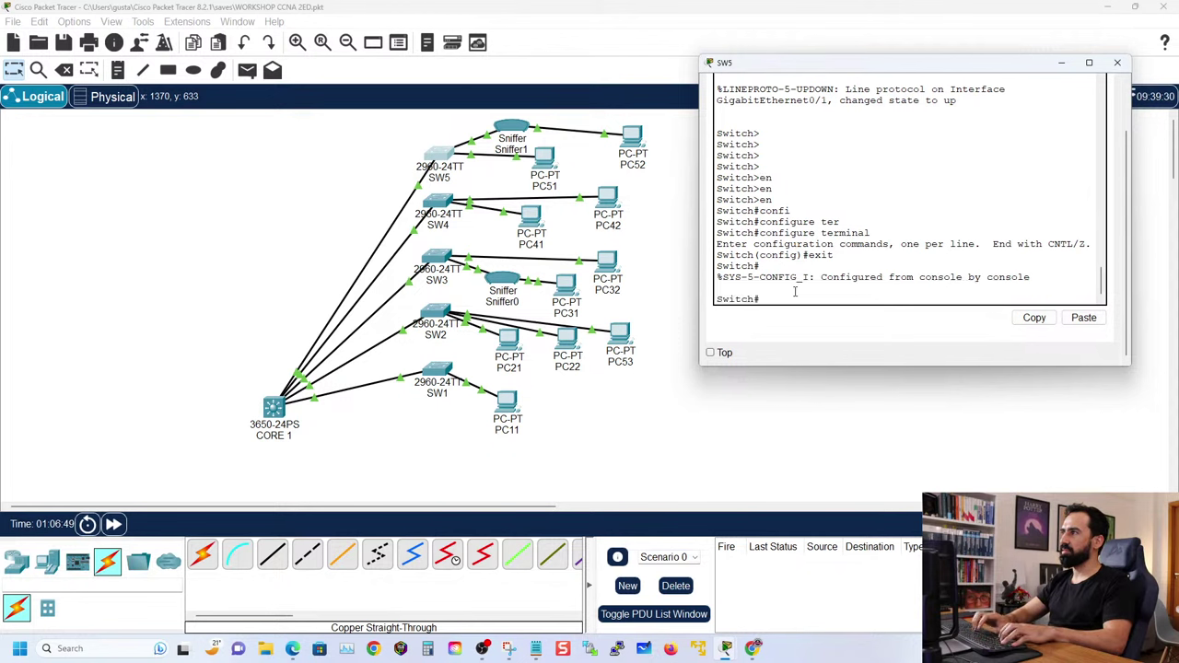
type("conf t")
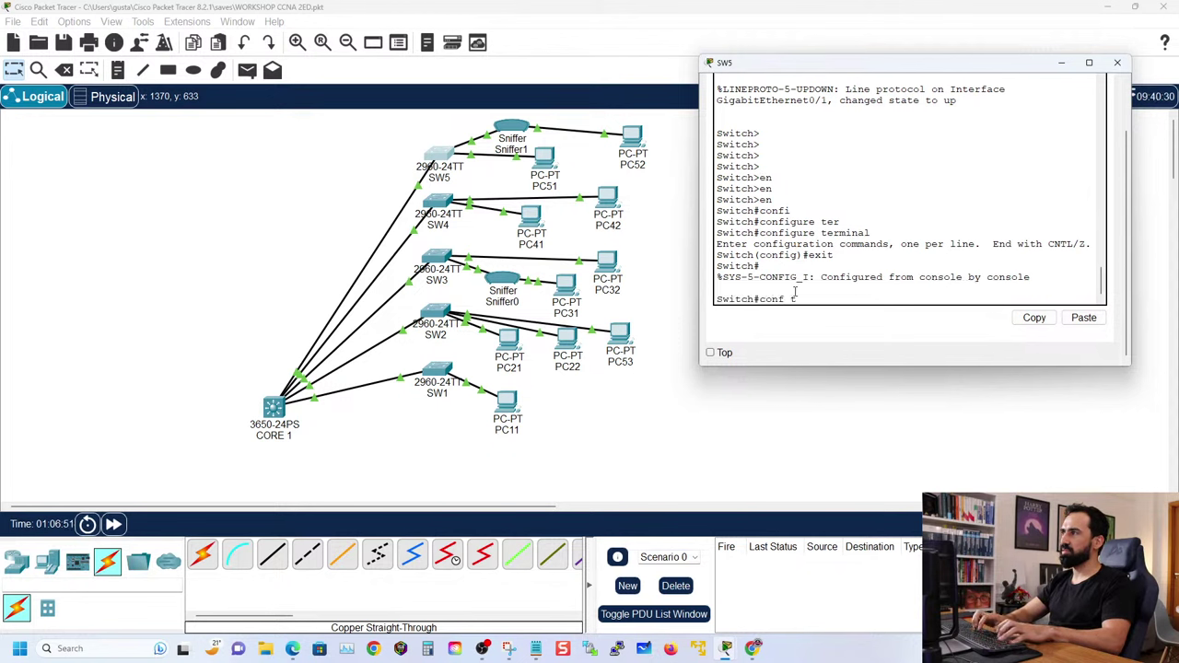
key("Return")
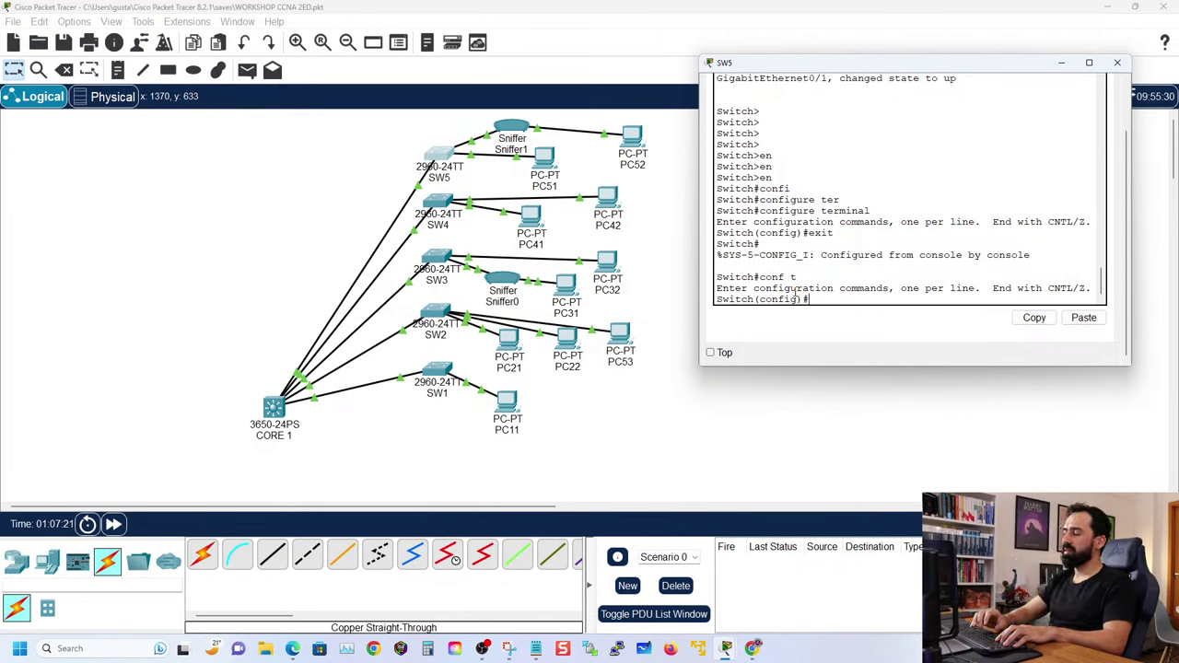
Set the switch hostname to SW5.
type("hos")
key("Tab")
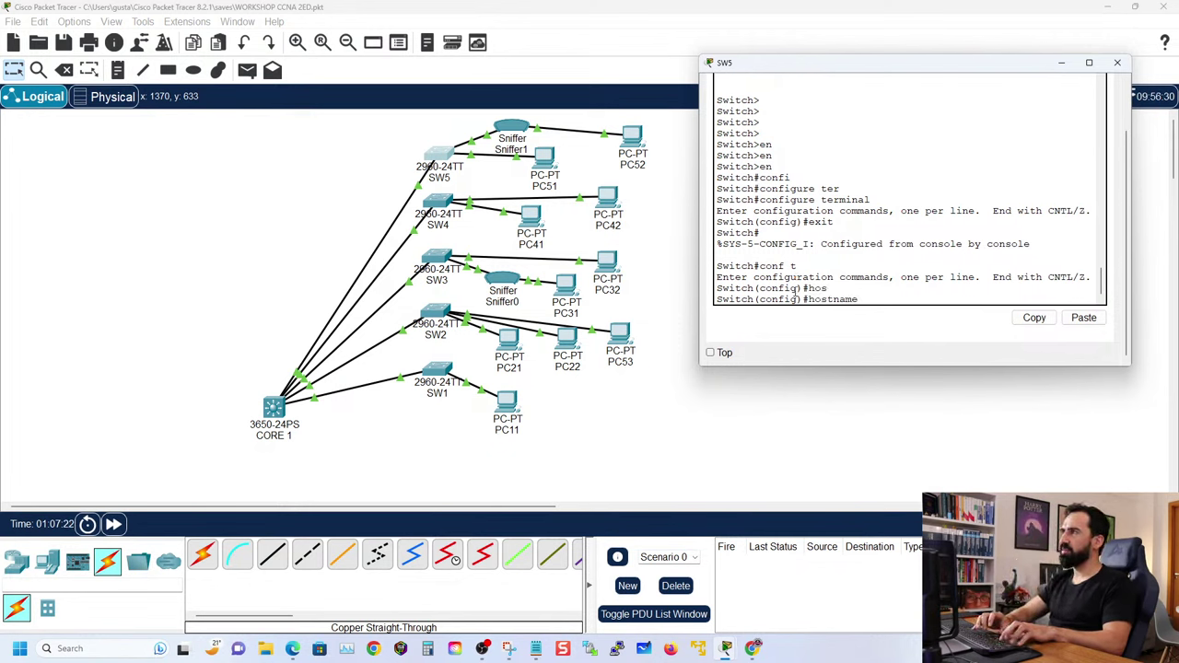
type("SW5")
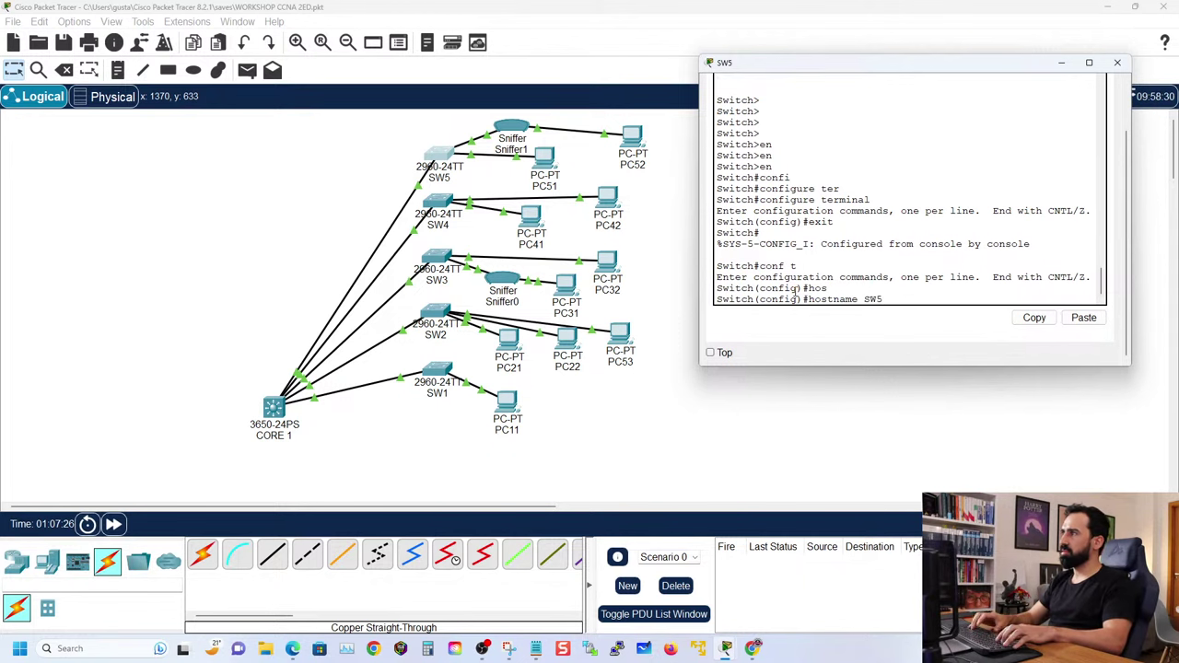
key("Return")
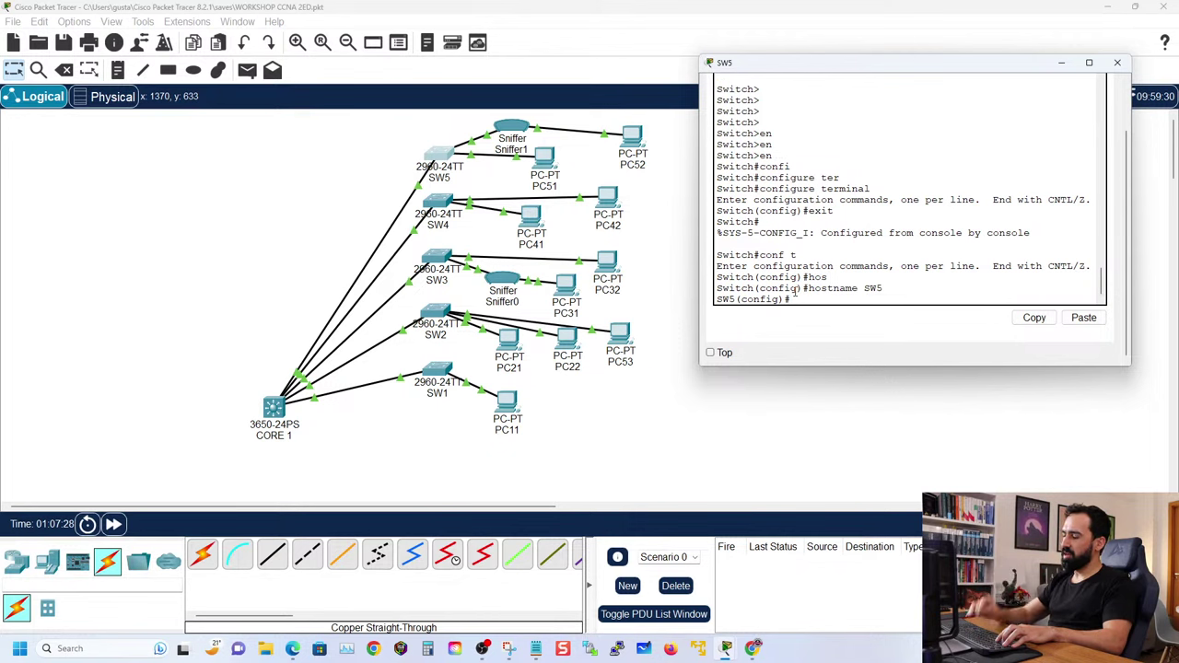
key("Return")
key("Return")
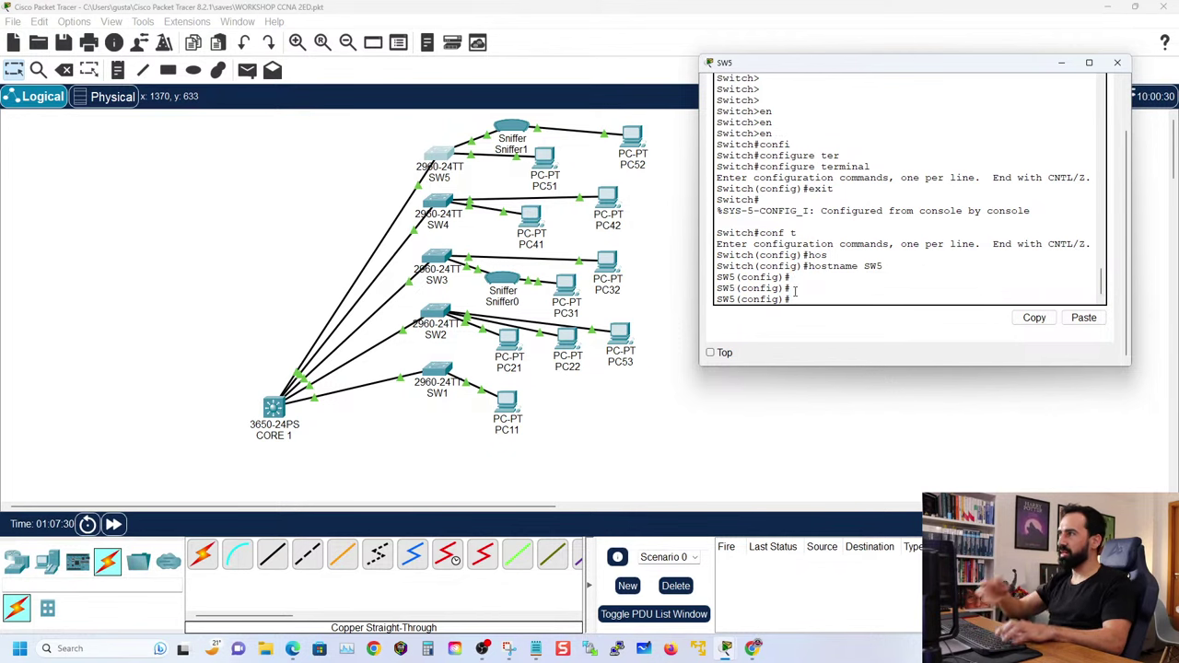
Try invalid commands batata, conf and cnf, exit, then type bata to trigger a domain lookup.
type("batata")
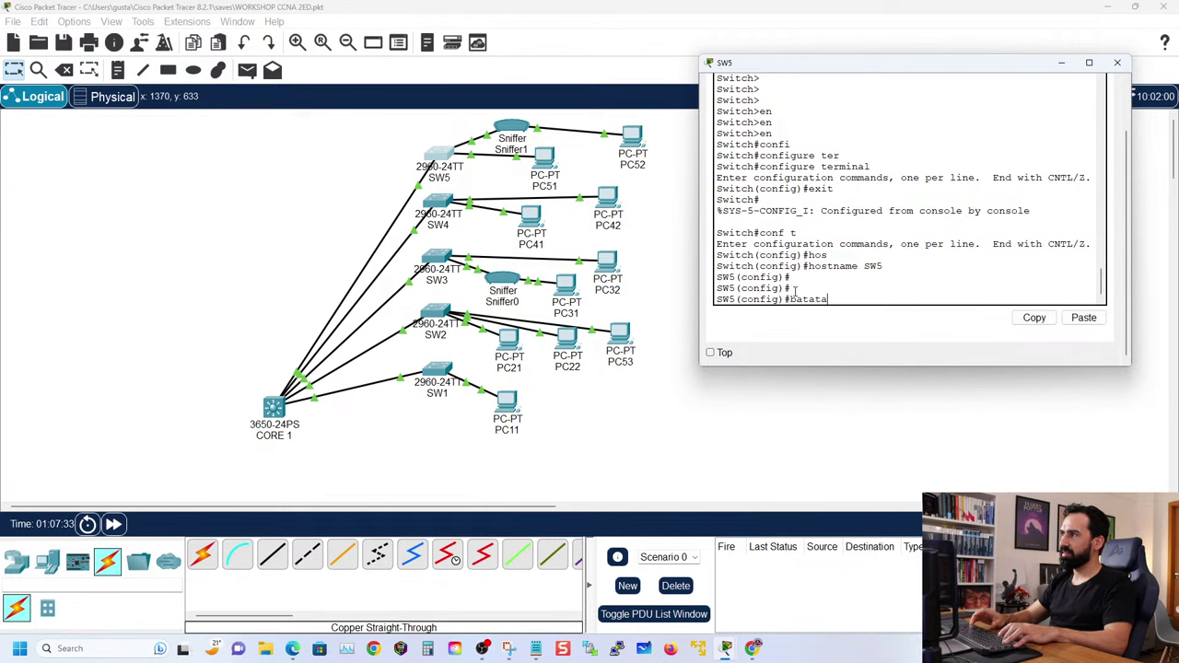
key("Return")
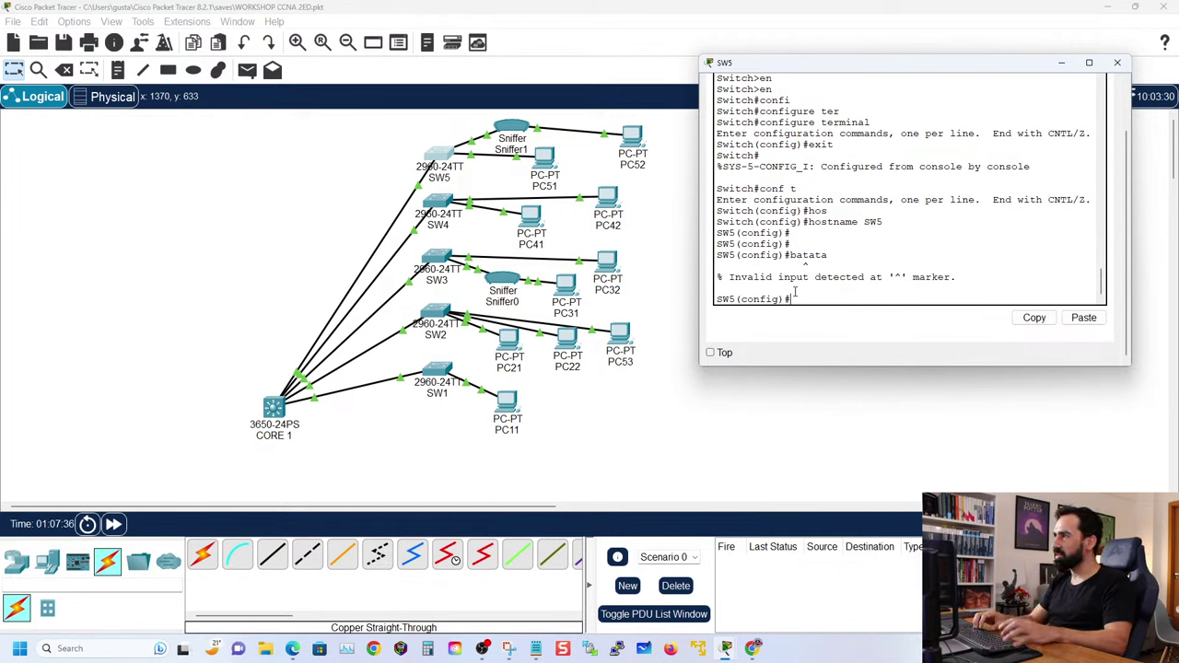
type("conf")
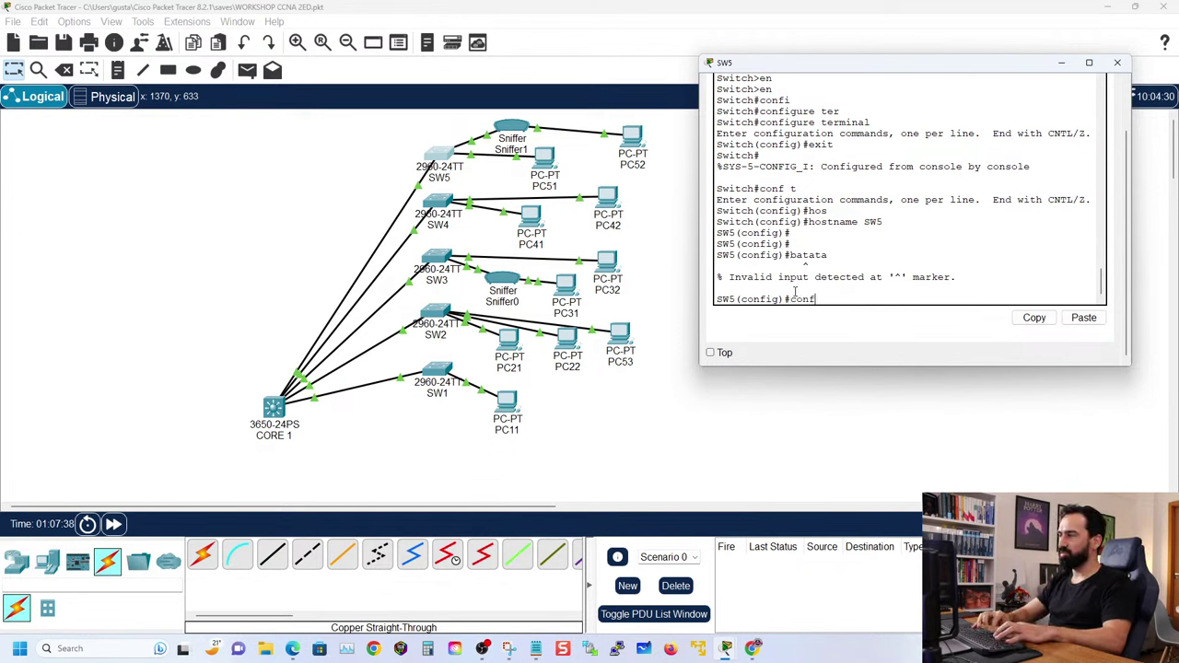
key("Return")
type("cn")
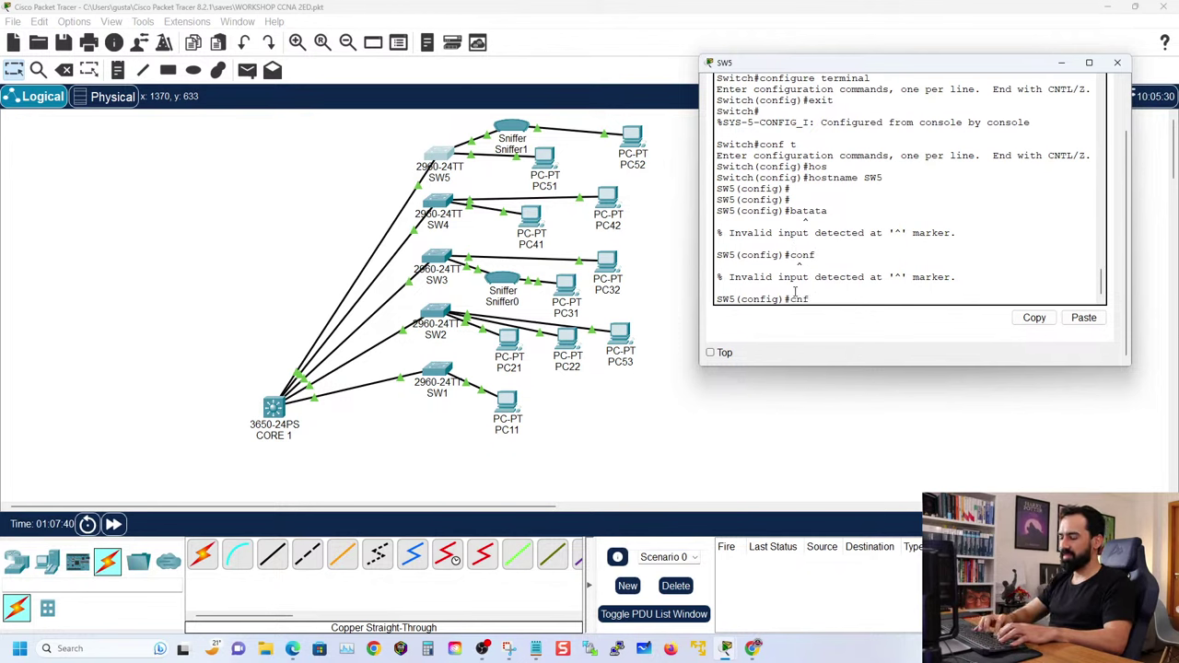
type("f")
key("Return")
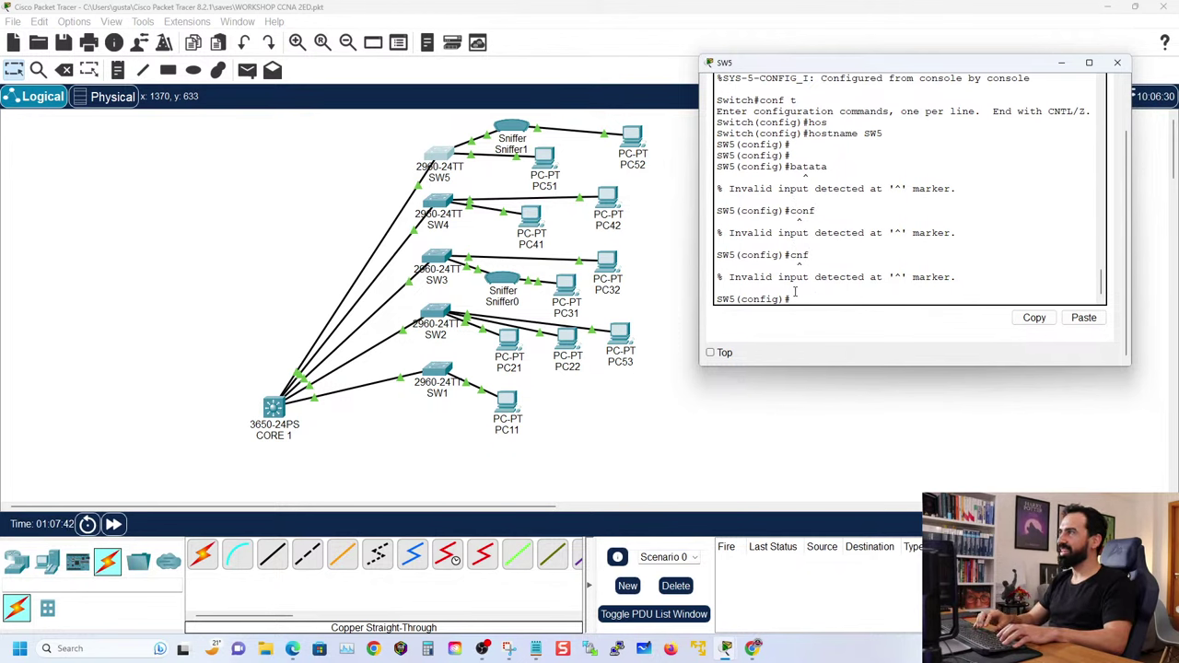
type("exit")
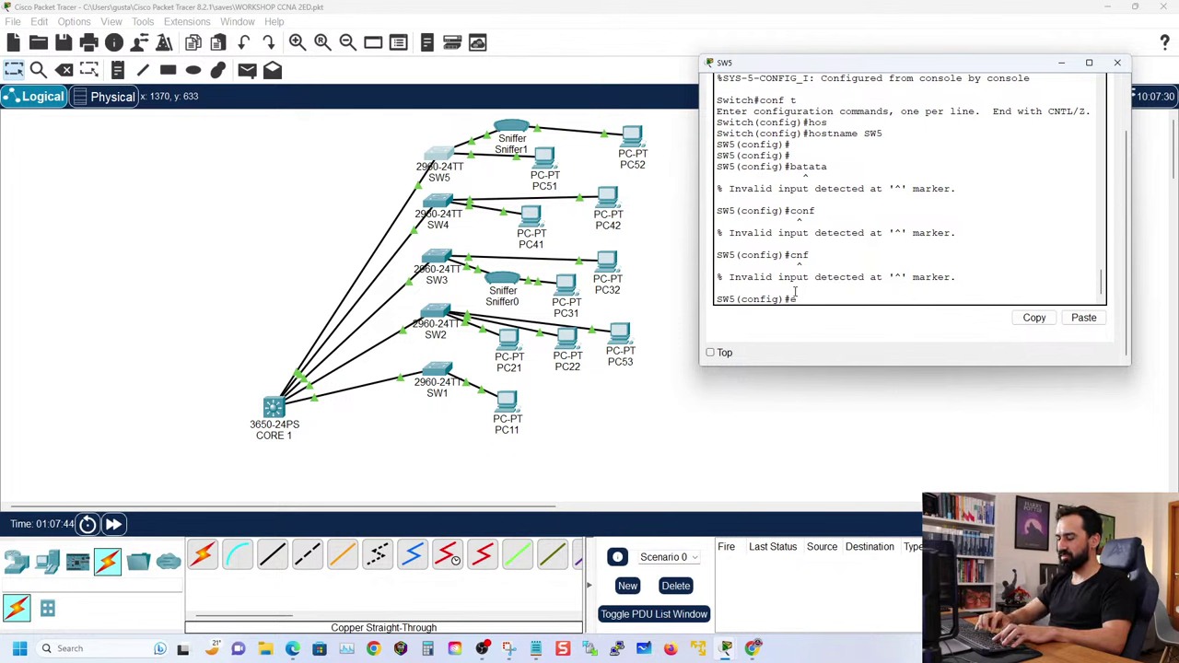
key("Return")
key("Return")
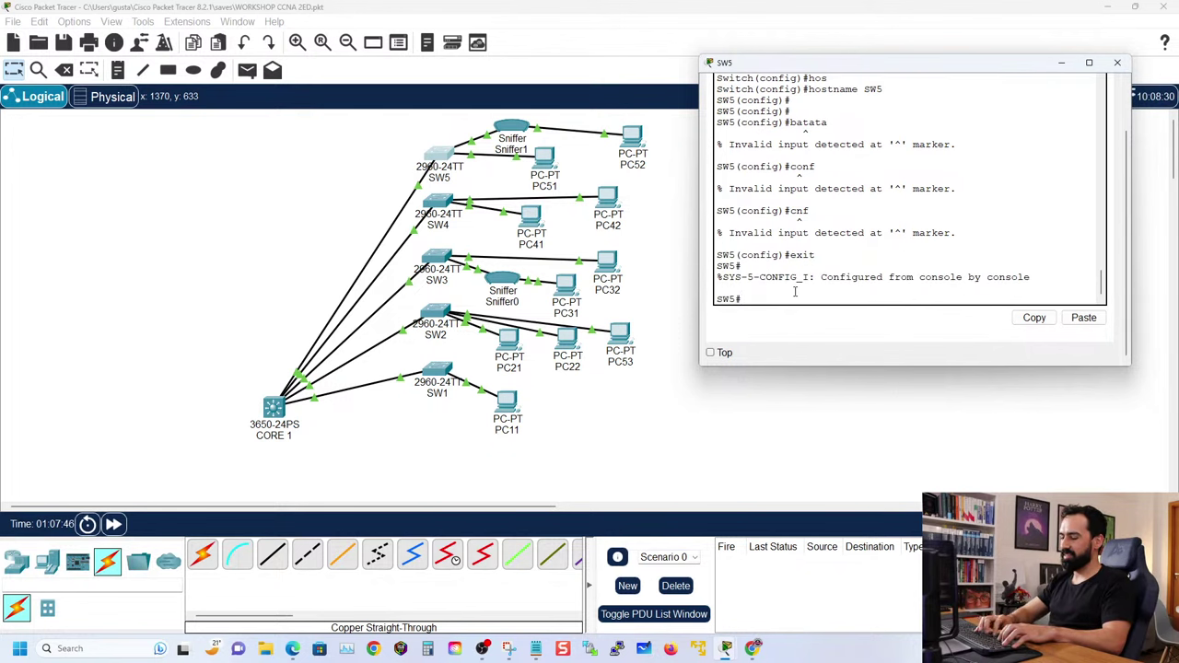
type("bata")
key("Return")
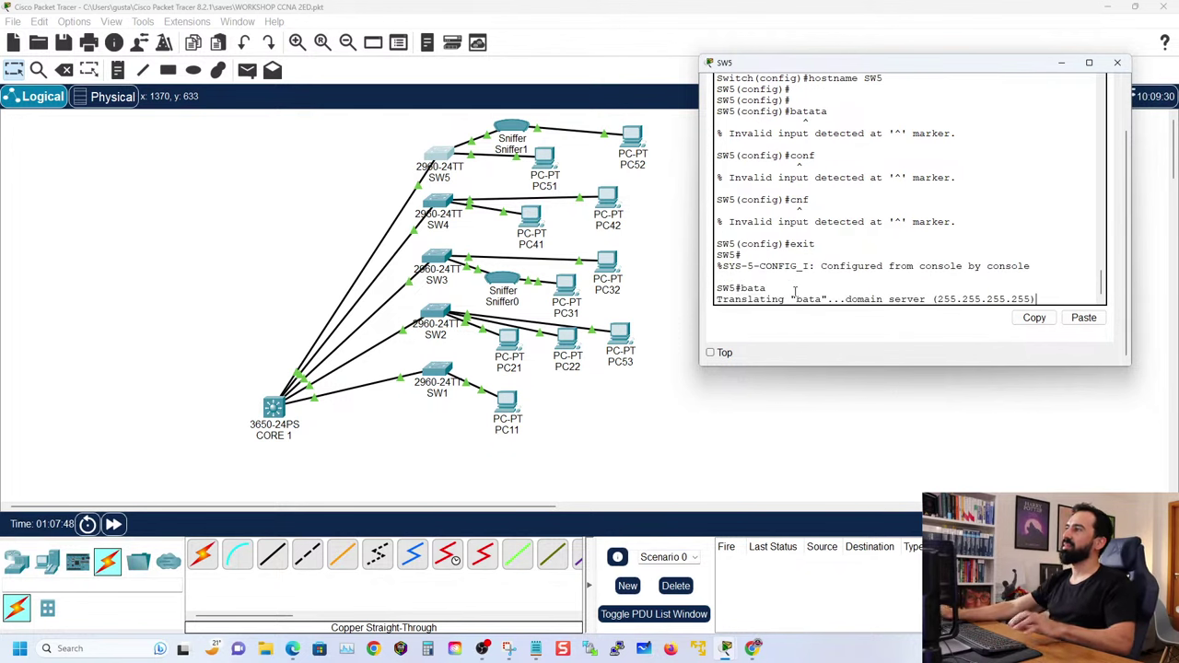
Abort the pending domain lookups for bata and 6 with Ctrl+Shift+6.
left_click_drag(765, 289, 907, 302)
left_click(894, 300)
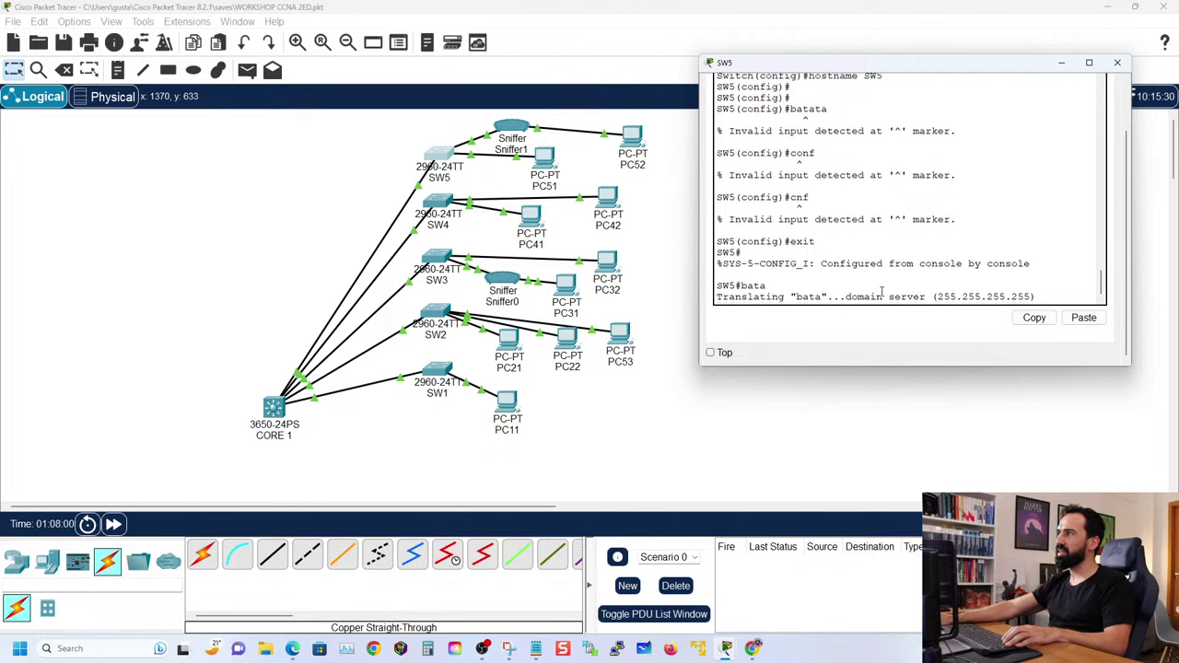
key("ctrl+shift+6")
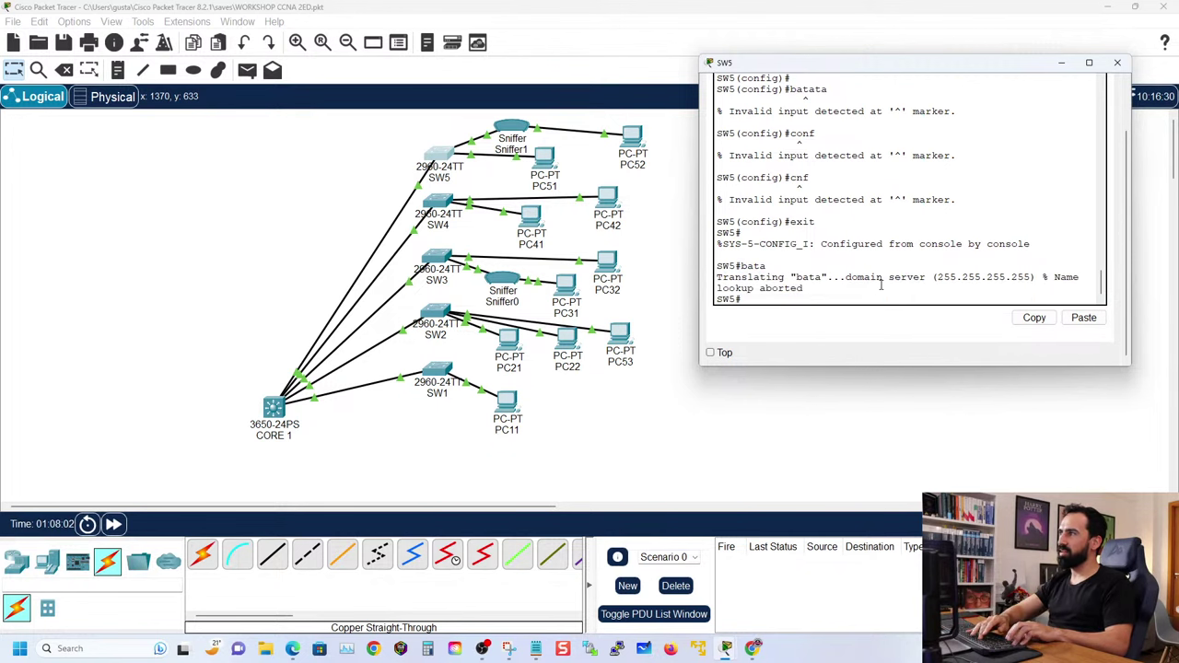
key("Return")
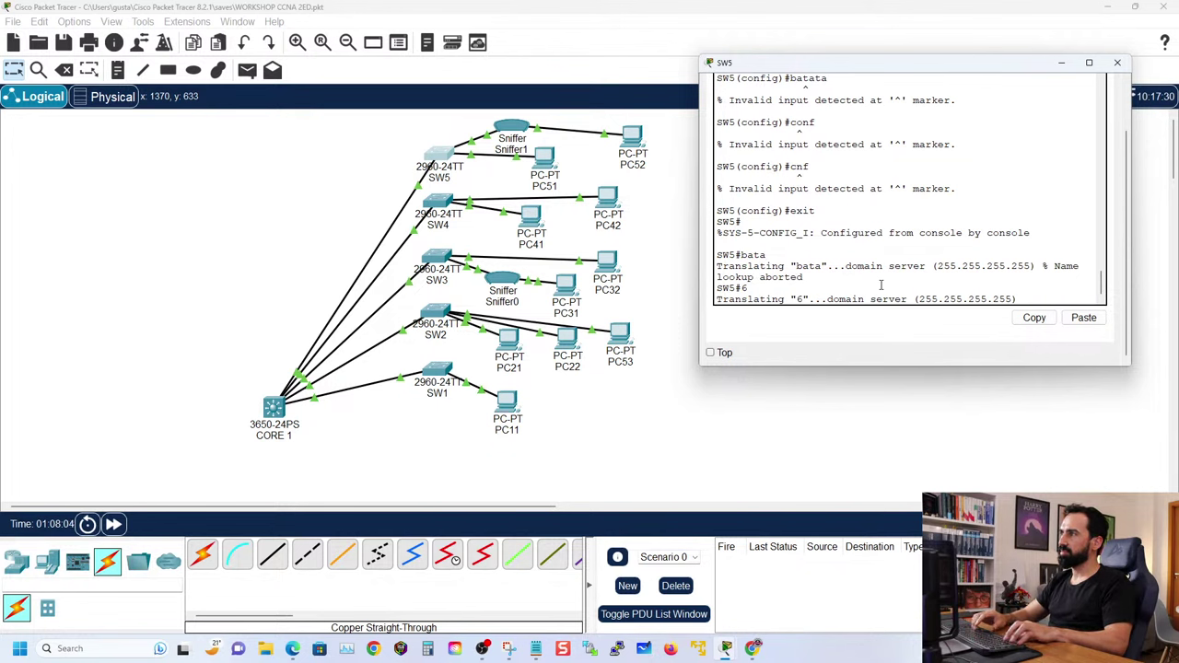
key("ctrl+shift+6")
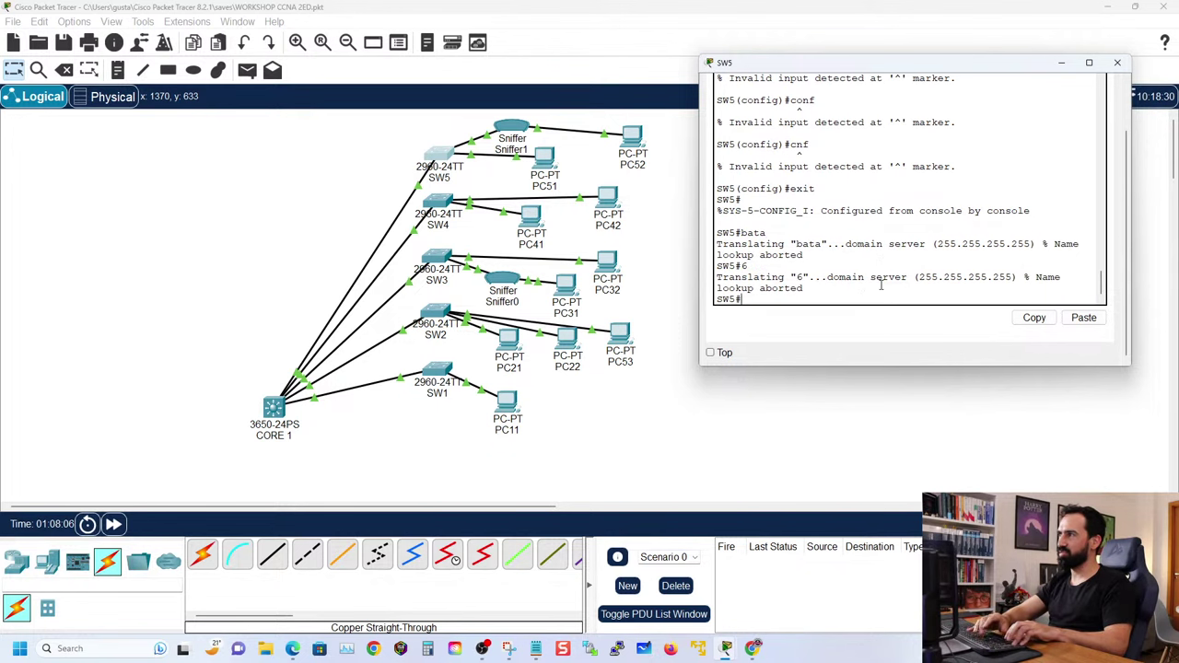
key("Return")
key("Return")
In global configuration, run no ip domain-lookup, then enter end and dad.
type("co")
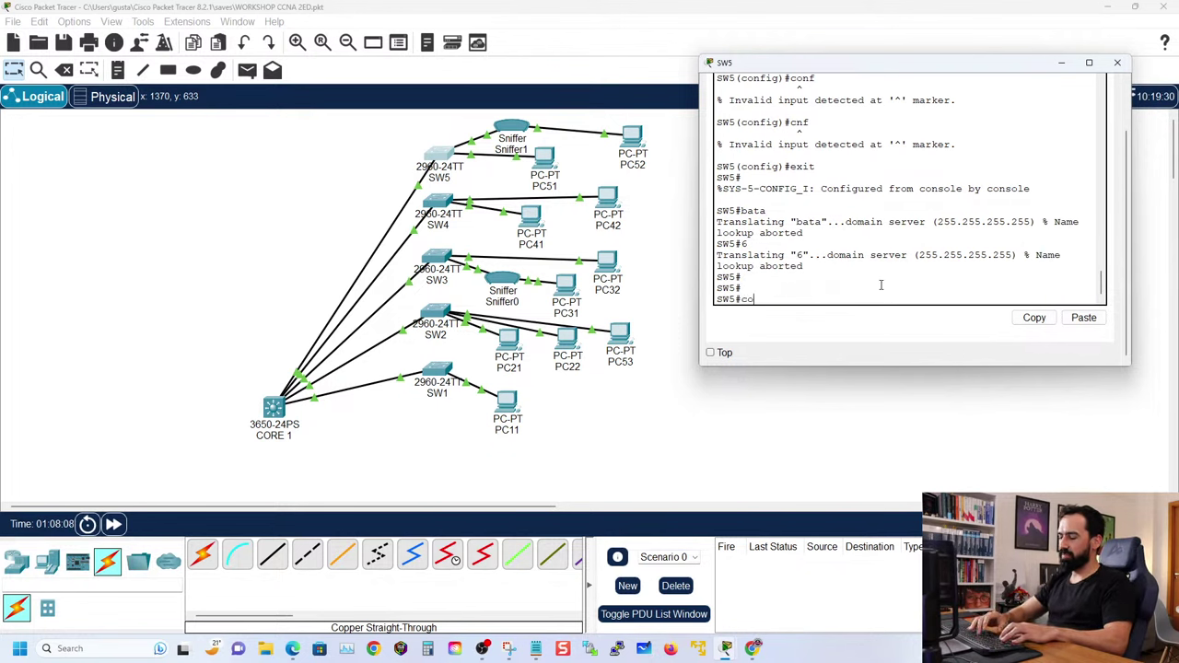
type("nf t")
key("Return")
key("Return")
type("no ip domain-")
key("Tab")
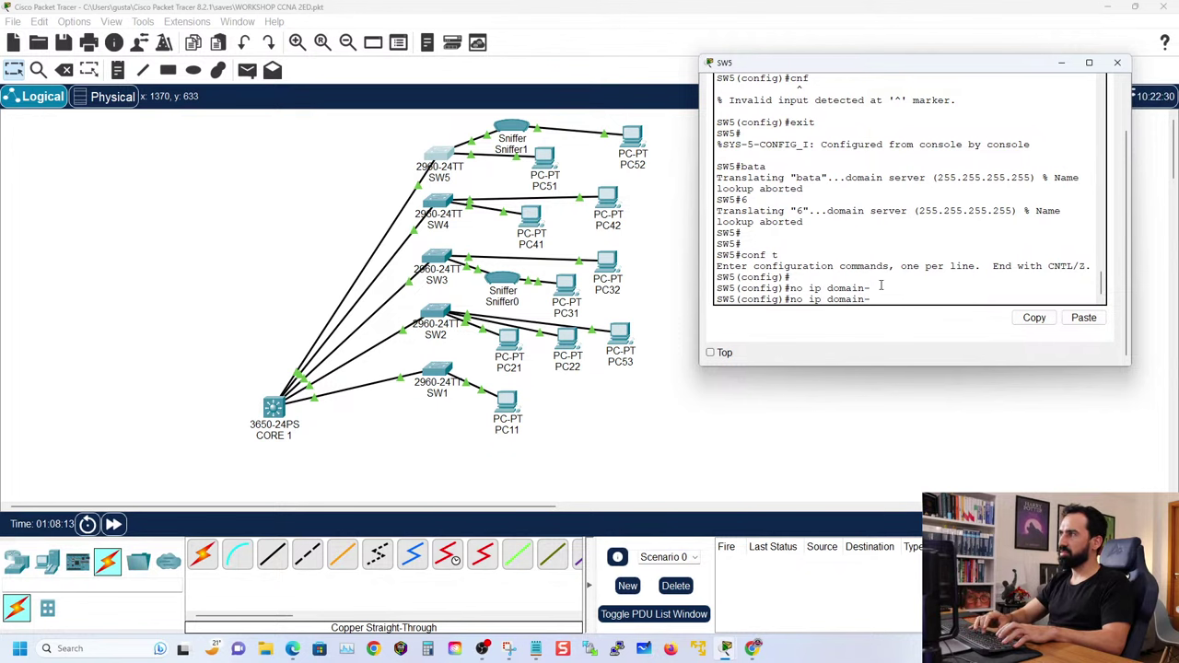
type("lo")
key("Tab")
key("Return")
key("Return")
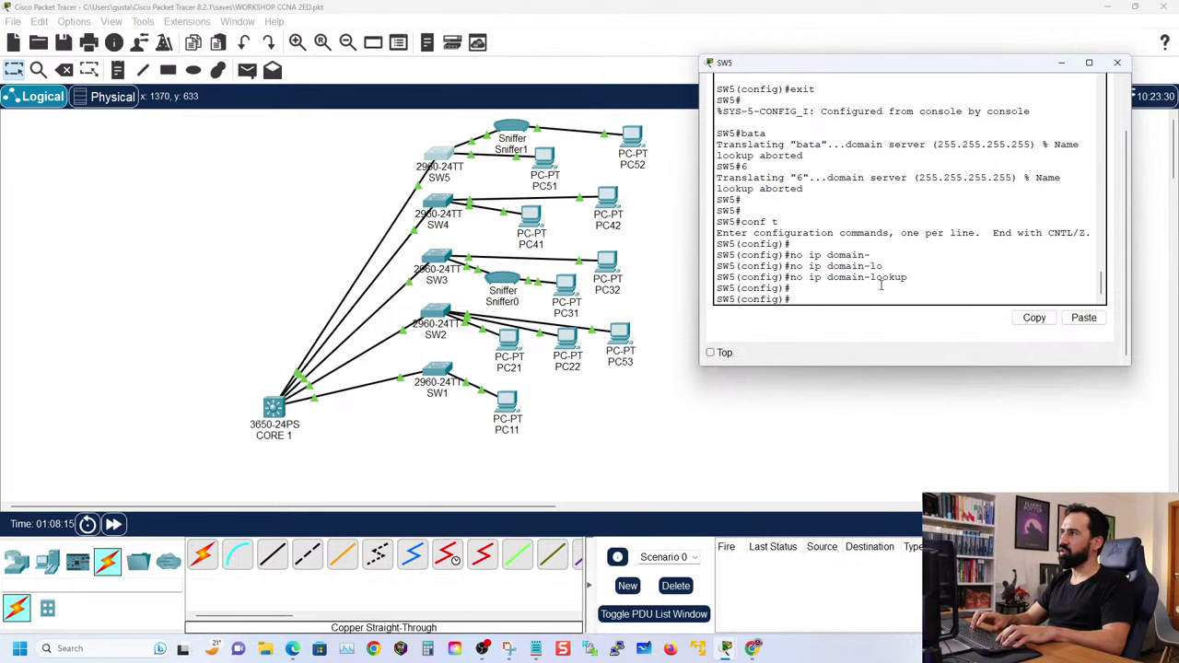
key("Return")
type("end")
key("Return")
type("dad")
key("Return")
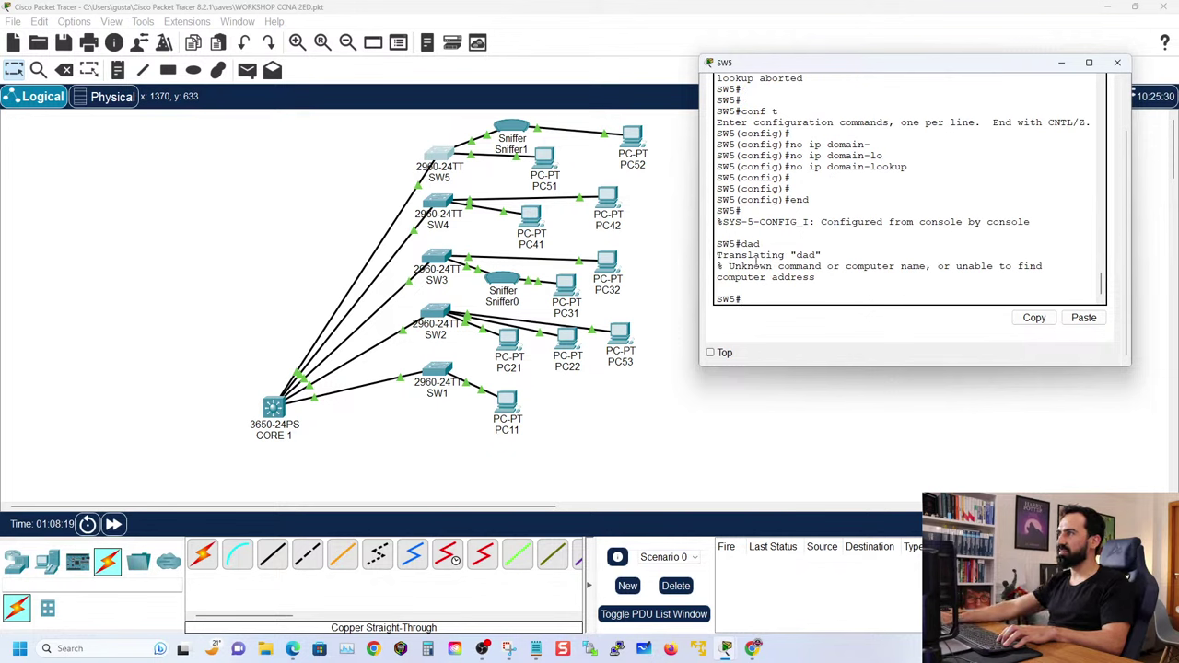
Highlight the unknown-command error and the no ip domain-lookup line in the console output.
left_click_drag(753, 266, 794, 290)
scroll(851, 192, "up", 1)
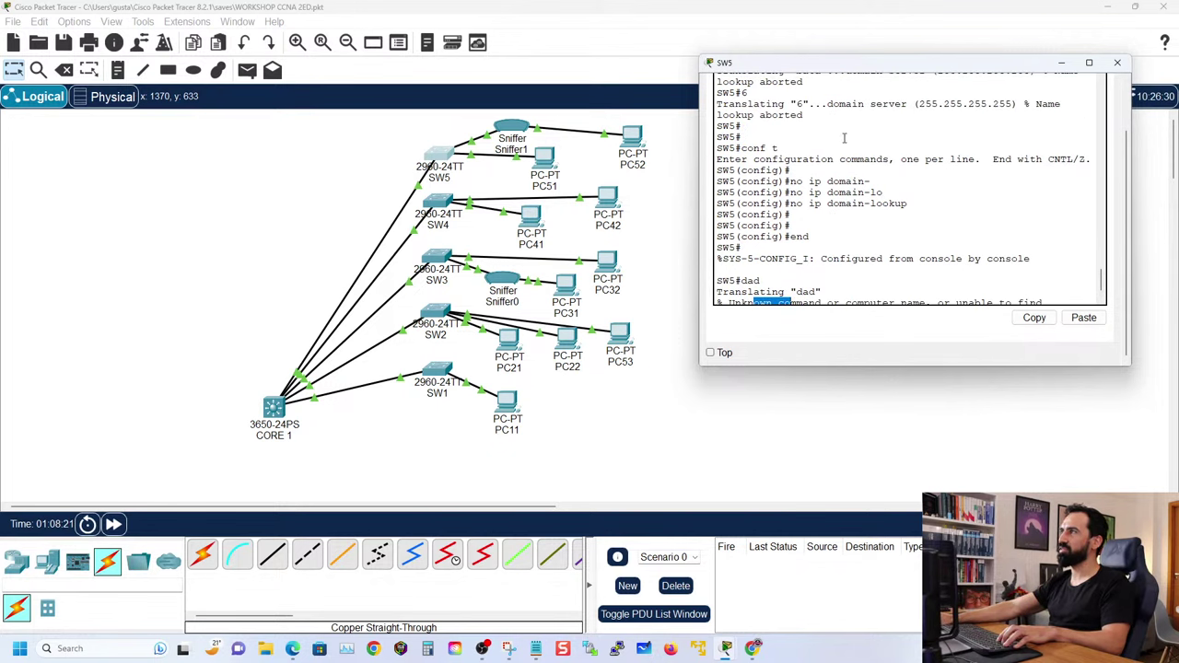
left_click_drag(748, 105, 804, 116)
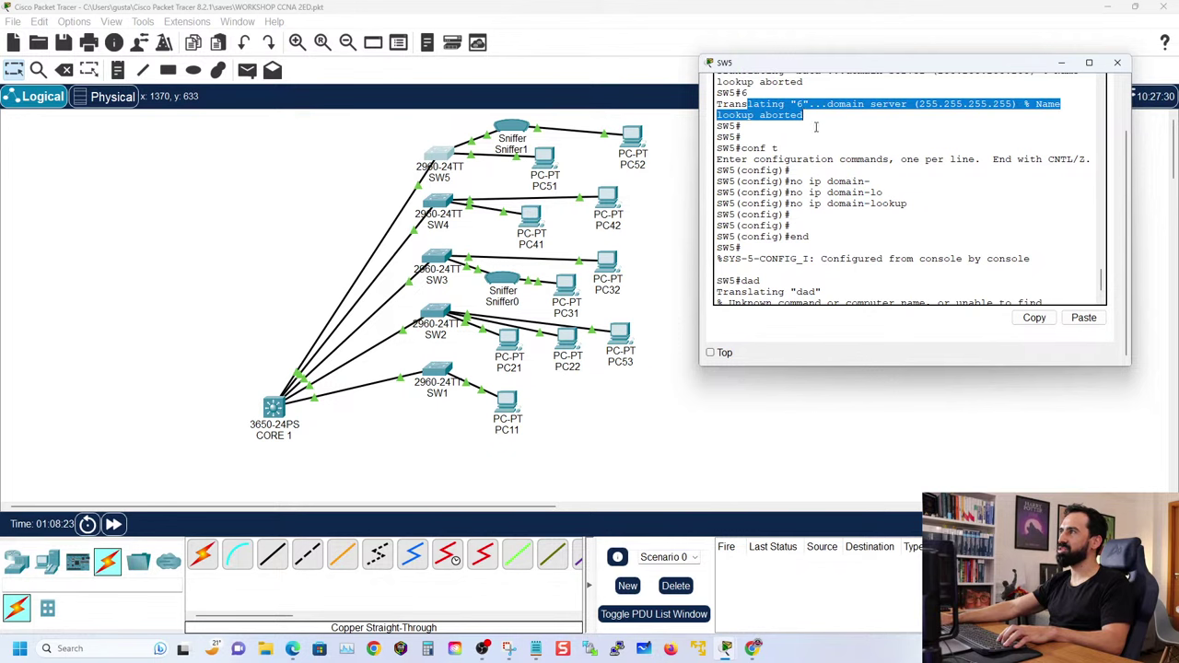
scroll(815, 129, "down", 1)
left_click_drag(914, 165, 793, 166)
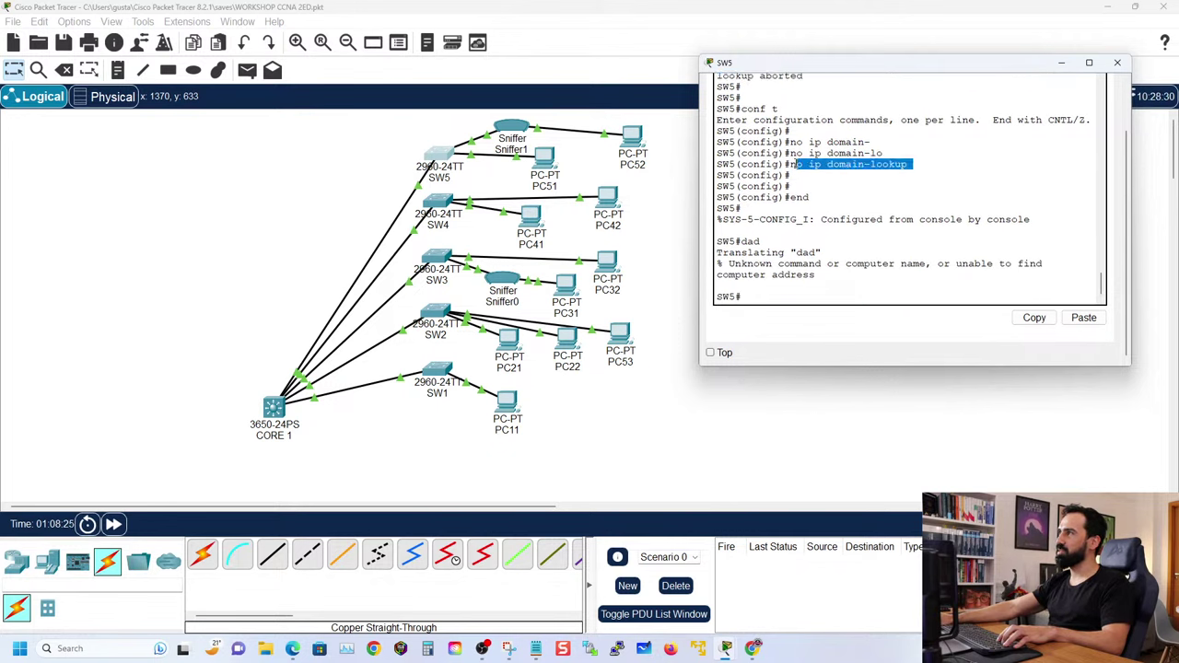
left_click(840, 170)
key("Return")
Re-enter conf t and disable DNS lookup by recalling no ip domain-lookup from history.
type("conf t")
key("Return")
key("Return")
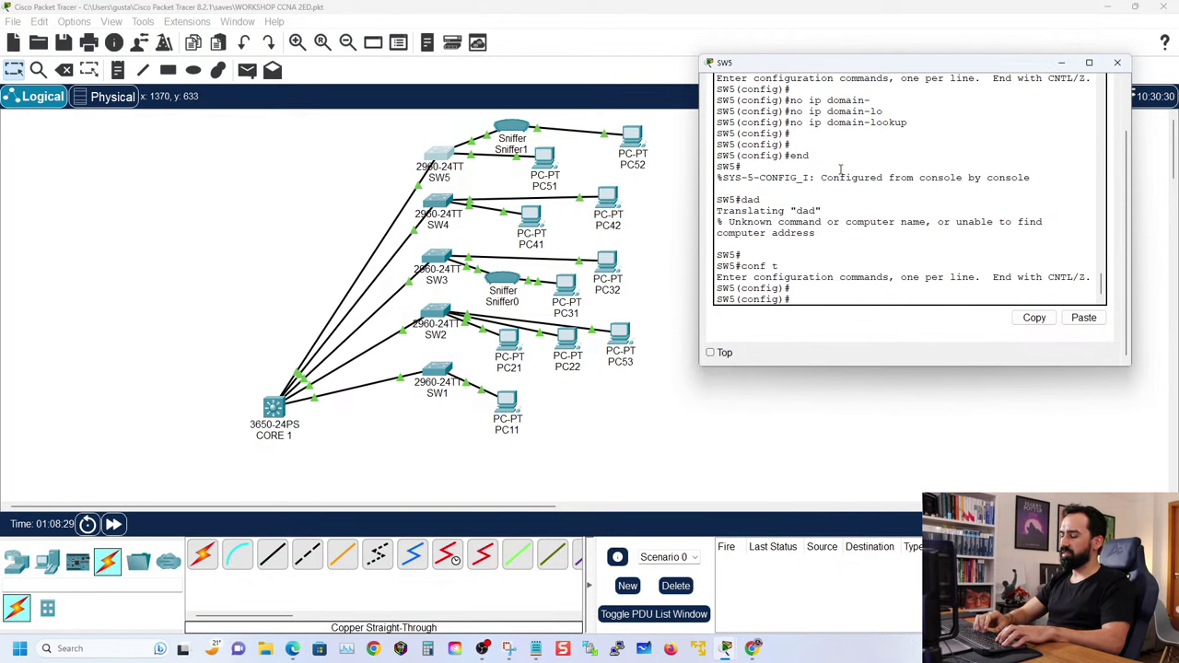
type("no ip domain-lo")
key("Tab")
key("BackSpace")
key("BackSpace")
key("BackSpace")
key("BackSpace")
key("BackSpace")
key("BackSpace")
key("BackSpace")
key("BackSpace")
key("BackSpace")
key("BackSpace")
key("BackSpace")
key("BackSpace")
key("BackSpace")
key("BackSpace")
key("BackSpace")
key("BackSpace")
key("BackSpace")
key("BackSpace")
key("BackSpace")
key("BackSpace")
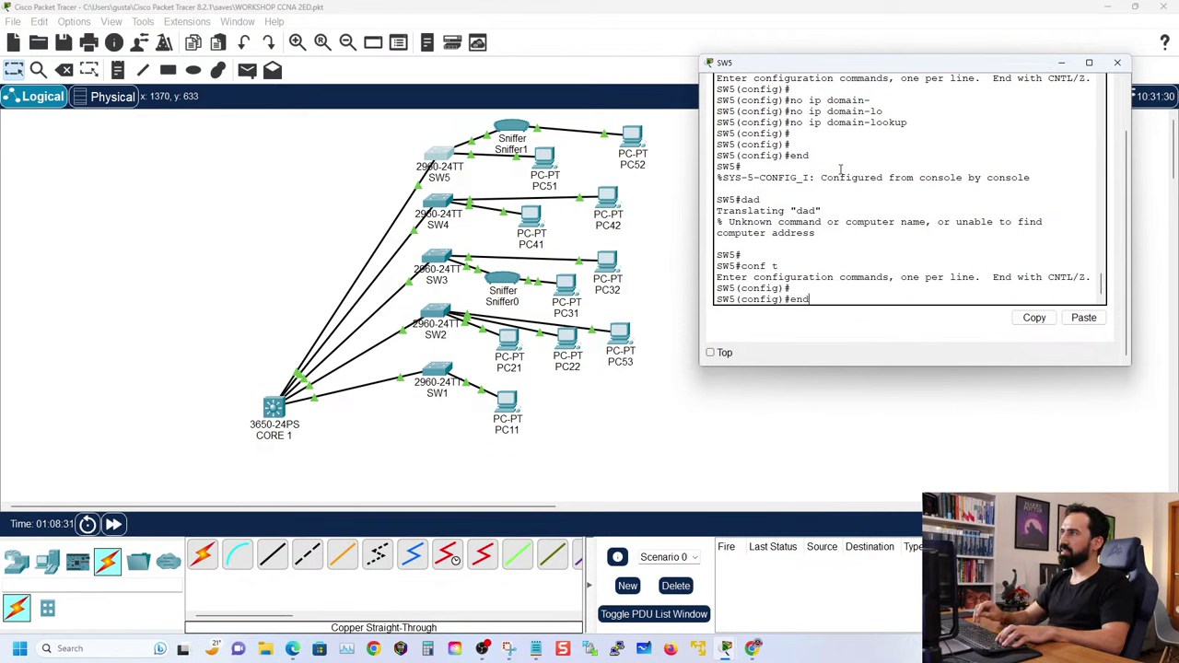
type("batata")
key("BackSpace")
key("BackSpace")
key("BackSpace")
key("BackSpace")
key("BackSpace")
key("BackSpace")
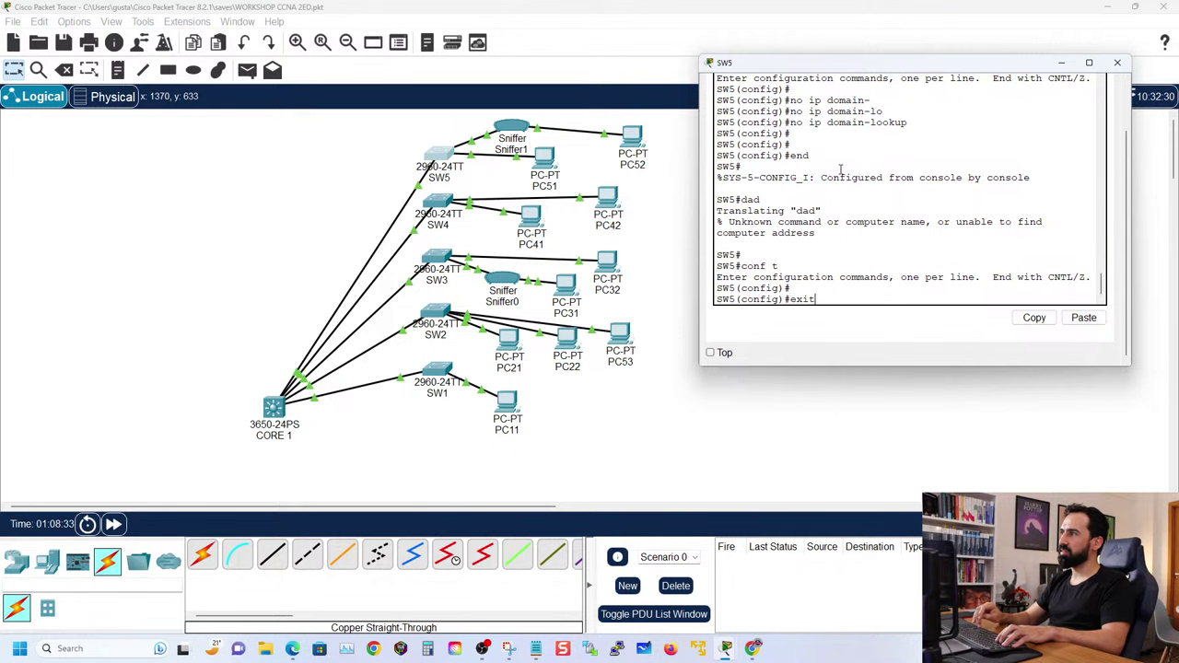
key("Up")
key("Return")
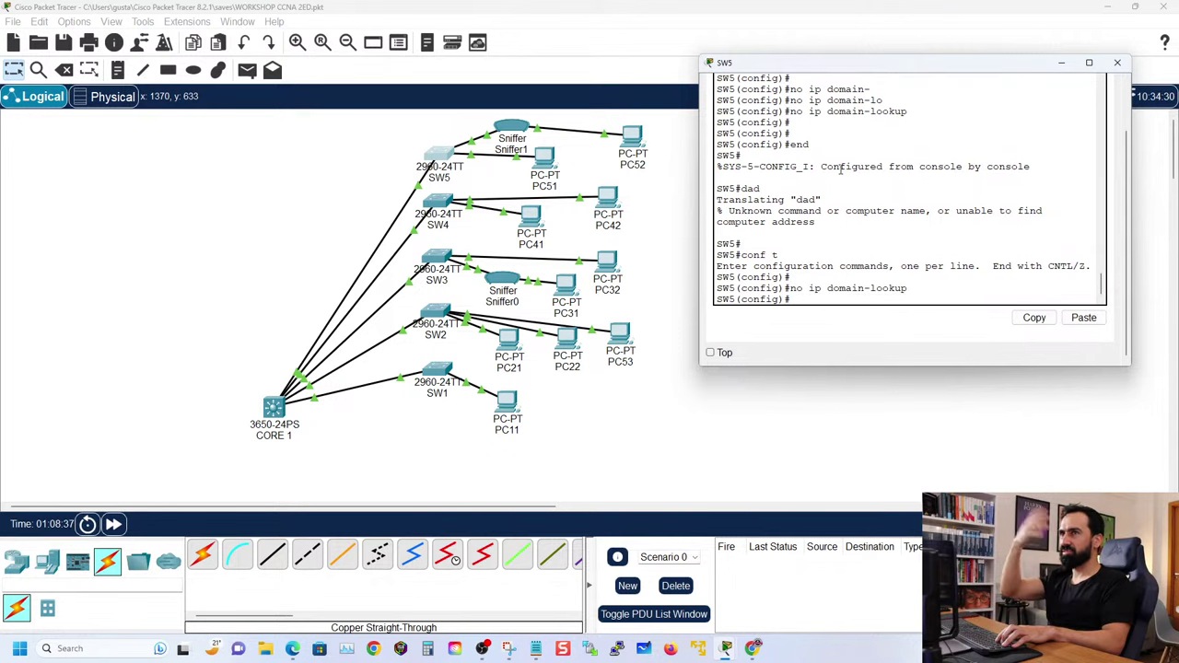
Toggle ip domain-lookup off and on by editing recalled commands, ending disabled, then begin typing line.
key("Up")
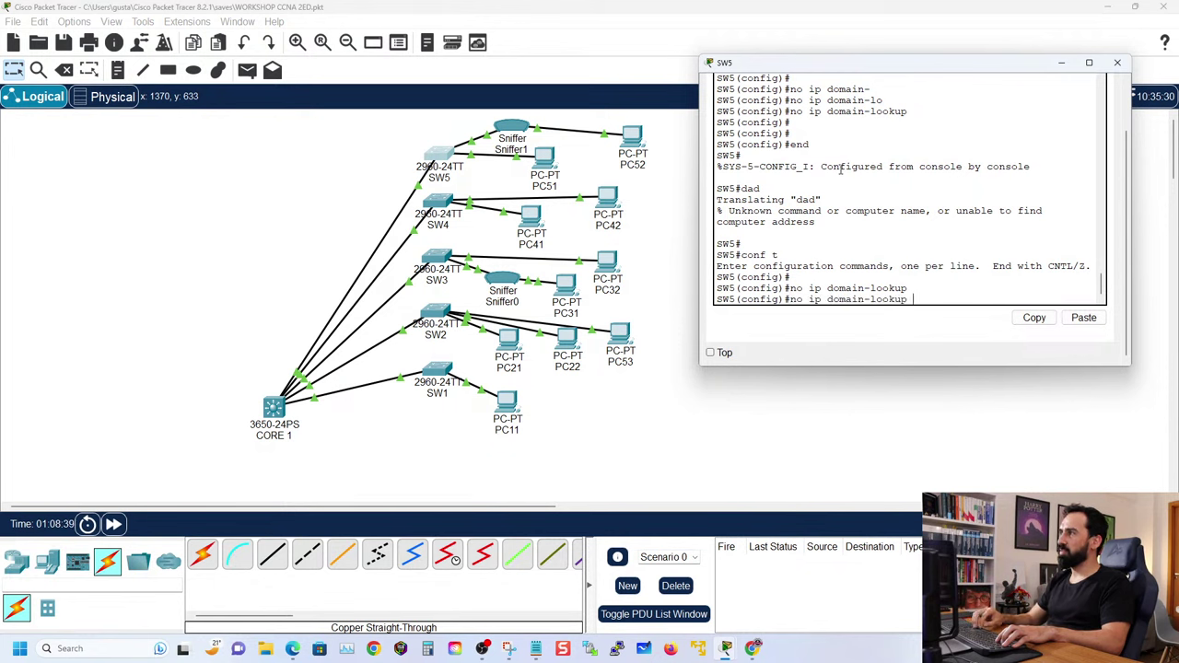
key("Left")
key("Left")
key("Left")
key("Left")
key("Left")
key("Left")
key("Left")
key("Left")
key("Left")
key("Left")
key("Left")
key("Left")
key("Left")
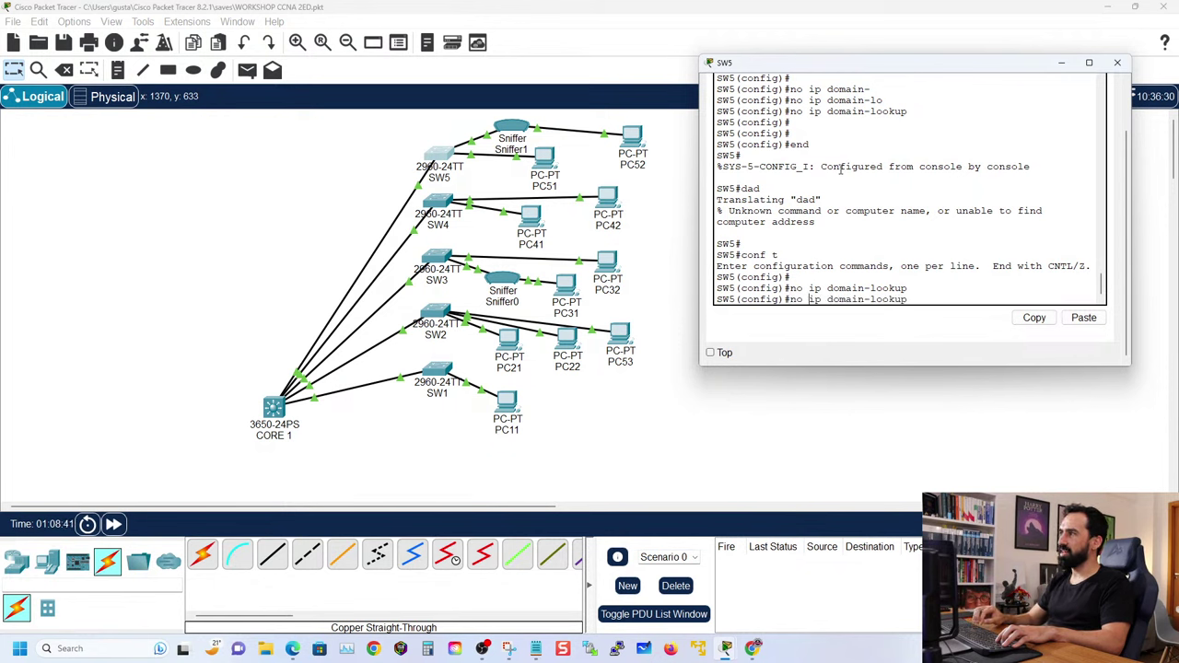
key("BackSpace")
key("BackSpace")
key("BackSpace")
key("Return")
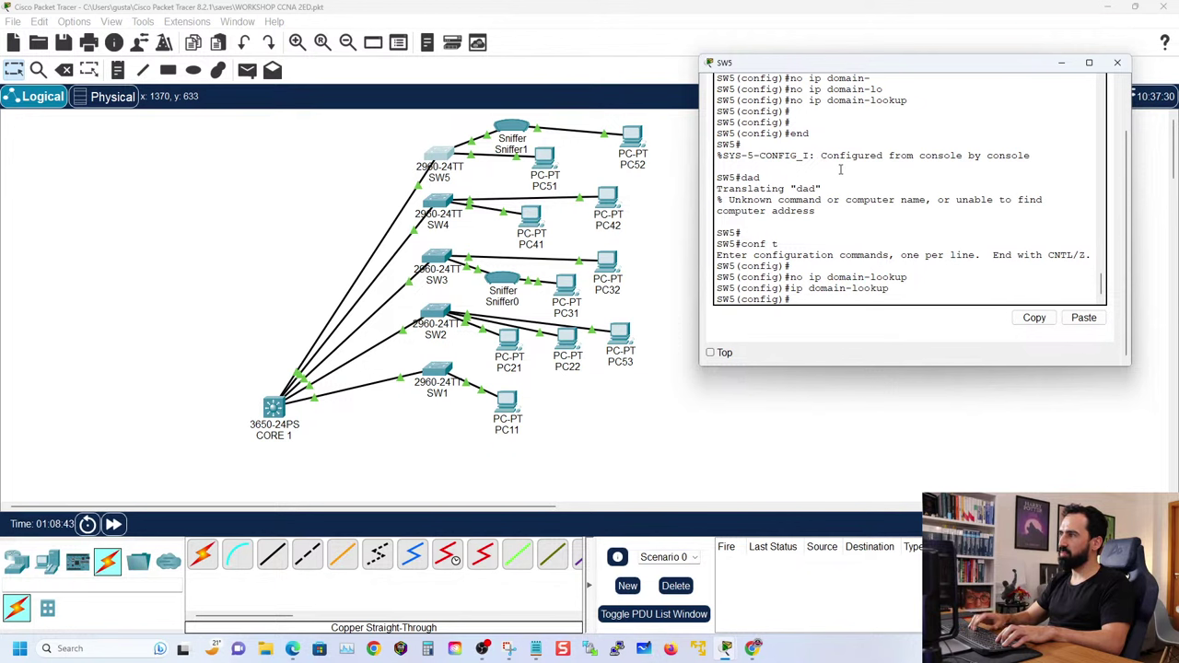
key("Up")
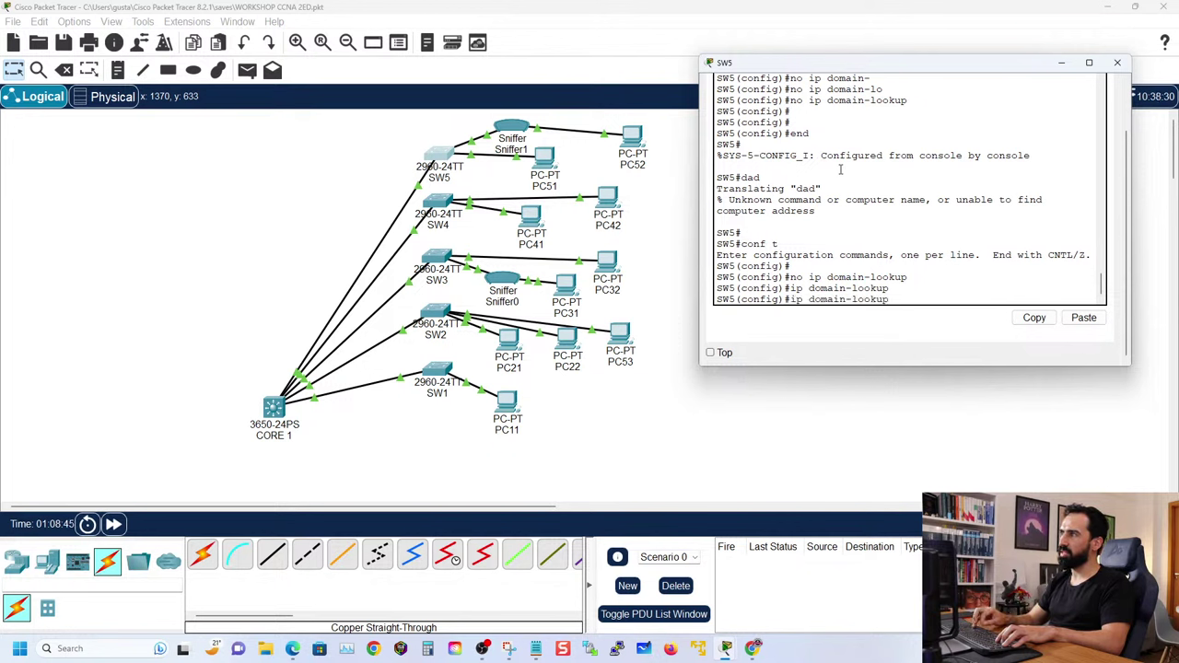
key("ctrl+a")
type("no")
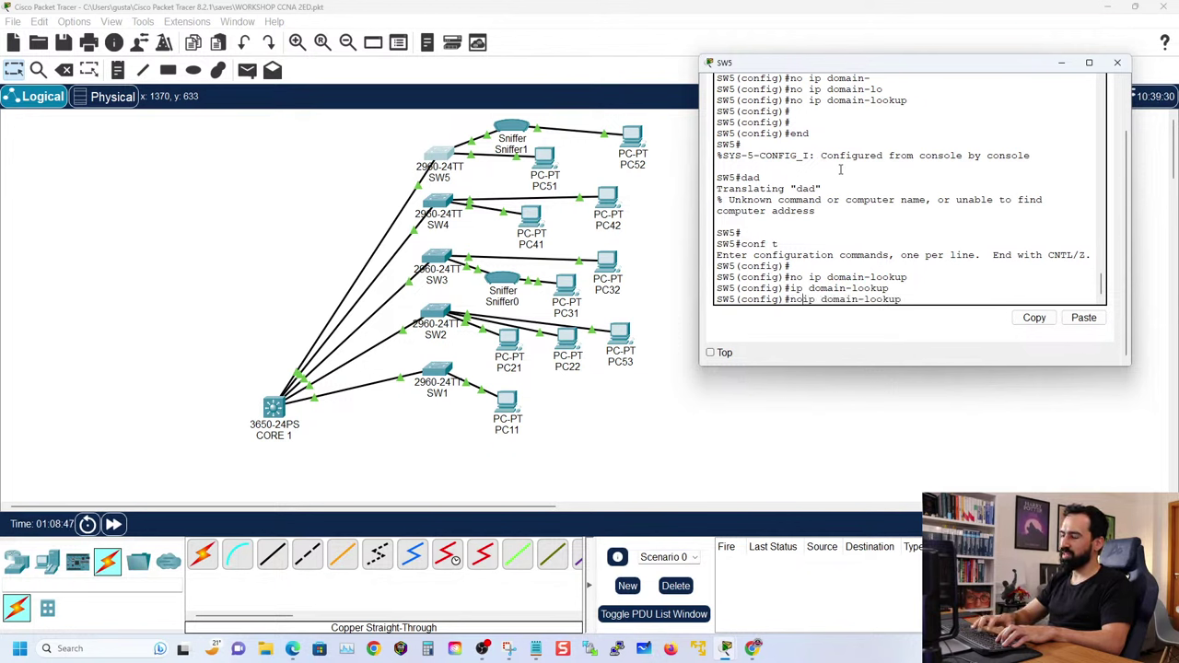
key("Return")
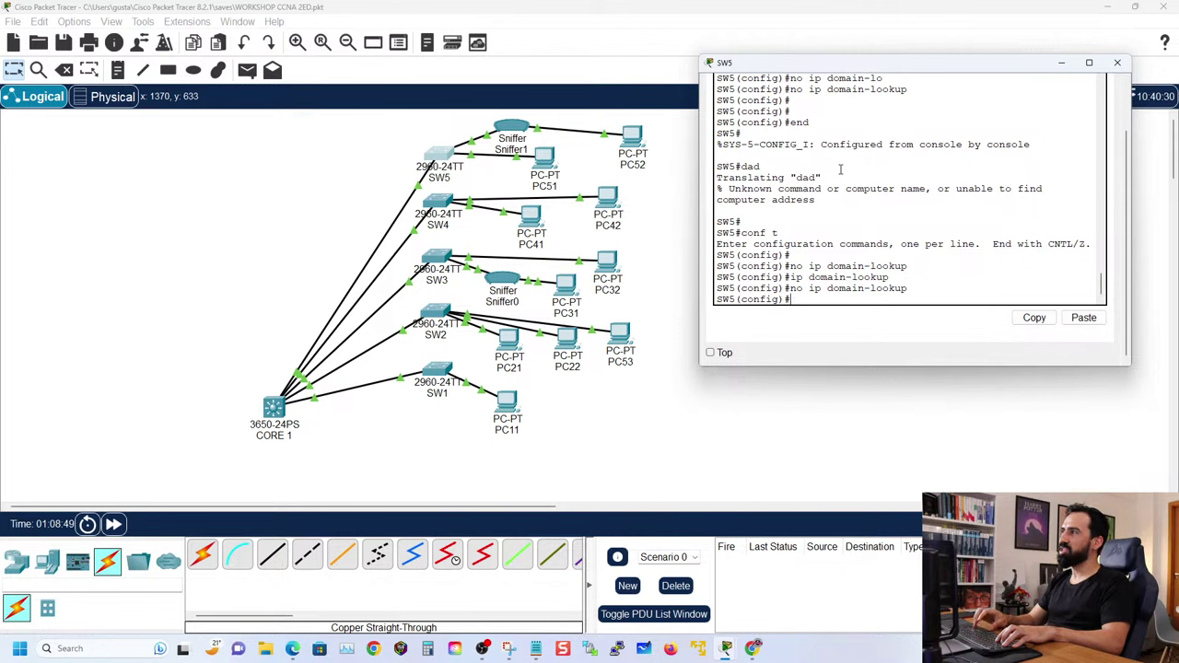
key("Up")
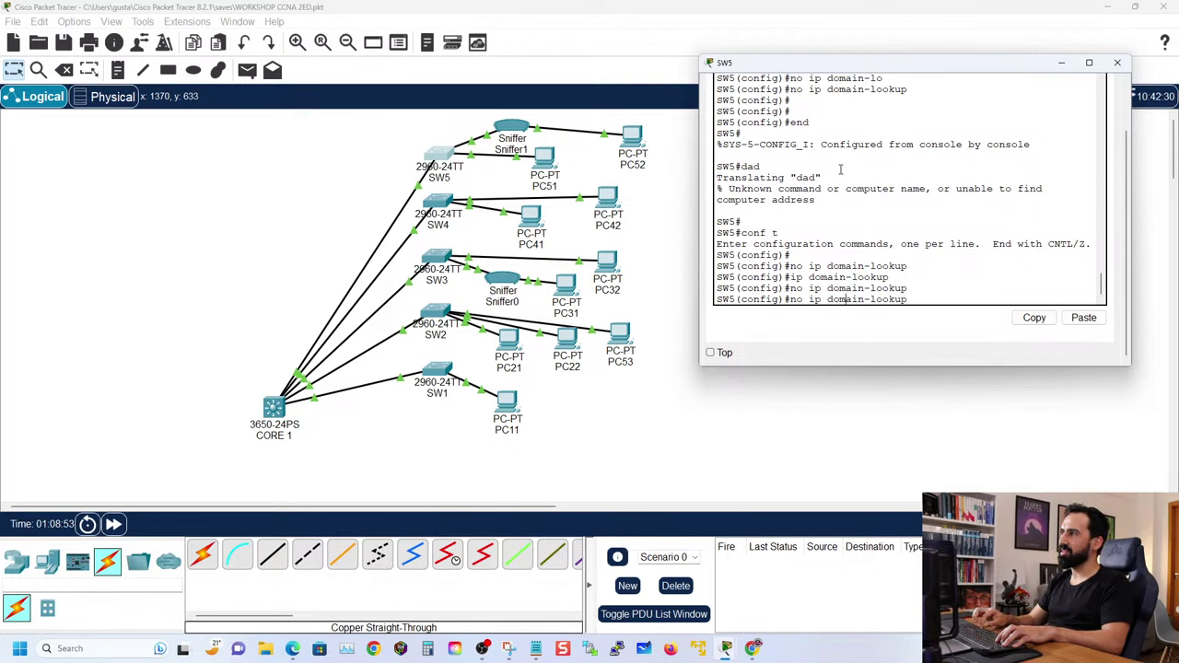
key("Left")
key("Left")
key("Left")
key("Left")
key("Left")
key("Left")
key("Left")
key("Left")
key("Left")
key("Left")
key("Left")
key("Left")
key("Left")
key("Left")
key("Left")
key("Left")
key("BackSpace")
key("BackSpace")
key("BackSpace")
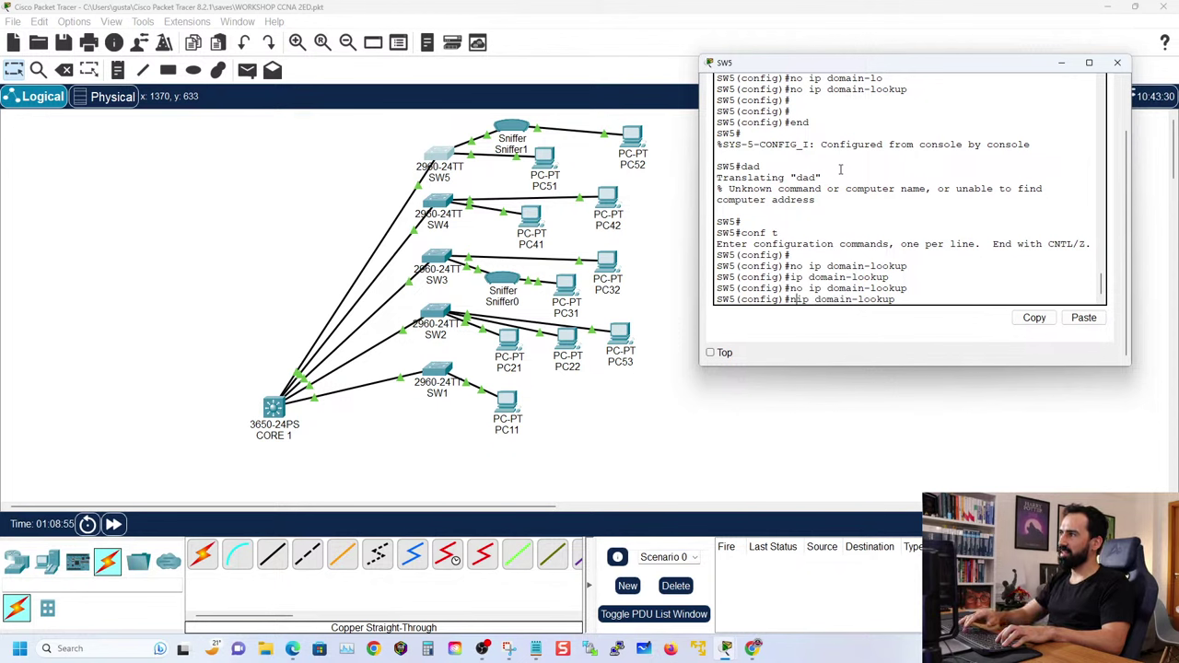
key("Return")
key("Return")
key("Return")
key("Return")
key("Up")
key("Up")
key("Return")
key("Return")
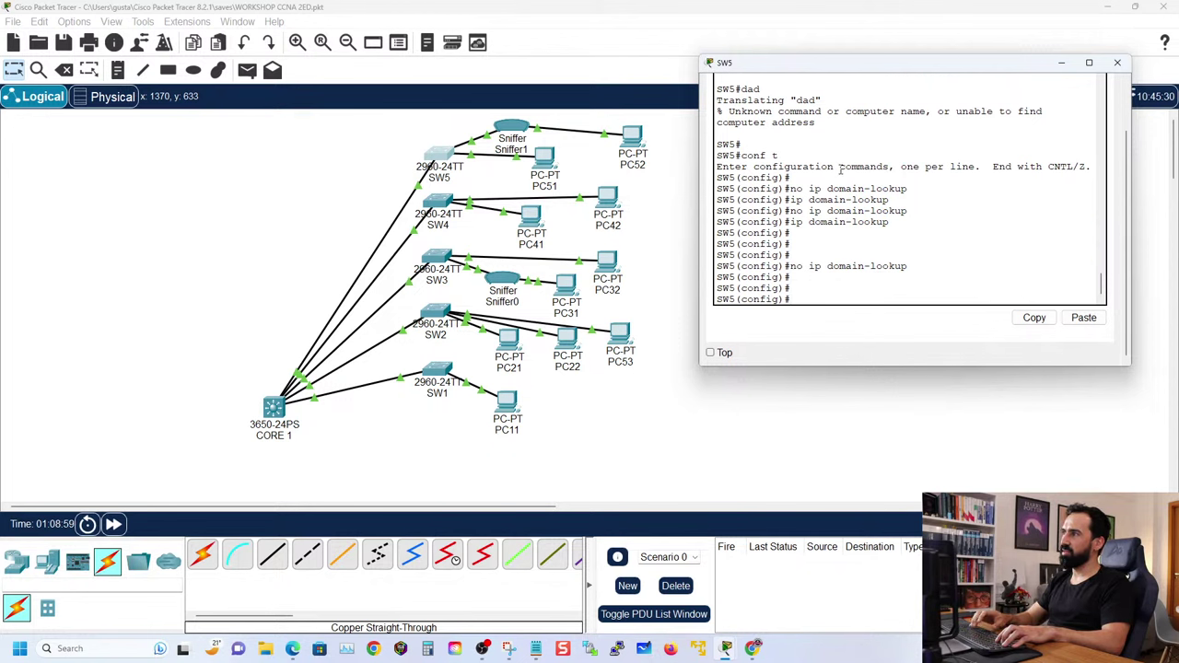
type("line")
key("Tab")
Give line console 0 privilege level 15, then end back to the SW5# prompt.
type("n")
key("Tab")
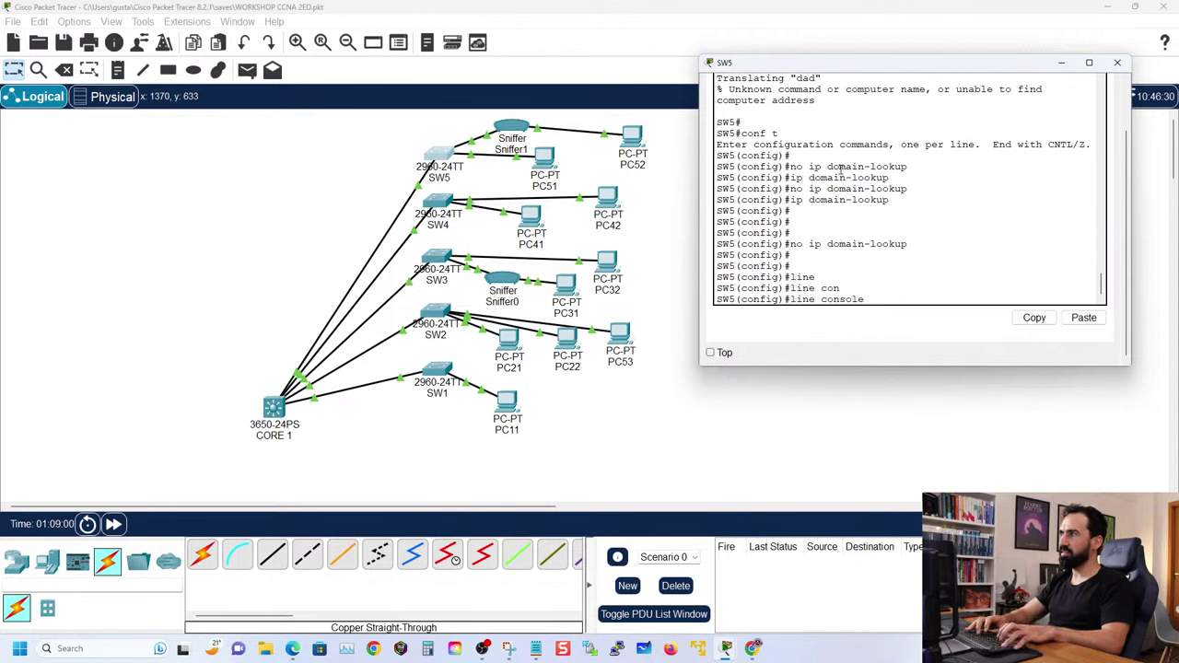
type("0")
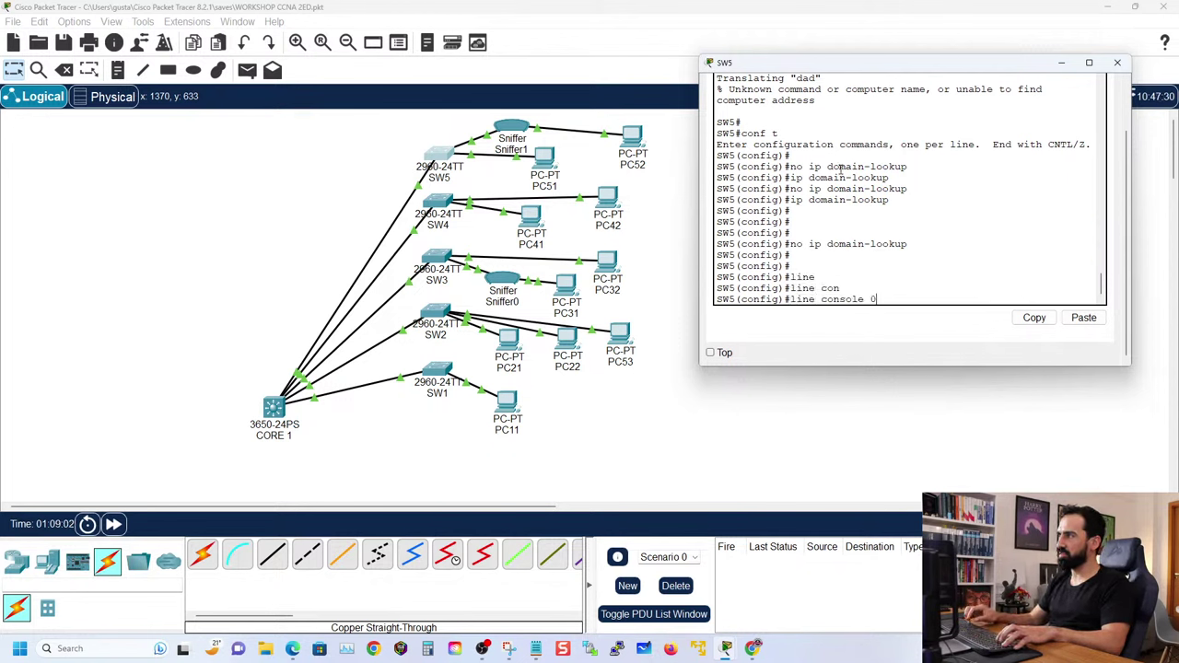
key("Return")
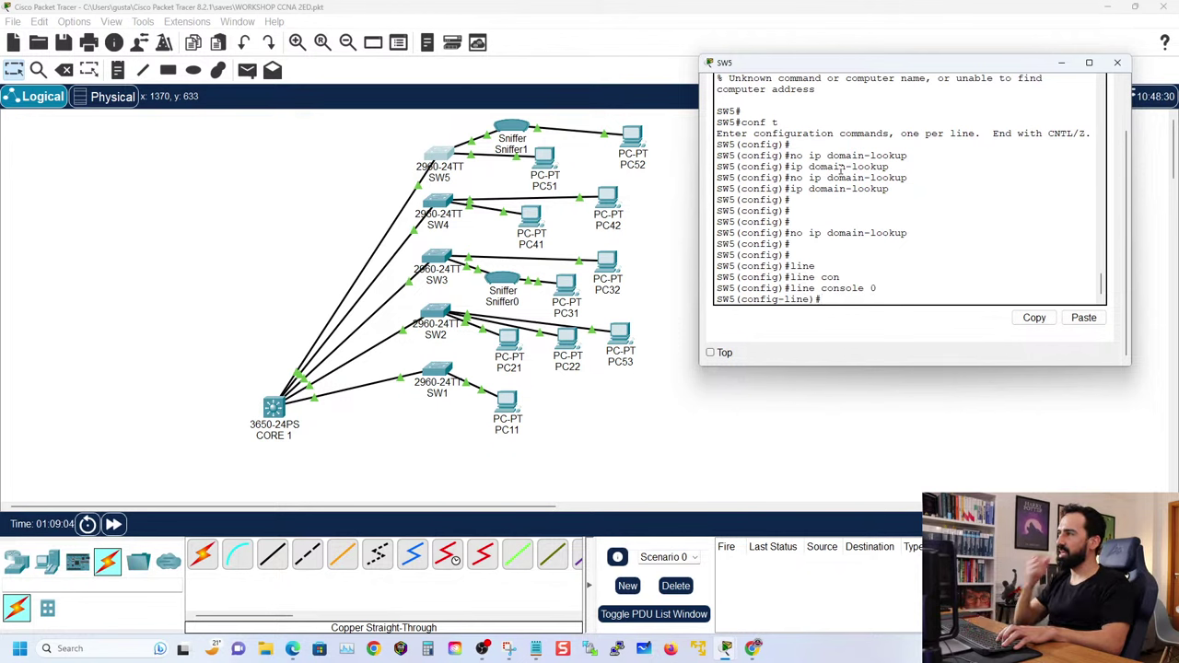
type("pri")
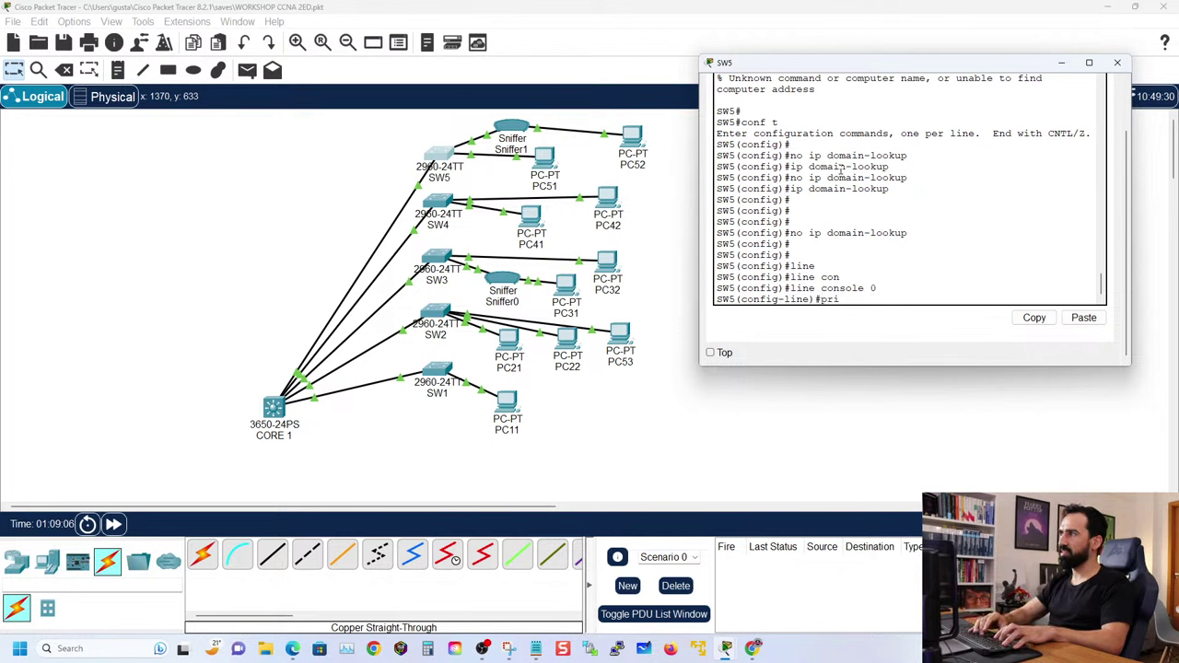
key("Tab")
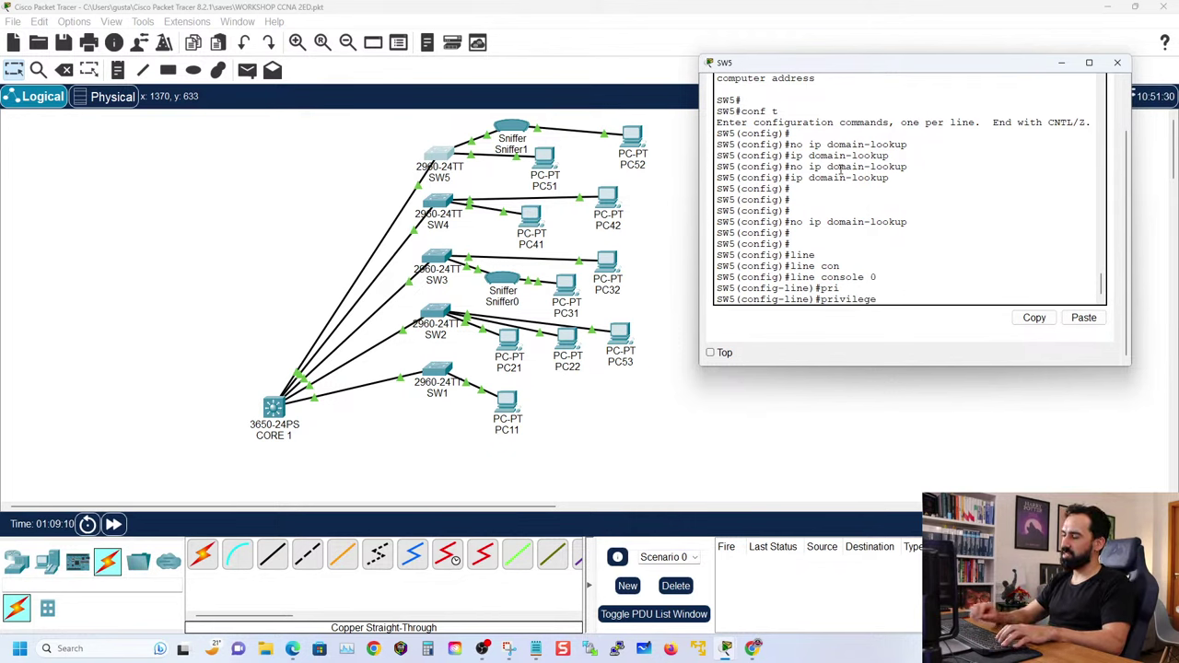
type("le")
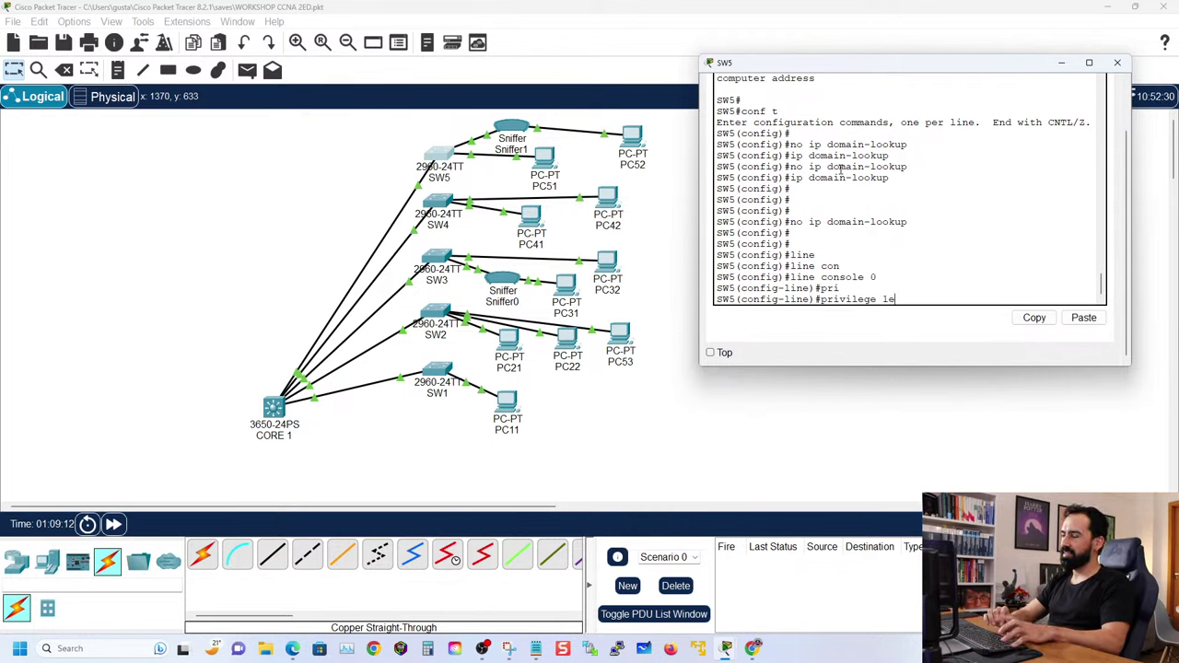
key("Tab")
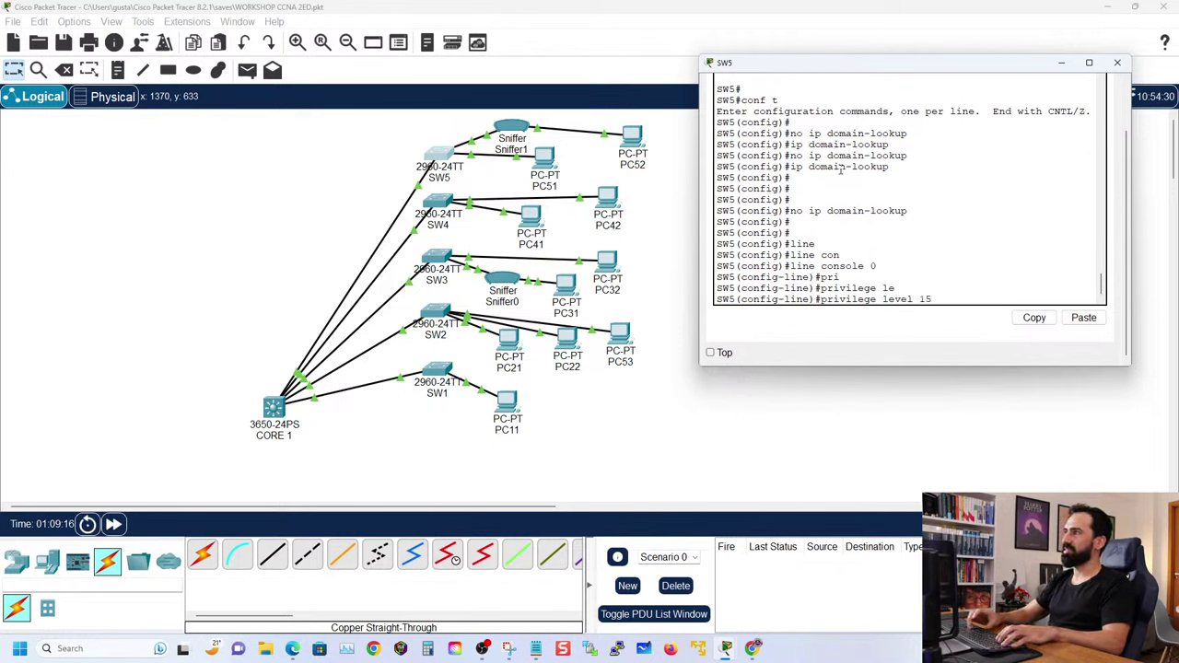
key("Return")
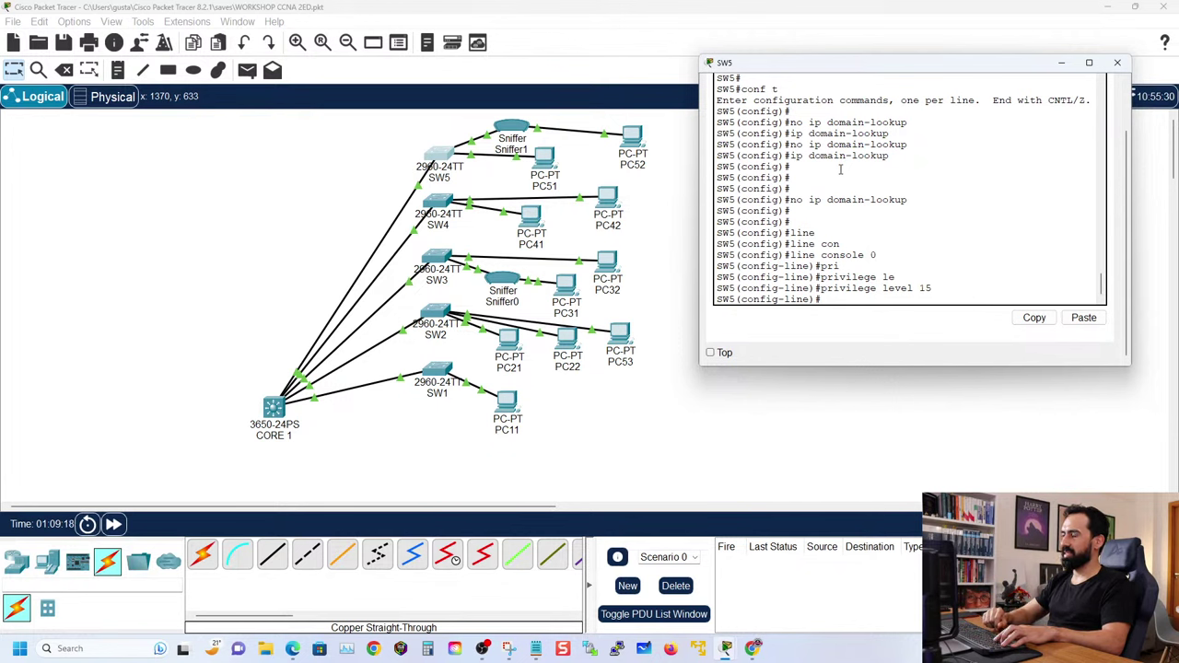
type("ex")
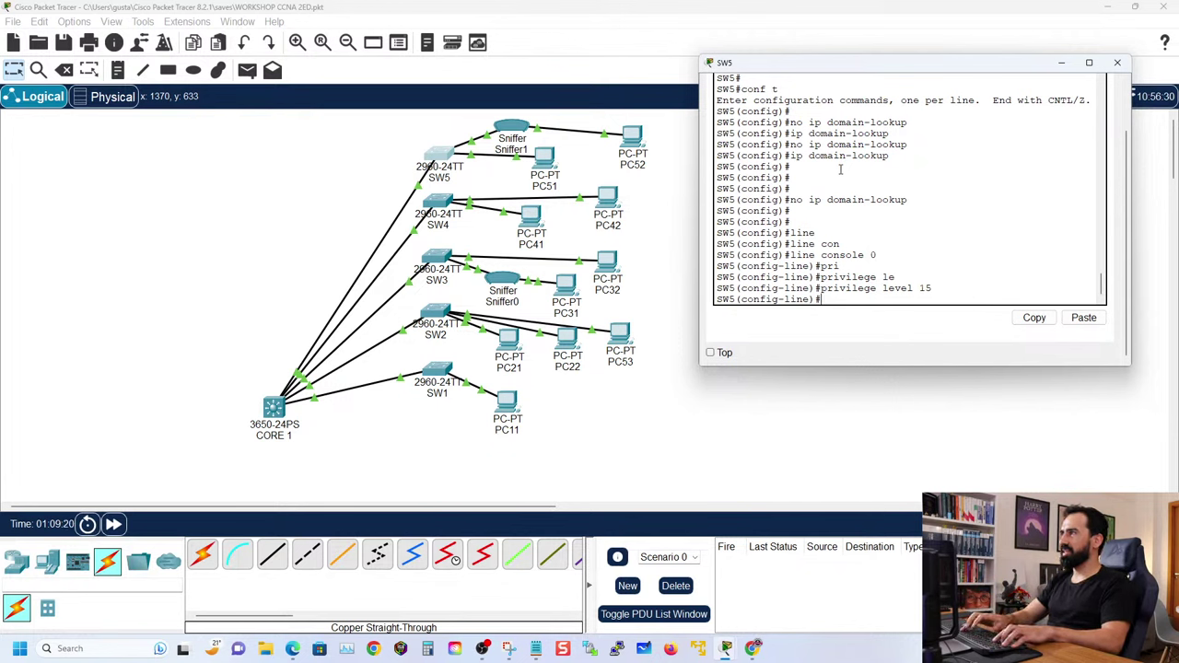
type("end")
key("Return")
Save SW5's configuration with wr and display the running-config.
type("w")
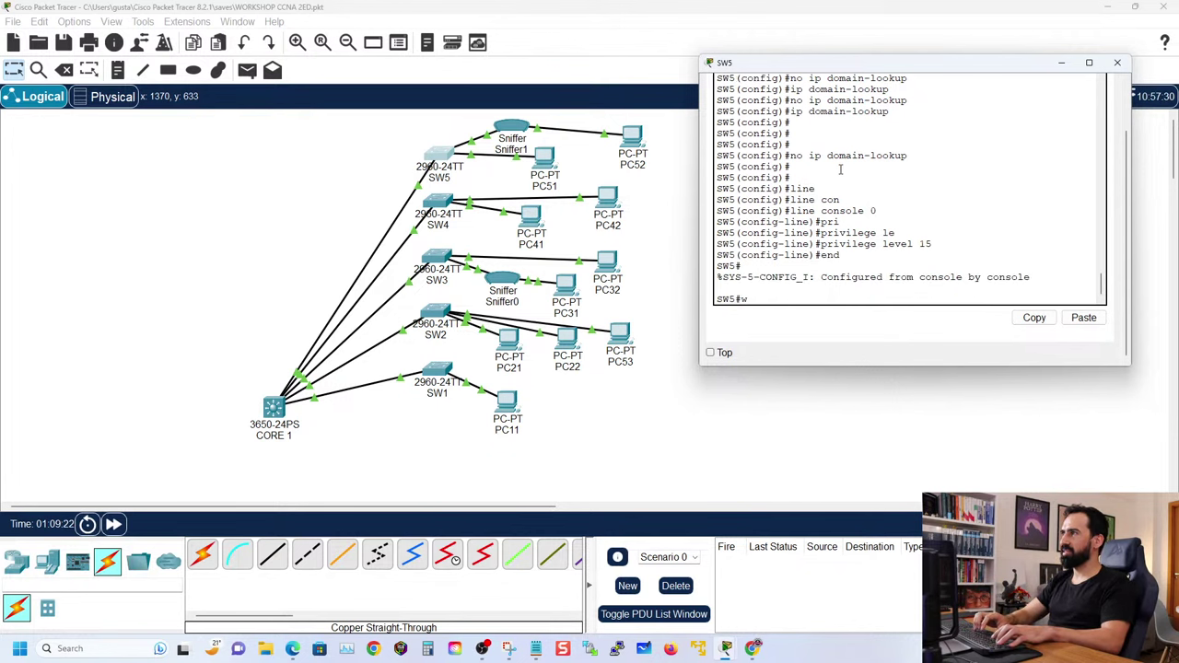
type("r")
key("Return")
key("Return")
key("Return")
key("Return")
key("Return")
key("Return")
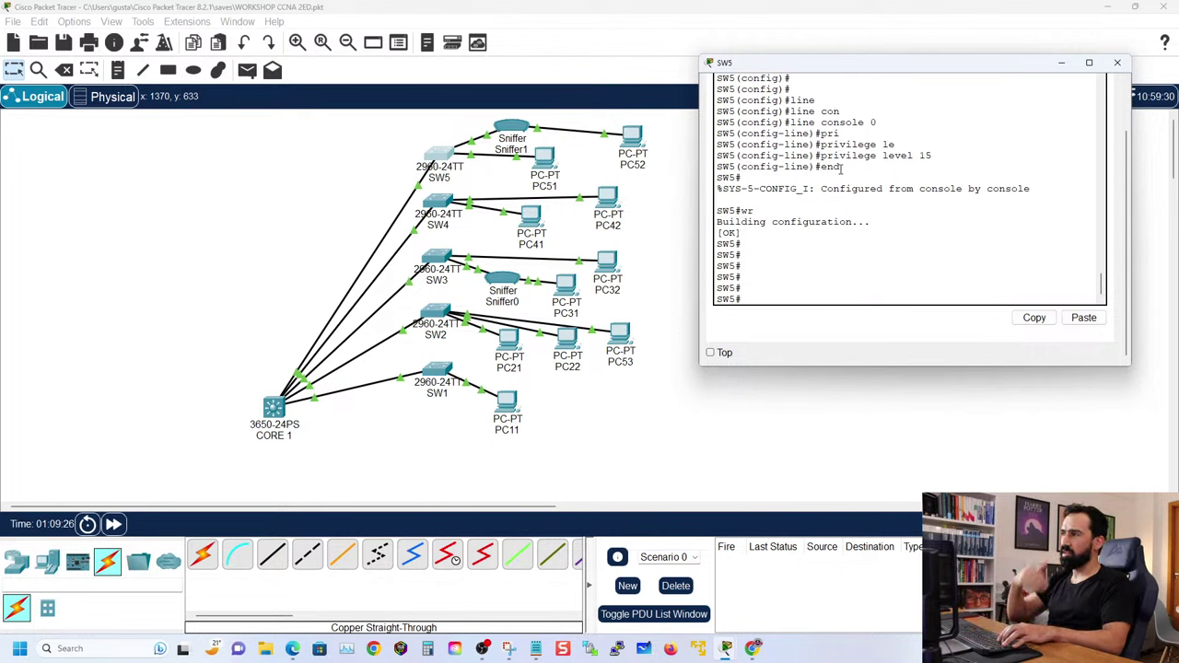
type("s")
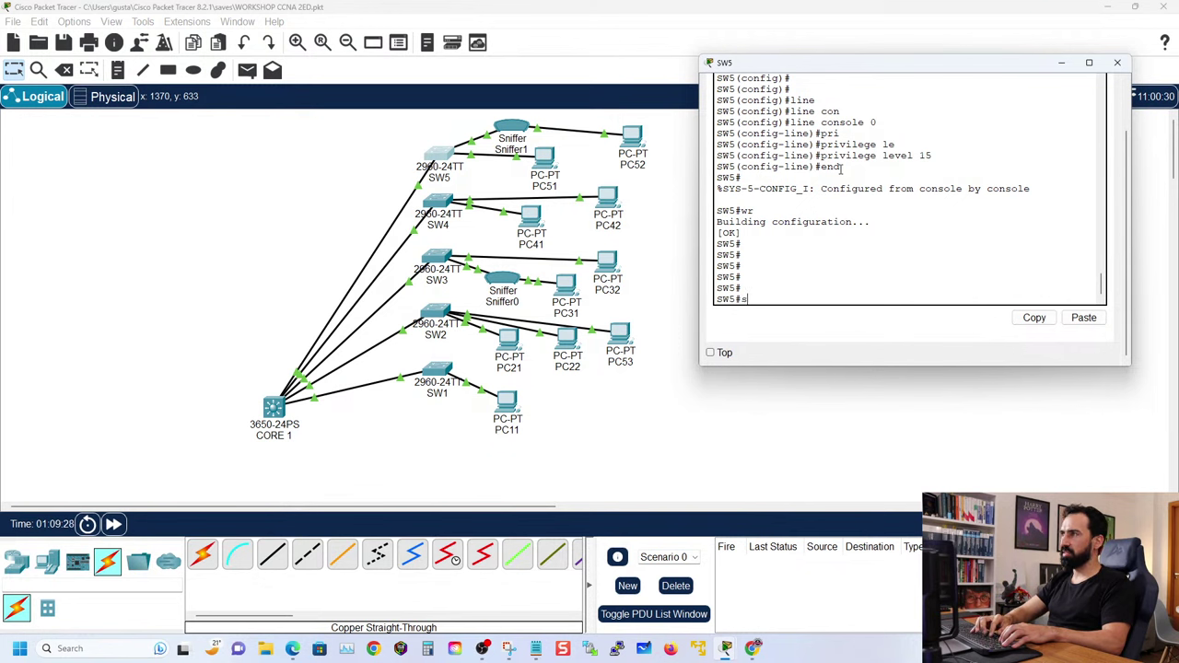
type("ho")
key("Tab")
type("run")
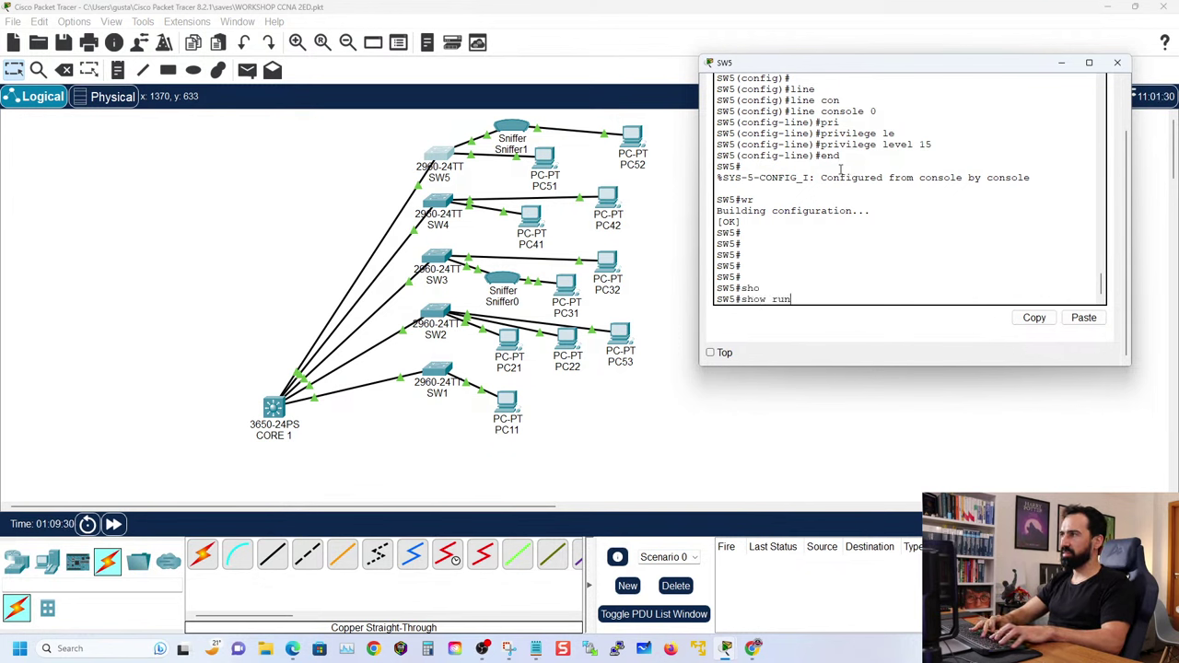
key("Tab")
key("Return")
key("space")
key("space")
key("space")
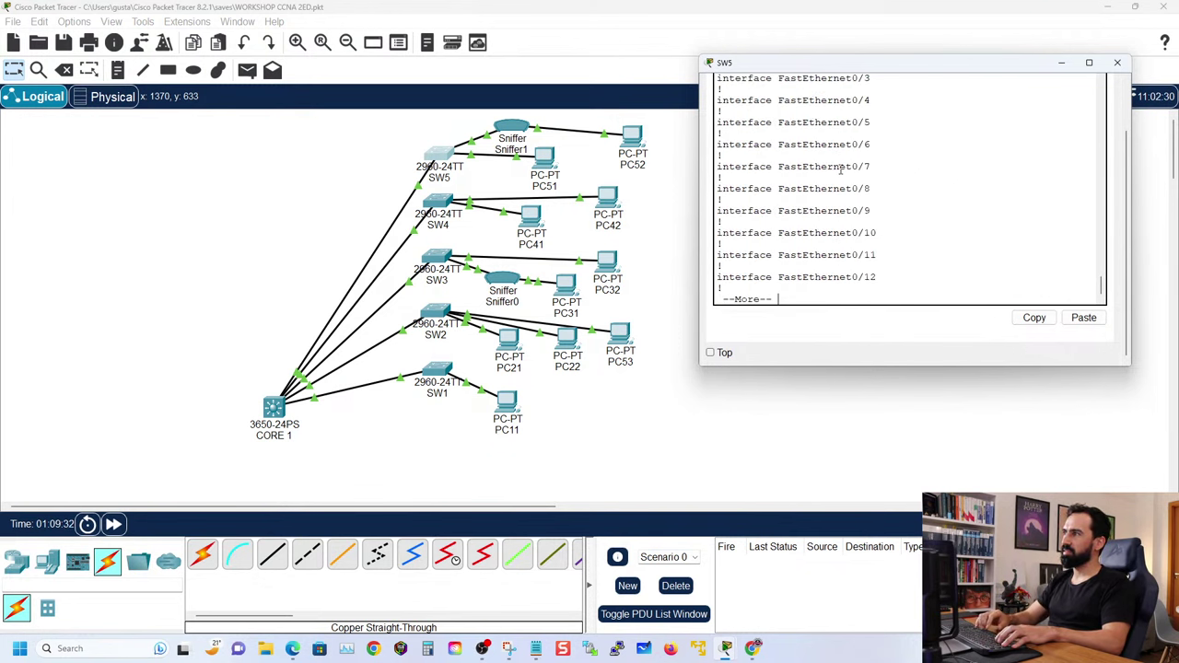
Review the running config, highlighting hostname SW5 and console privilege level 15, then close SW5's window.
scroll(840, 168, "up", 9)
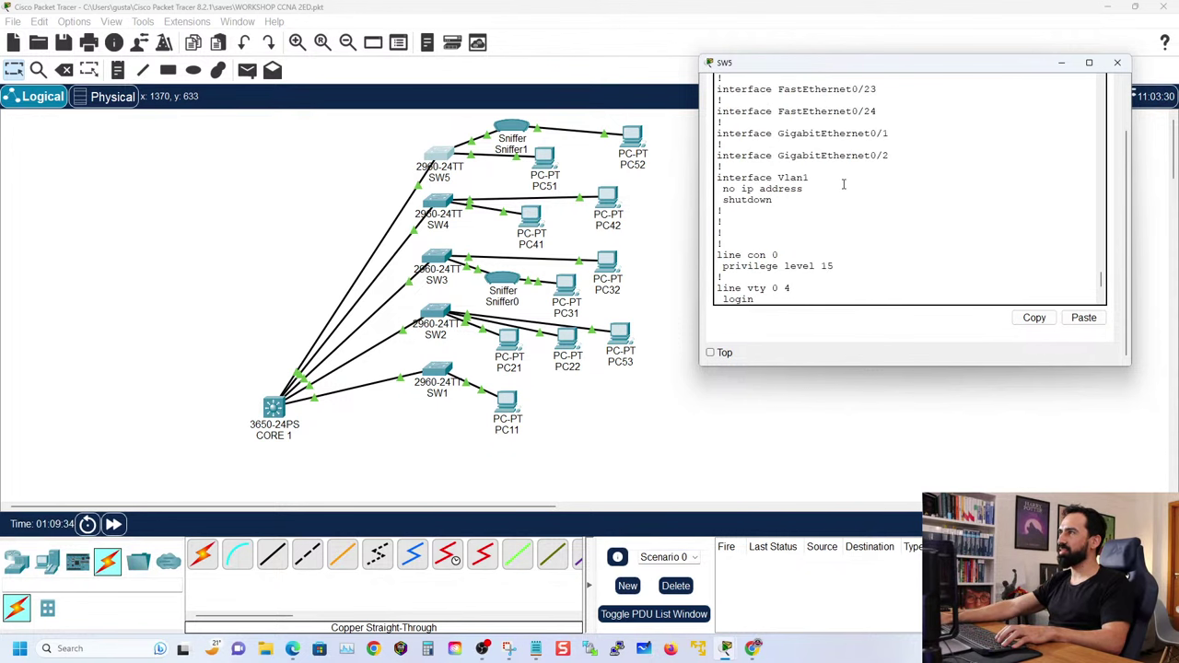
scroll(788, 230, "up", 15)
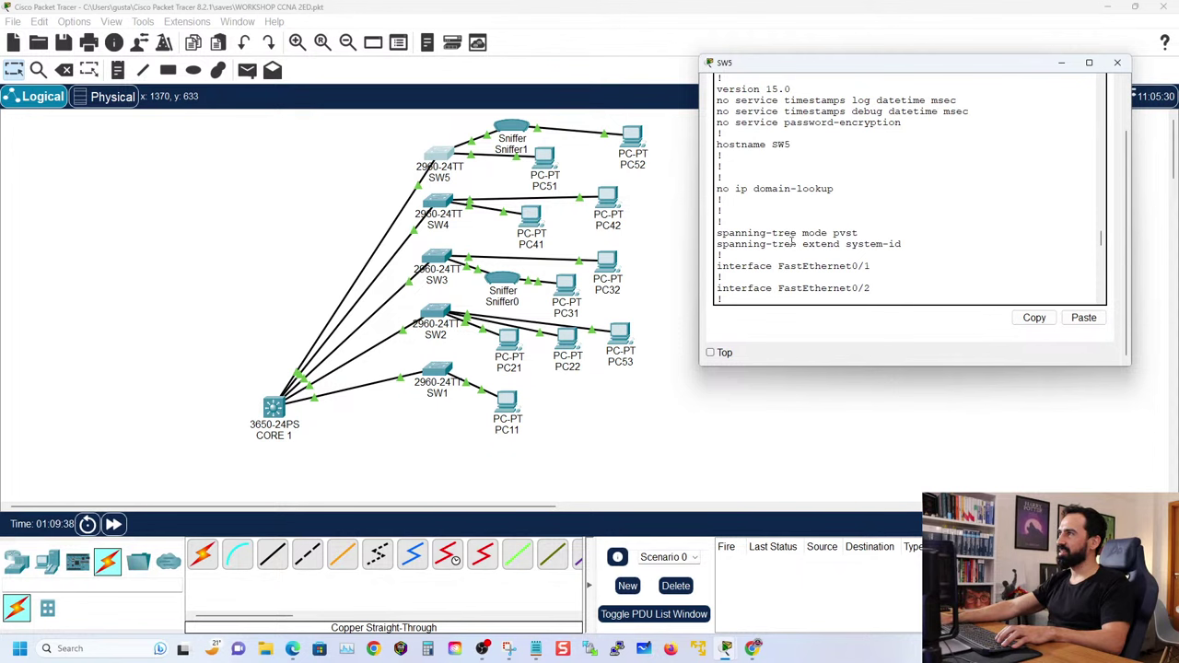
scroll(789, 237, "up", 4)
scroll(791, 242, "down", 1)
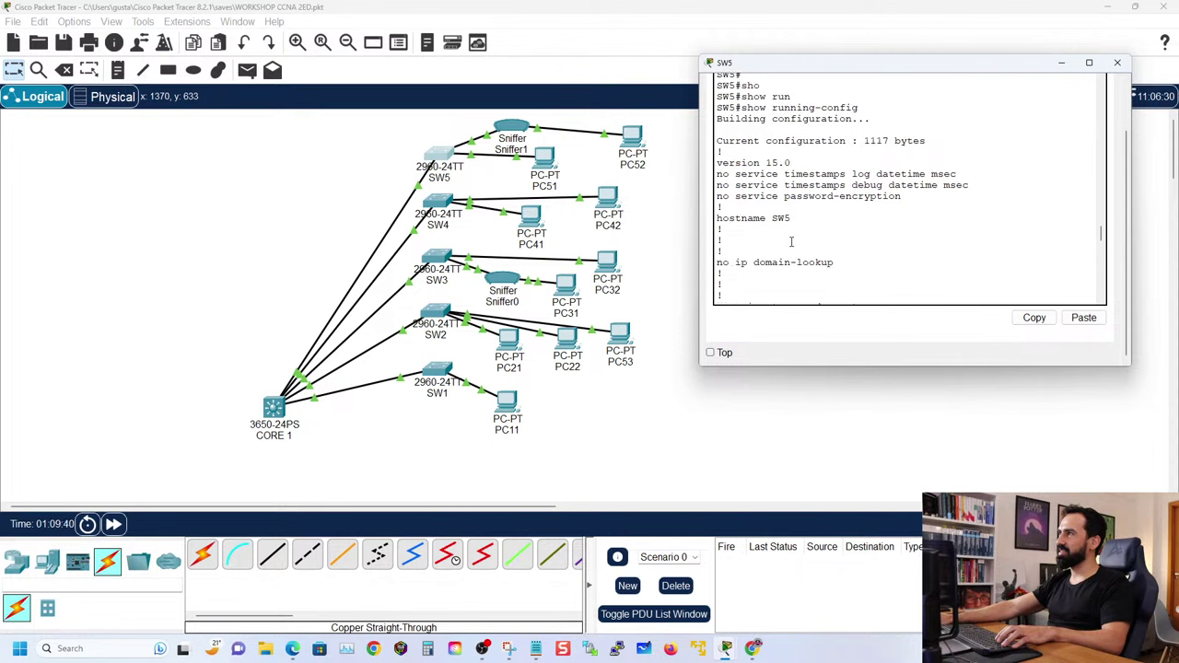
left_click_drag(794, 217, 716, 218)
left_click_drag(832, 261, 717, 263)
scroll(756, 259, "down", 3)
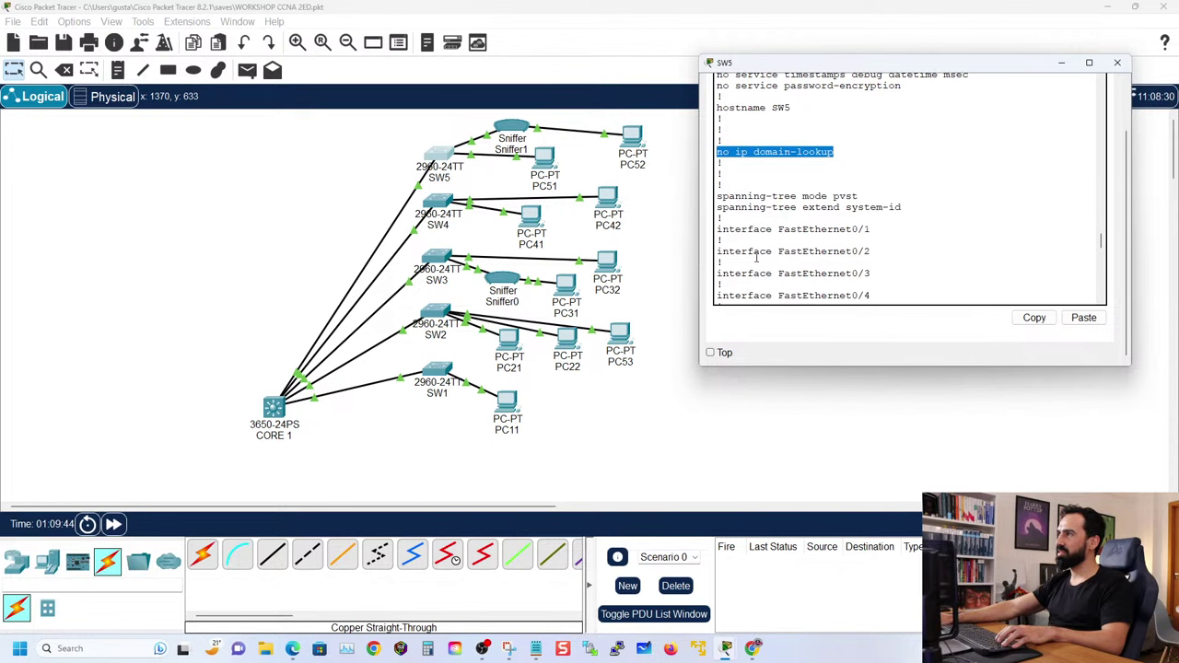
scroll(757, 258, "down", 15)
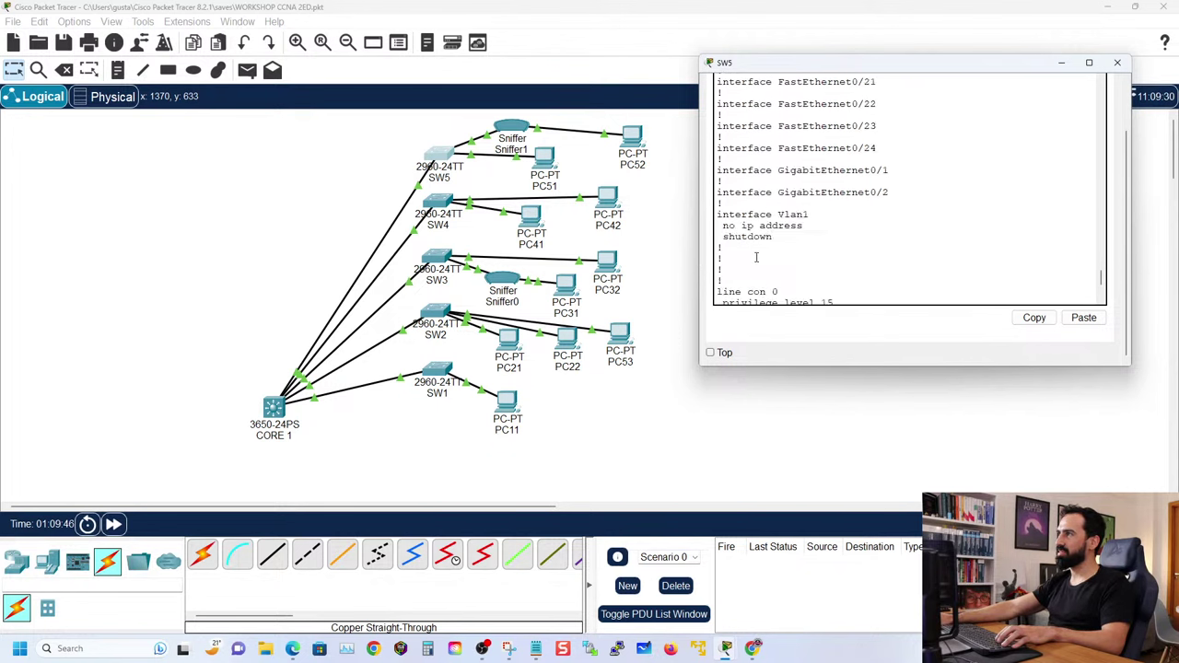
scroll(756, 258, "down", 3)
left_click_drag(724, 219, 754, 75)
scroll(819, 202, "up", 3)
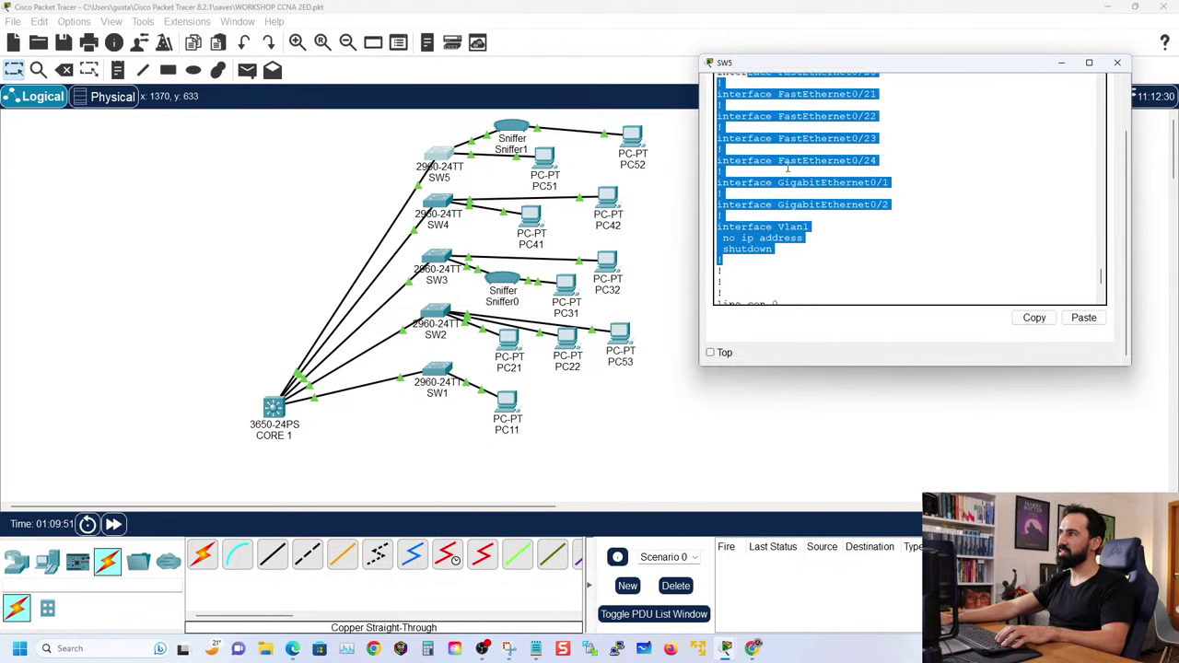
scroll(787, 168, "down", 2)
key("Return")
key("Return")
key("Return")
key("Return")
key("Return")
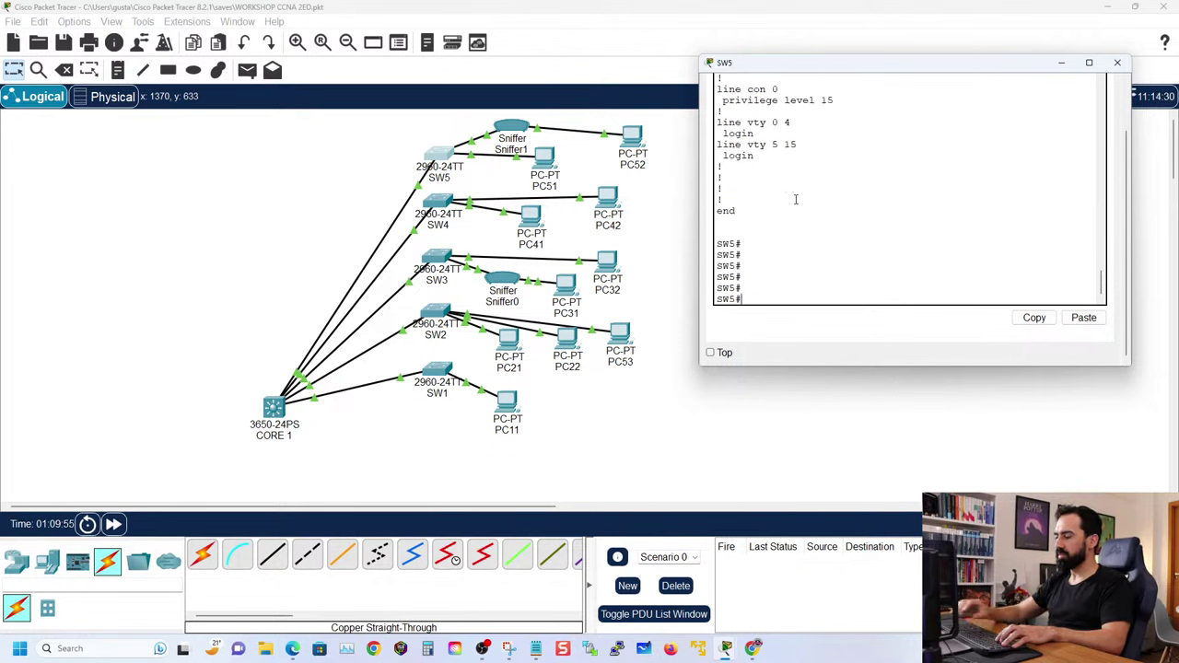
left_click(1117, 63)
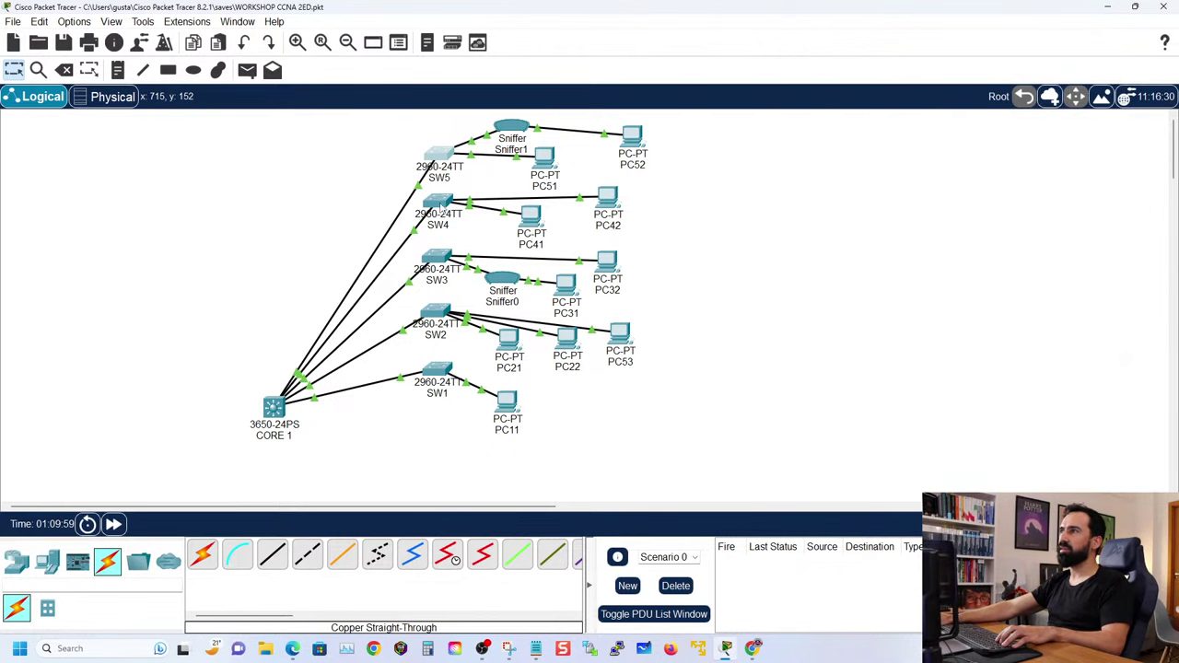
Open SW4's CLI, wake its console prompt and reposition and resize the window.
left_click(439, 204)
left_click_drag(550, 142, 829, 82)
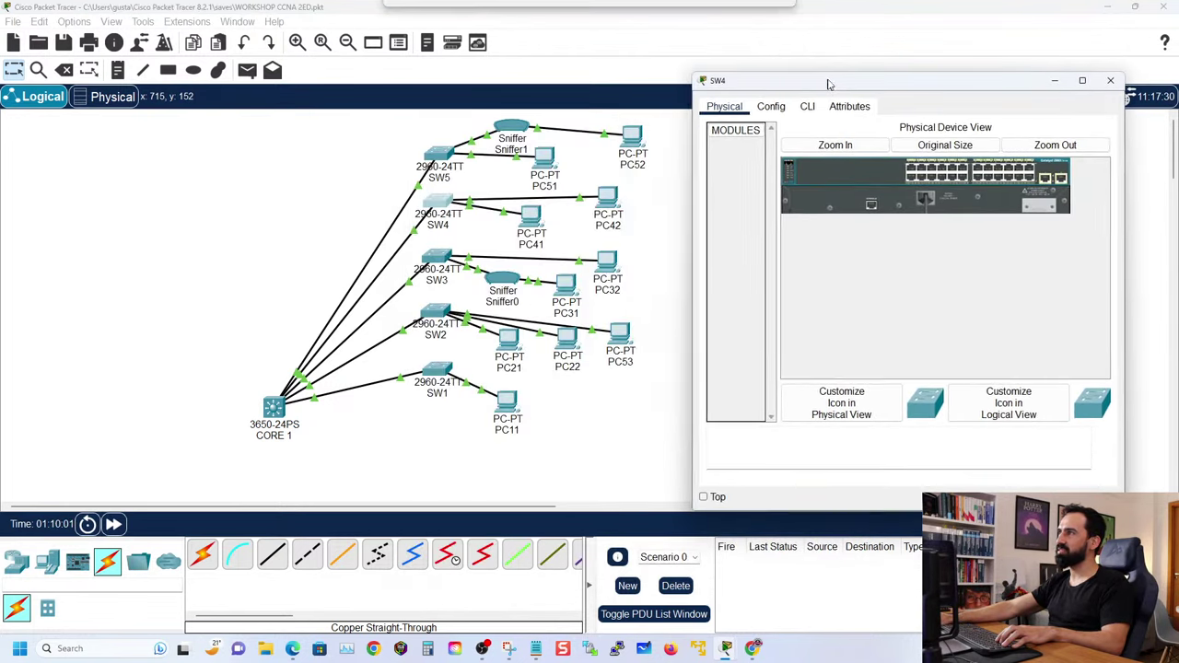
left_click(808, 106)
key("Return")
key("Return")
key("Return")
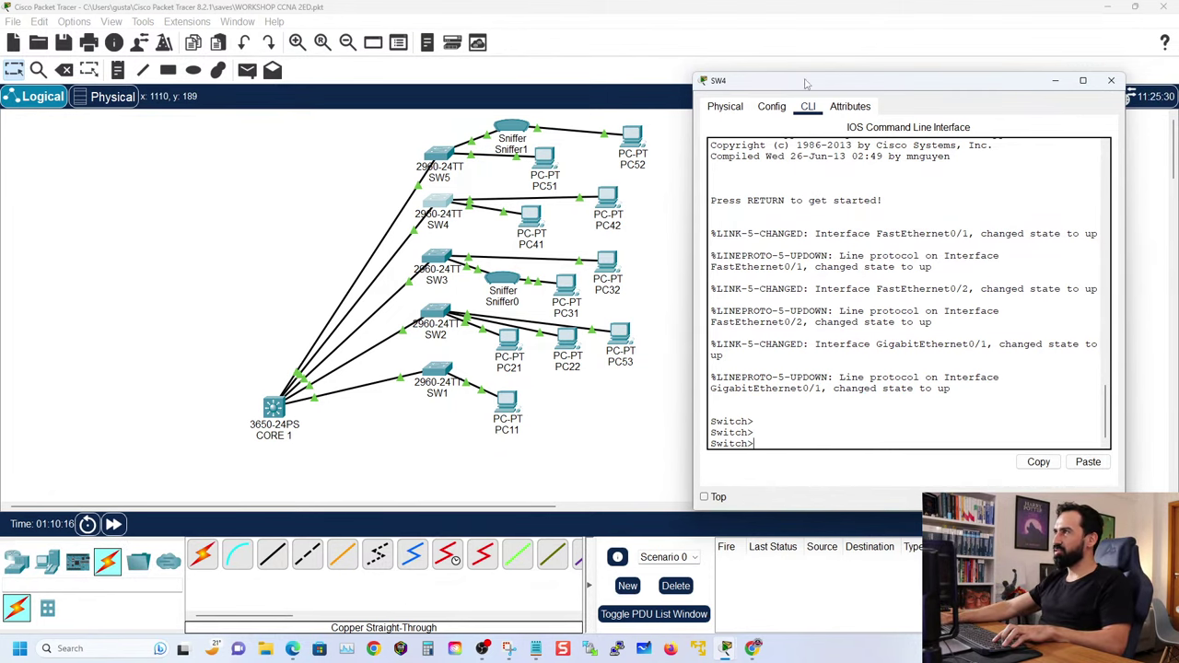
left_click_drag(805, 84, 800, 53)
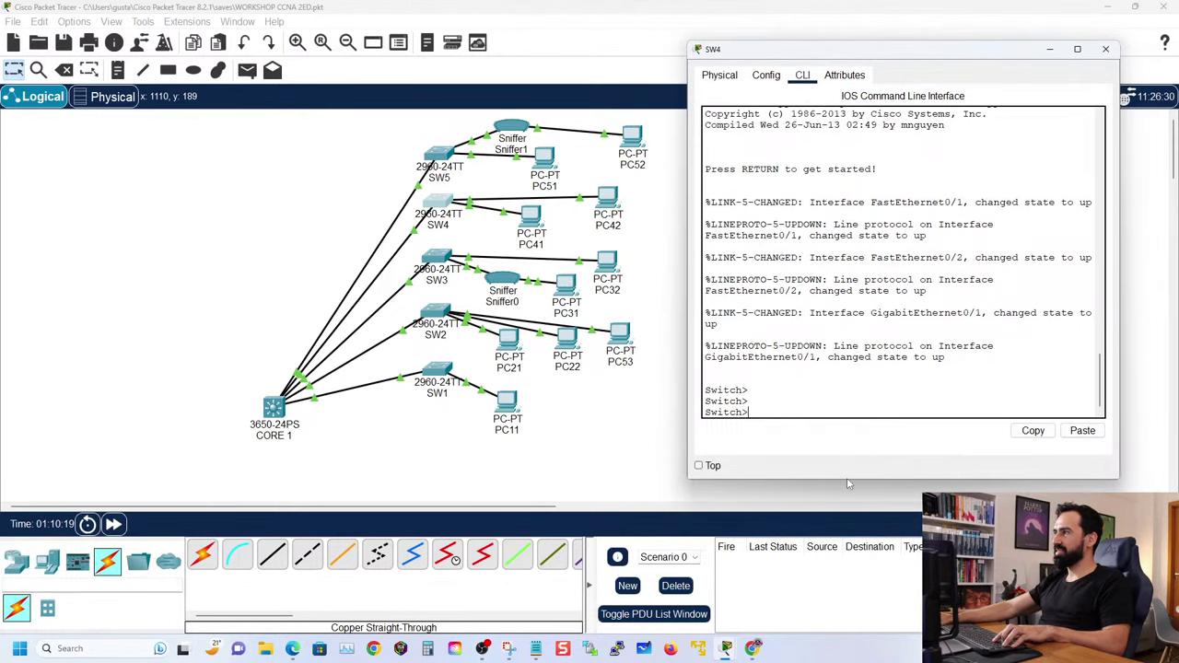
left_click_drag(849, 478, 853, 442)
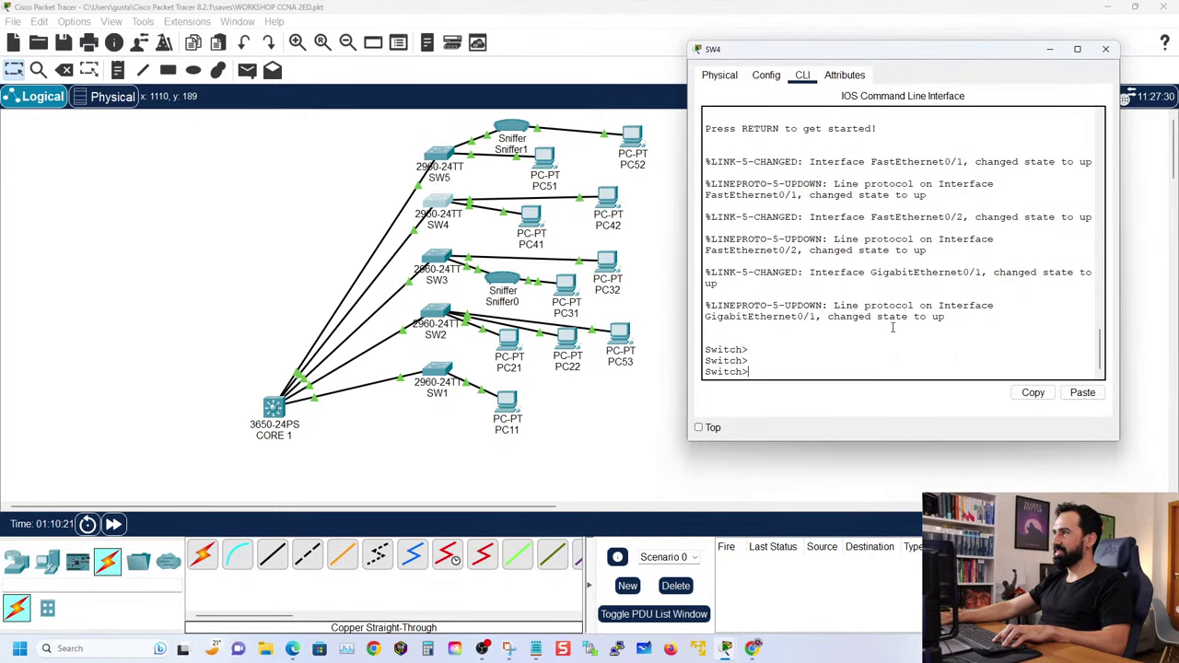
Enter enable and global configuration mode on SW4 and set the hostname to SW4.
type("en")
key("Tab")
key("Return")
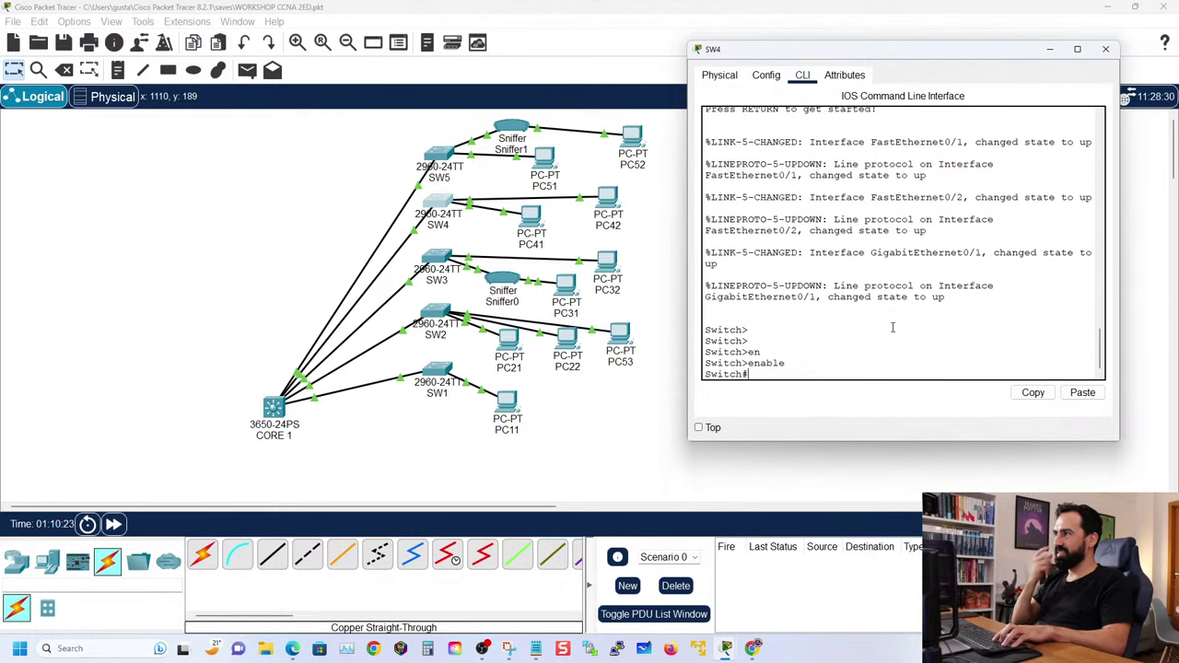
type("conf t")
key("Return")
key("Return")
type("hos")
key("Tab")
type("SW4")
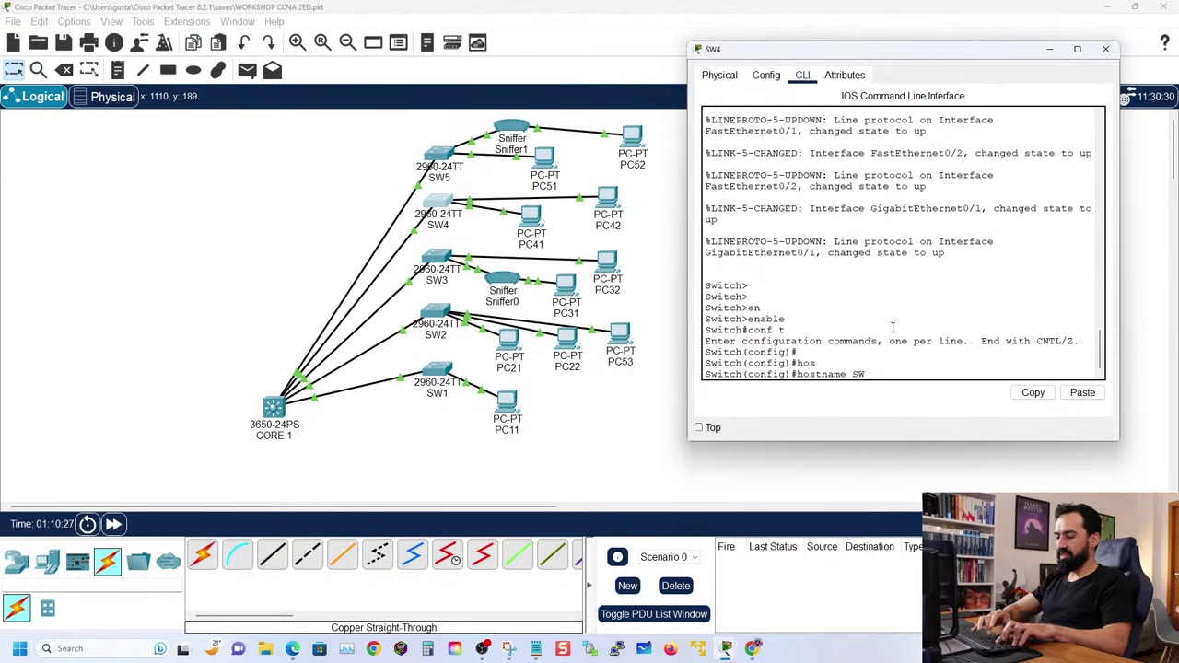
key("Return")
key("Return")
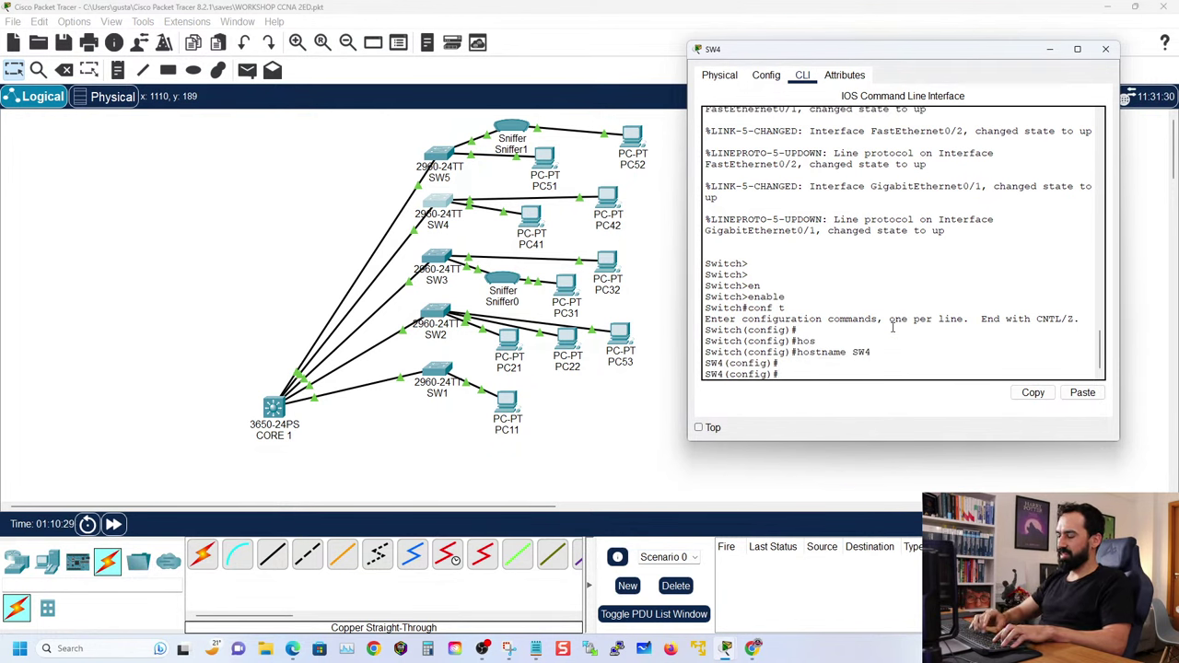
Disable IP domain lookup on SW4 with no ip domain-lookup.
type("no ip")
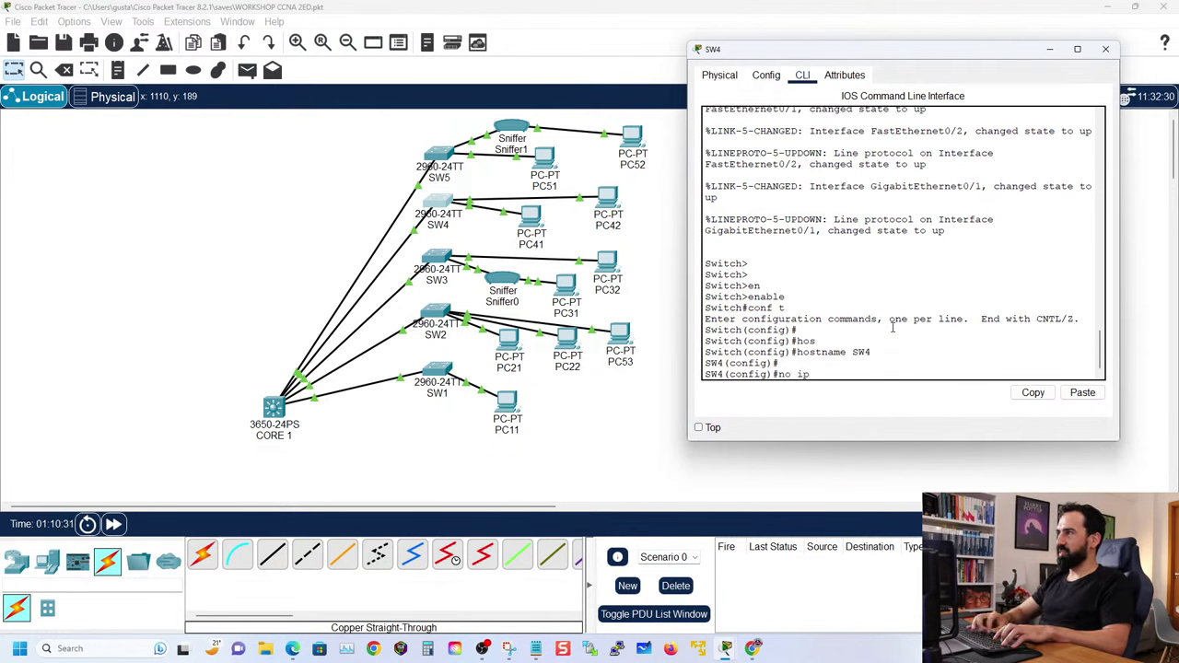
type(" domai")
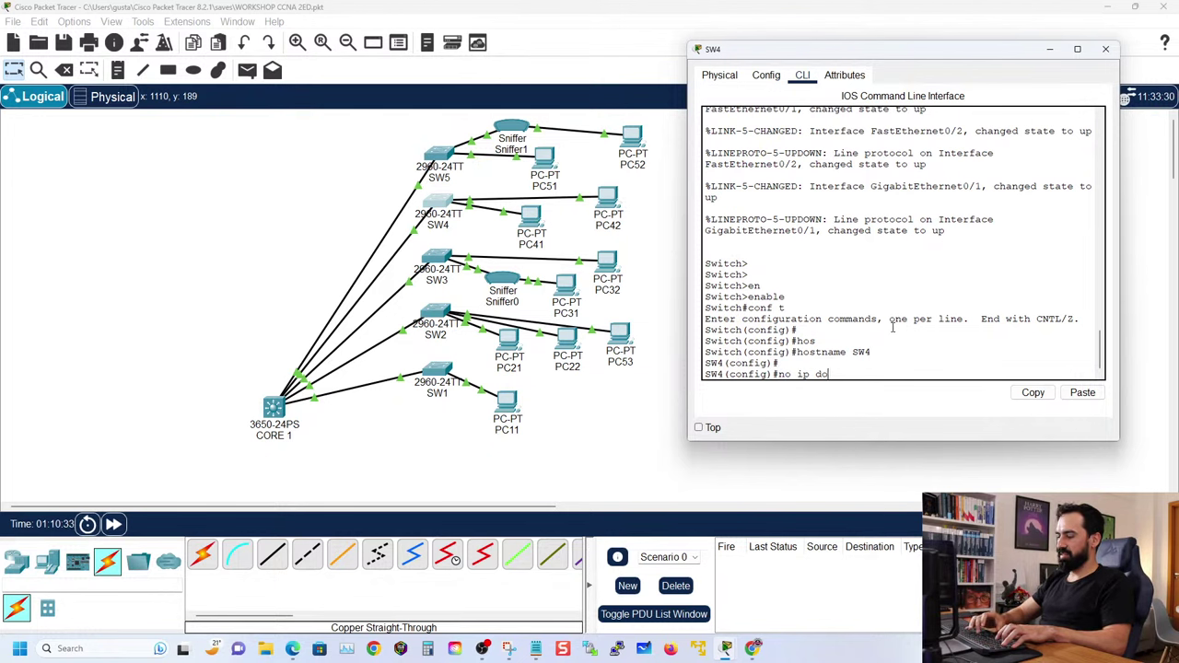
key("Tab")
type("n-lo")
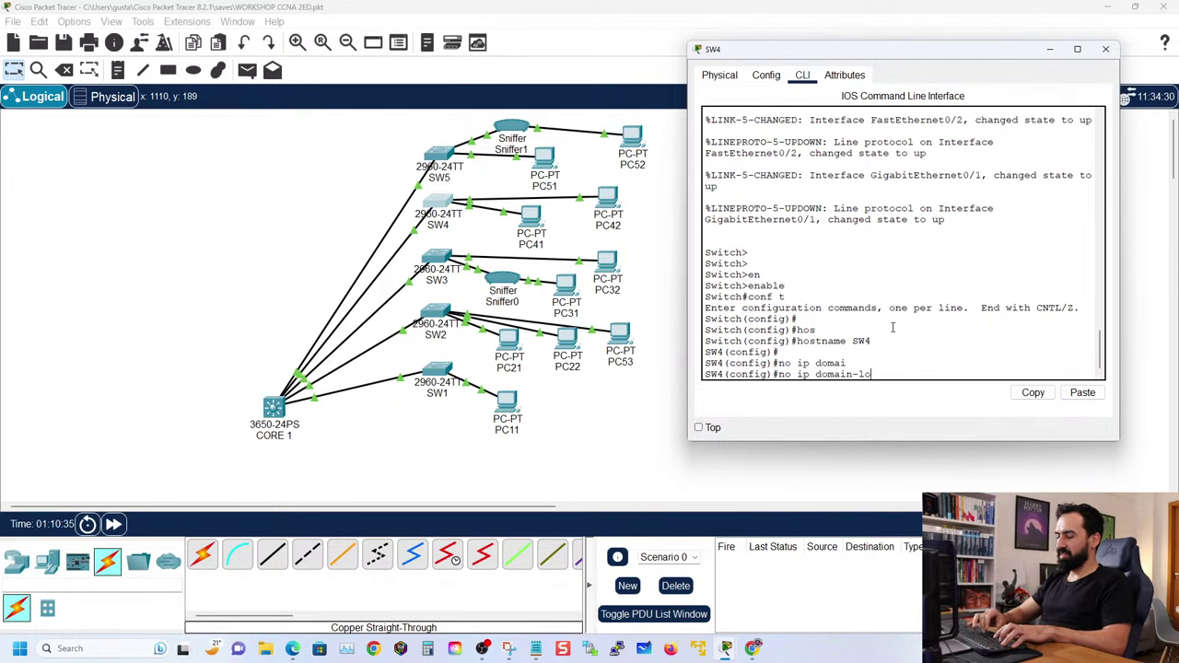
key("Tab")
key("Return")
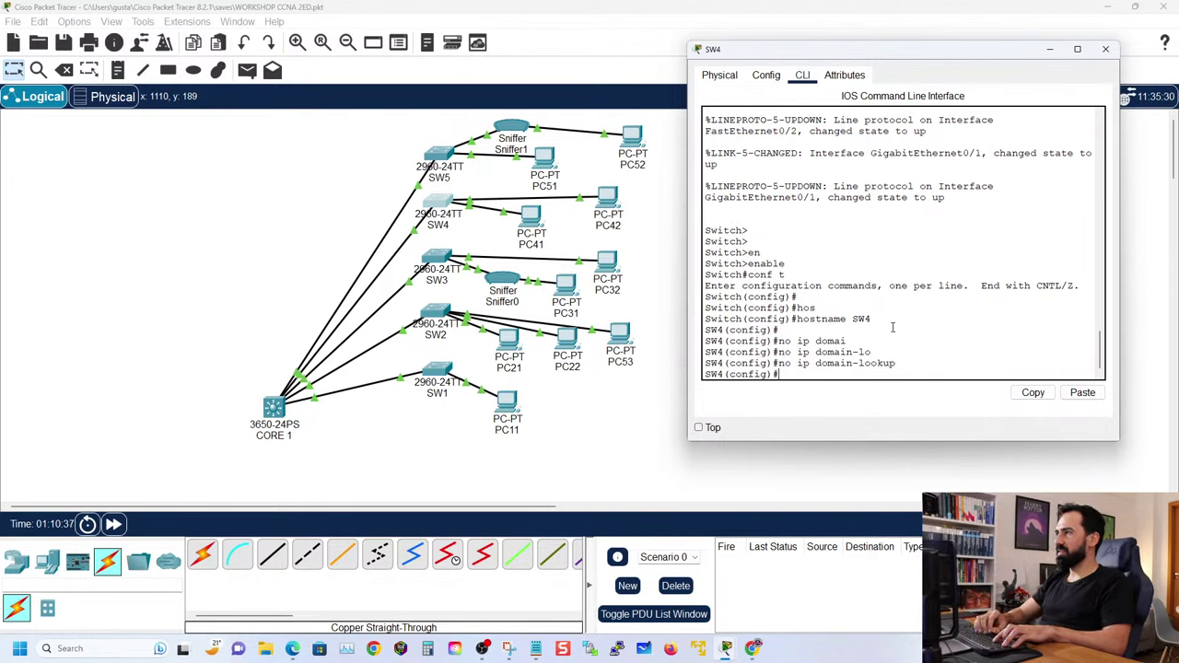
Set console line 0 on SW4 to privilege level 15.
type("line console 0")
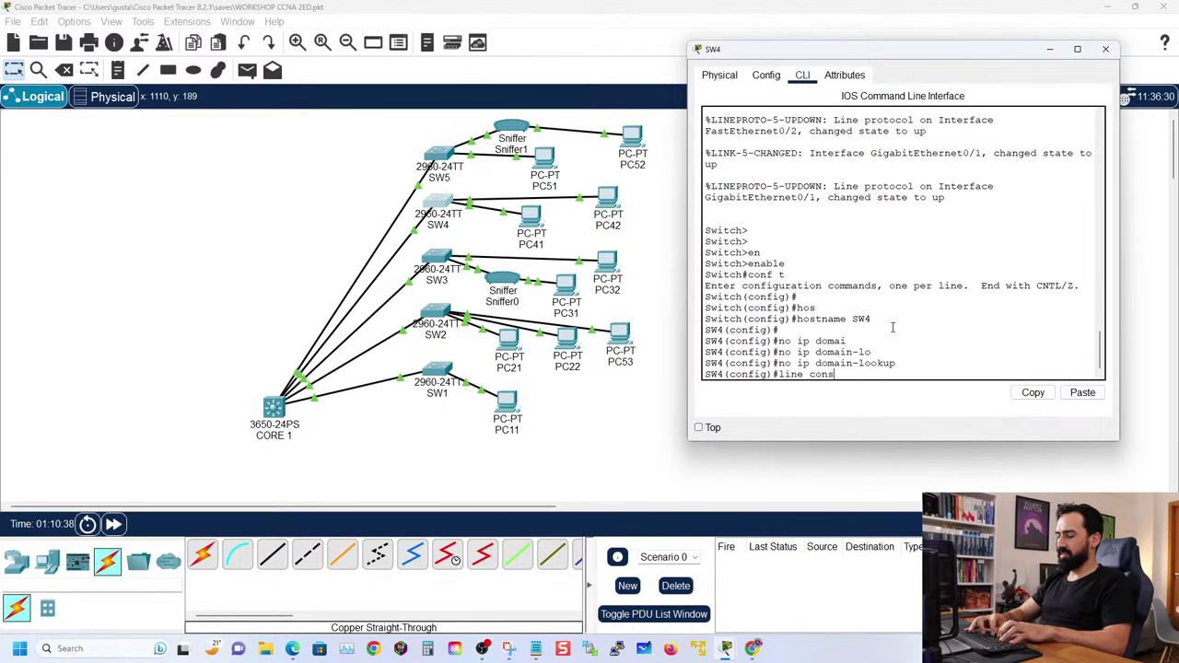
key("Tab")
type("0")
key("Return")
type("pri")
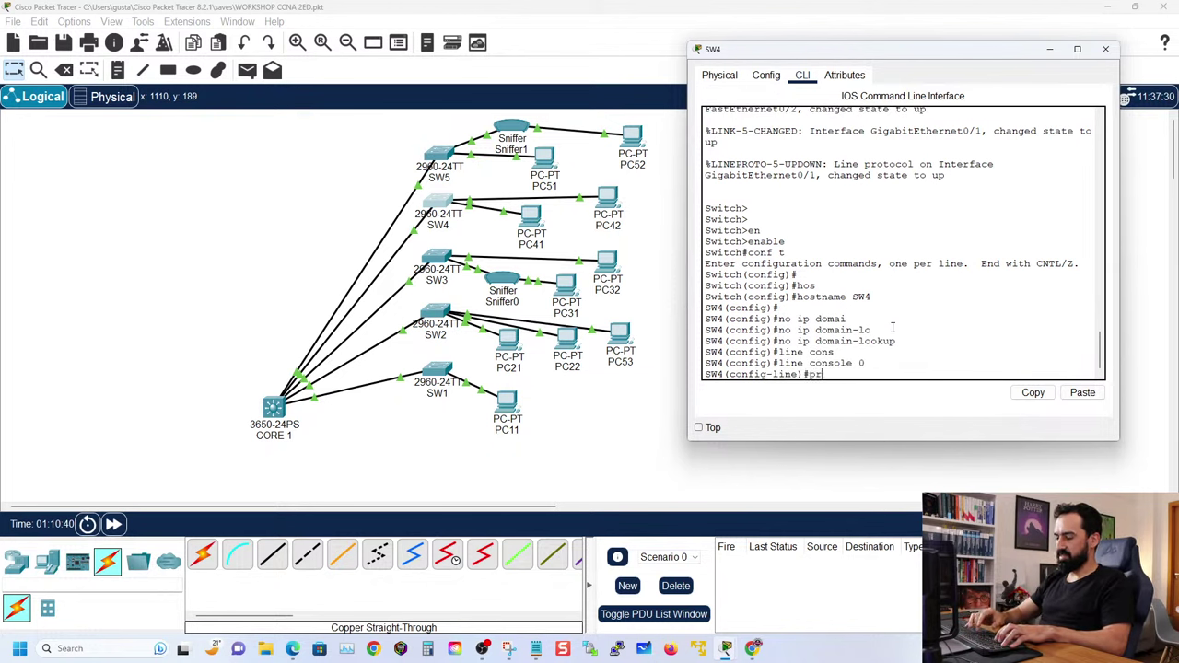
key("Tab")
type("le")
key("Tab")
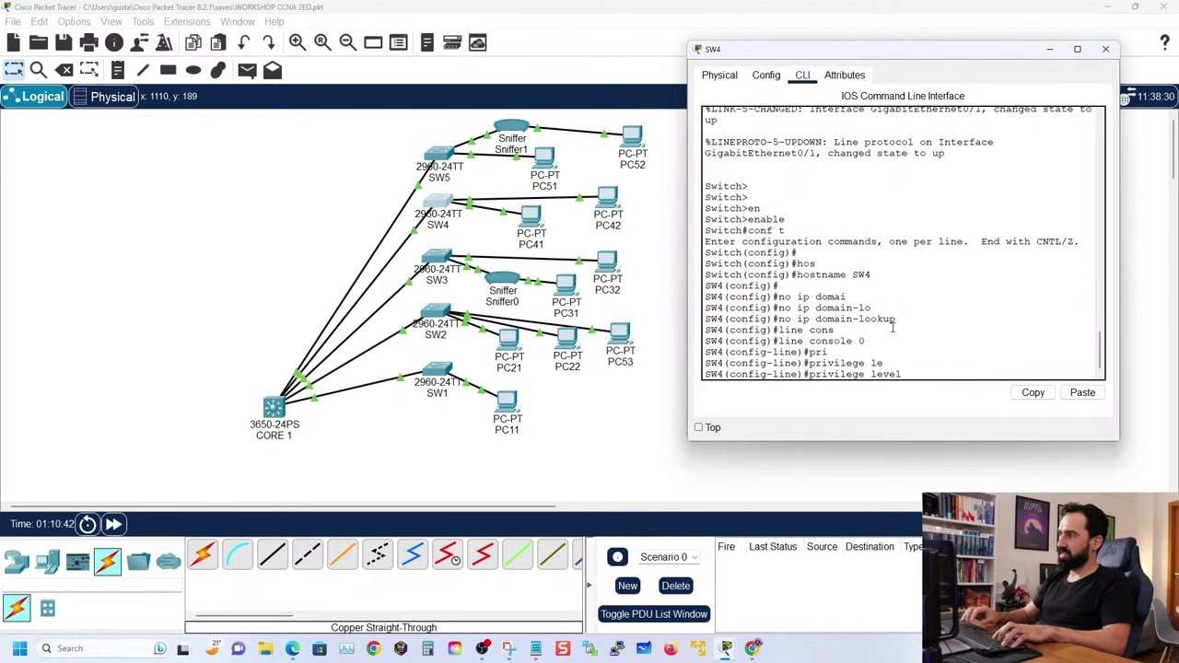
type("15")
key("Return")
Leave configuration mode with end and save SW4's configuration with wr.
type("end")
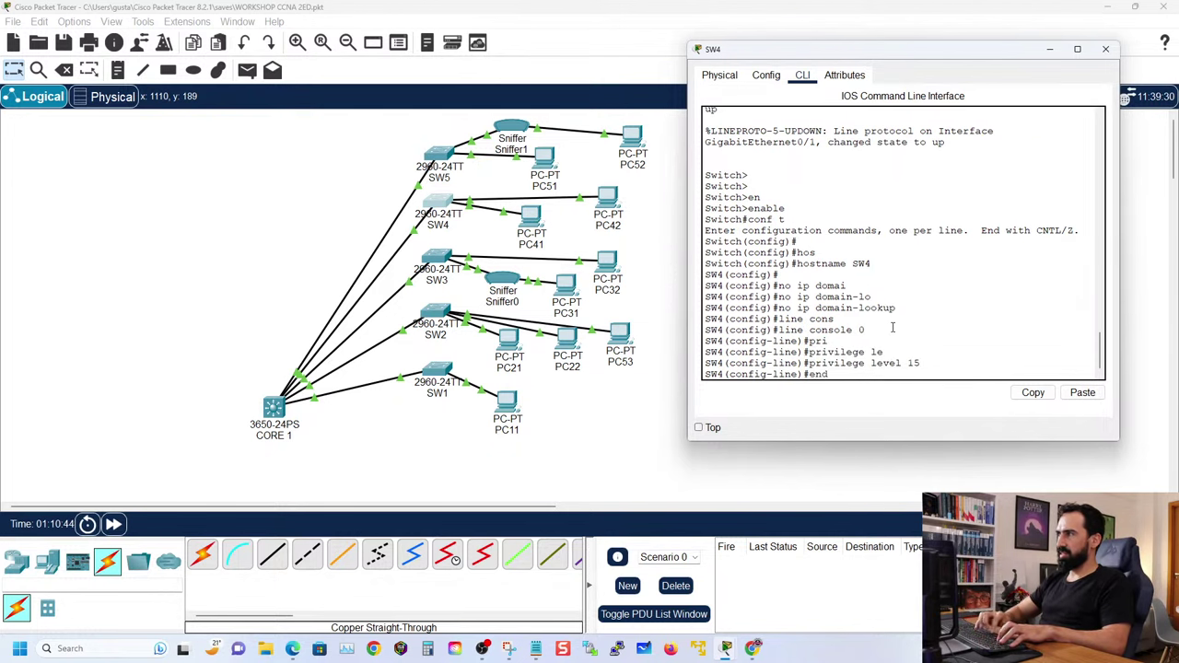
key("Return")
type("wr")
key("Return")
key("Return")
key("Return")
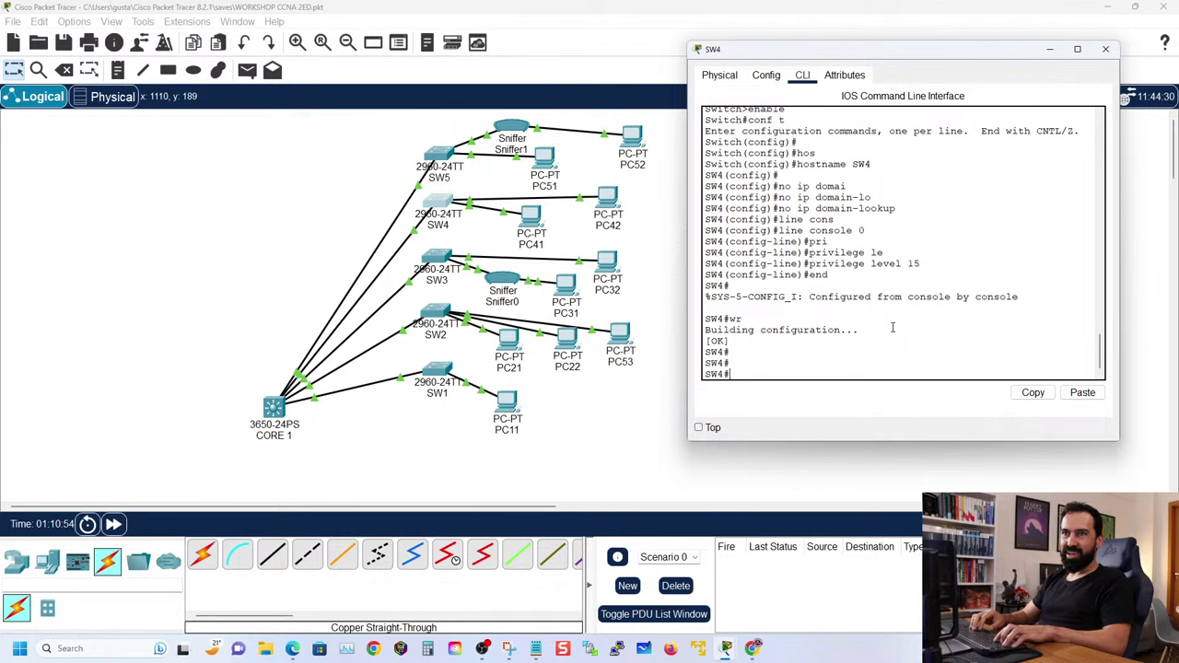
key("Return")
key("Return")
key("Return")
key("Return")
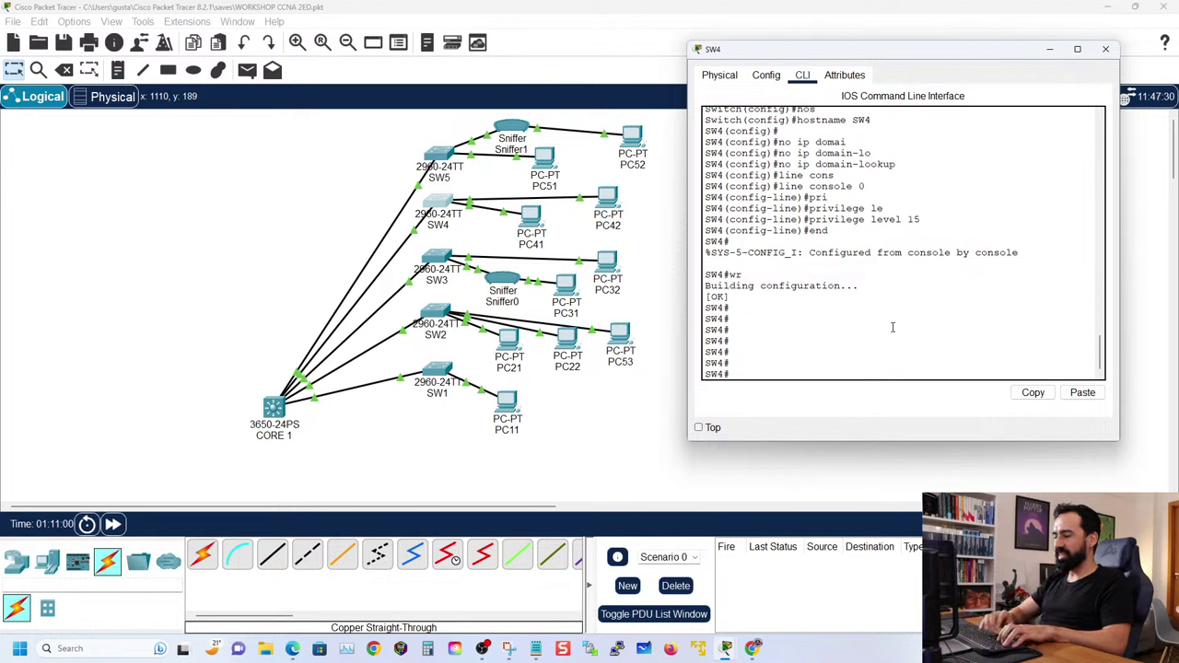
type("sh")
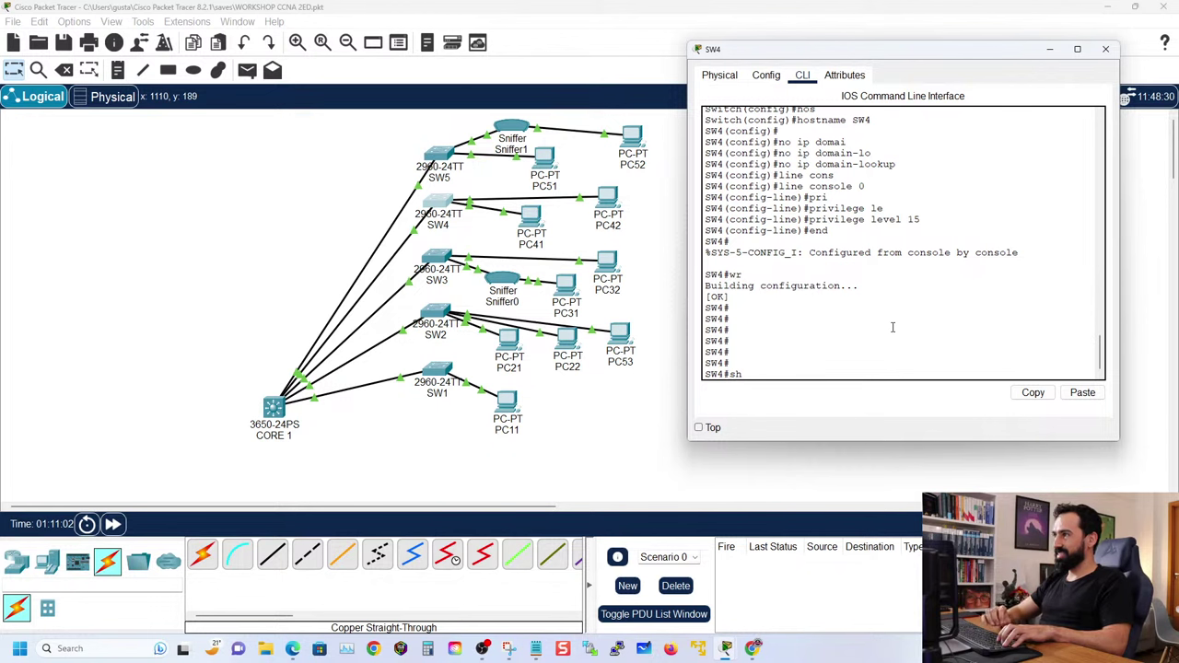
key("BackSpace")
key("BackSpace")
key("BackSpace")
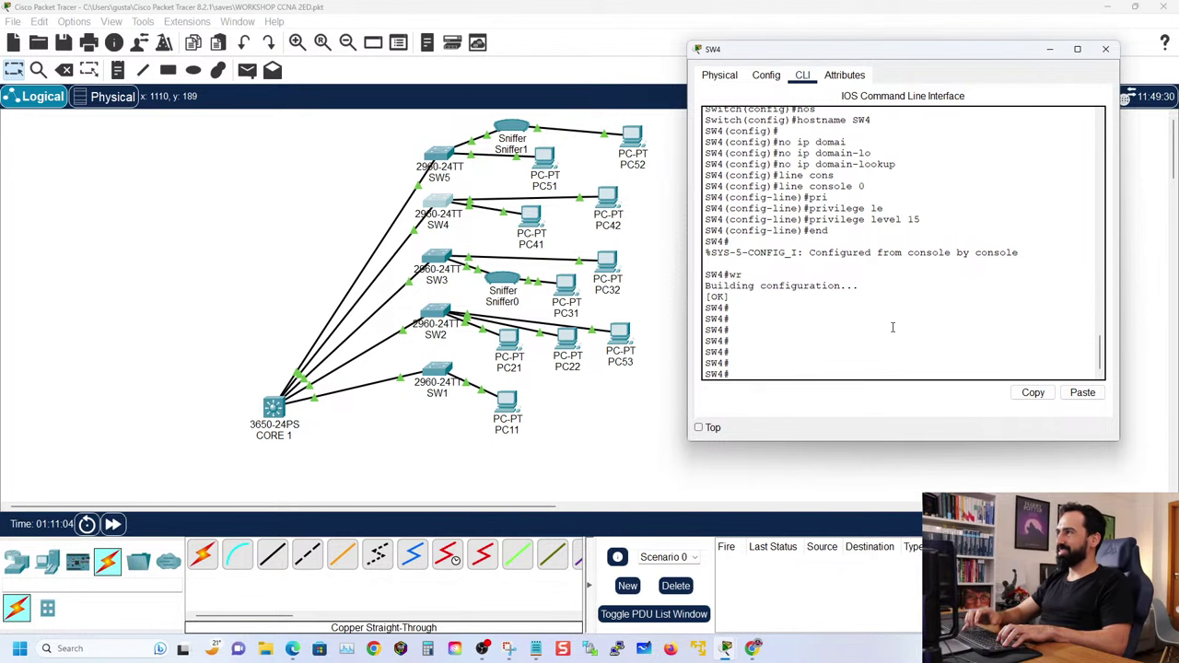
Close SW4's window, bring up SW3's CLI at its prompt, then return to the main topology window.
left_click(1104, 50)
left_click(440, 261)
left_click_drag(573, 147, 779, 91)
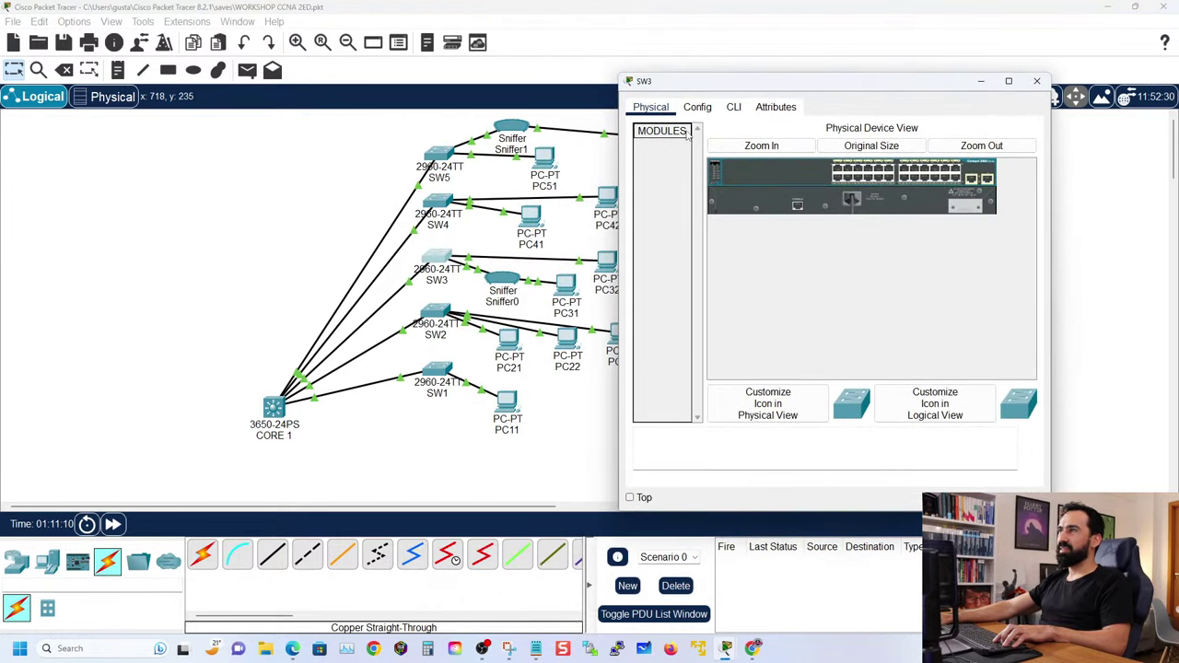
left_click(733, 106)
key("Return")
key("Return")
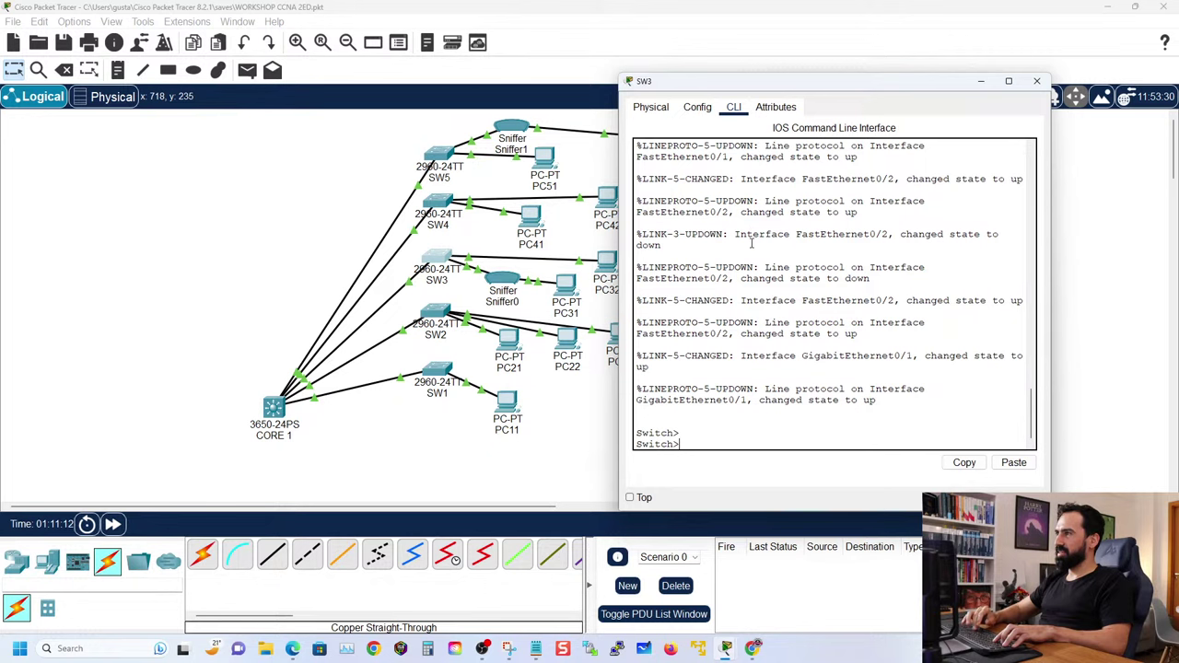
key("Return")
key("Return")
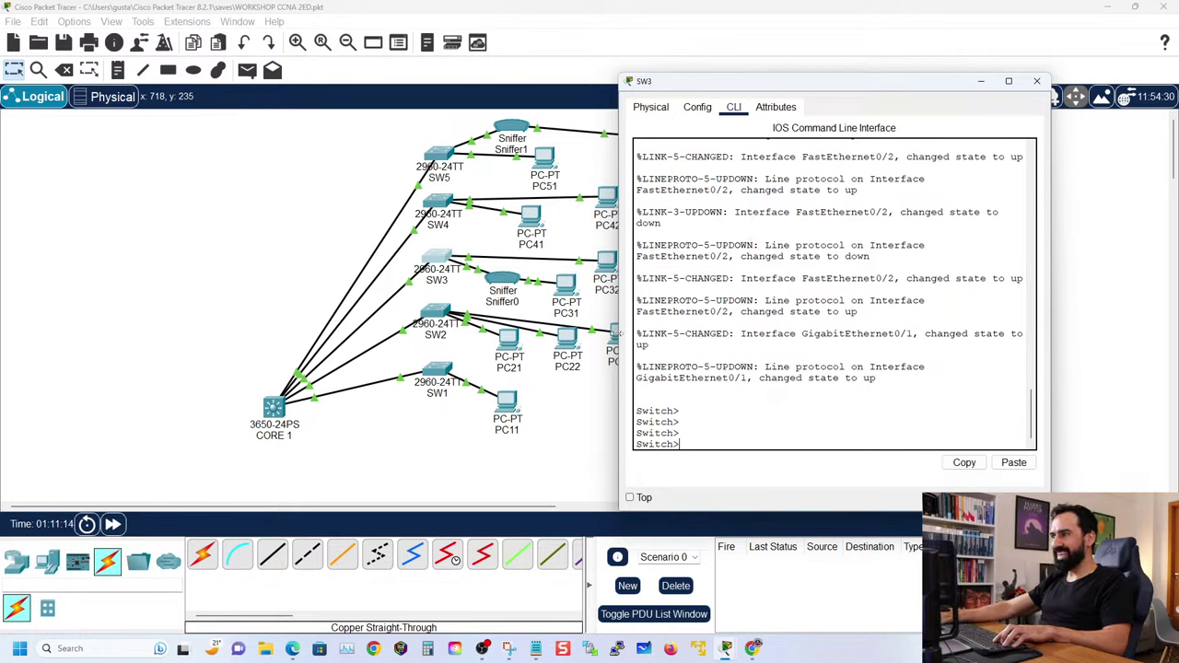
left_click(535, 648)
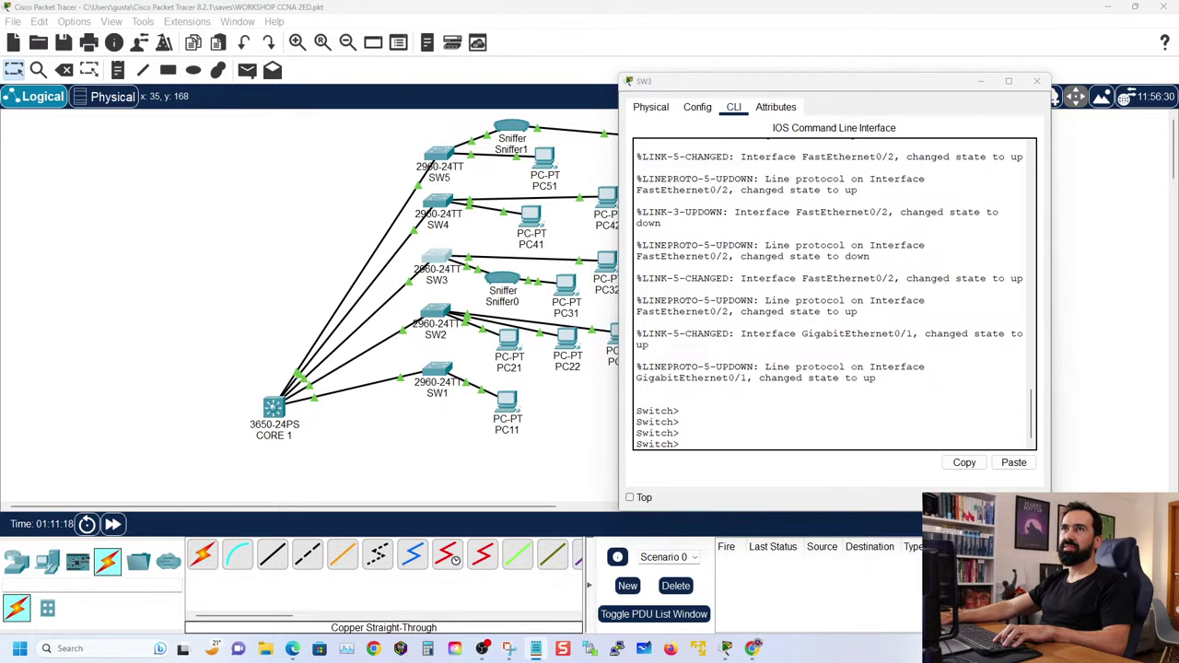
left_click(281, 282)
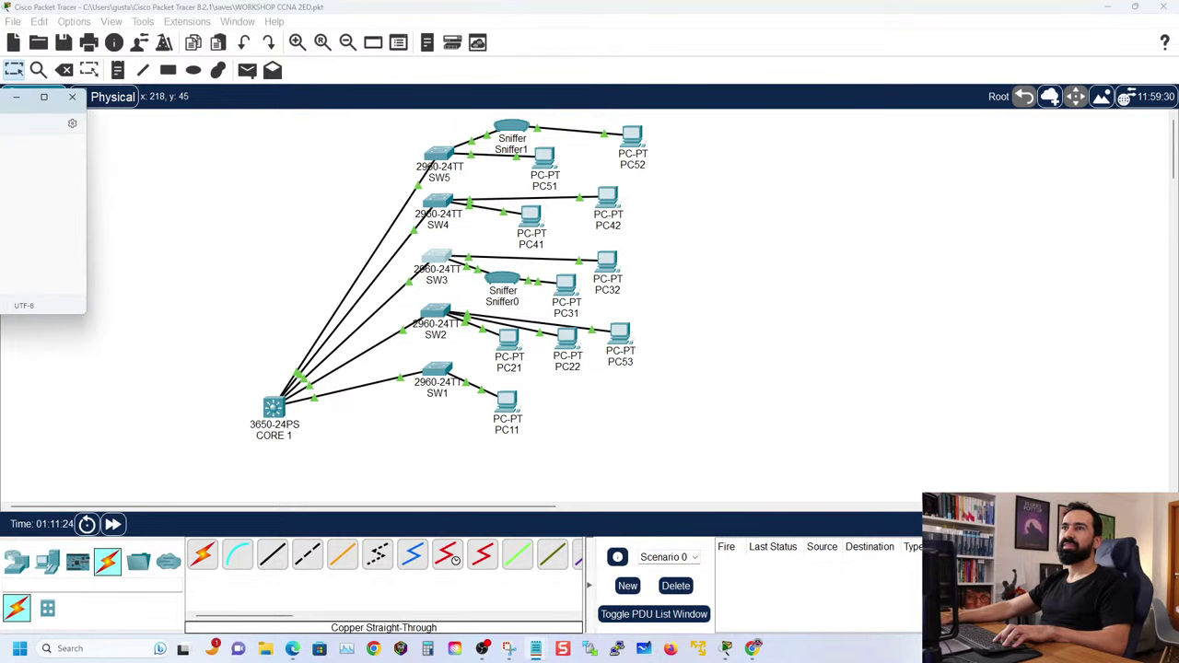
Start the Notepad script with en, conf t and hostname SW3 on separate lines.
left_click_drag(488, 166, 537, 255)
type("en")
key("Return")
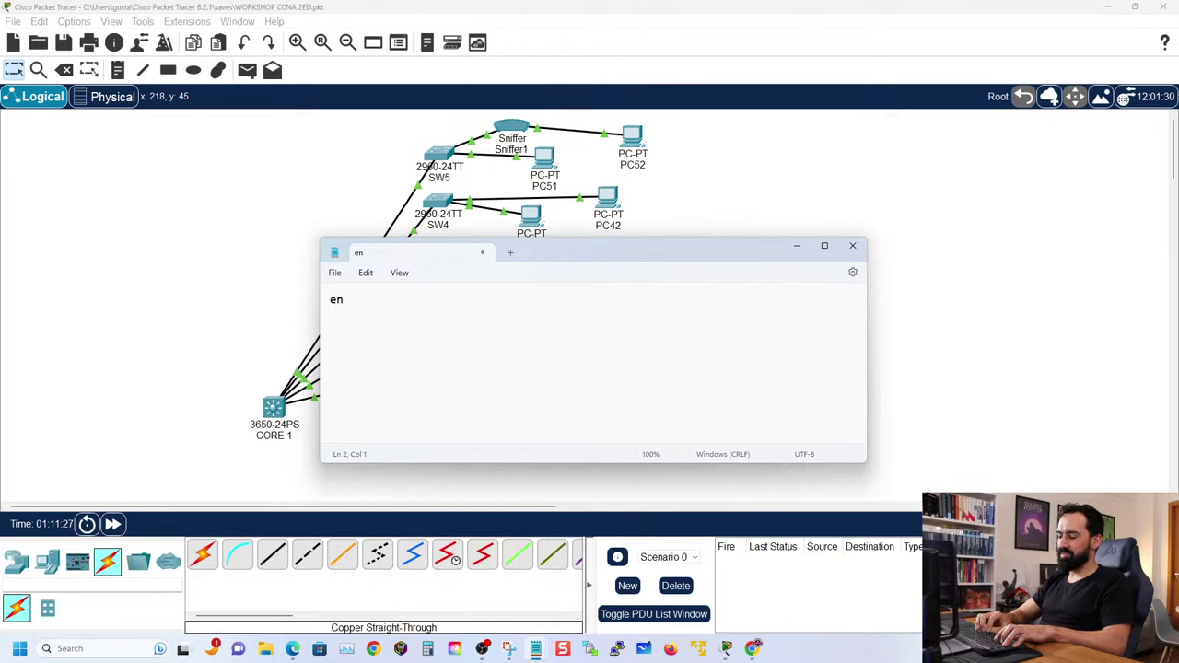
type("conf t")
key("Return")
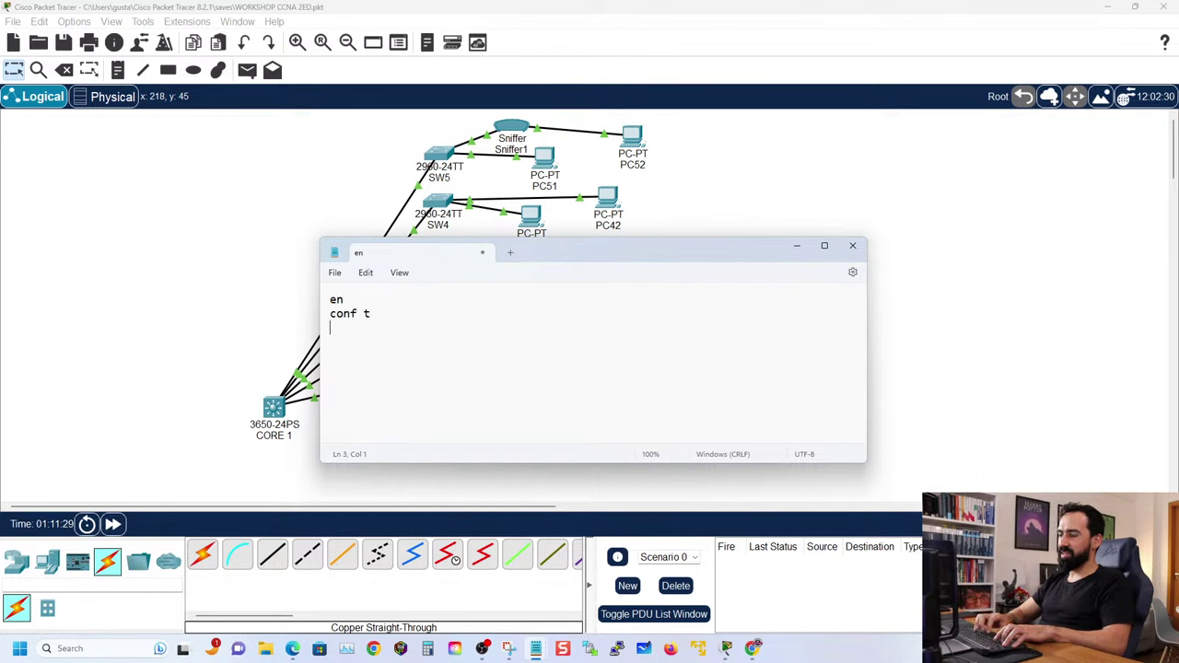
type("hostname ")
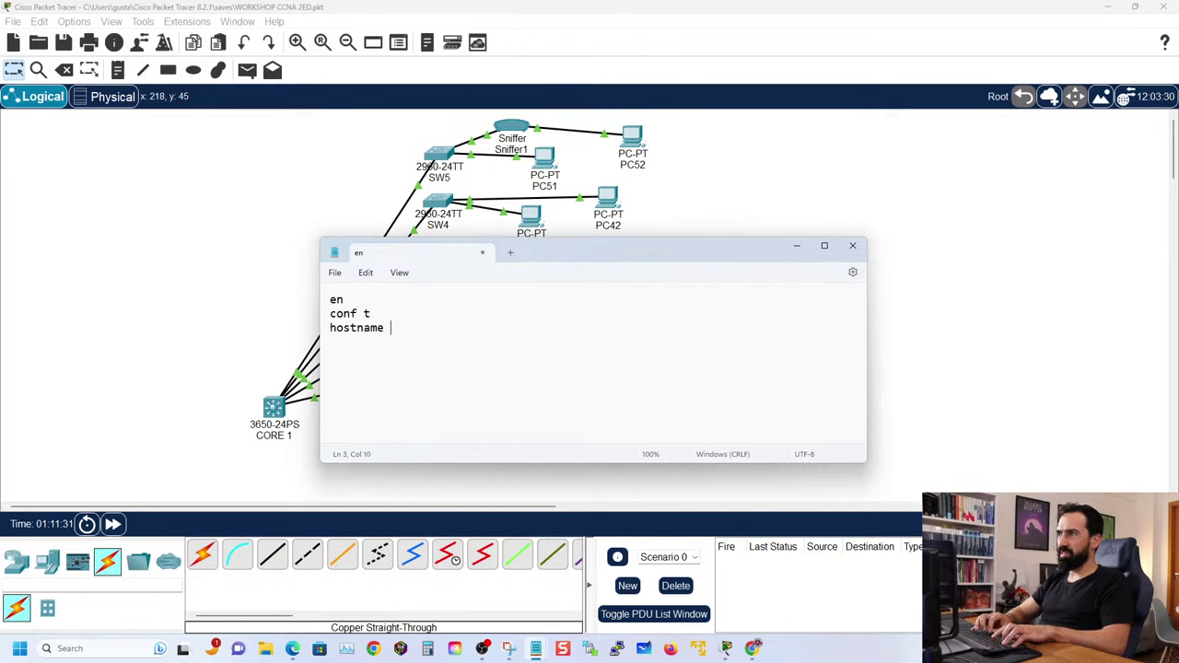
type("sw")
key("BackSpace")
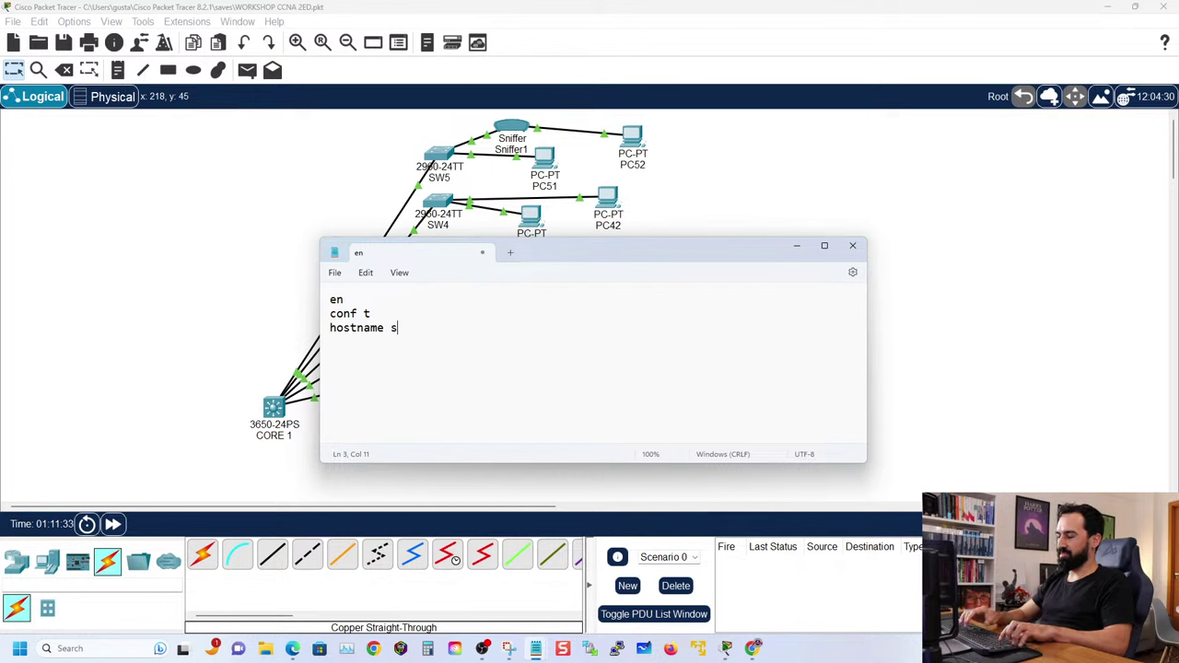
type("W3")
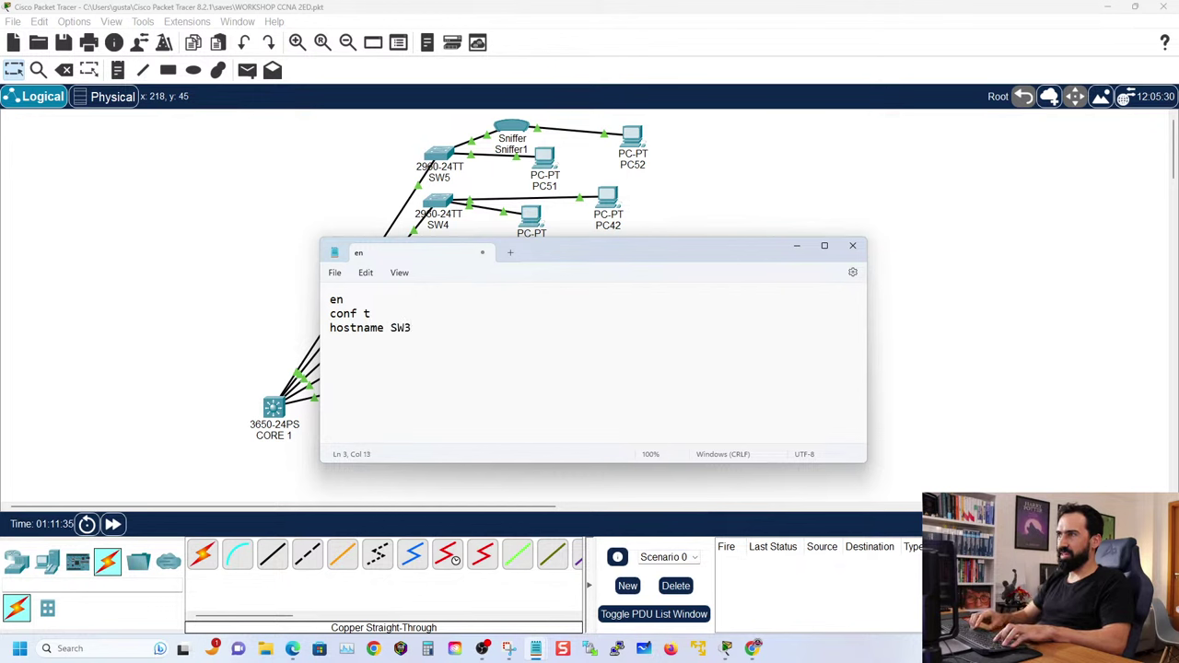
key("Return")
Add no ip domain-lookup, line console 0, privilege level 15, end, wr and ! to the script.
type("n")
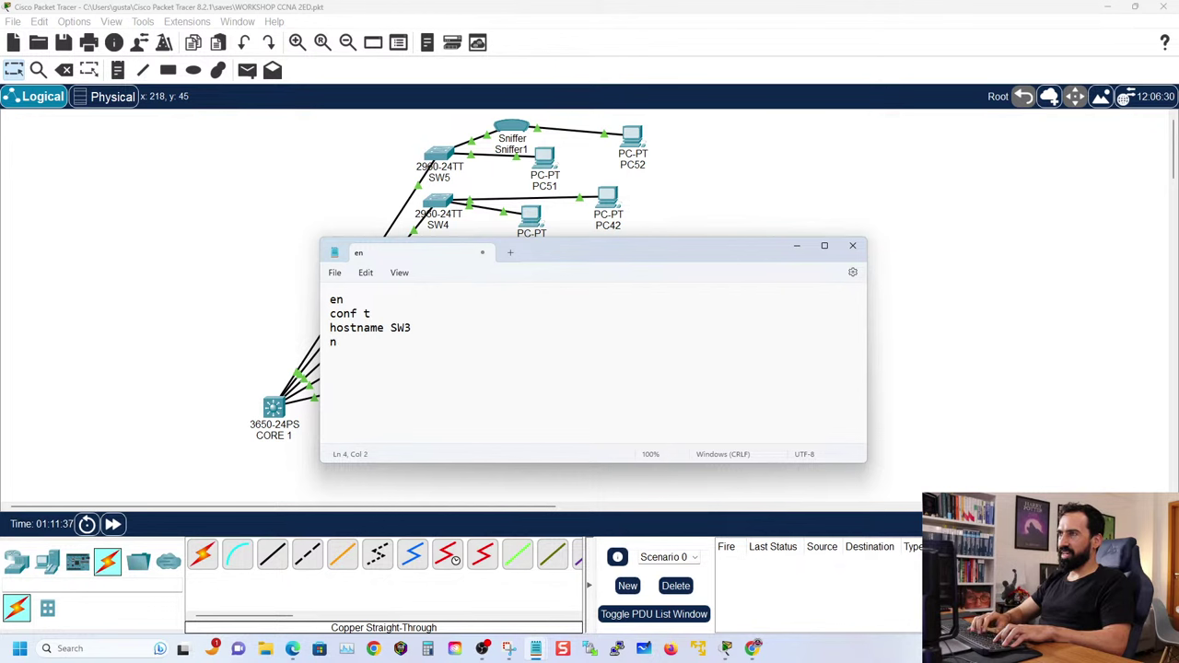
type("o ip domaoin")
key("BackSpace")
key("BackSpace")
key("BackSpace")
type("in-ll")
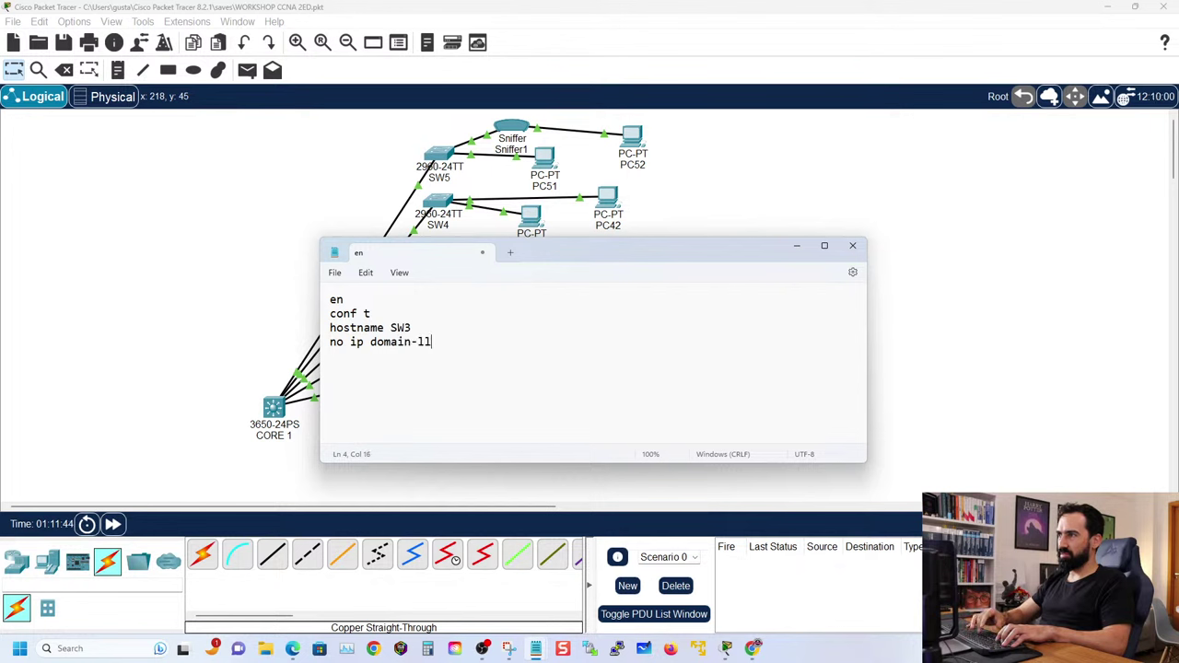
key("BackSpace")
type("oo")
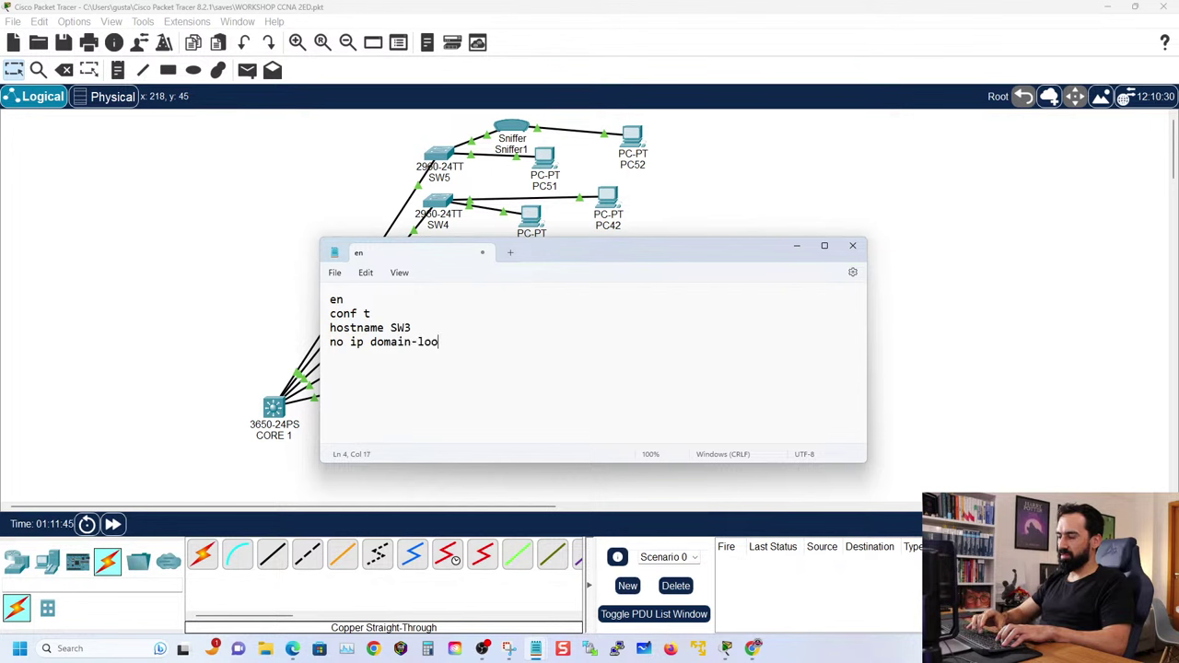
type("kup ")
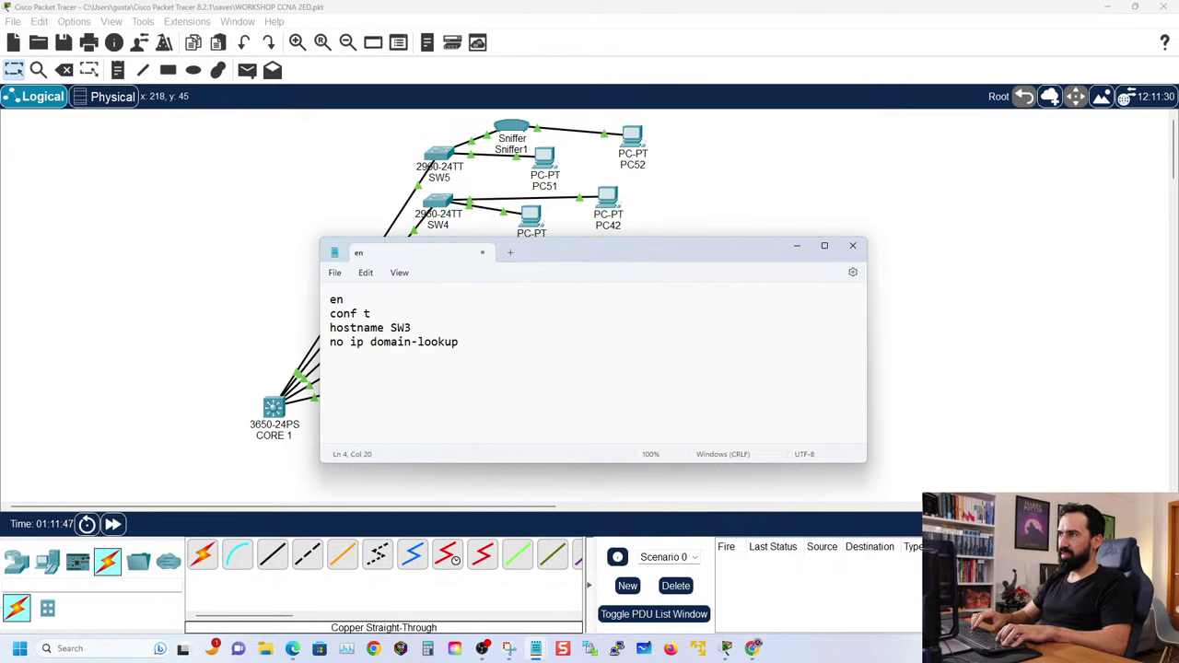
type("line")
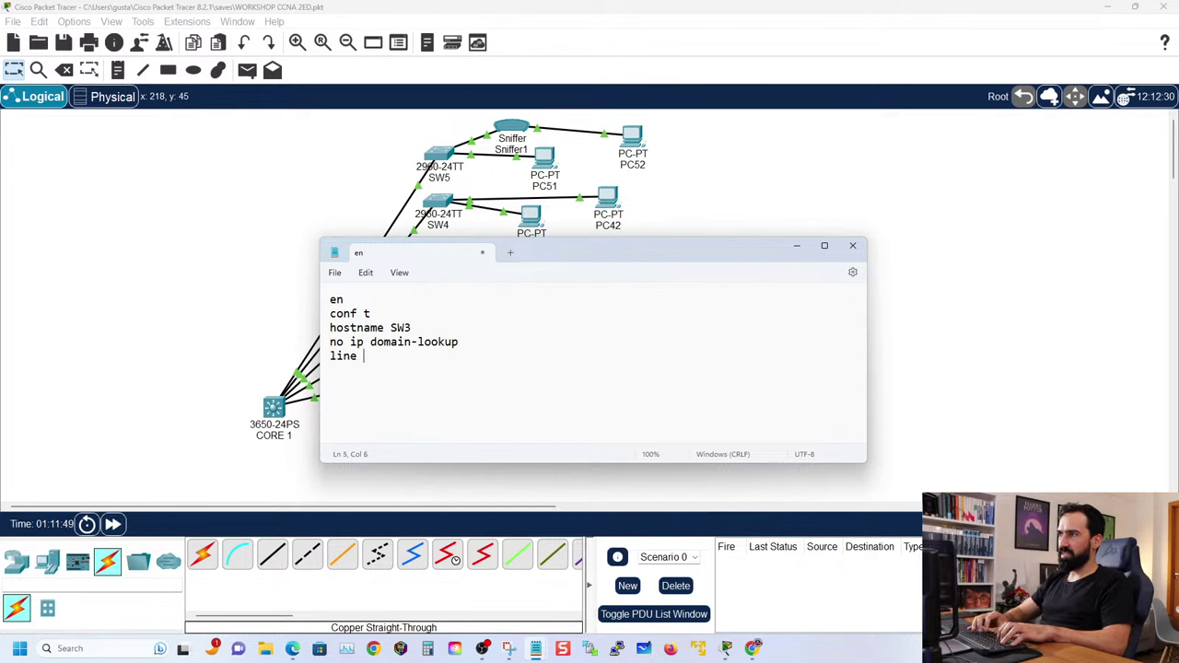
type(" console 0 ")
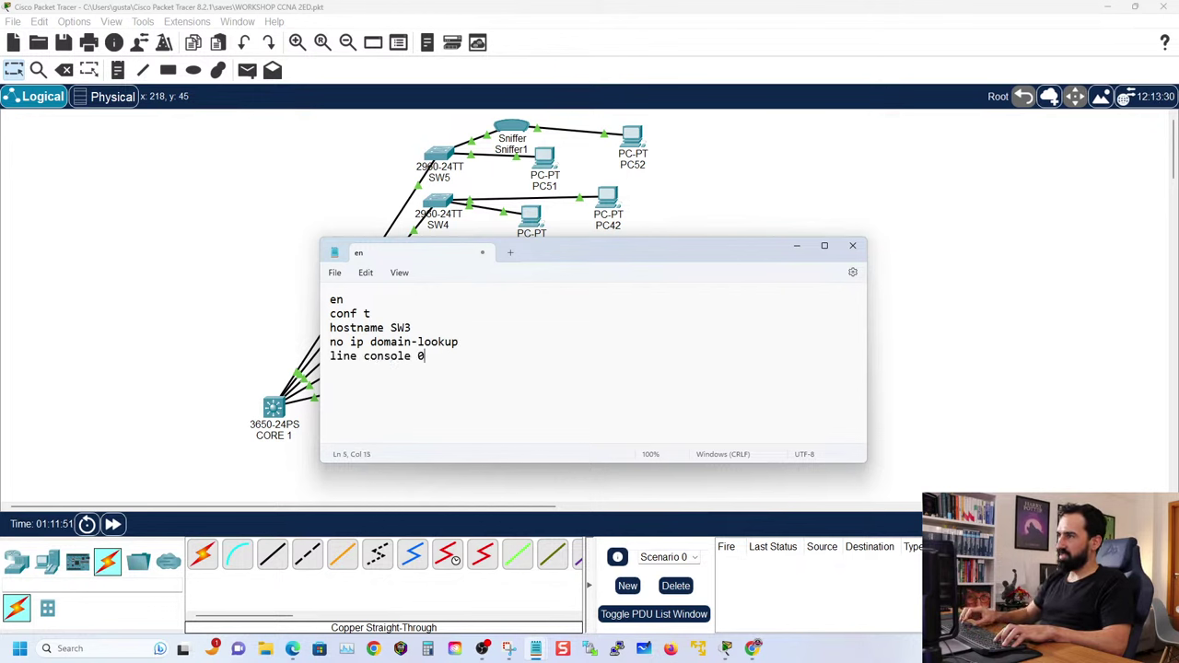
type("priv")
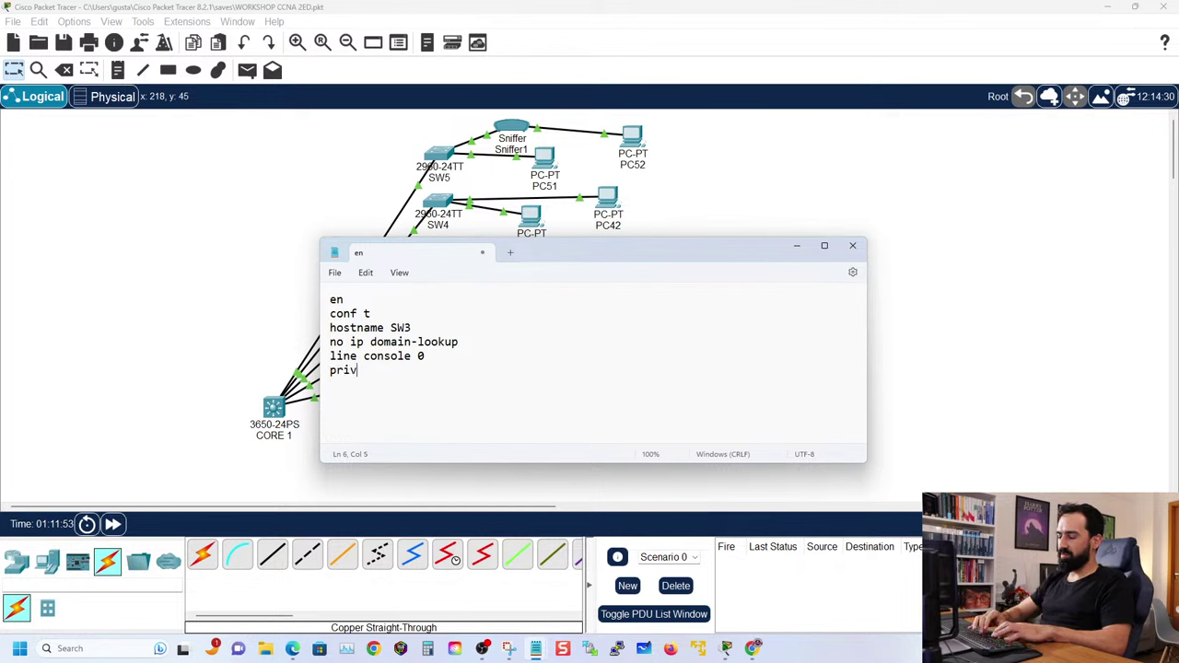
type("ilege ")
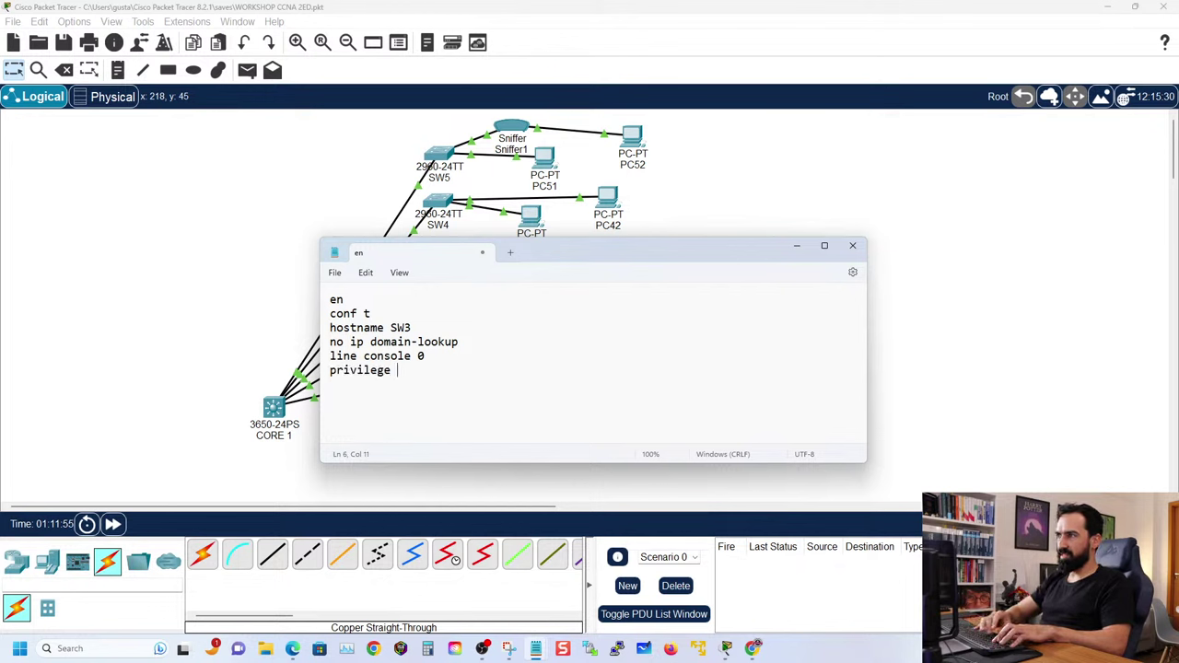
type("level 15")
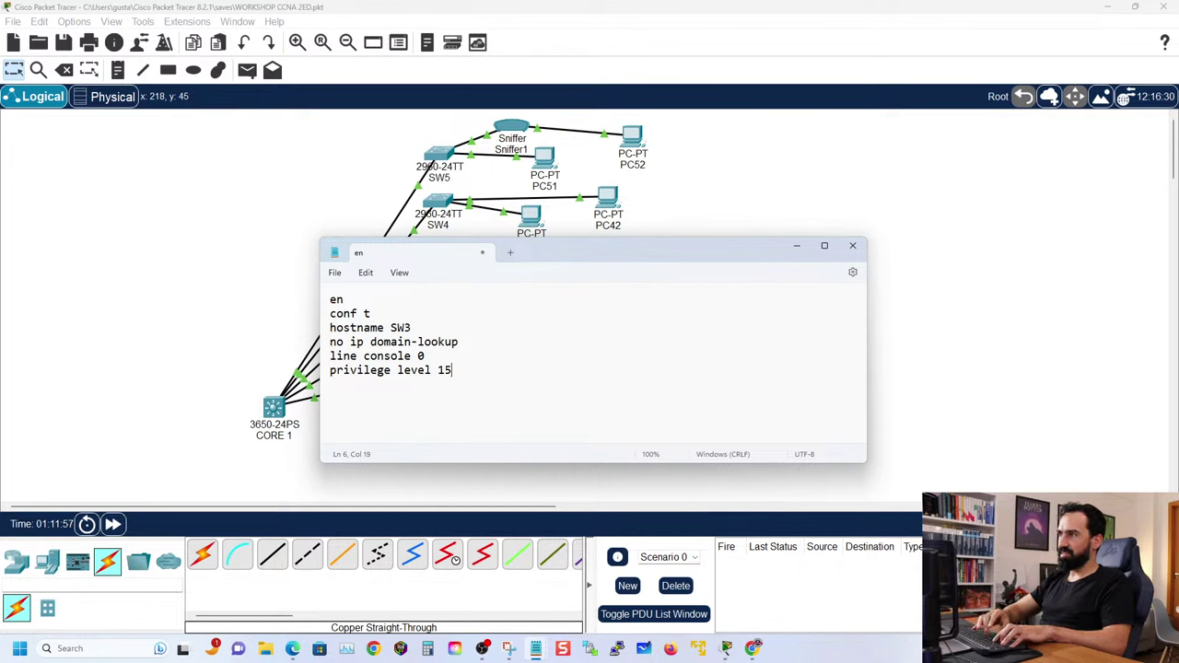
key("Return")
type("end")
key("Return")
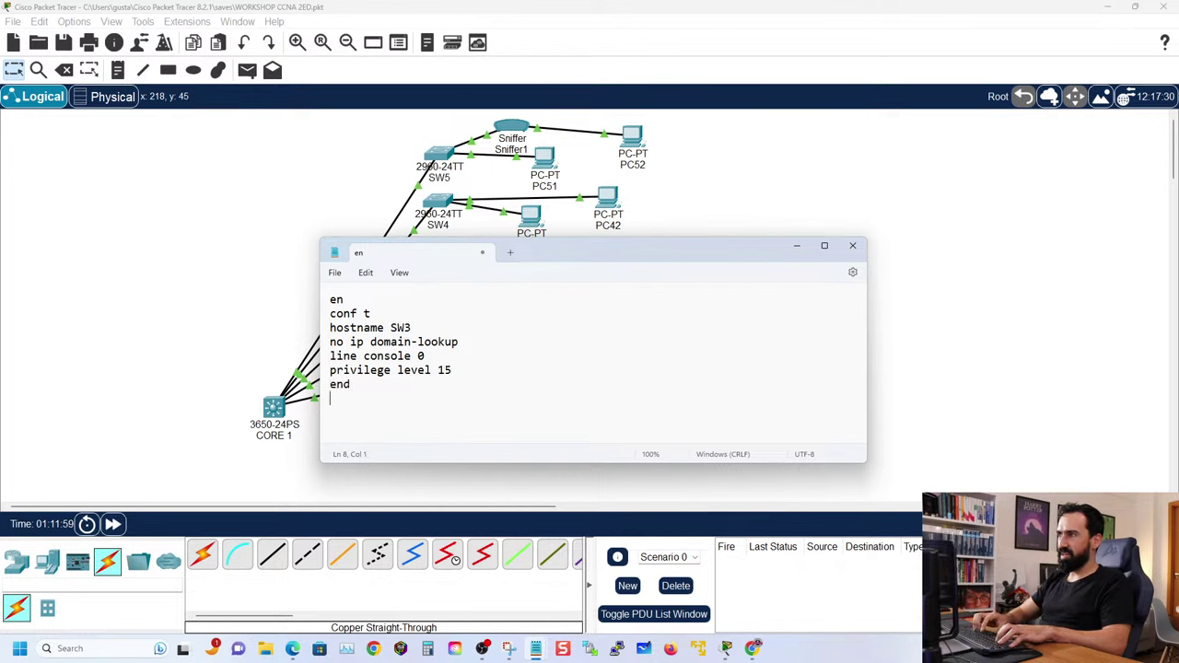
type("wr")
key("Return")
type("!")
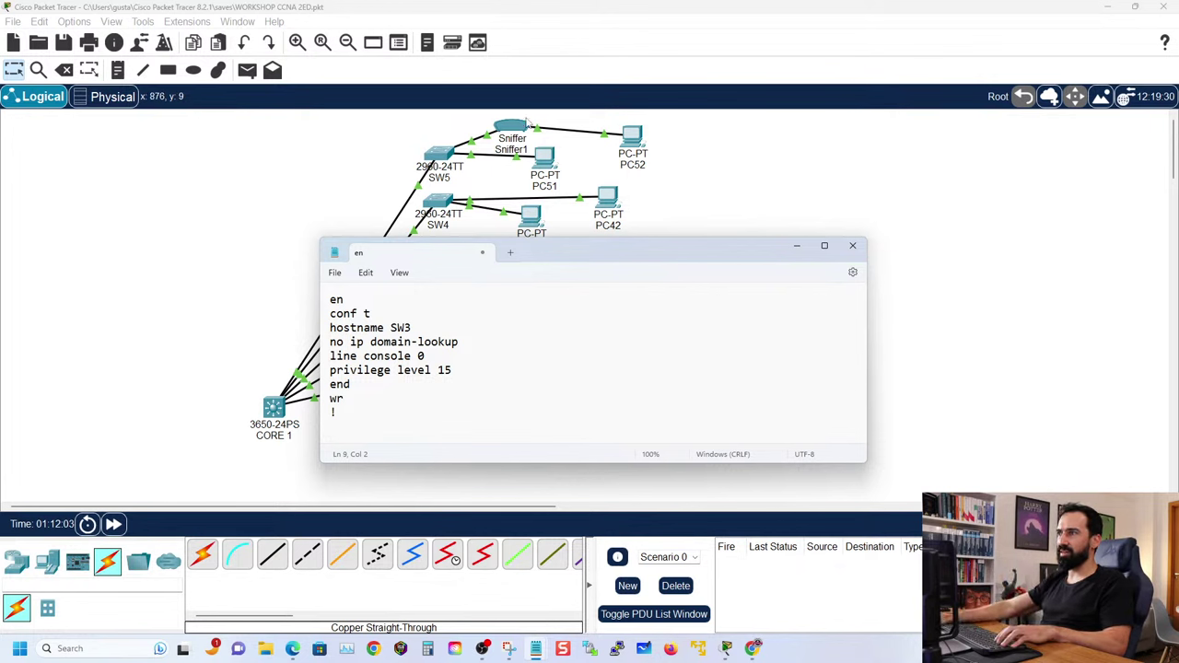
left_click_drag(535, 252, 878, 252)
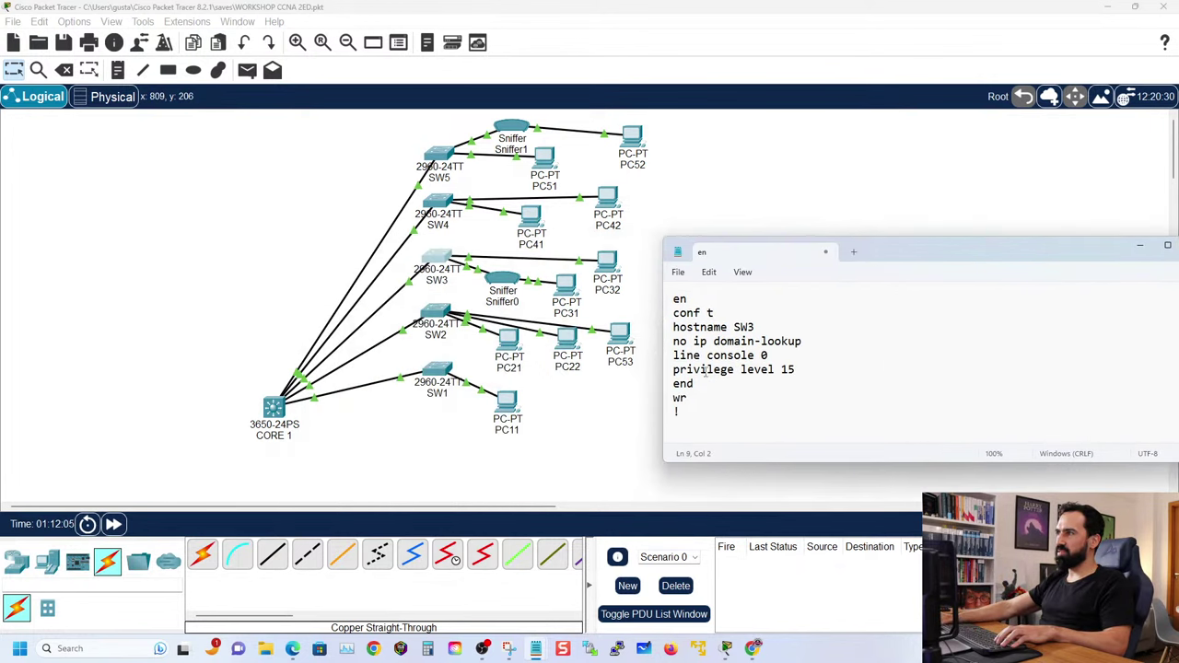
Paste the selected Notepad script into SW3's console to configure and save it, then close the window.
left_click_drag(688, 409, 662, 302)
key("ctrl+c")
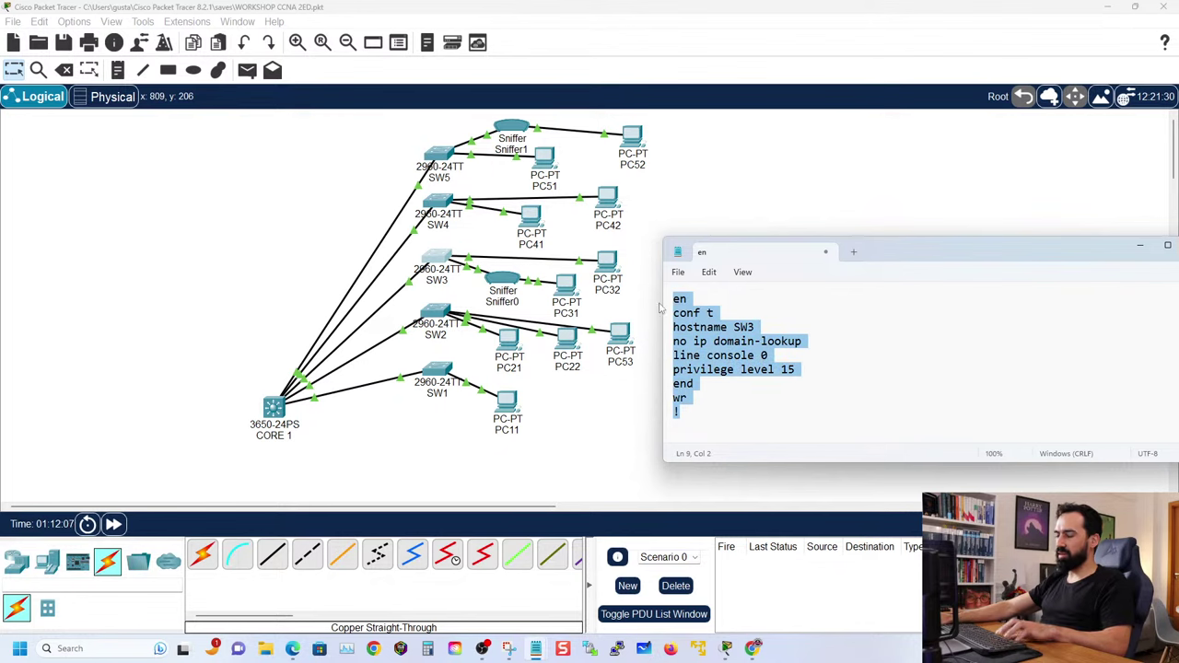
left_click(332, 251)
left_click(441, 263)
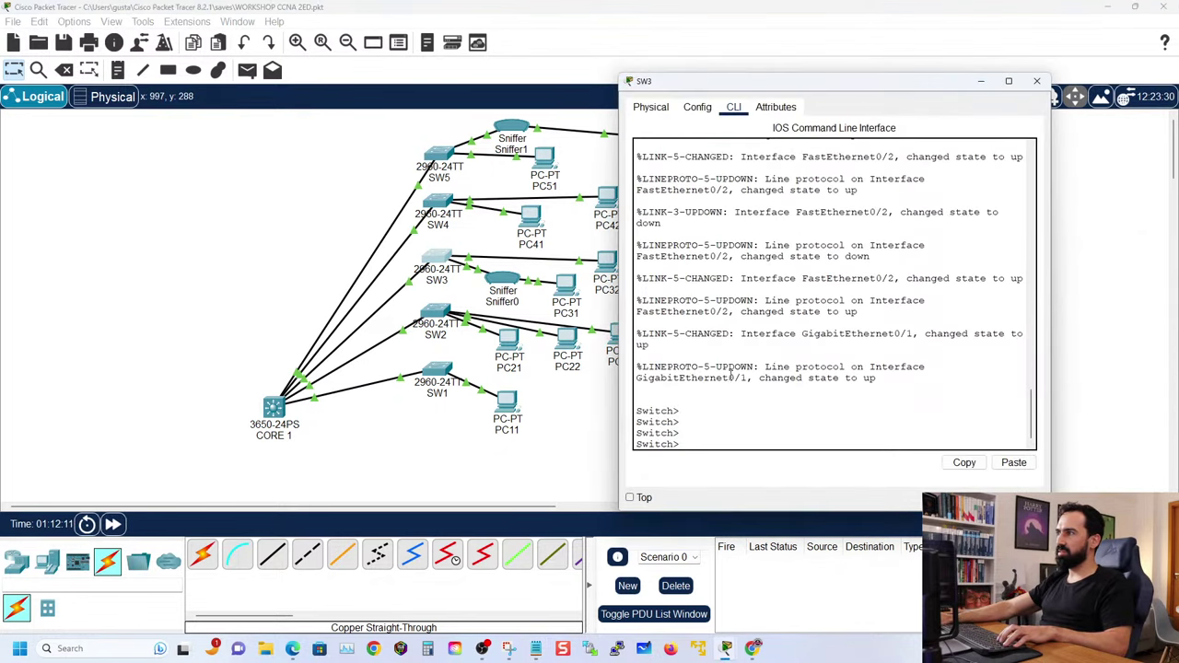
right_click(753, 401)
left_click(798, 420)
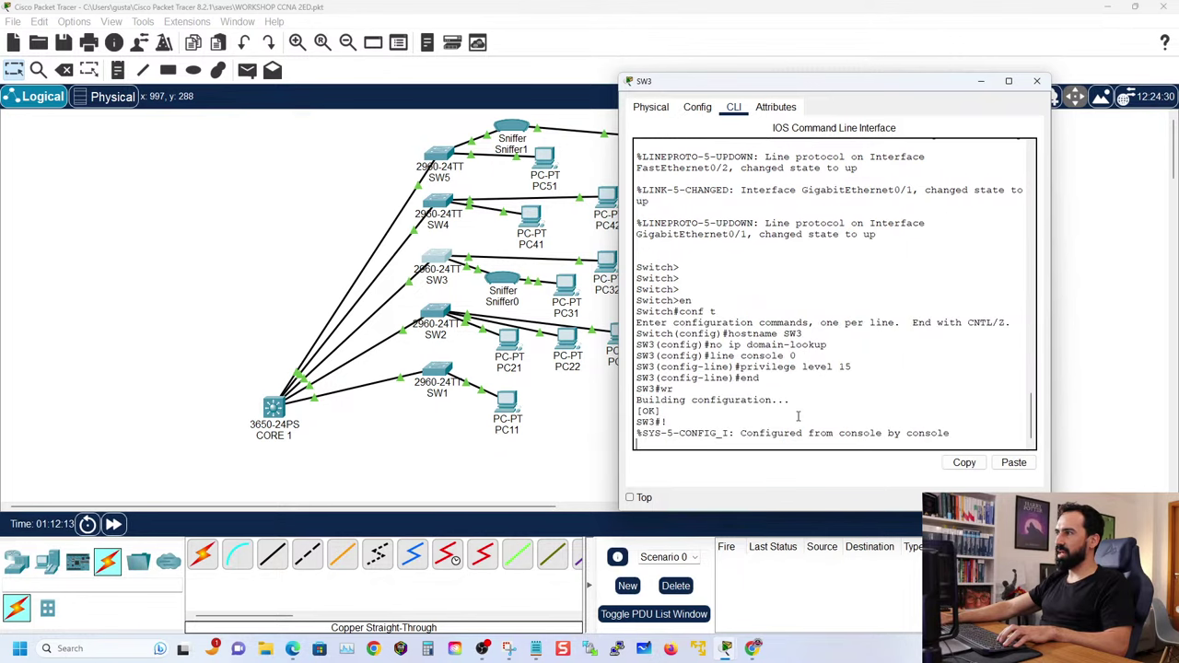
key("Return")
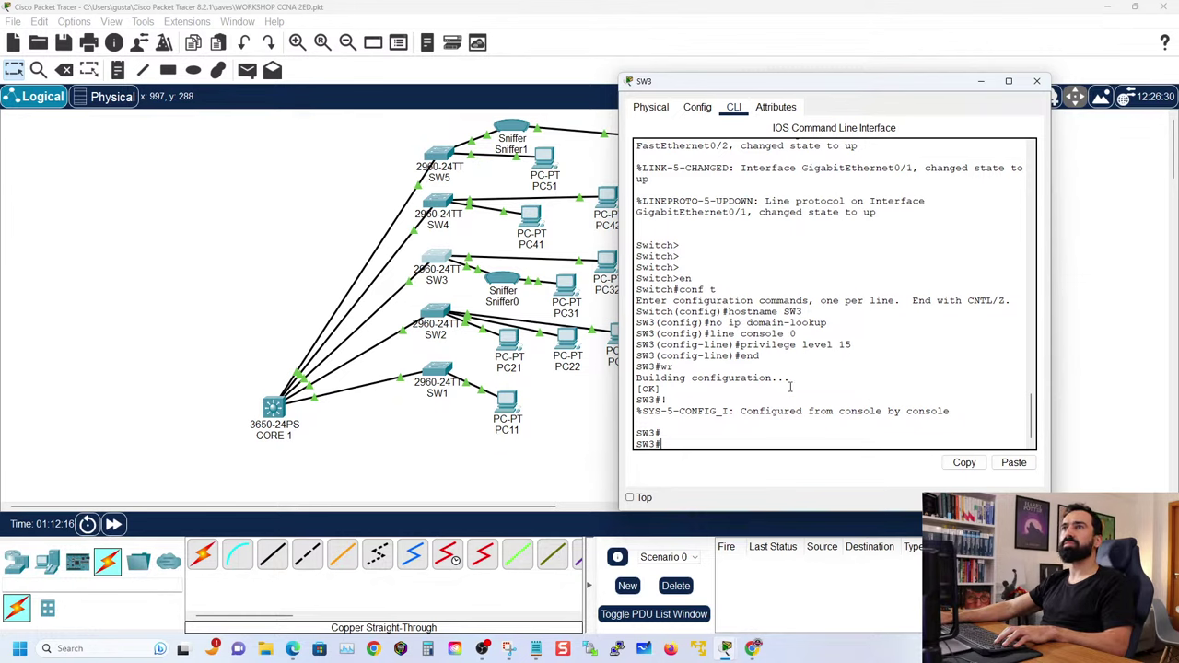
left_click(1039, 82)
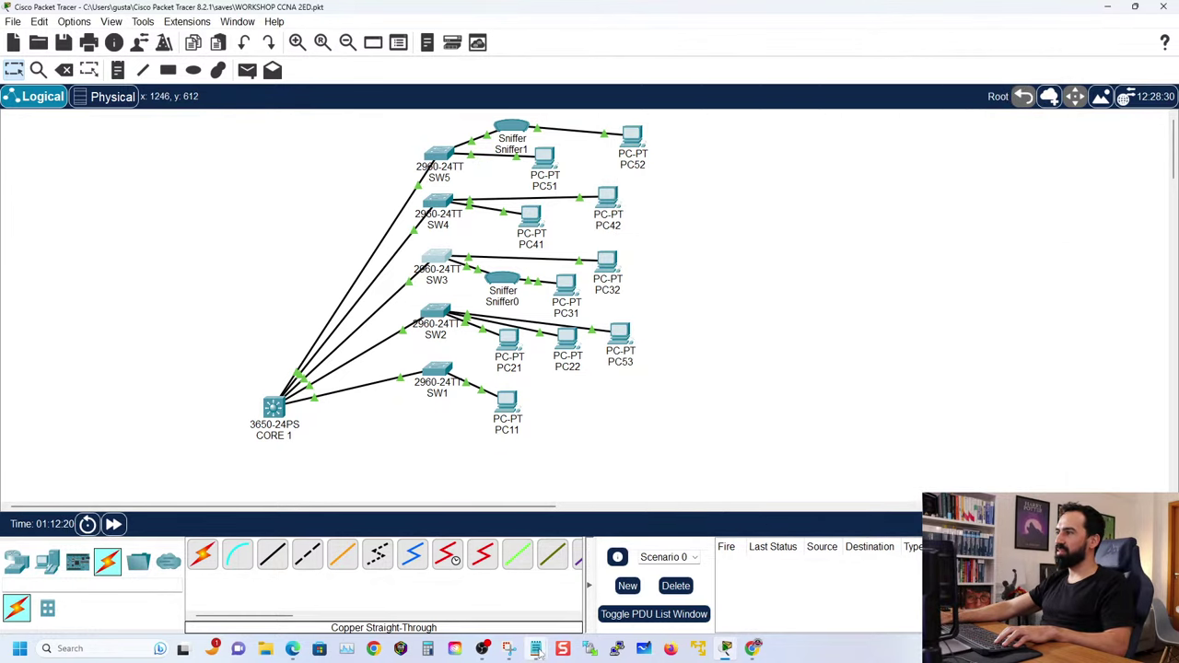
Change the script's hostname to SW2 and select the whole script.
mouse_move(538, 651)
left_click(583, 611)
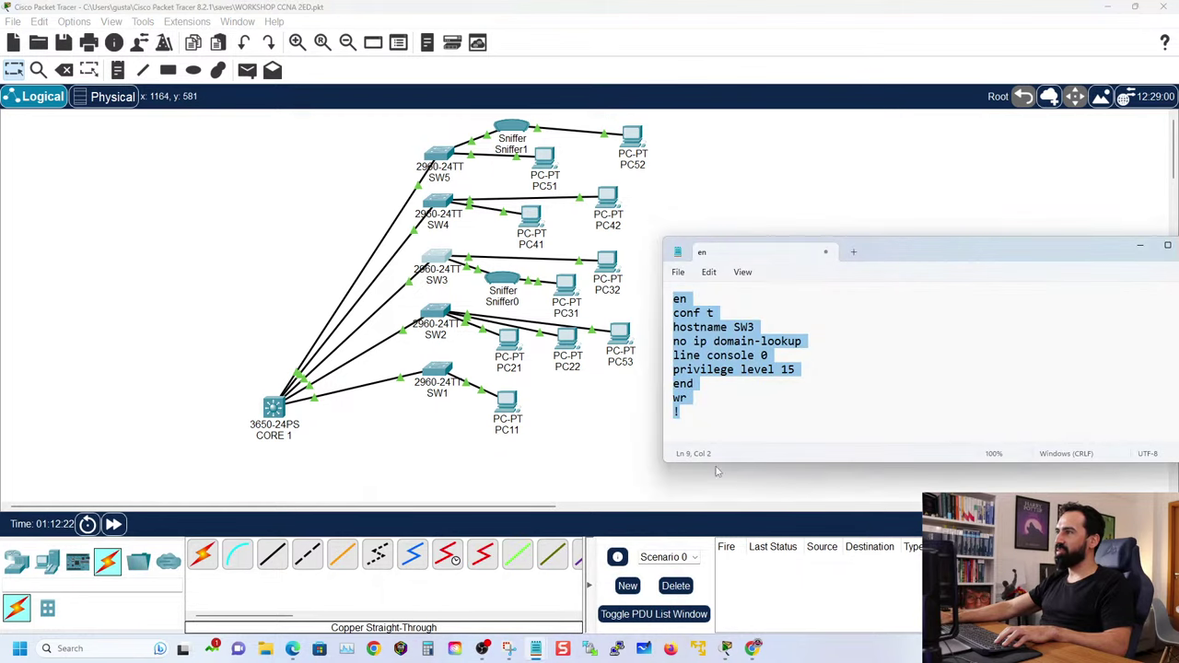
left_click(756, 343)
type("2")
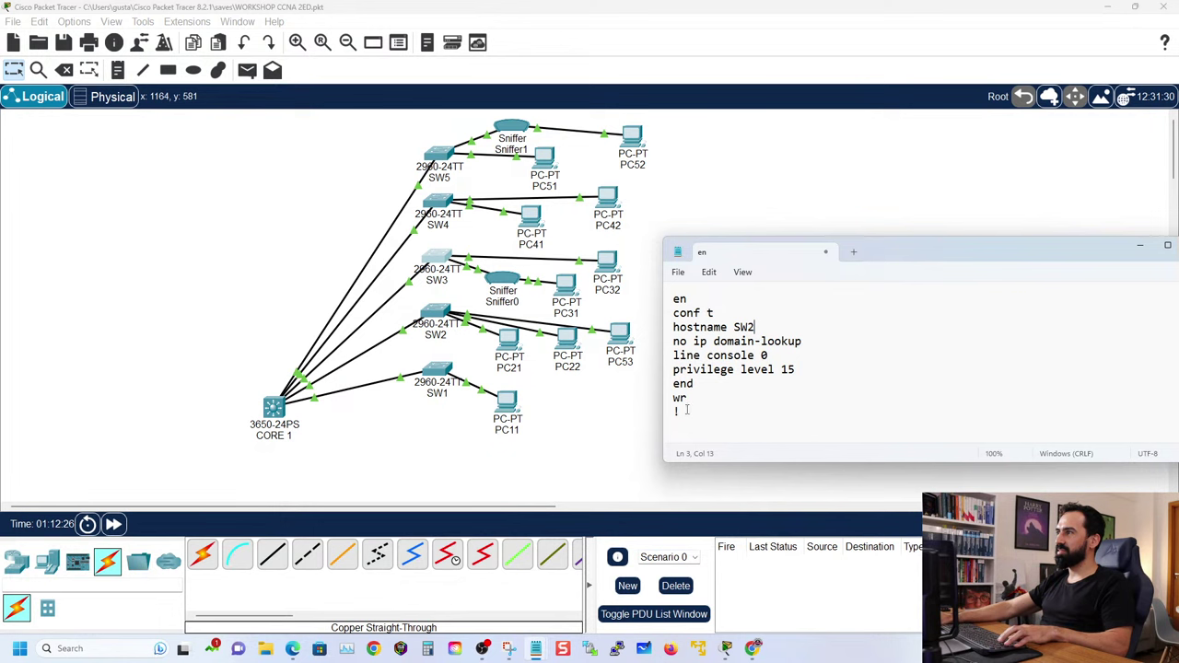
left_click_drag(682, 412, 661, 300)
key("ctrl+c")
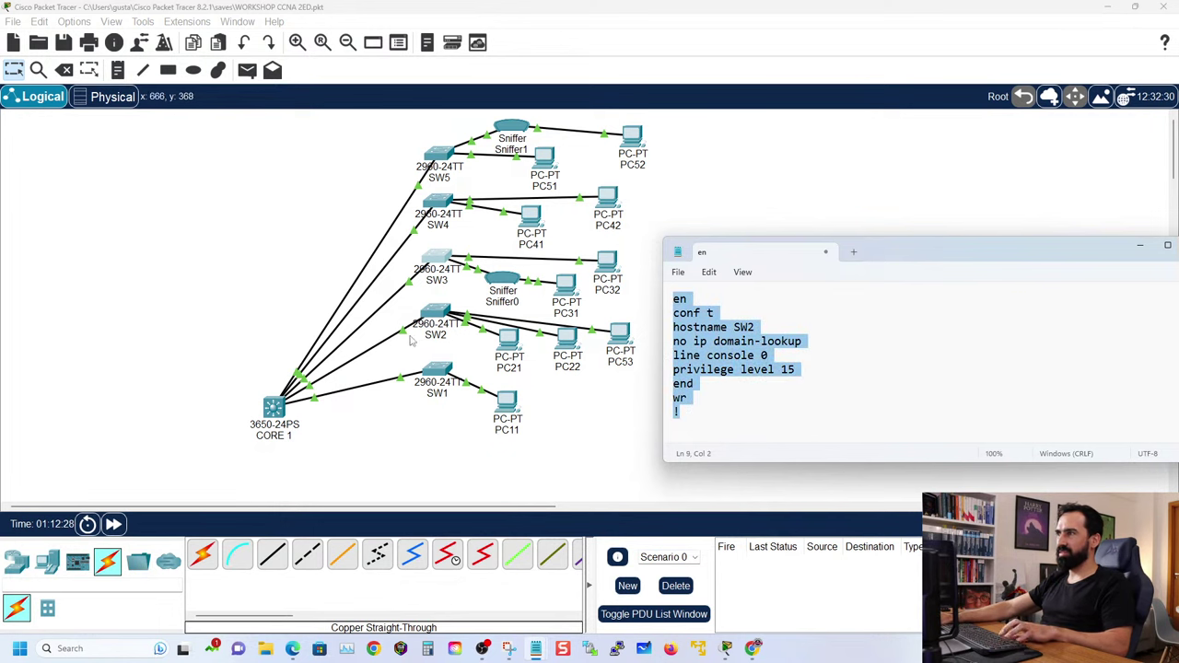
Paste the script into SW2's CLI to configure and save it, then close the window.
left_click(435, 316)
left_click(527, 166)
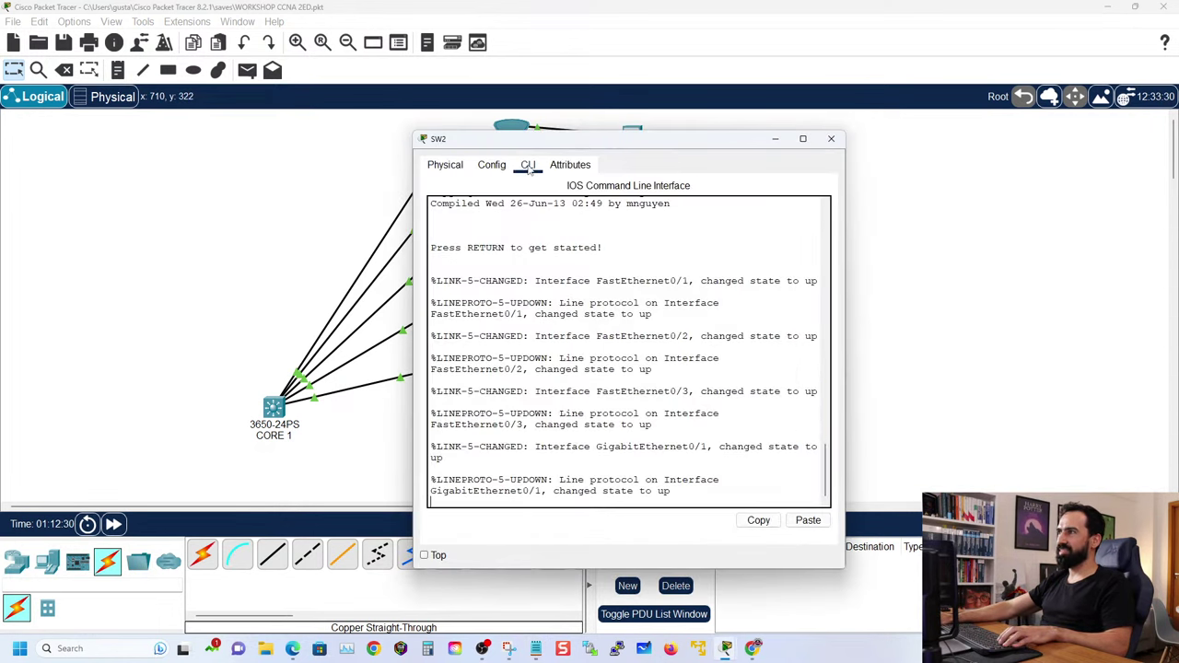
key("Return")
key("Return")
key("Return")
key("Return")
key("Return")
key("Return")
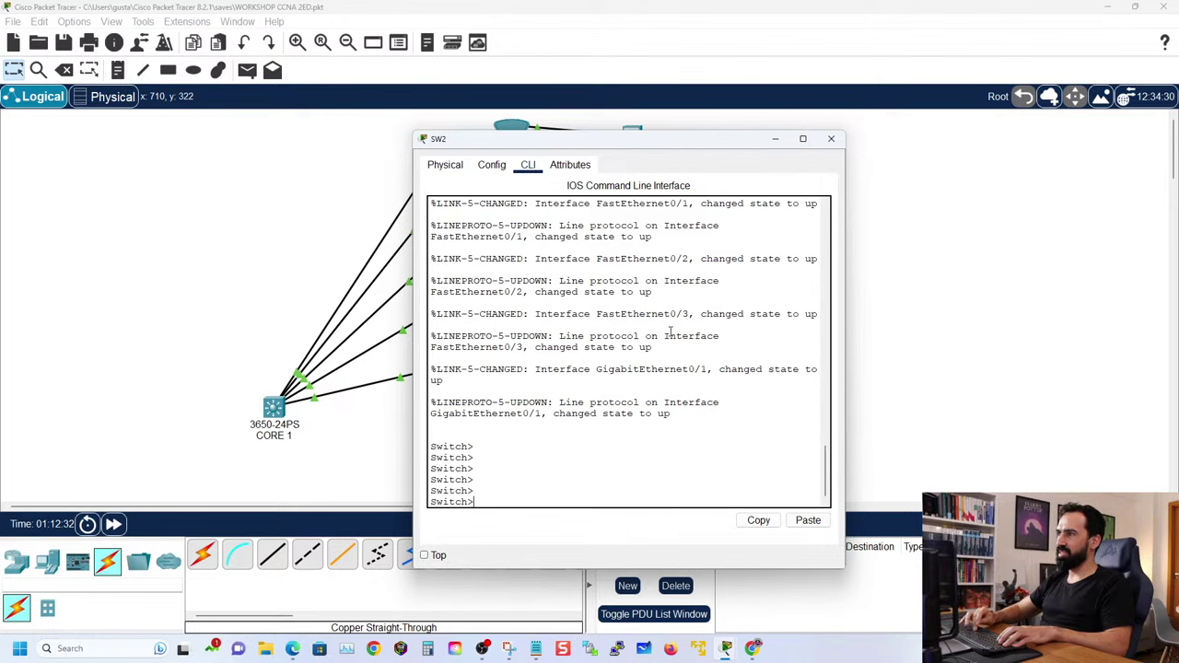
right_click(519, 444)
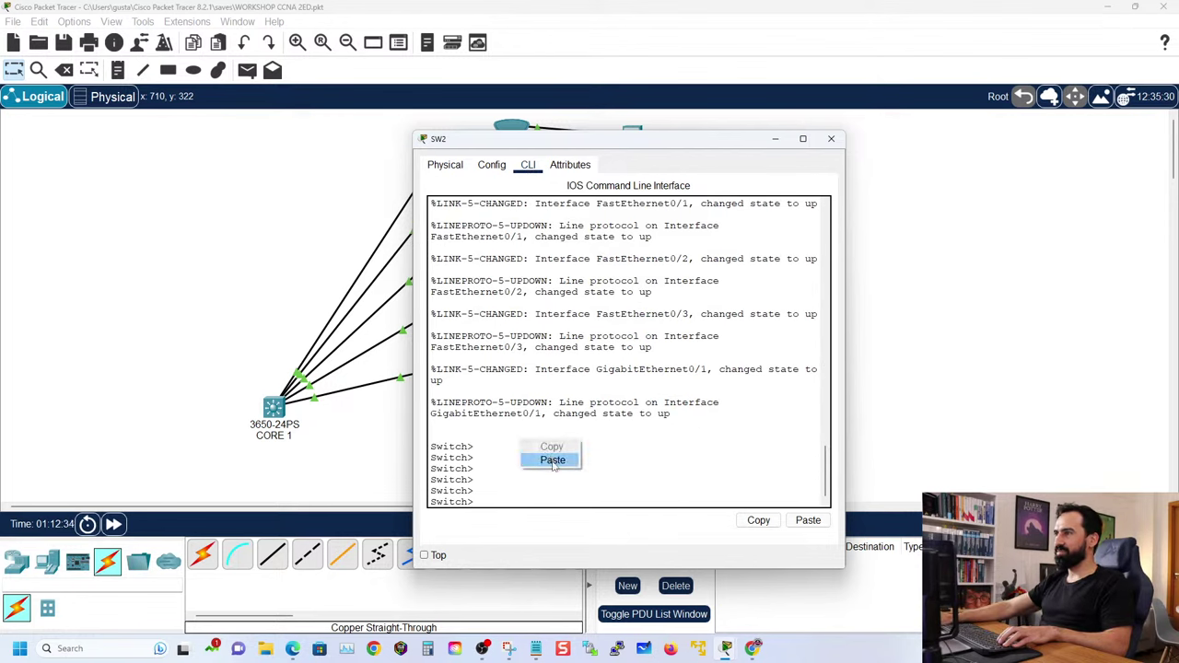
left_click(553, 460)
key("Return")
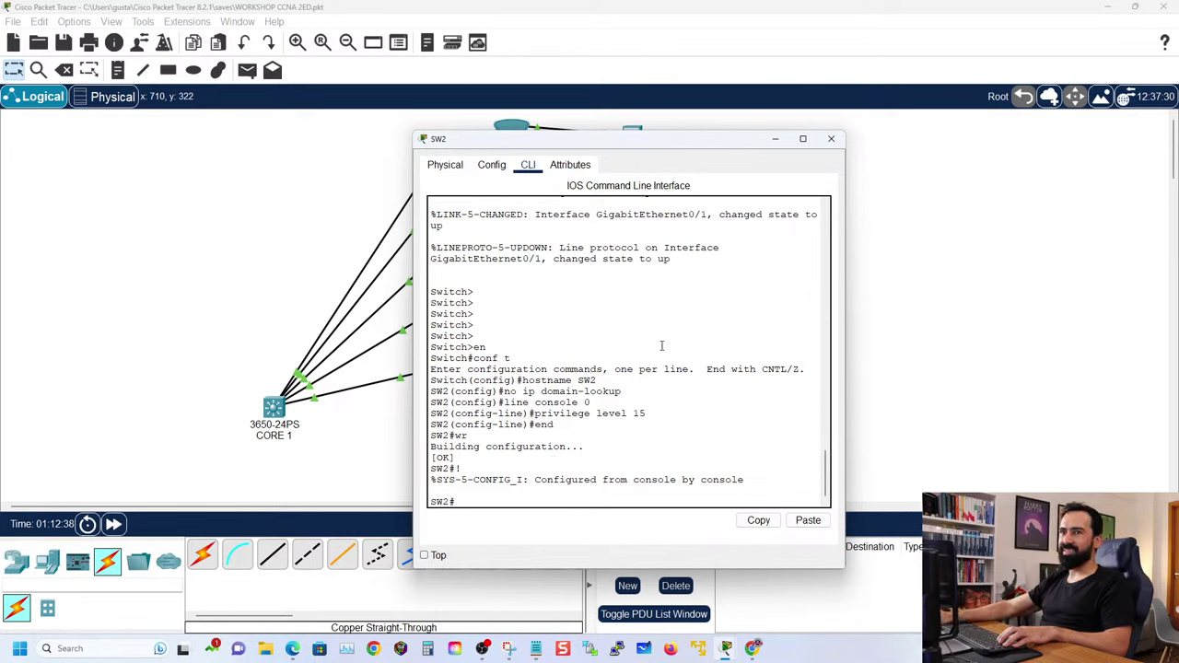
left_click(832, 140)
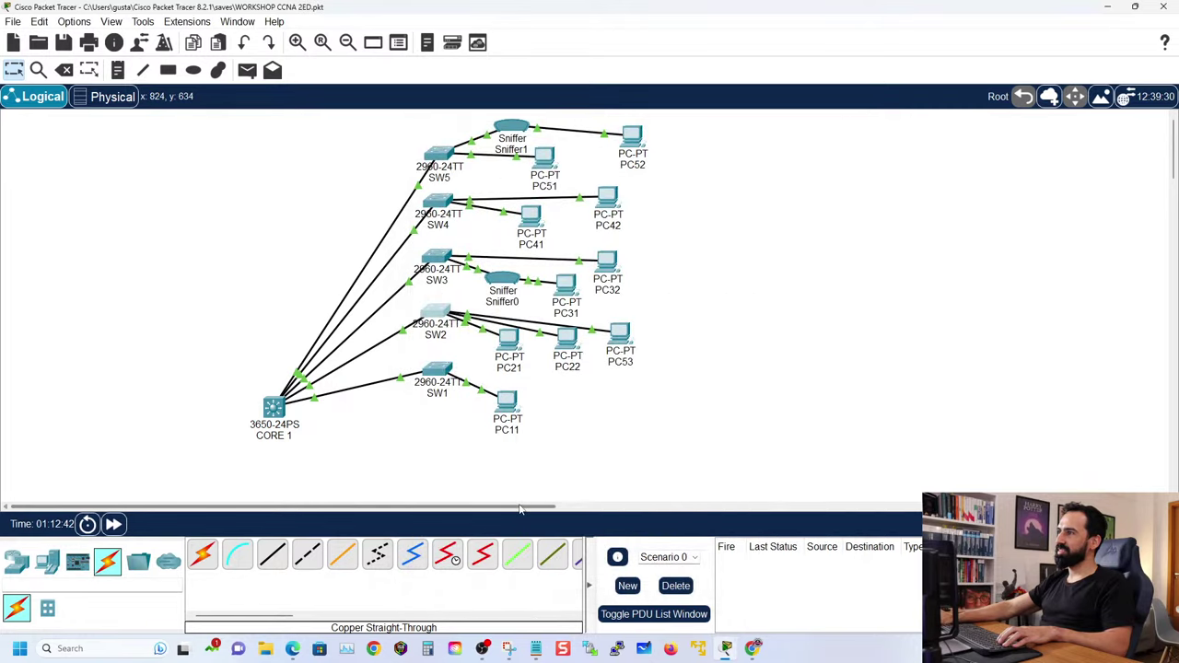
Change the script's hostname to SW1, select all of it and minimize Notepad.
mouse_move(535, 652)
left_click(593, 599)
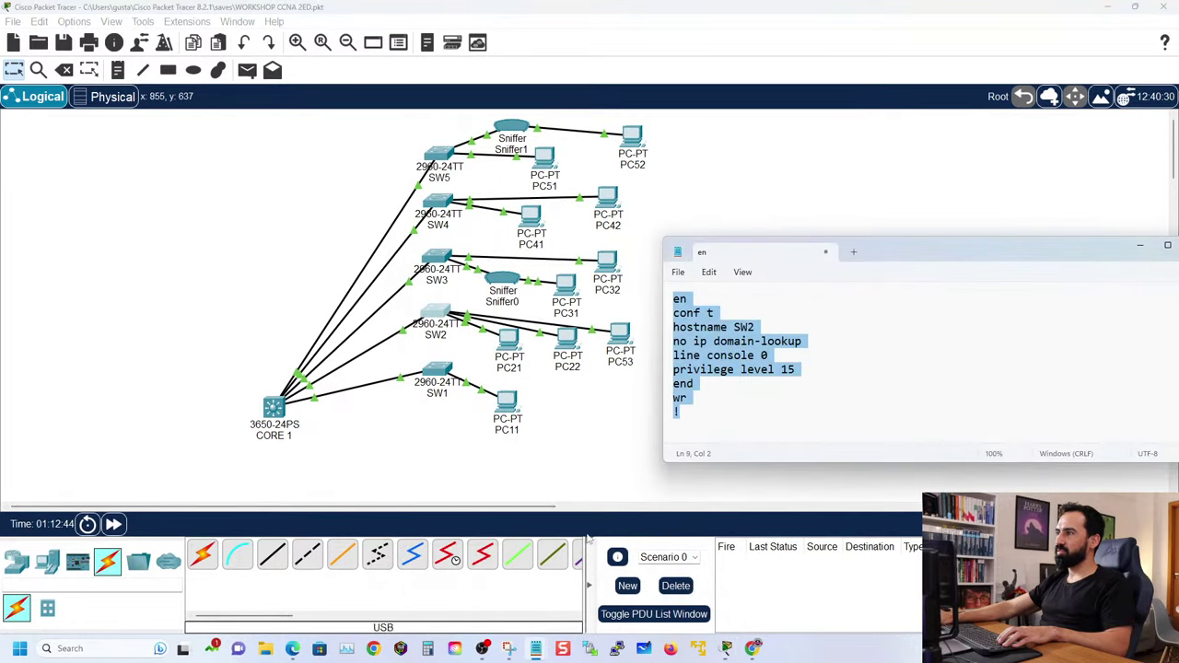
left_click(733, 356)
left_click(753, 327)
key("BackSpace")
type("1")
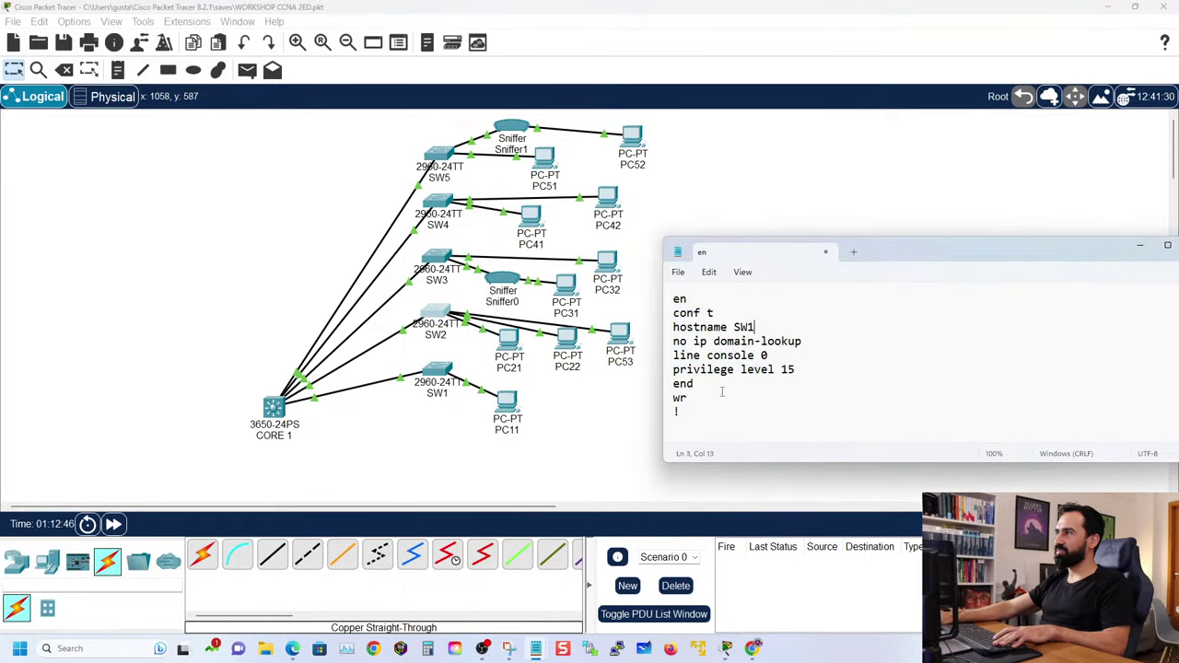
left_click(677, 410)
key("ctrl+a")
key("ctrl+c")
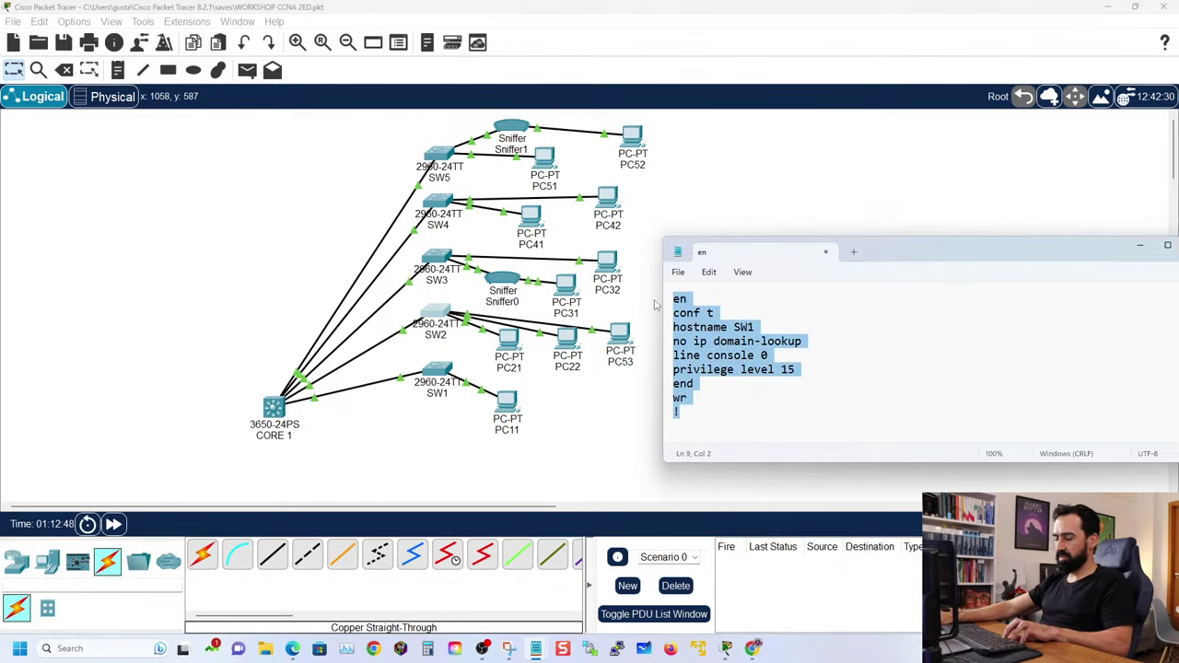
left_click(1139, 249)
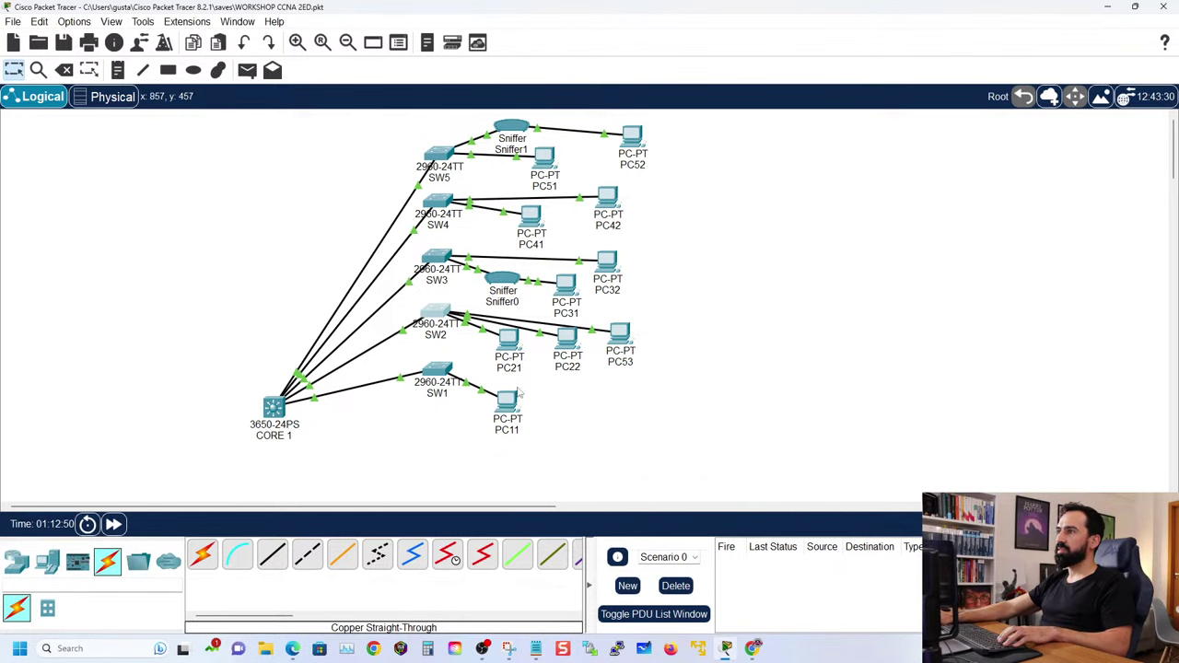
Paste the script into SW1's CLI to configure and save it, then close its window.
left_click(441, 368)
left_click(528, 165)
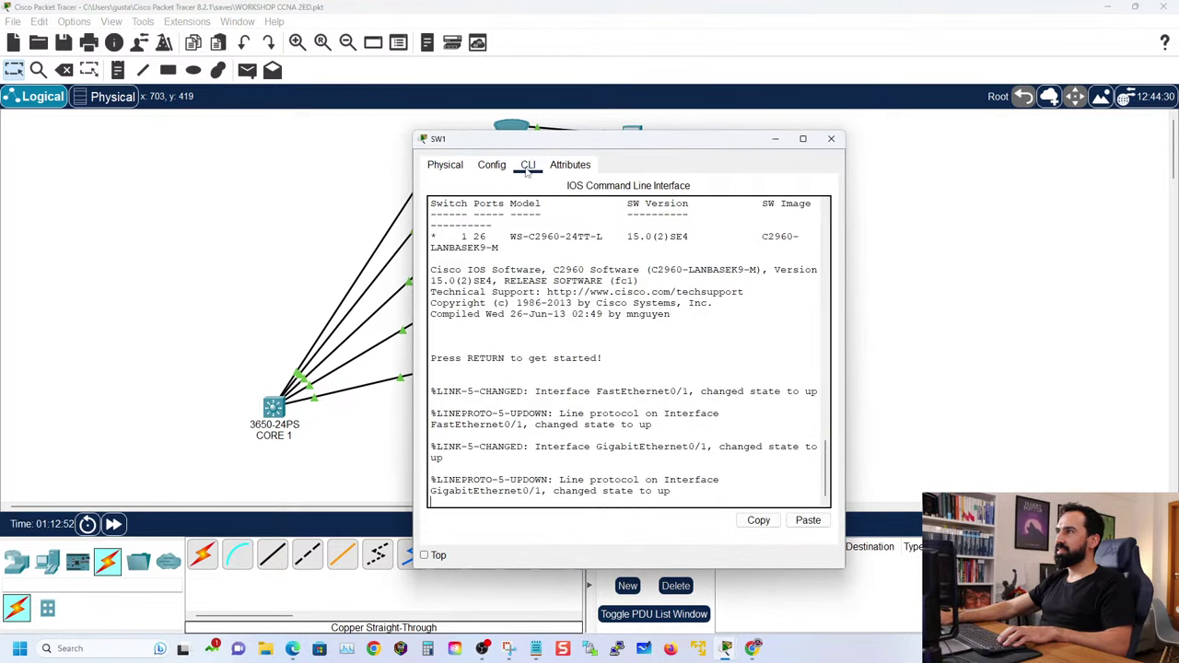
left_click_drag(549, 148, 709, 111)
key("Return")
key("Return")
key("Return")
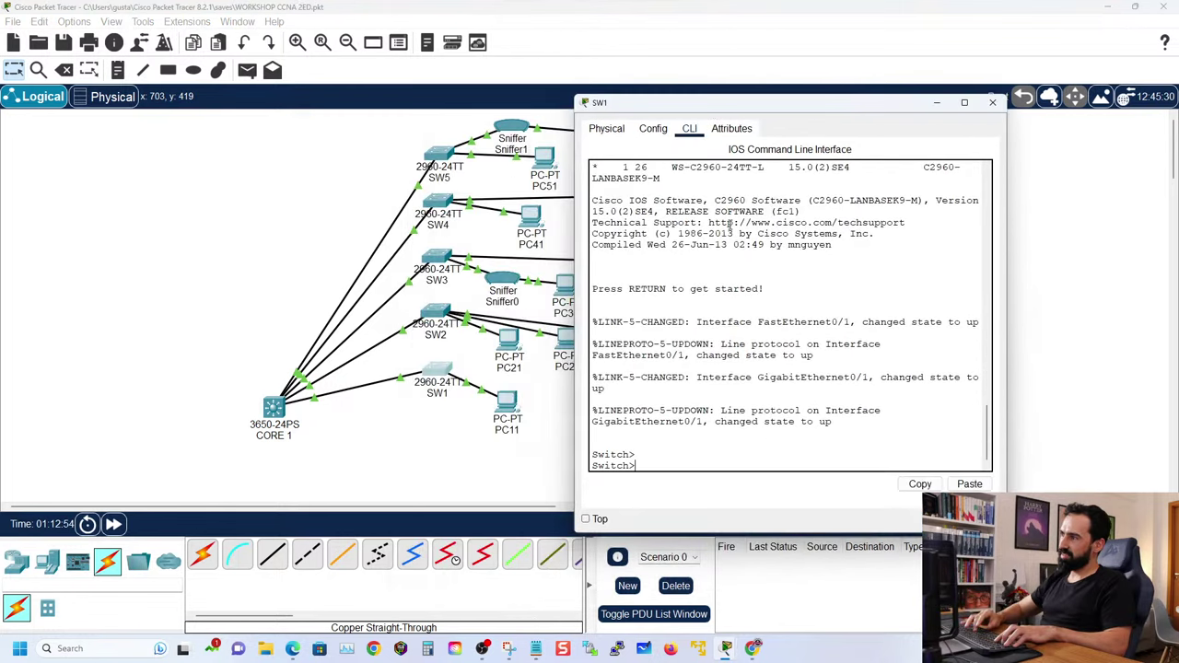
right_click(731, 259)
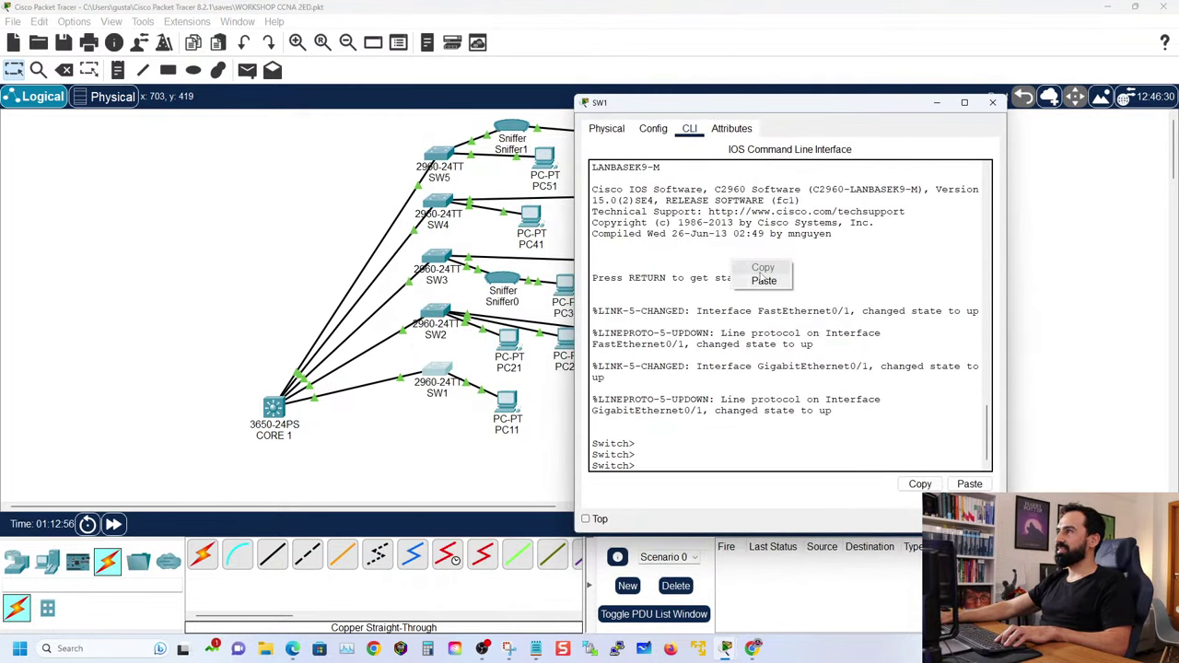
left_click(769, 281)
key("Return")
key("Return")
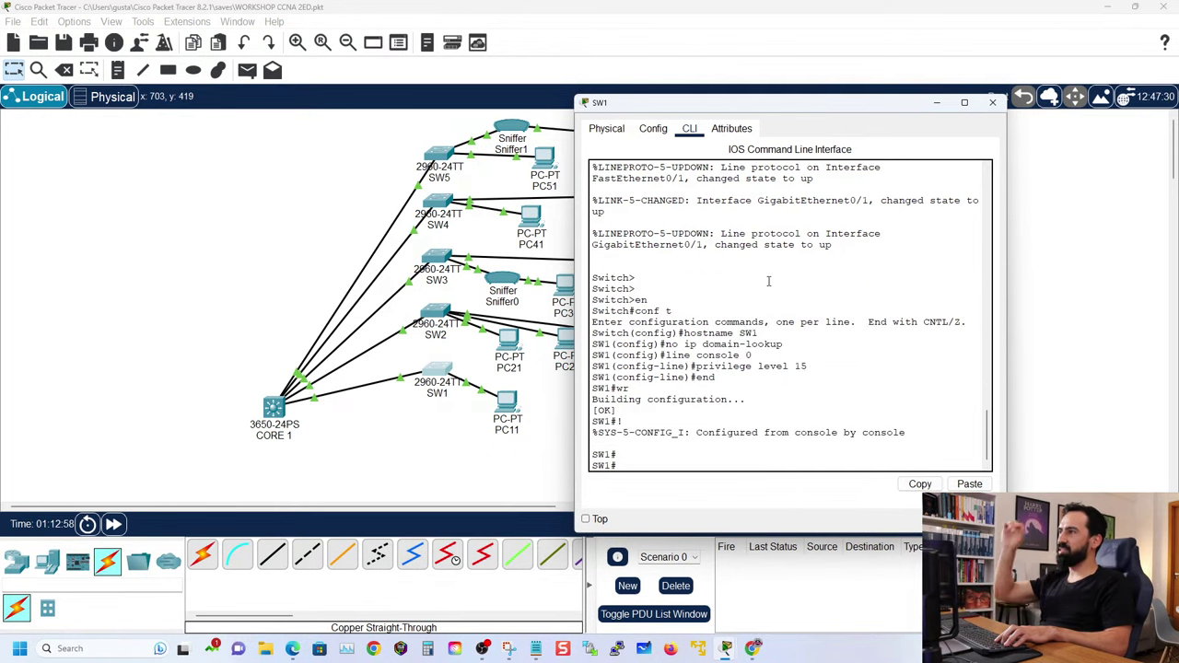
left_click(992, 102)
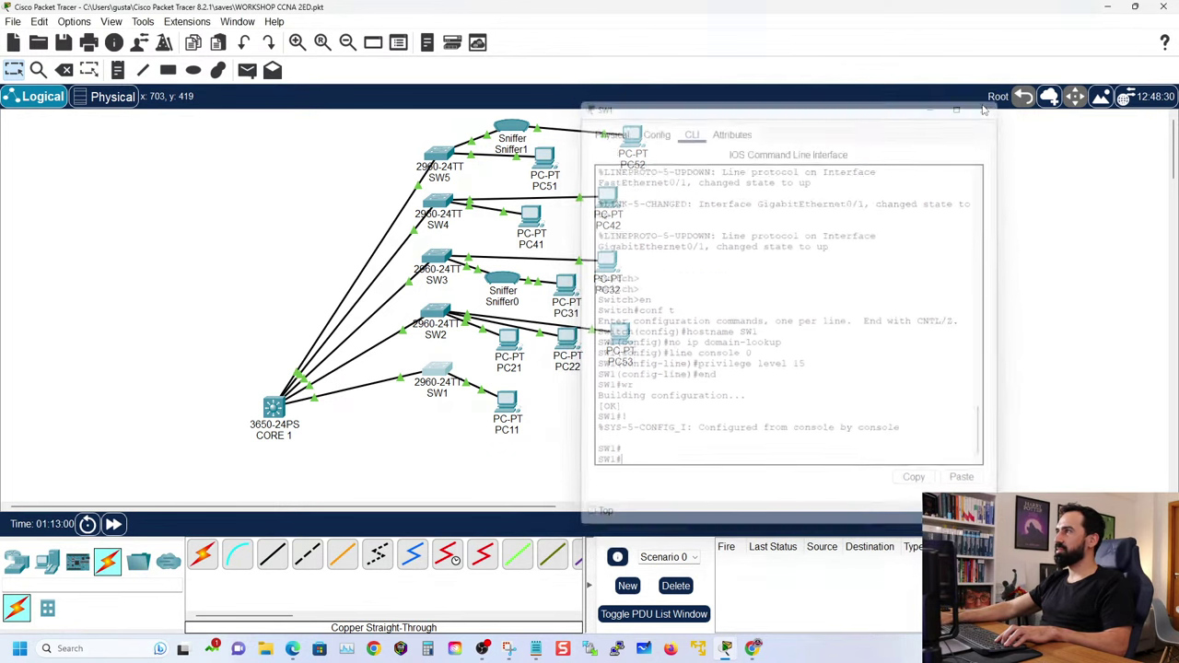
Narrow the Notepad window, change the hostname to CORE1 and select all nine command lines.
mouse_move(535, 649)
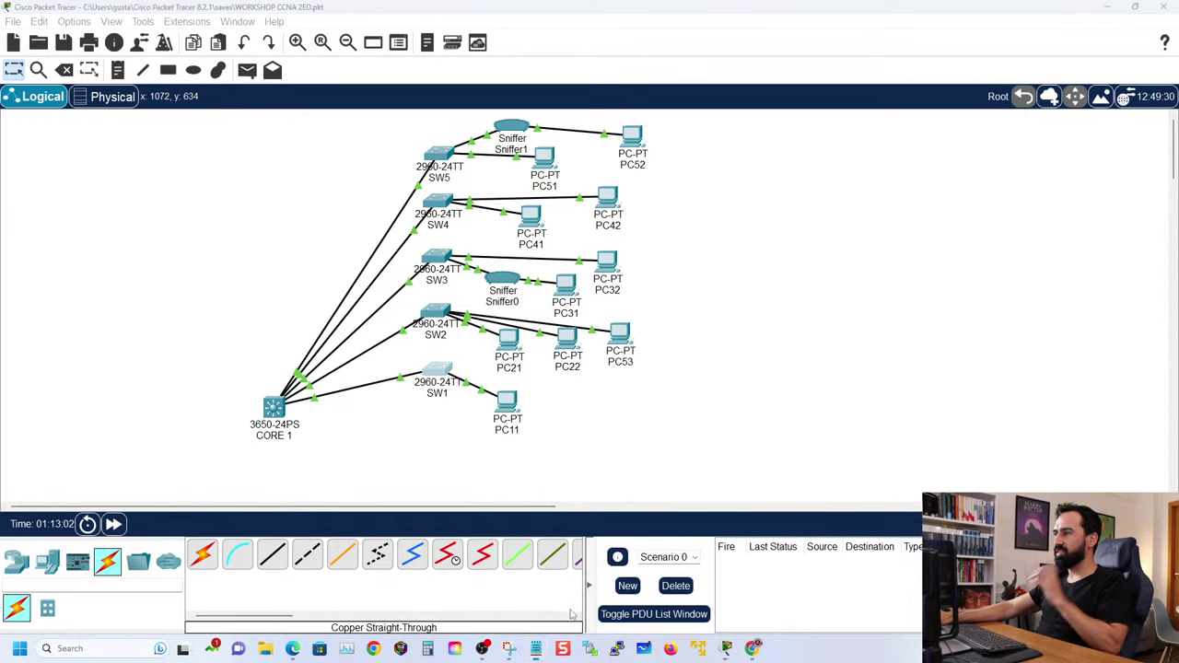
left_click(598, 590)
left_click_drag(864, 254, 588, 259)
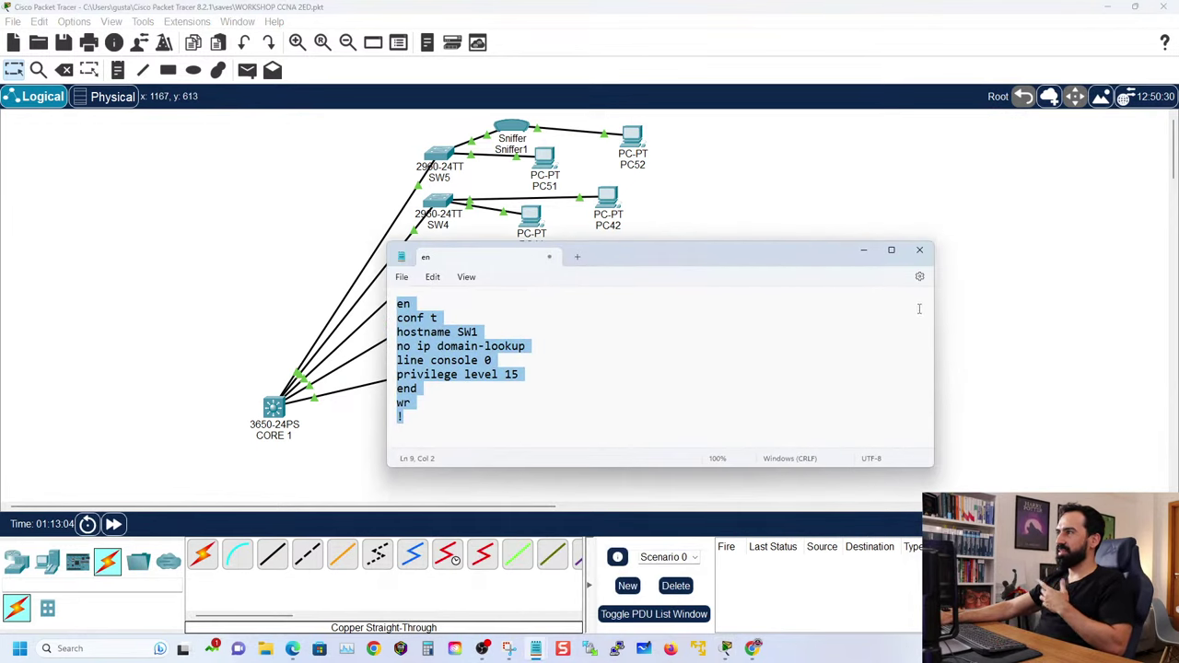
left_click_drag(936, 319, 756, 299)
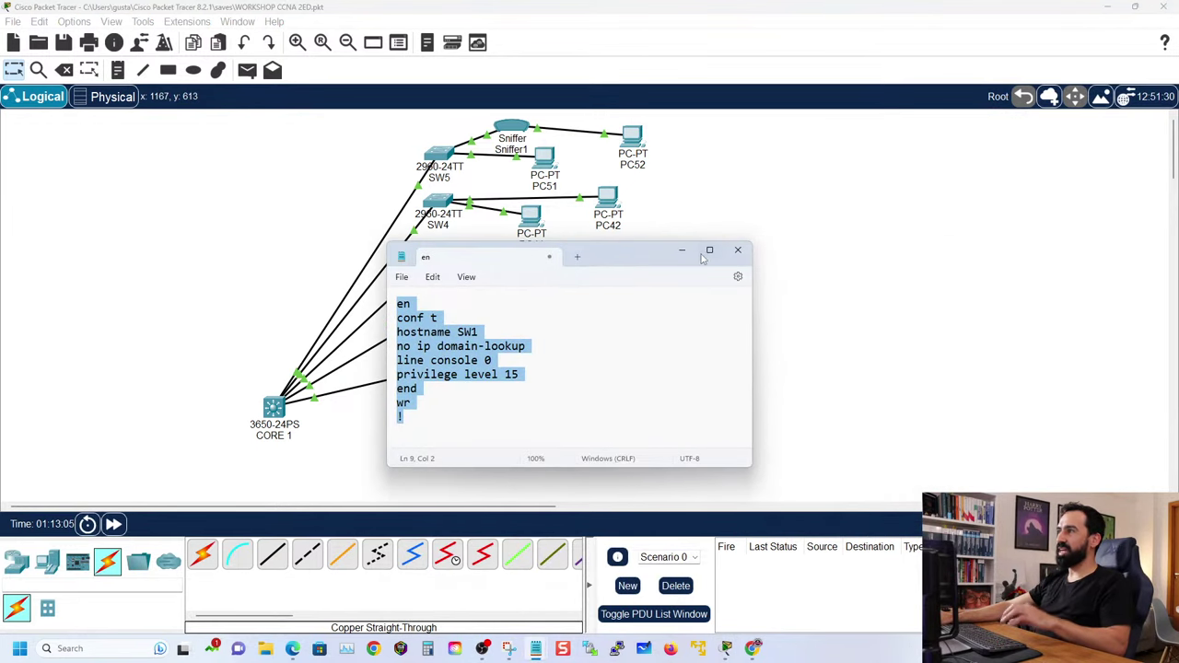
left_click(594, 348)
left_click_drag(480, 332, 463, 332)
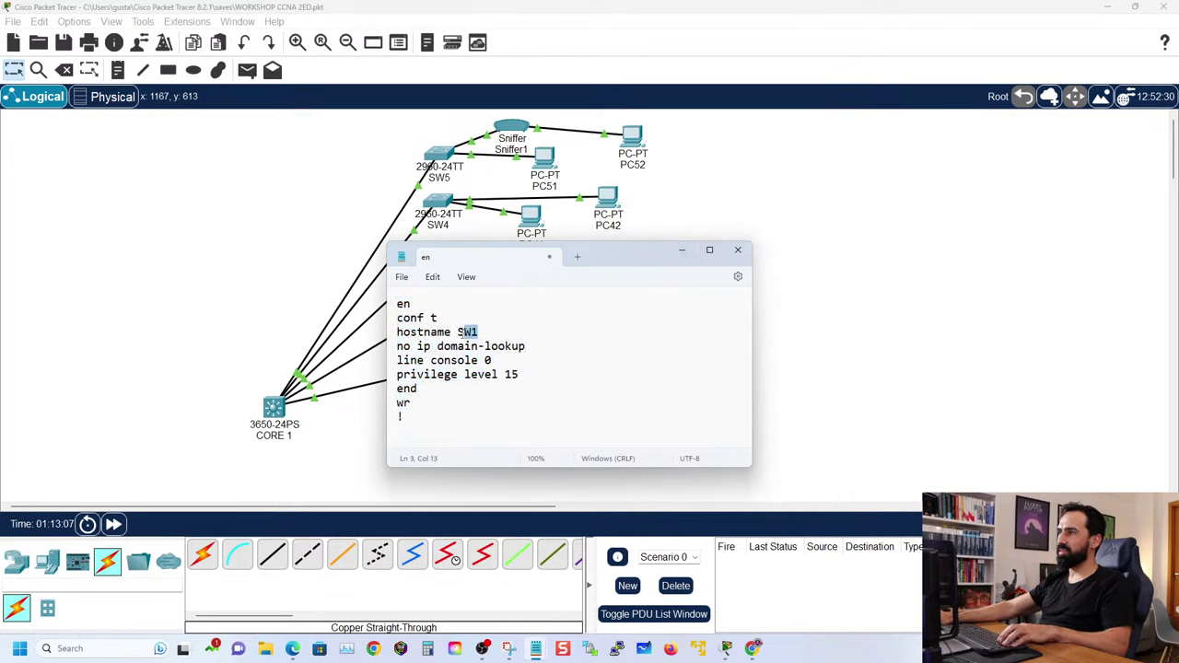
type("CORE1")
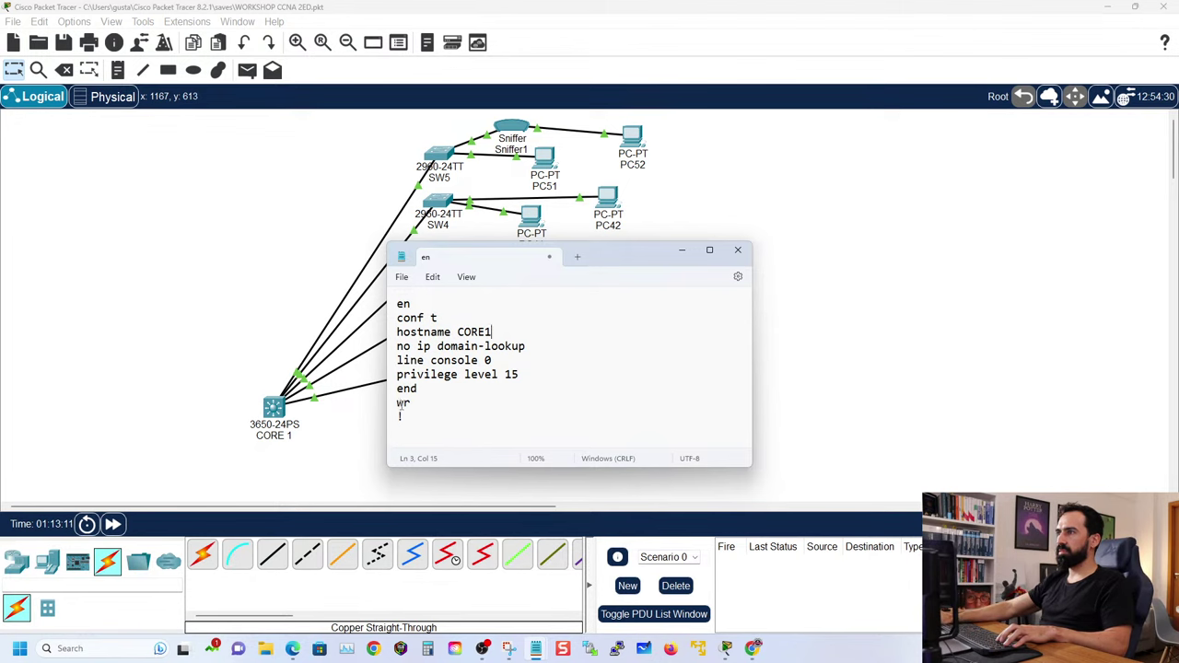
left_click_drag(405, 417, 375, 309)
Open CORE 1's console and decline the initial configuration dialog to reach Switch>.
left_click(318, 323)
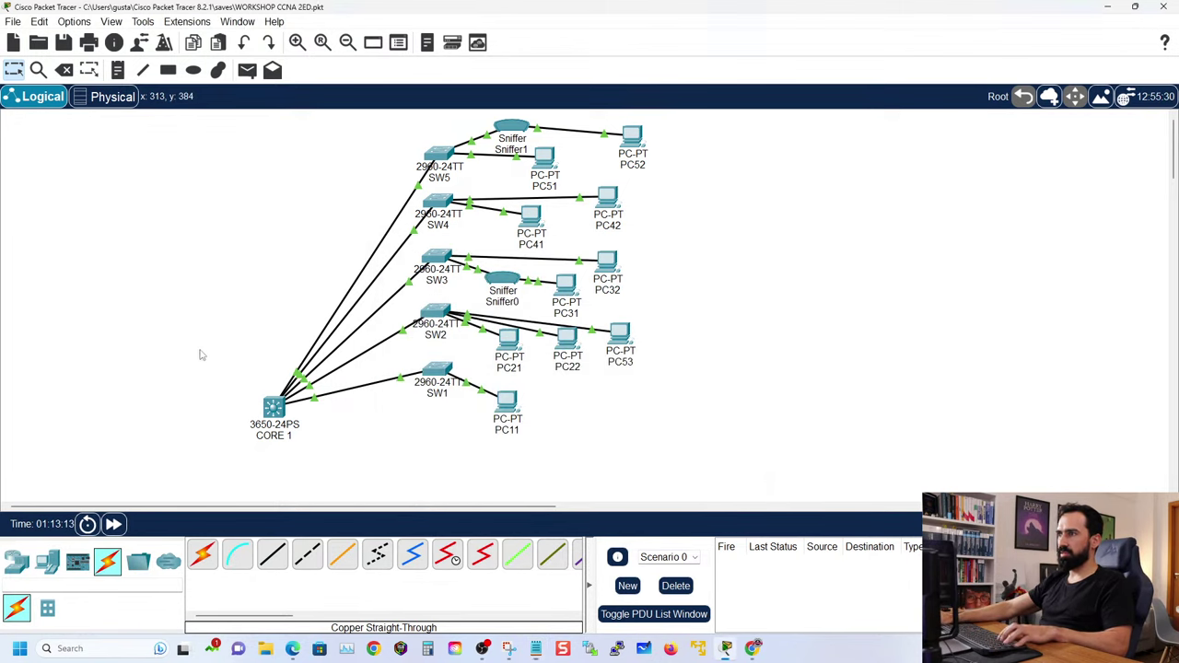
left_click(273, 410)
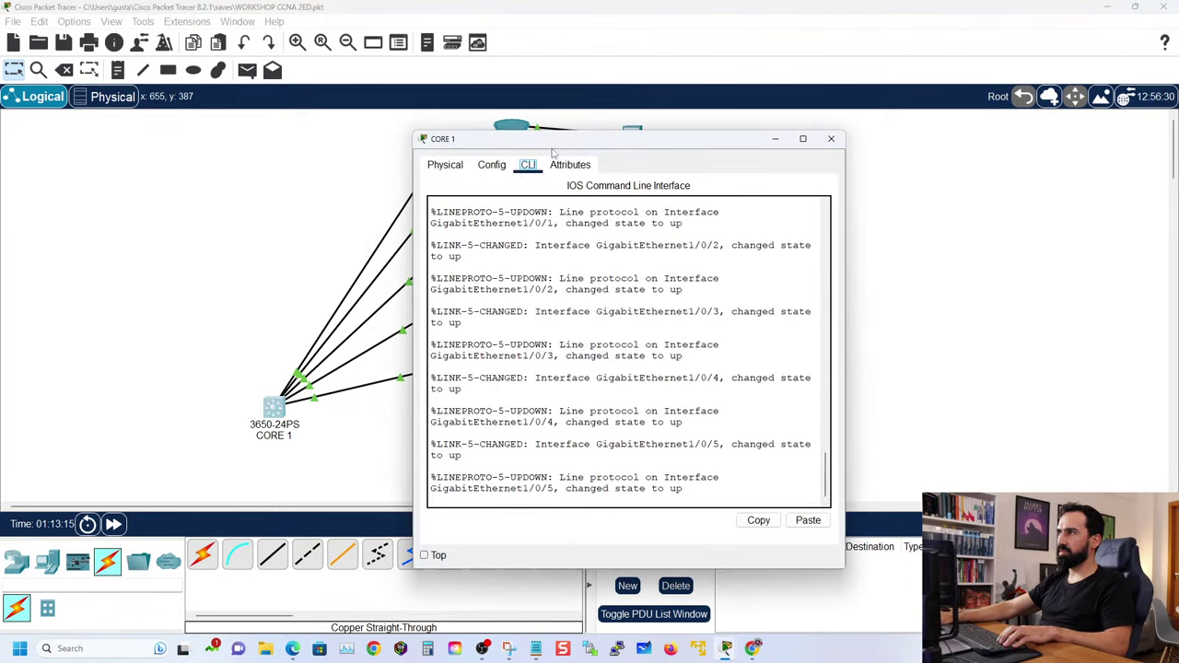
left_click_drag(556, 143, 666, 94)
key("Return")
key("Return")
key("Return")
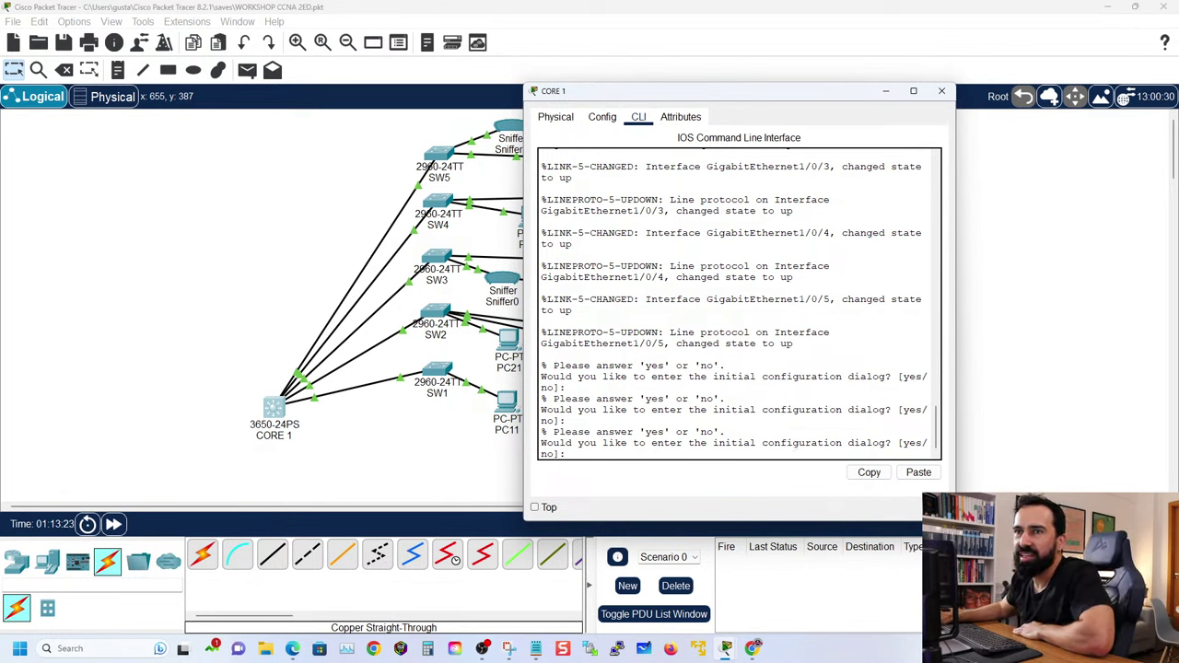
left_click_drag(640, 366, 673, 366)
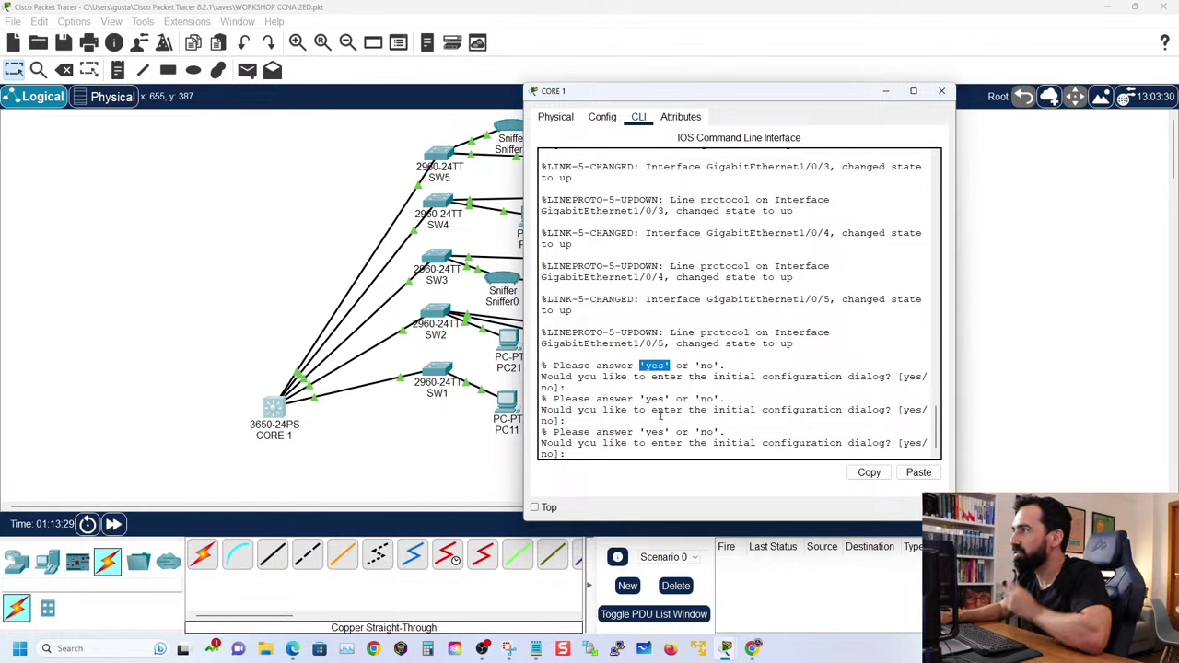
left_click(661, 425)
key("Return")
key("Return")
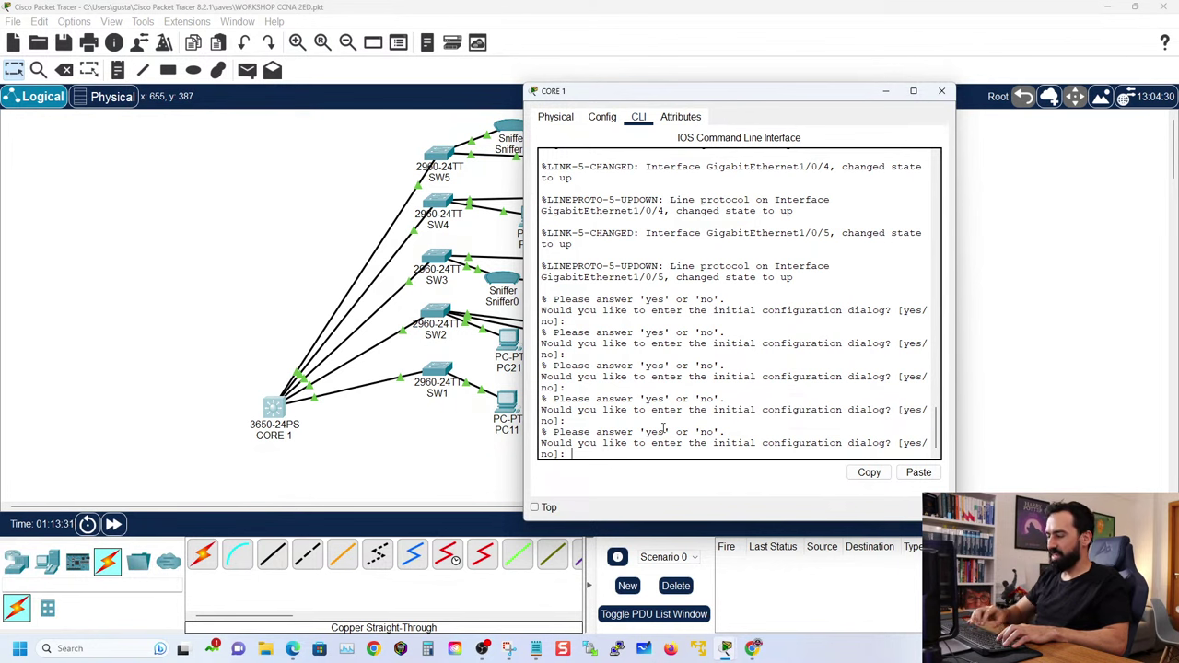
key("Return")
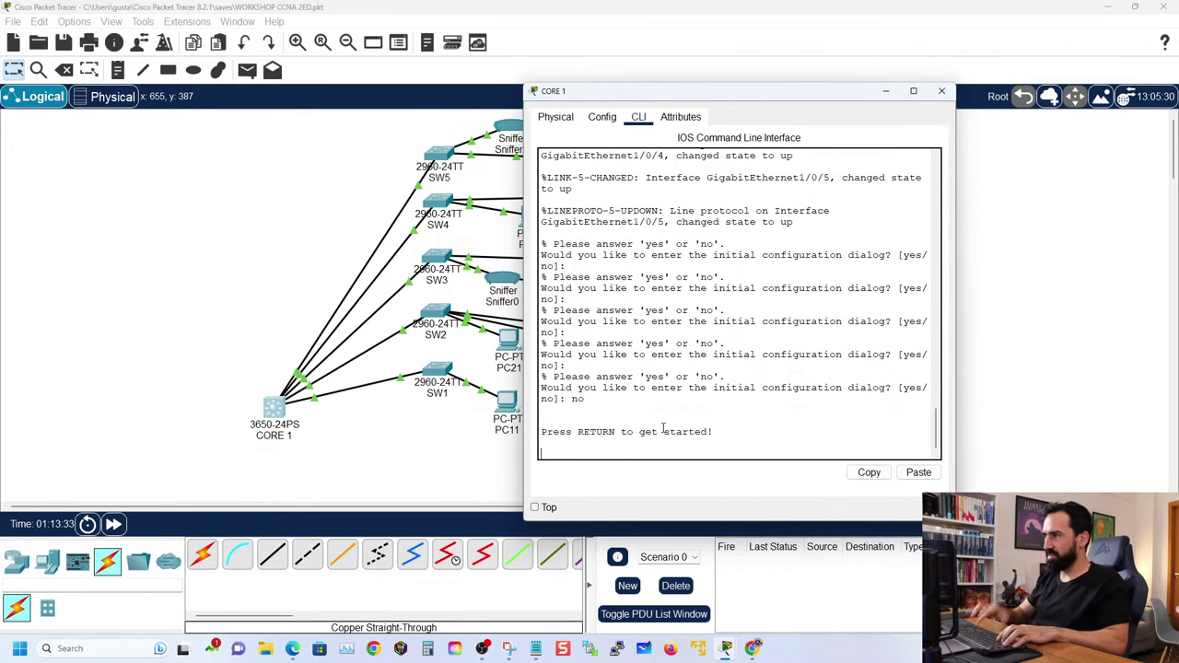
key("Return")
key("Return")
key("Return")
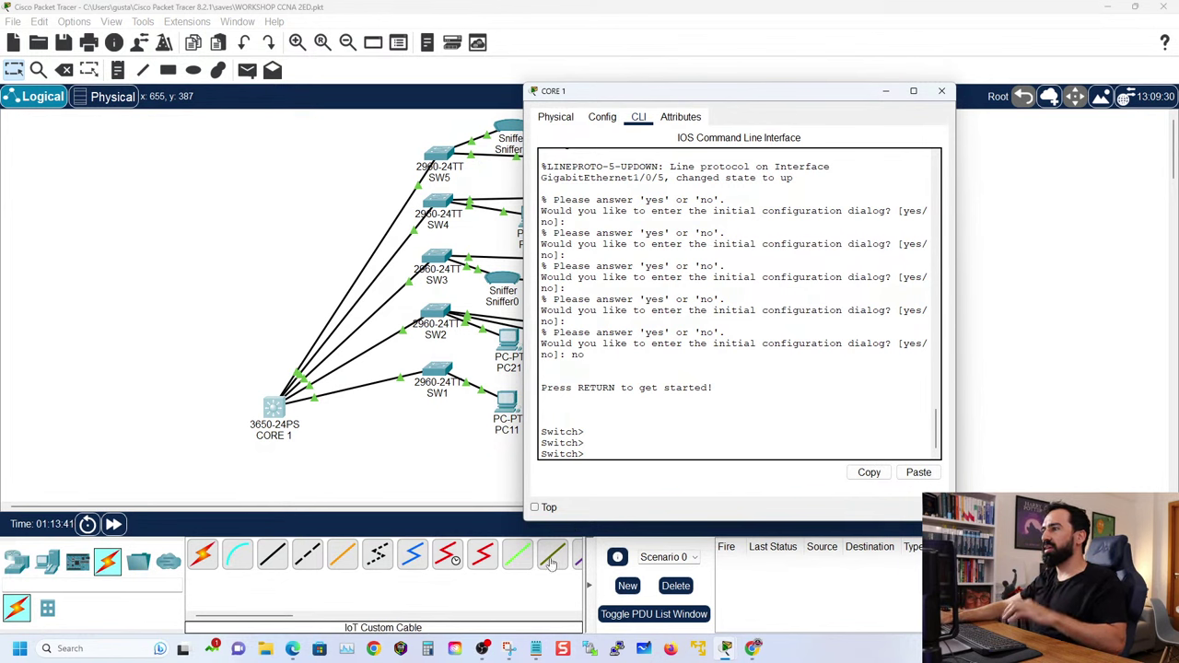
Reselect all the CORE1 command lines in Notepad.
mouse_move(543, 644)
left_click(594, 606)
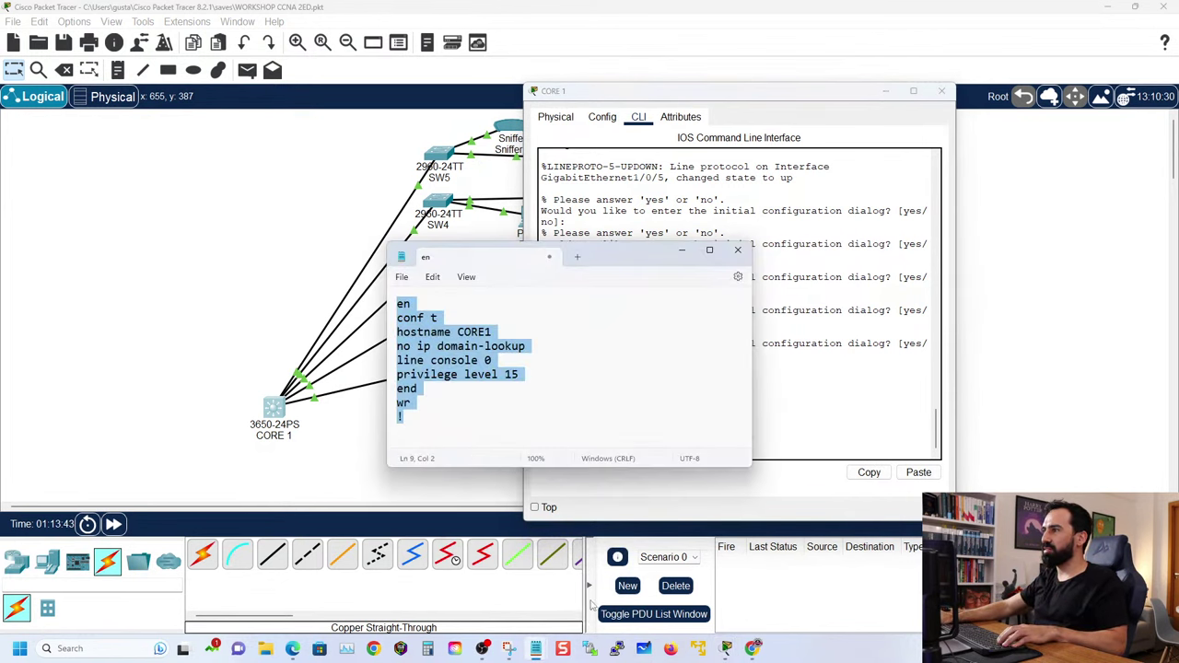
left_click(432, 428)
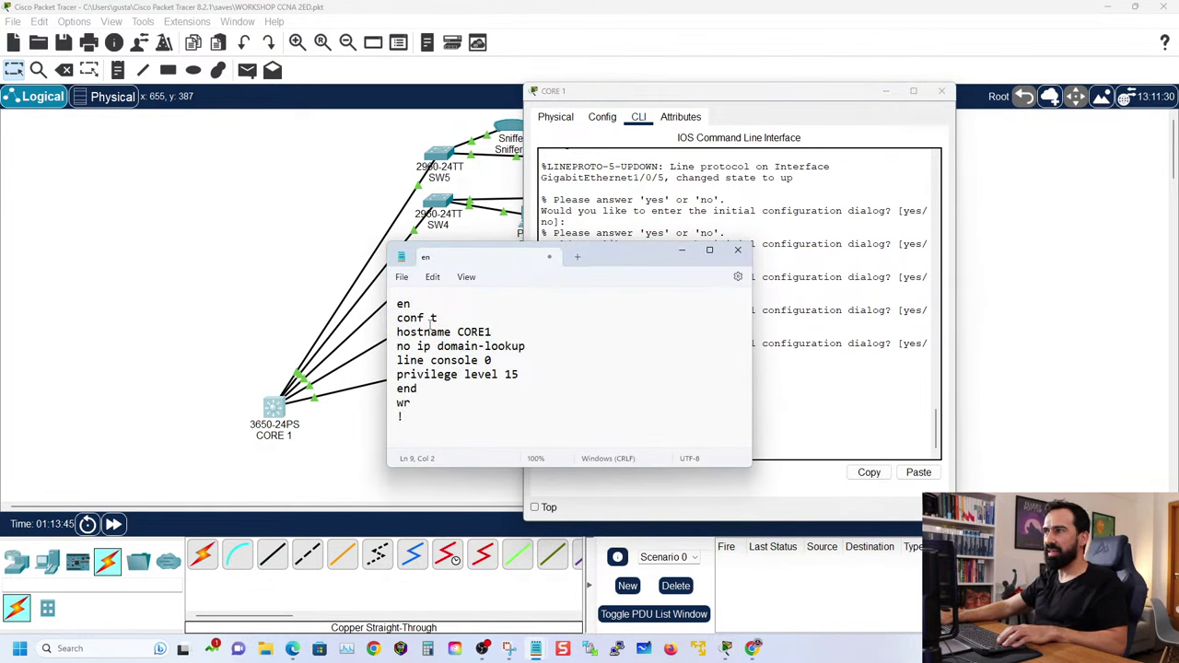
left_click_drag(395, 304, 425, 414)
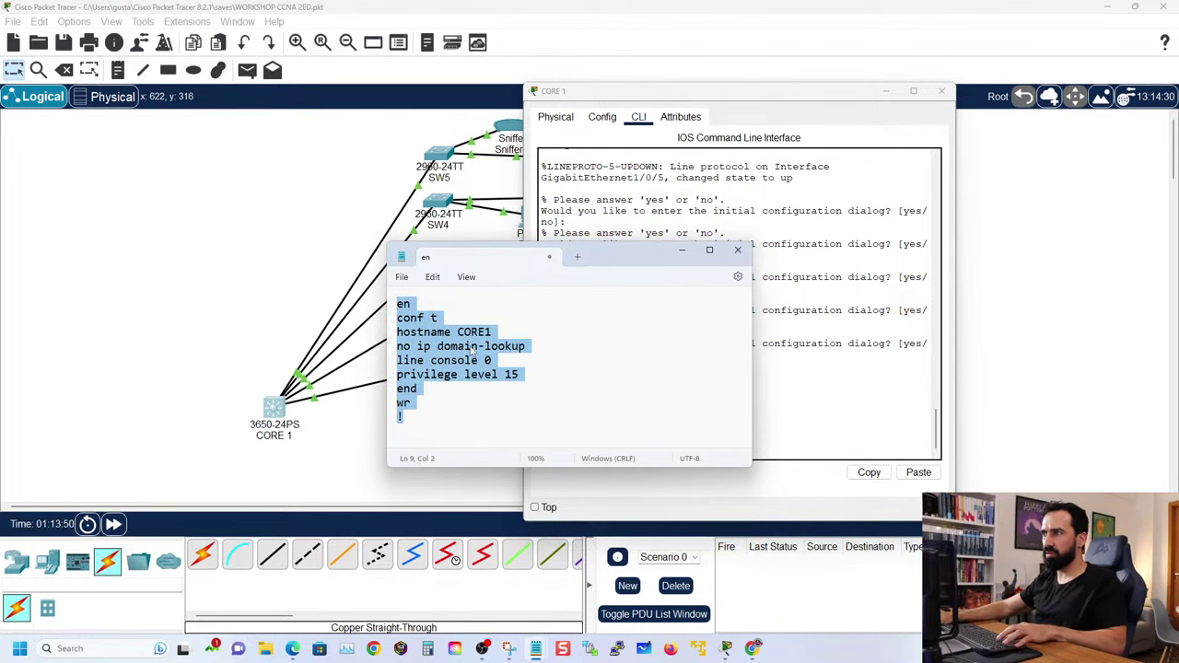
left_click(441, 442)
left_click_drag(413, 417, 387, 306)
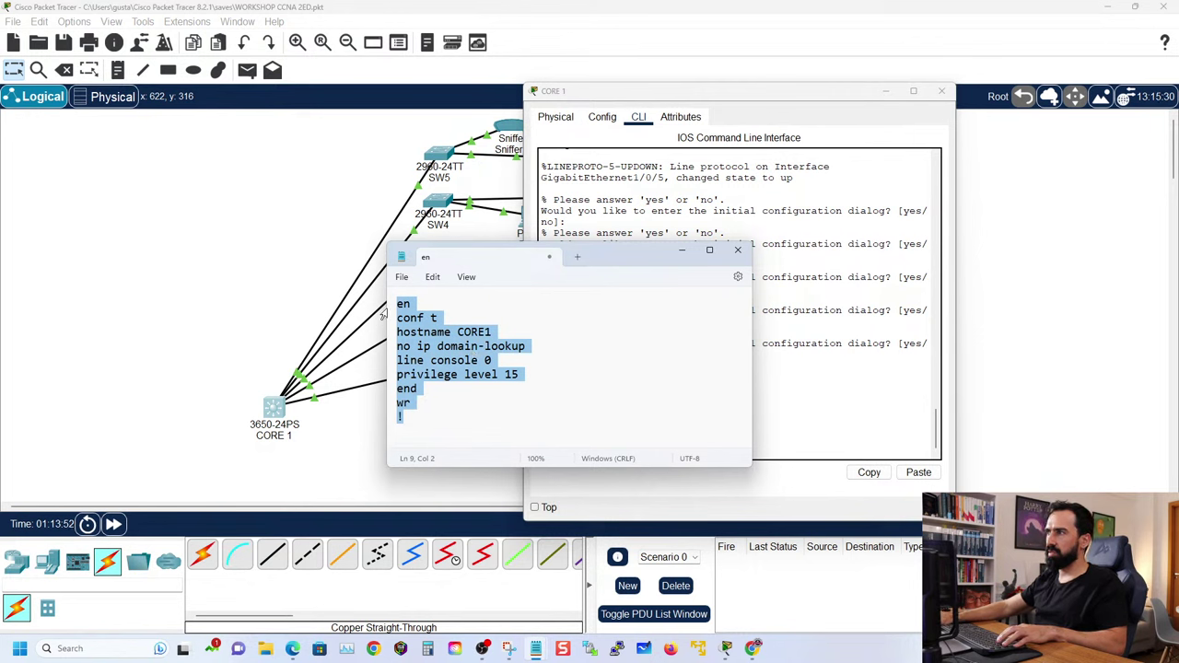
Paste the commands into CORE 1's console, close its window and save the topology file.
left_click(811, 392)
right_click(748, 407)
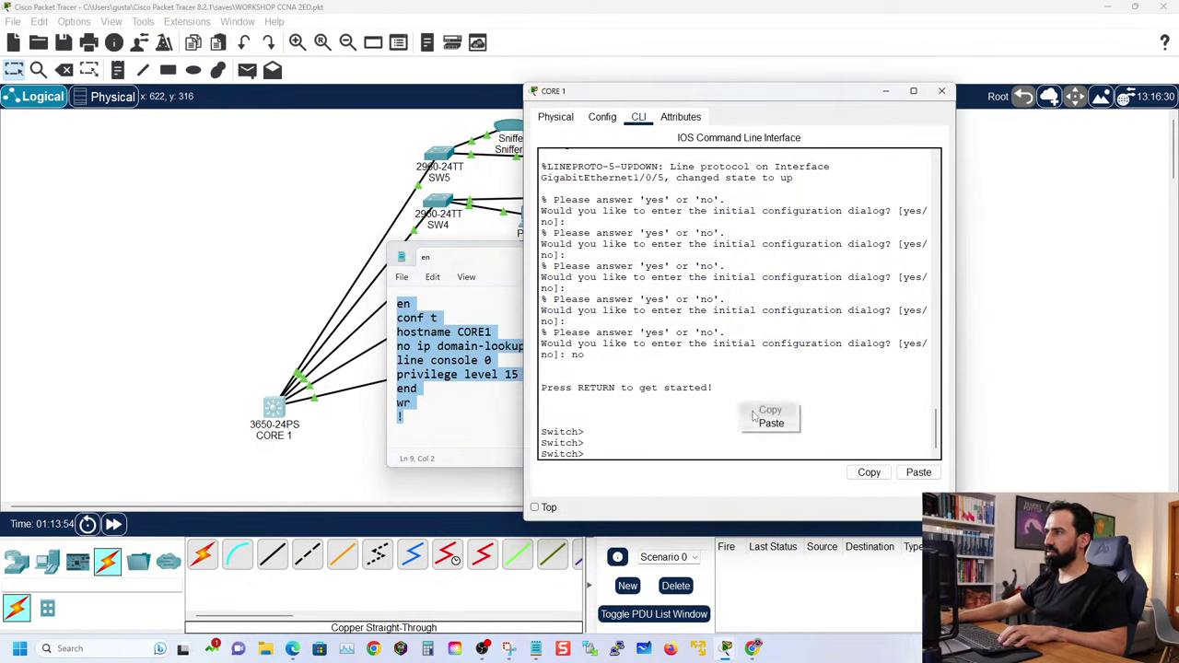
left_click(772, 421)
key("Return")
key("Return")
key("Return")
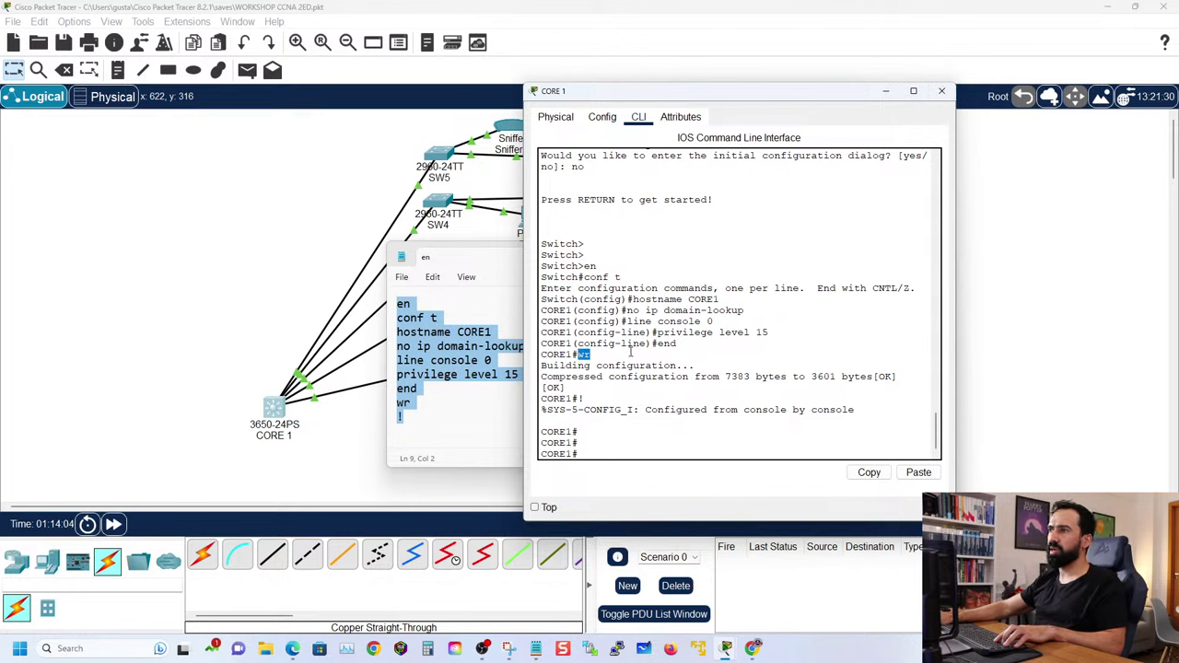
left_click(457, 254)
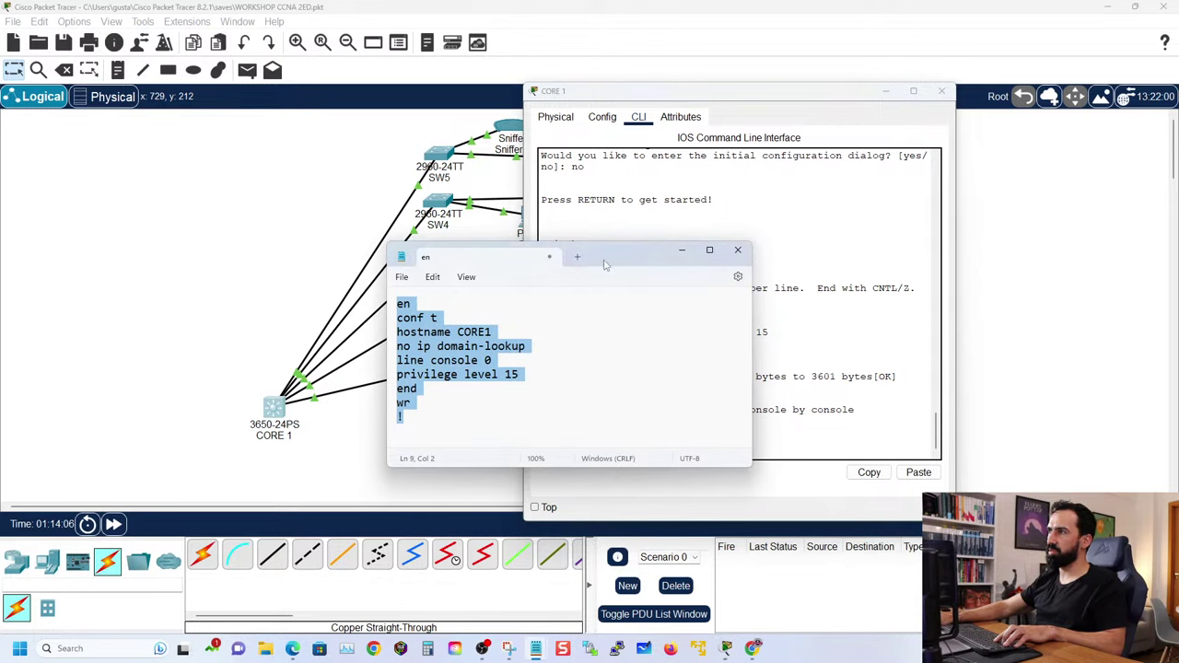
left_click(680, 250)
left_click(942, 90)
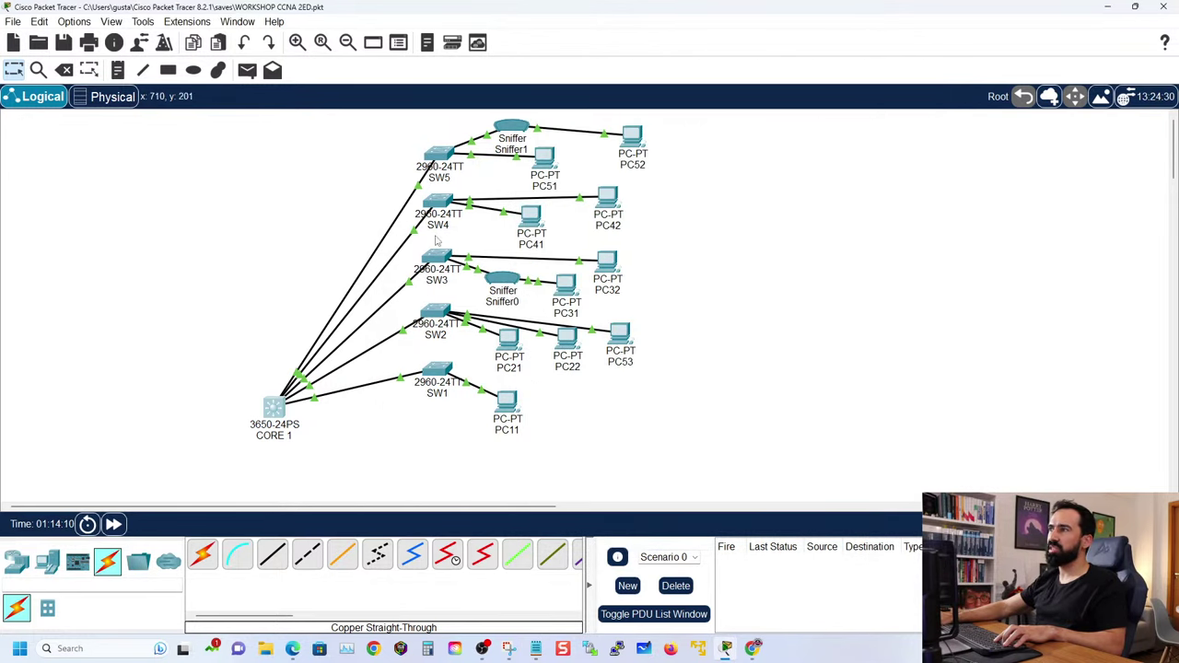
left_click(64, 43)
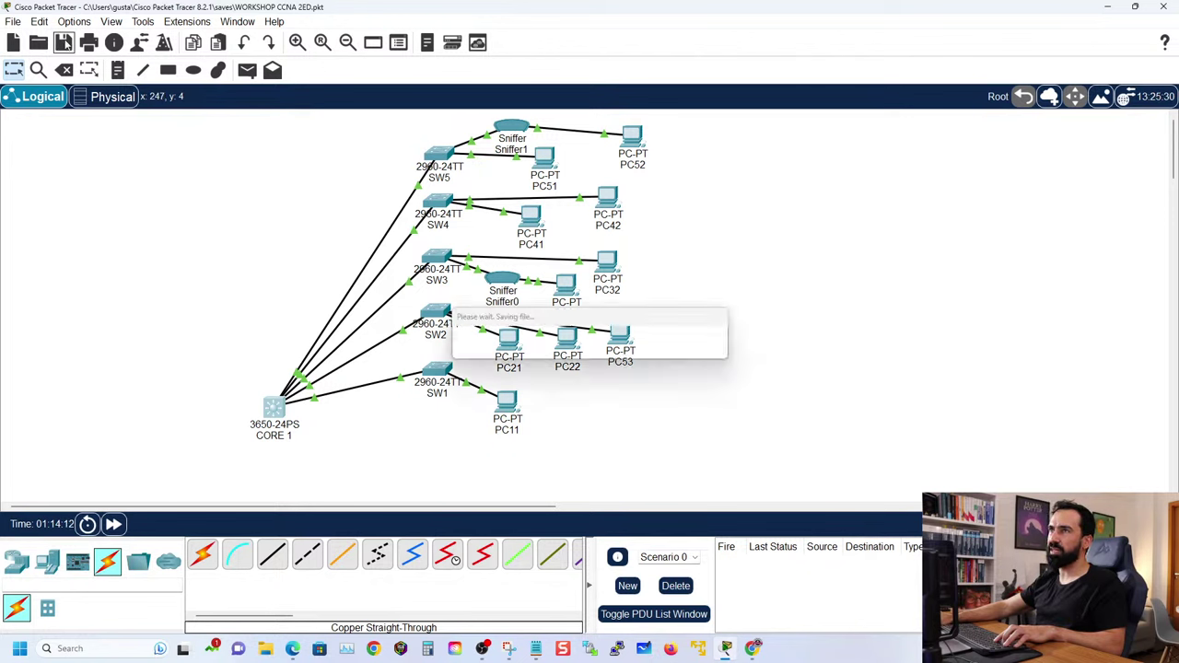
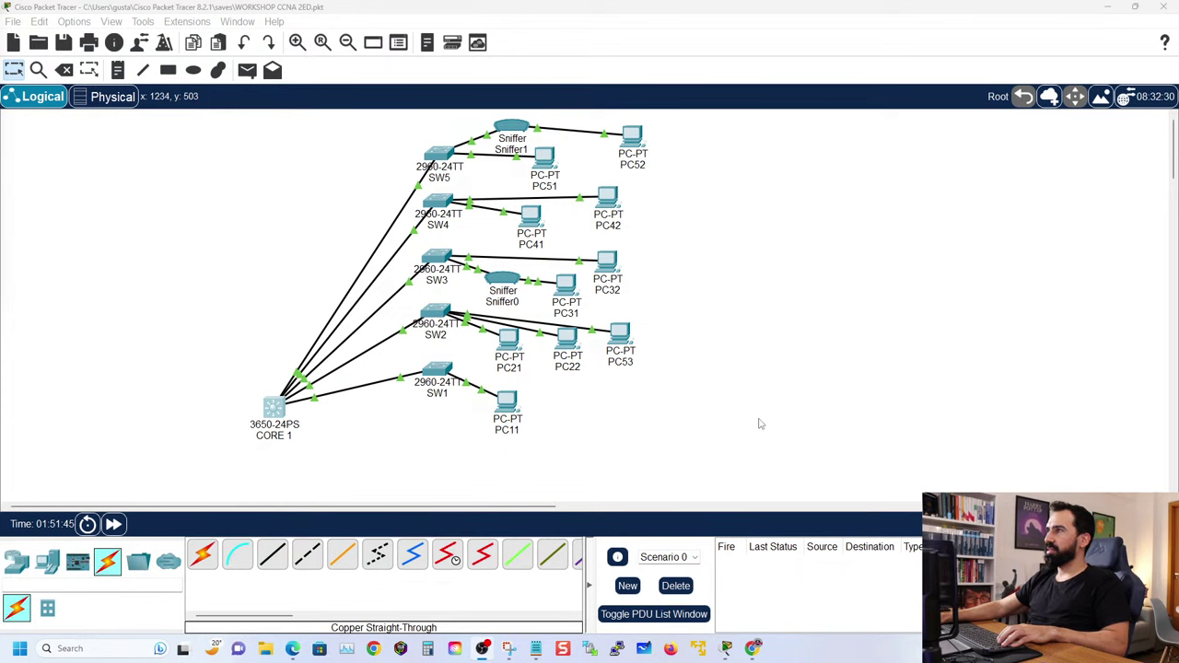
Mark PC51's 192.168.50.51/24 address and the PC52 label in yellow highlighter on the workshop diagram.
left_click(509, 649)
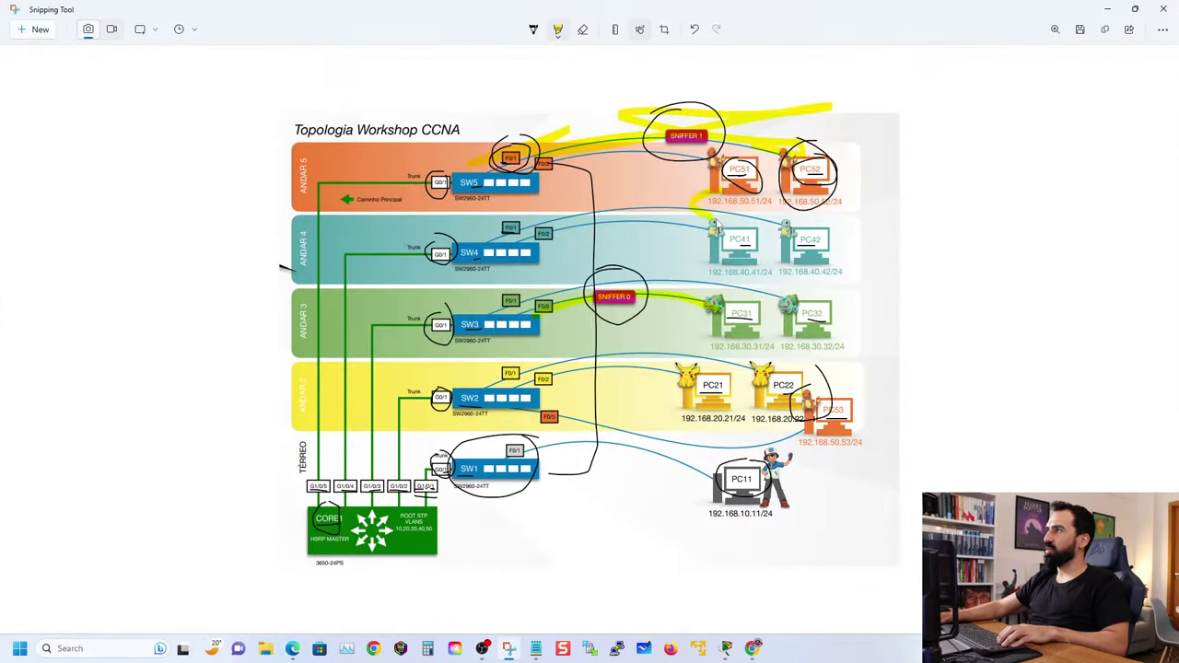
left_click_drag(714, 225, 782, 205)
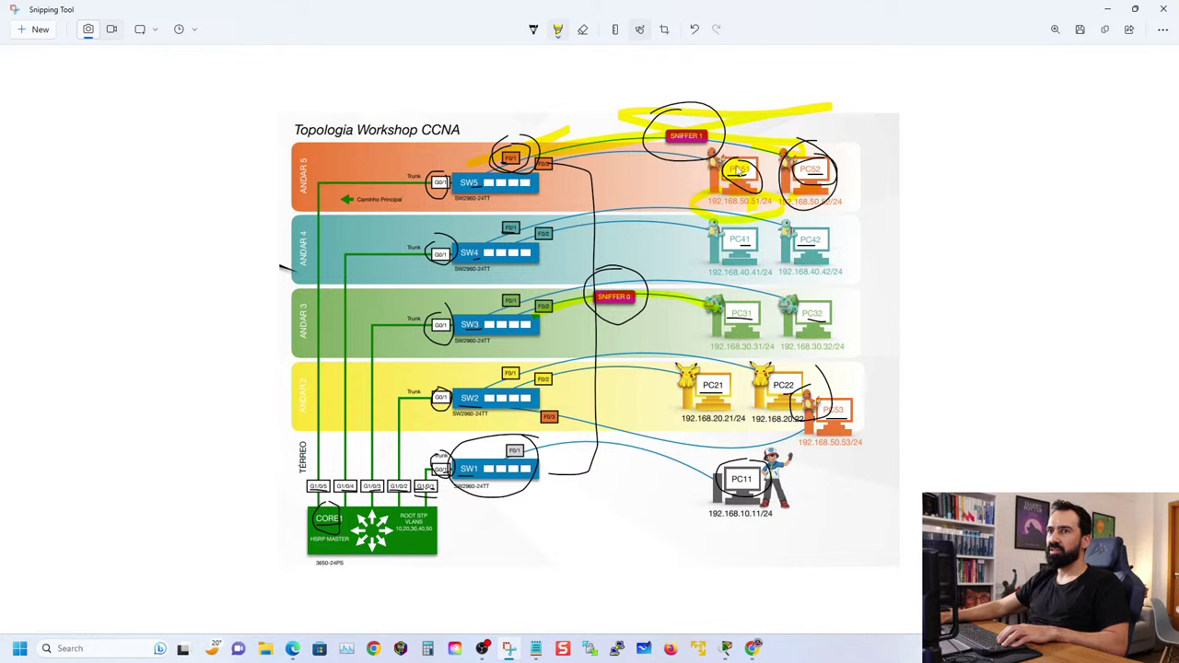
left_click_drag(818, 164, 800, 169)
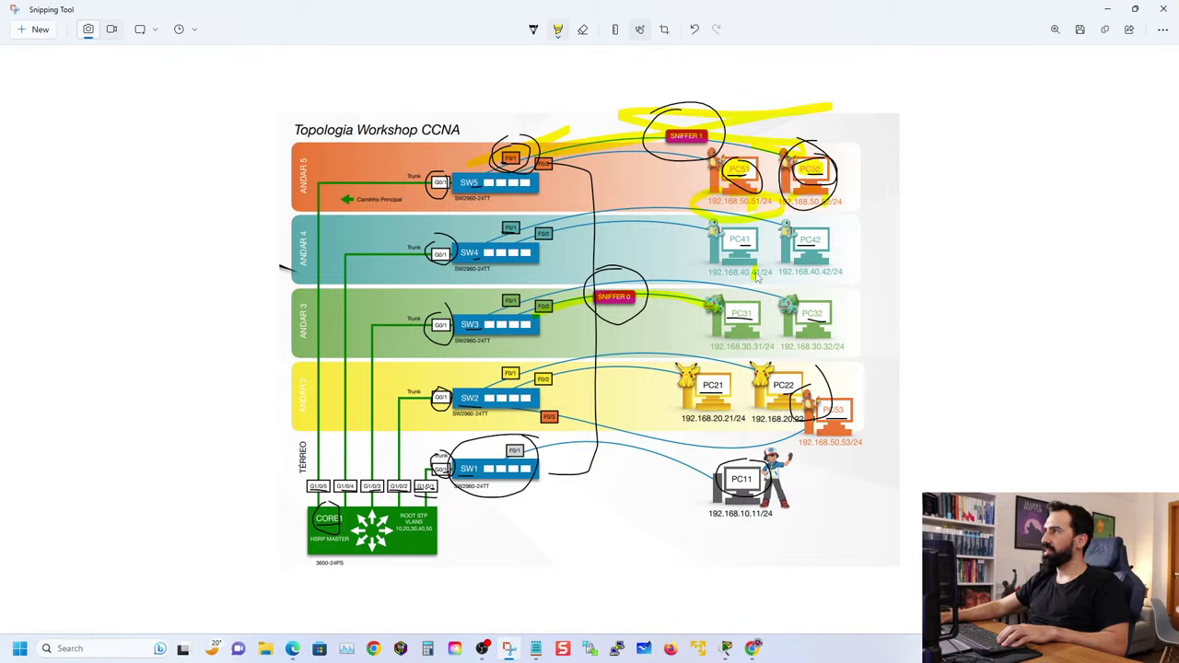
left_click(1110, 9)
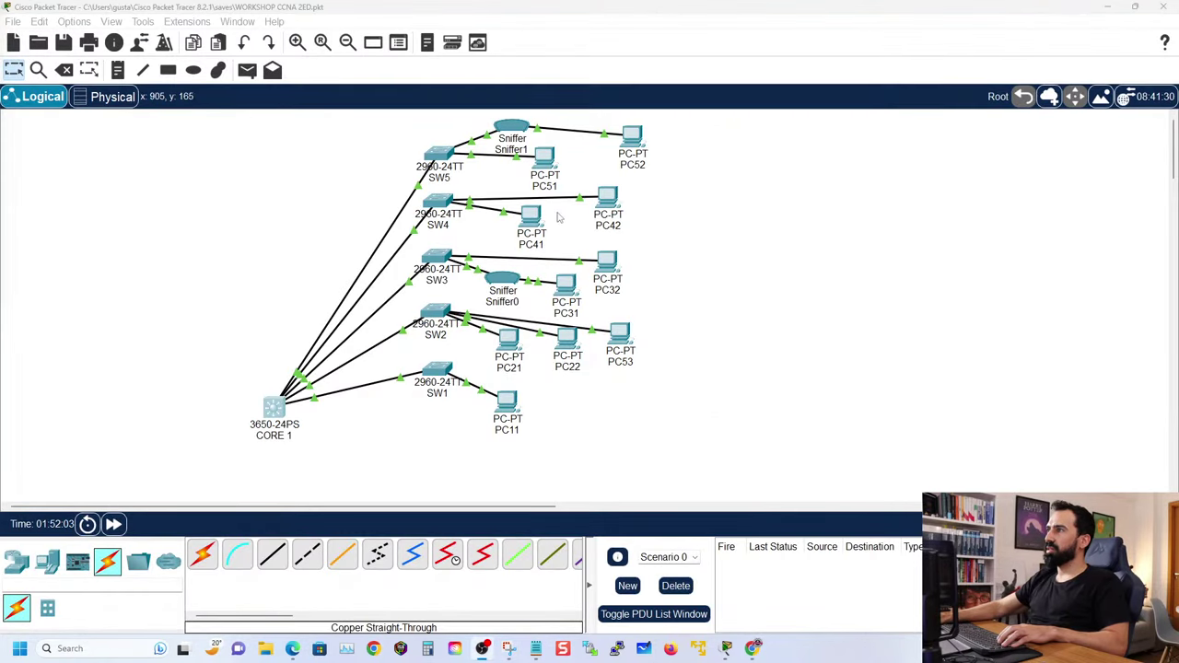
Give PC51 static IPv4 address 192.168.50.51 with mask 255.255.255.0.
left_click(546, 165)
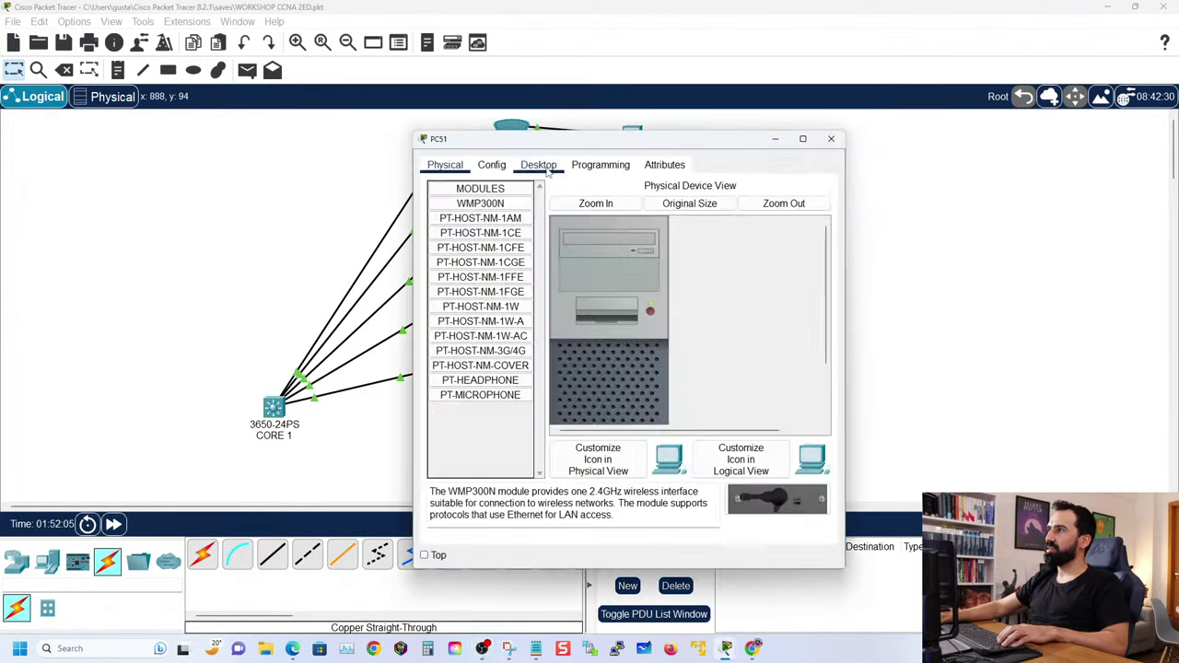
left_click(491, 166)
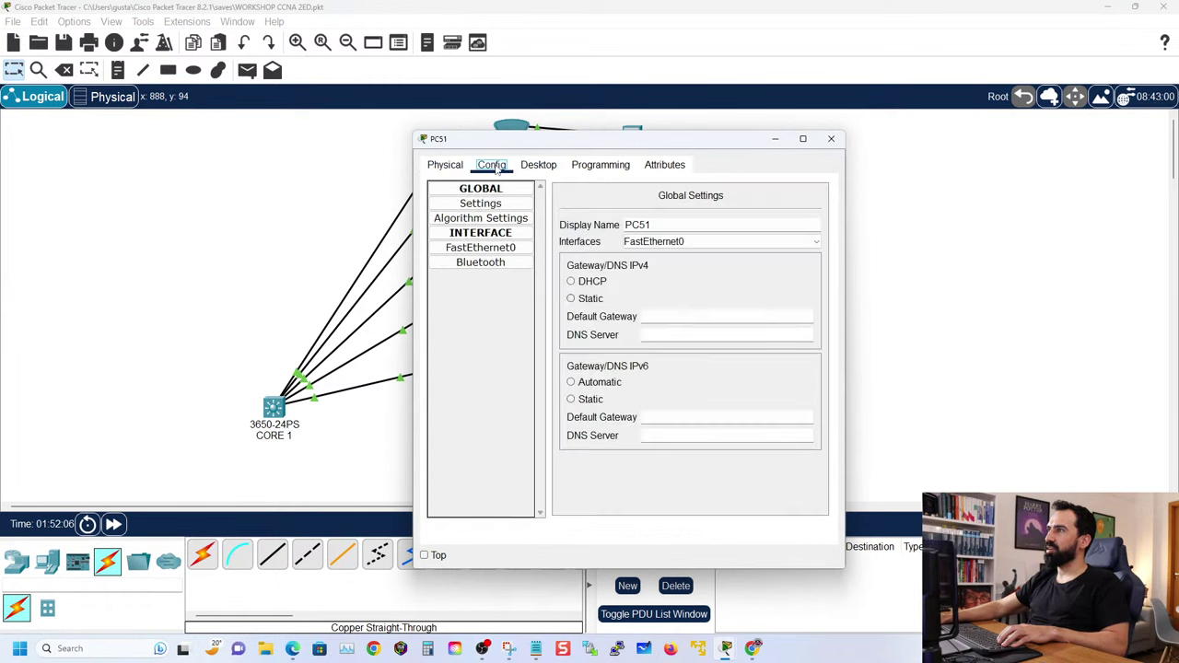
left_click(507, 252)
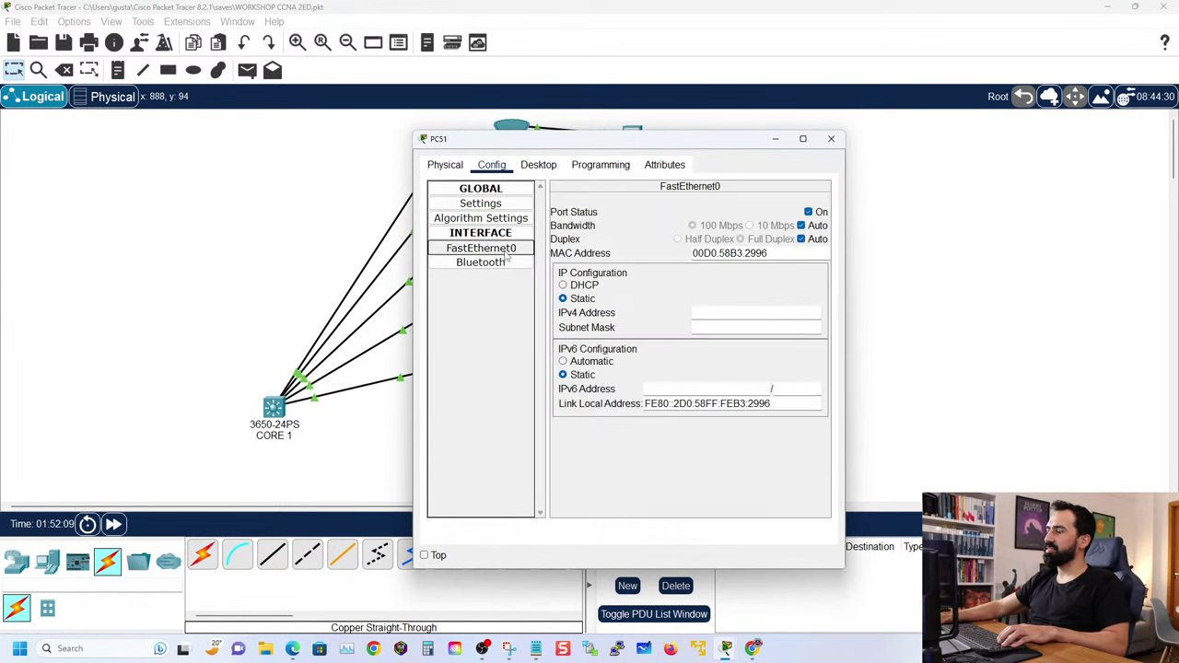
left_click_drag(783, 404, 645, 403)
left_click(672, 408)
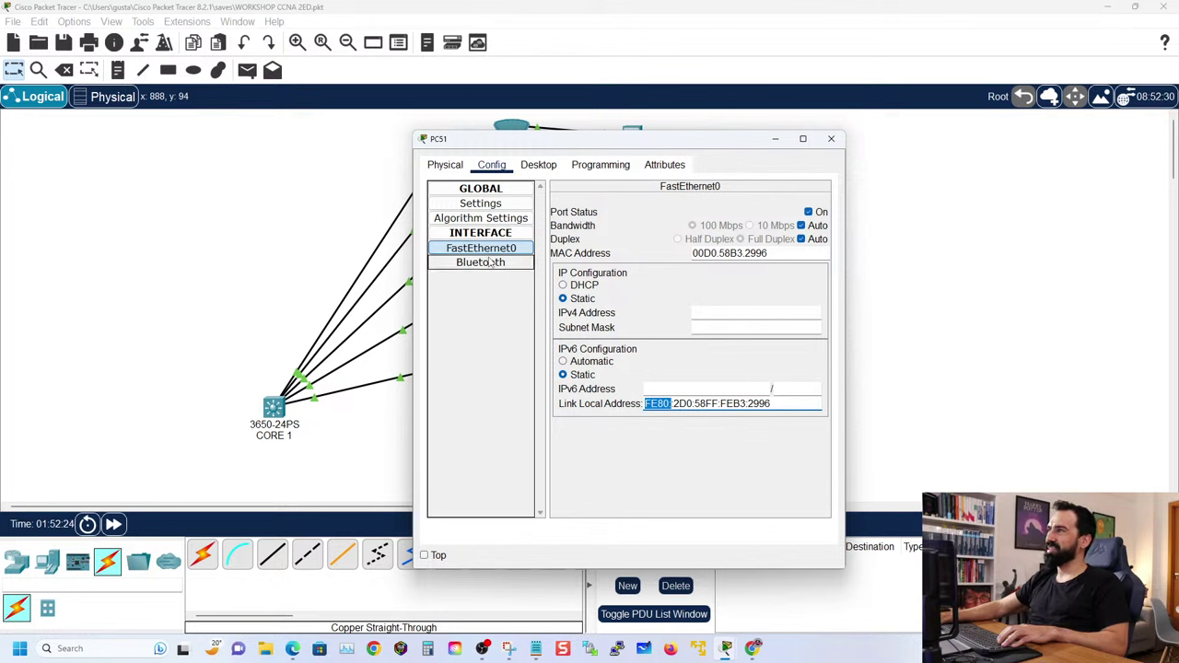
left_click(714, 317)
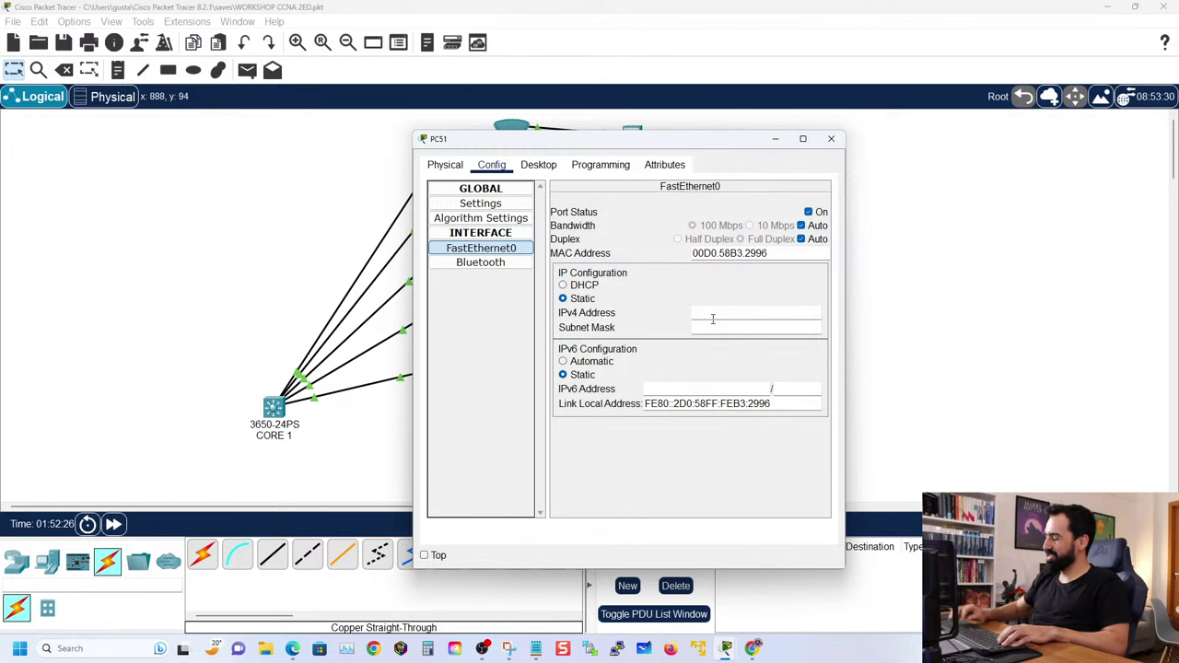
type("192.168.")
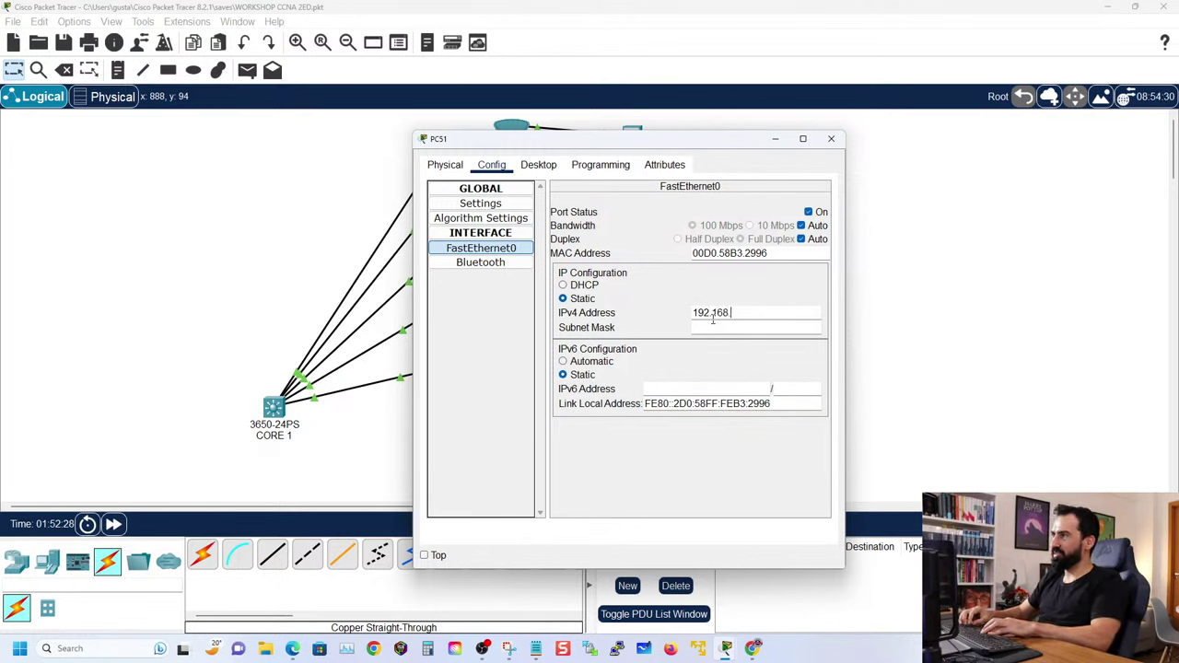
type("50")
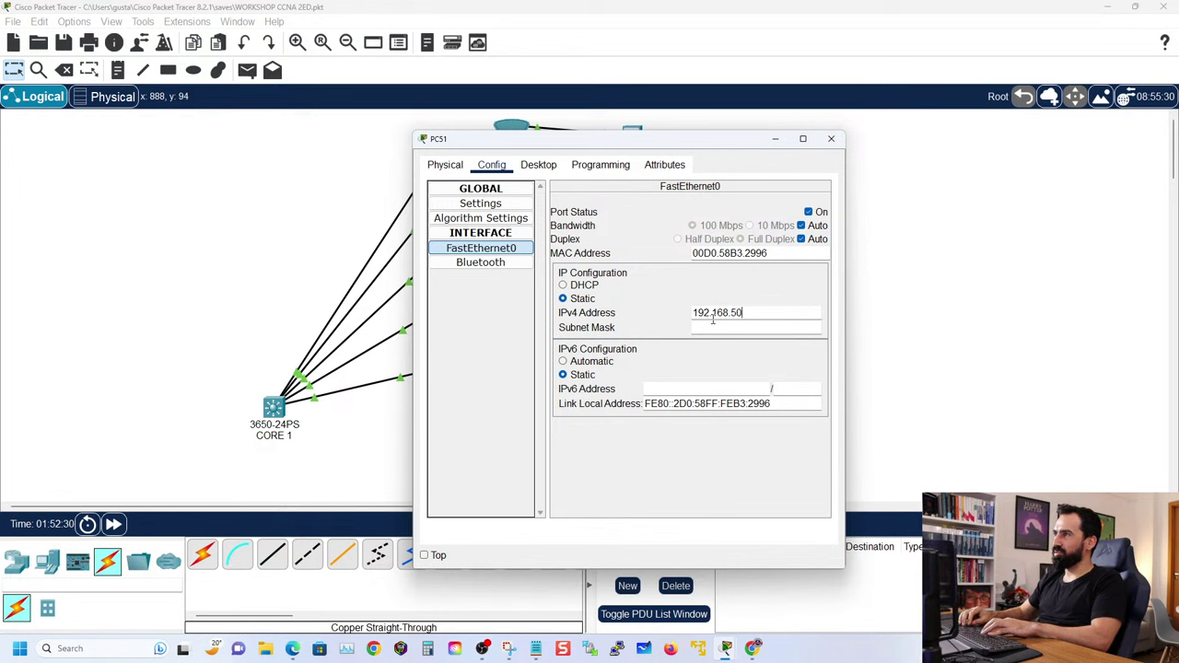
type(".51")
key("Tab")
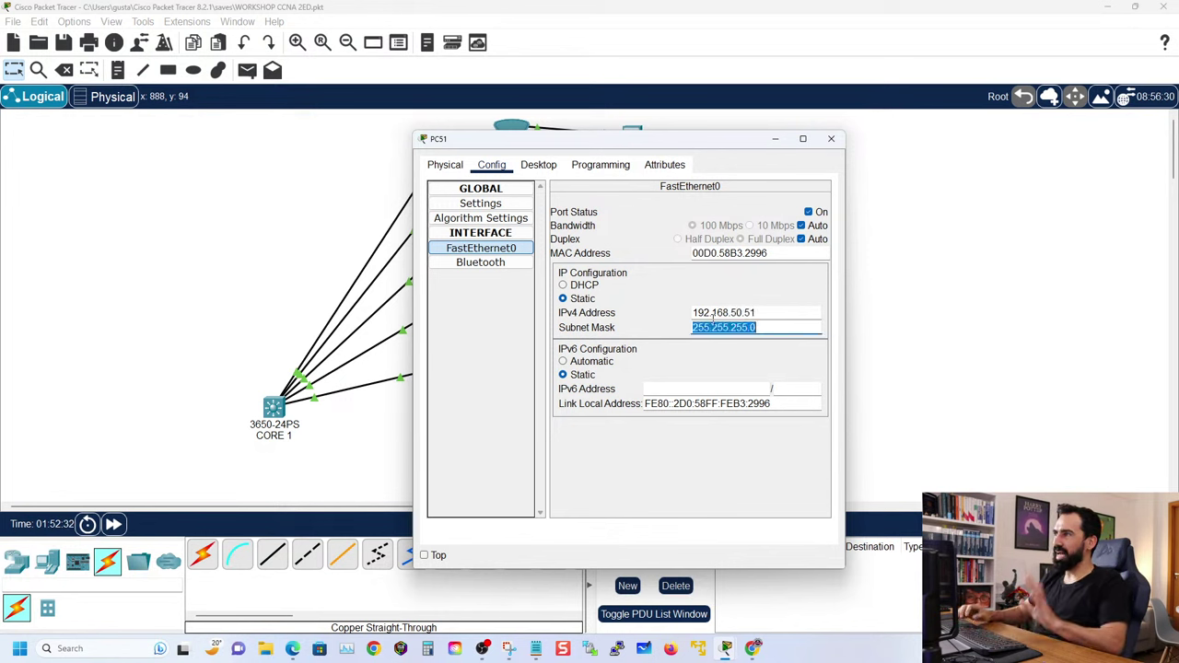
left_click(745, 334)
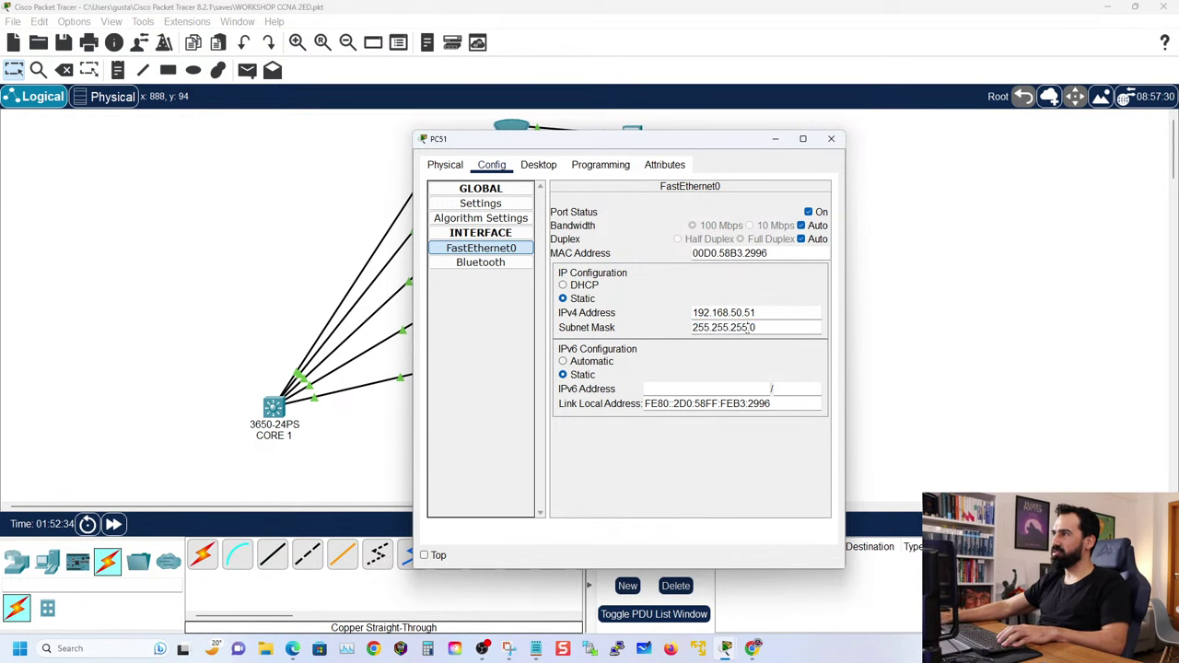
left_click_drag(747, 330, 697, 327)
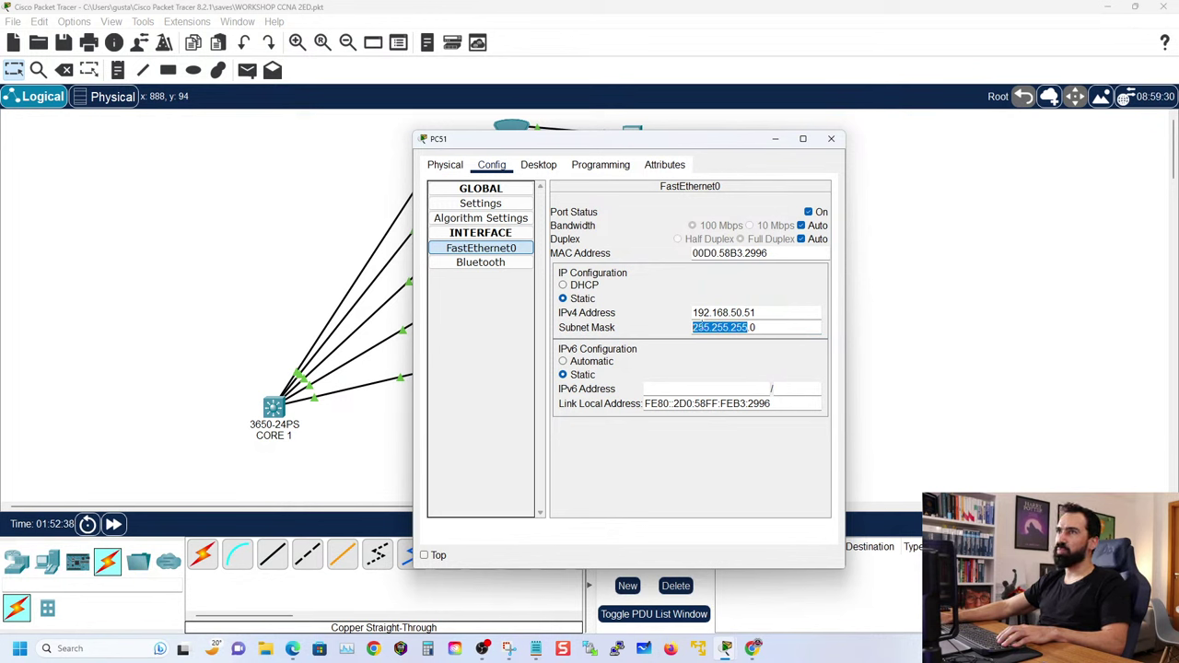
left_click(752, 327)
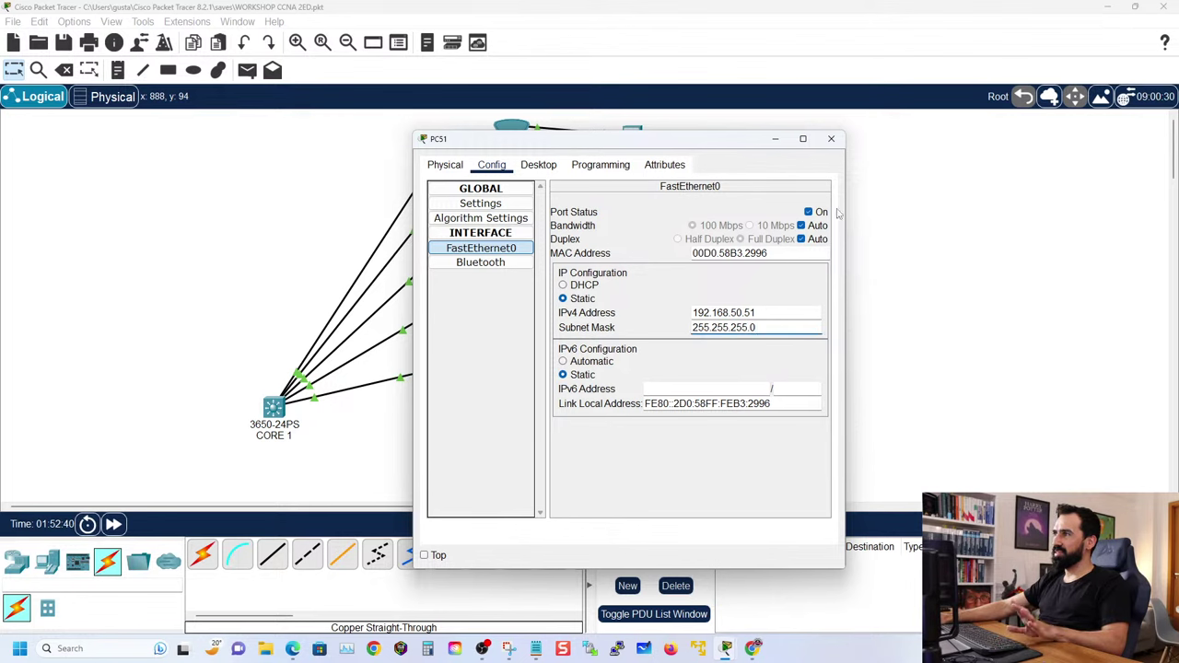
left_click(831, 138)
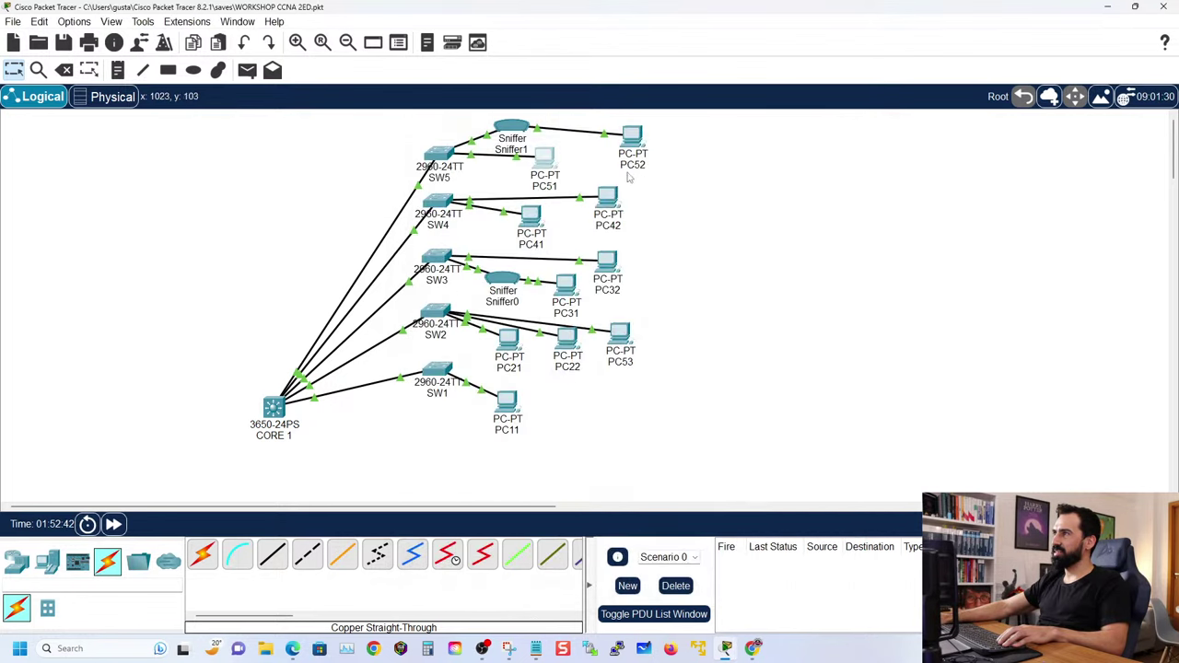
Give PC52 static IPv4 address 192.168.50.52 with mask 255.255.255.0.
left_click(634, 136)
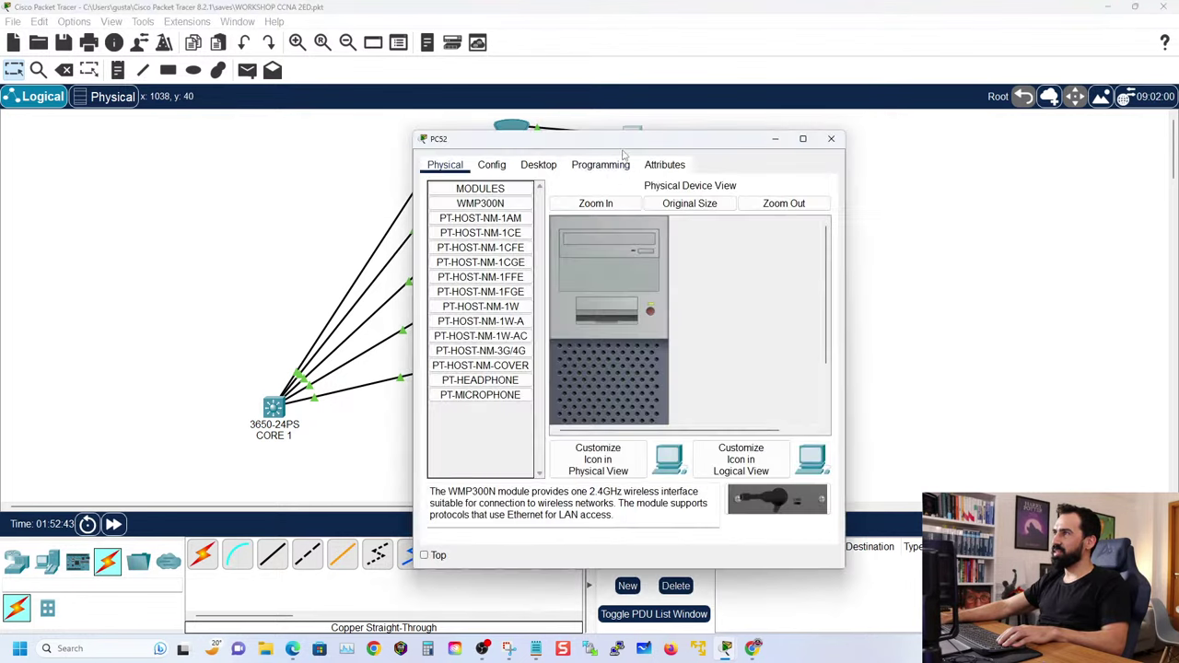
left_click(491, 164)
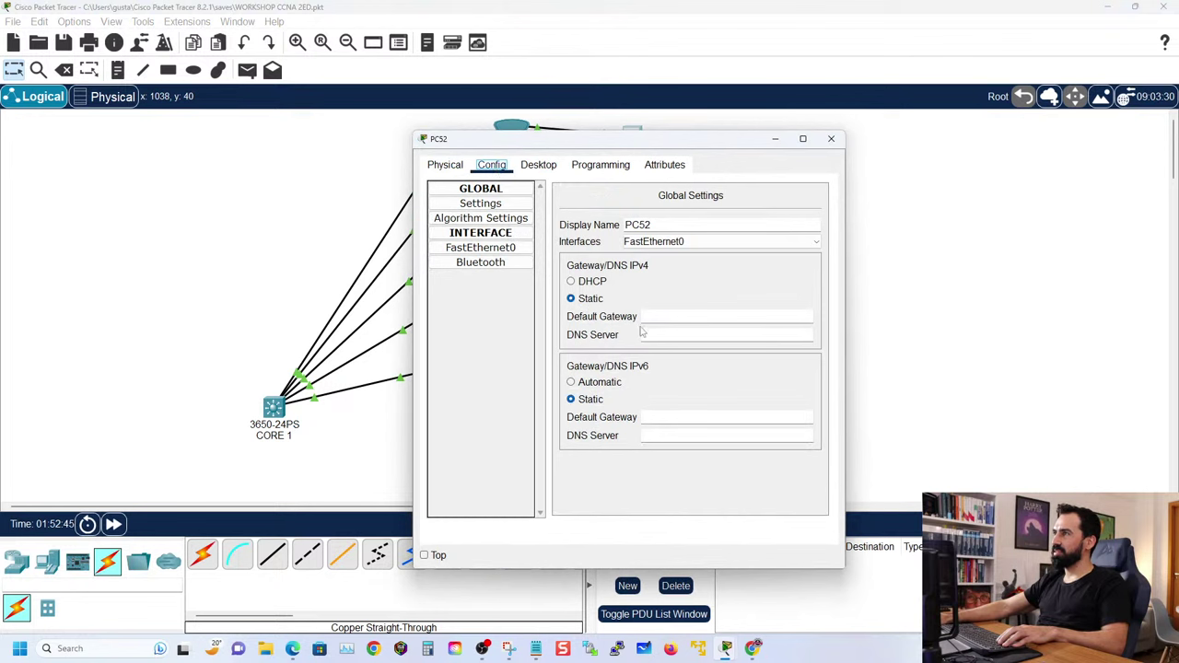
left_click(480, 246)
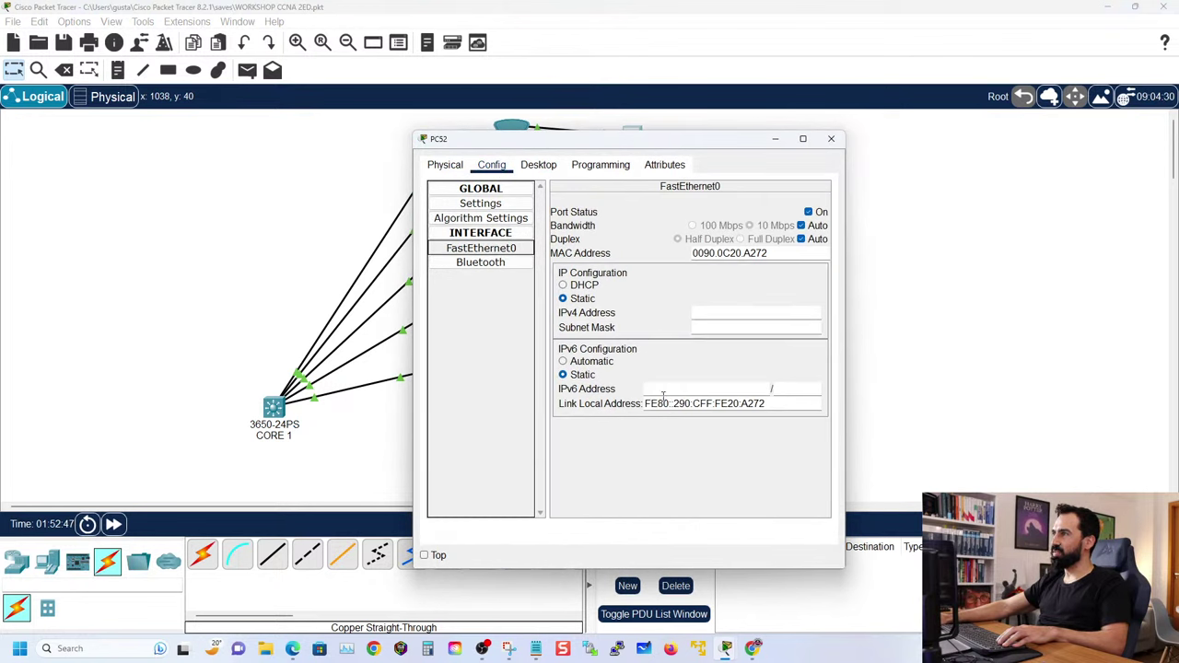
left_click(707, 310)
type("192")
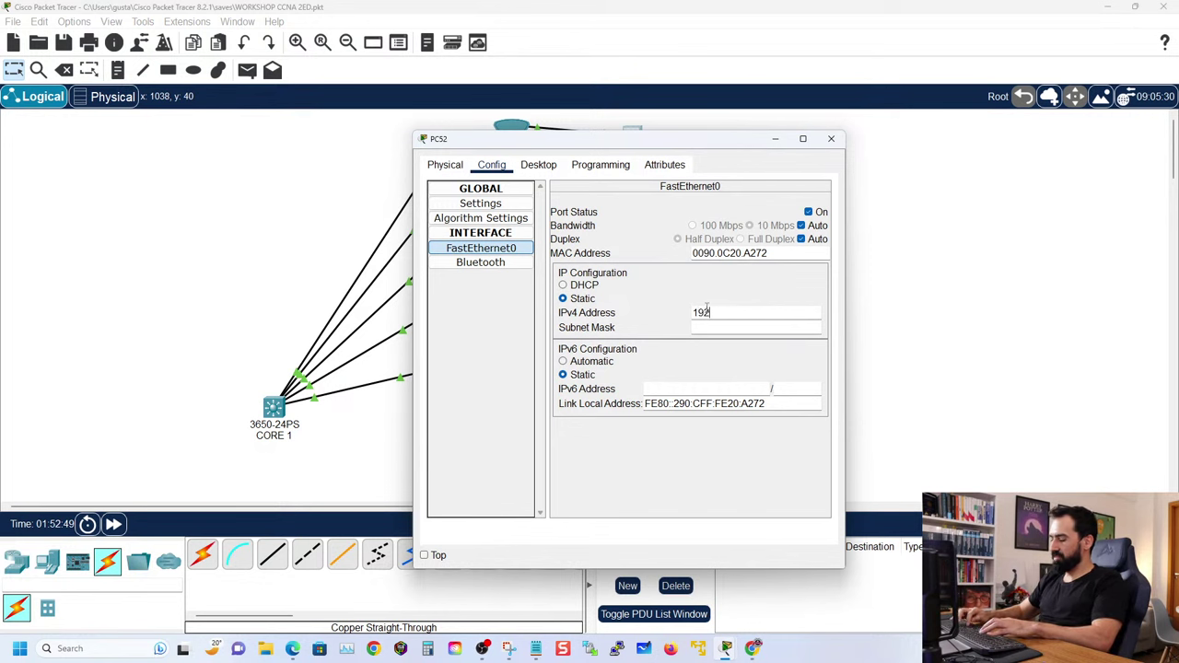
type(".168.")
type("50.52")
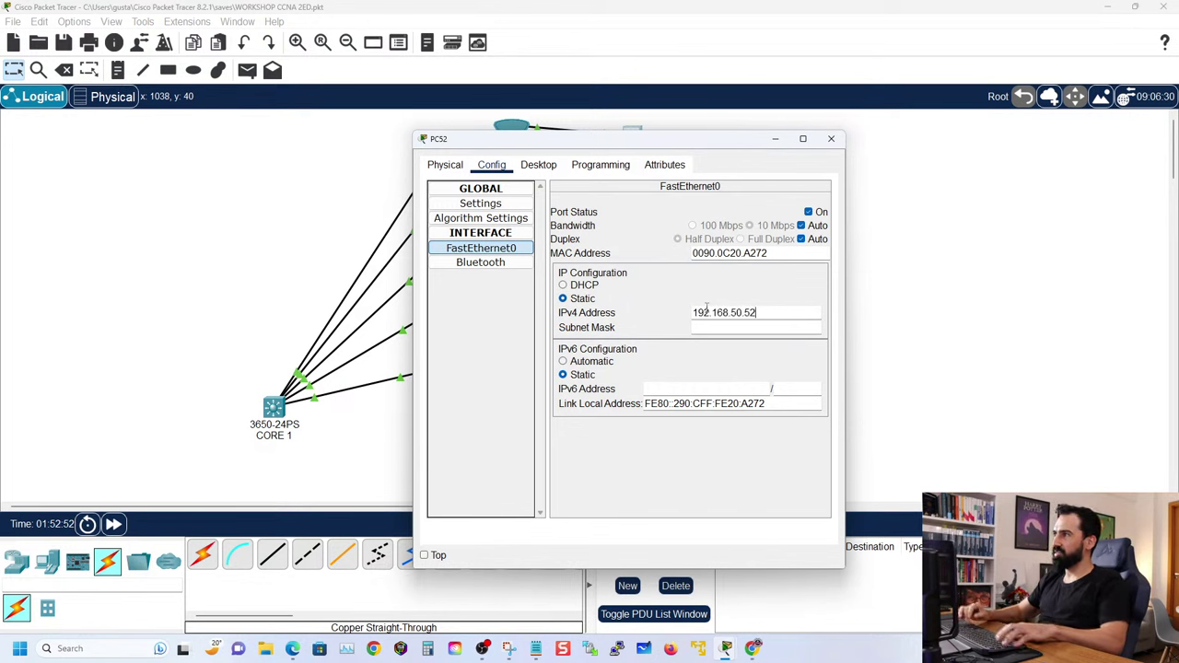
key("Tab")
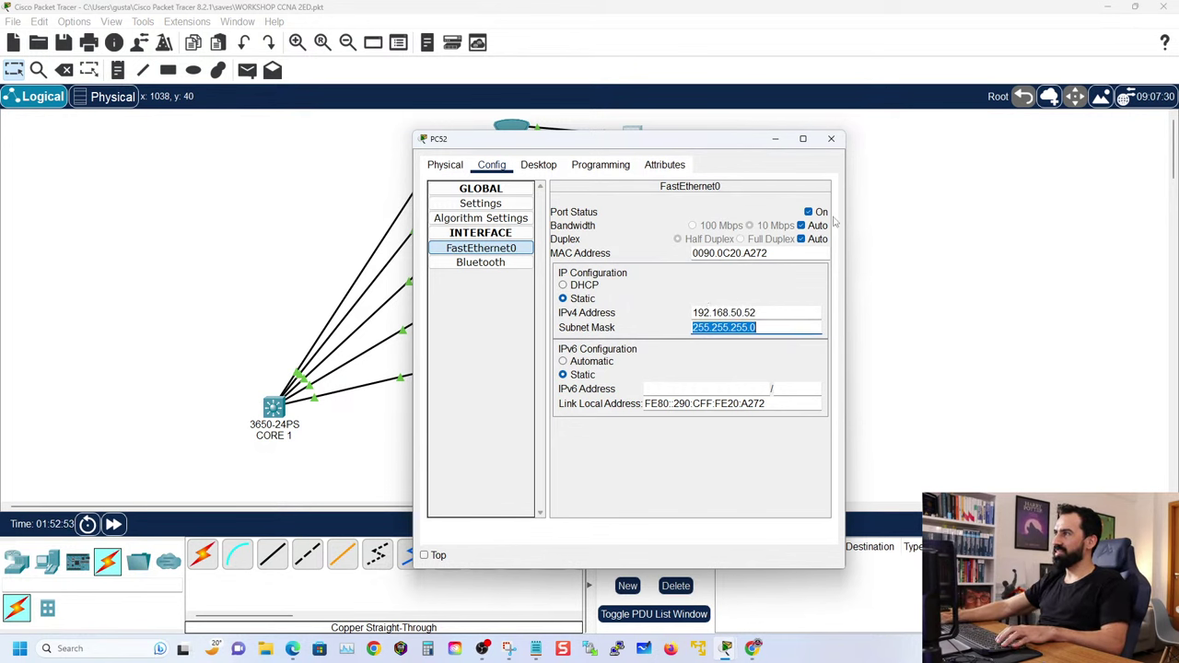
left_click(832, 140)
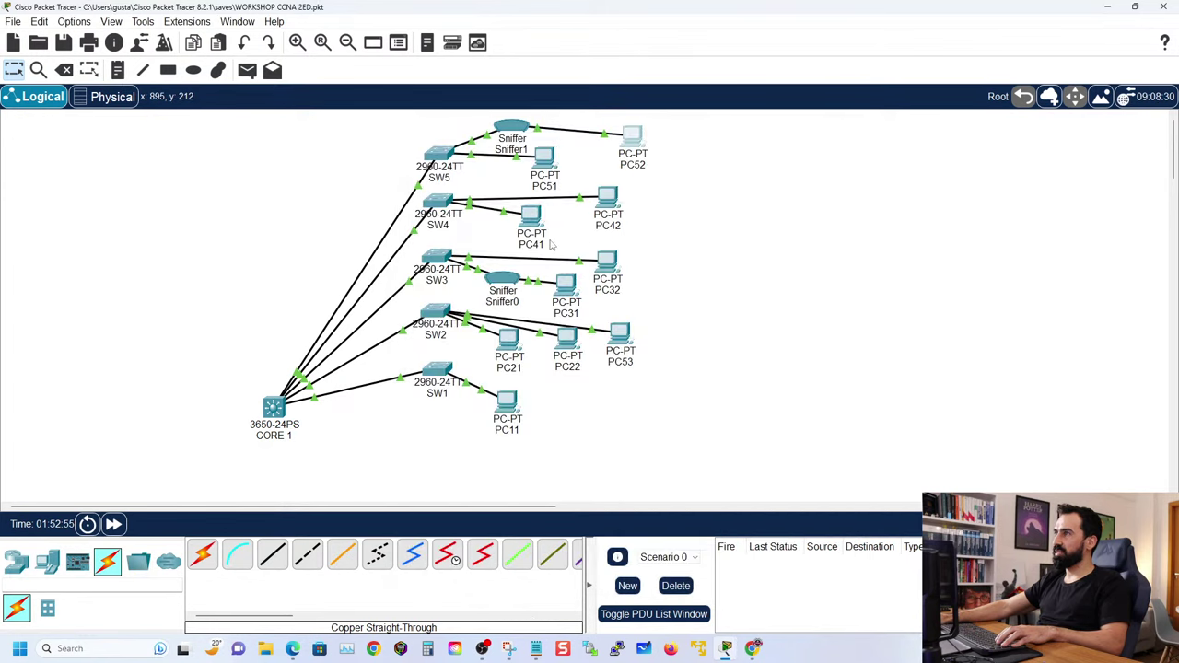
Set PC41's FastEthernet0 to 192.168.40.41 with mask 255.255.255.0.
left_click(534, 218)
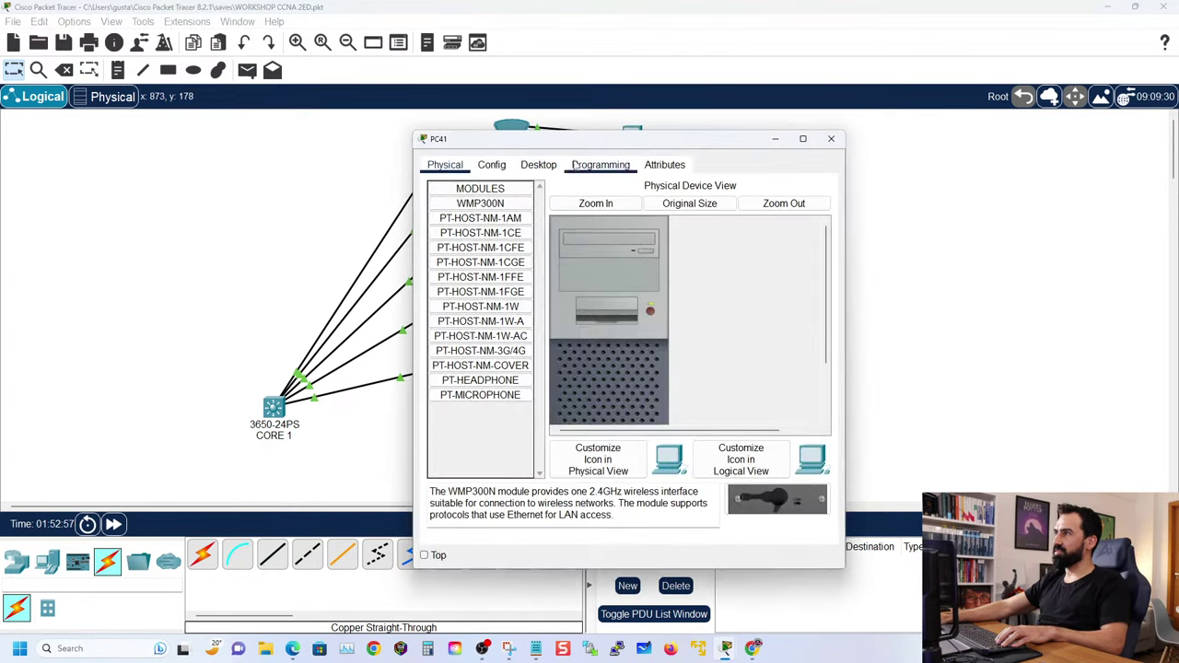
left_click_drag(576, 146, 789, 141)
left_click(701, 160)
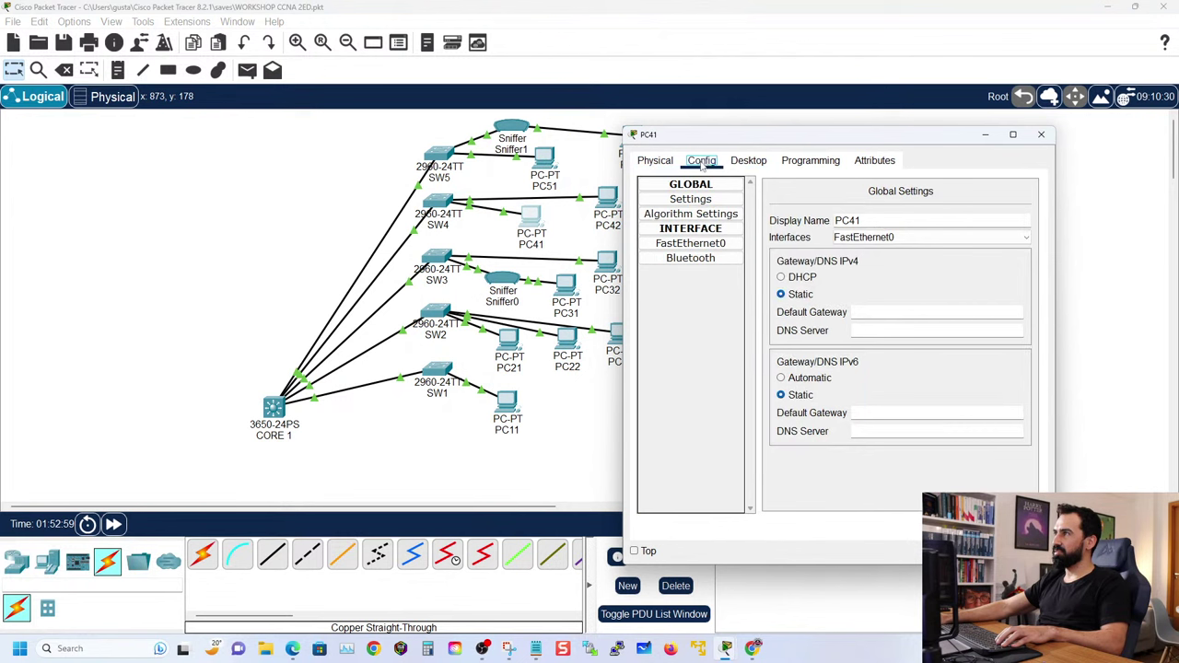
left_click(681, 247)
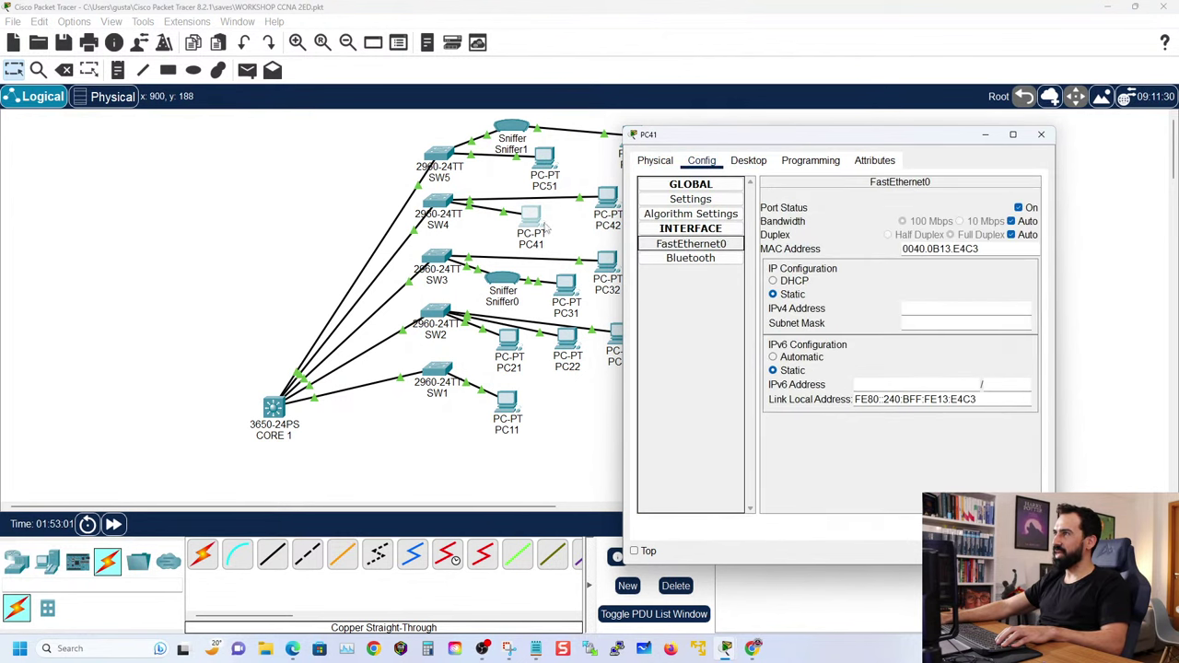
left_click(940, 308)
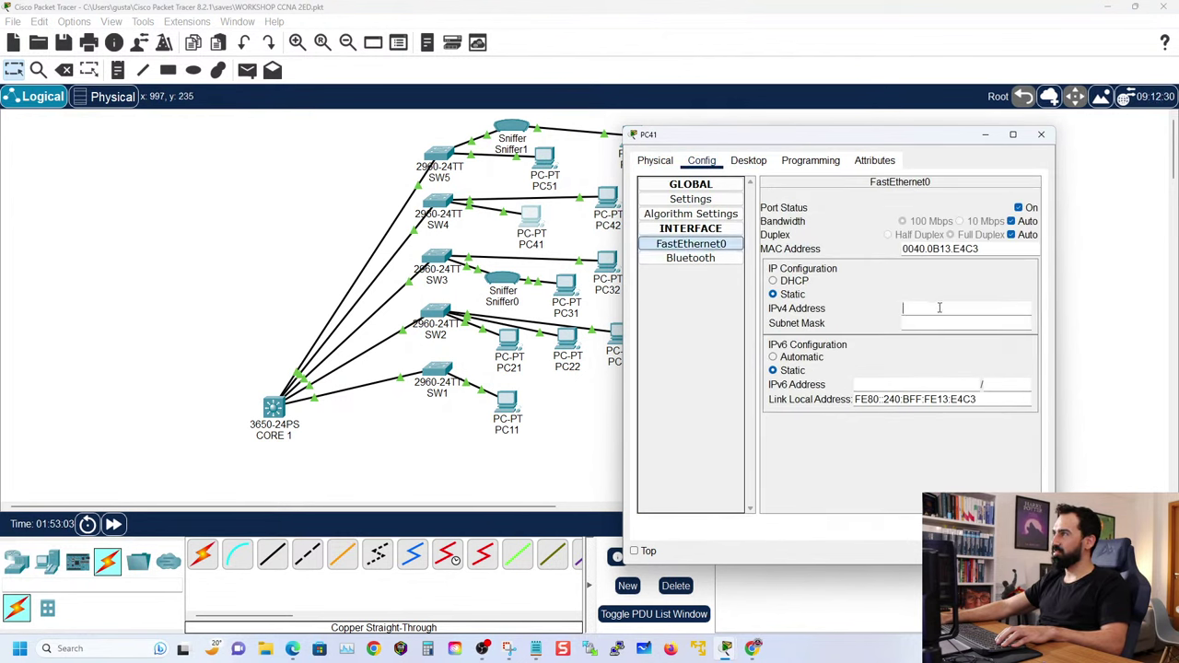
type("192.168")
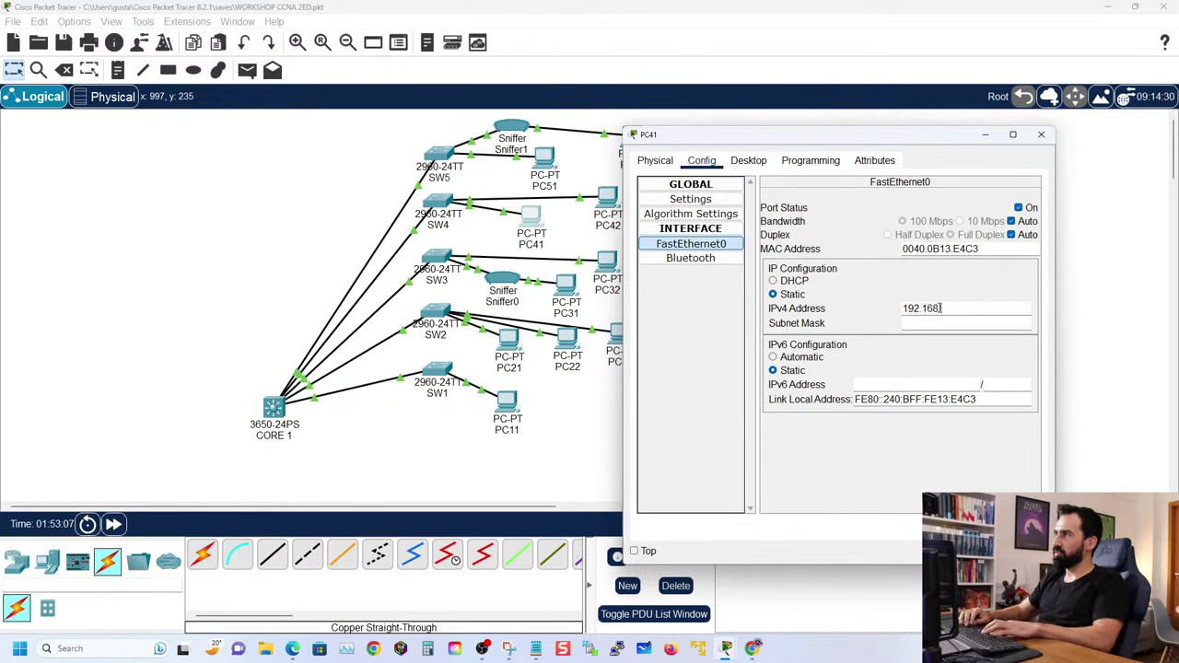
type(".40.41")
key("Tab")
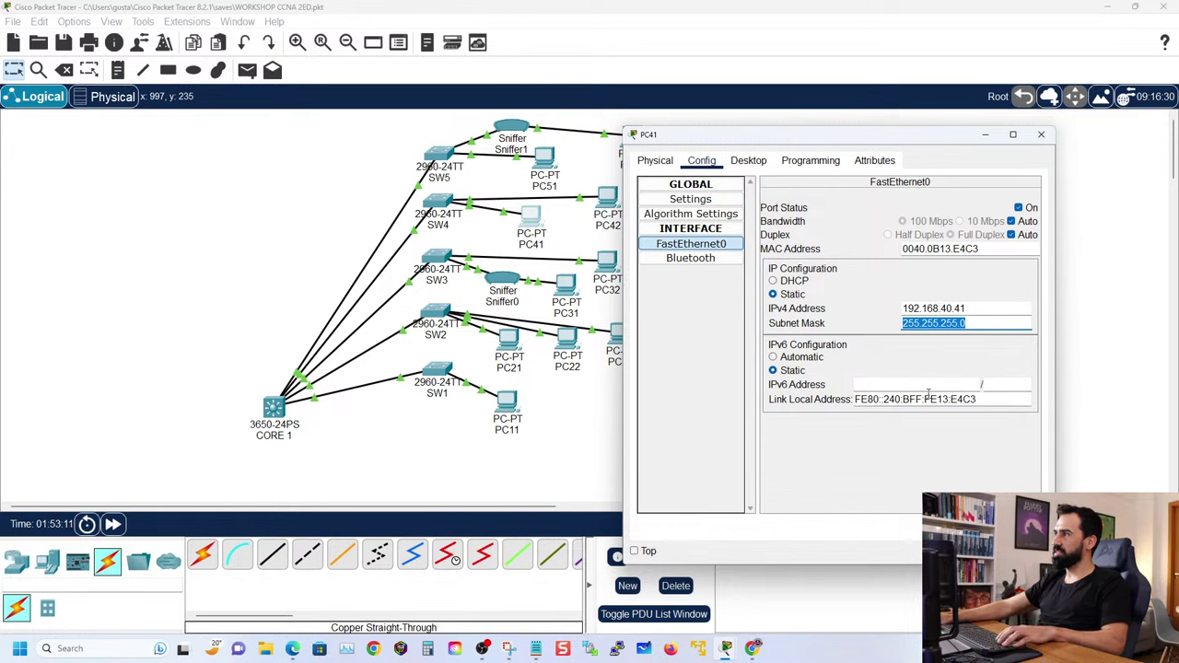
left_click(1041, 135)
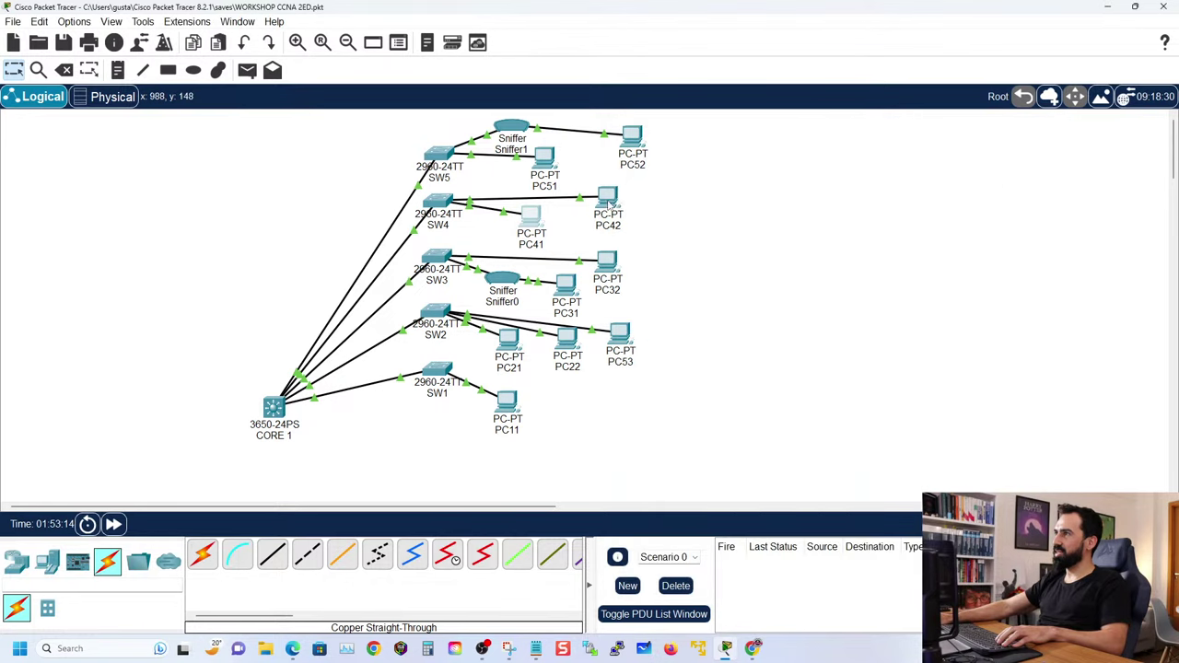
Set PC42's FastEthernet0 to 192.168.40.42 with mask 255.255.255.0.
left_click(608, 199)
left_click_drag(573, 140, 728, 123)
left_click(811, 158)
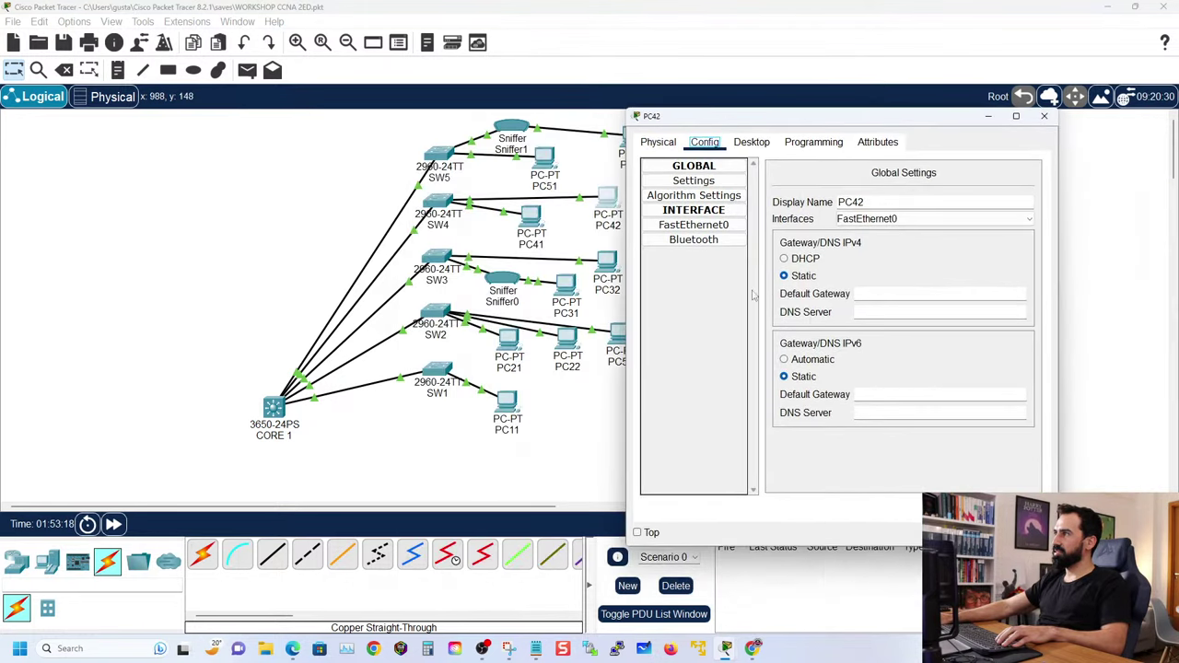
left_click(690, 226)
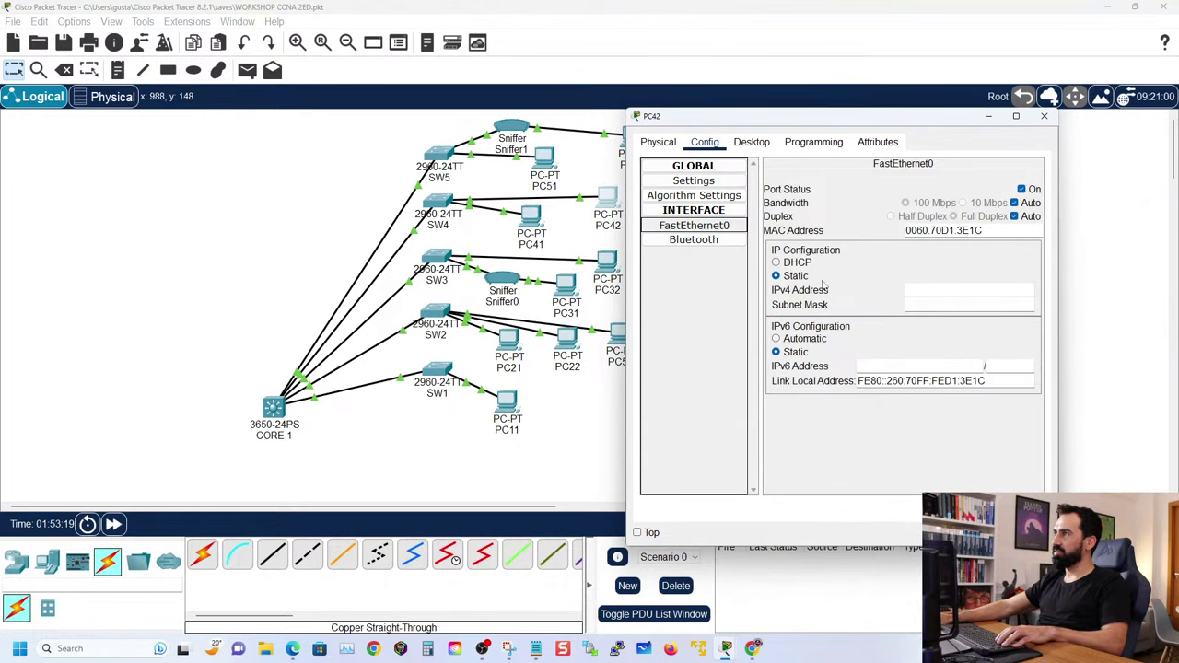
left_click(916, 289)
type("192.")
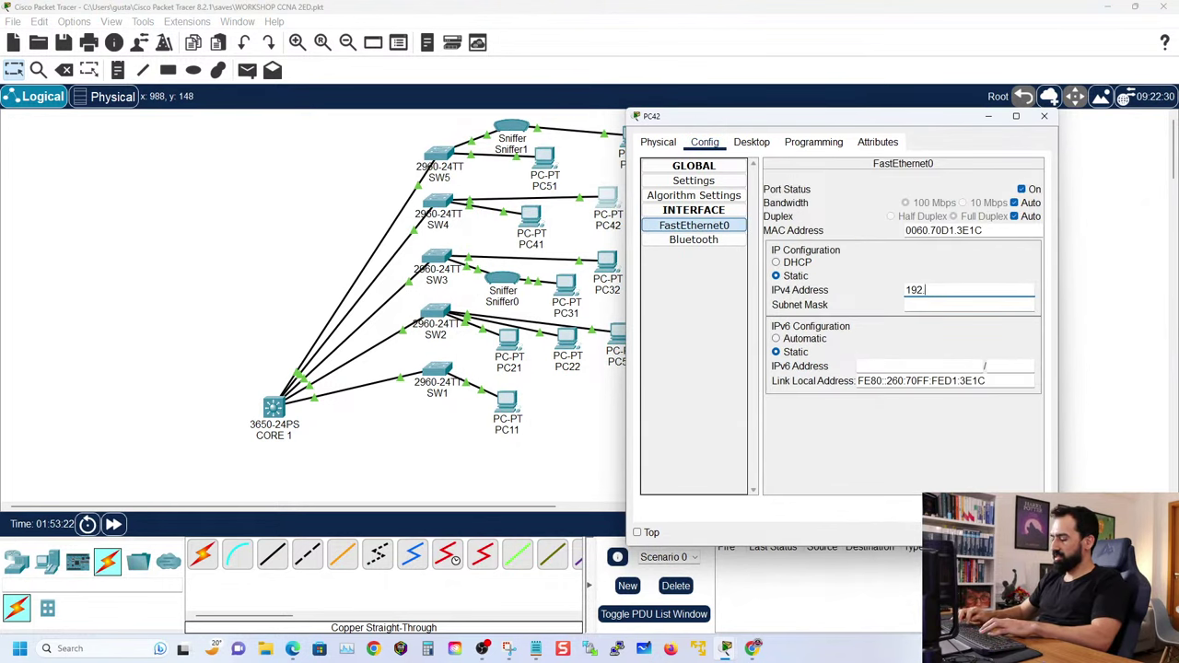
type("168.4")
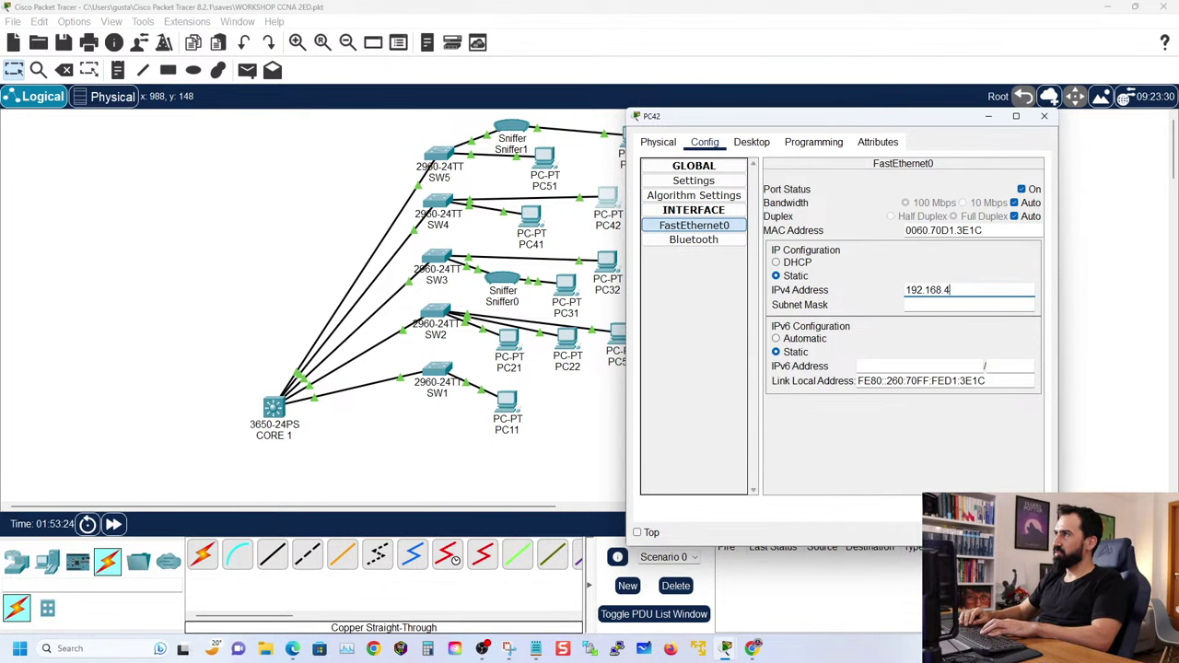
type("0.42")
key("Tab")
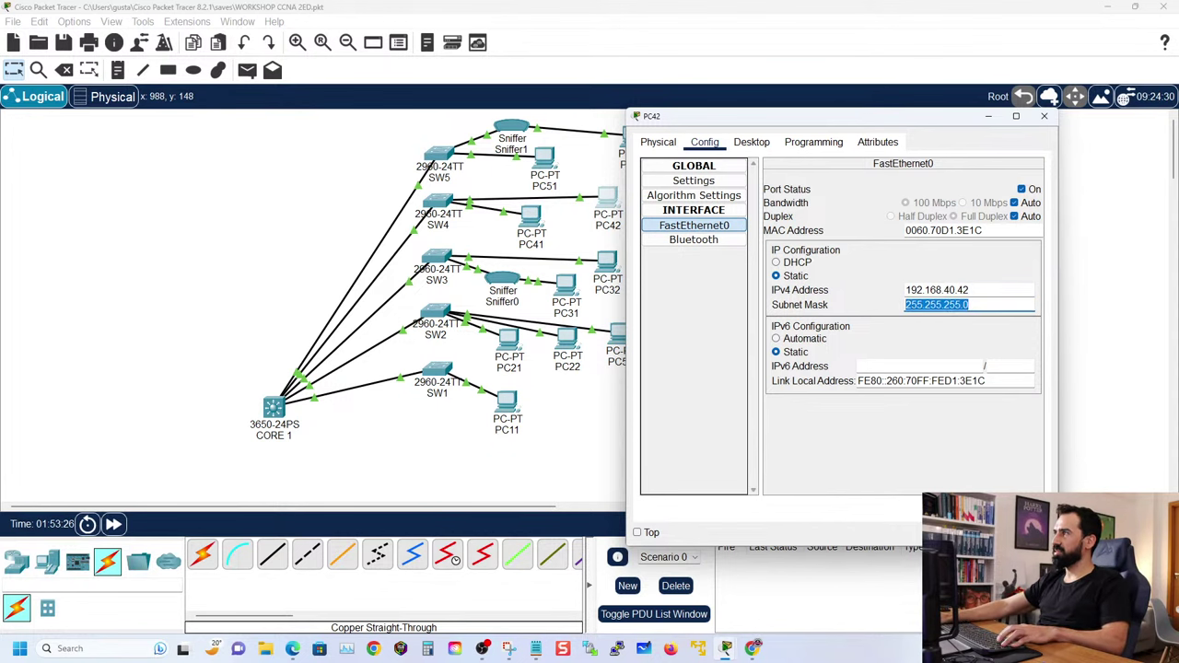
left_click(1046, 115)
Give PC32 static address 192.168.30.32 with mask 255.255.255.0.
left_click(606, 267)
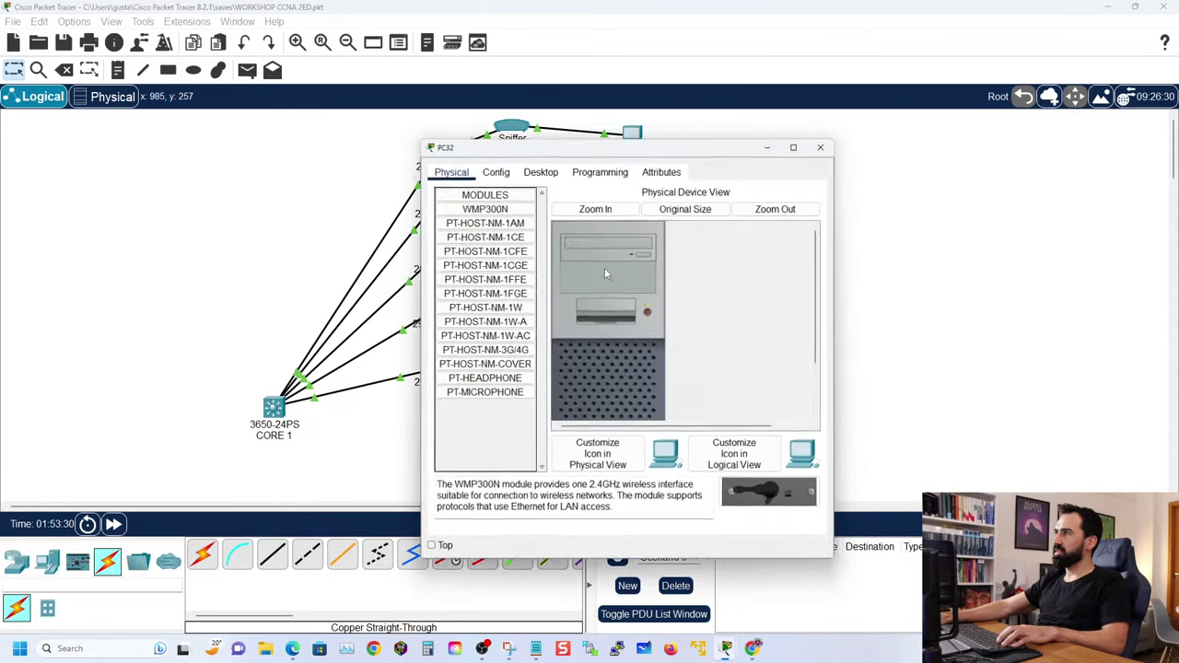
left_click_drag(590, 134, 879, 91)
left_click(779, 120)
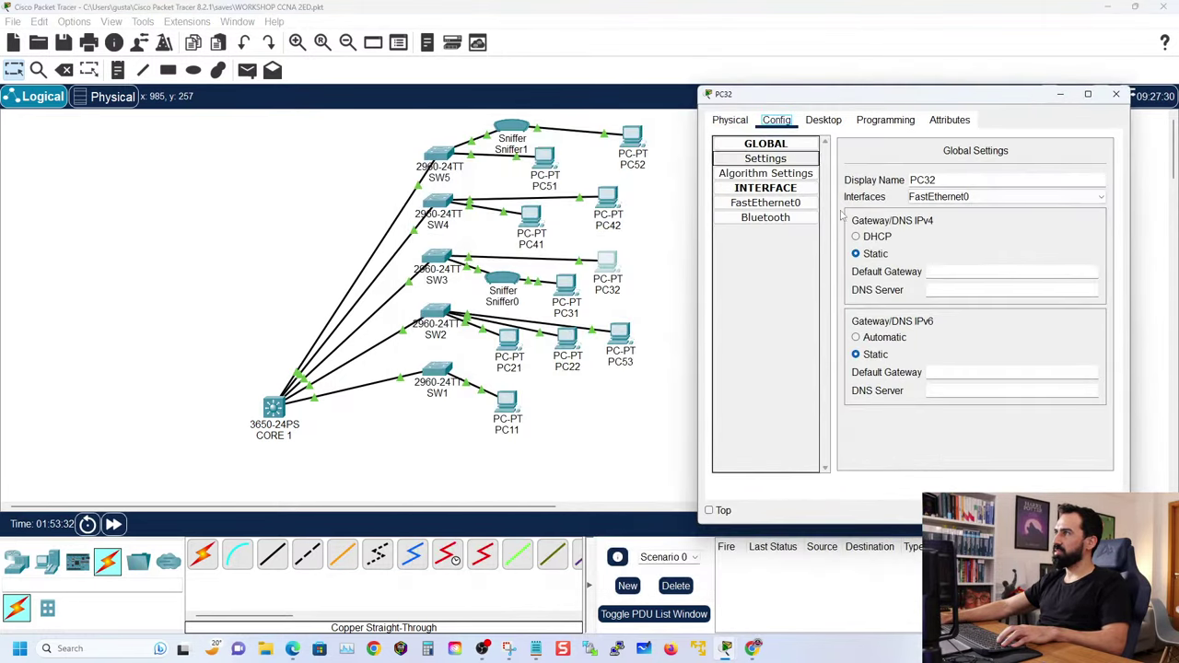
left_click(744, 204)
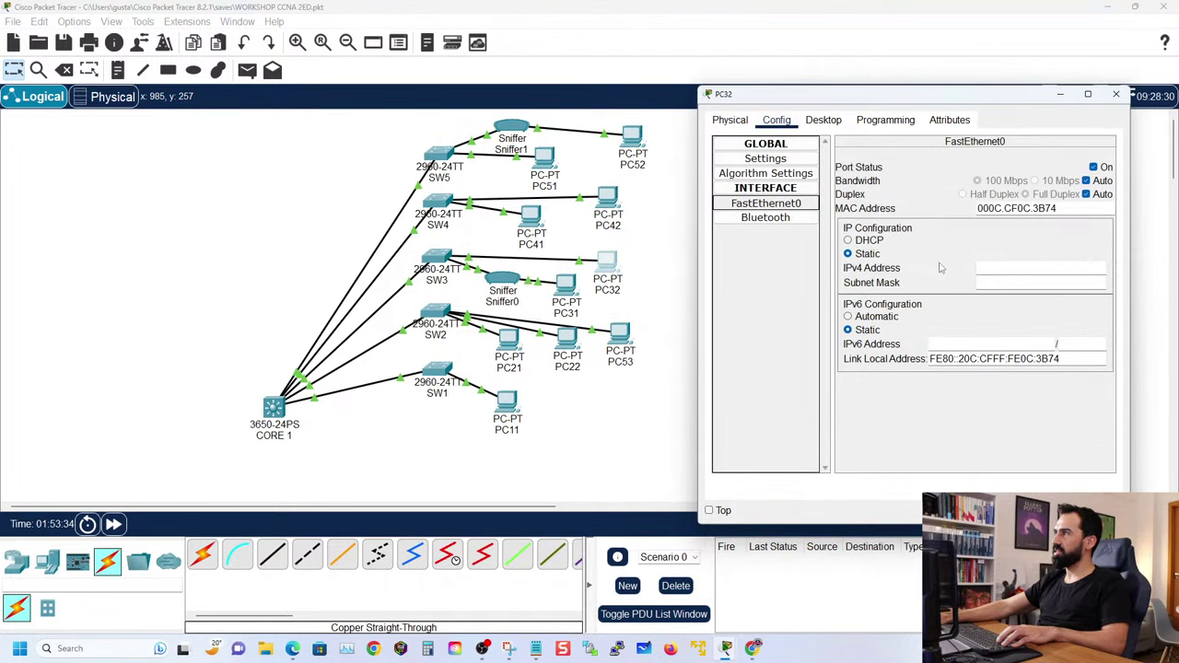
left_click(989, 267)
type("19")
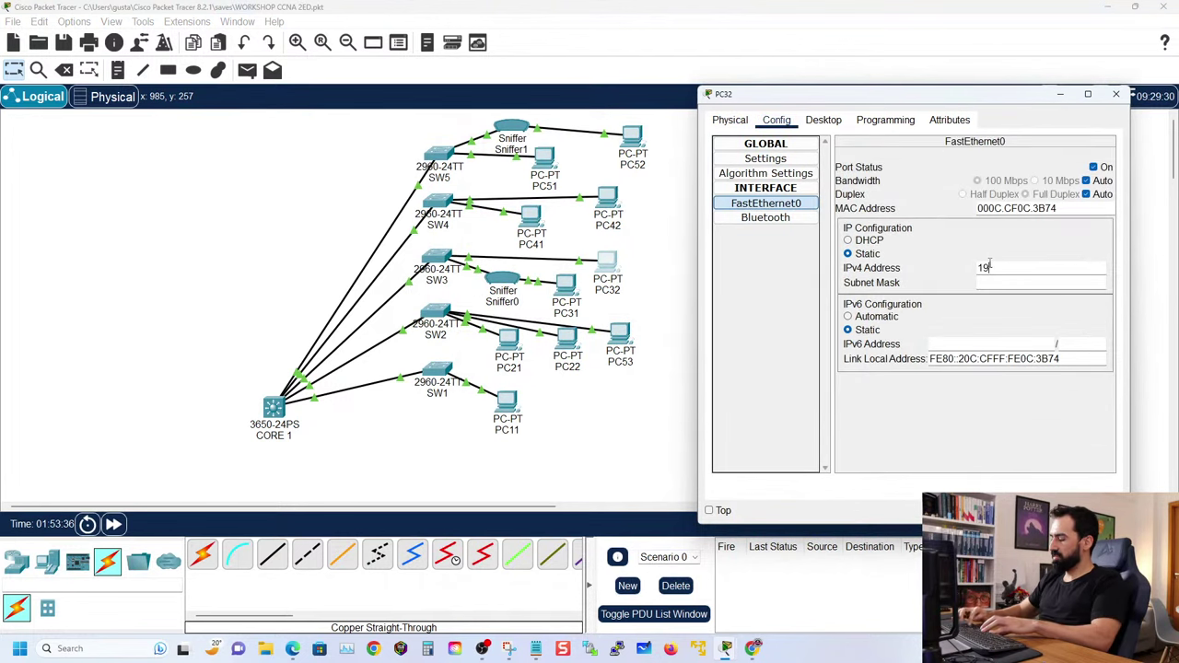
type("2.168.3")
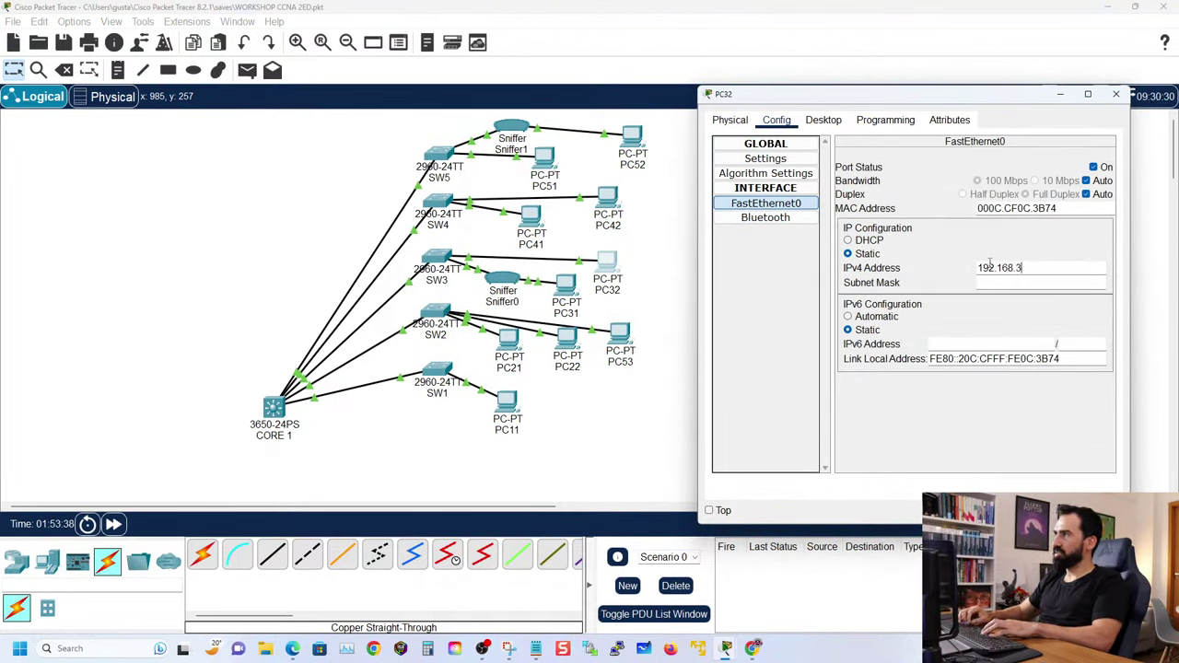
key("BackSpace")
key("BackSpace")
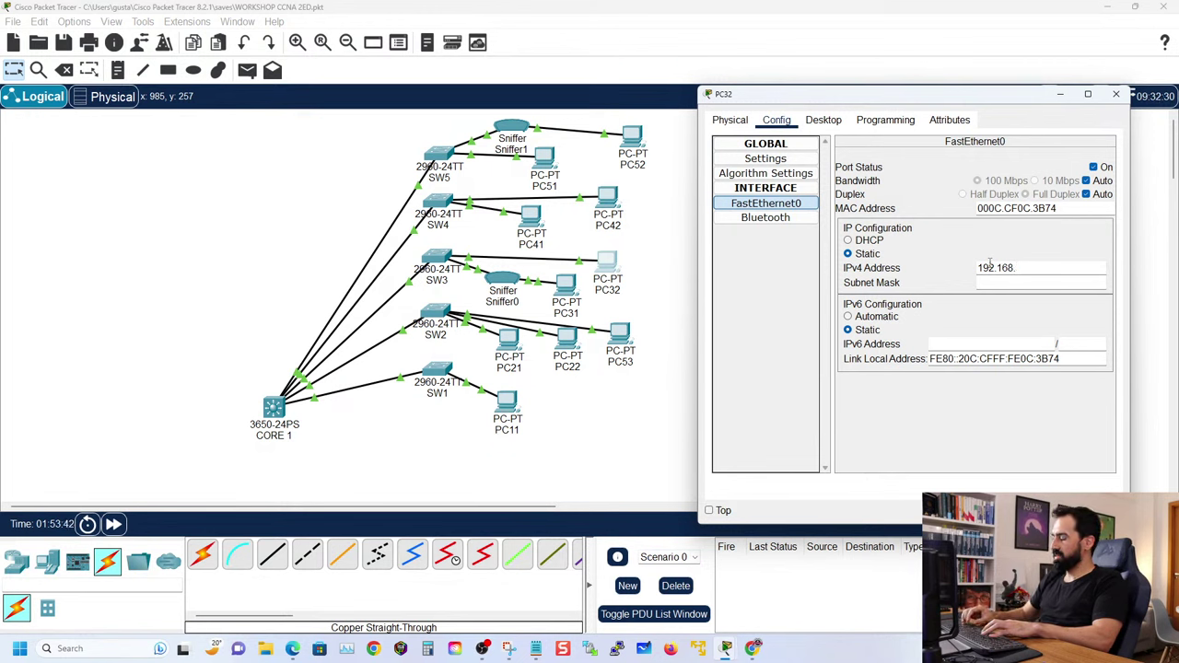
type("30.32")
key("Tab")
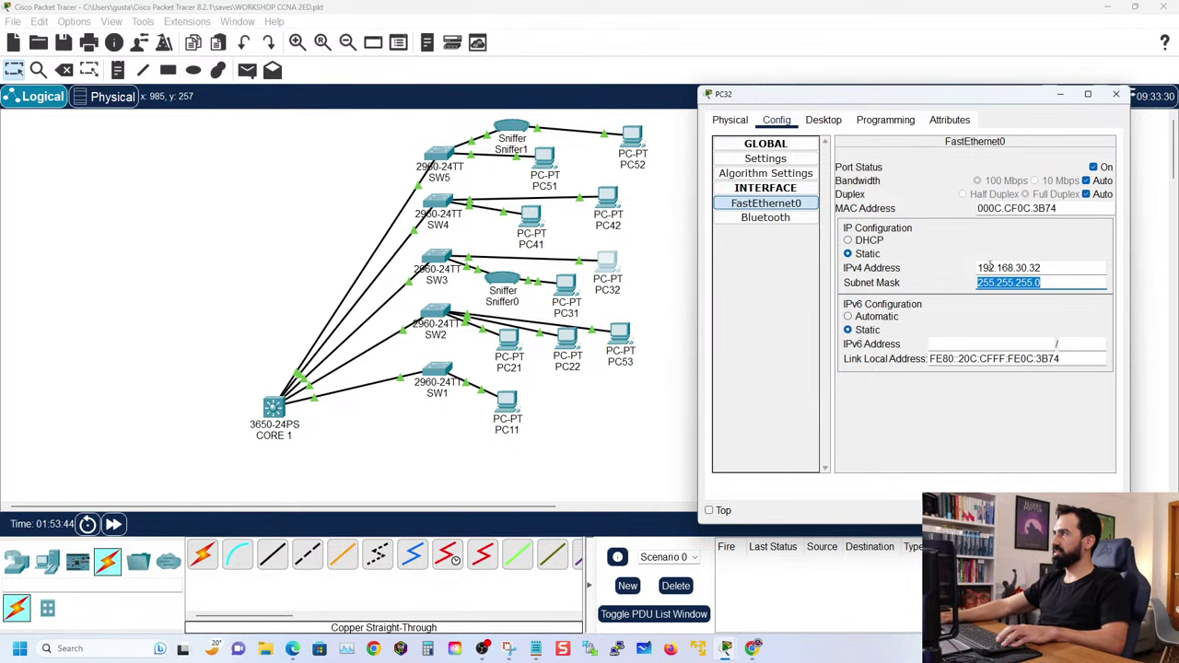
left_click(1116, 93)
Give PC31 static address 192.168.30.31 with mask 255.255.255.0.
left_click(565, 288)
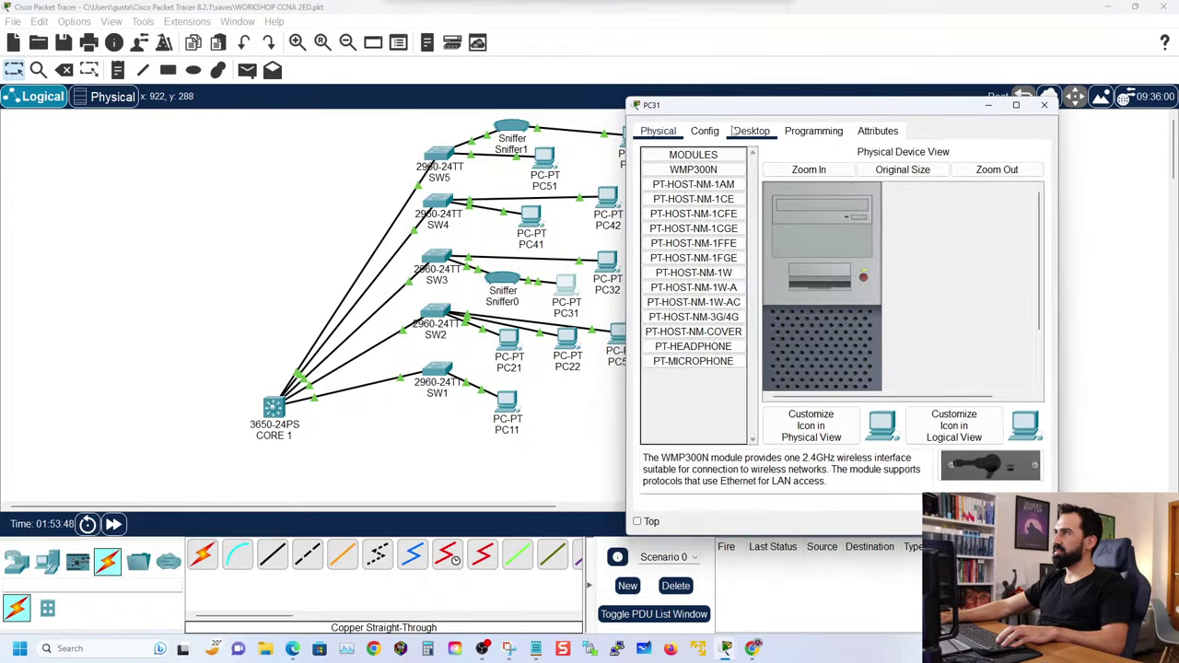
left_click(705, 131)
left_click(694, 214)
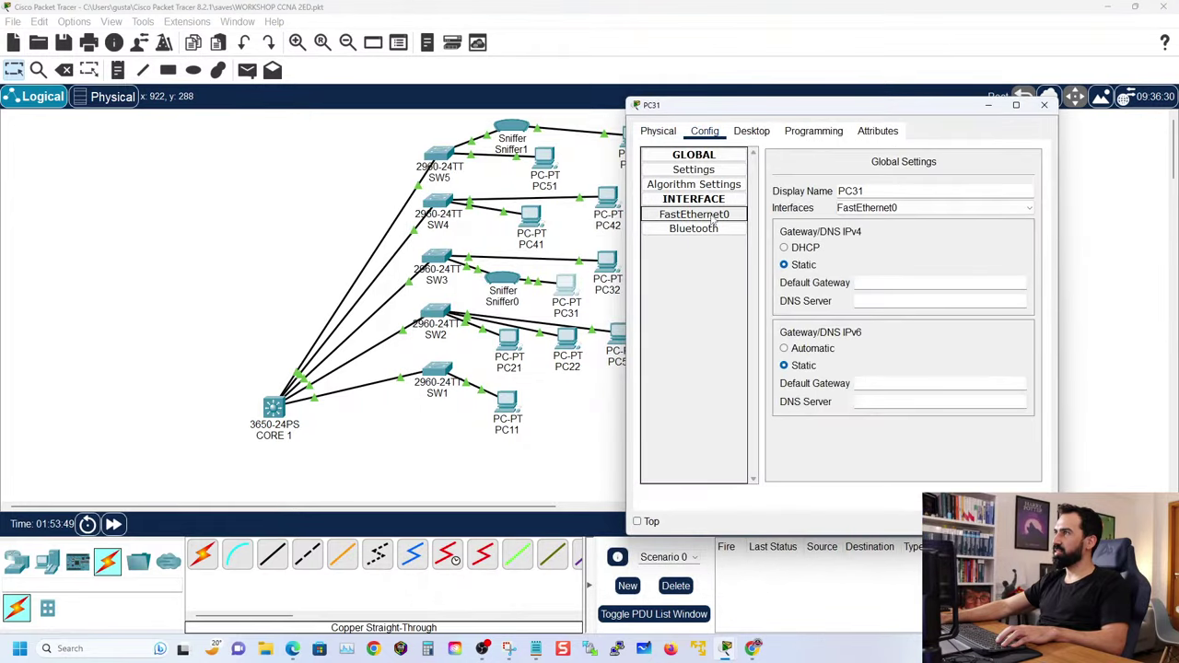
left_click(921, 279)
type("192")
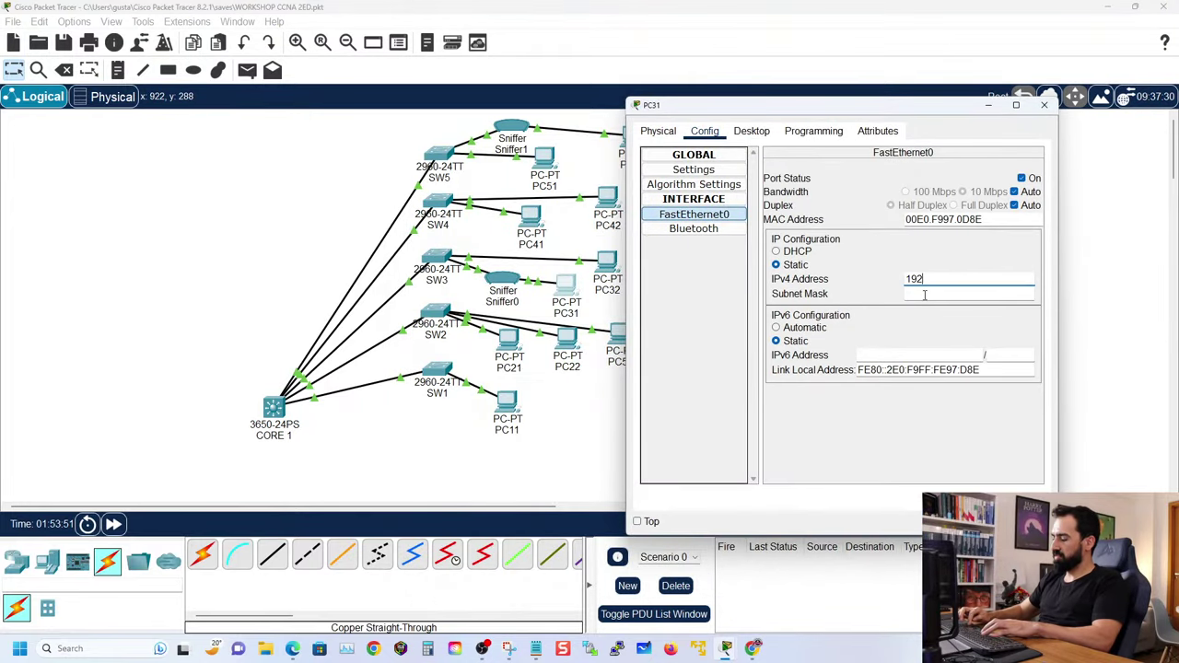
type(".168.30")
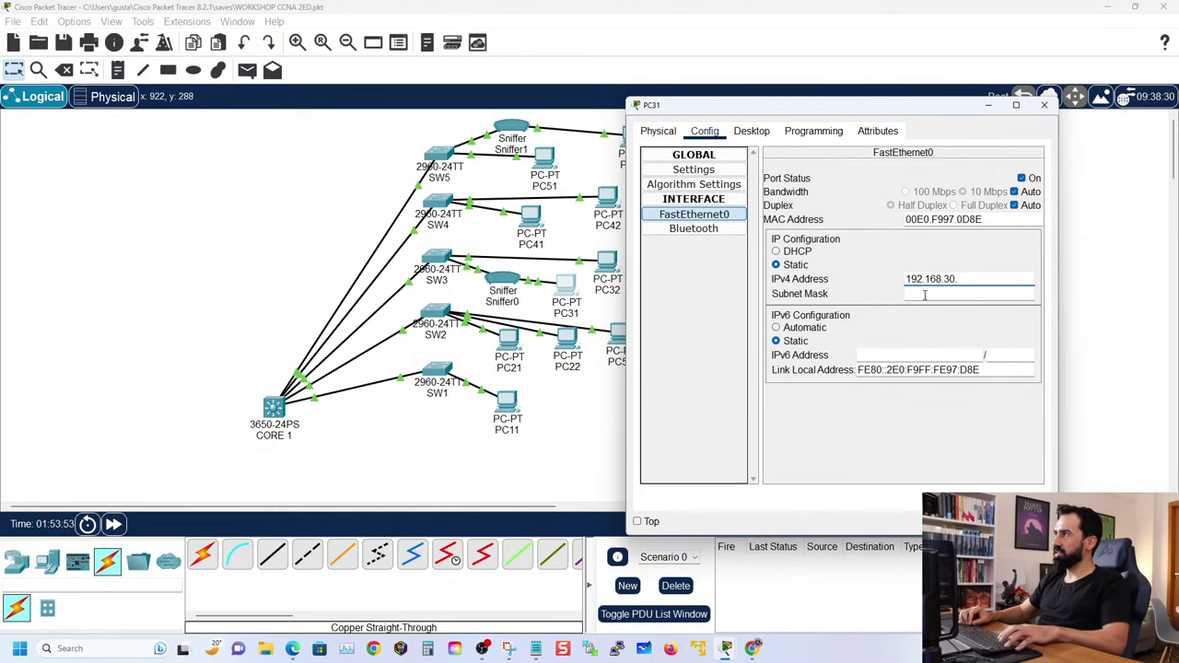
type(".31")
key("Tab")
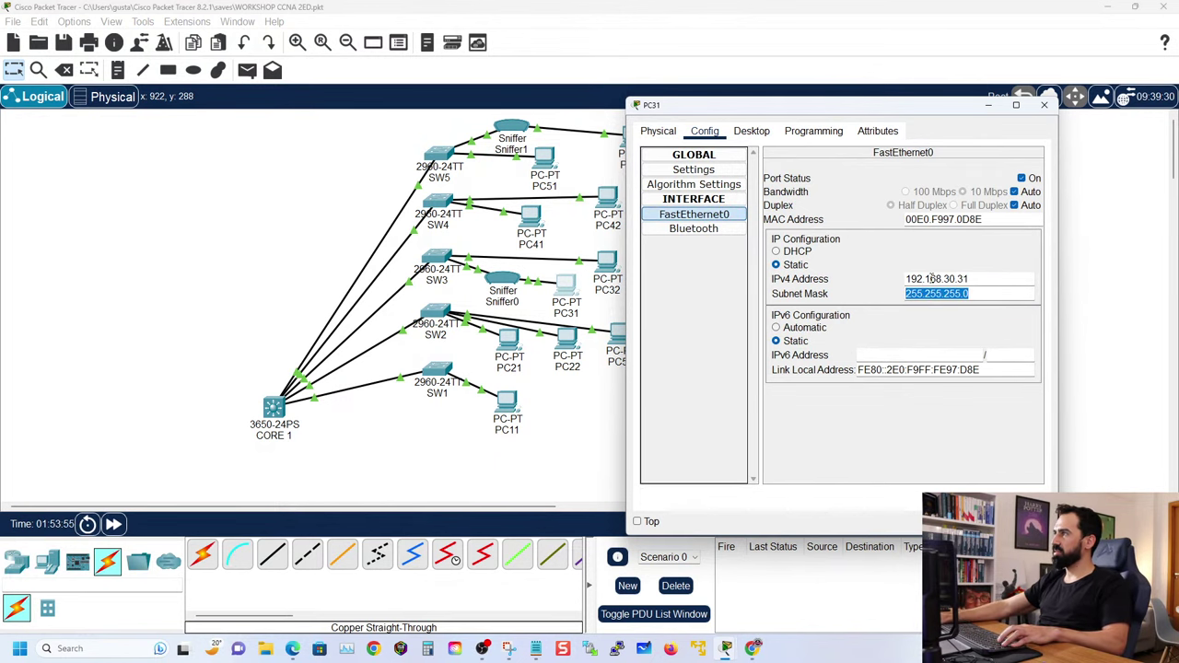
left_click(1044, 104)
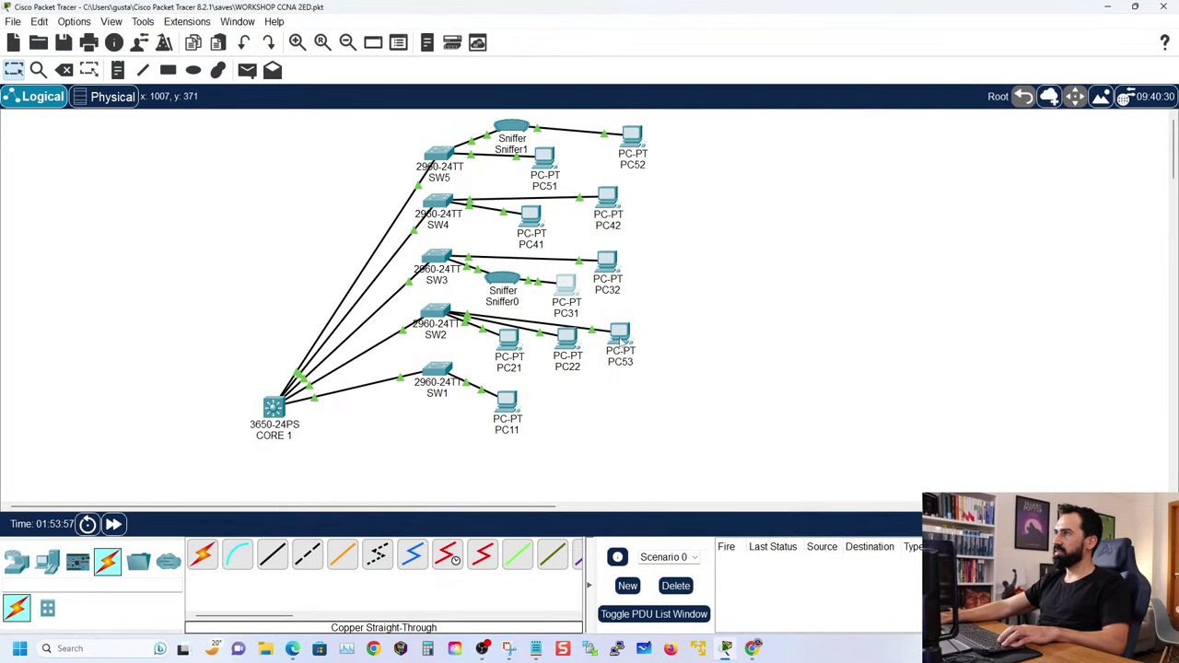
Give PC21 static address 192.168.20.21 with mask 255.255.255.0.
left_click(510, 341)
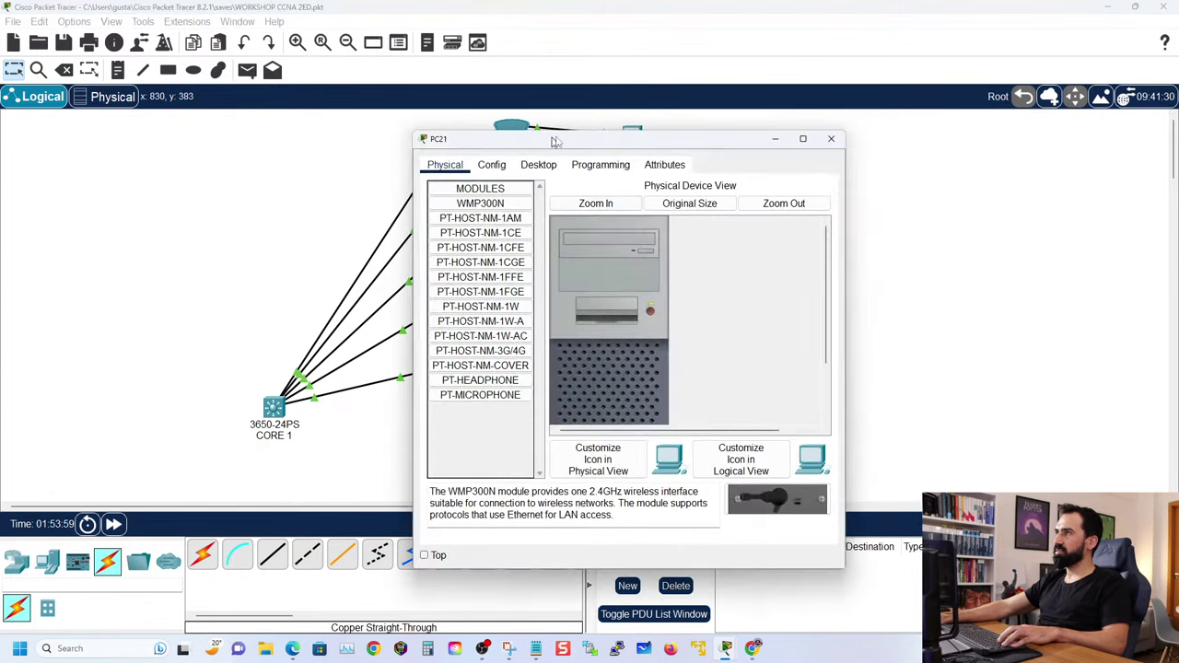
left_click_drag(553, 140, 764, 96)
left_click(702, 121)
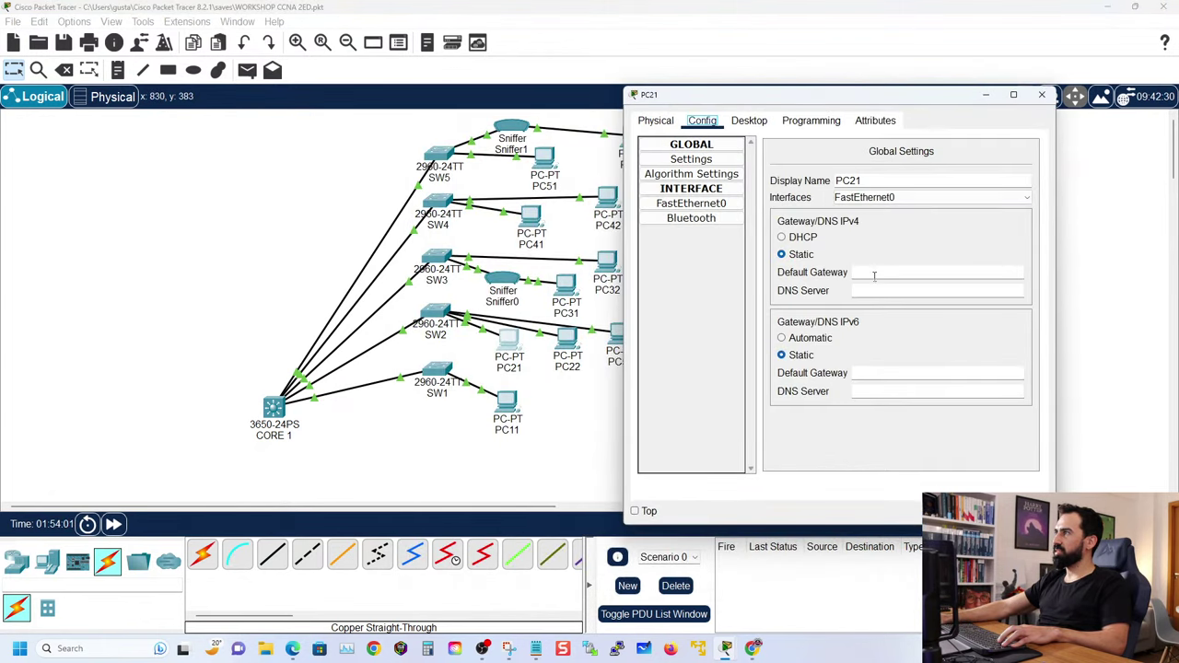
left_click(691, 204)
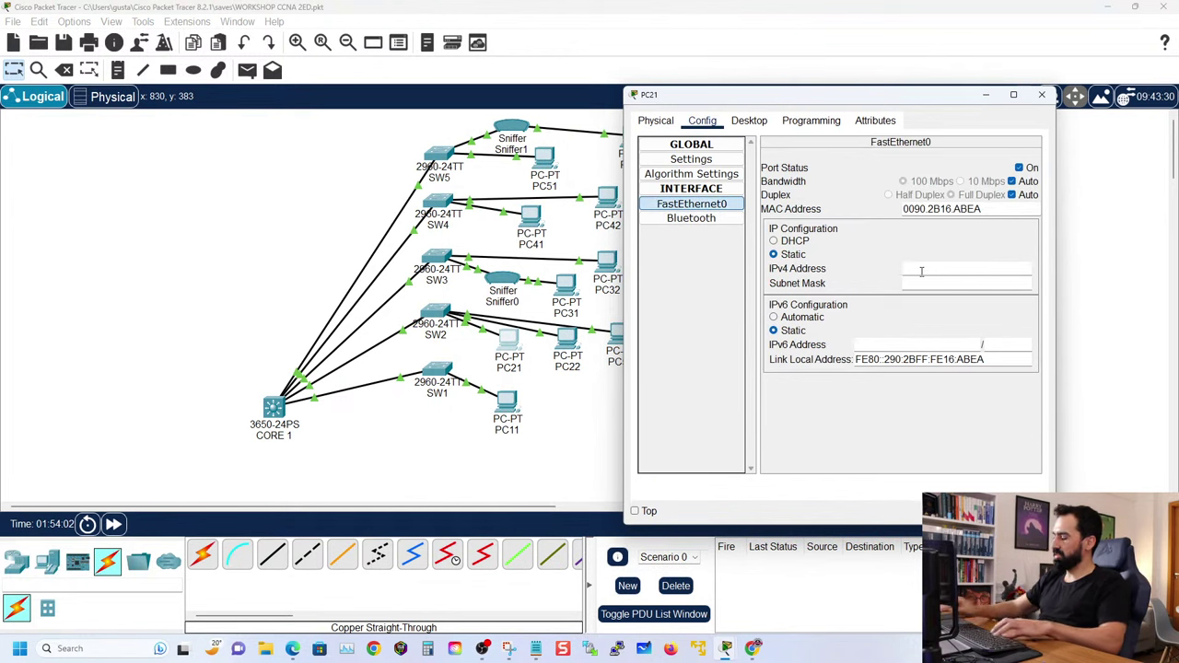
left_click(922, 271)
type("192.168.")
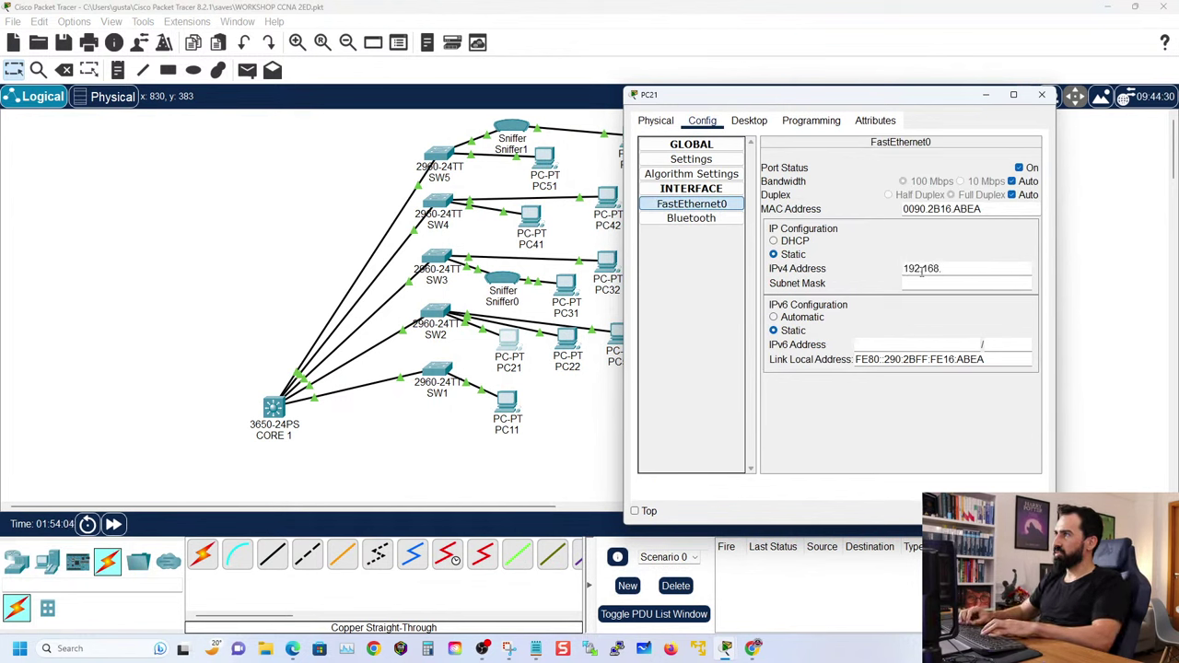
type("20.21")
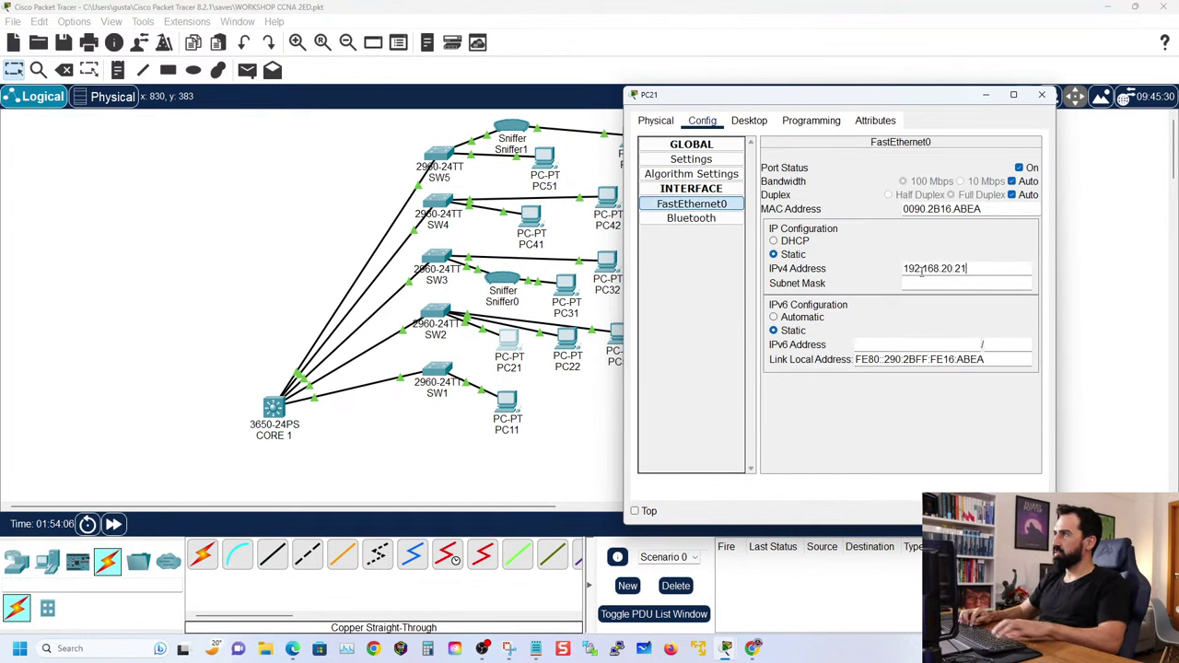
key("Tab")
left_click(1042, 94)
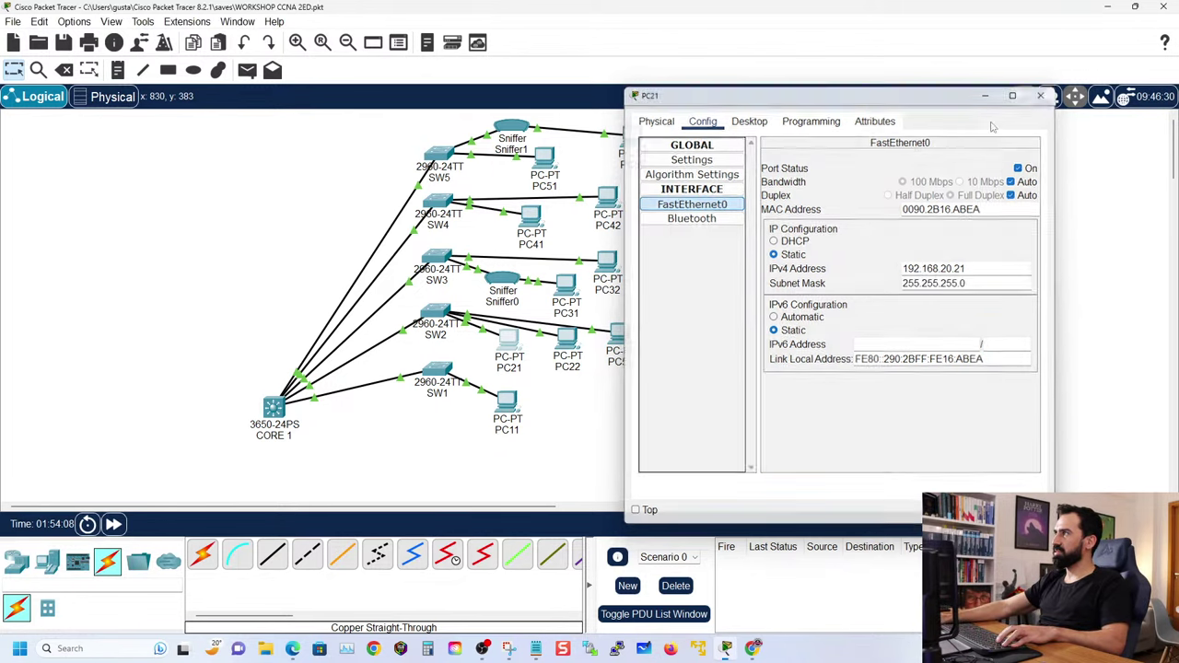
Give PC22 static address 192.168.20.22 with mask 255.255.255.0.
left_click(566, 340)
left_click_drag(509, 130, 765, 97)
left_click(801, 131)
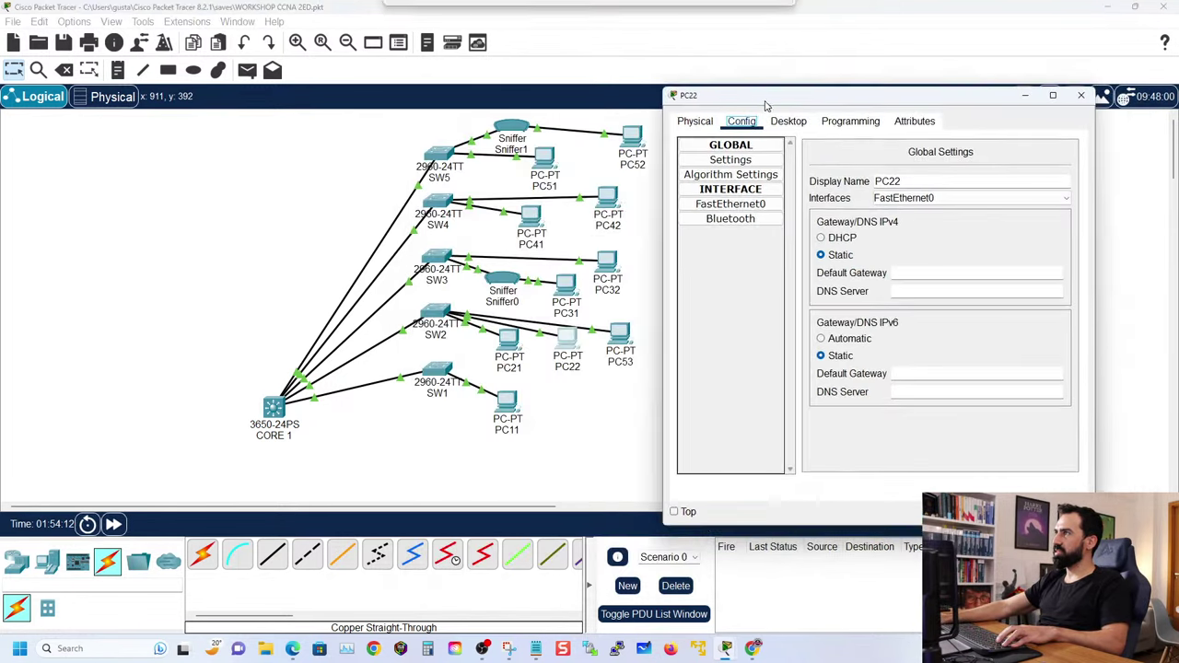
left_click(732, 204)
left_click(940, 272)
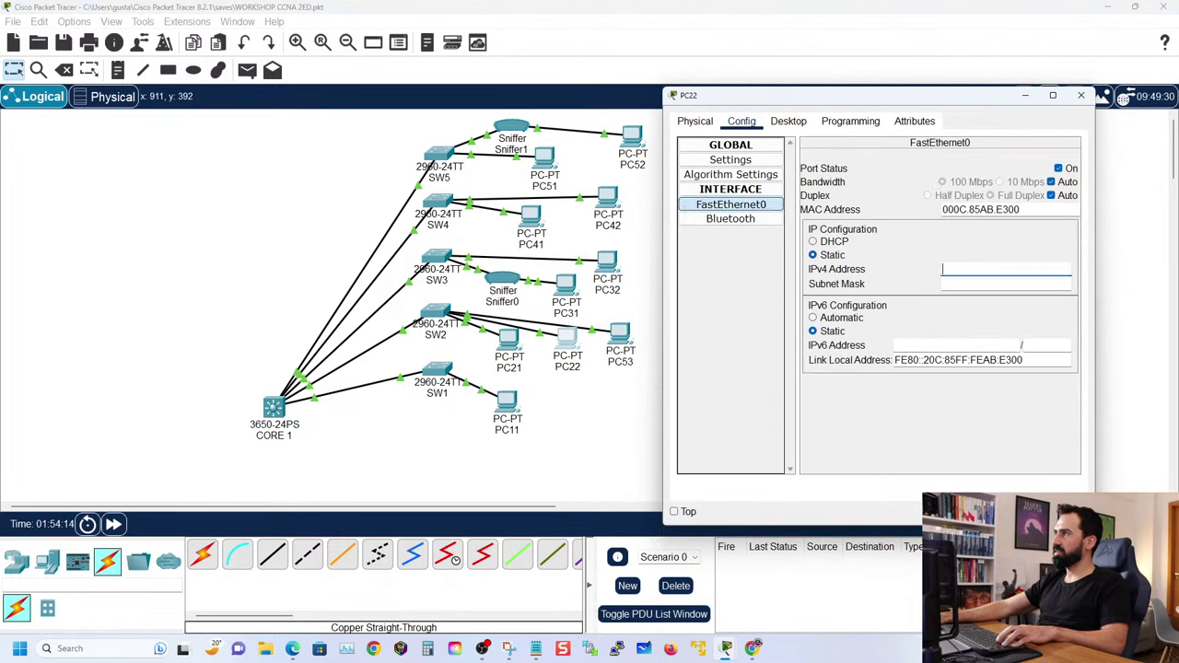
type("192")
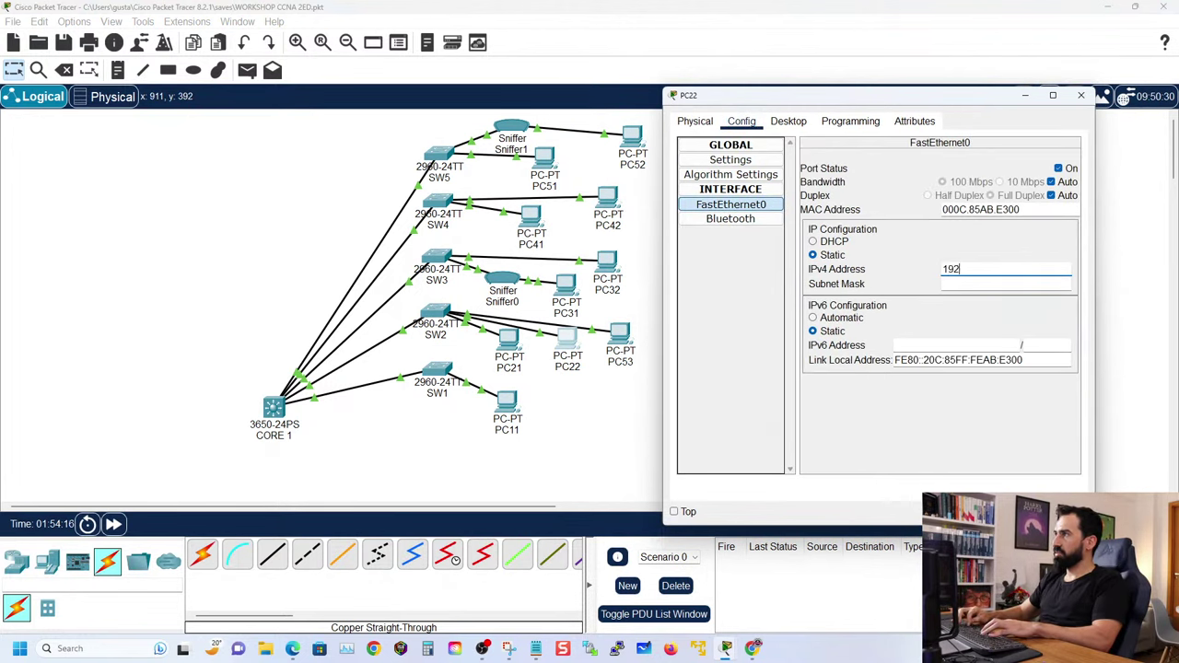
type(".168.20.22")
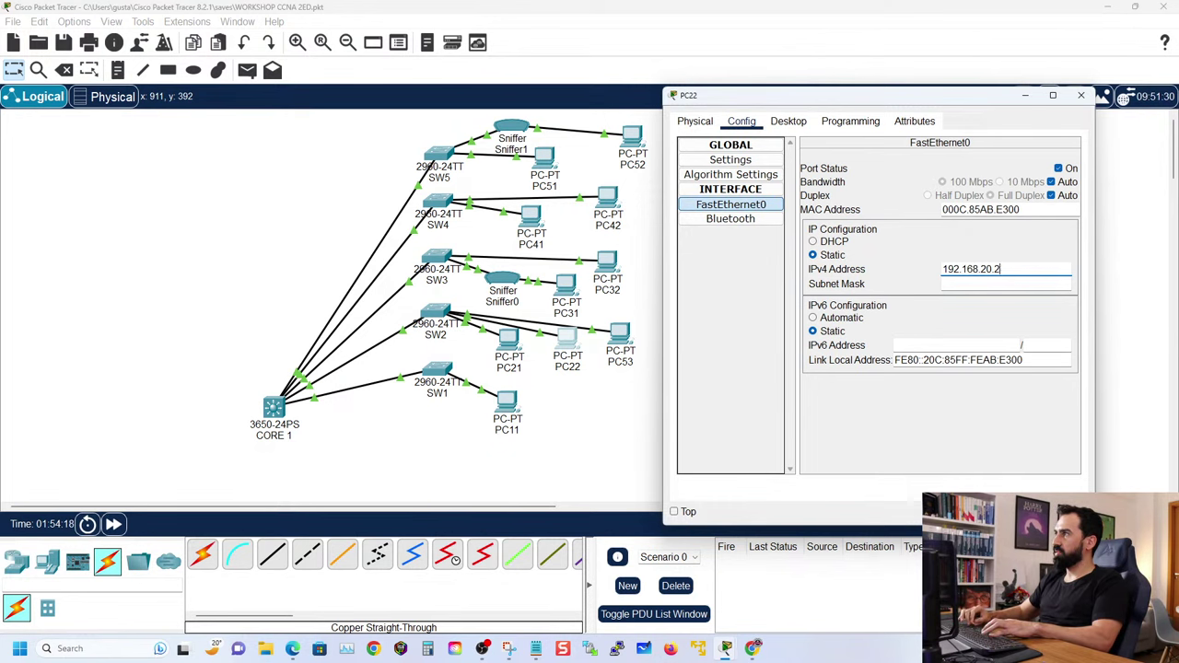
key("Tab")
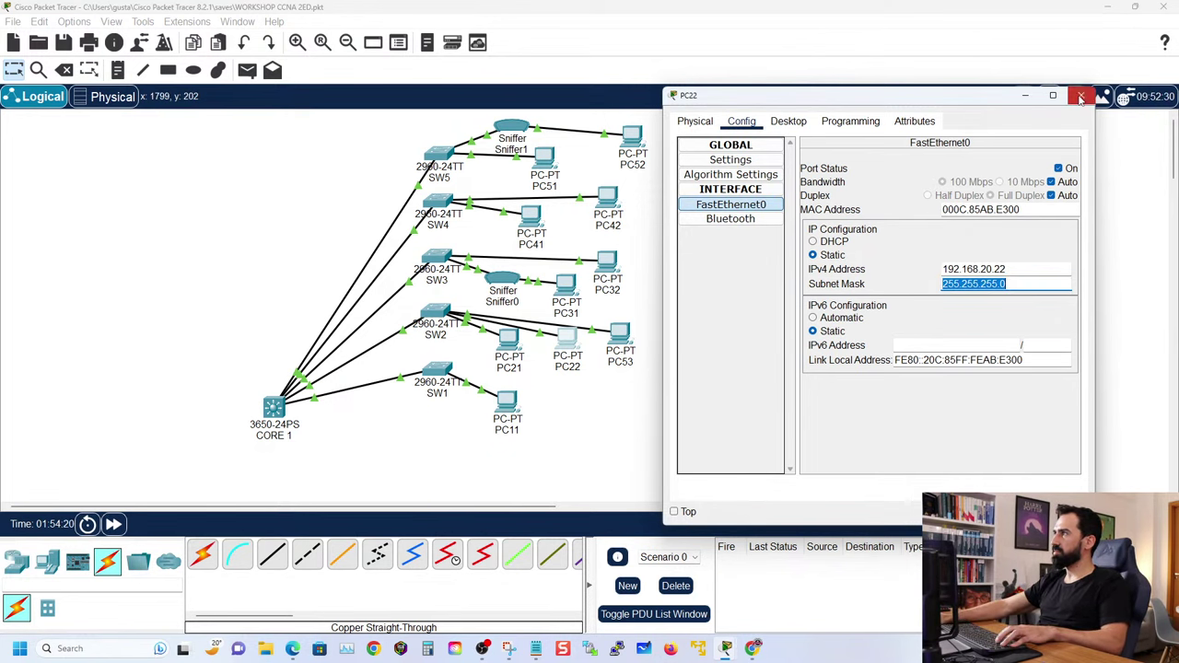
left_click(1081, 95)
Give PC53 static address 192.168.50.53 with mask 255.255.255.0.
left_click(620, 337)
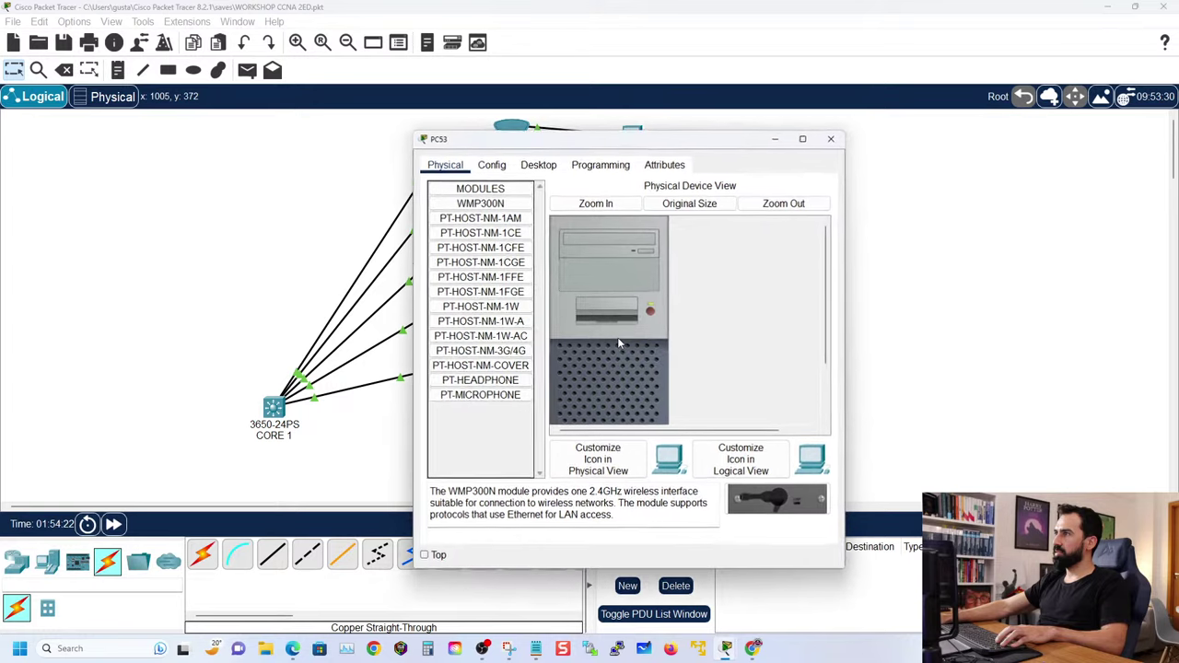
left_click_drag(633, 140, 945, 96)
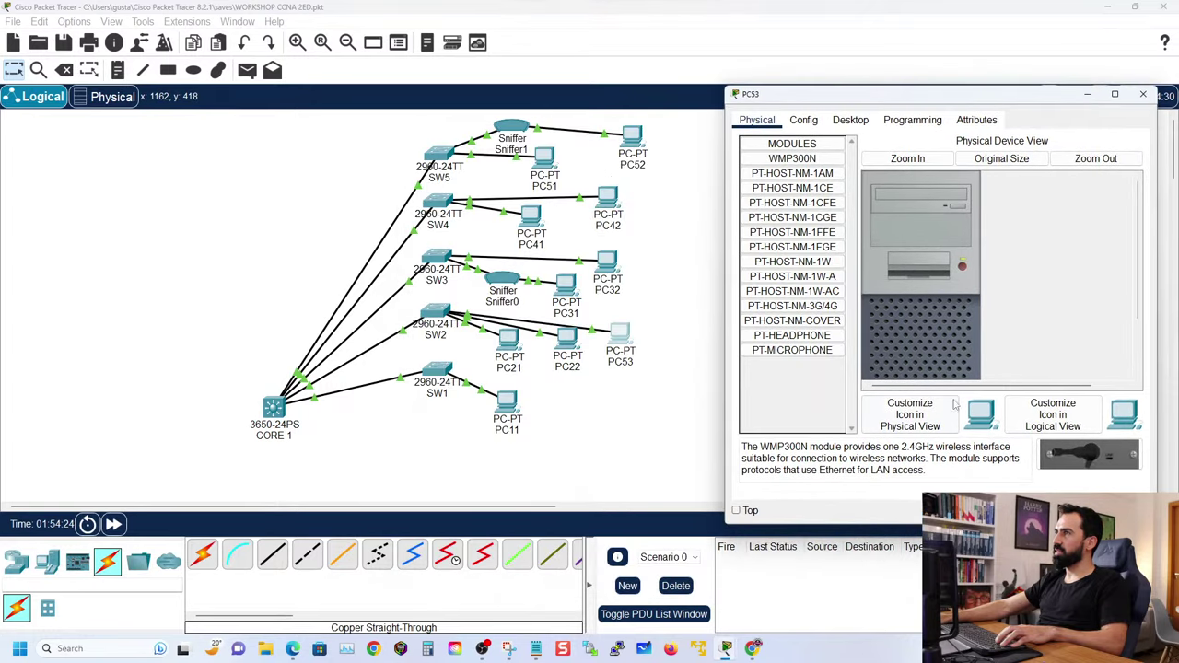
left_click(803, 120)
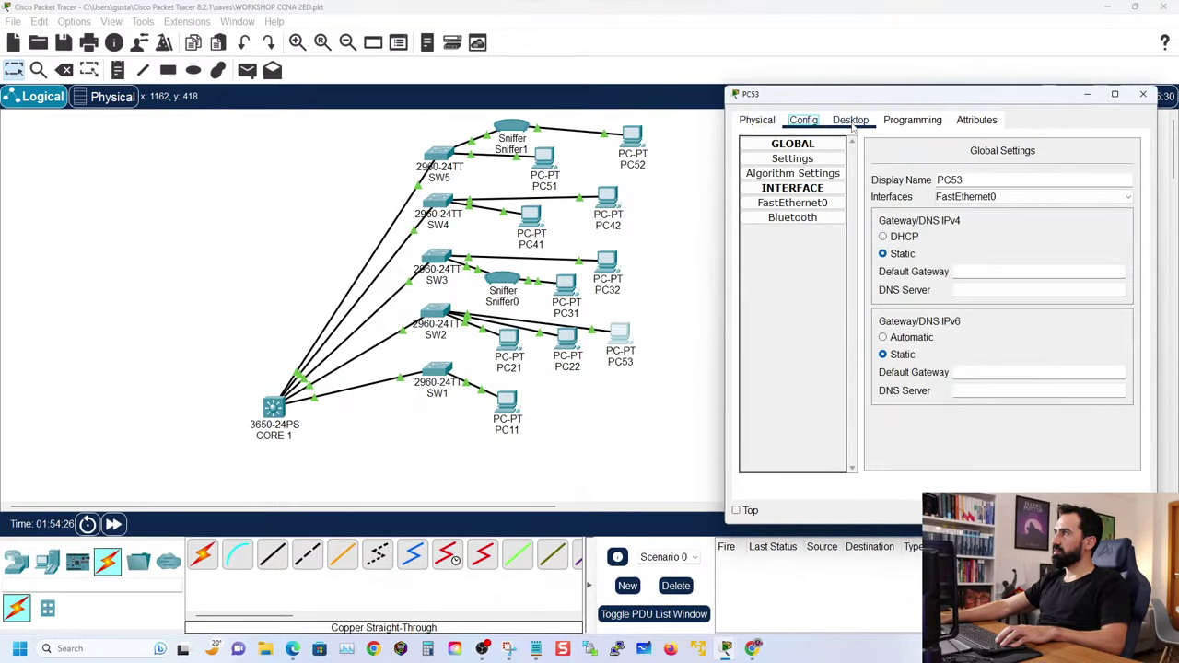
left_click(793, 203)
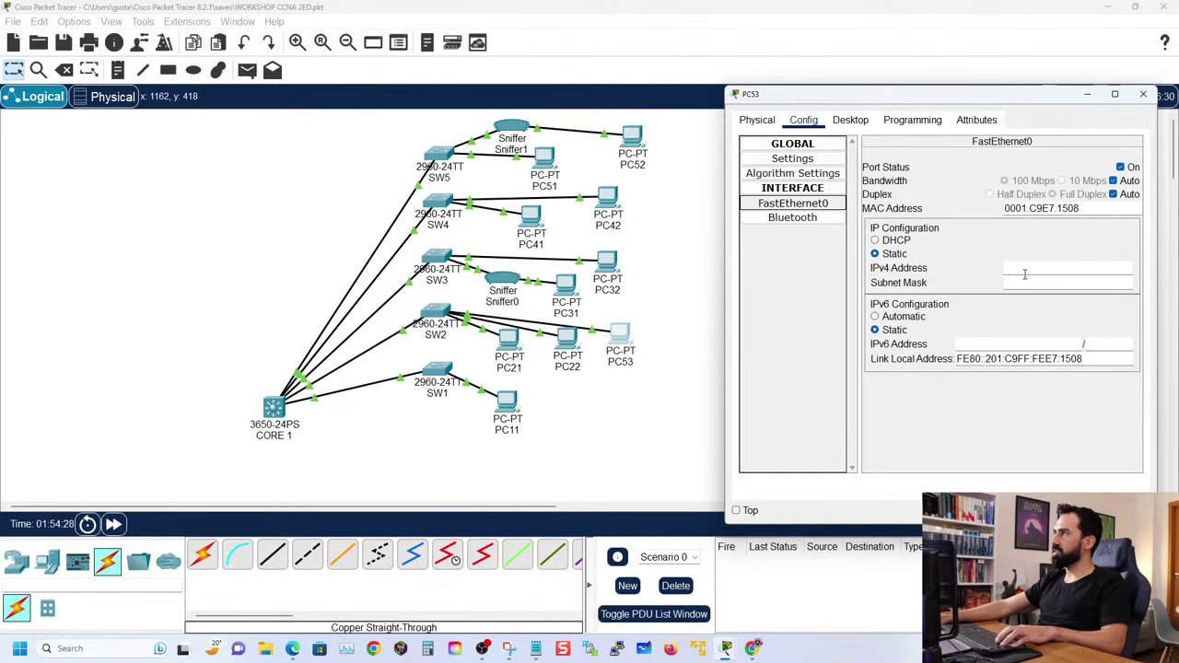
left_click(1024, 269)
type("192.168.50.")
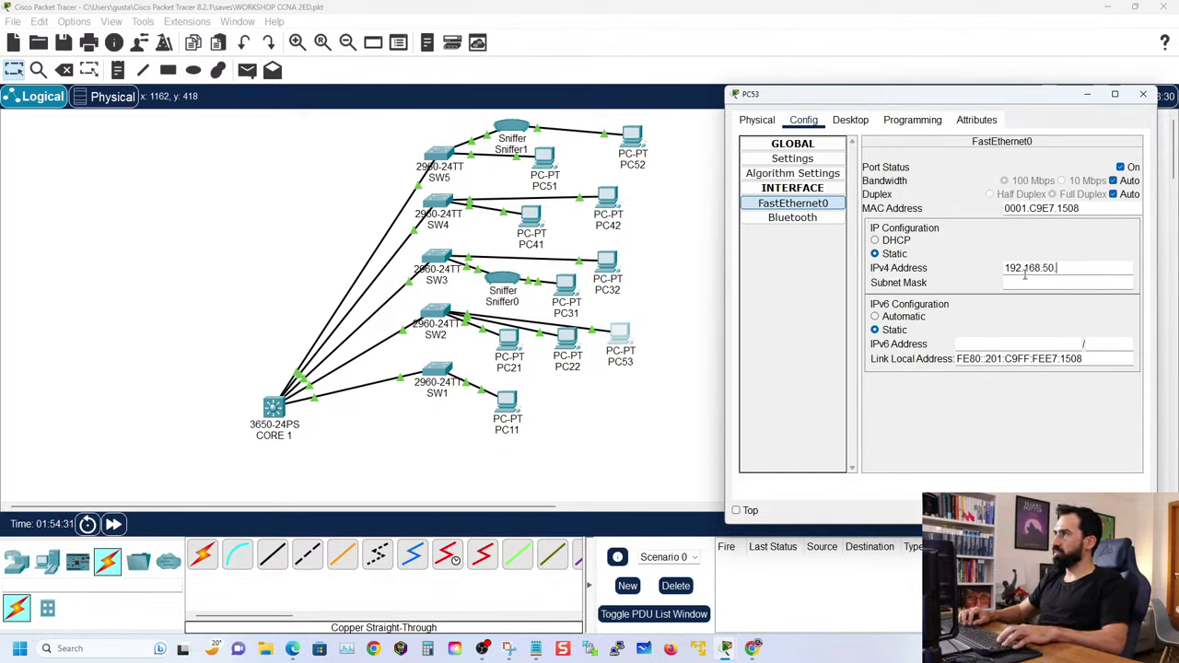
type("53")
key("Tab")
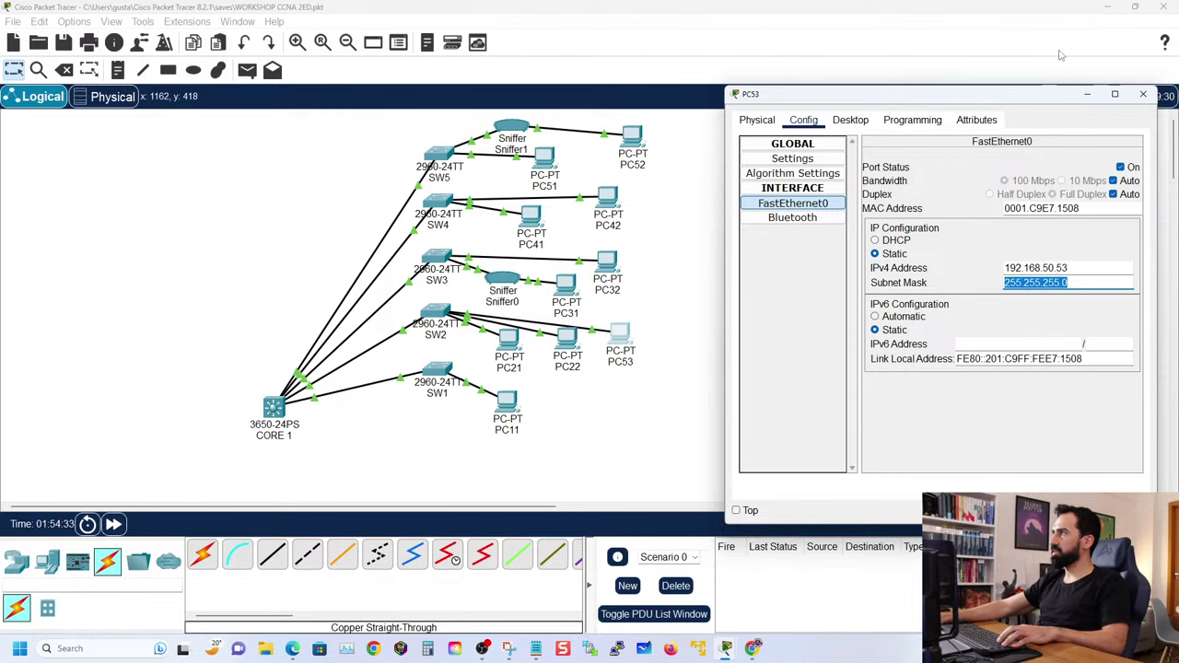
left_click(1141, 93)
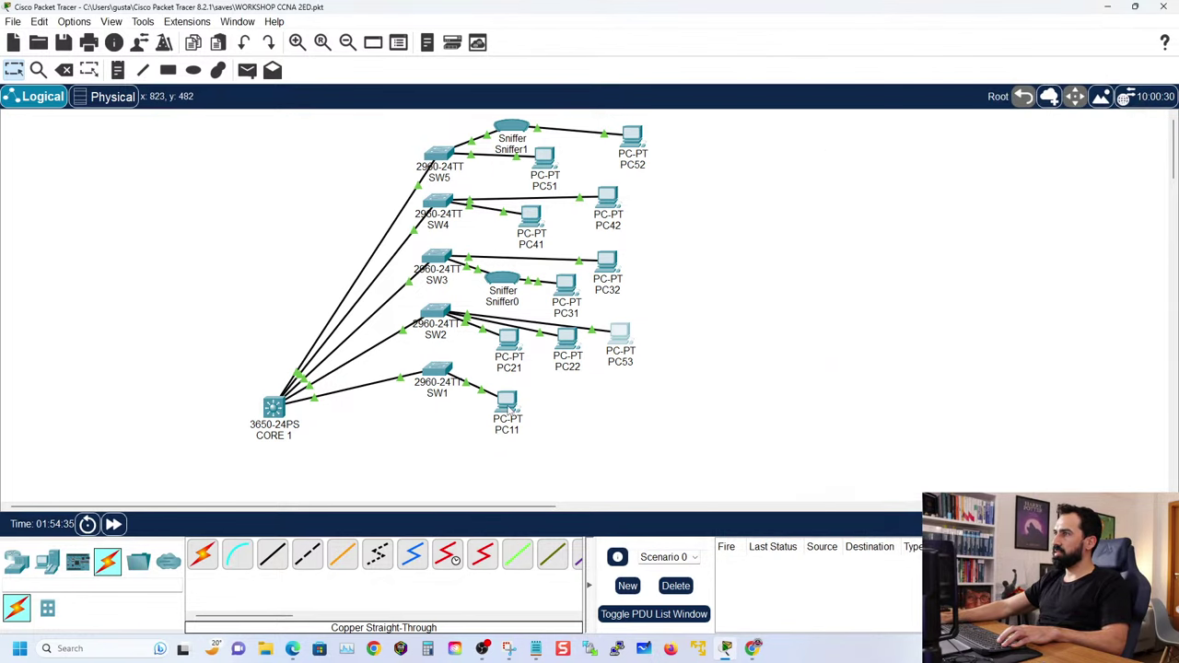
Give PC11 static address 192.168.10.11 with mask 255.255.255.0.
left_click(508, 410)
left_click_drag(599, 138, 783, 97)
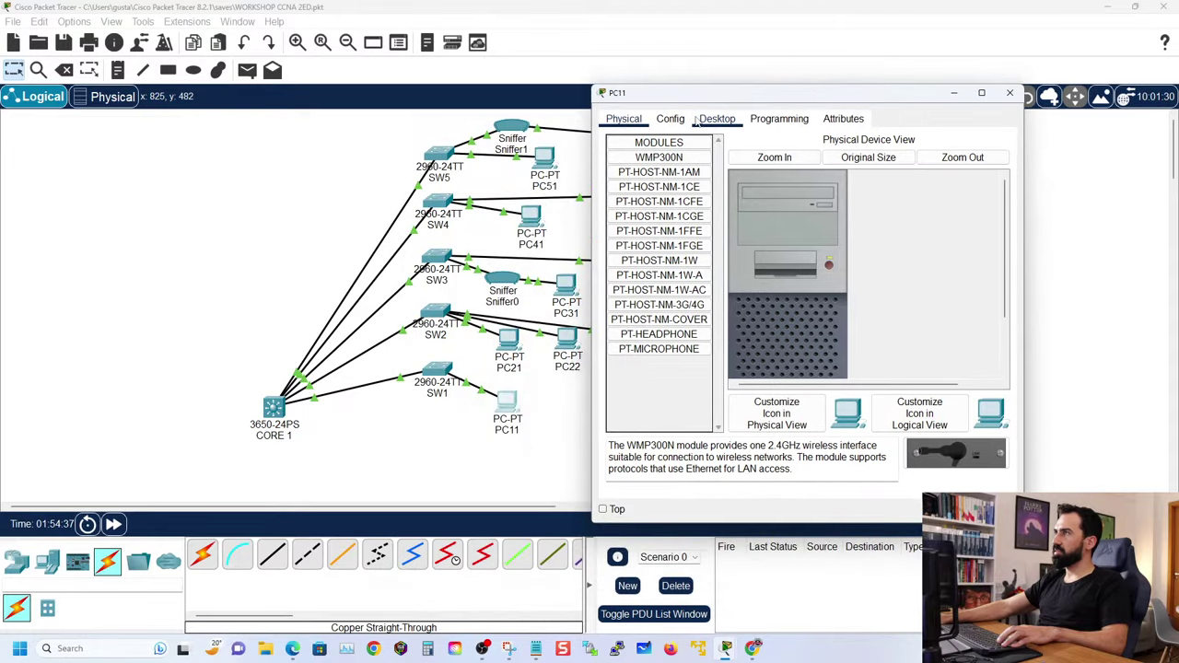
left_click(671, 119)
left_click(658, 201)
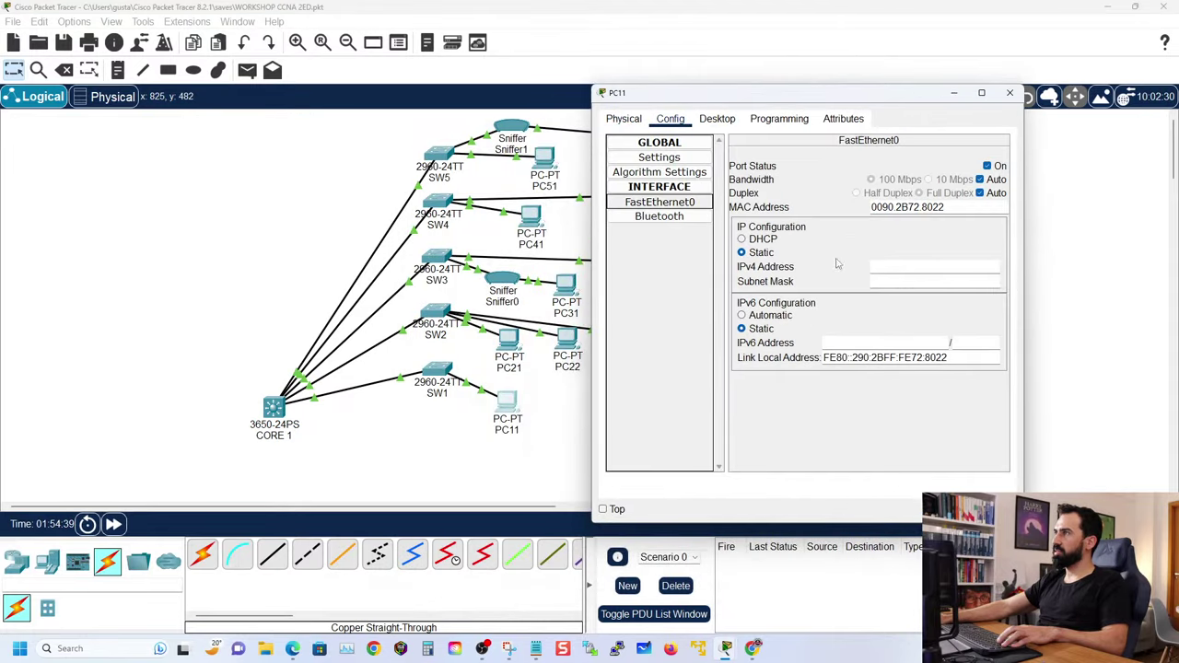
left_click(836, 264)
type("192.168")
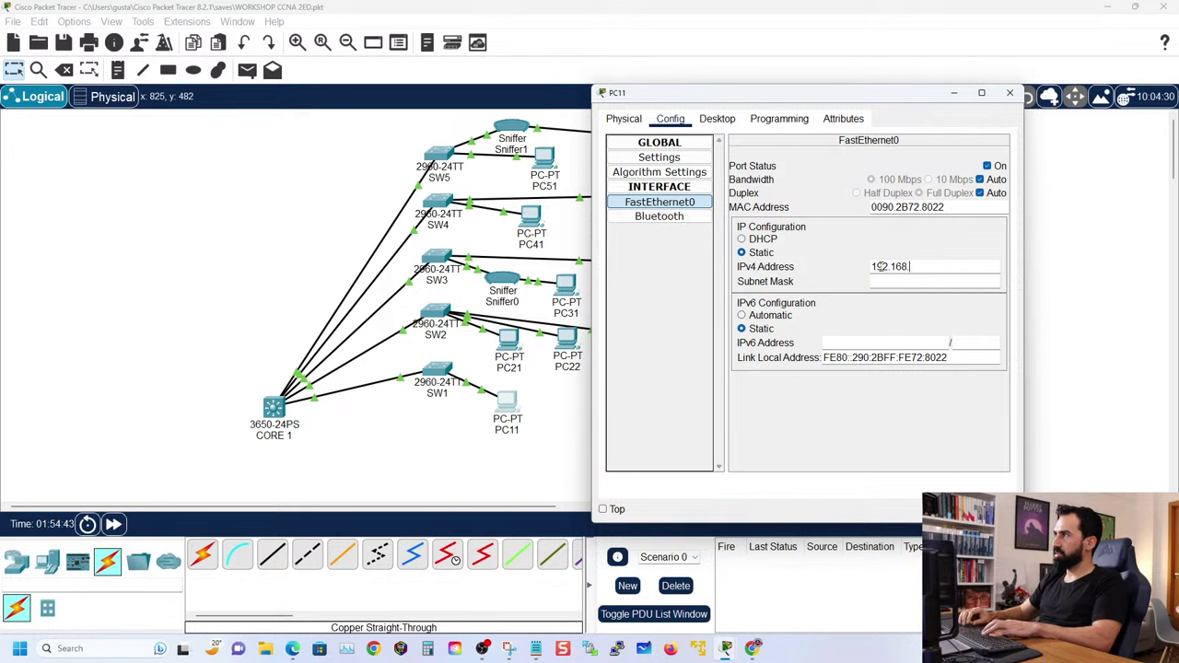
type(".10.11")
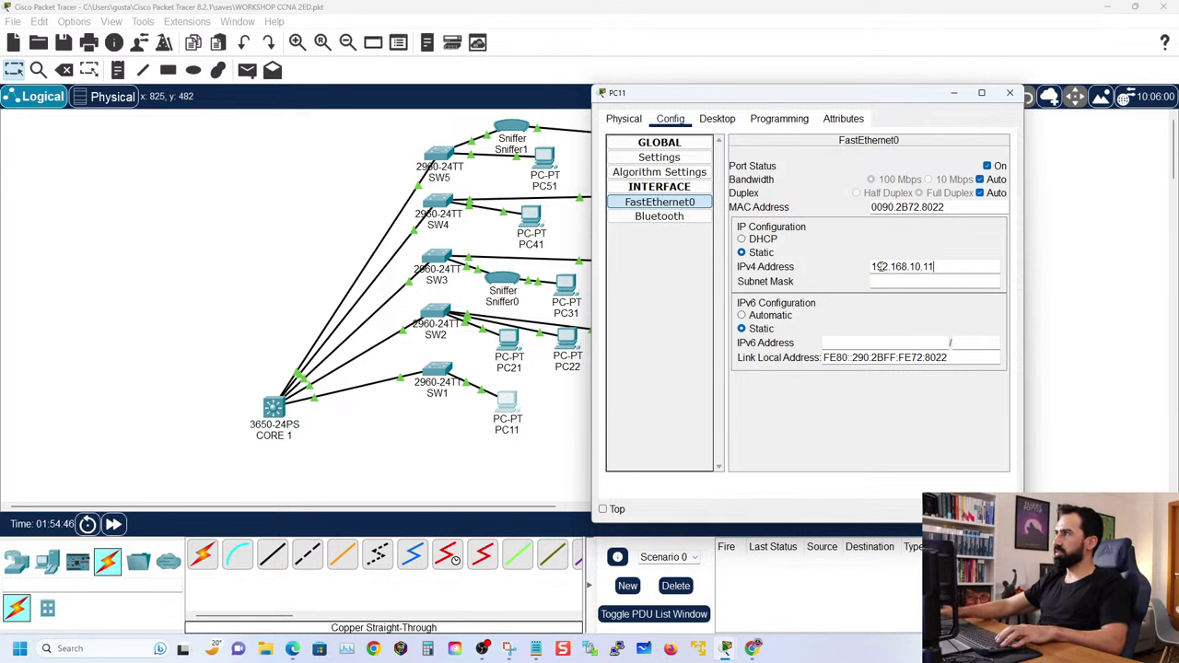
key("Tab")
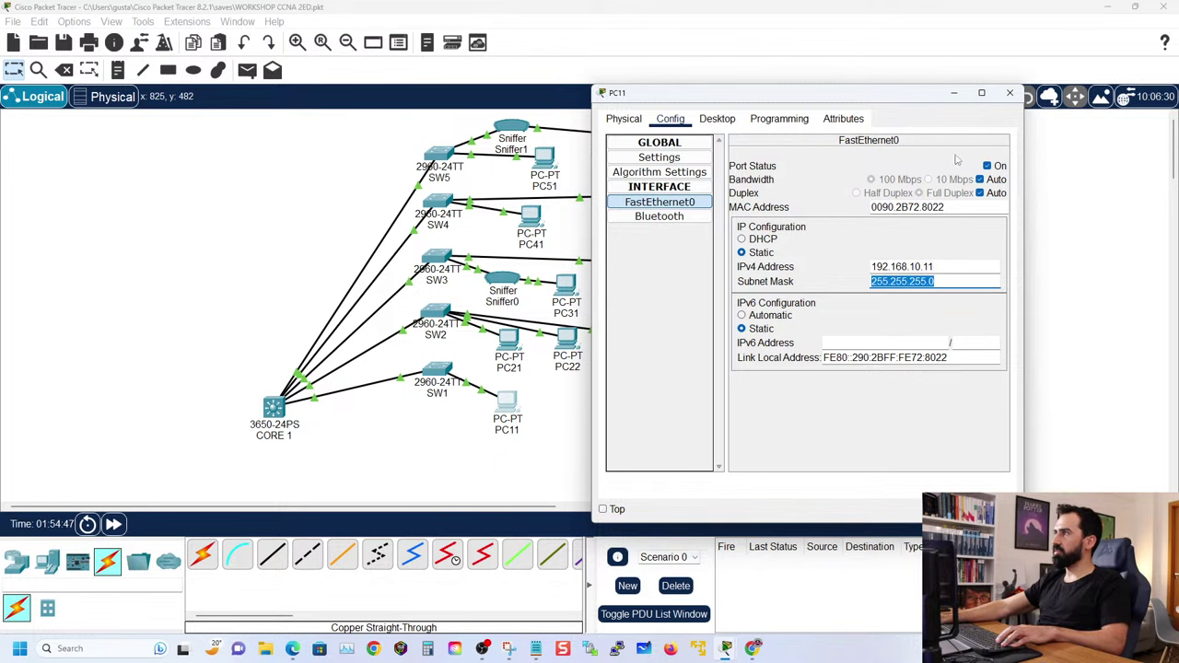
left_click(1011, 93)
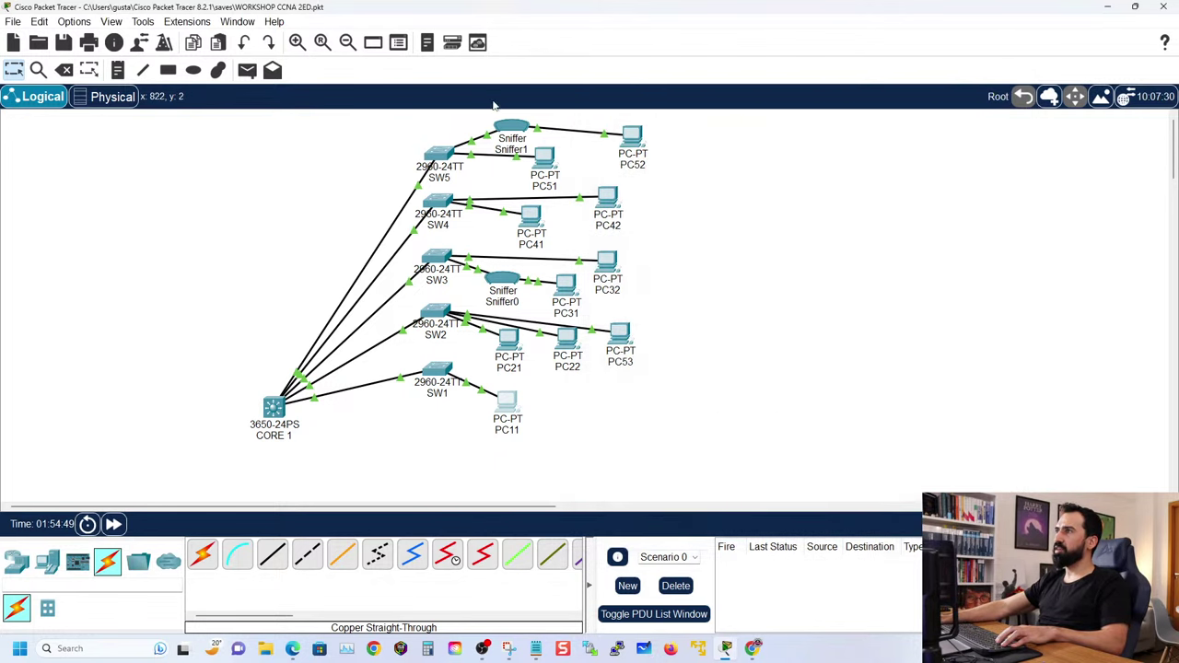
Clear Sniffer1's captured packets in its GUI view and bring up the Edit Filters dialog.
left_click(509, 128)
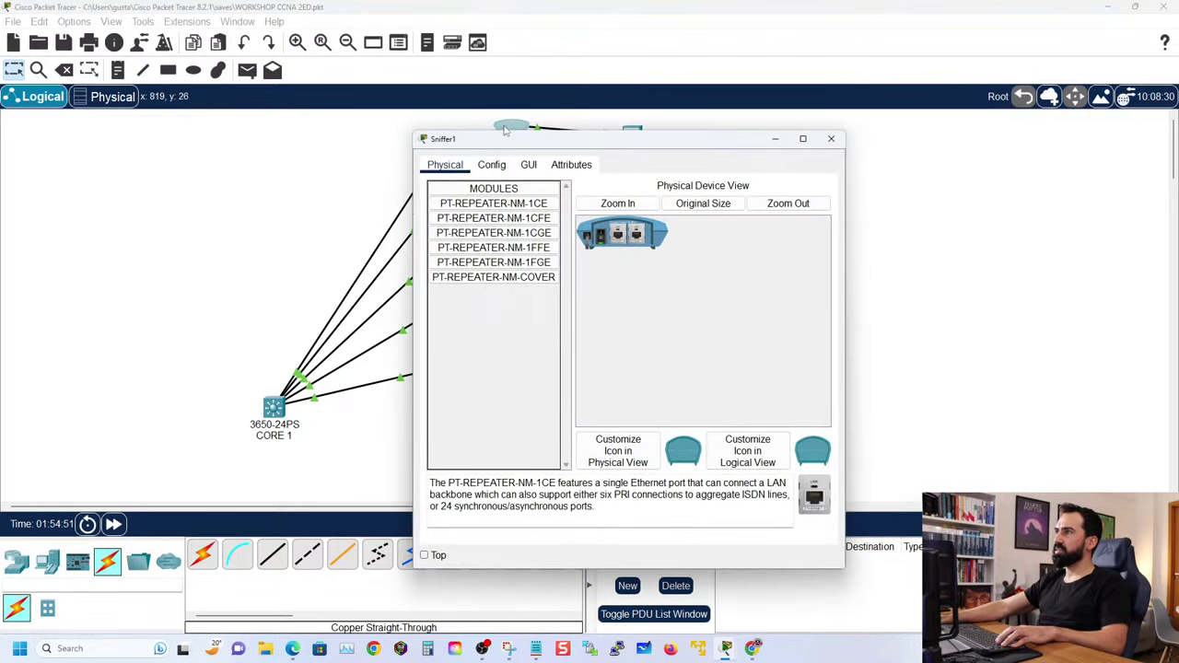
left_click_drag(632, 136, 787, 125)
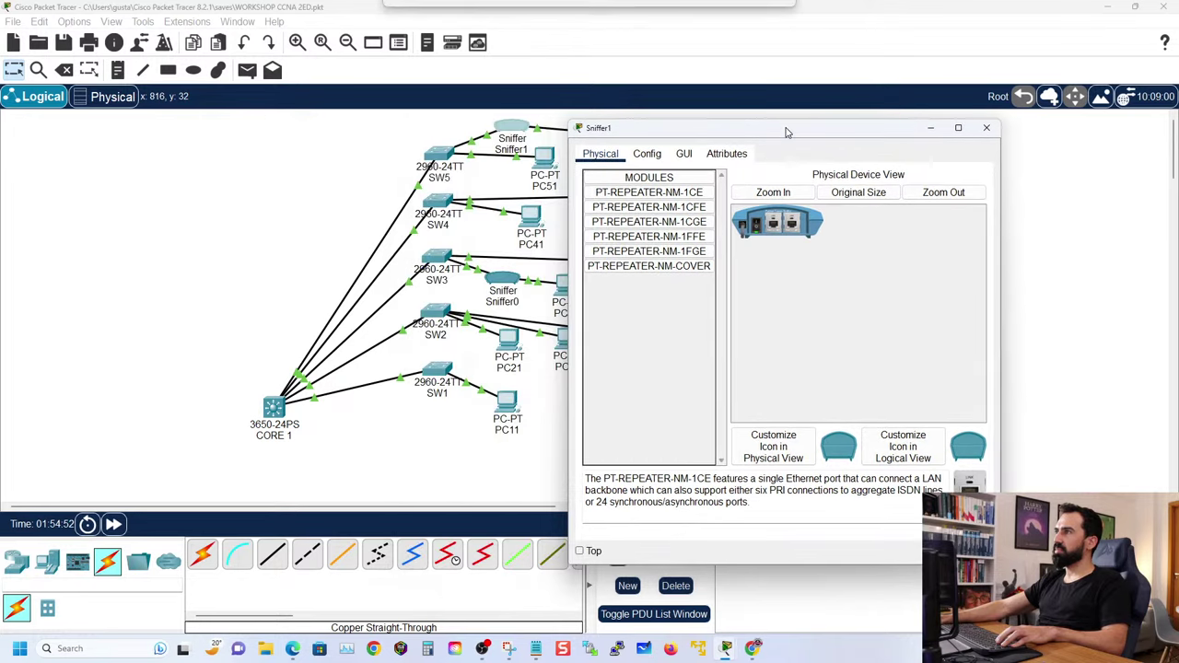
left_click(649, 155)
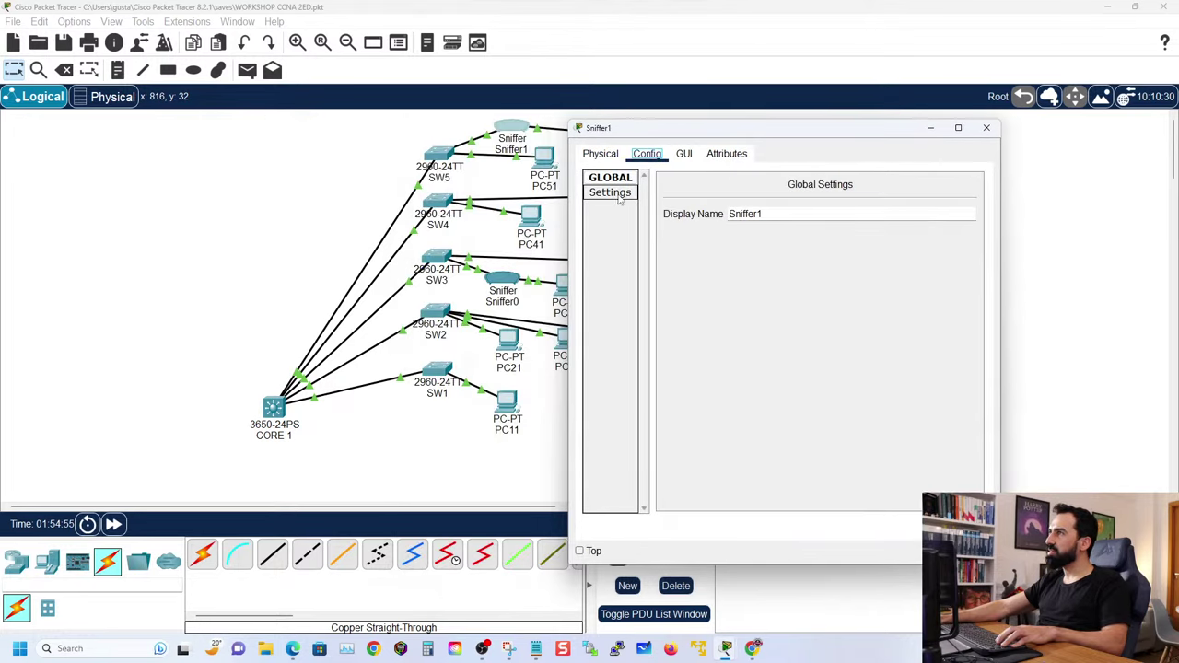
left_click(683, 155)
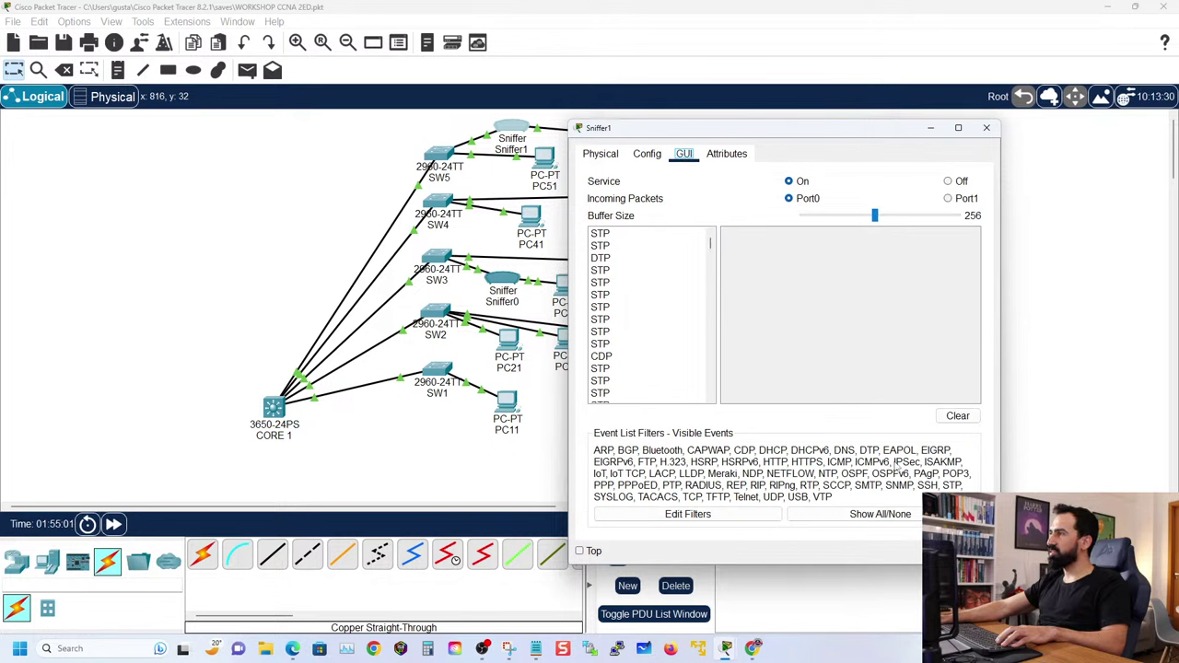
left_click(955, 416)
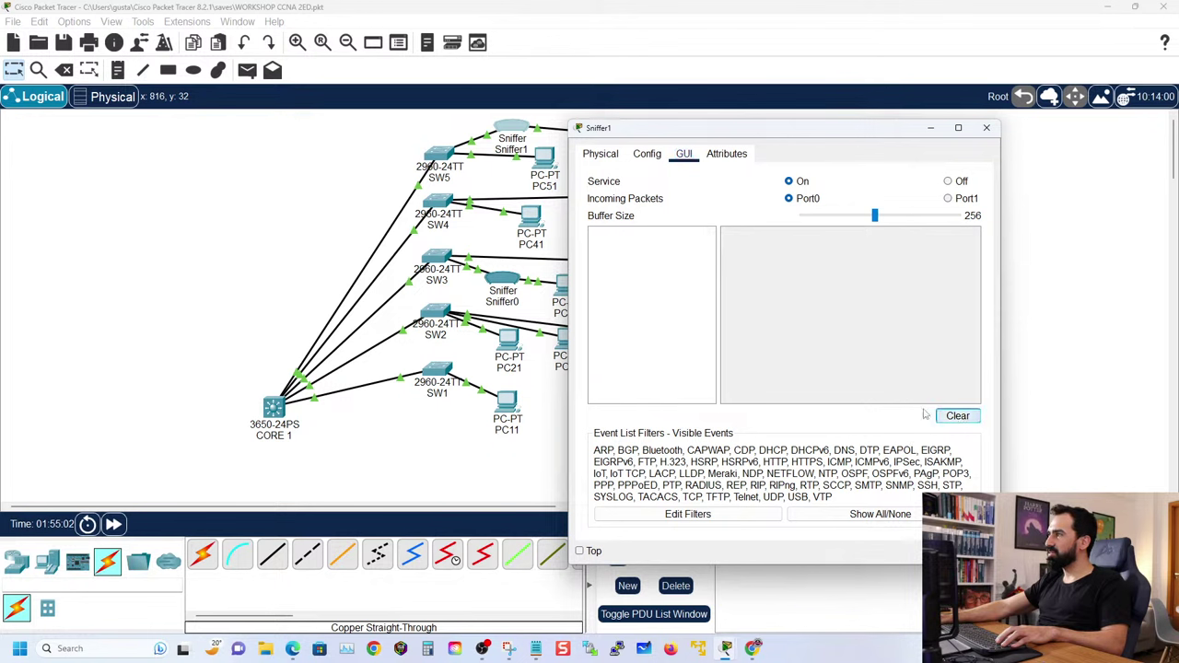
left_click(699, 518)
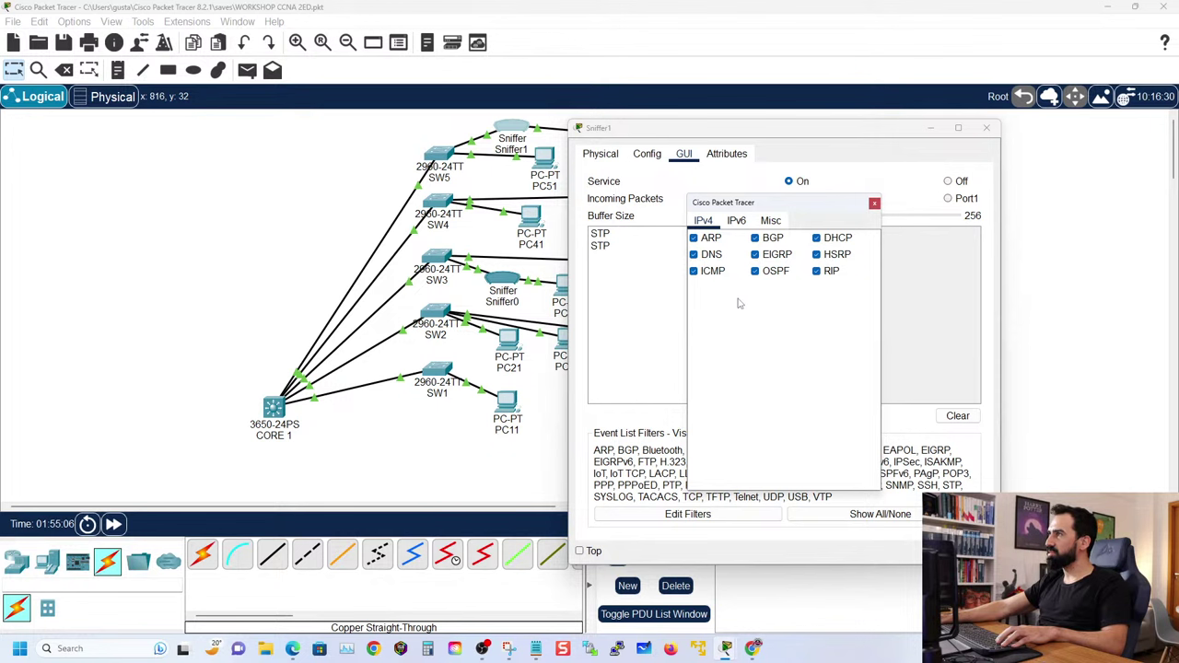
Hide all Sniffer1 event types, then enable ICMP under the IPv4 filters.
left_click(736, 222)
left_click(771, 221)
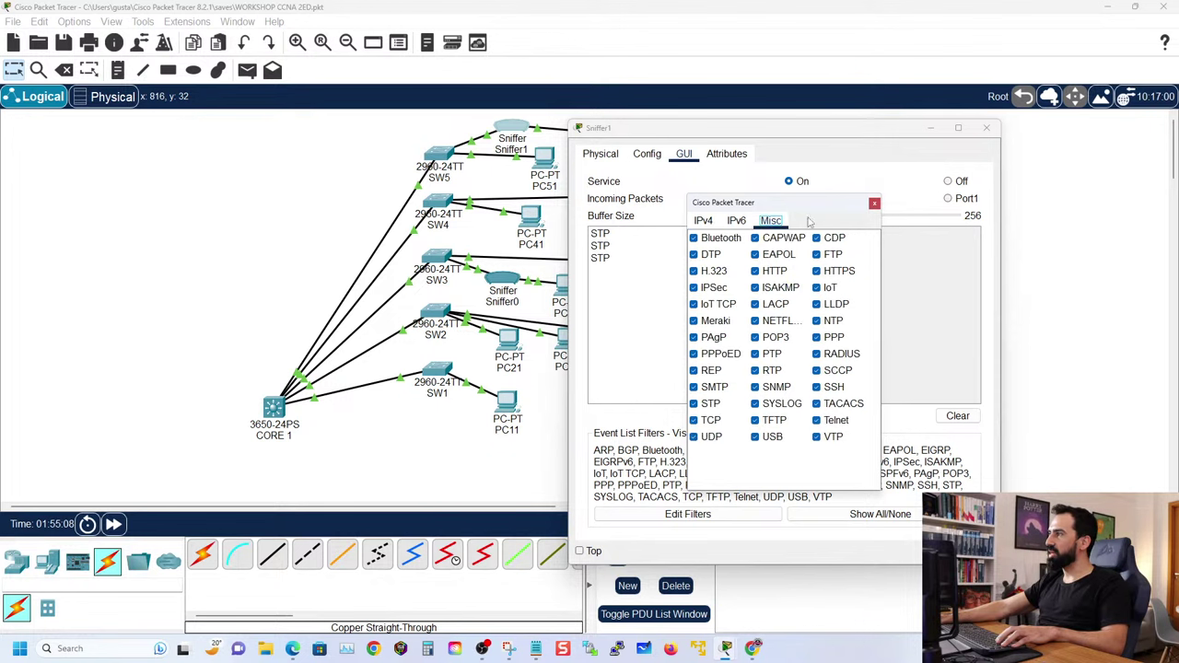
left_click(875, 202)
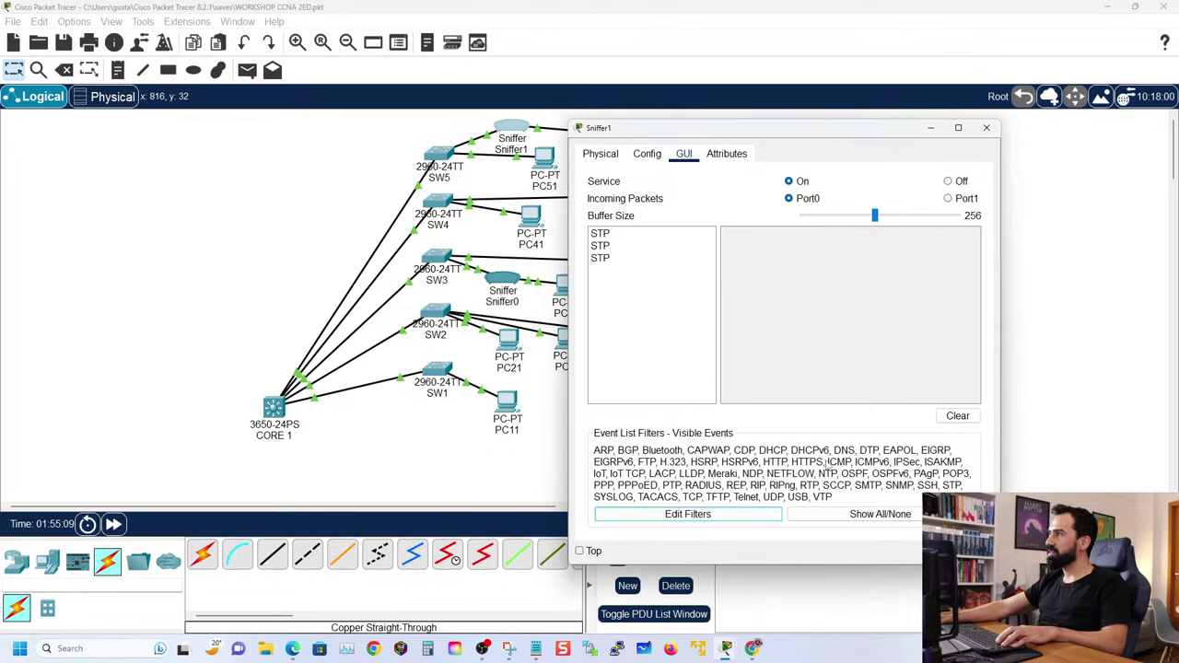
left_click(862, 518)
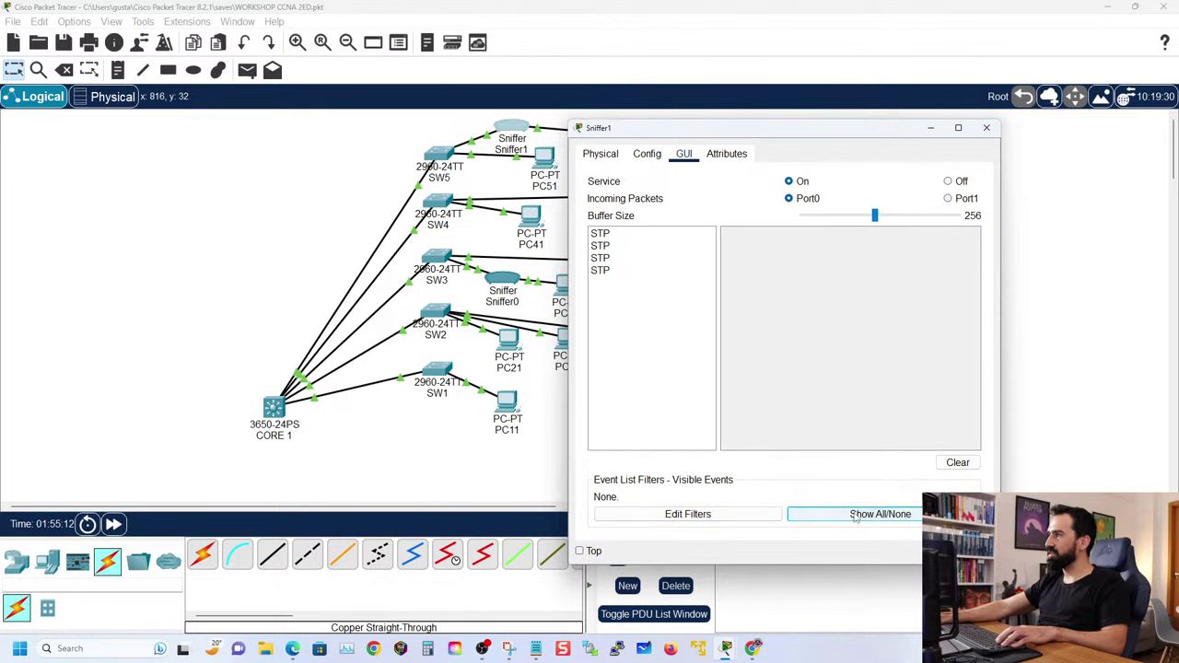
left_click(737, 517)
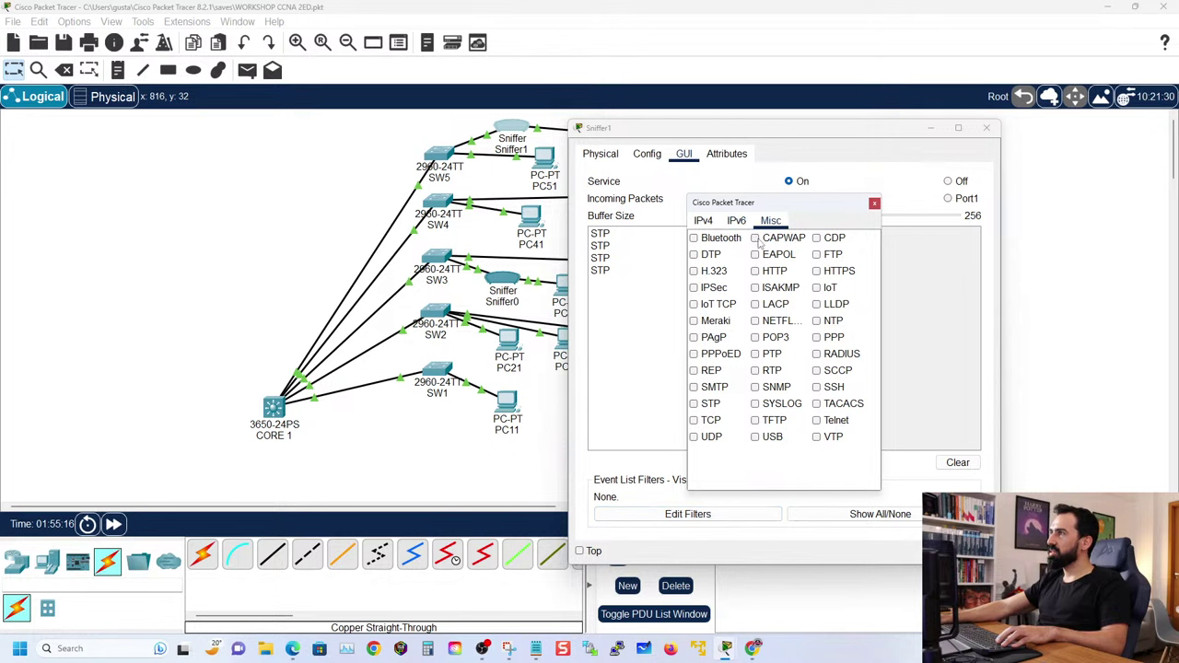
left_click(704, 222)
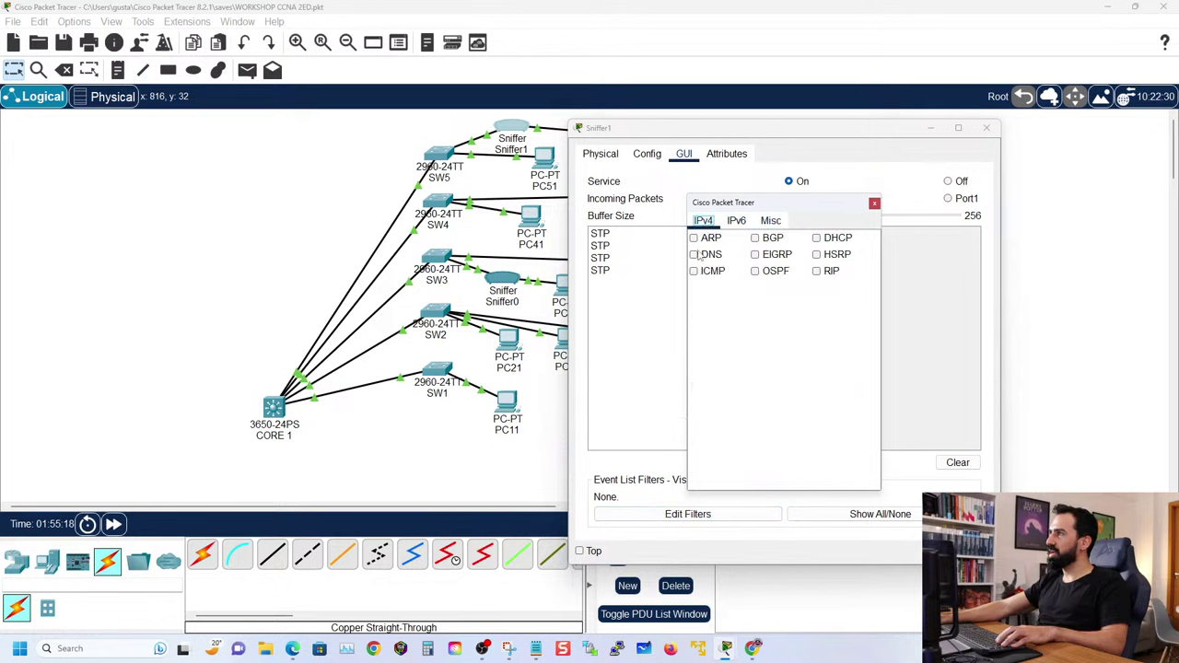
left_click(695, 272)
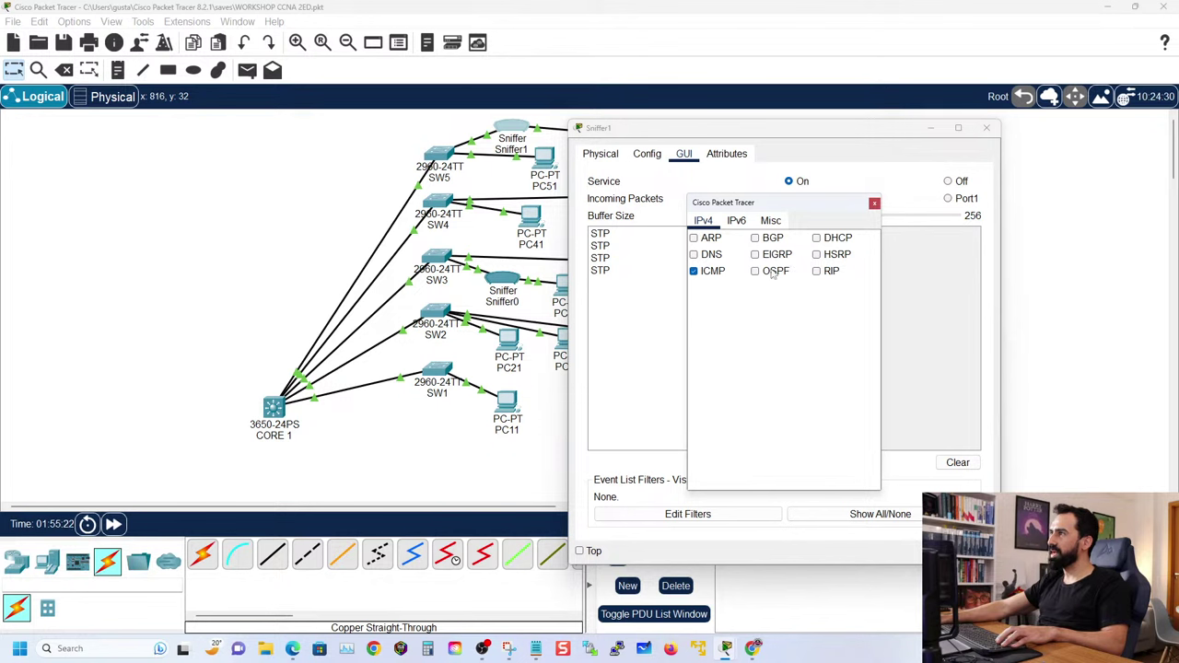
left_click(874, 204)
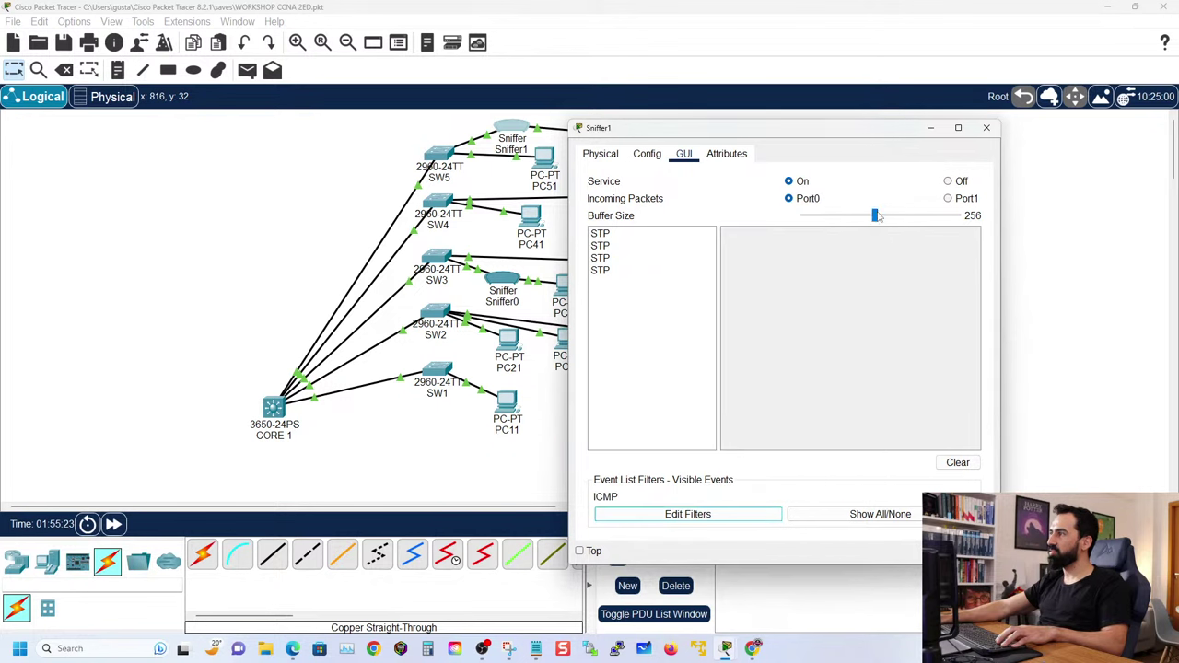
Toggle Show All/None until every event type is hidden again.
left_click(867, 522)
double_click(868, 521)
left_click(866, 521)
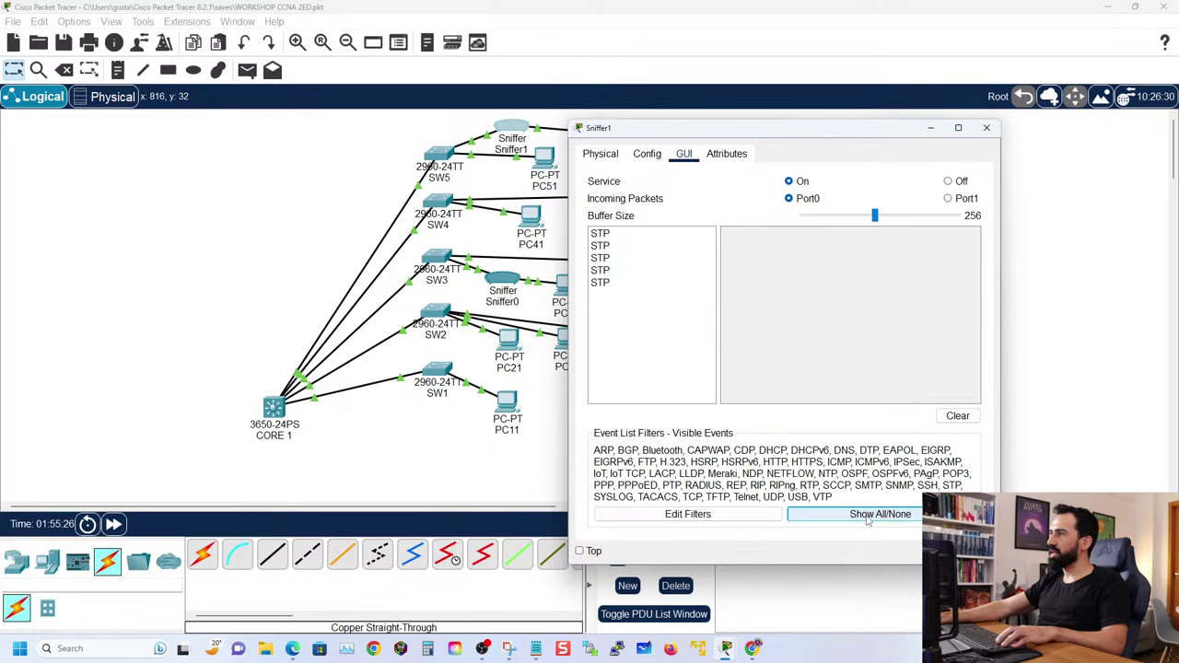
left_click(866, 521)
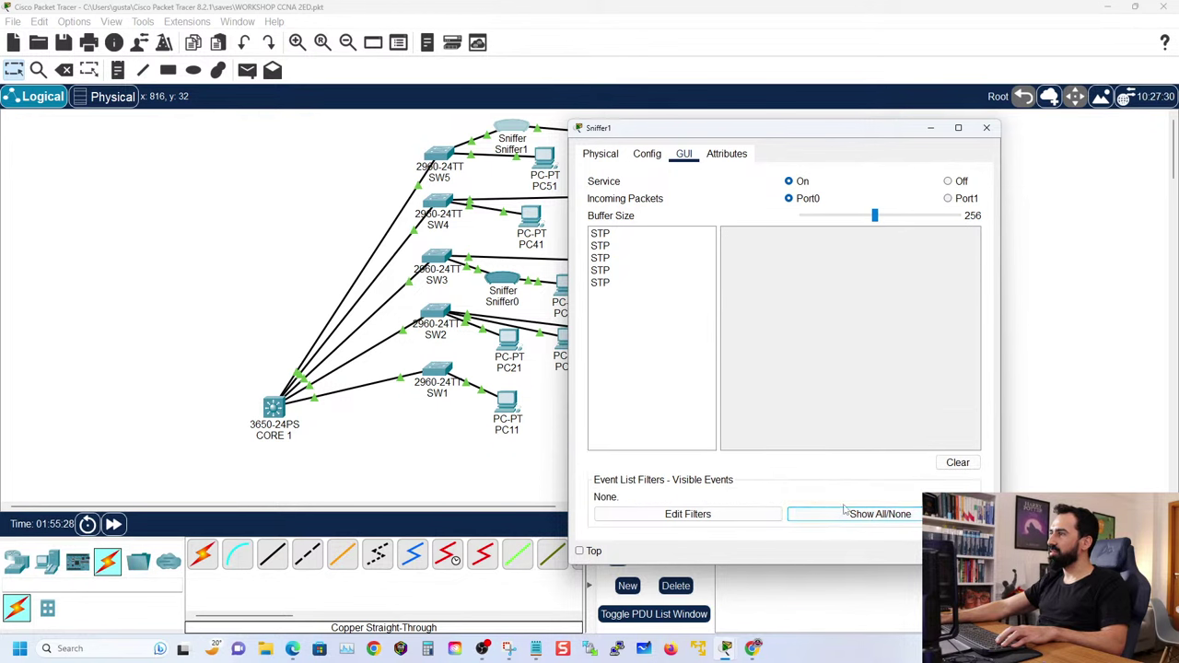
key("space")
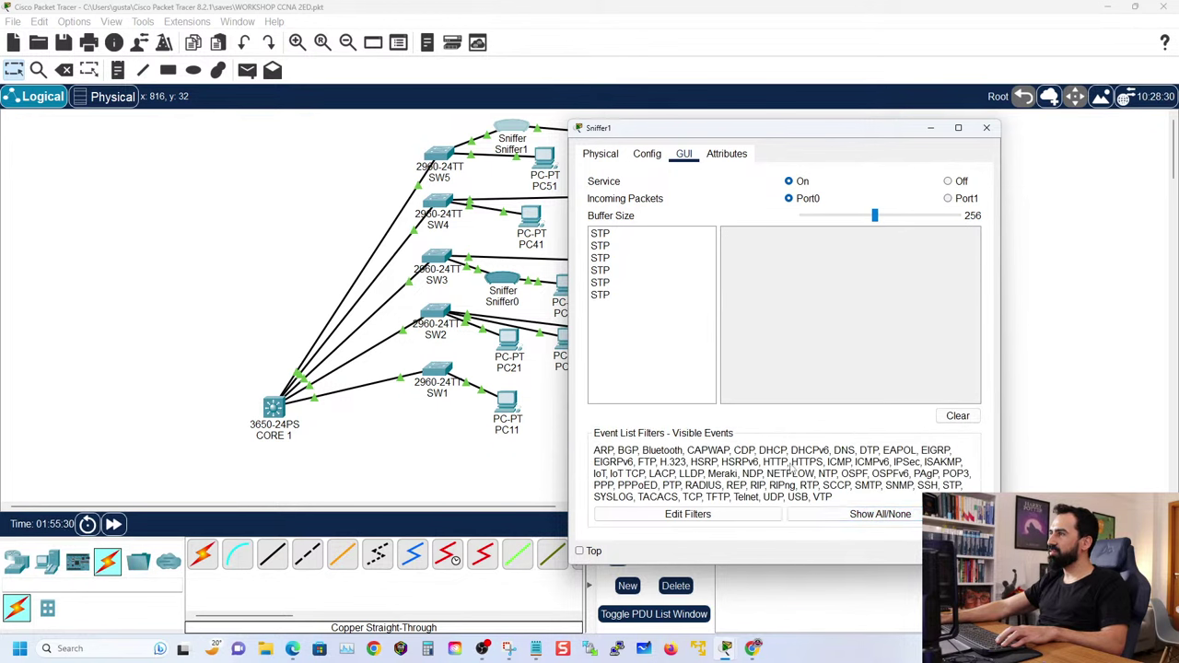
left_click(870, 518)
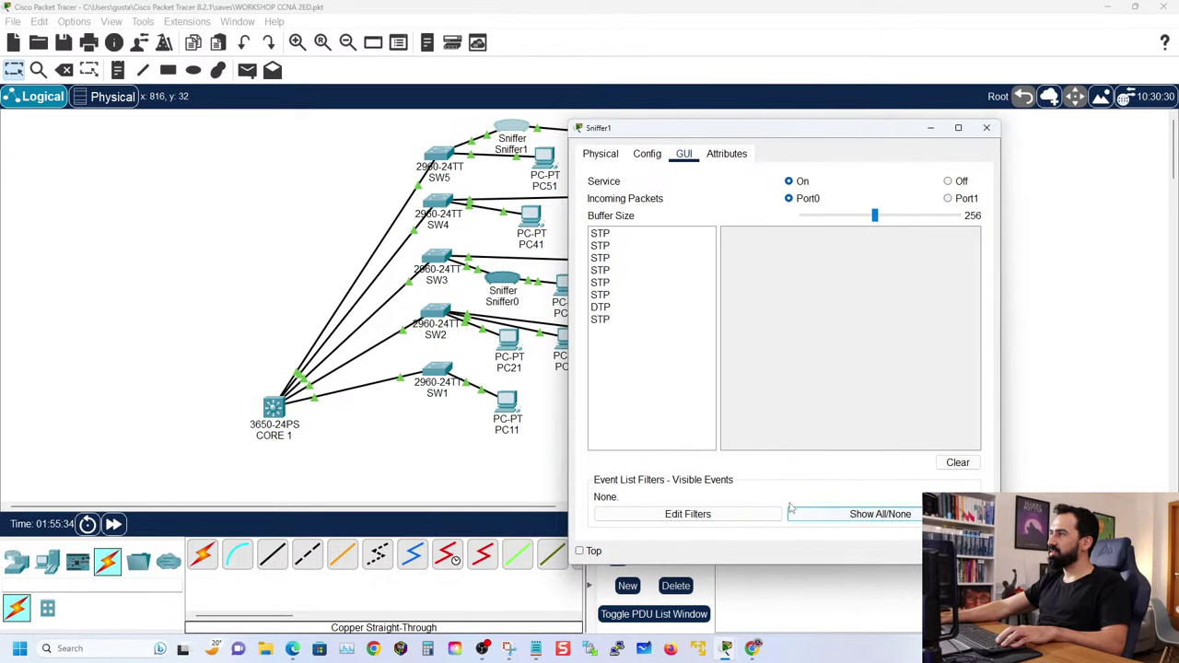
Enable only ARP and ICMP filters, clear Sniffer1's list, and close its window.
left_click(702, 516)
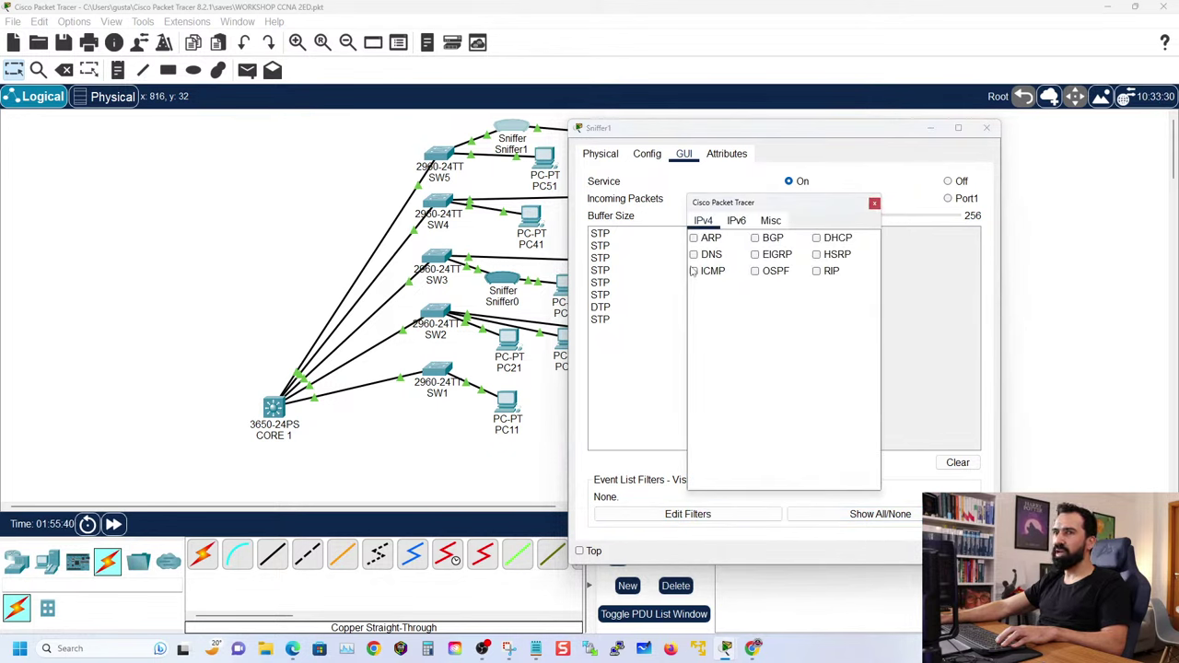
left_click(692, 271)
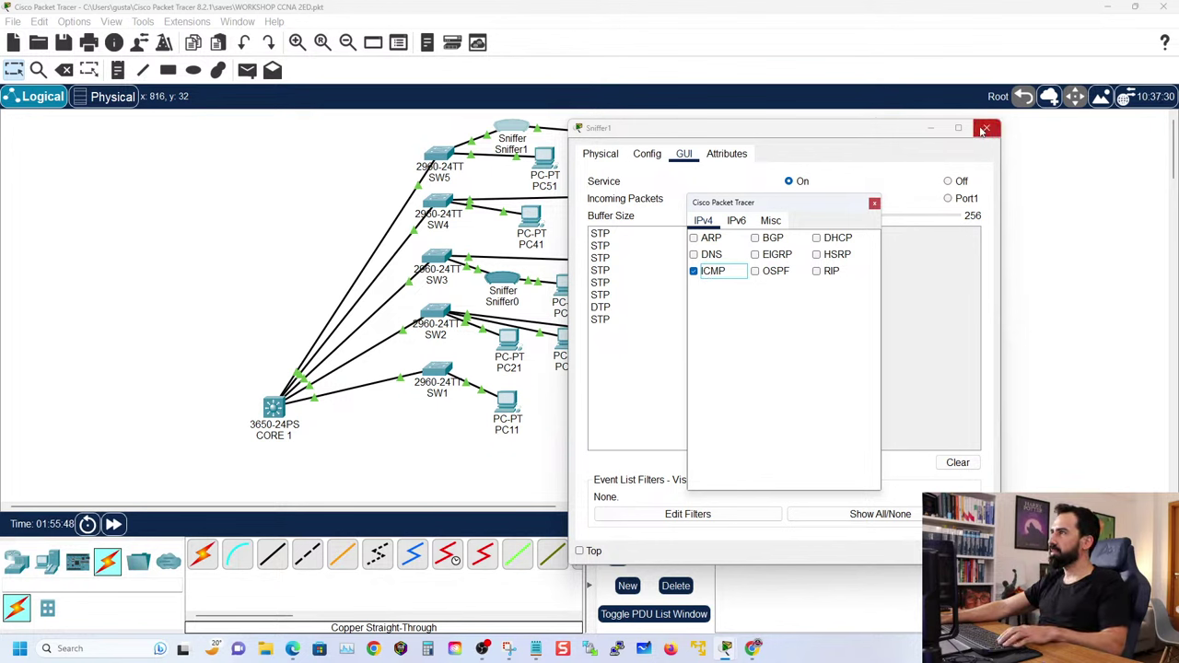
left_click(695, 239)
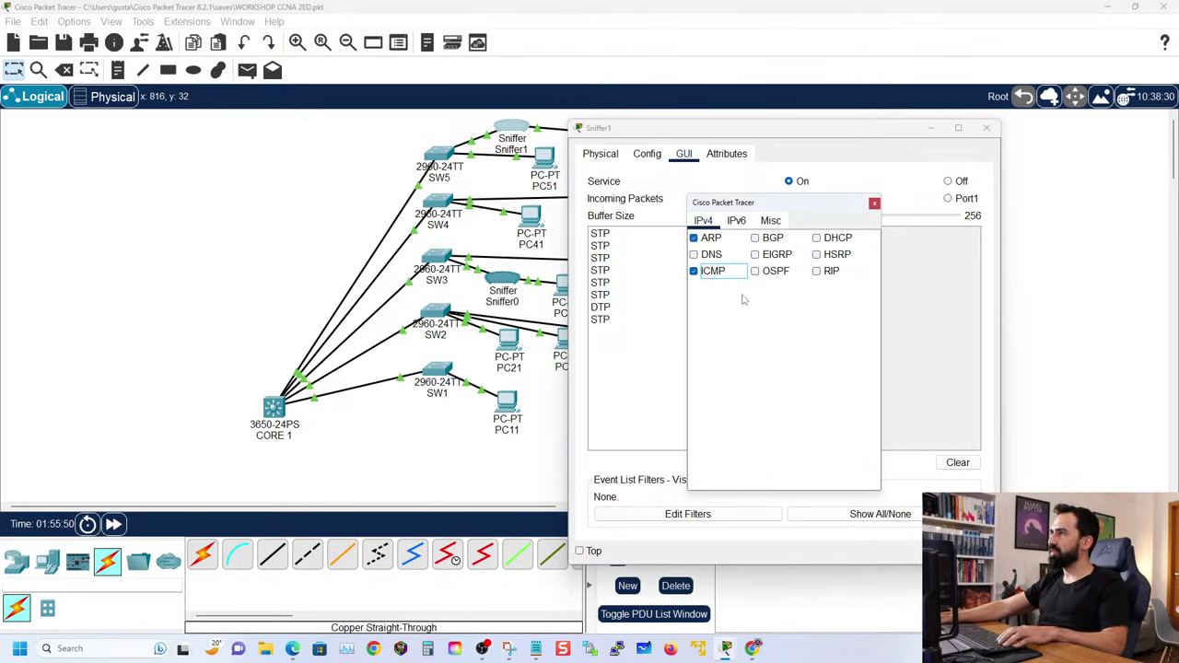
left_click(874, 204)
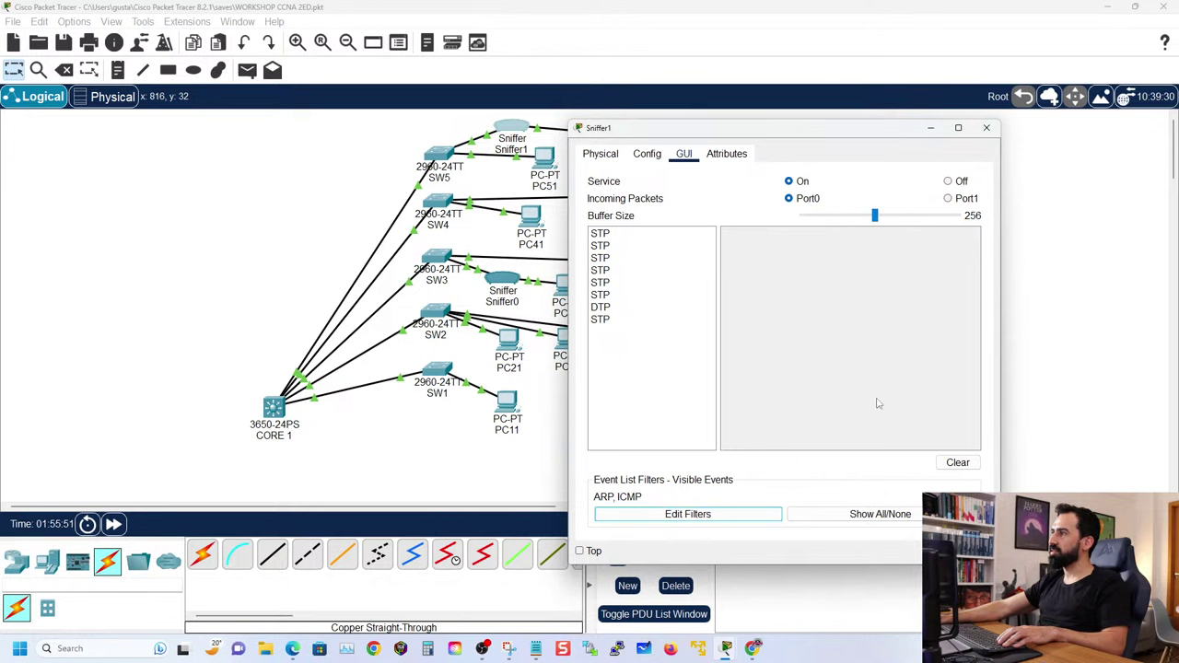
left_click(955, 462)
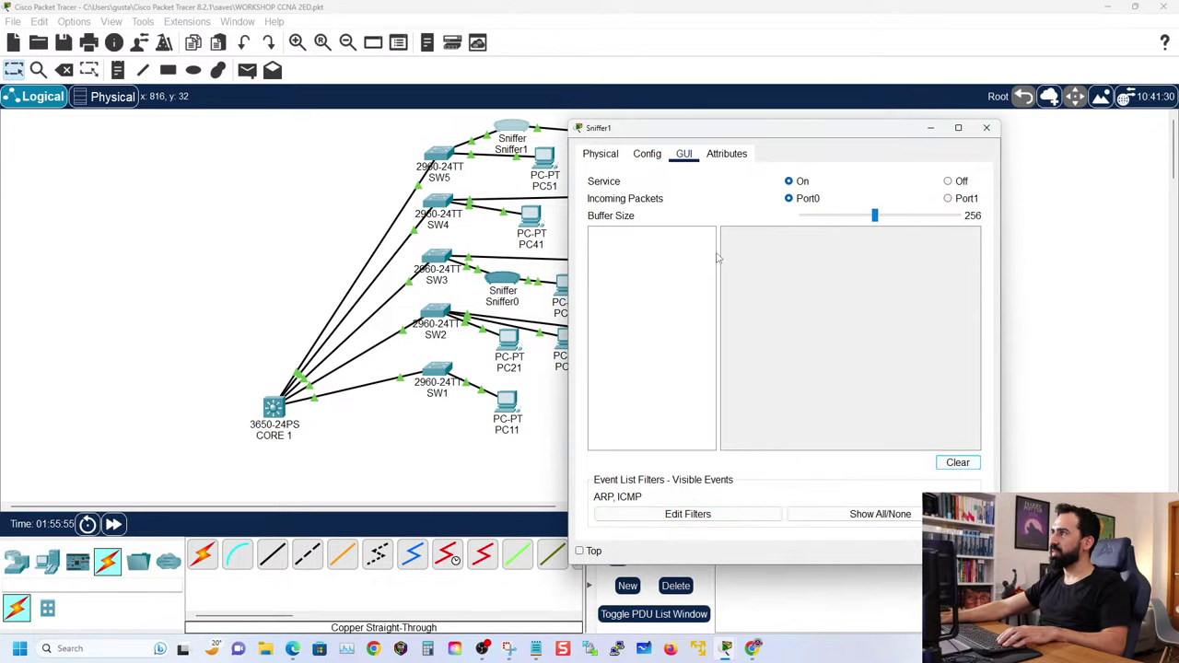
left_click(932, 129)
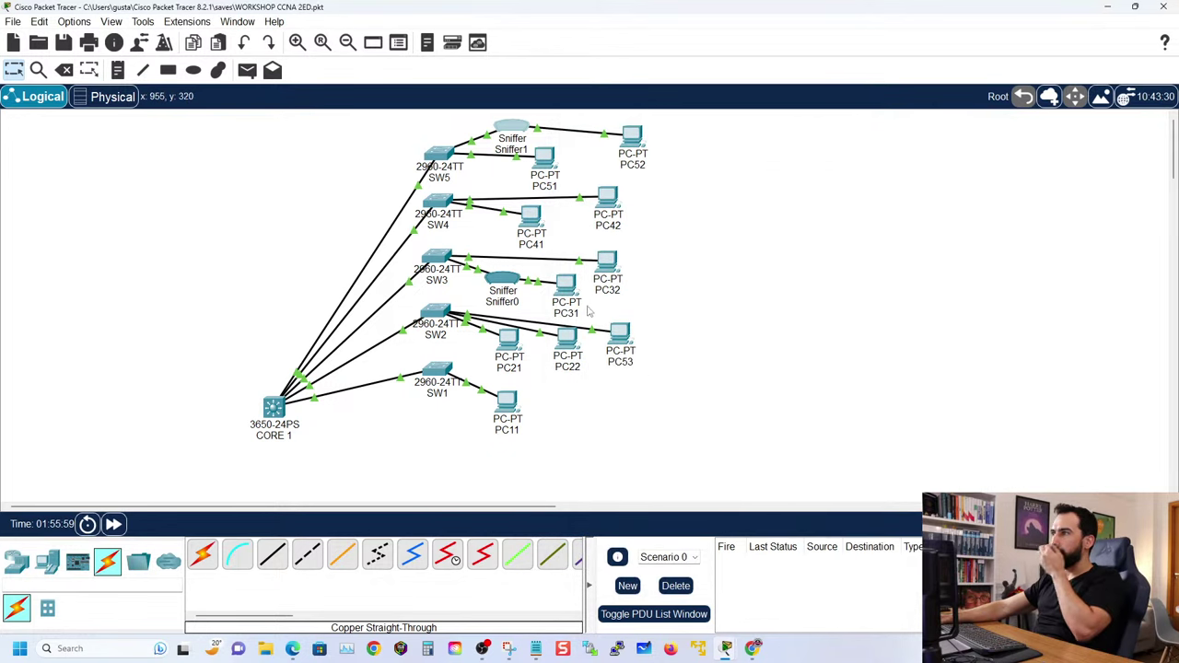
Clear Sniffer0's capture list, restrict its events to ARP and ICMP, and close it.
left_click(501, 281)
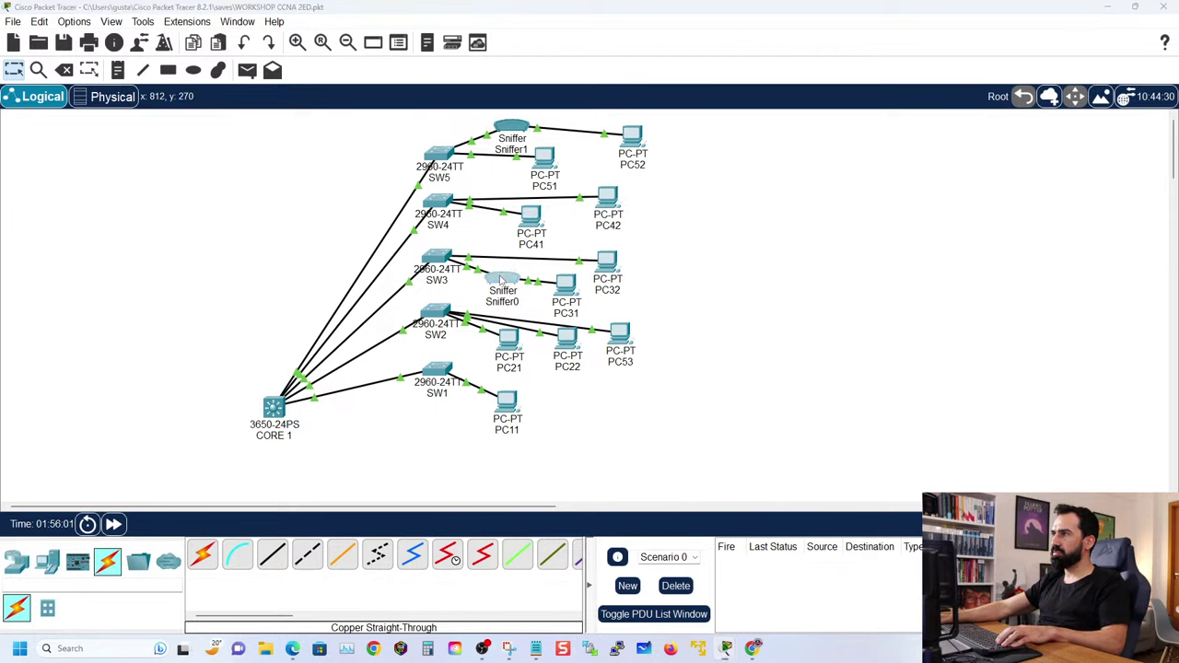
left_click(499, 166)
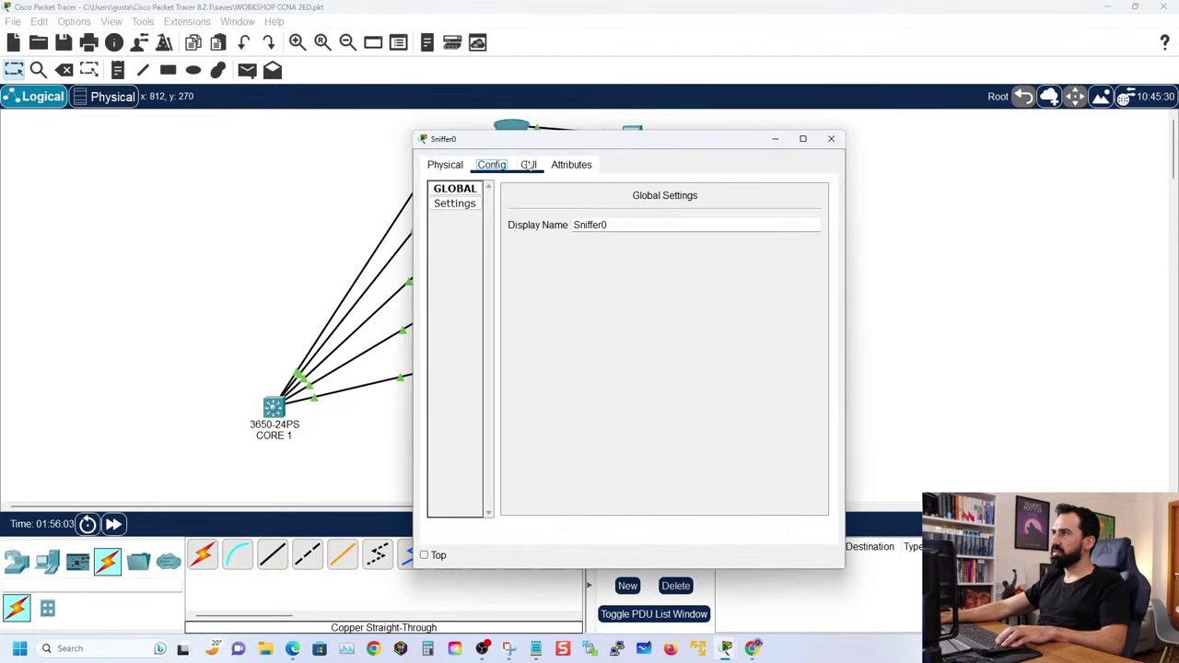
left_click(528, 165)
left_click(798, 420)
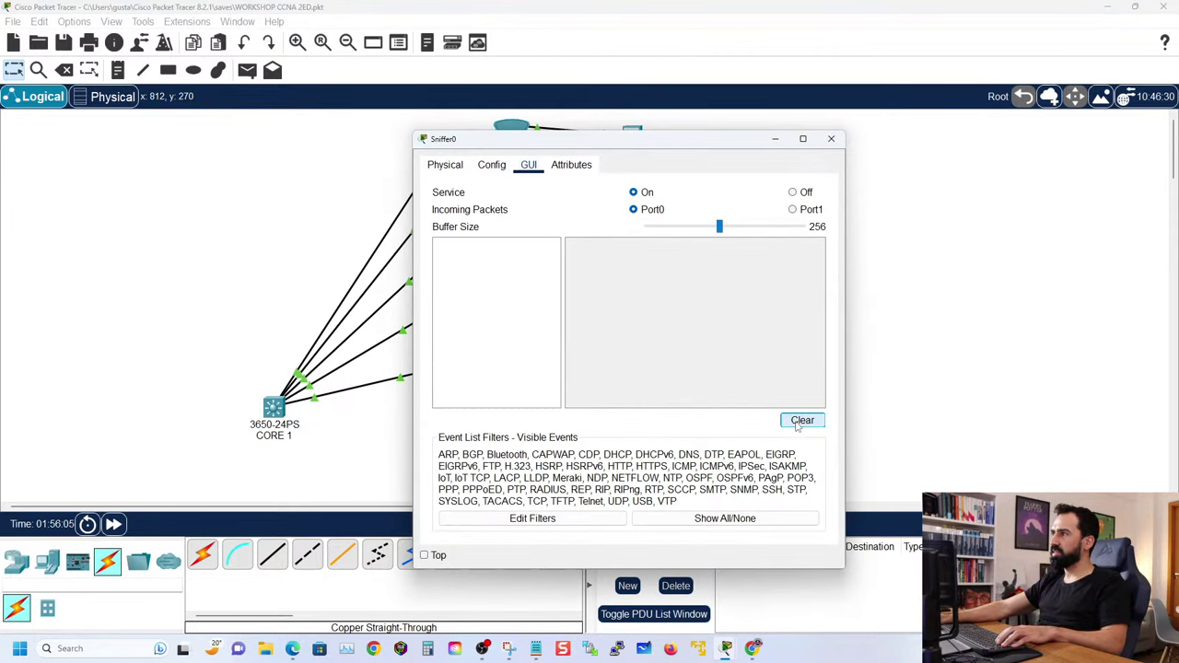
left_click(731, 522)
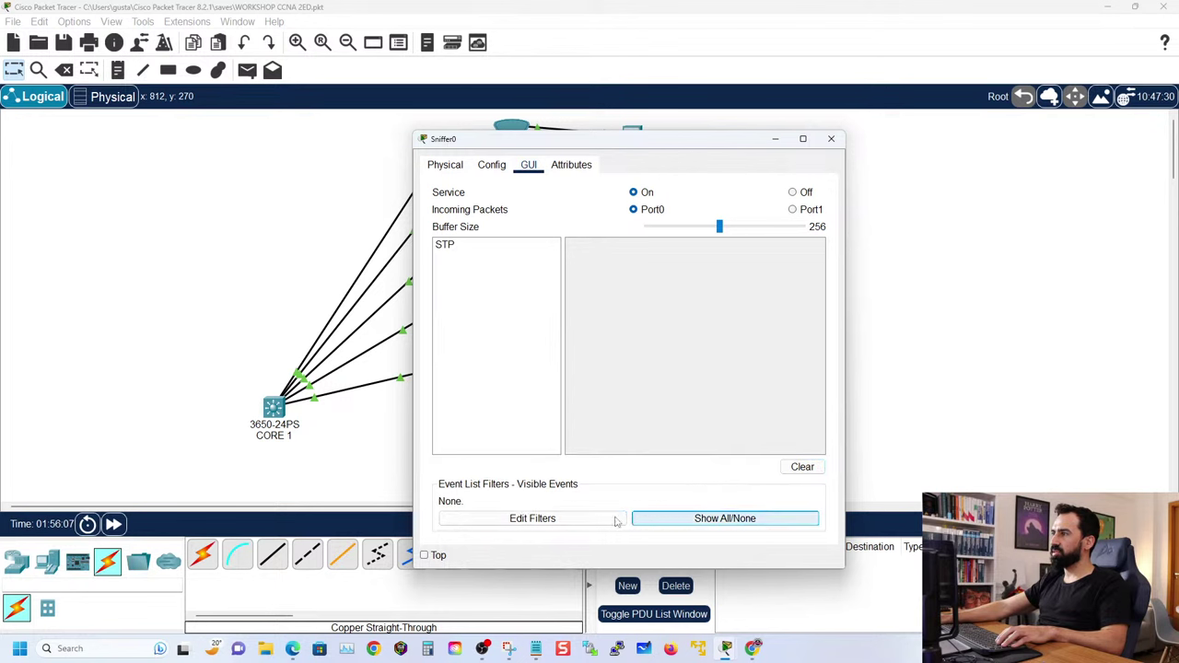
left_click(617, 521)
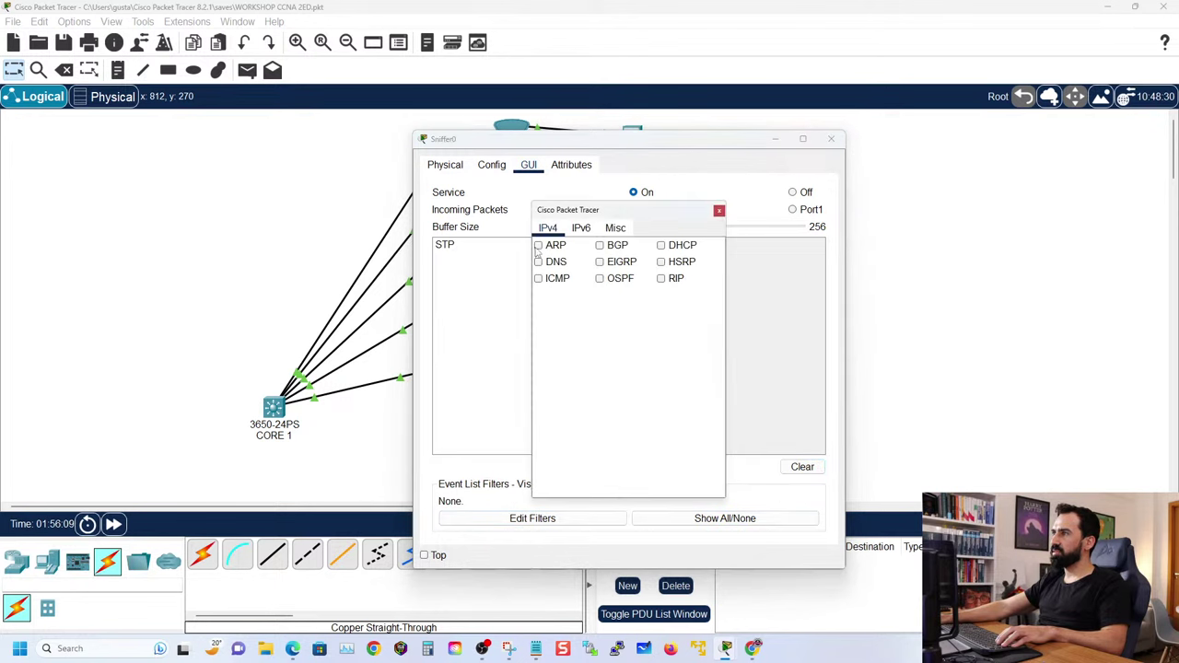
left_click(718, 210)
left_click(831, 140)
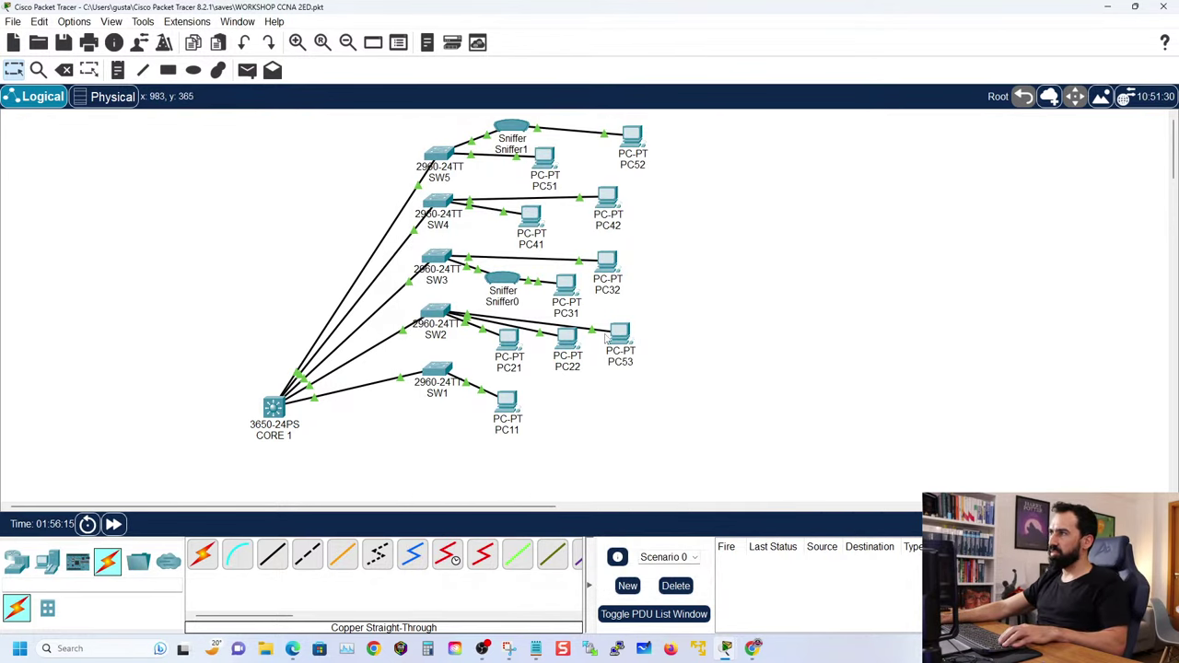
From PC31's Command Prompt, ping 192.168.30.32 and get four replies.
left_click(568, 293)
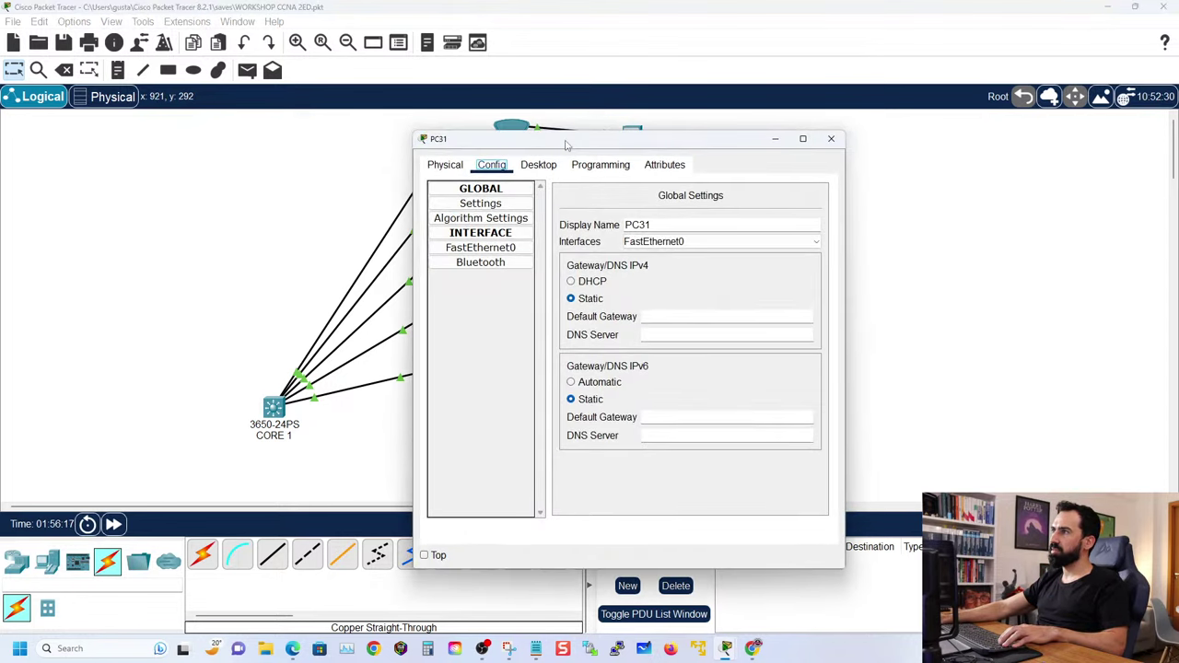
left_click_drag(567, 144, 826, 126)
left_click(805, 150)
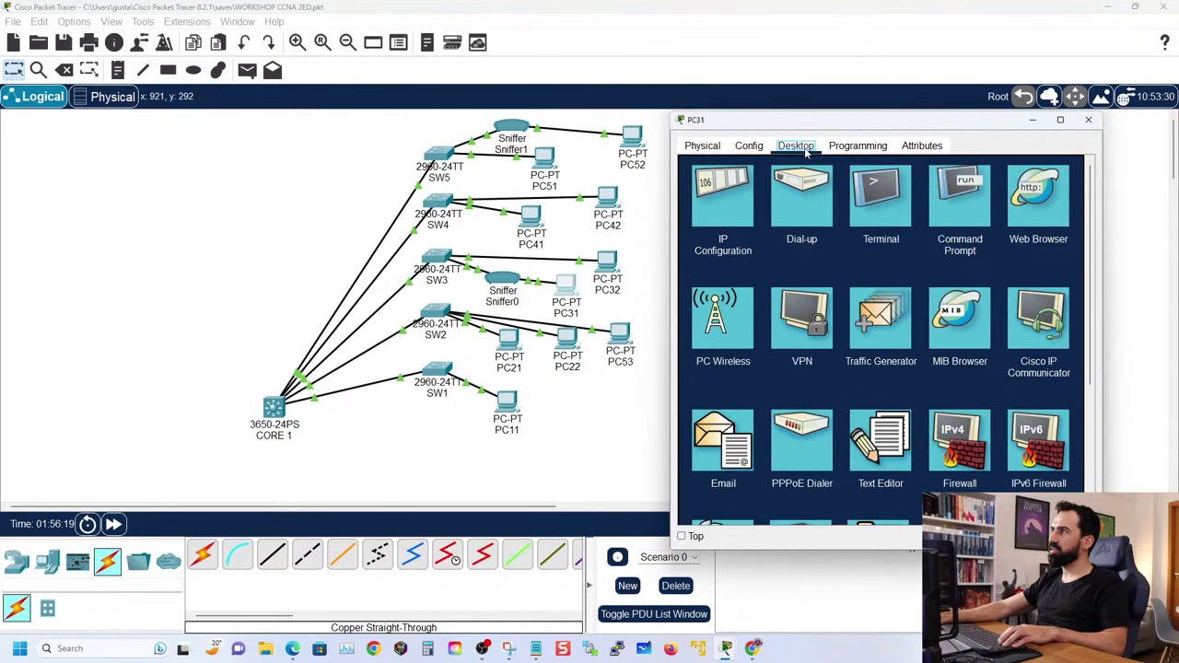
left_click(961, 196)
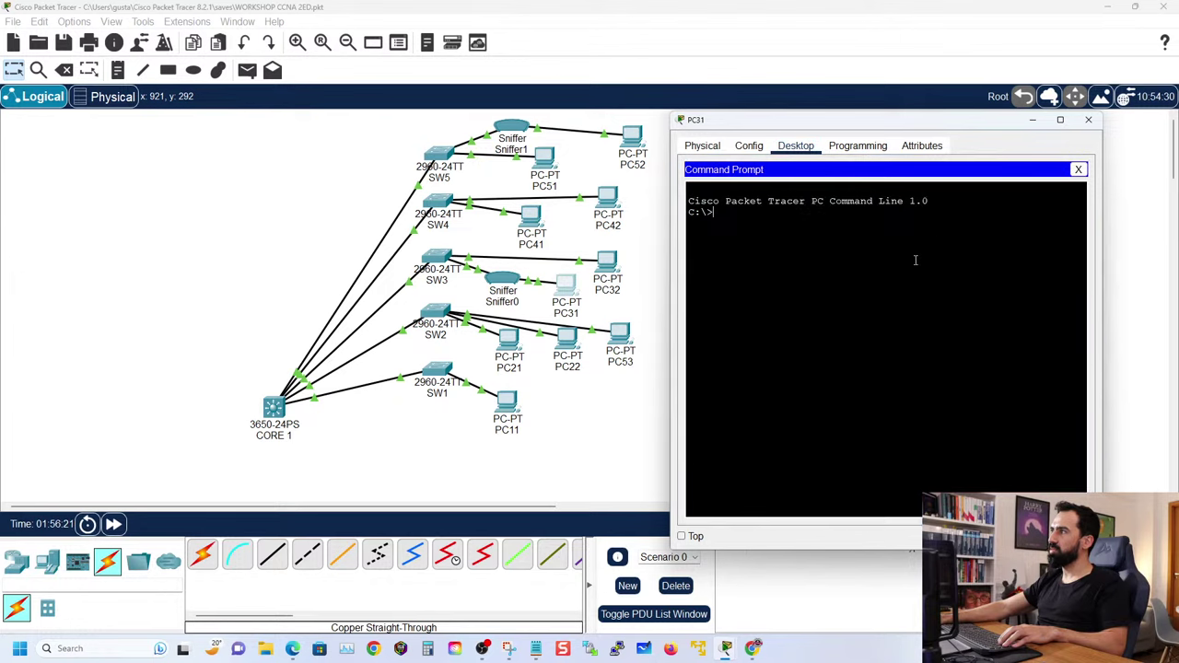
type("ping")
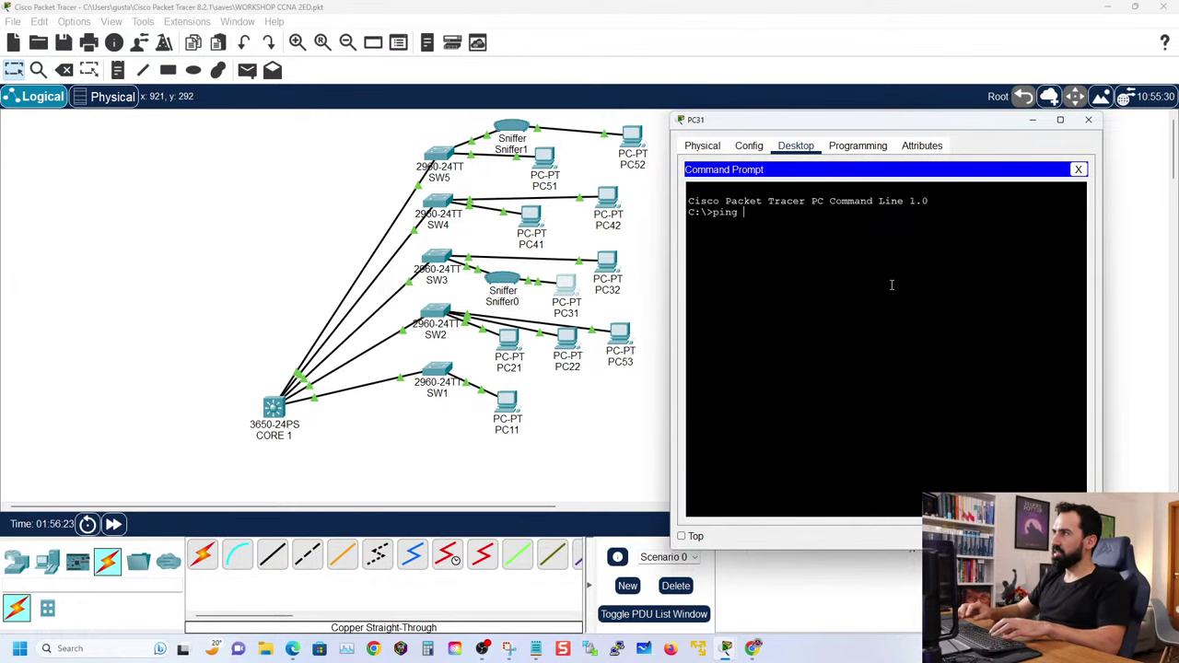
type(" 192.16")
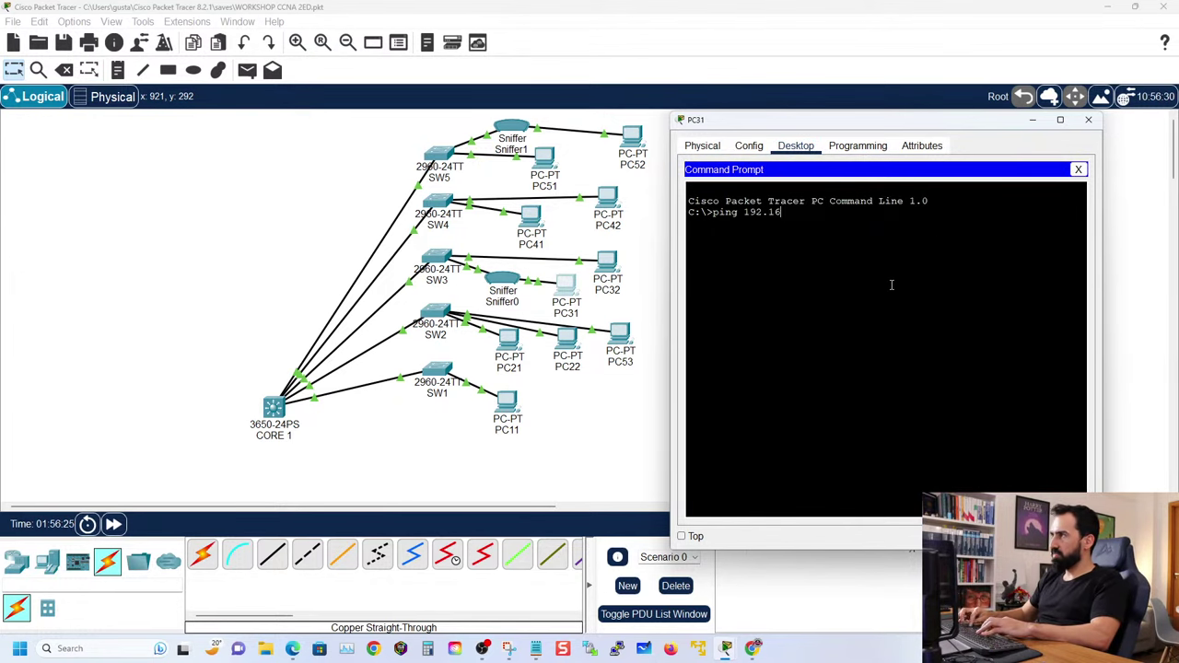
type("8.30.32")
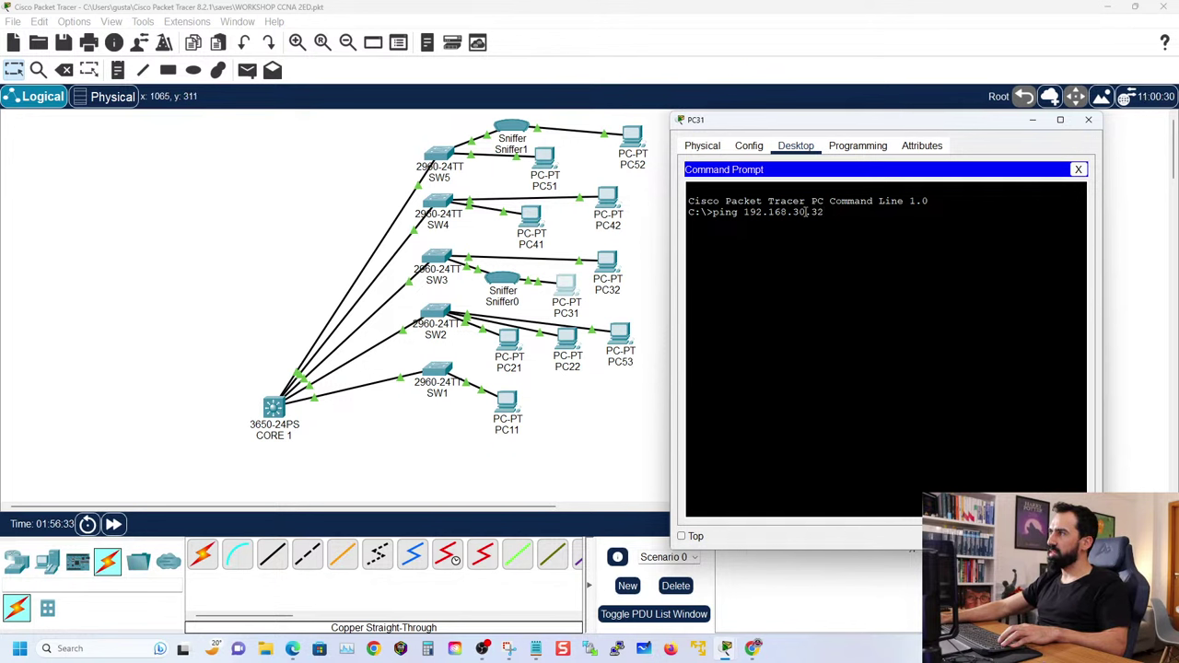
left_click_drag(808, 212, 744, 212)
left_click(843, 212)
key("Return")
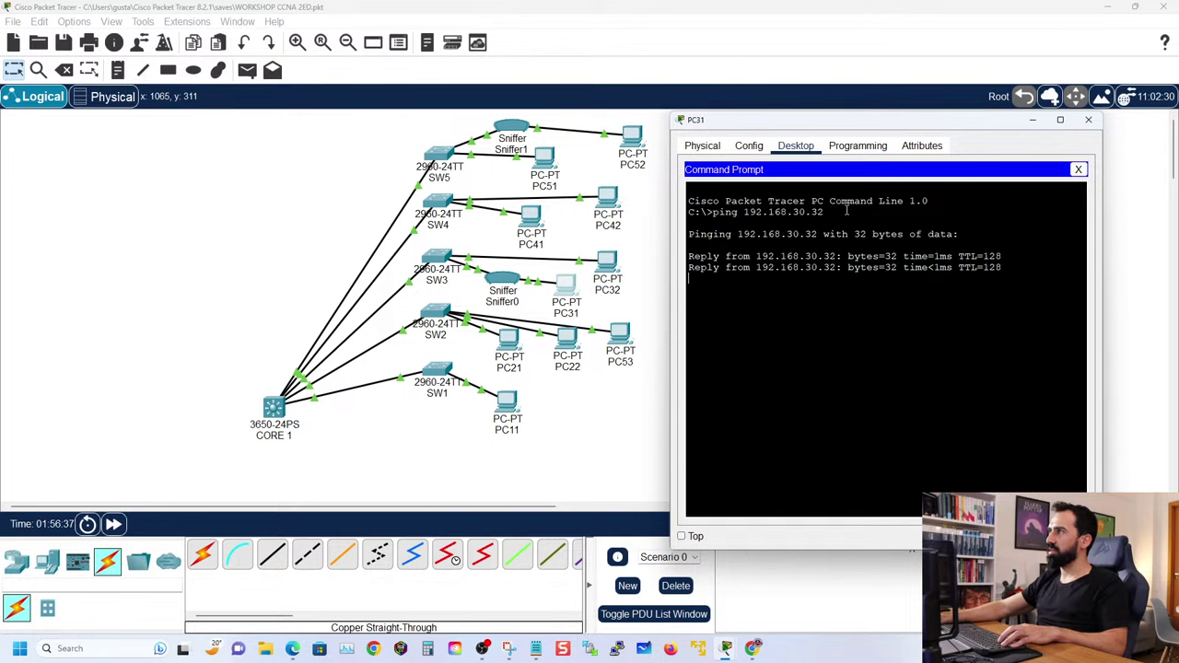
Review the ping statistics, then ping 192.168.50.52, whose first request times out.
left_click_drag(696, 253, 834, 260)
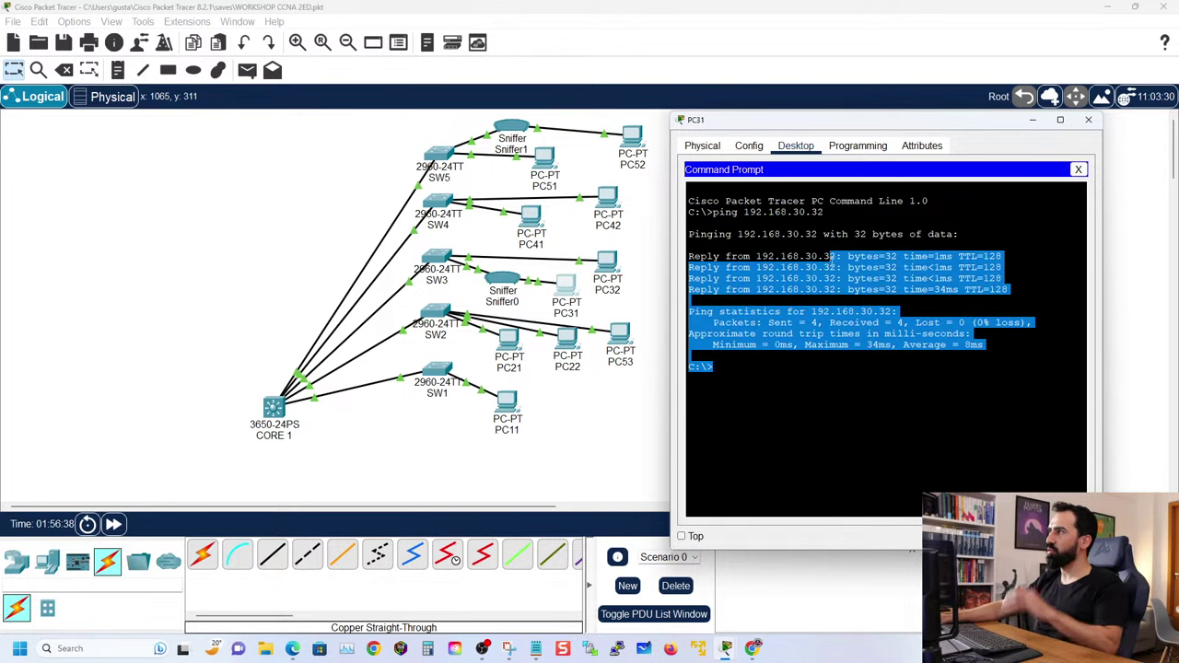
left_click(943, 274)
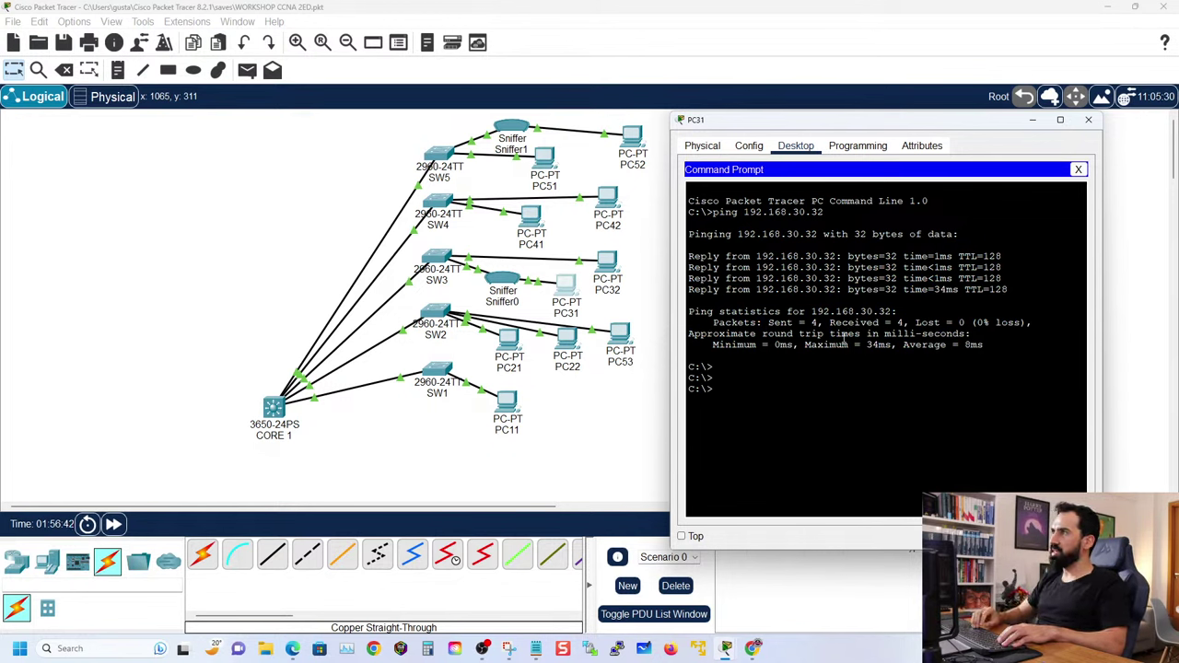
key("Up")
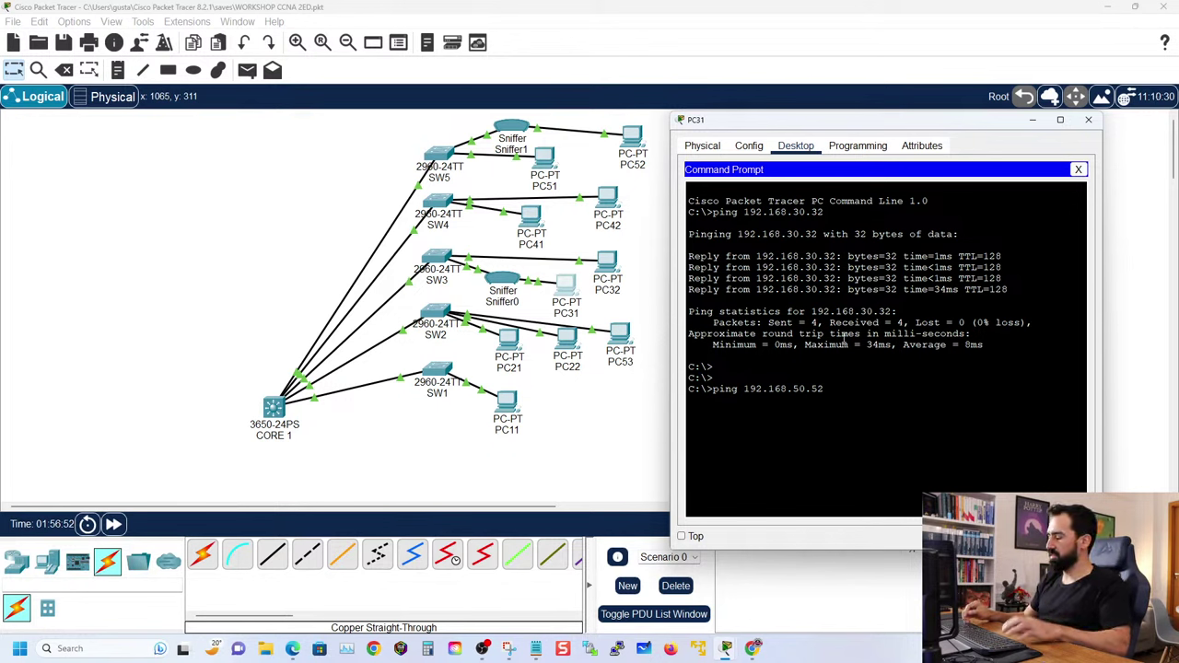
key("Return")
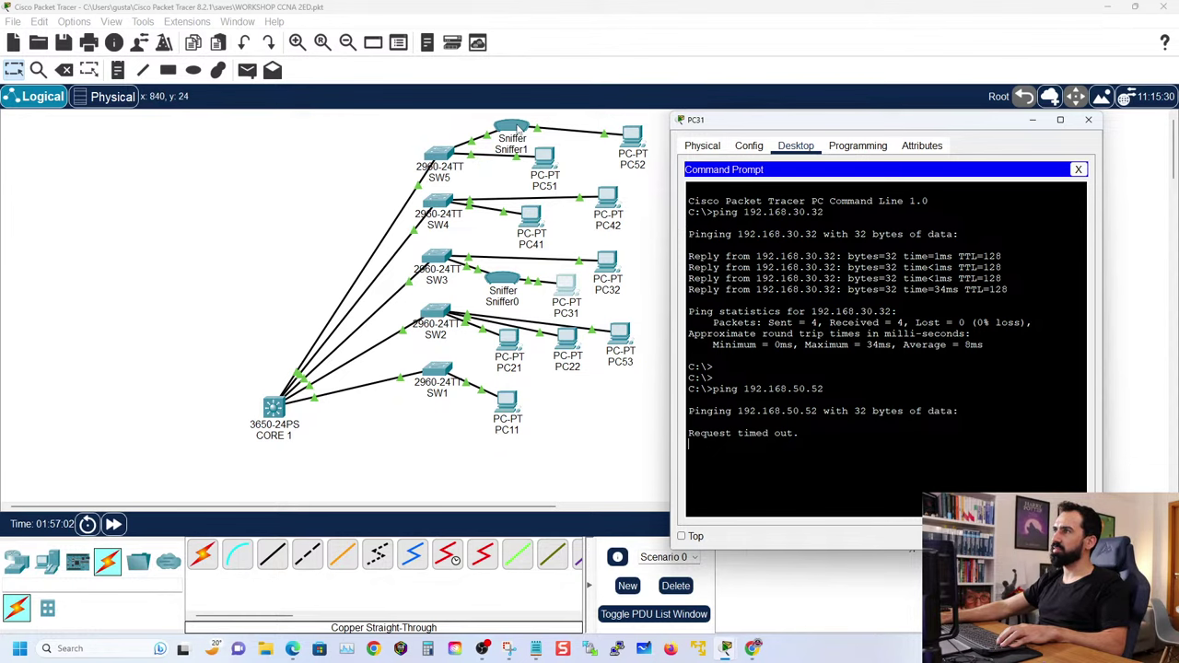
Check Sniffer1, then return to PC31's prompt and highlight the failed ping target 192.168.50.52.
left_click(519, 130)
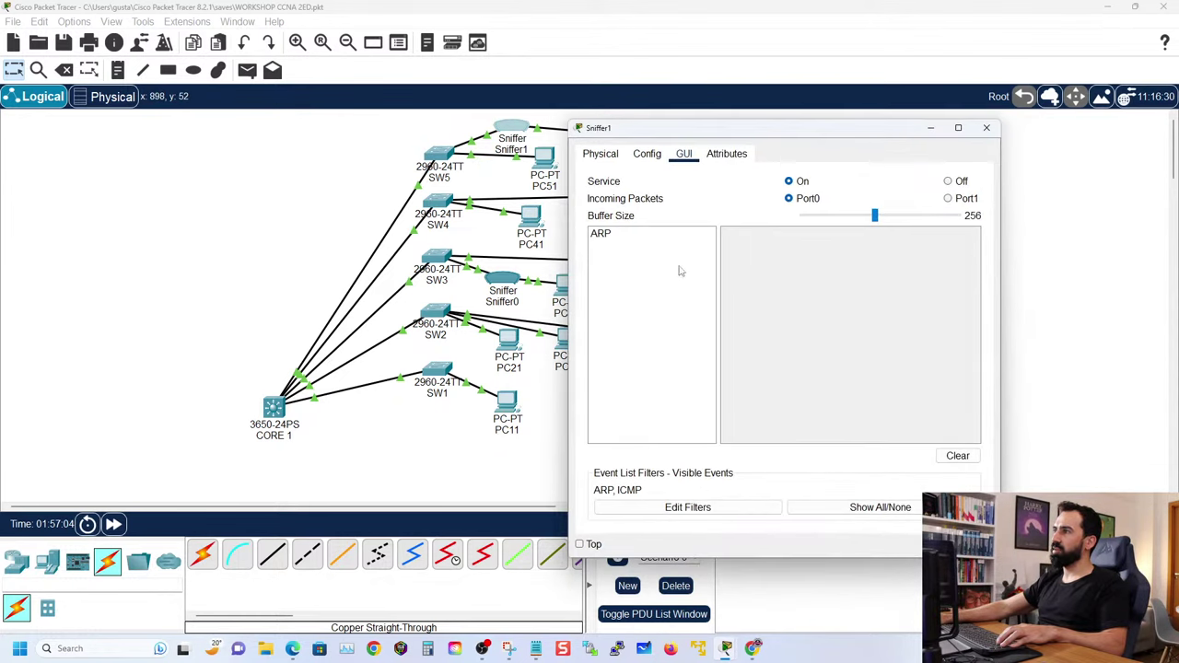
left_click(986, 127)
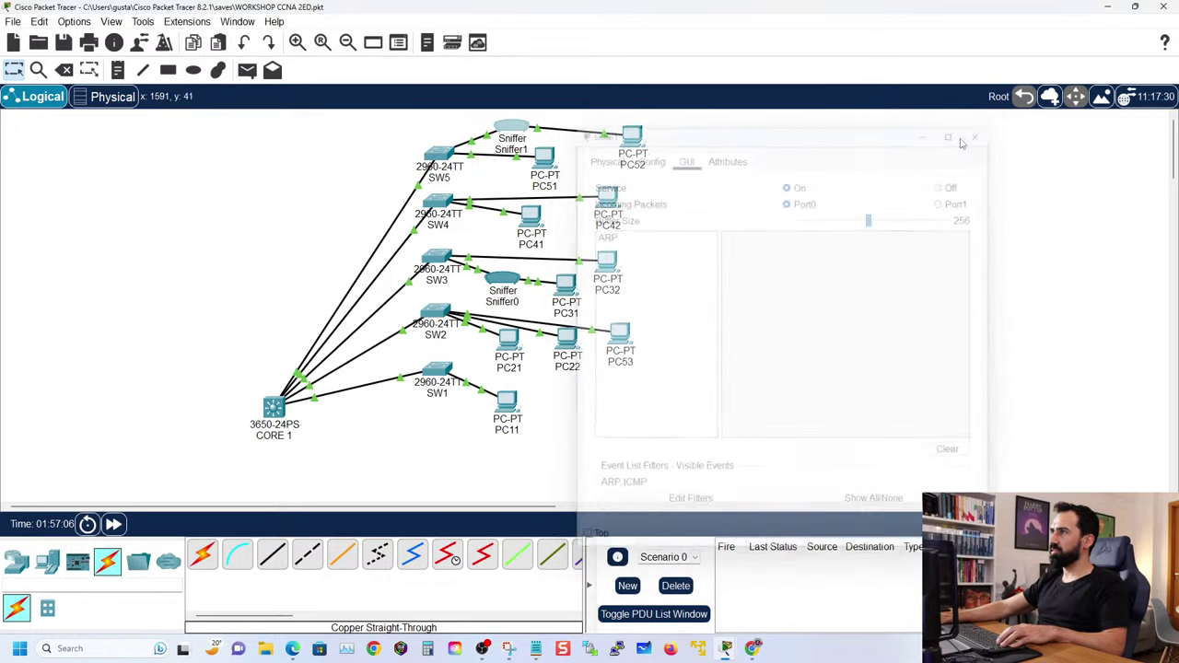
left_click(571, 291)
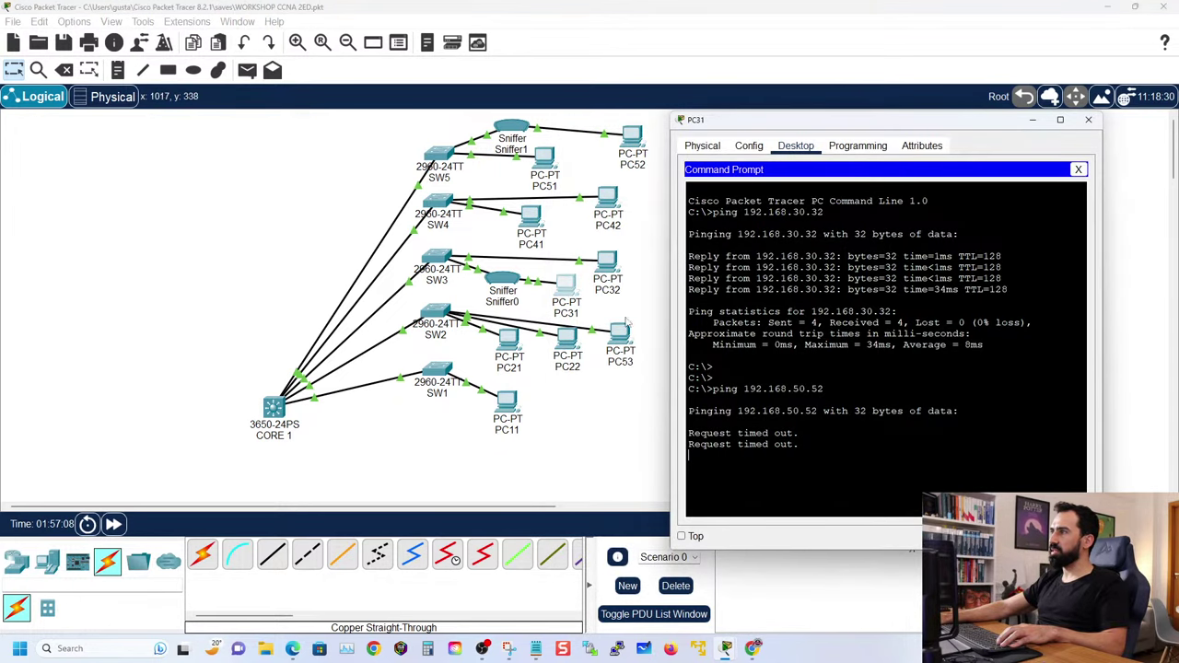
left_click_drag(830, 389, 743, 390)
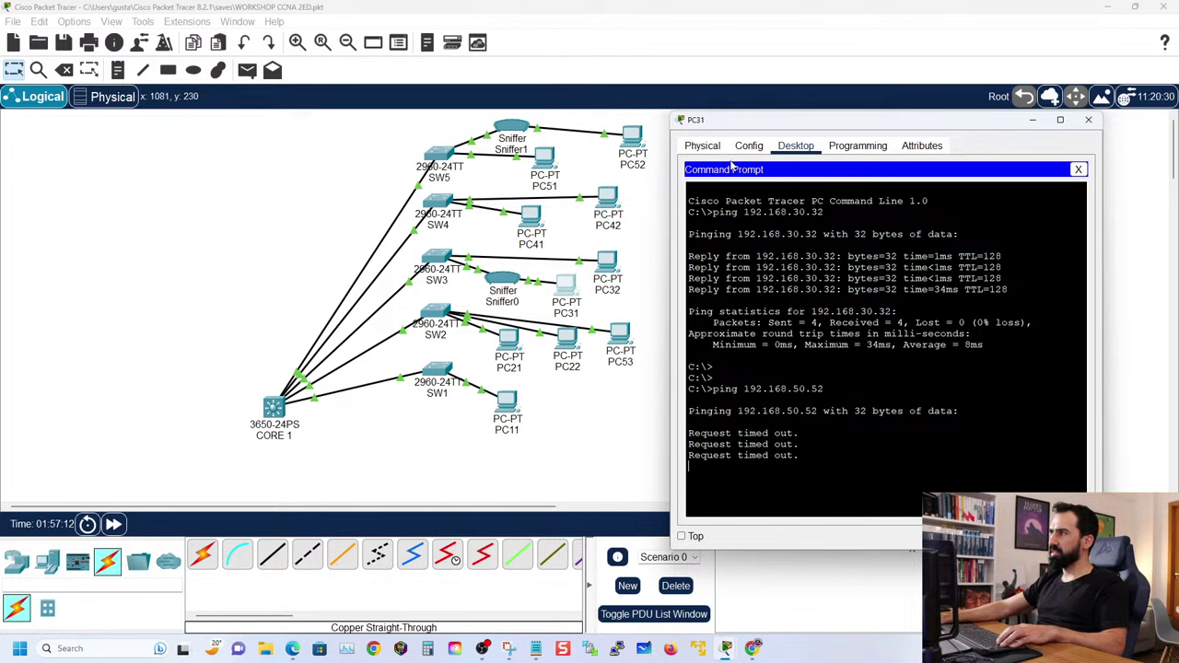
Review PC31's FastEthernet0 address 192.168.30.31, mask 255.255.255.0 and its empty default gateway.
left_click(749, 147)
left_click(743, 229)
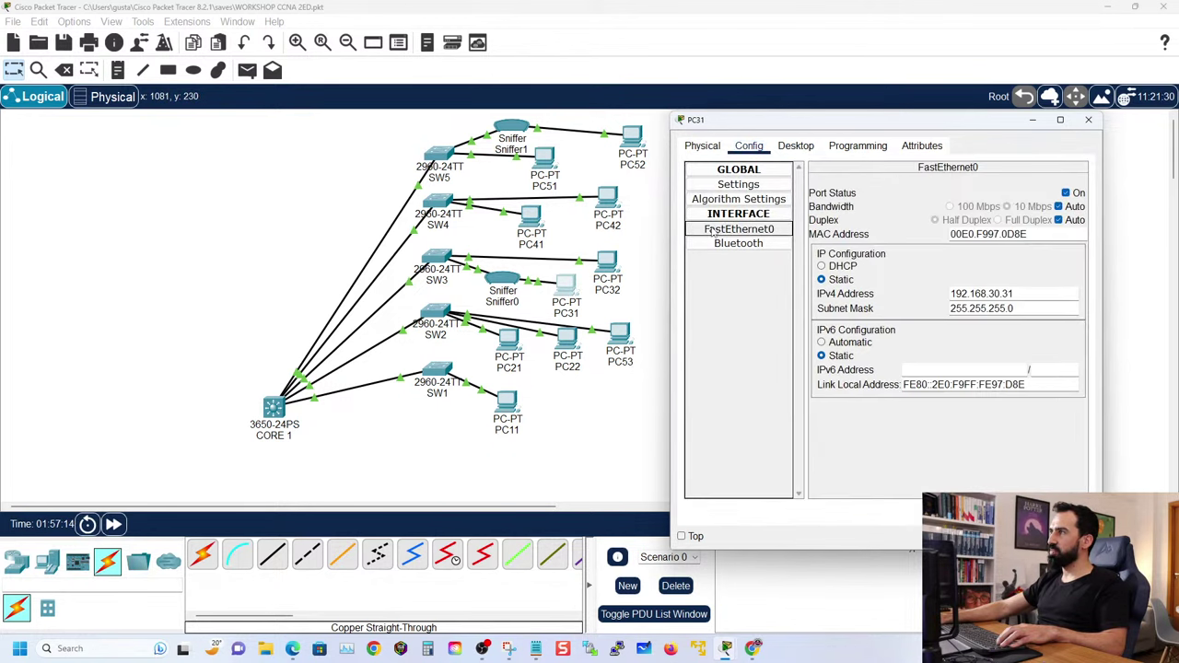
left_click(1022, 294)
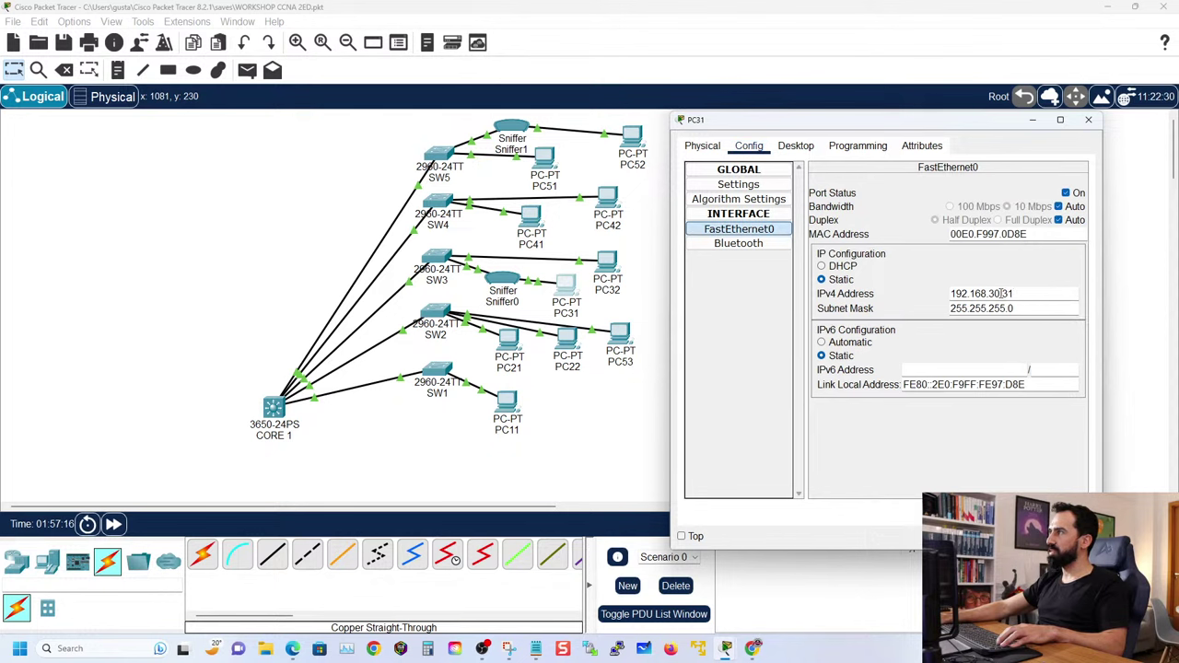
left_click_drag(1001, 294, 950, 293)
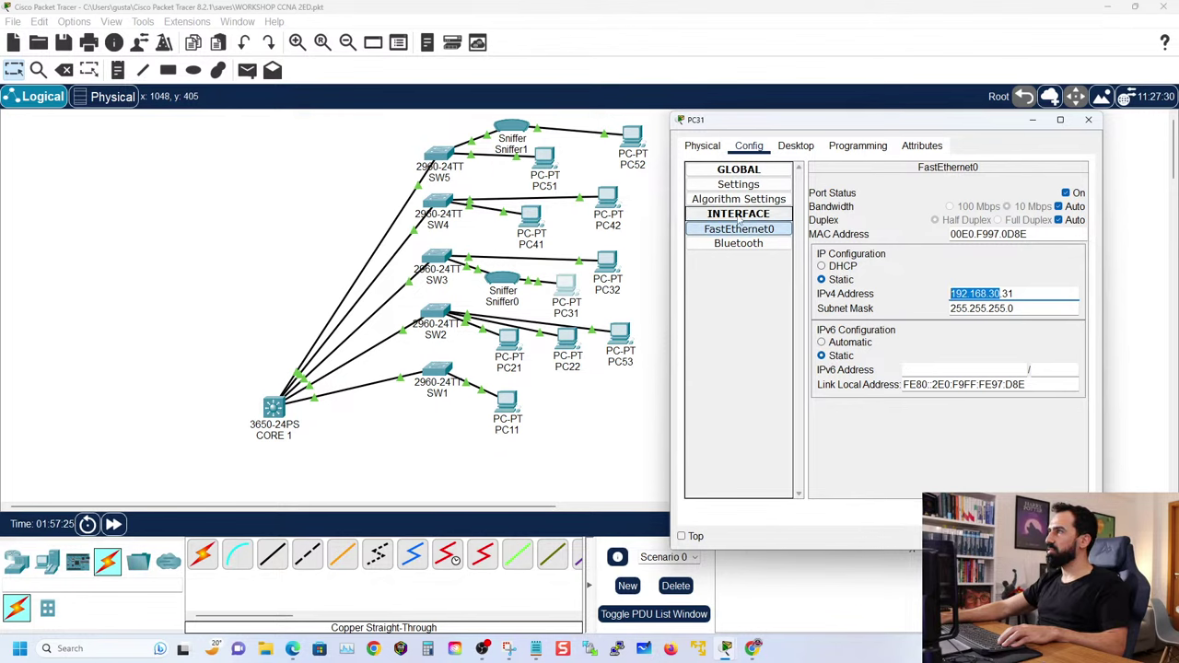
left_click(742, 192)
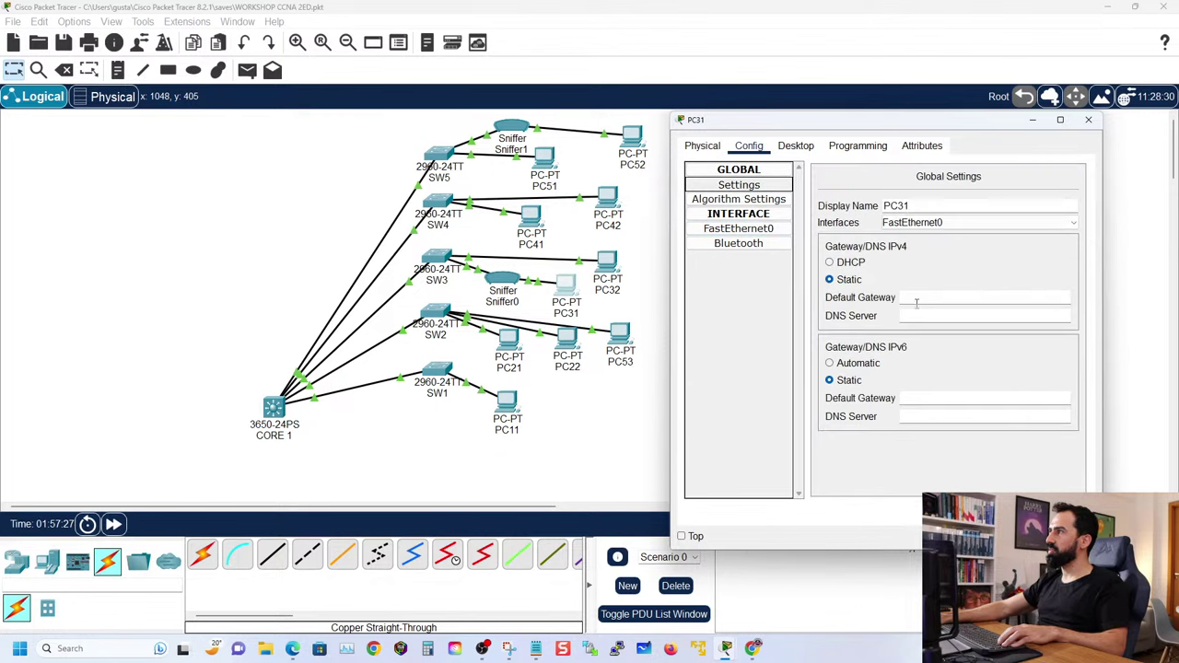
left_click(746, 231)
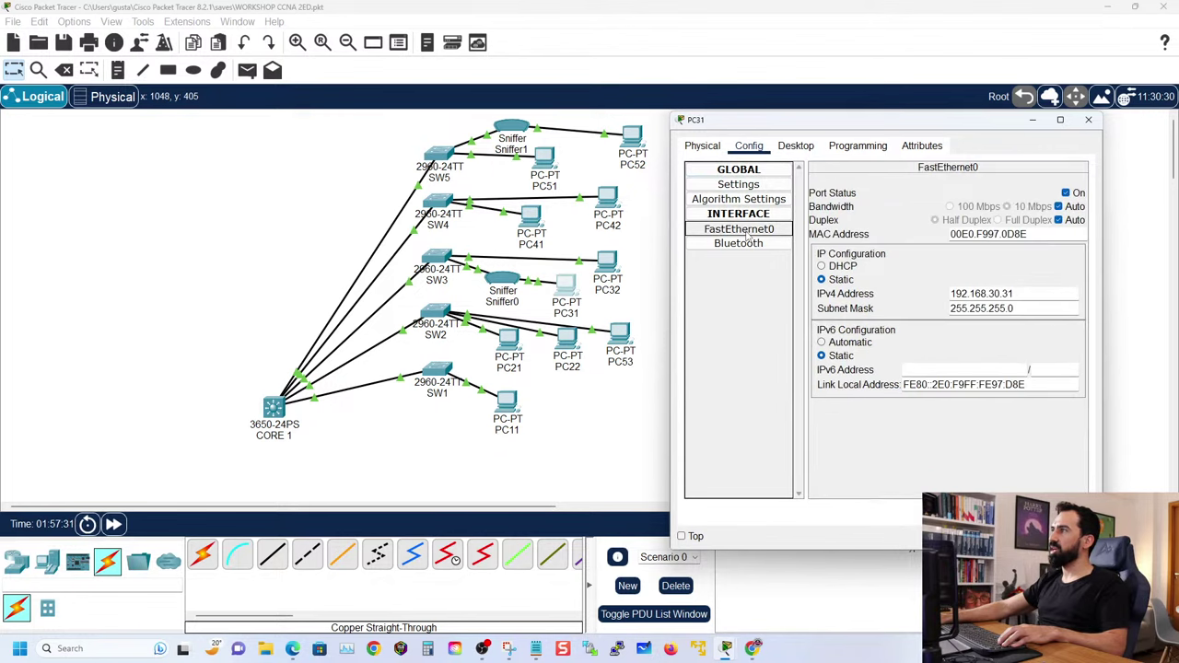
left_click(798, 150)
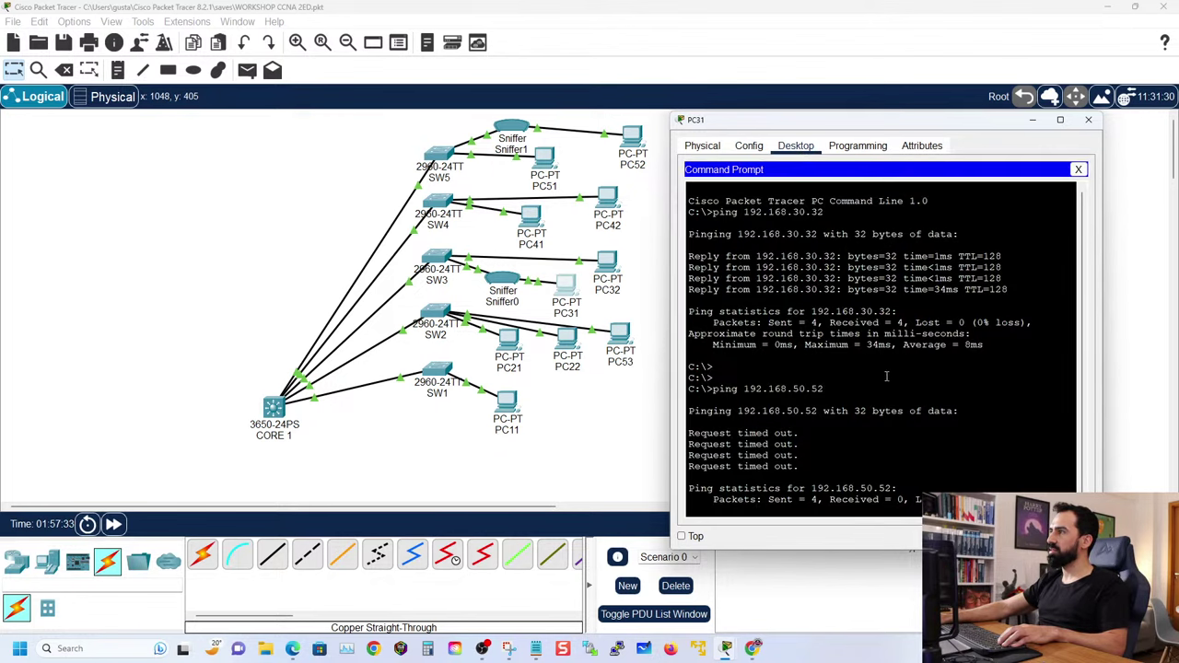
Ping the 192.168.30.255 broadcast from PC31 and bring up Sniffer1's captured ARP/ICMP events.
key("Up")
key("Up")
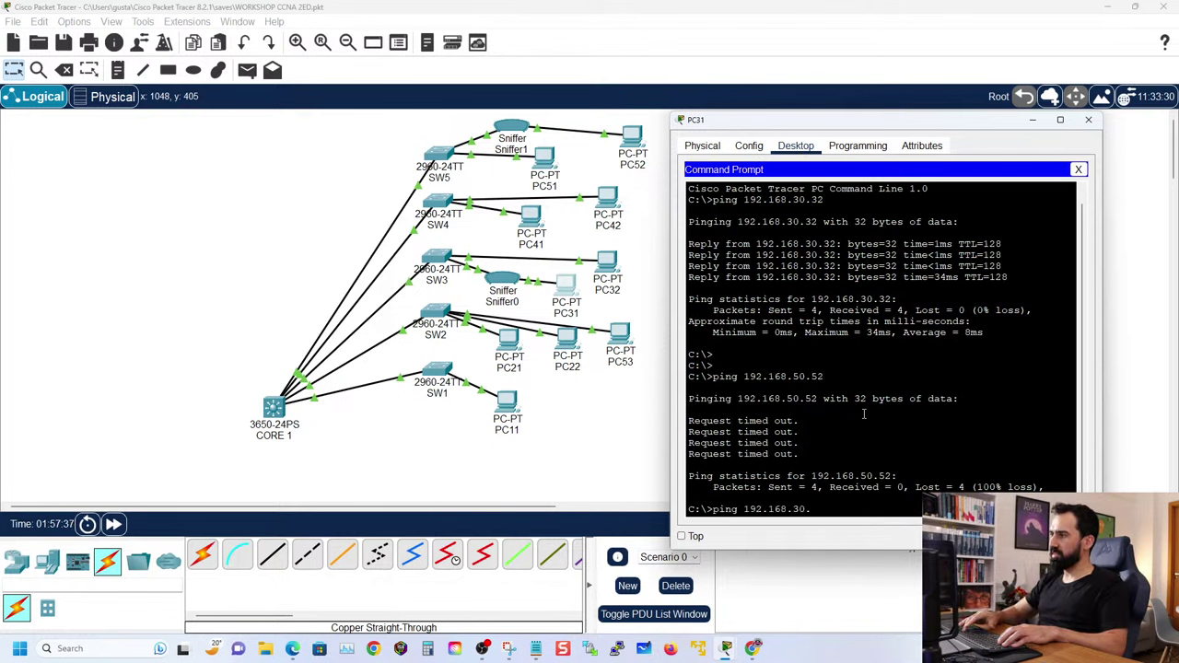
key("BackSpace")
key("BackSpace")
type("255")
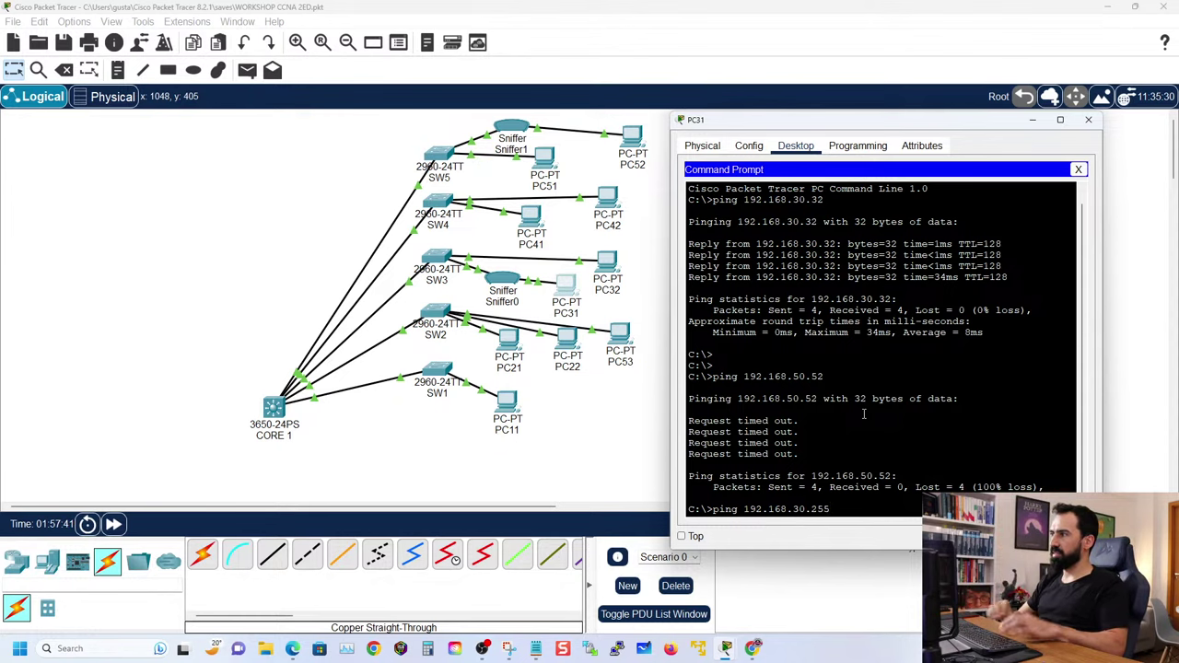
key("Return")
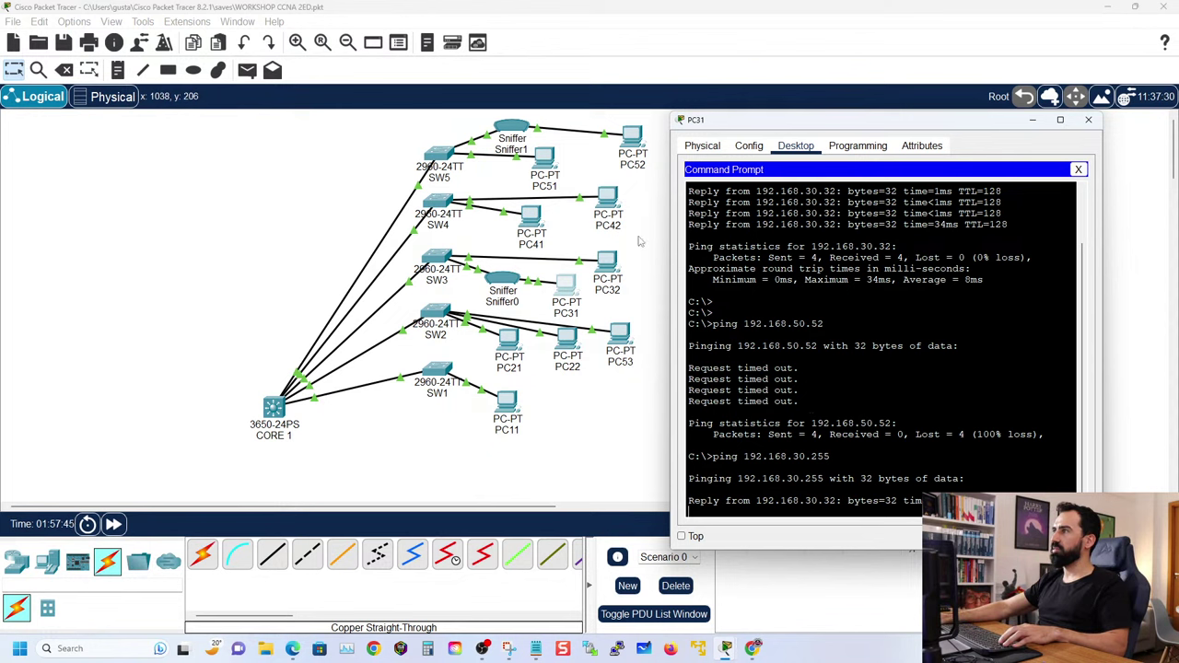
left_click(513, 128)
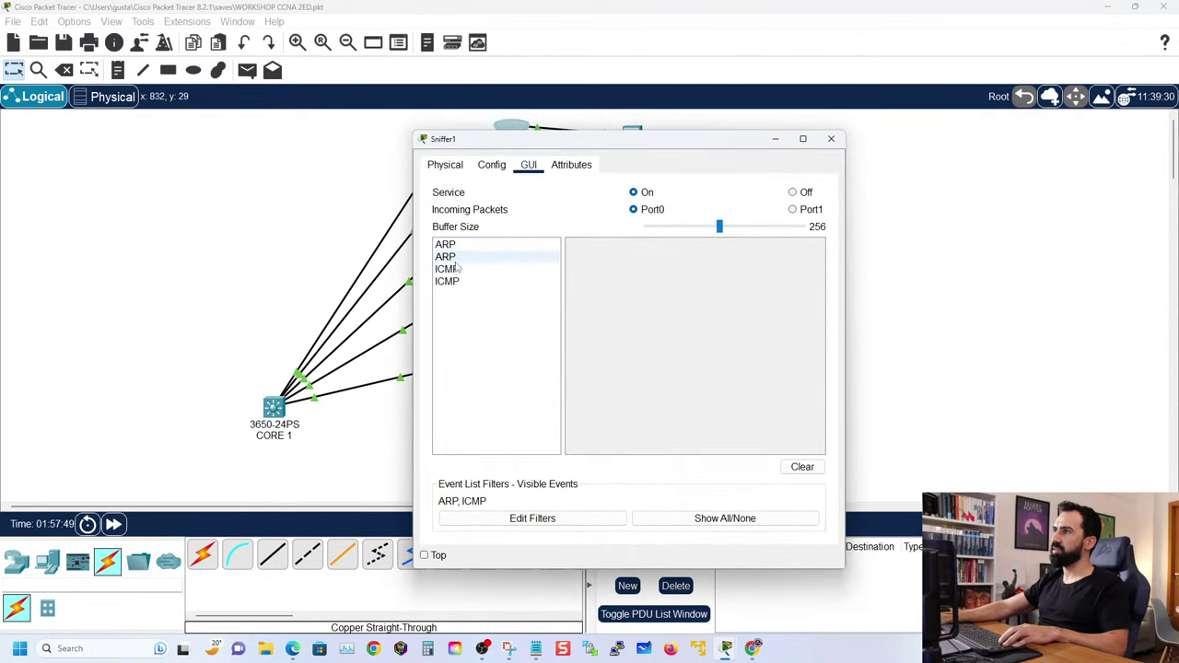
Inspect a captured ICMP packet's IP header, noting source 192.168.30.31, then minimize Sniffer1.
left_click(450, 282)
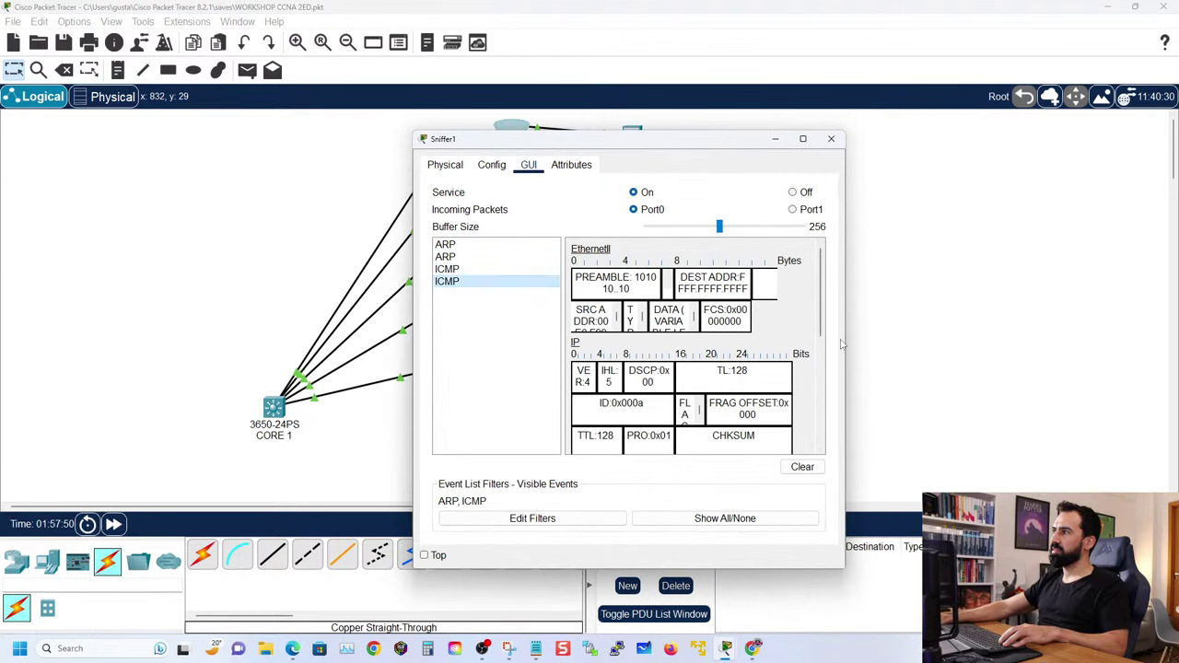
left_click_drag(841, 345, 1153, 344)
left_click_drag(1139, 293, 1145, 395)
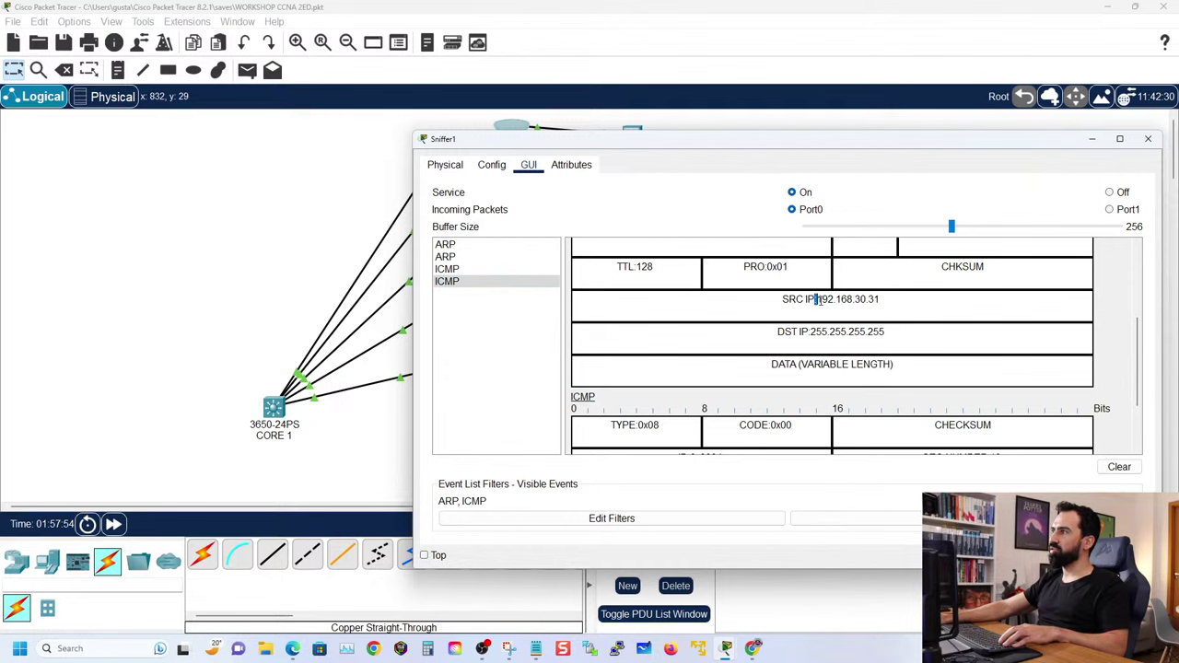
left_click_drag(817, 299, 885, 303)
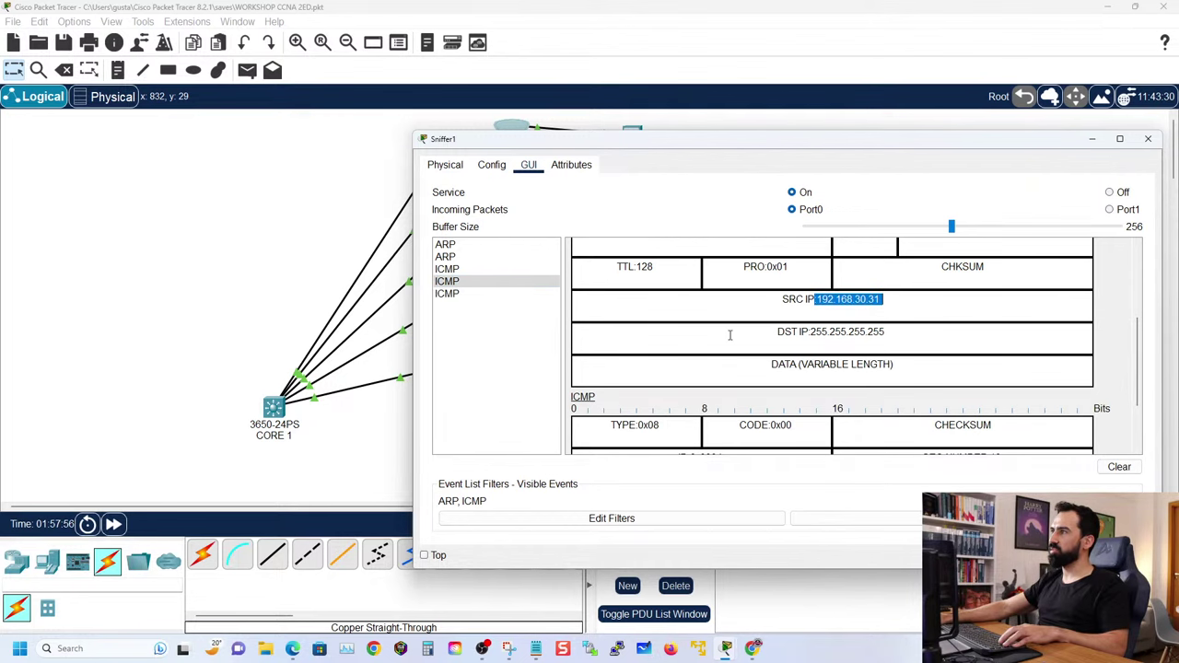
left_click(1092, 139)
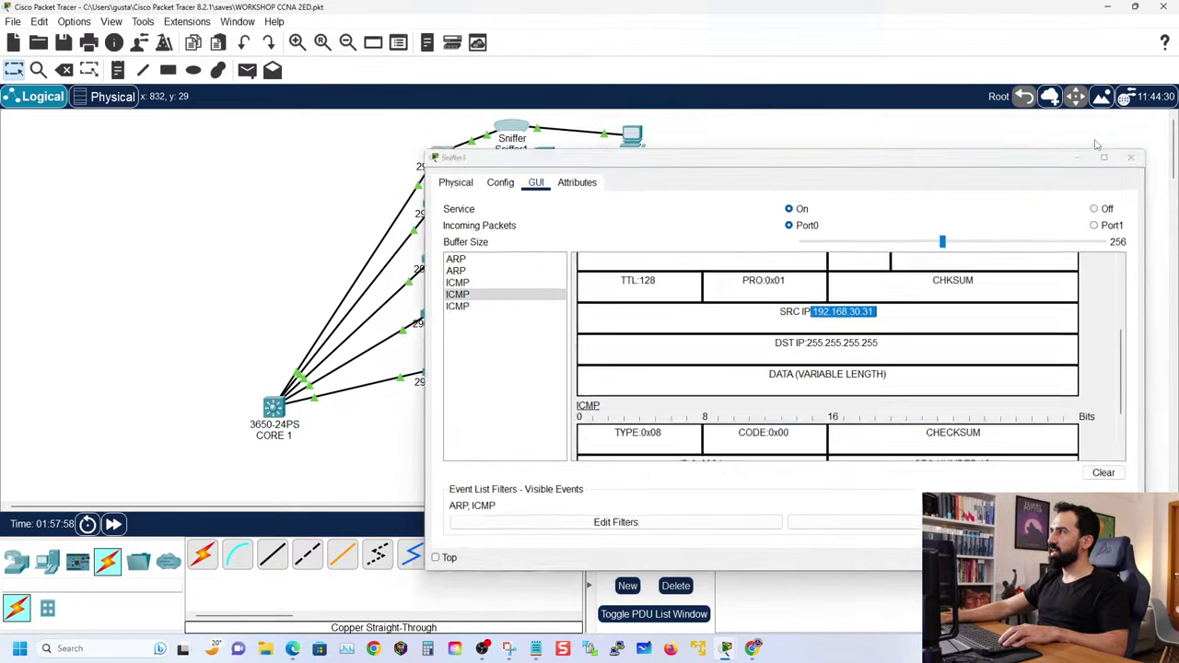
Erase all ink from the Topologia Workshop CCNA diagram in Snipping Tool.
left_click(509, 649)
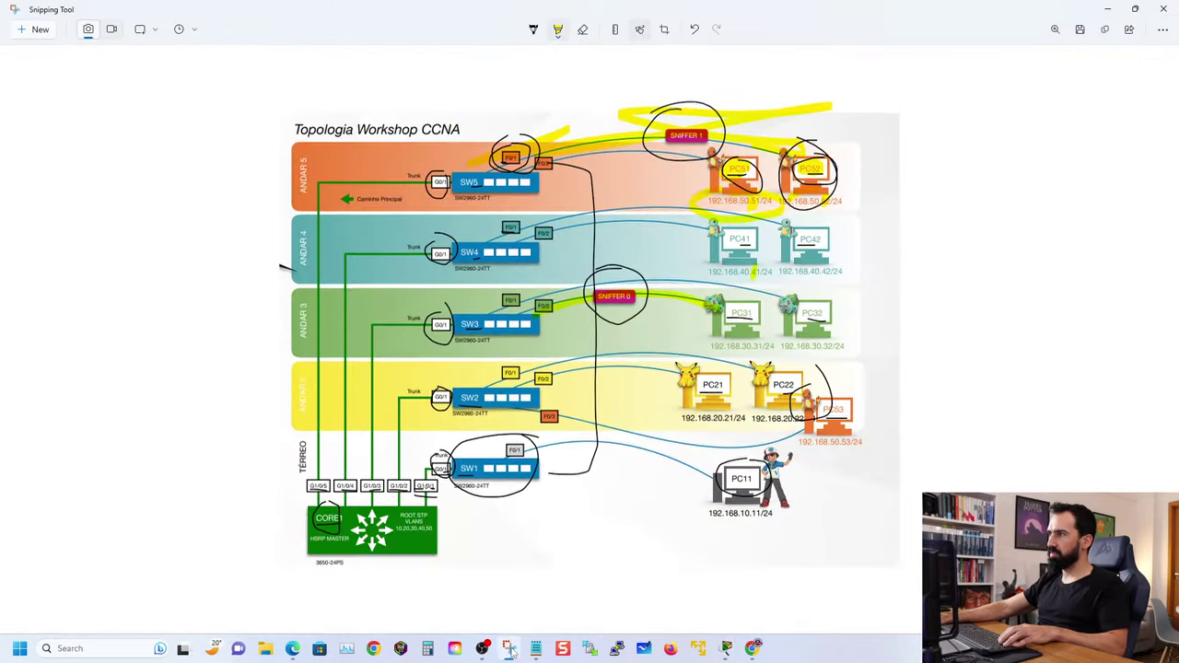
left_click(583, 30)
left_click(578, 59)
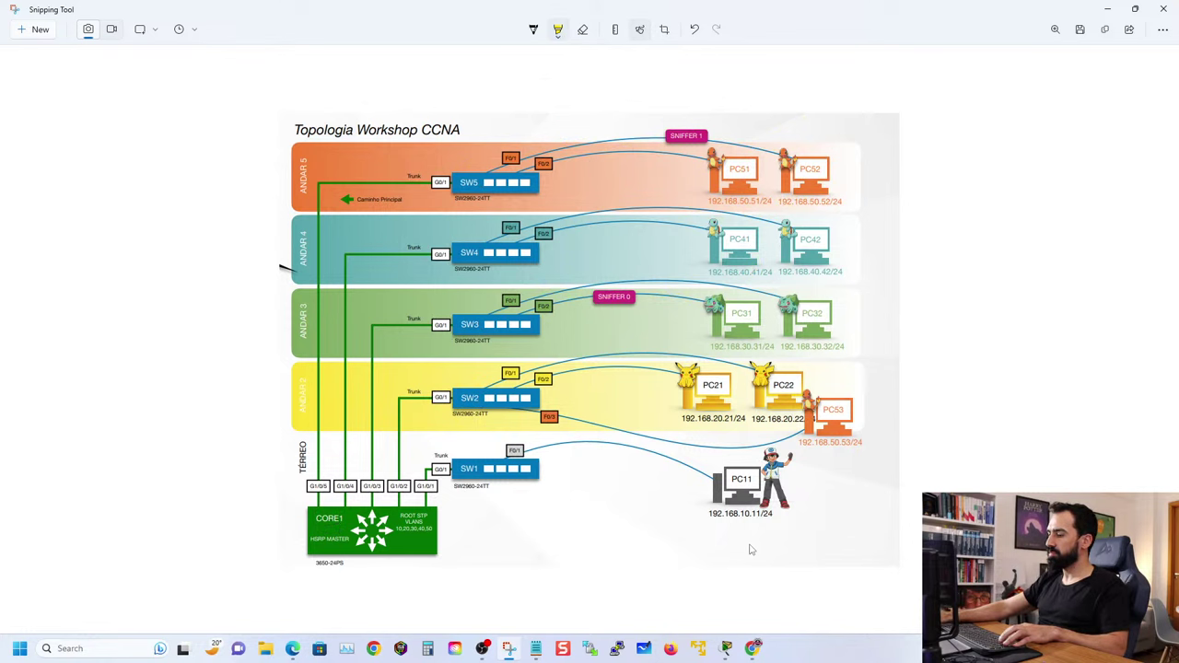
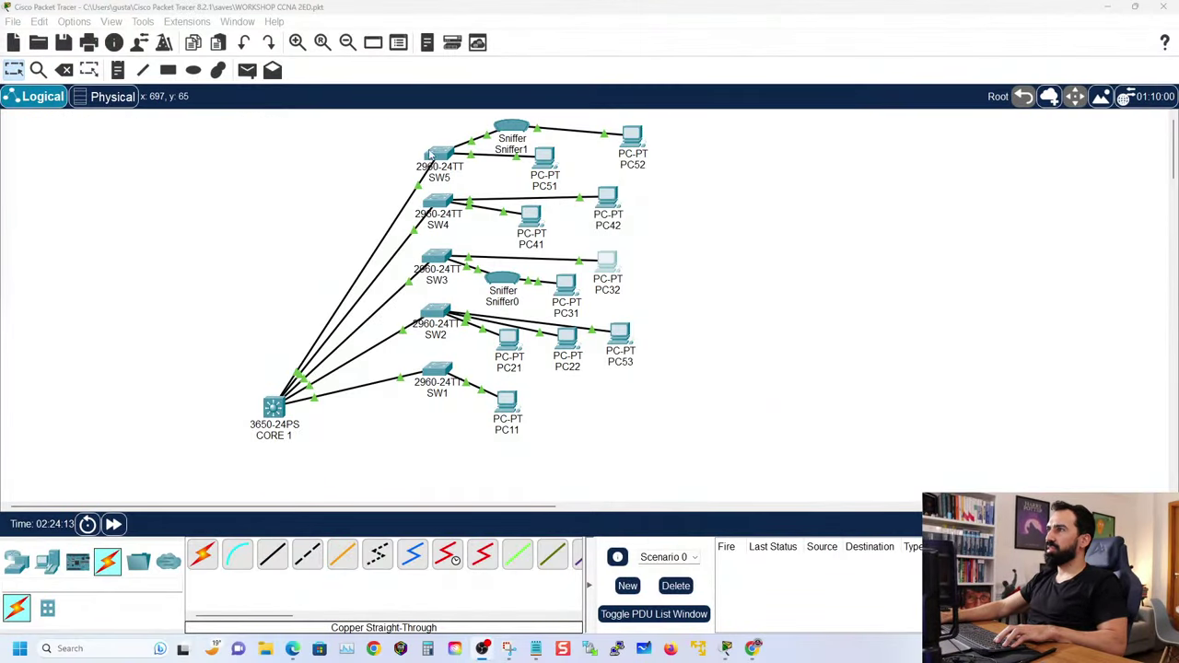
Open SW5's CLI and display its MAC address table with 'sh mac address-table'.
left_click(433, 153)
left_click_drag(461, 140, 815, 131)
left_click(814, 259)
key("Return")
key("Return")
key("Return")
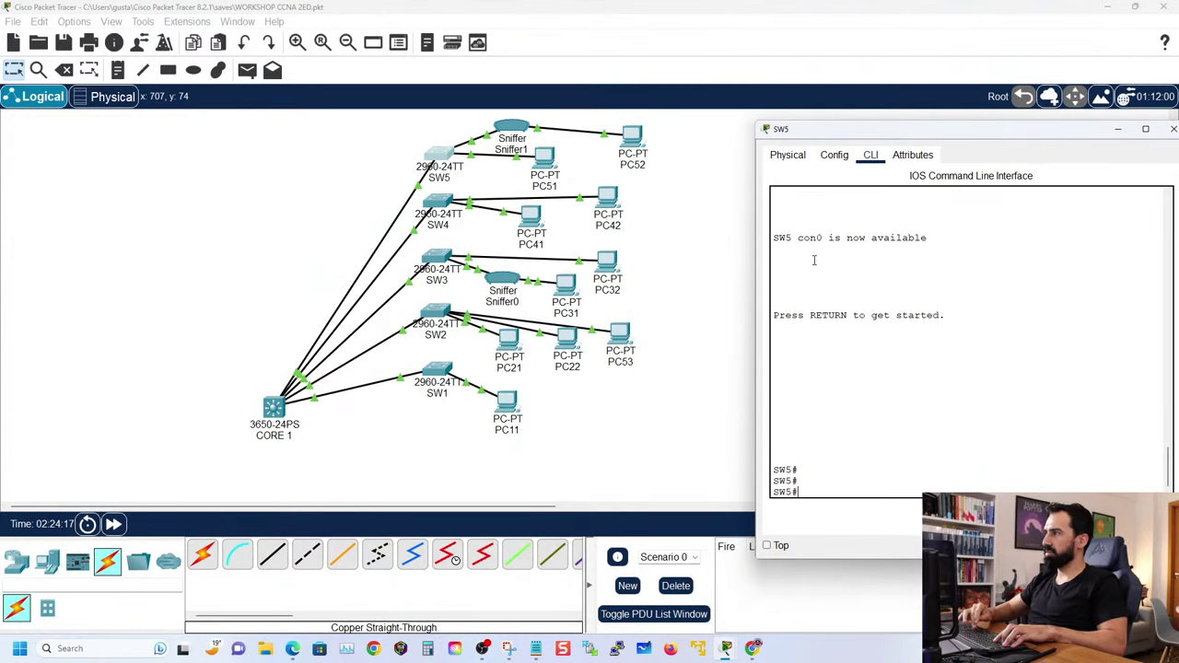
type("sh mac")
key("Tab")
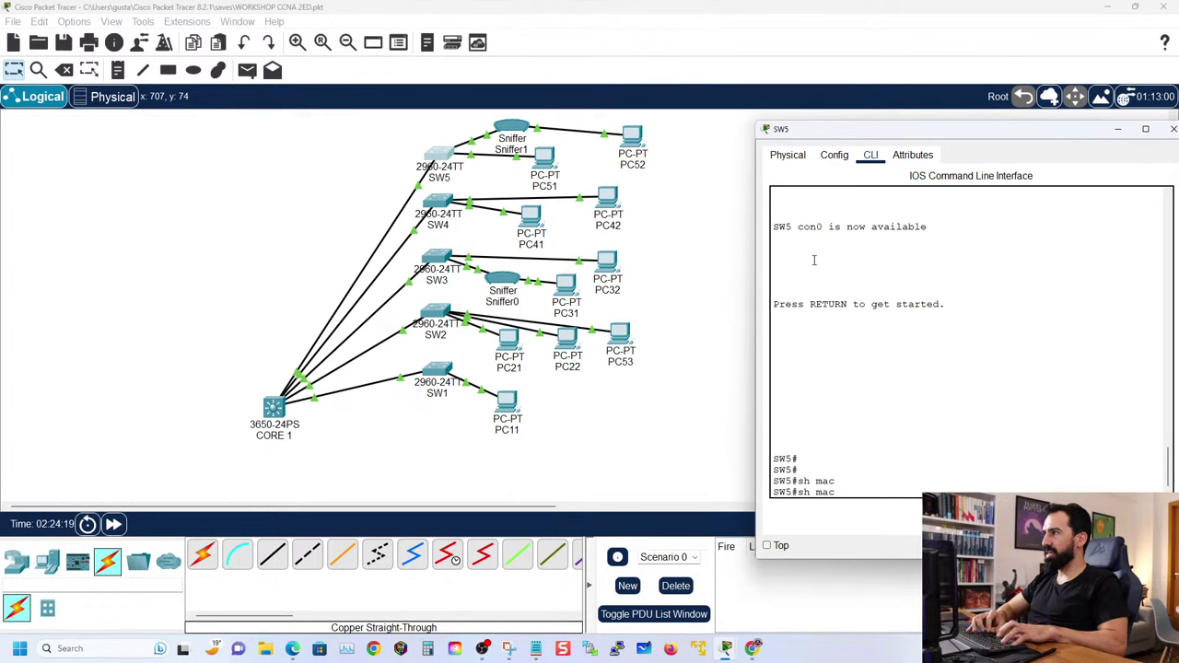
type("ad")
key("Tab")
key("Return")
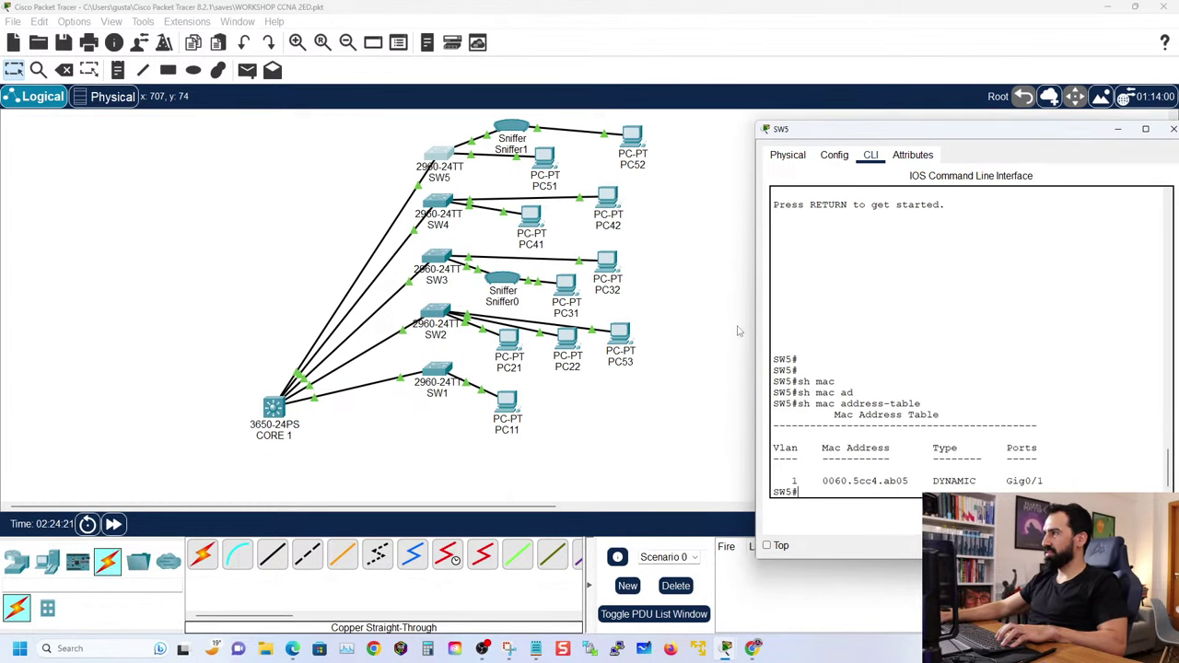
Show SW5's VLAN summary, which lists only default VLAN 1 and VLANs 1002–1005.
left_click_drag(848, 128, 746, 54)
key("Return")
key("Return")
type("sh vl")
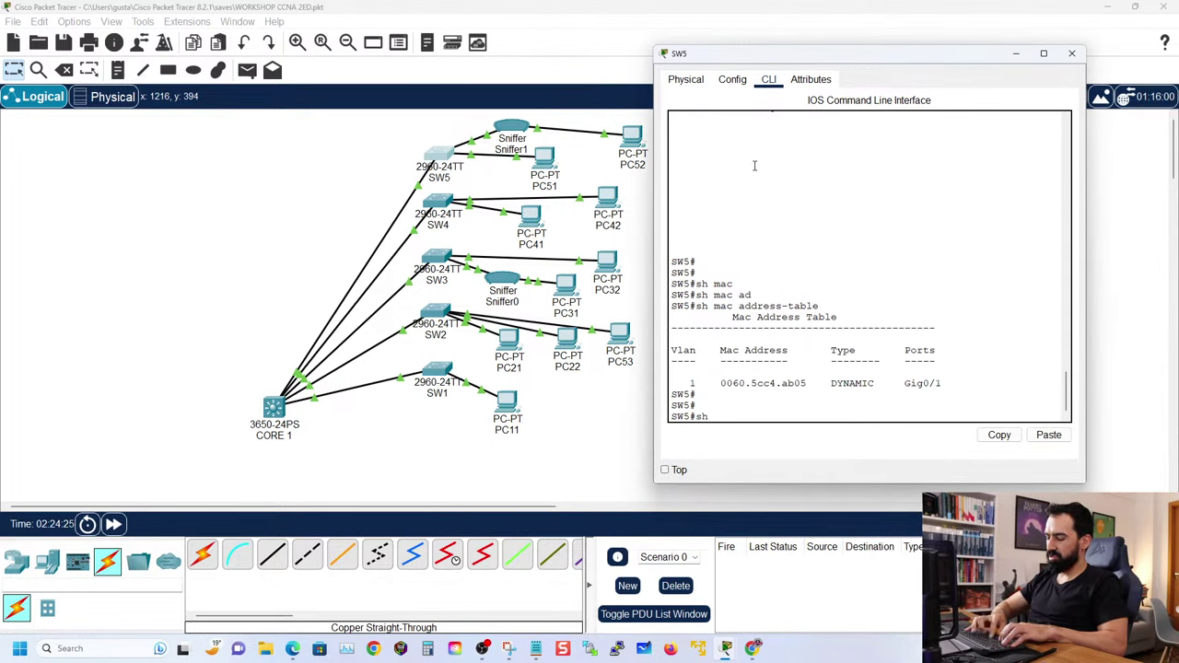
key("Tab")
type("br")
key("Tab")
key("Return")
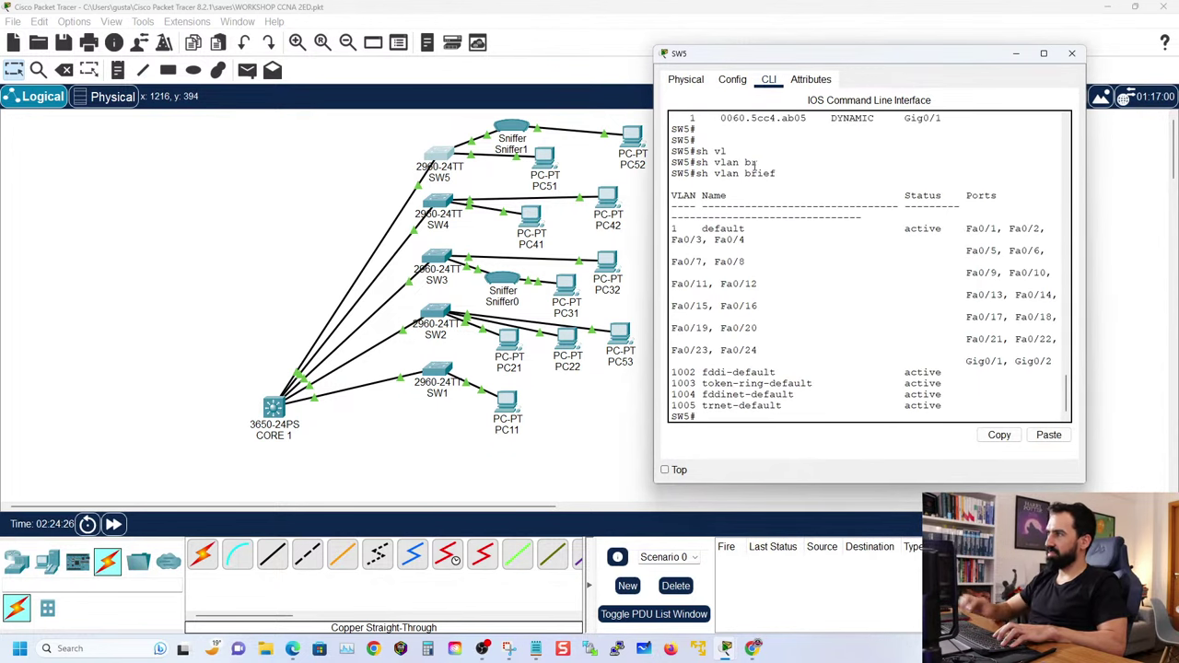
left_click_drag(650, 212, 378, 214)
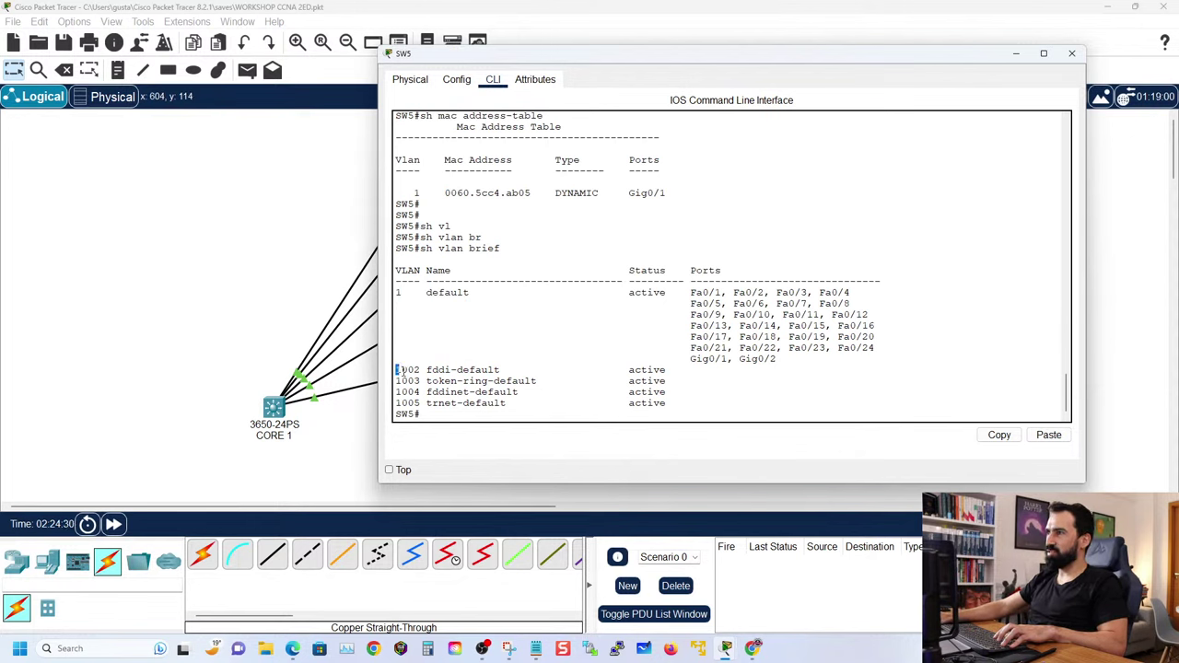
left_click_drag(399, 369, 503, 403)
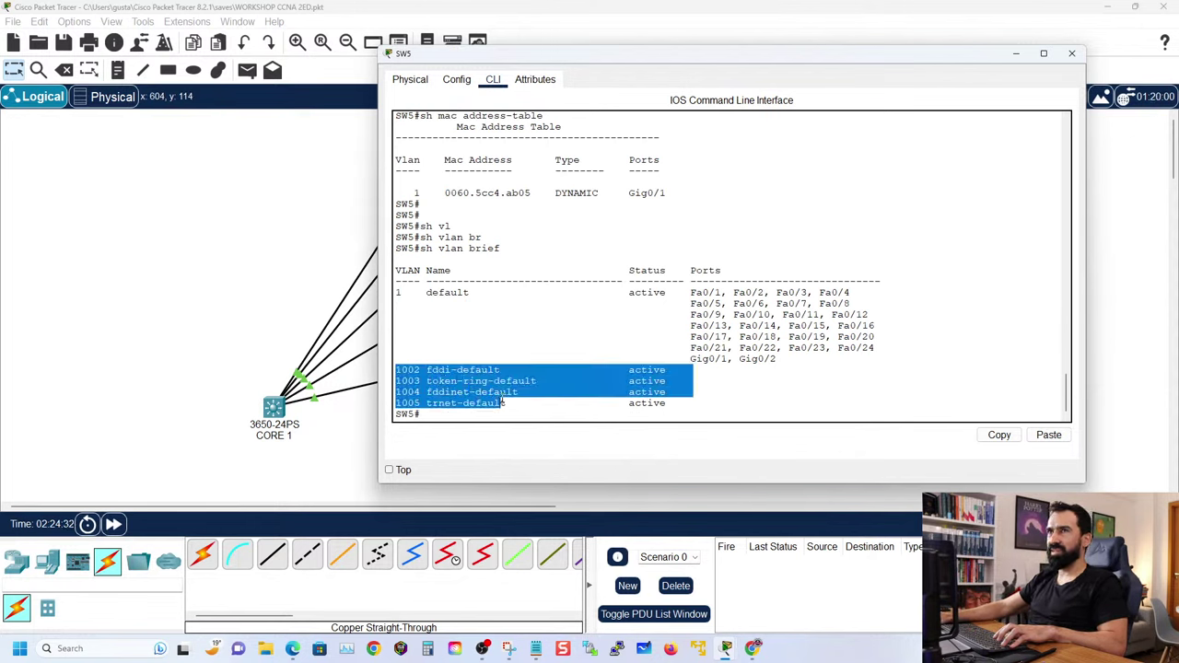
left_click_drag(516, 52, 586, 34)
Shift the whole topology left and bring the SW5 console back to the front.
left_click(337, 468)
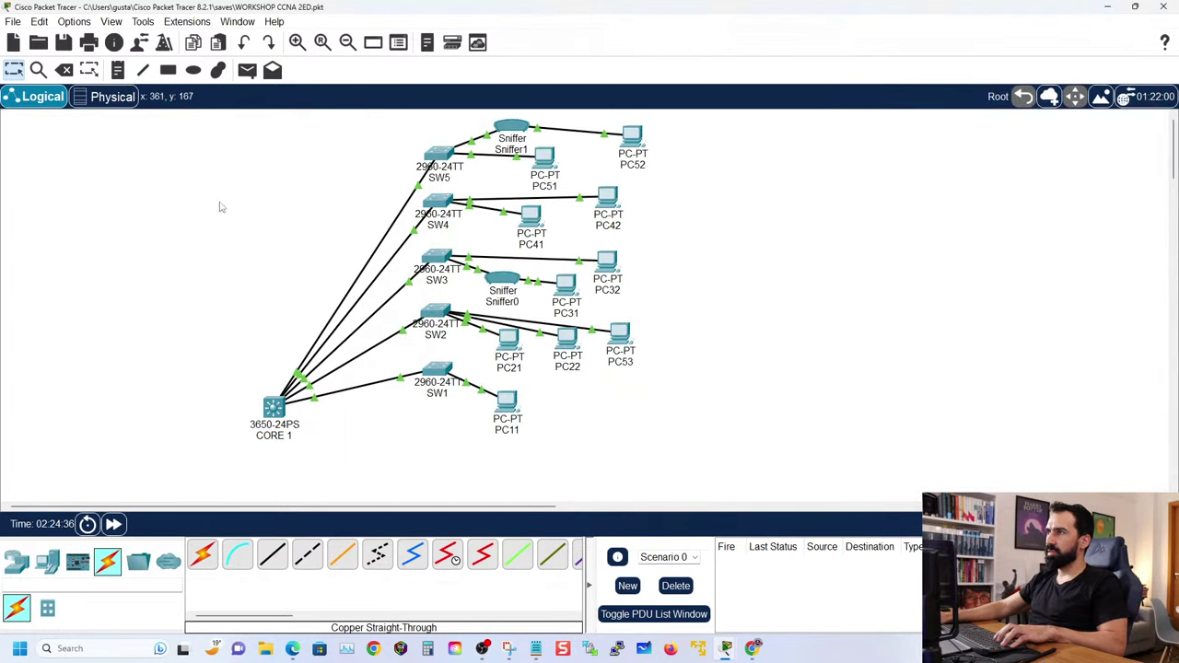
left_click_drag(230, 115, 746, 466)
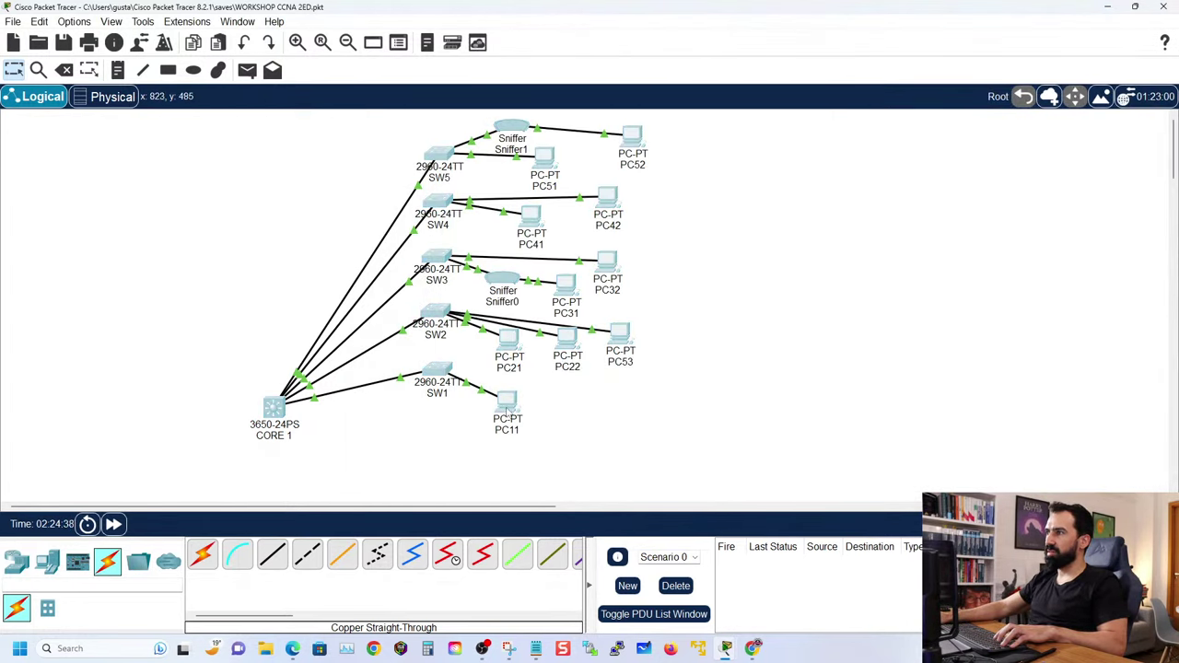
left_click_drag(511, 419, 318, 428)
mouse_move(727, 650)
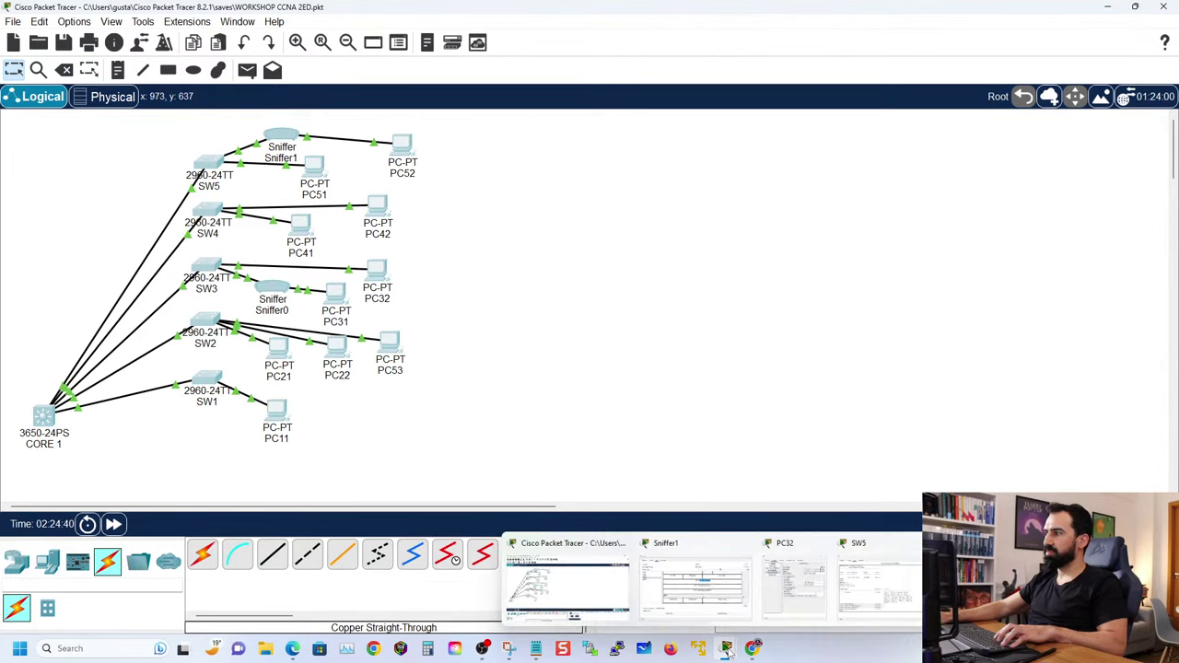
left_click(878, 582)
left_click(611, 224)
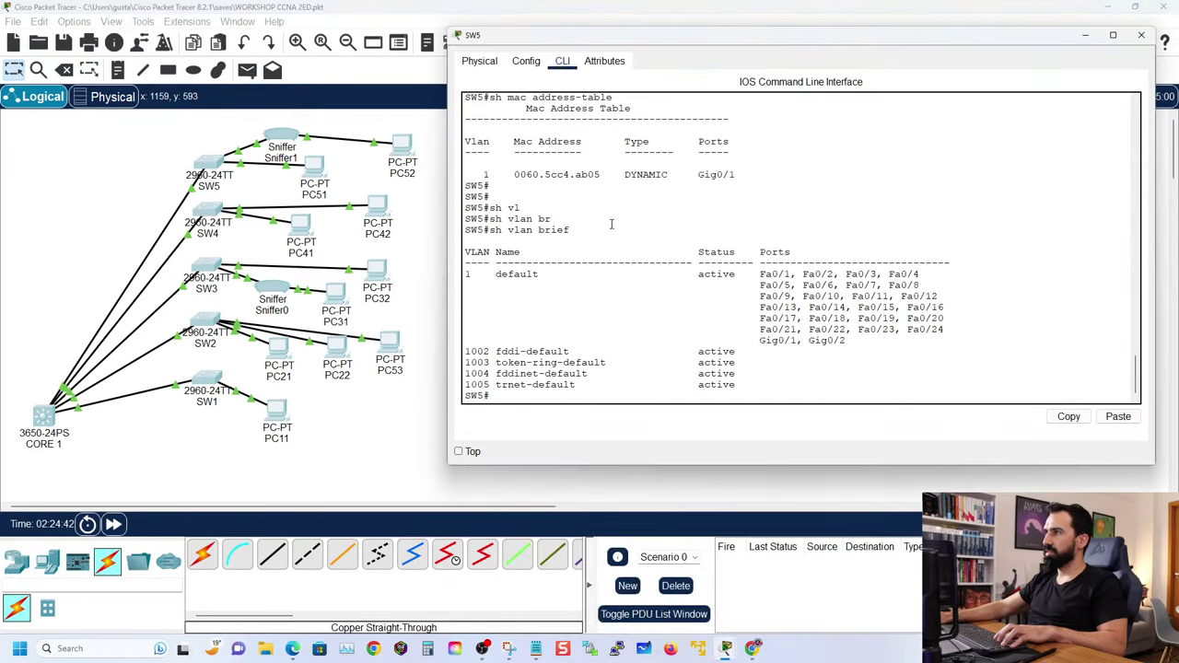
left_click_drag(535, 45, 546, 51)
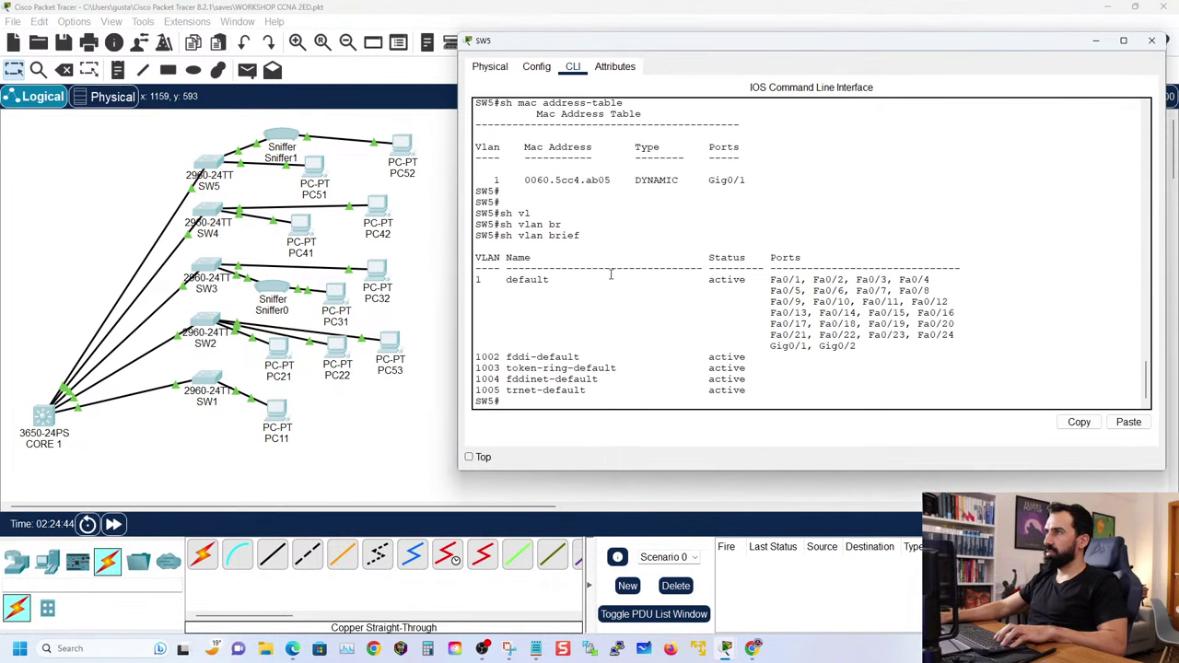
key("Return")
key("Return")
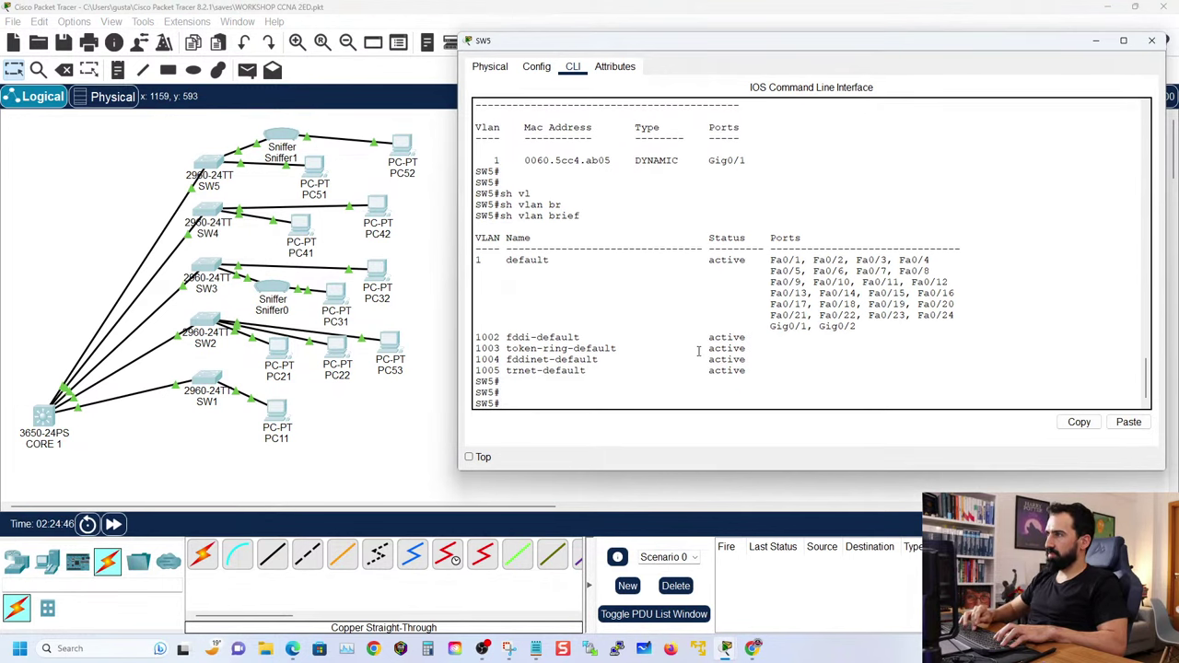
Copy PC51's FastEthernet0 link-local address FE80::2D0:58FF:FEB3:2996.
left_click(442, 274)
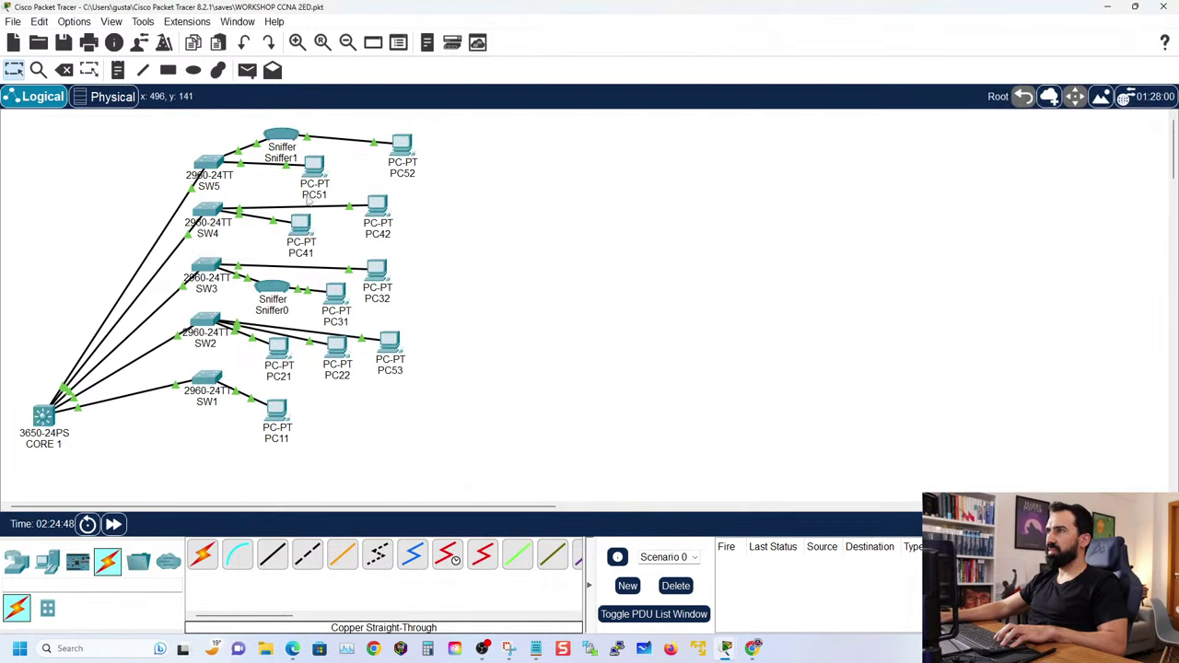
left_click(314, 171)
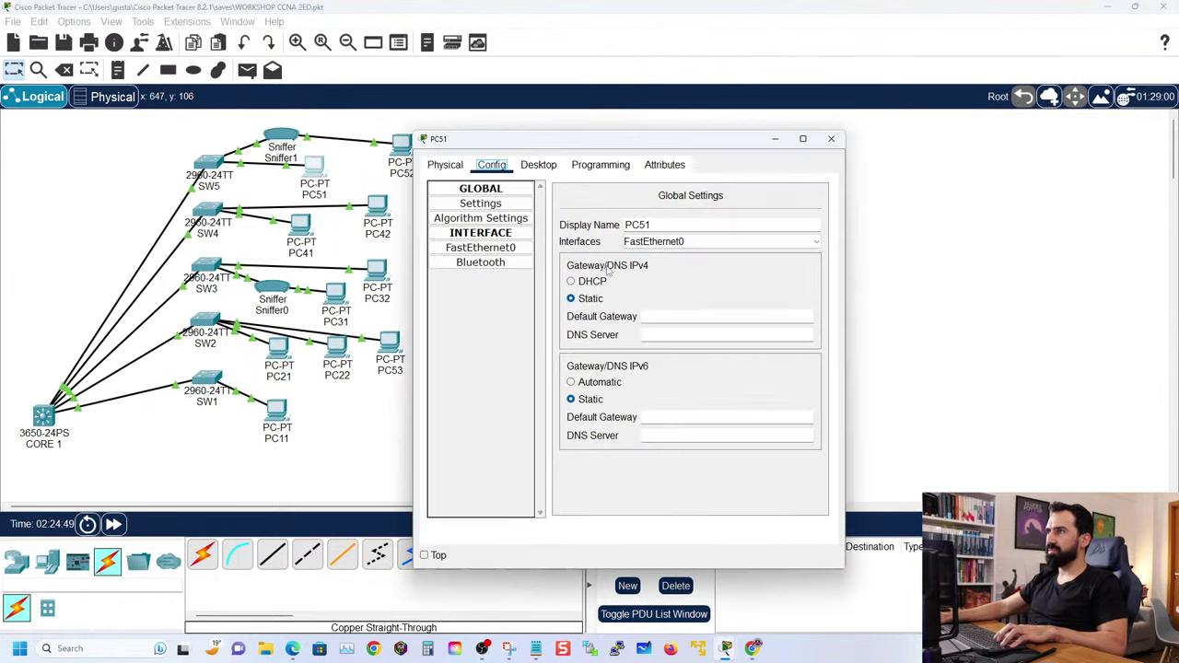
left_click(481, 248)
left_click_drag(780, 407, 652, 397)
key("ctrl+c")
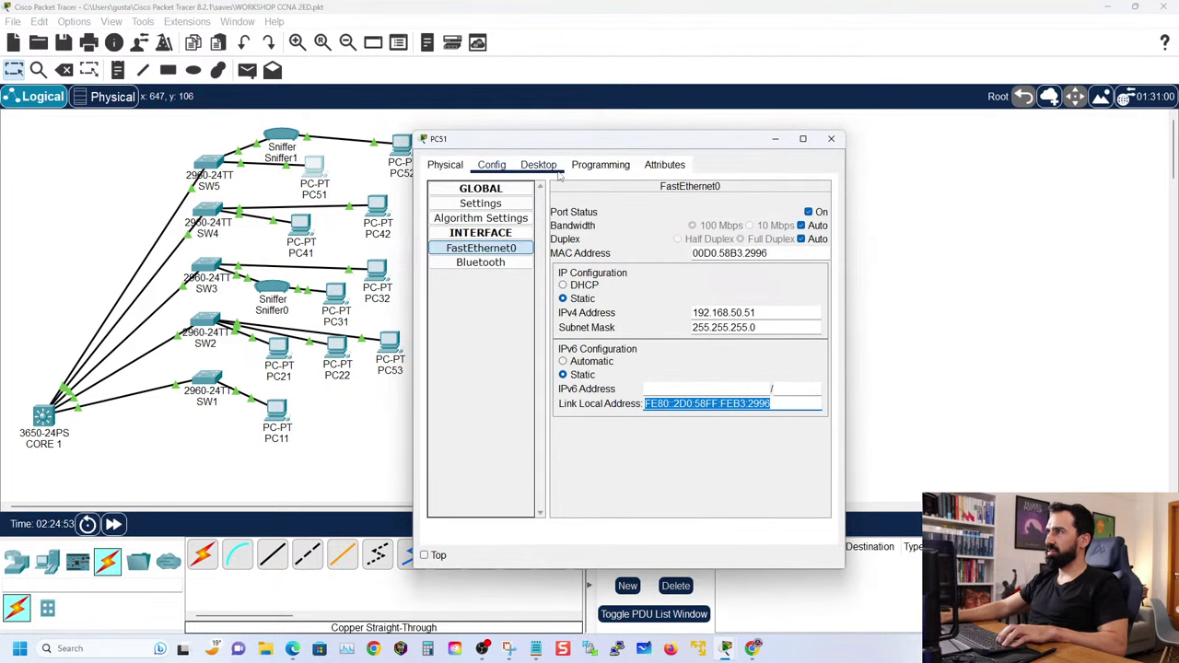
left_click(831, 139)
Ping PC51's link-local address from PC52's Command Prompt, get replies, then close PC52.
left_click(402, 149)
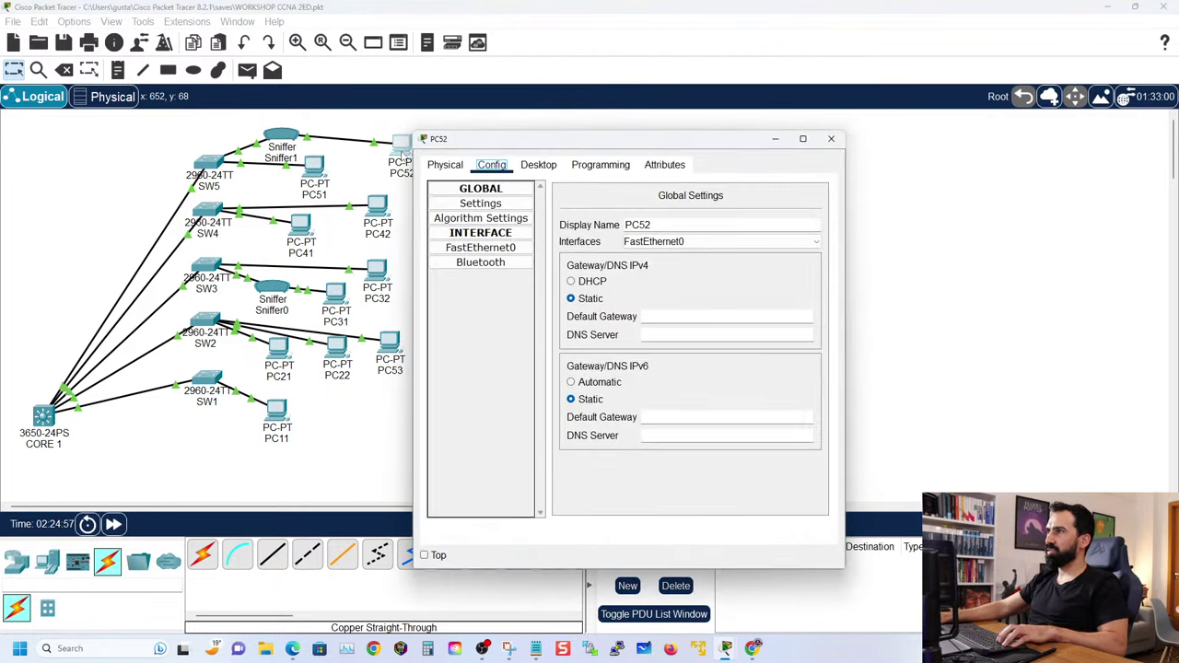
left_click(538, 164)
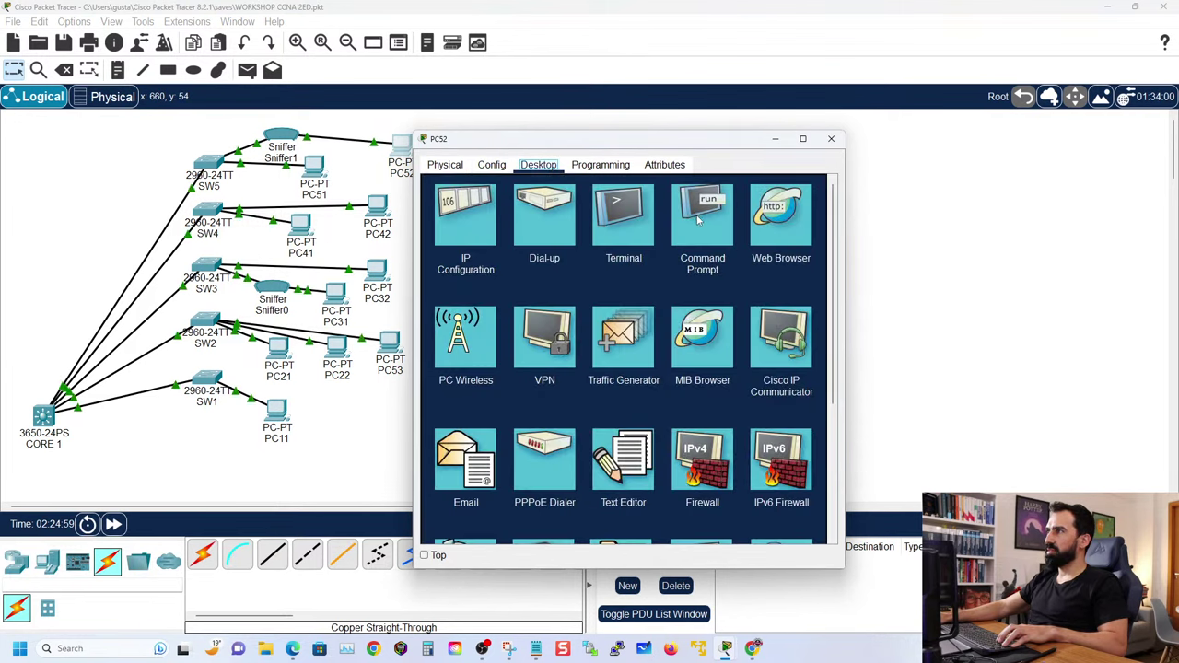
left_click(701, 221)
left_click_drag(581, 148, 645, 147)
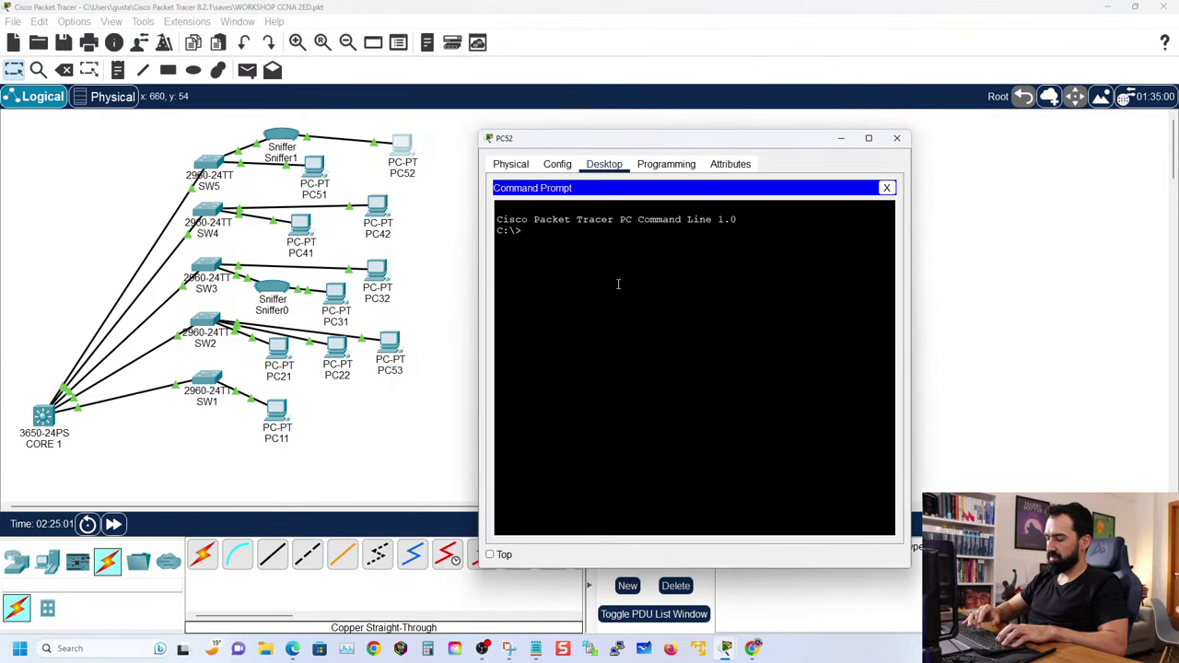
type("ping")
right_click(618, 282)
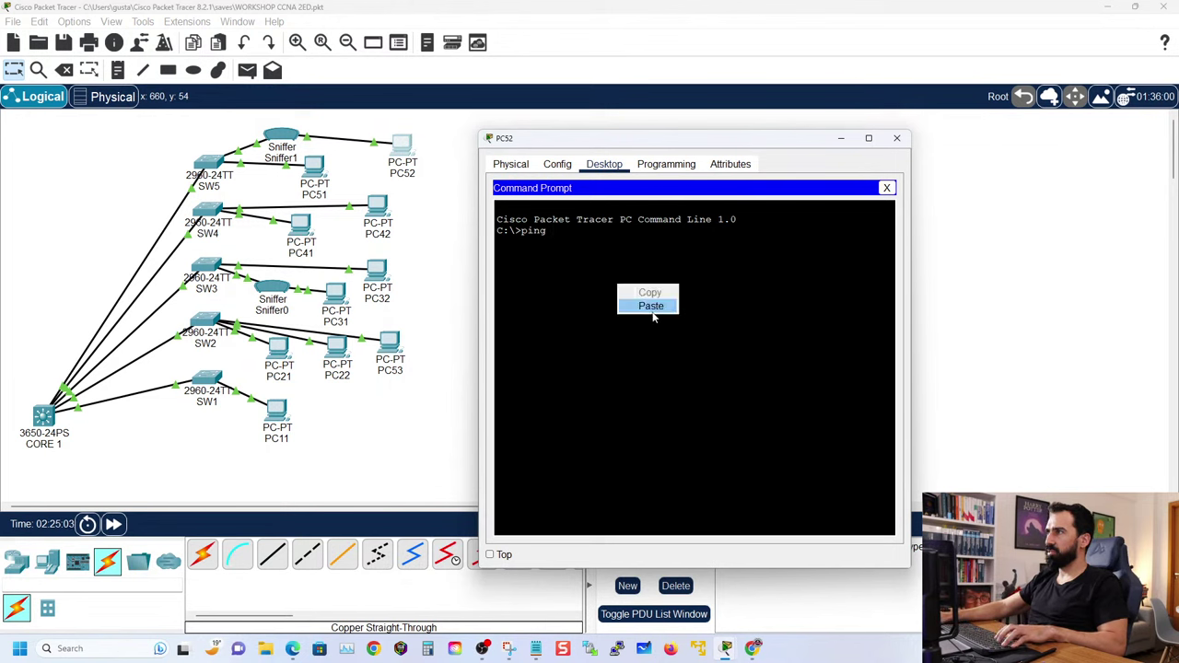
left_click(656, 306)
key("Return")
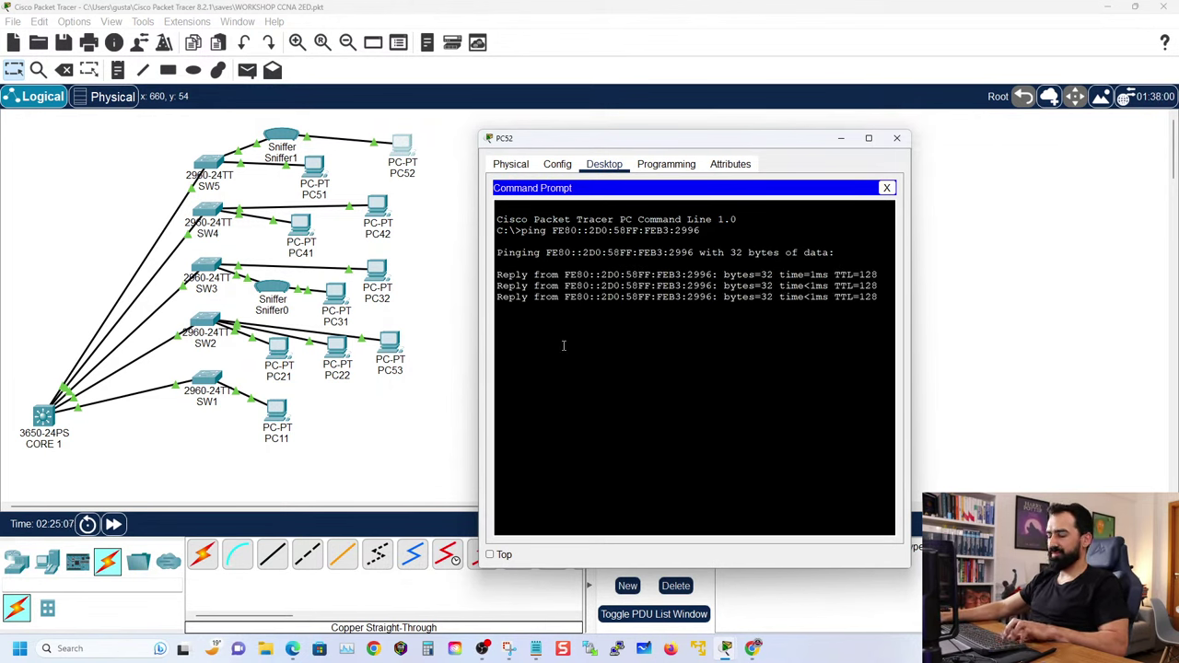
key("ctrl+c")
left_click(894, 137)
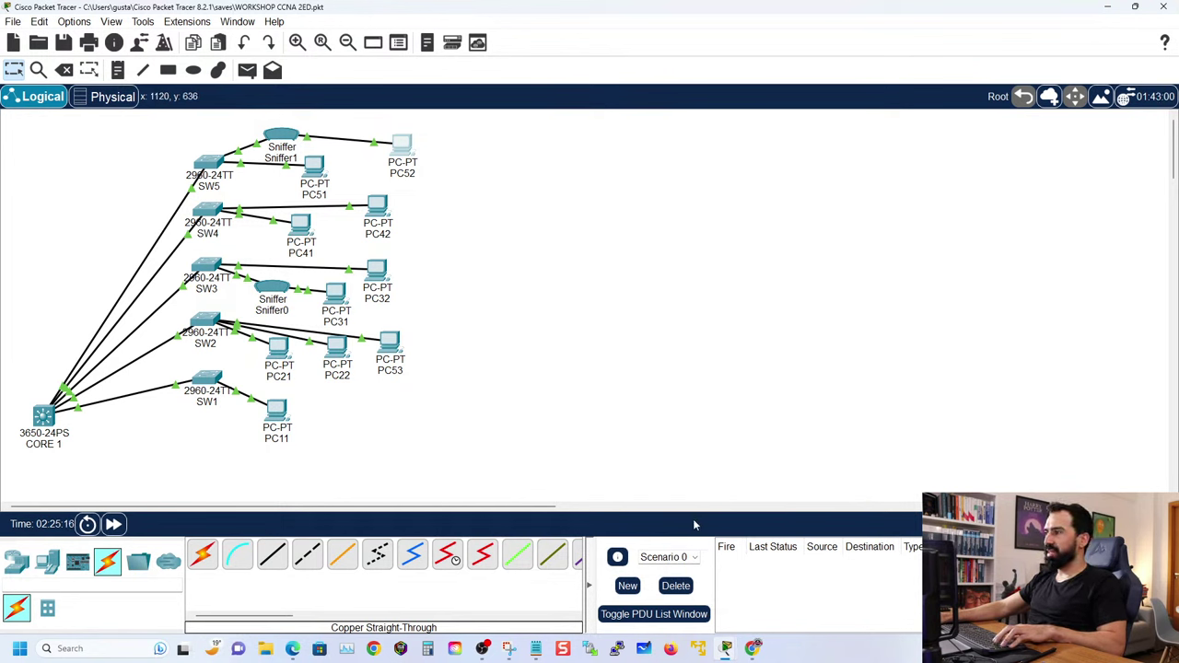
Create VLAN 50 on SW5 from global configuration mode.
mouse_move(726, 653)
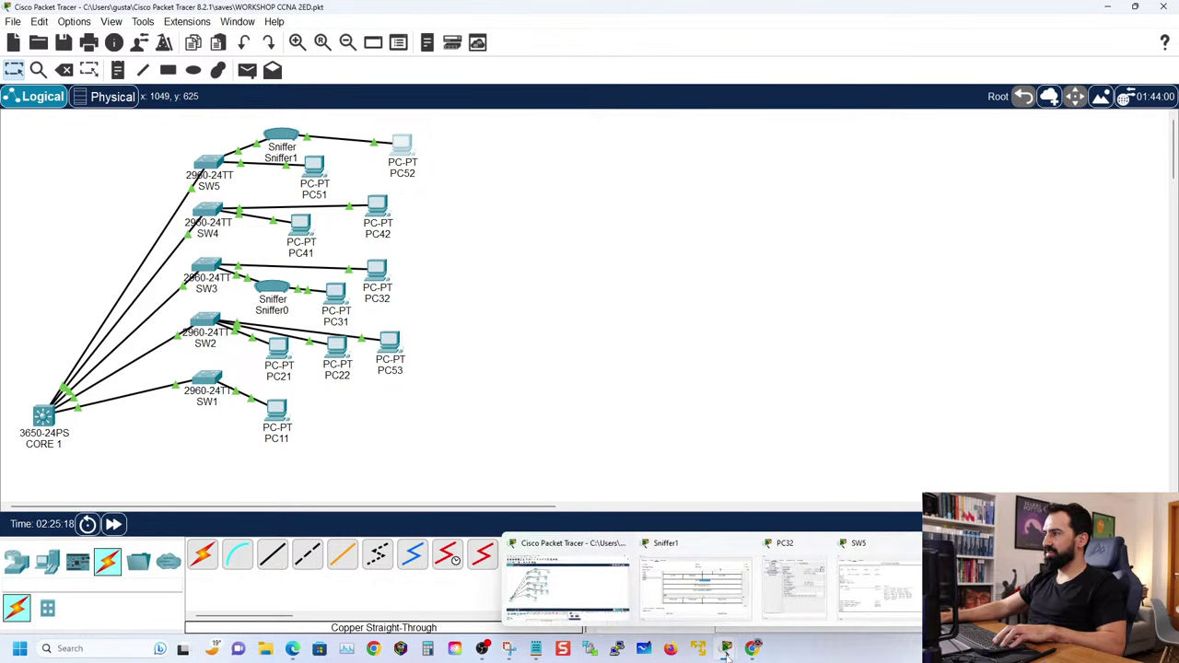
left_click(879, 580)
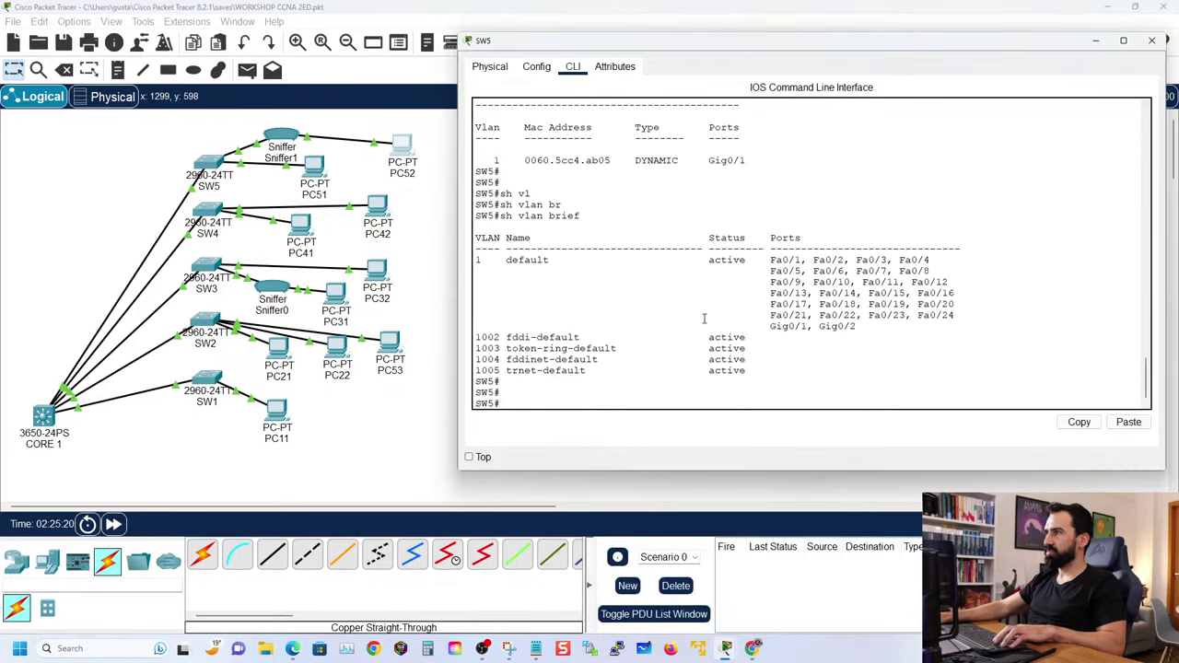
key("Return")
key("Return")
type("conf t")
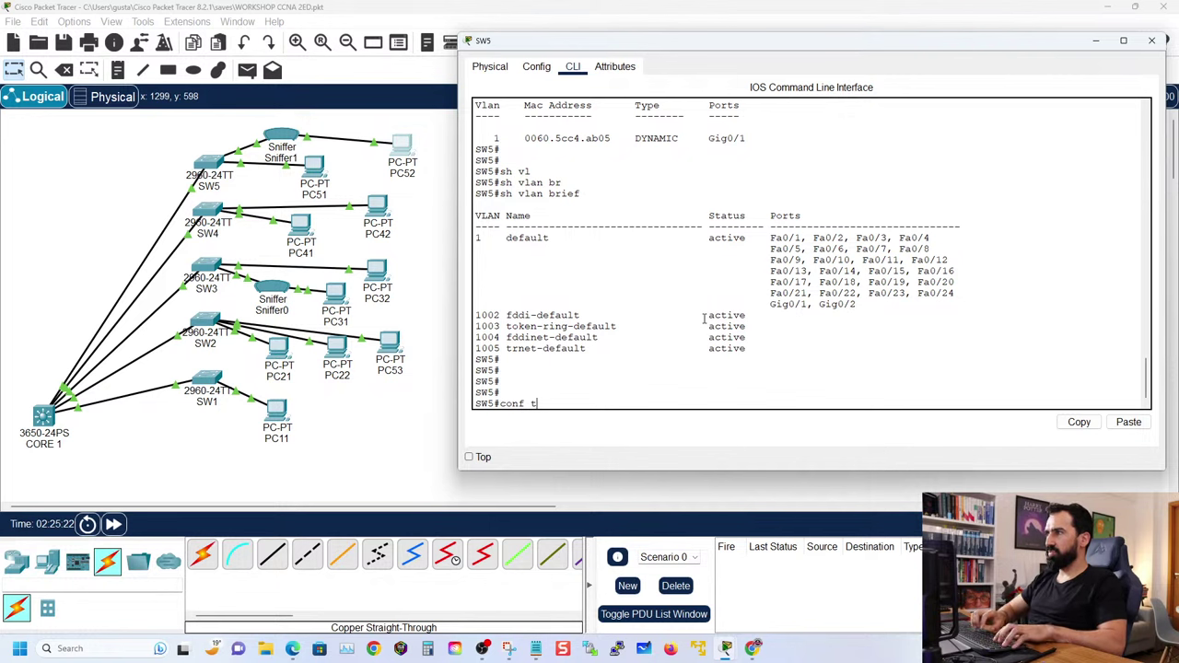
key("Return")
key("Return")
key("Return")
key("Return")
type("vl")
key("Tab")
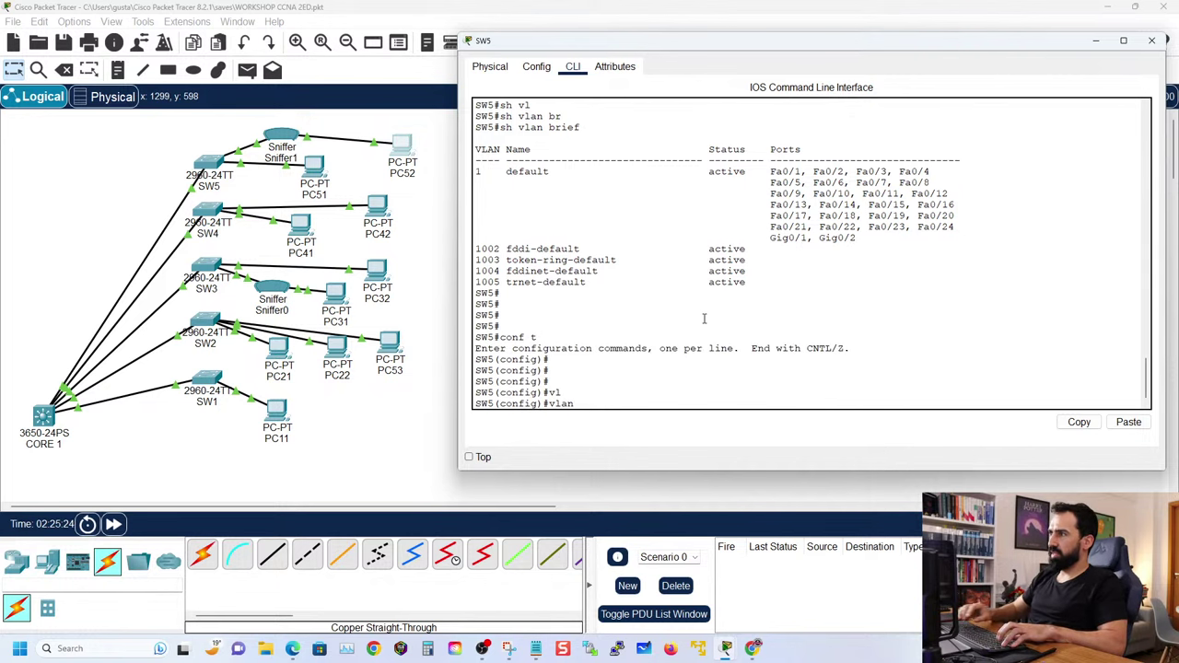
type("50")
key("Return")
key("Return")
key("Return")
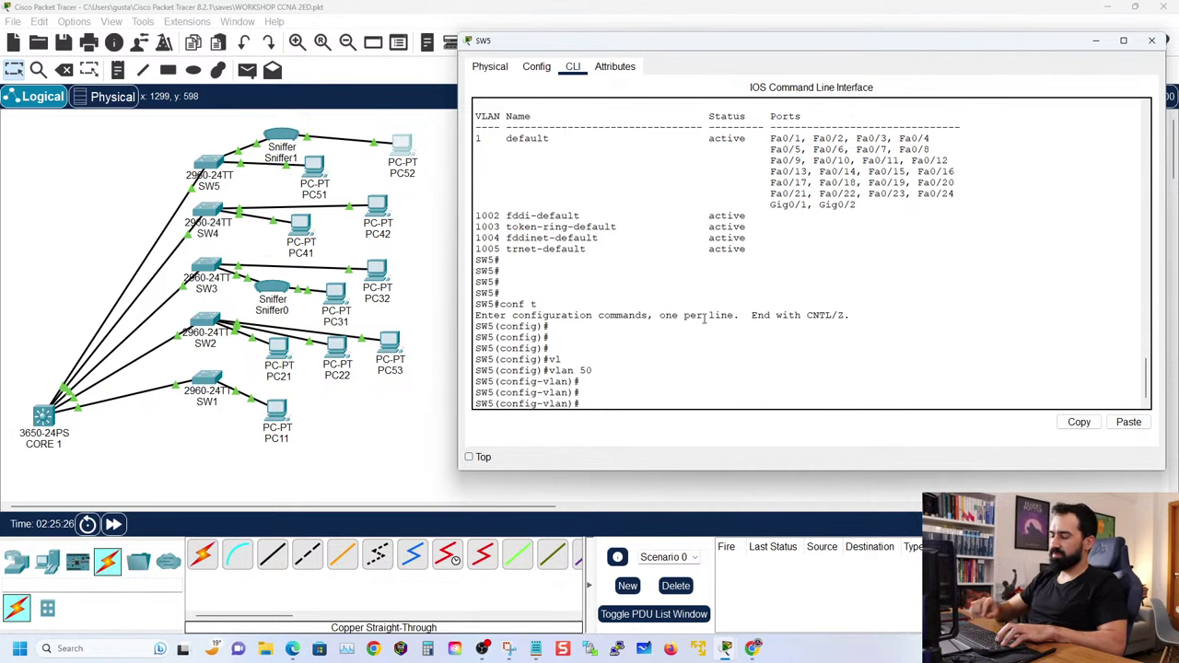
type("ex")
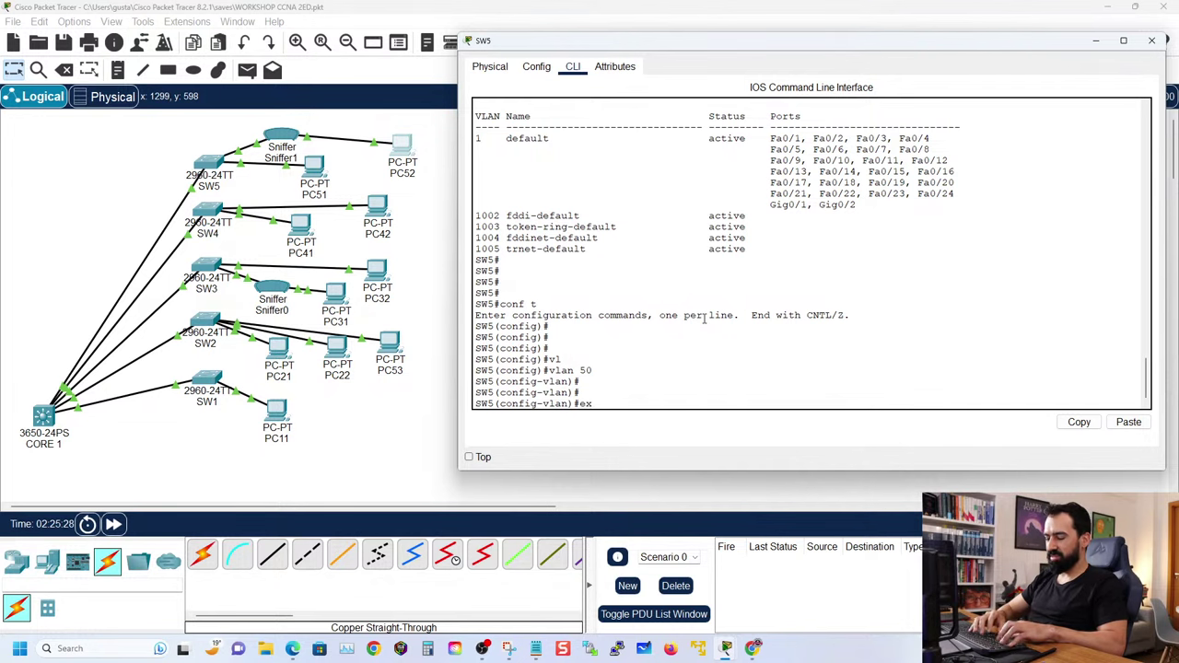
type("it")
key("Return")
key("Return")
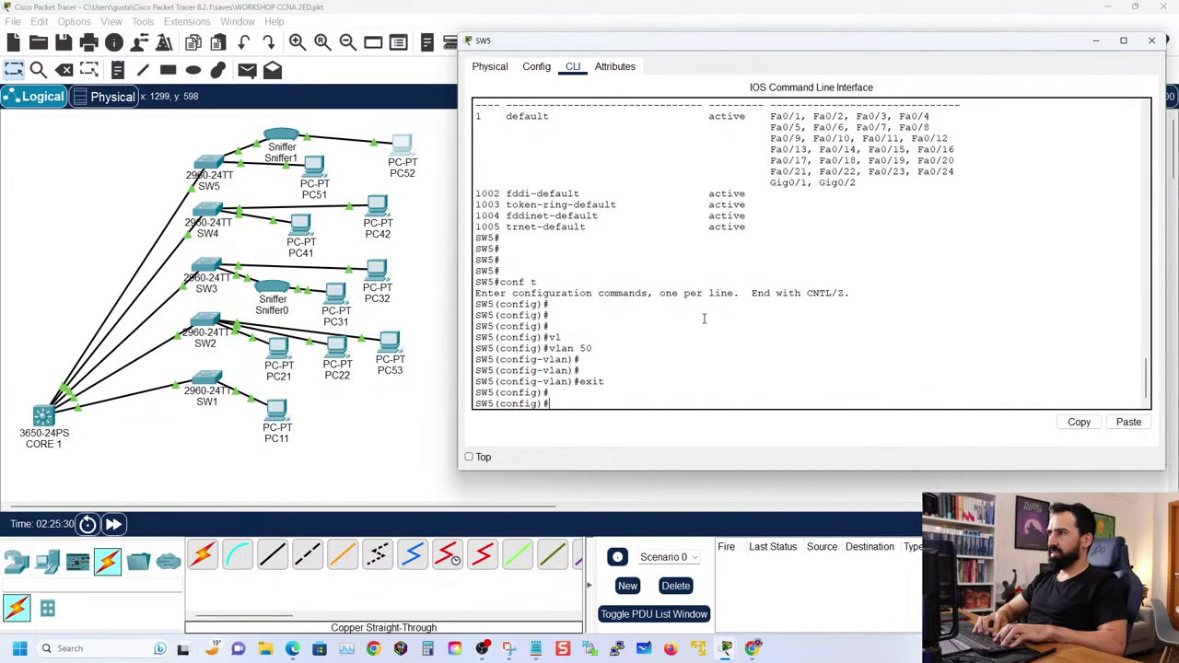
Return to privileged mode and check 'show vlan brief' lists VLAN0050 with no ports.
type("end")
key("Return")
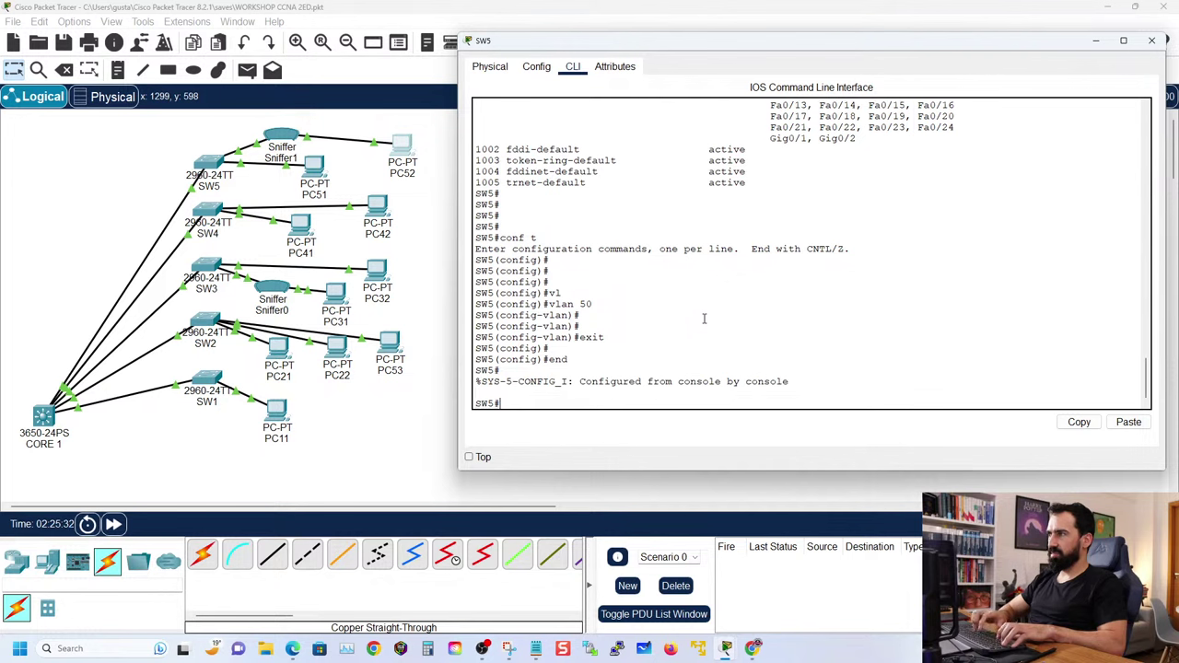
type("sh vl")
key("Tab")
type("br")
key("Tab")
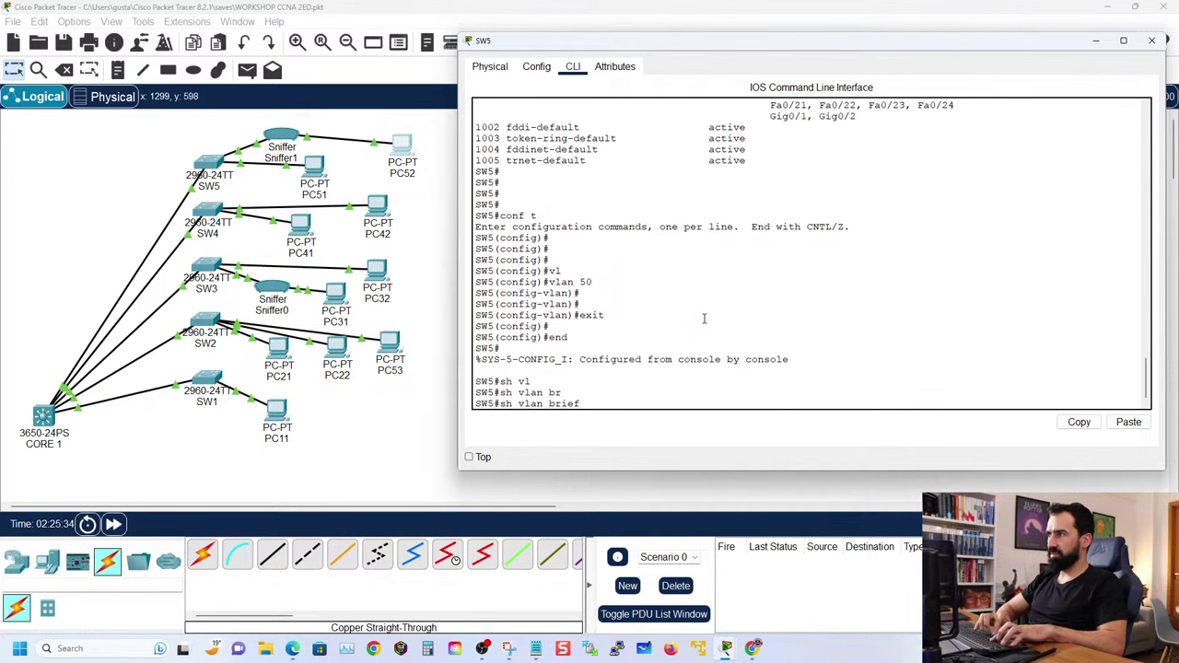
key("Return")
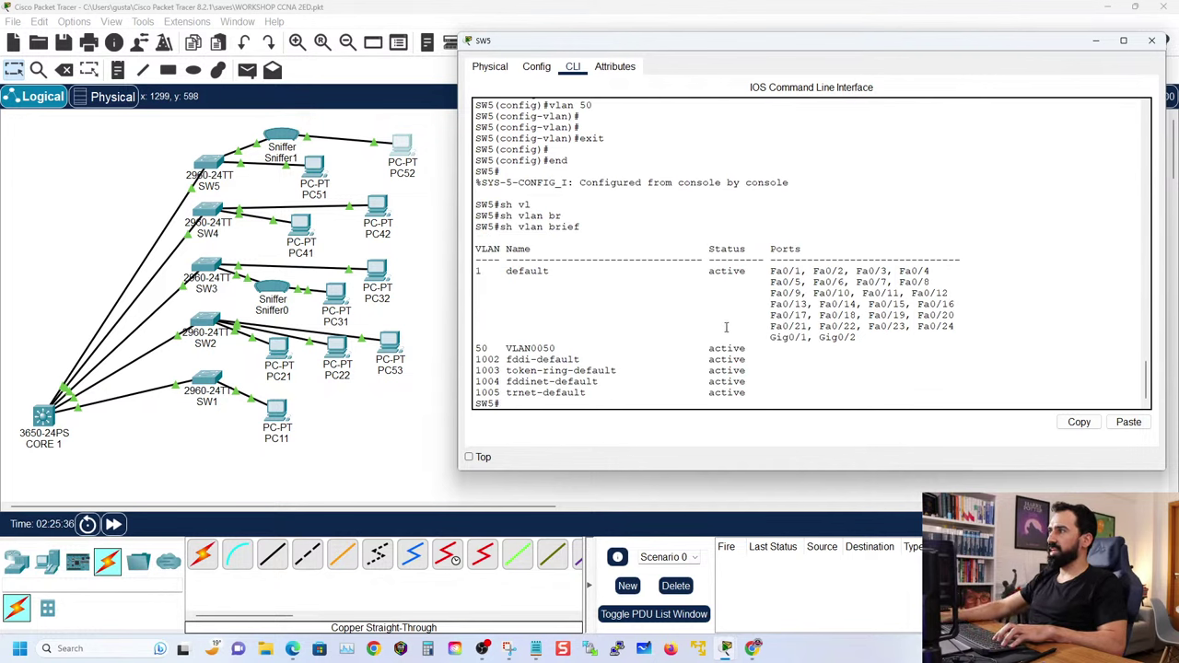
left_click_drag(753, 349, 480, 349)
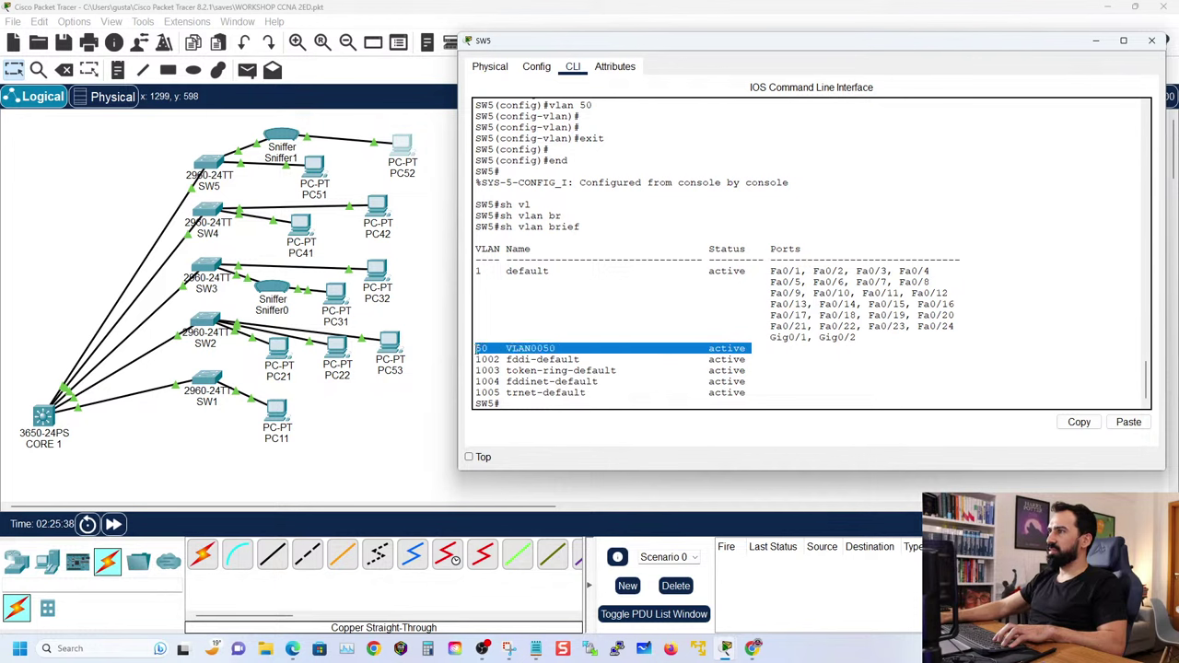
left_click_drag(876, 337, 479, 267)
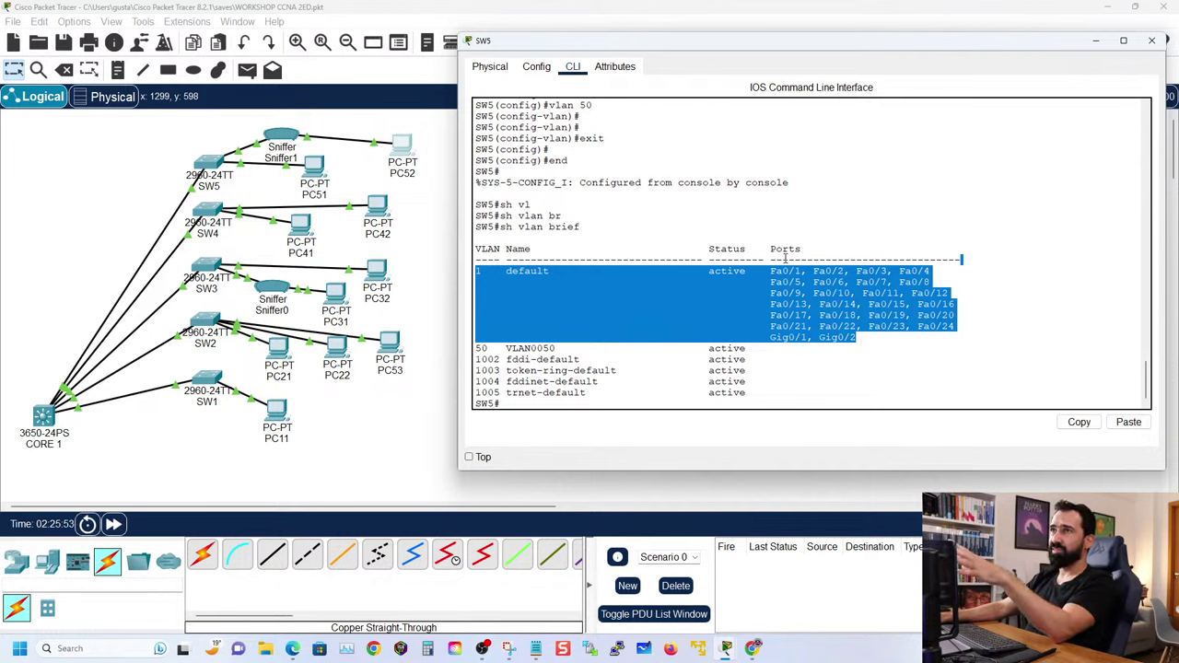
Re-enter global configuration mode on SW5 with 'conf'.
left_click(654, 357)
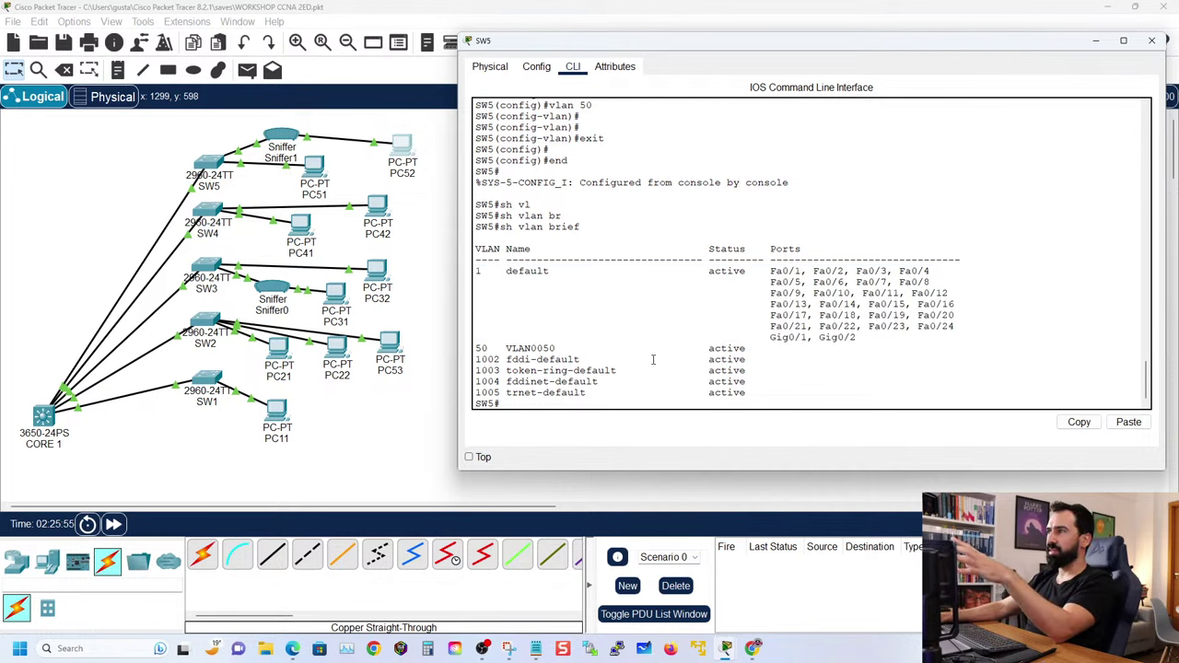
key("Return")
key("Return")
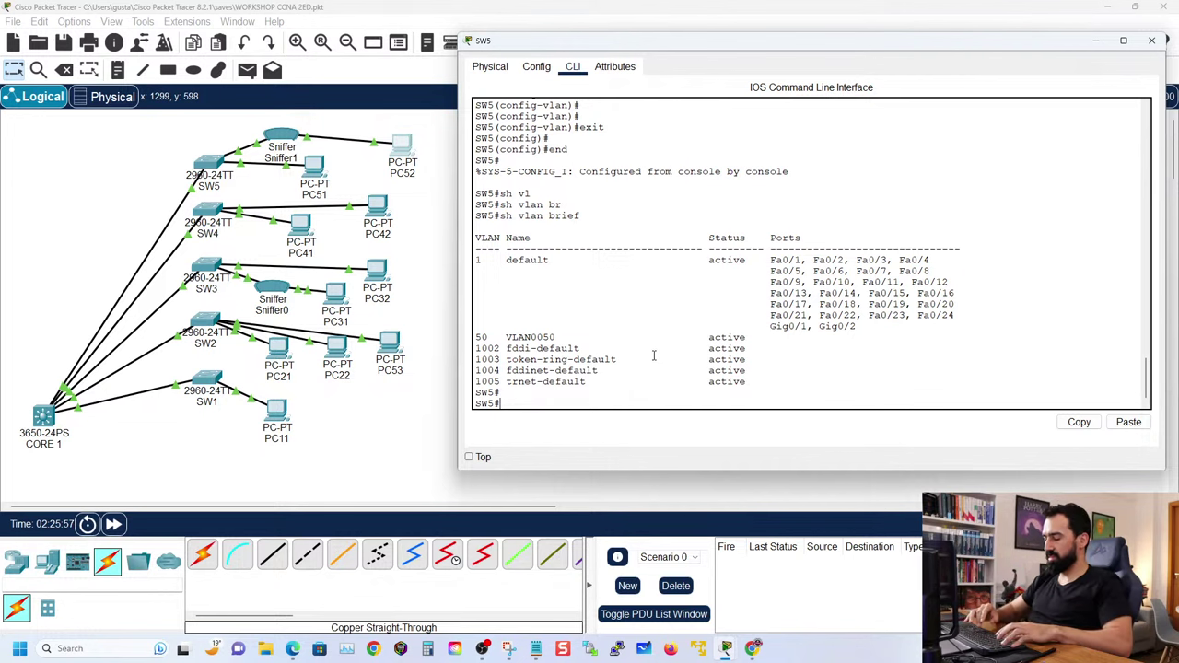
type("conf")
key("Return")
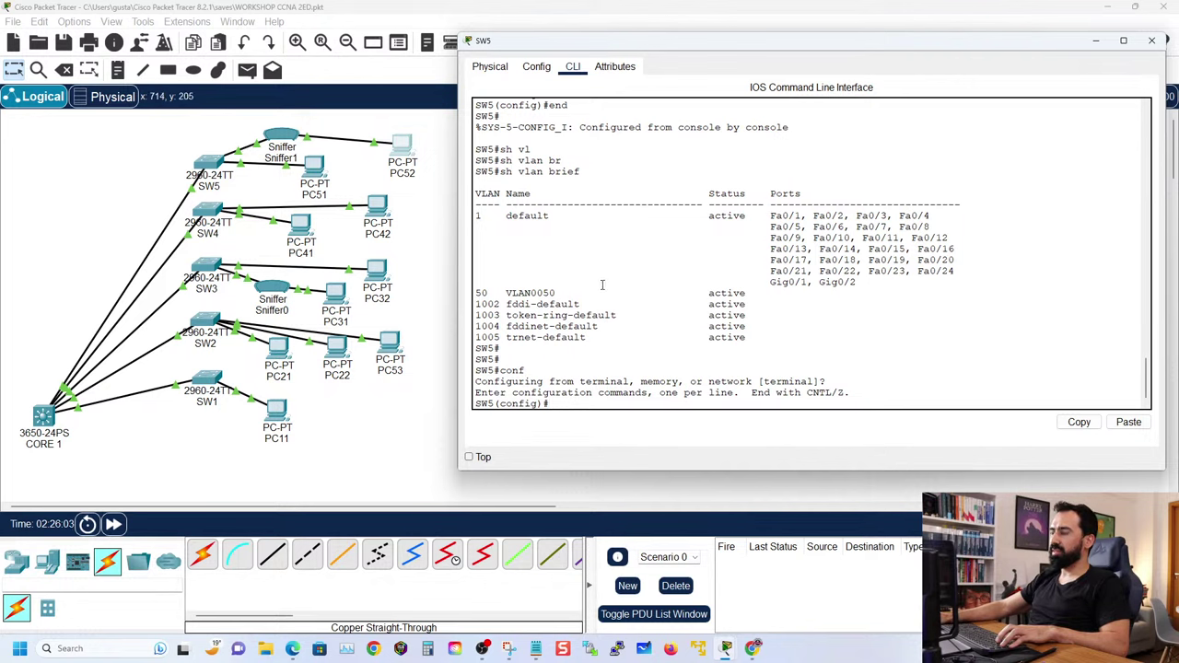
Enter interface Fa0/1 on SW5 and set it to switchport mode access.
type("in")
key("Tab")
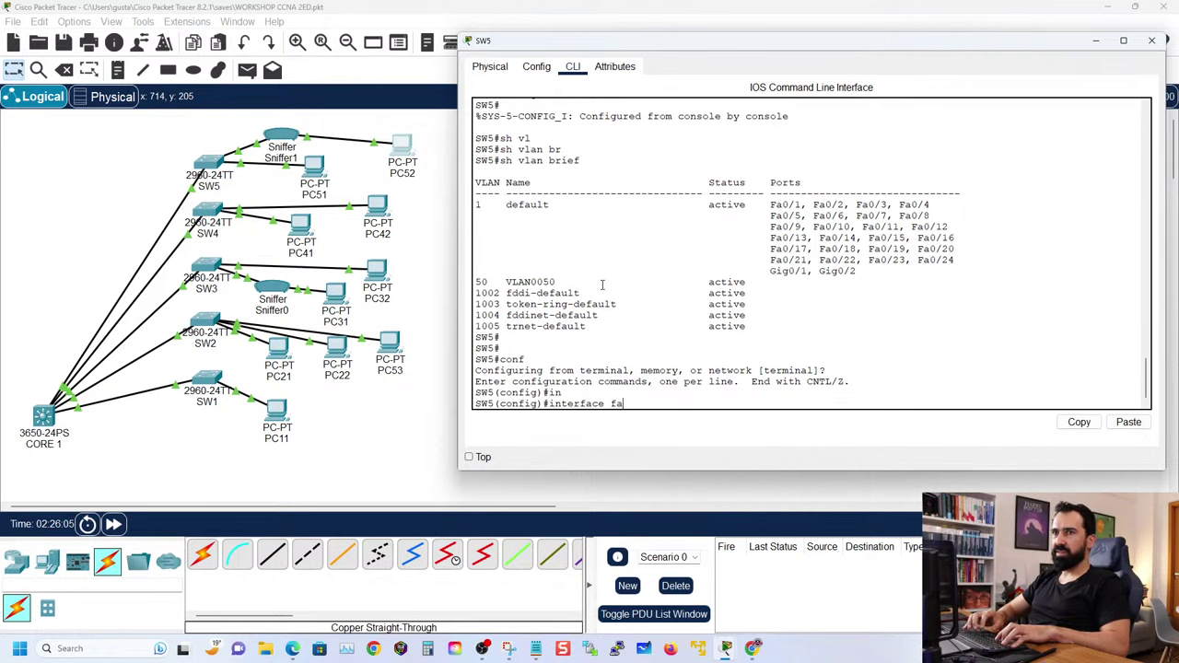
type("fa")
key("Tab")
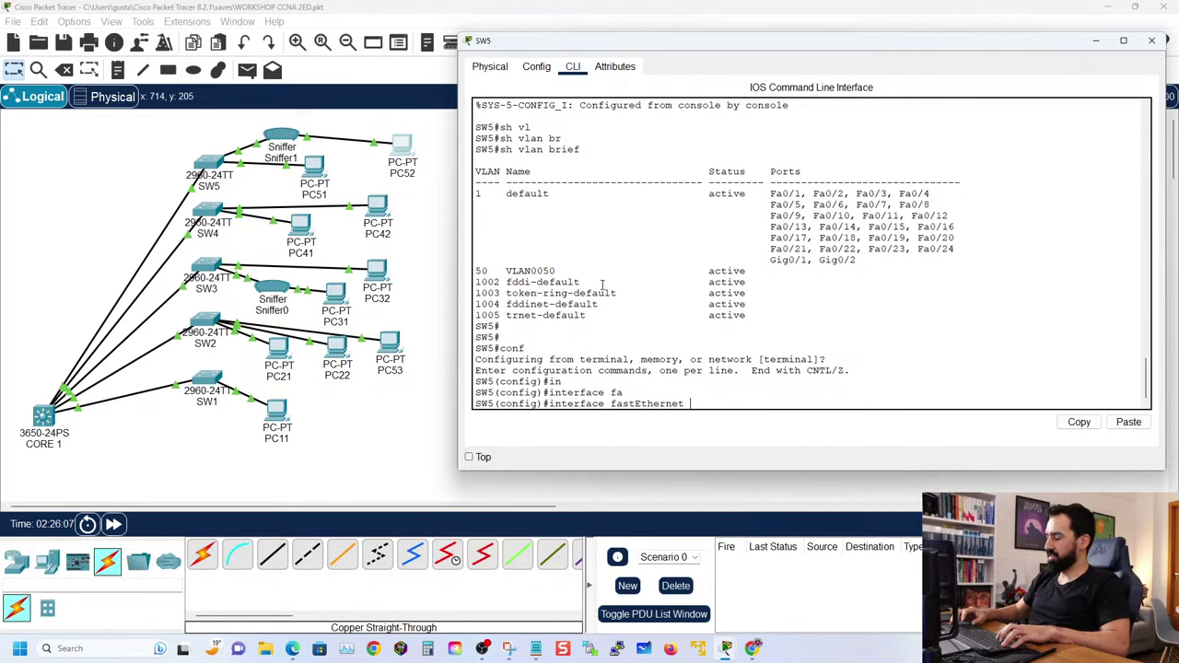
type("0/1")
key("Return")
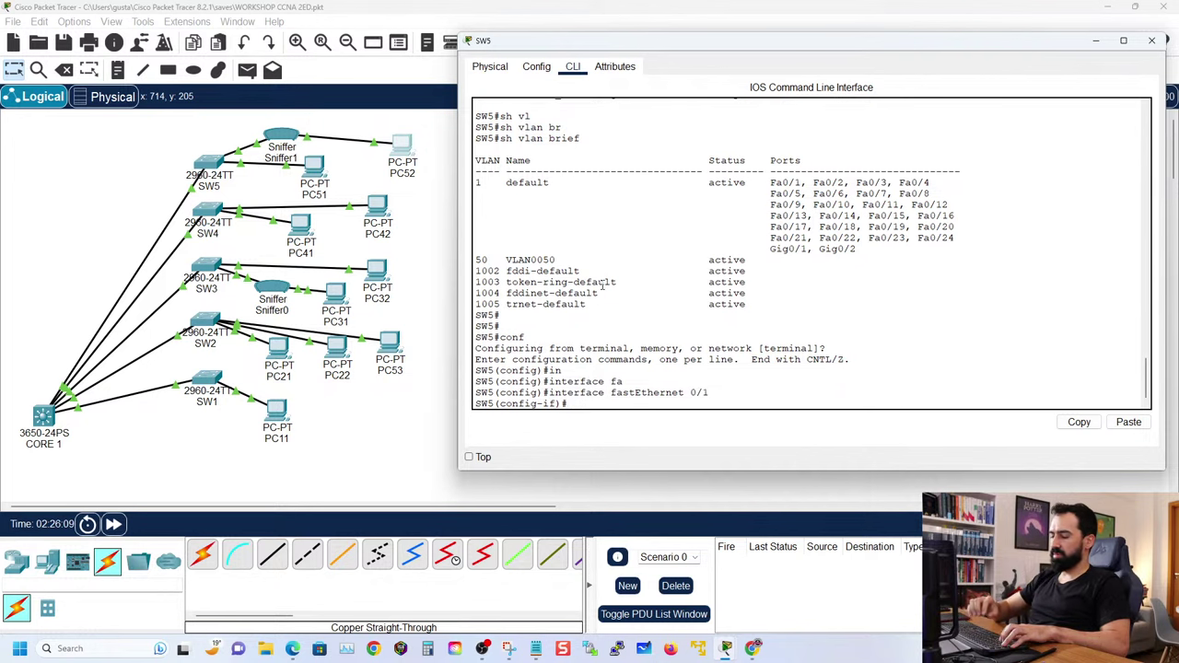
type("sw")
key("Tab")
type("mo")
key("Tab")
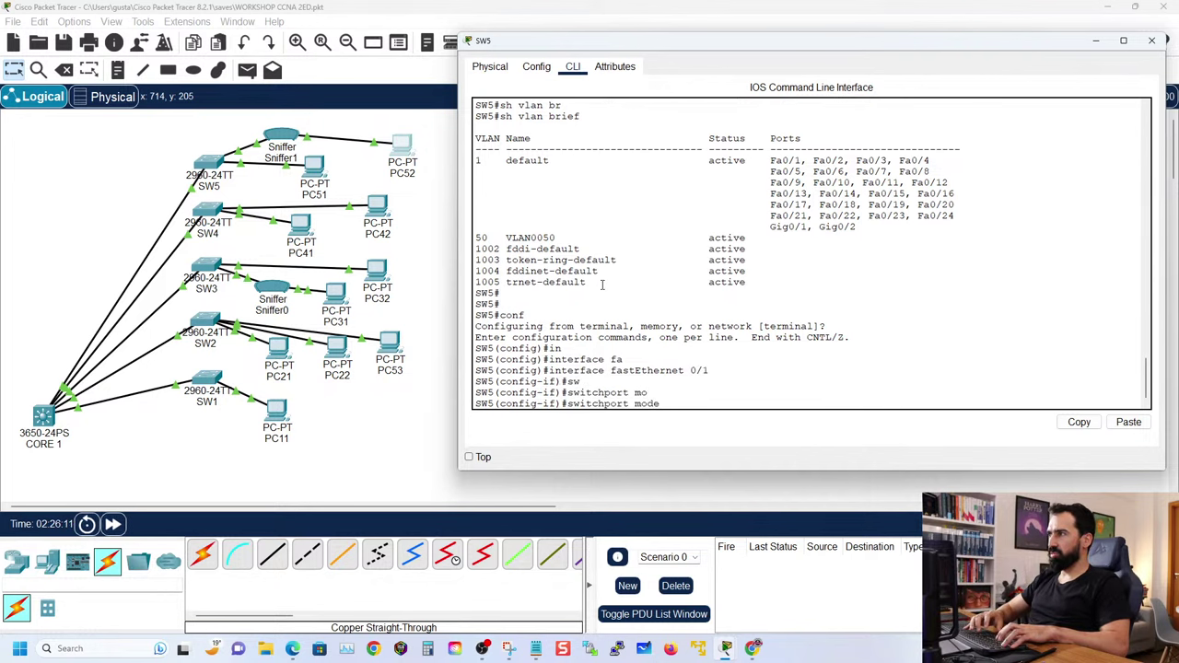
type("ac")
key("Tab")
key("Tab")
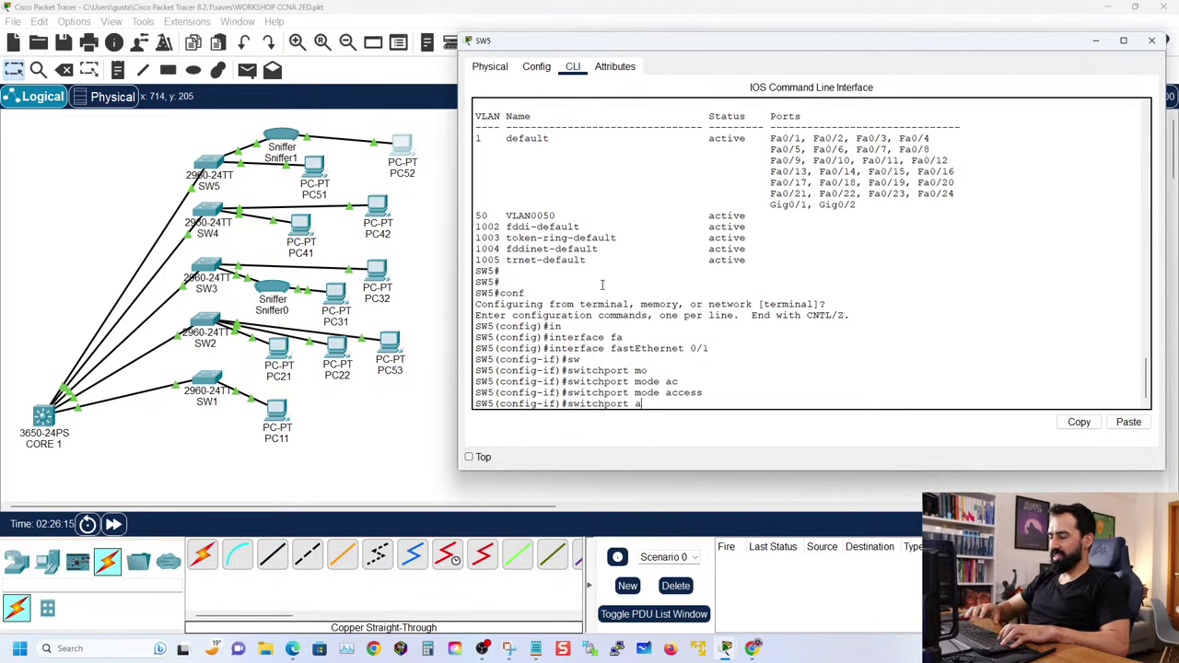
Assign Fa0/1 to access VLAN 50.
type("c")
key("Tab")
type("vl")
key("Tab")
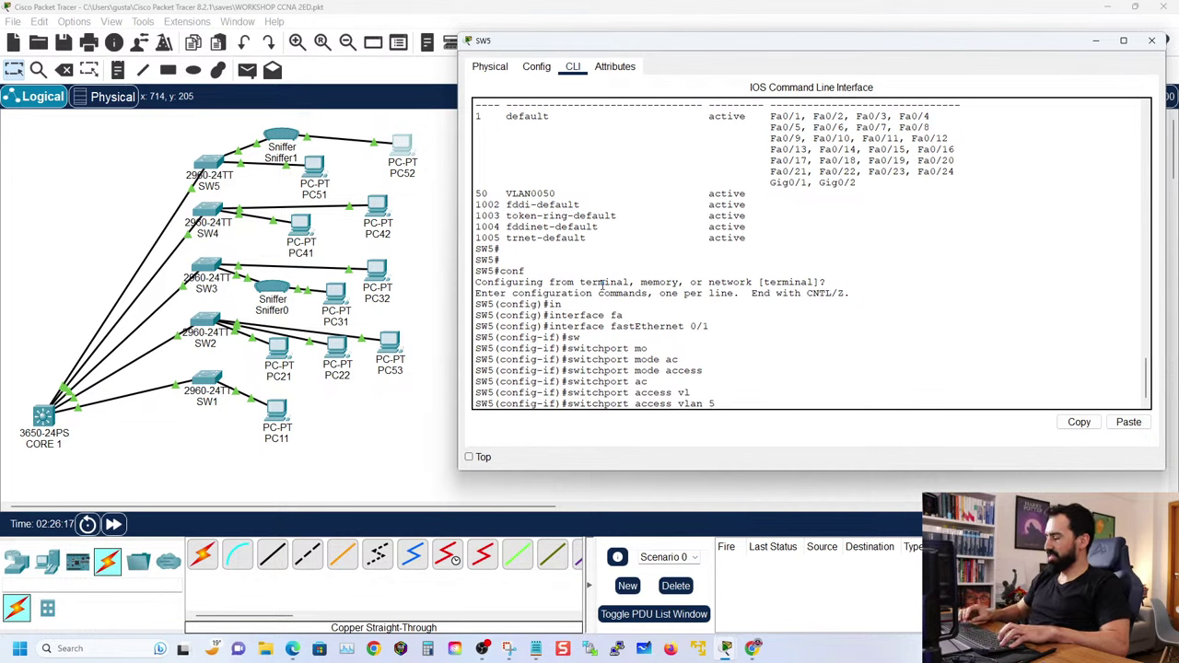
type("50")
key("Return")
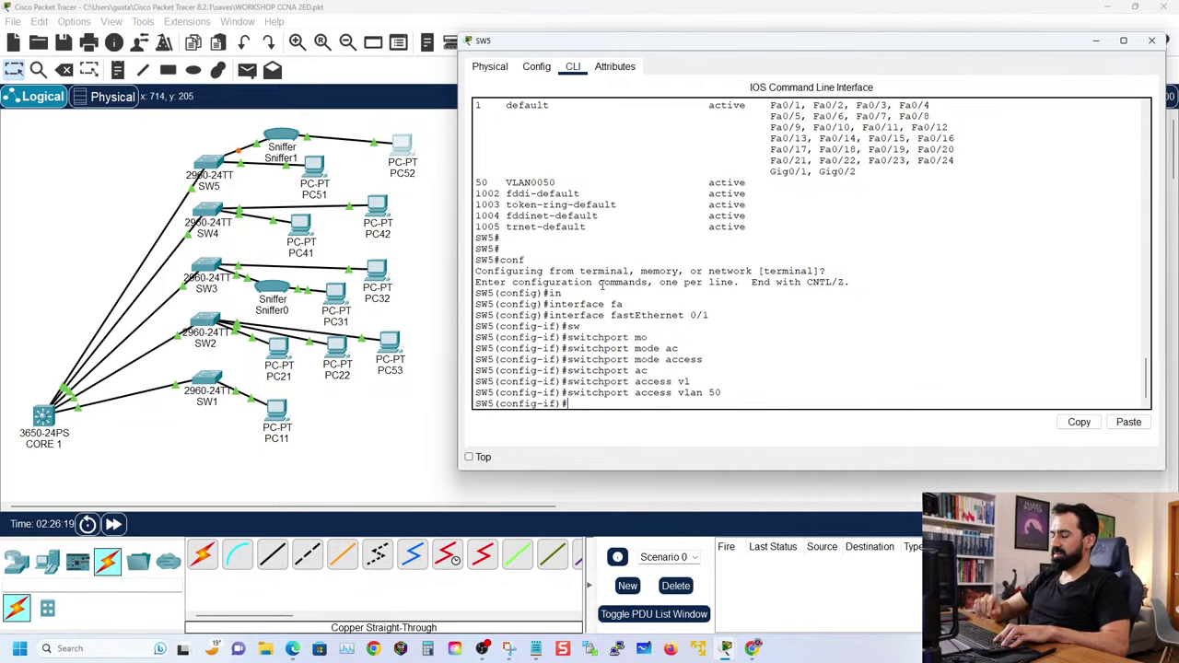
Verify with 'sh vlan brief' that Fa0/1 is now listed under VLAN0050.
type("end")
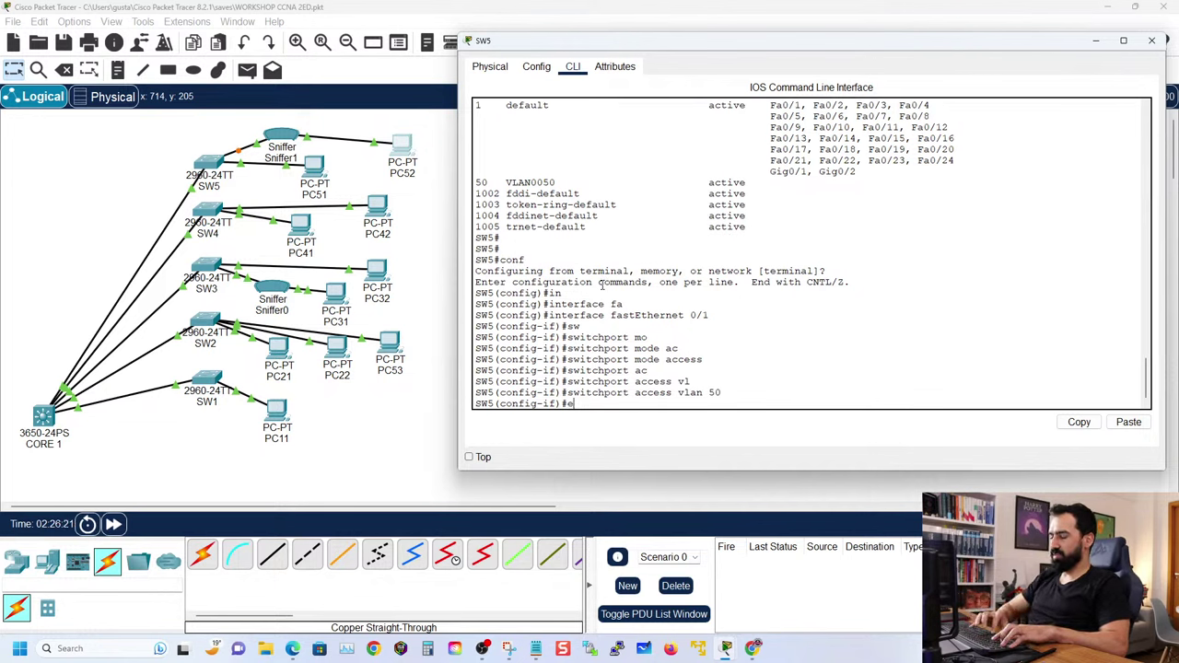
key("Return")
type("sh vlan brief")
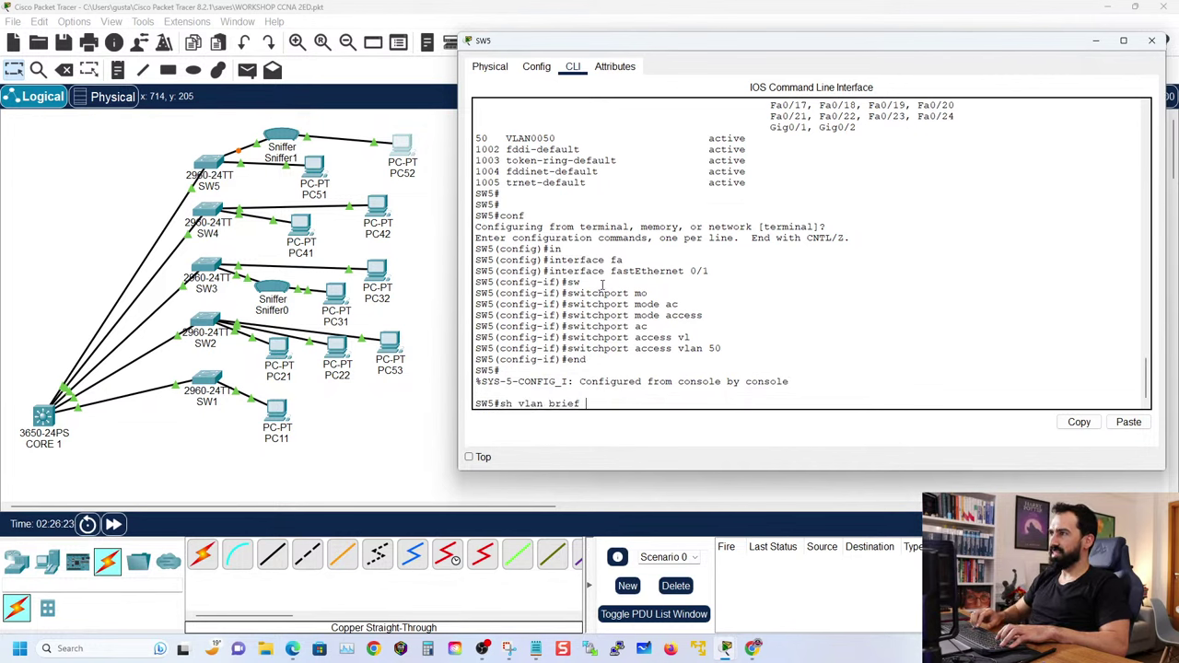
key("Return")
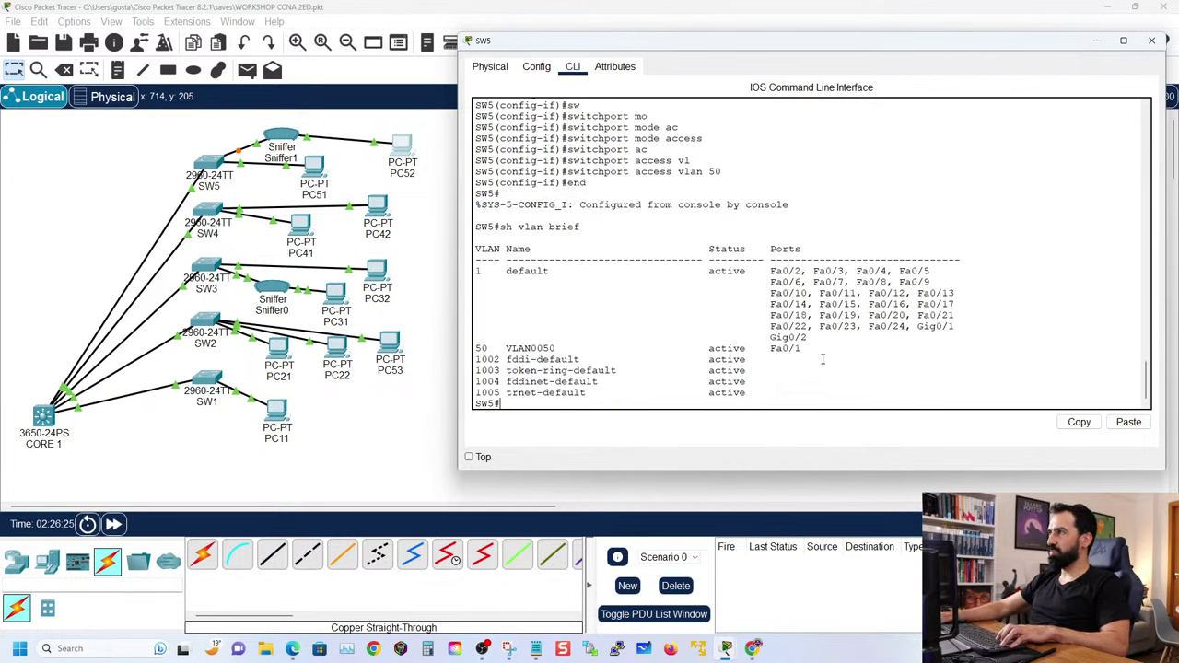
left_click_drag(816, 353, 489, 345)
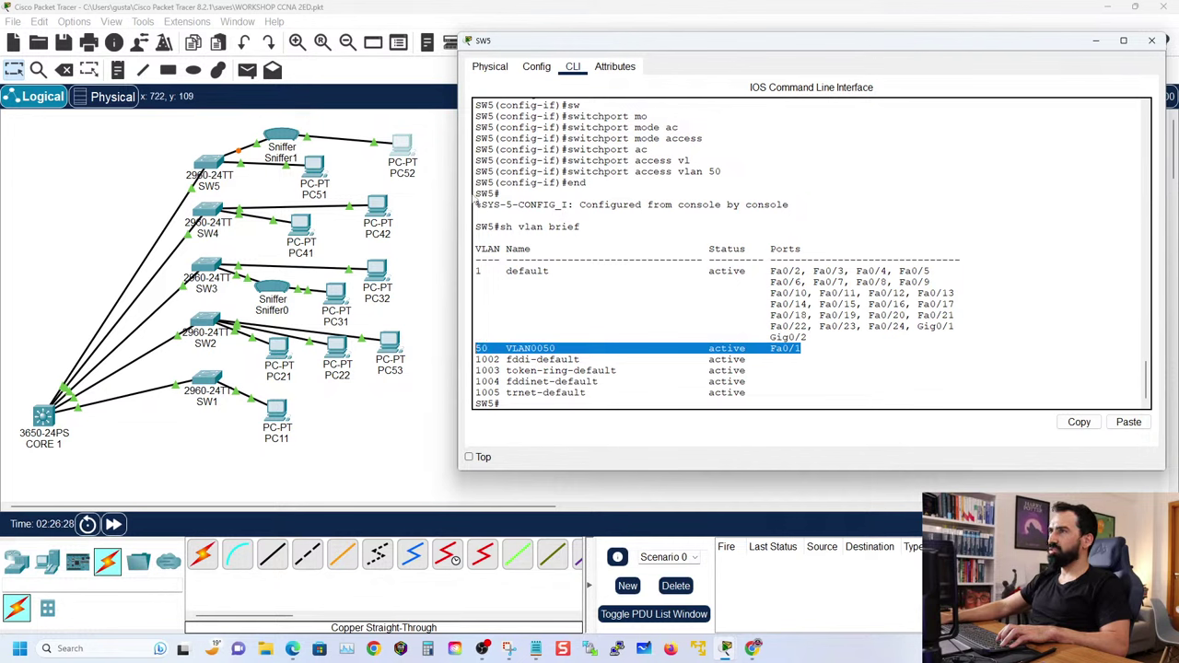
double_click(478, 270)
left_click_drag(478, 270, 808, 329)
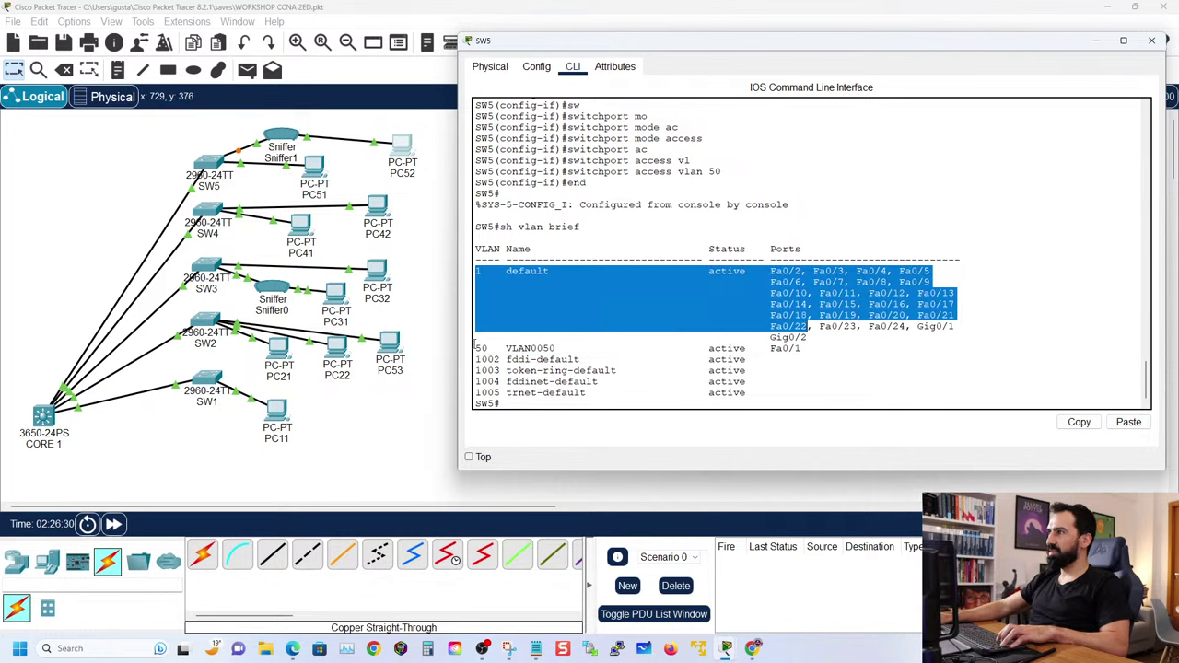
left_click(776, 348)
double_click(785, 348)
left_click(635, 383)
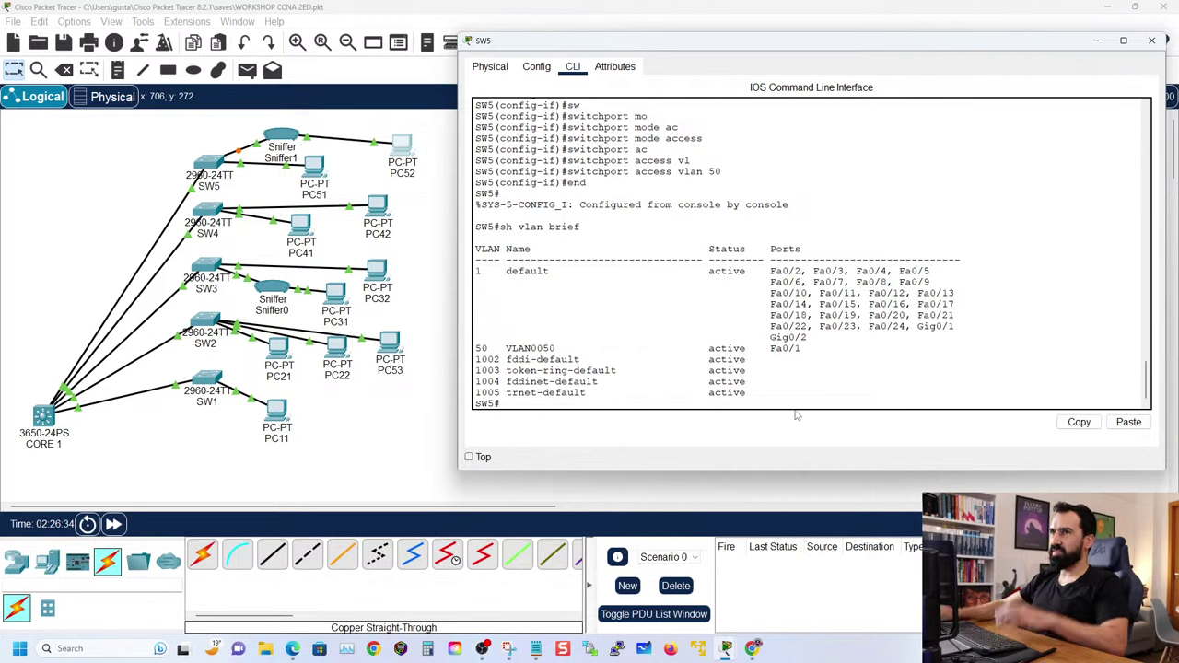
Configure Fa0/2 on SW5 as an access port in VLAN 50 using recalled commands.
key("Return")
key("Return")
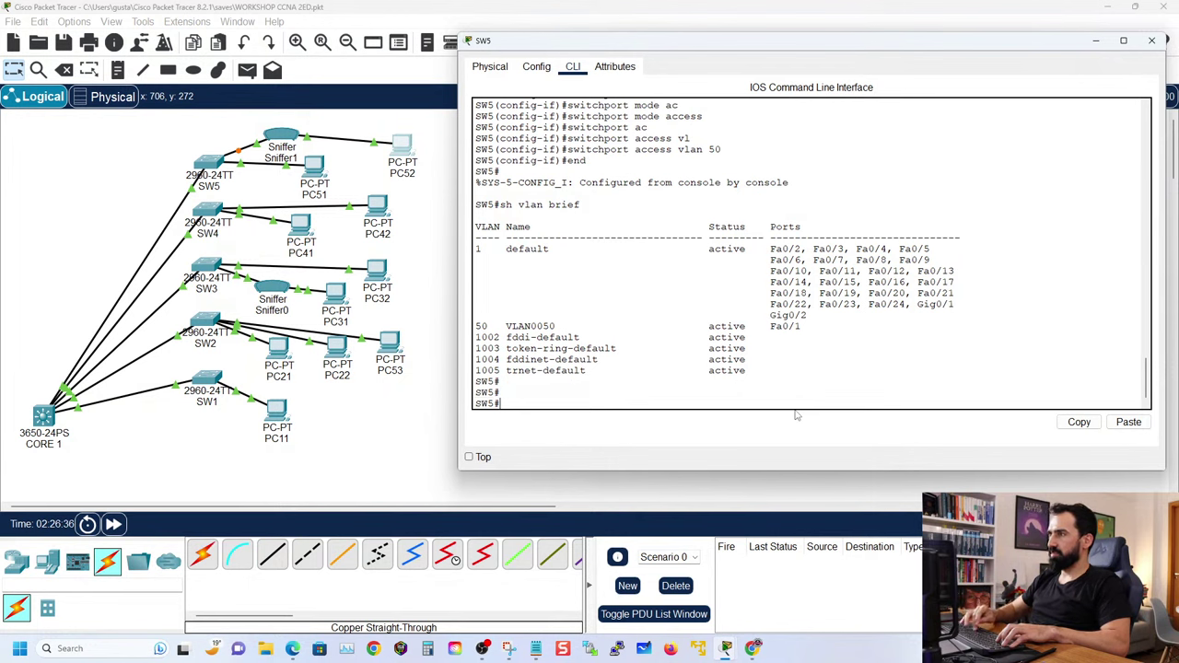
type("conf t")
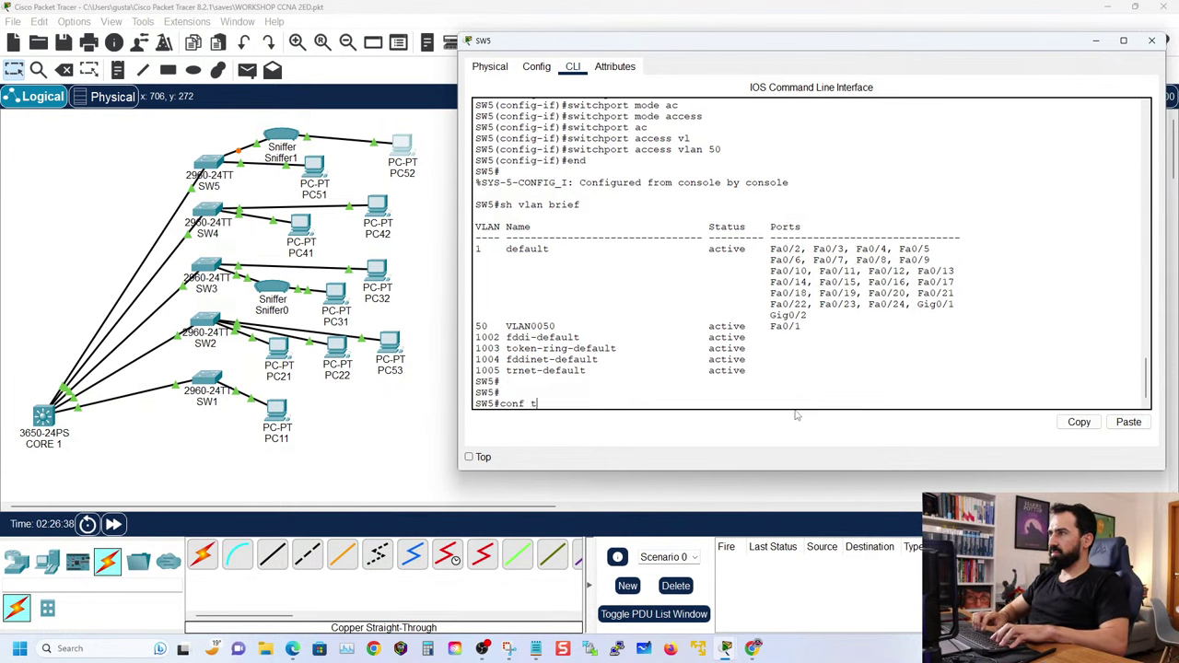
key("Return")
key("Return")
key("Up")
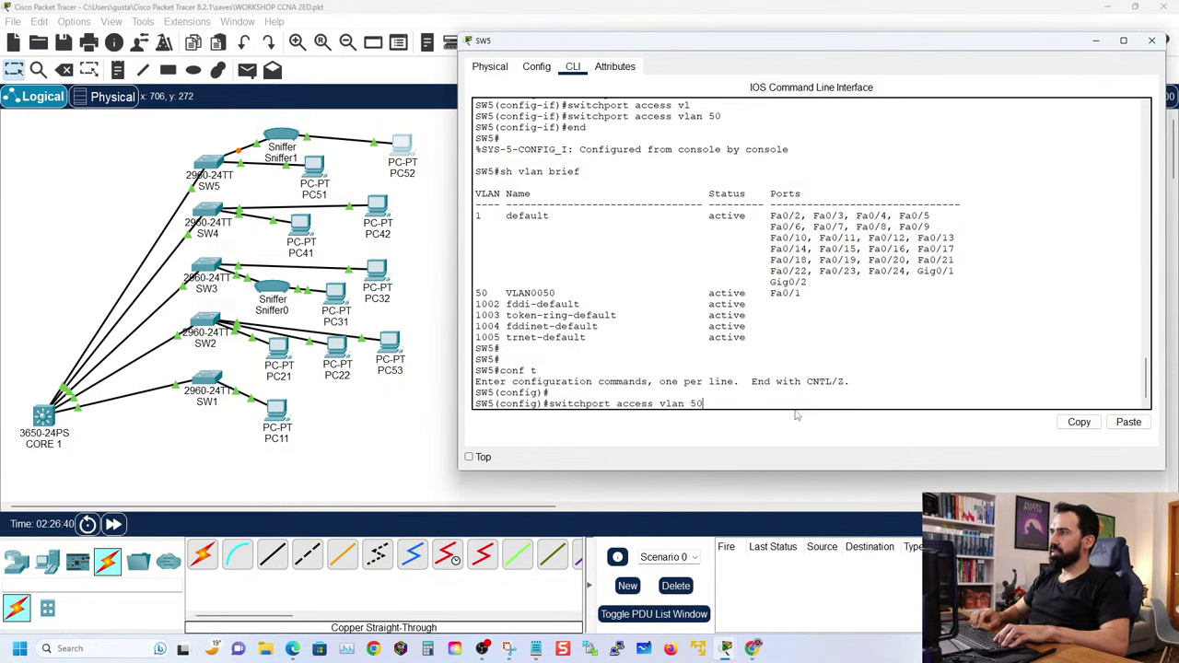
key("Up")
key("Up")
key("Up")
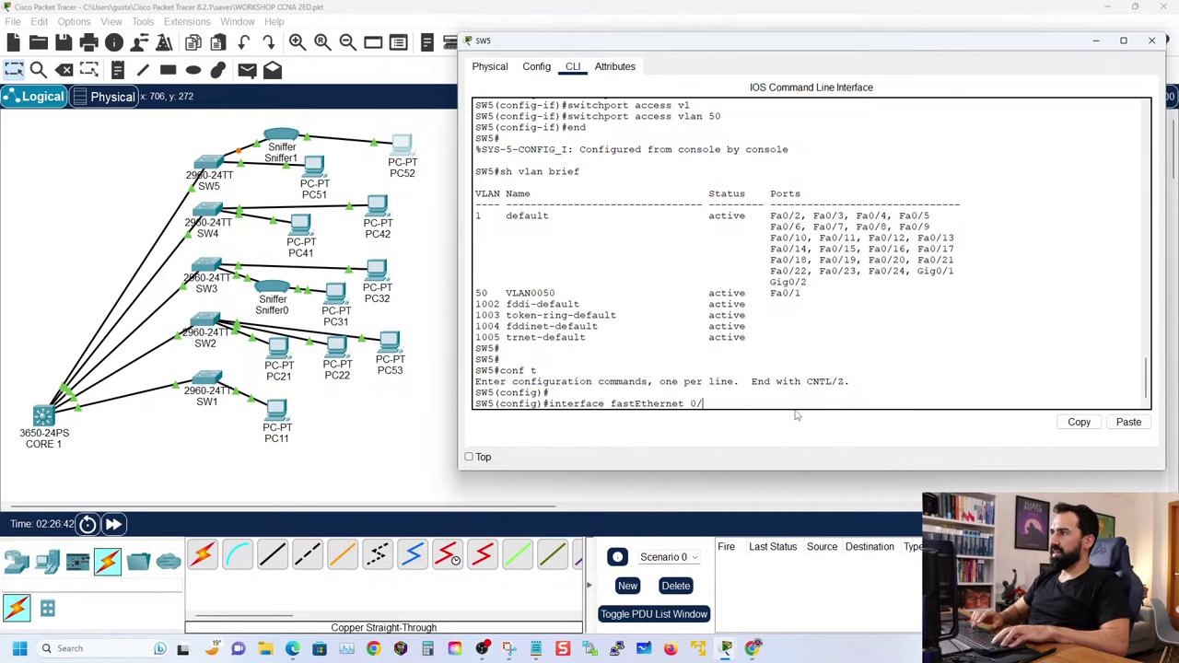
key("Return")
key("Return")
key("Return")
key("Up")
key("Up")
key("Up")
key("Up")
key("Up")
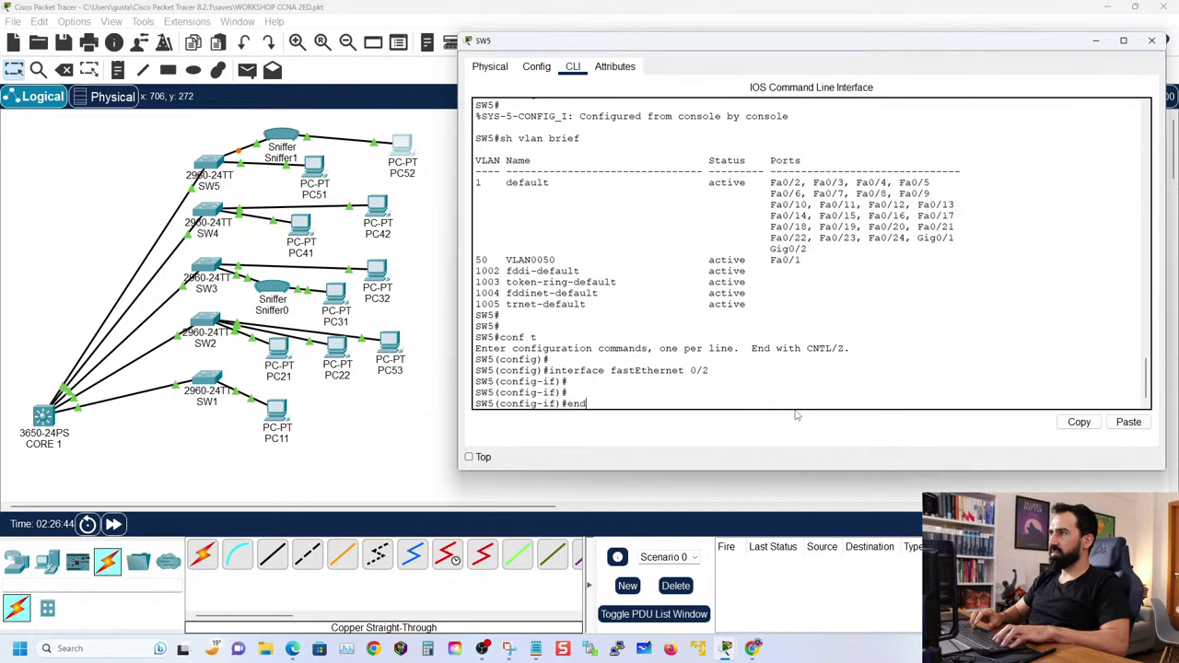
key("Up")
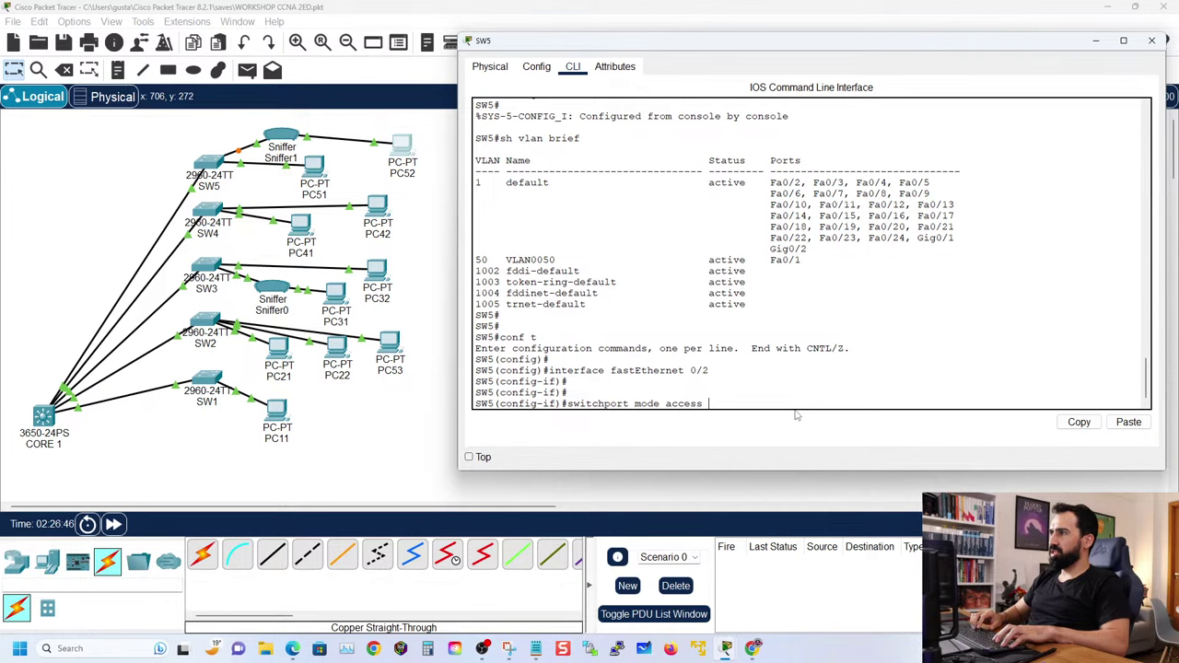
key("Return")
key("Return")
key("Return")
key("Up")
key("Up")
key("Up")
key("Up")
key("Up")
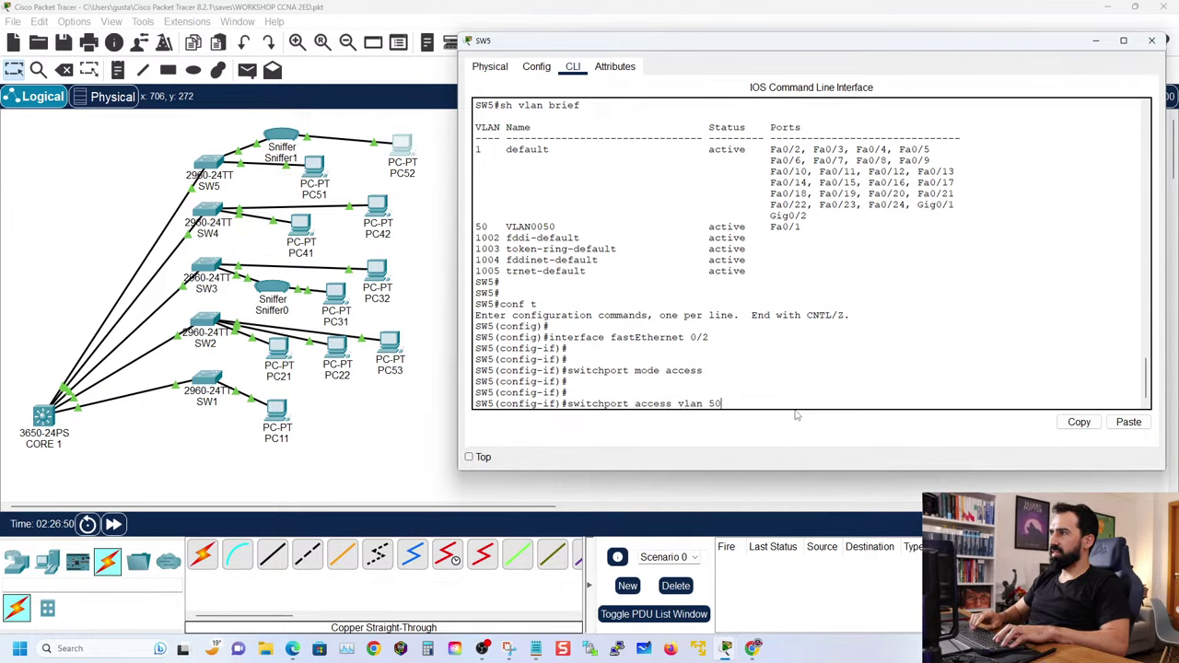
key("Return")
Check the VLAN summary shows Fa0/1 and Fa0/2 under VLAN0050.
key("Return")
key("Return")
type("end")
key("Return")
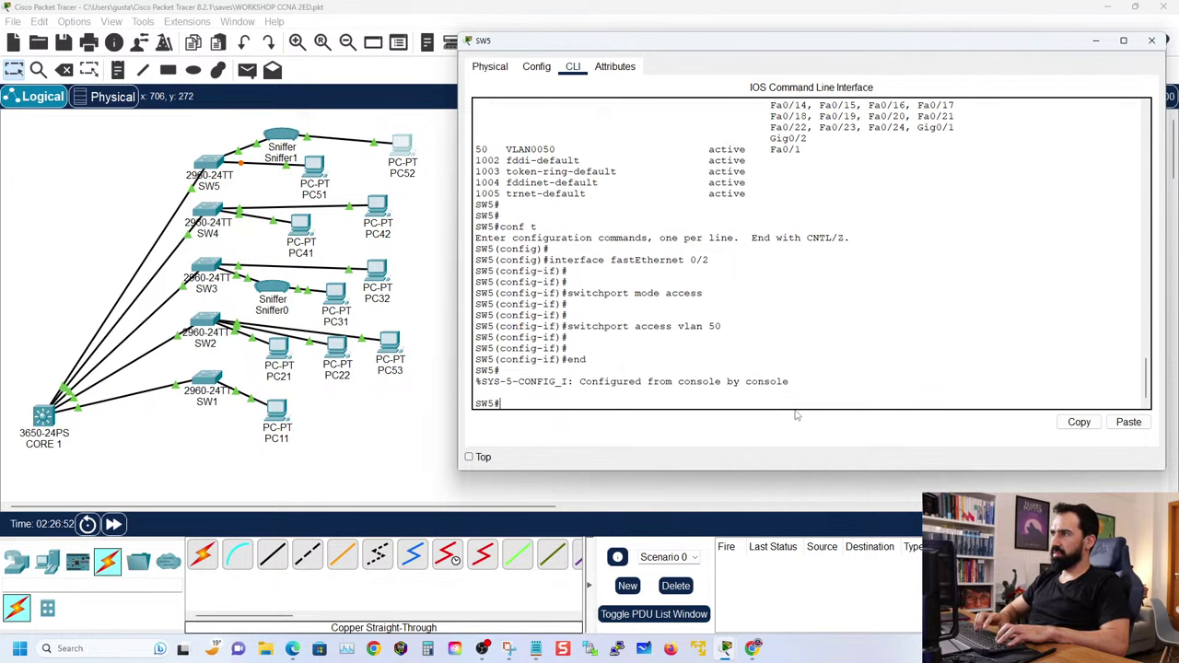
key("Up")
key("Return")
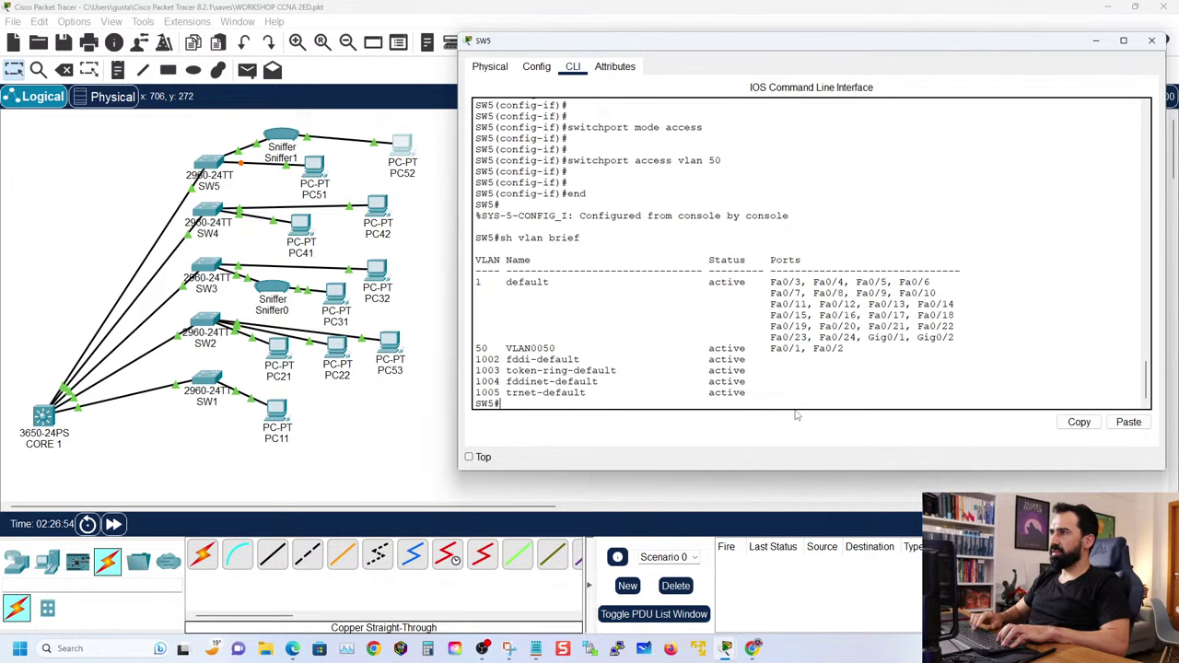
key("Return")
key("Return")
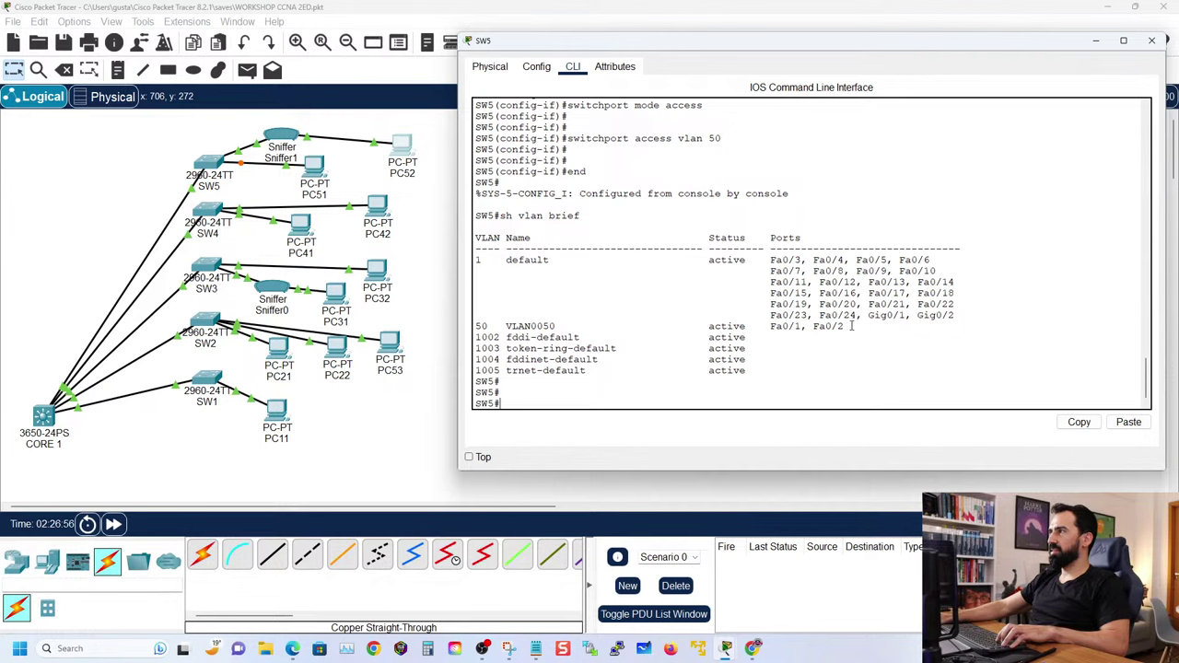
left_click_drag(852, 326, 543, 326)
left_click(602, 367)
Save SW5's running configuration with 'wr'.
key("Return")
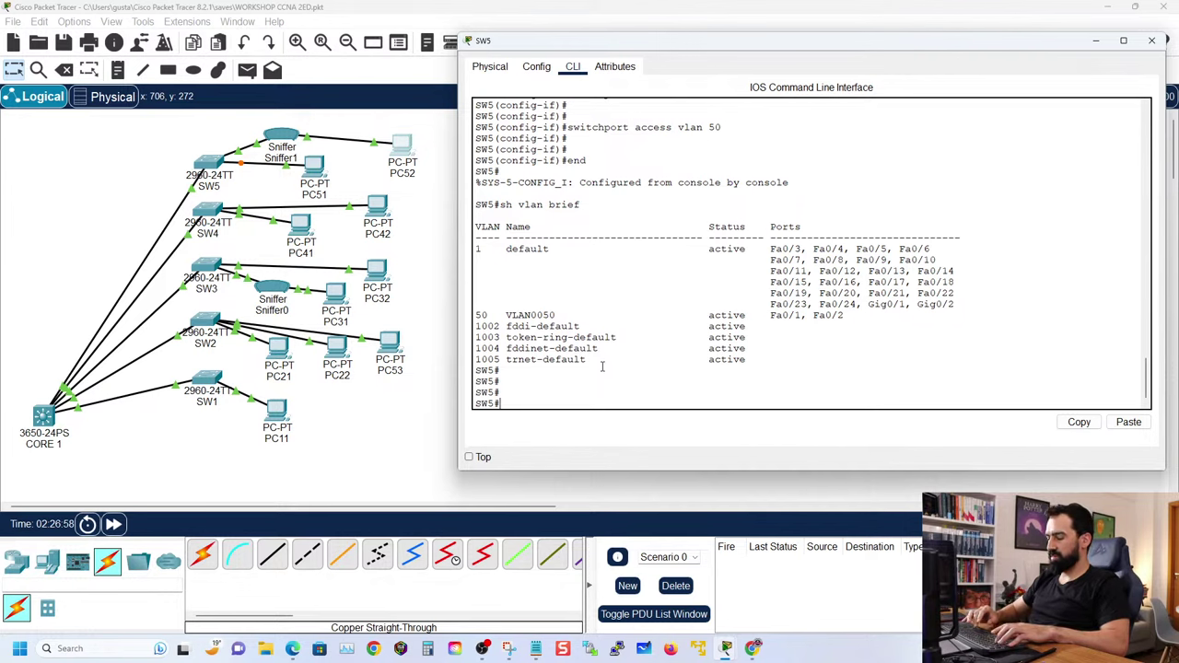
type("wr")
key("Return")
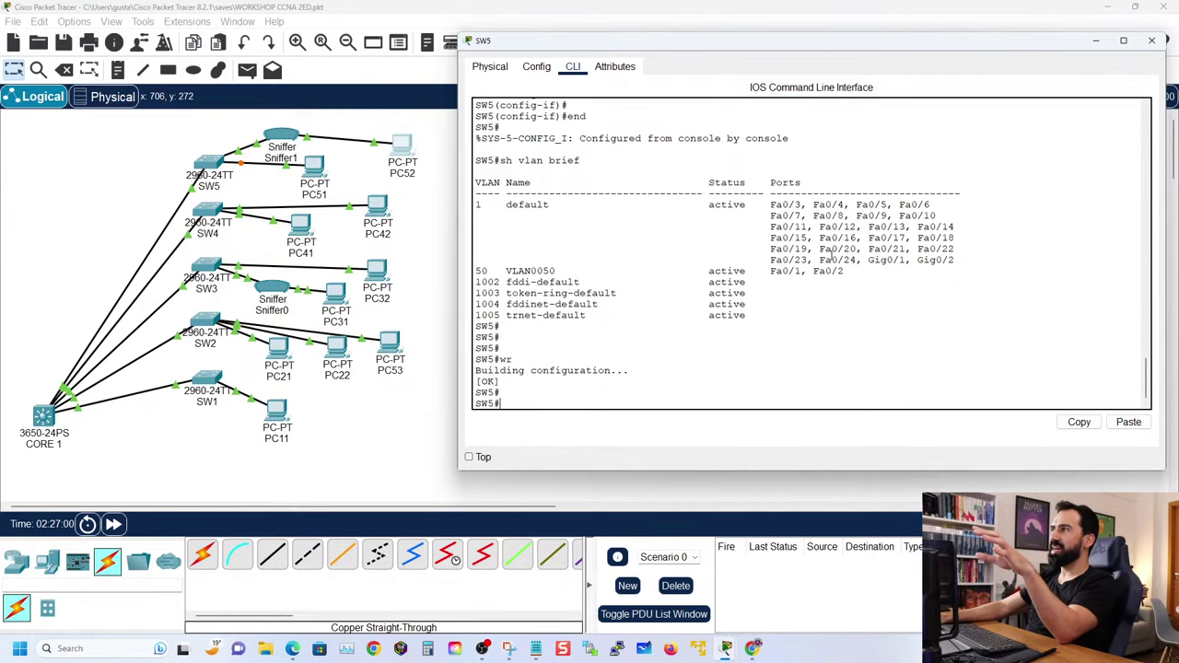
left_click_drag(842, 273, 476, 202)
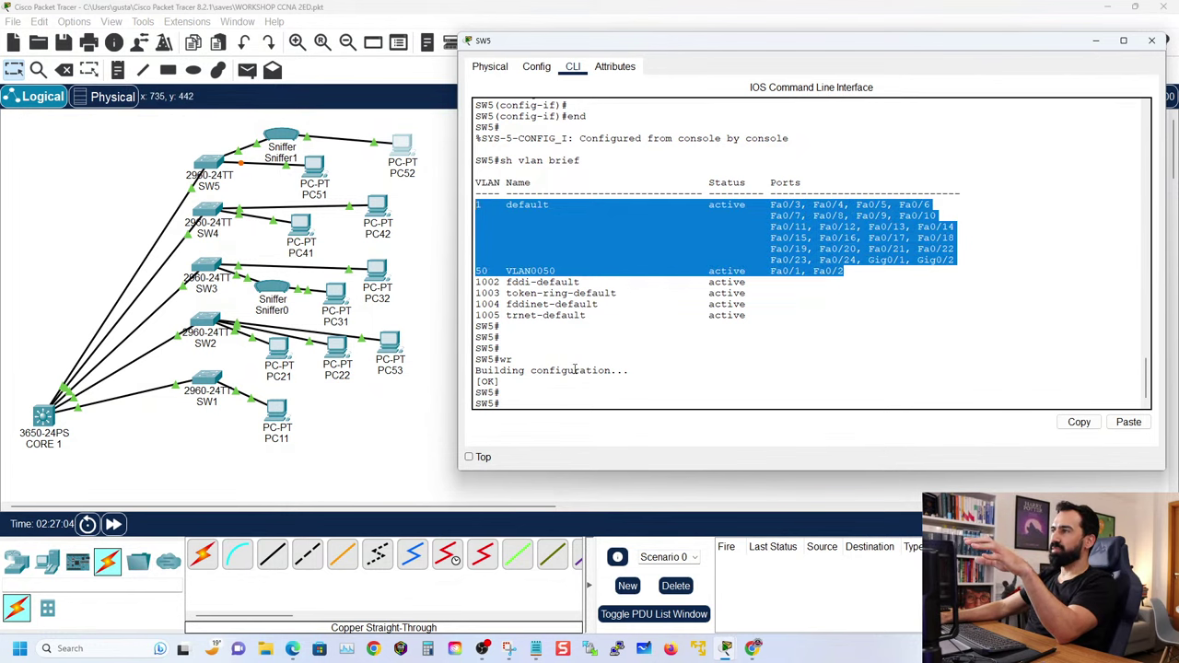
Minimize SW5's console, then clear Sniffer1's captured packets and keep it always on top.
left_click(1102, 43)
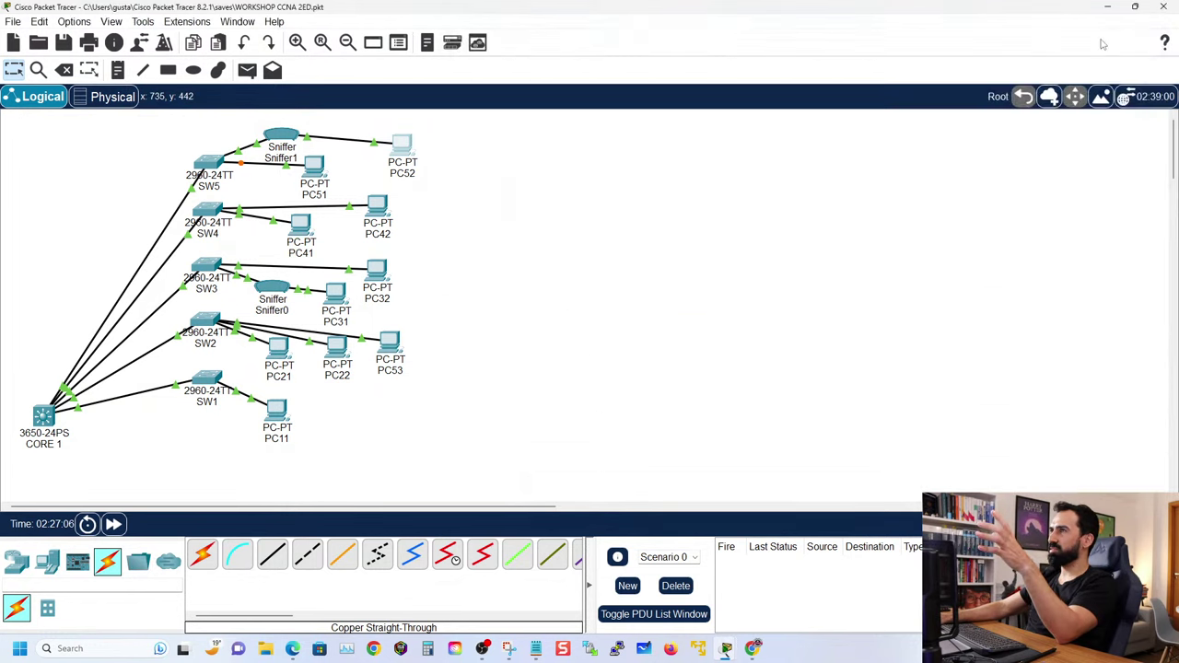
mouse_move(727, 650)
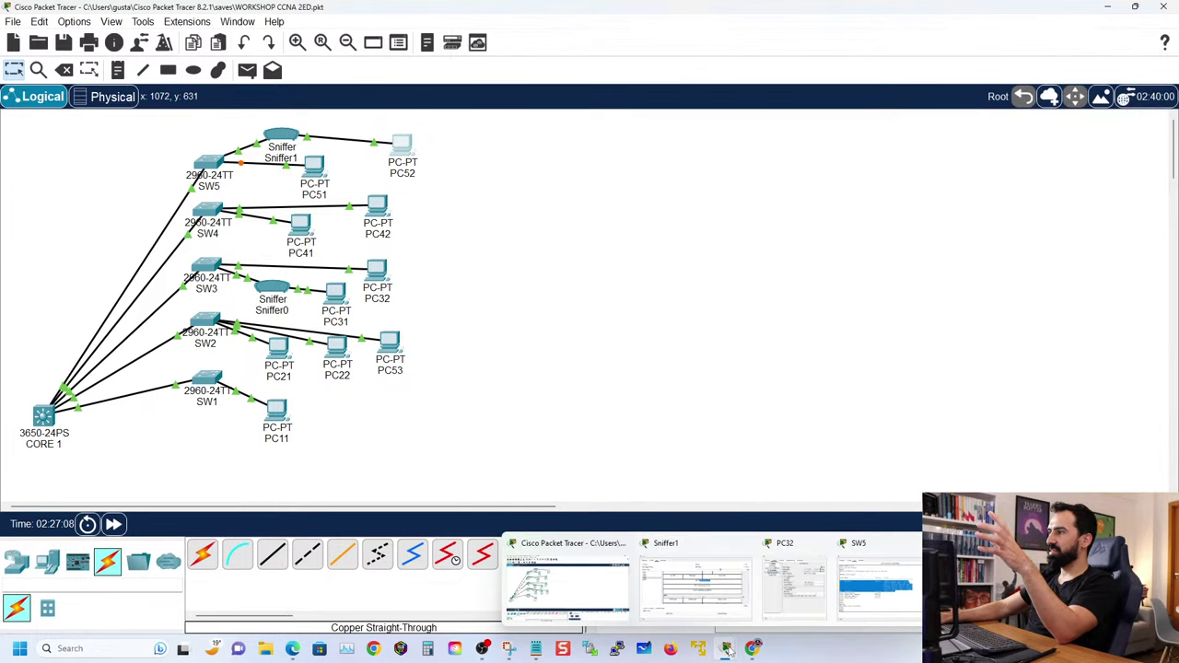
left_click(709, 599)
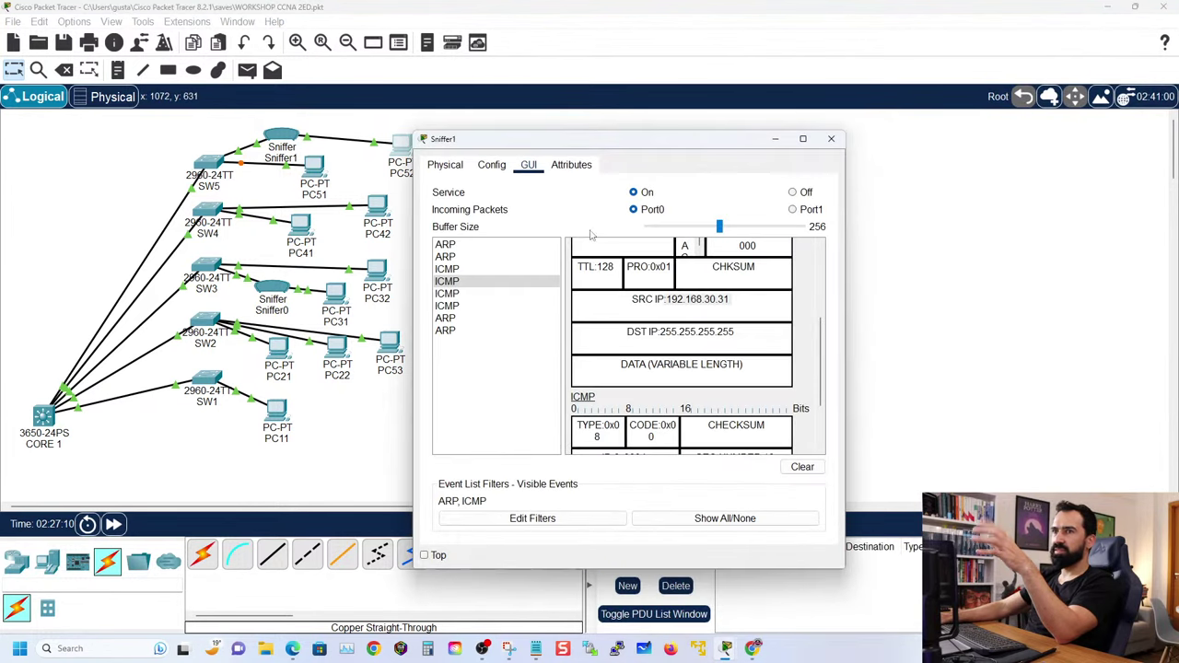
left_click_drag(548, 151, 724, 92)
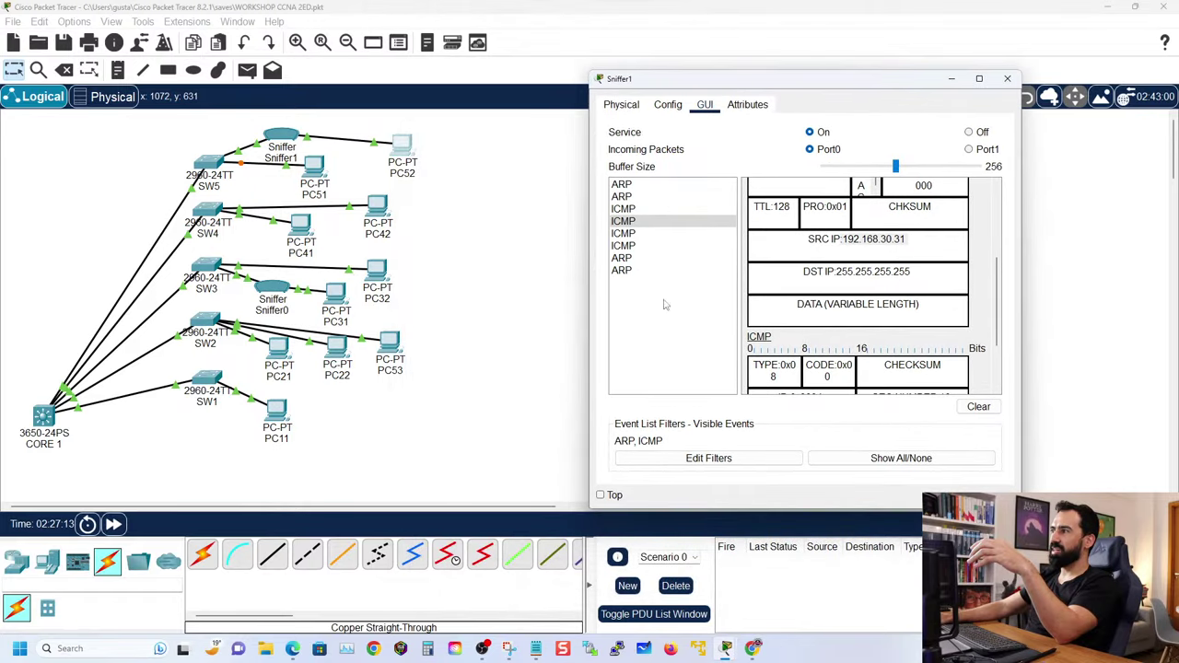
left_click(984, 409)
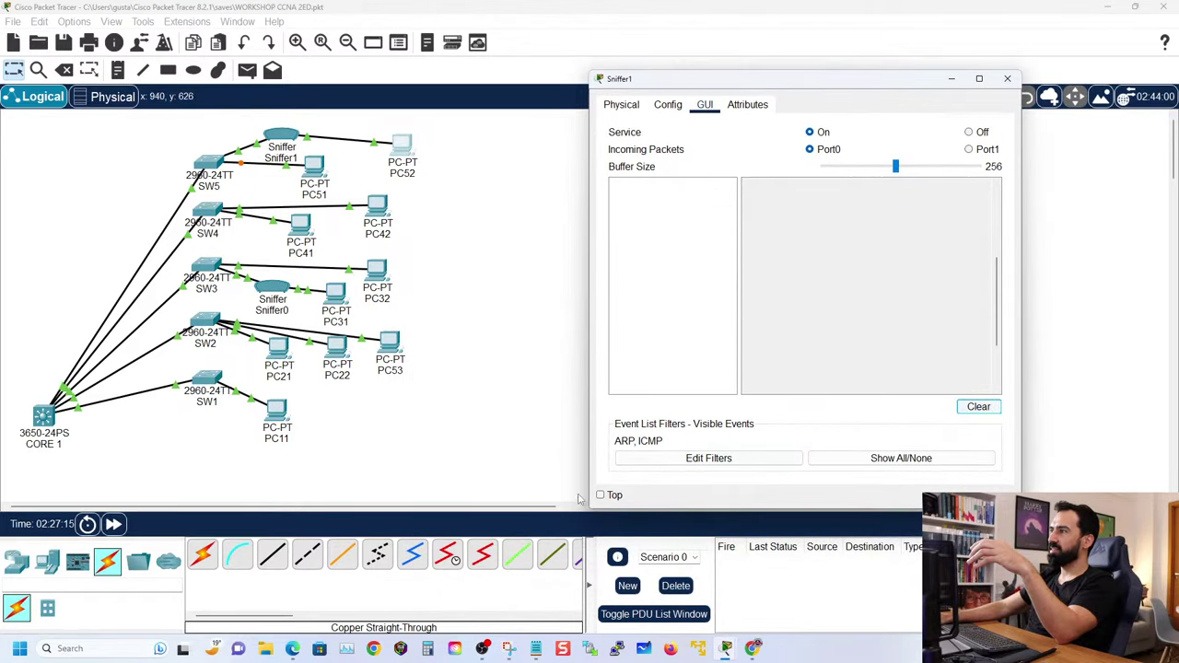
left_click(600, 496)
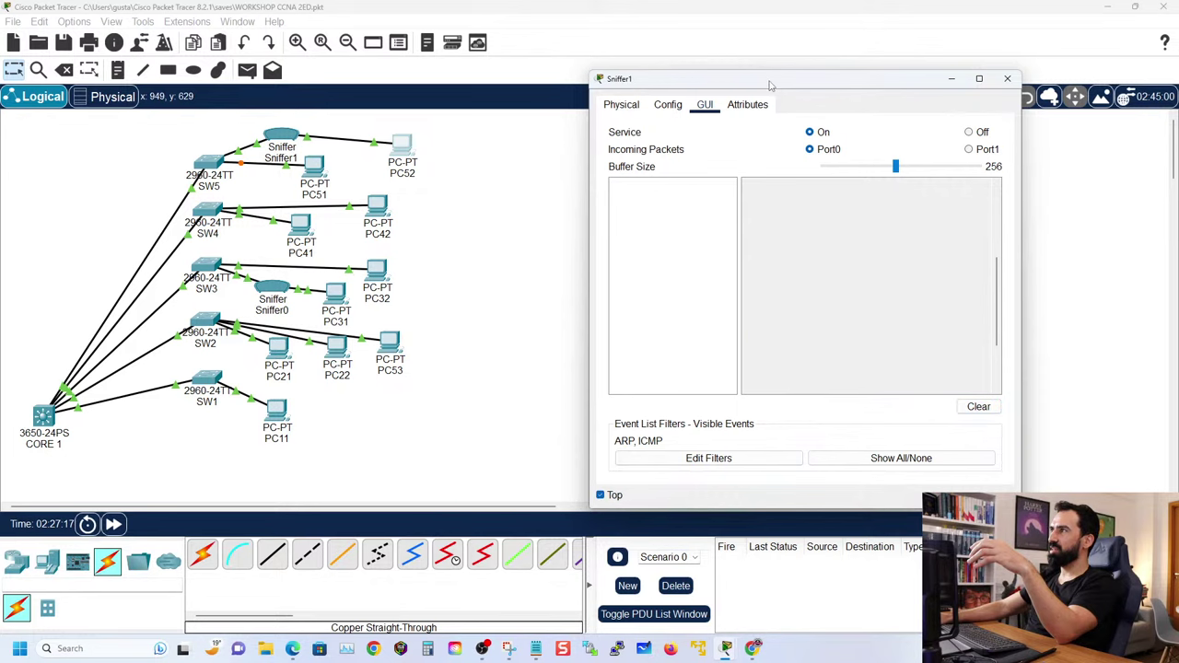
Move Sniffer1 aside and open PC31's settings window.
left_click_drag(770, 85, 837, 65)
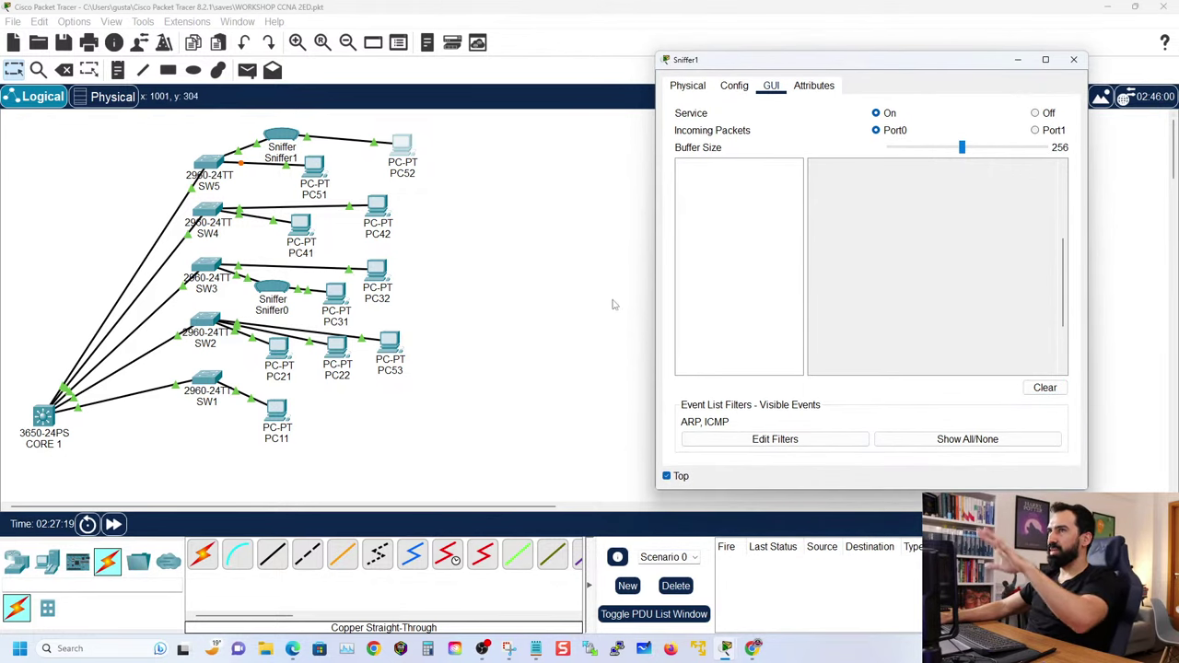
left_click(341, 310)
left_click_drag(515, 140, 233, 379)
Empty Sniffer0's captured packet list.
left_click(272, 293)
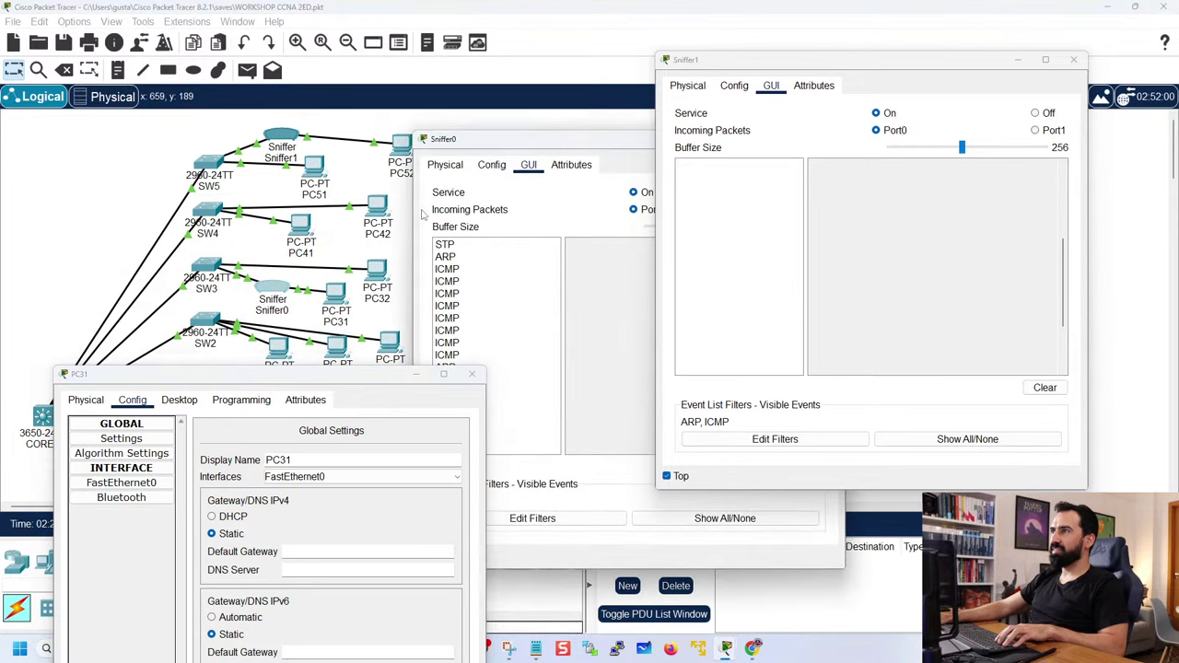
left_click_drag(506, 148, 263, 62)
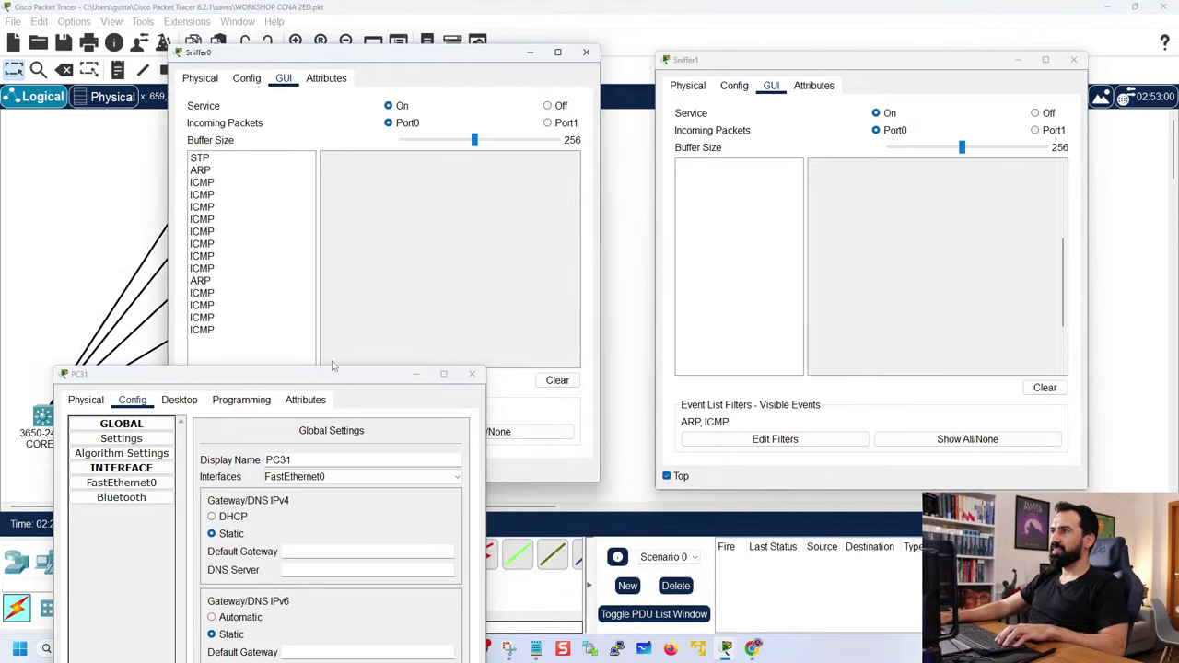
left_click(554, 383)
left_click_drag(355, 384, 430, 351)
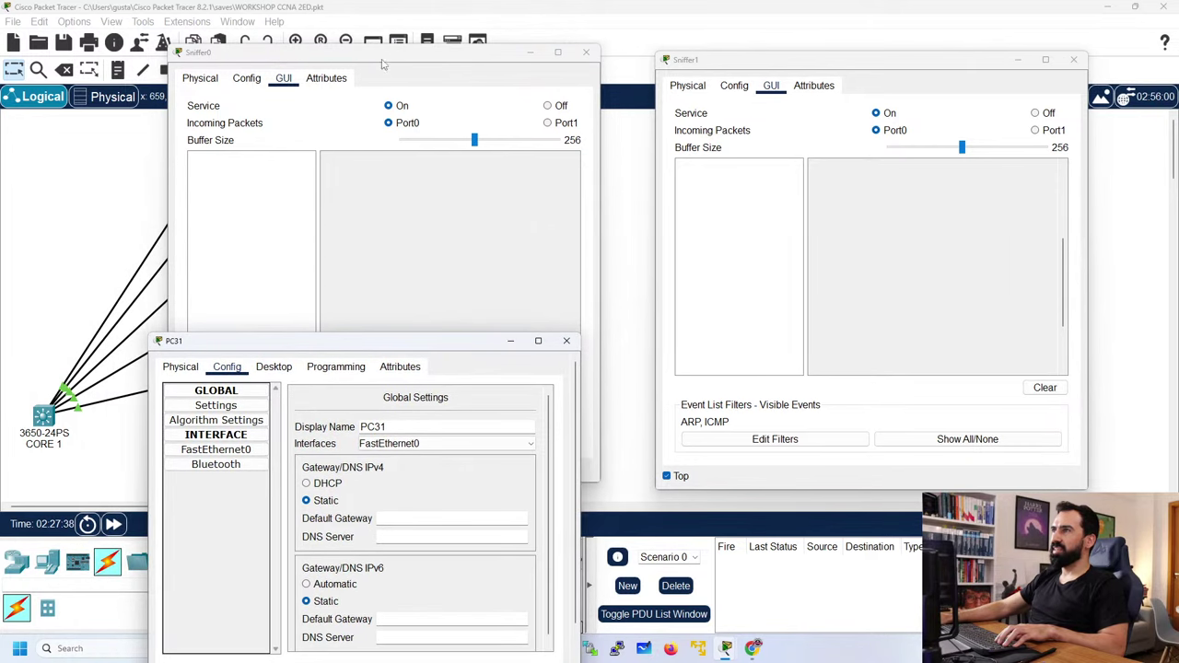
left_click_drag(405, 52, 479, 360)
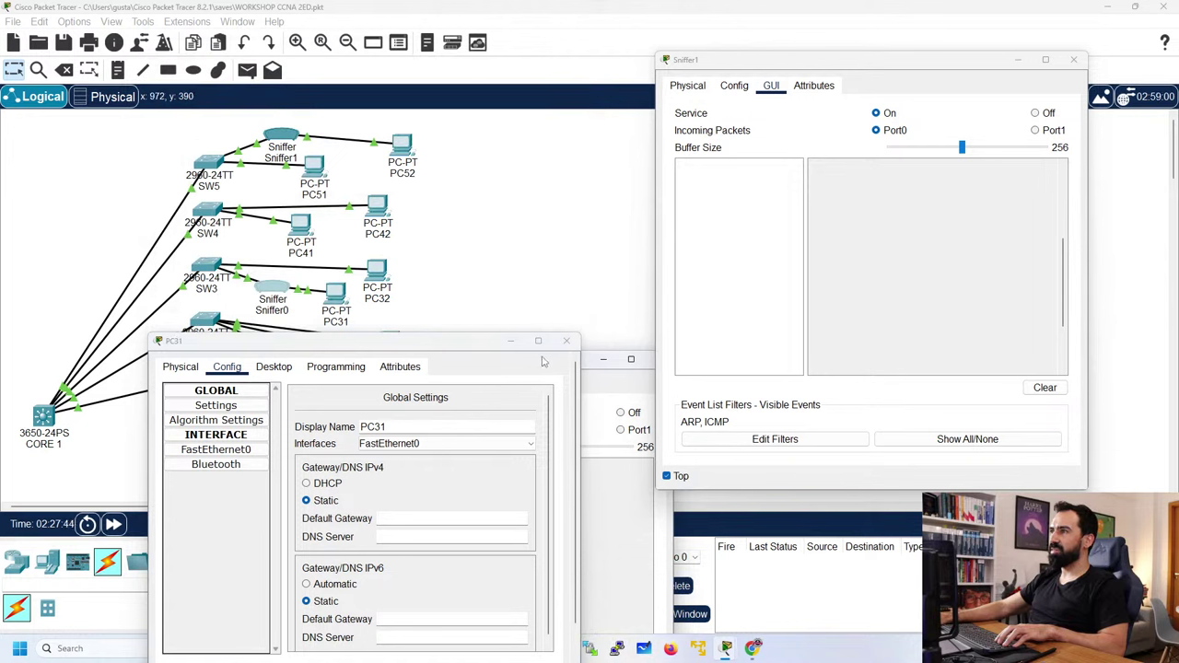
Close PC31 and set the Sniffer0 window to stay always on top.
left_click(565, 341)
left_click(376, 273)
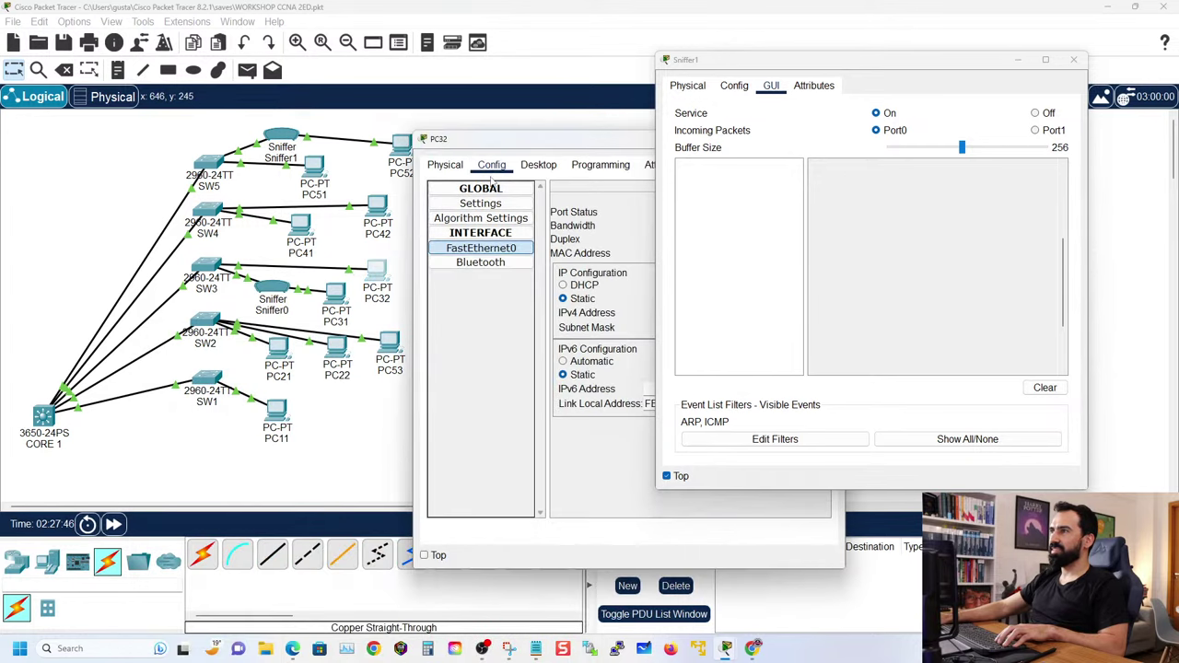
left_click_drag(510, 134, 221, 375)
left_click(336, 304)
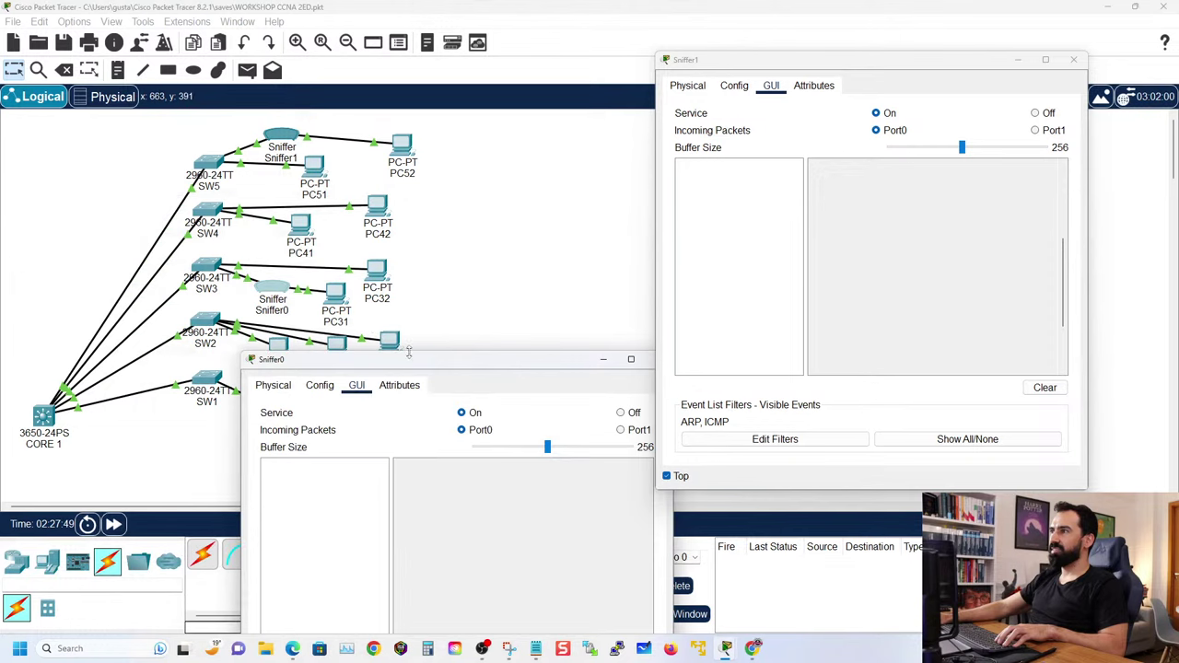
left_click_drag(409, 354, 516, 56)
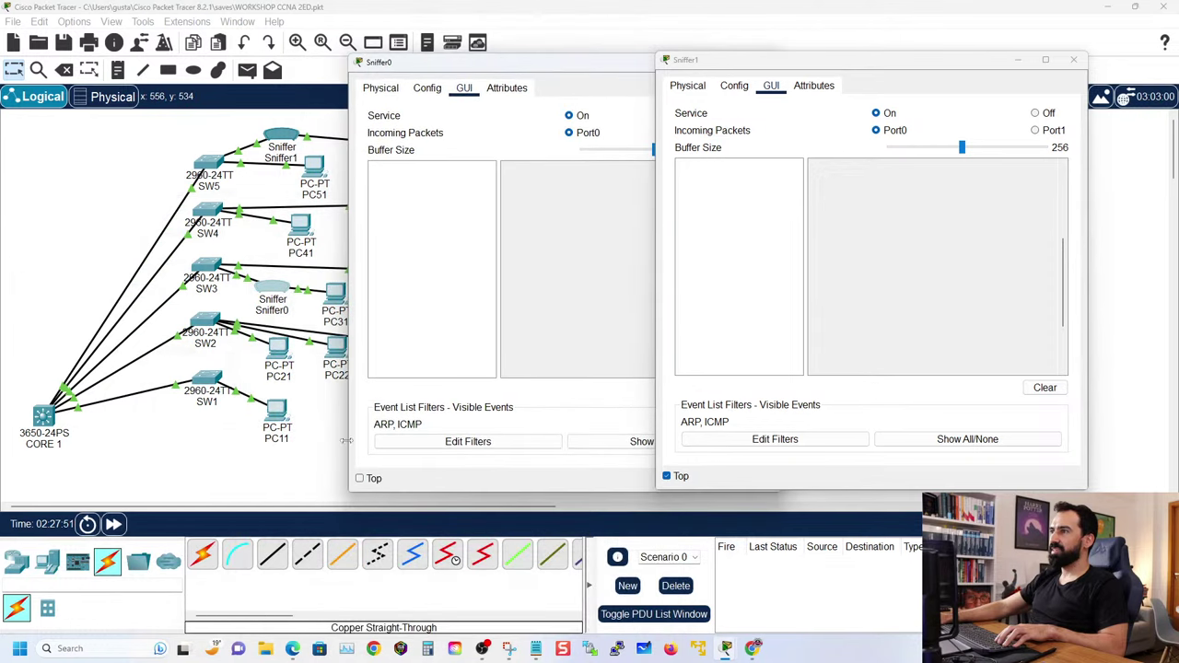
left_click(359, 478)
mouse_move(730, 651)
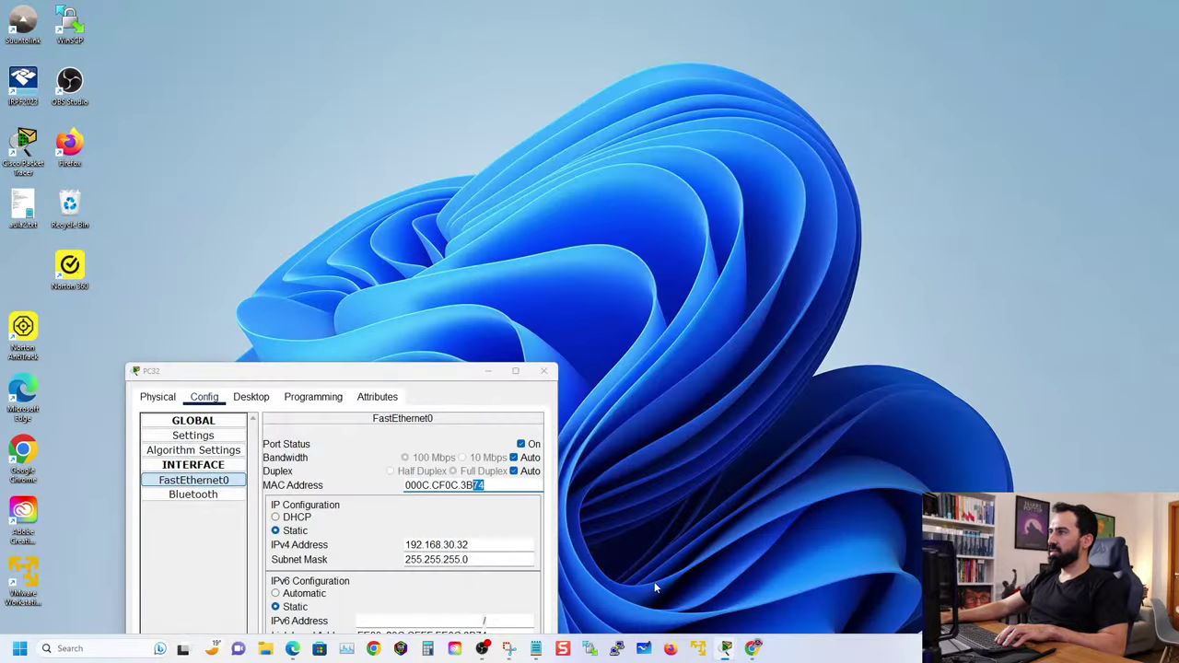
Open PC32's Desktop Command Prompt with Sniffer0 and Sniffer1 side by side at the top.
left_click(656, 580)
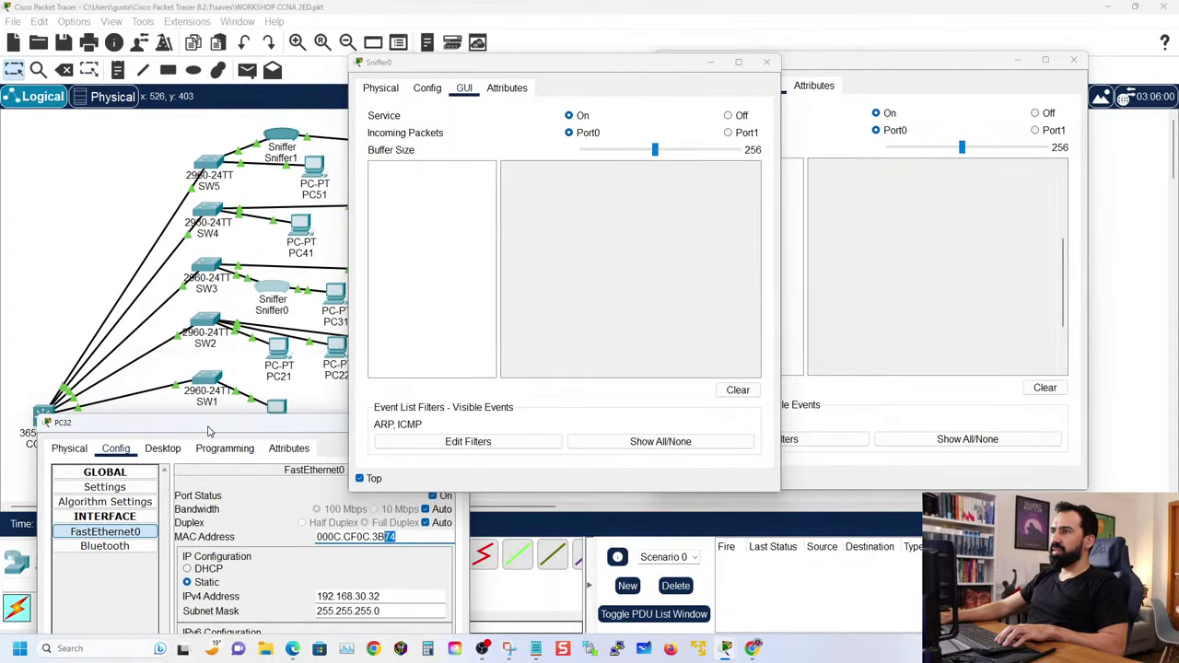
left_click_drag(297, 374, 212, 426)
left_click(166, 448)
left_click(313, 509)
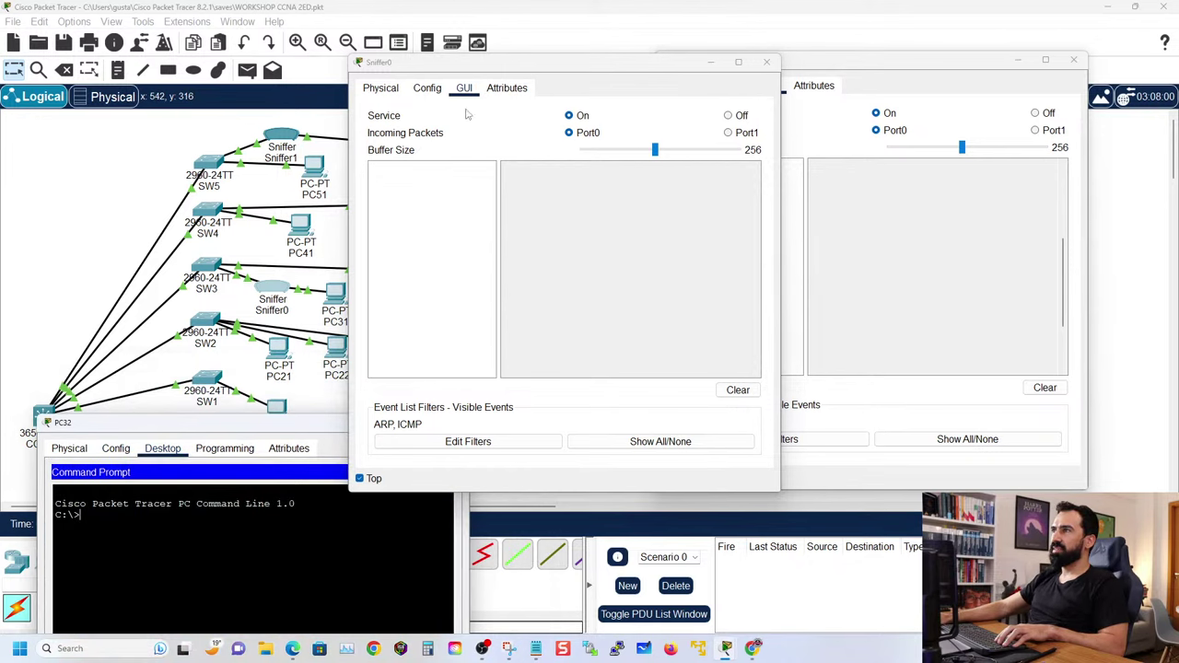
left_click_drag(486, 62, 555, 58)
left_click_drag(949, 65, 1017, 63)
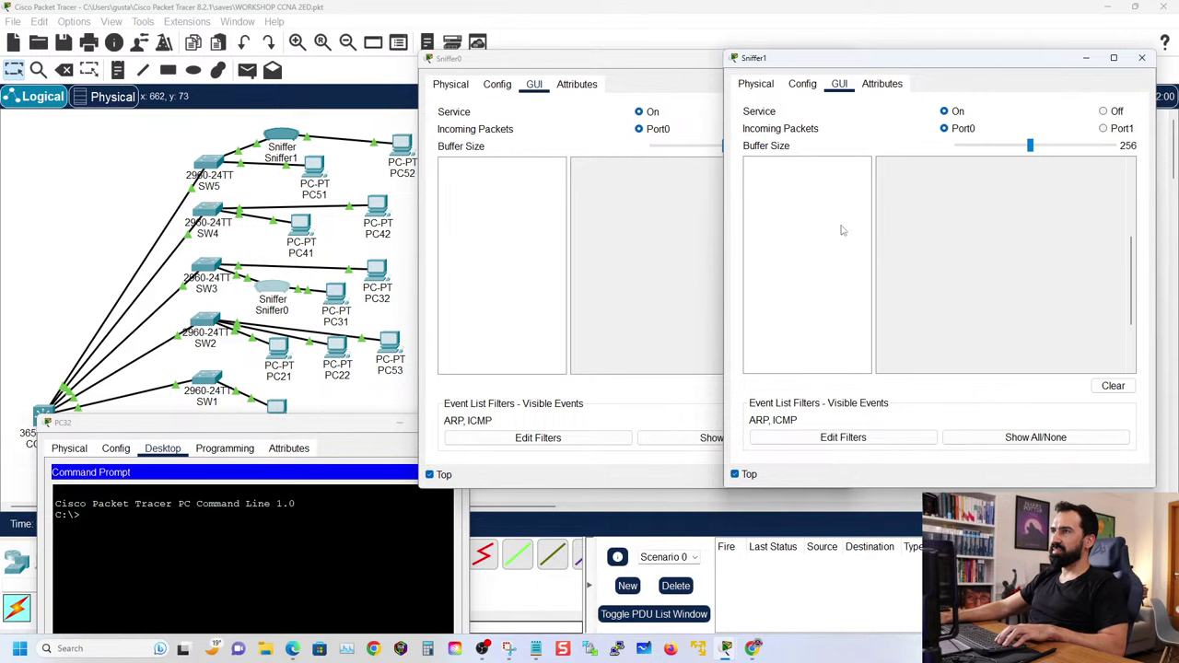
Ping 192.168.30.255 from PC32's command prompt, then minimize the PC32 window.
left_click(291, 551)
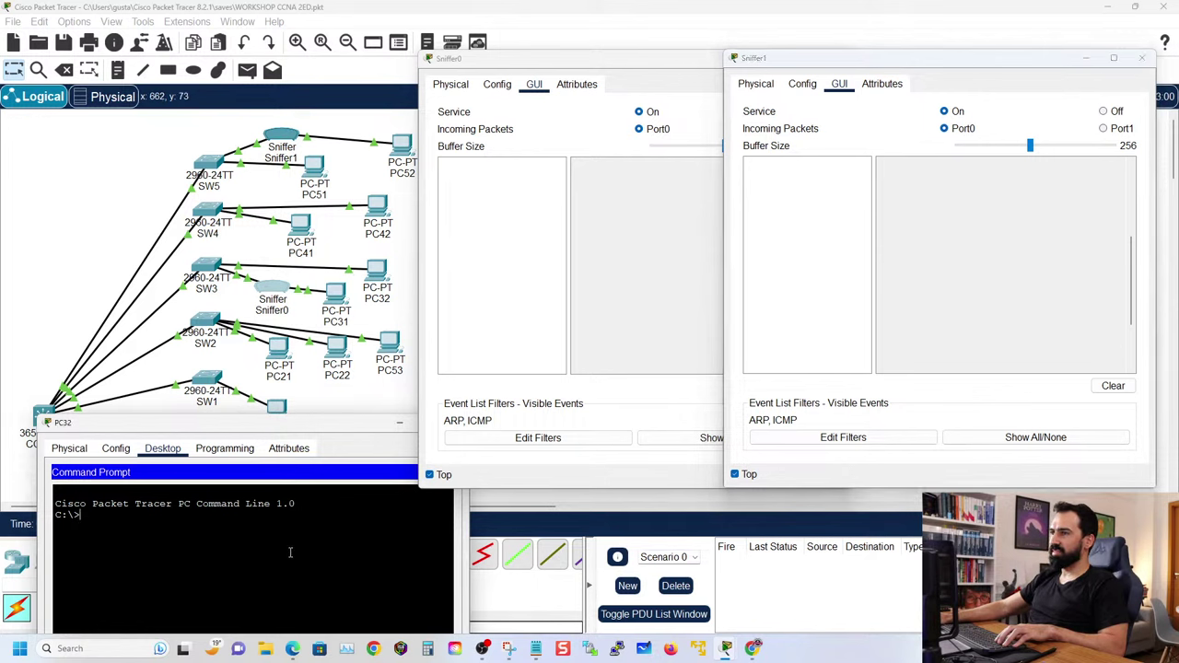
type("ping ")
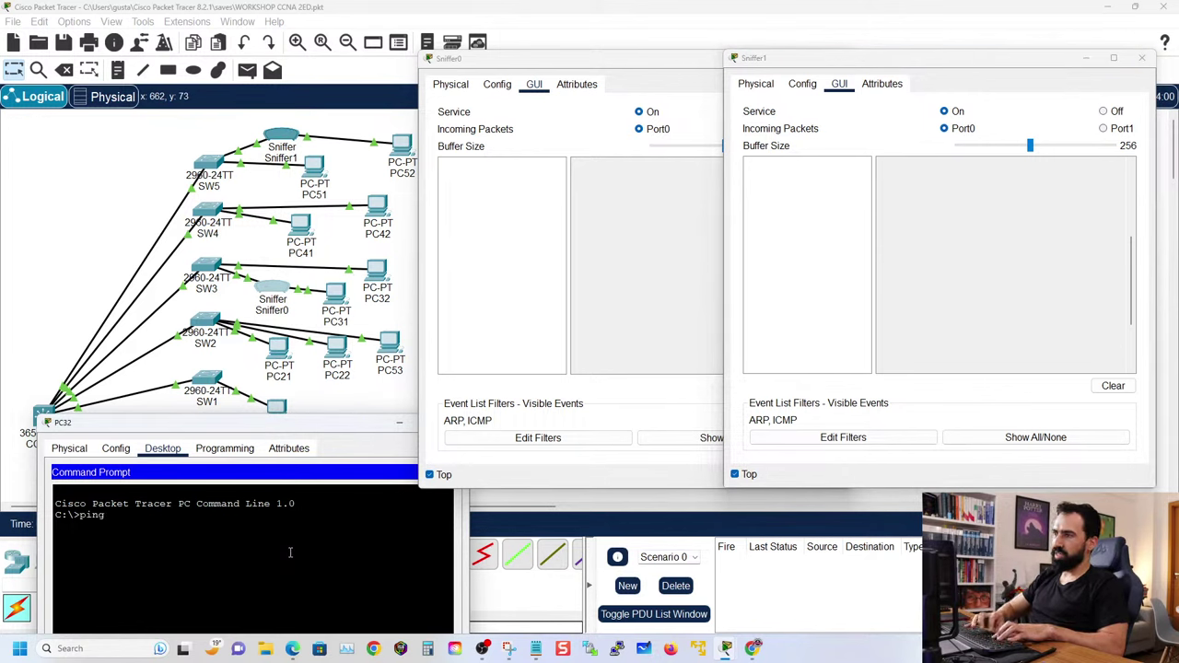
type("192.168.")
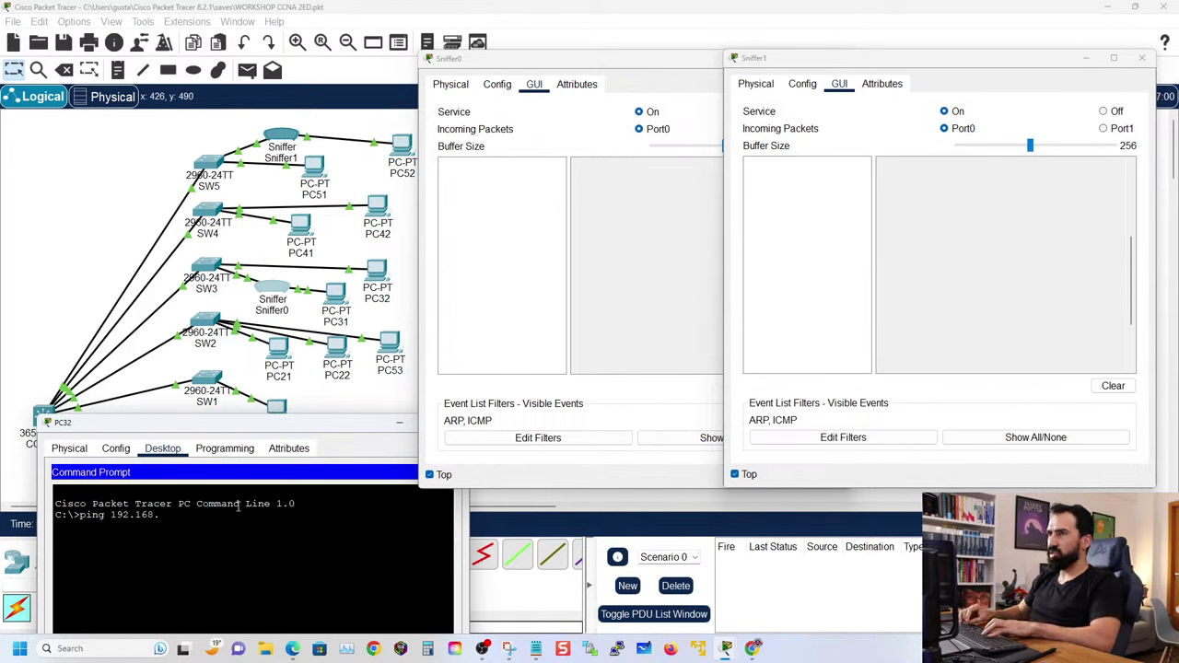
type("30.255")
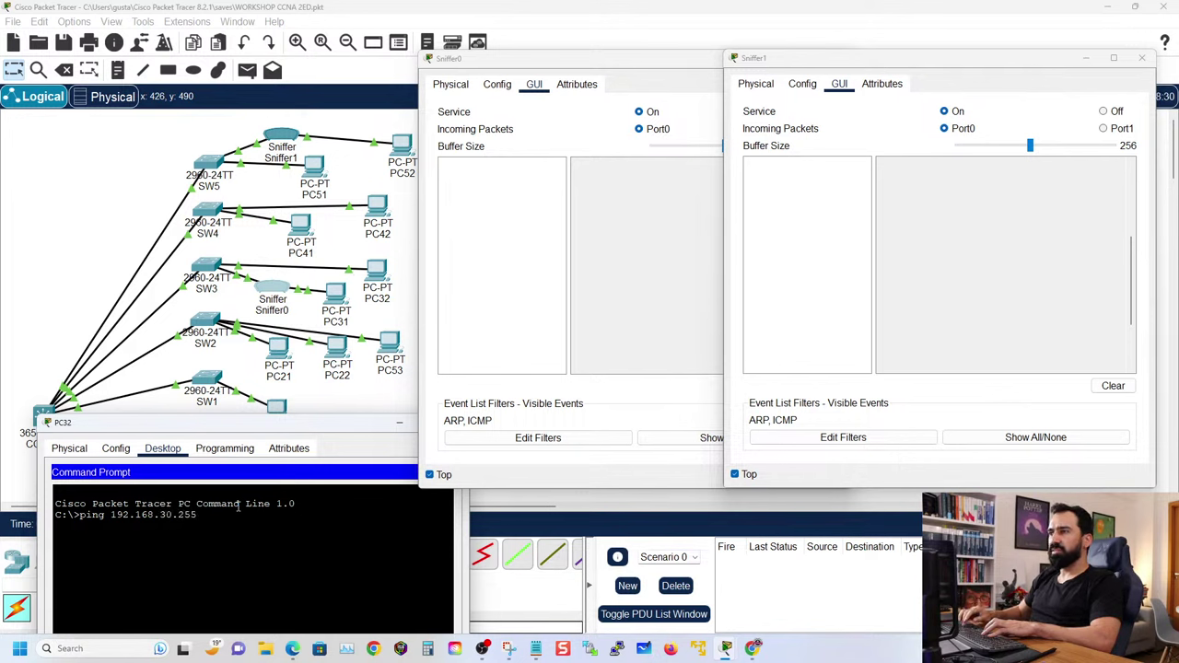
key("Return")
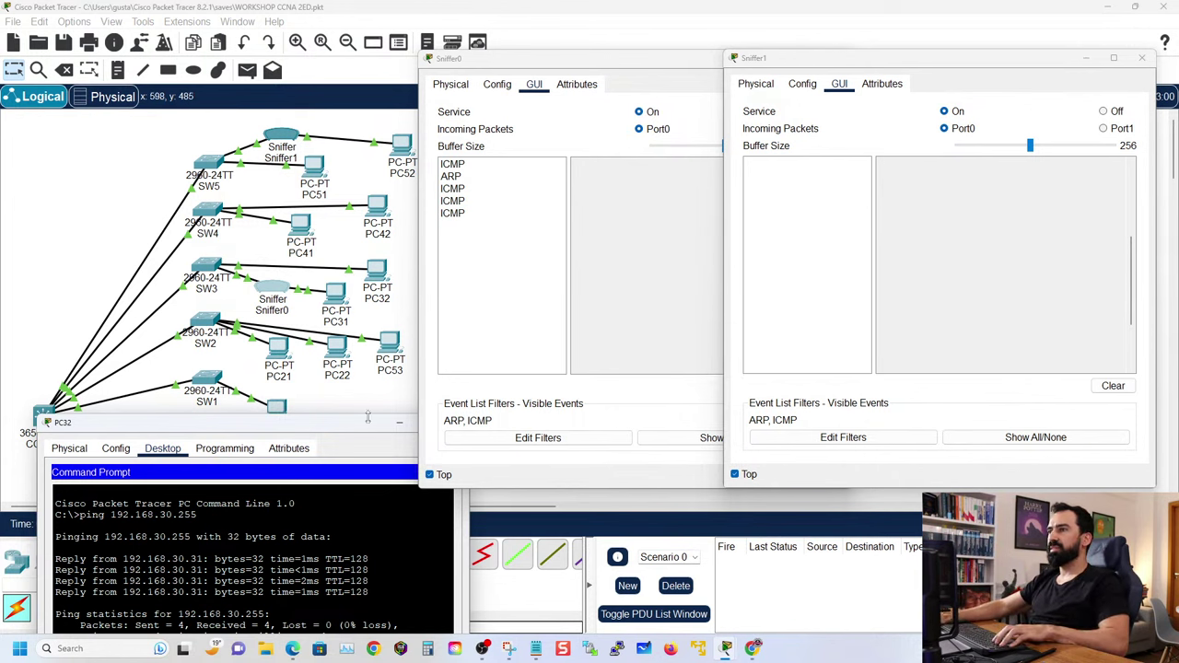
left_click_drag(369, 430, 364, 429)
left_click(394, 422)
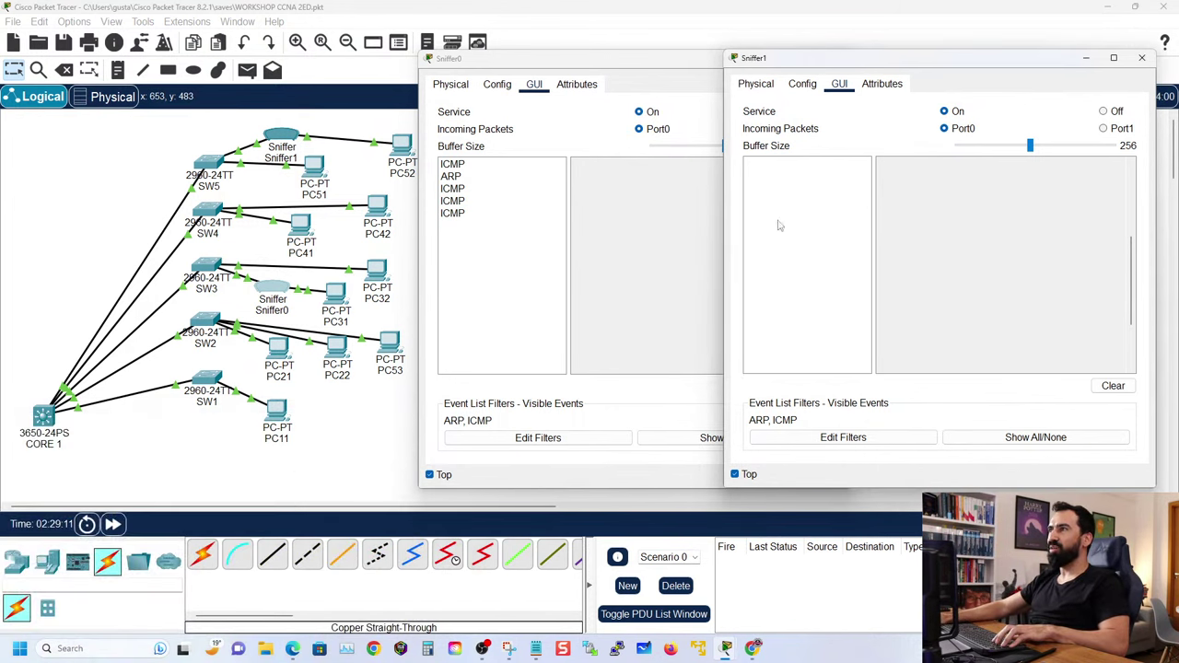
Close both Sniffer windows and enter global configuration mode on SW4's CLI.
left_click(1142, 58)
left_click(838, 59)
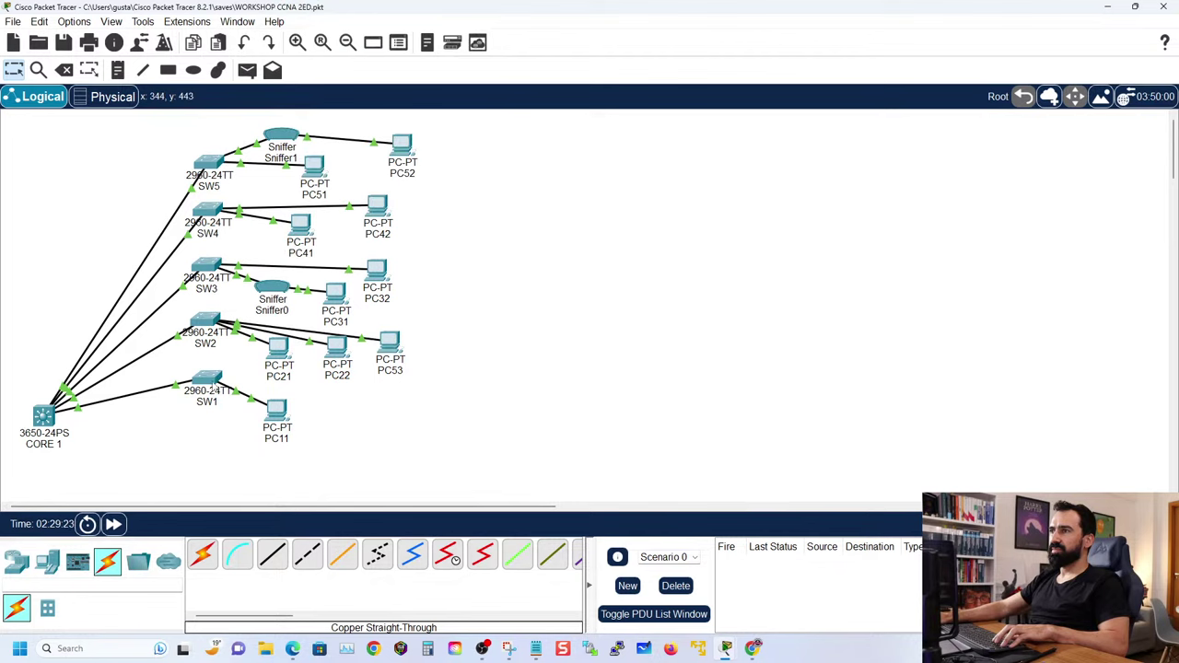
left_click(208, 212)
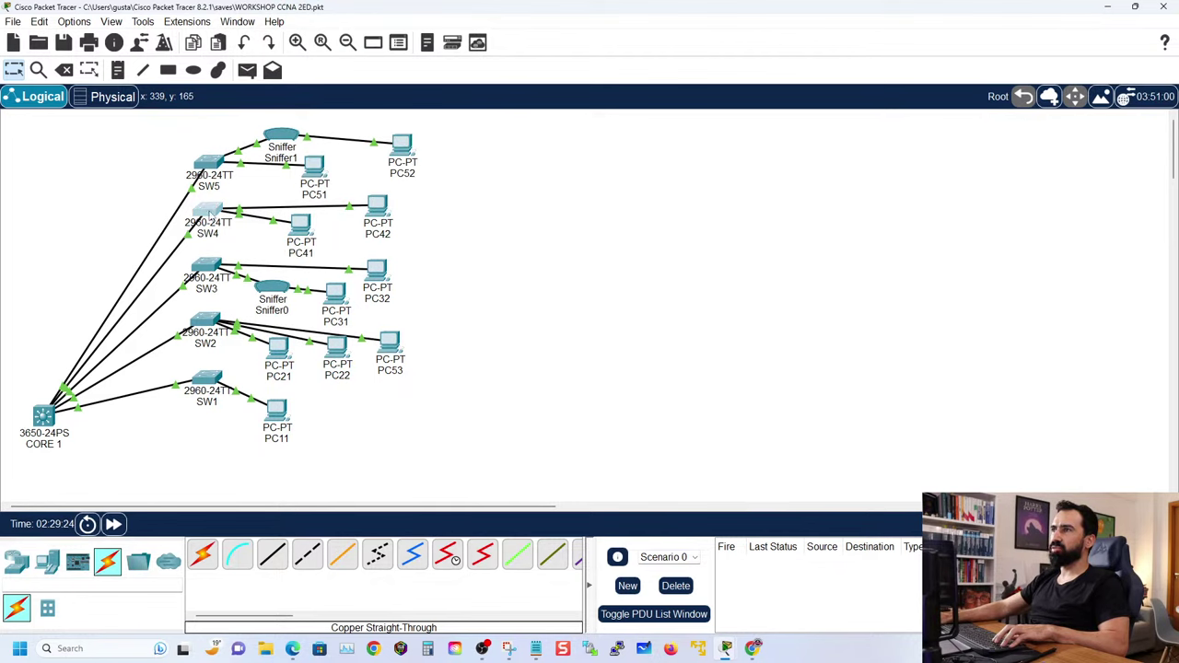
left_click_drag(573, 143, 792, 75)
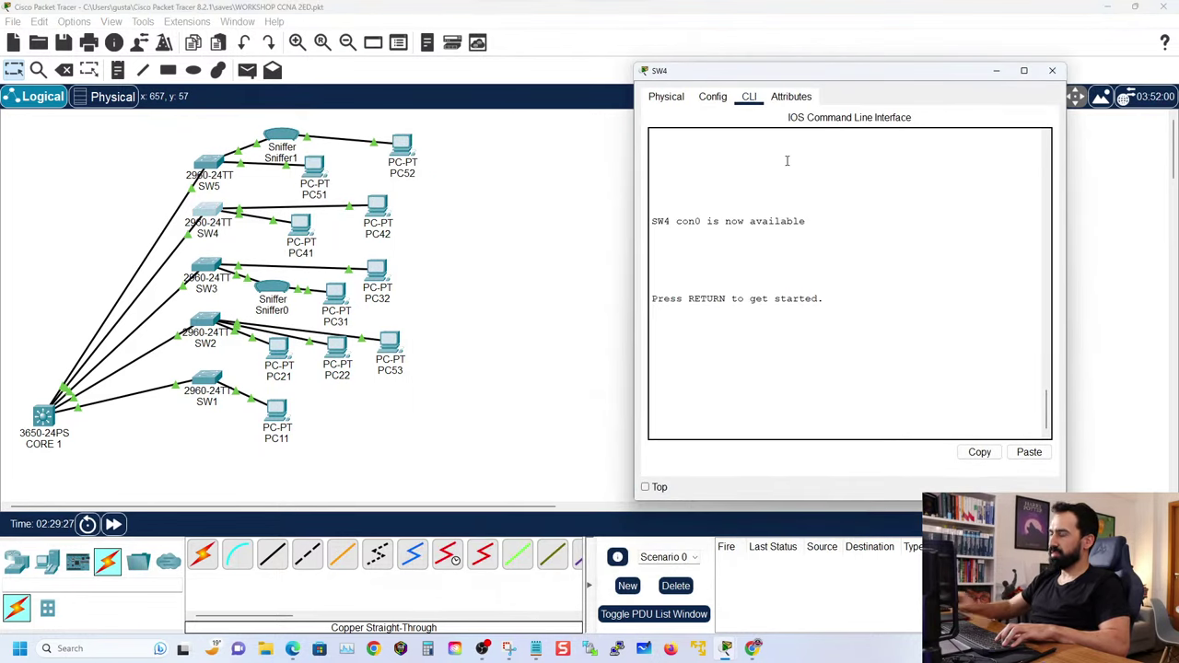
key("Return")
key("Return")
type("conf")
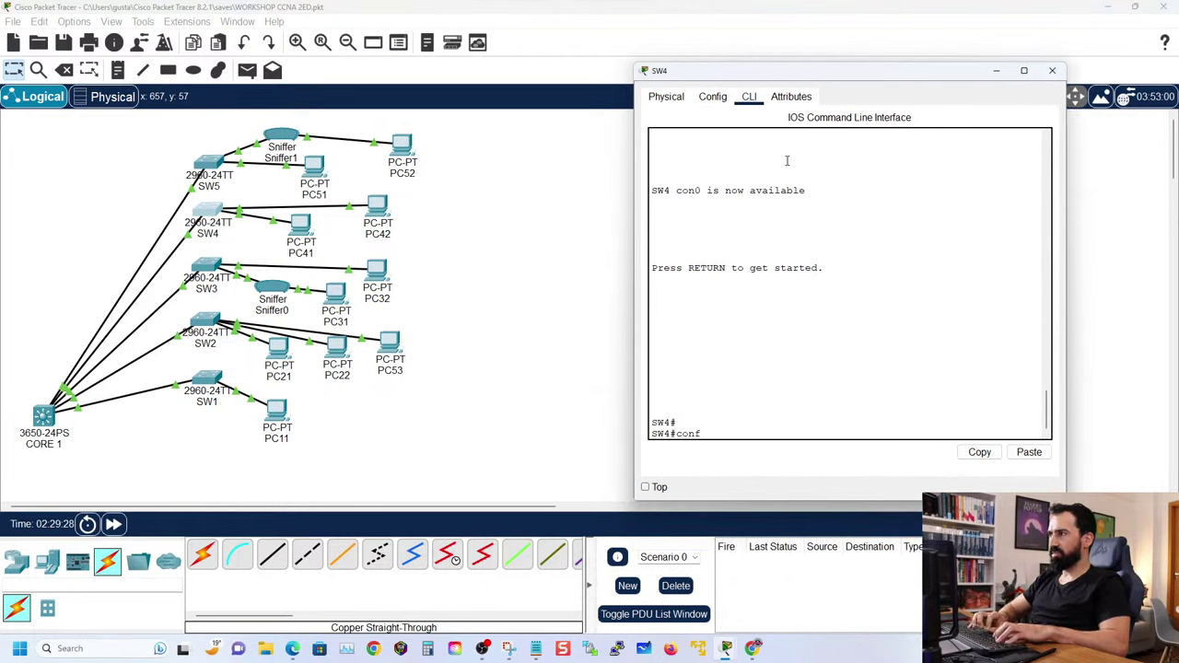
type(" t")
key("Return")
Create VLAN 40 on SW4 and exit VLAN configuration.
type("vla")
key("Tab")
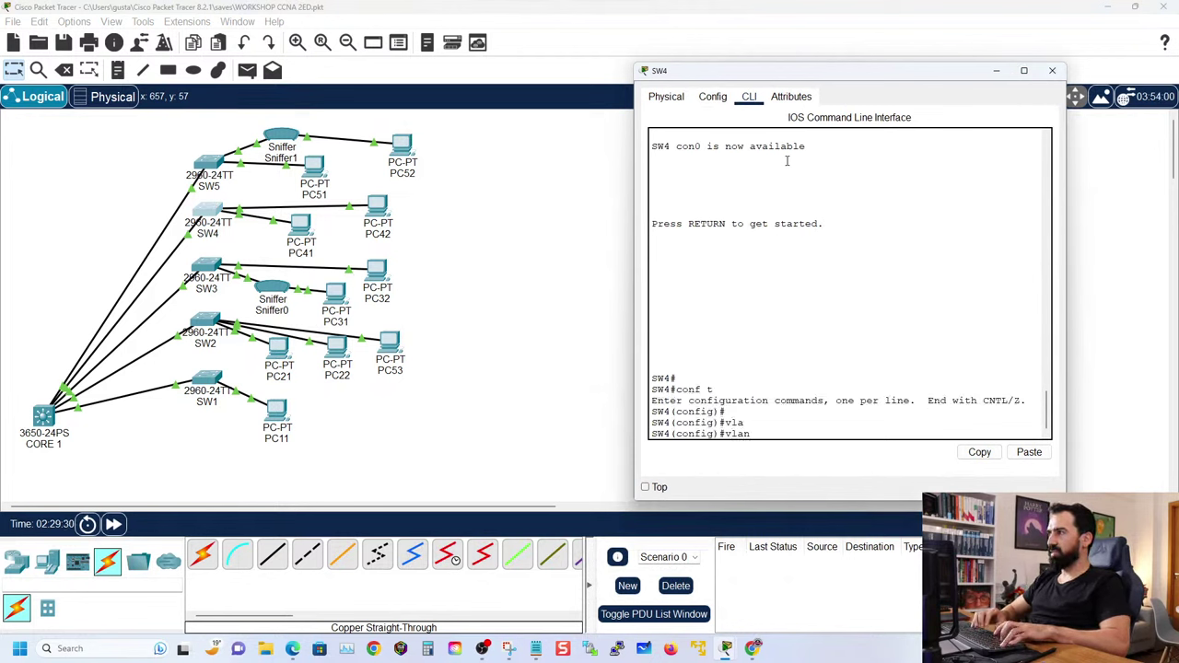
type("40")
key("Return")
type("exi")
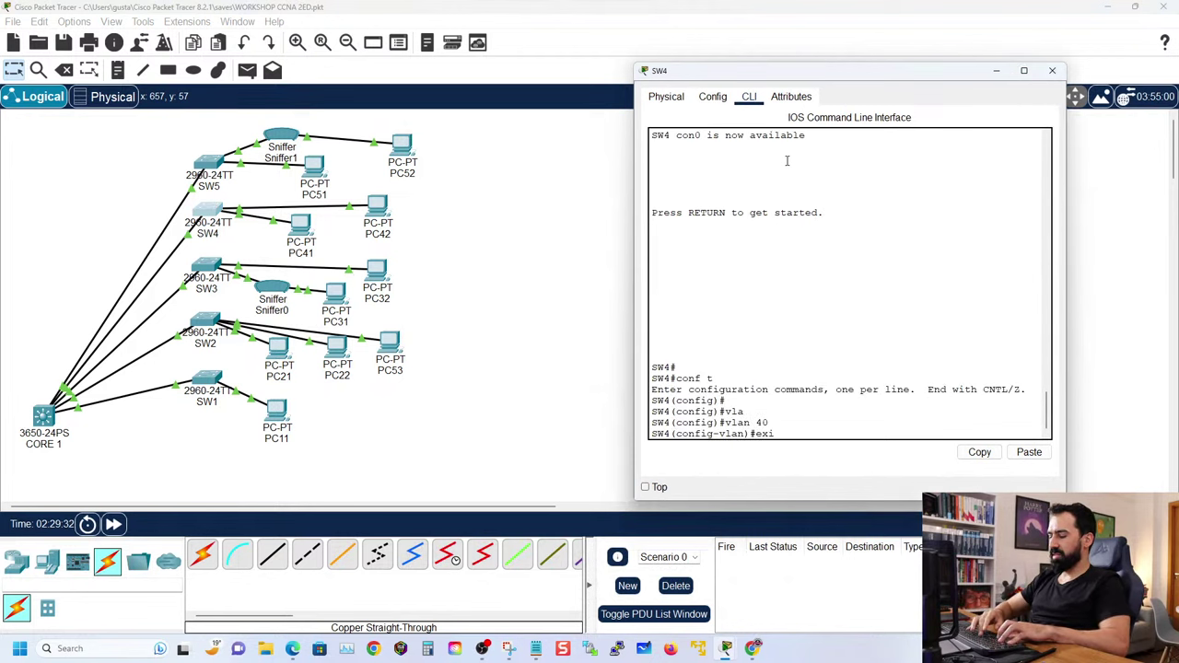
type("t")
key("Return")
Make FastEthernet 0/1 an access port in VLAN 40.
type("in")
key("Tab")
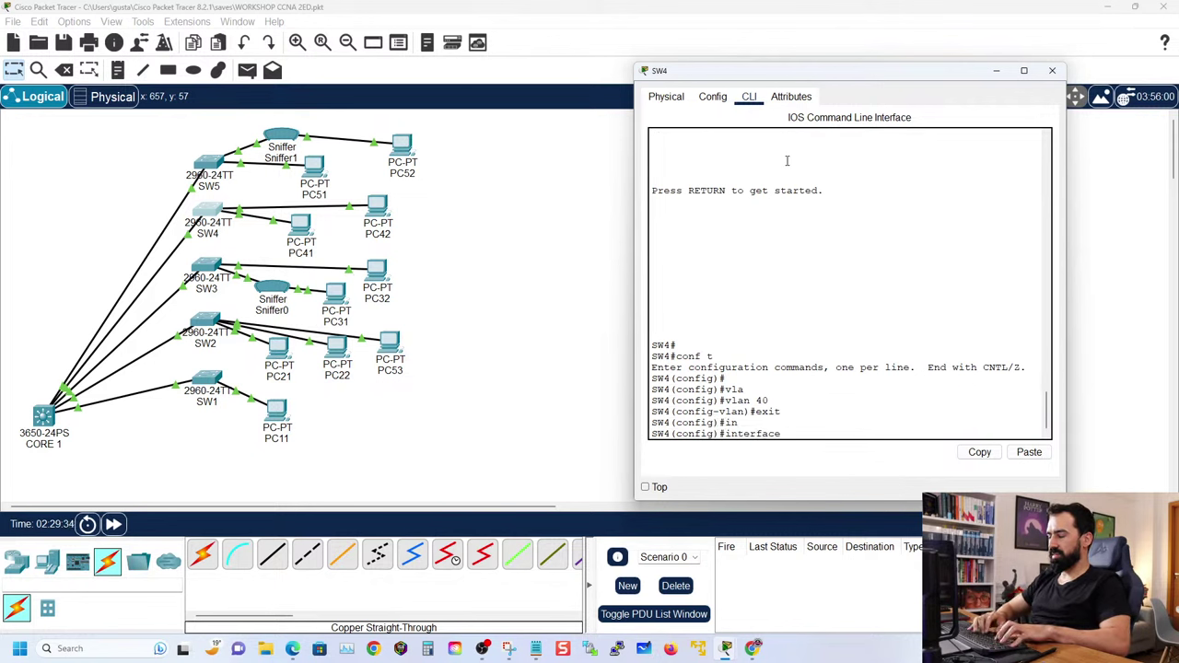
type("fa")
key("Tab")
type("0/1")
key("Return")
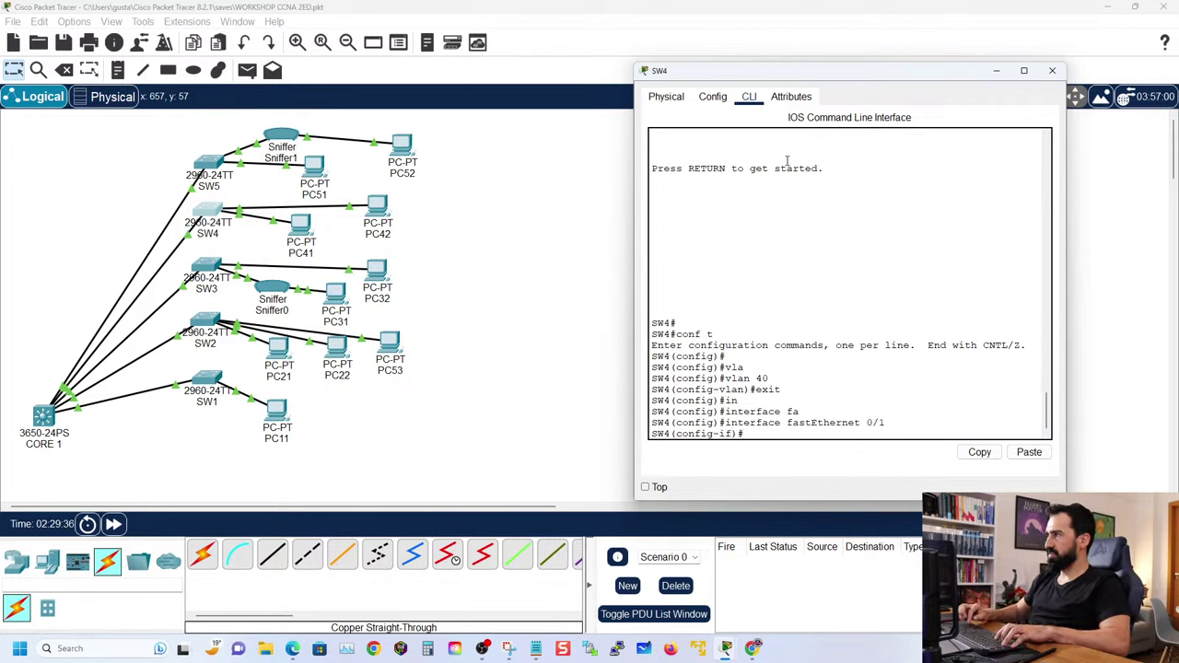
type("sw")
key("Tab")
type("mo")
key("Tab")
type("a")
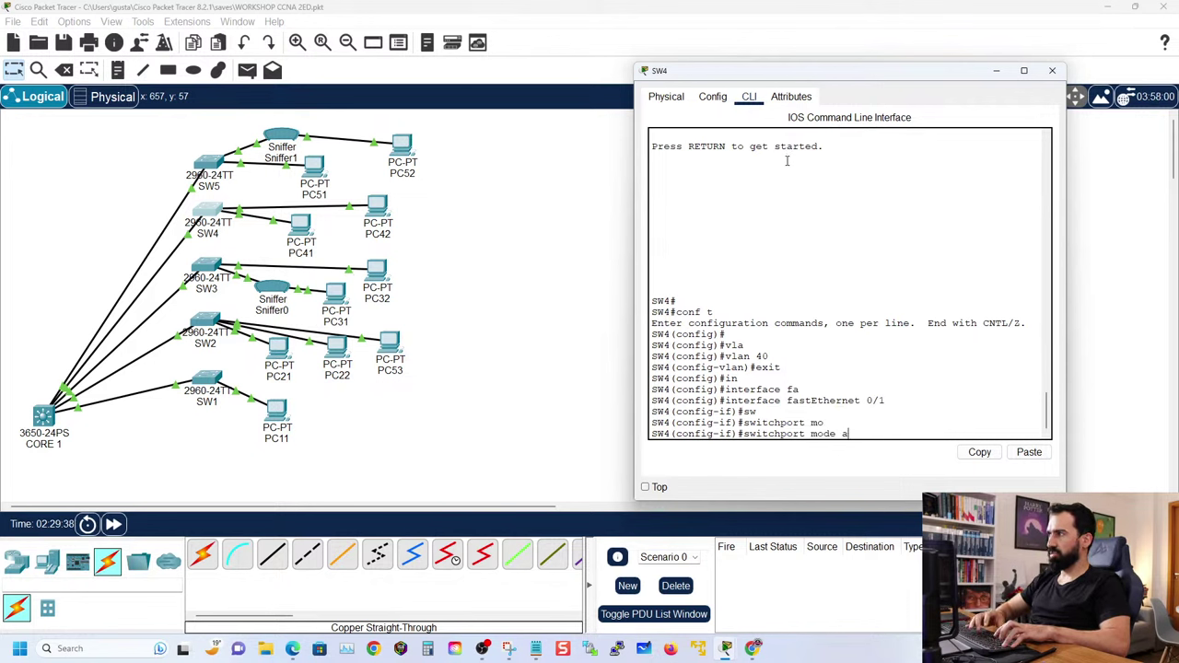
type("c")
key("Tab")
key("Return")
type("sw")
key("Tab")
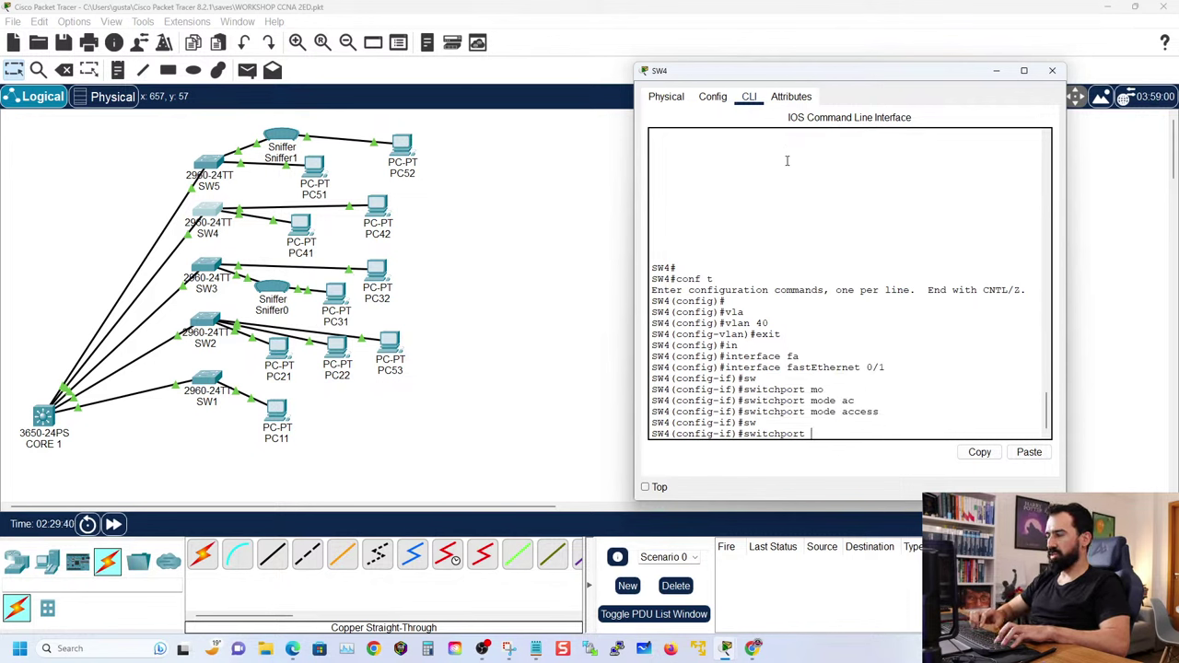
type("ac")
key("Tab")
type("vl")
key("Tab")
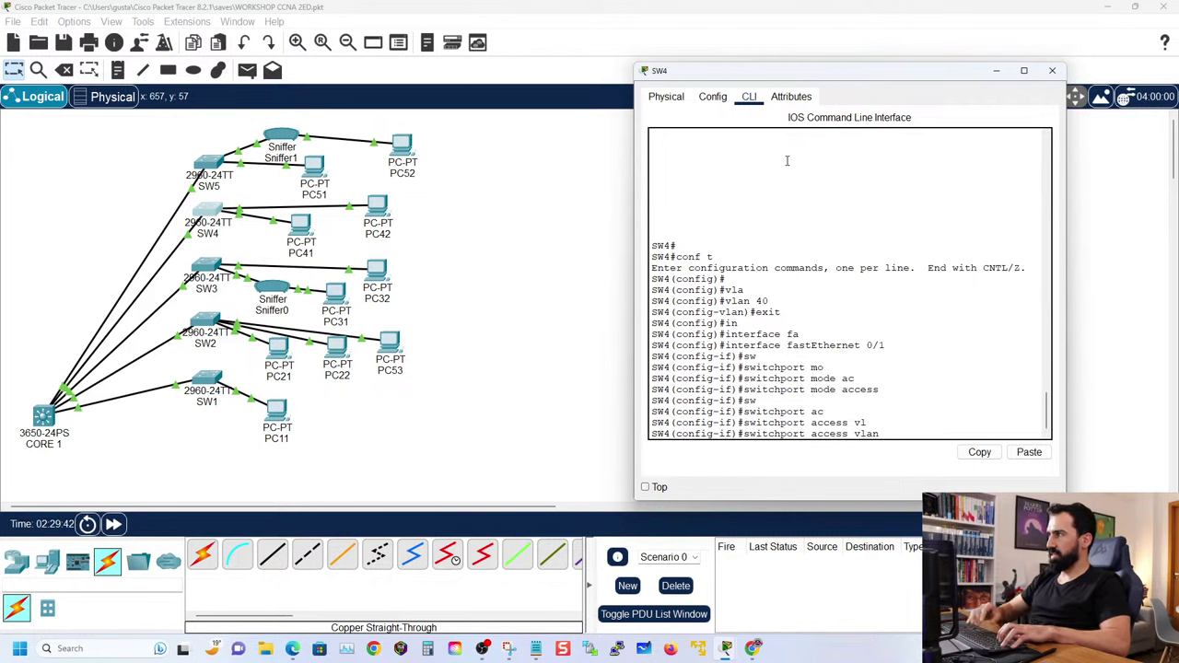
type("40")
key("Return")
Make FastEthernet 0/2 an access port in VLAN 40 using command history.
key("Up")
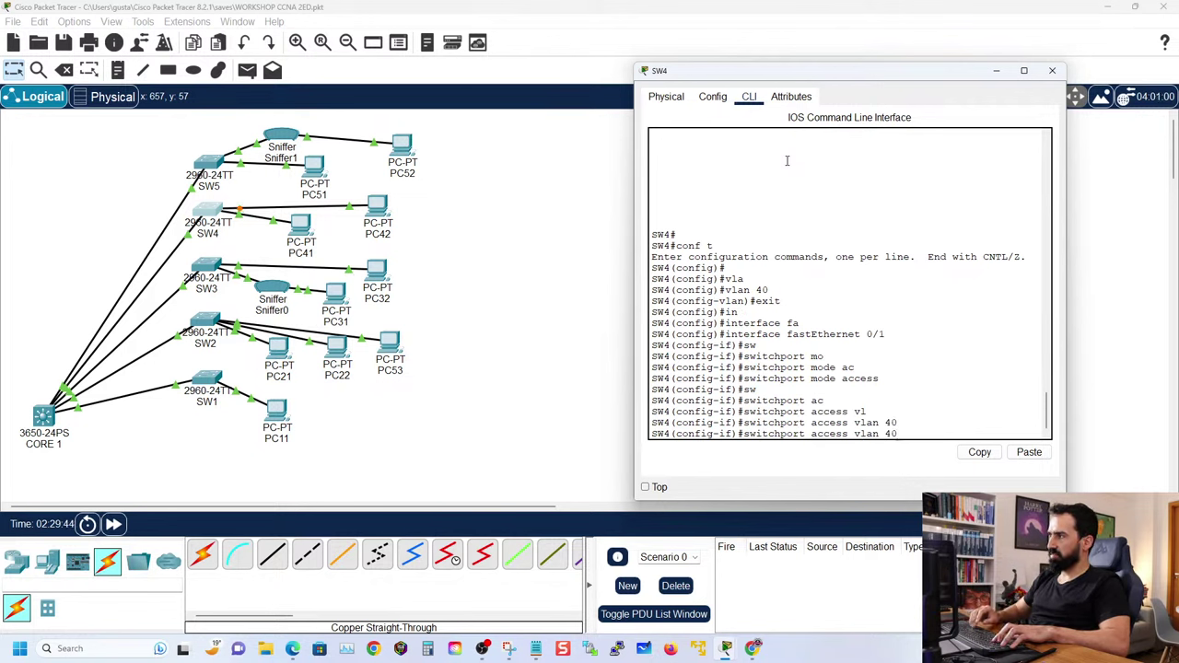
key("Up")
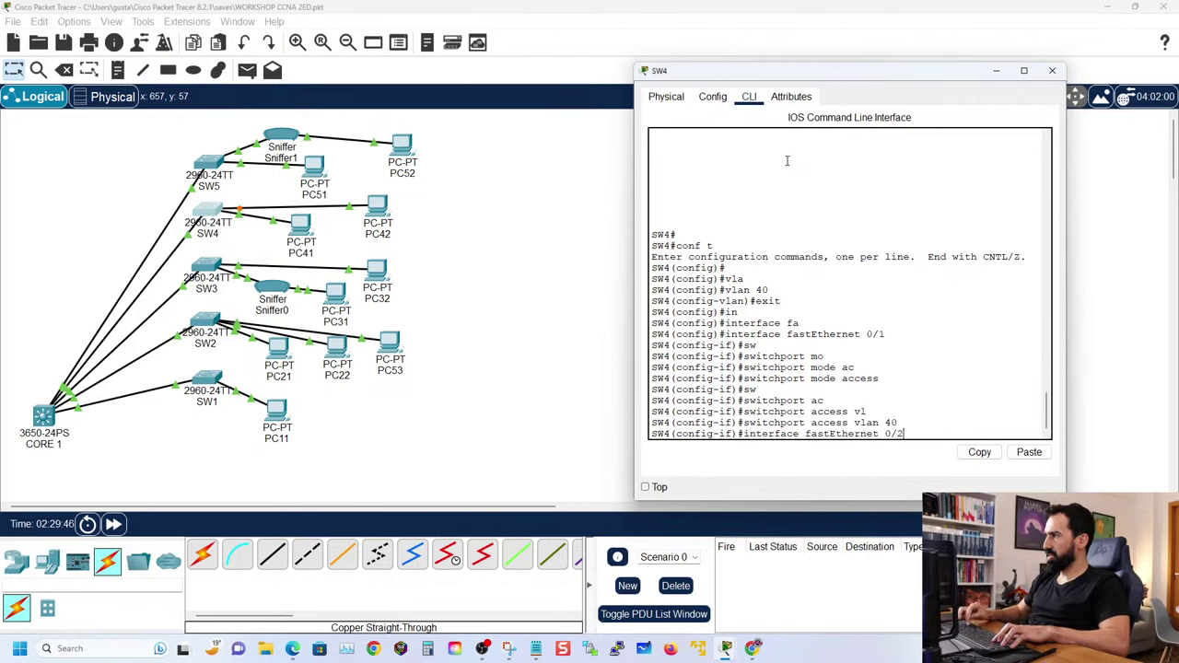
key("Return")
key("Up")
key("Up")
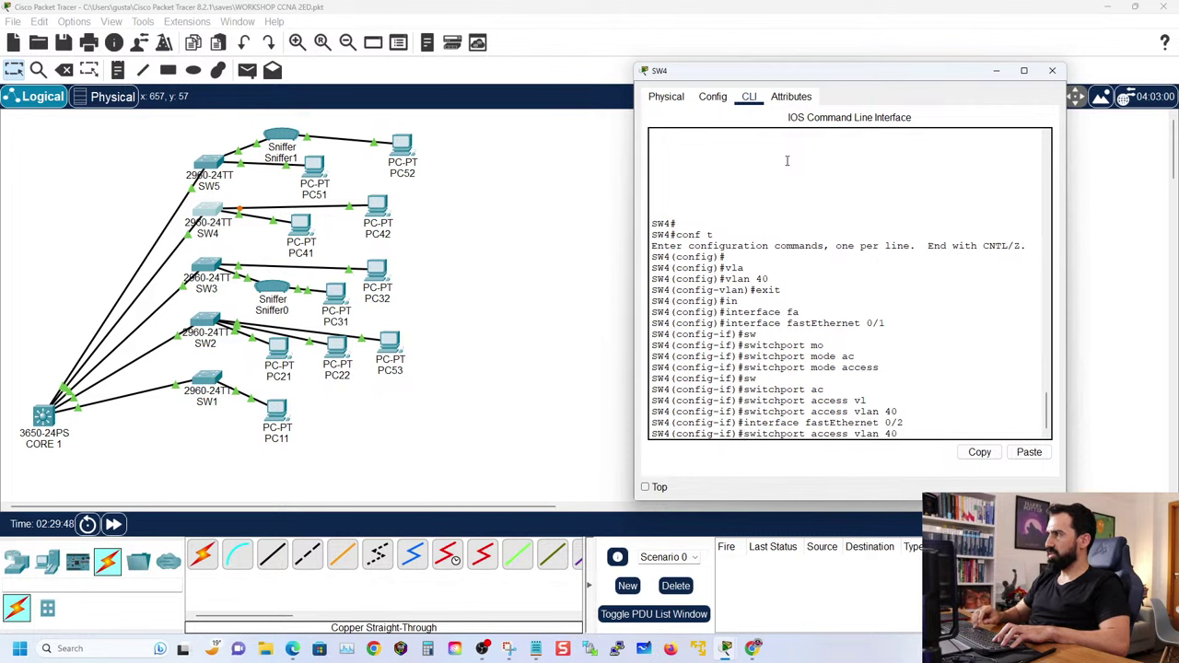
key("Return")
key("Up")
key("Up")
key("Up")
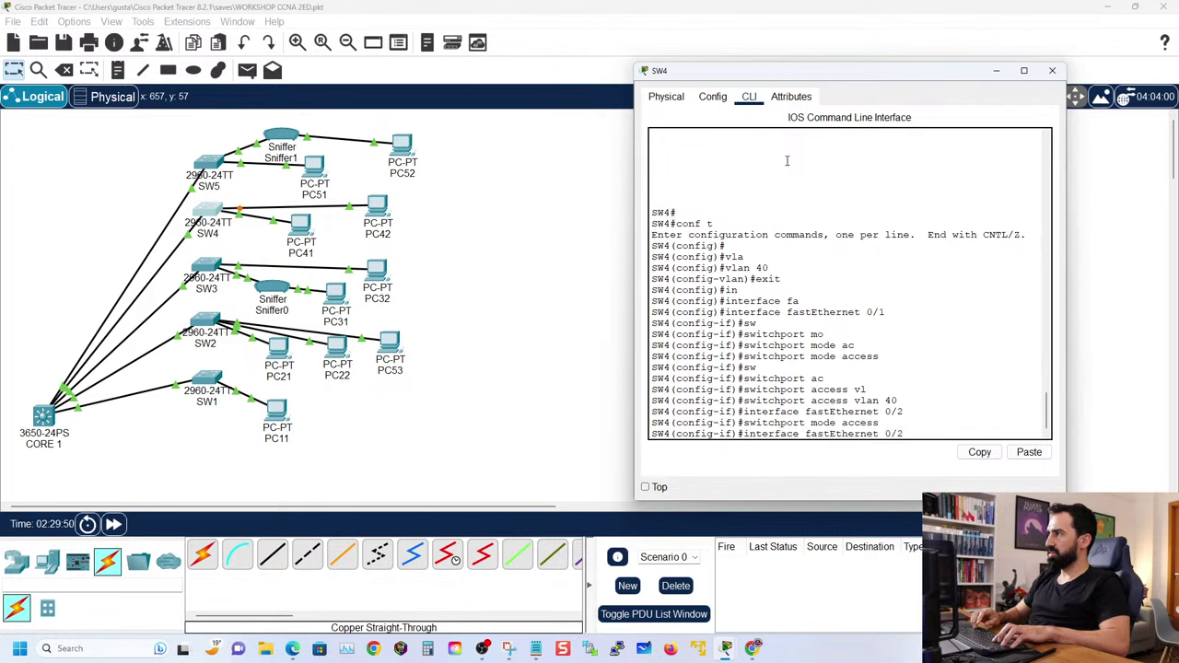
key("Return")
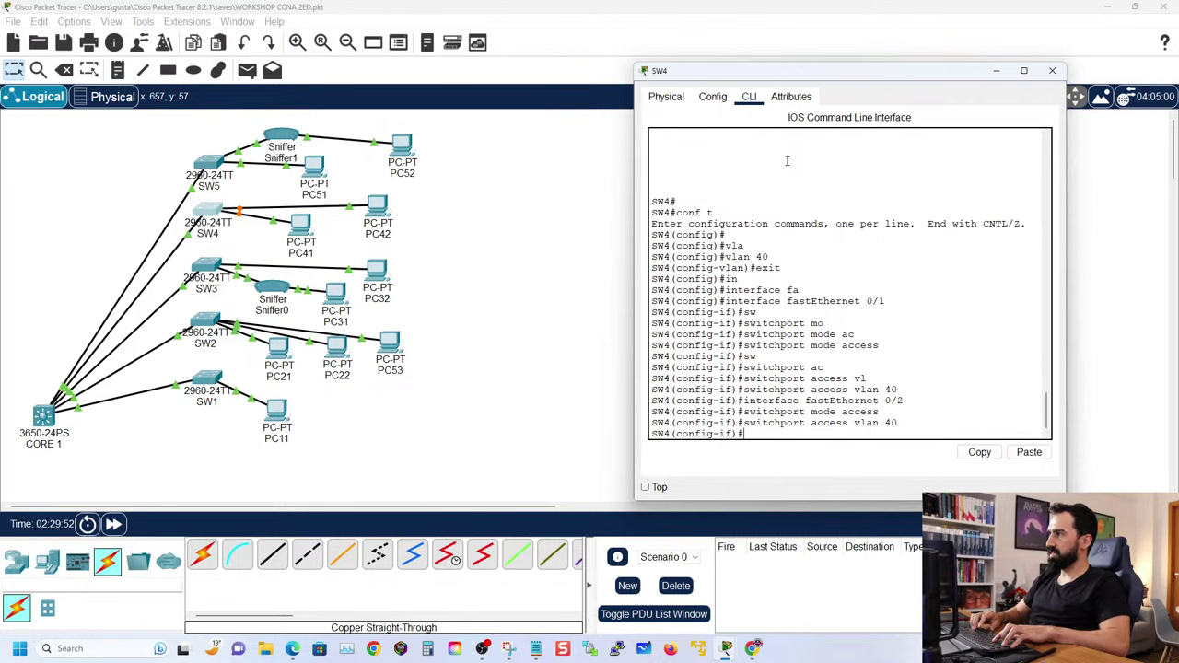
Leave configuration mode with end and save SW4's configuration with wr.
type("end")
key("Return")
type("wr")
key("Return")
key("Return")
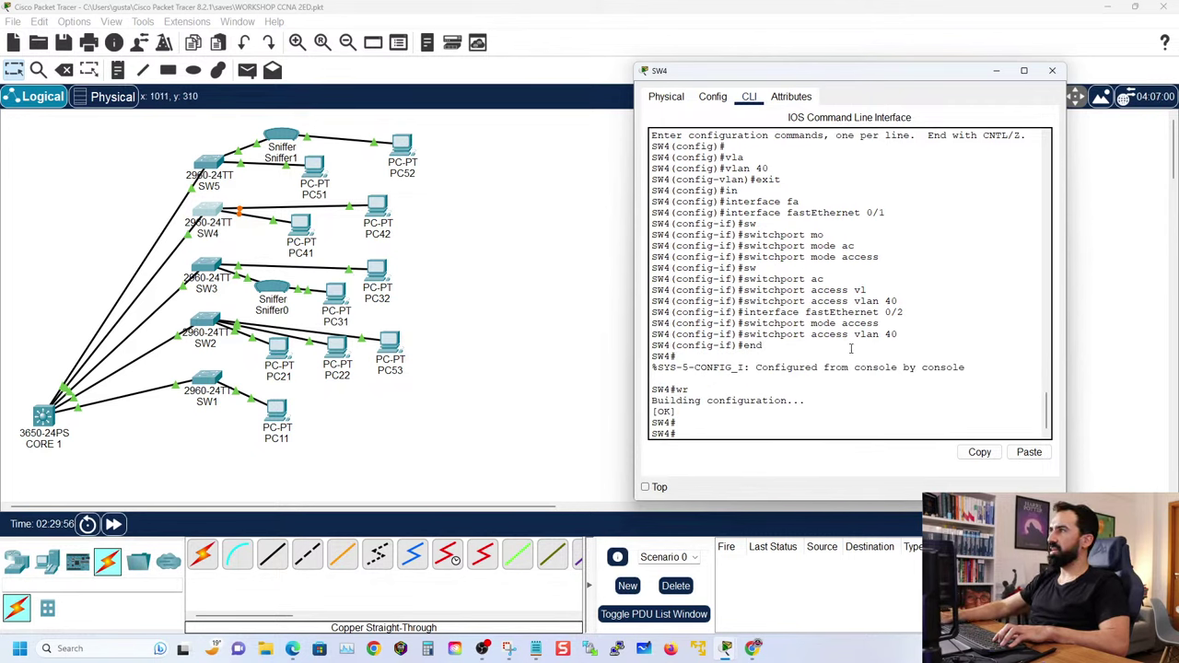
Copy the SW4 console transcript from conf t to end.
scroll(791, 323, "up", 1)
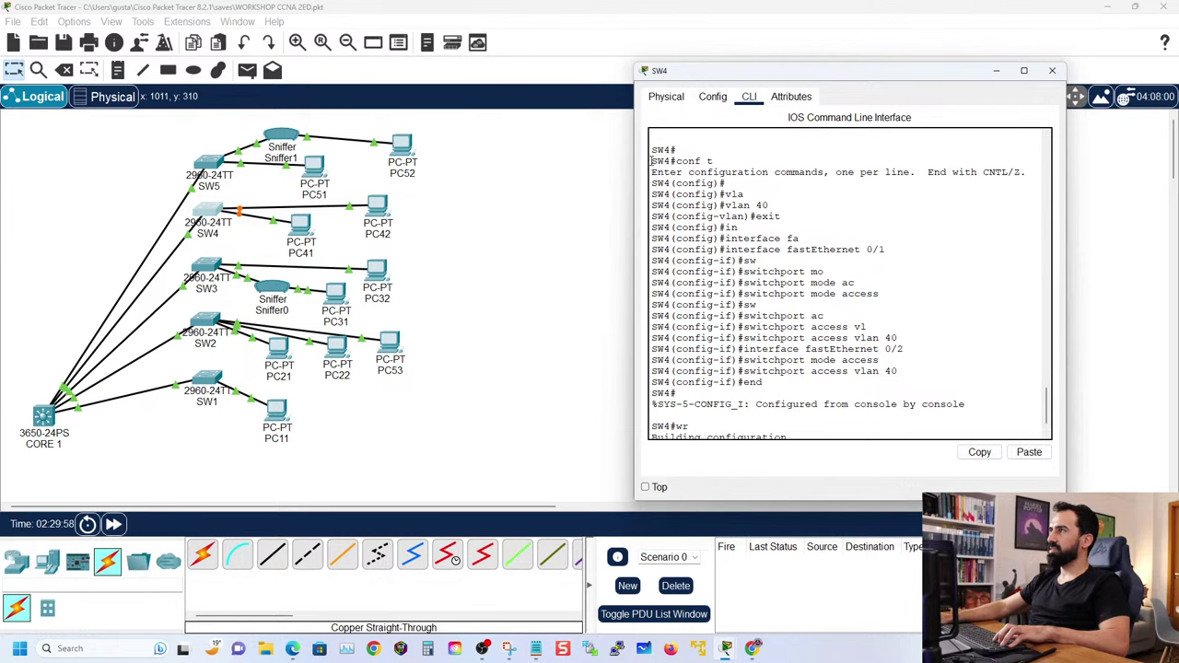
left_click_drag(651, 161, 719, 396)
key("ctrl+c")
right_click(699, 267)
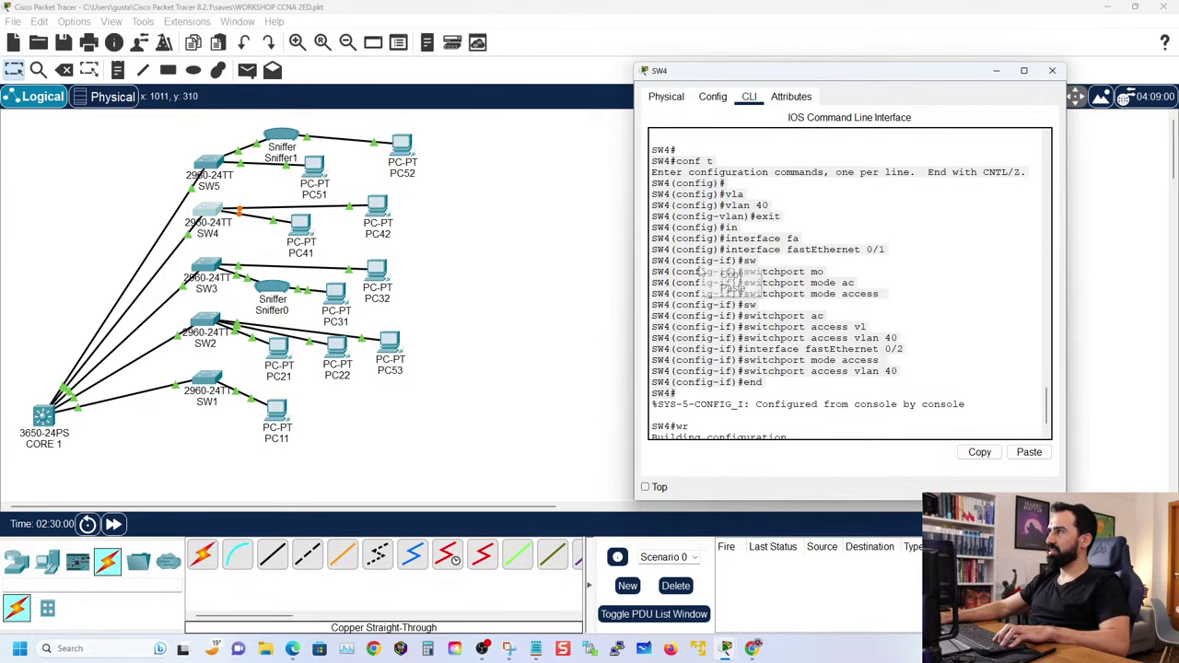
left_click(714, 274)
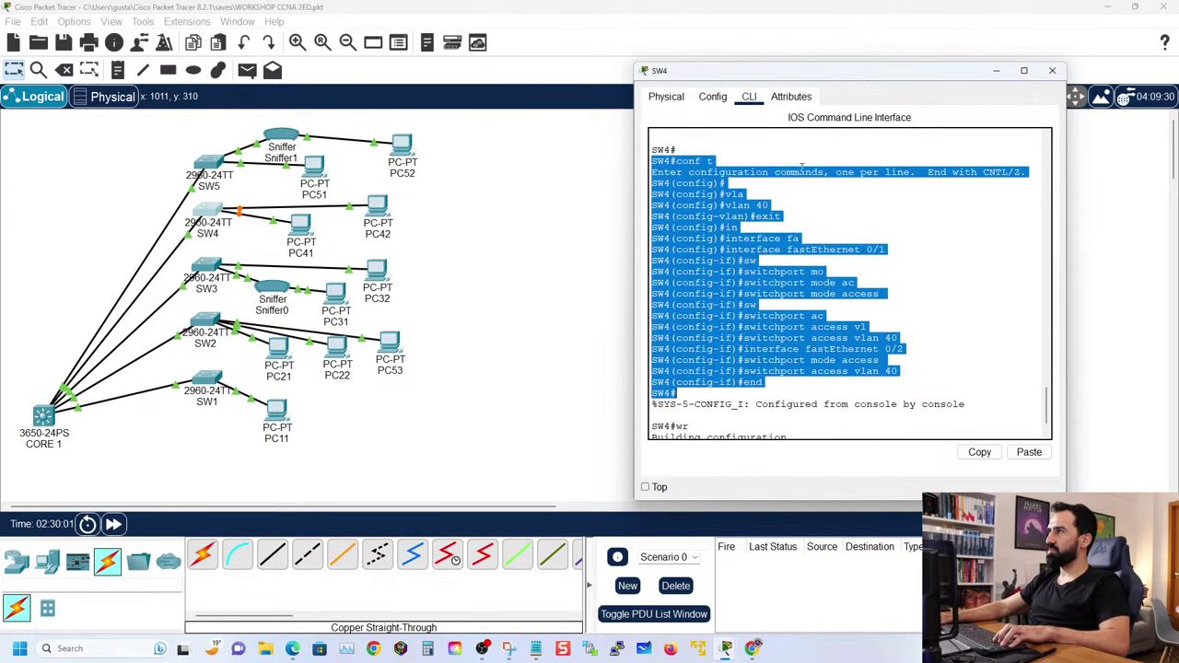
Close SW4, enlarge the 'en' Notepad, and replace its text with the pasted SW4 transcript.
left_click(1052, 71)
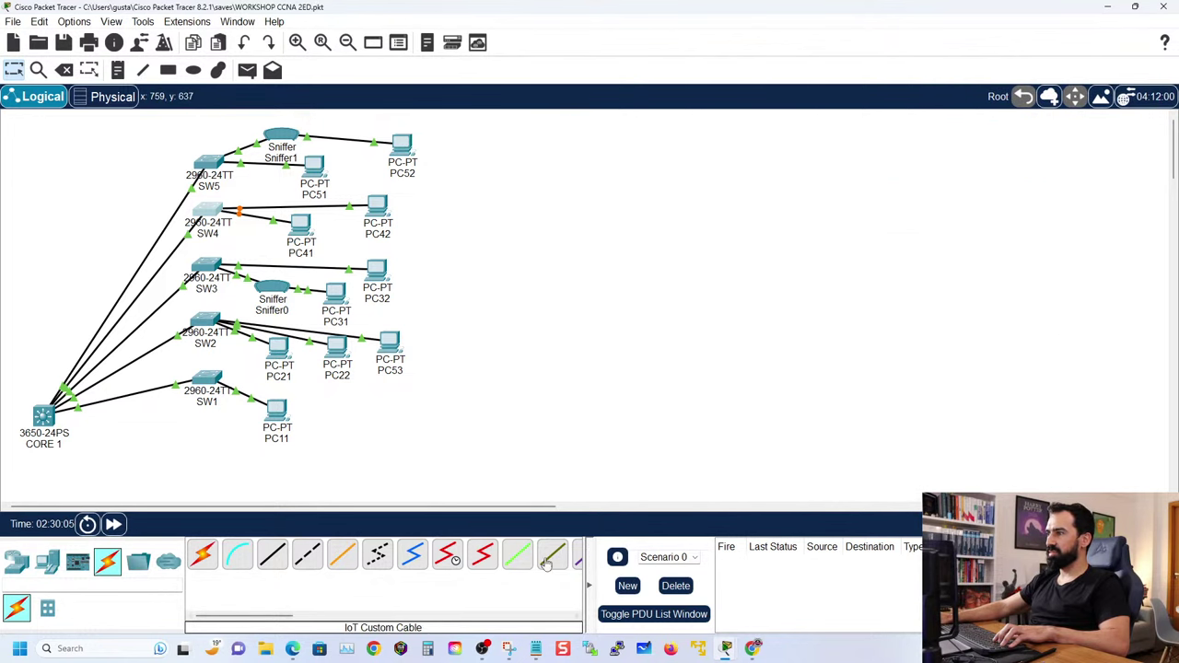
mouse_move(537, 650)
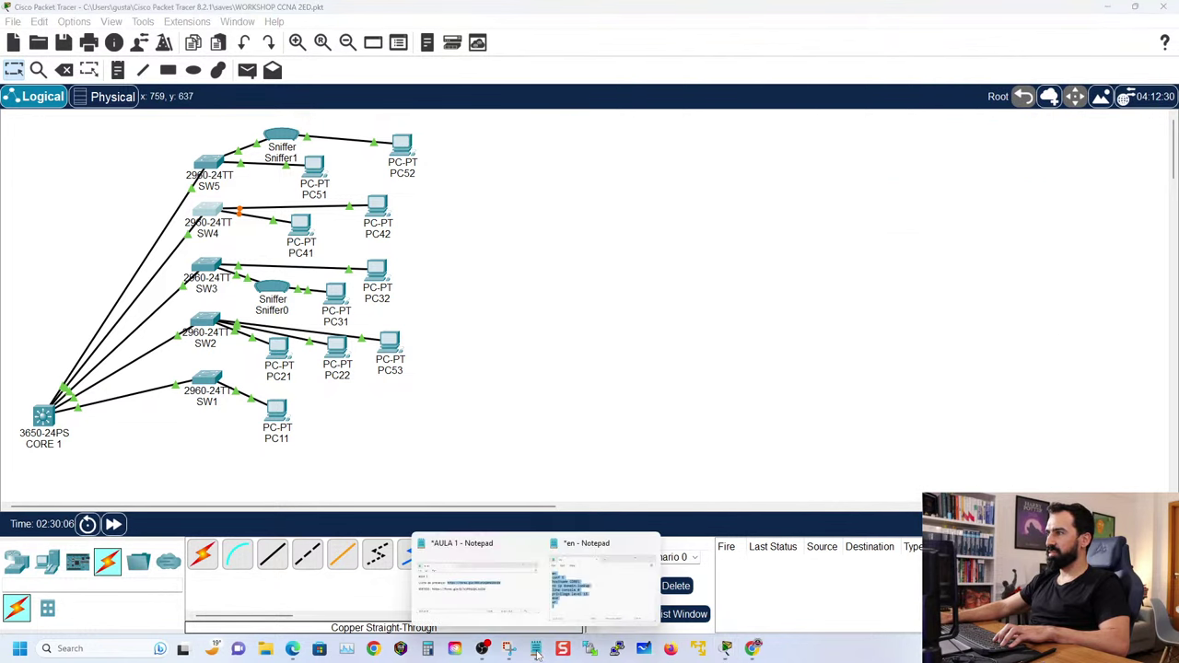
left_click(579, 578)
left_click_drag(573, 259, 834, 84)
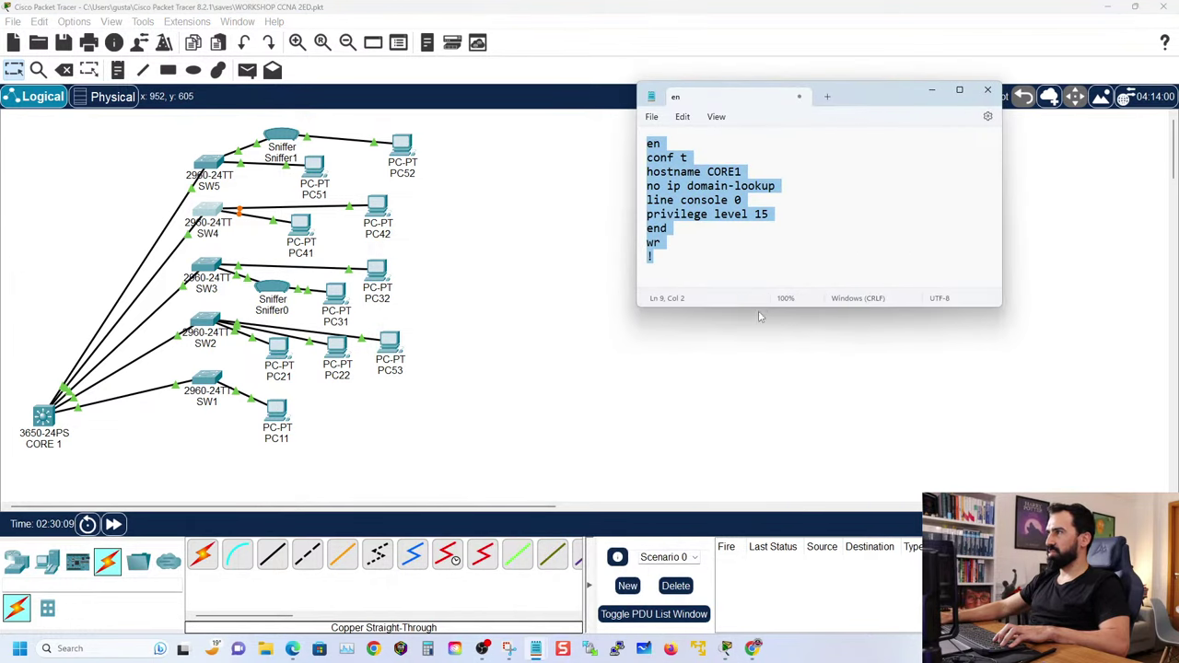
left_click_drag(759, 306, 755, 450)
left_click(712, 349)
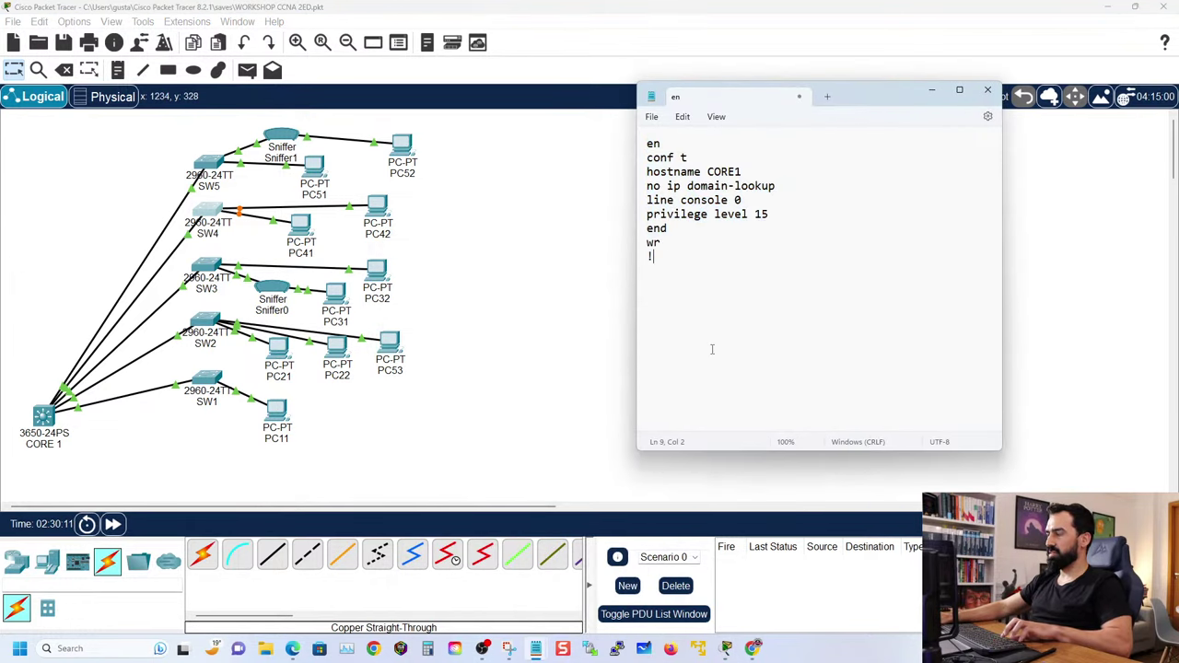
key("ctrl+a")
key("ctrl+v")
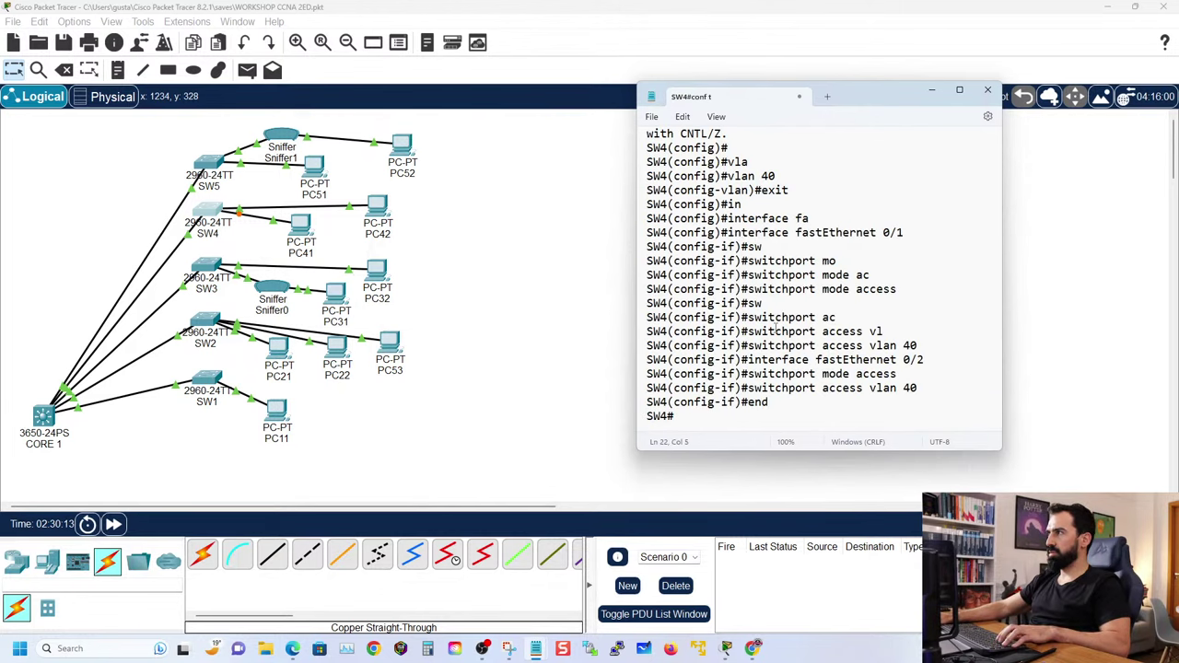
Delete the banner, the SW4# prefix, the half-typed vla line and the empty line.
scroll(776, 320, "up", 1)
left_click_drag(754, 199, 625, 137)
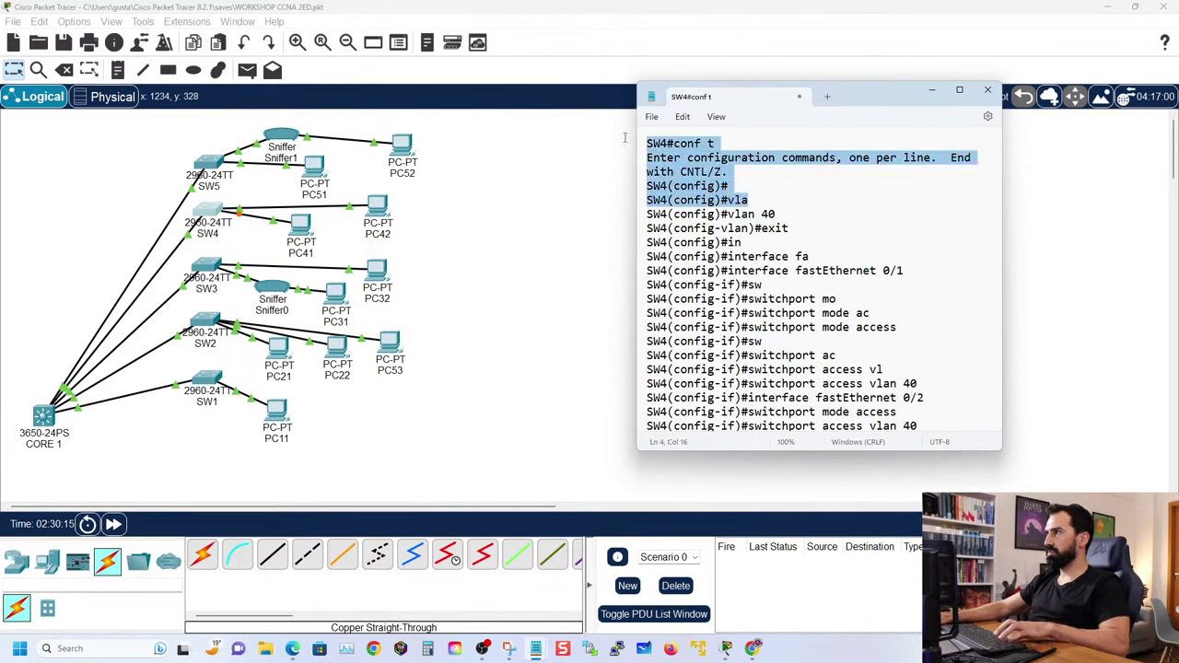
left_click(779, 180)
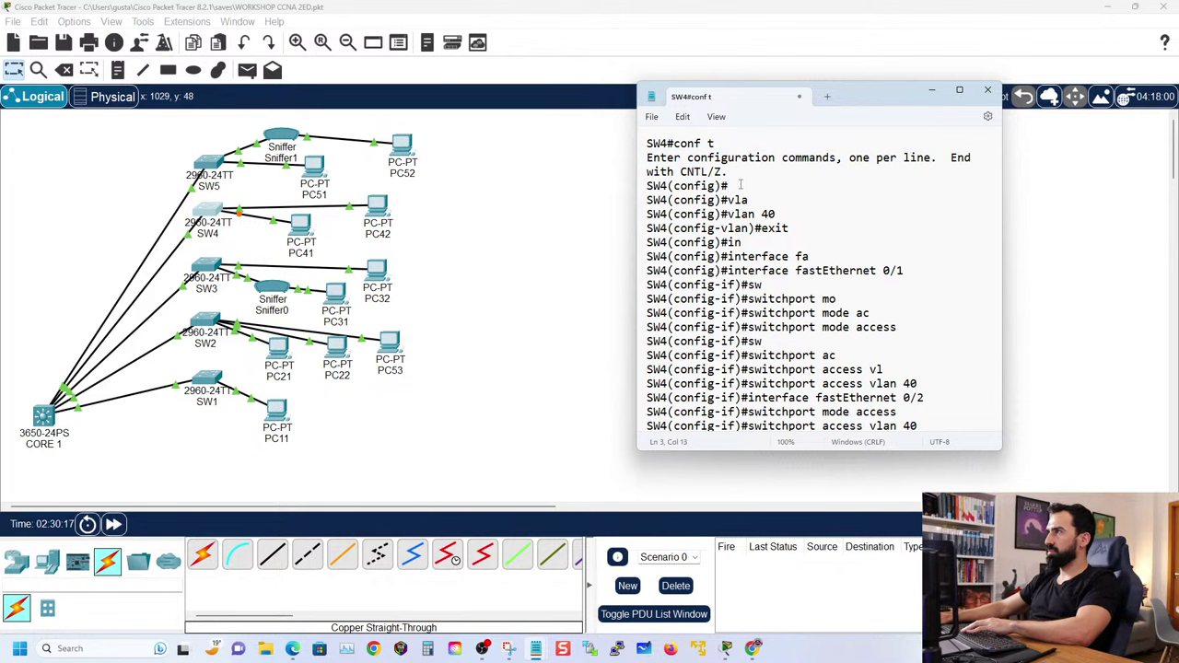
left_click_drag(739, 184, 645, 144)
key("BackSpace")
left_click(673, 144)
key("BackSpace")
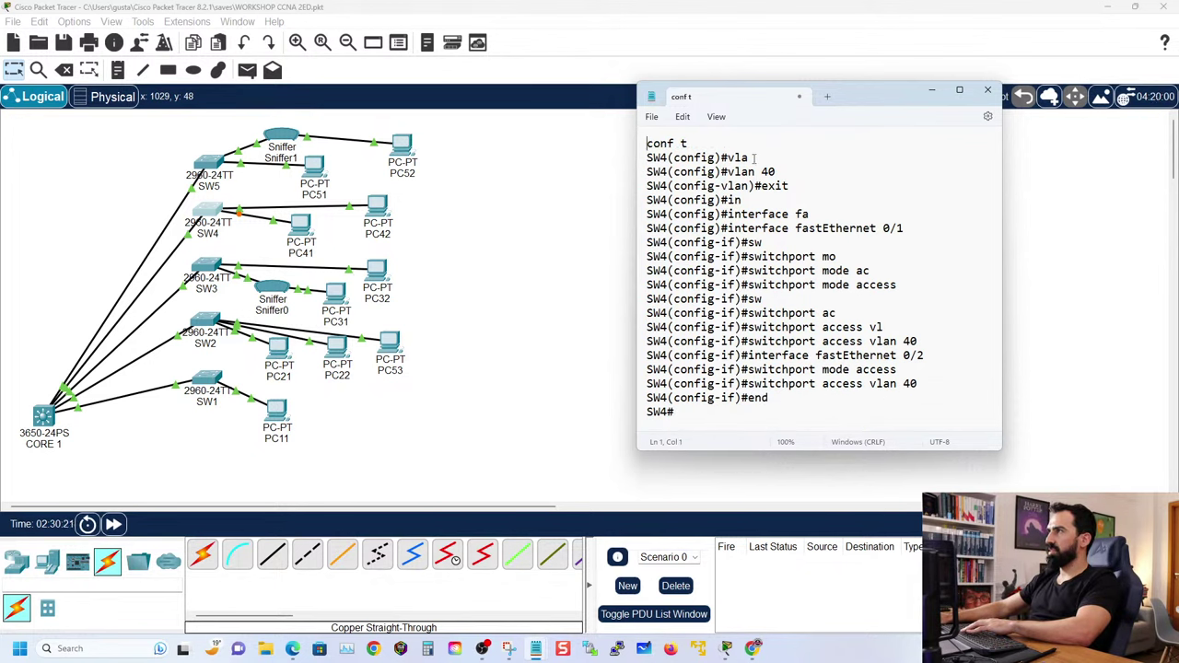
left_click_drag(755, 159, 645, 158)
key("BackSpace")
key("BackSpace")
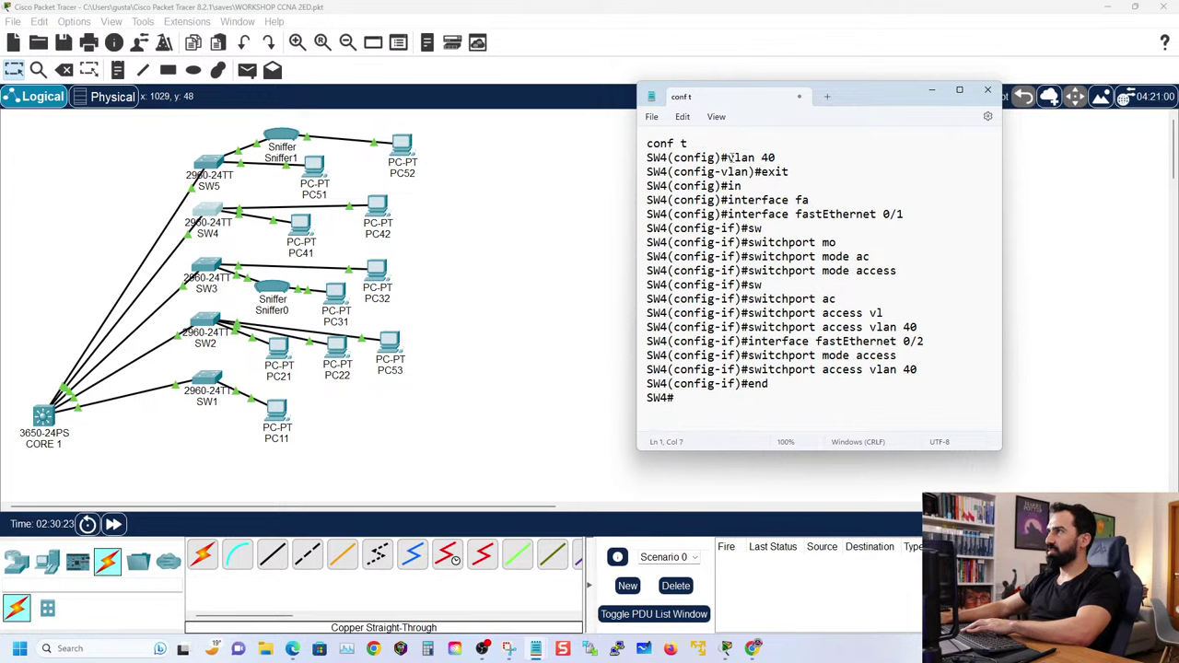
left_click_drag(730, 158, 636, 159)
key("BackSpace")
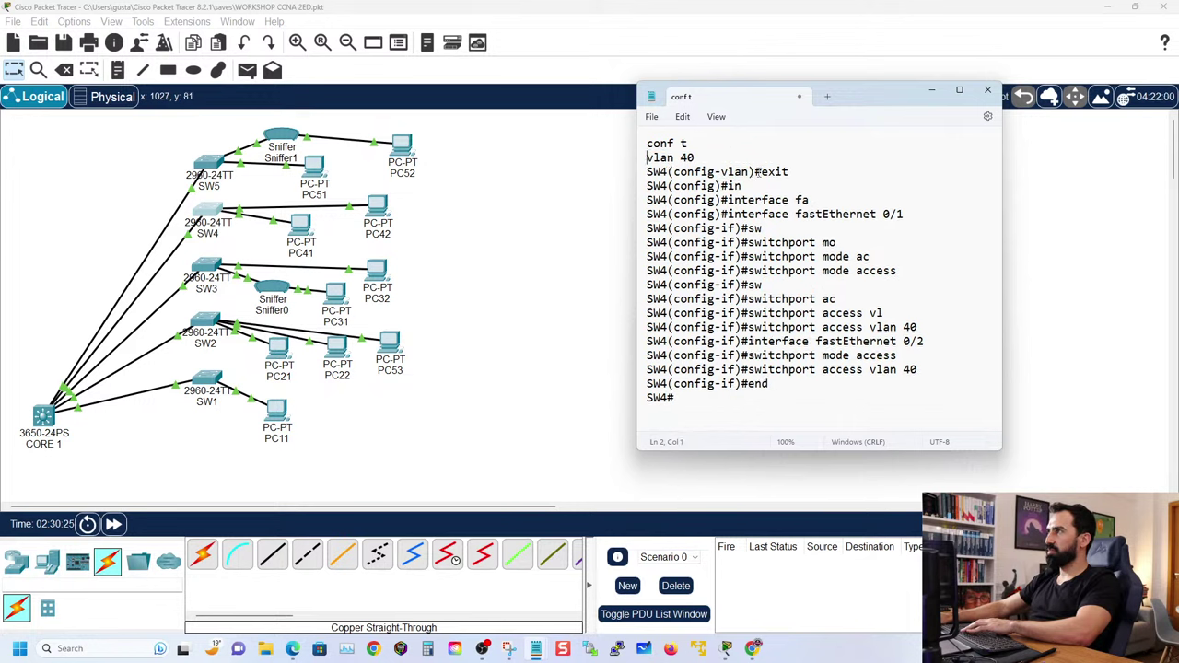
Strip prompts and half-typed lines around vlan 40, exit and the Fa0/1 commands.
left_click_drag(754, 172, 631, 180)
left_click_drag(763, 171, 811, 201)
key("BackSpace")
key("BackSpace")
key("BackSpace")
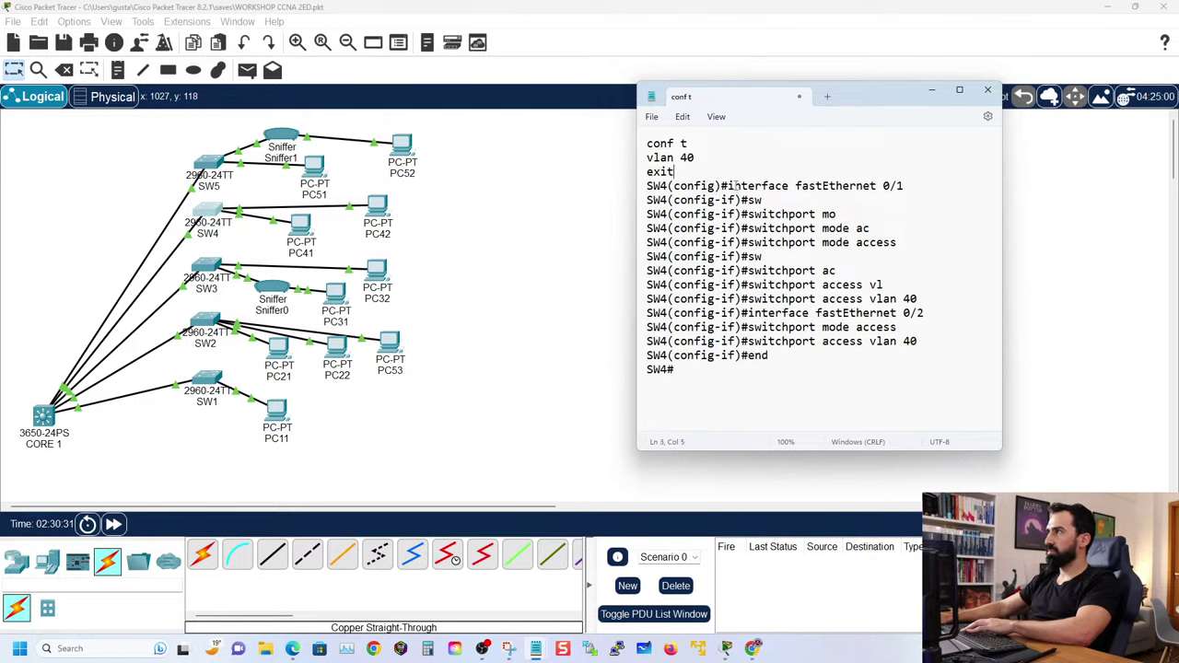
left_click_drag(724, 185, 647, 185)
key("BackSpace")
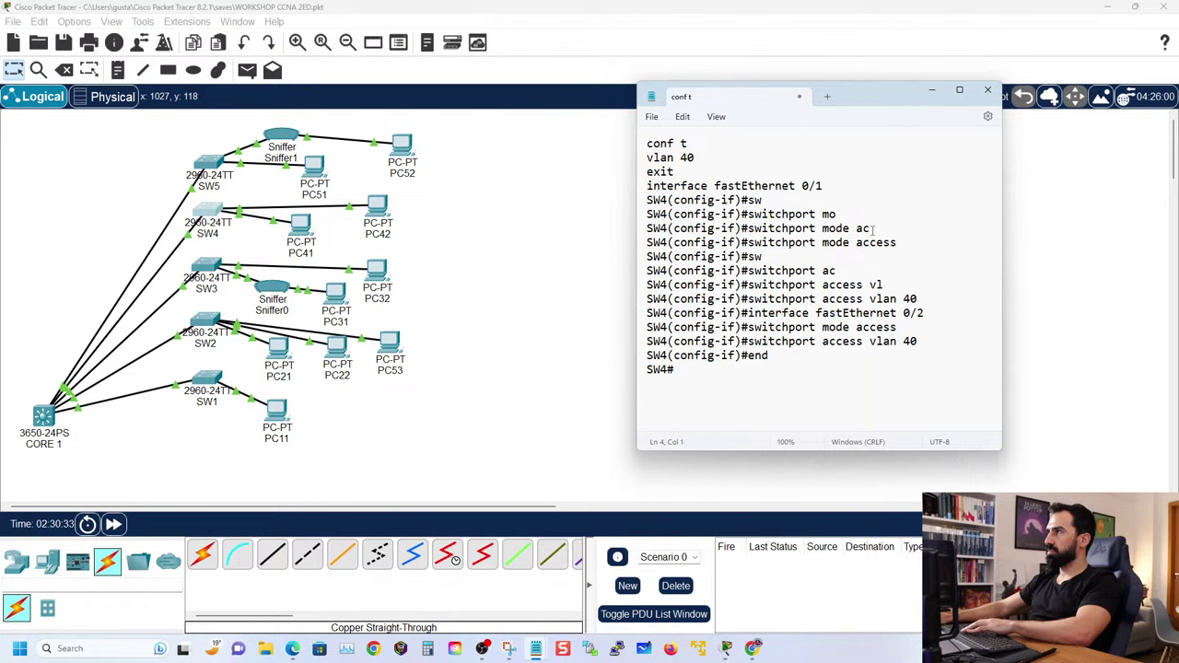
left_click_drag(871, 229, 647, 200)
key("BackSpace")
key("BackSpace")
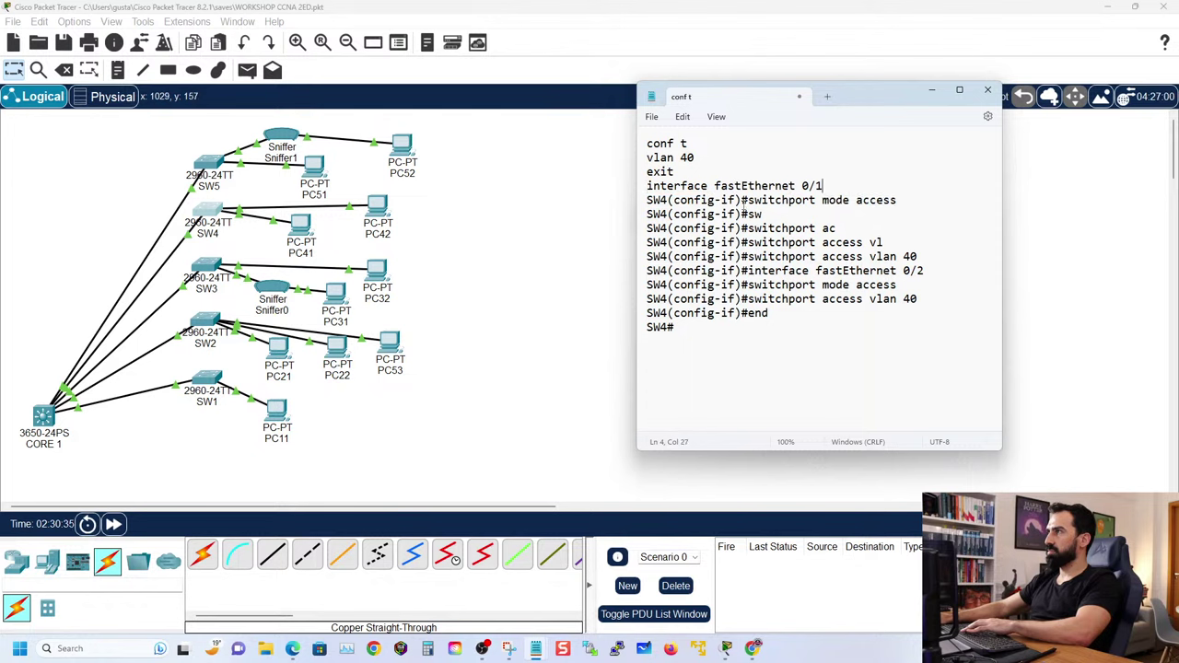
left_click_drag(749, 200, 647, 200)
key("BackSpace")
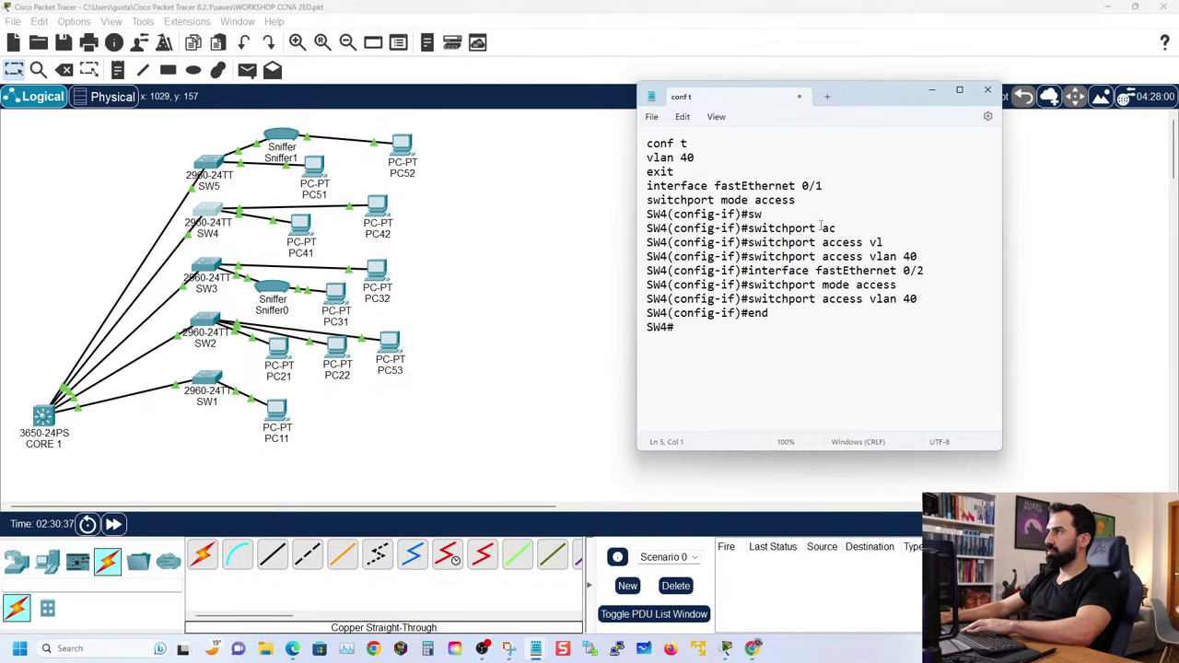
left_click_drag(888, 243, 646, 215)
key("BackSpace")
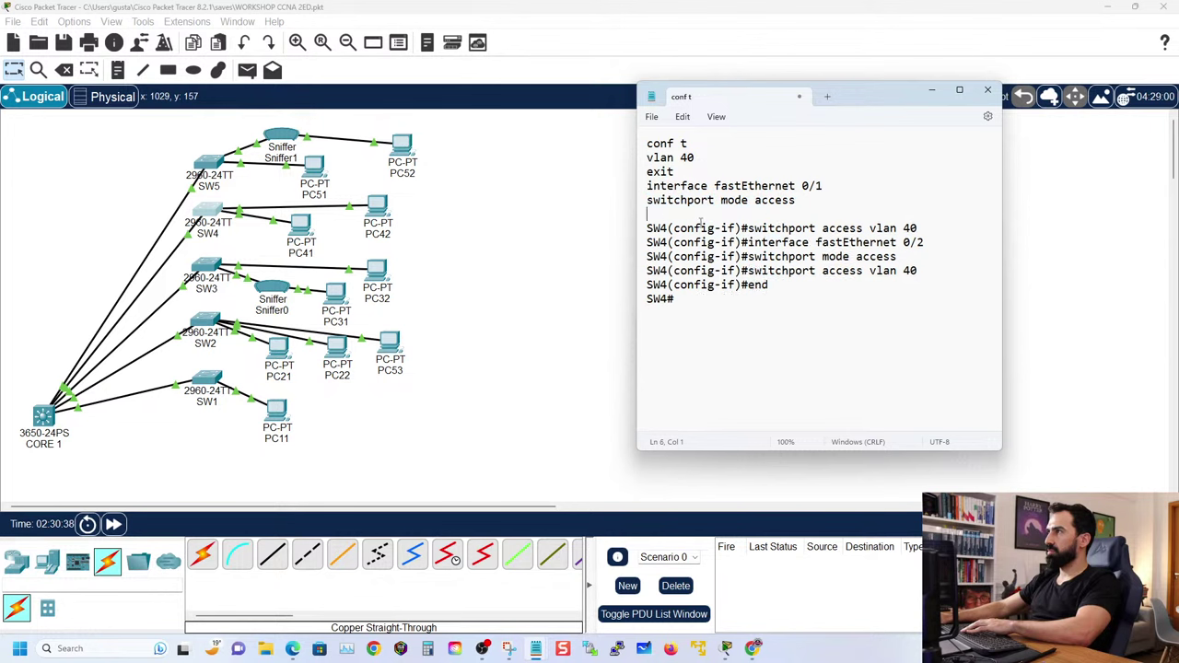
key("BackSpace")
left_click_drag(750, 213, 646, 214)
key("BackSpace")
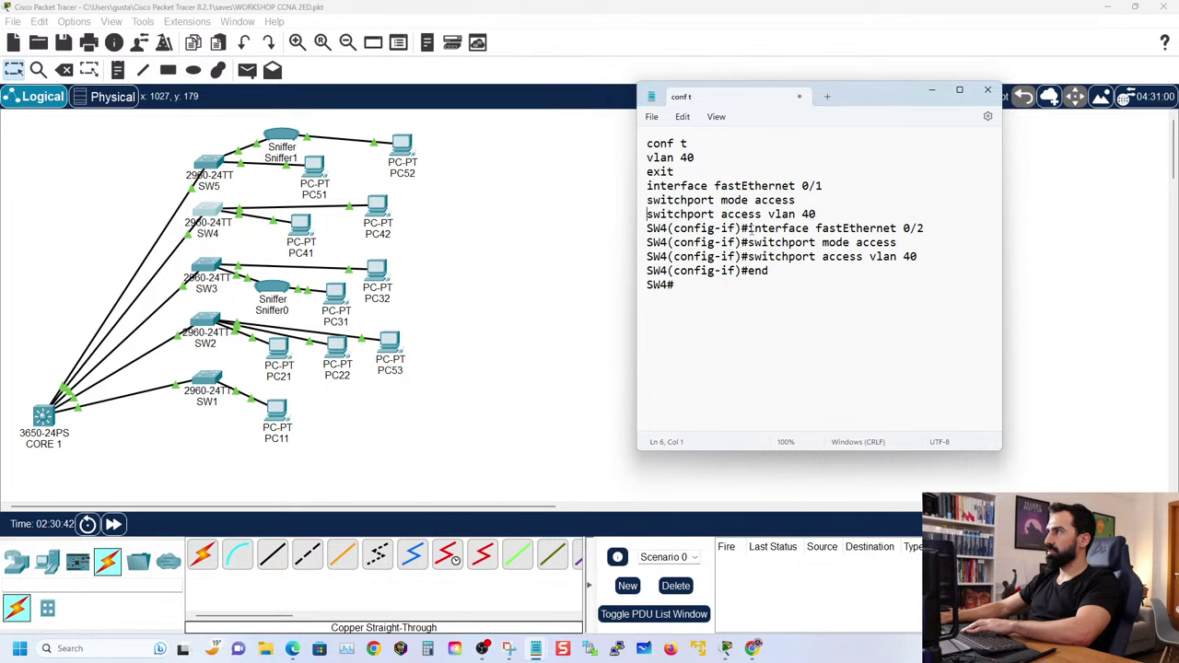
Strip the prompts from the Fa0/2 lines and from end, removing the final SW4# line.
left_click_drag(751, 228, 652, 228)
key("BackSpace")
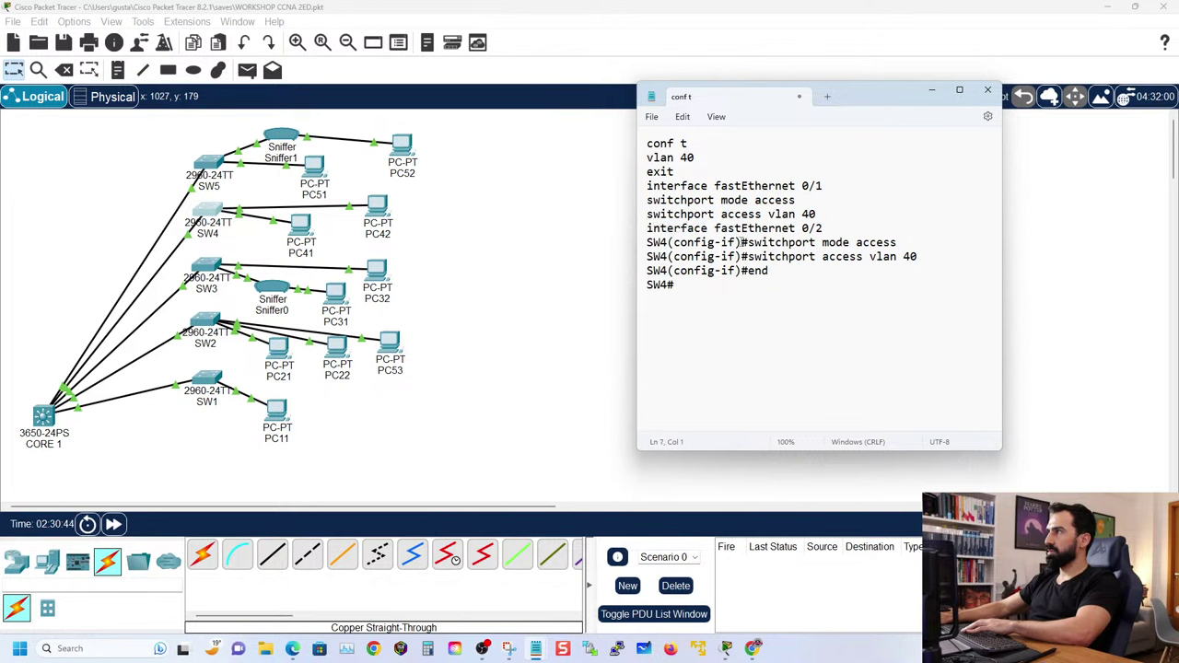
left_click_drag(750, 243, 646, 242)
key("BackSpace")
left_click_drag(749, 256, 647, 257)
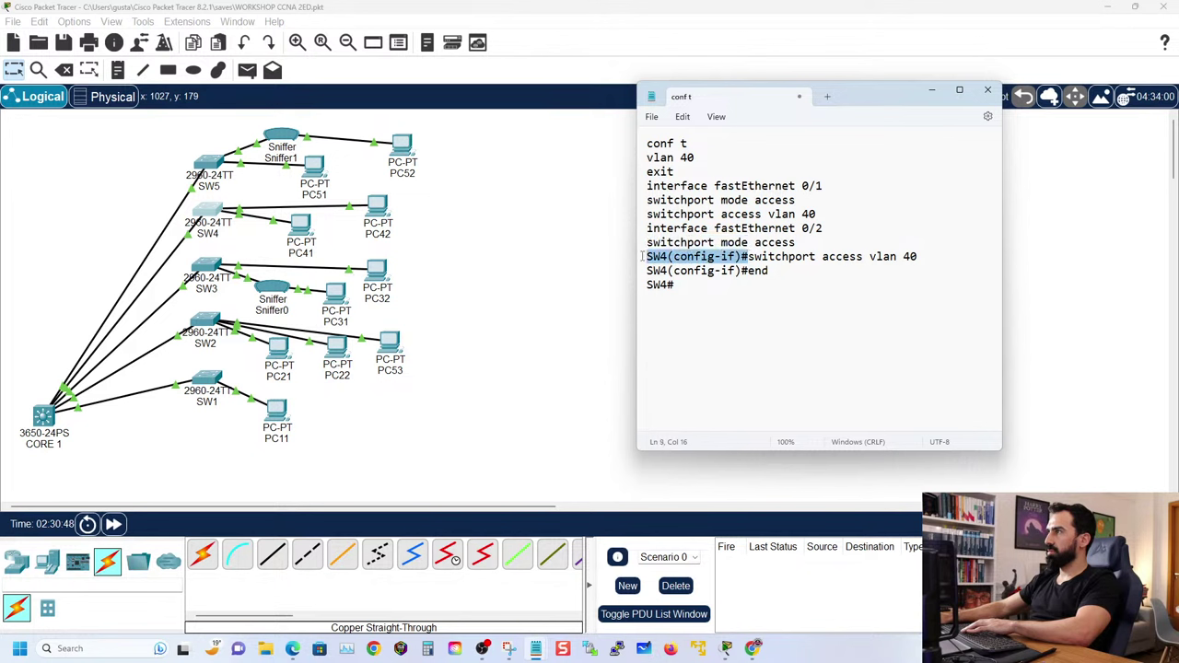
key("BackSpace")
left_click_drag(751, 271, 645, 285)
key("BackSpace")
key("BackSpace")
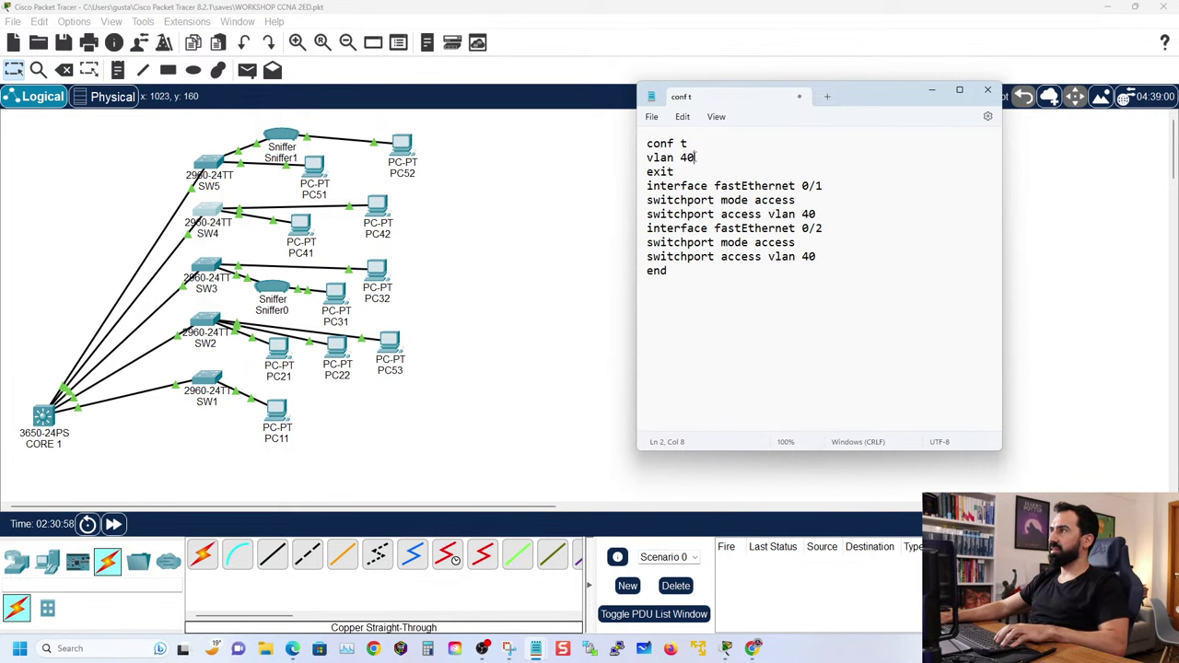
left_click_drag(695, 158, 672, 157)
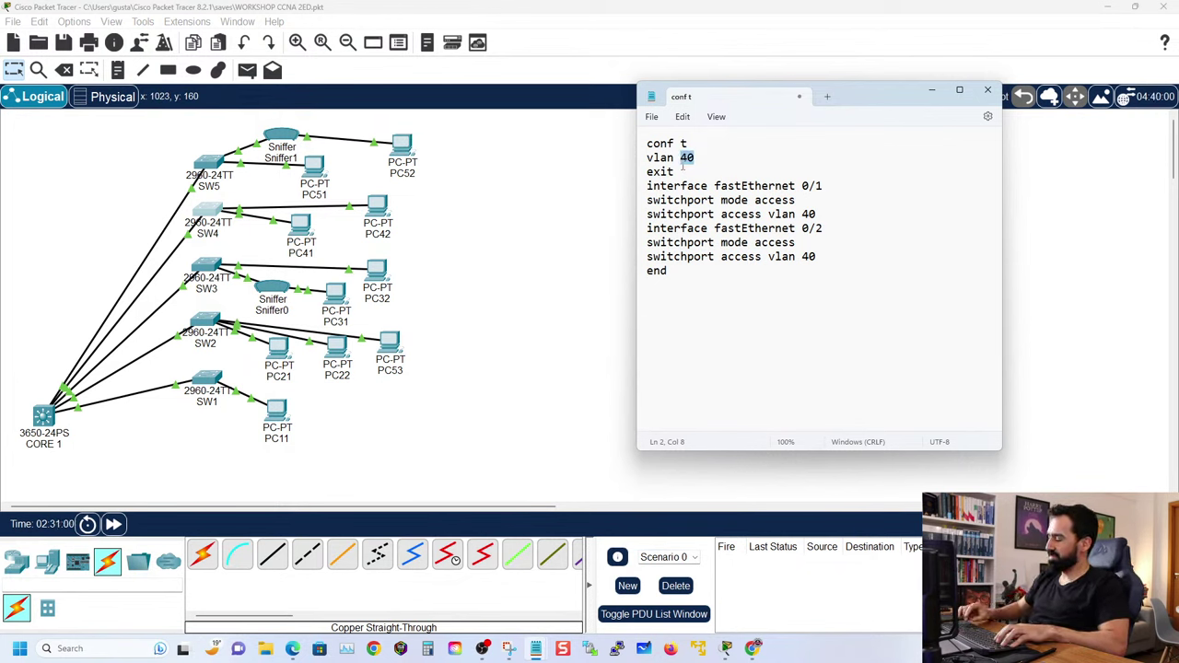
Replace 40 with 30 on the three VLAN lines and select the whole script.
type("30")
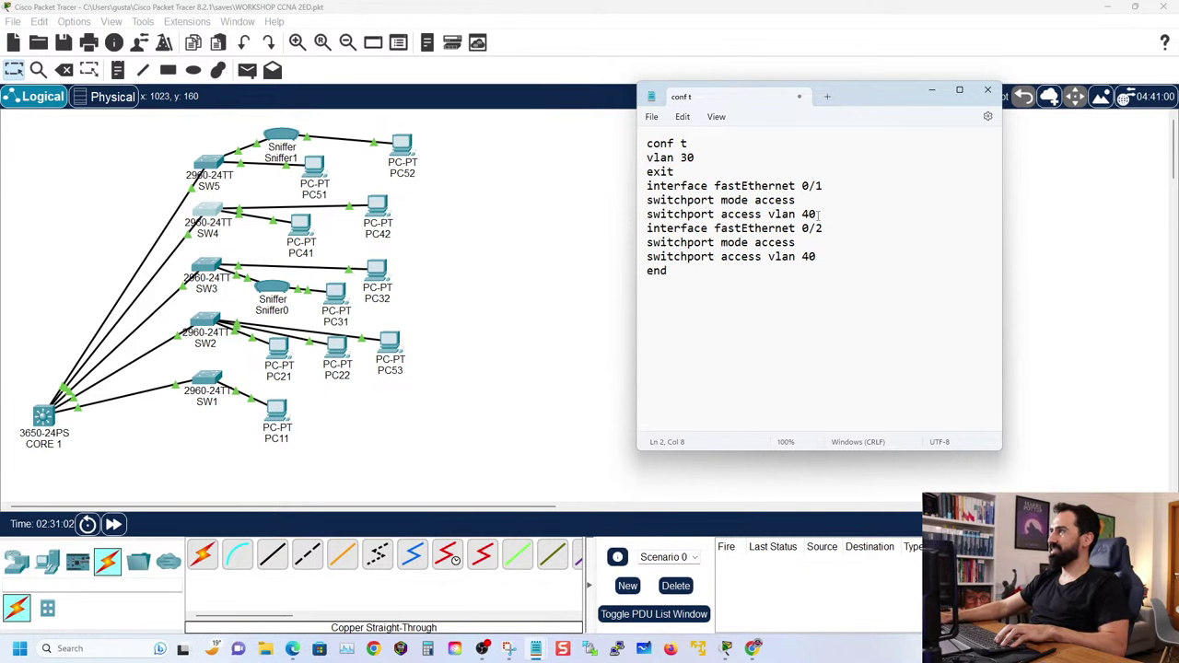
type("30")
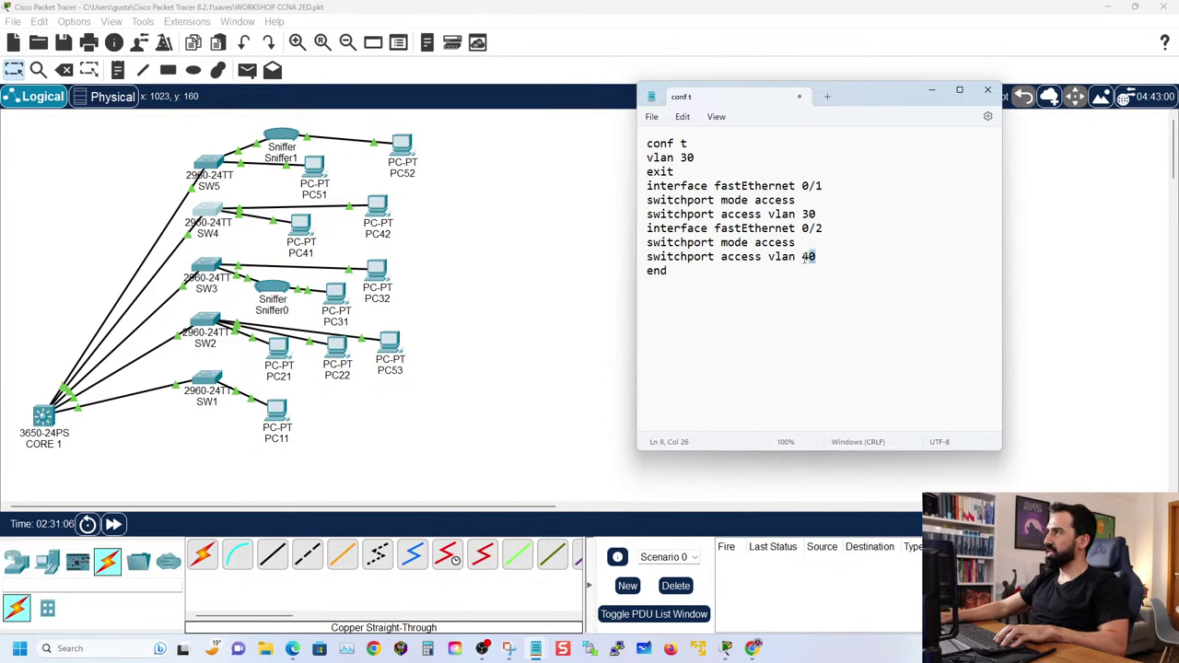
type("30")
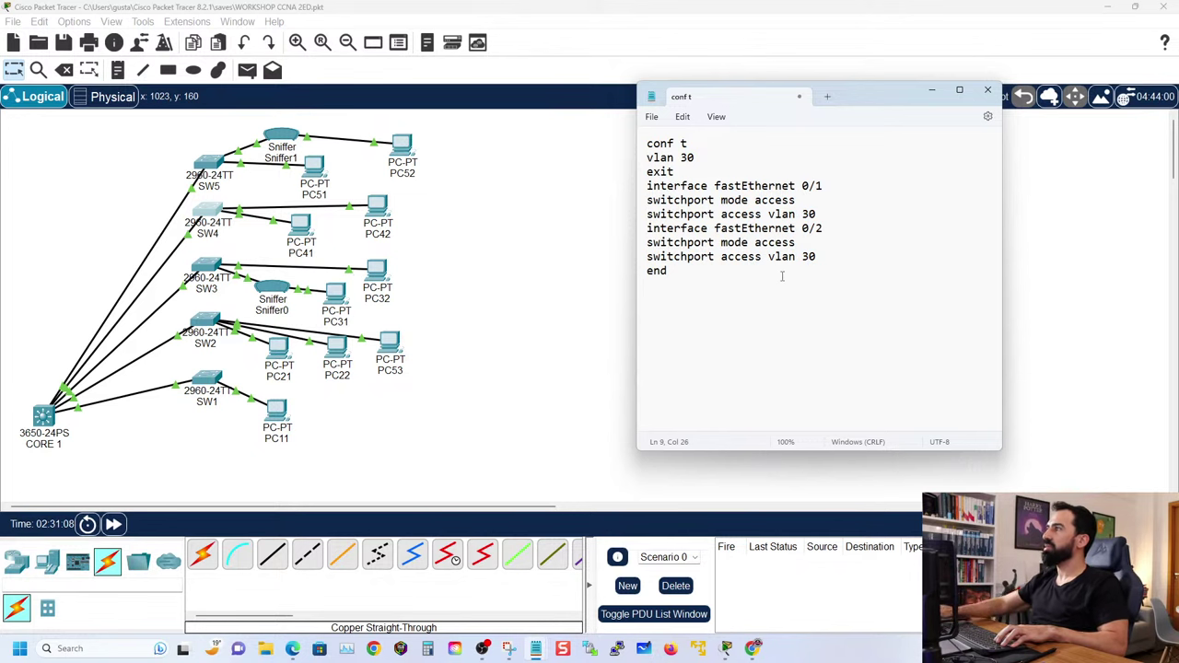
left_click_drag(676, 274, 599, 145)
key("ctrl+c")
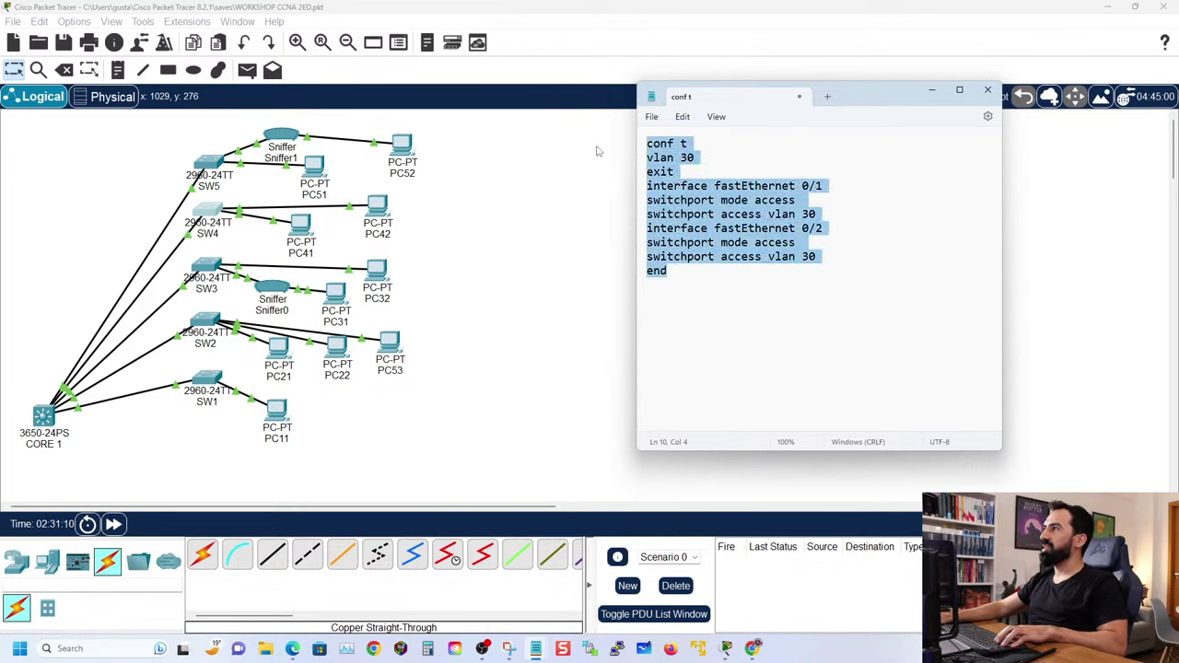
Paste the VLAN 30 script into SW3's CLI, save with wr, and close the window.
left_click(204, 264)
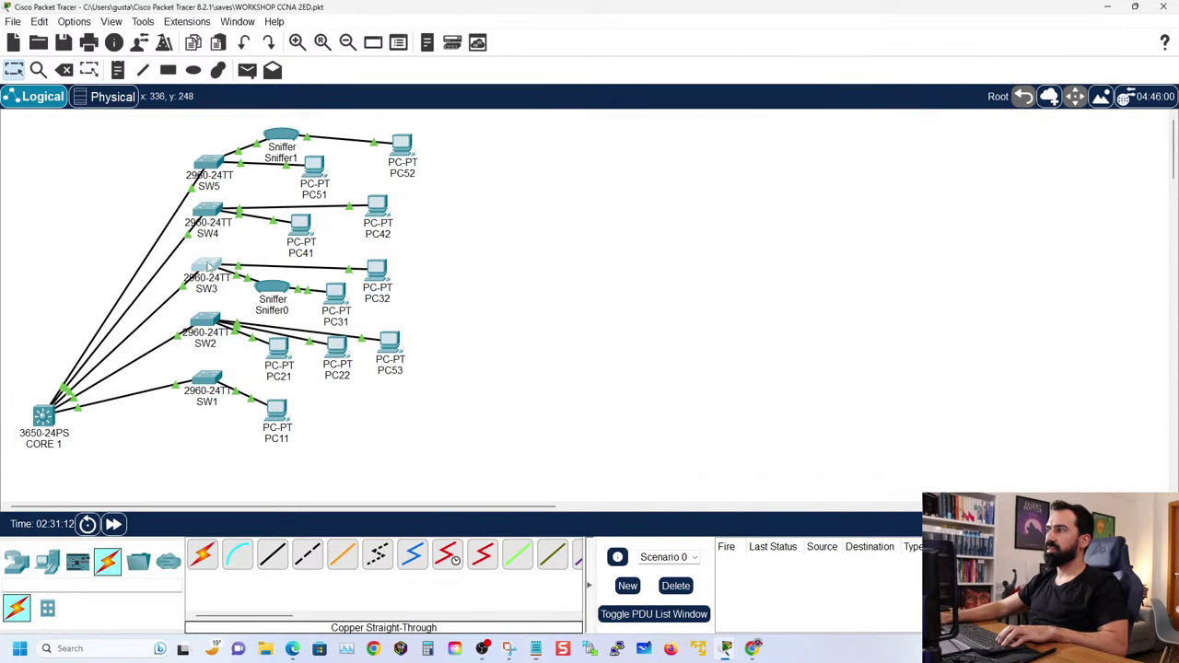
key("Return")
key("Return")
key("Return")
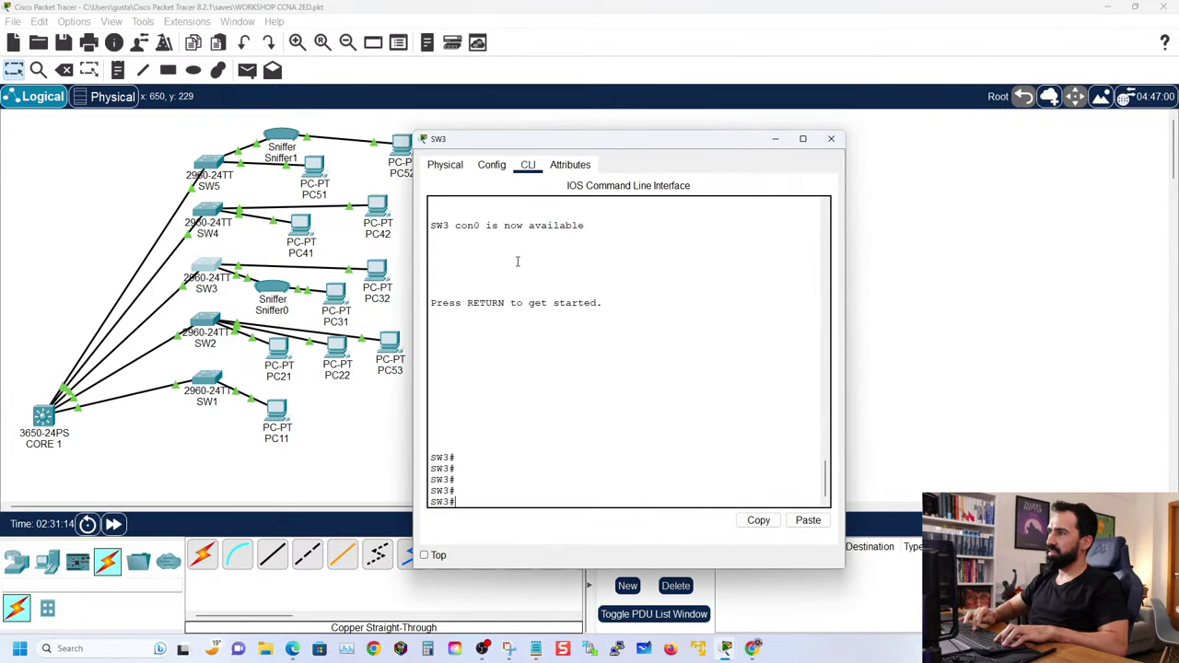
right_click(567, 318)
left_click(601, 340)
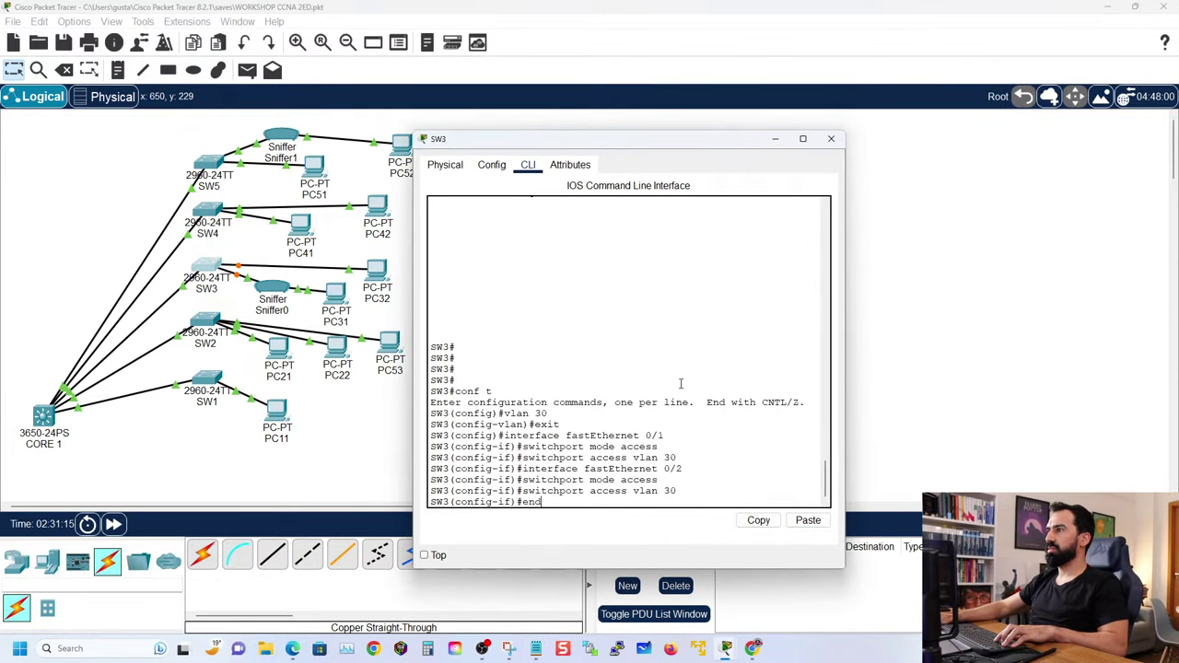
key("Return")
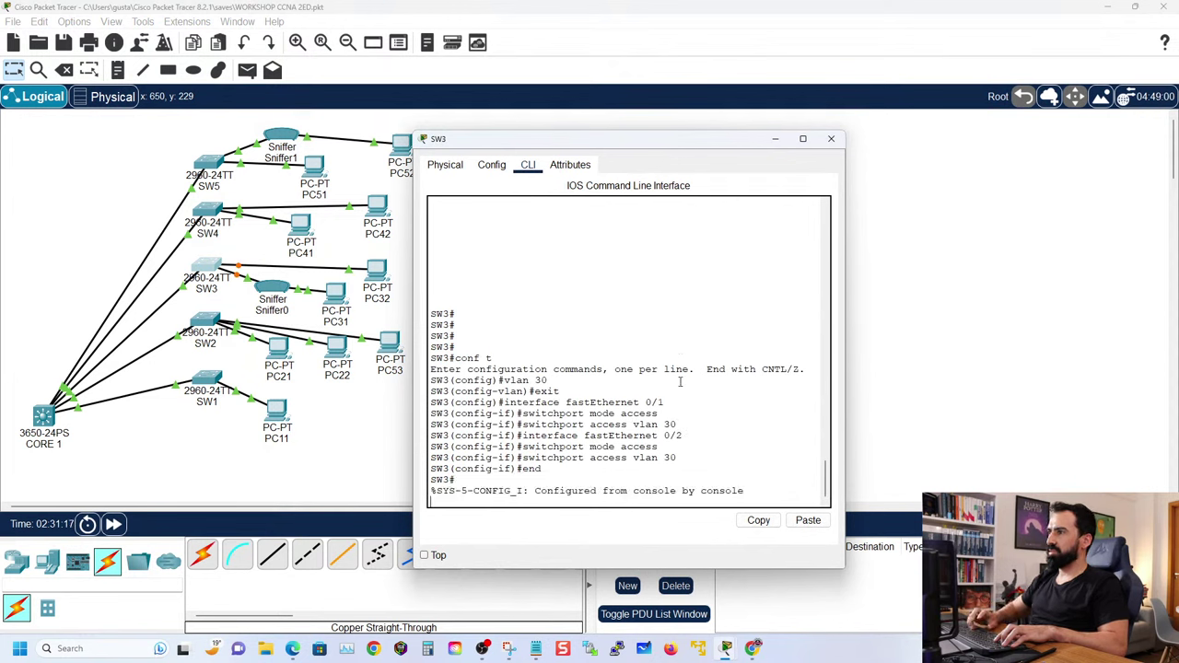
key("Return")
key("Return")
type("wr")
key("Return")
key("Return")
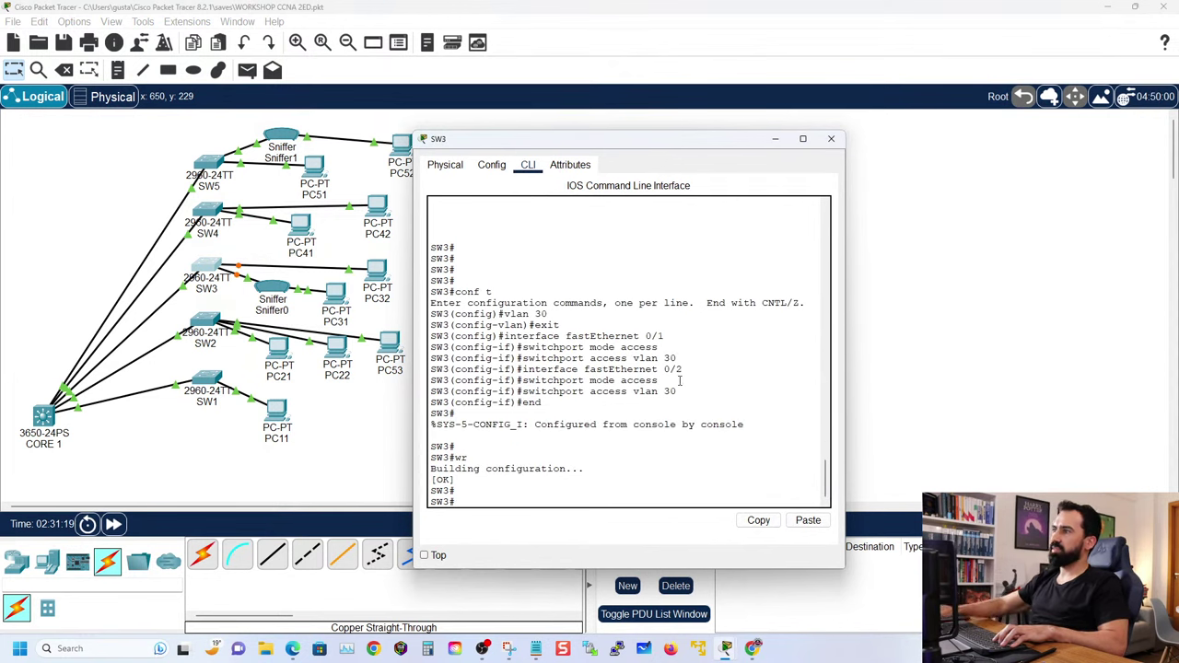
left_click(831, 138)
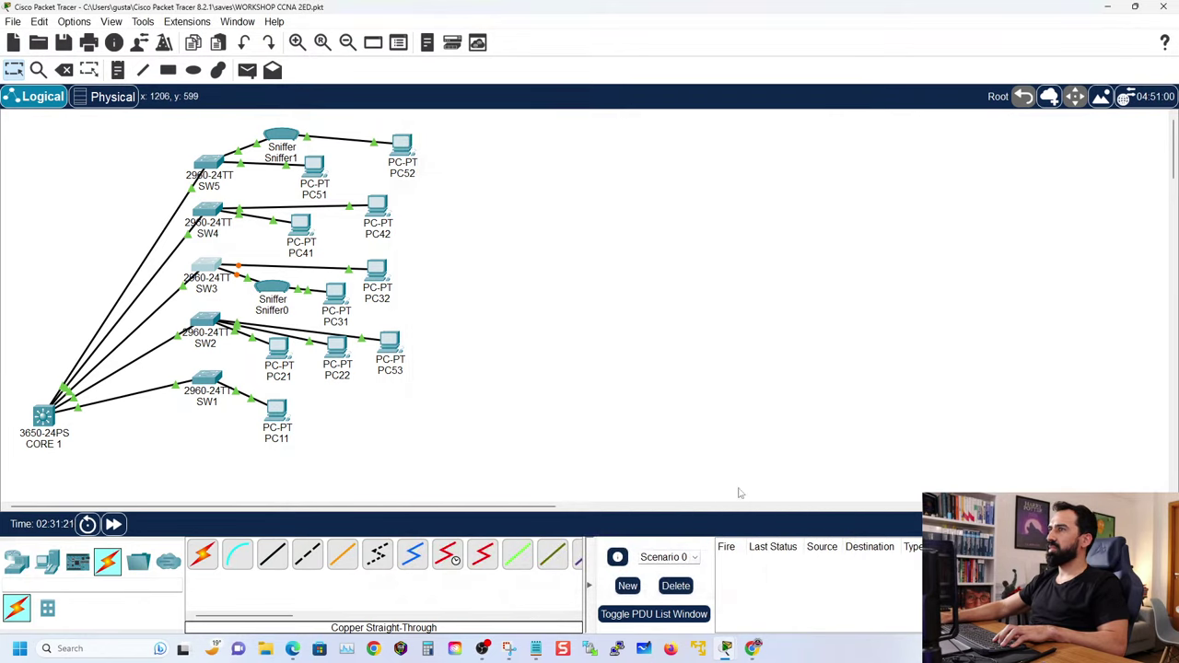
Add 'vlan50' and 'exit' lines to the script and change the line-2 VLAN number to 20.
mouse_move(537, 650)
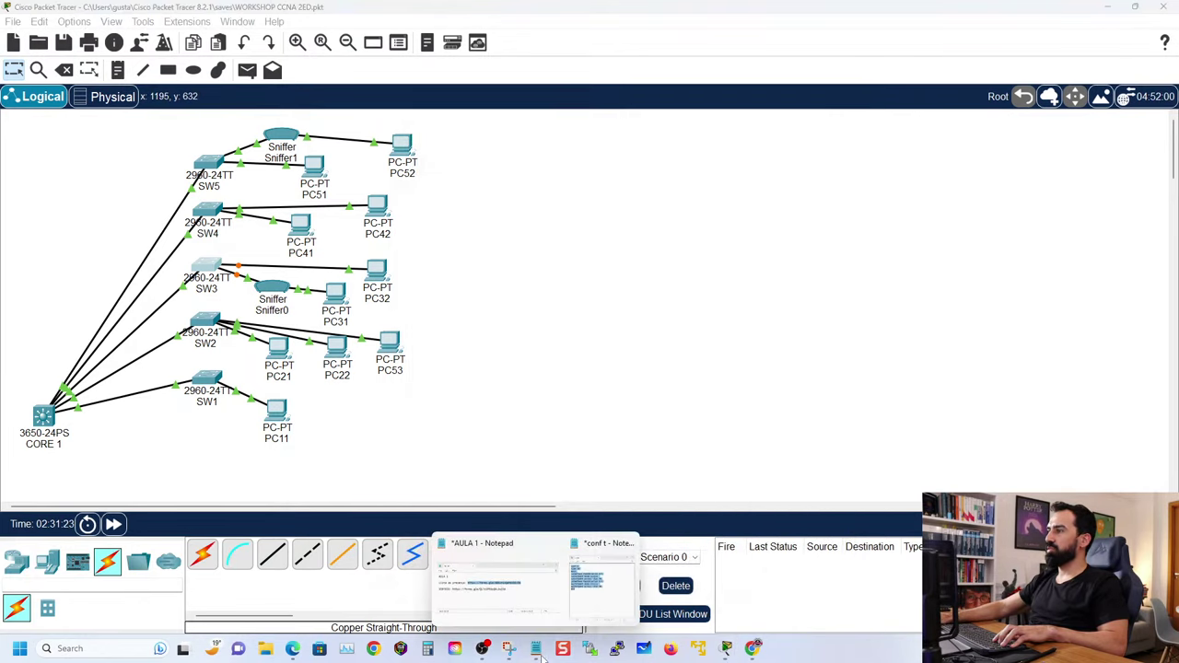
left_click(578, 616)
left_click(810, 200)
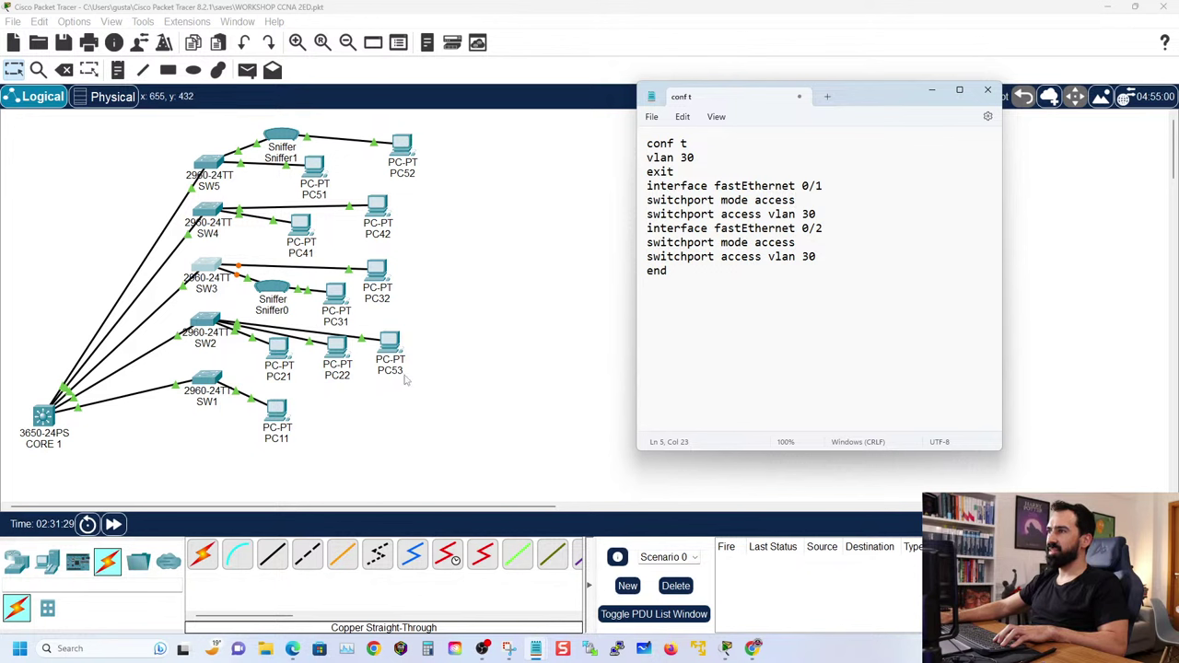
left_click(730, 158)
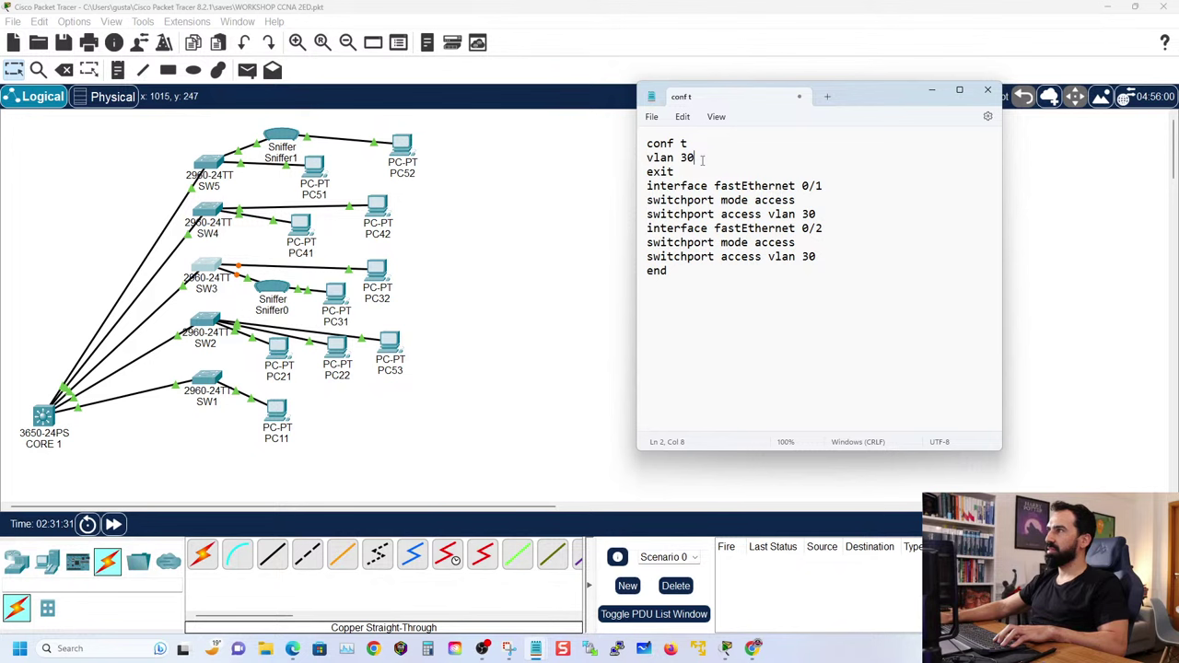
key("Return")
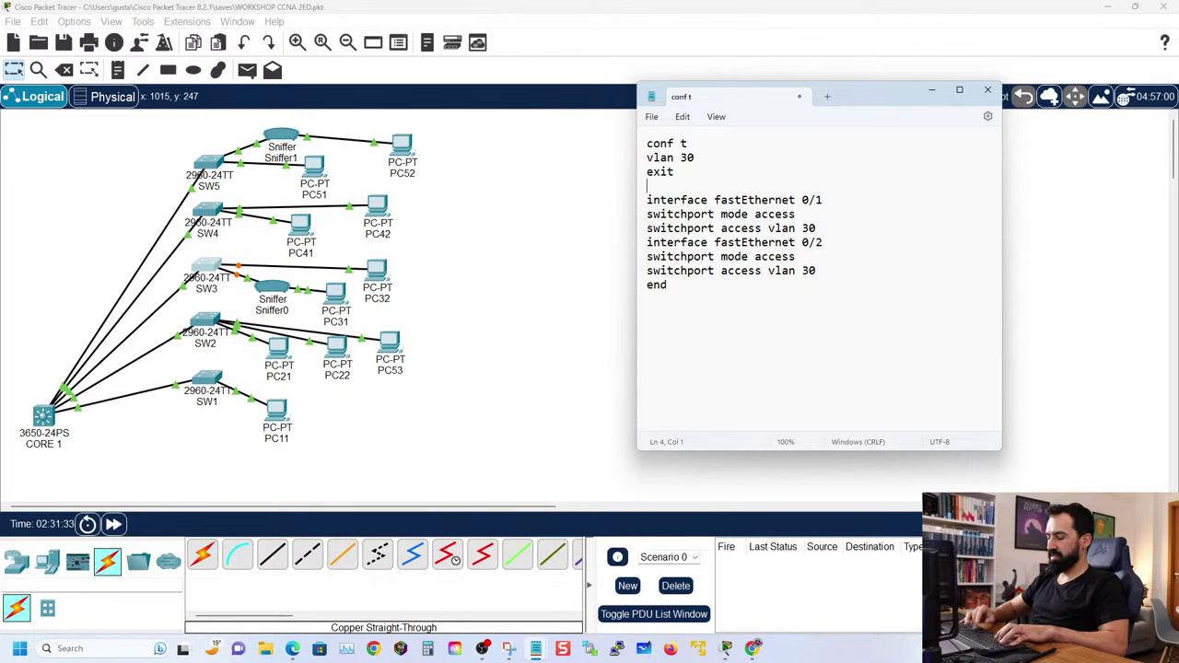
type("vlan50")
key("Return")
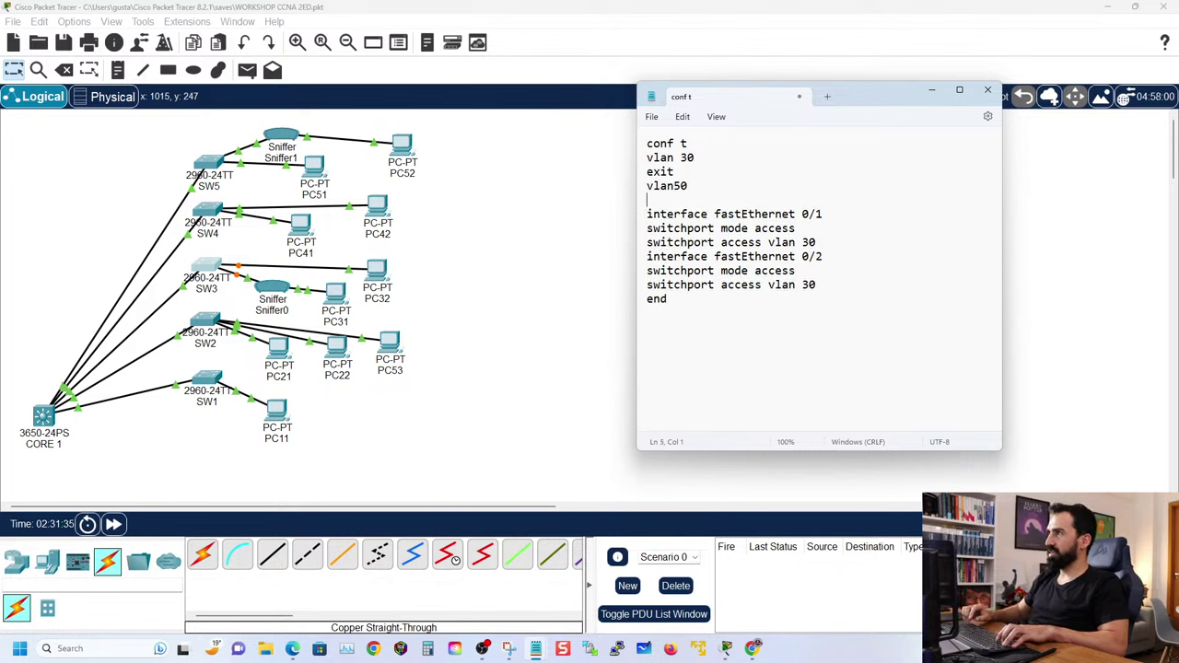
type("exit")
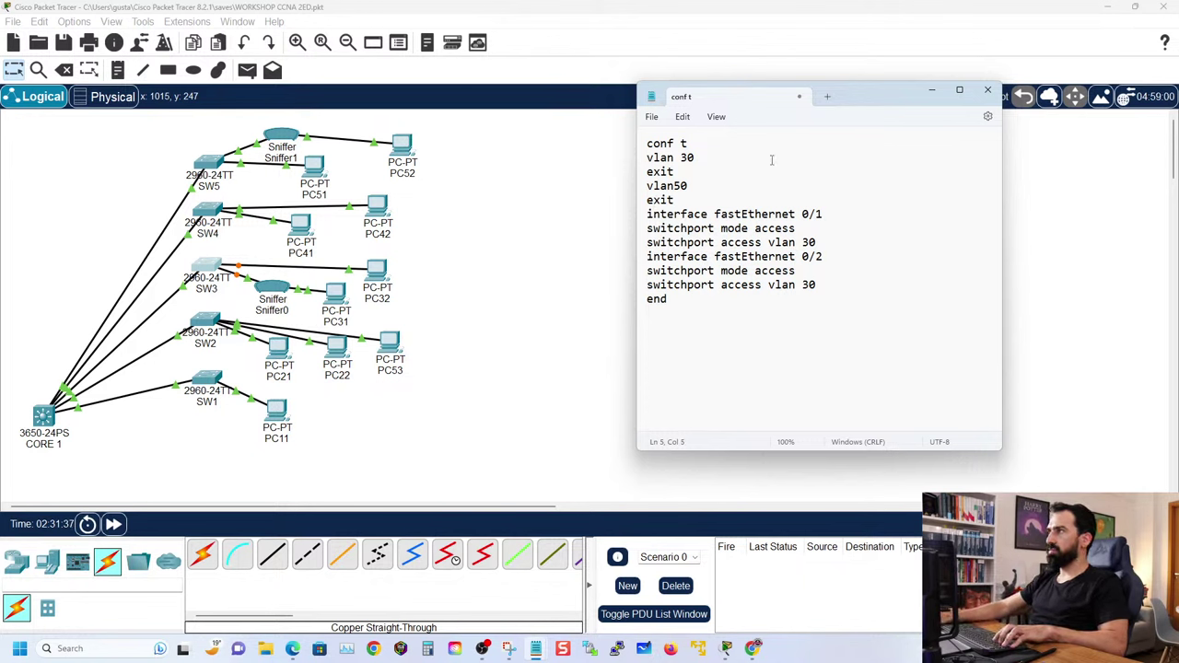
left_click(693, 157)
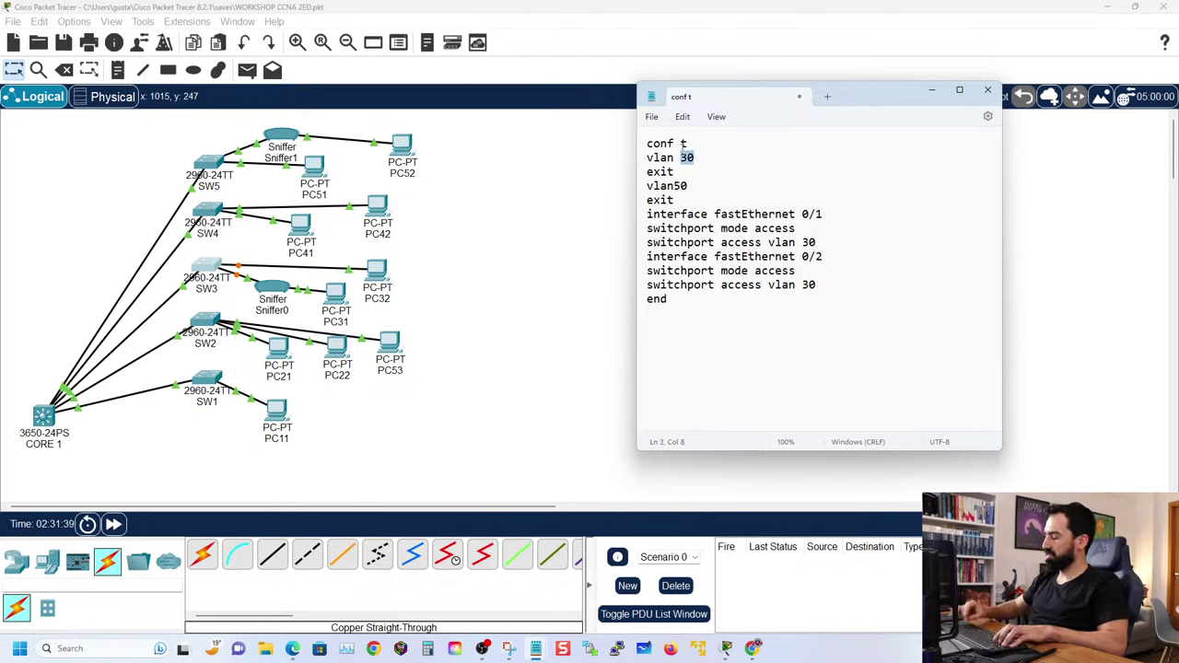
type("20")
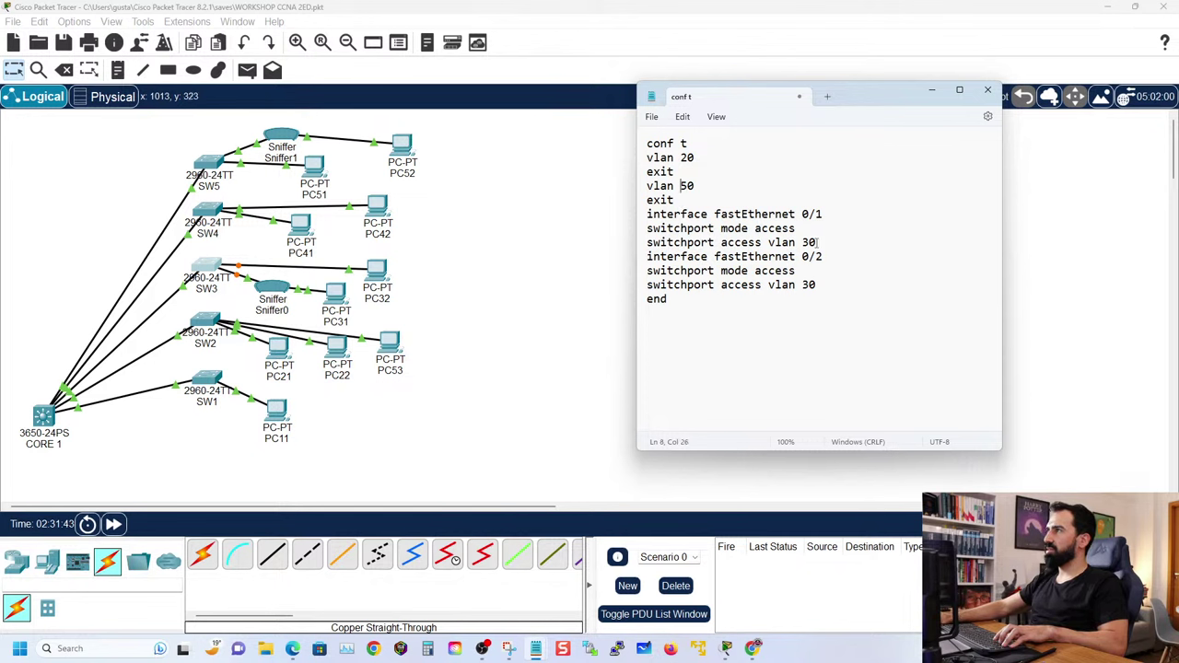
type(" 20")
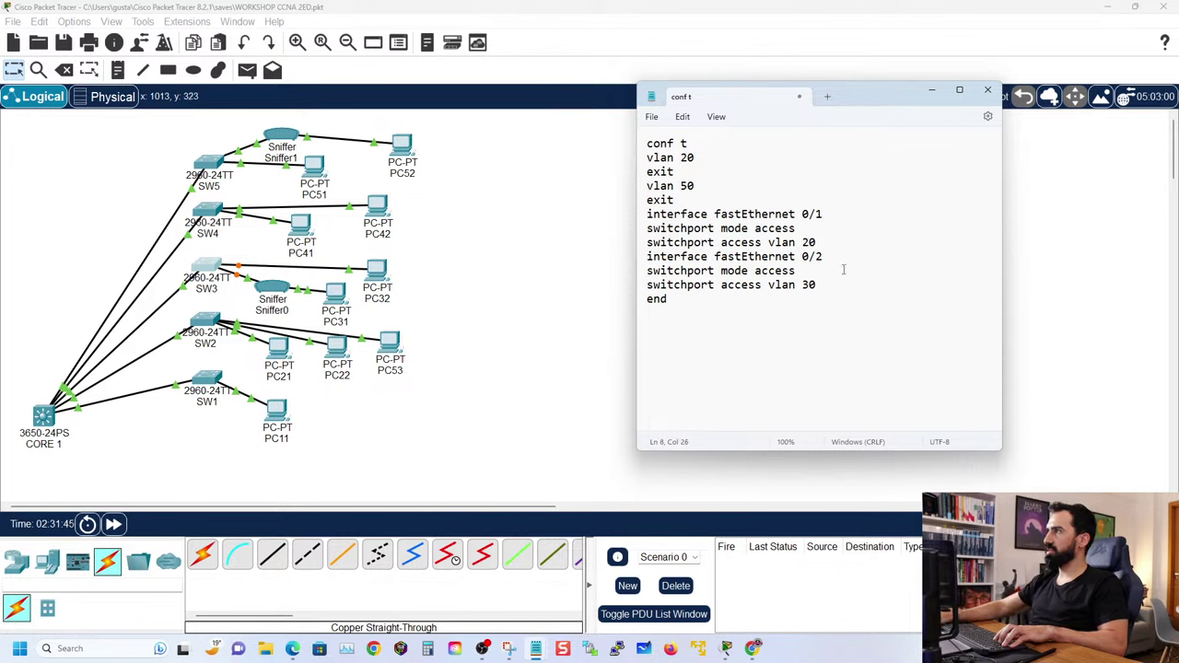
Change port 0/2's access VLAN to 20 and check the first port's VLAN.
double_click(807, 286)
type("20")
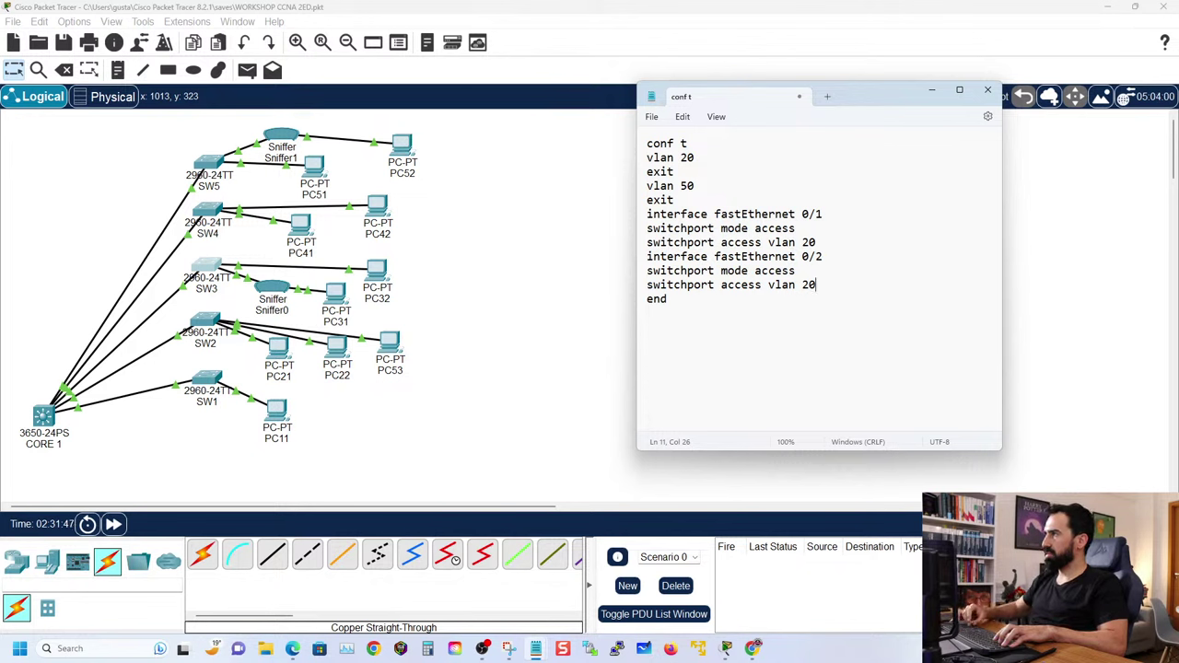
left_click_drag(823, 214, 810, 214)
double_click(808, 242)
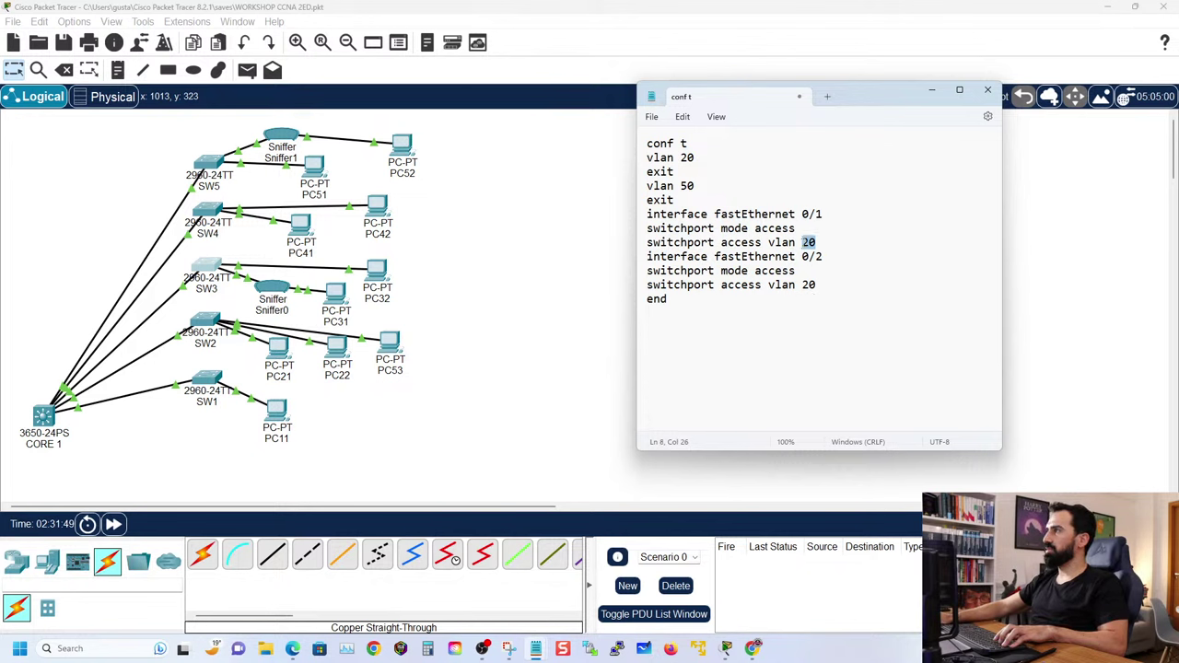
Duplicate the port 0/2 block as fastEthernet 0/3 assigned to VLAN 50.
left_click(817, 285)
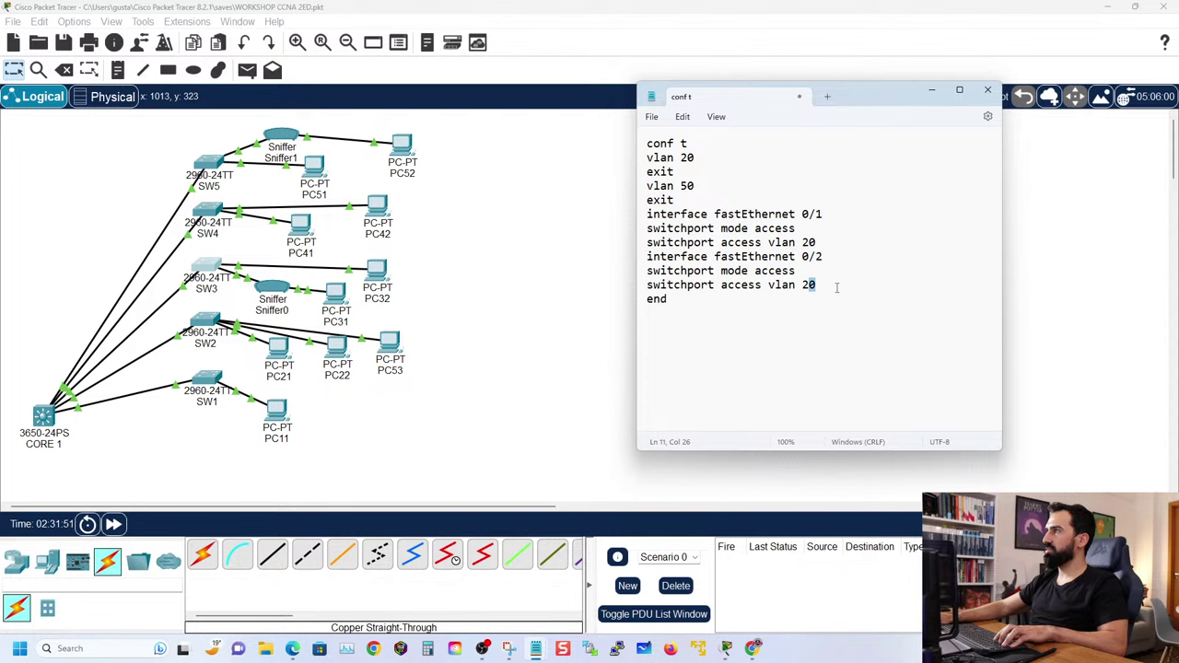
left_click_drag(816, 286, 642, 258)
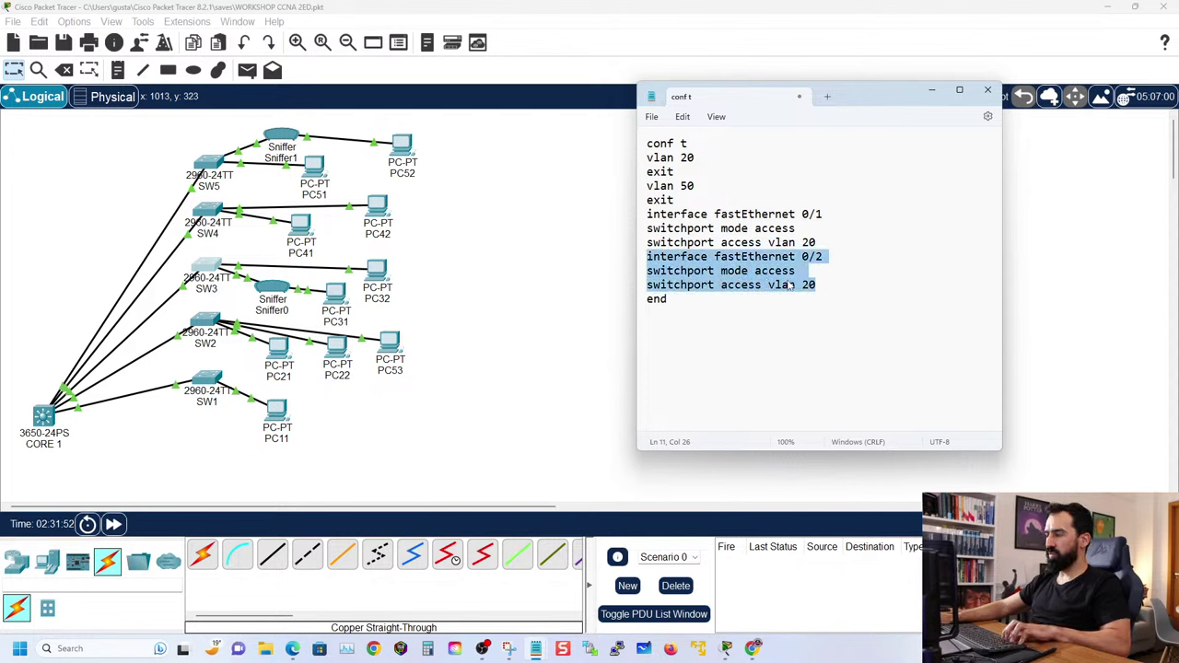
key("ctrl+c")
left_click(846, 285)
key("Return")
key("ctrl+v")
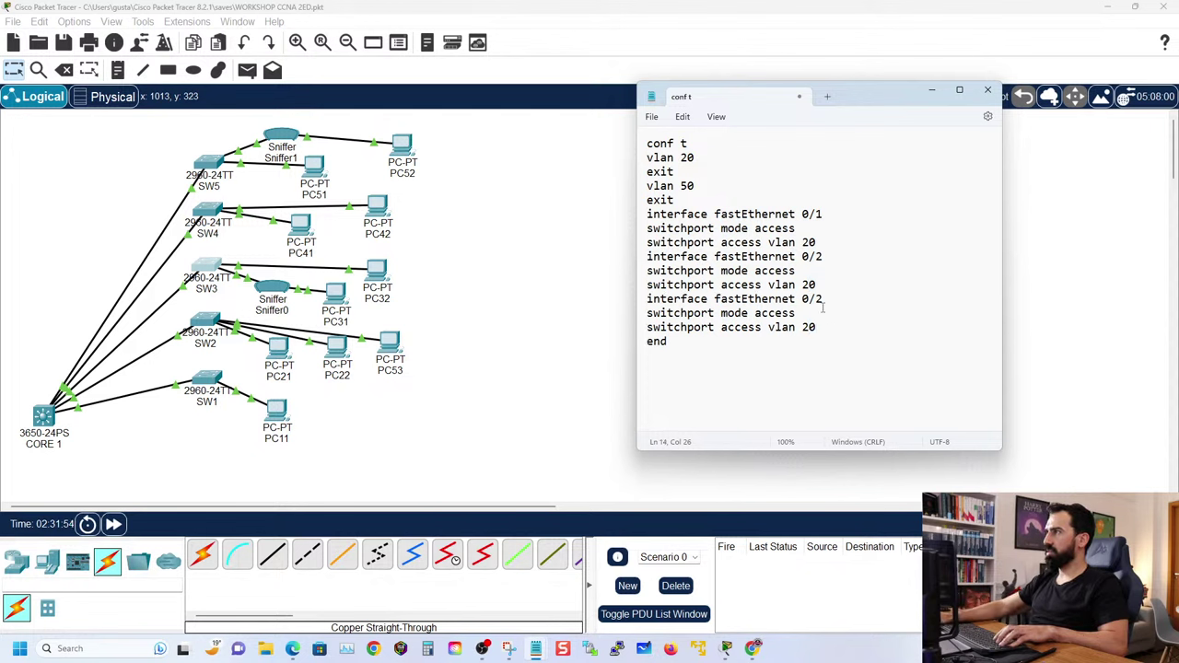
double_click(819, 300)
type("3")
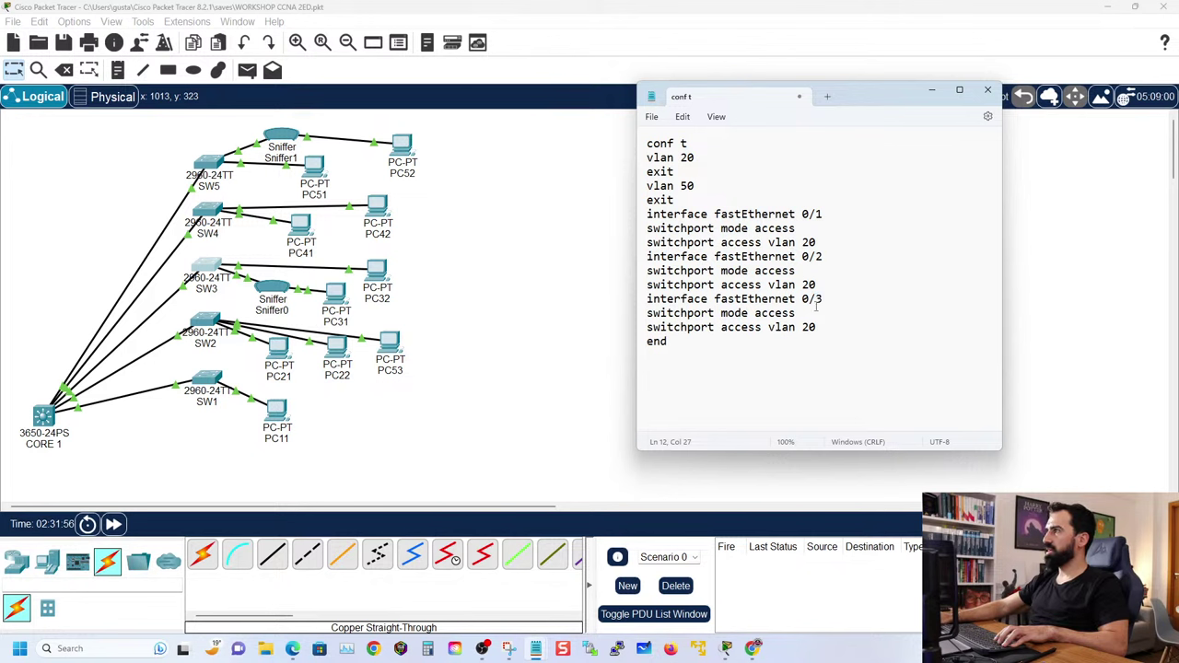
double_click(810, 327)
type("5")
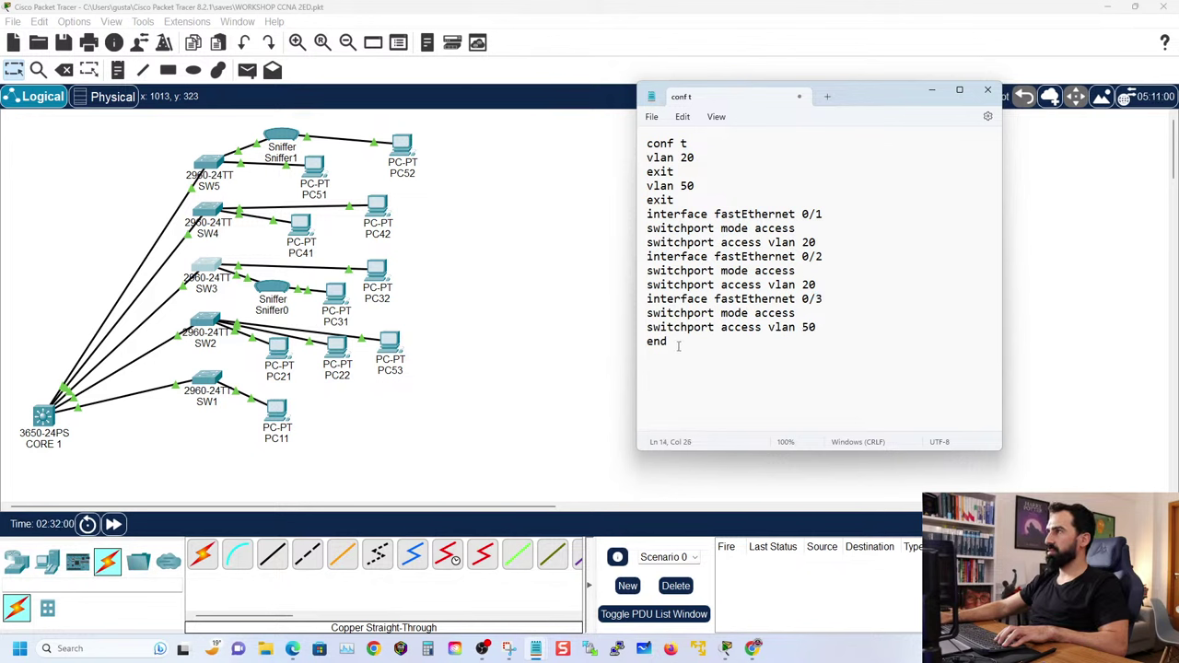
Append 'wr' and '!' to the script and select all of it.
key("Return")
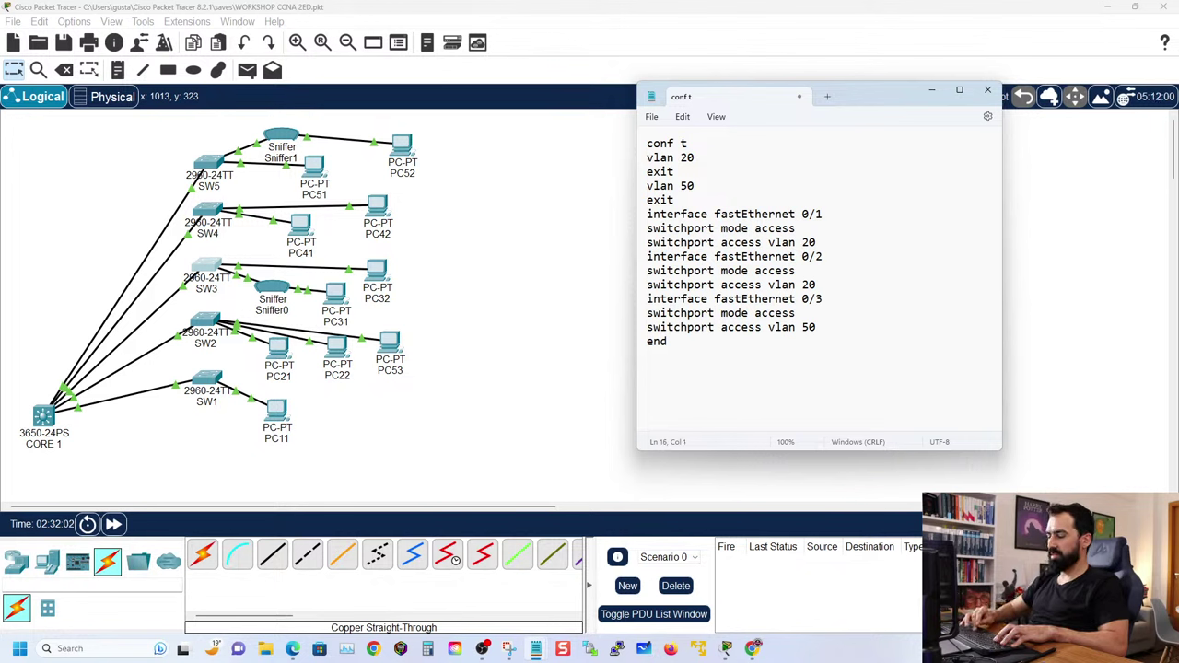
type("wr")
key("Return")
type("!")
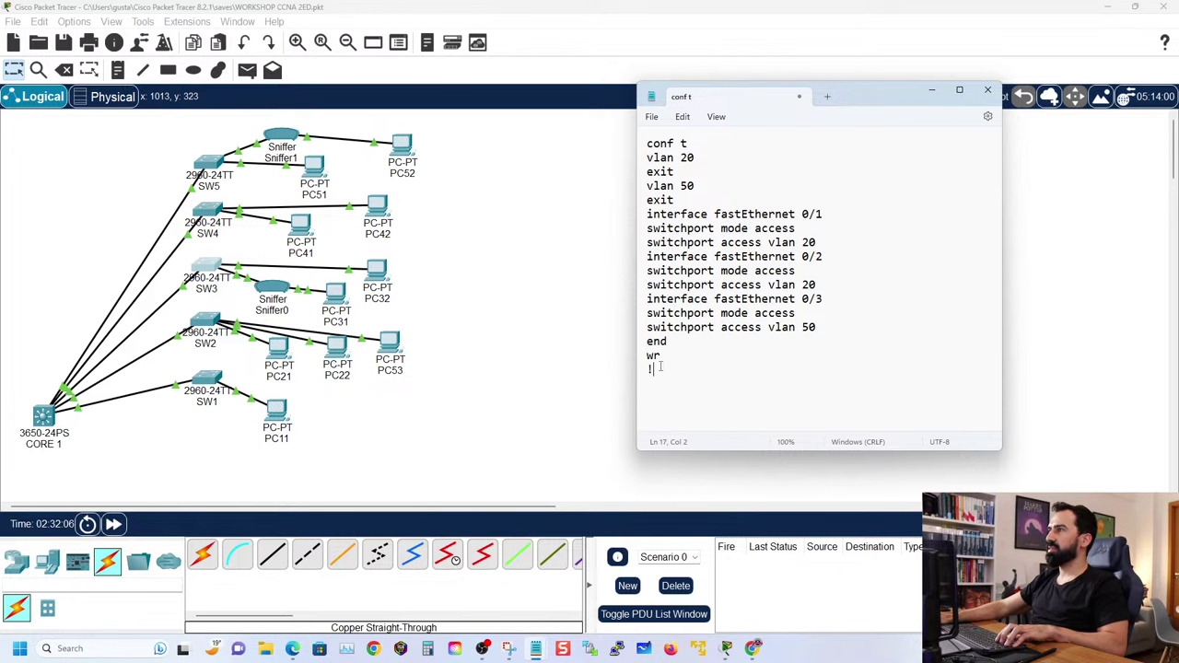
key("ctrl+a")
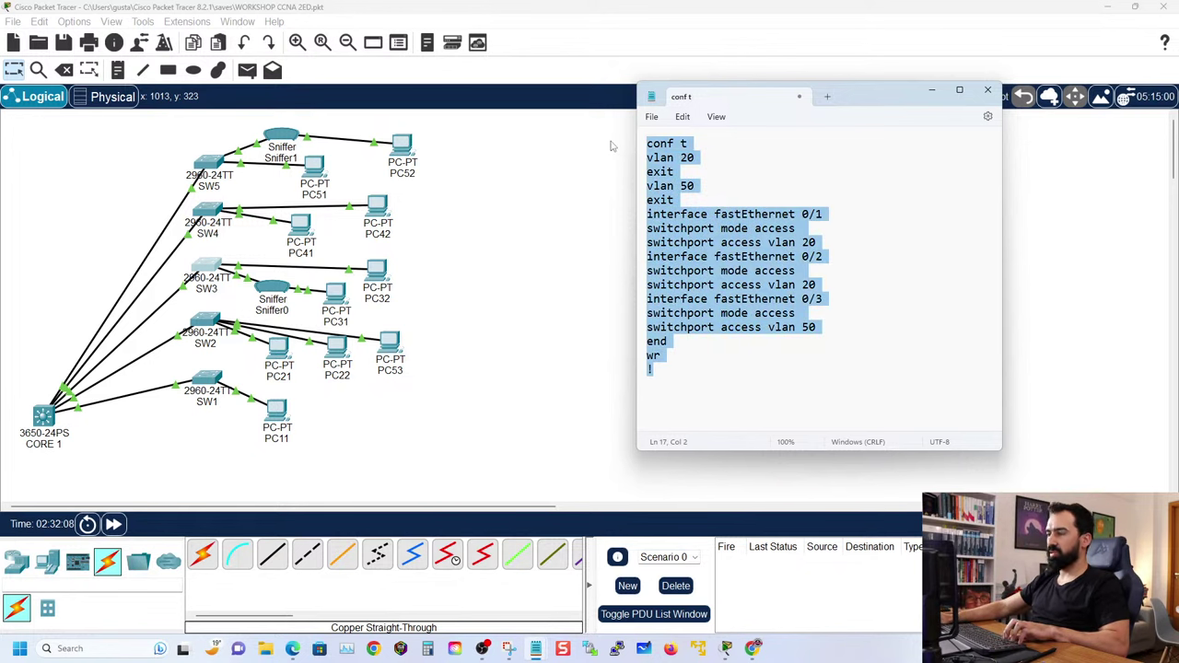
Paste the VLAN 20/50 script into SW2's CLI console.
left_click(284, 329)
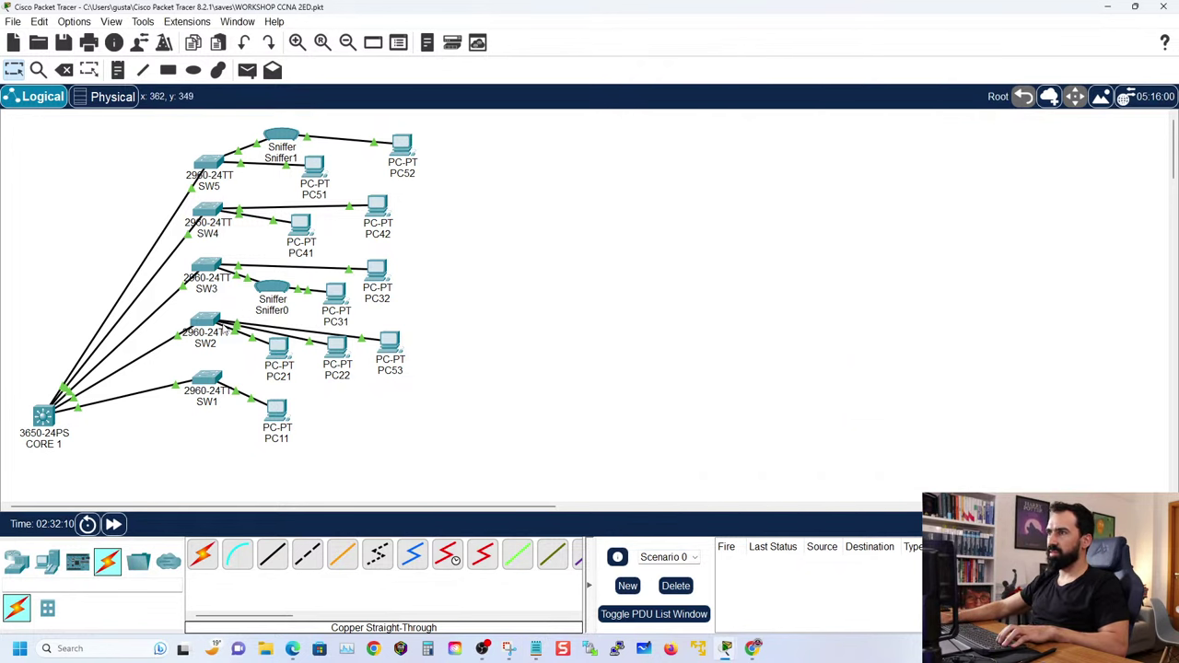
left_click(200, 327)
key("Return")
key("Return")
key("Return")
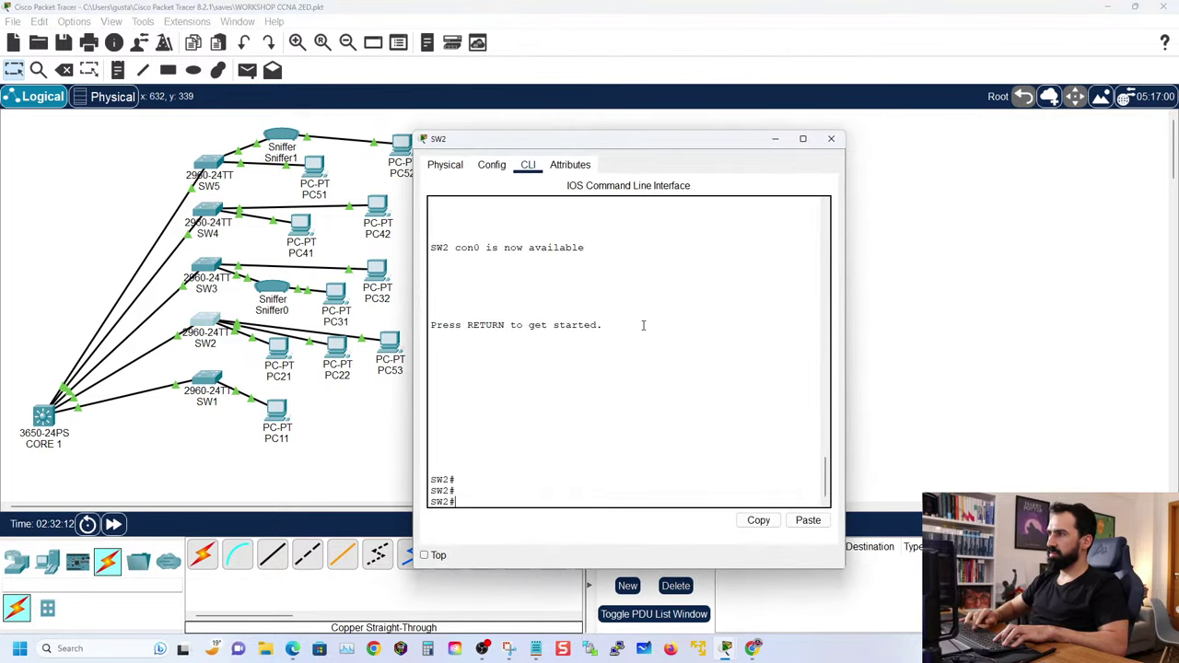
left_click_drag(664, 145, 890, 91)
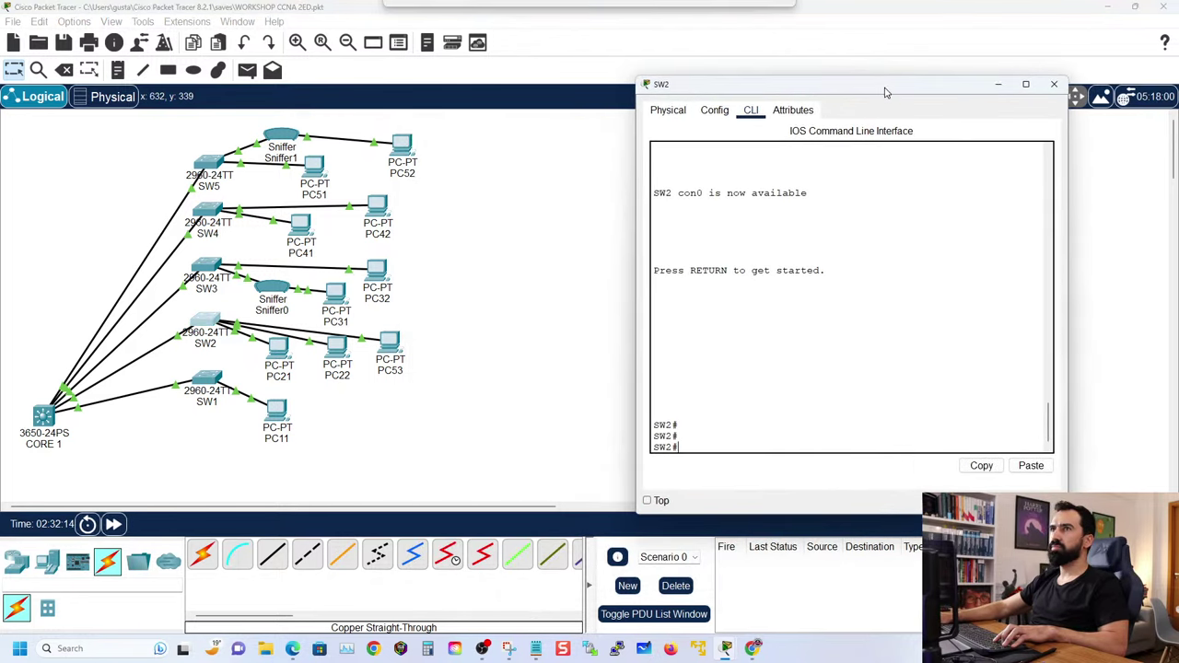
right_click(843, 268)
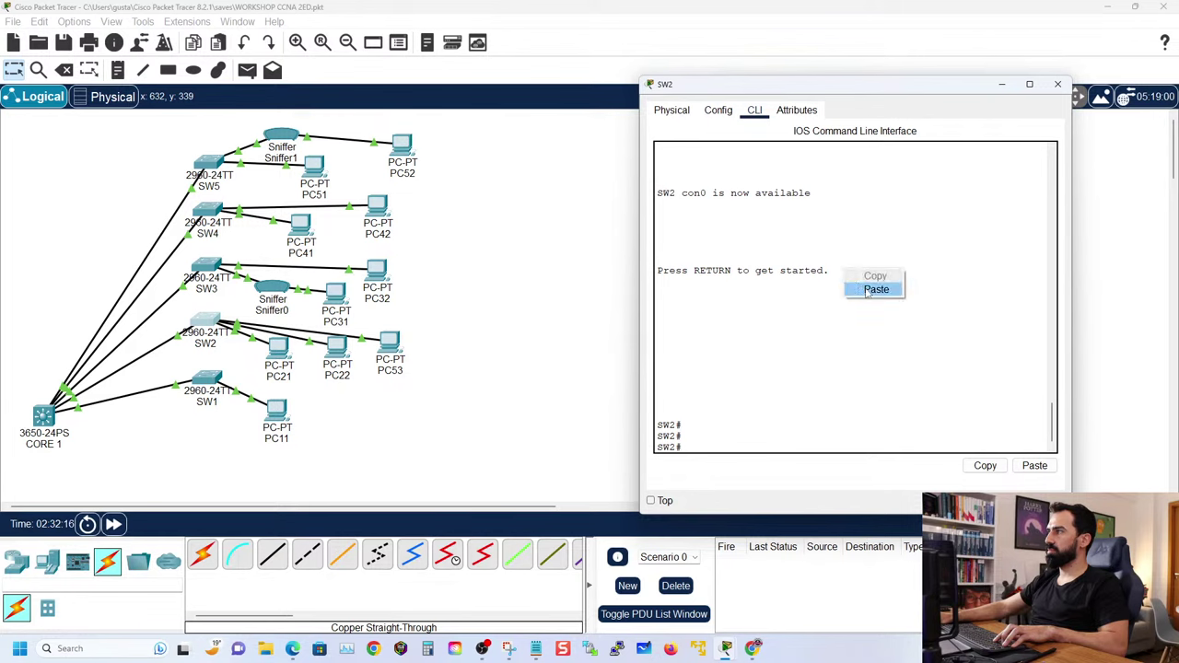
left_click(871, 288)
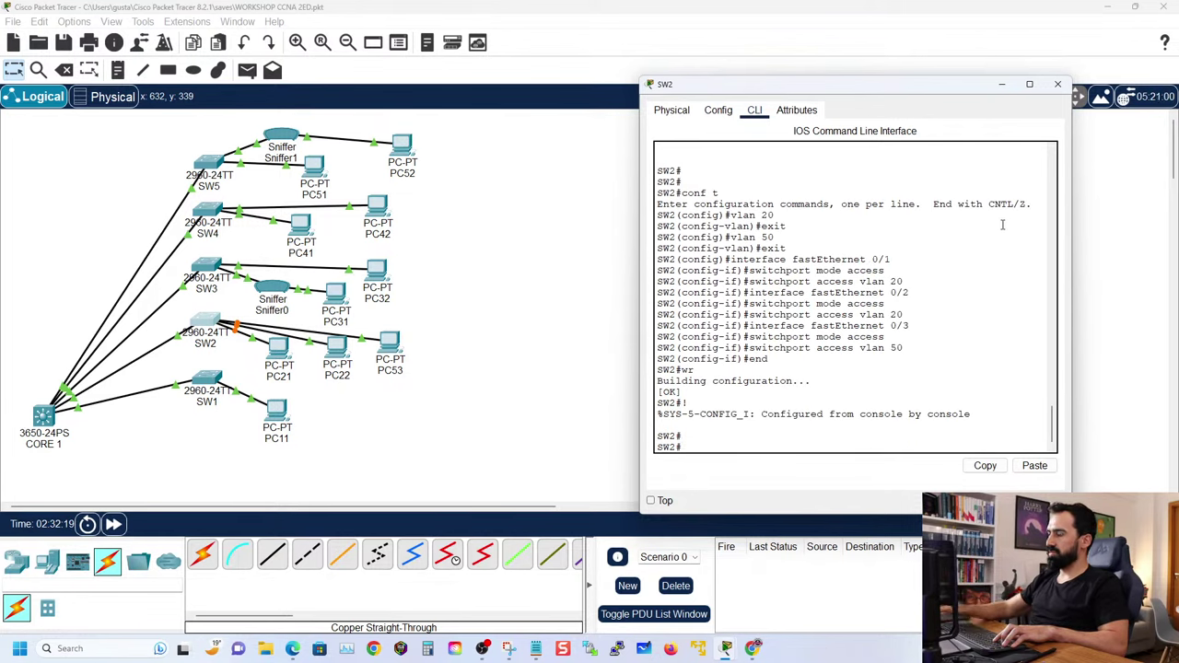
key("Return")
Run 'show vlan brief' on SW2 to list its VLANs and ports.
type("sh vl")
key("Tab")
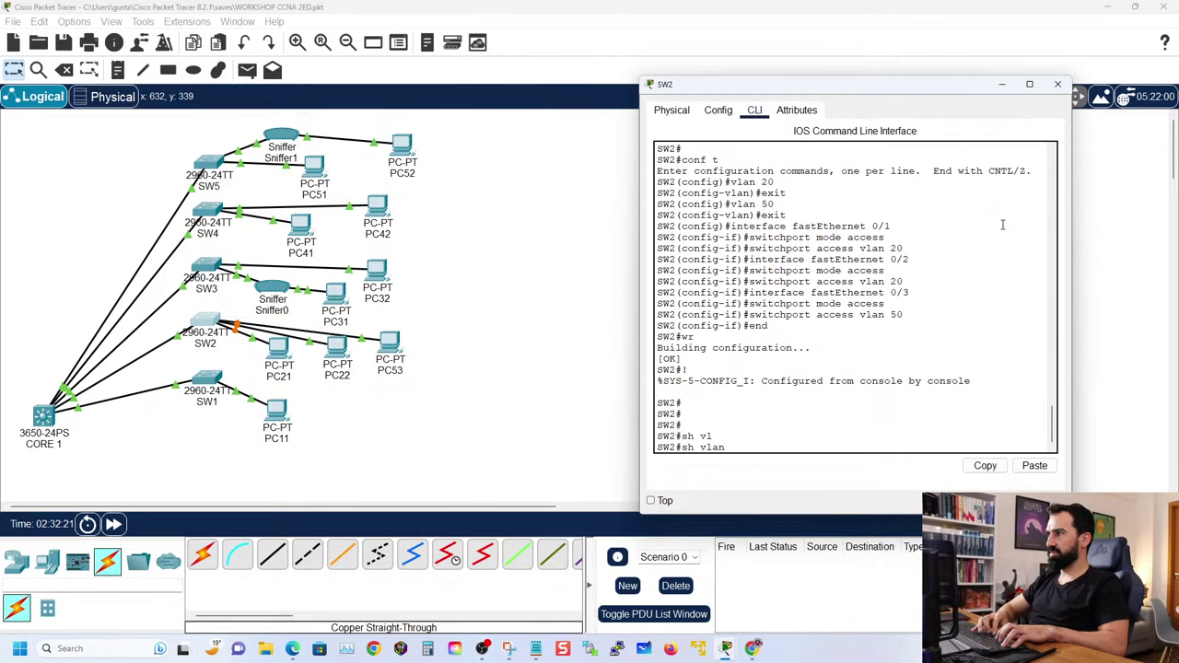
type("br")
key("Tab")
key("Return")
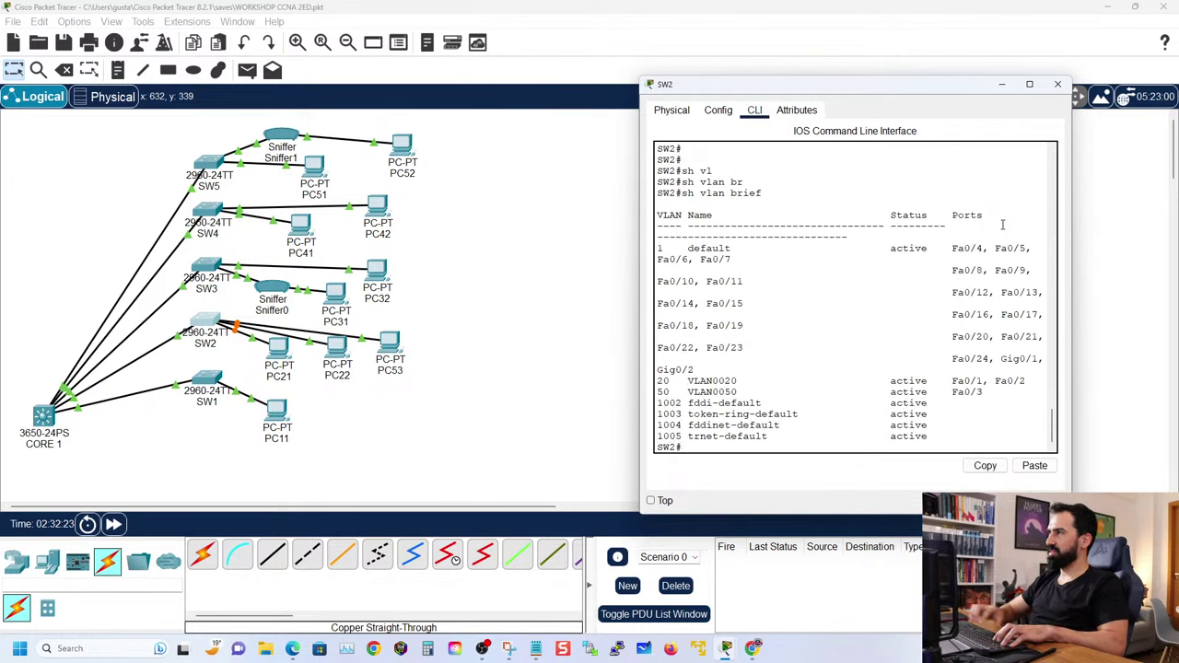
Highlight Fa0/1–Fa0/2 under VLAN0020 and the VLAN 50 row in the output.
left_click_drag(643, 295, 437, 262)
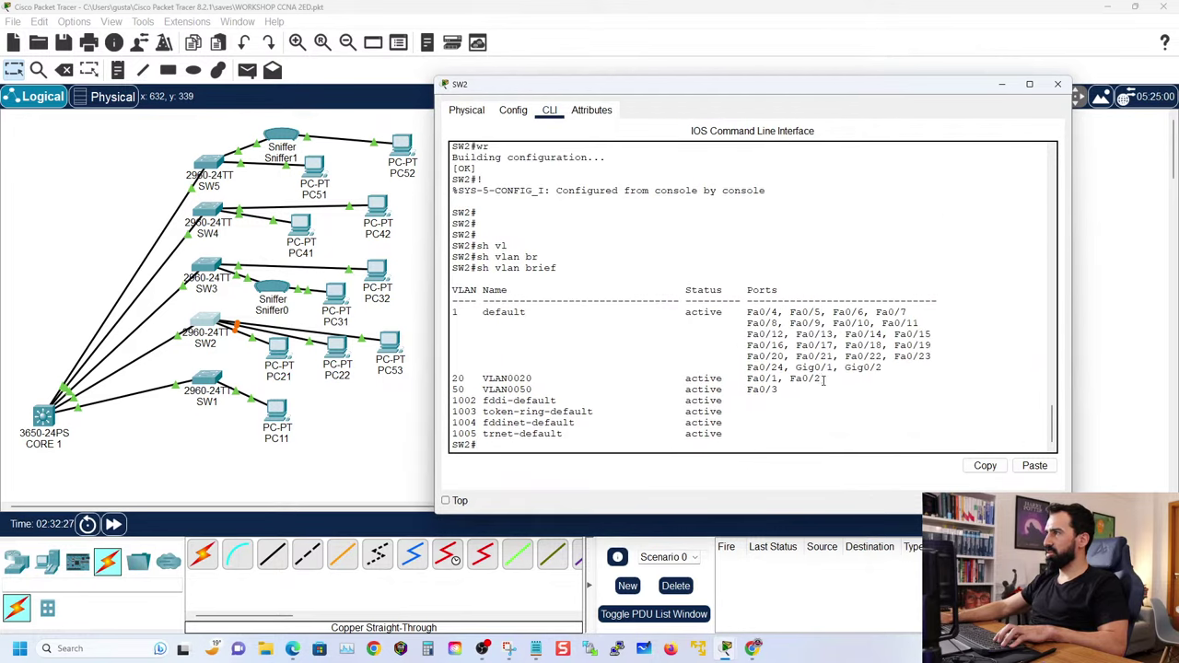
left_click_drag(825, 378, 472, 379)
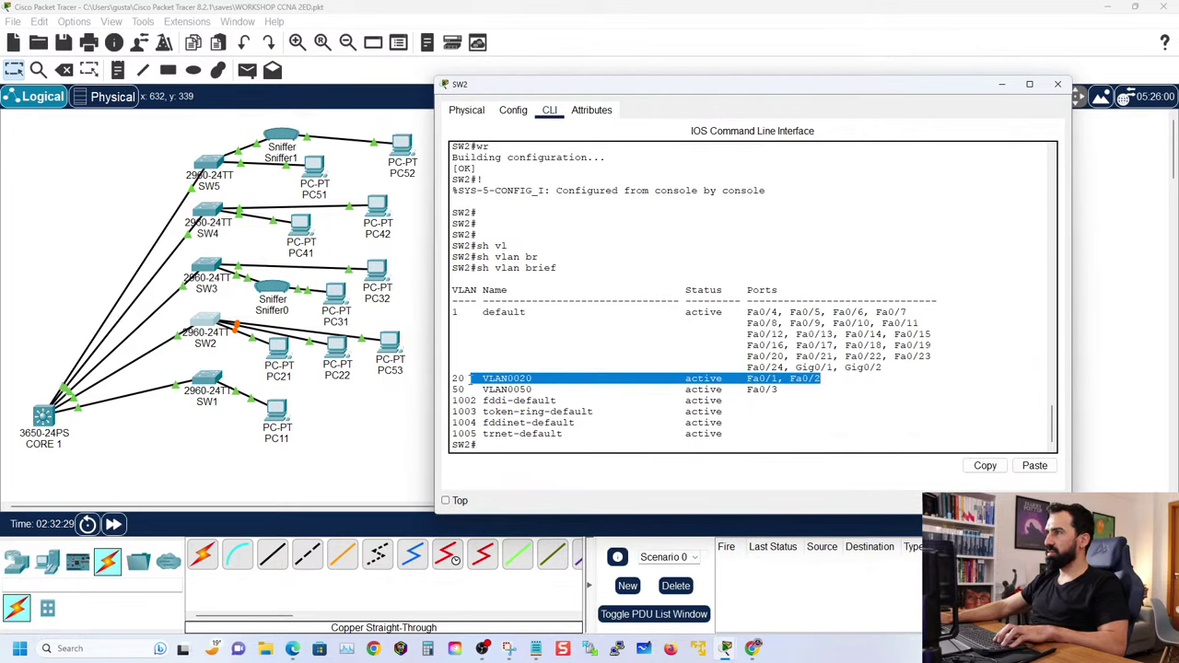
left_click(547, 373)
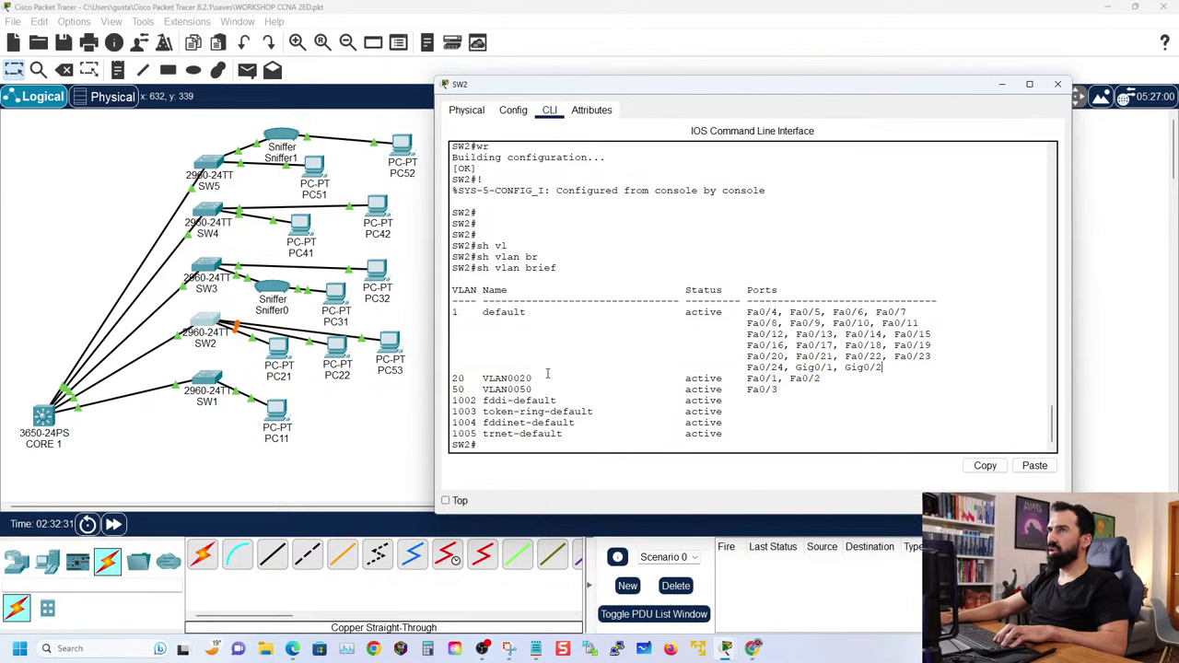
left_click_drag(537, 385, 481, 385)
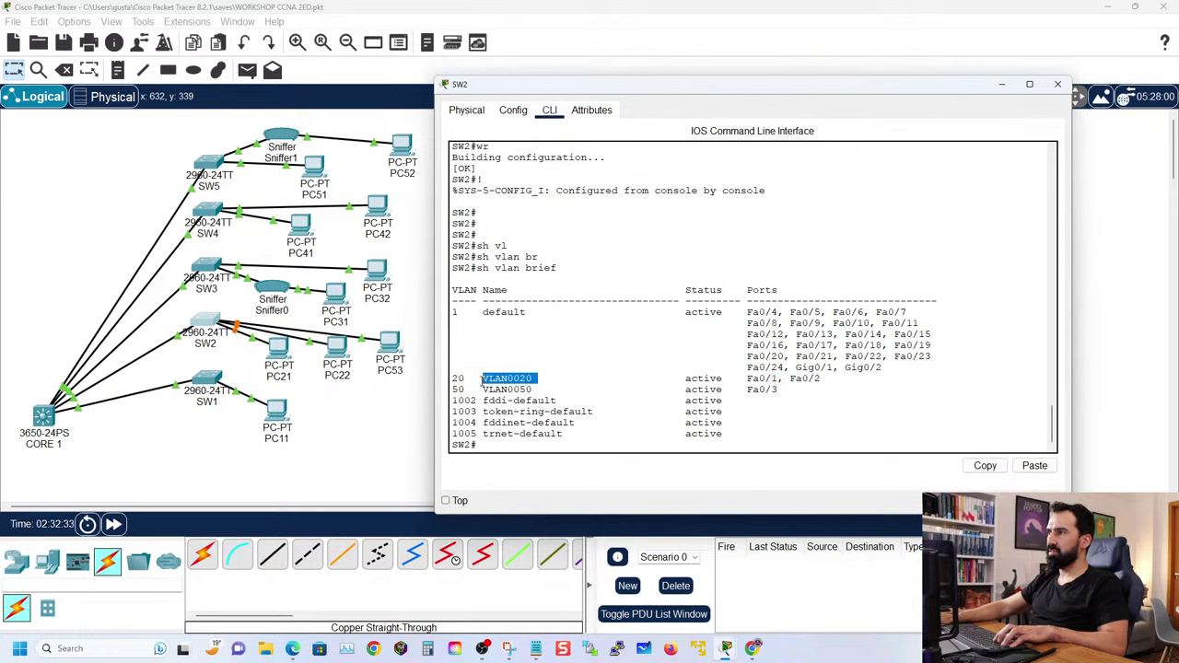
left_click_drag(779, 393, 451, 391)
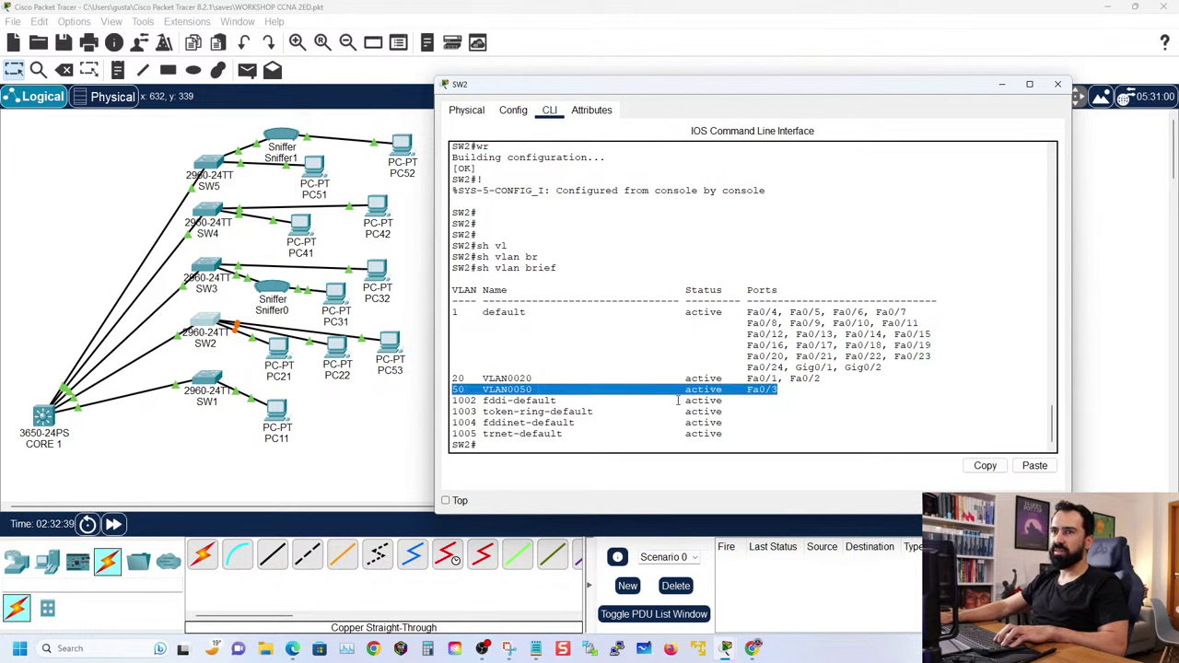
left_click(775, 390)
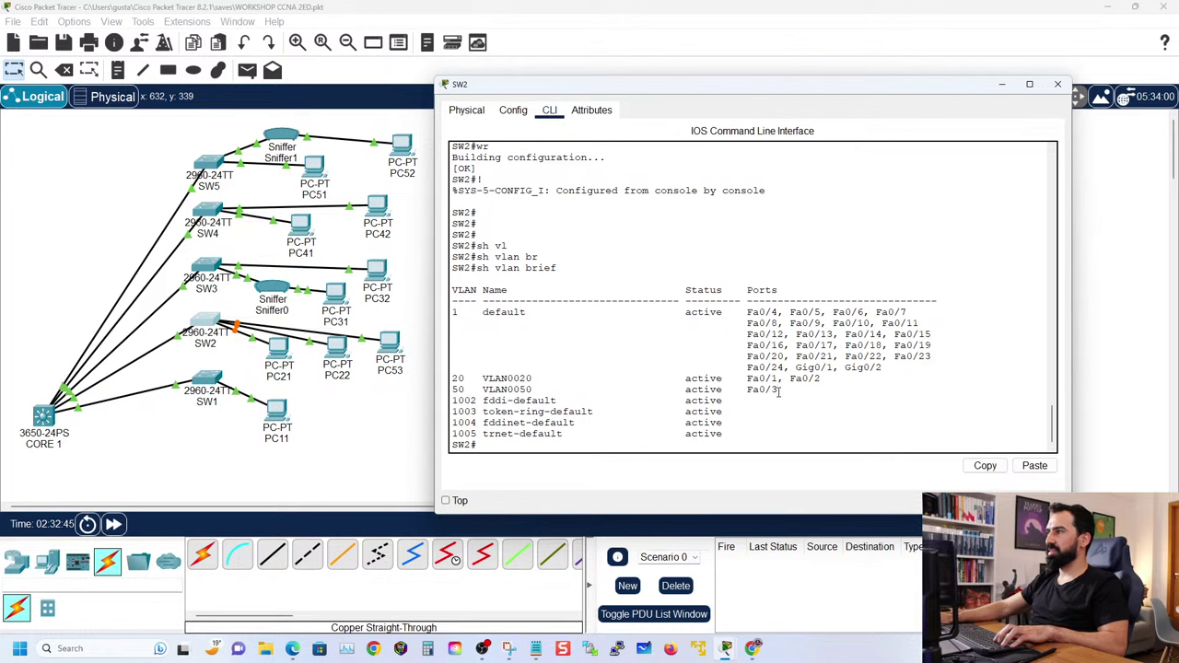
left_click_drag(779, 391, 470, 390)
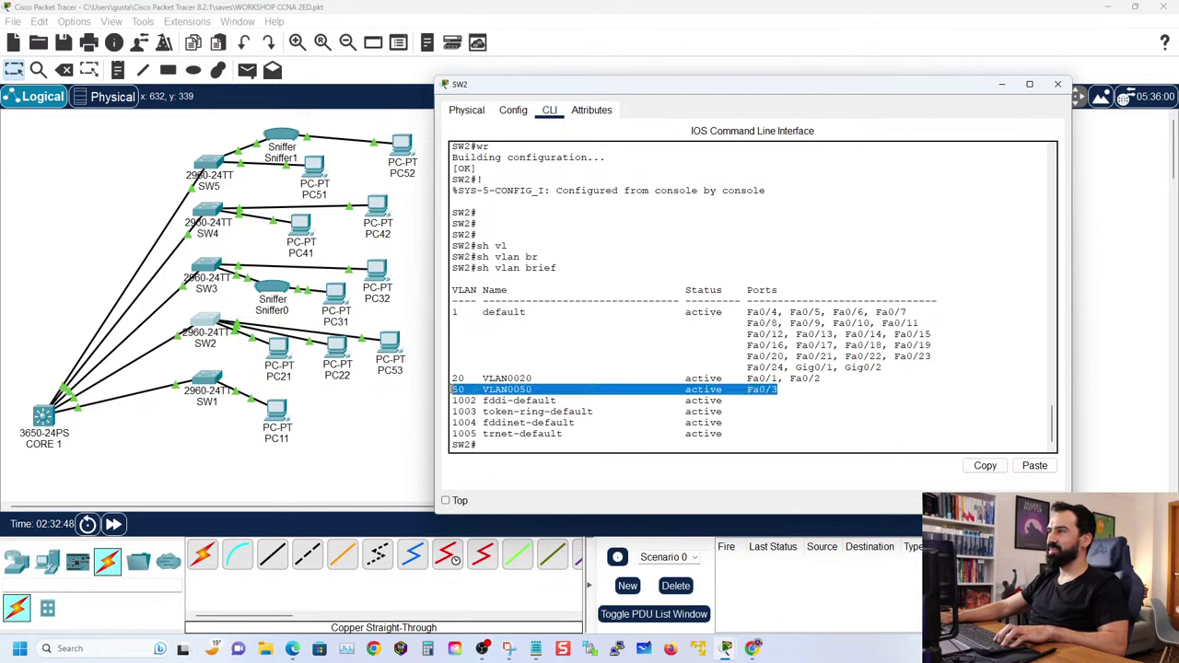
left_click(601, 421)
Save SW2's configuration with wr and close its console.
key("Return")
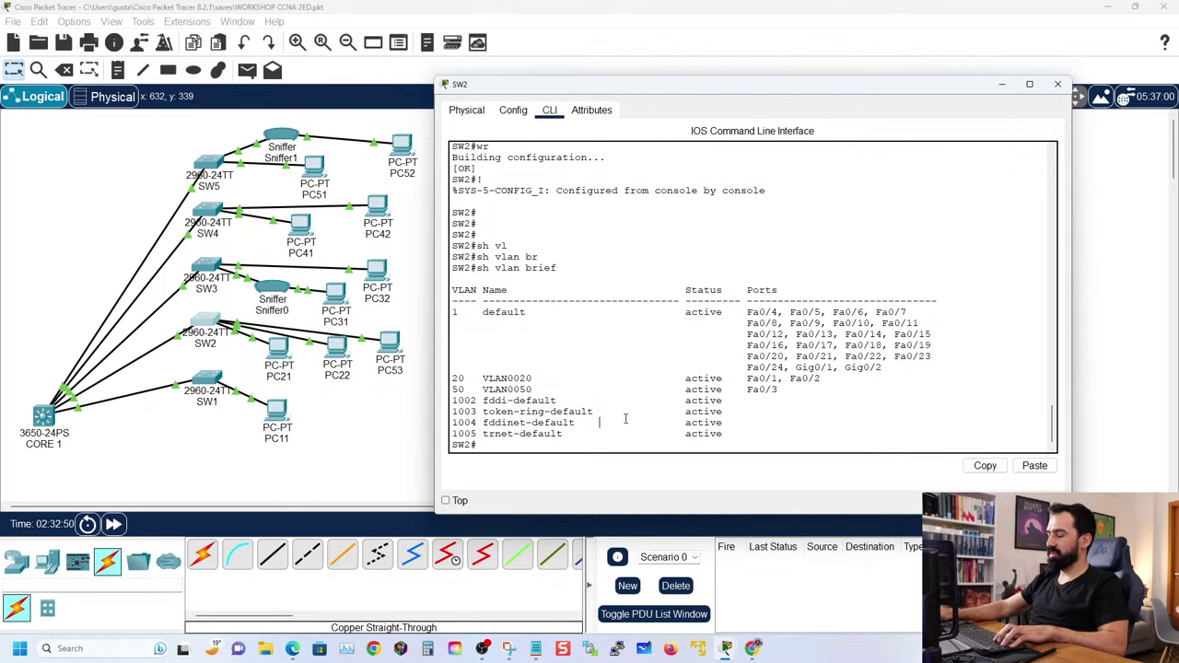
type("wr")
key("Return")
key("Return")
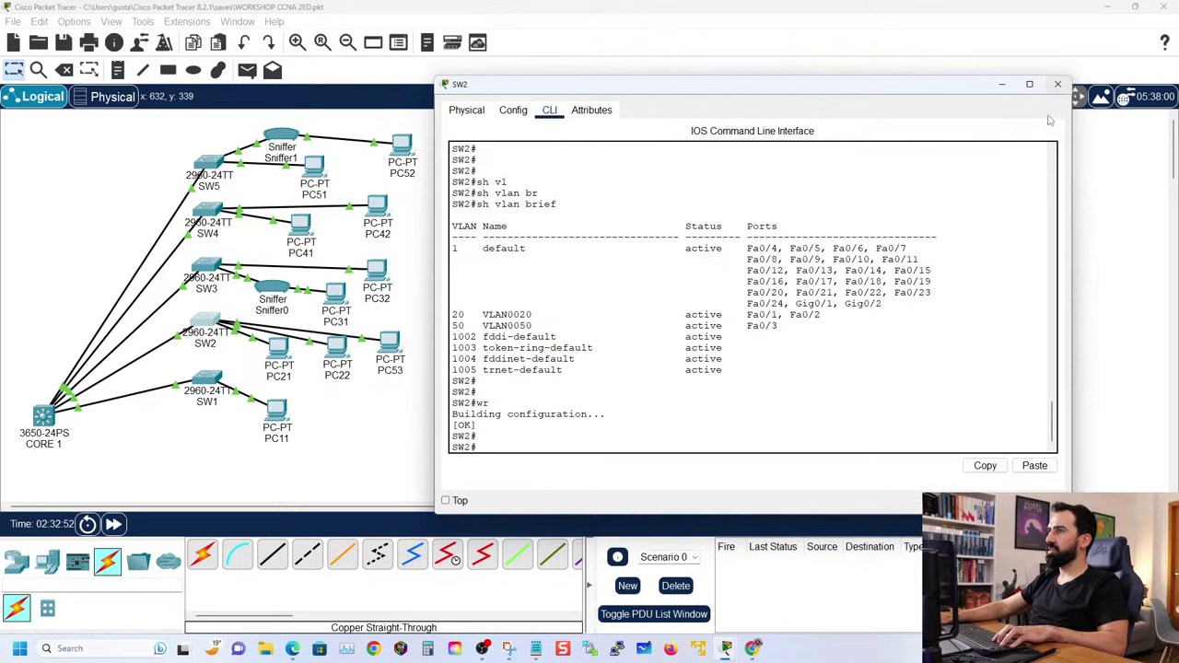
left_click(1057, 84)
Delete the vlan 50 lines and the Fa0/2 and Fa0/3 blocks, changing VLAN 20 to 10.
mouse_move(542, 645)
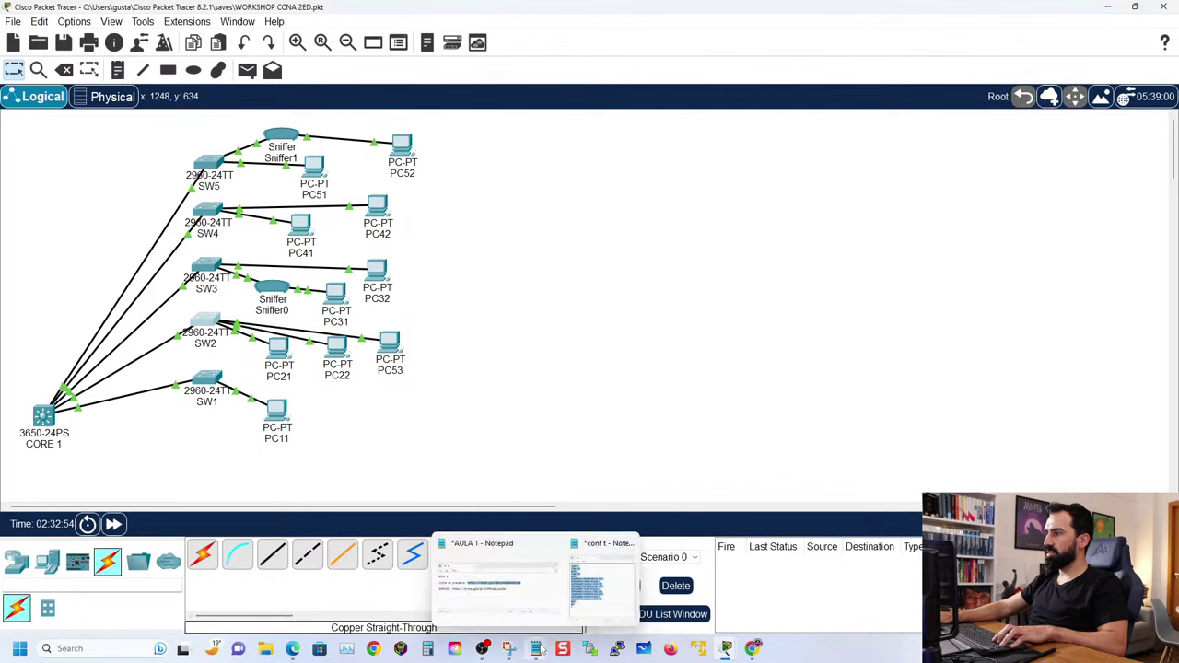
left_click(573, 611)
left_click(748, 257)
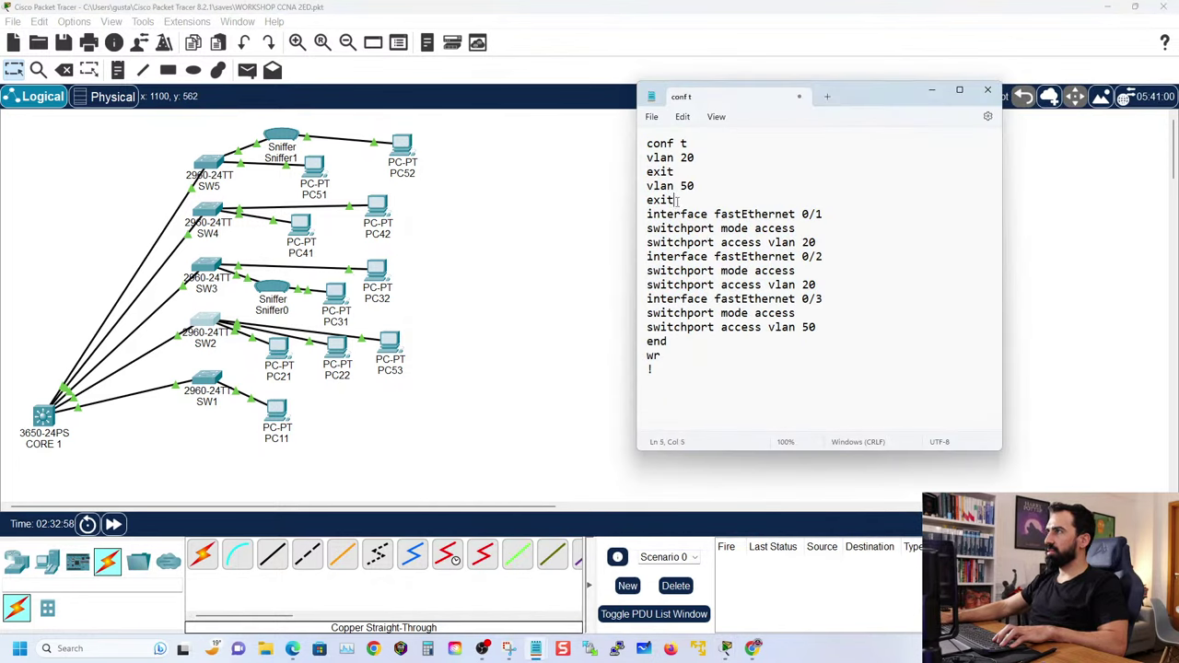
left_click_drag(678, 199, 634, 186)
key("BackSpace")
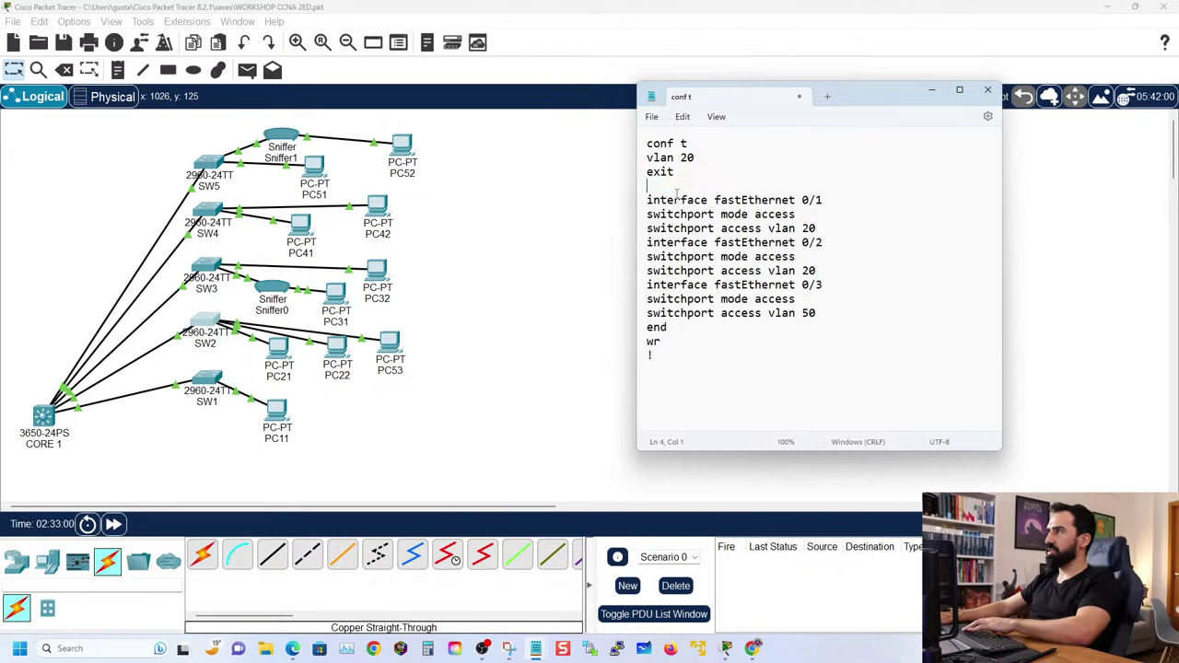
key("BackSpace")
left_click_drag(832, 298, 638, 225)
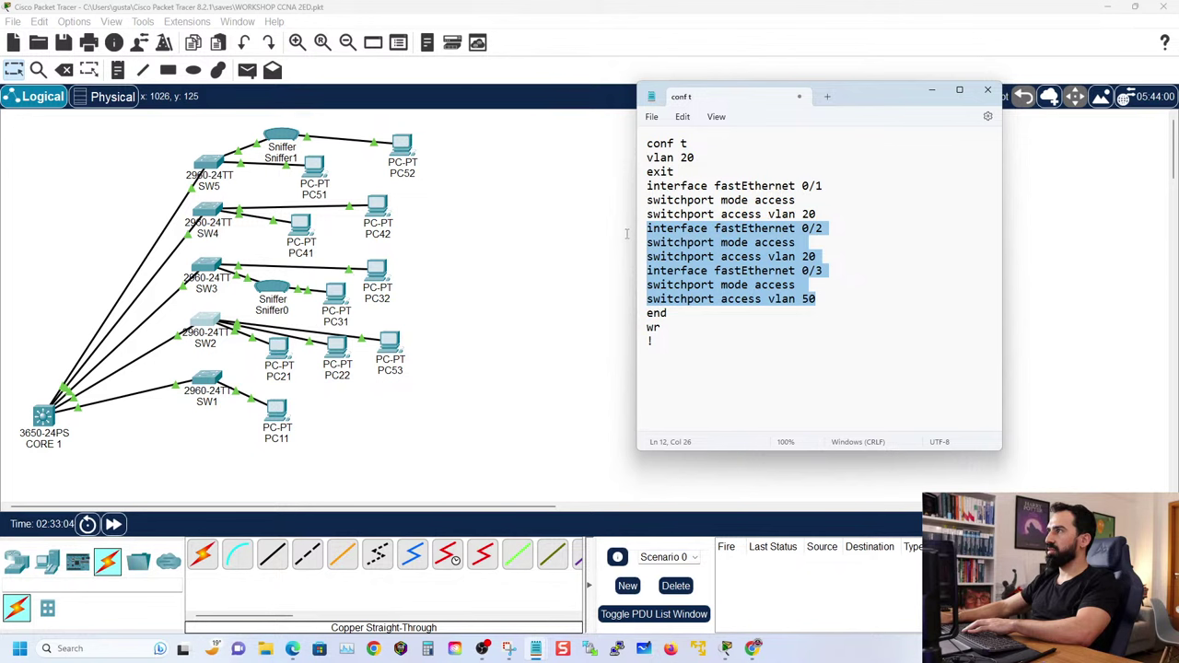
key("BackSpace")
key("BackSpace")
left_click(687, 158)
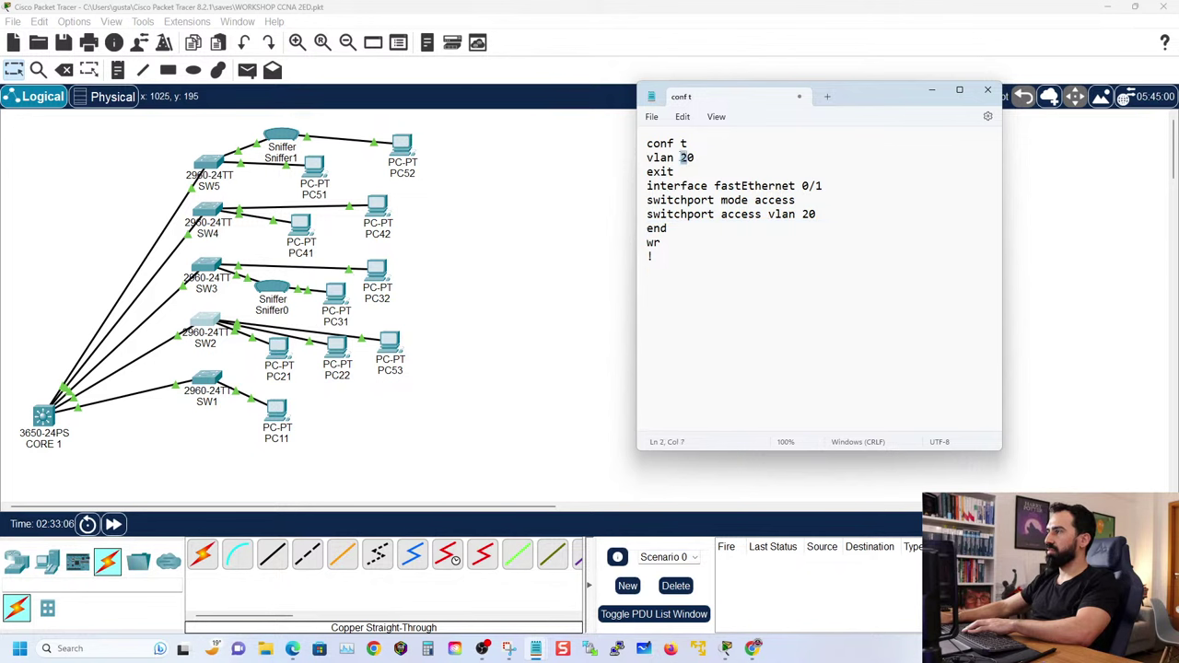
key("BackSpace")
type("1")
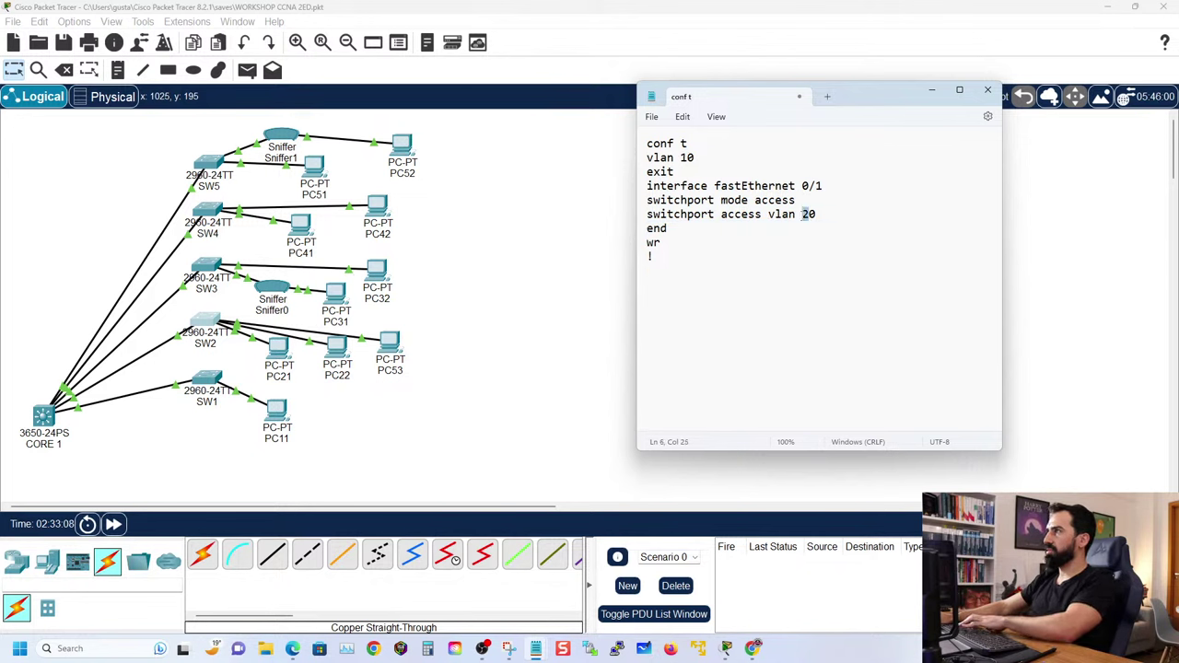
type("1")
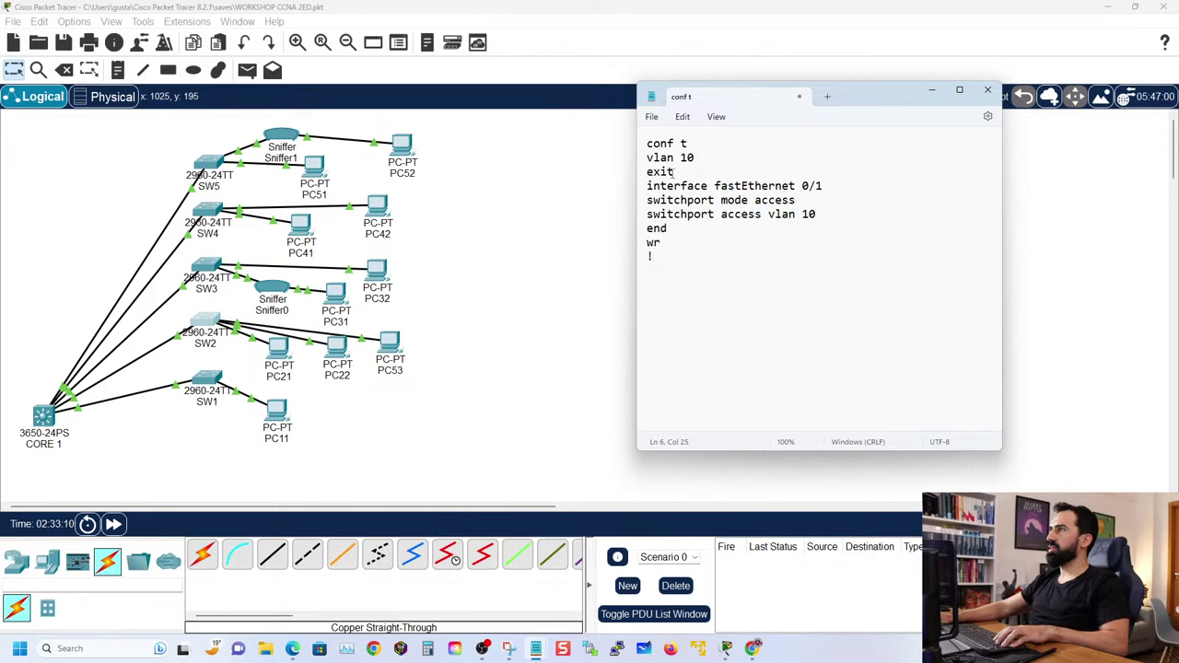
Review the vlan 10, fastEthernet 0/1 and access vlan 10 lines, then select the whole script.
left_click_drag(717, 162, 638, 156)
left_click(691, 172)
left_click(691, 169)
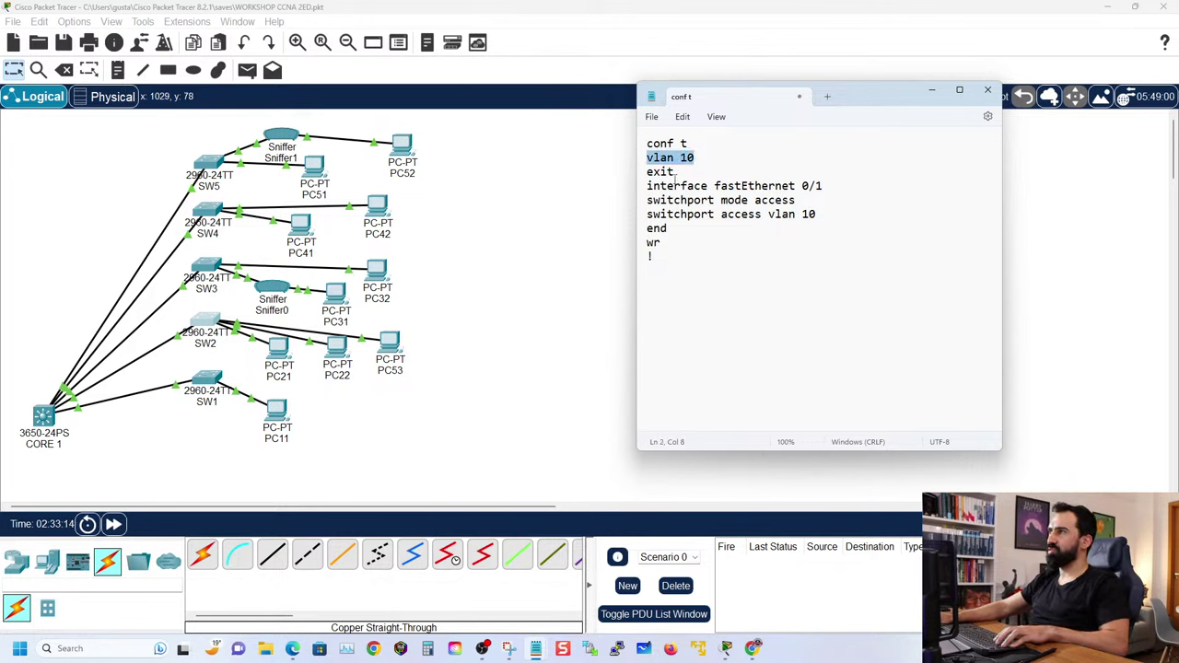
double_click(665, 172)
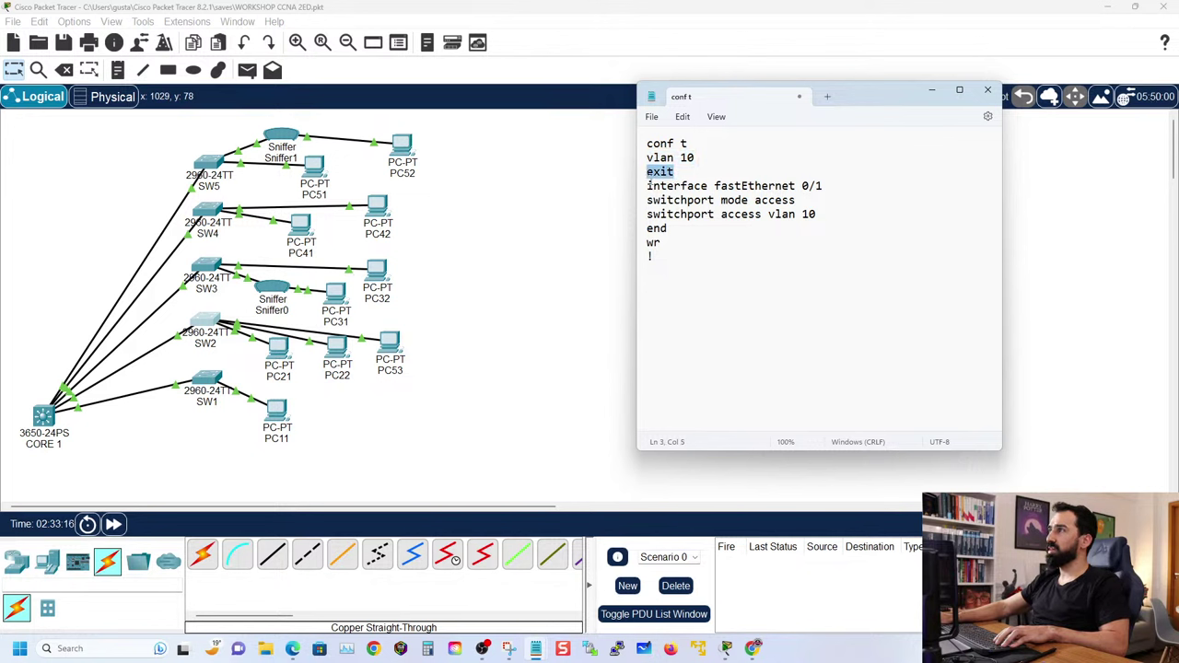
mouse_move(648, 185)
left_mouse_down()
mouse_move(823, 187)
mouse_move(643, 201)
left_mouse_up()
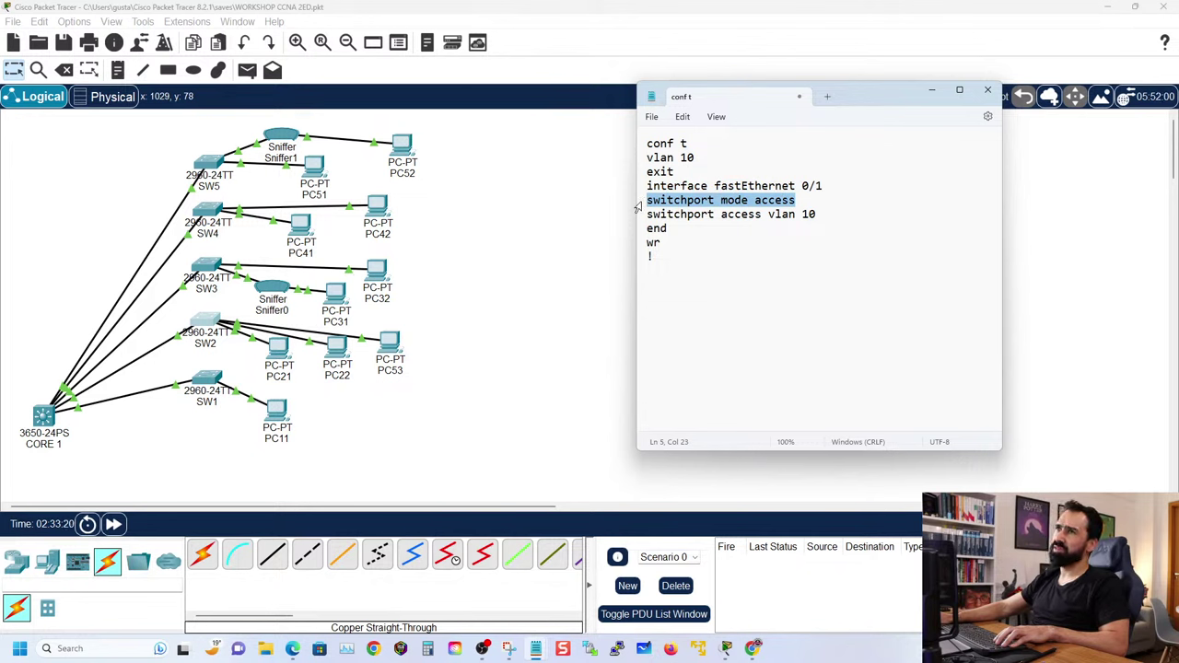
left_click_drag(827, 213, 660, 214)
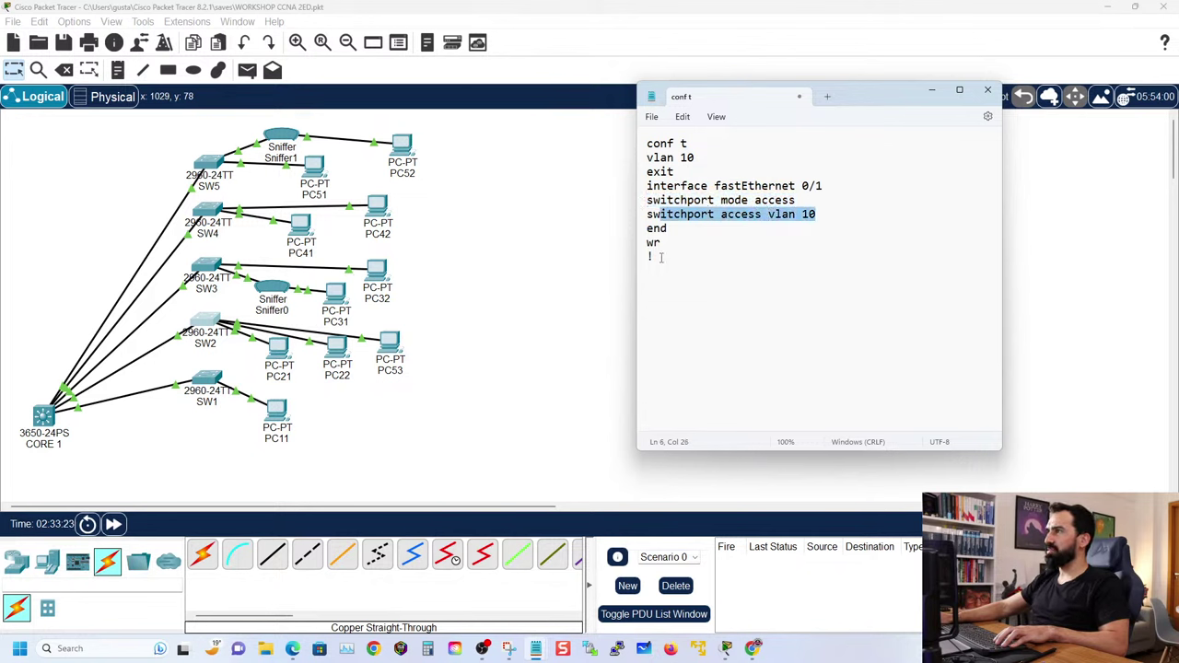
left_click(778, 239)
left_click_drag(826, 213, 765, 213)
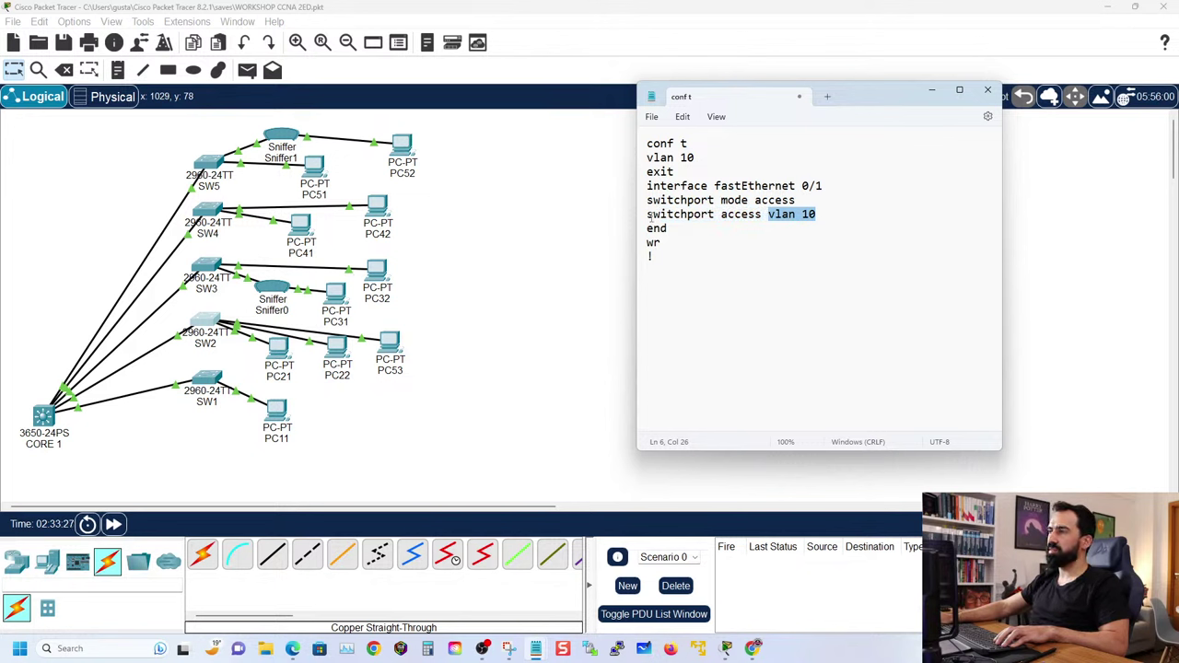
left_click_drag(661, 258, 640, 149)
key("ctrl+c")
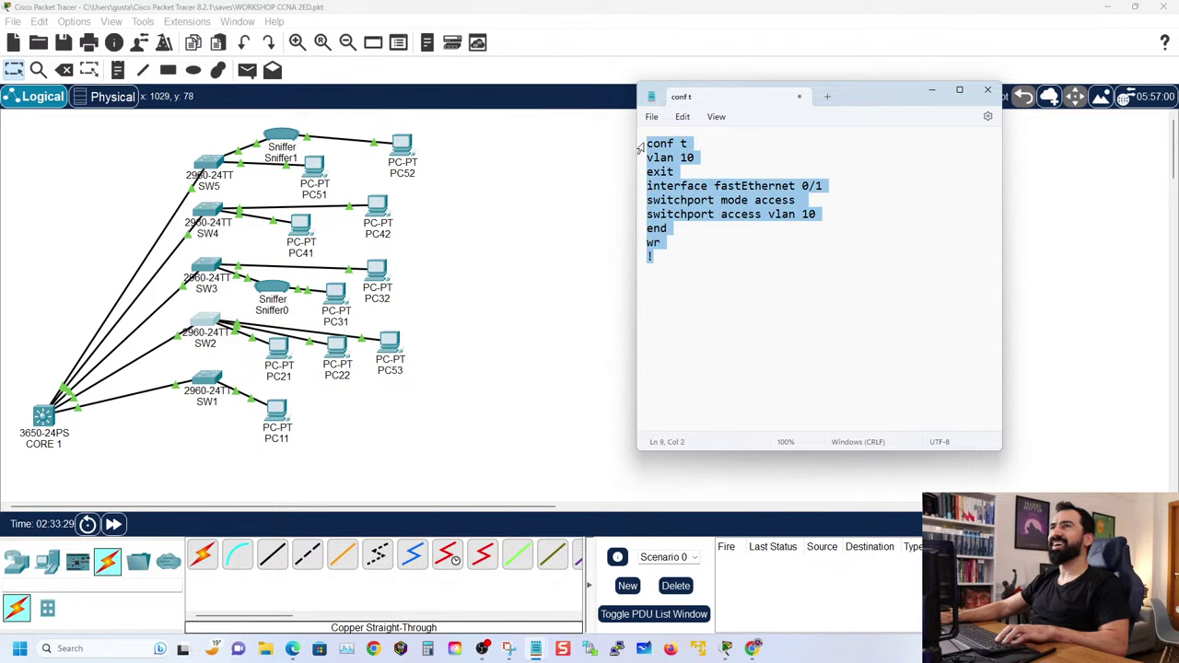
left_click(492, 337)
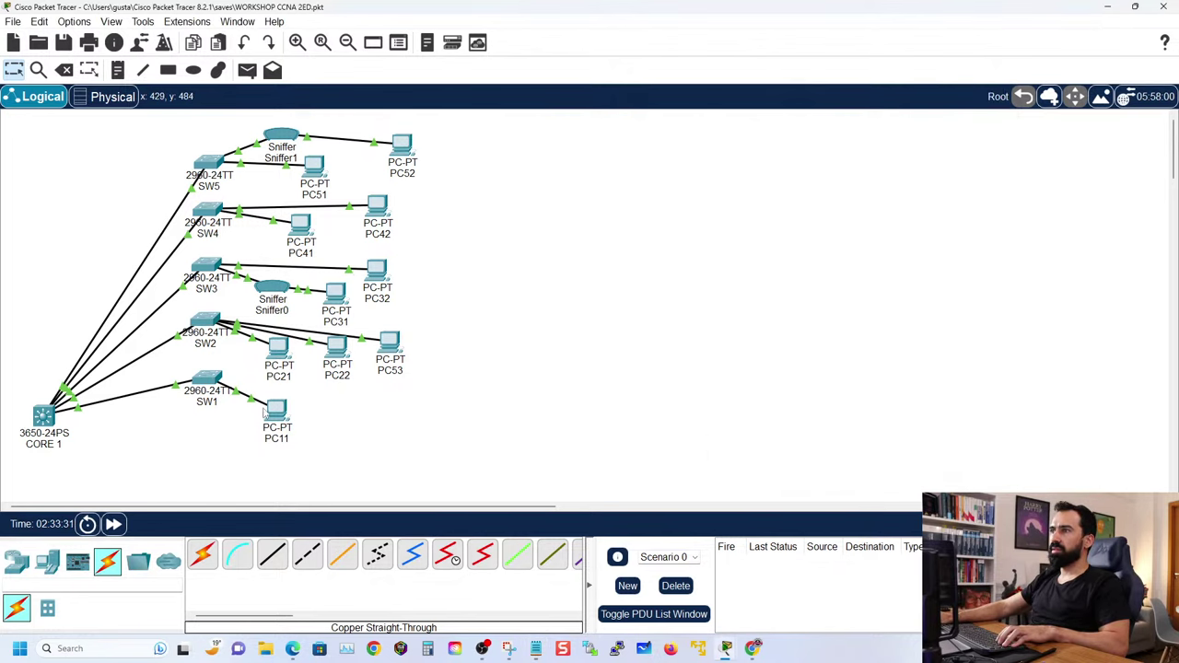
Paste the VLAN 10 script into SW1's console to make Fa0/1 an access port, then close it.
left_click(207, 379)
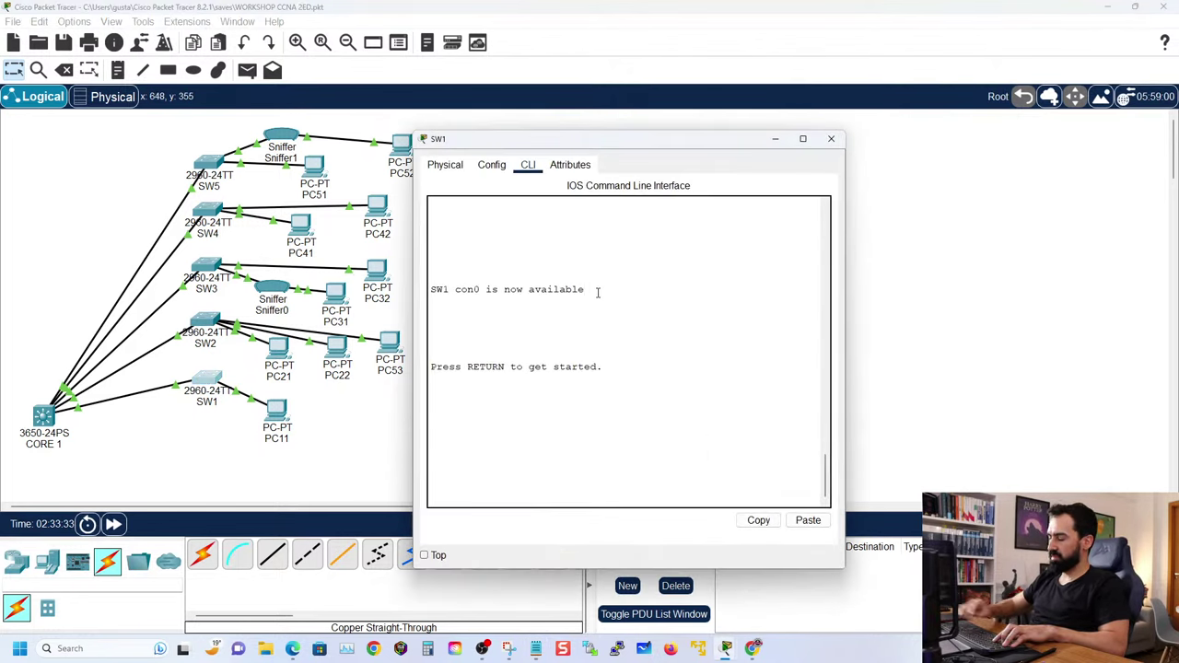
key("Return")
key("Return")
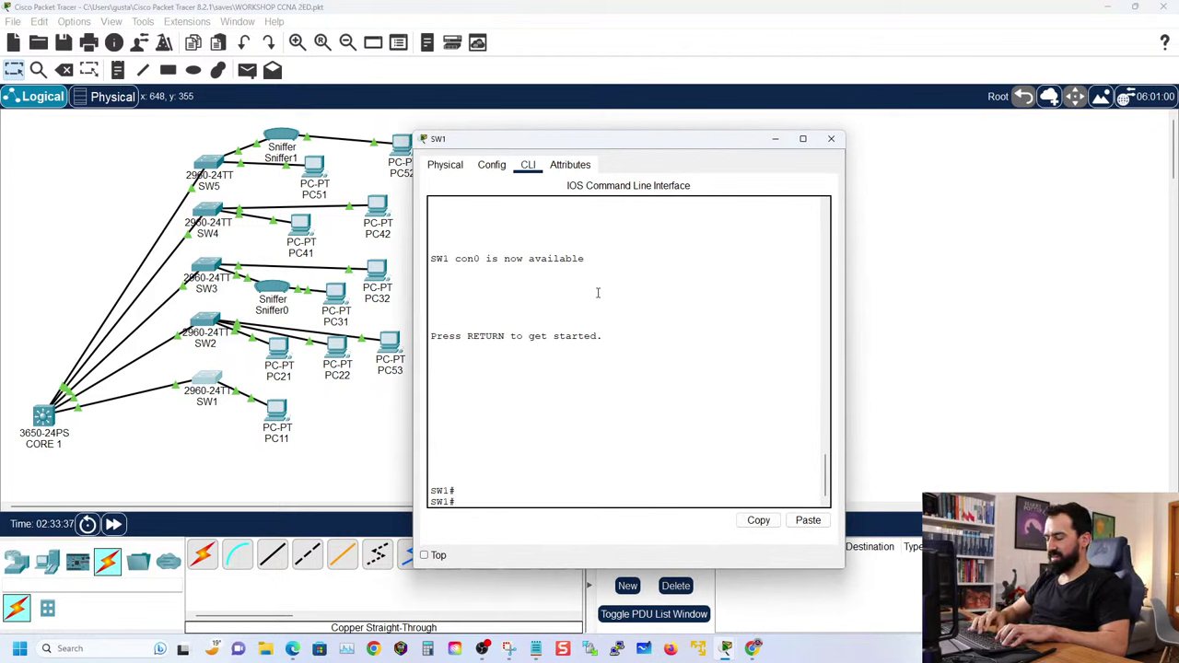
left_click_drag(562, 142, 708, 72)
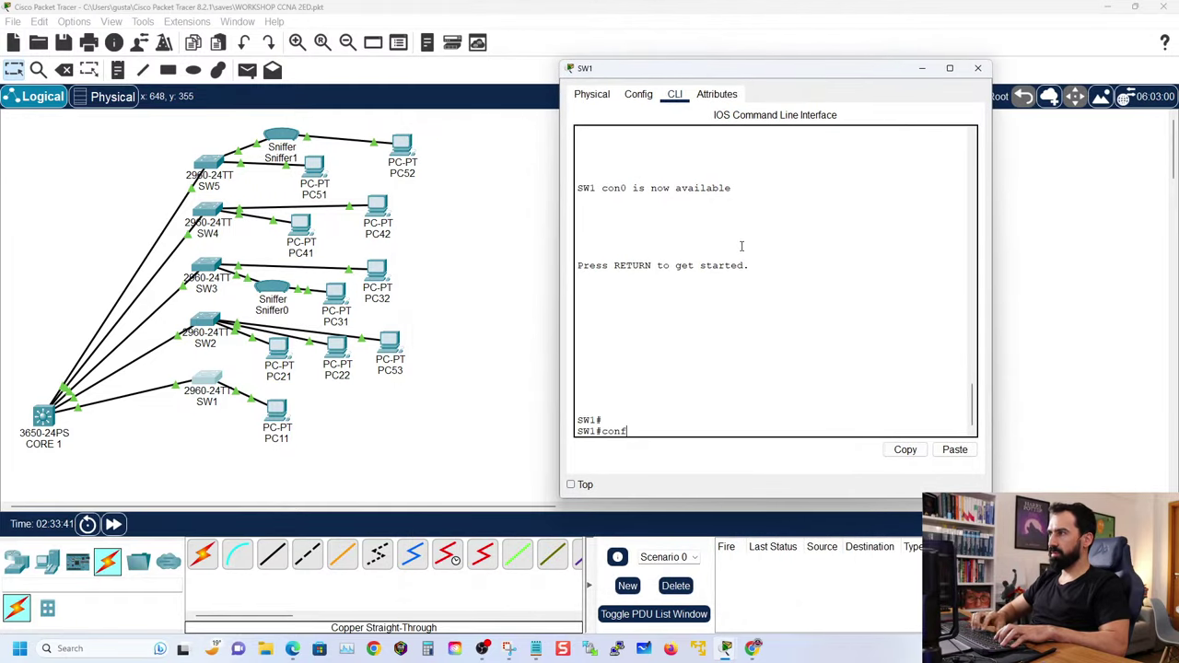
key("BackSpace")
key("BackSpace")
key("BackSpace")
key("BackSpace")
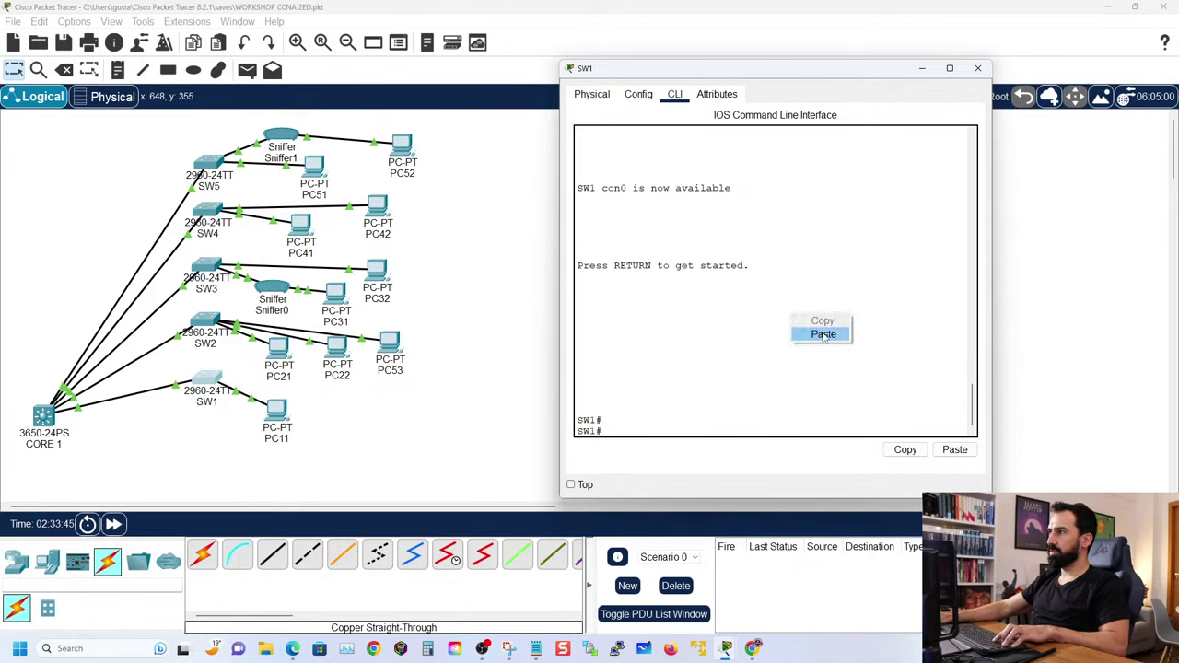
left_click(823, 334)
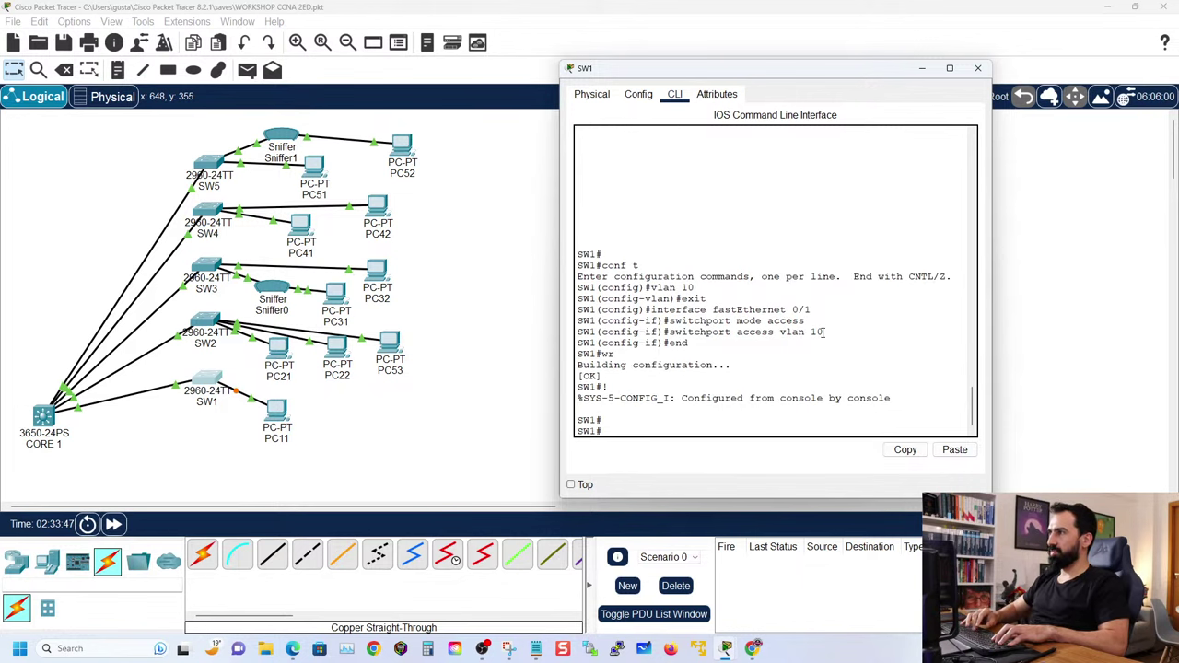
left_click(979, 68)
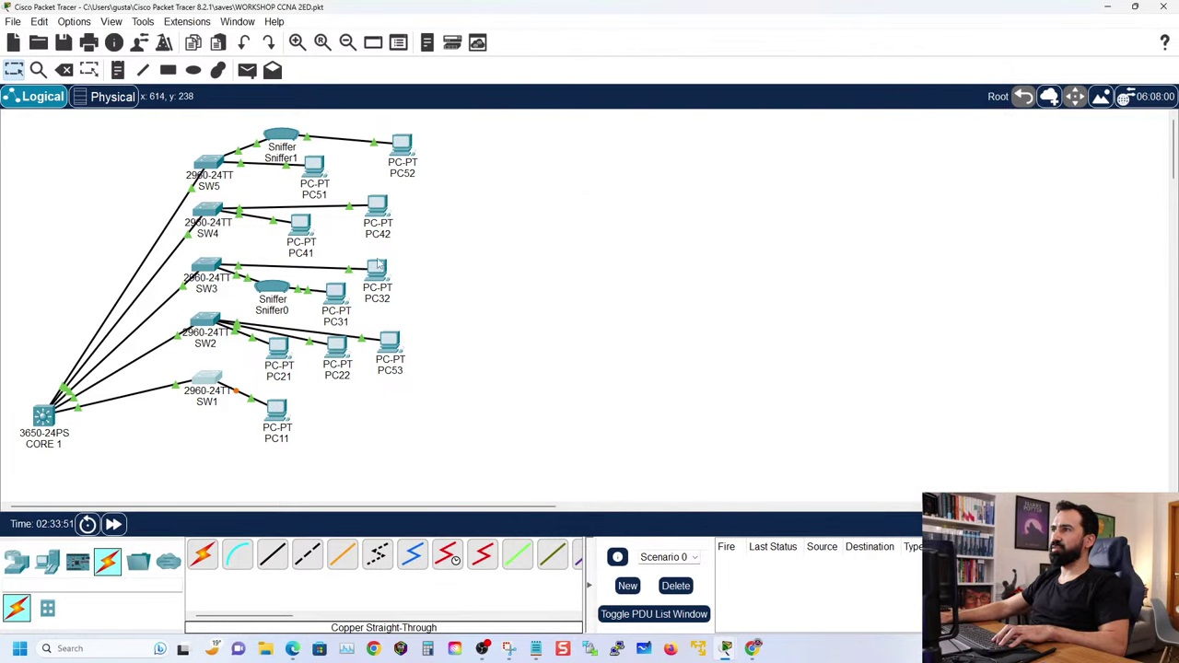
Ping 192.168.40.42 from PC41's command prompt, then close its window.
left_click(299, 233)
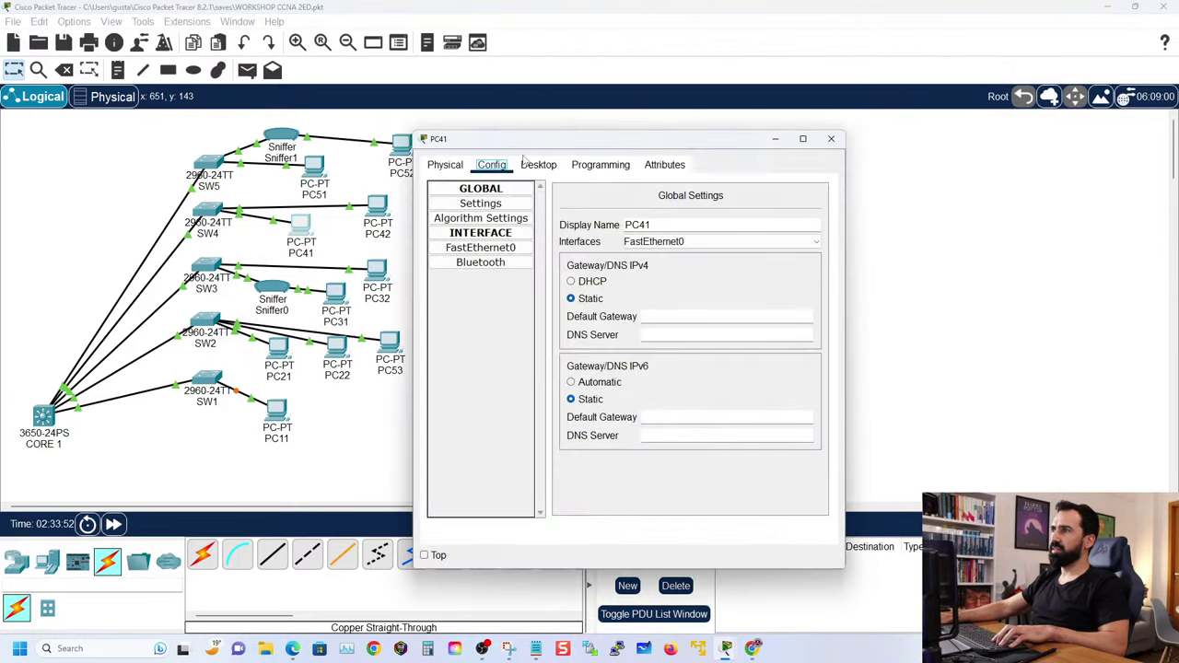
left_click_drag(532, 140, 673, 140)
left_click(681, 153)
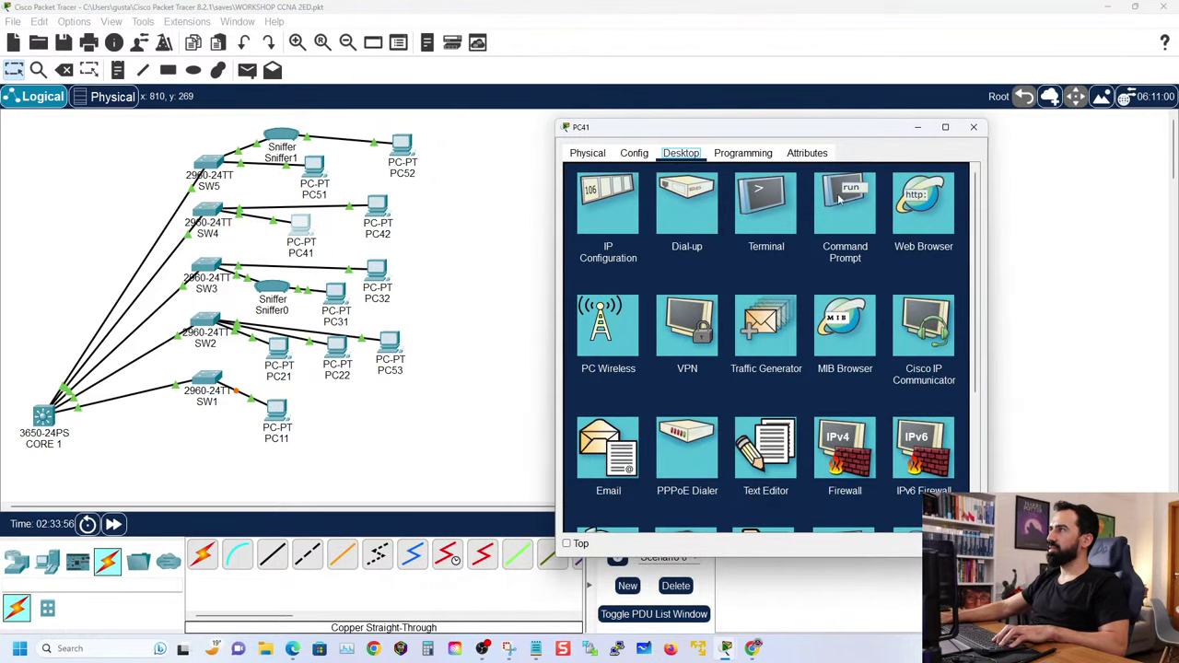
left_click_drag(593, 132, 576, 133)
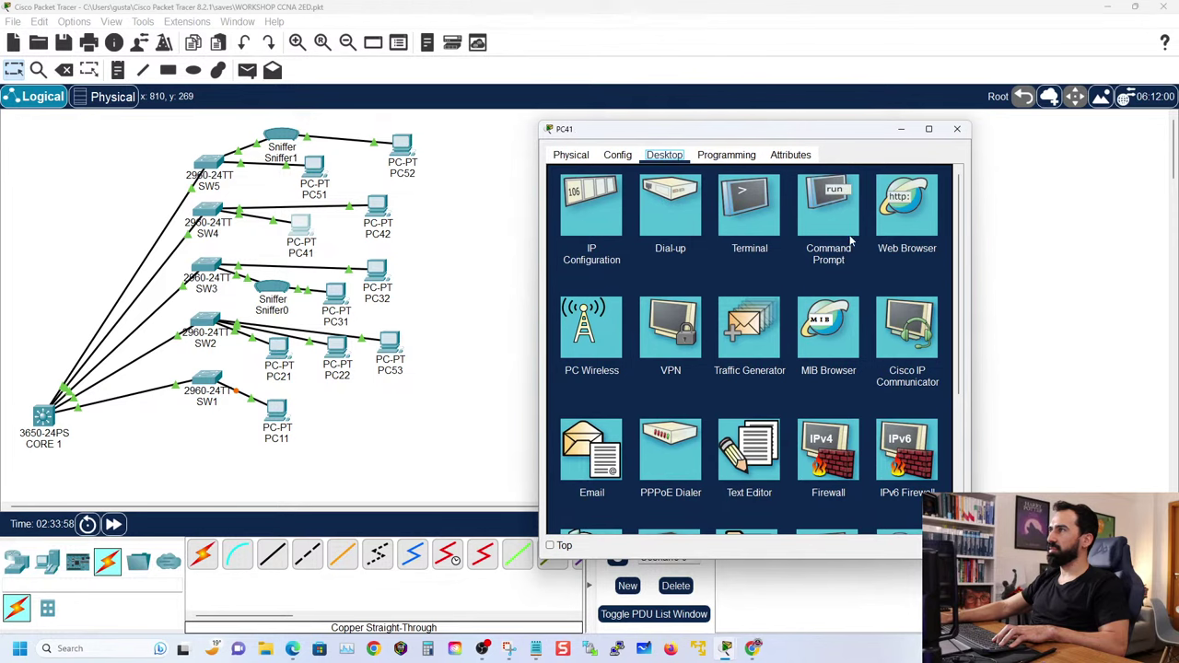
left_click(828, 204)
type("pin")
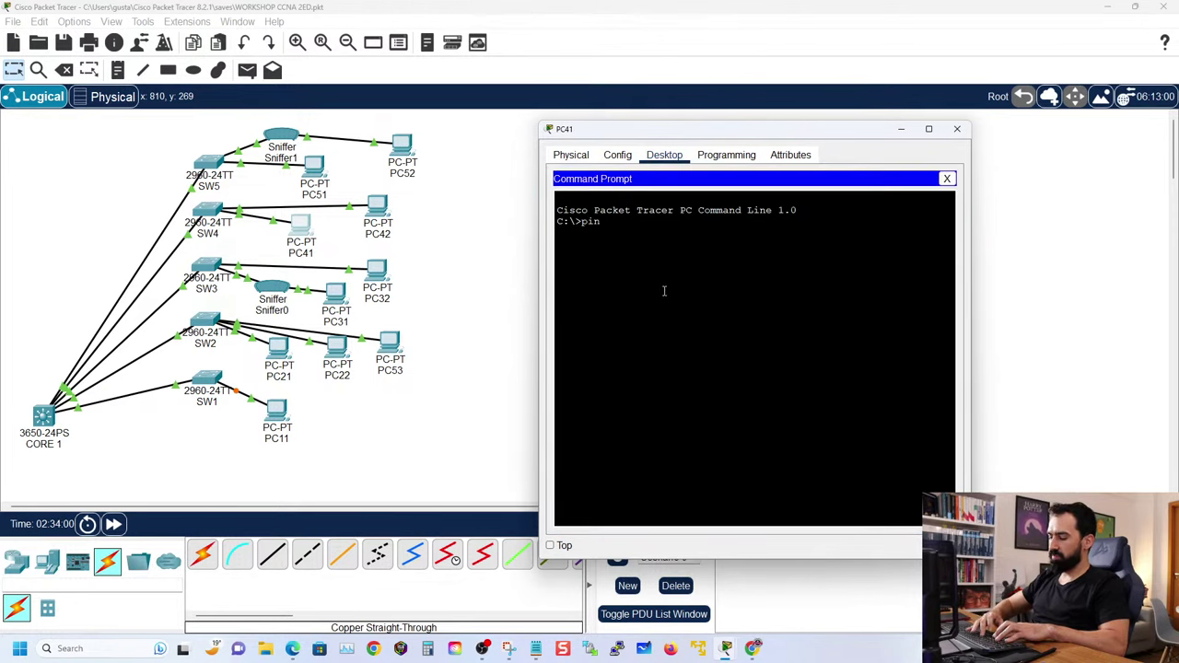
type("g 192.")
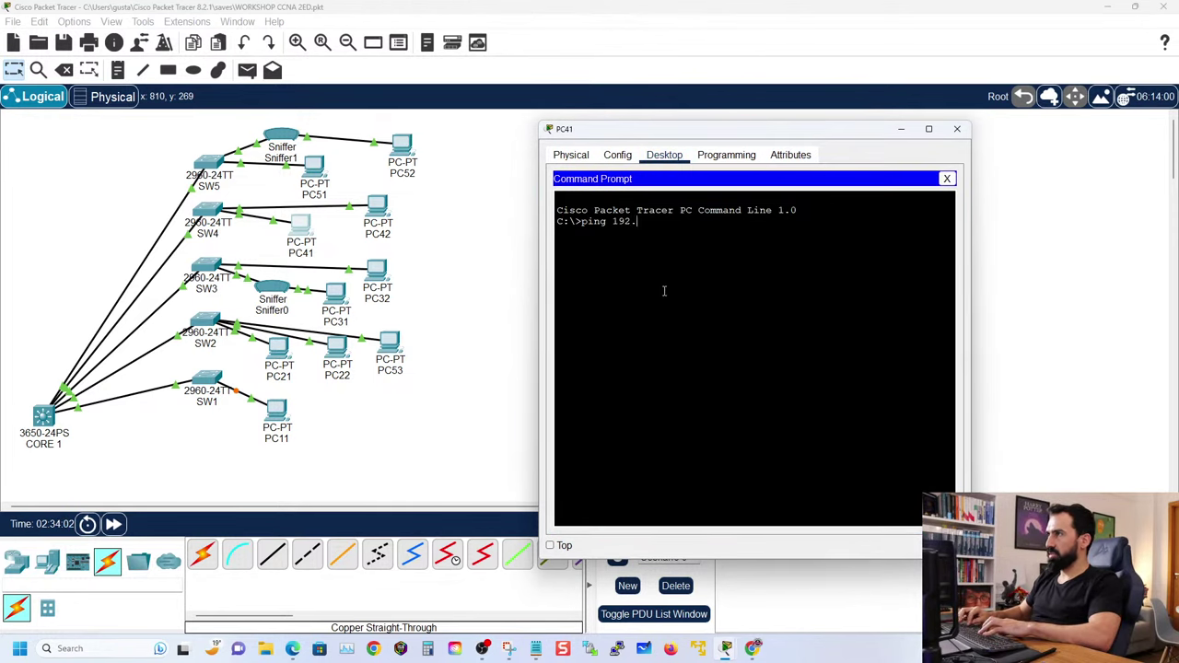
type("168.4")
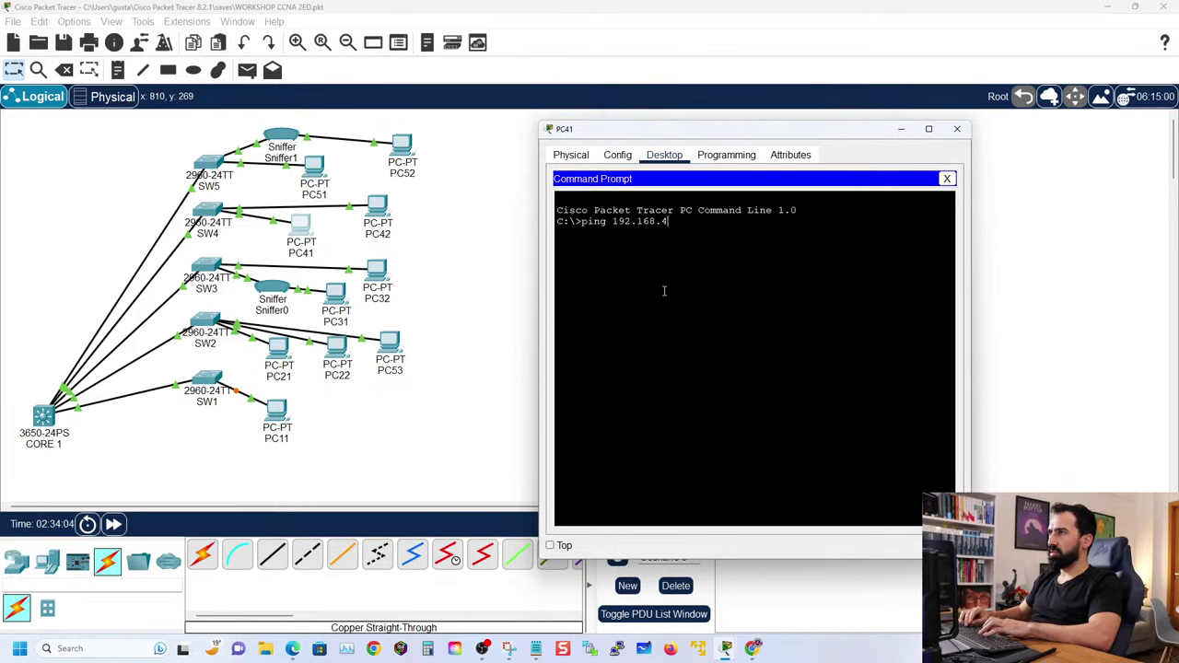
type("0.42")
key("Return")
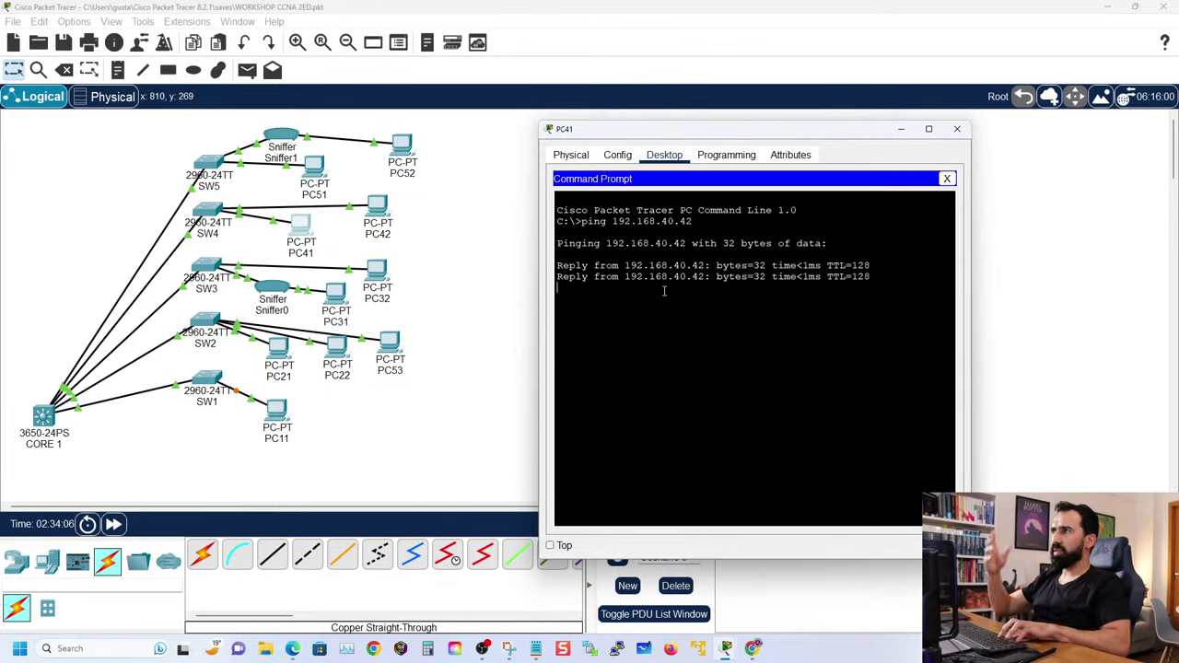
key("ctrl+c")
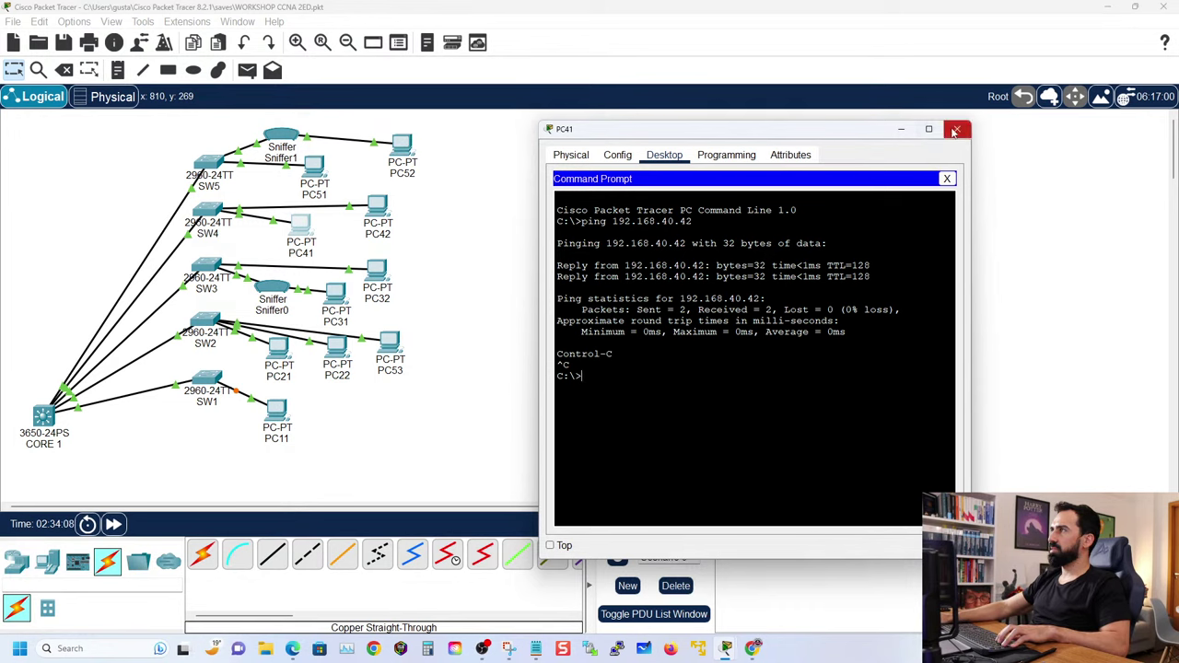
left_click(956, 131)
After briefly opening PC31, ping 192.168.50.52 from PC51's command prompt.
left_click(337, 304)
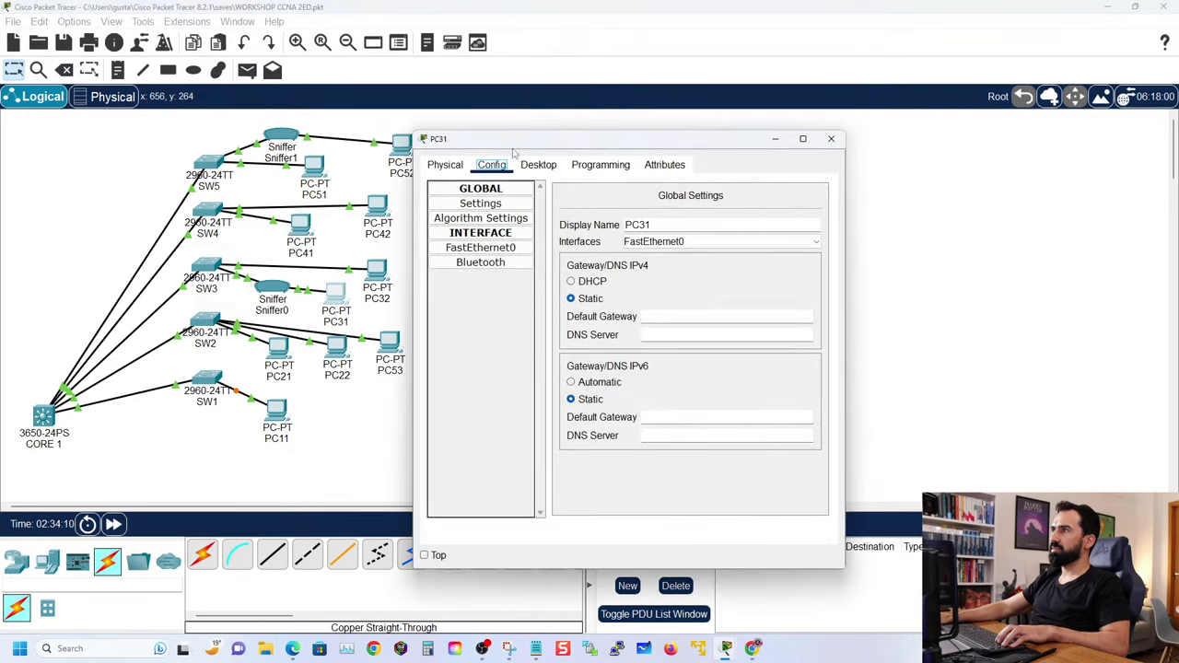
left_click_drag(518, 142, 697, 109)
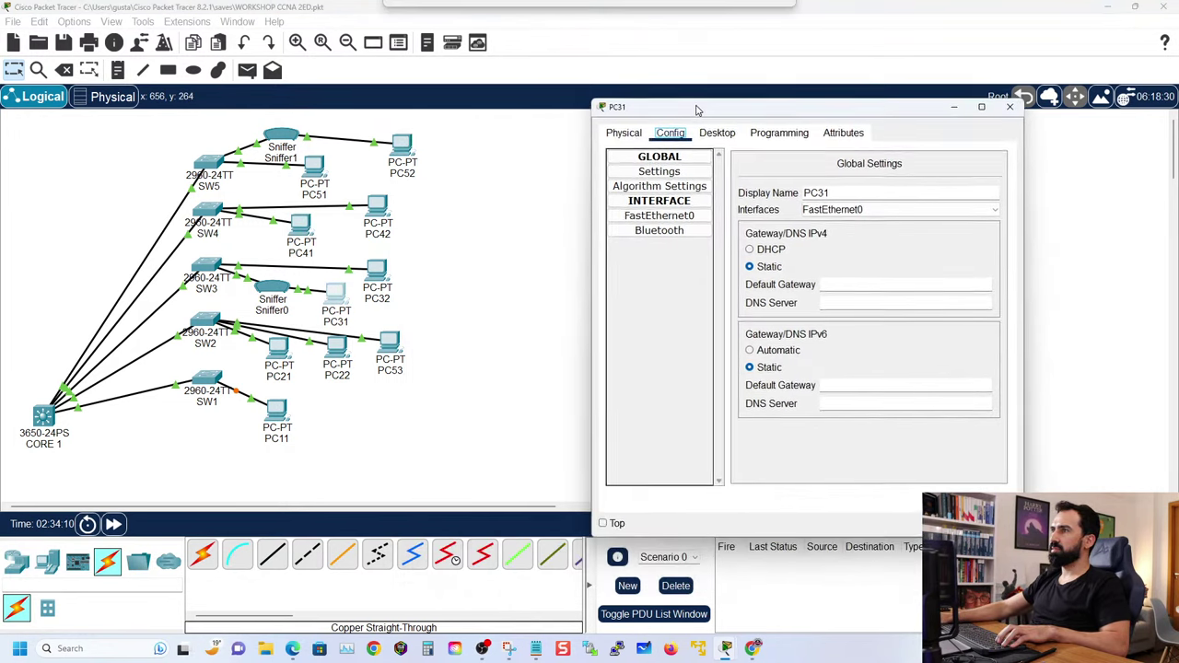
left_click(1010, 107)
left_click(314, 166)
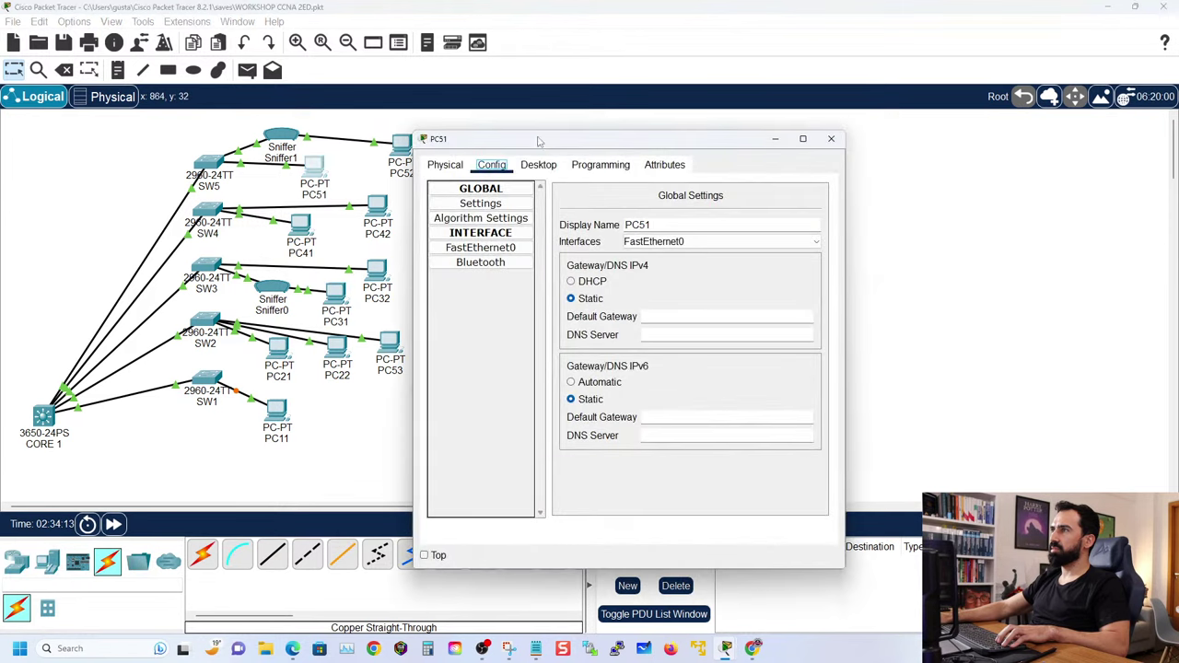
left_click(539, 164)
left_click_drag(564, 144, 685, 128)
left_click(824, 199)
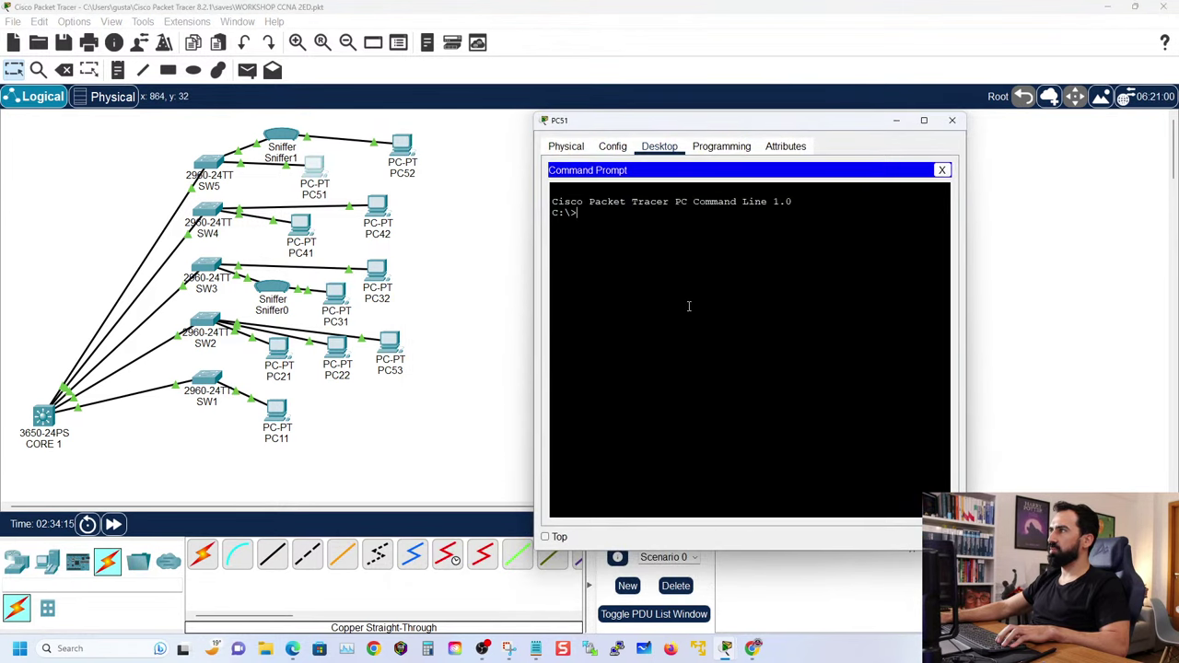
type("ping 1")
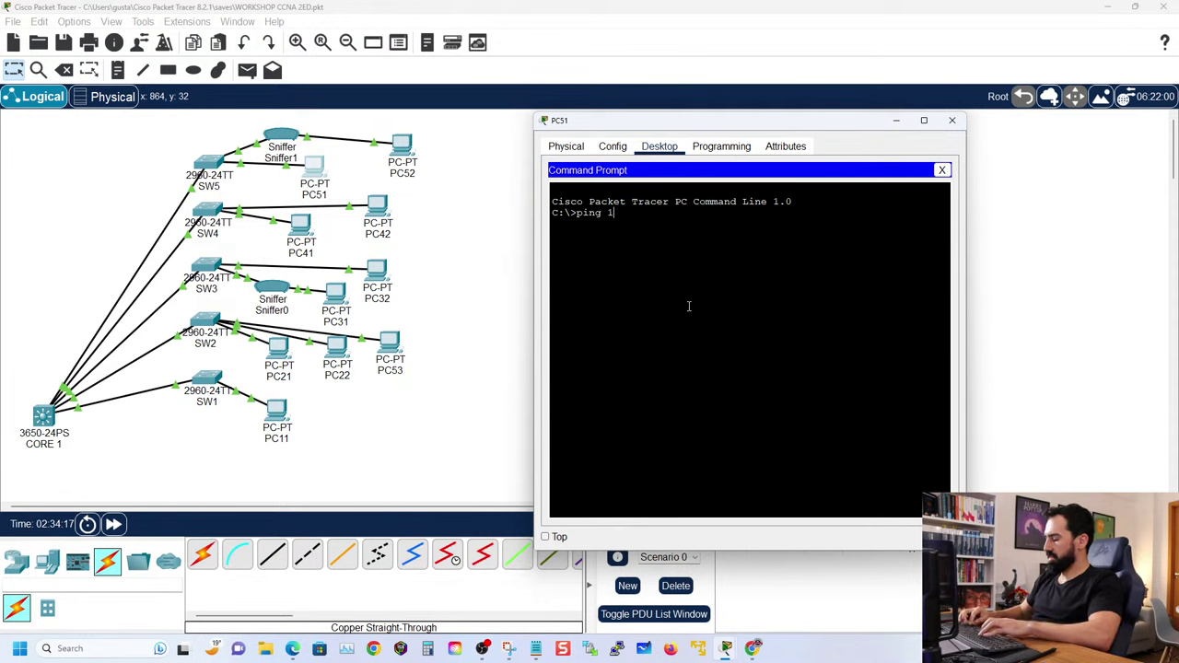
type("92.168")
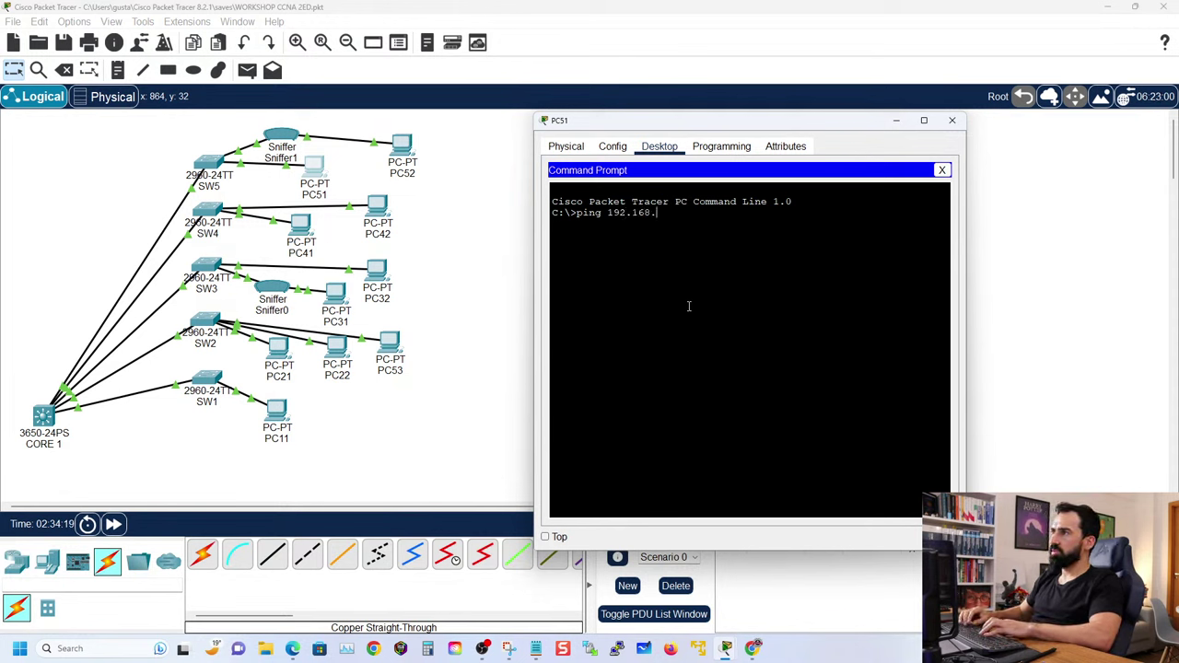
type(".50.52")
key("Return")
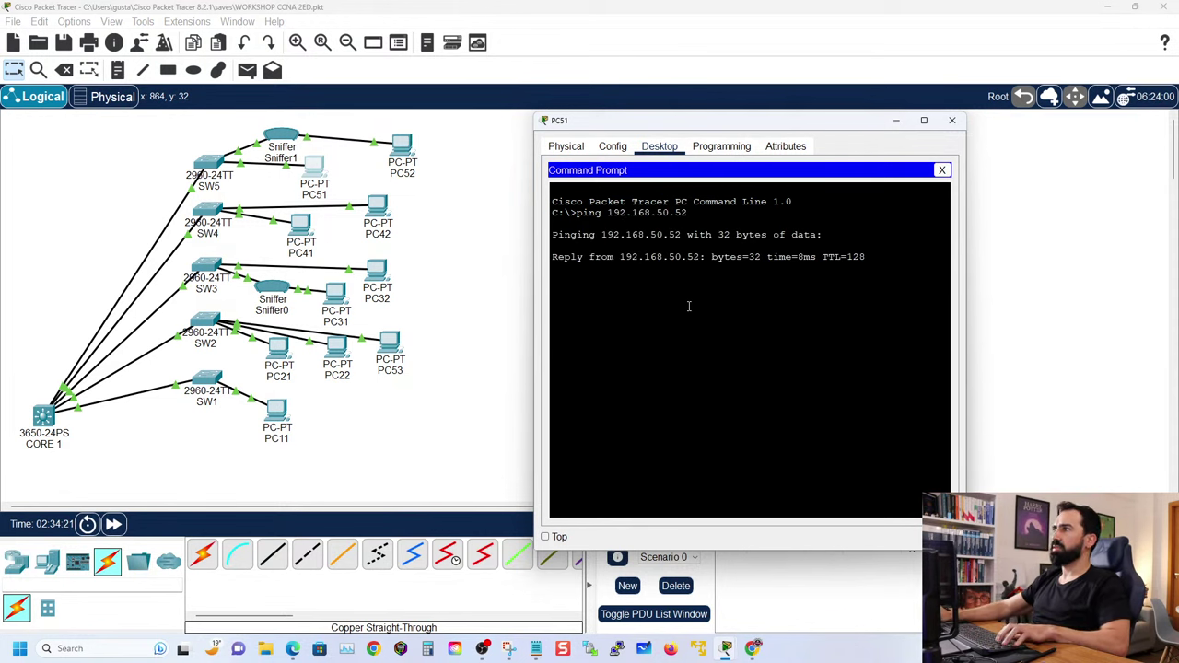
key("ctrl+c")
Ping 192.168.20.22 from PC21's command prompt and close its window.
left_click(952, 120)
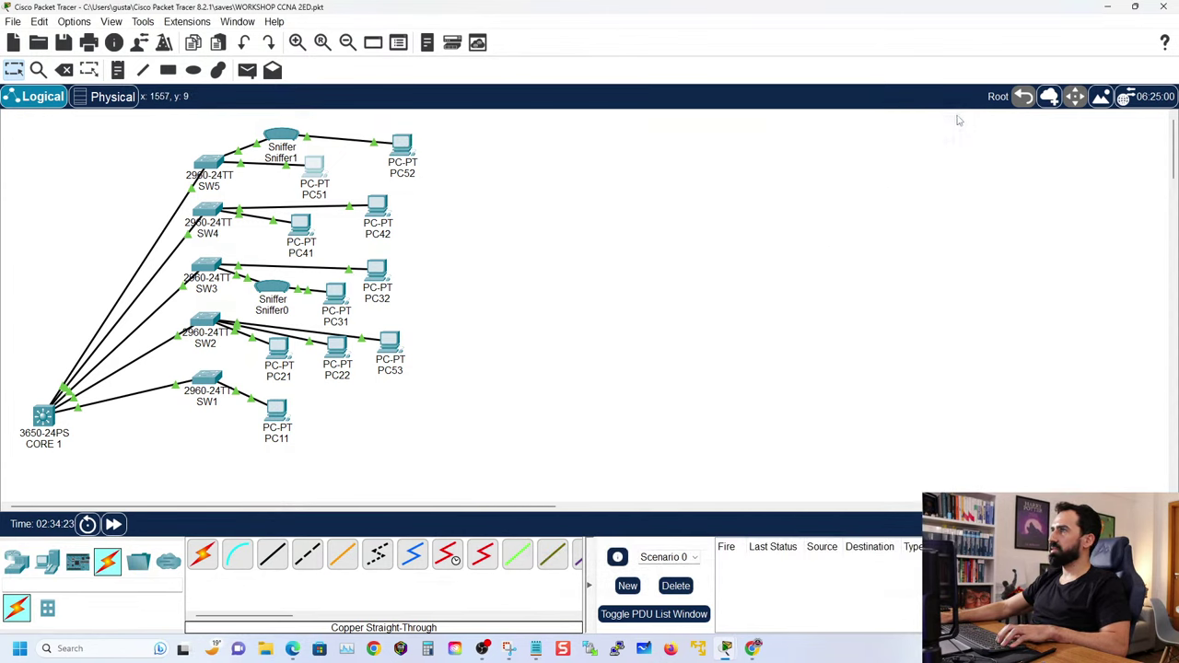
left_click(274, 365)
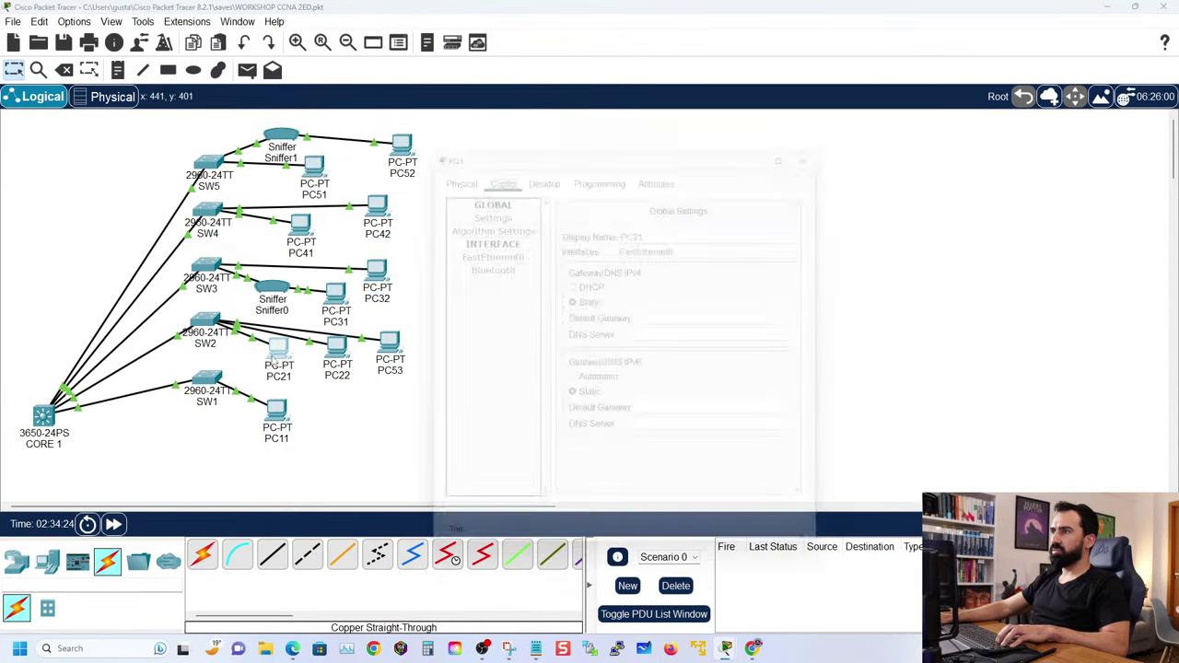
left_click_drag(533, 134, 665, 106)
left_click(675, 132)
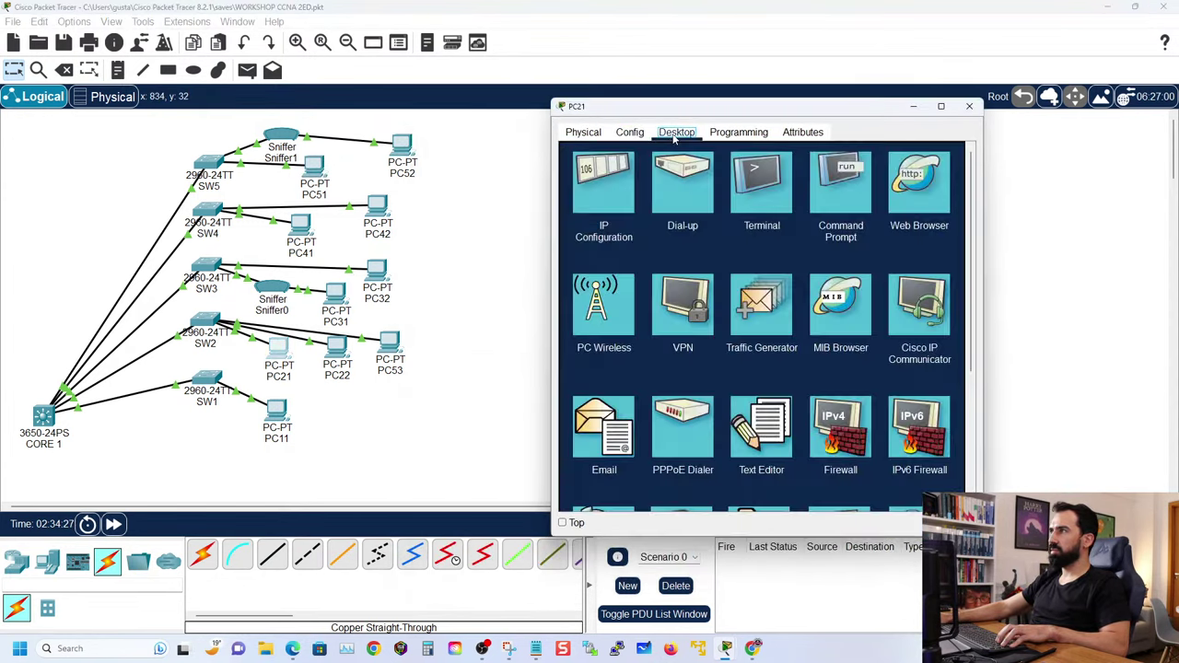
left_click(825, 184)
type("p")
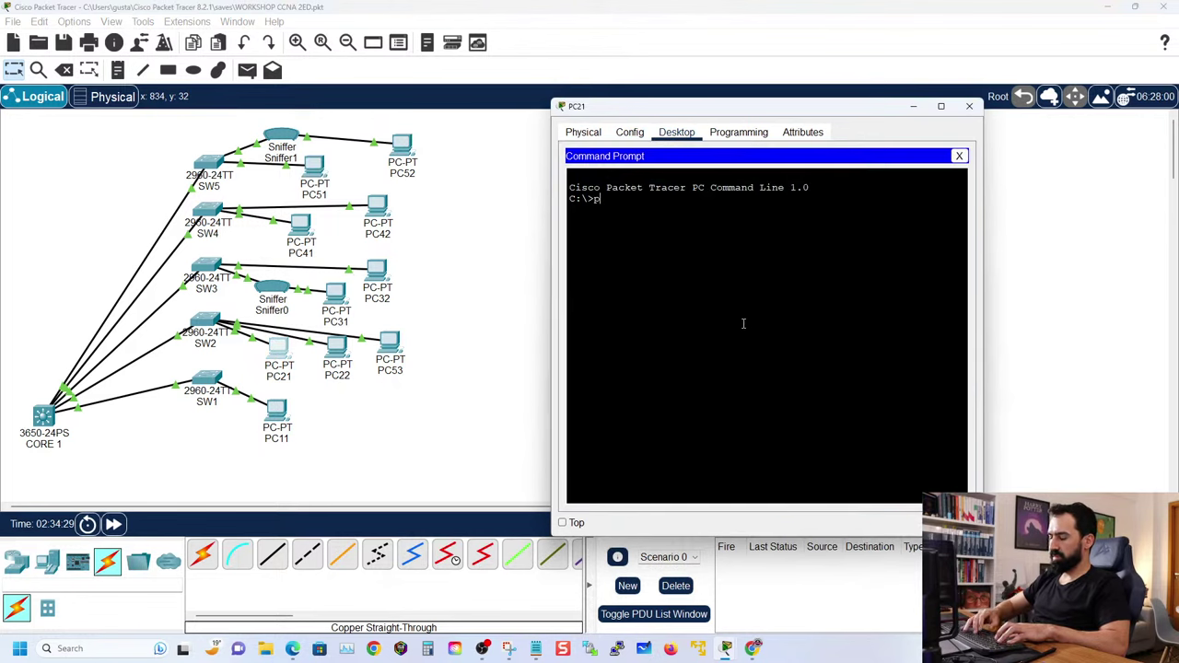
type("ing 192.168")
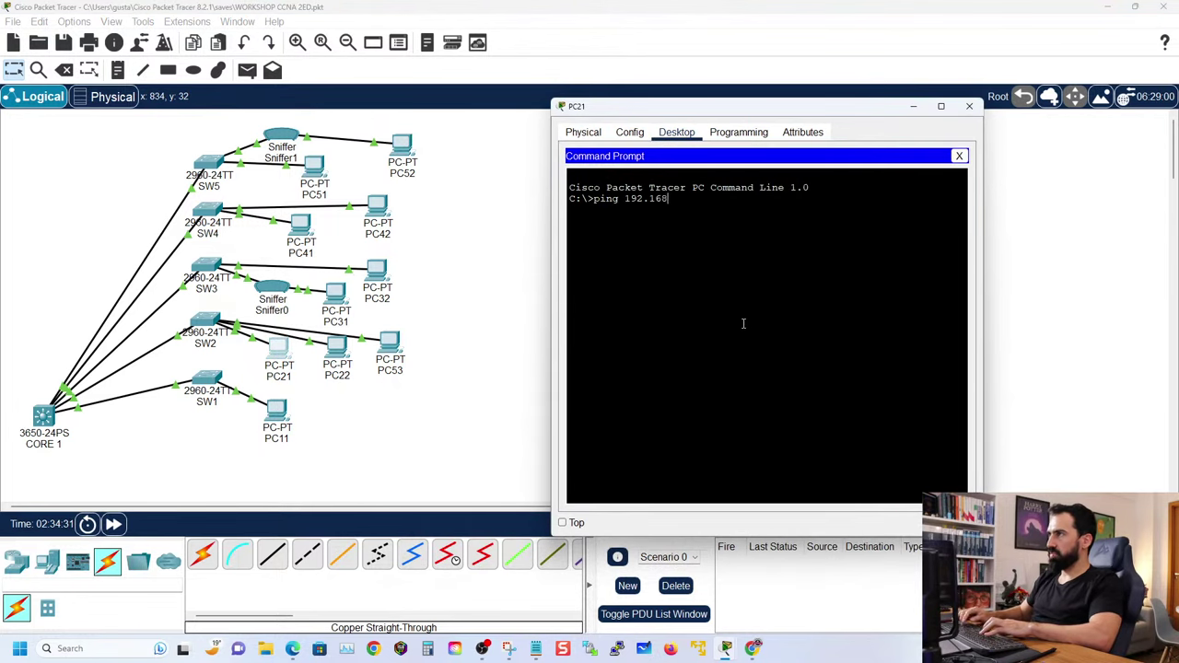
type(".20")
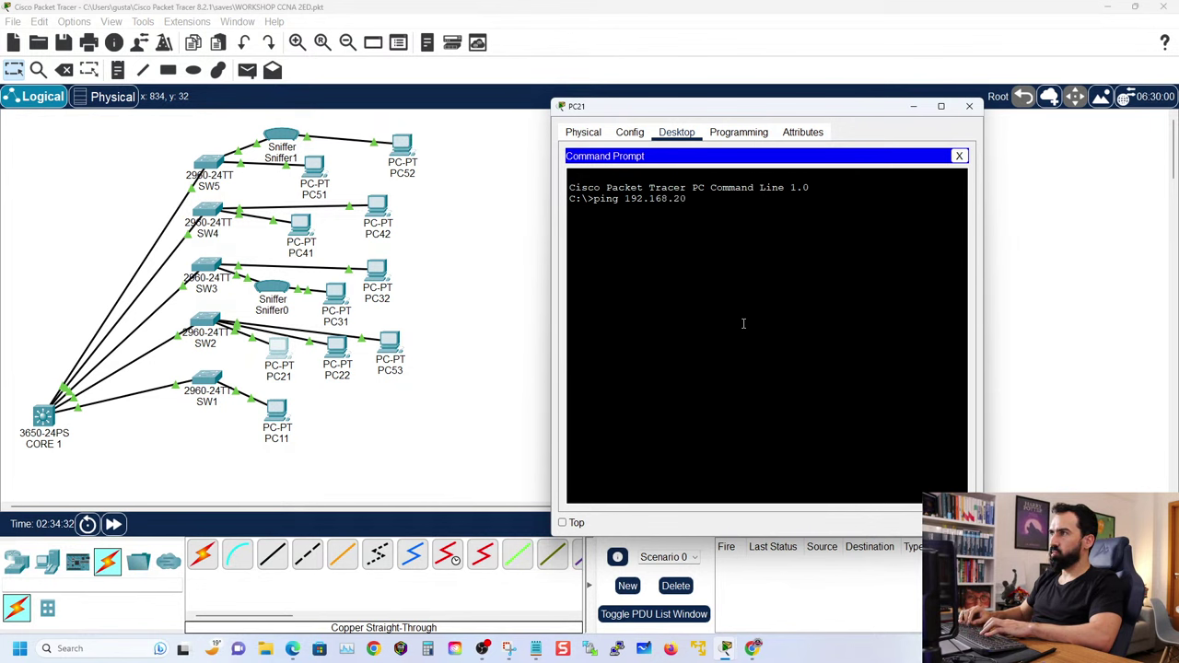
type(".")
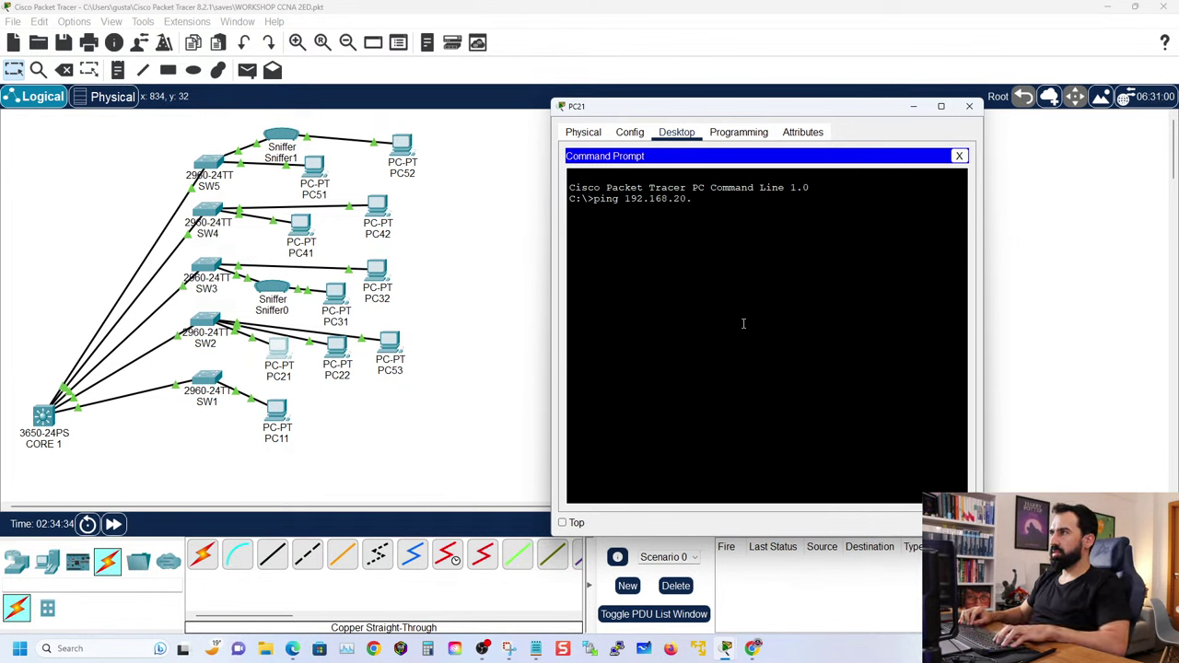
type("22")
key("Return")
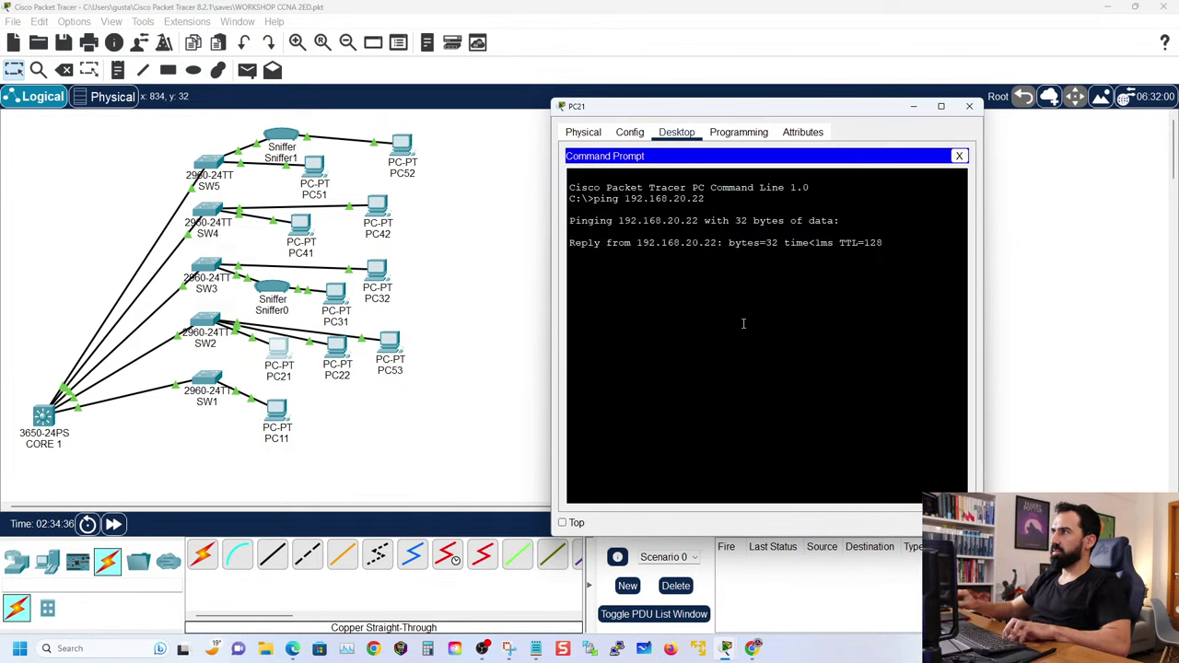
key("ctrl+c")
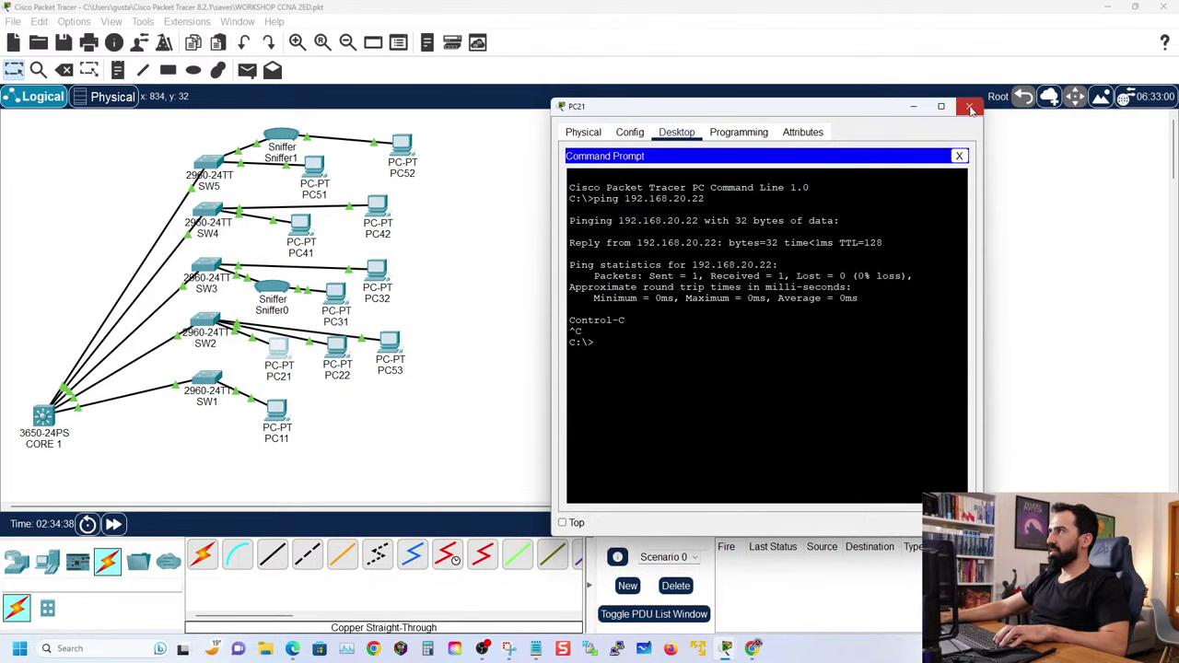
left_click(969, 106)
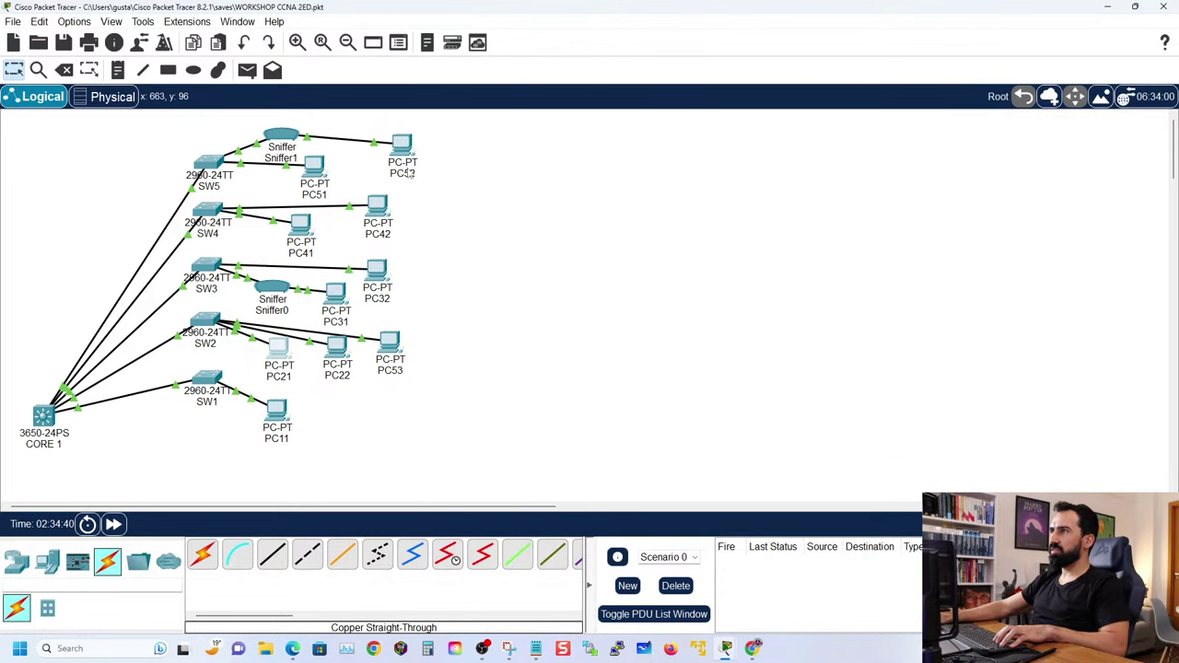
Ping 192.168.50.52 from PC53's command prompt and close its window.
left_click(398, 349)
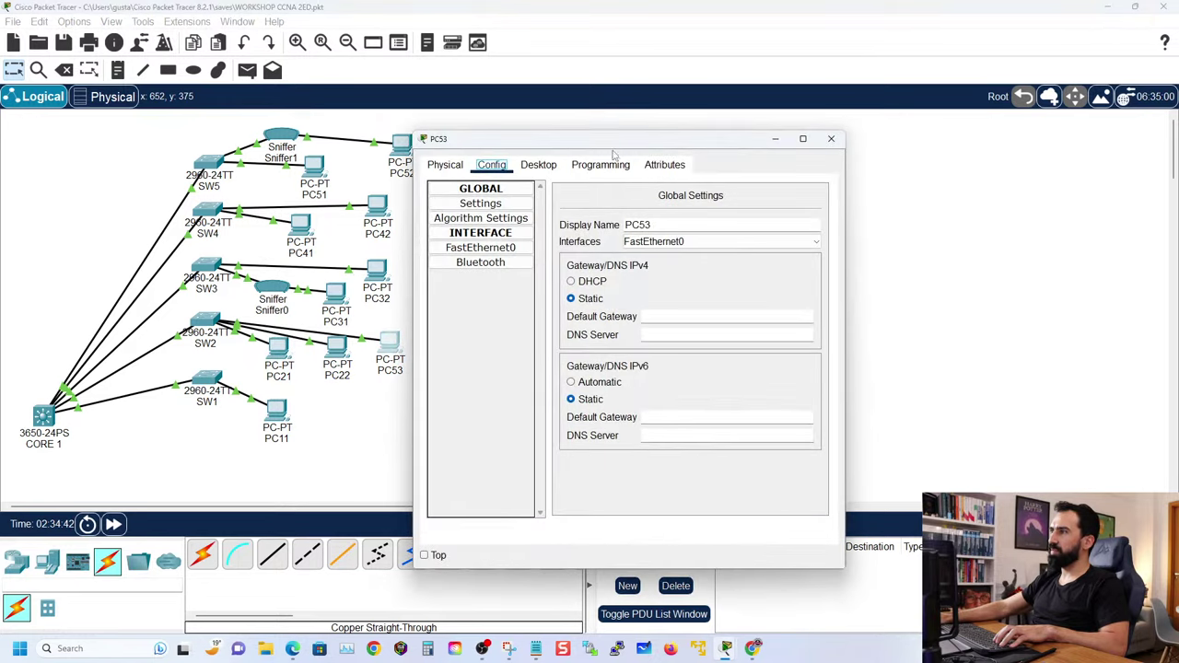
left_click(613, 134)
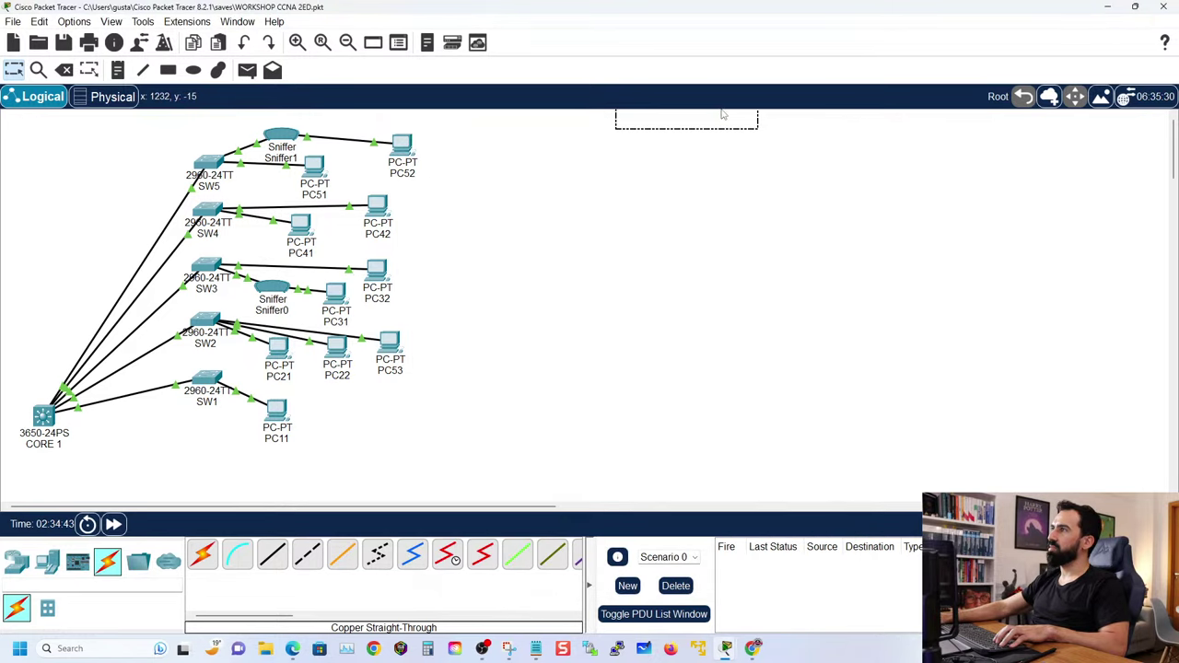
left_click(390, 349)
left_click(540, 165)
left_click_drag(560, 146, 754, 113)
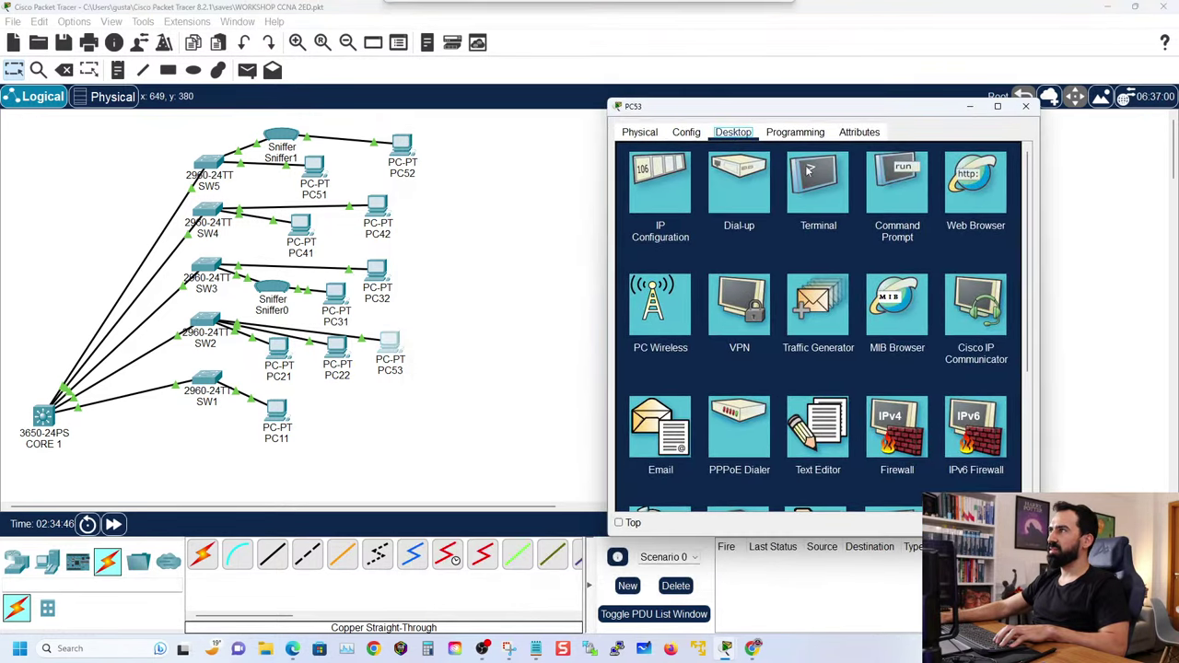
left_click(895, 198)
type("p")
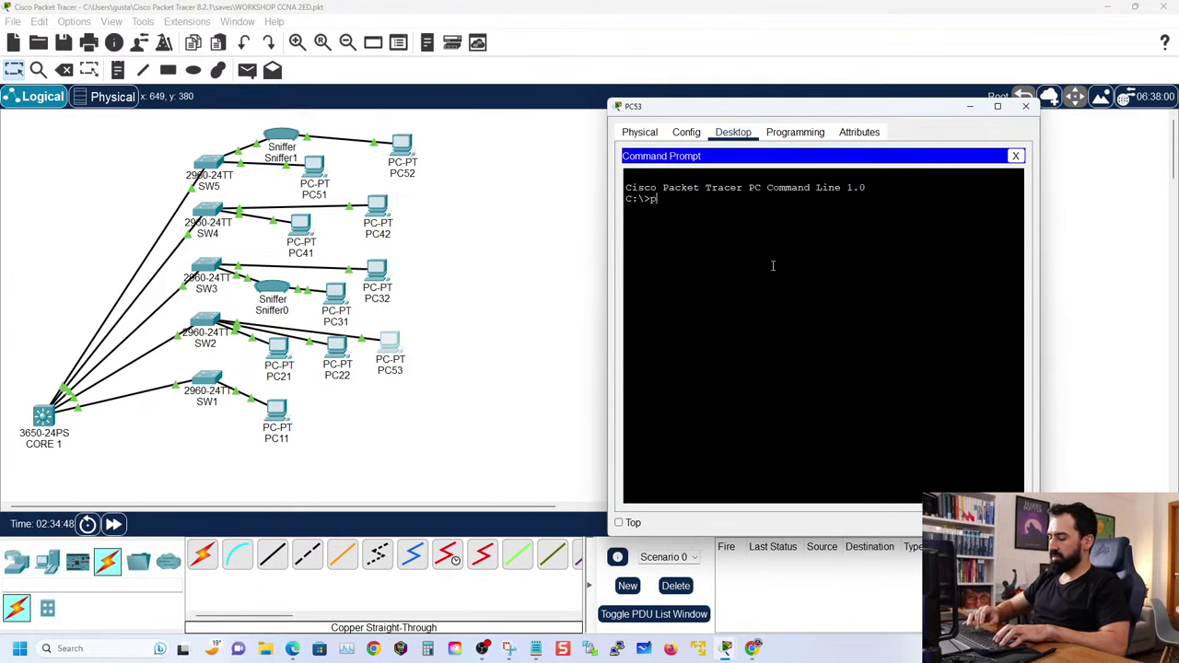
type("ing 192.16")
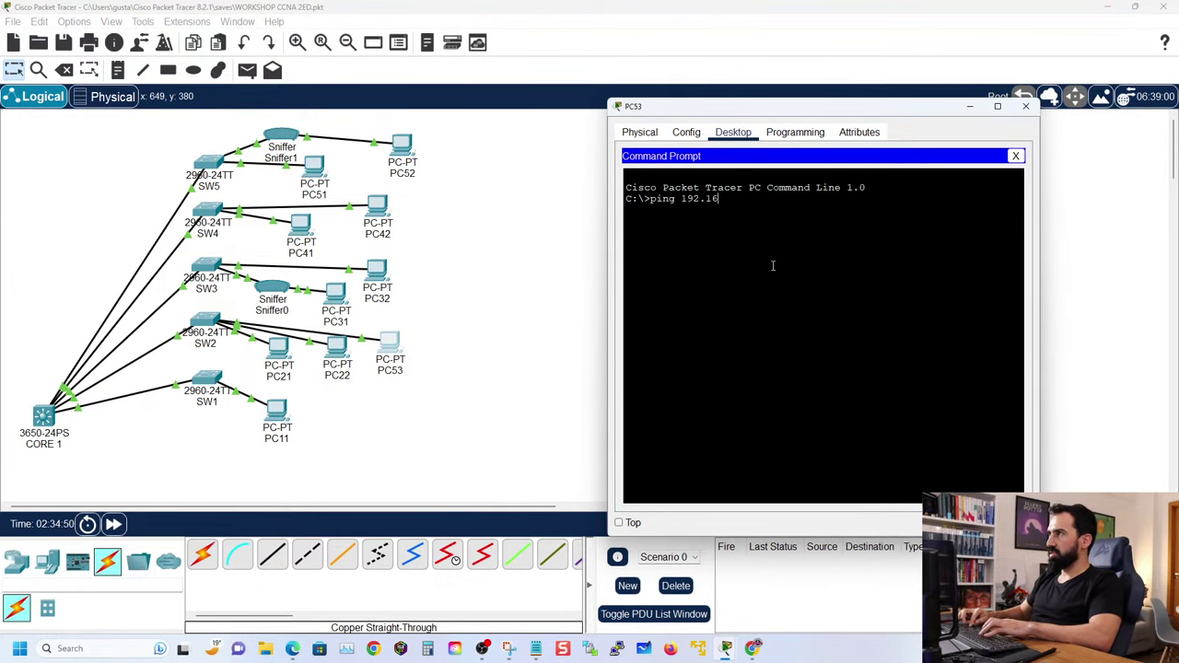
type("8.50.52")
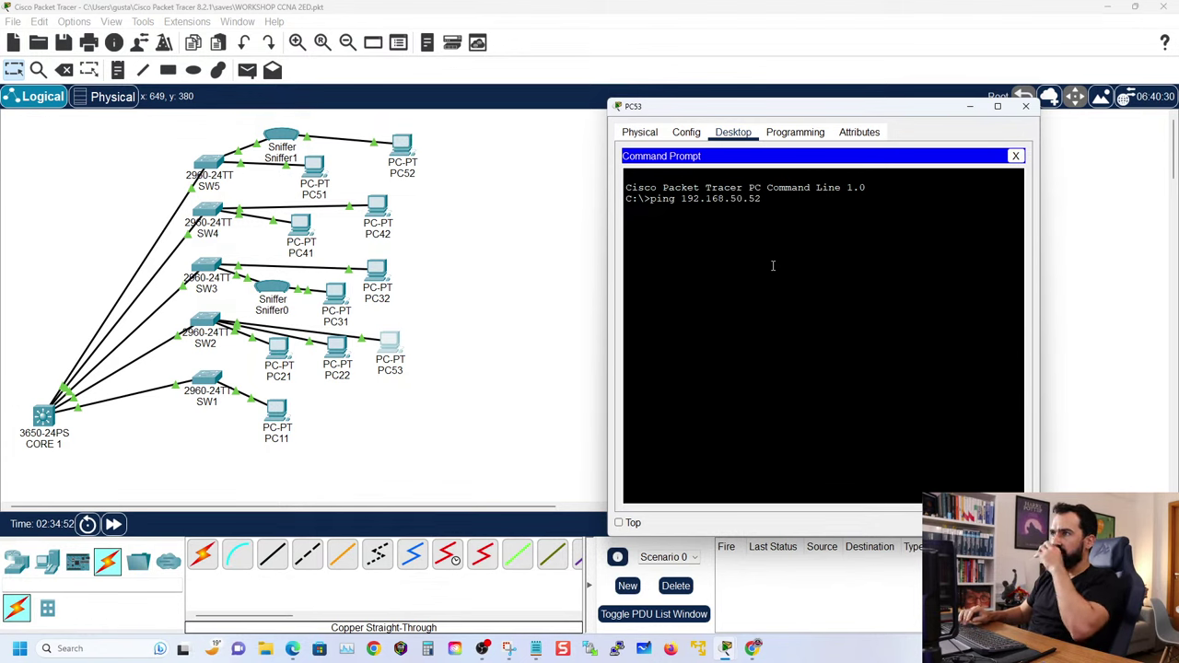
key("Return")
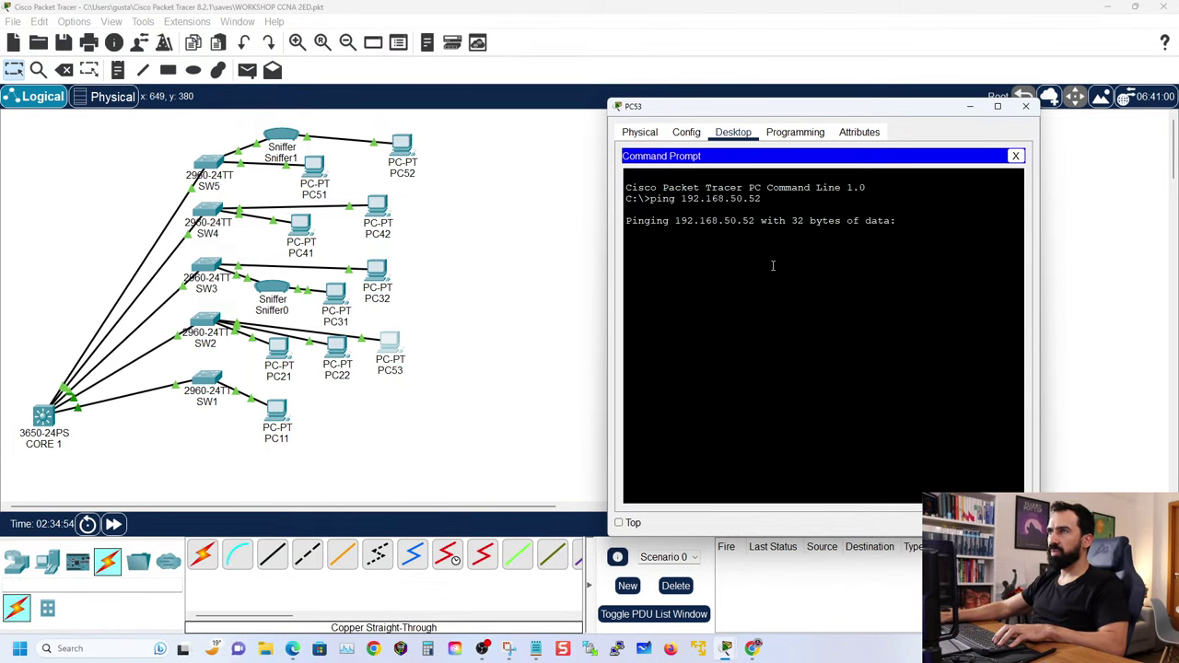
left_click(1025, 106)
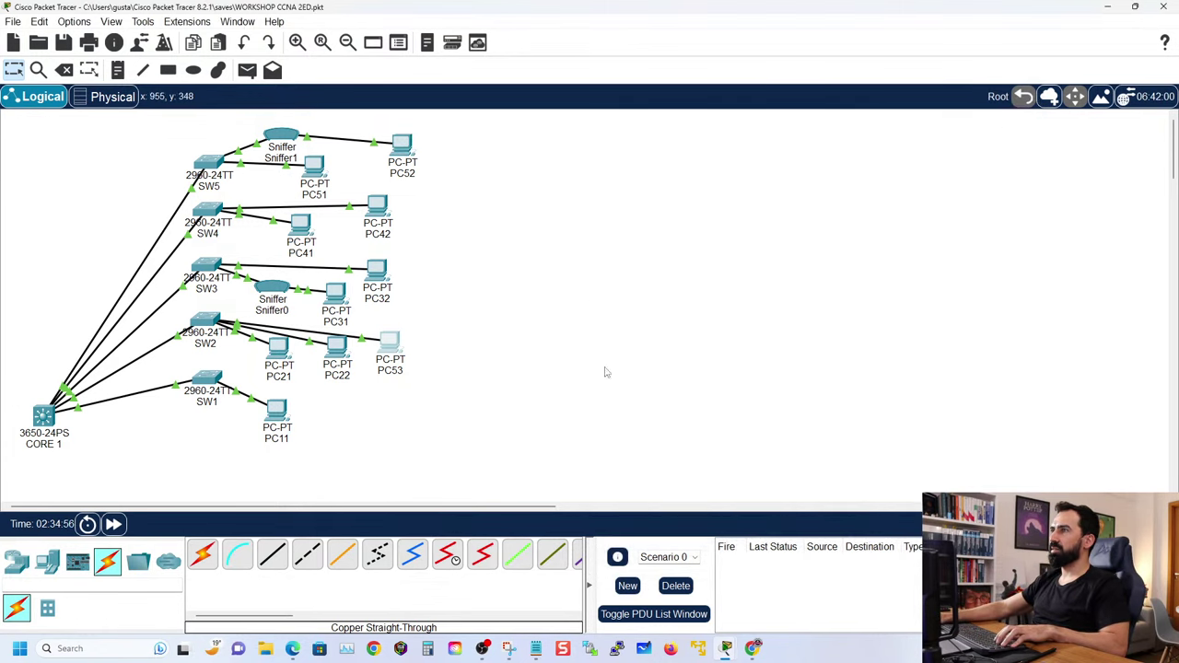
Erase all existing ink on the topology diagram and circle PC51 and PC52.
left_click(509, 649)
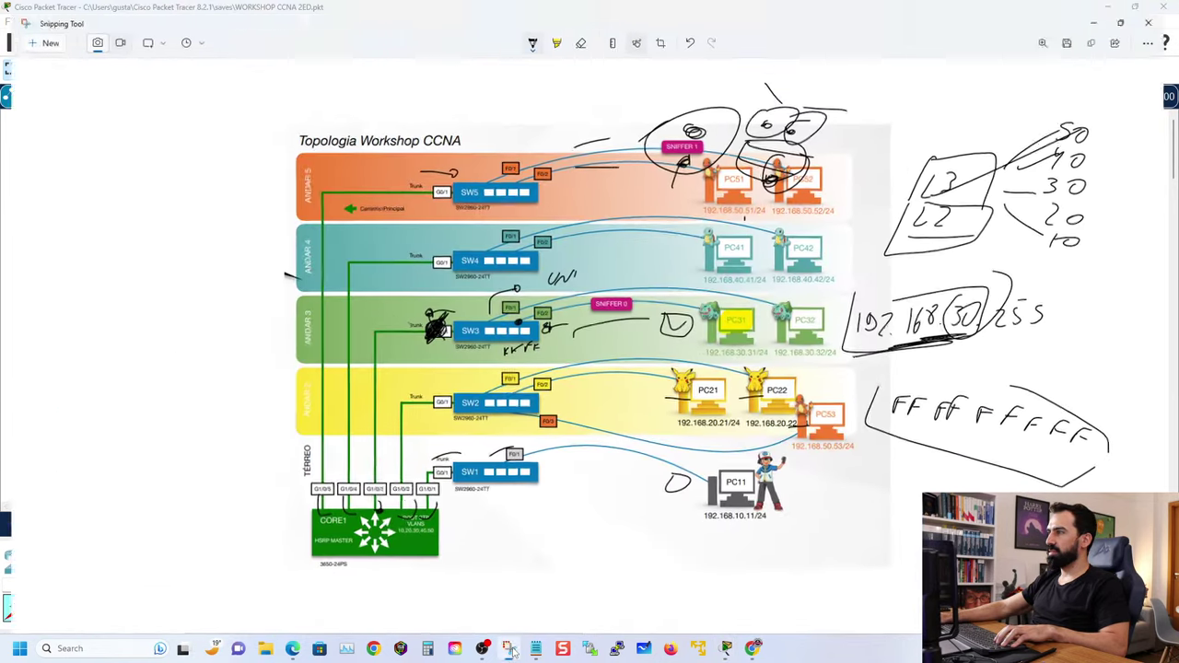
left_click(588, 57)
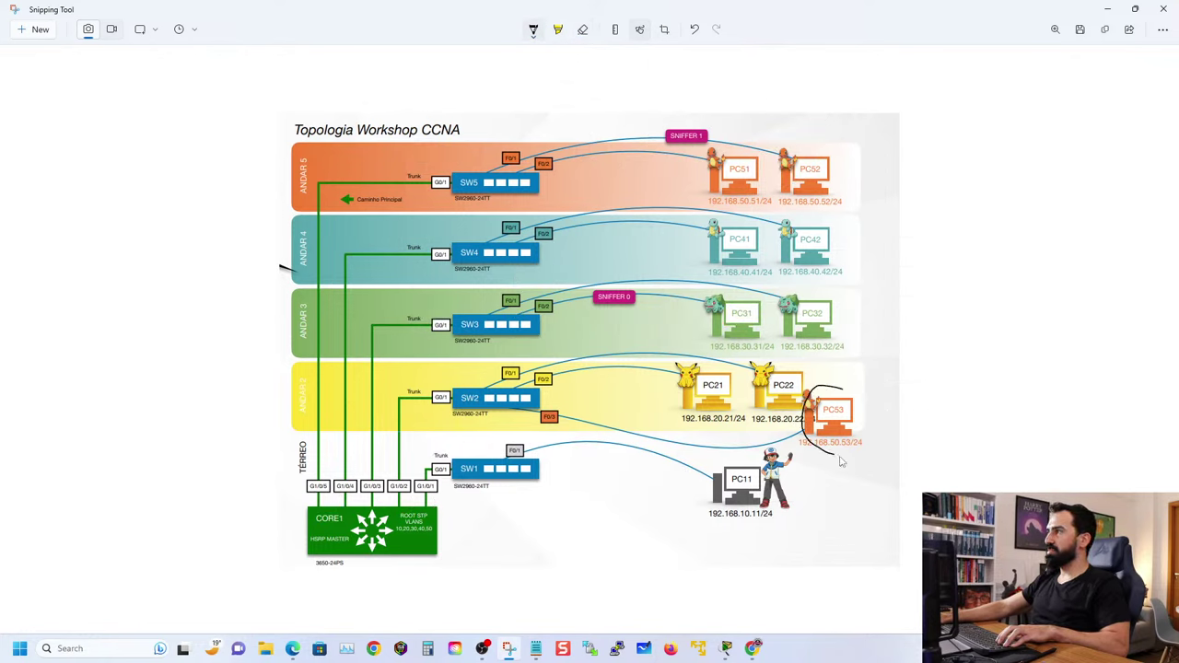
mouse_move(825, 133)
left_mouse_down()
mouse_move(678, 158)
mouse_move(820, 218)
left_mouse_up()
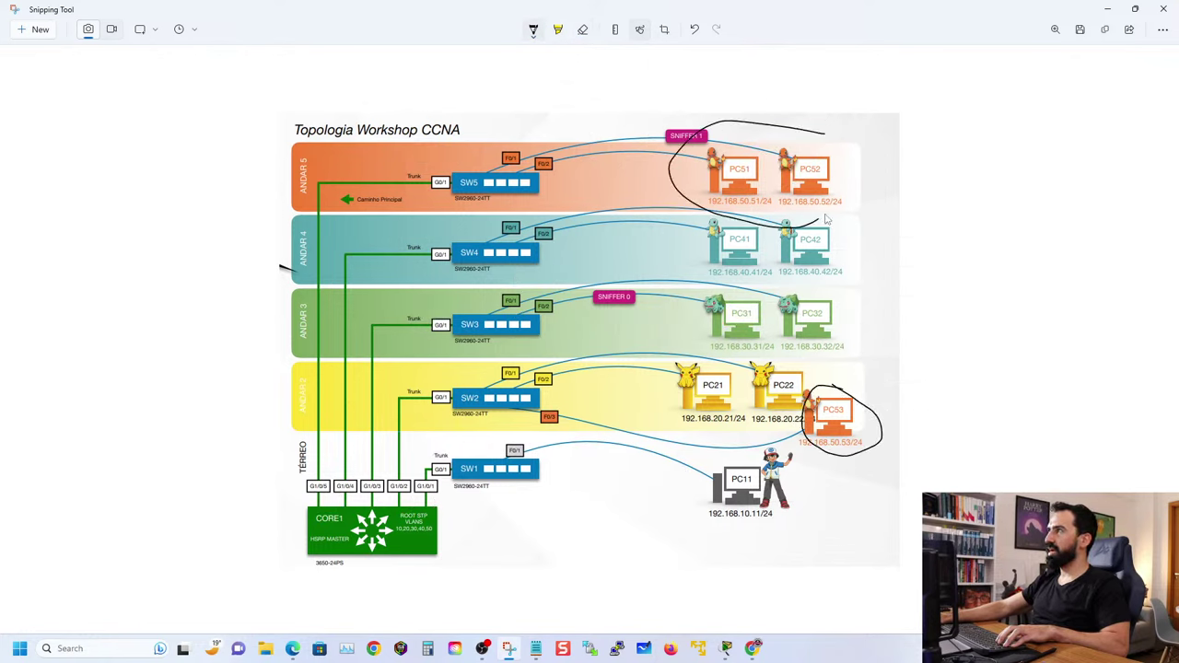
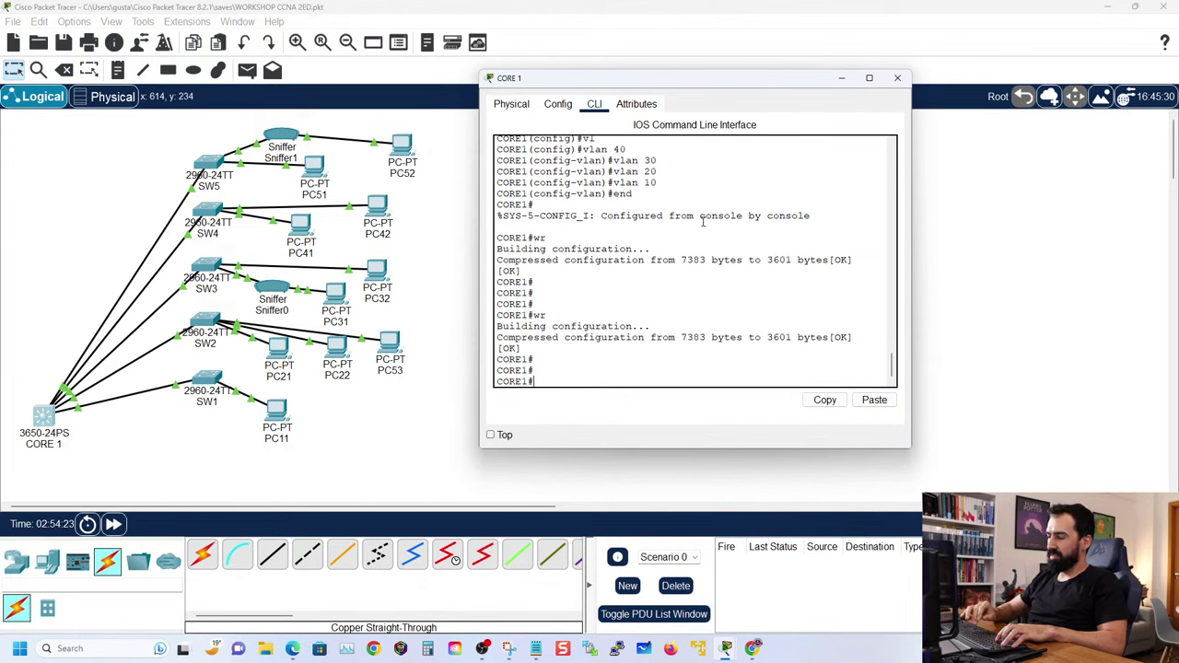
Enter interface vlan 10 on CORE1 and assign it 192.168.10.1 255.255.255.0.
type("conf t")
key("Return")
key("Return")
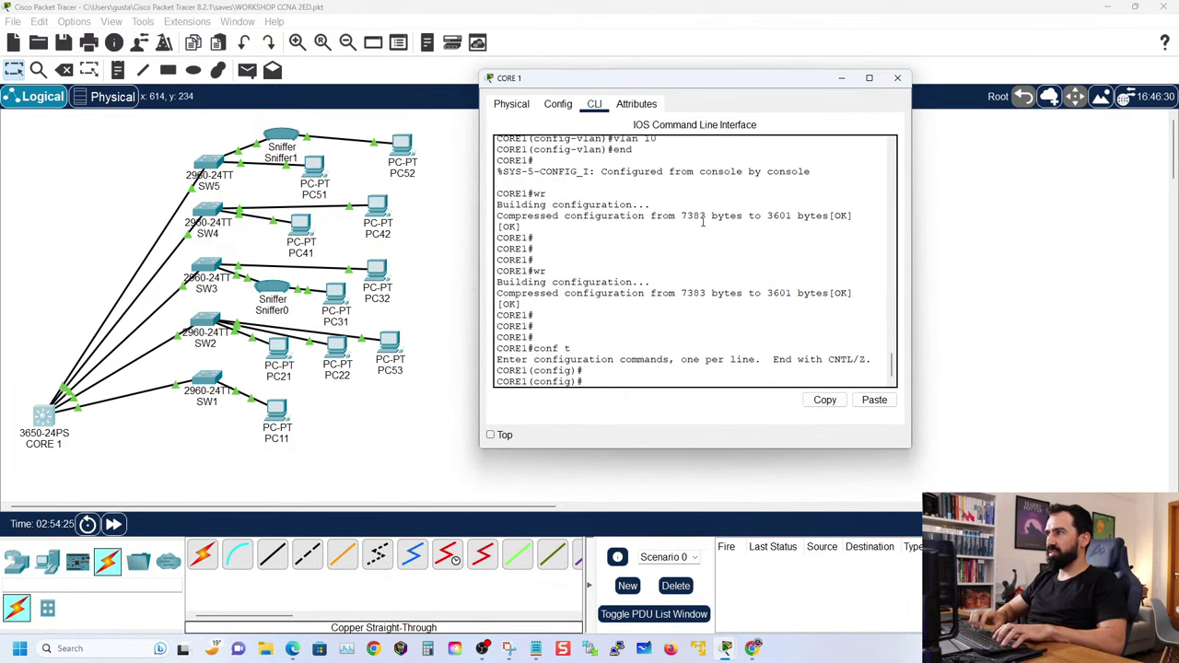
type("in")
key("Tab")
type("vl")
key("Tab")
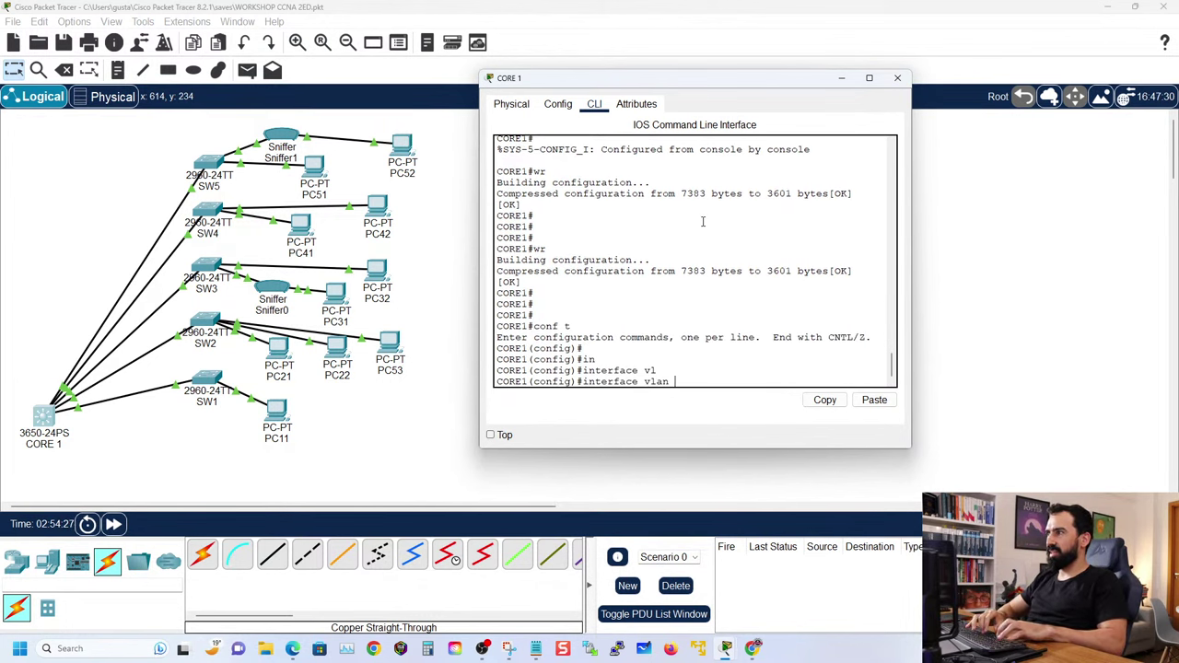
type("10")
key("Return")
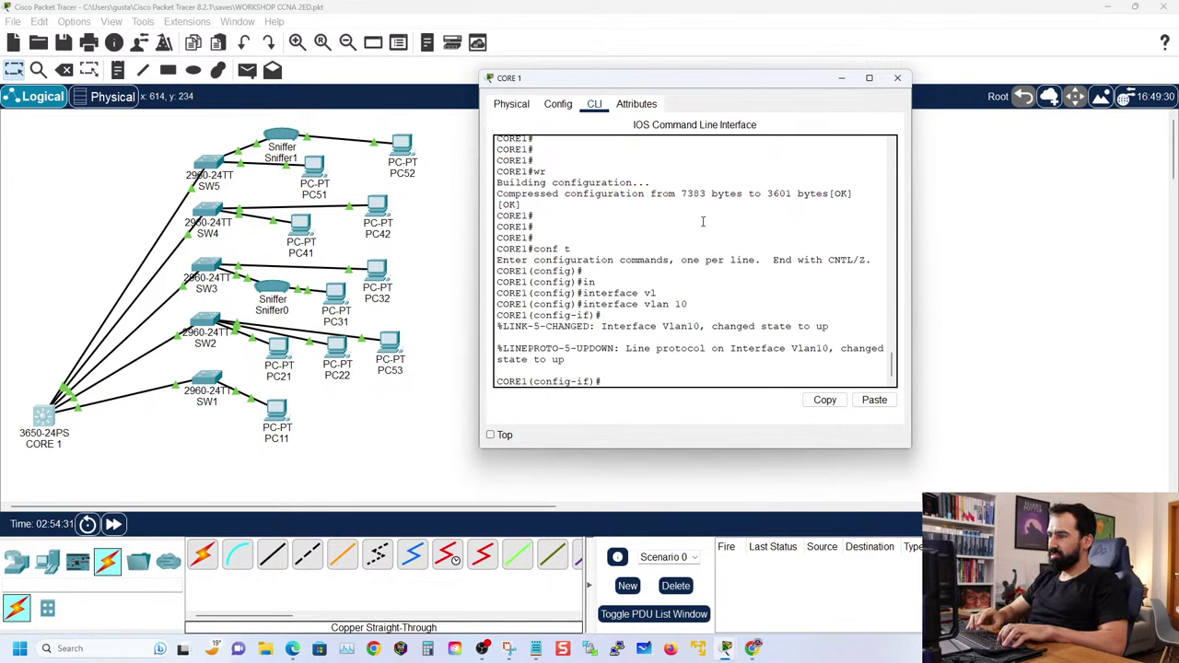
type("ip a")
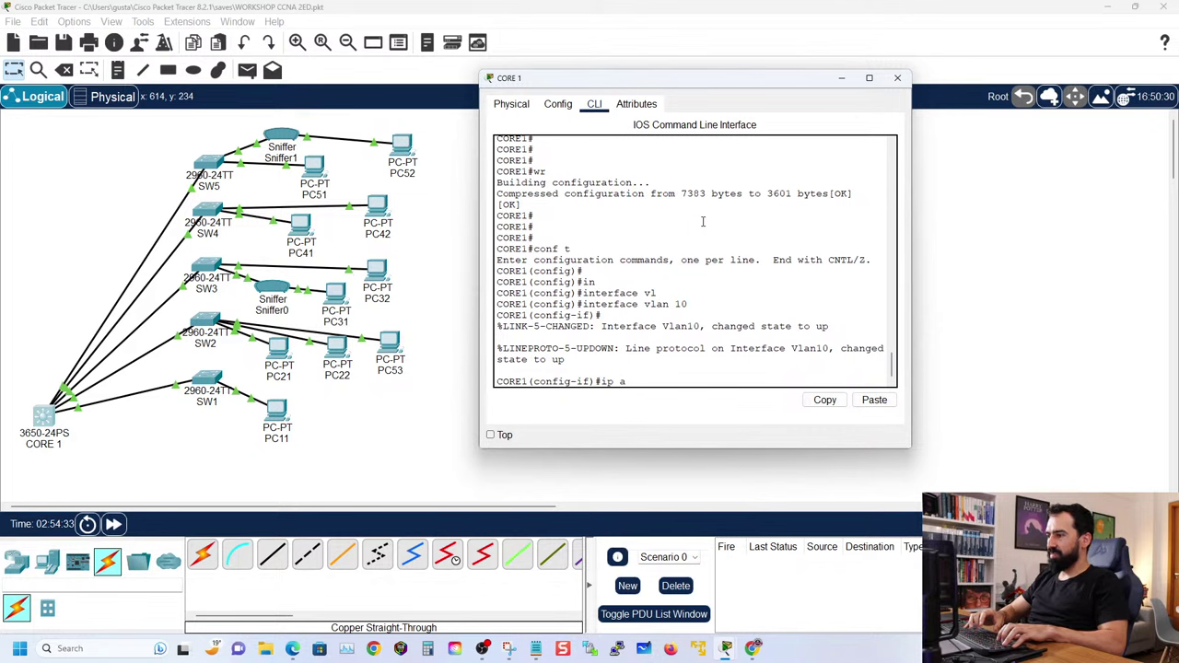
type("dd")
key("Tab")
type("192")
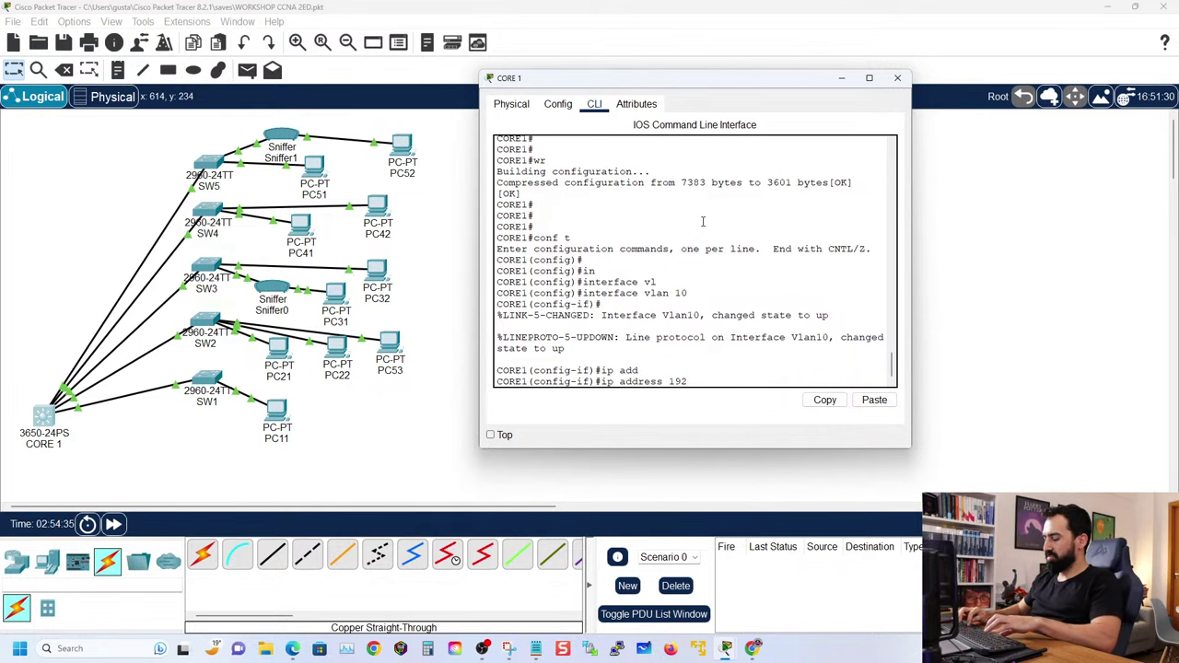
type(".168.10.")
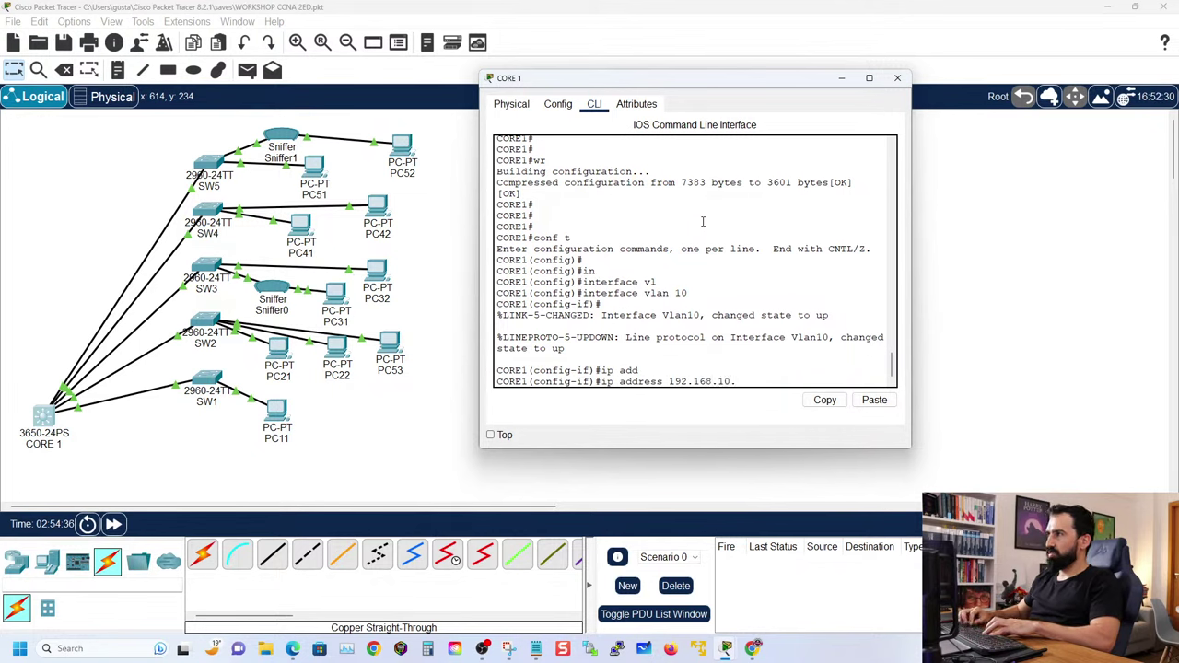
type("1 255")
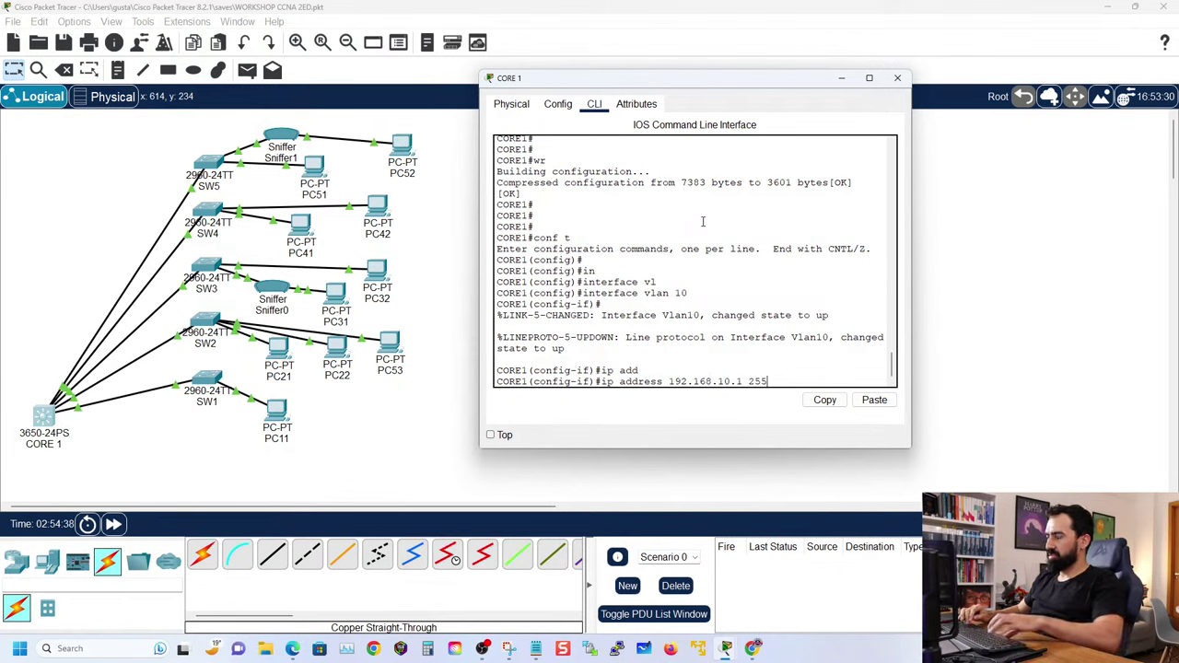
type(".255.0")
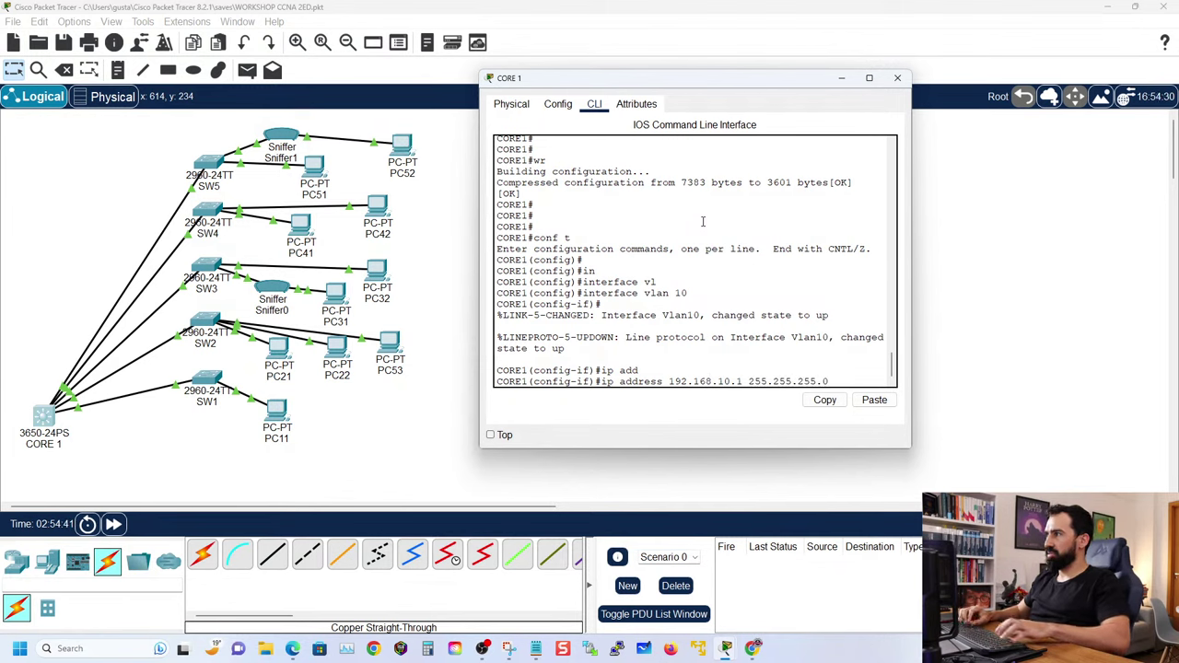
key("Return")
Enable IPv6 on Vlan10, add address 2001:DB8:10::1/64, and exit configuration mode.
type("ig-if)#i")
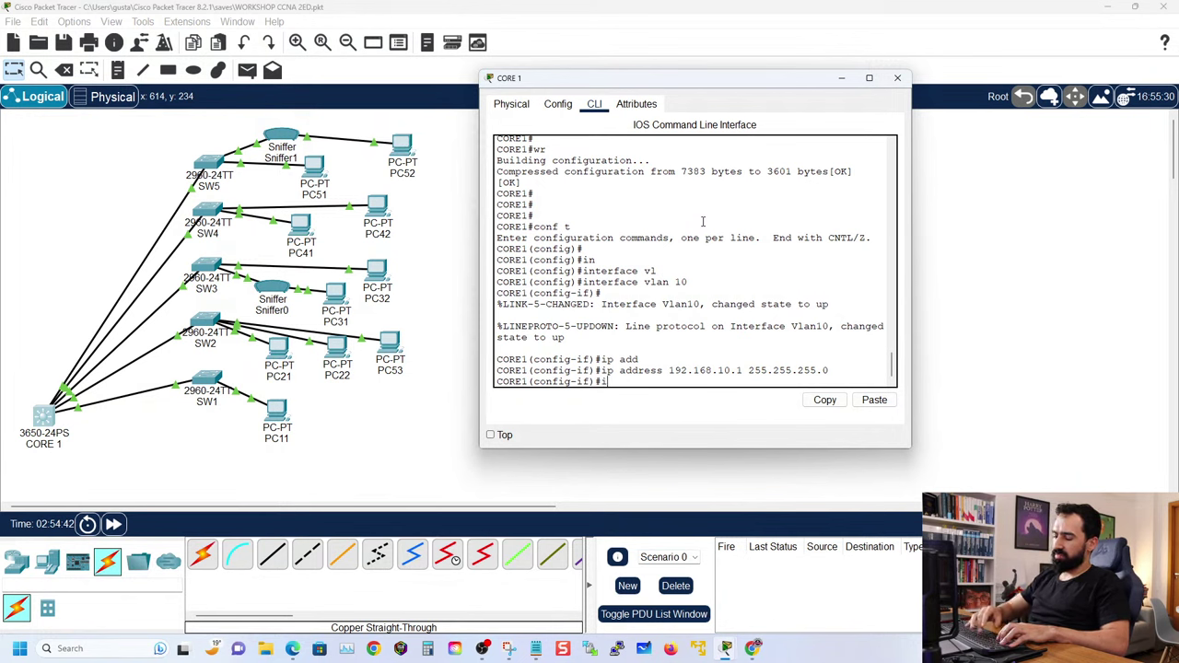
type("pv")
key("Tab")
type("en")
key("Tab")
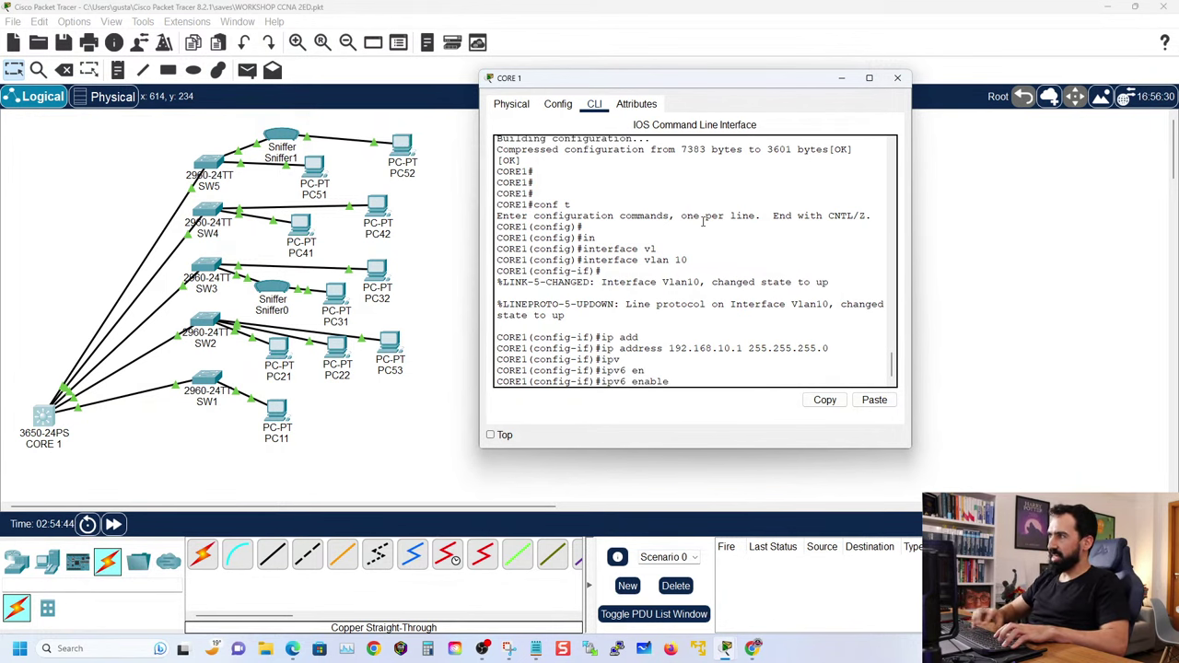
key("Return")
type("ig-if)#i")
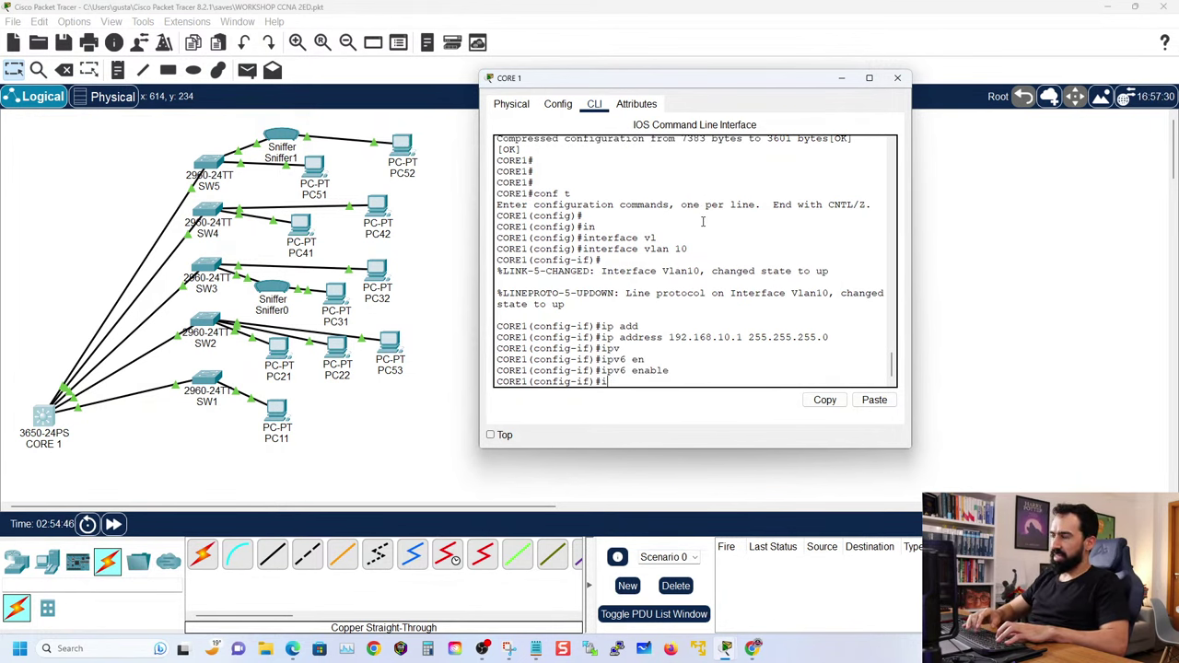
type("pv")
key("Tab")
type("a")
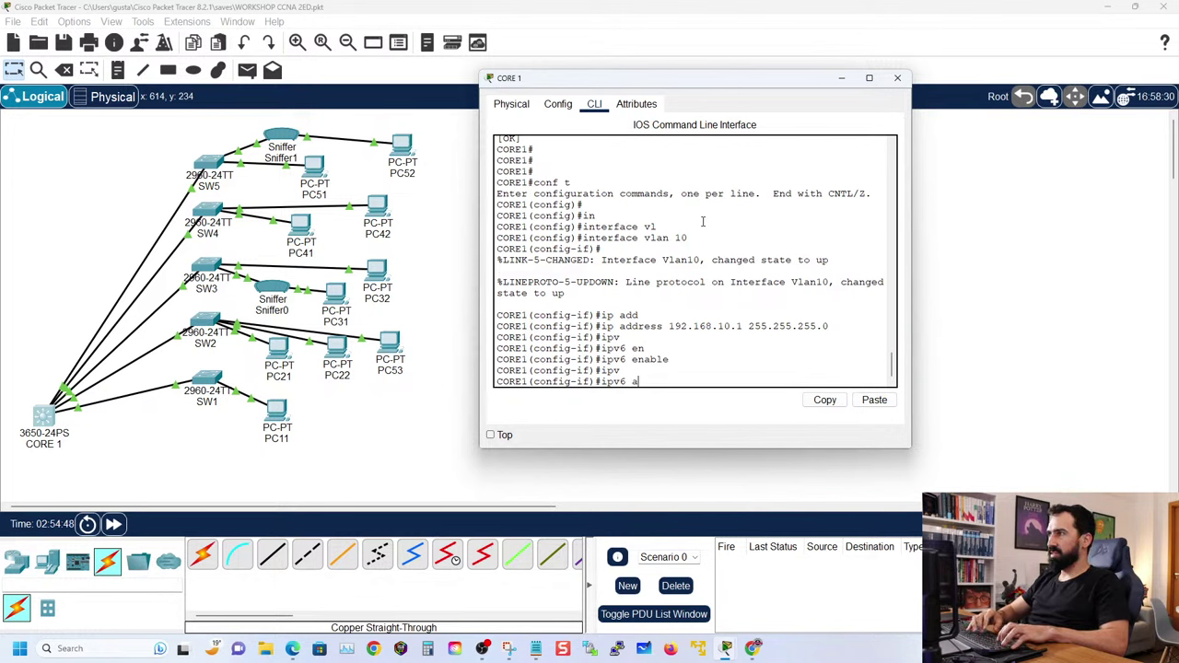
type("dd")
key("Tab")
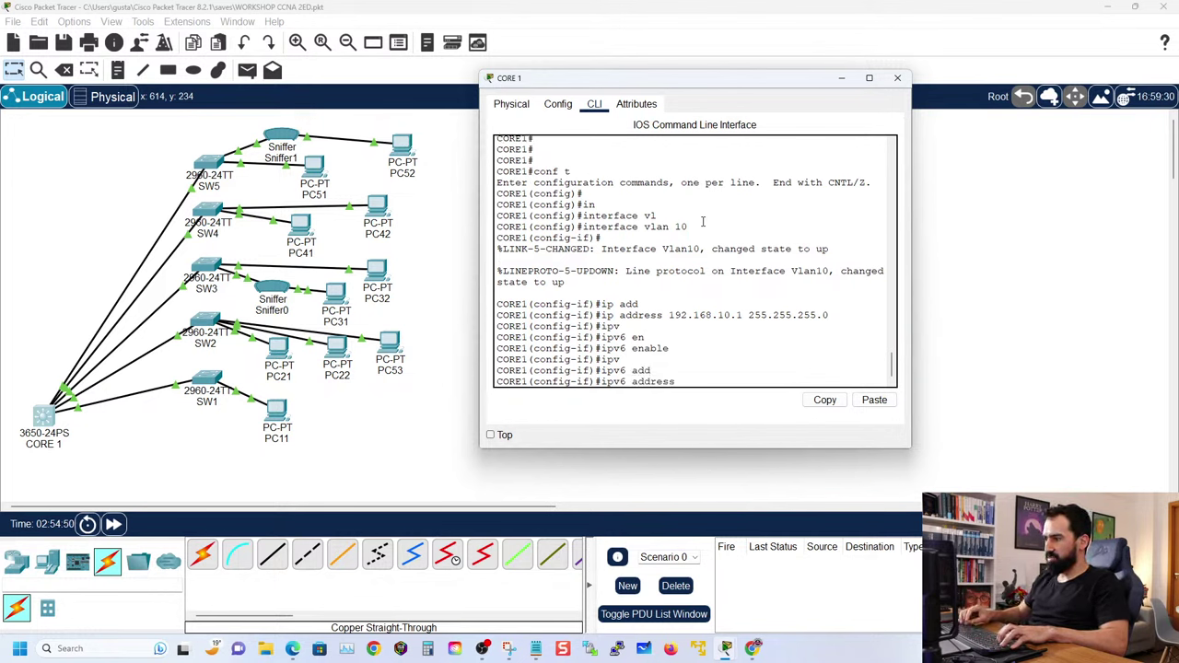
type("2001:")
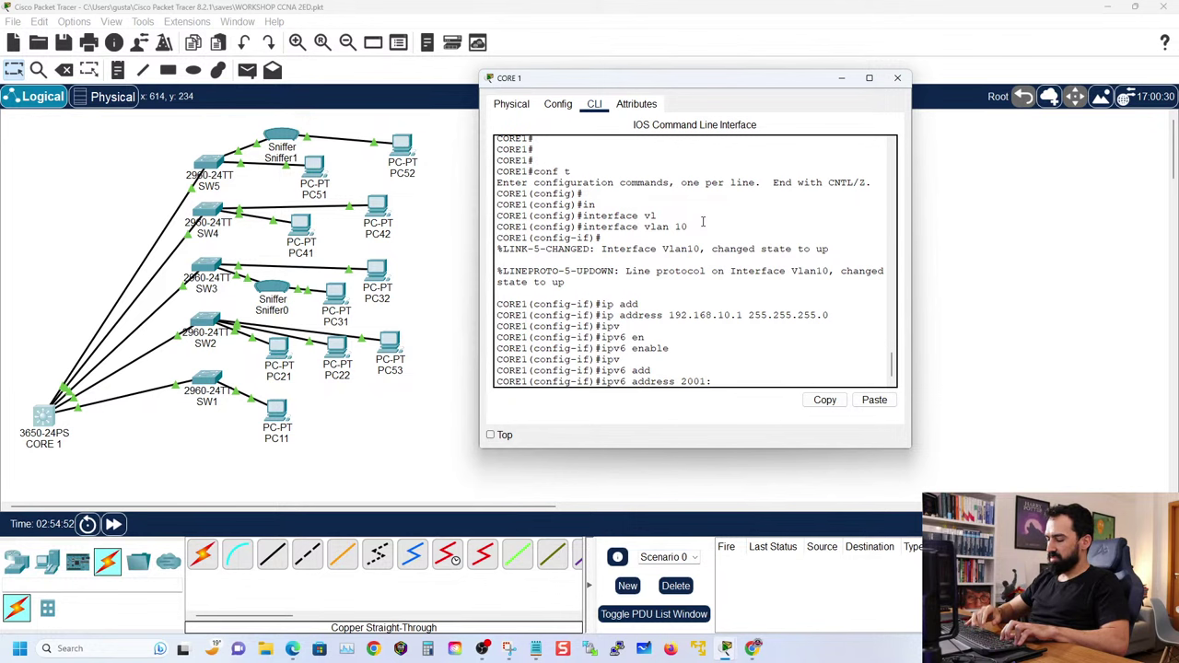
type("DB8")
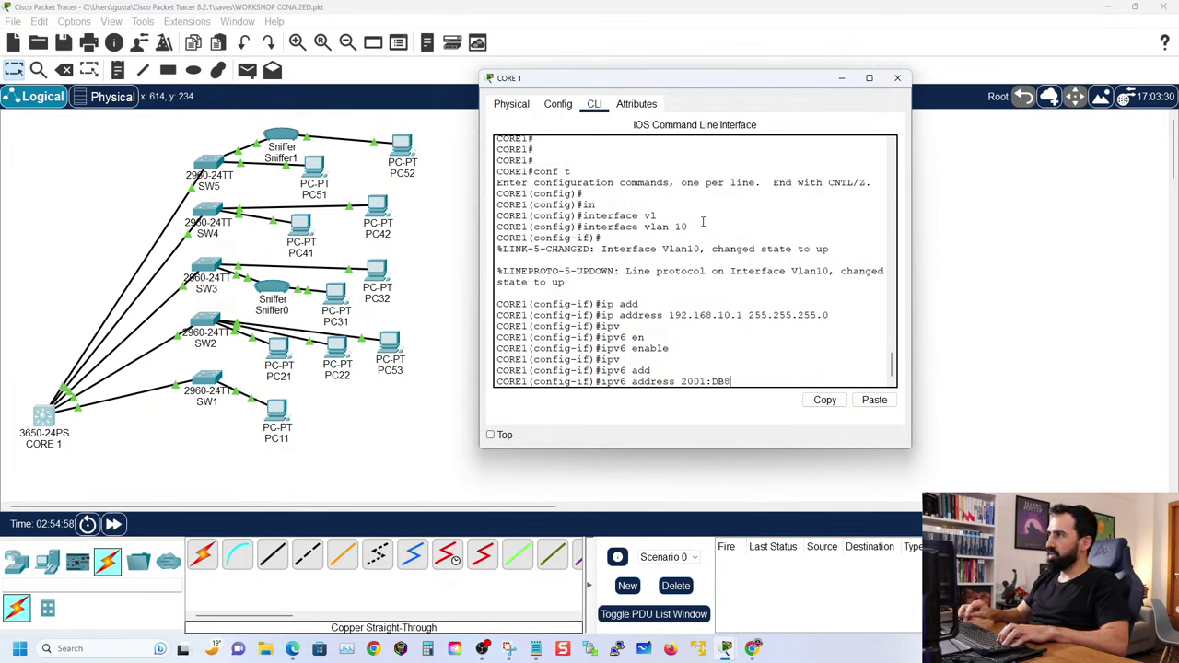
type(":10::1")
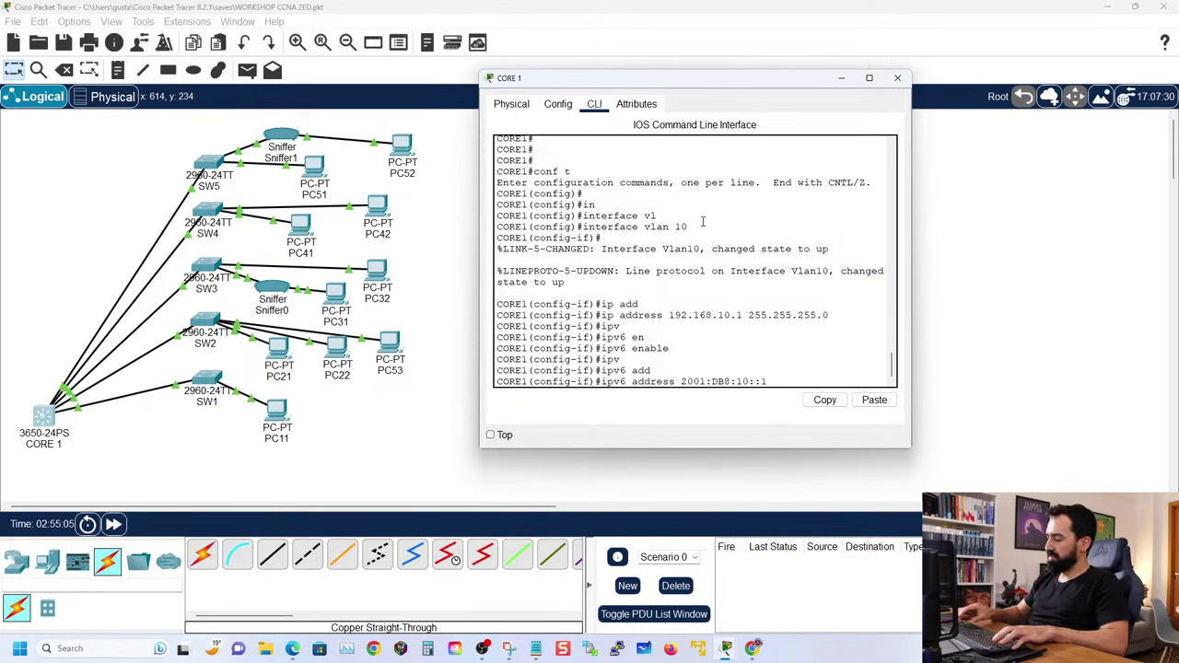
type("64")
key("Return")
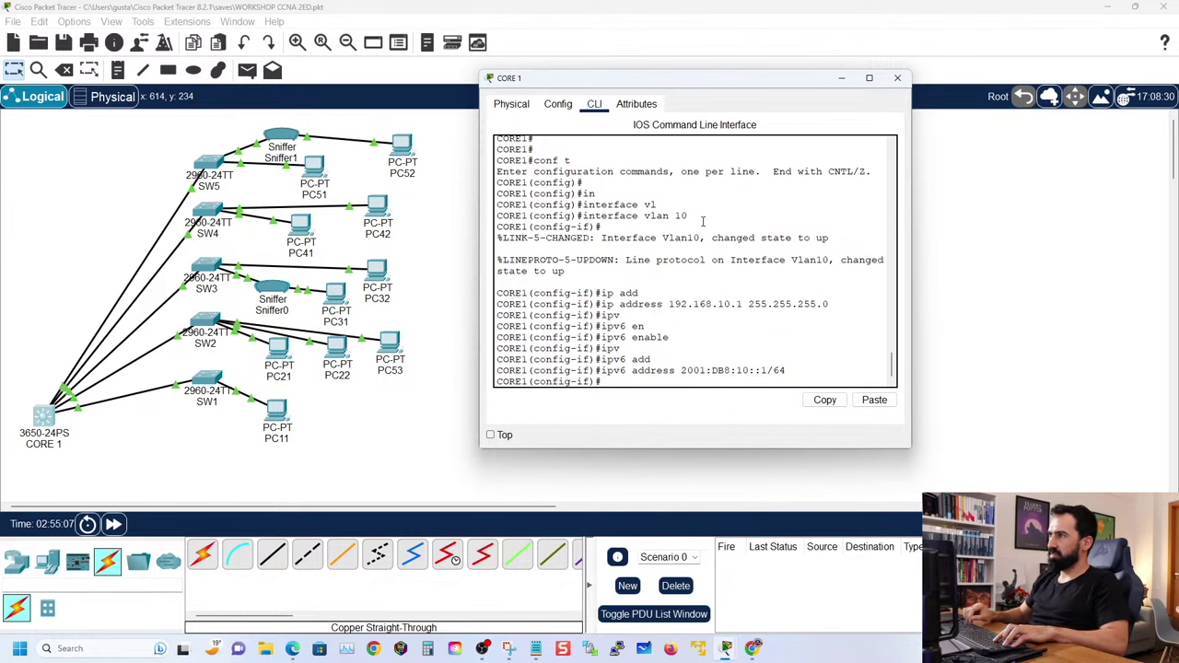
type("end")
key("Return")
key("Return")
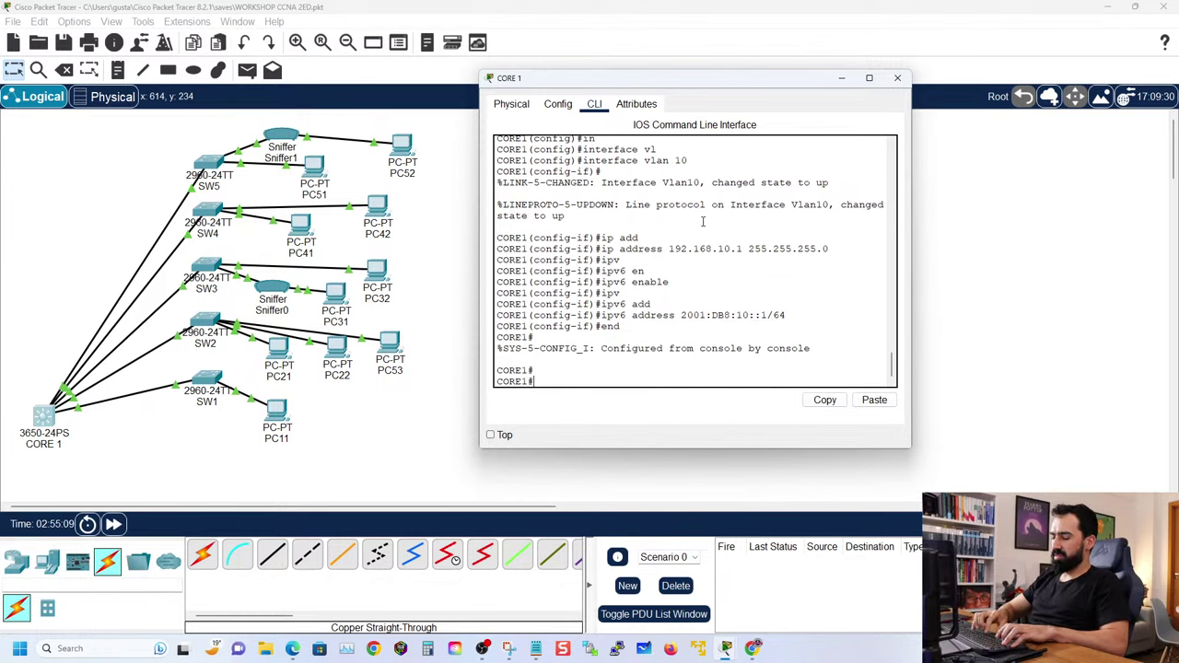
Run show ip interface brief and check Vlan10's IPv4 address 192.168.10.1.
type("wr")
key("Return")
key("Return")
type("sh ")
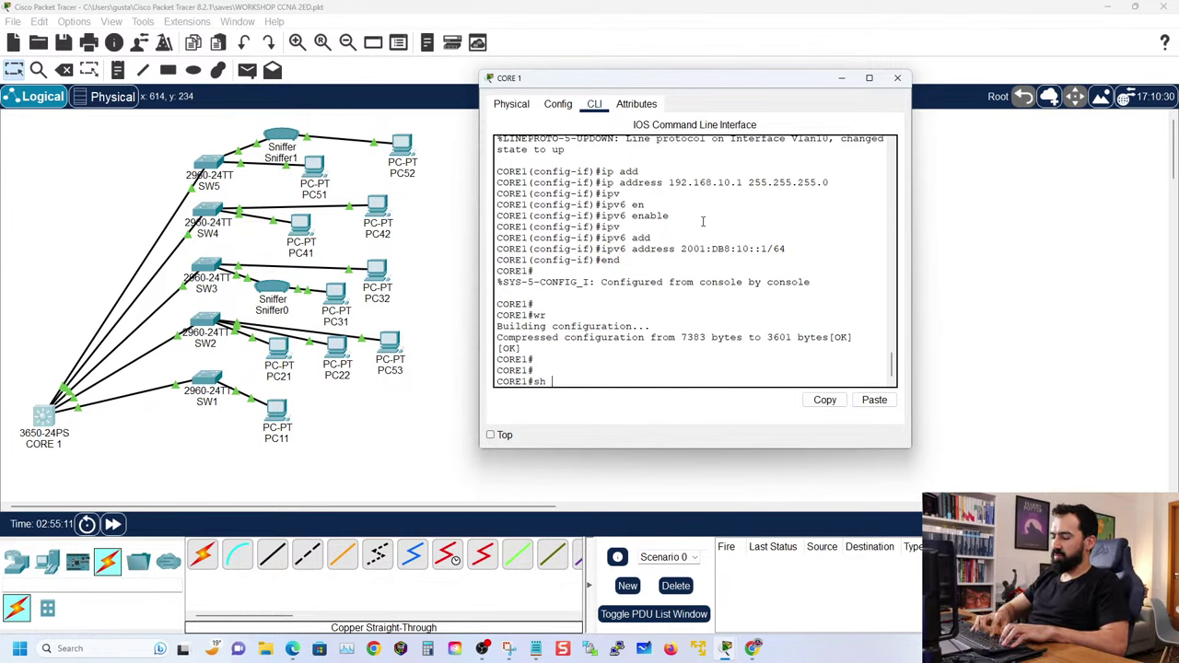
type("ip in")
key("Tab")
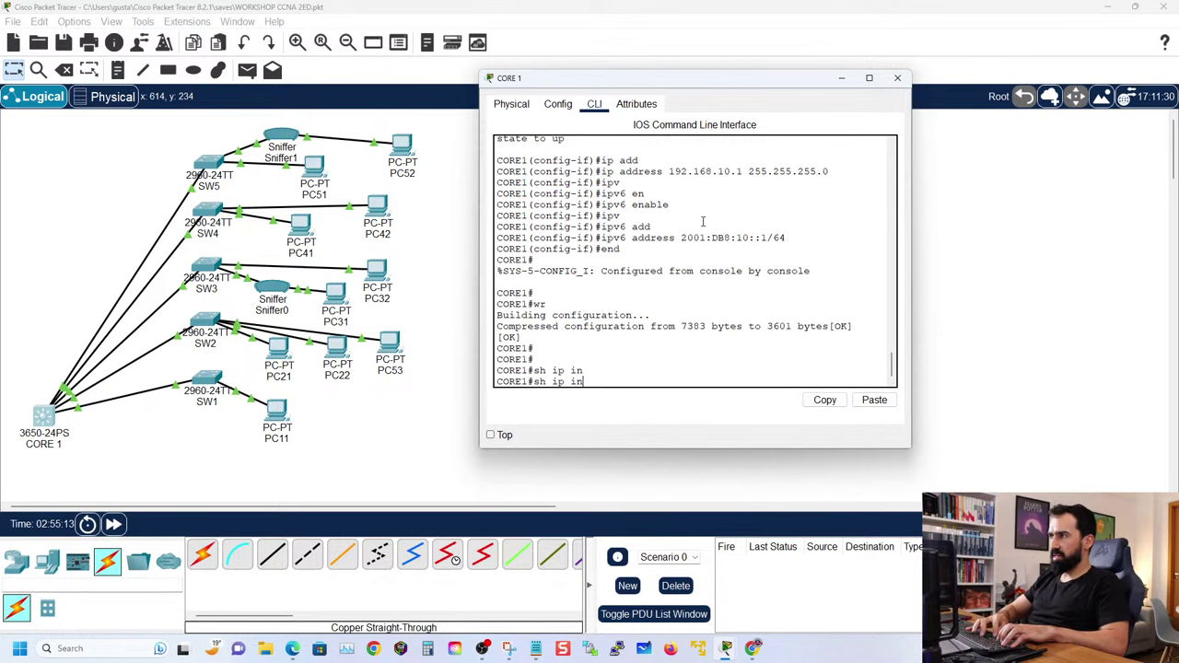
type("t")
key("Tab")
type("br")
key("Tab")
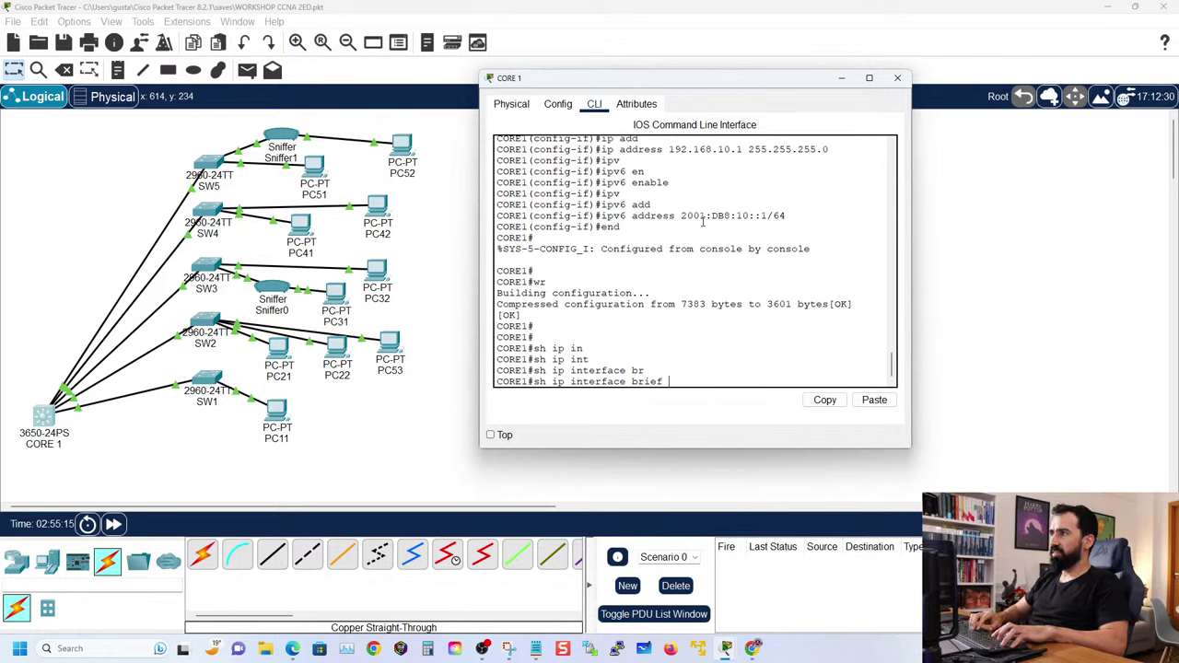
key("Return")
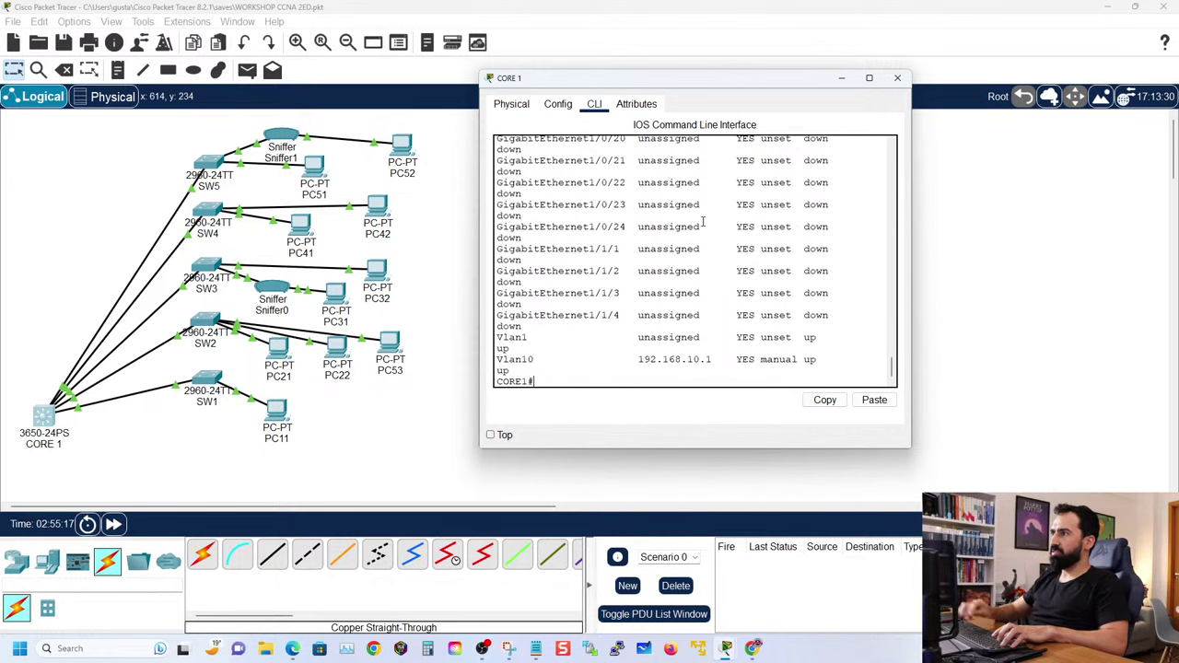
left_click_drag(633, 359, 674, 372)
key("Return")
key("Return")
Run show ipv6 interface brief and check Vlan10's link-local IPv6 address.
key("Up")
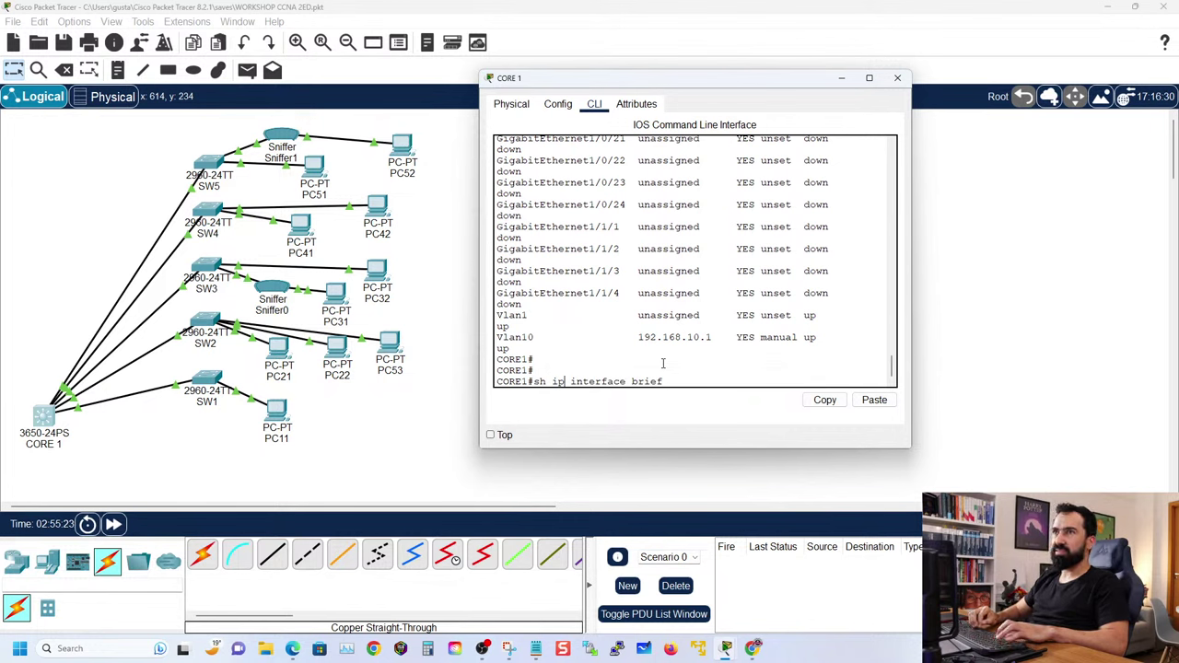
type("v6")
key("Return")
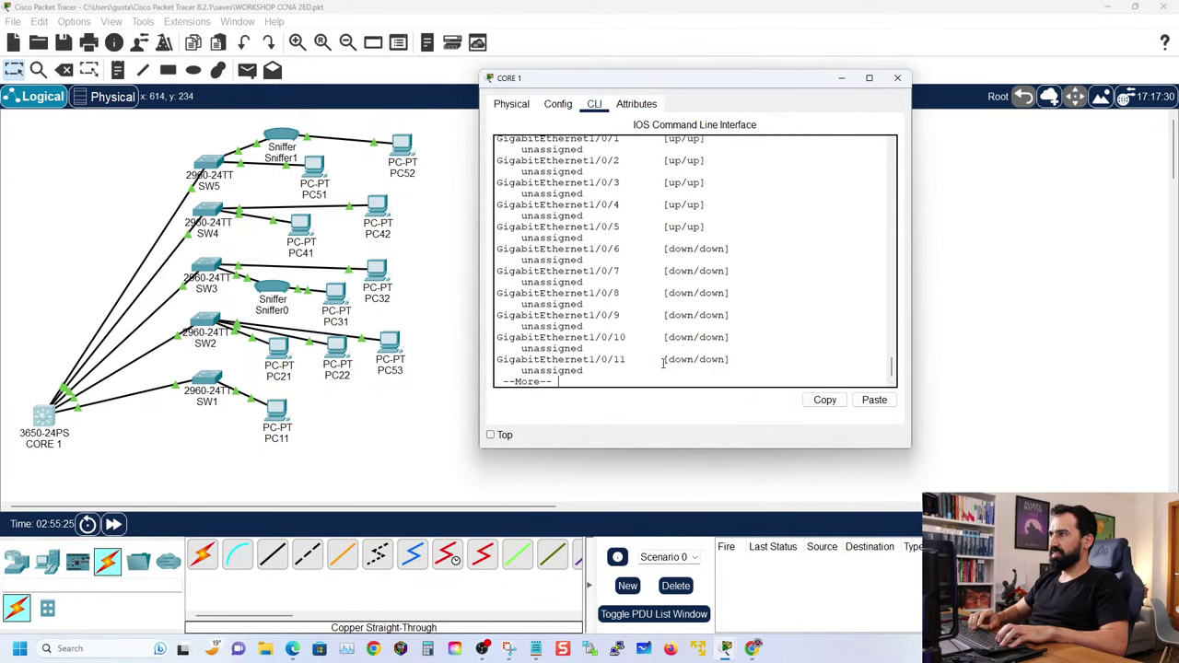
key("space")
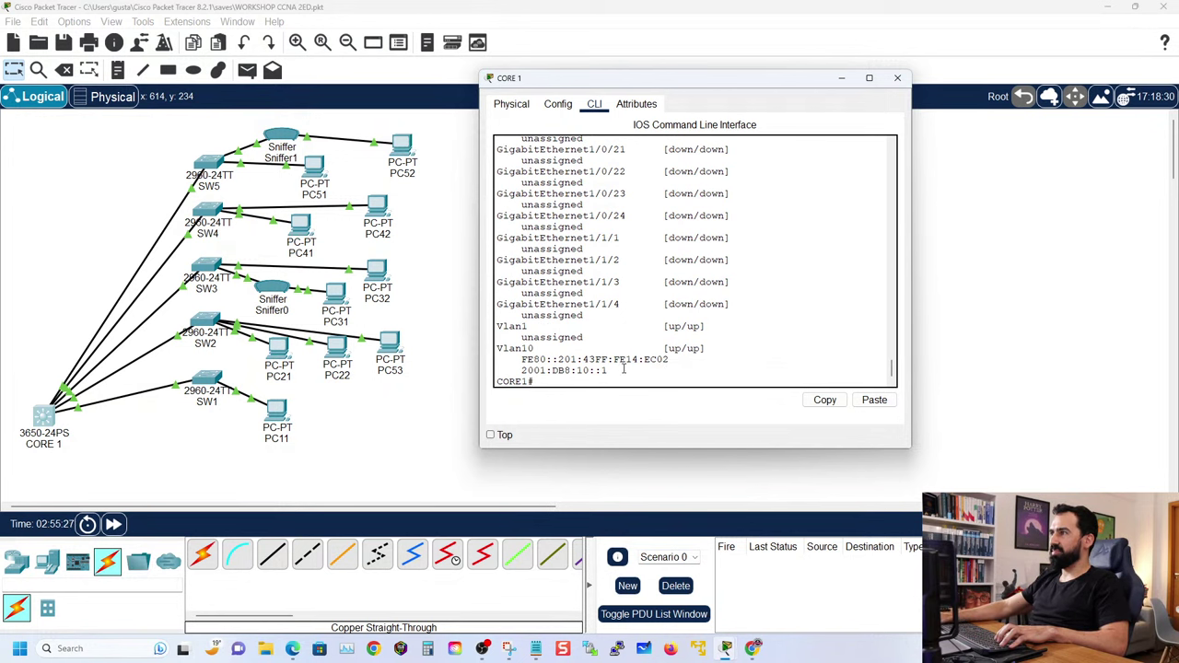
left_click_drag(684, 358, 521, 359)
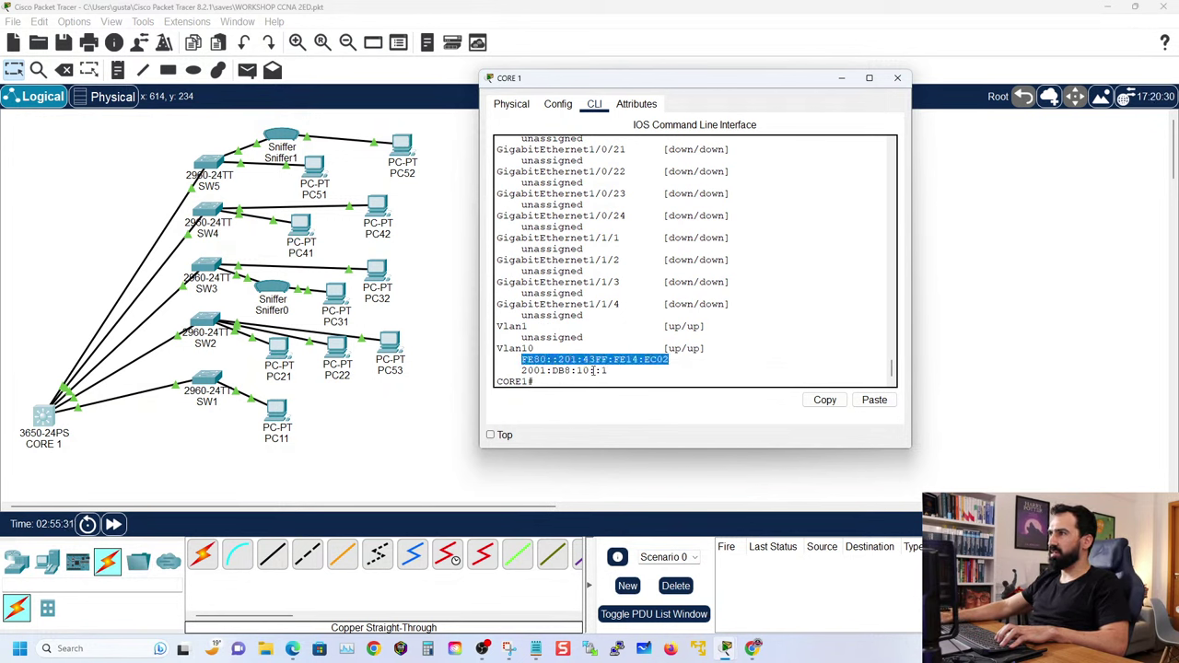
left_click(662, 376)
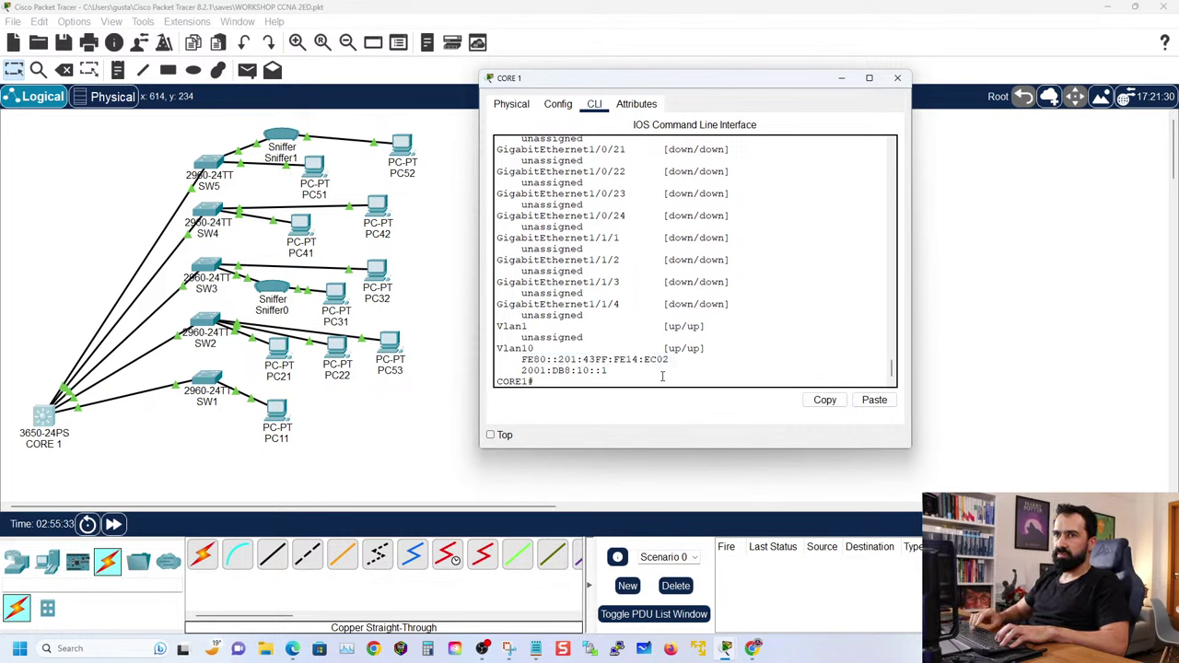
key("Return")
key("Return")
key("Return")
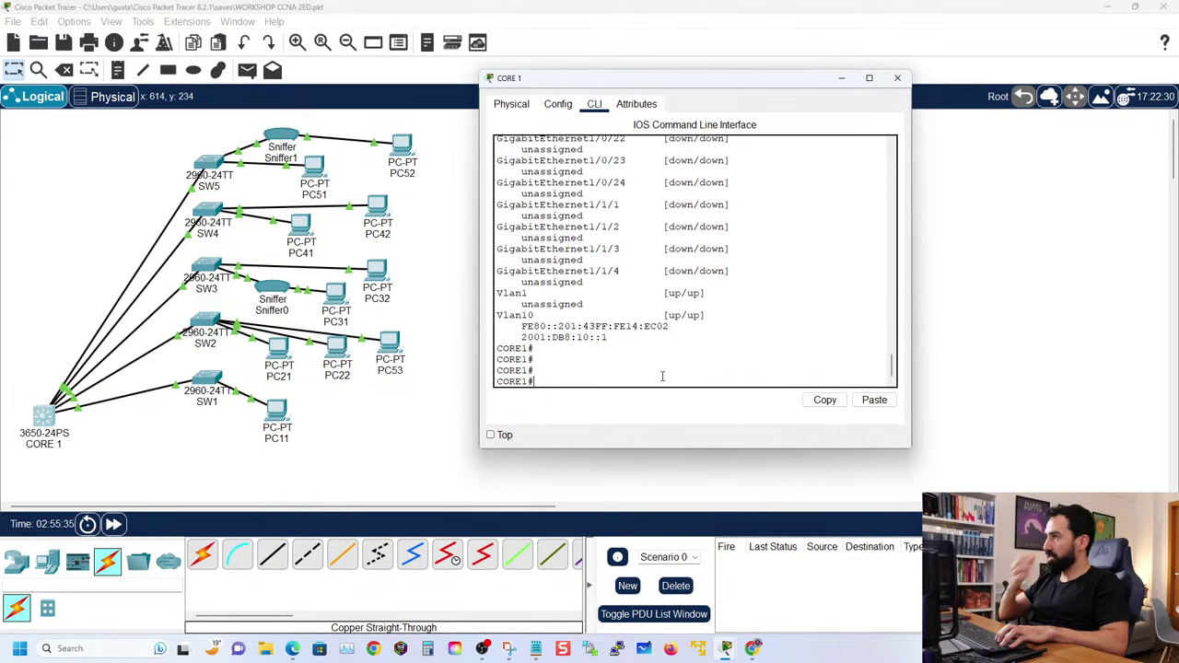
key("Return")
key("Return")
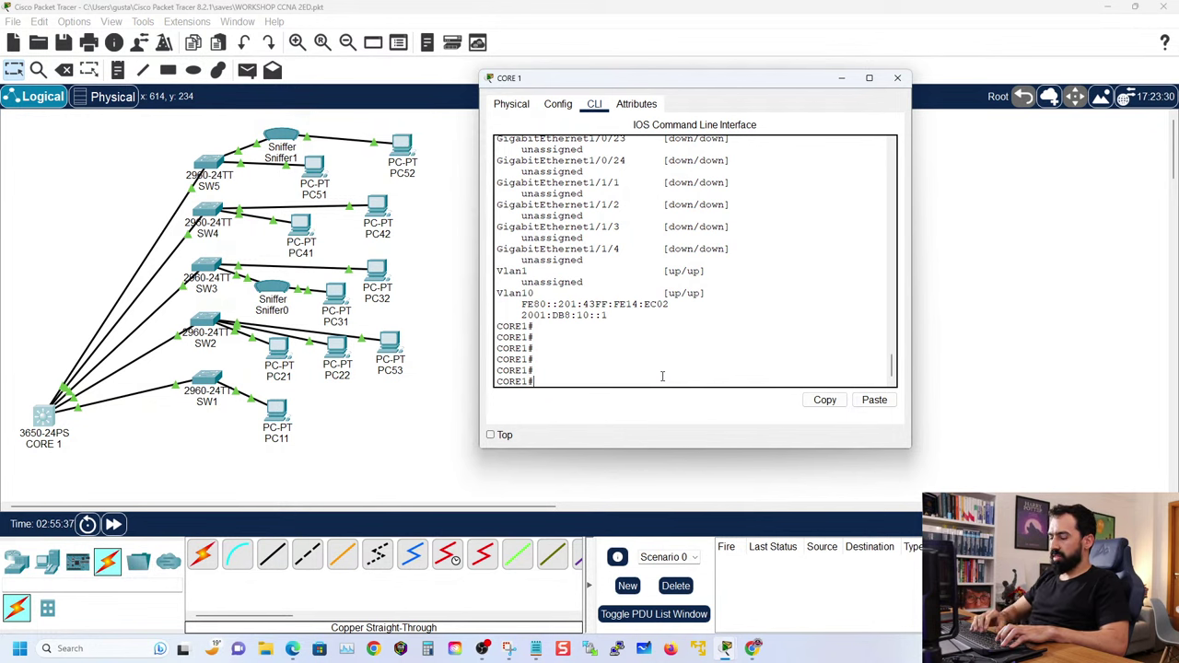
Display CORE1's IPv4 routing table with show ip route, then return to the topology workspace.
type("sh ip ")
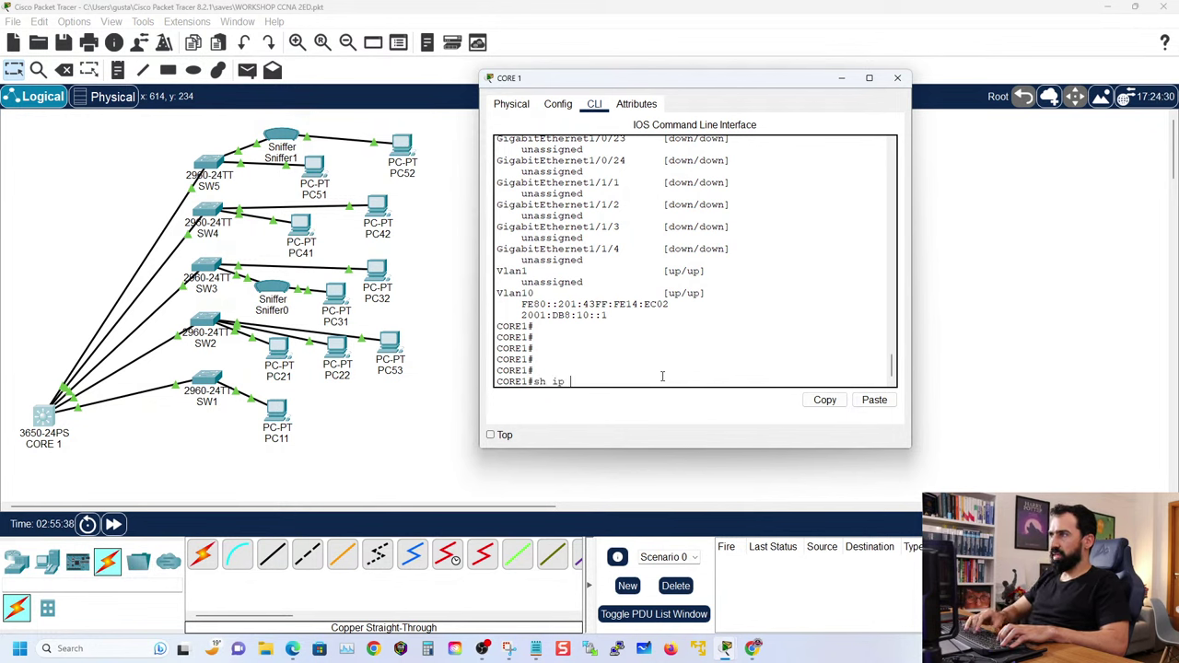
type("ro")
key("Tab")
key("Return")
key("Return")
key("Return")
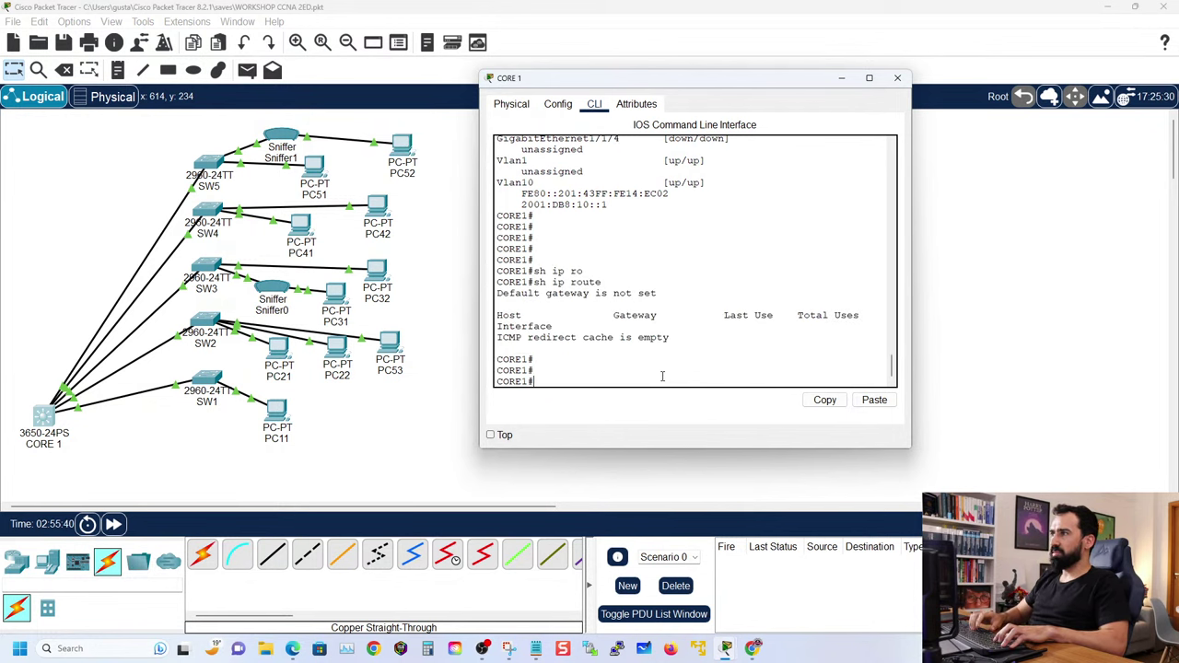
left_click_drag(475, 355, 414, 343)
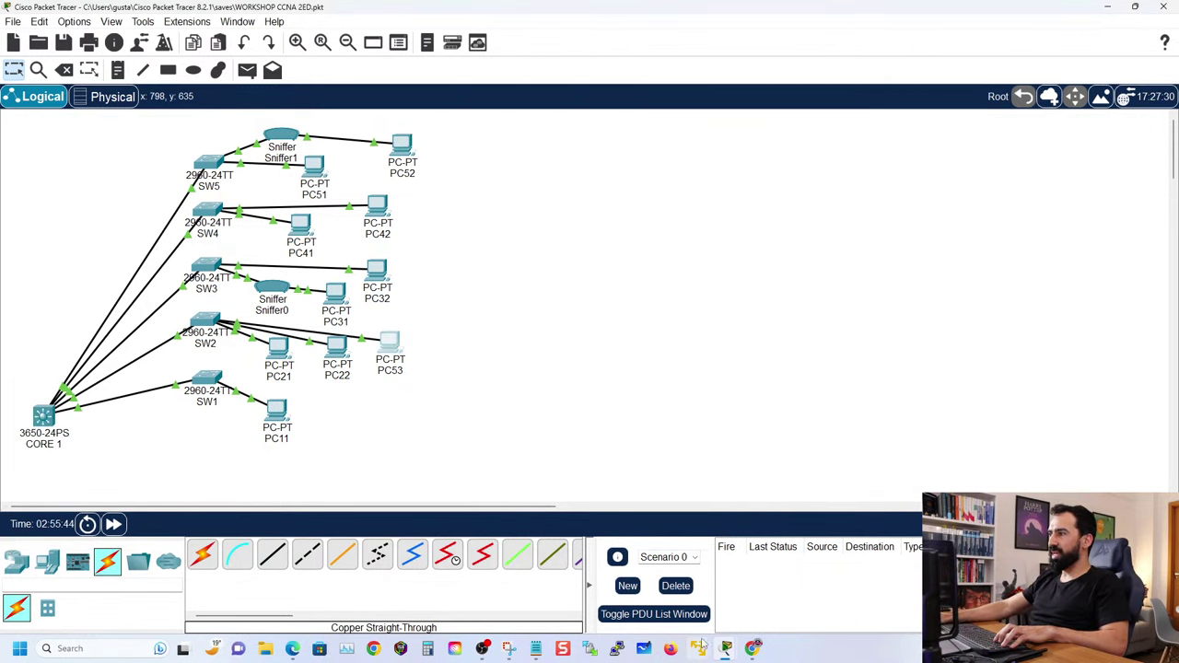
Close SW5's console, bring CORE1's CLI back, and enter global configuration mode.
mouse_move(725, 652)
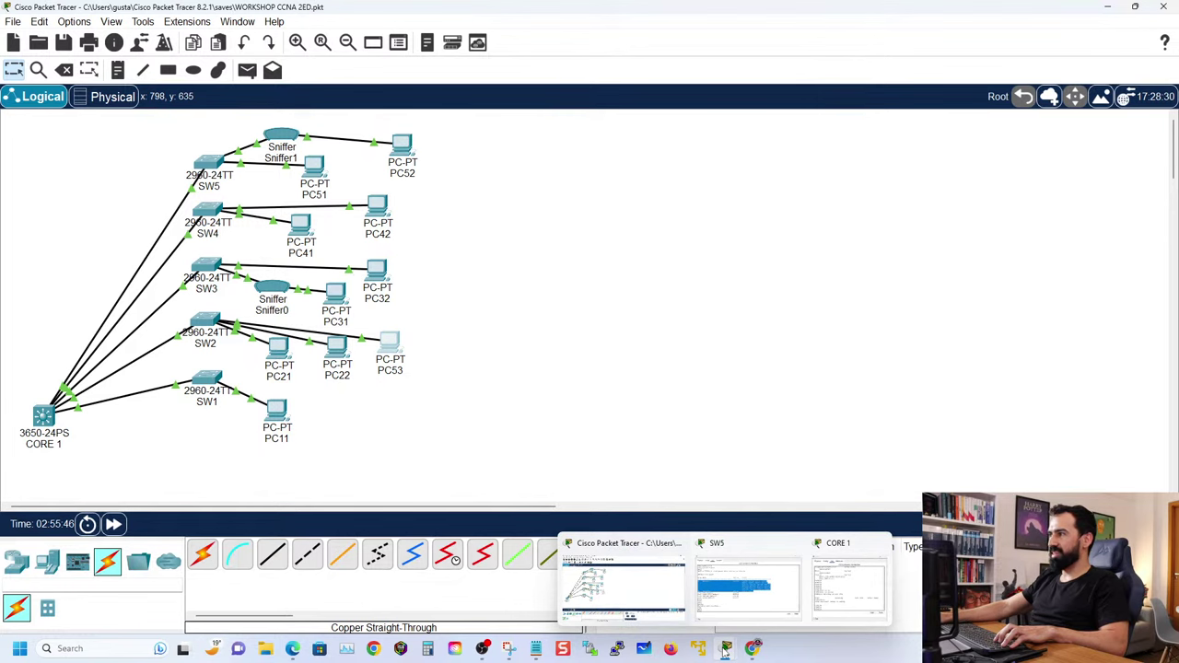
left_click(737, 594)
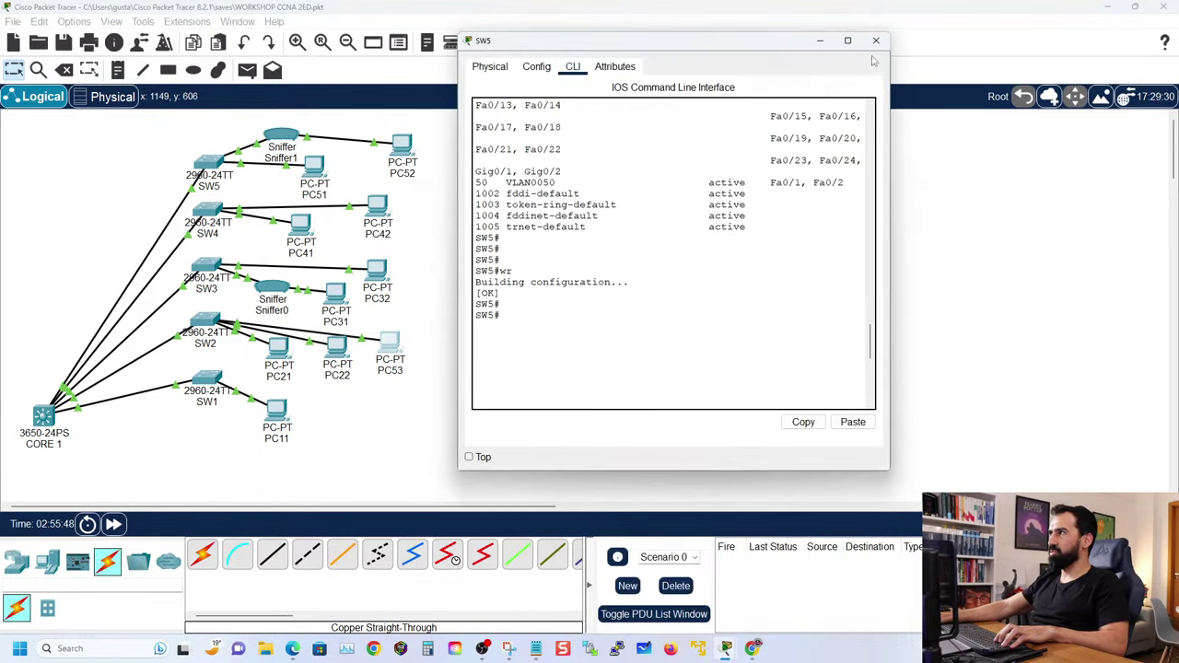
left_click(876, 40)
mouse_move(726, 650)
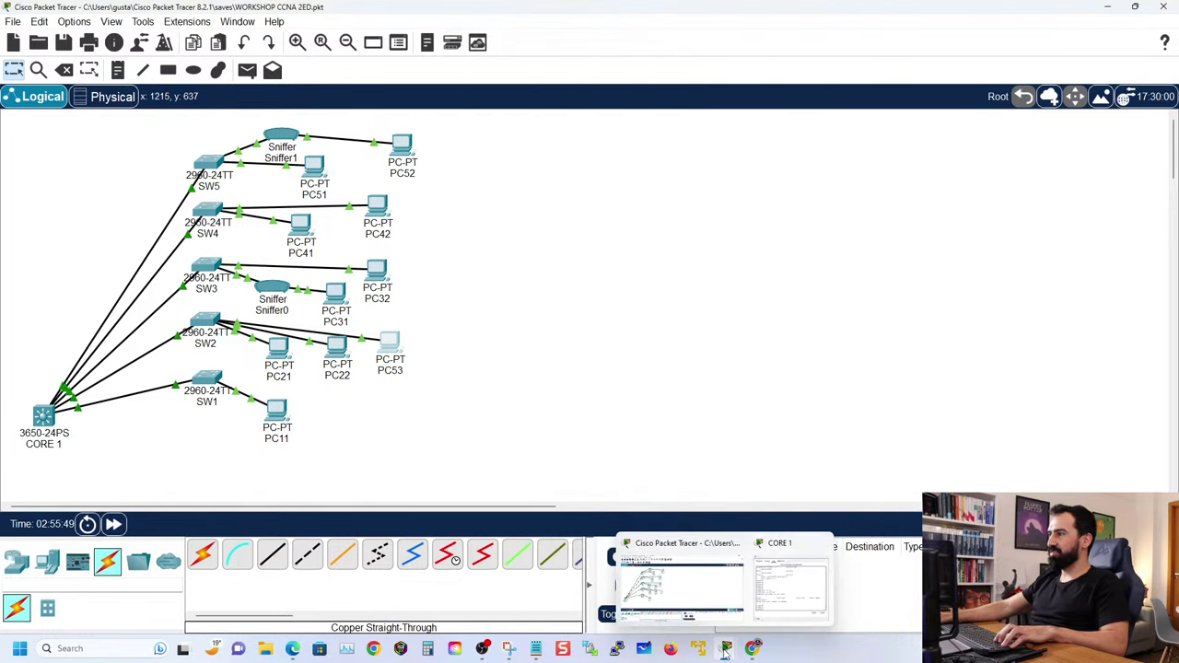
left_click(790, 587)
type("conf")
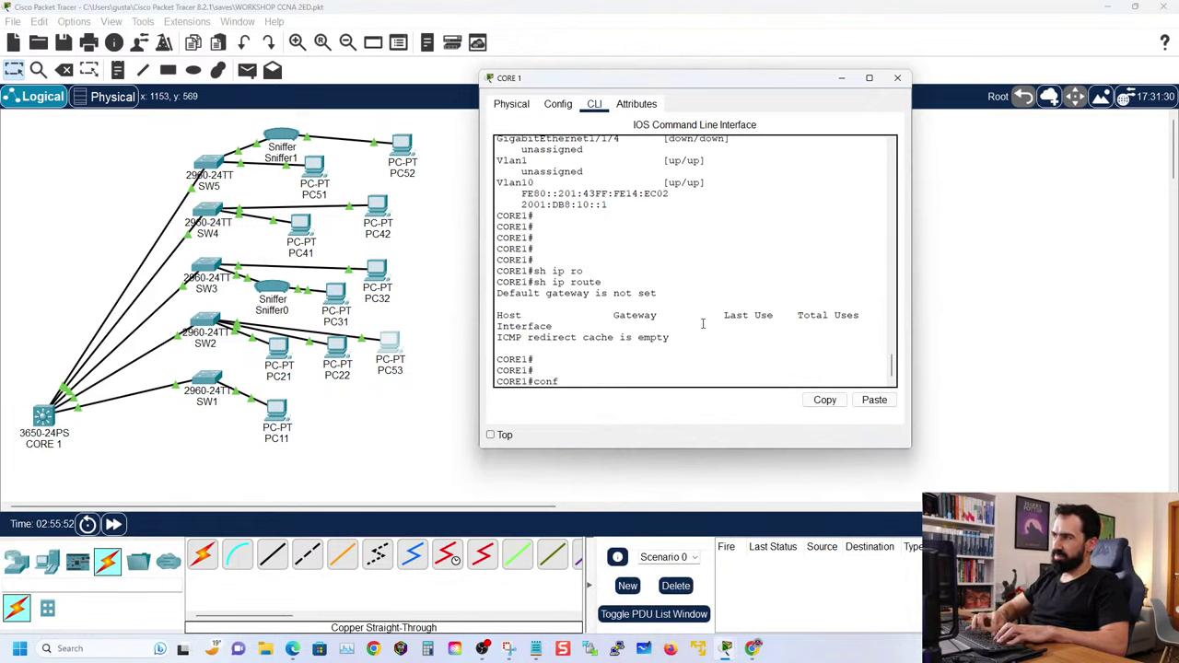
type(" t")
key("Return")
key("Return")
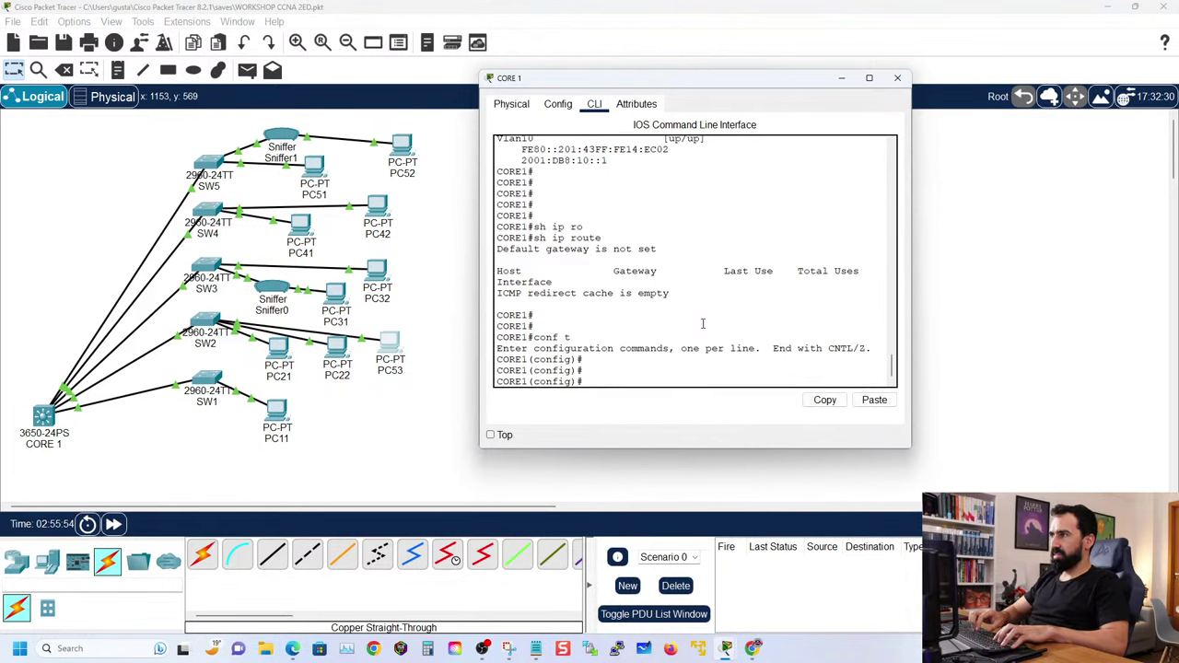
Enable ip routing and ipv6 unicast-routing on CORE1, then exit configuration mode.
type("i")
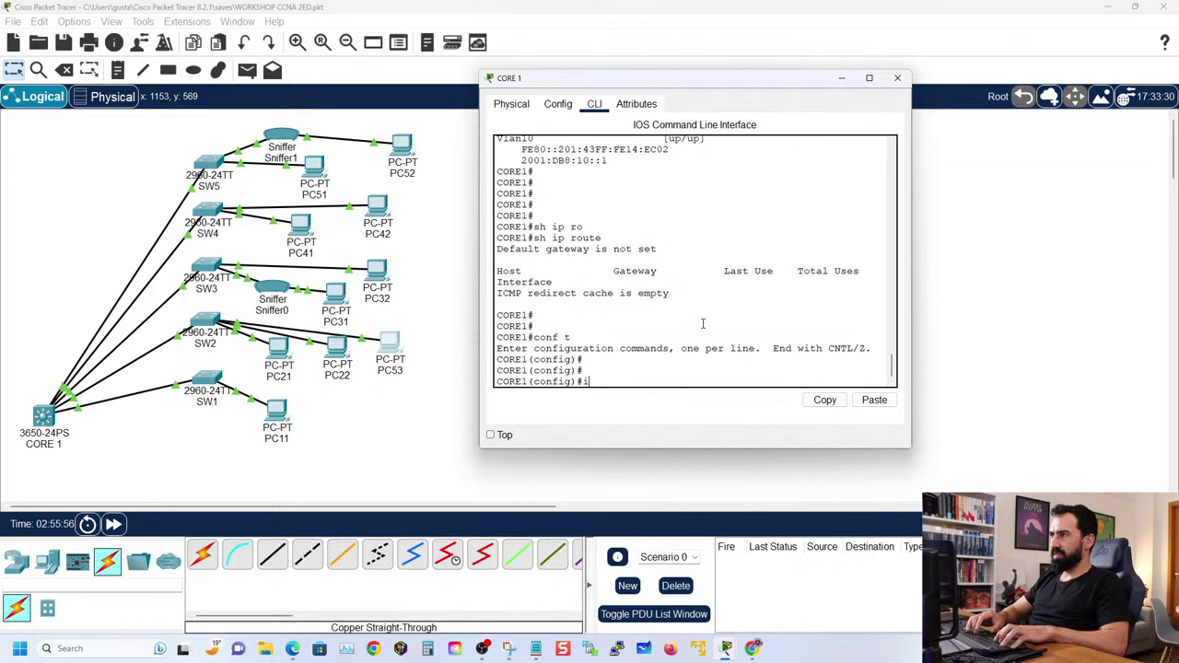
type("p ro")
key("Tab")
type("u")
key("Tab")
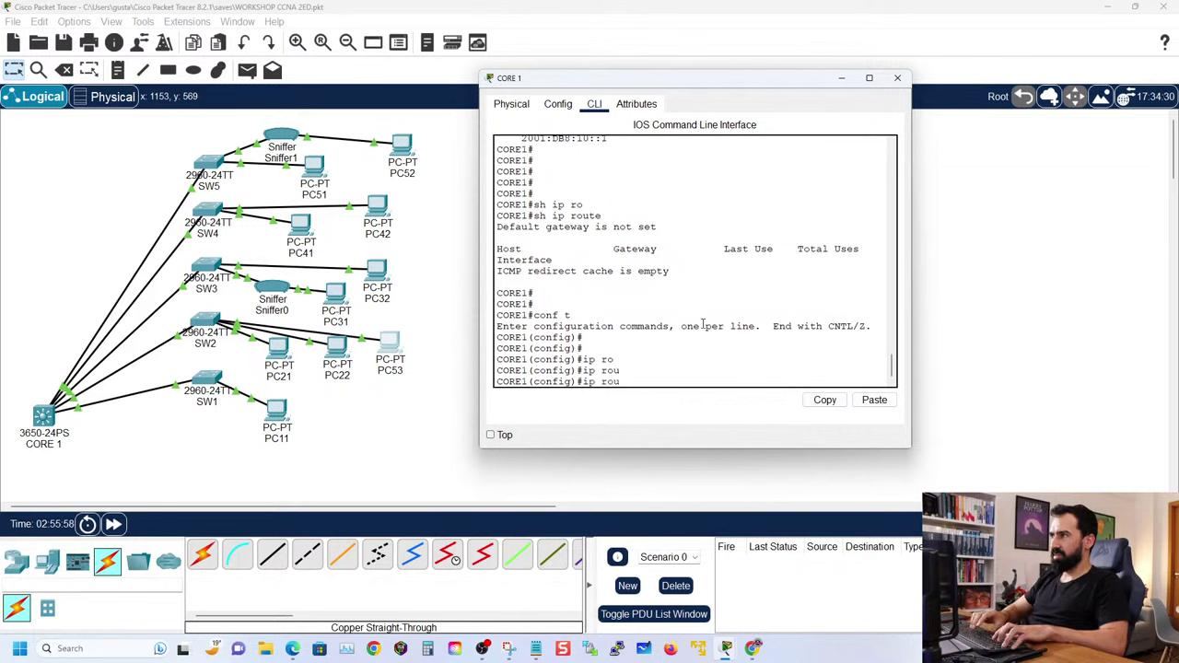
type("t")
key("Tab")
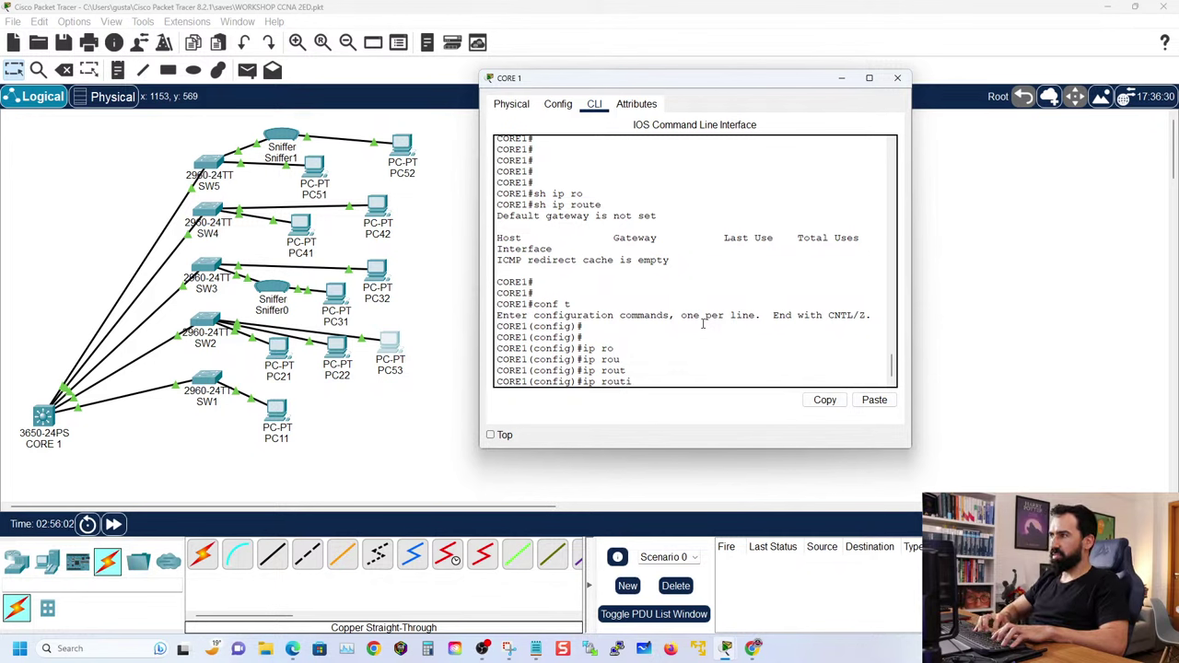
key("Return")
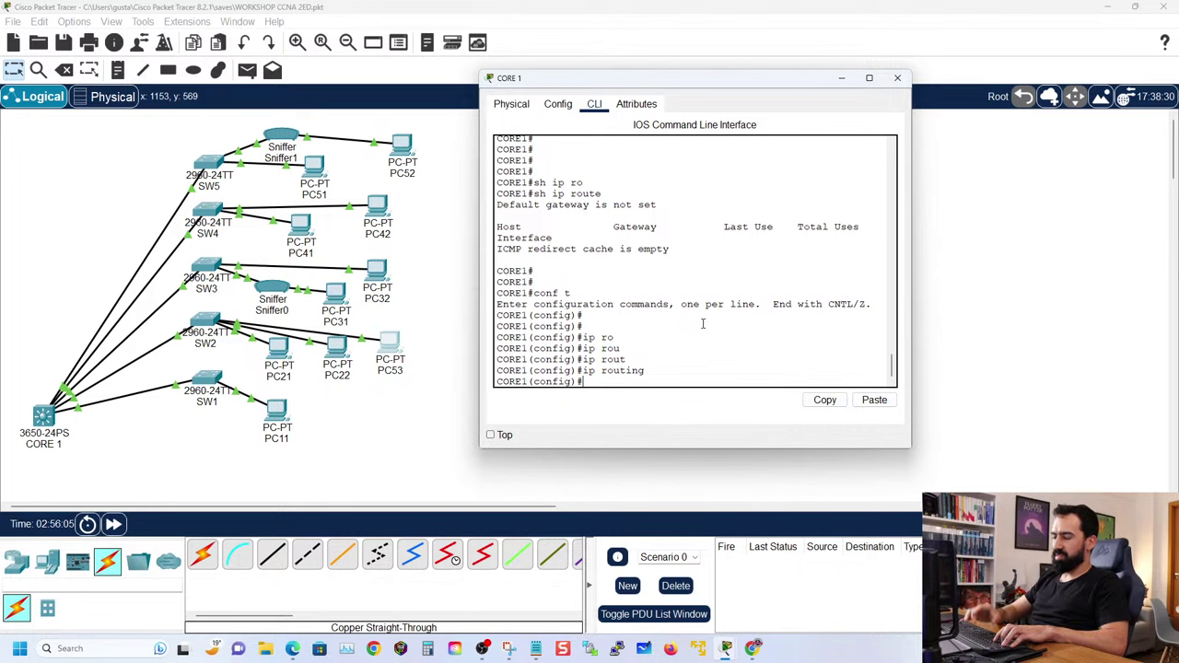
type("ipv")
key("Tab")
type("6 un")
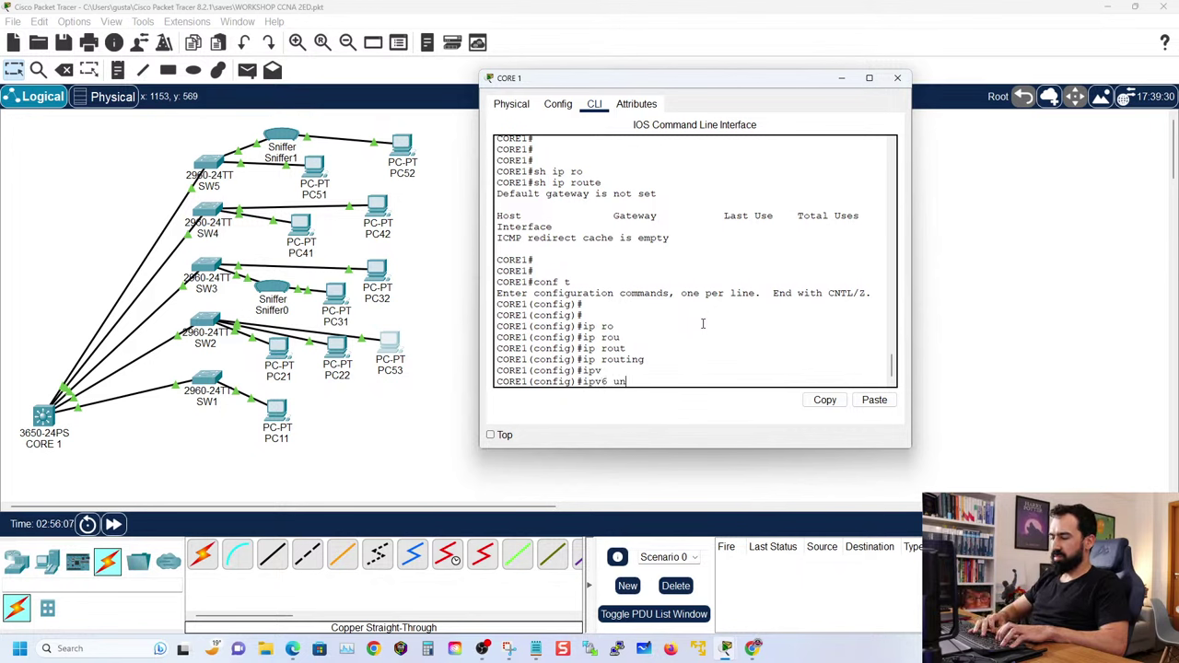
type("i")
key("Tab")
key("Return")
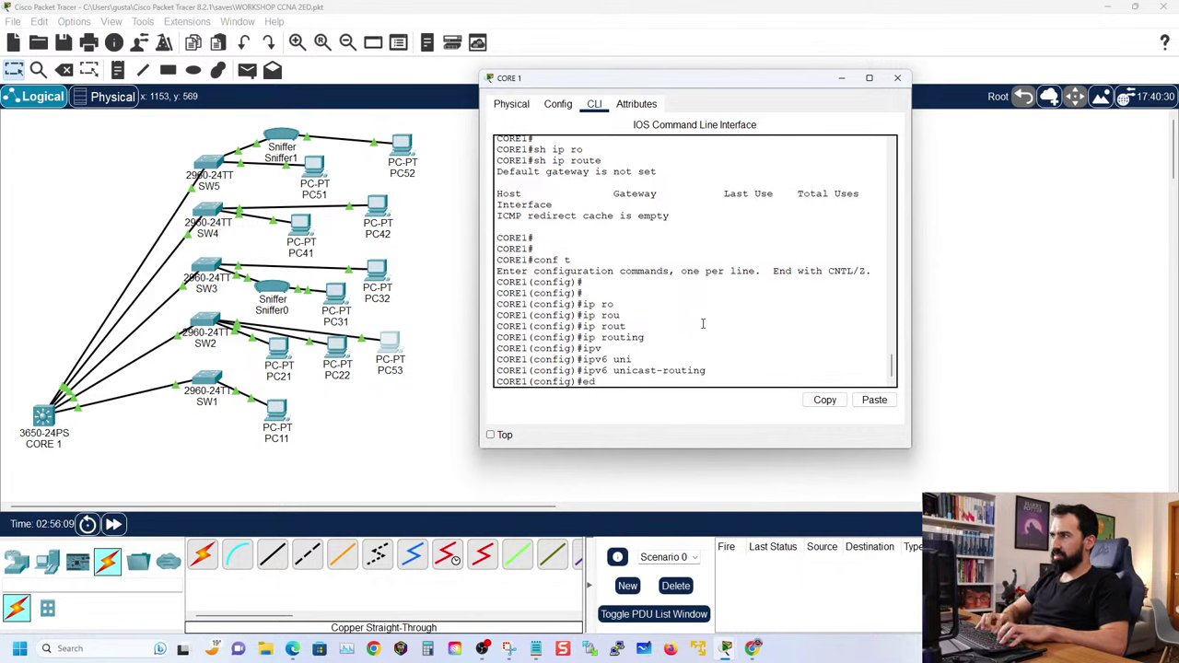
type("end")
key("Return")
key("Return")
Run show ip route and confirm the connected 192.168.10.0/24 network.
type("sh")
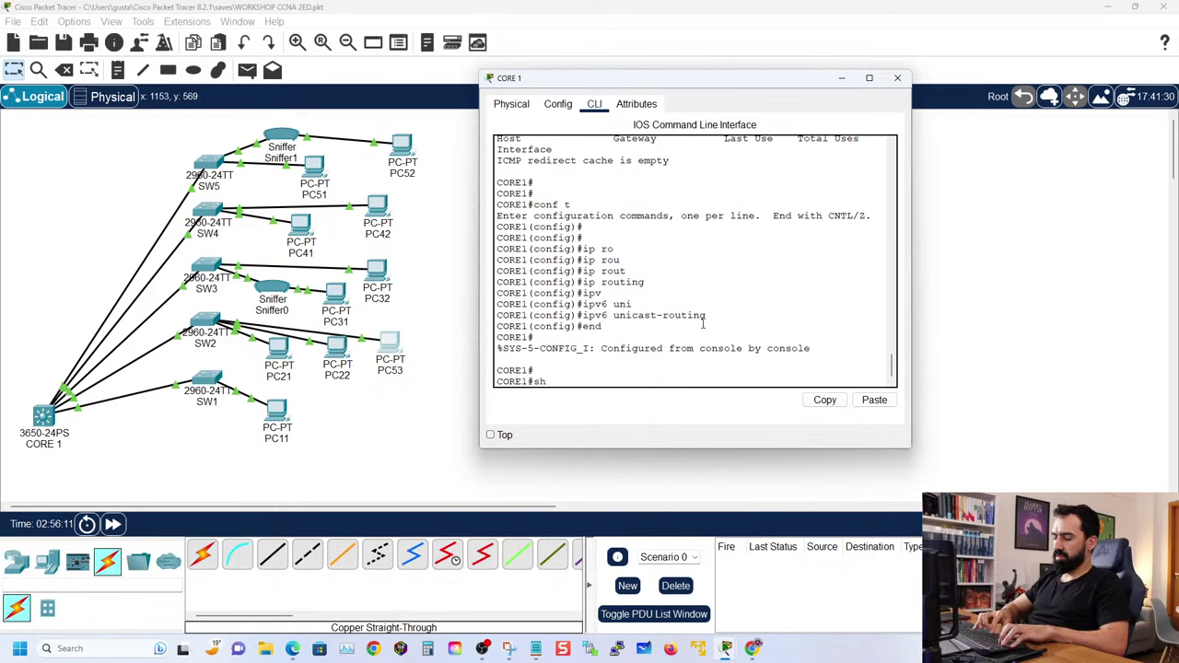
type(" ip ro")
key("Tab")
key("Return")
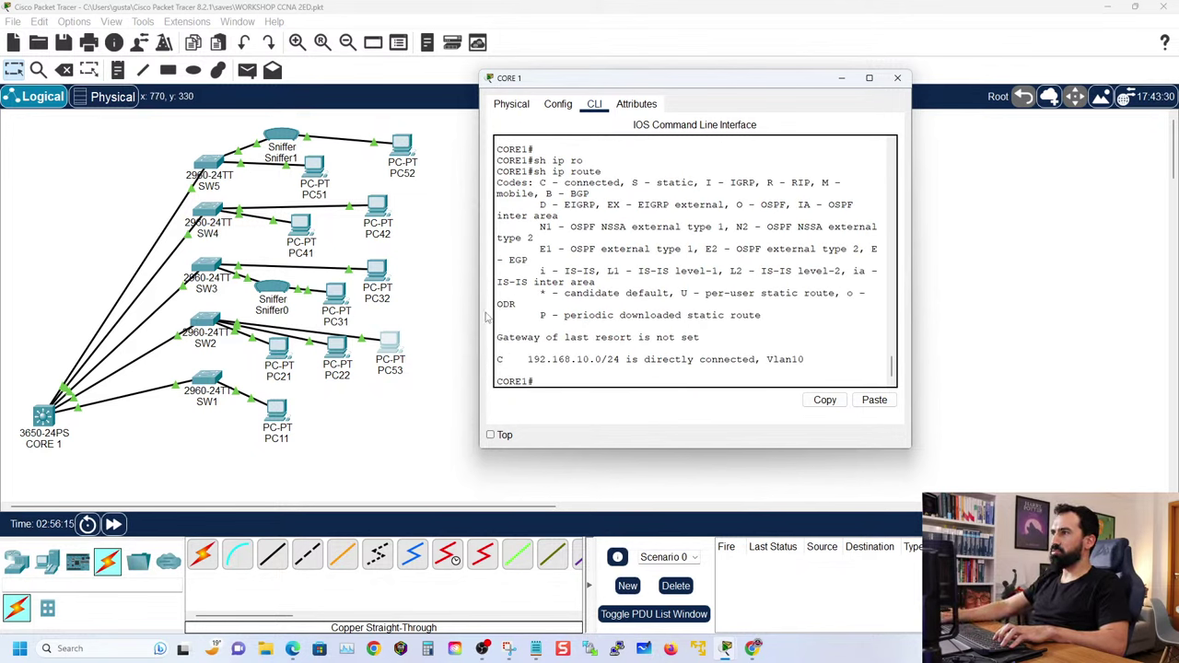
left_click_drag(475, 310, 282, 309)
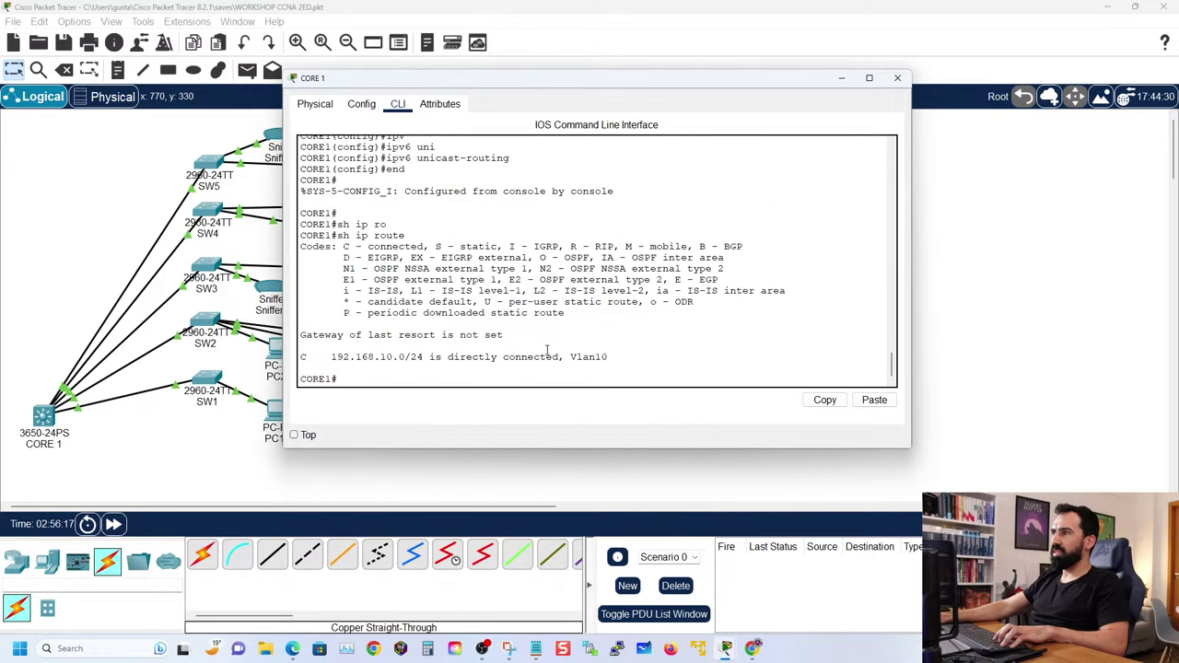
left_click_drag(609, 357, 394, 356)
left_click(316, 357)
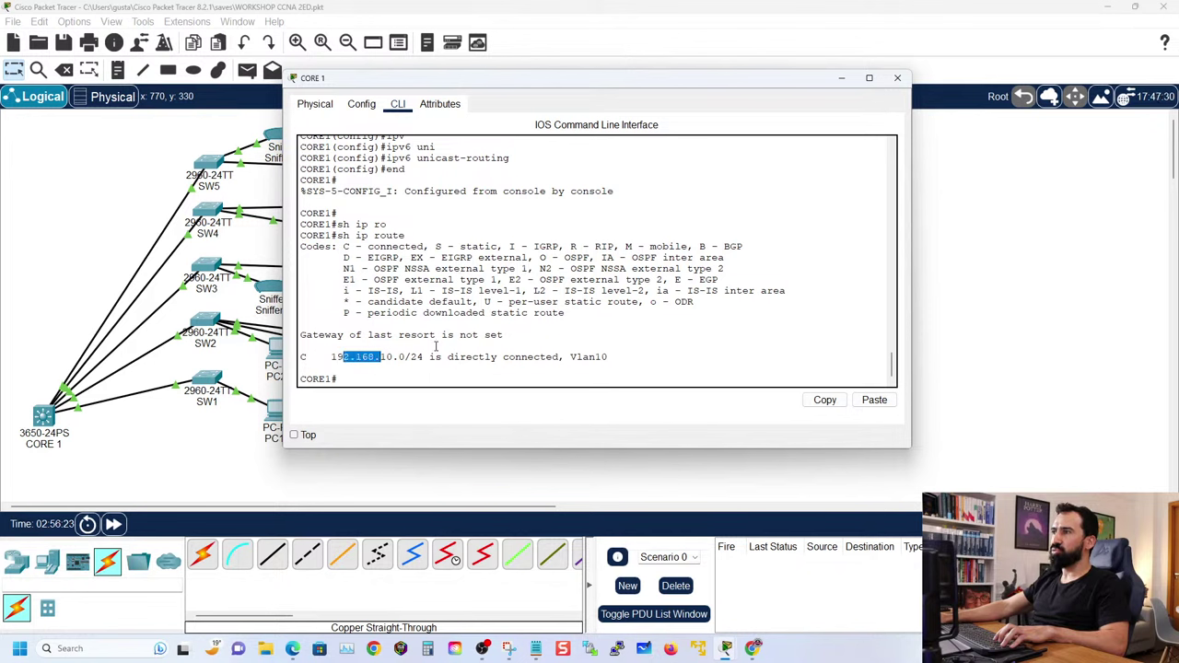
key("Return")
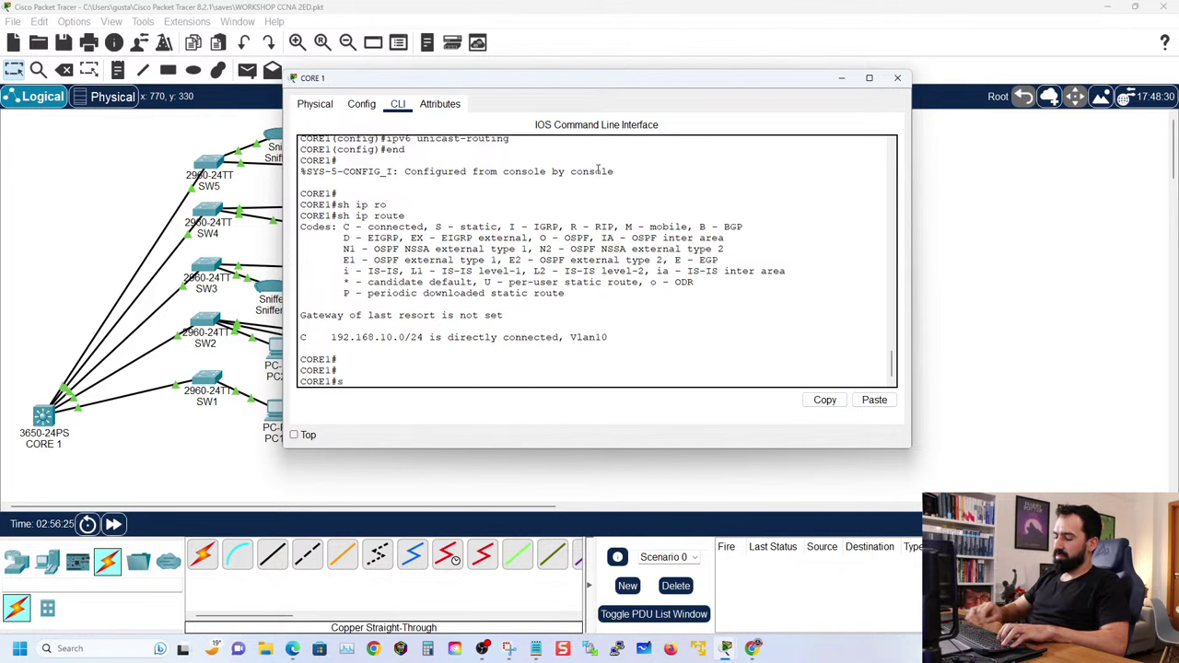
Run show ipv6 route and confirm the 2001:DB8:10:: network.
type("sh ipv")
key("Tab")
type("ro")
key("Tab")
key("Return")
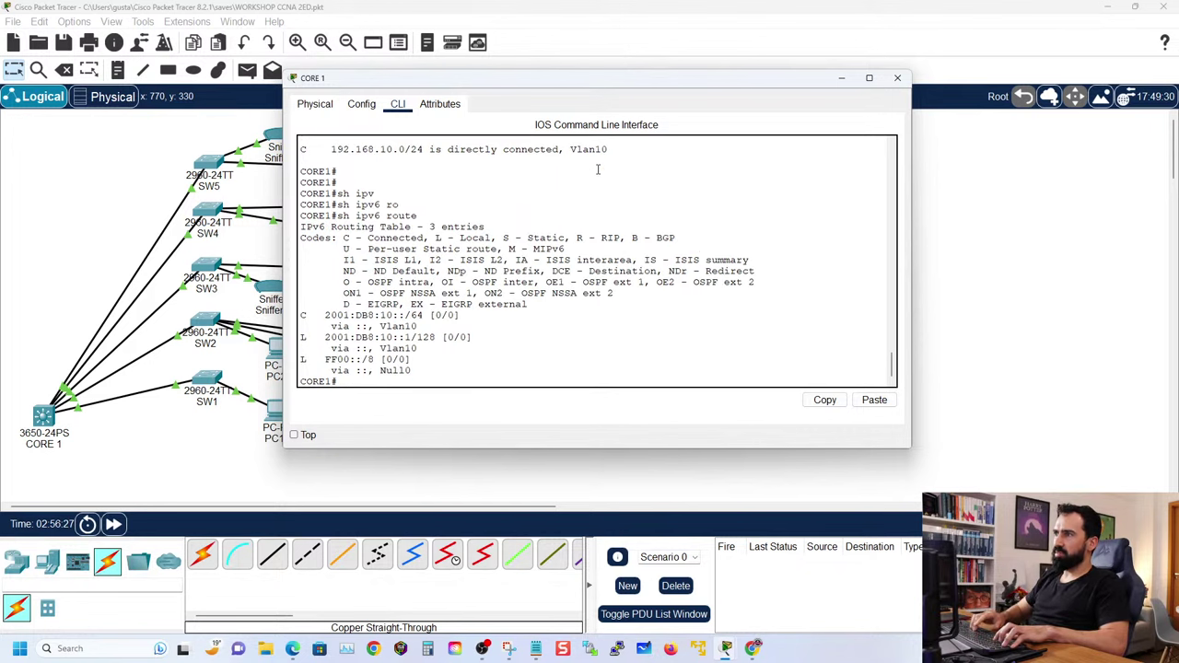
left_click_drag(324, 320, 374, 318)
left_click(525, 339)
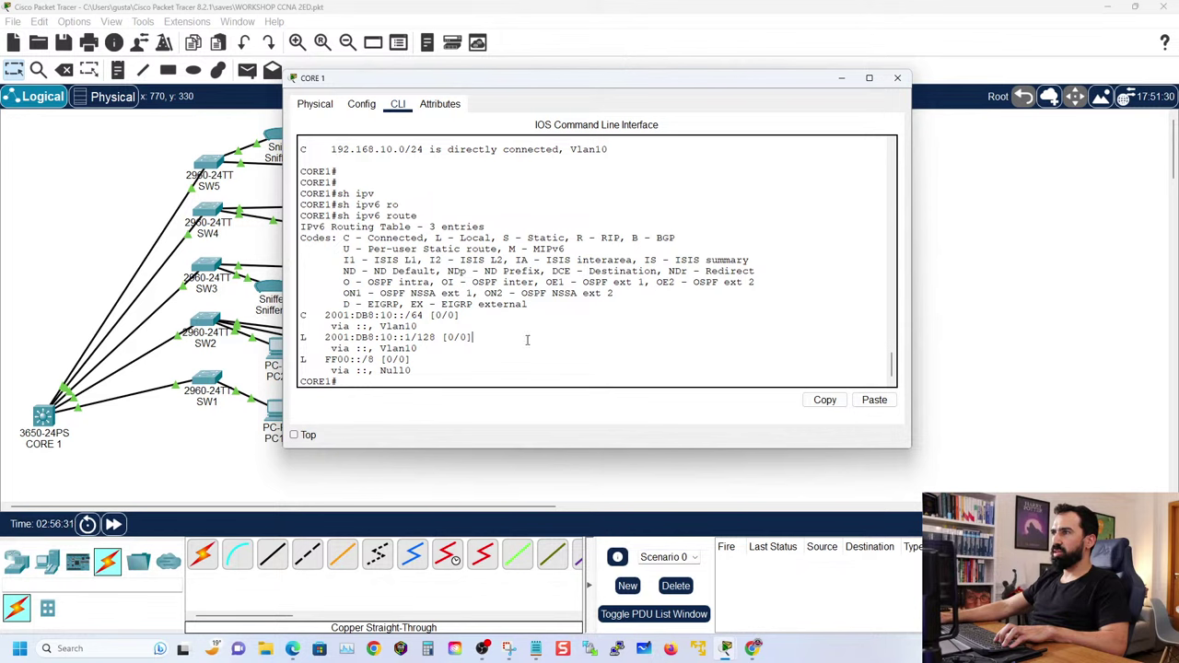
Save CORE1's configuration with wr and page through show running-config.
key("Return")
type("wr")
key("Return")
key("Return")
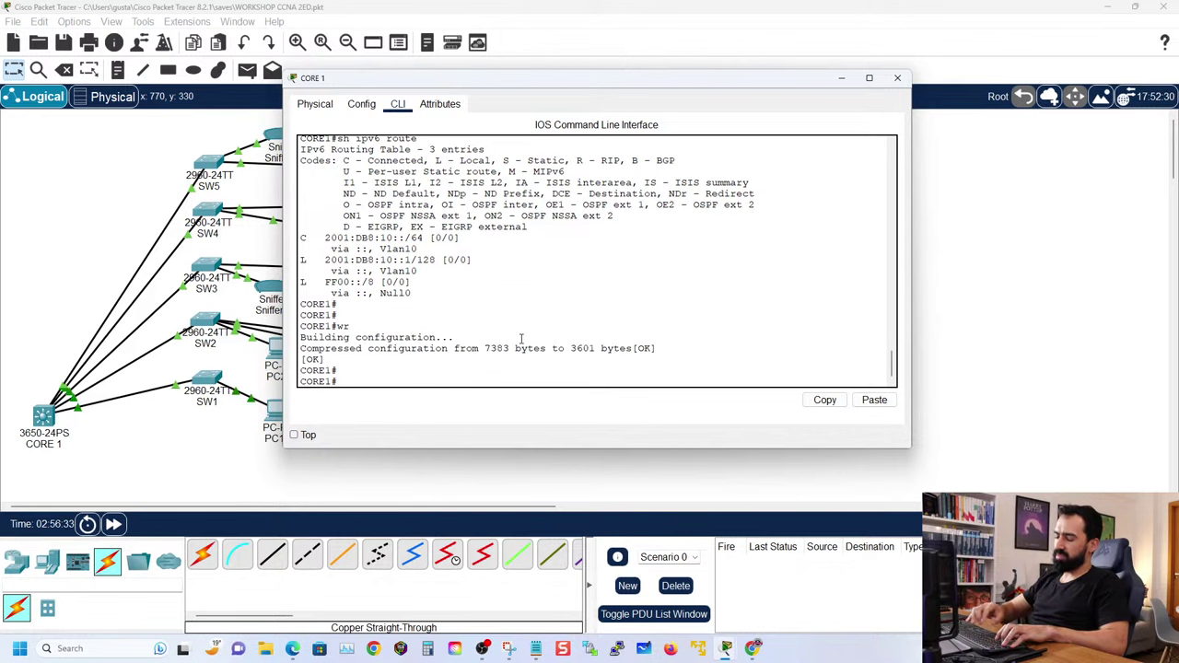
type("sh run")
key("Tab")
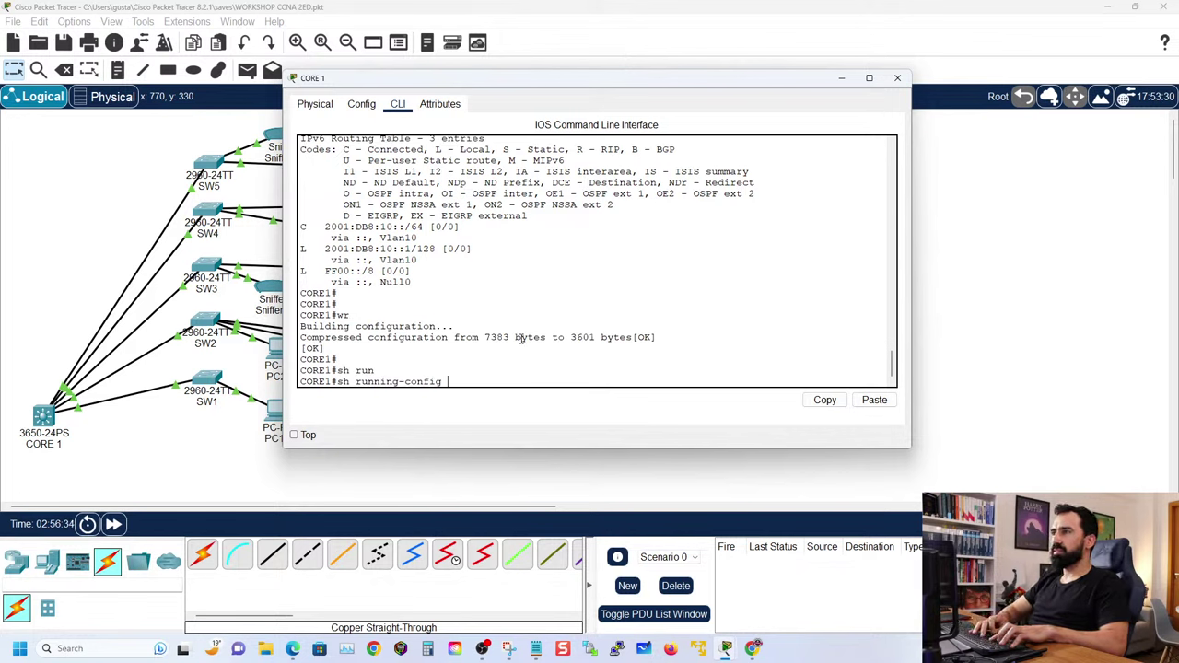
key("Return")
key("space")
key("space")
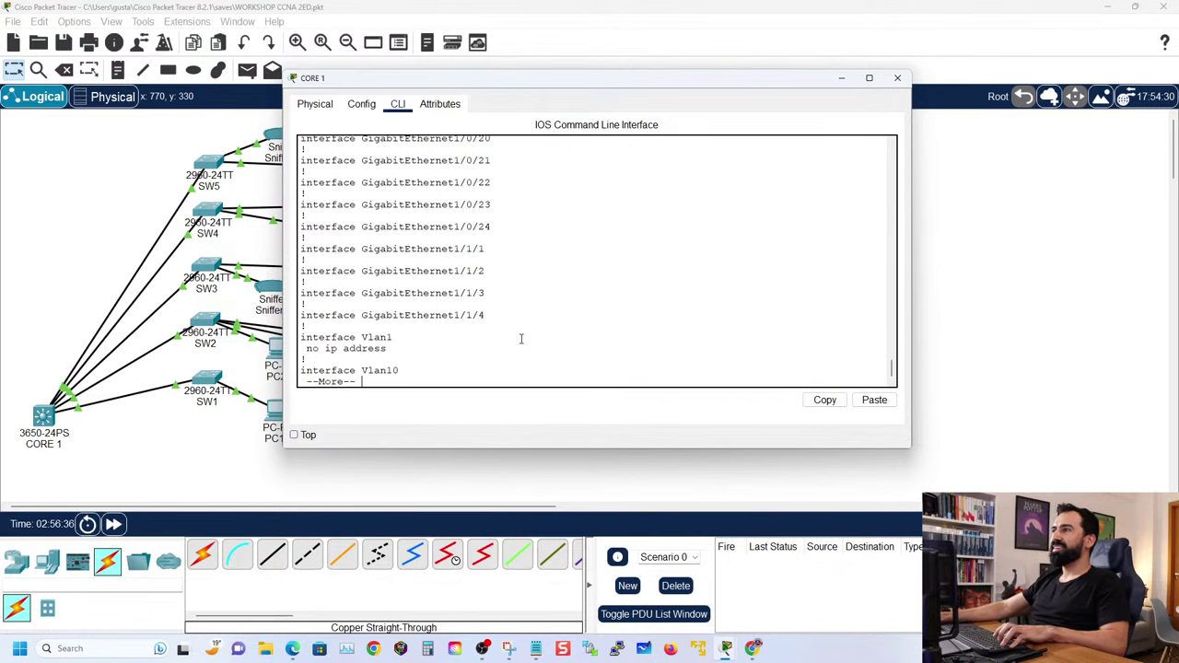
key("Return")
Copy the interface Vlan10 configuration block and minimize CORE1's CLI window.
scroll(479, 343, "up", 5)
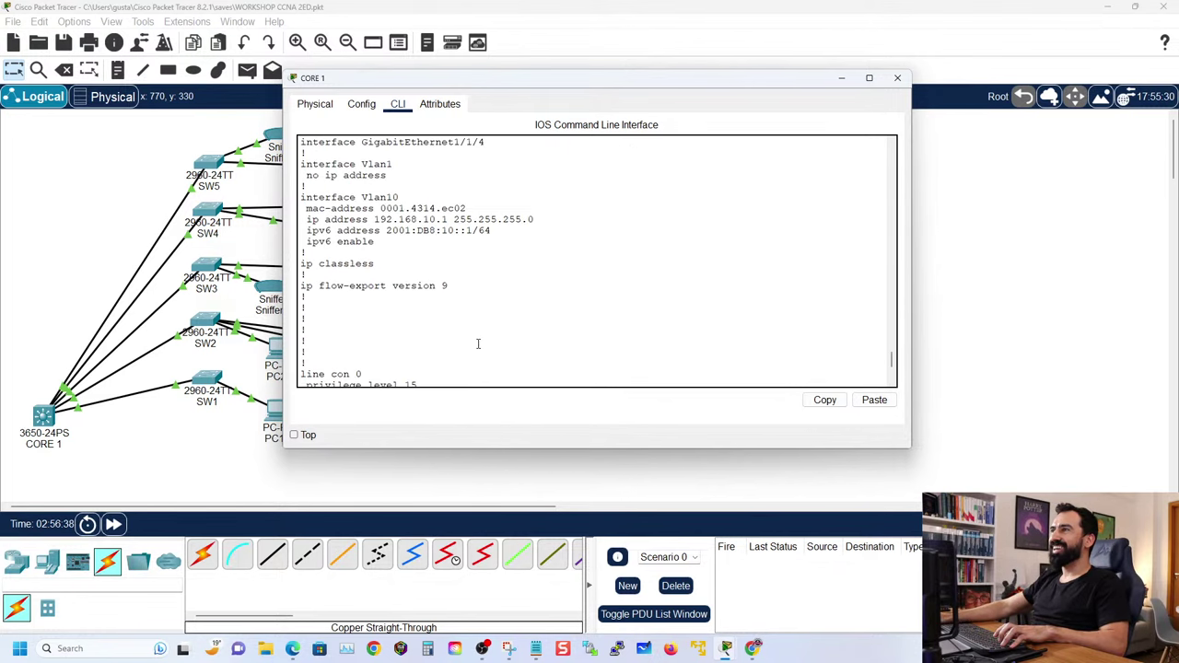
left_click_drag(302, 271, 376, 317)
key("ctrl+c")
right_click(355, 282)
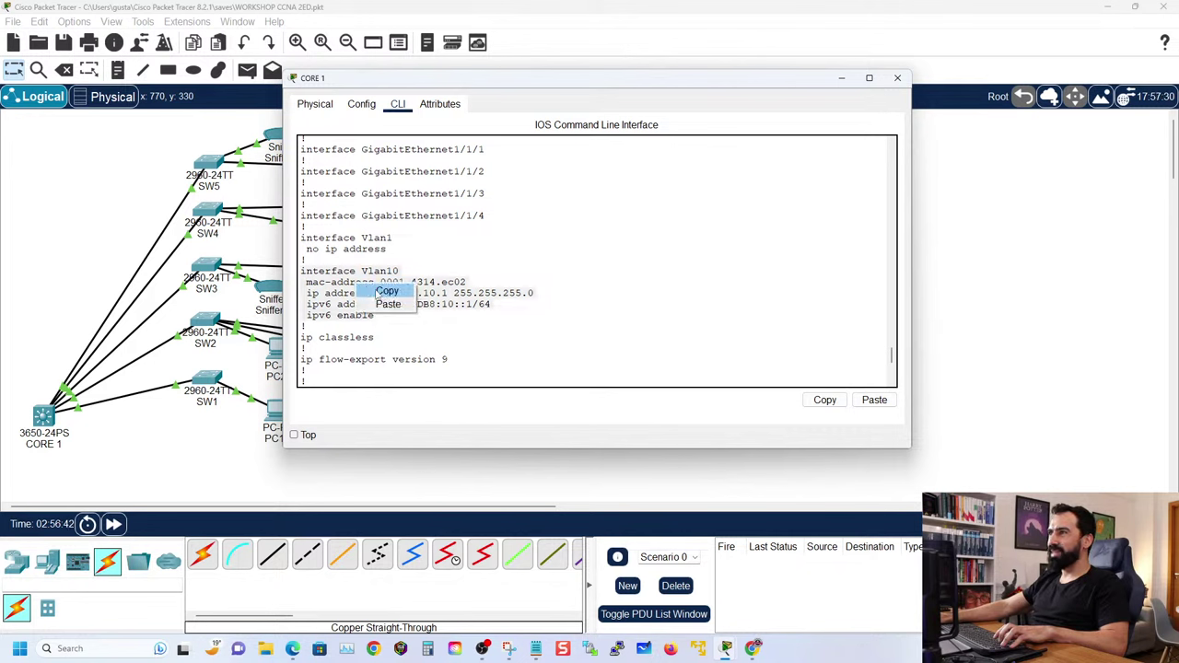
left_click(376, 290)
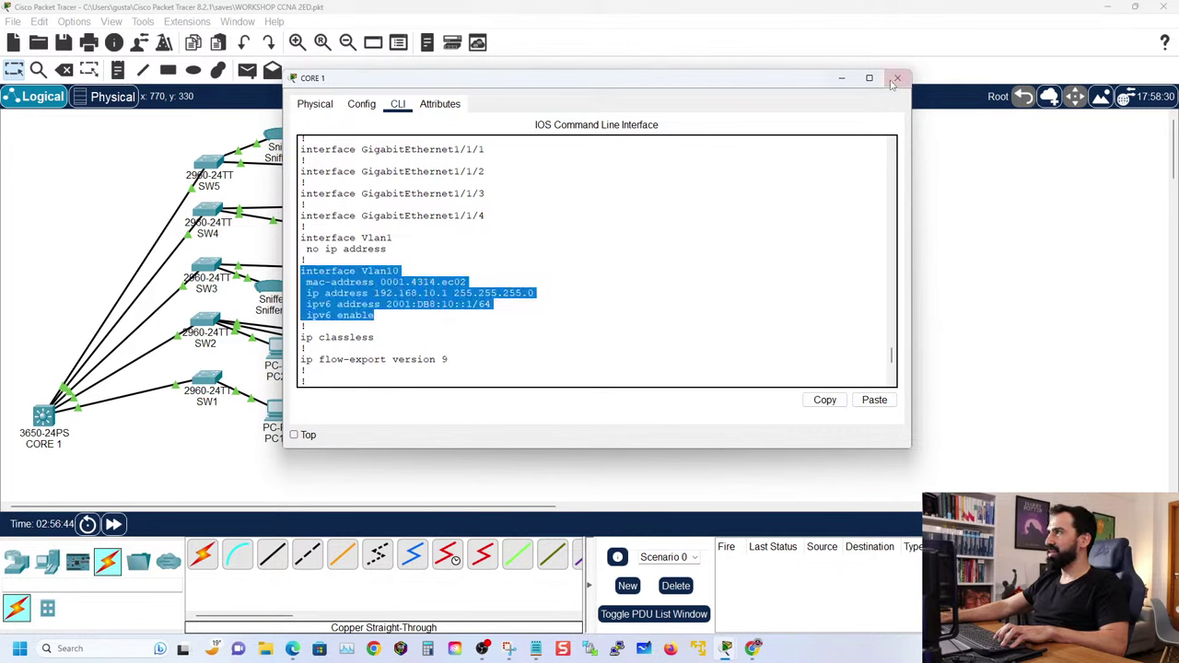
left_click(841, 79)
Paste the Vlan10 block into the notes, drop the mac-address line, and readdress it as Vlan20.
mouse_move(543, 655)
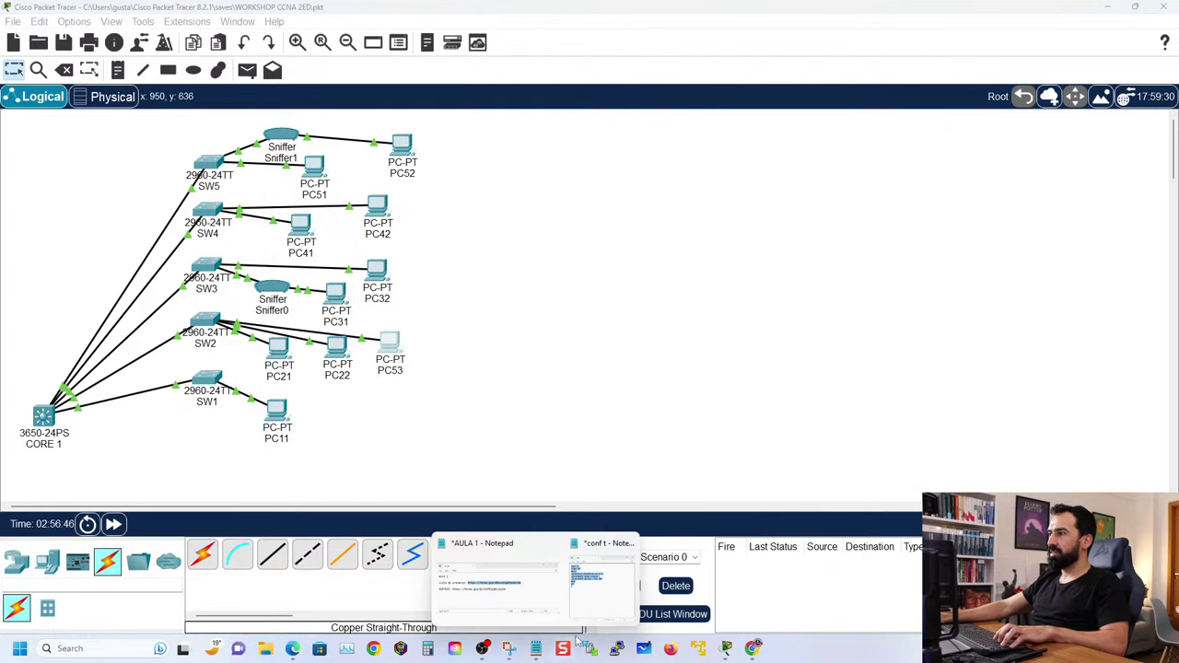
left_click(601, 581)
left_click_drag(677, 293, 606, 155)
key("ctrl+v")
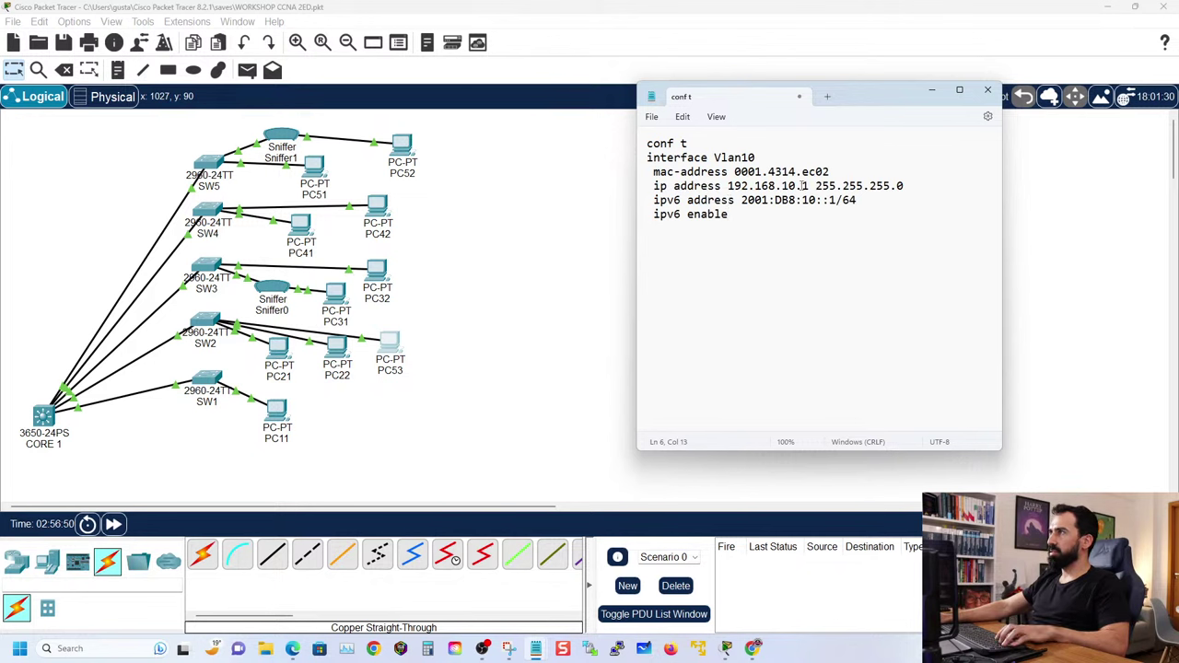
triple_click(840, 172)
key("BackSpace")
key("BackSpace")
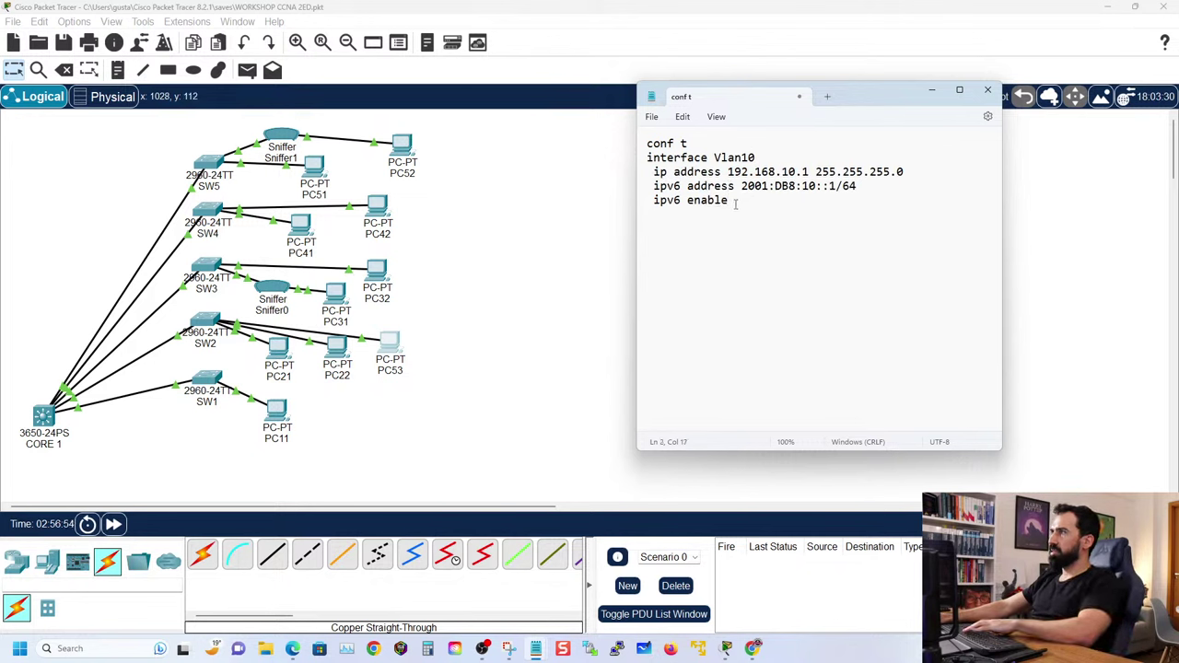
left_click_drag(756, 157, 741, 157)
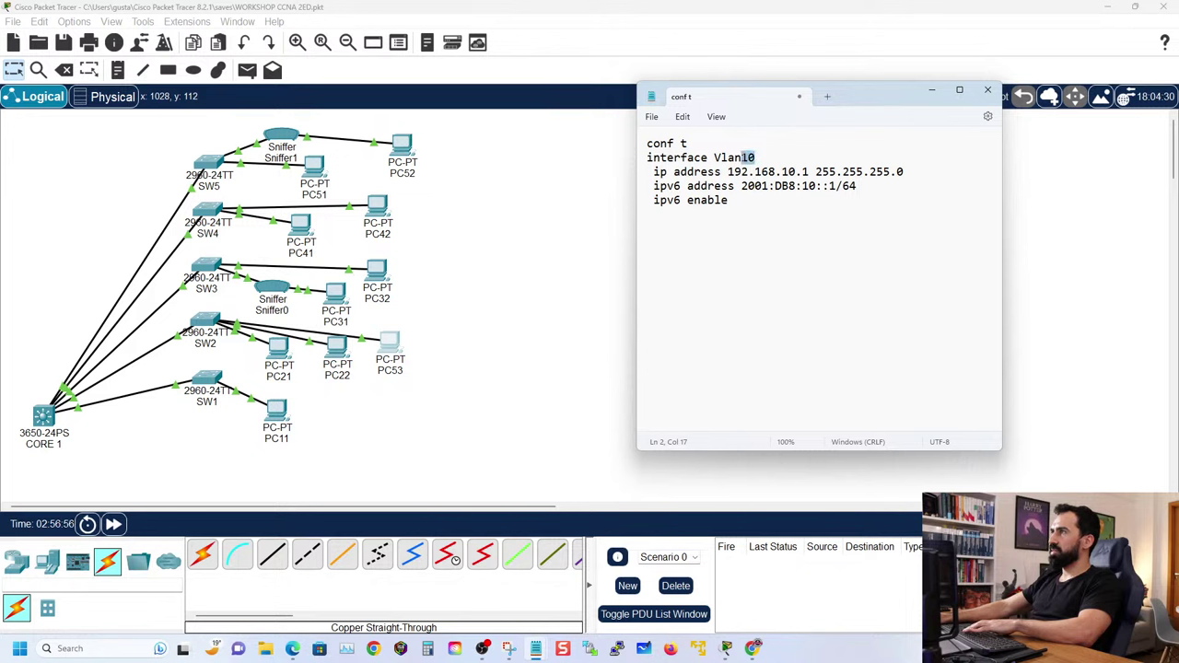
type("20")
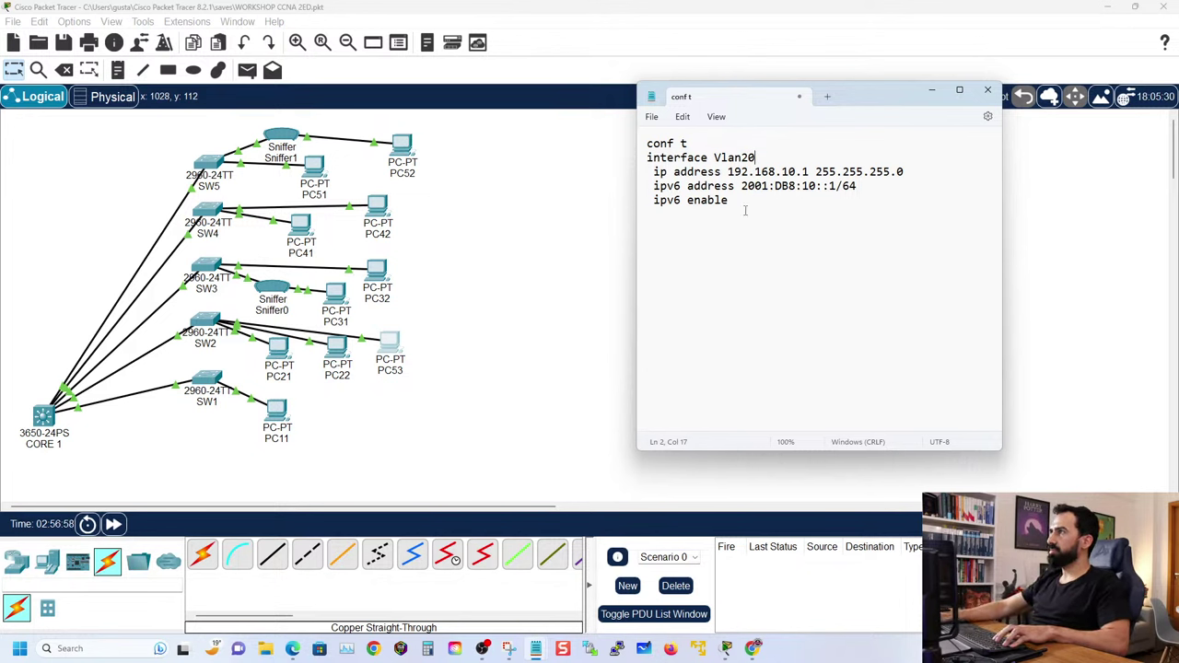
left_click(787, 171)
key("BackSpace")
type("2")
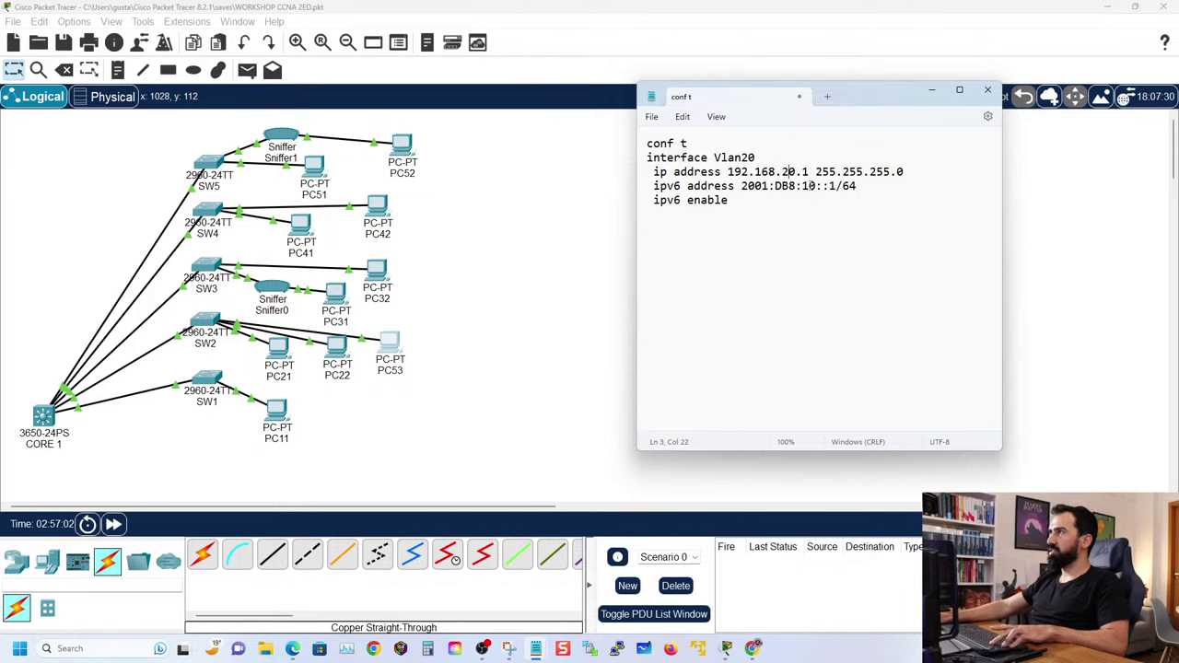
left_click(809, 185)
key("BackSpace")
type("2")
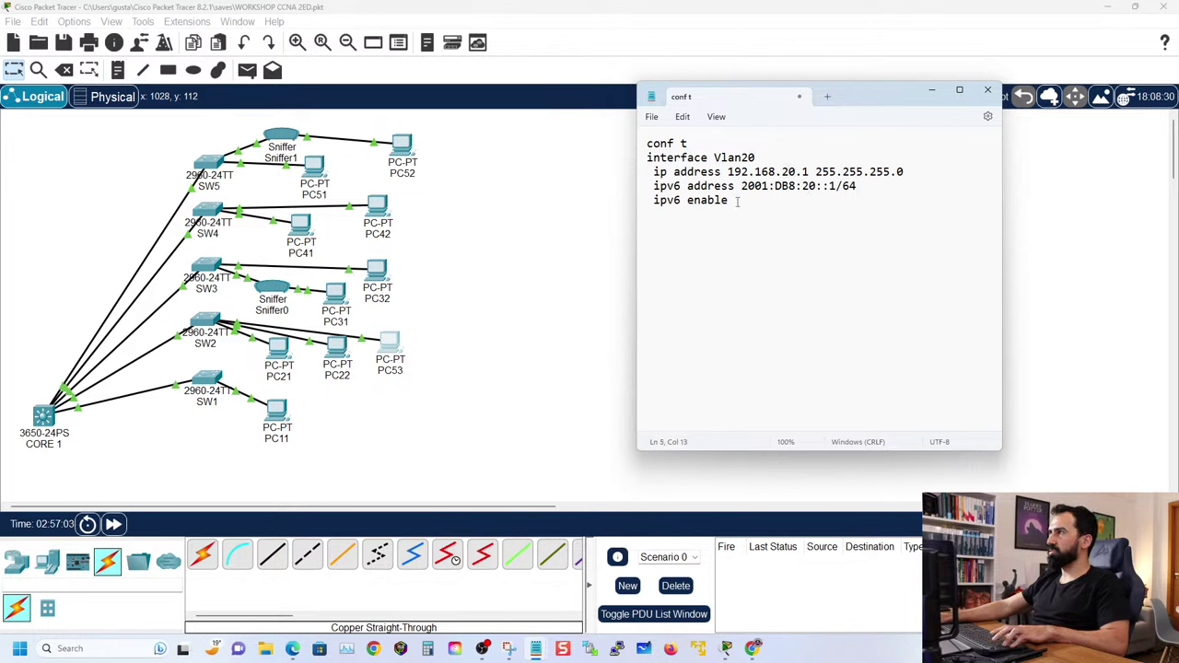
Duplicate the Vlan20 block as interface Vlan30 with a 30 IPv4 octet.
left_click_drag(735, 202, 648, 157)
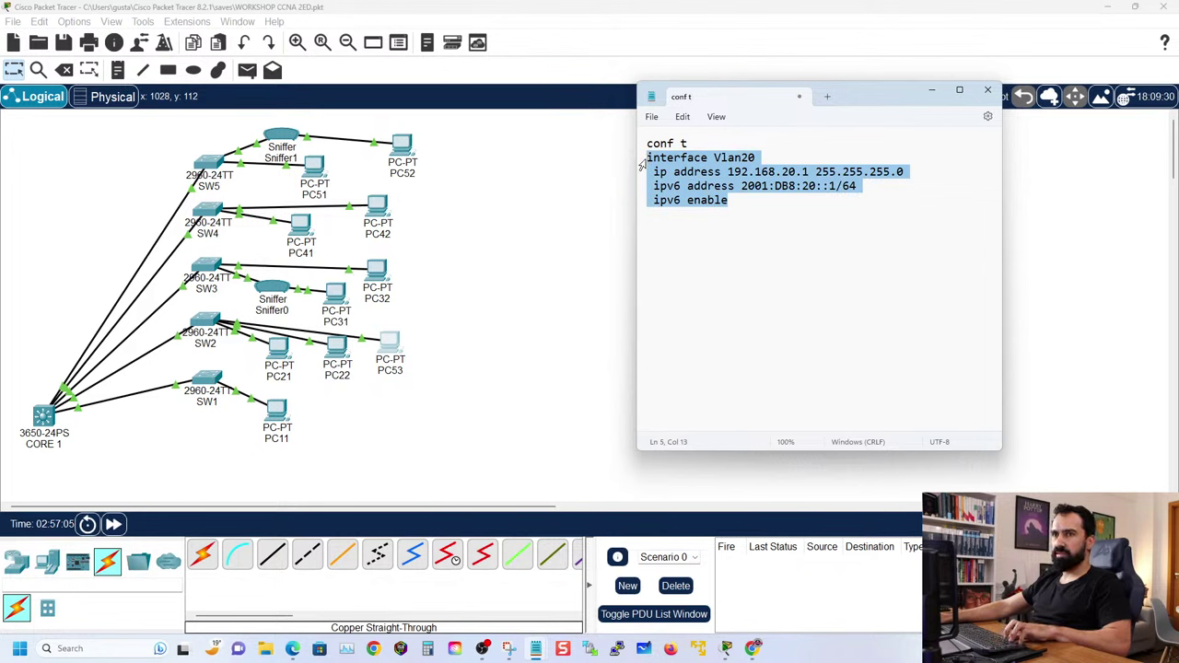
key("ctrl+c")
left_click(768, 200)
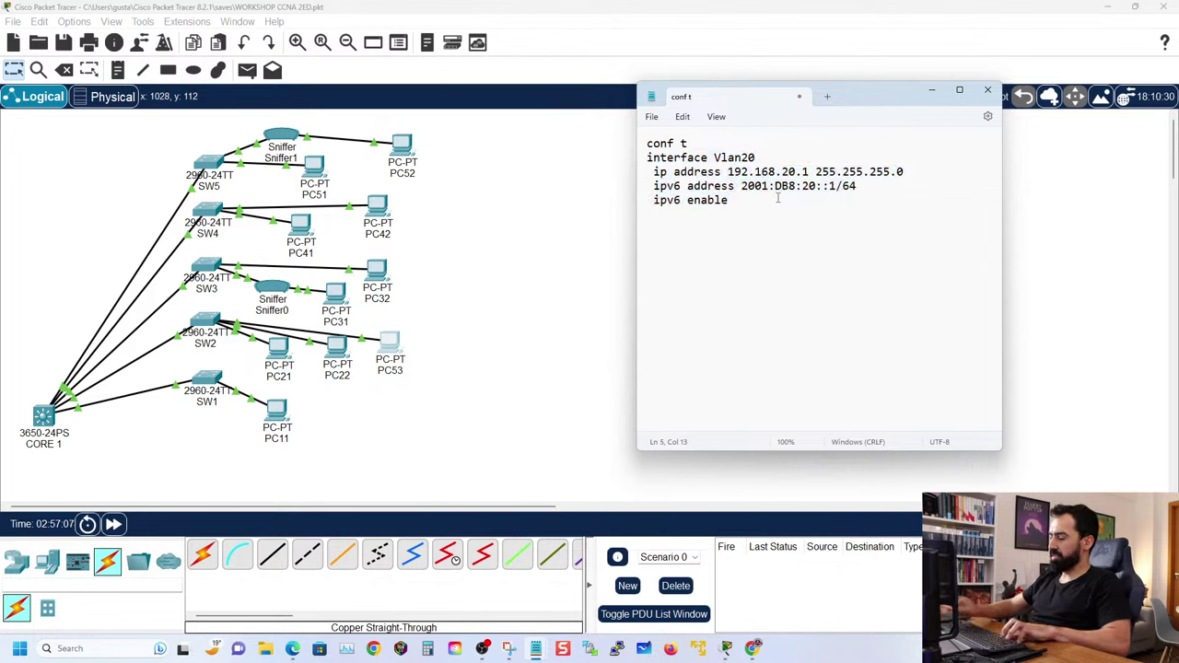
key("Return")
key("ctrl+v")
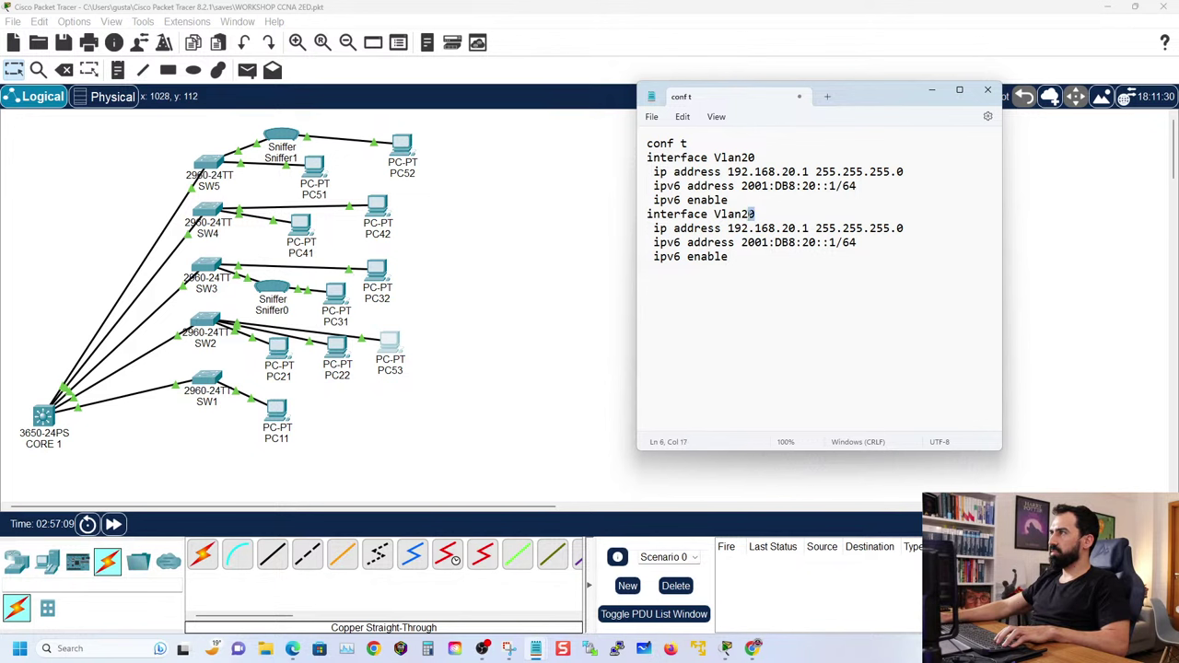
left_click_drag(741, 214, 756, 213)
type("30")
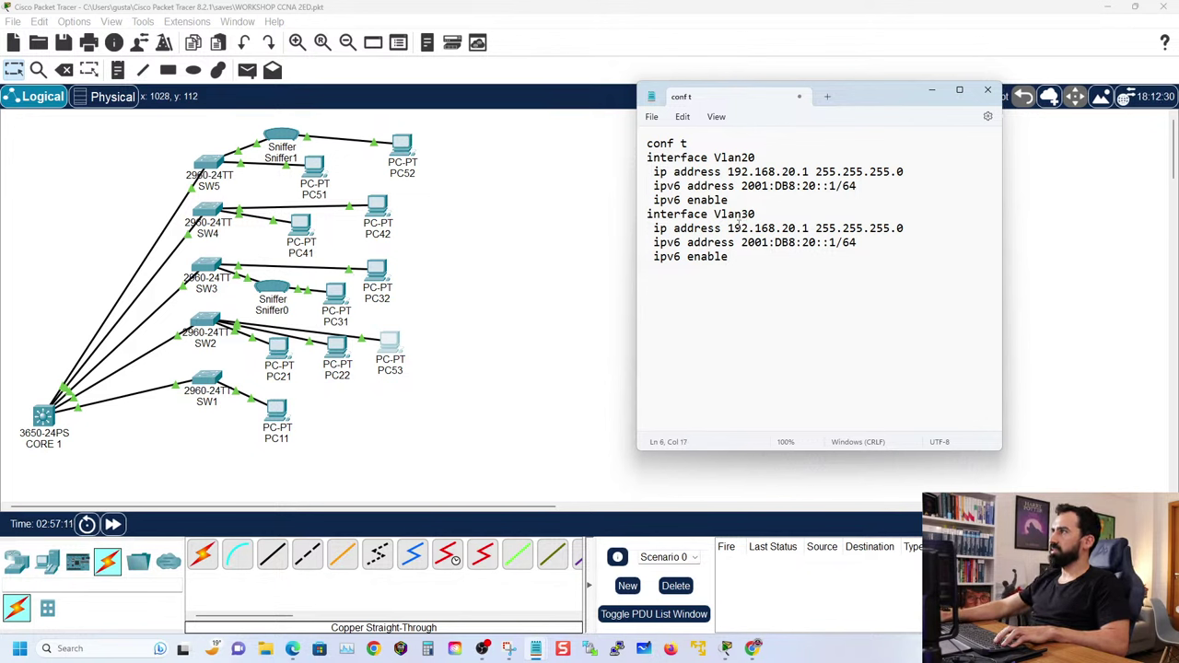
left_click(783, 228)
key("BackSpace")
type("3")
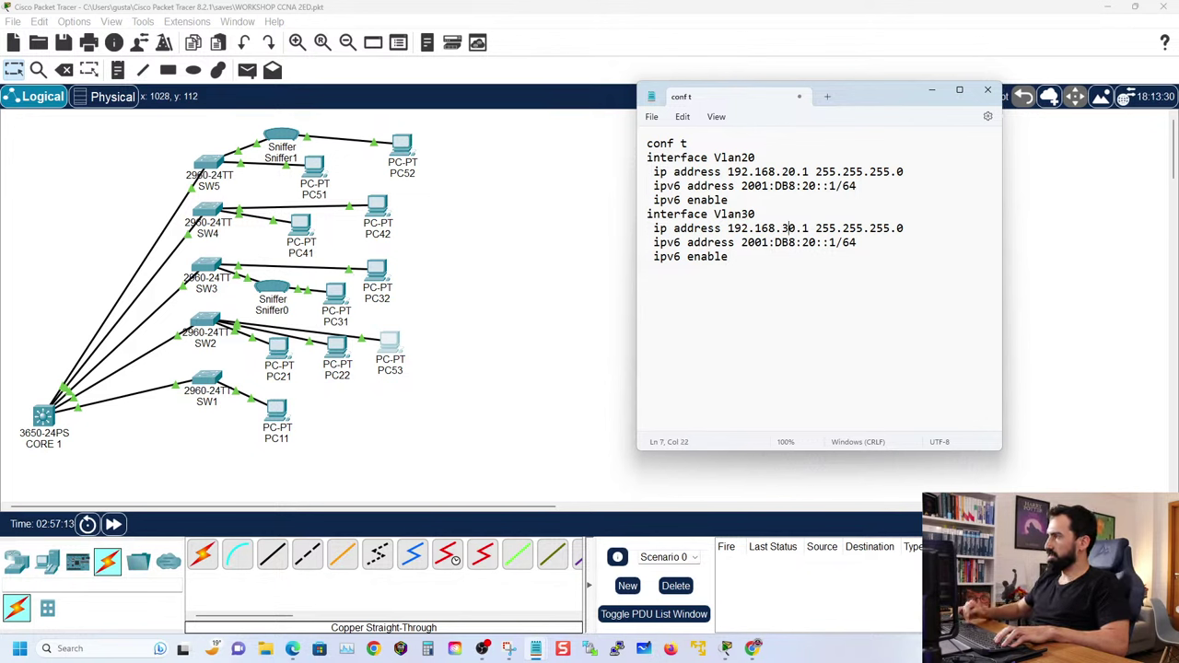
Duplicate the block as Vlan40 with IPv4 octet 4, fixing IPv6 subnets to 3 and 4.
left_click_drag(730, 257, 637, 211)
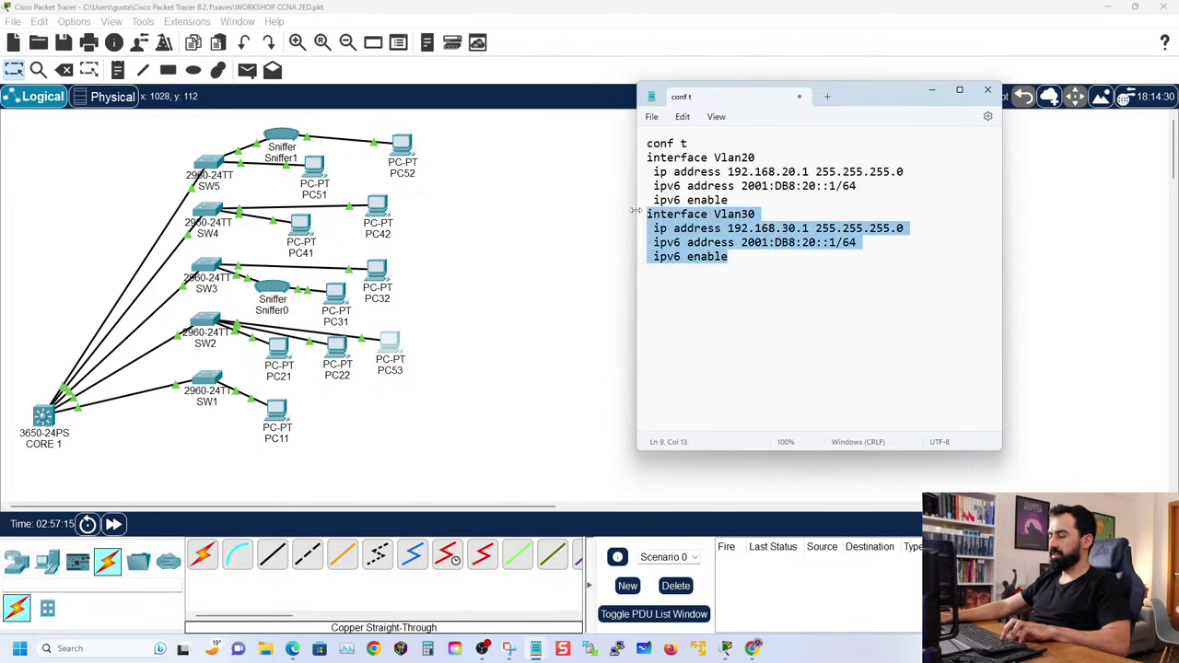
key("ctrl+c")
key("ctrl+End")
key("ctrl+v")
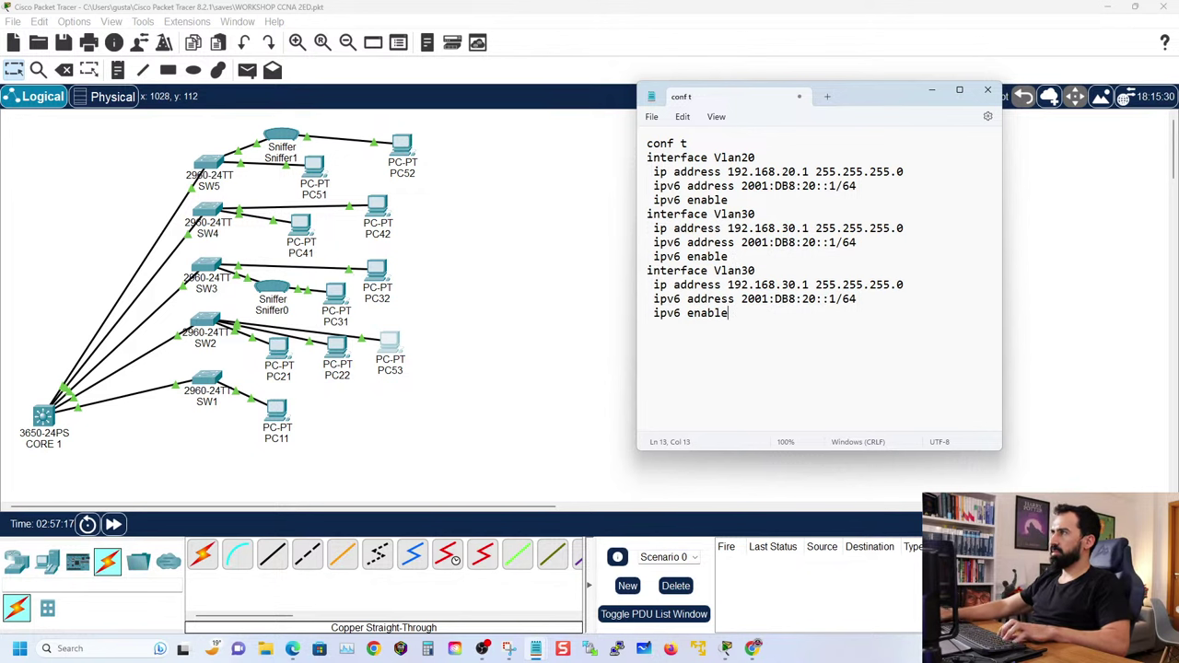
key("Up")
key("Up")
key("Up")
key("End")
key("shift+Left")
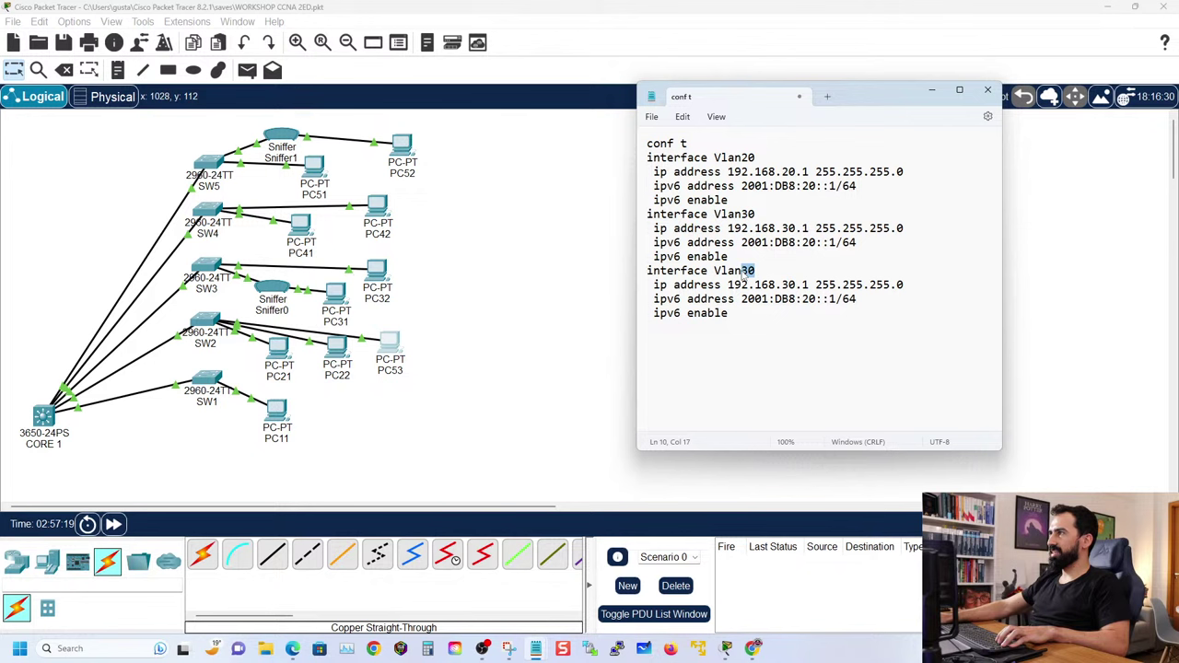
type("40")
left_click(789, 284)
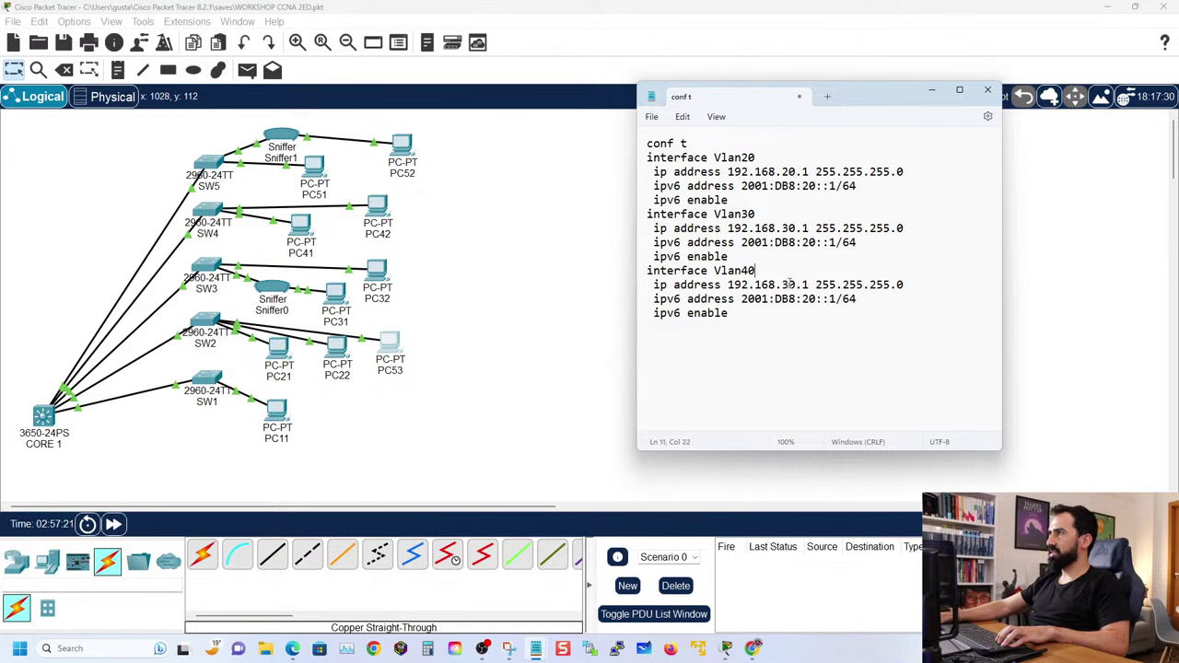
key("shift+Left")
type("4")
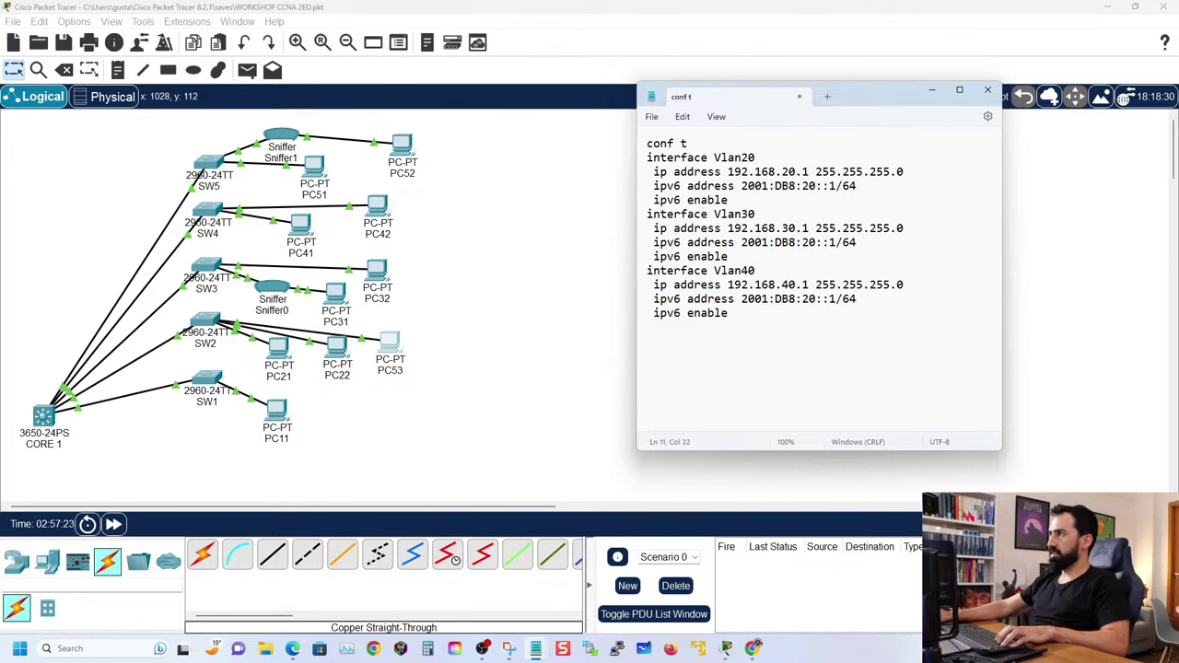
left_click_drag(800, 242, 808, 243)
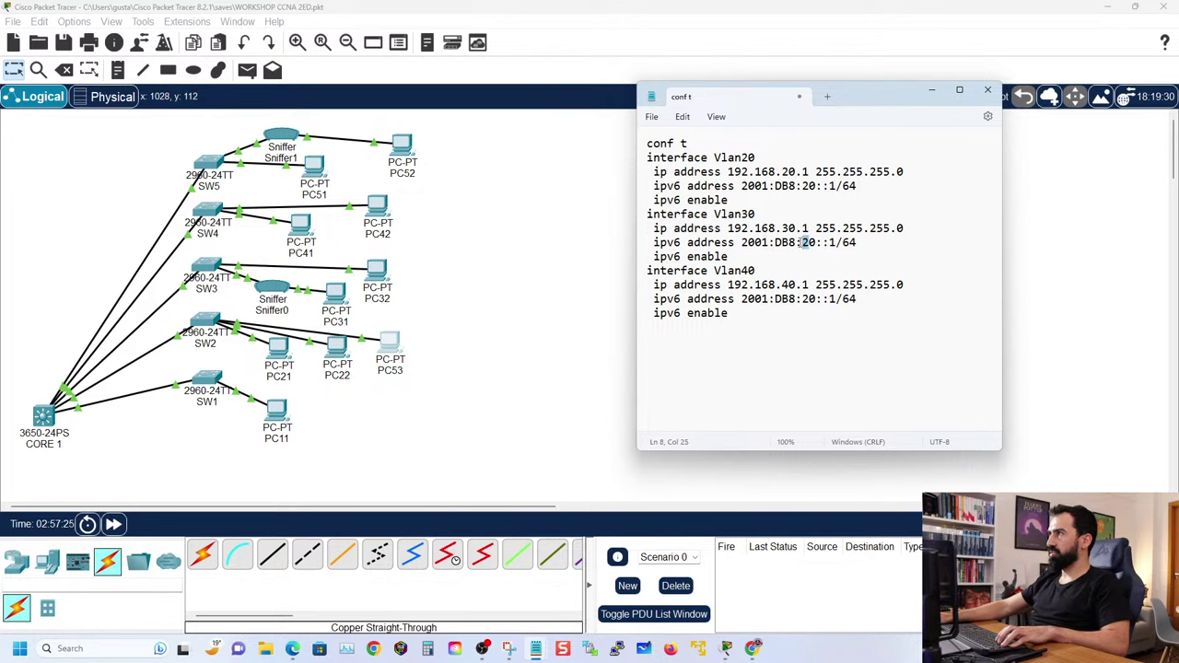
type("3")
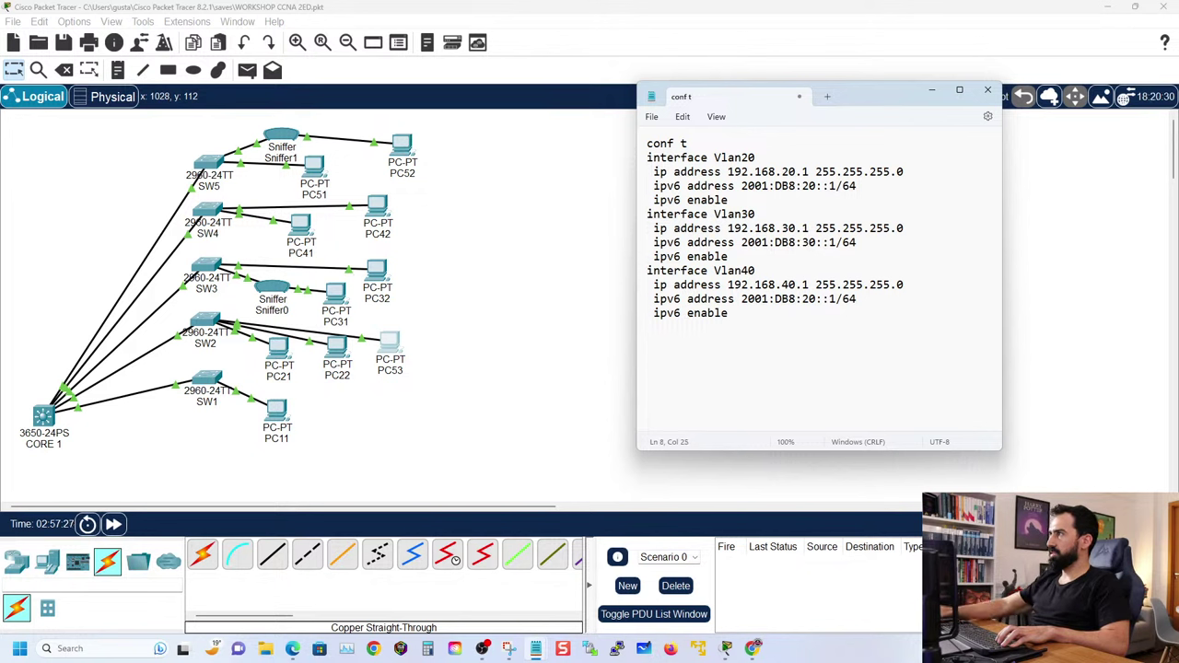
left_click_drag(810, 300, 801, 300)
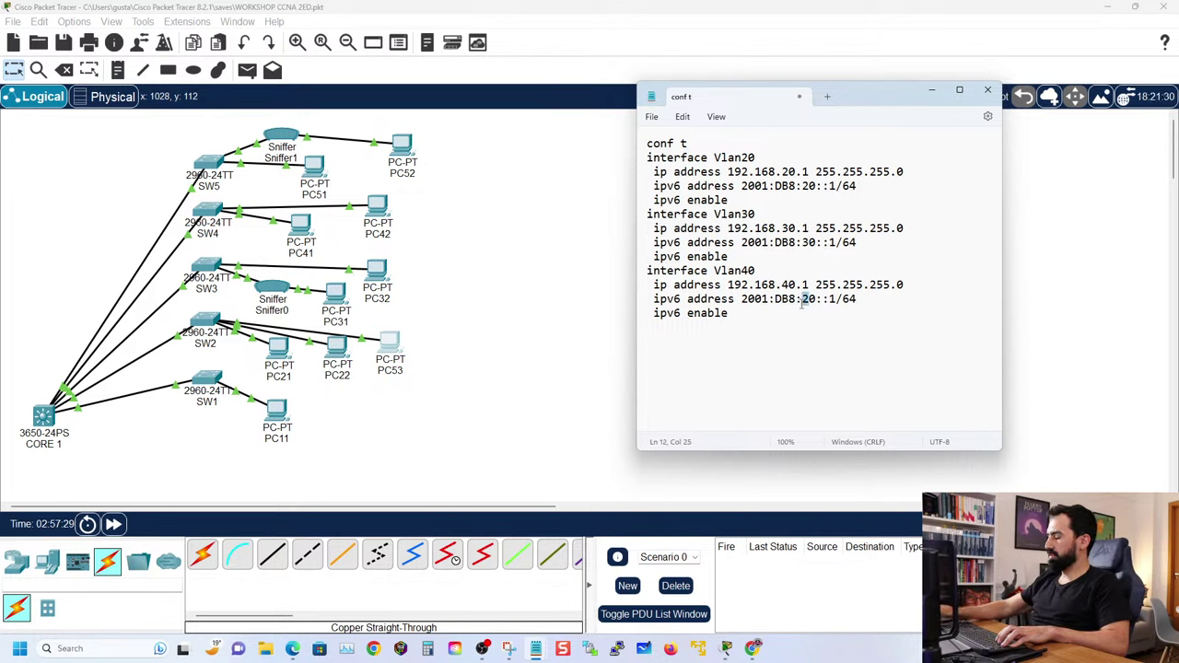
type("4")
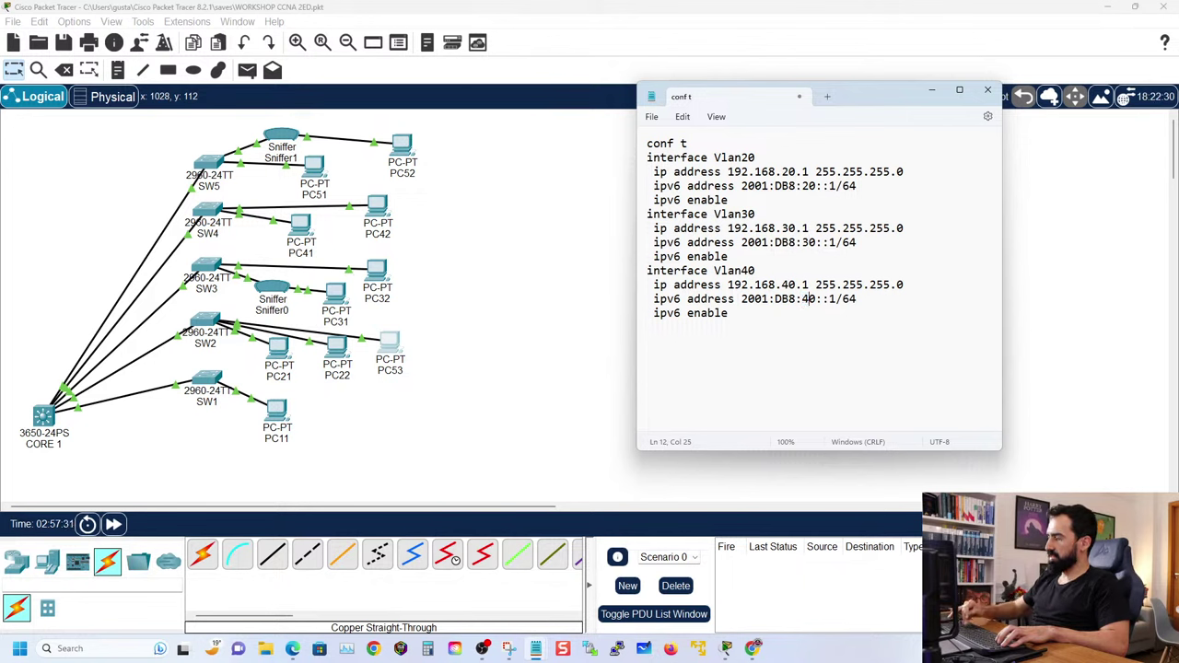
Duplicate the Vlan40 block as interface Vlan50 and select its IPv4 octet.
left_click_drag(732, 314, 641, 273)
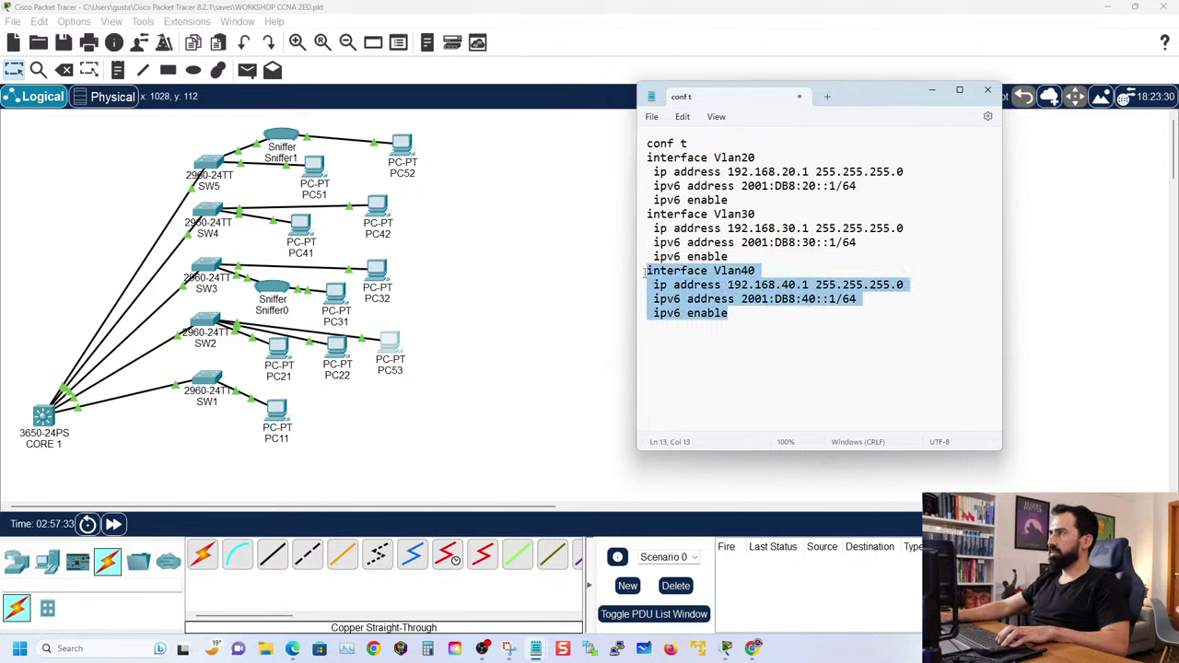
key("ctrl+c")
key("Right")
key("Return")
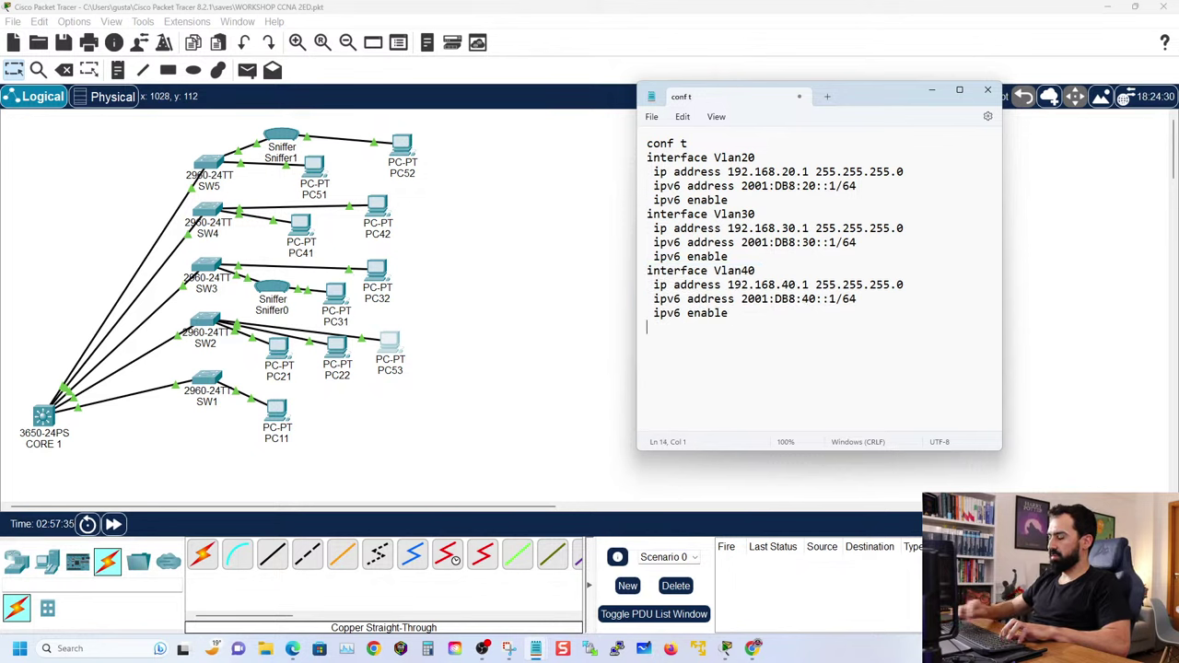
key("ctrl+v")
left_click_drag(754, 327, 742, 327)
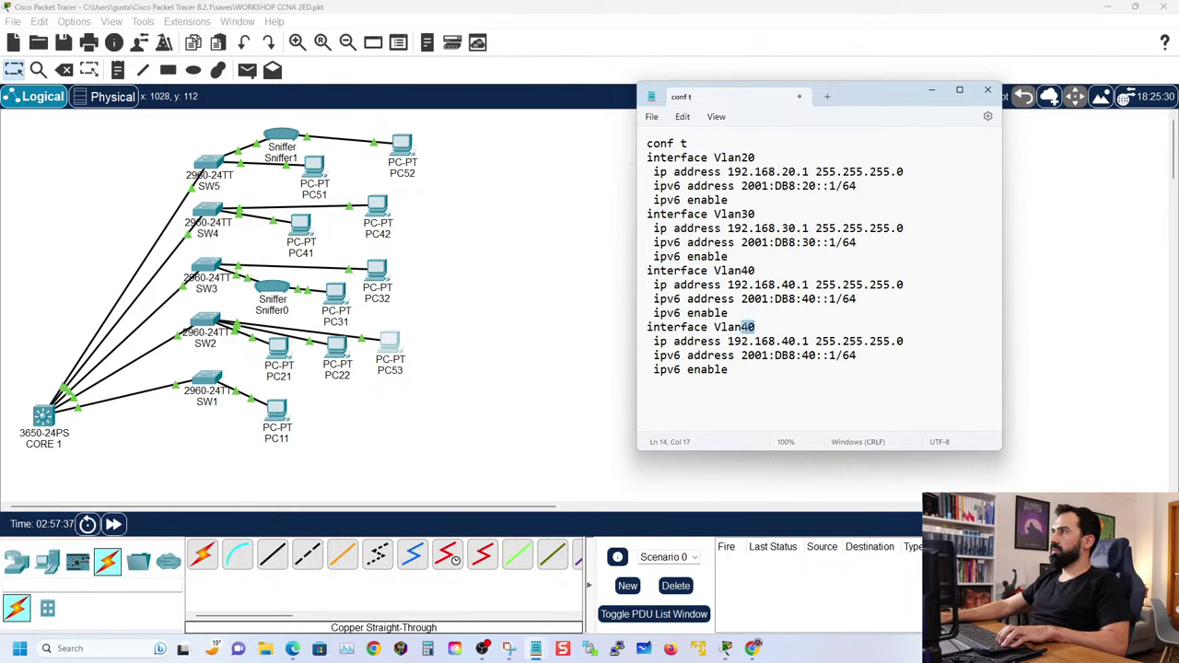
type("5")
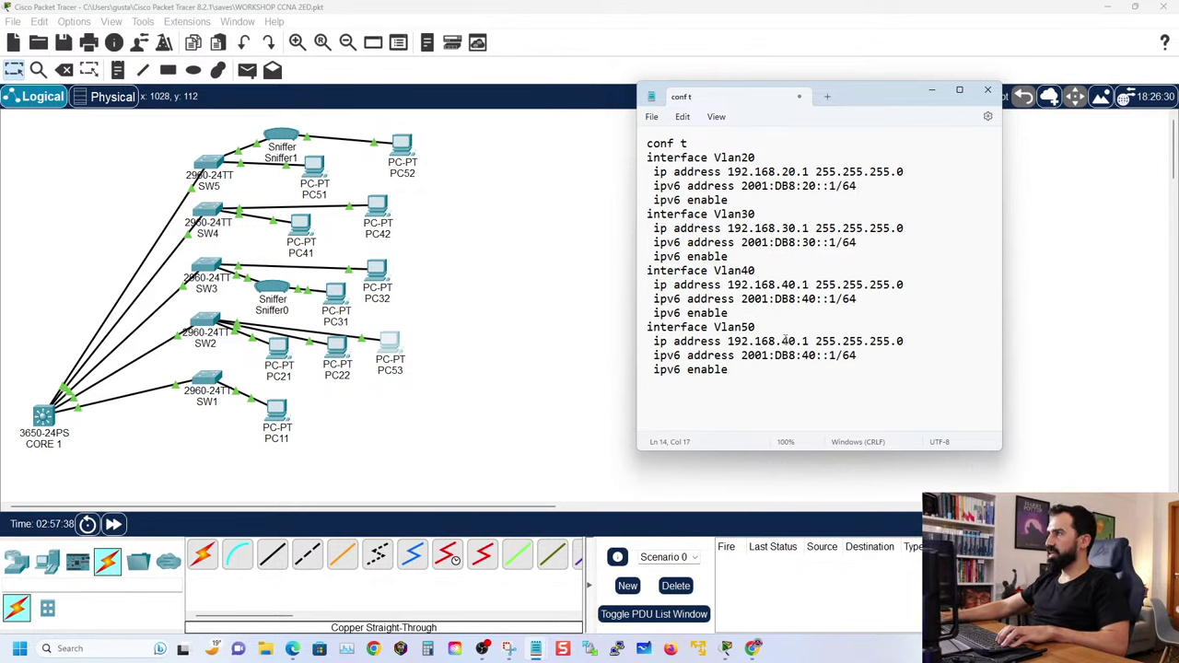
left_click_drag(791, 341, 781, 341)
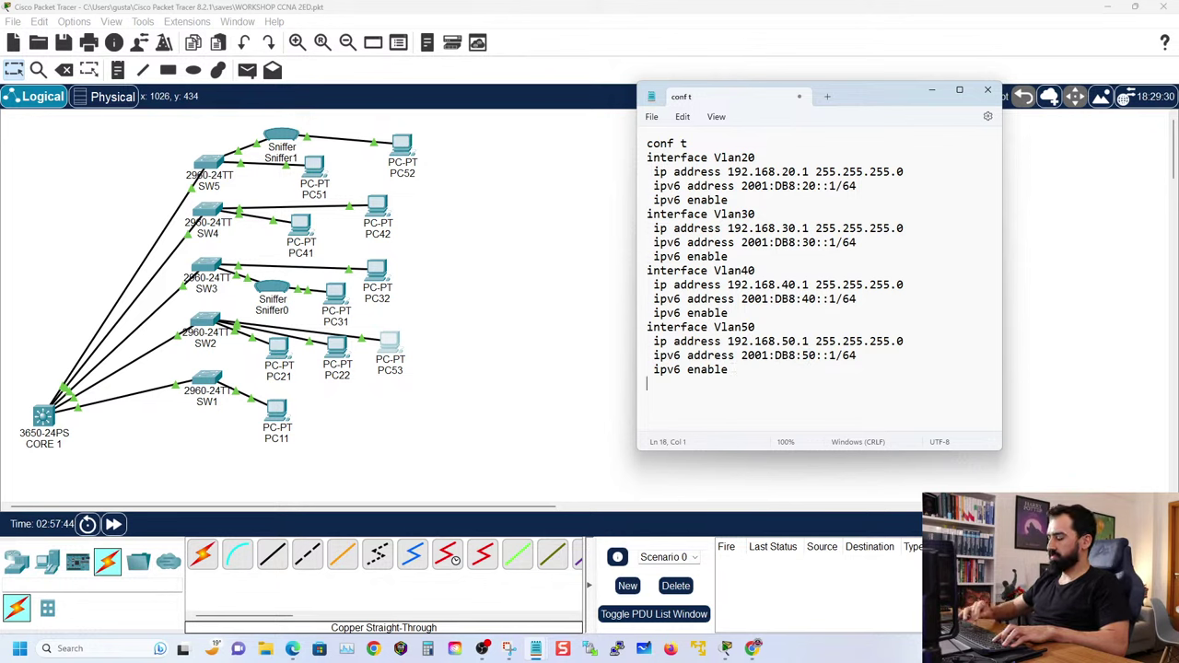
Finish the script with end, wr and !, then select the whole script to copy.
type("end wr")
key("Return")
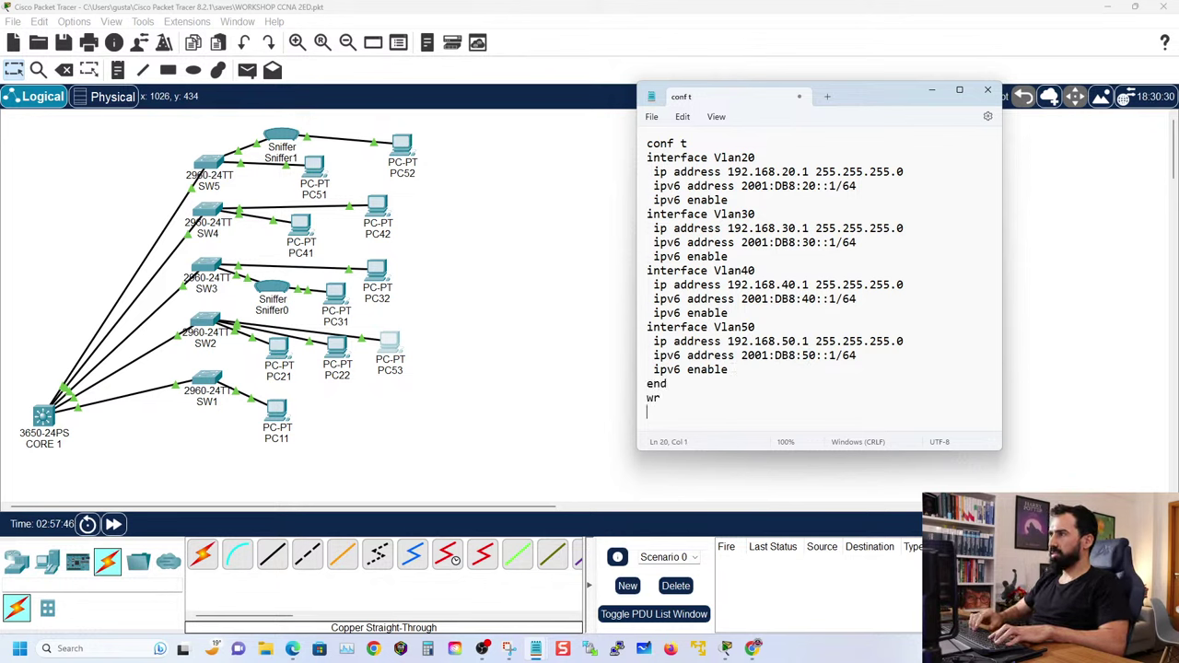
type("!")
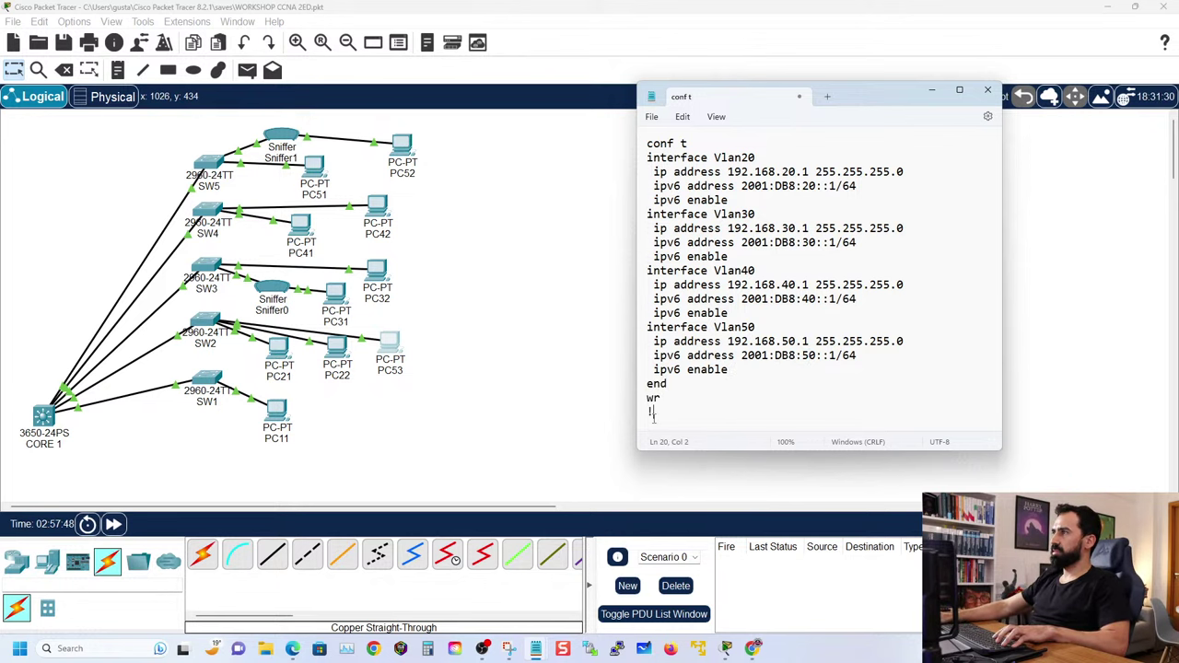
left_click_drag(651, 414, 593, 148)
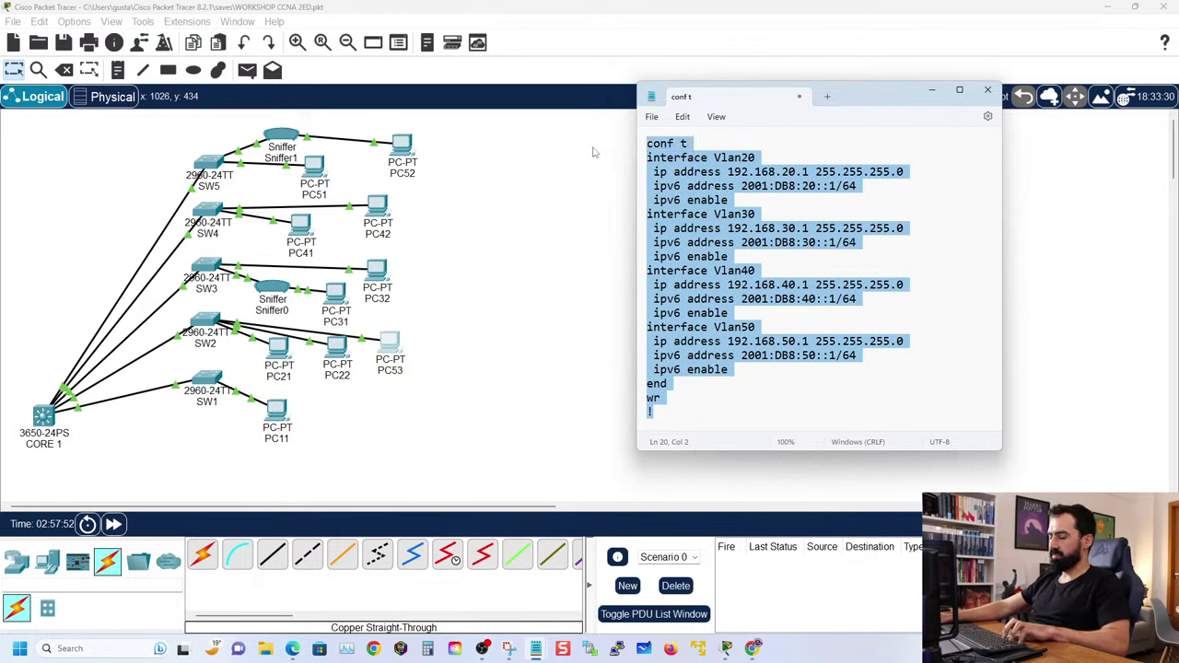
left_click(46, 415)
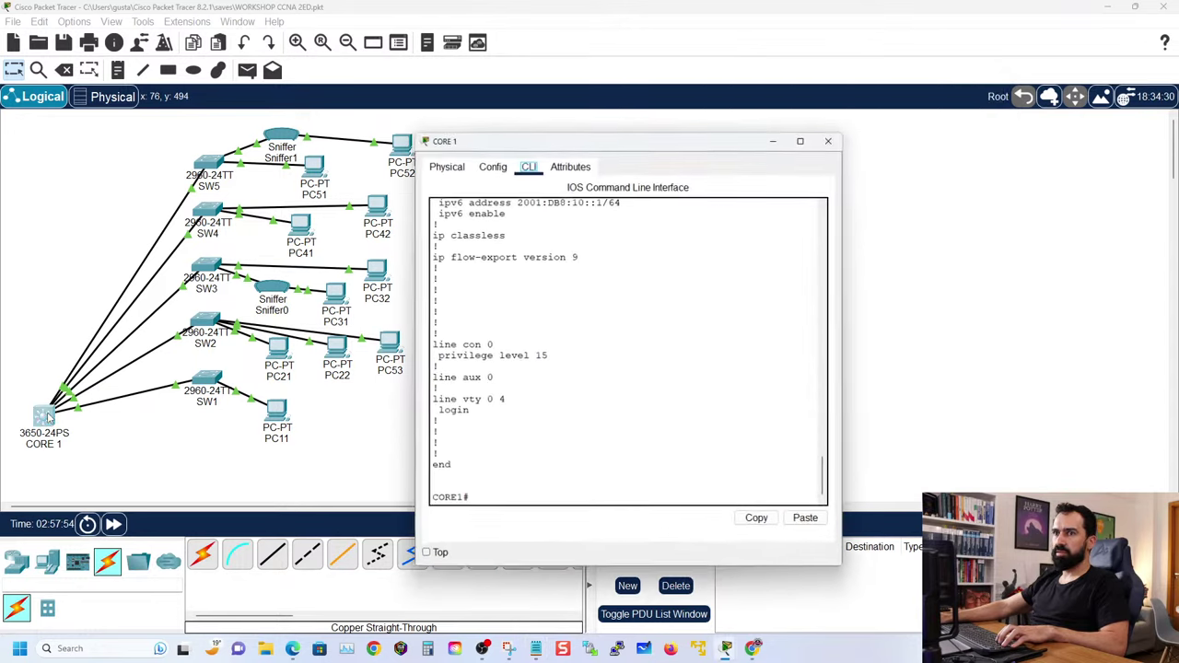
Paste and run the Vlan20–Vlan50 configuration script in CORE1's CLI.
key("Return")
key("Return")
right_click(574, 408)
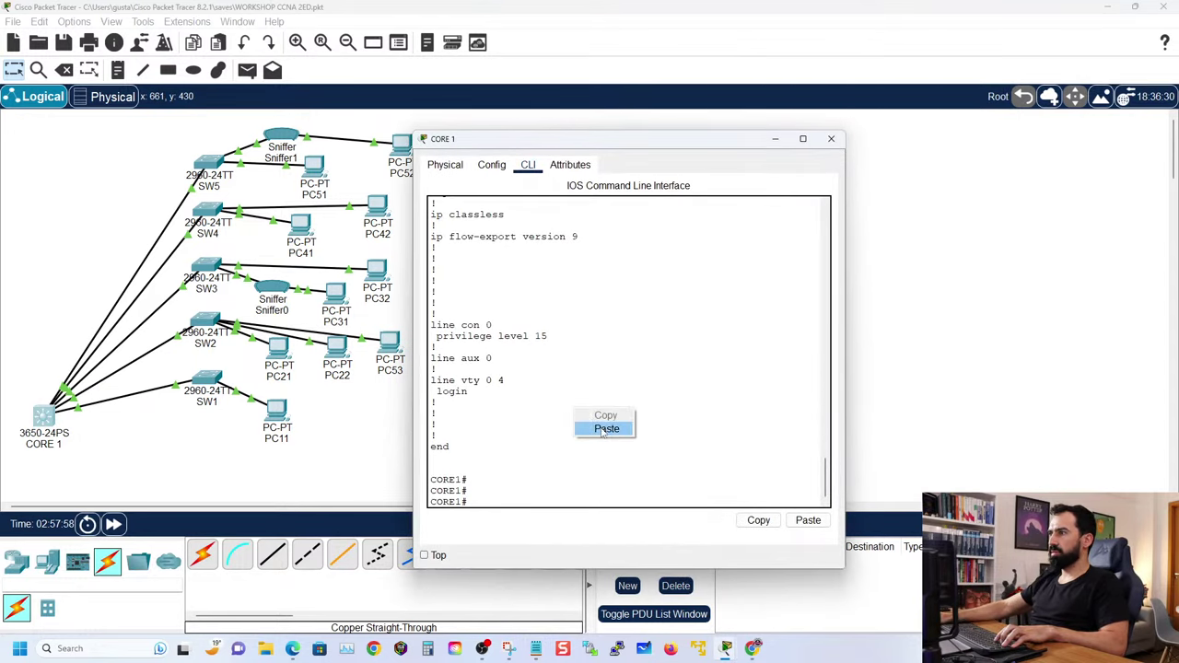
left_click(604, 429)
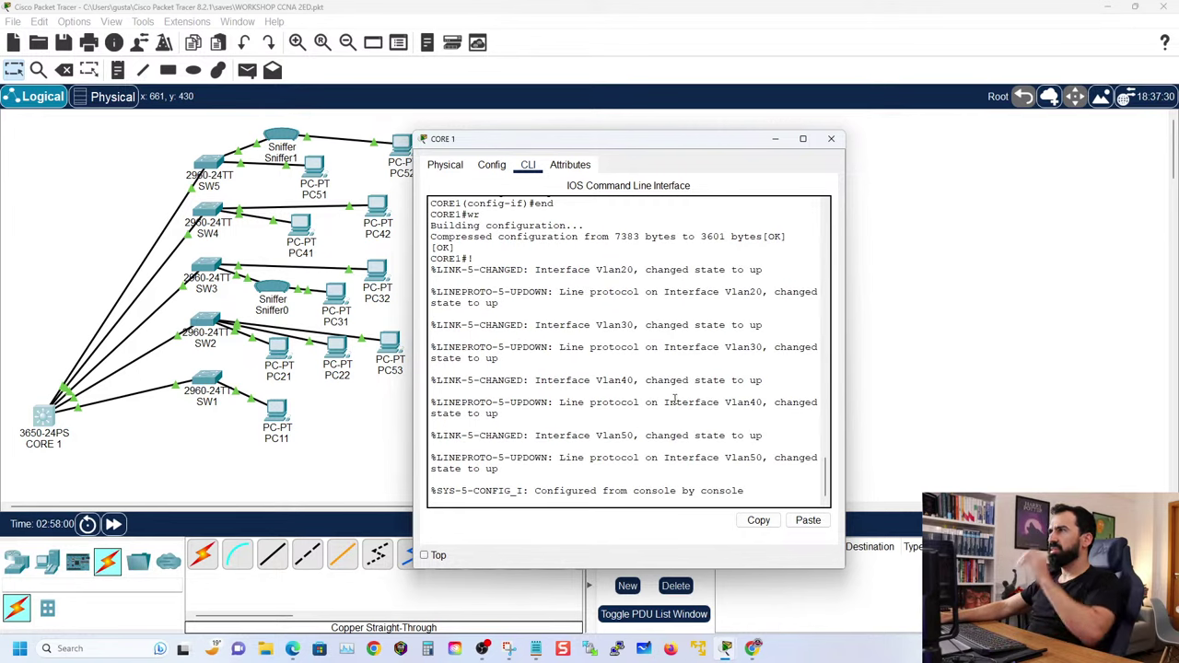
key("Return")
key("Return")
key("Return")
Review CORE1's 'show ip route' and 'show ipv6 route' output, then close the window.
key("Return")
type("s")
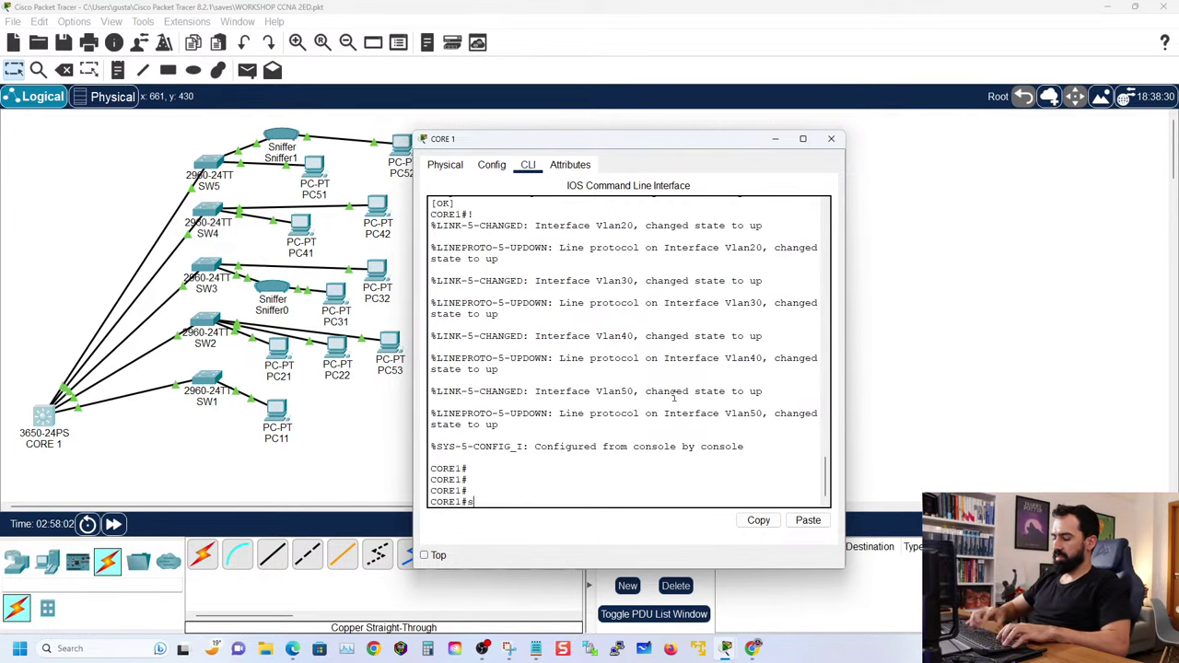
type("h ip ro")
key("Tab")
key("Return")
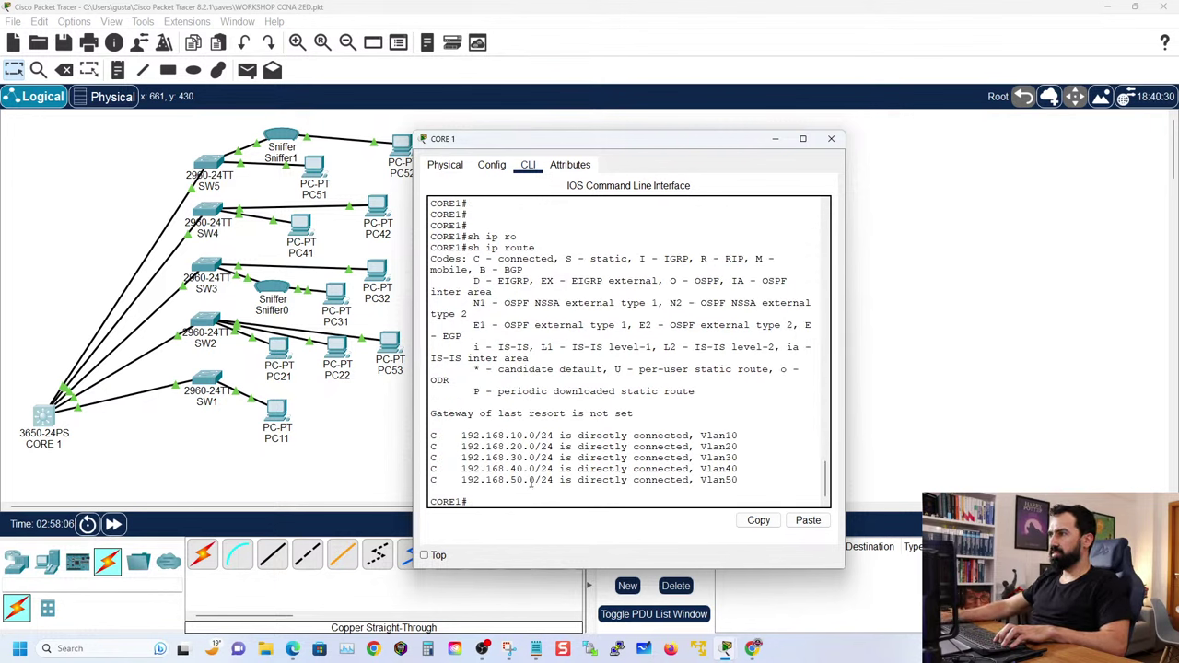
key("Return")
key("Return")
key("Up")
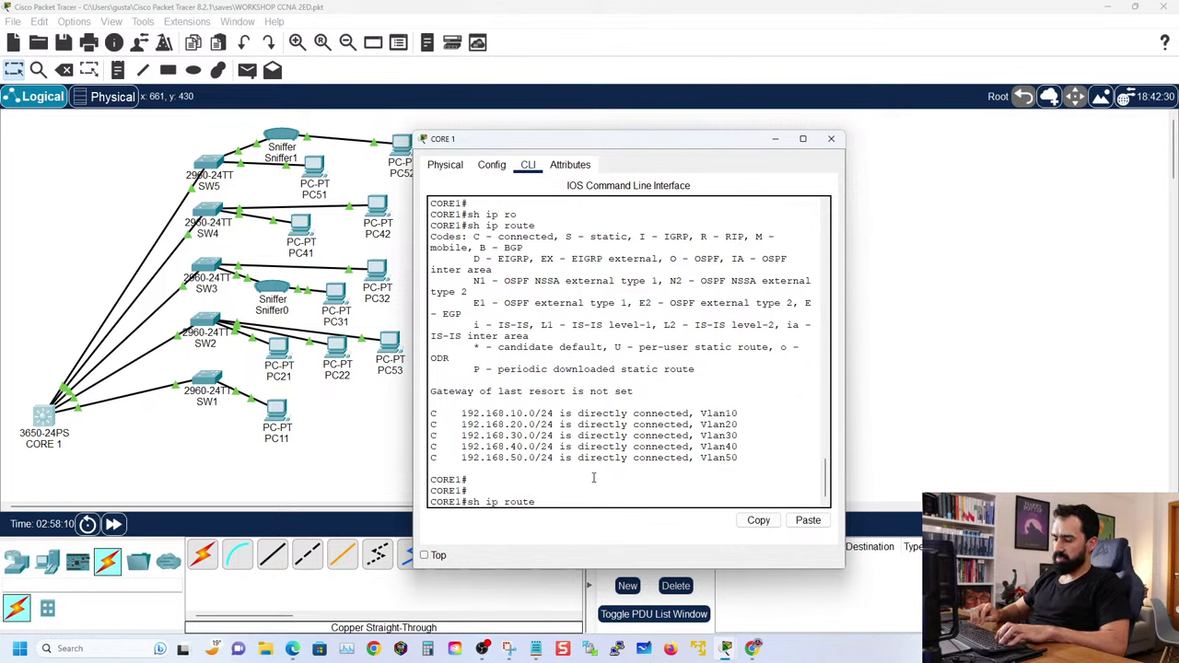
key("Left")
key("Left")
key("Left")
key("Left")
key("Left")
key("Left")
type("v")
key("Return")
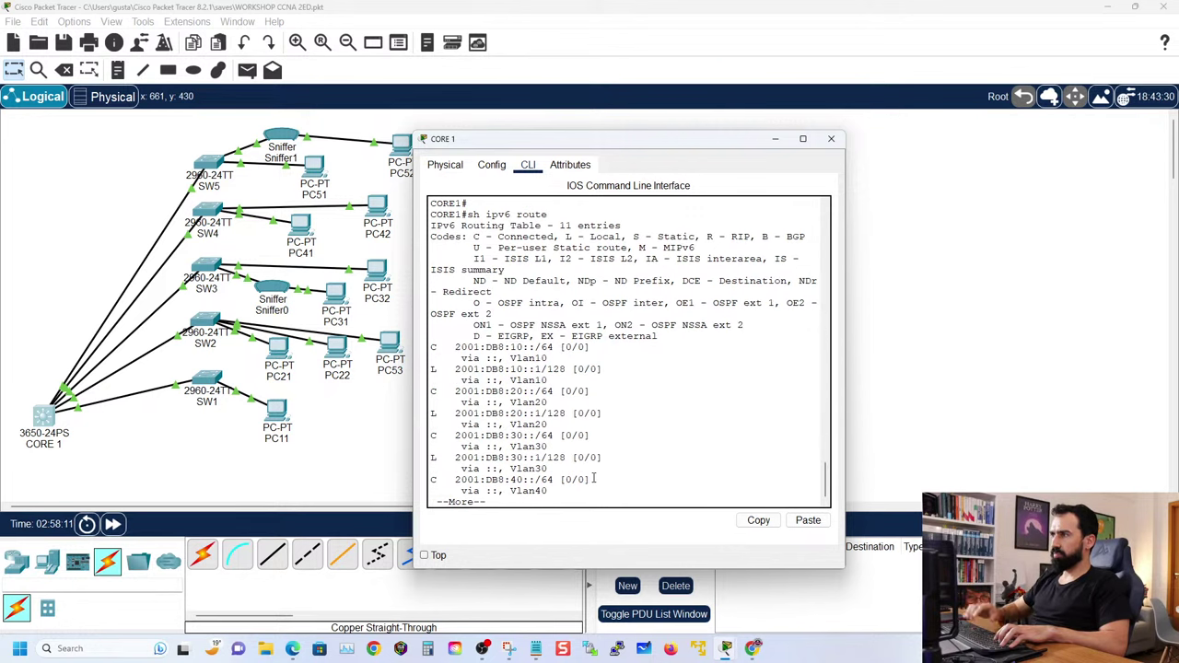
key("space")
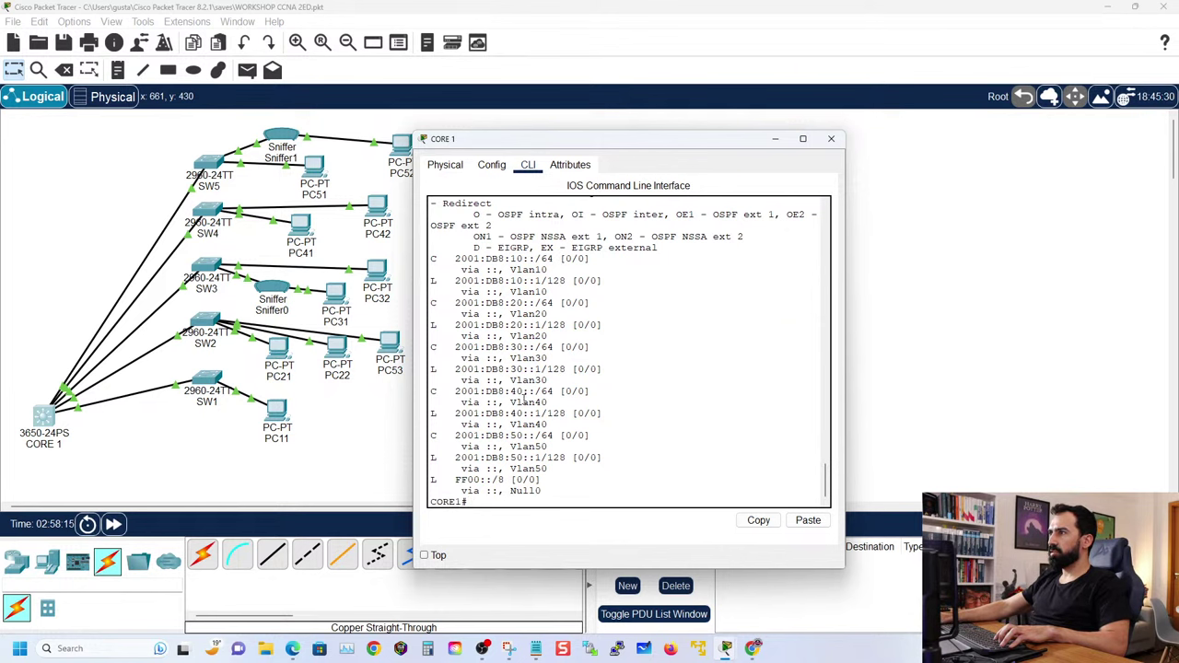
left_click(831, 138)
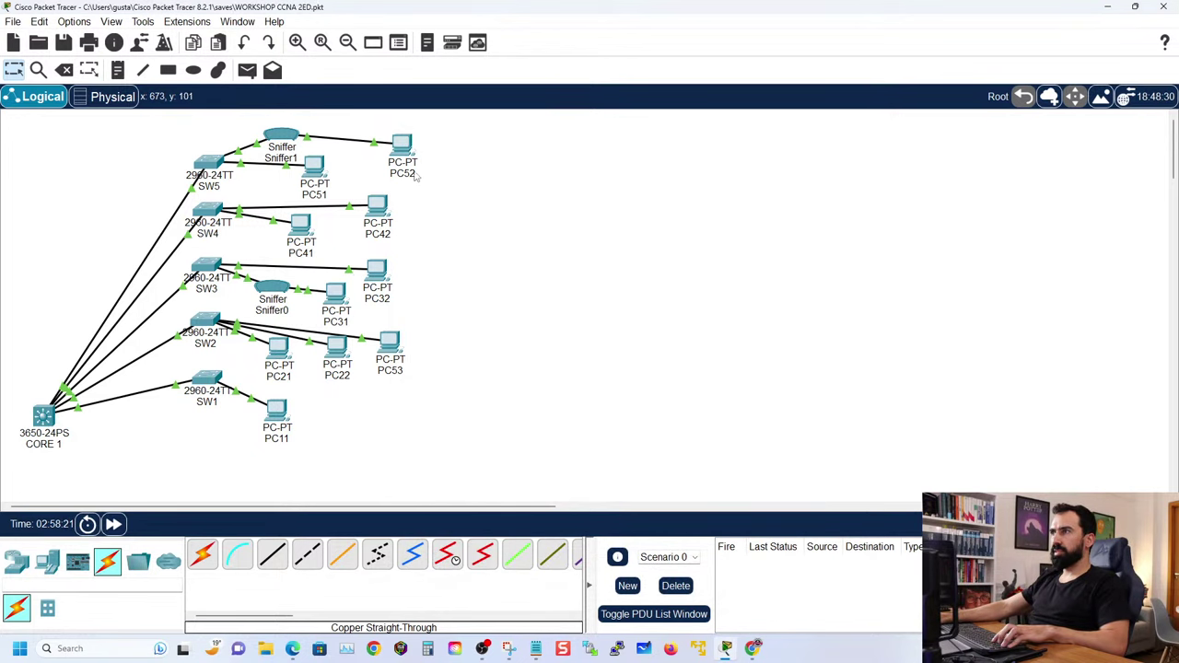
From PC52's command prompt, ping 192.168.30.31 by editing the previous ping command.
left_click(402, 146)
left_click_drag(479, 146, 638, 107)
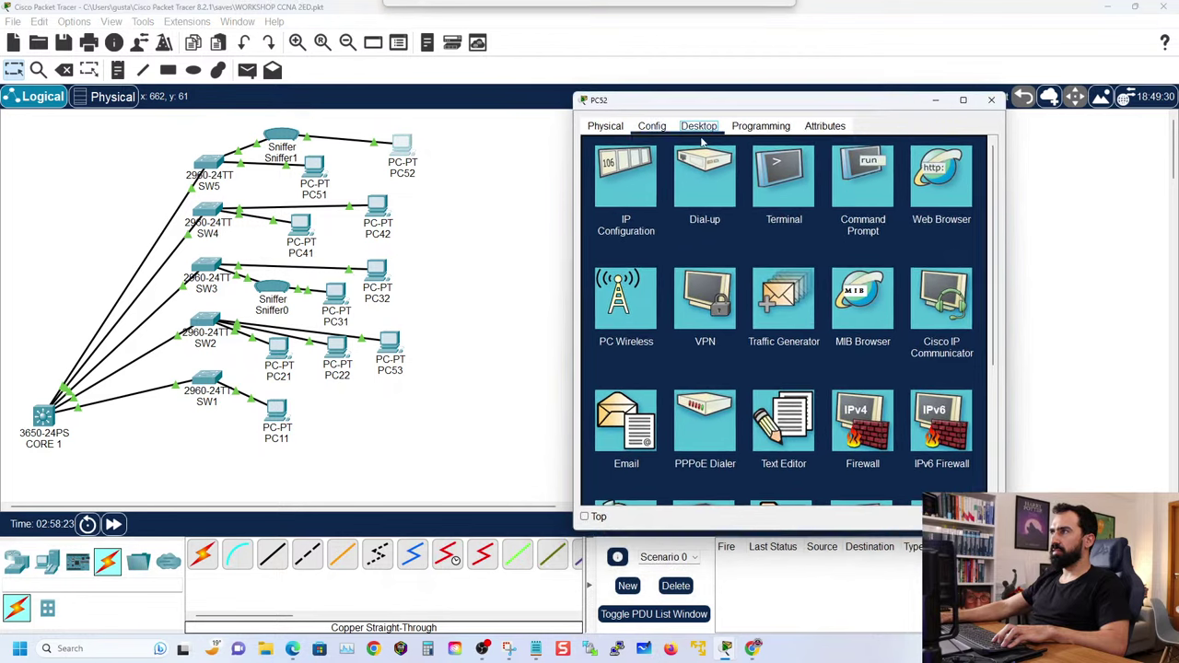
left_click(861, 179)
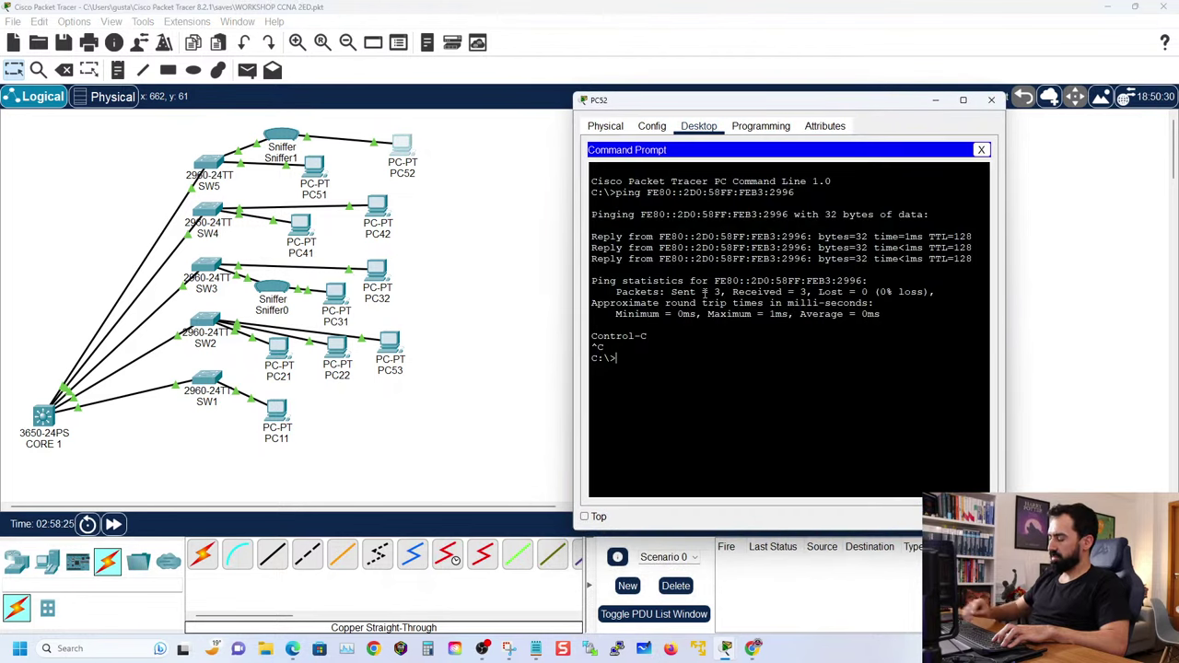
key("Up")
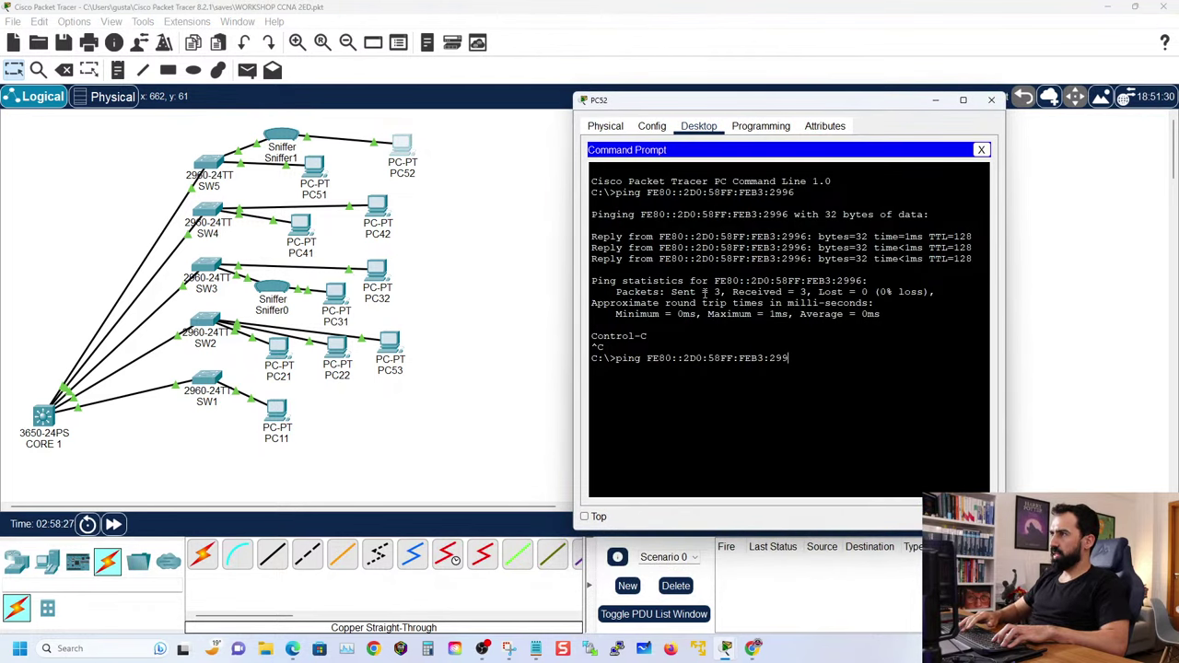
key("BackSpace")
key("BackSpace")
key("BackSpace")
key("BackSpace")
key("BackSpace")
key("BackSpace")
key("BackSpace")
key("BackSpace")
key("BackSpace")
key("BackSpace")
key("BackSpace")
key("BackSpace")
key("BackSpace")
key("BackSpace")
key("BackSpace")
key("BackSpace")
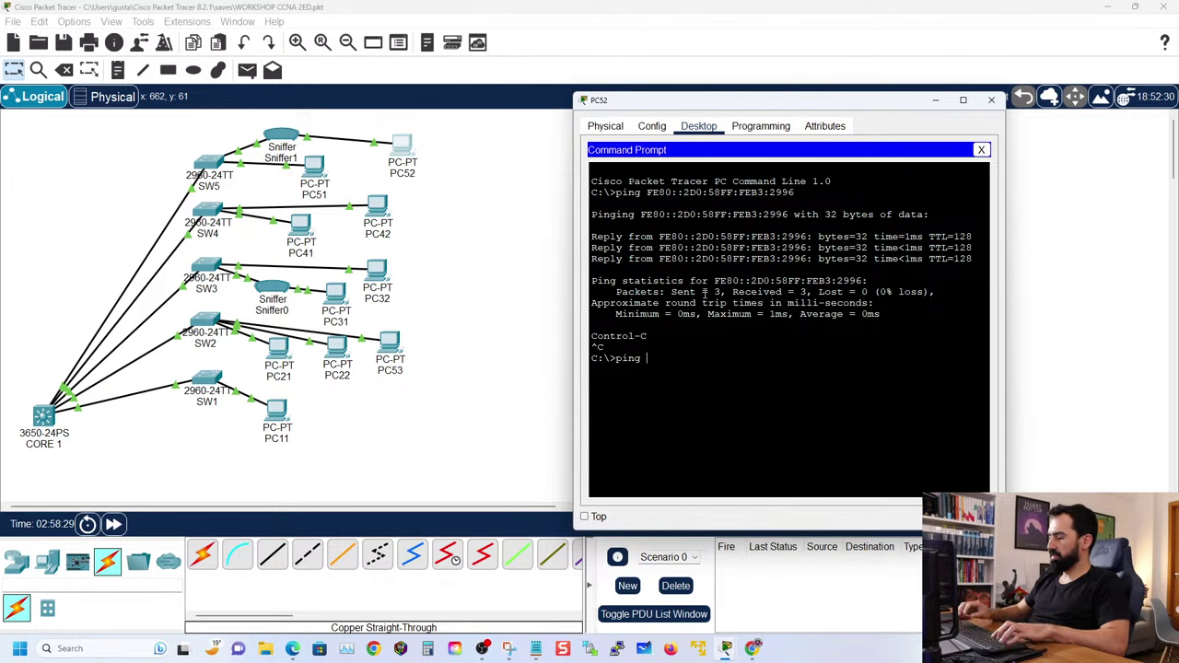
type("192.168.")
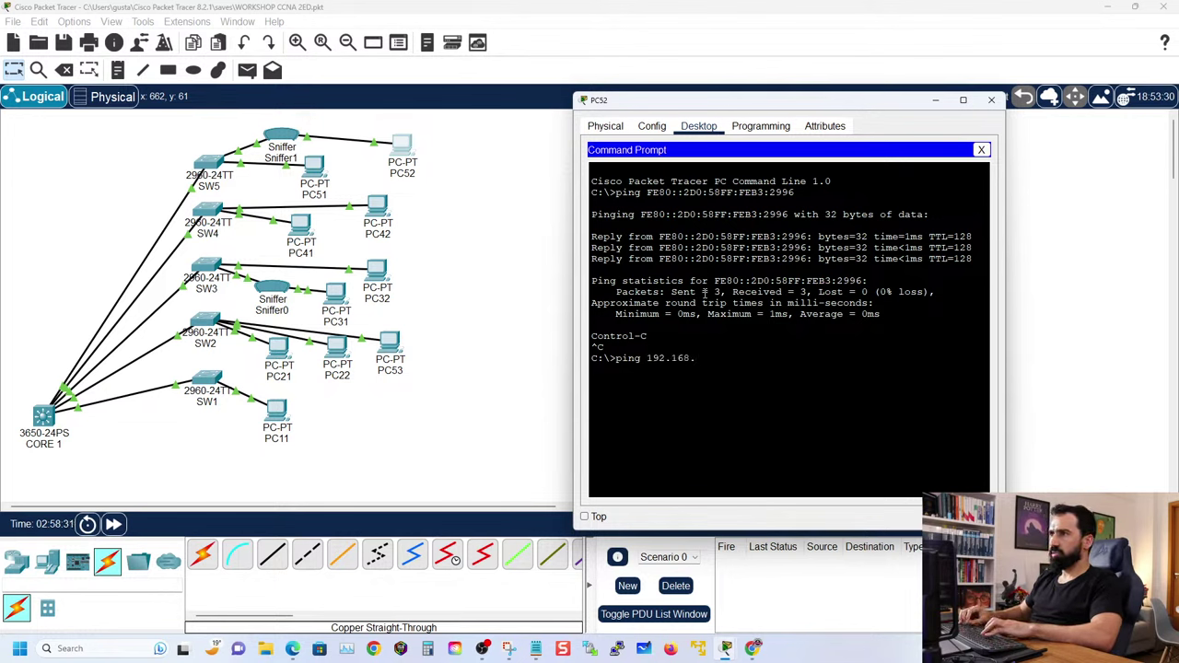
type("30.31")
key("Return")
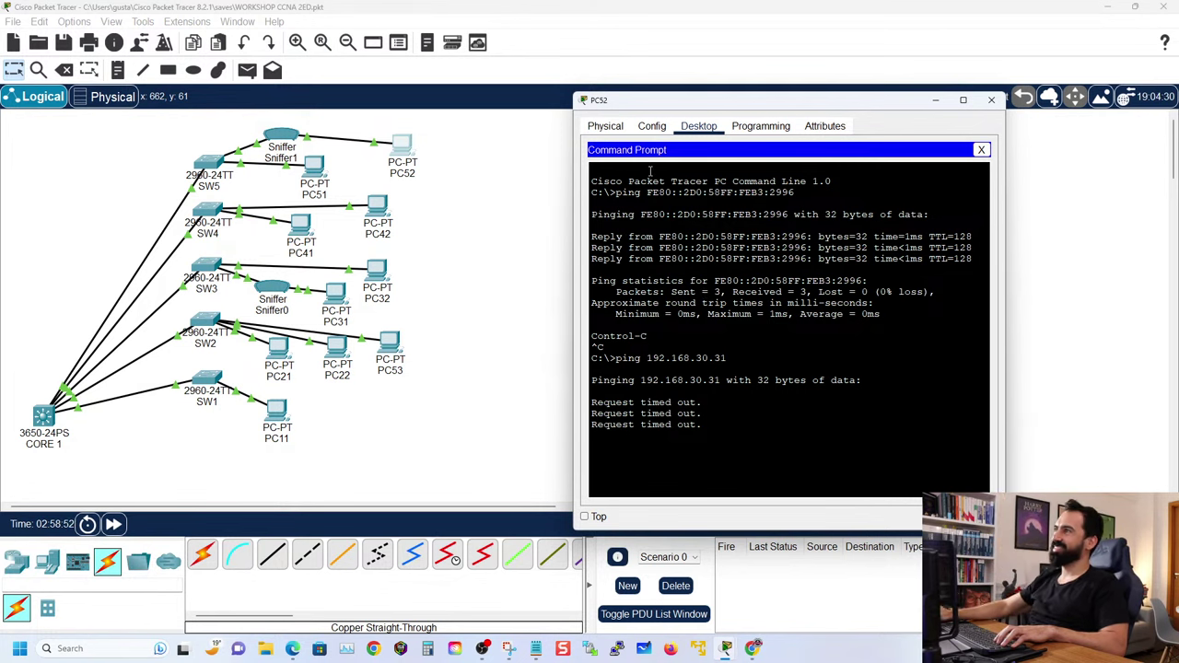
Give PC52 default gateway 192.168.50.1 and automatic IPv6 on settings and FastEthernet0.
left_click(650, 126)
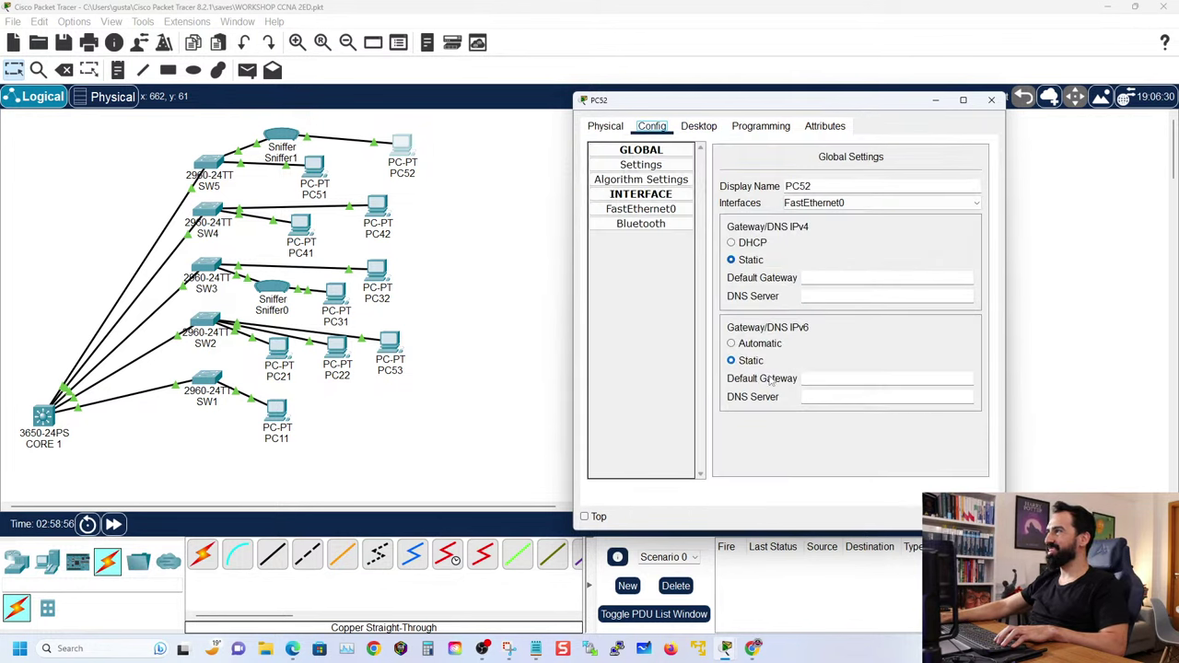
left_click(650, 210)
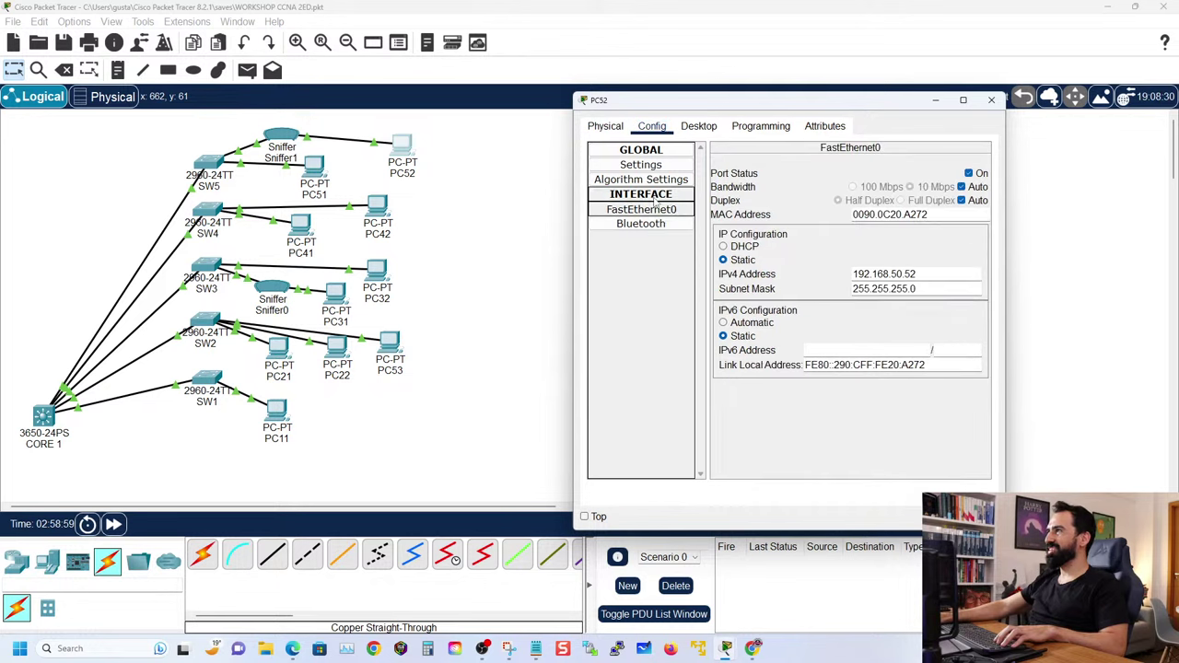
left_click(653, 166)
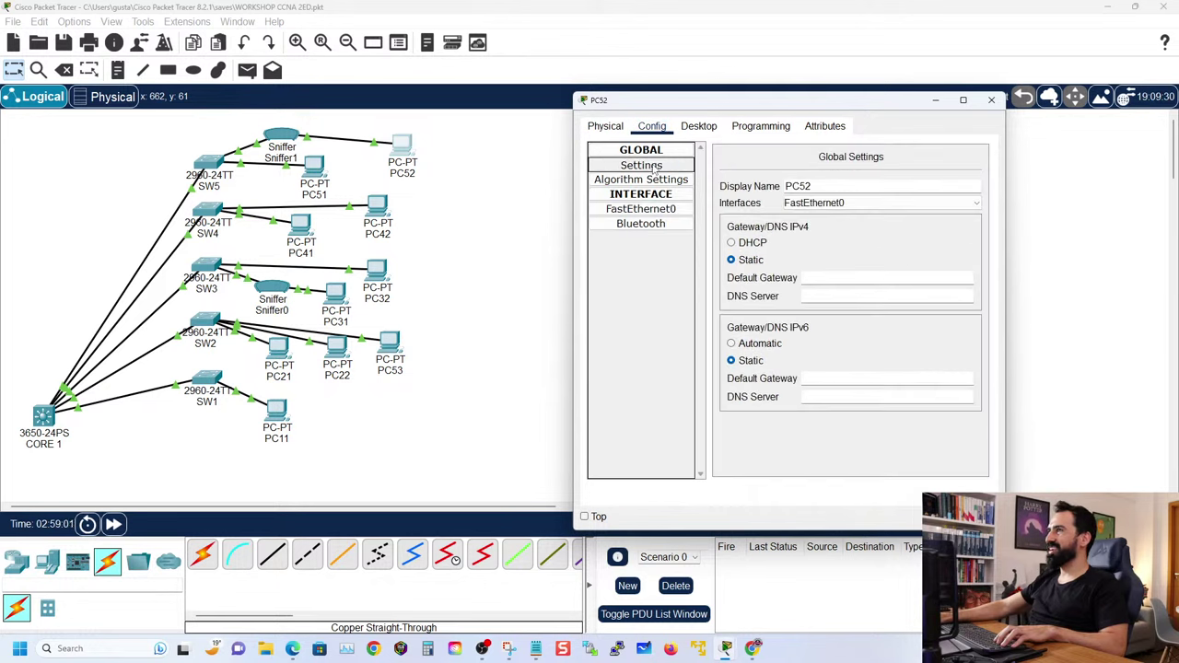
left_click(819, 278)
type("192.168")
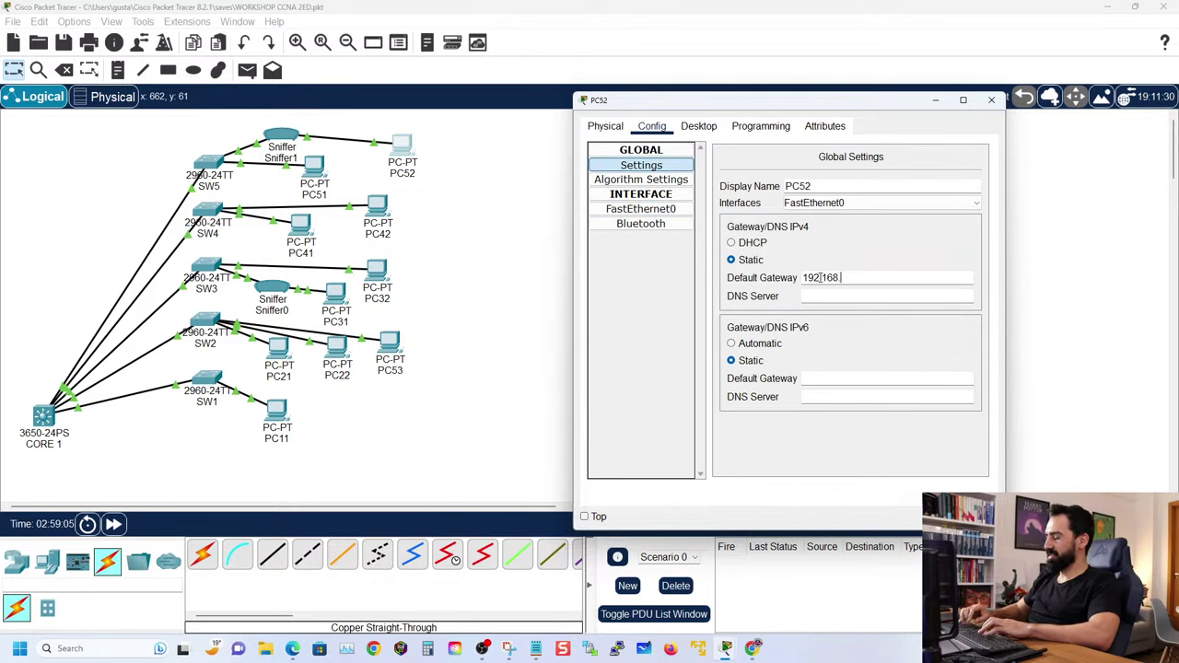
type(".50.1")
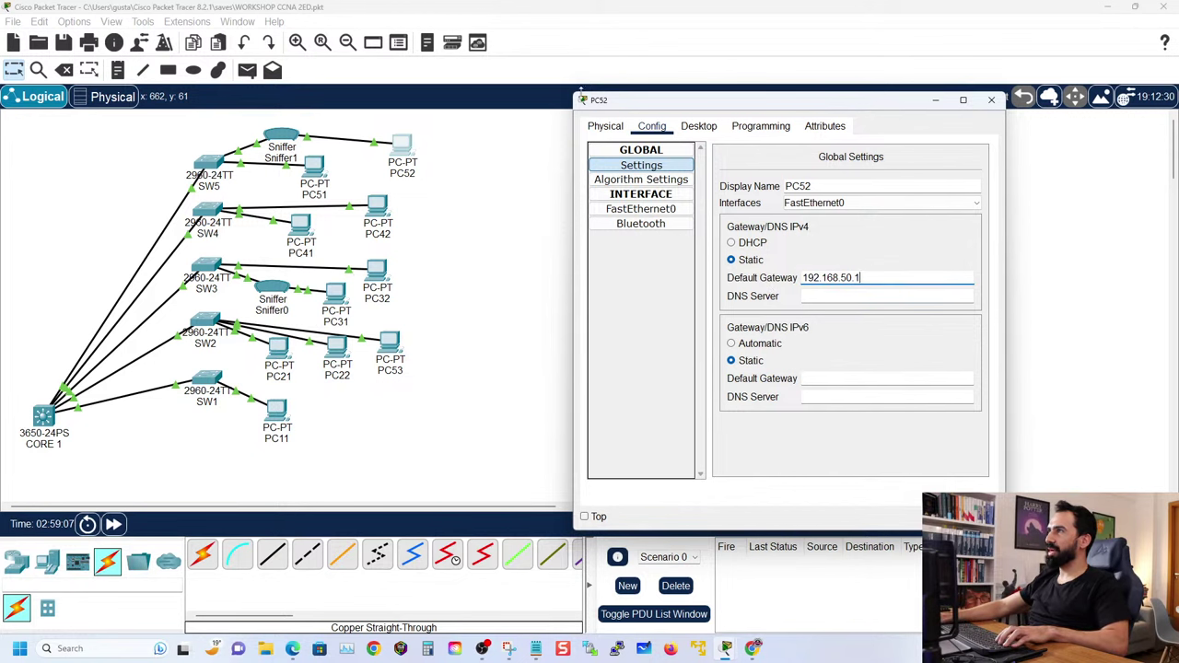
double_click(861, 277)
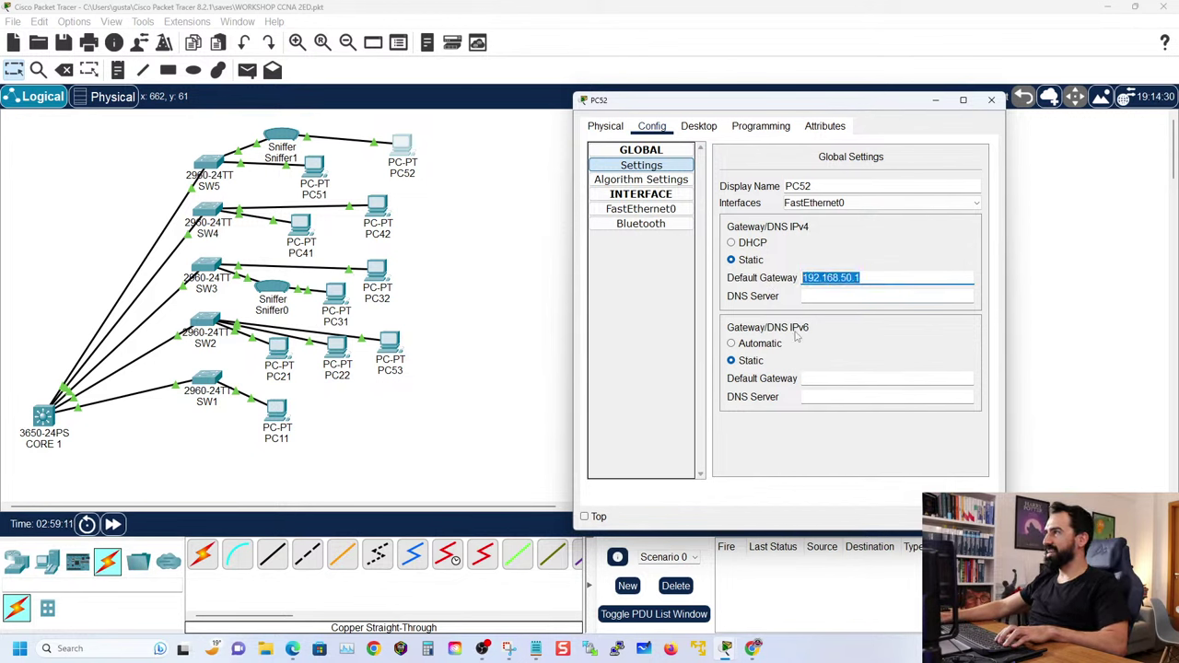
left_click(737, 343)
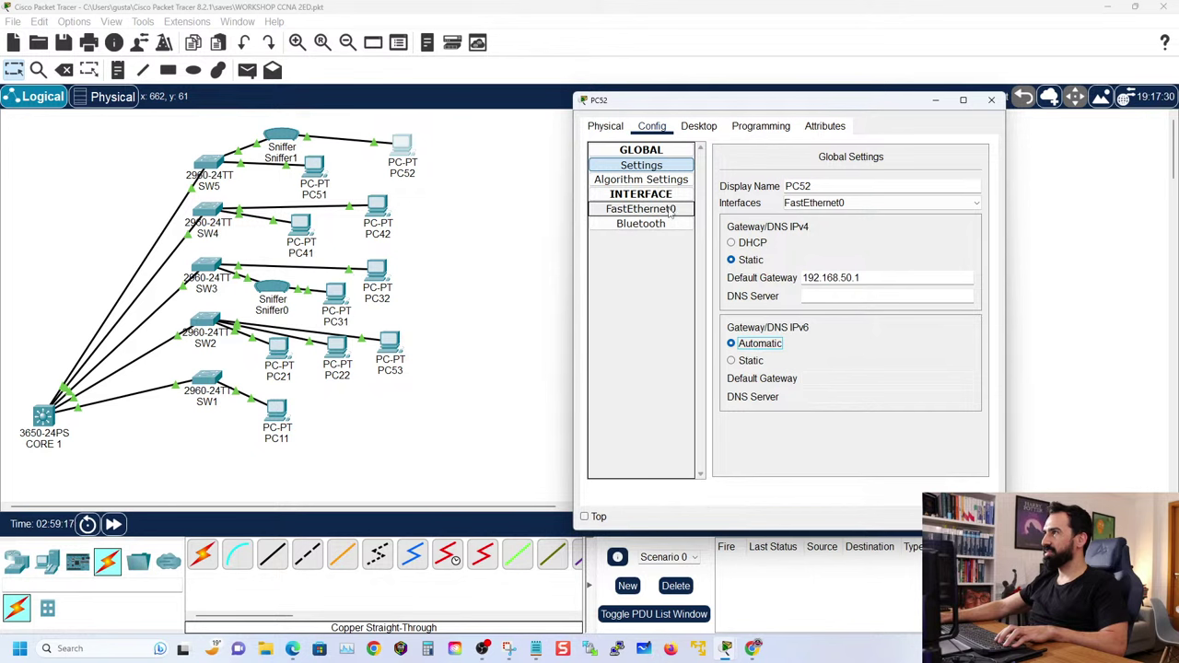
left_click(671, 212)
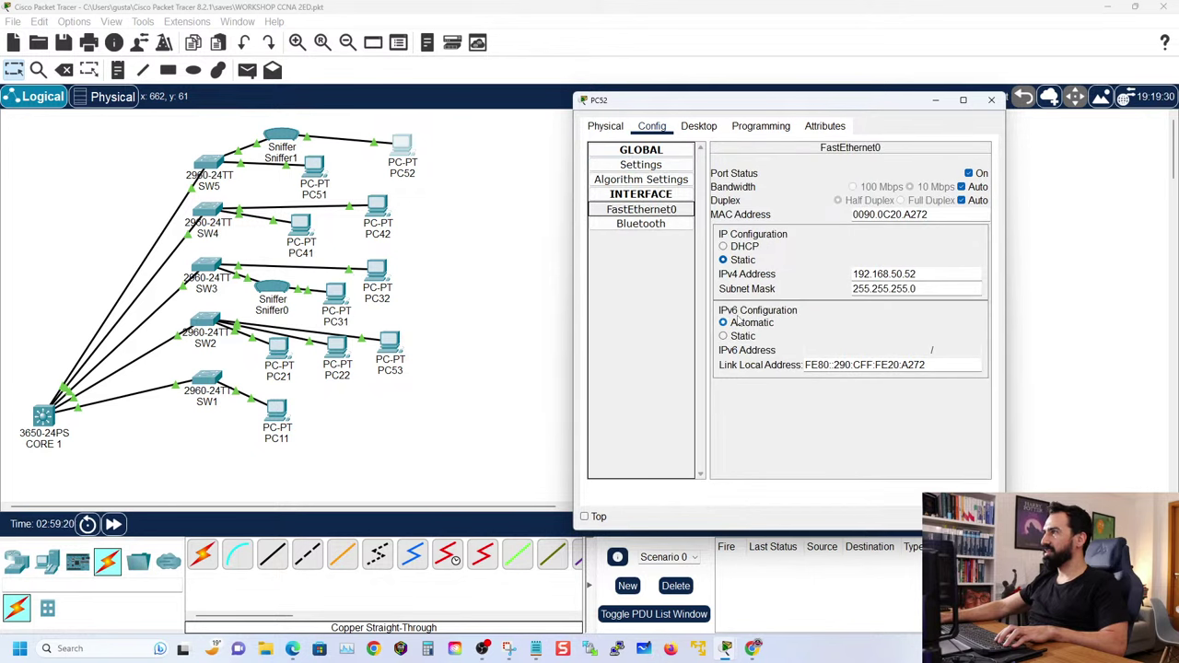
left_click(737, 321)
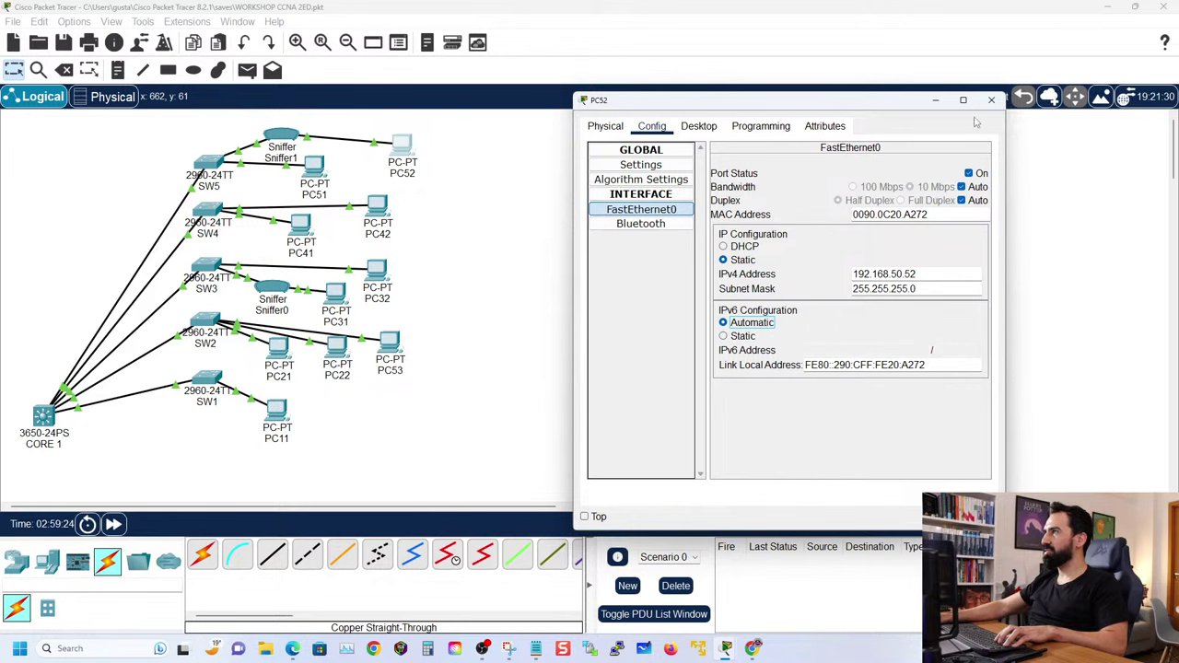
left_click(991, 100)
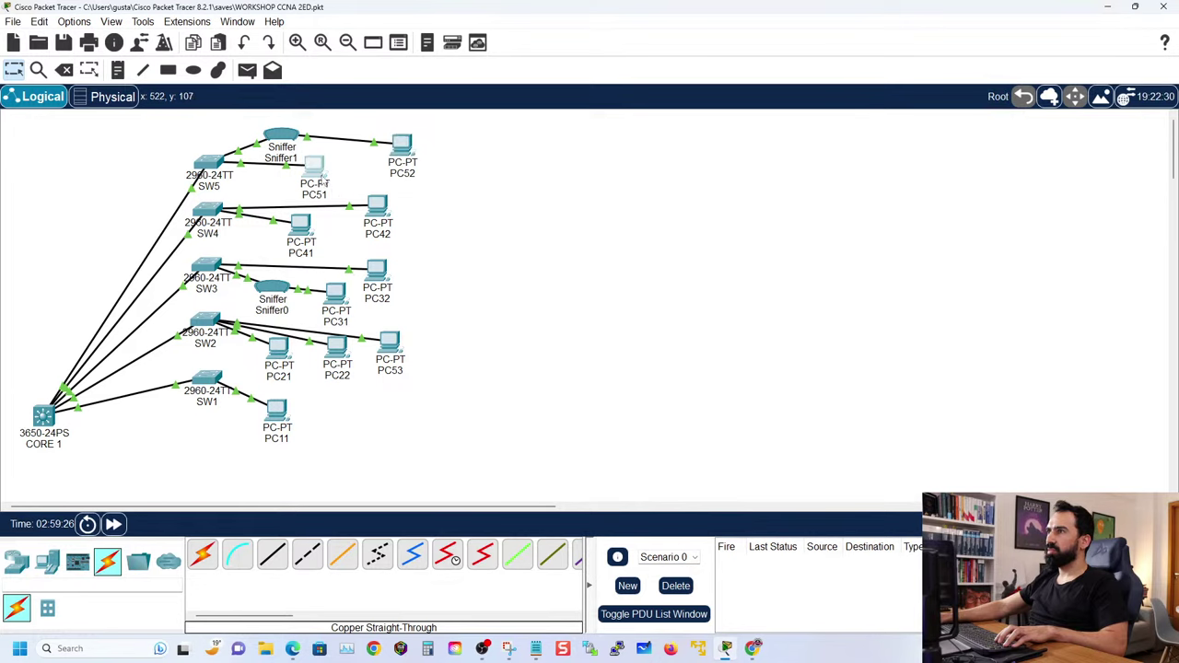
Give PC51 default gateway 192.168.50.1 and automatic IPv6 on settings and FastEthernet0.
left_click(318, 175)
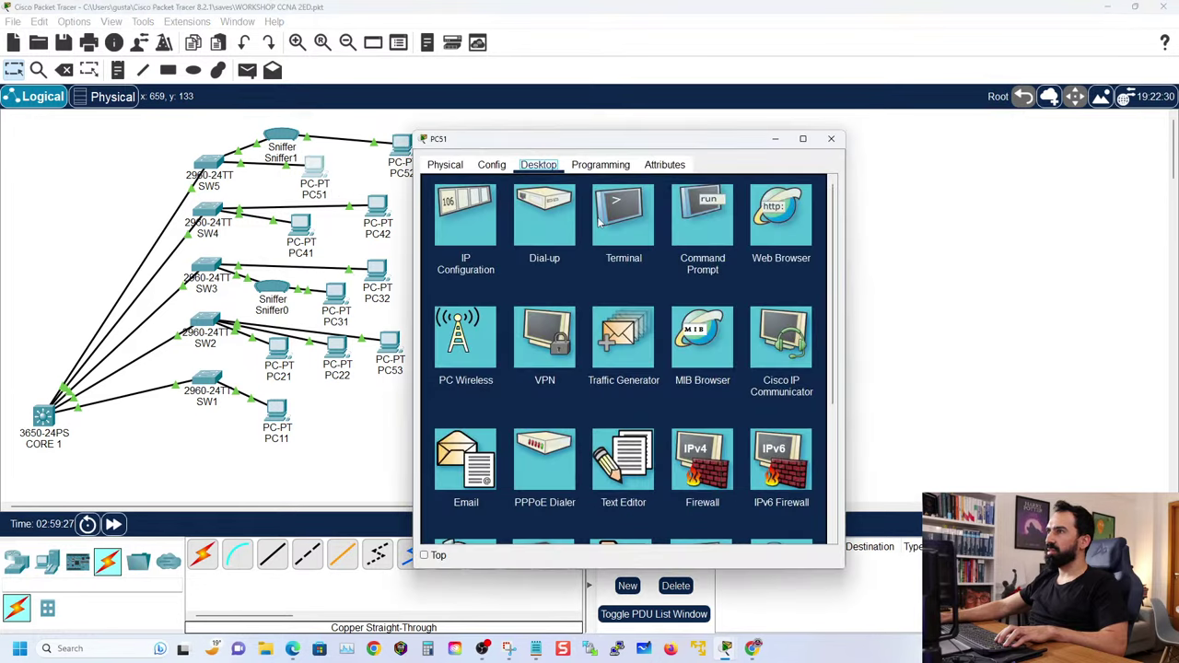
left_click(493, 166)
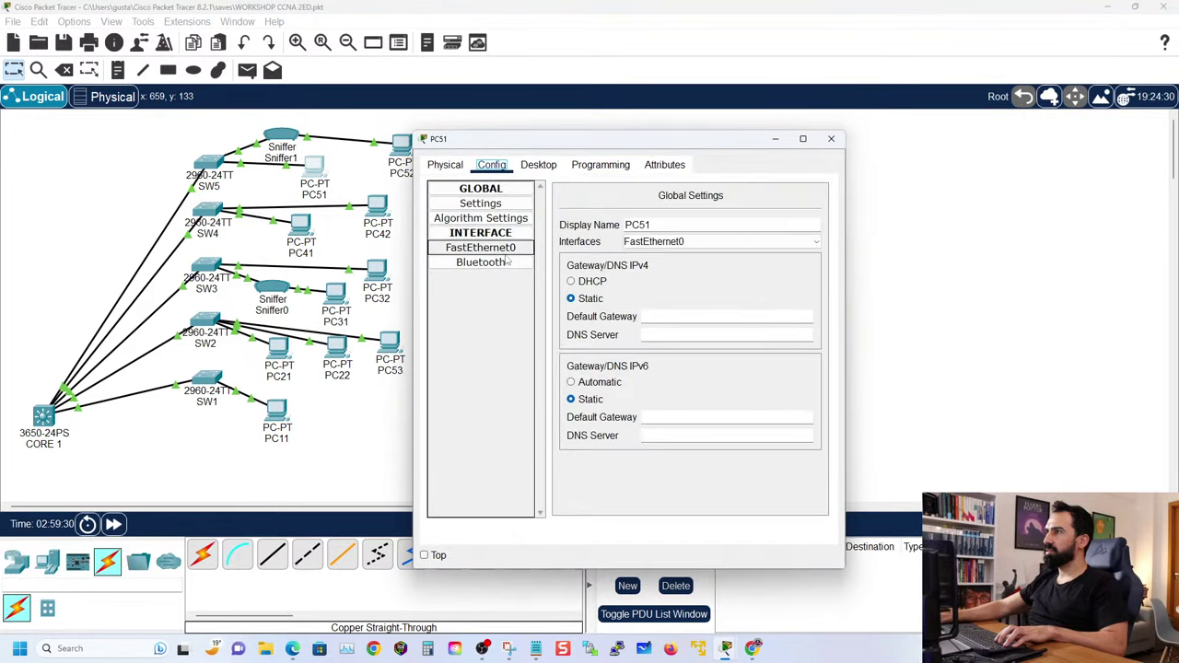
type("192.168.50.1")
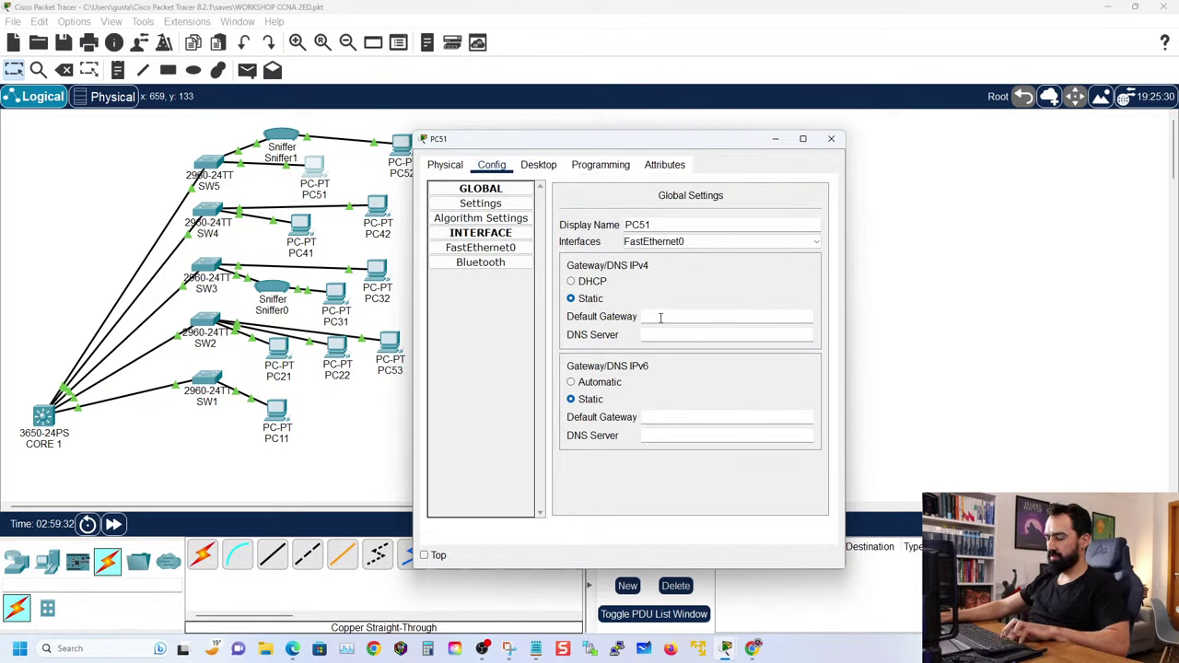
left_click(570, 381)
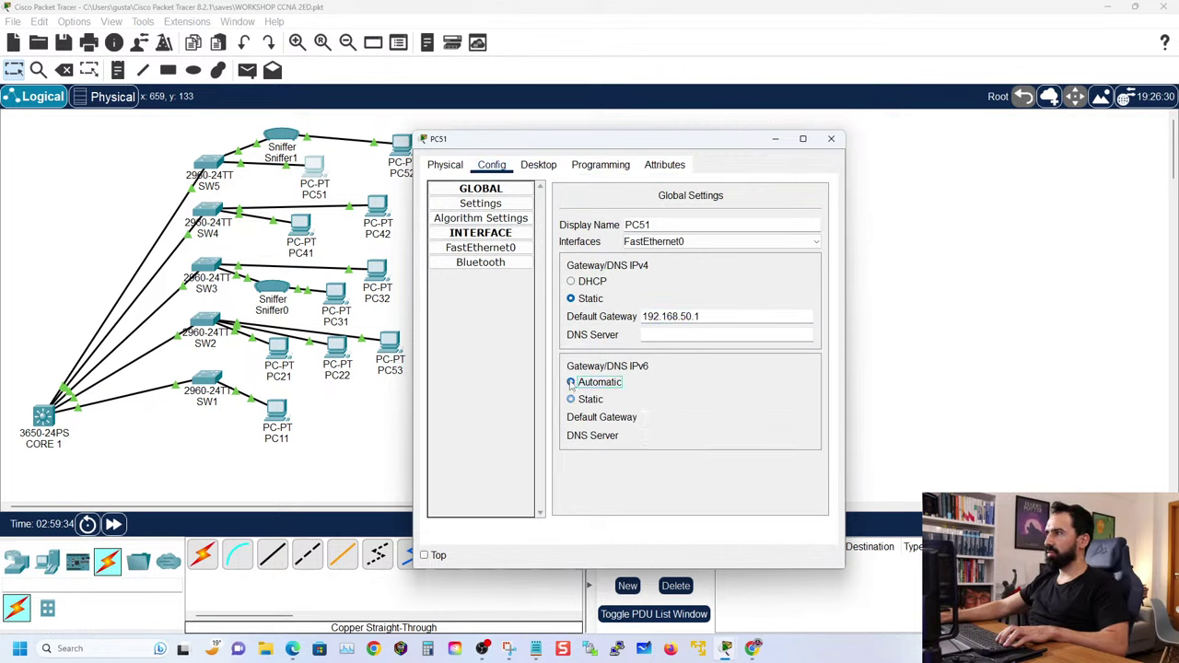
left_click(480, 247)
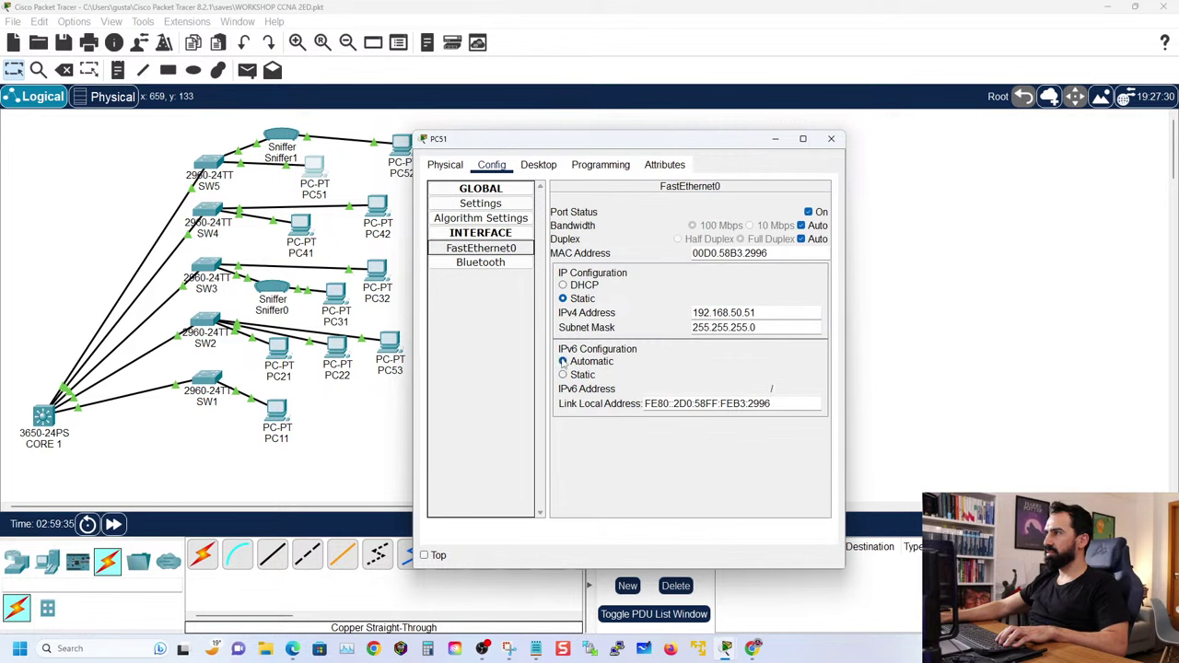
left_click(563, 362)
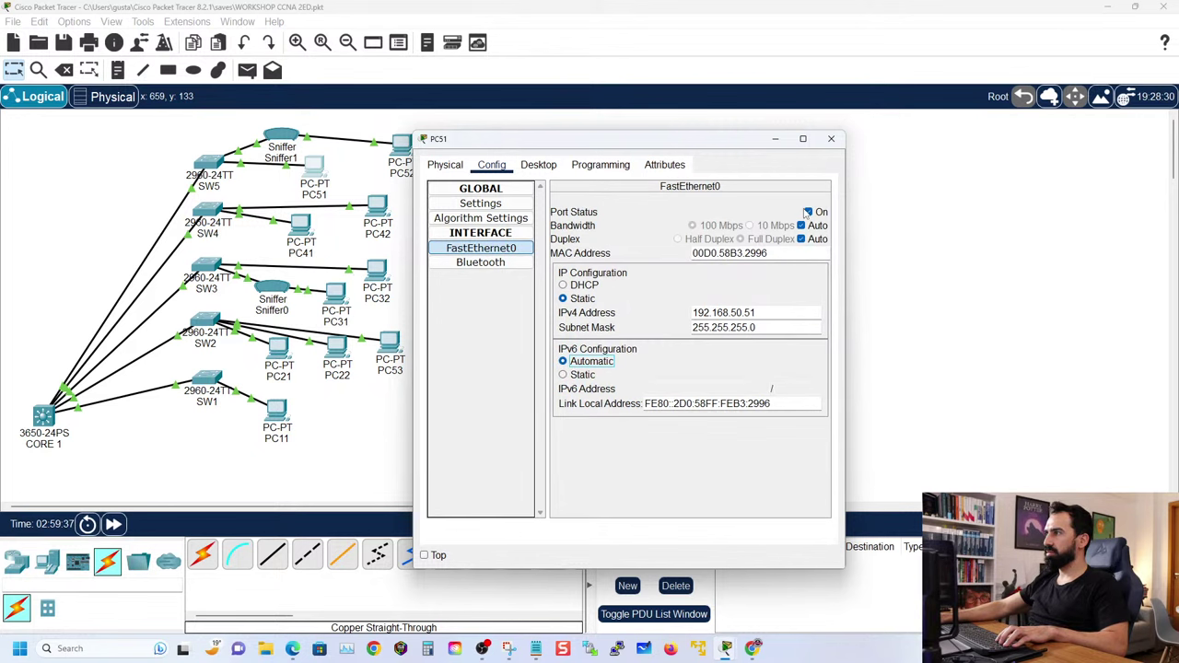
left_click(832, 140)
Give PC42 default gateway 192.168.40.1 and automatic IPv6 on its gateway and interface.
left_click(381, 209)
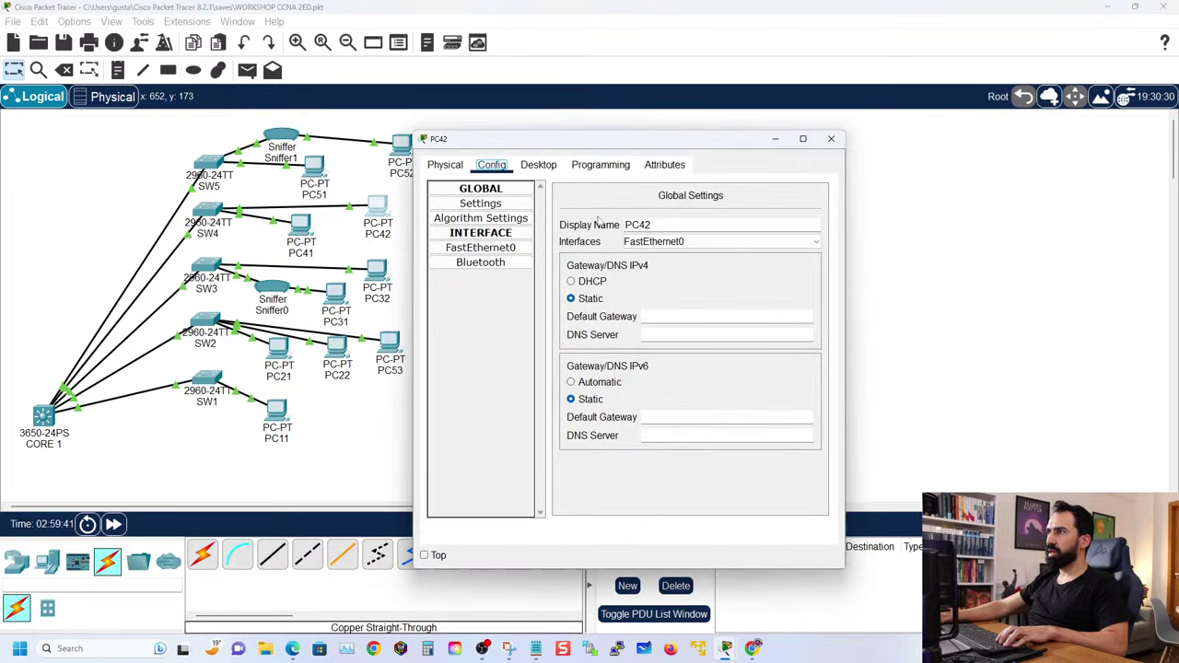
left_click(669, 314)
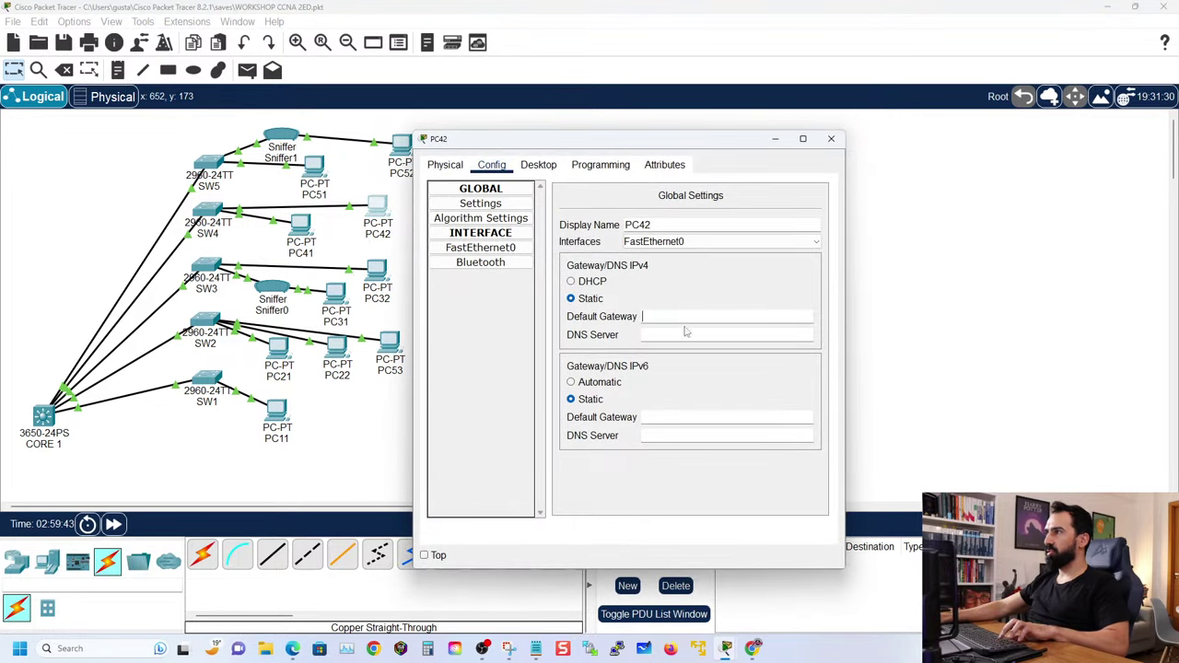
type("192.168.40.1")
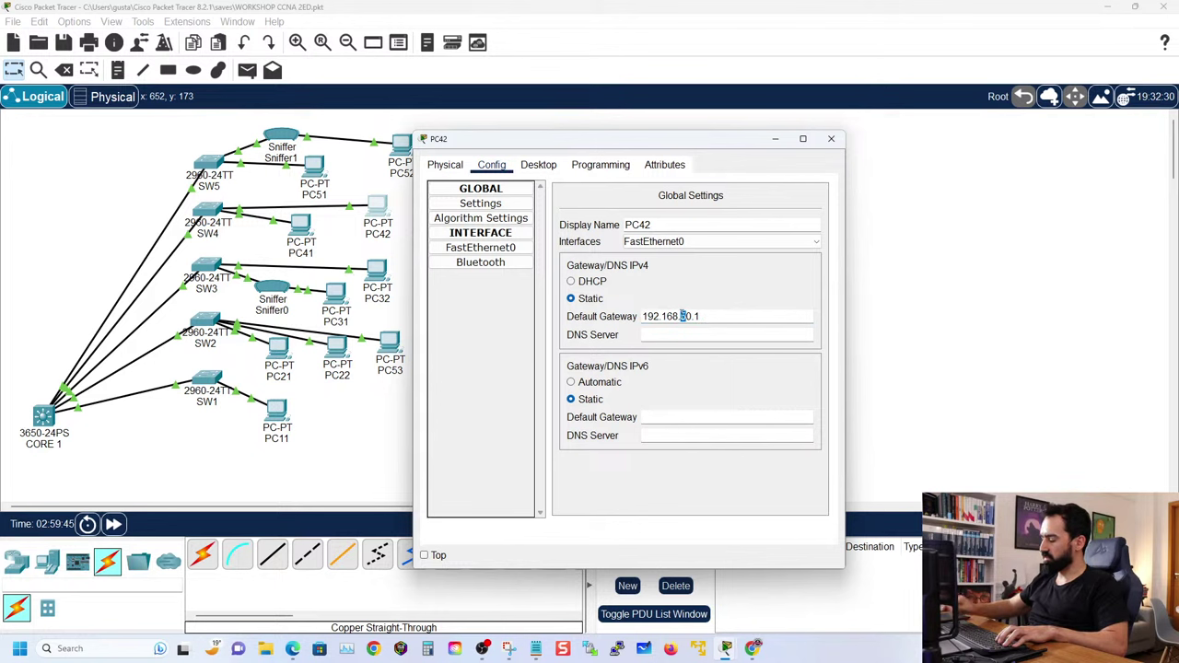
left_click_drag(705, 315, 642, 316)
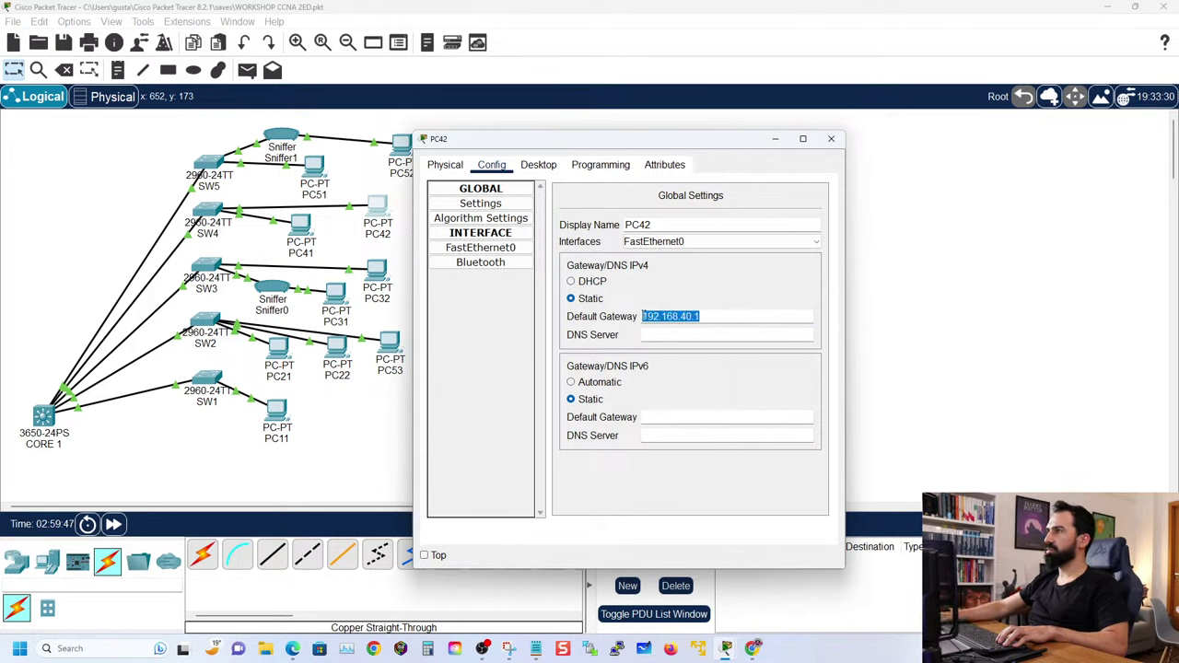
left_click(570, 381)
left_click(507, 248)
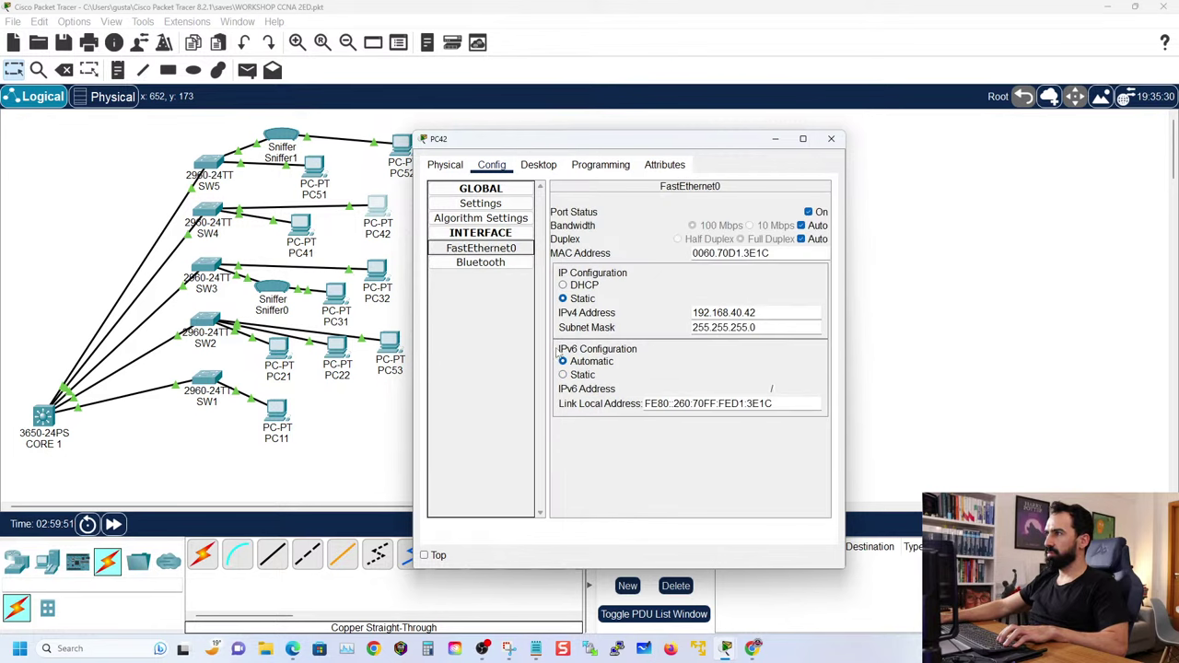
left_click(564, 363)
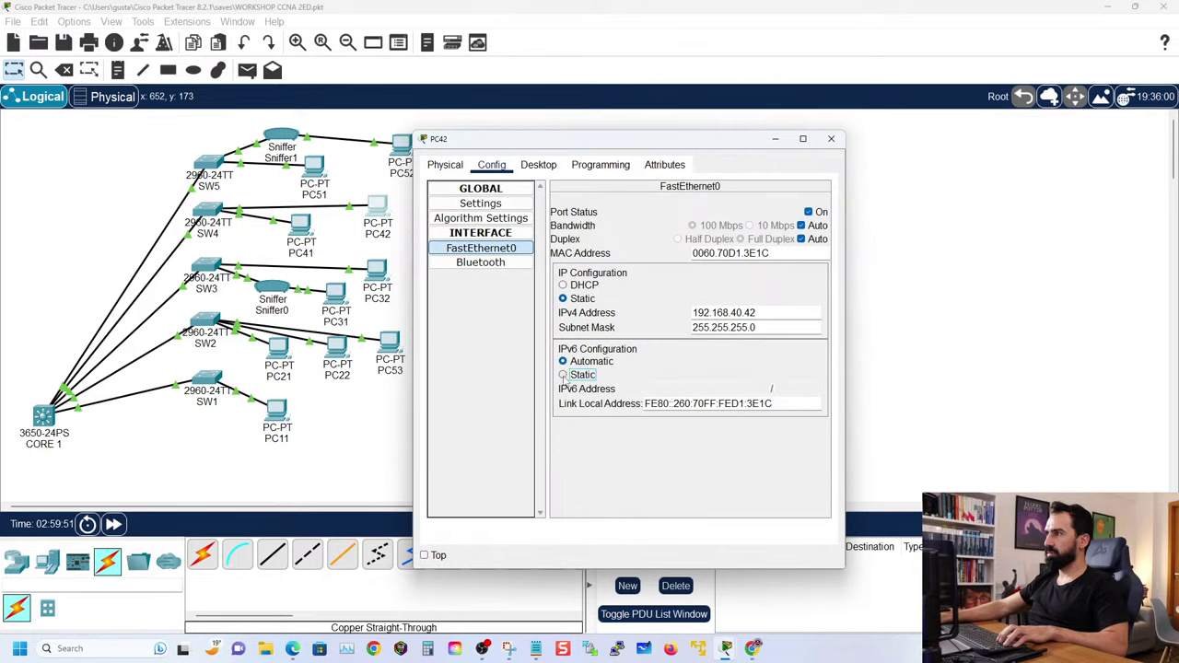
left_click(831, 138)
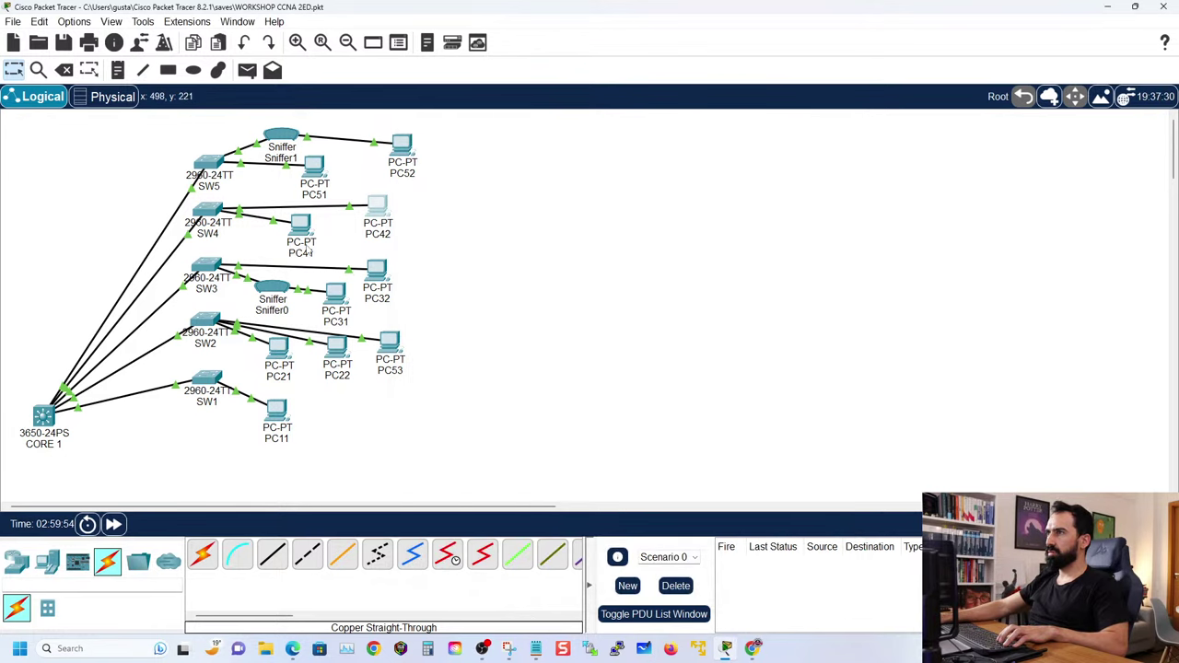
Give PC41 default gateway 192.168.40.1 with automatic IPv6 gateway.
left_click(301, 226)
left_click(492, 165)
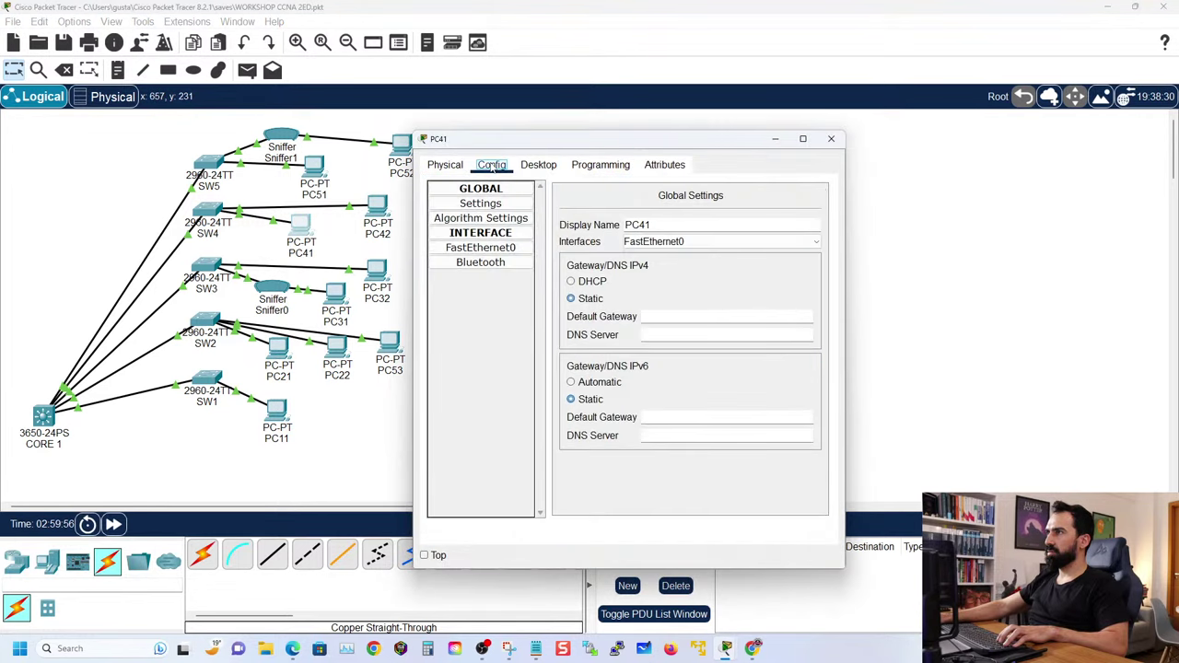
left_click(495, 250)
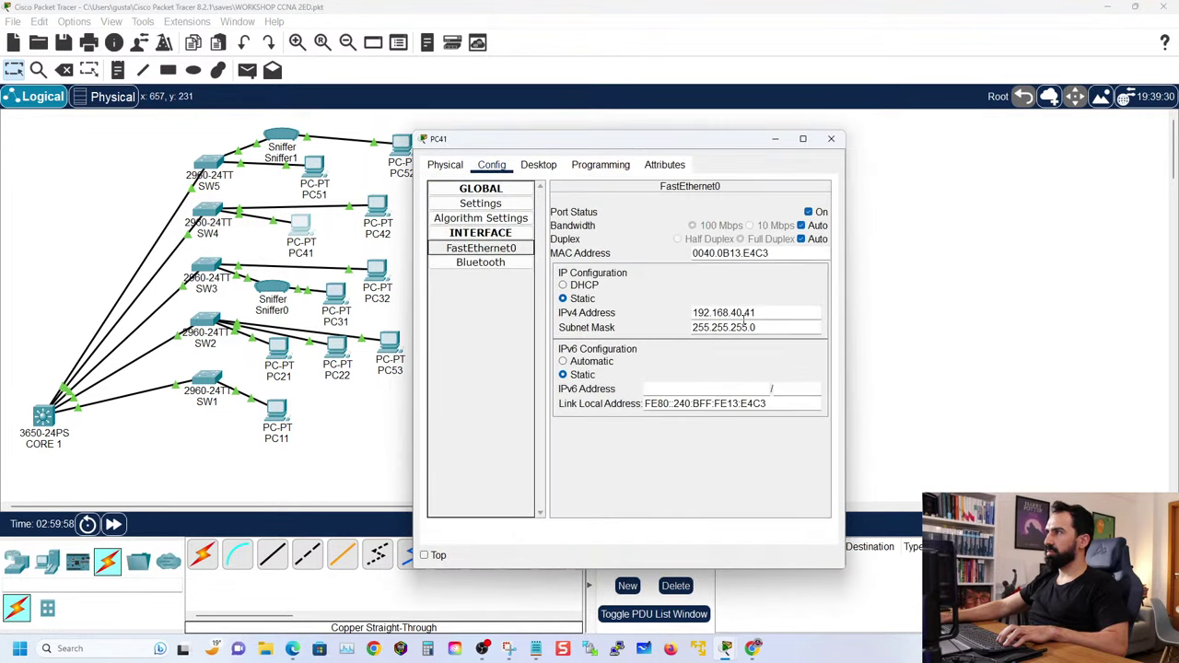
left_click(488, 218)
left_click(493, 205)
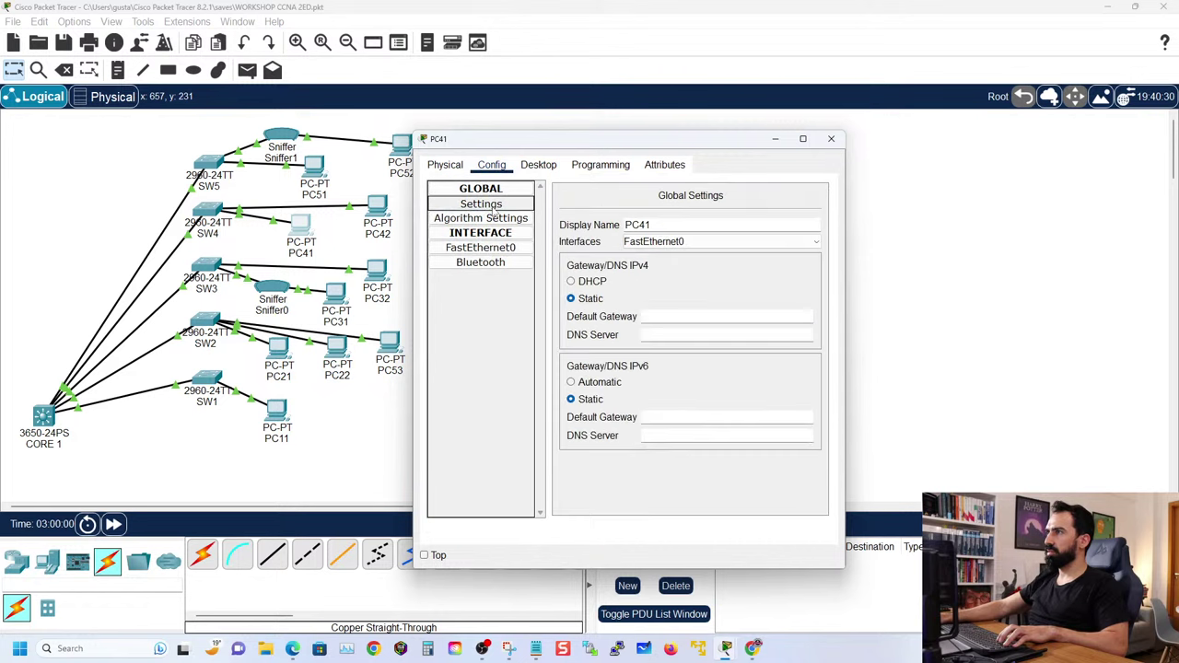
left_click(660, 316)
type("192.168.40.1")
left_click(571, 382)
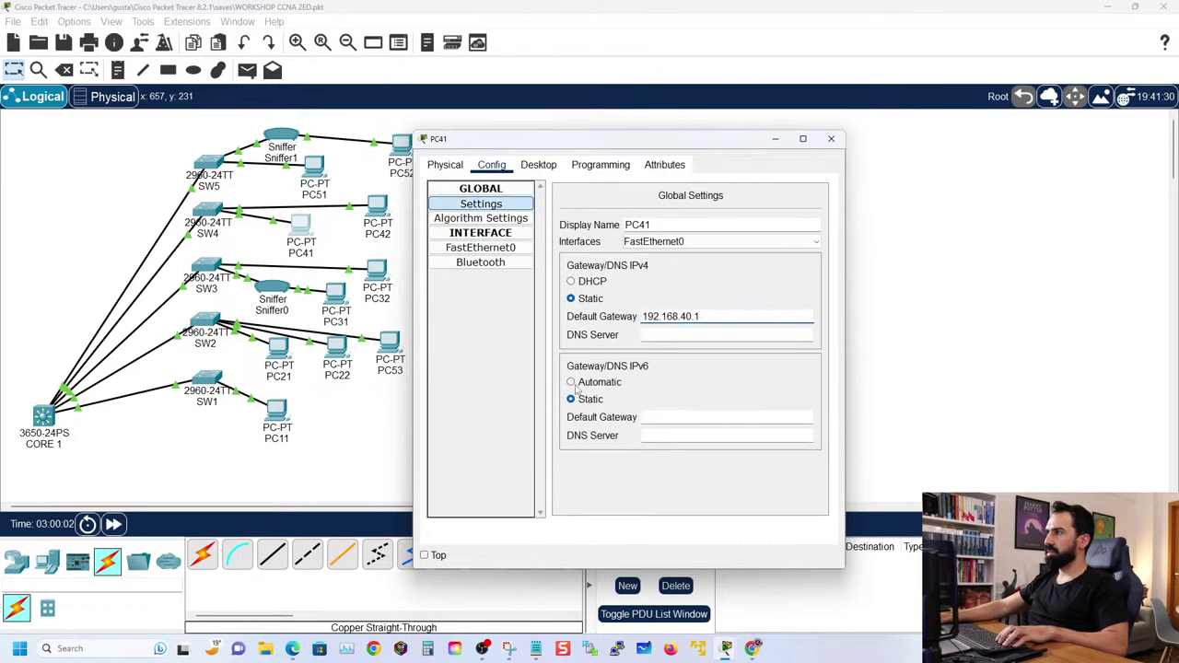
left_click(480, 248)
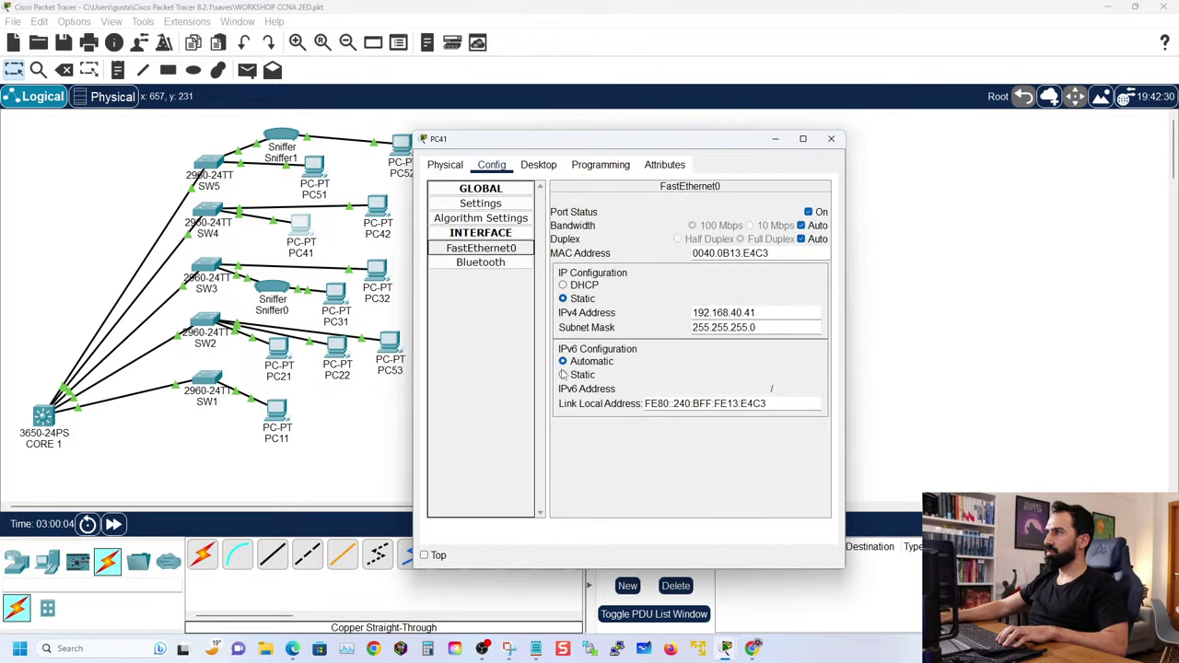
left_click(831, 139)
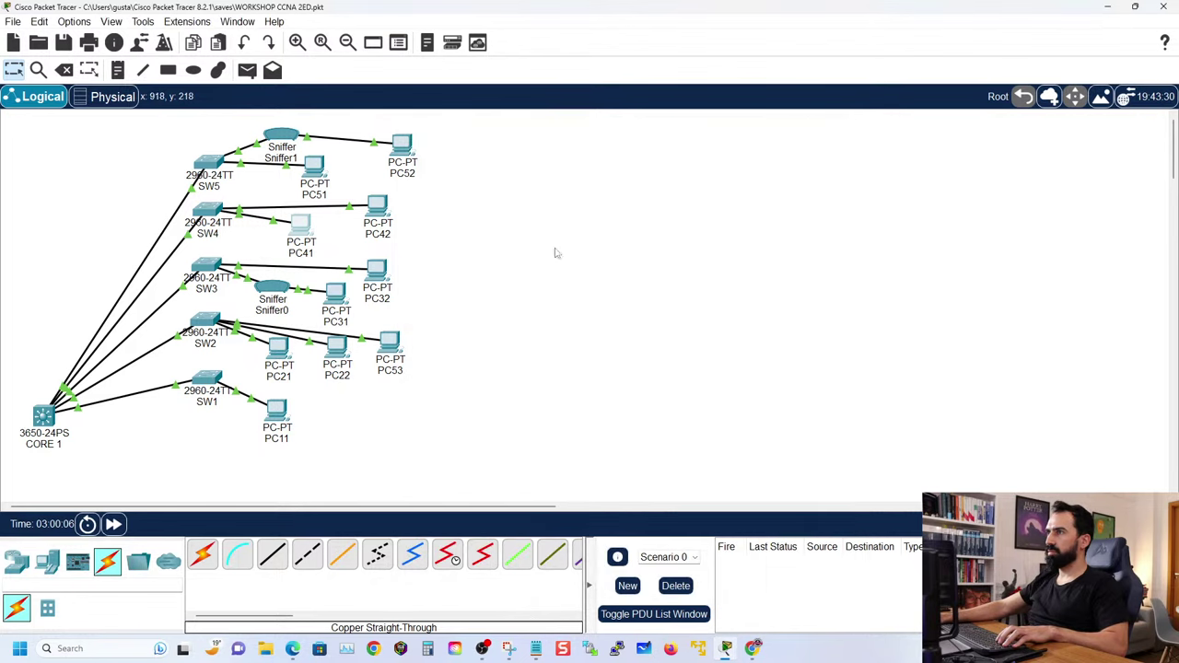
Enter PC32's IPv4 default gateway and set its IPv6 gateway and interface to automatic.
left_click(378, 276)
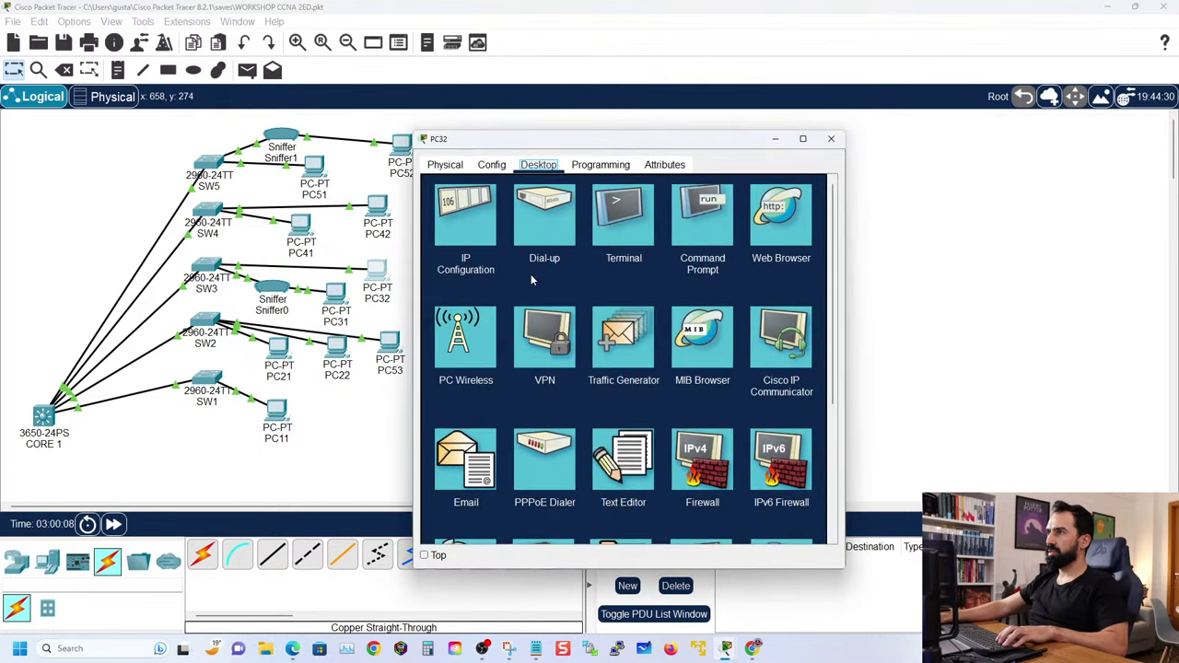
left_click(492, 165)
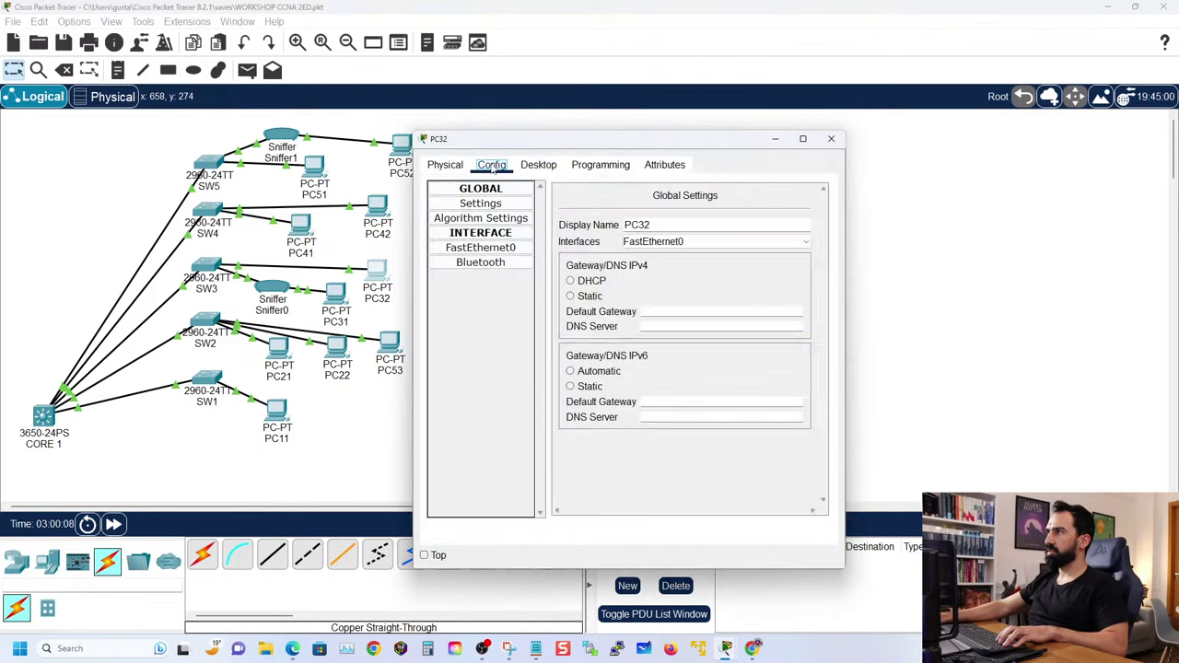
left_click(649, 315)
type("192.168.40.1")
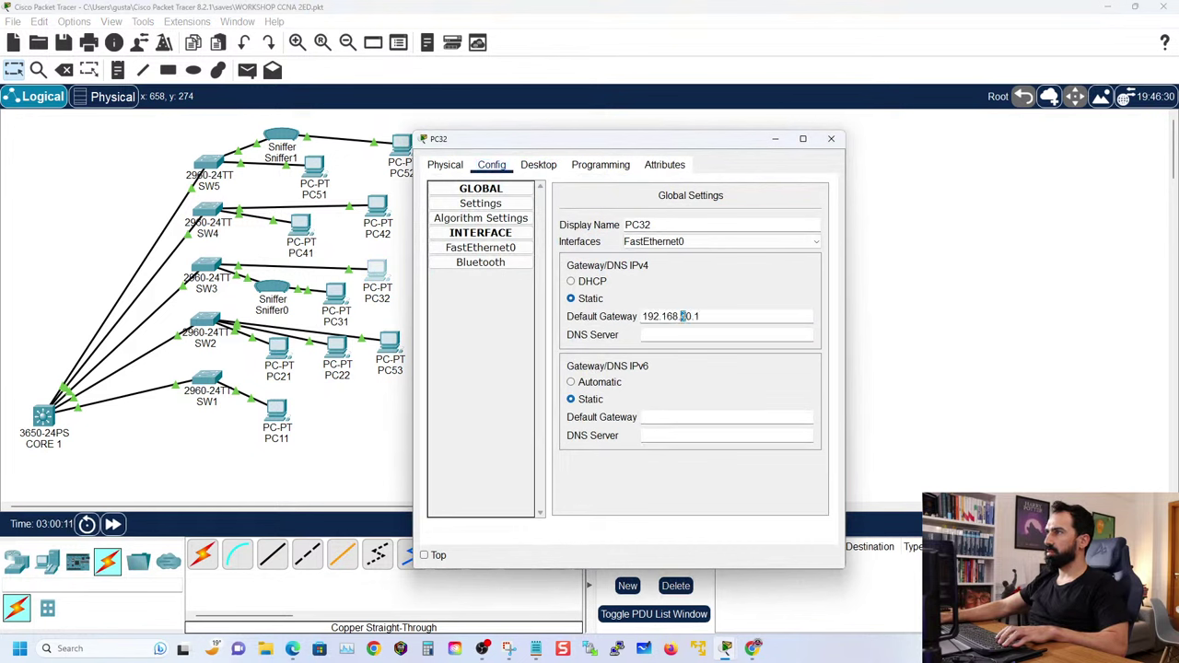
type("3")
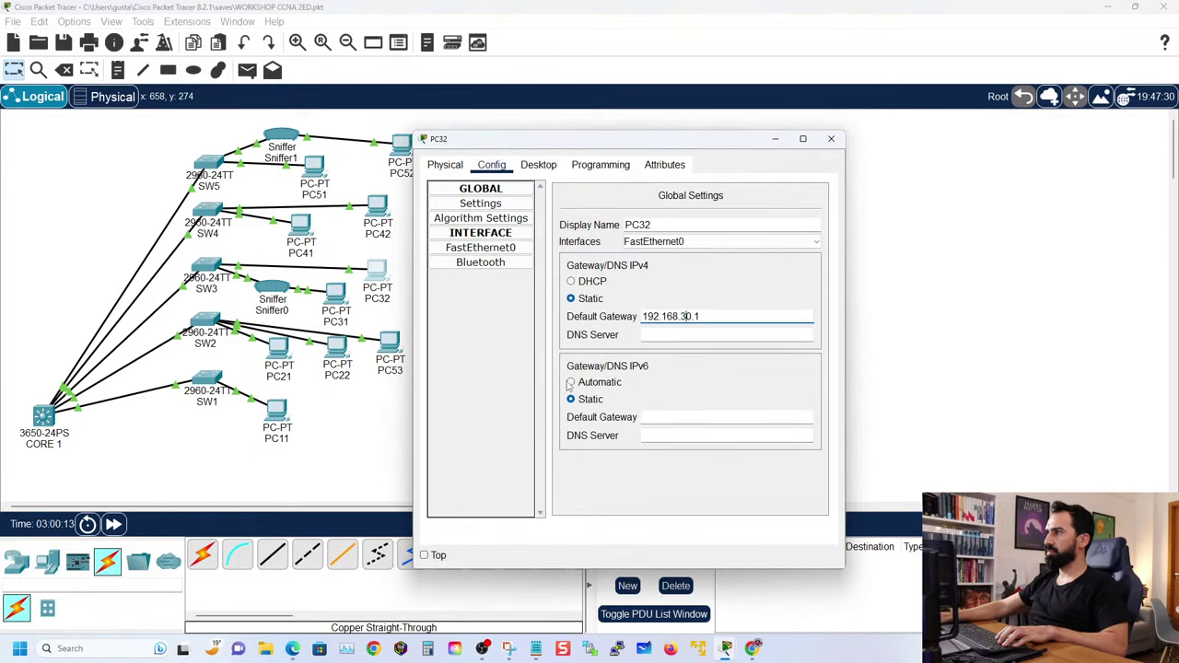
left_click(570, 382)
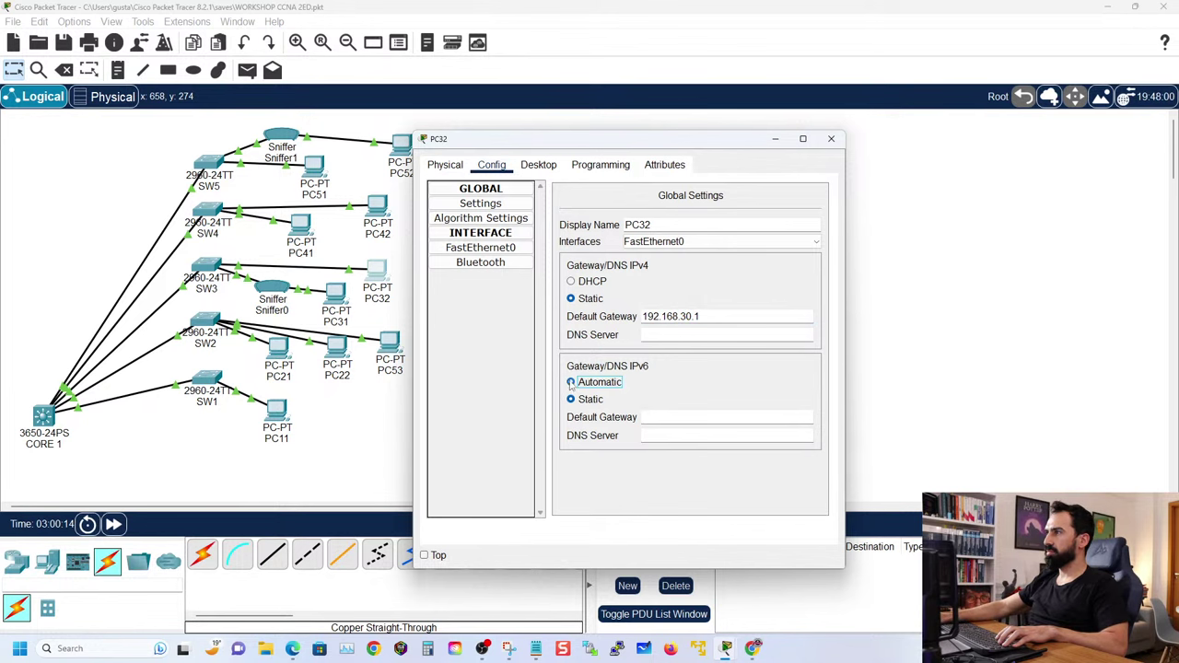
left_click(491, 248)
left_click(563, 362)
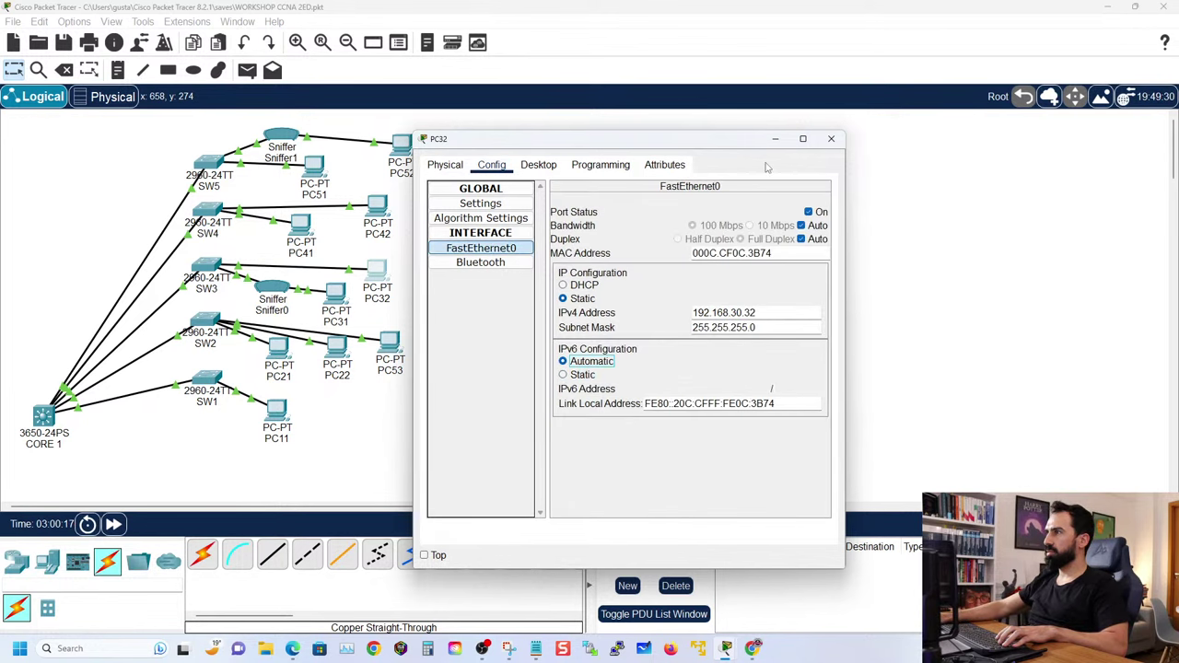
left_click(831, 140)
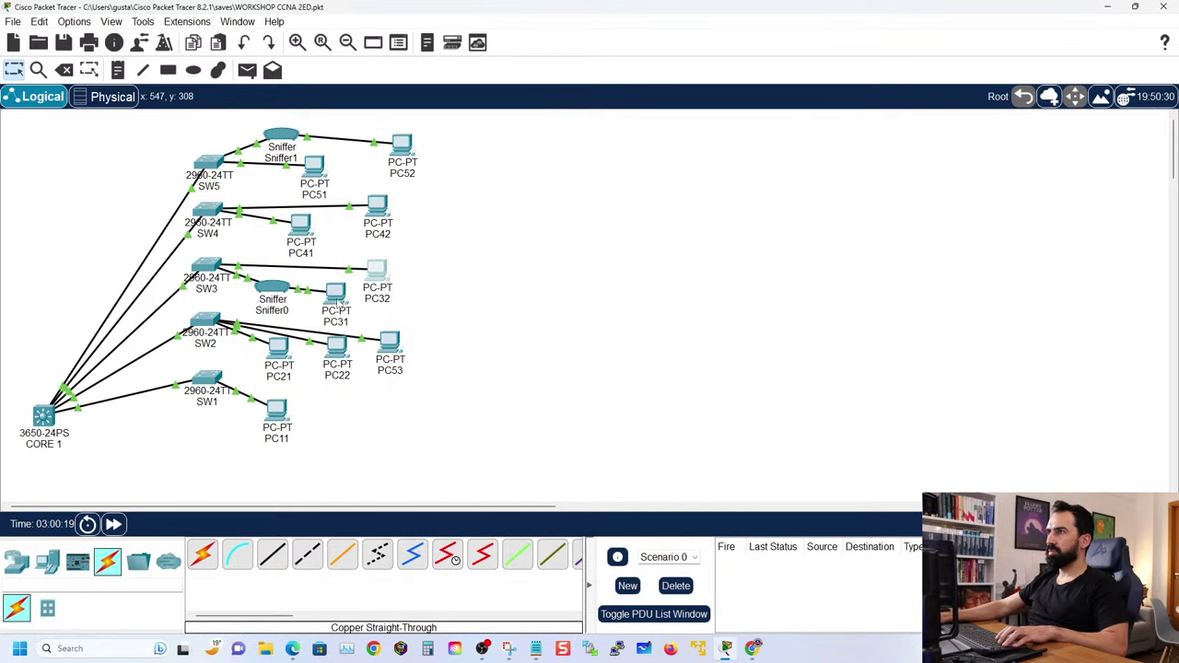
Give PC31 default gateway 192.168.30.1 and automatic IPv6 on FastEthernet0.
left_click(335, 295)
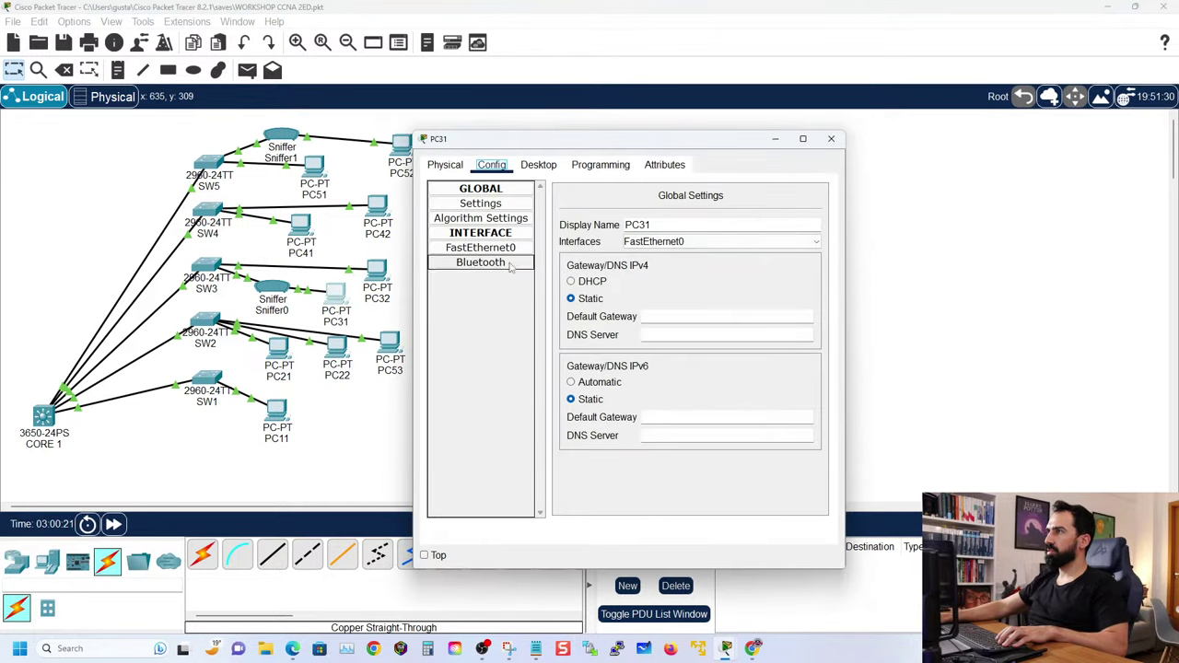
left_click(681, 316)
type("192.168.40.1")
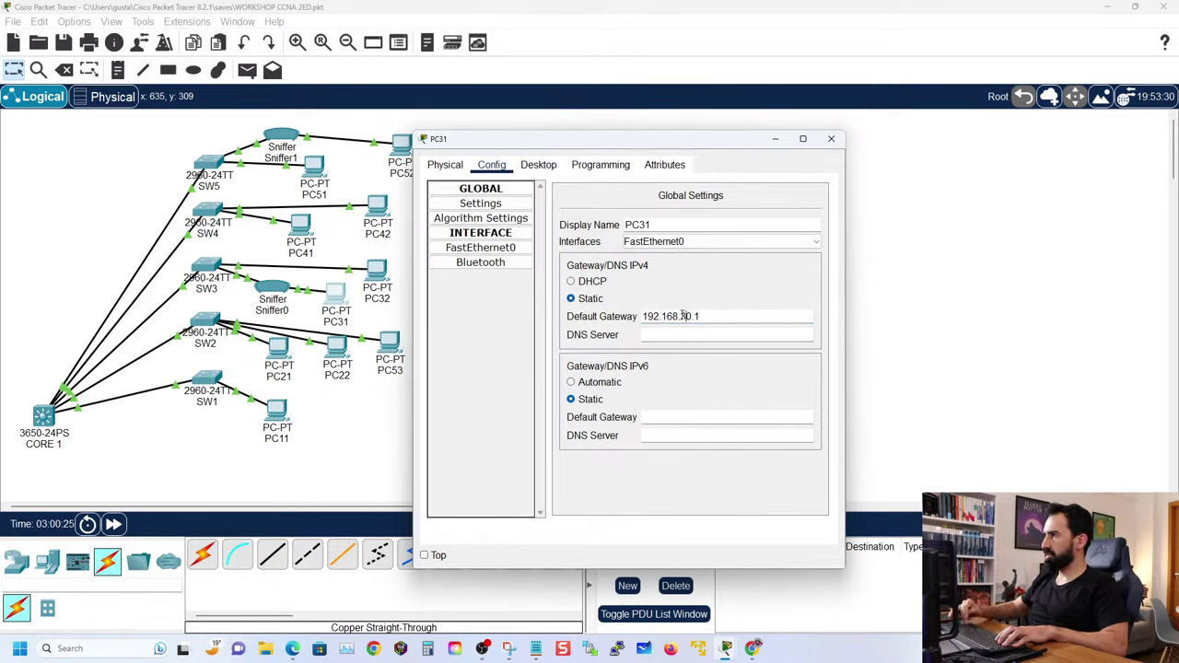
left_click(682, 316)
key("BackSpace")
type("3")
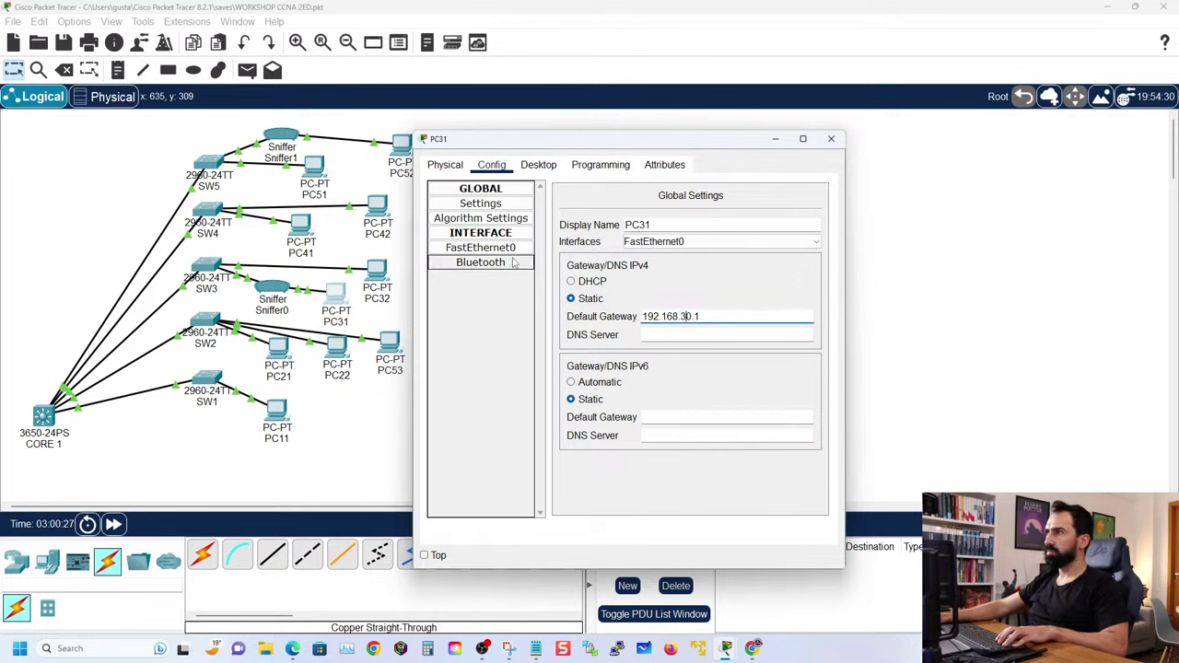
left_click(492, 248)
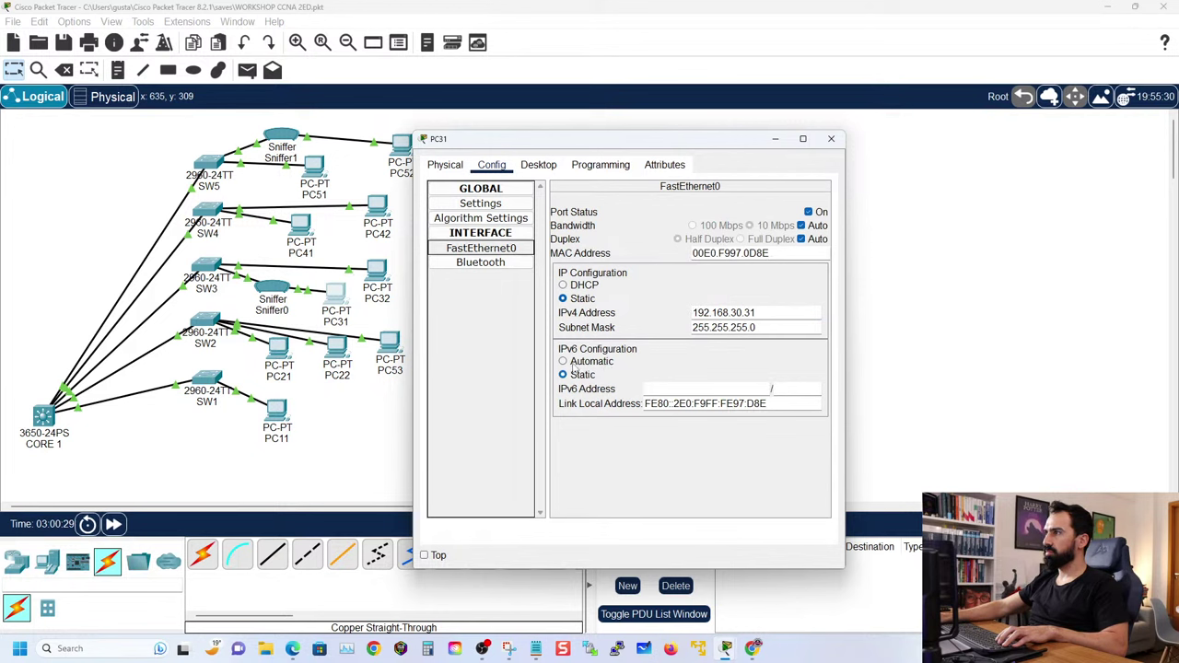
left_click(573, 366)
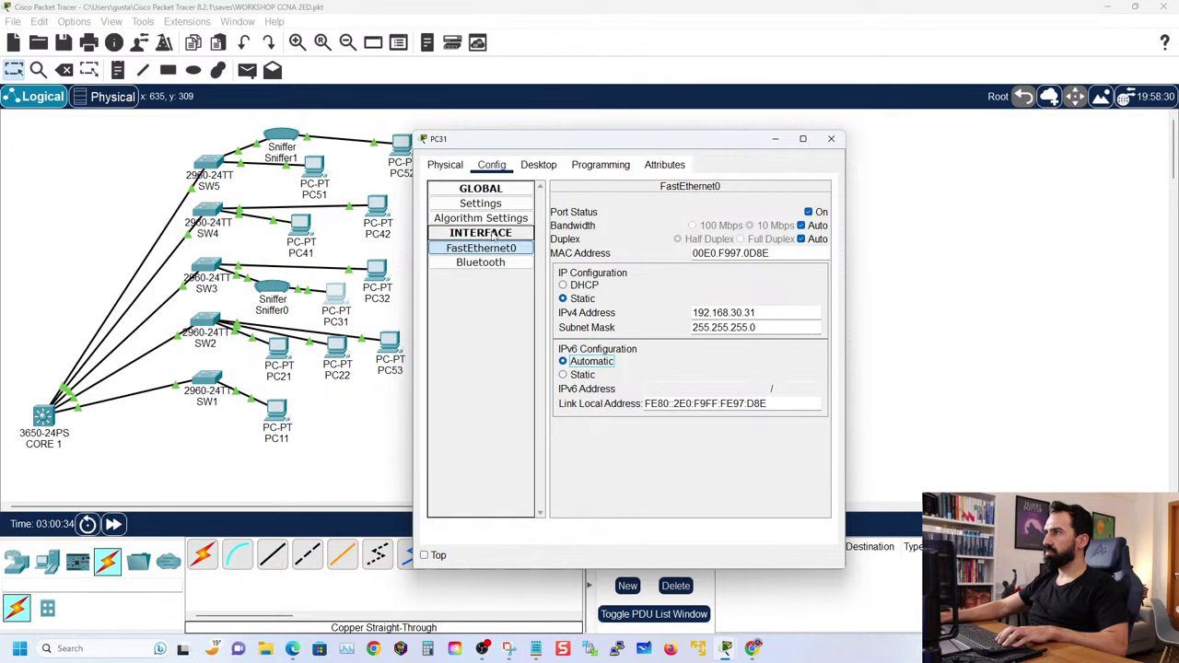
left_click(566, 375)
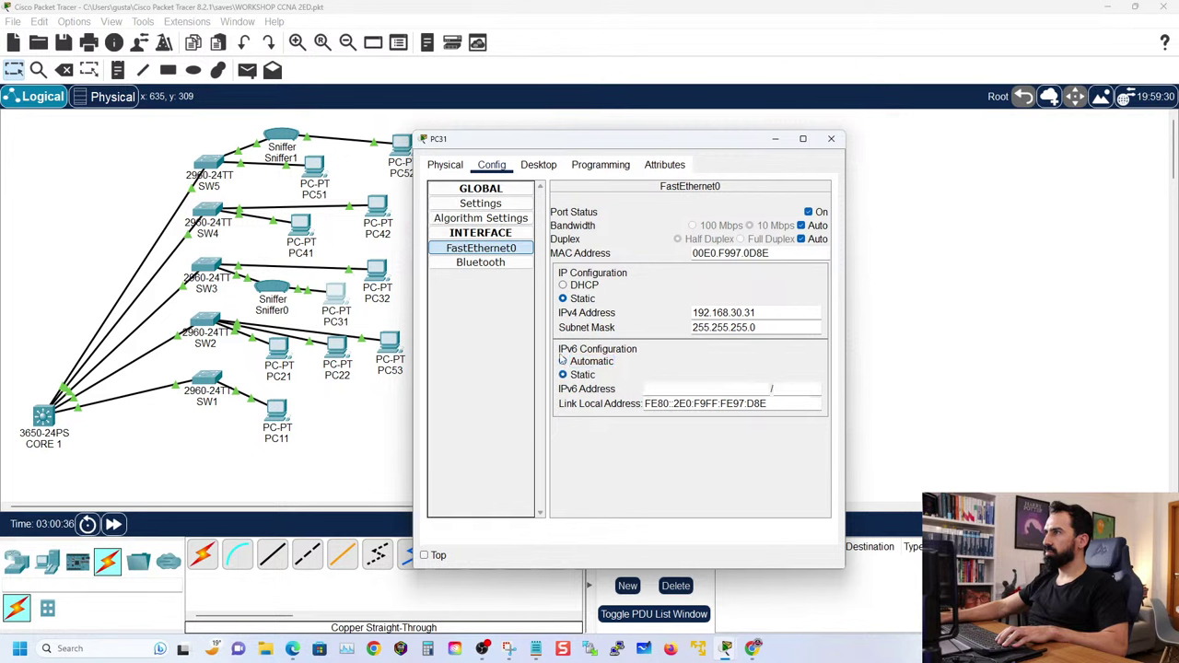
left_click(594, 360)
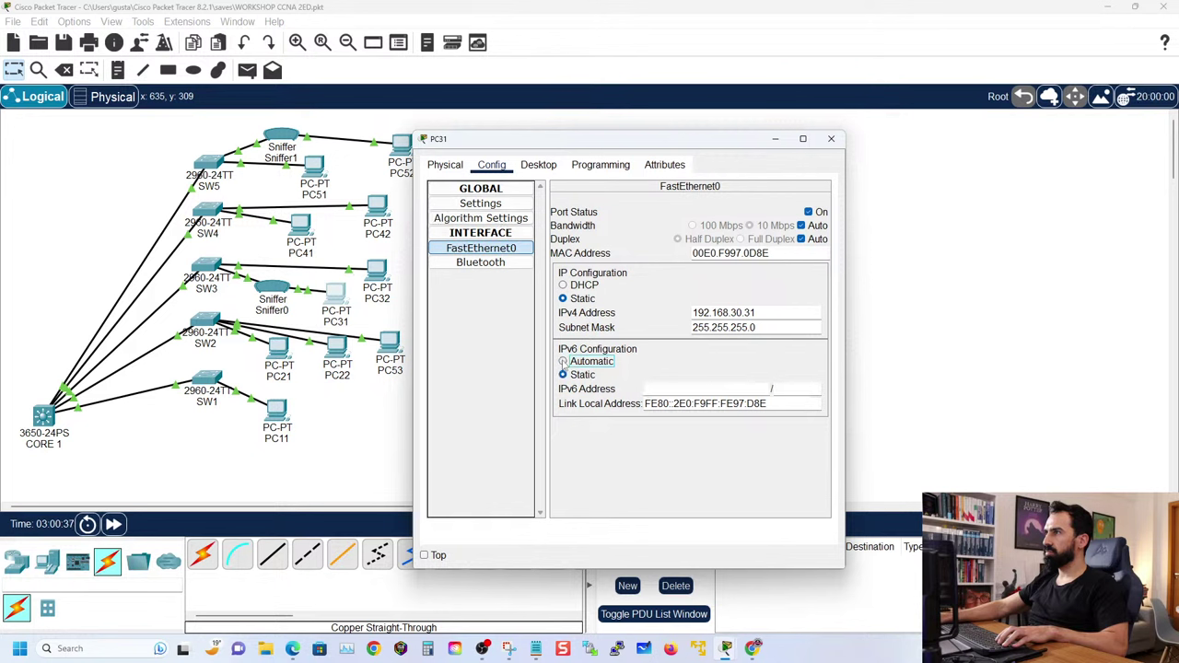
left_click(831, 138)
Set PC21's default gateway to 192.168.20.1 and its IPv6 gateway to automatic.
left_click(279, 350)
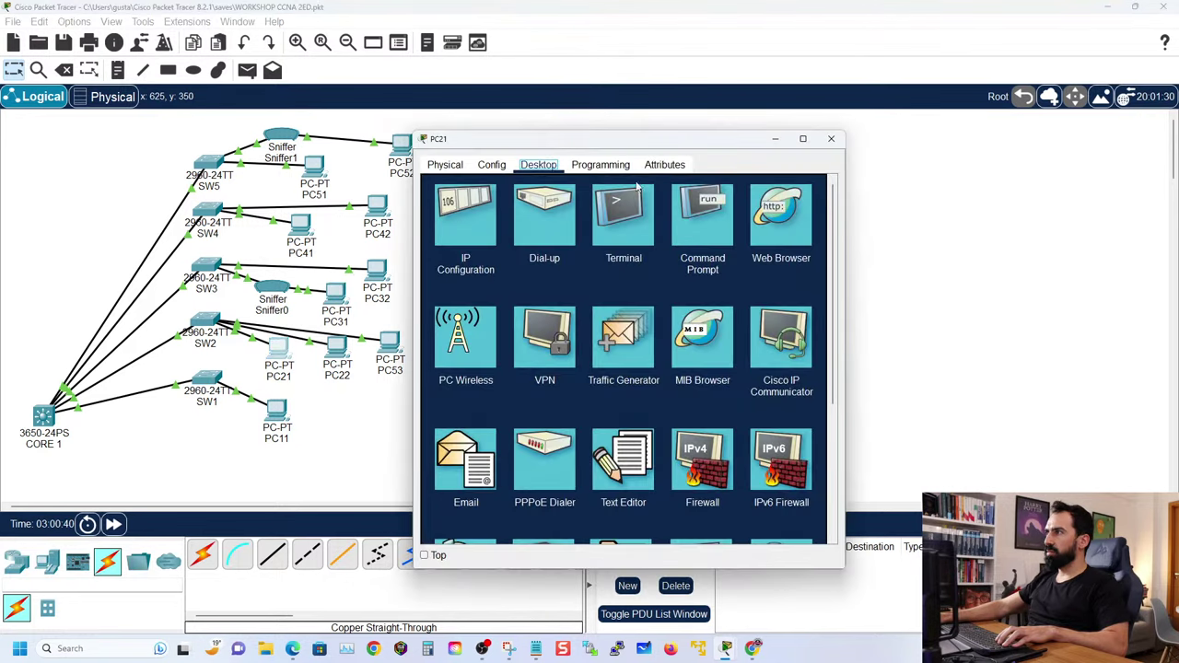
left_click(601, 166)
left_click(538, 165)
left_click(491, 165)
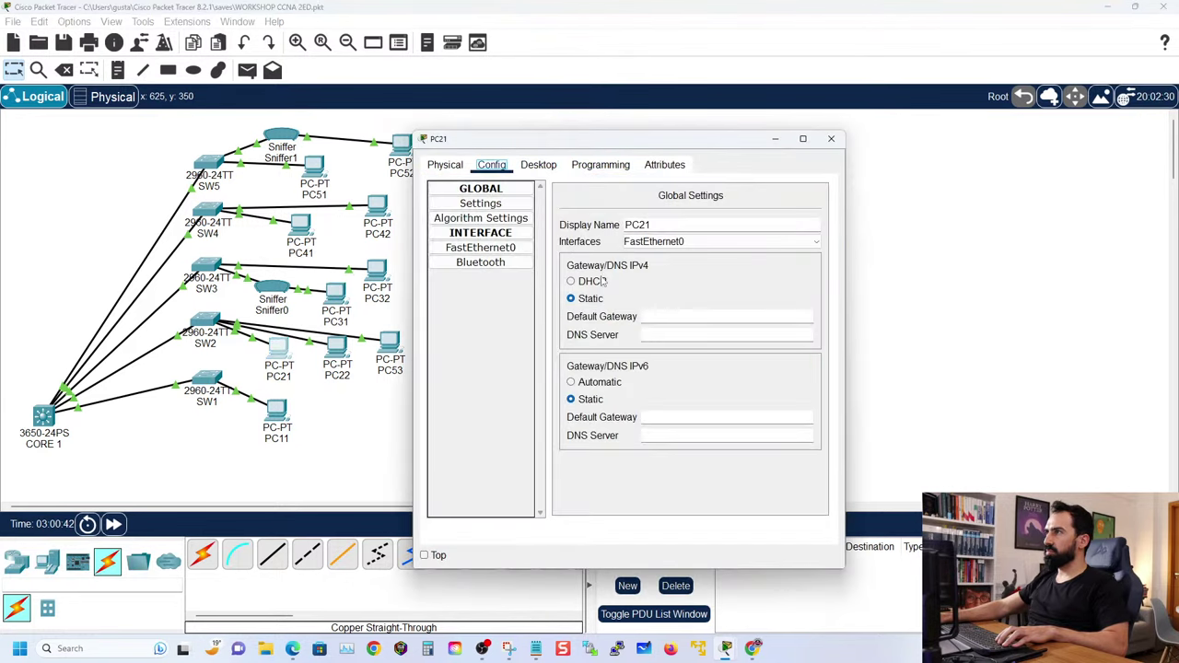
left_click(480, 248)
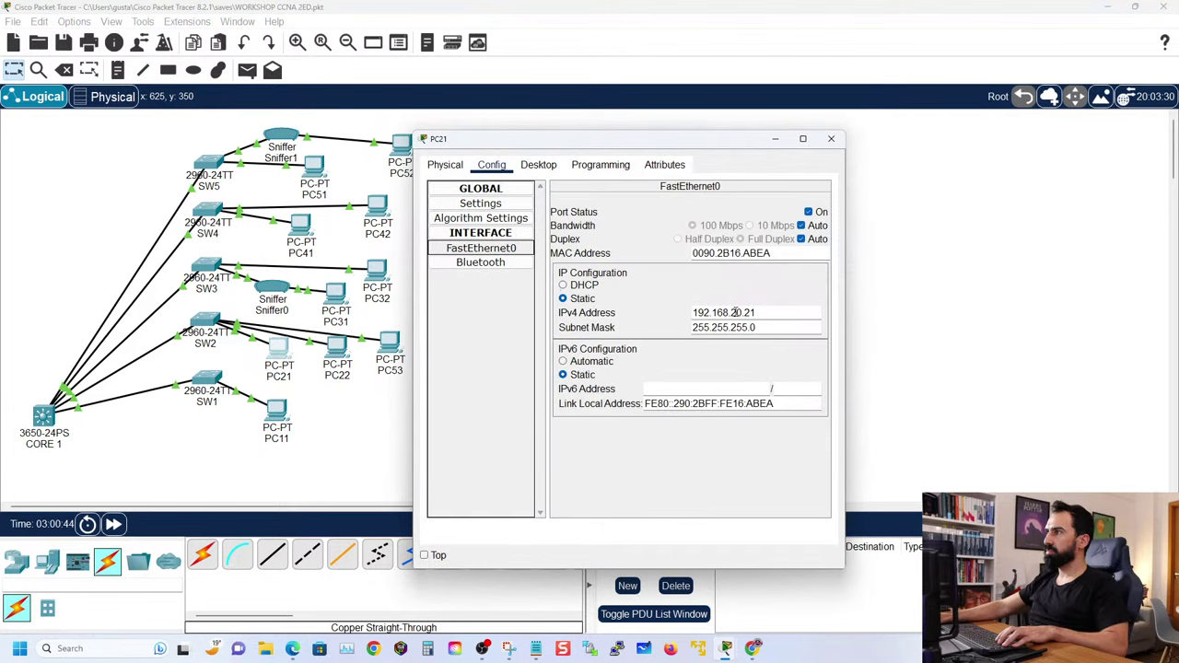
left_click(480, 203)
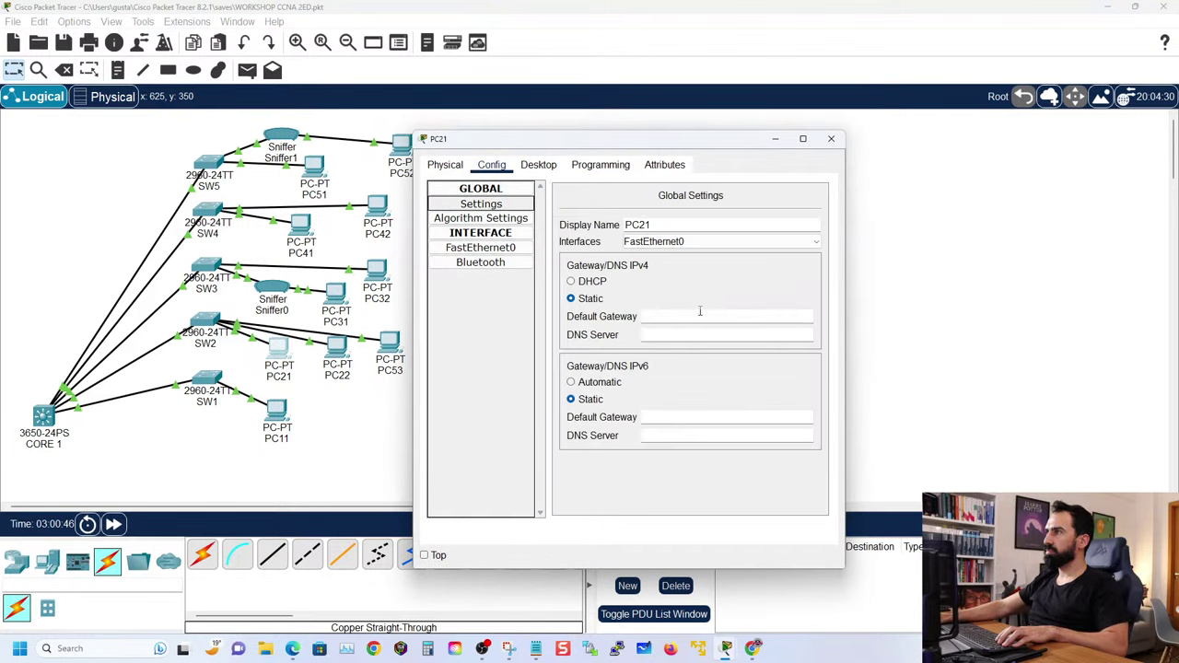
left_click(697, 316)
type("192.168.40.1")
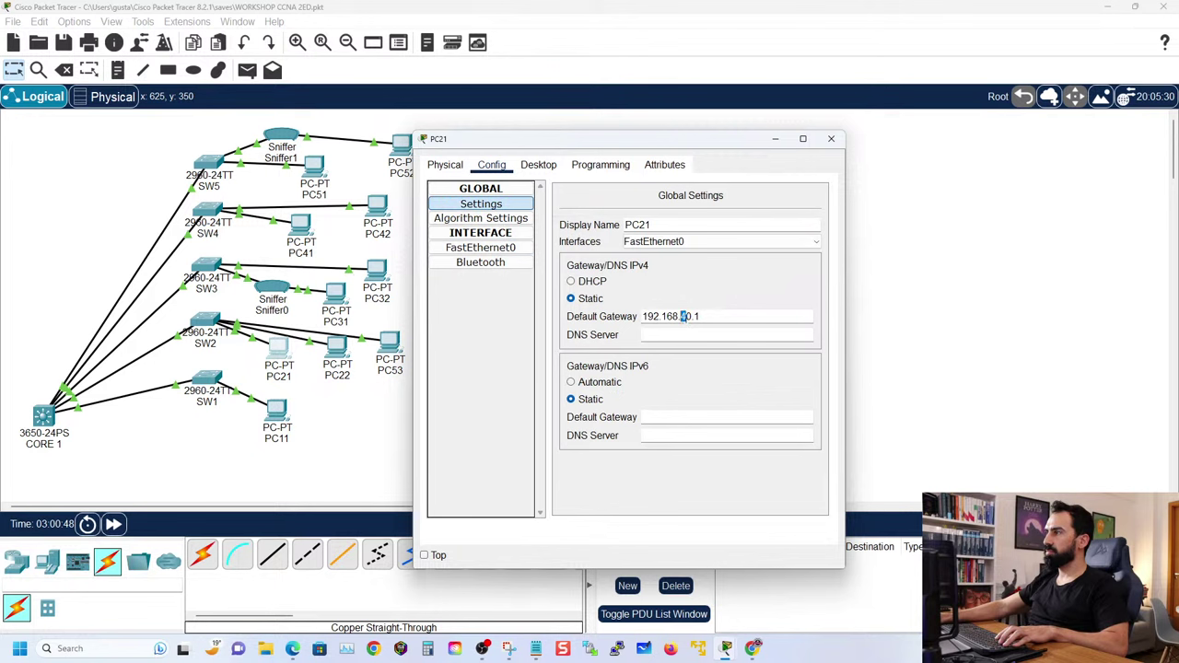
type("2")
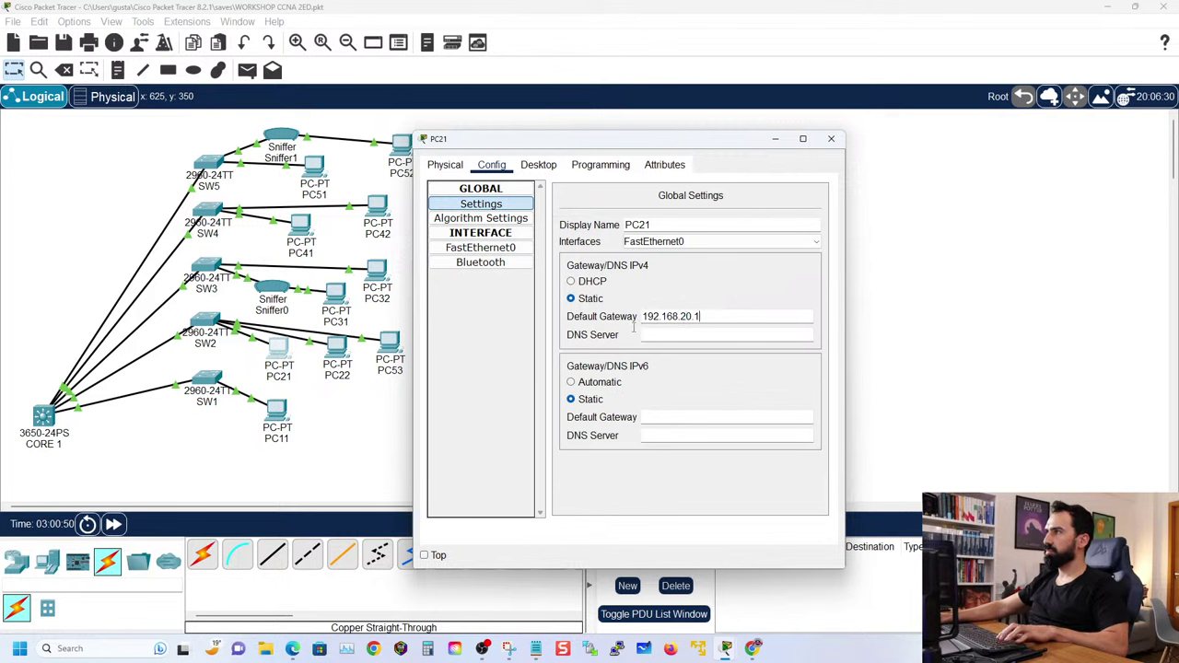
key("ctrl+a")
key("ctrl+c")
left_click(571, 382)
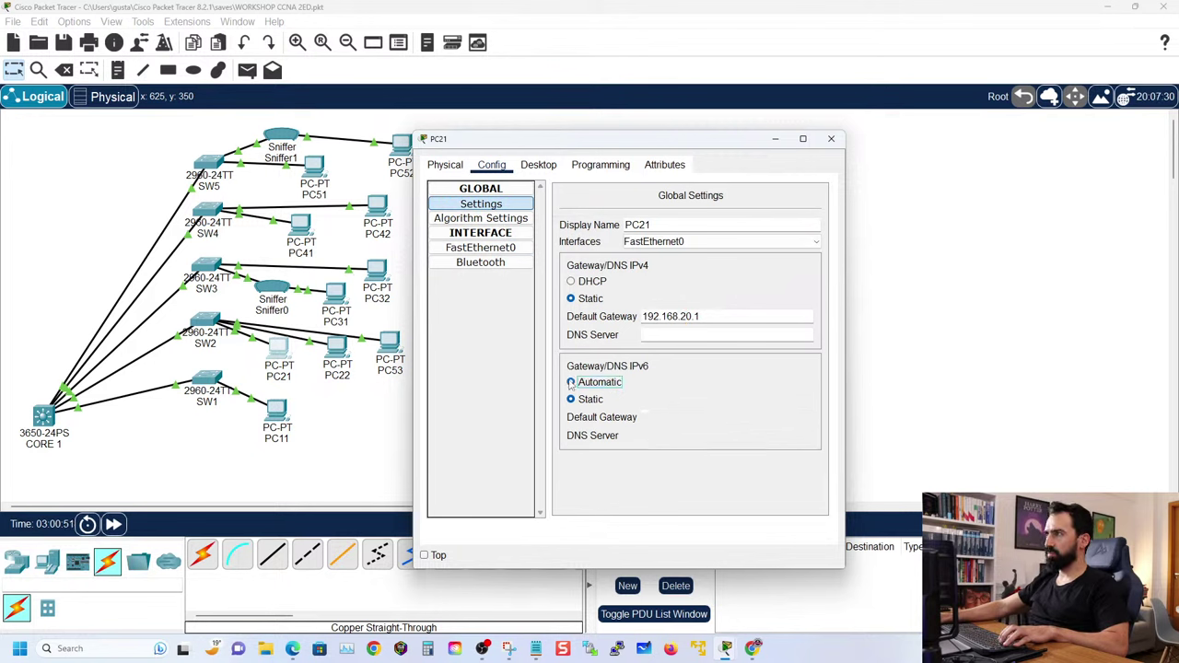
Keep PC21's FastEthernet0 IPv6 on automatic and close its window.
left_click(519, 255)
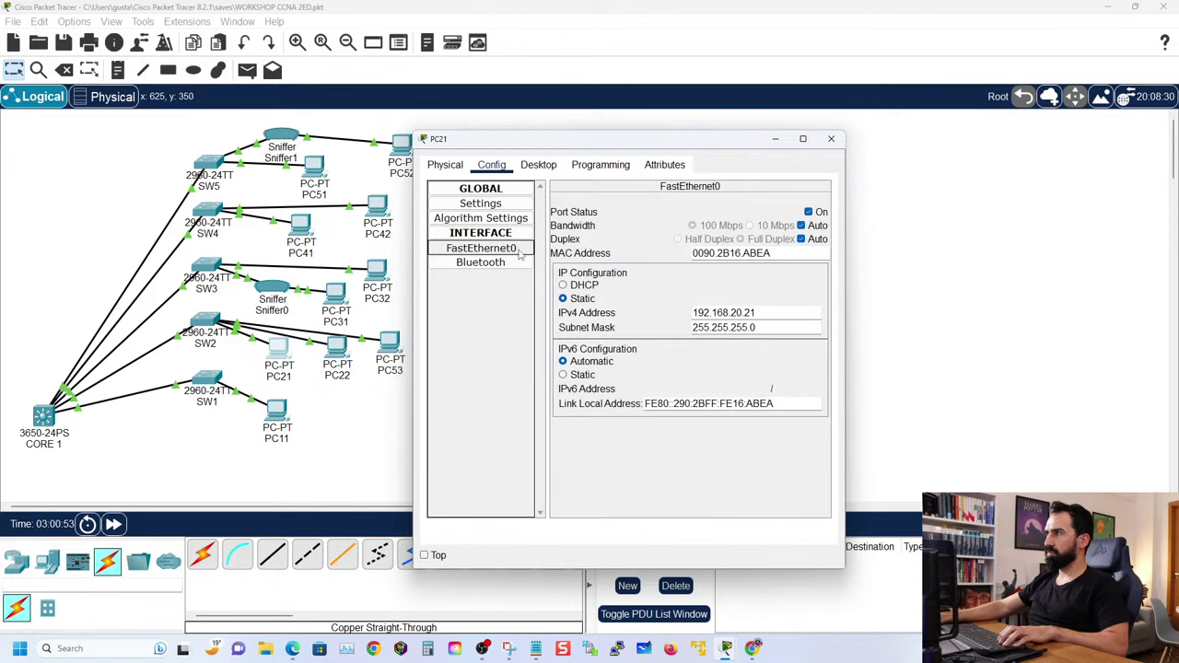
left_click(563, 375)
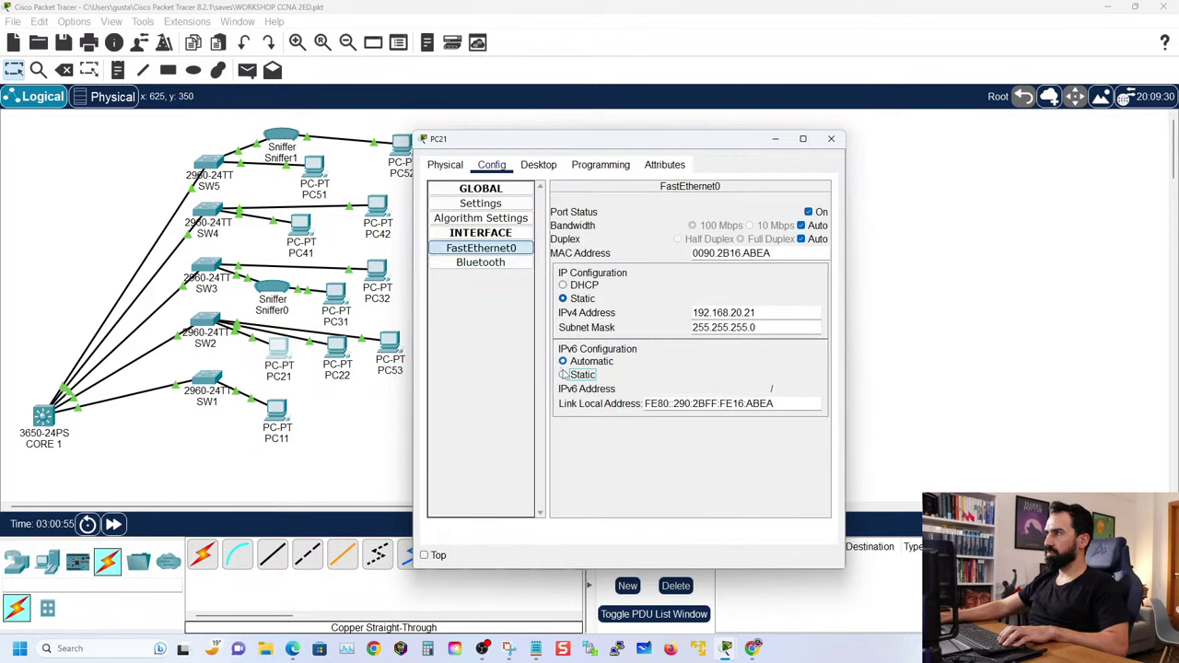
left_click(564, 361)
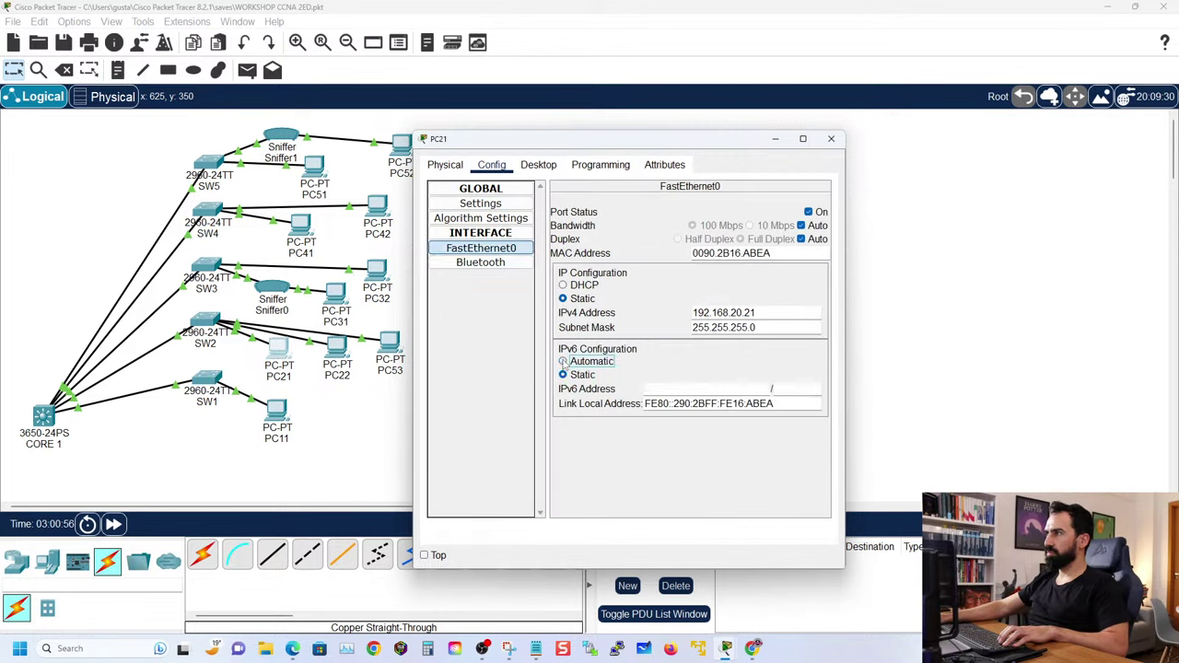
left_click(498, 205)
left_click(831, 140)
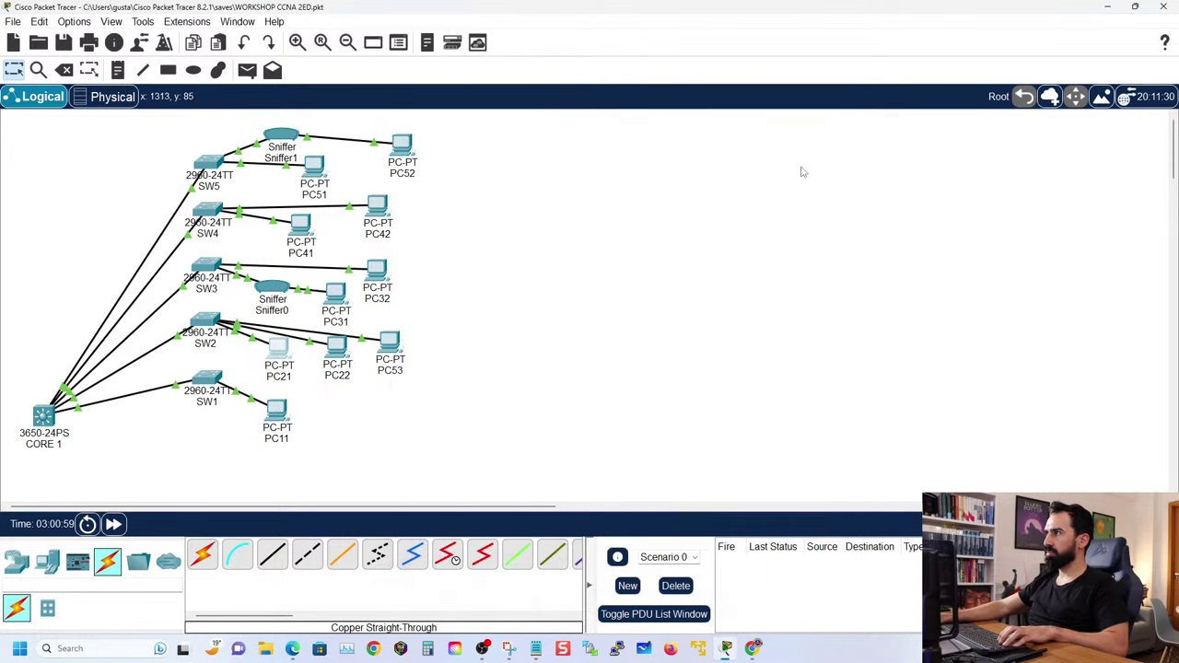
Give PC22 default gateway 192.168.20.1 with automatic interface IPv6, then close its window.
left_click(337, 348)
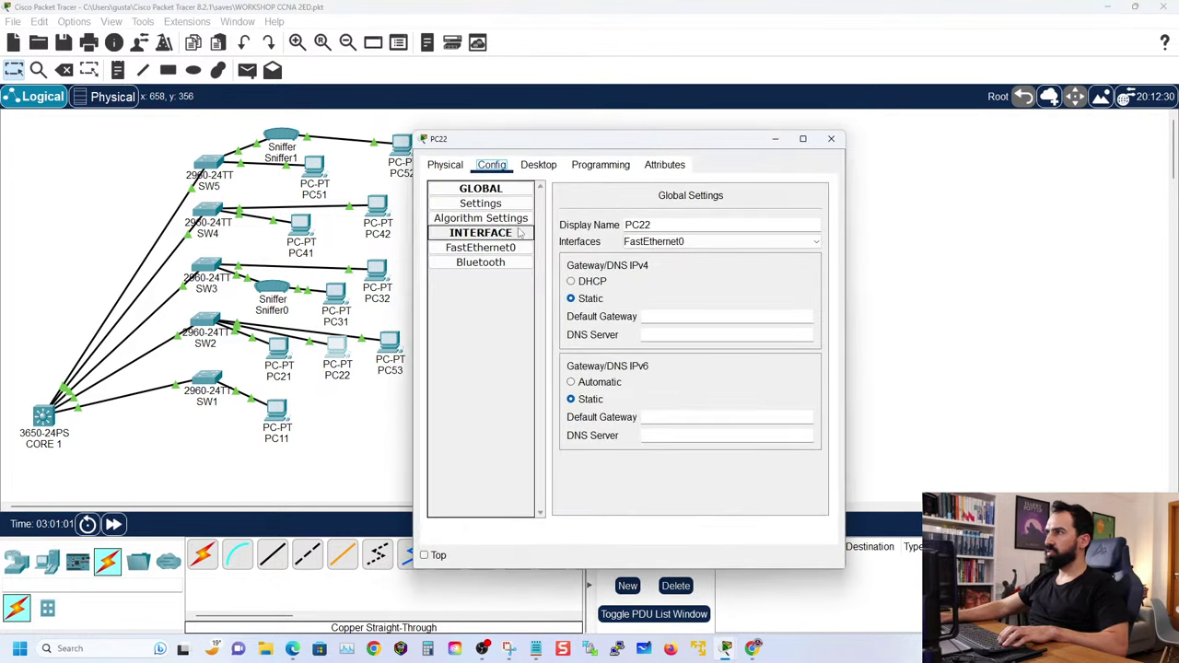
left_click(682, 317)
type("192.168.20.1")
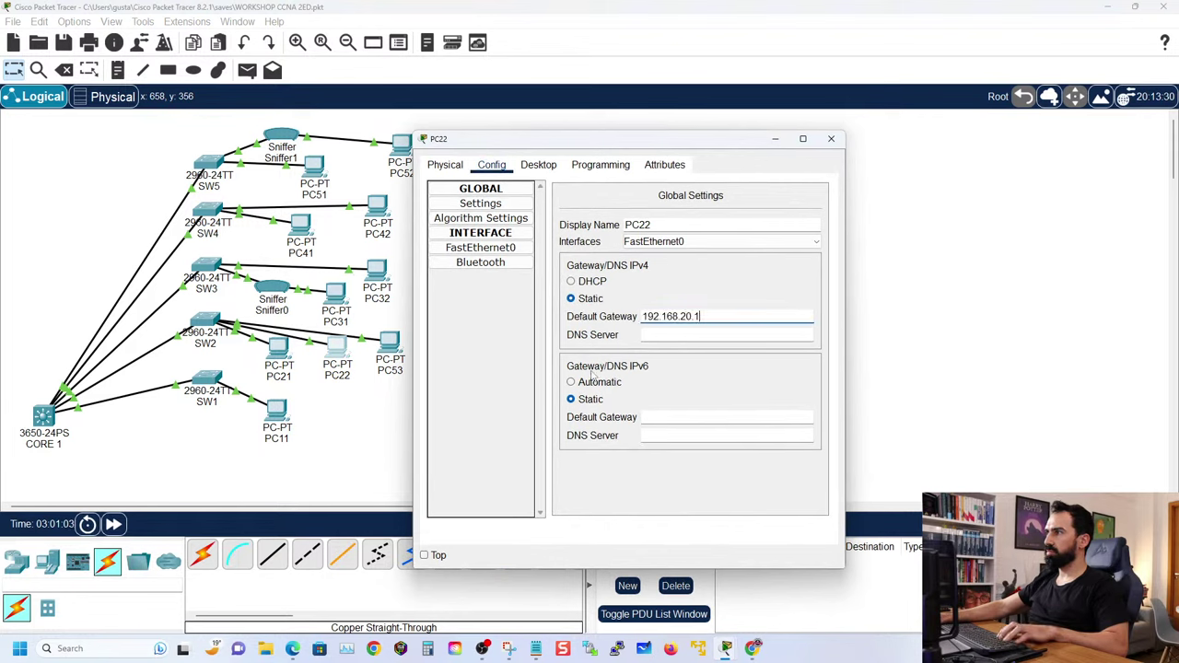
left_click(481, 246)
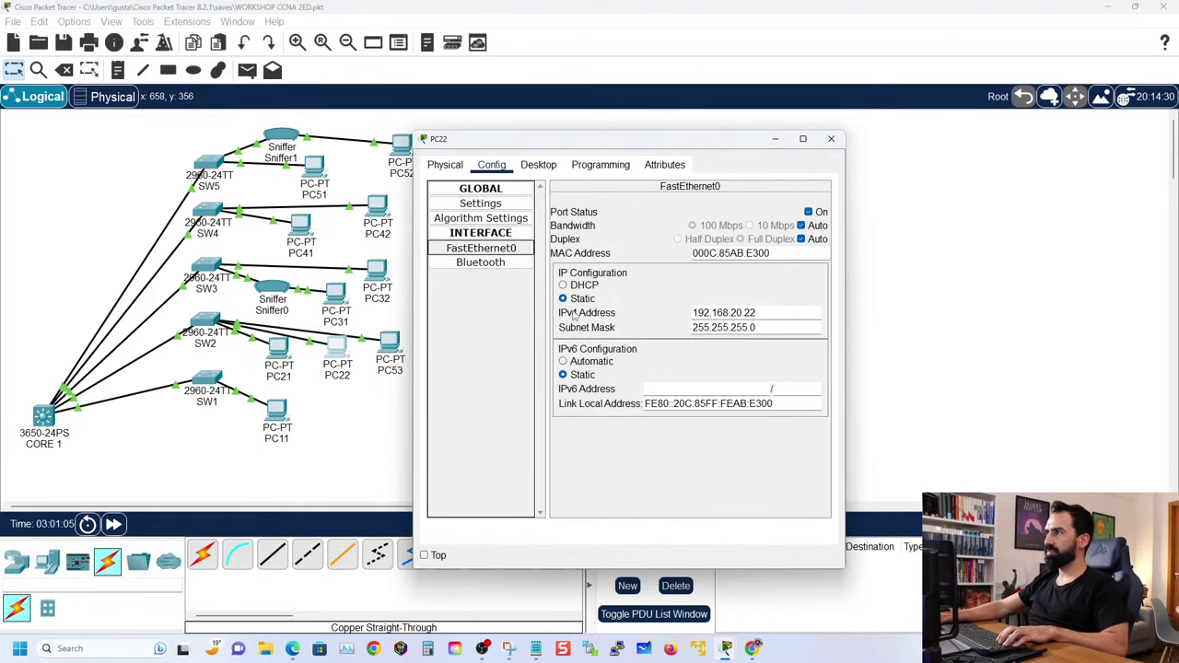
left_click(562, 362)
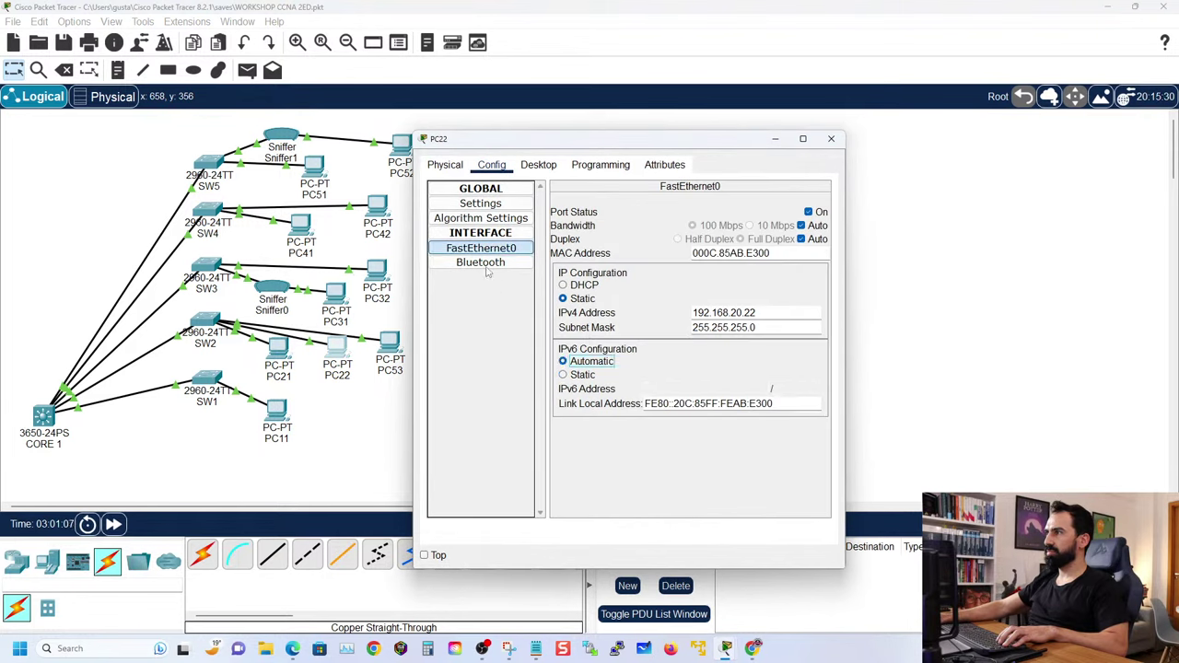
left_click(488, 204)
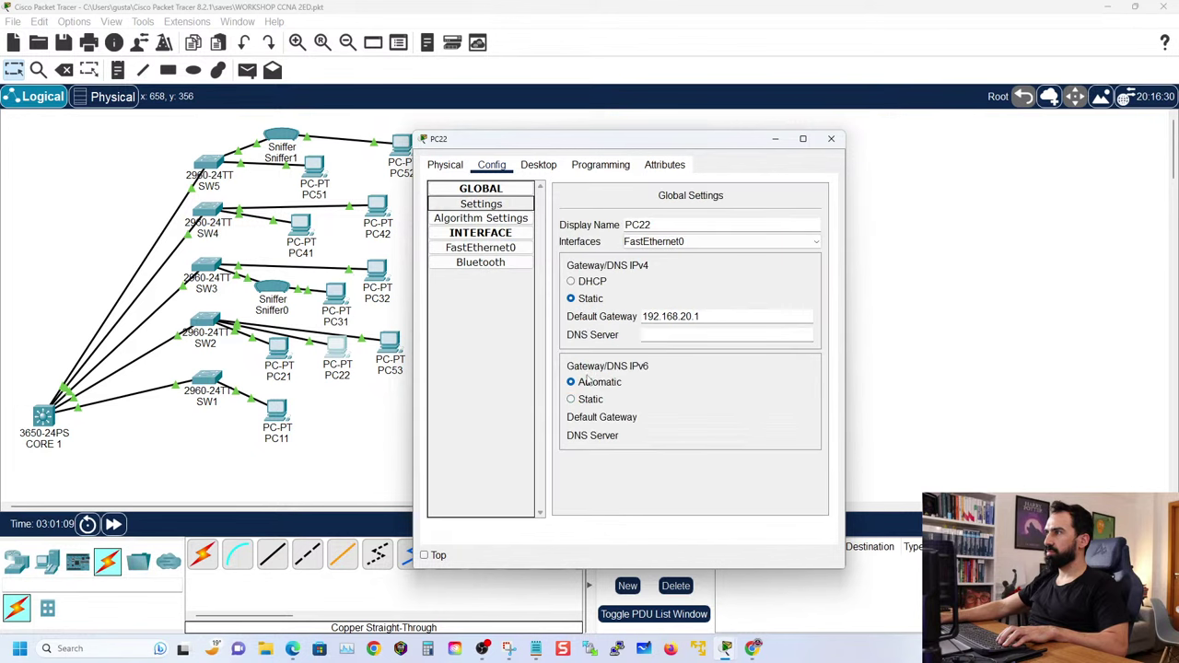
left_click(831, 138)
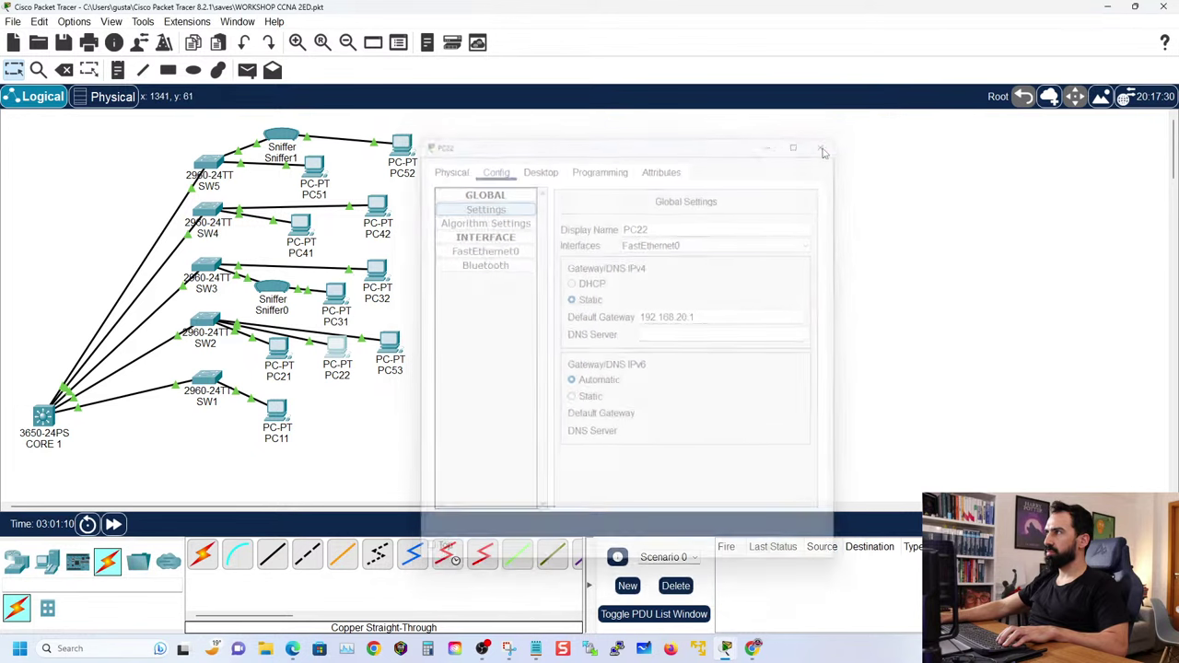
Set PC53's default gateway to 192.168.50.1 with automatic IPv6, then close its window.
left_click(390, 345)
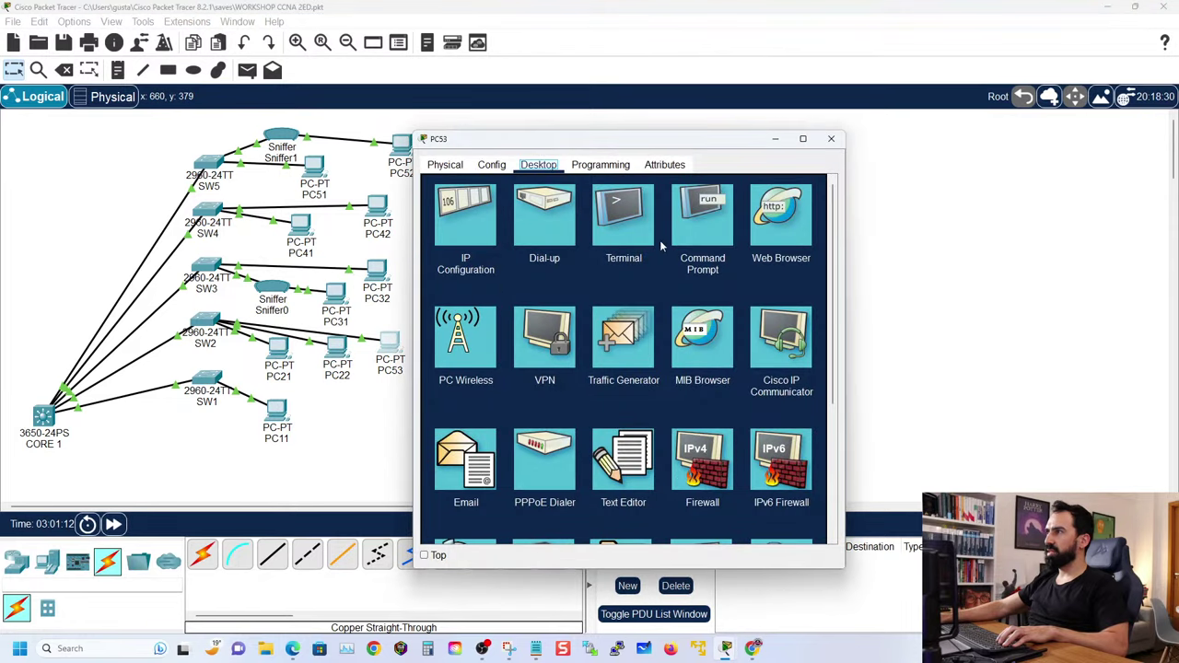
left_click(491, 165)
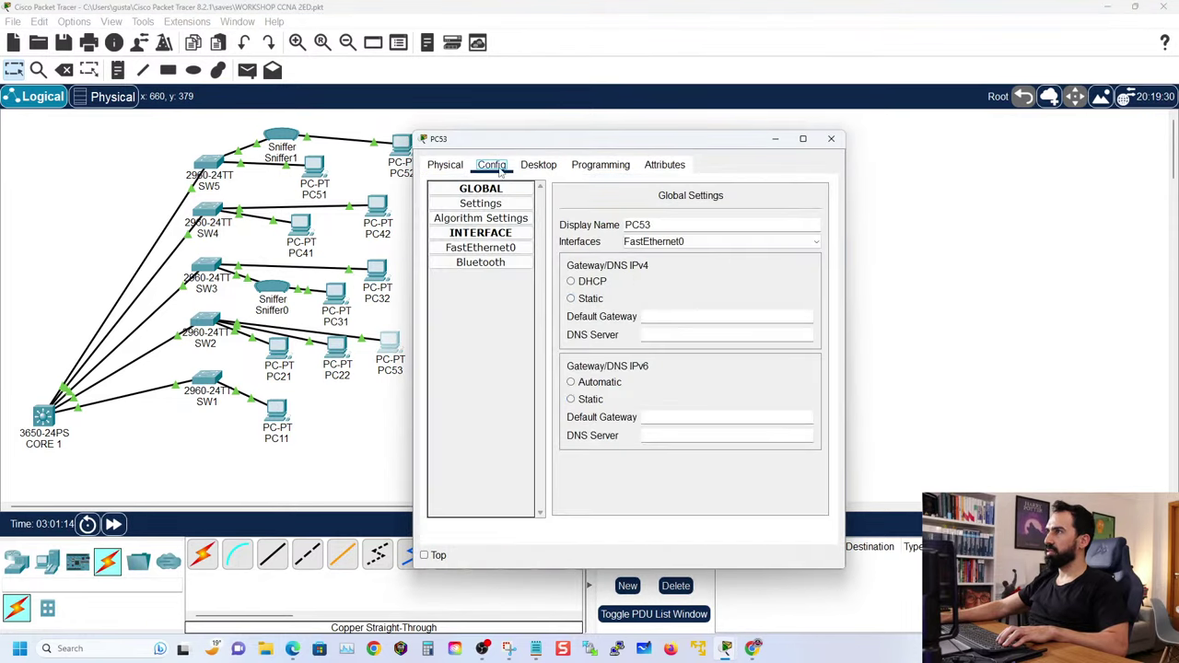
left_click(657, 316)
key("ctrl+v")
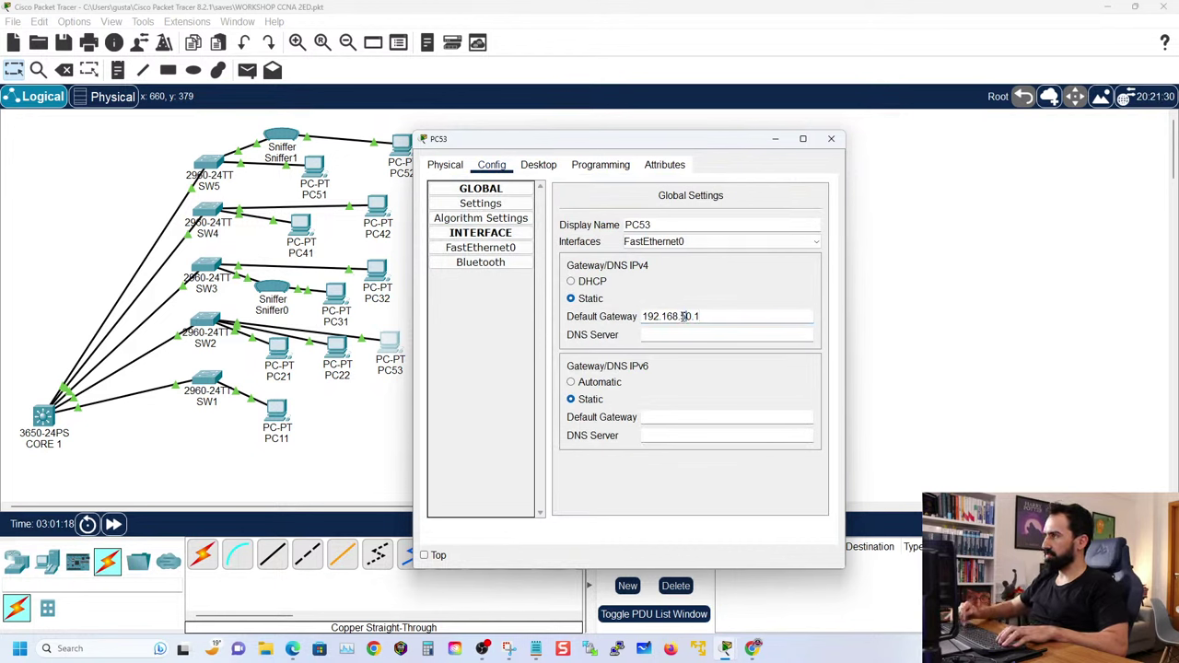
left_click_drag(700, 316, 600, 314)
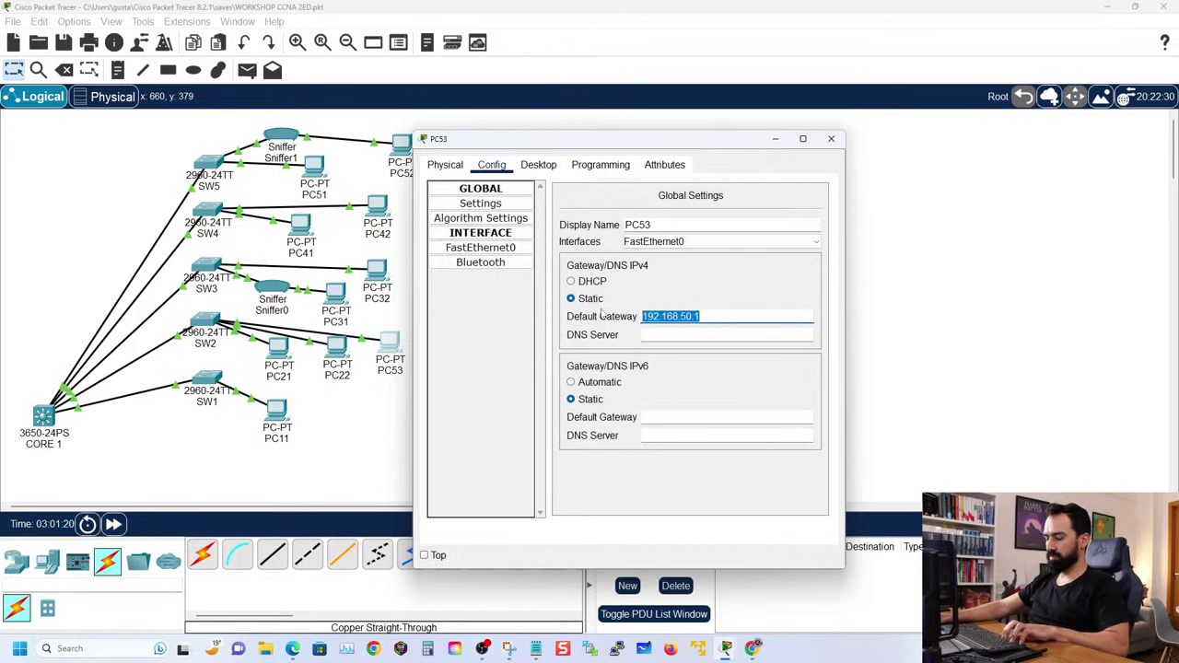
left_click(571, 383)
left_click(521, 250)
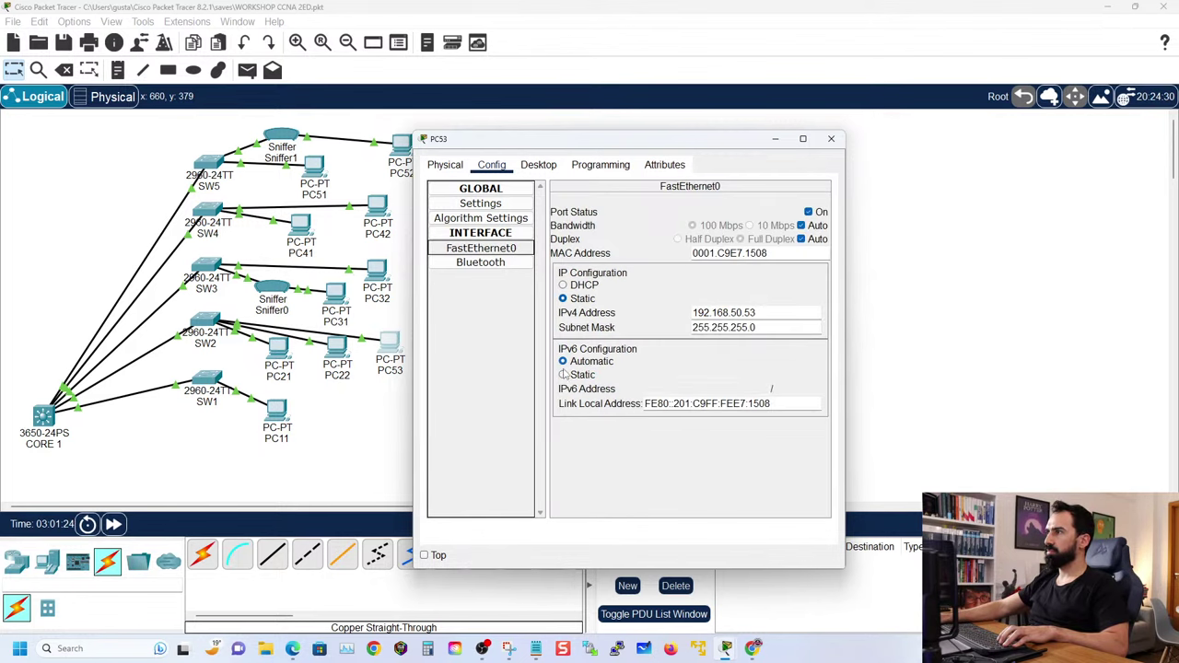
left_click(831, 138)
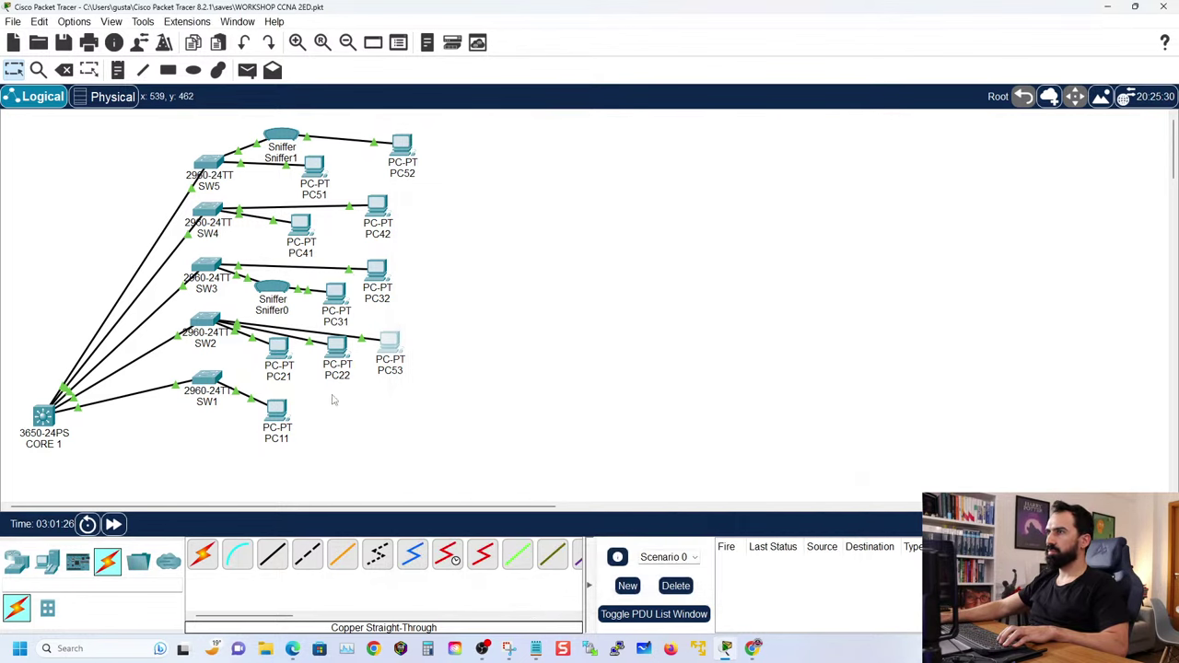
Give PC11 default gateway 192.168.10.1 with automatic IPv6 and close its window.
left_click(277, 412)
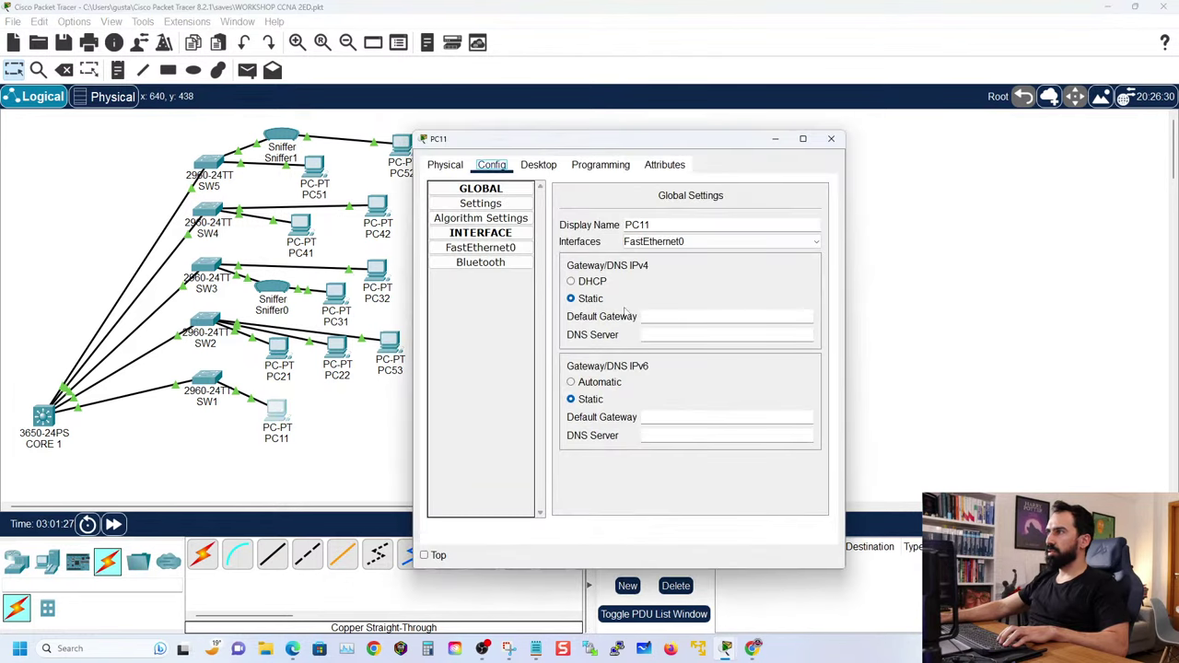
left_click(692, 316)
type("192.168.30.1")
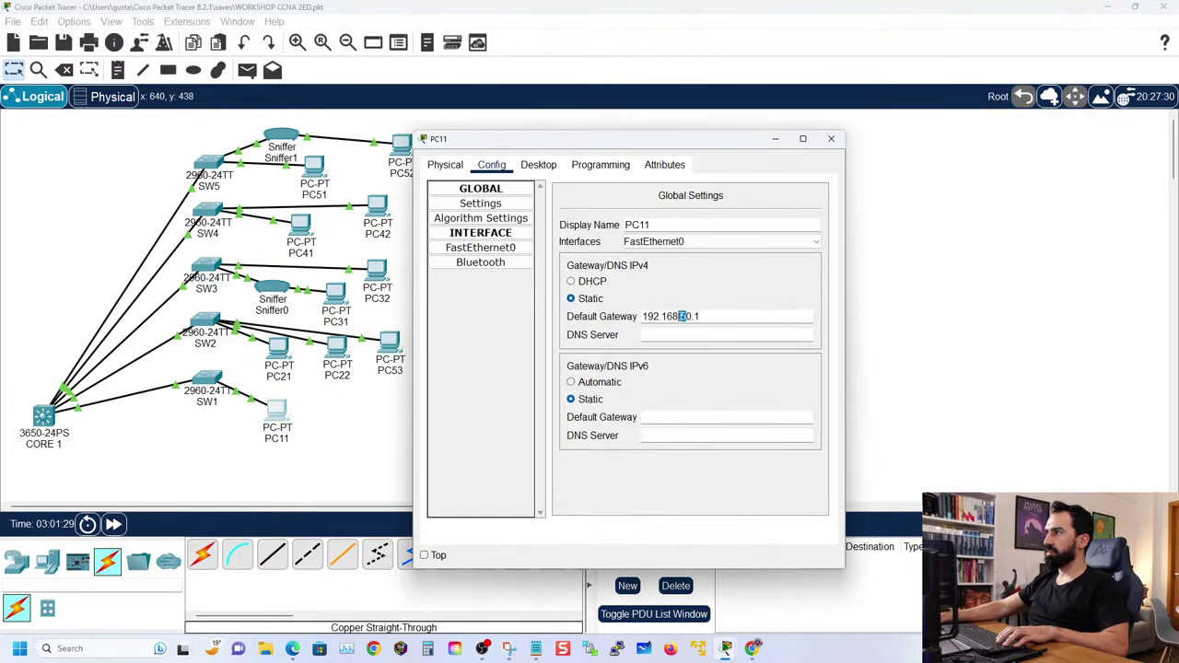
type("1")
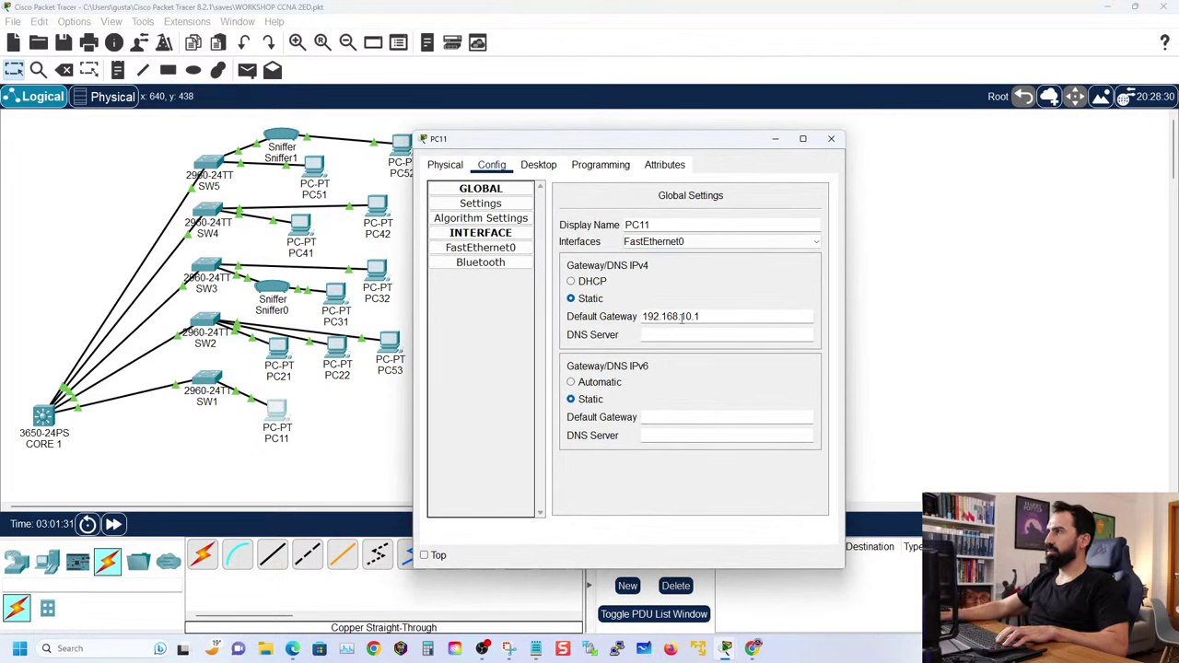
left_click(571, 382)
left_click(480, 248)
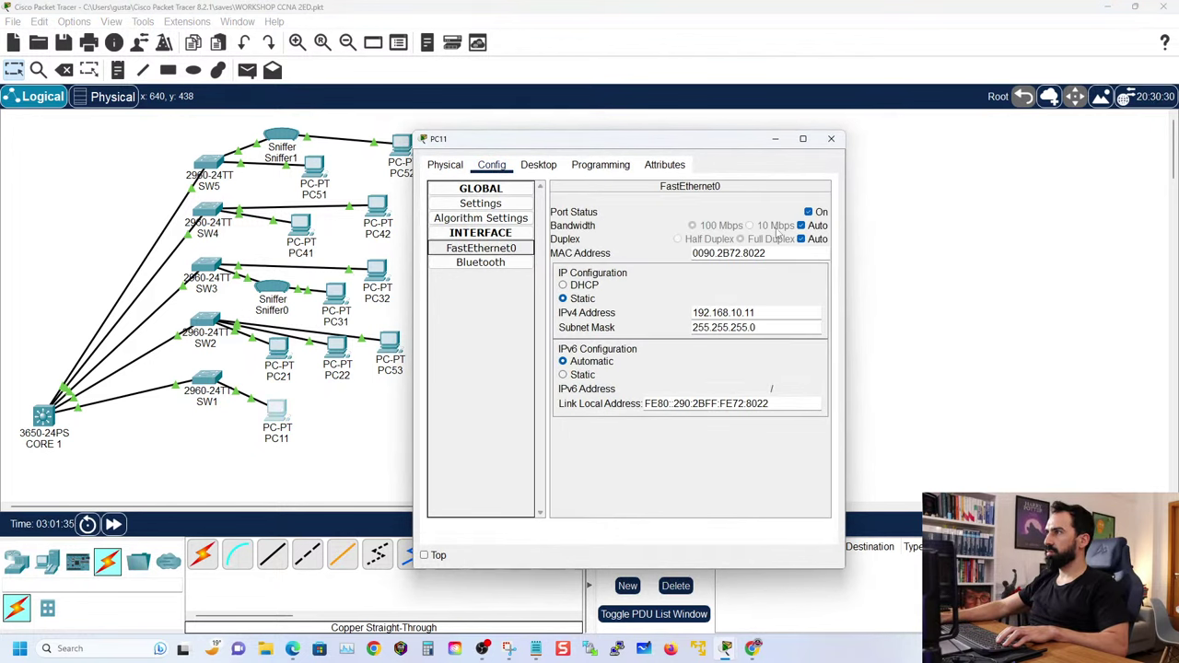
left_click(563, 374)
left_click(563, 361)
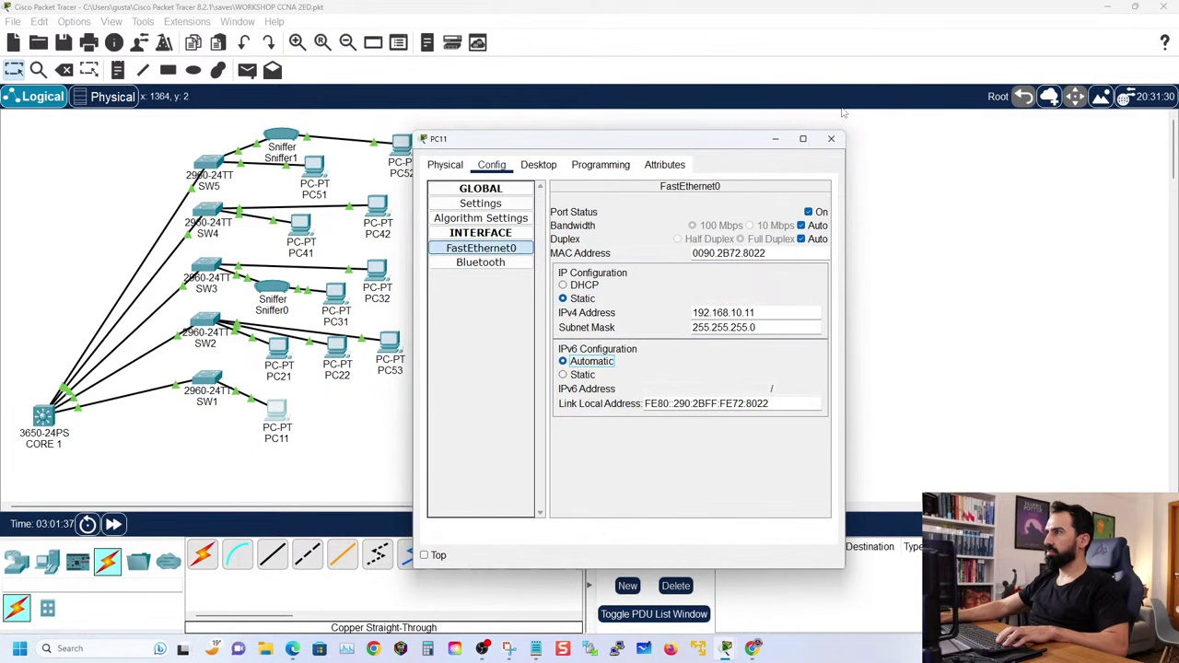
left_click(832, 139)
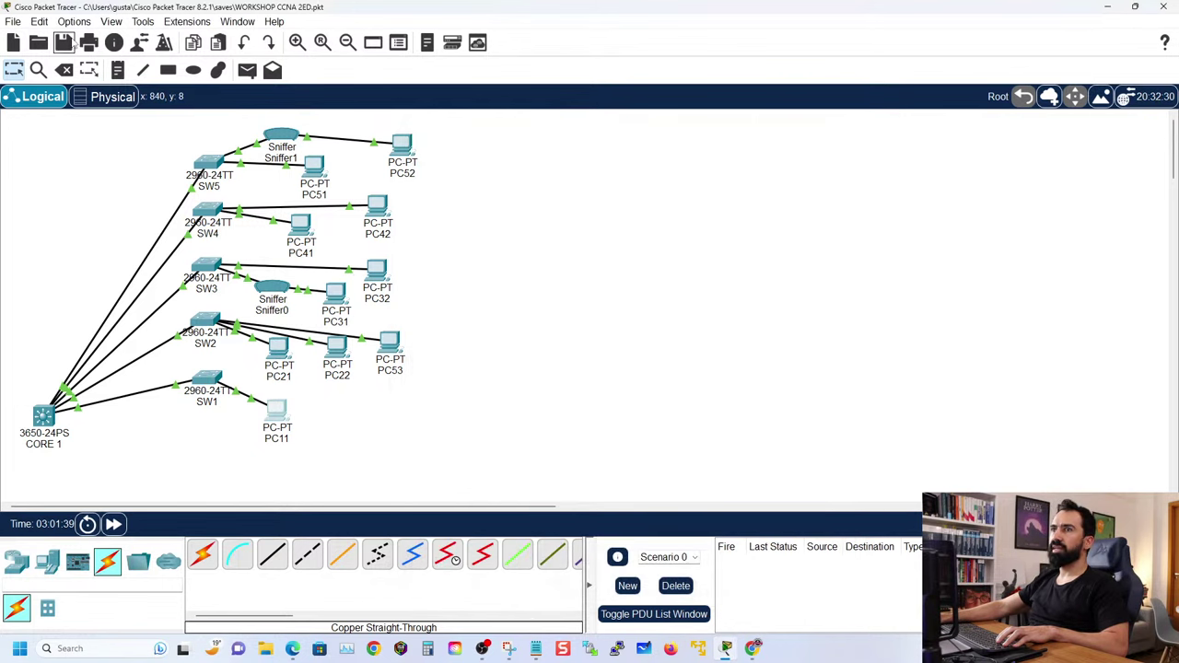
Save the topology and rerun ping 192.168.30.31 from PC52's command prompt.
left_click(65, 42)
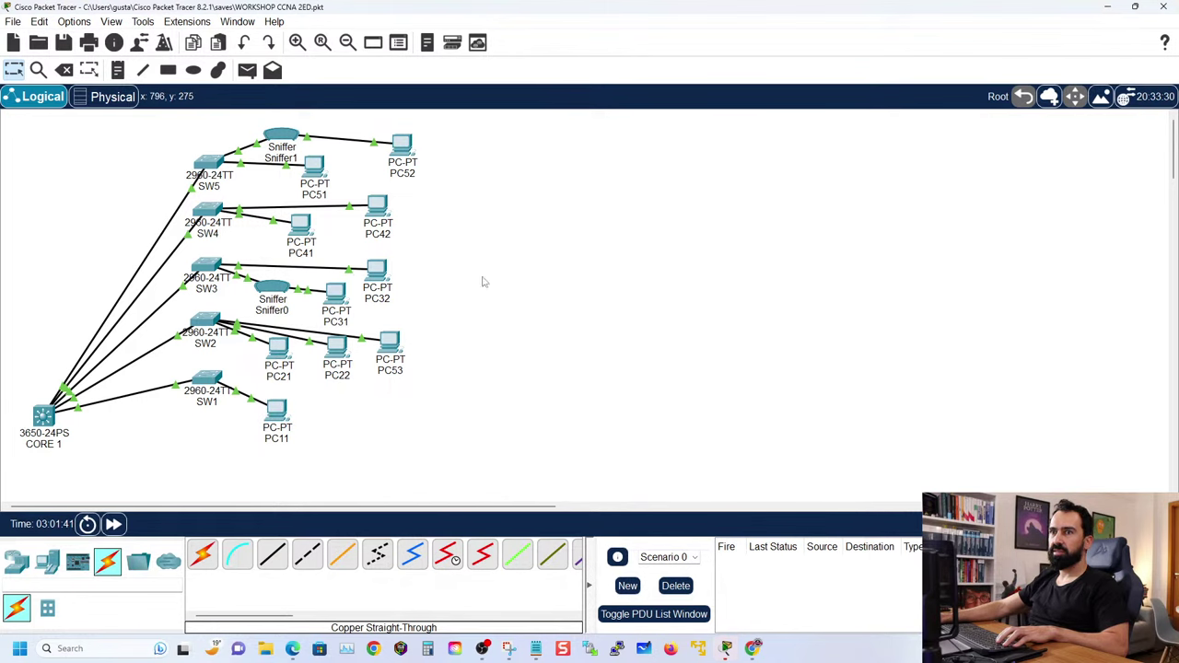
left_click(401, 145)
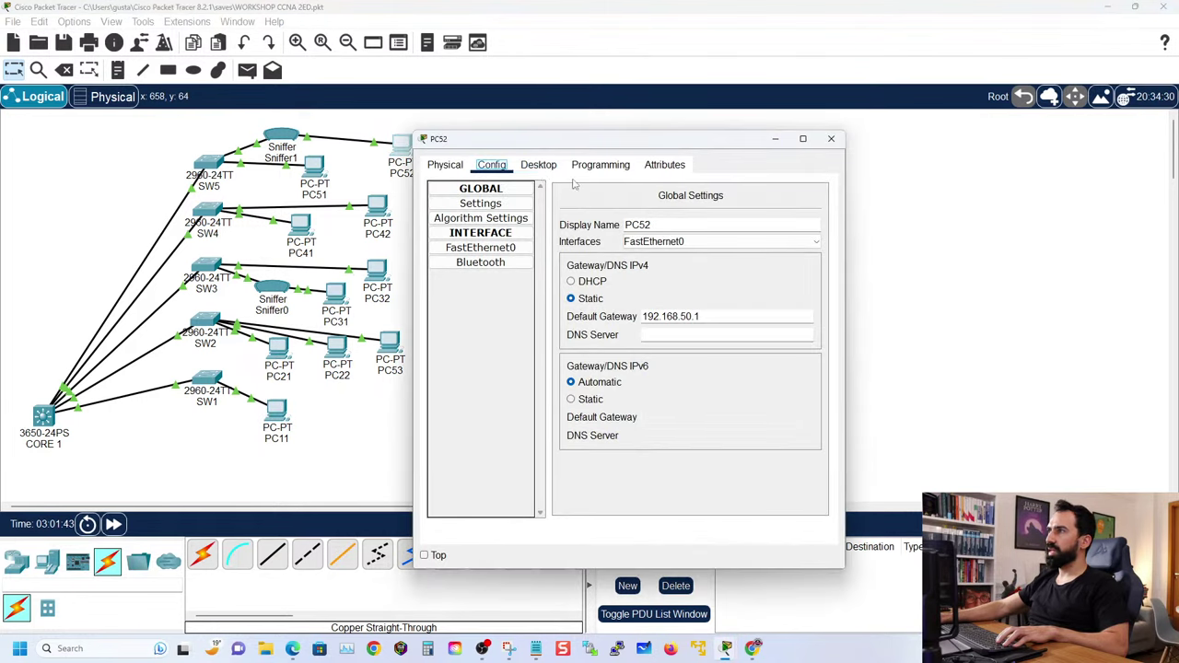
left_click(540, 166)
left_click(677, 223)
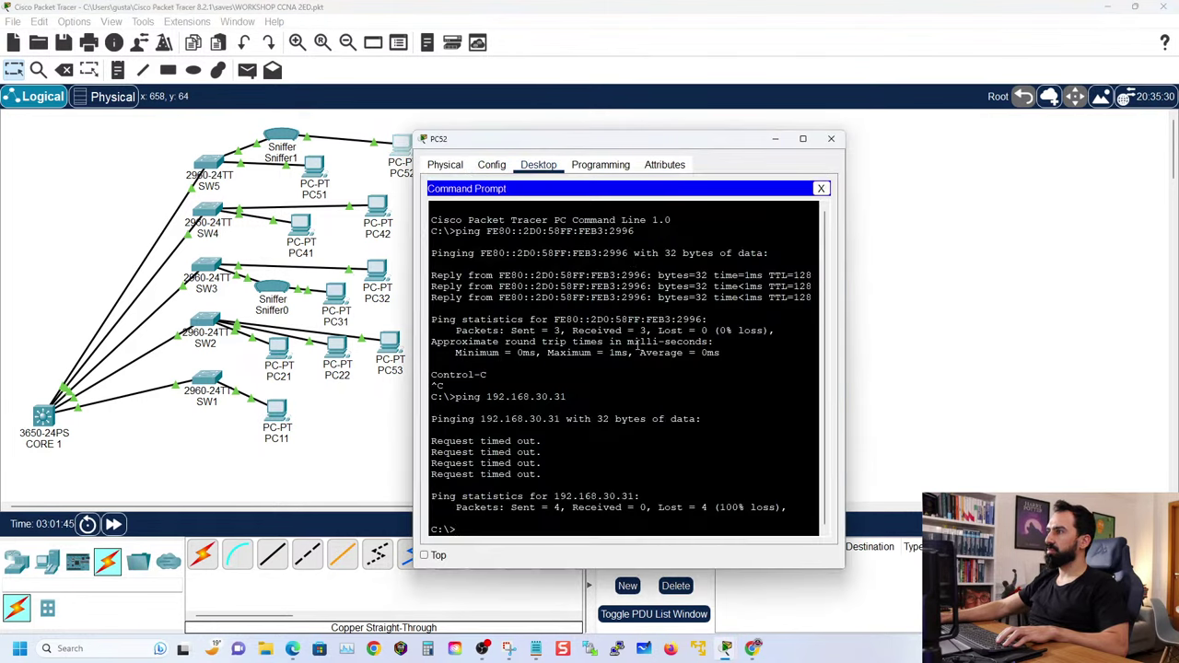
key("Return")
key("Up")
key("Return")
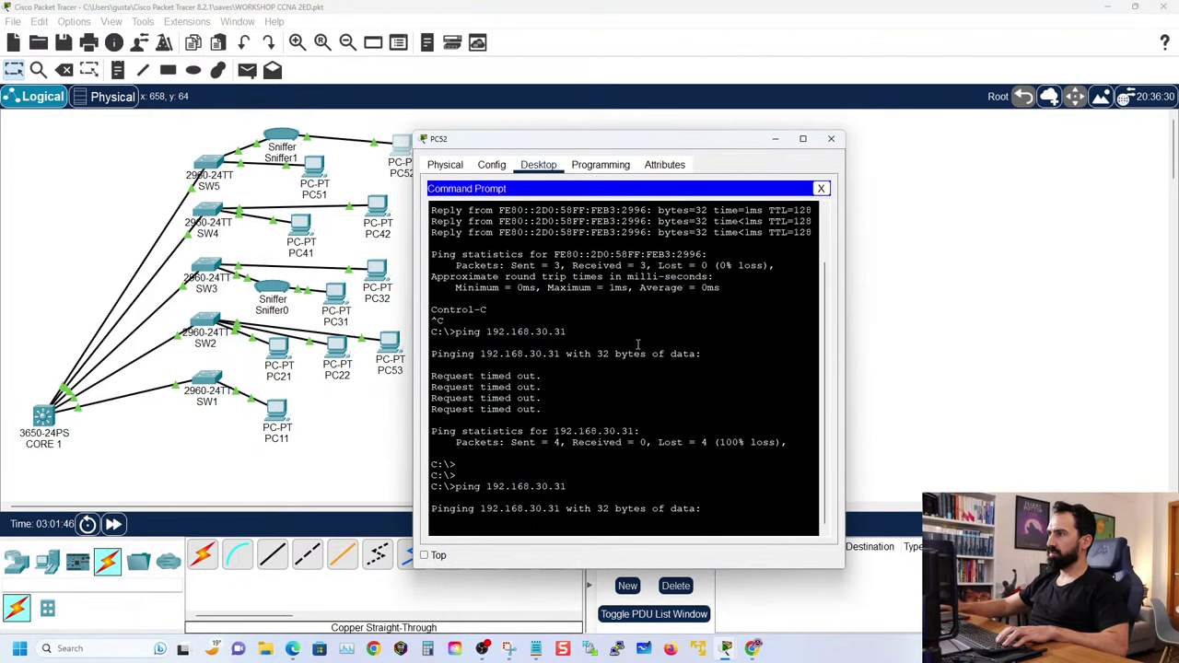
Ping 192.168.30.32 from PC52 and confirm it replies.
left_click_drag(600, 138, 763, 92)
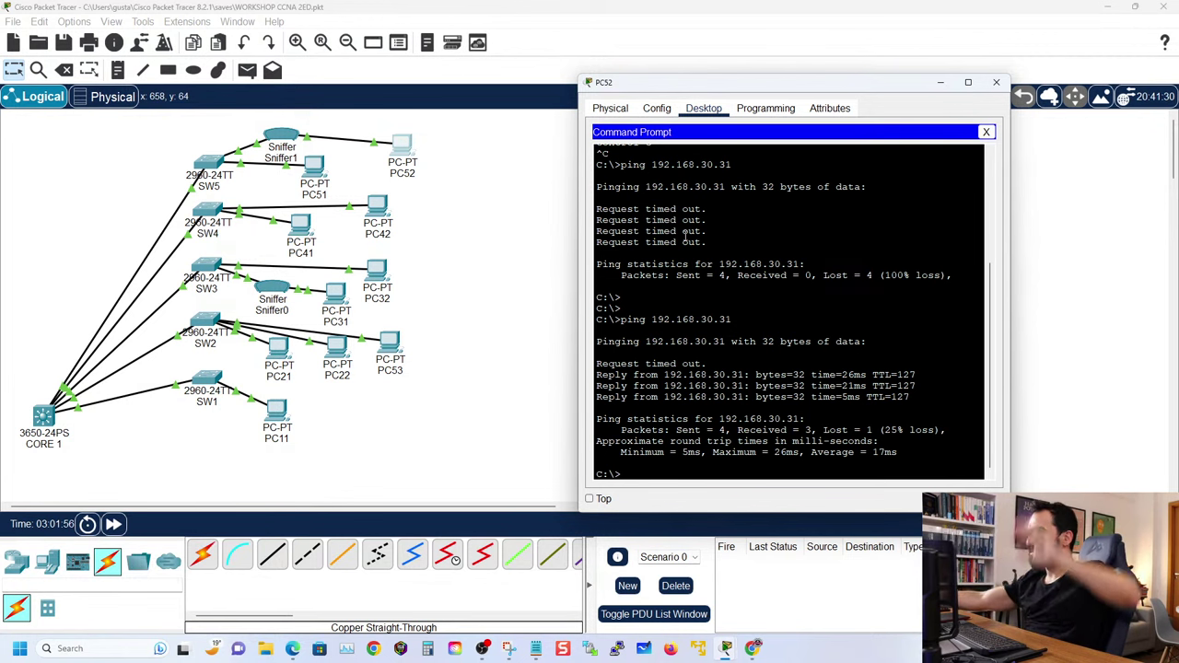
key("Up")
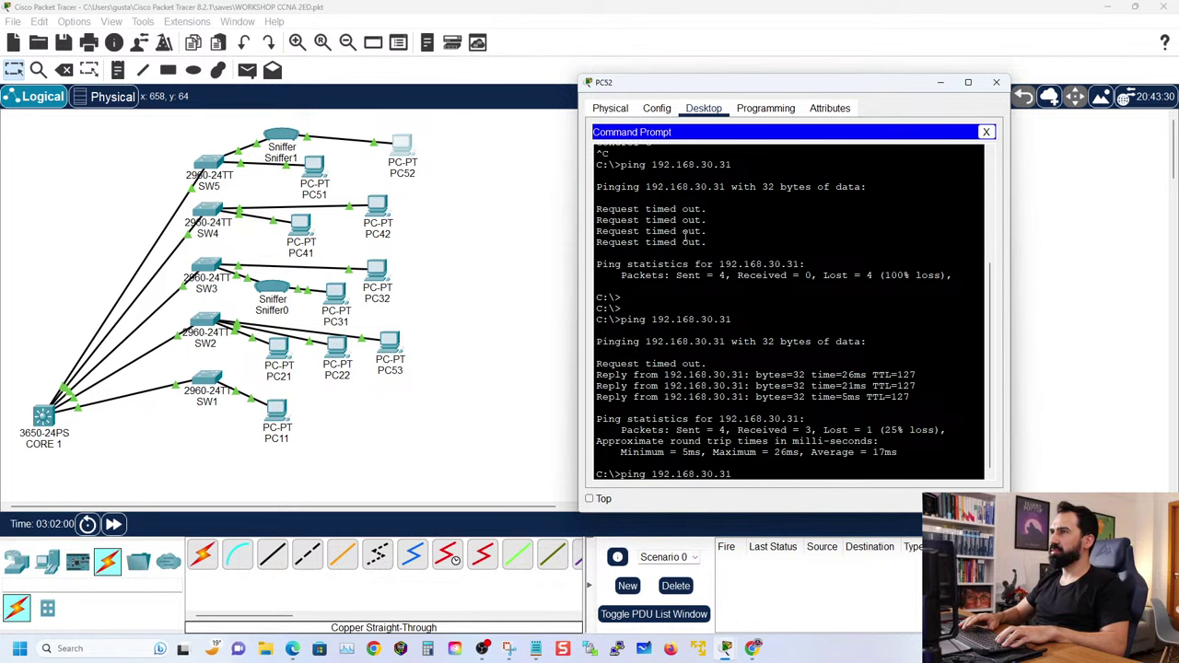
type("2")
key("Return")
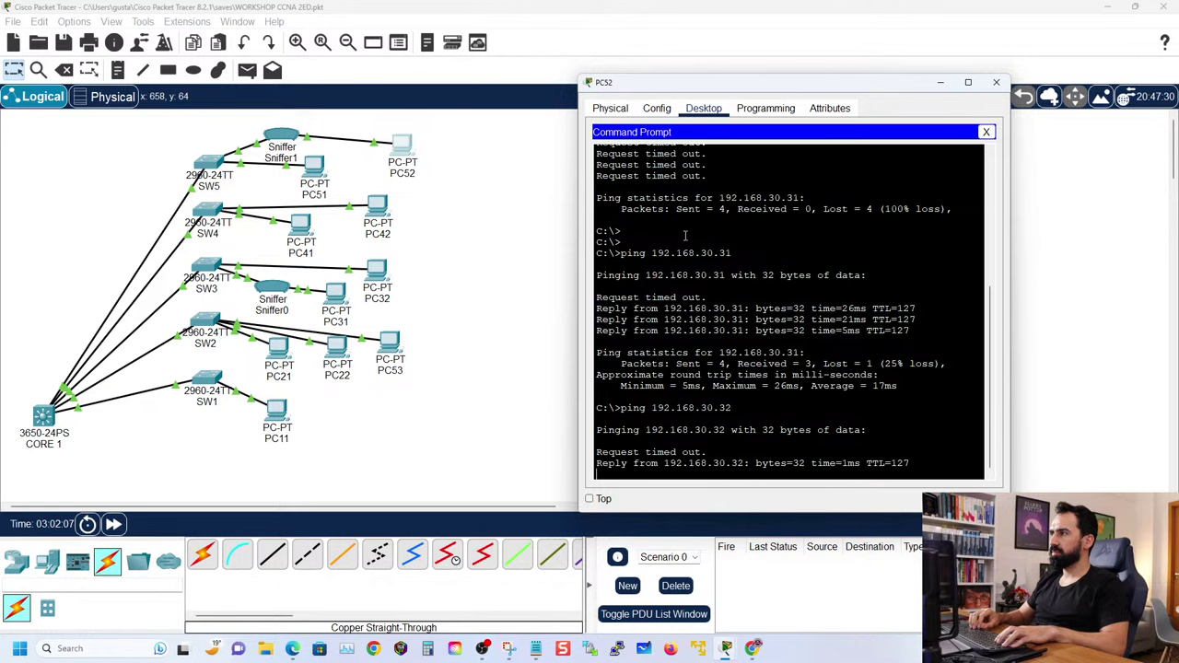
Stop the current ping and ping 192.168.40.41 from PC52.
key("ctrl+c")
key("Up")
key("BackSpace")
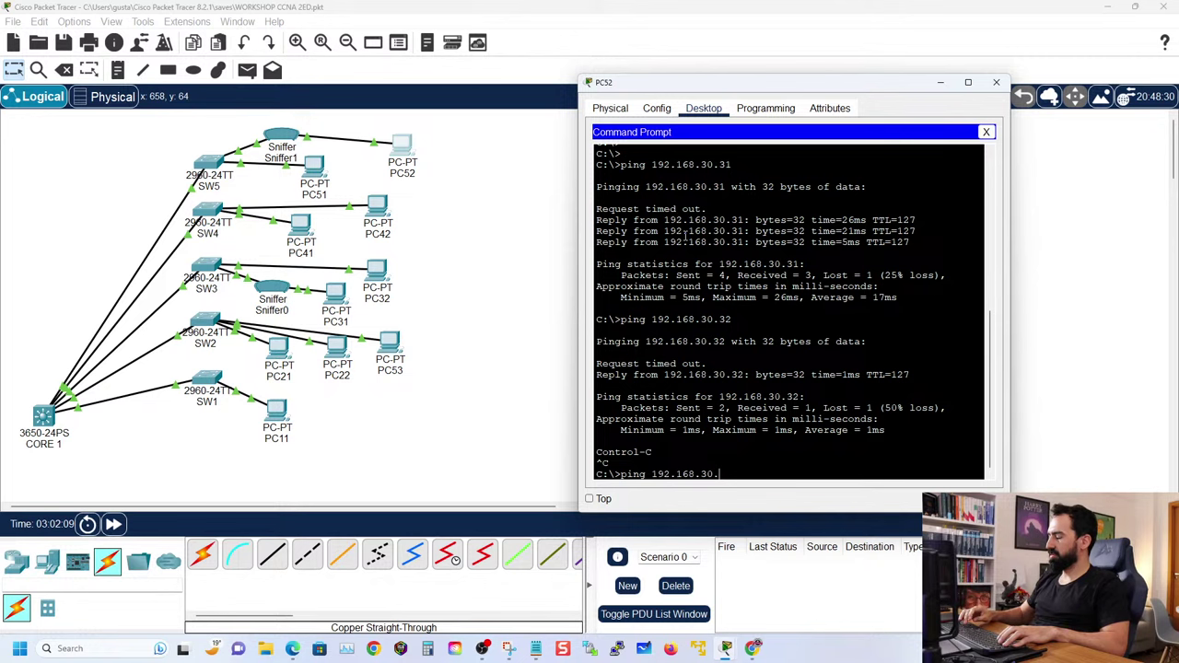
key("BackSpace")
type("40.41")
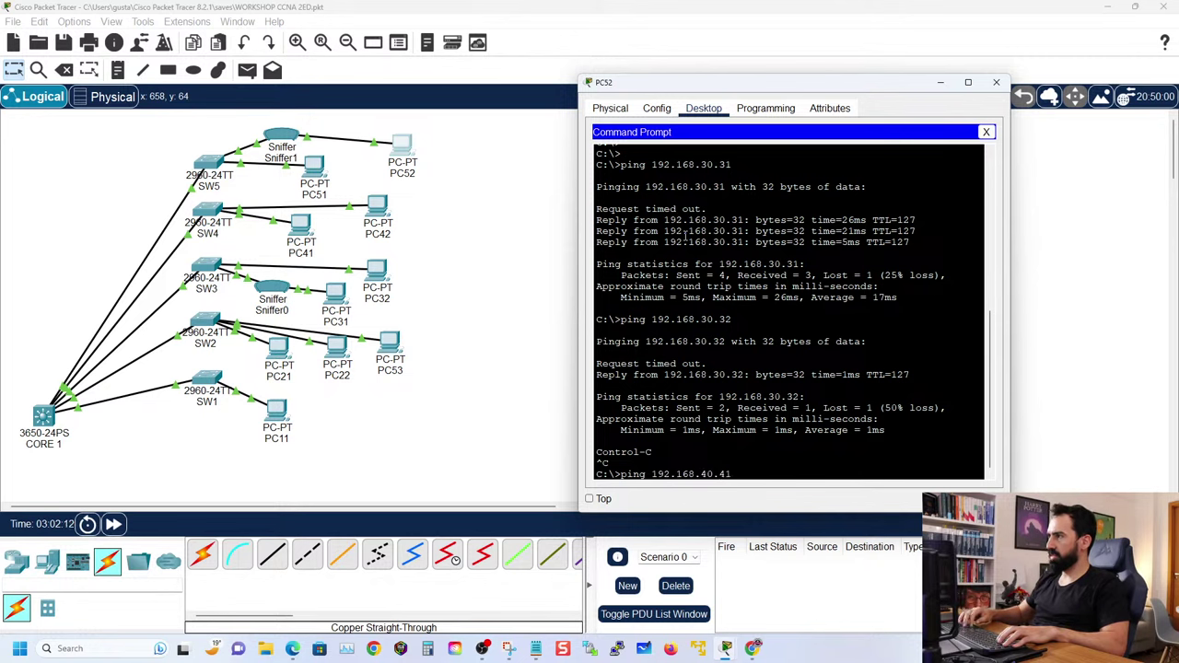
key("Return")
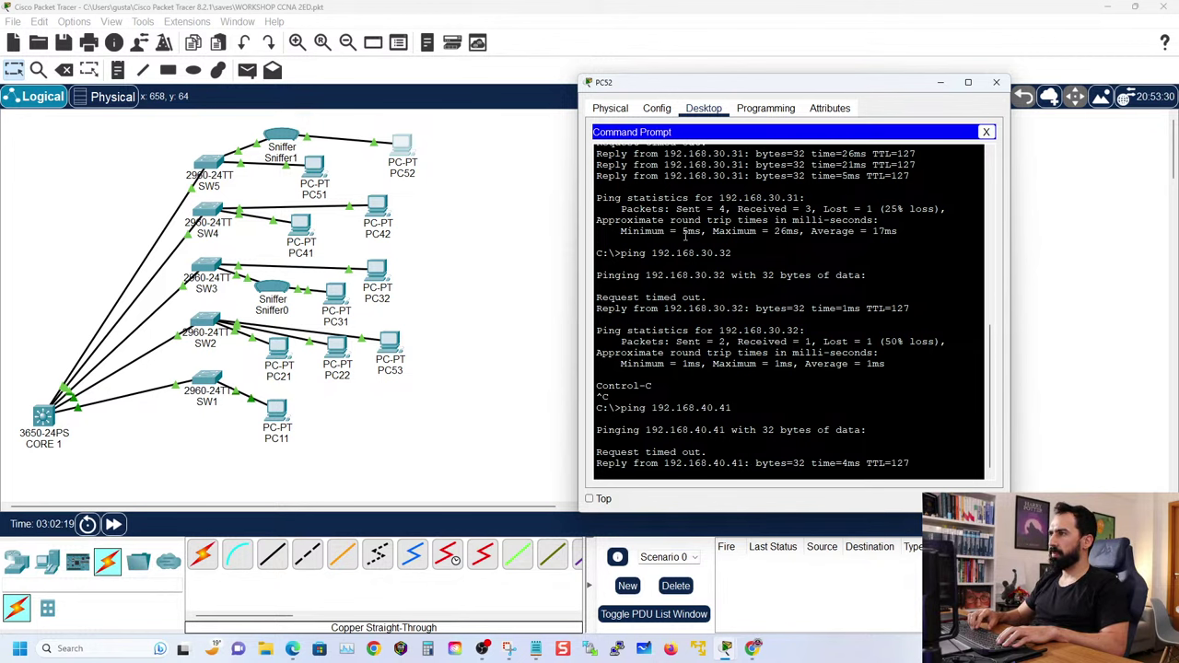
Ping 192.168.40.42 and then 192.168.20.21 from PC52, each getting replies.
key("ctrl+c")
key("Up")
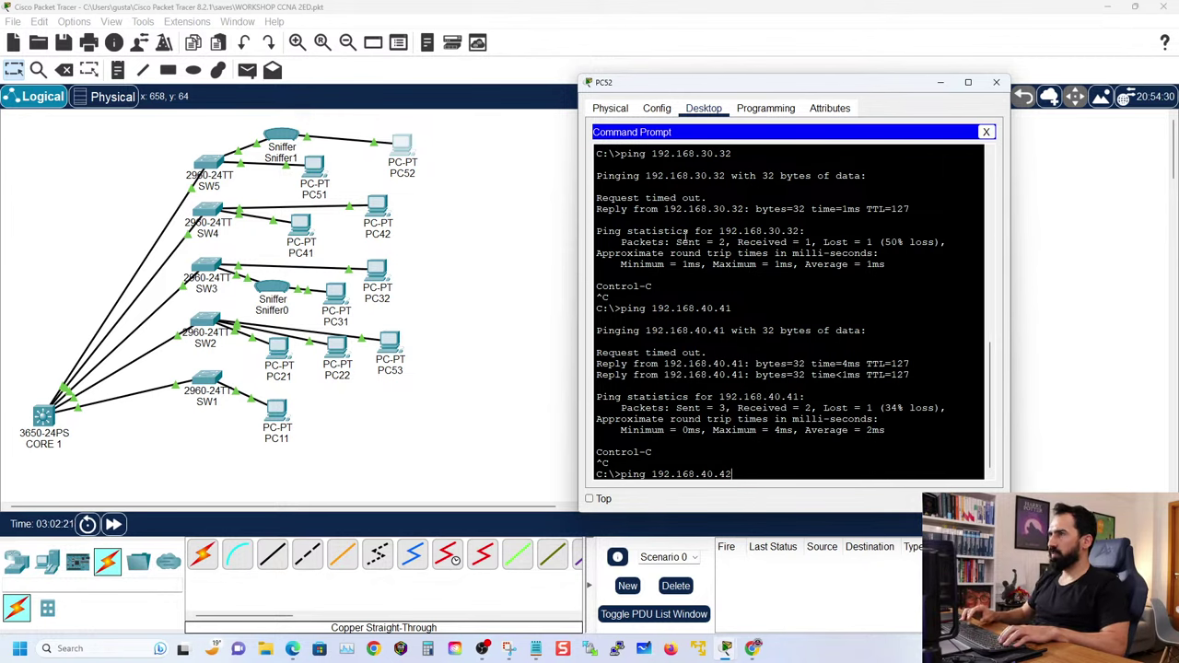
type("2")
key("Return")
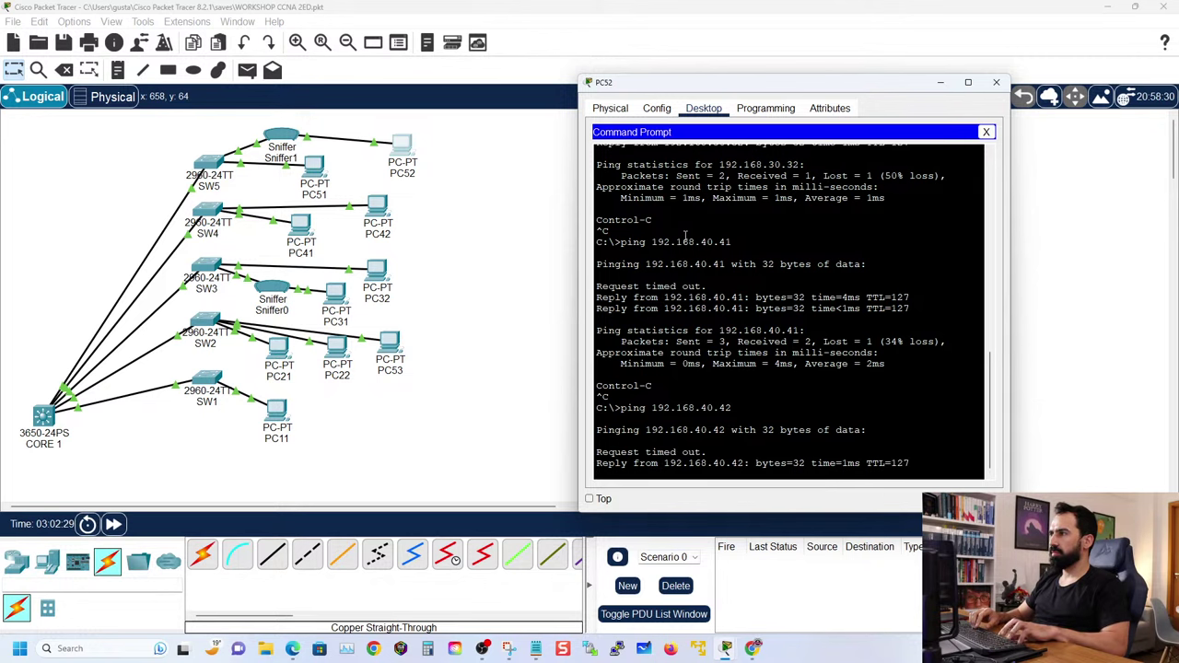
key("ctrl+c")
key("Up")
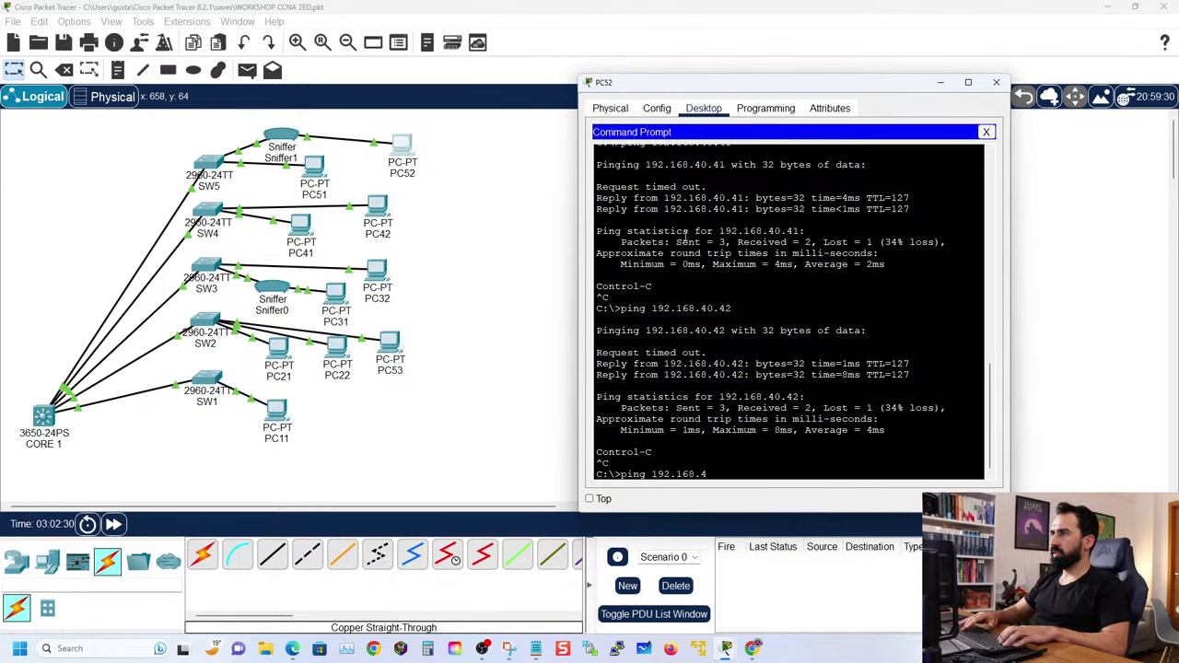
type("20.21")
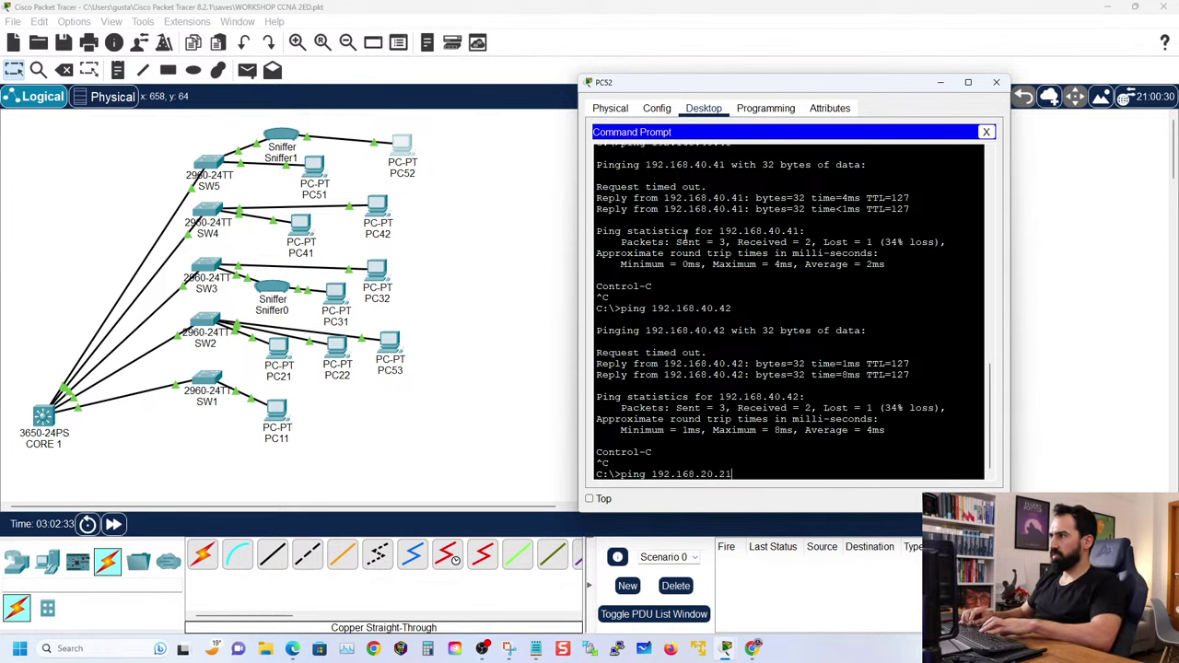
key("Return")
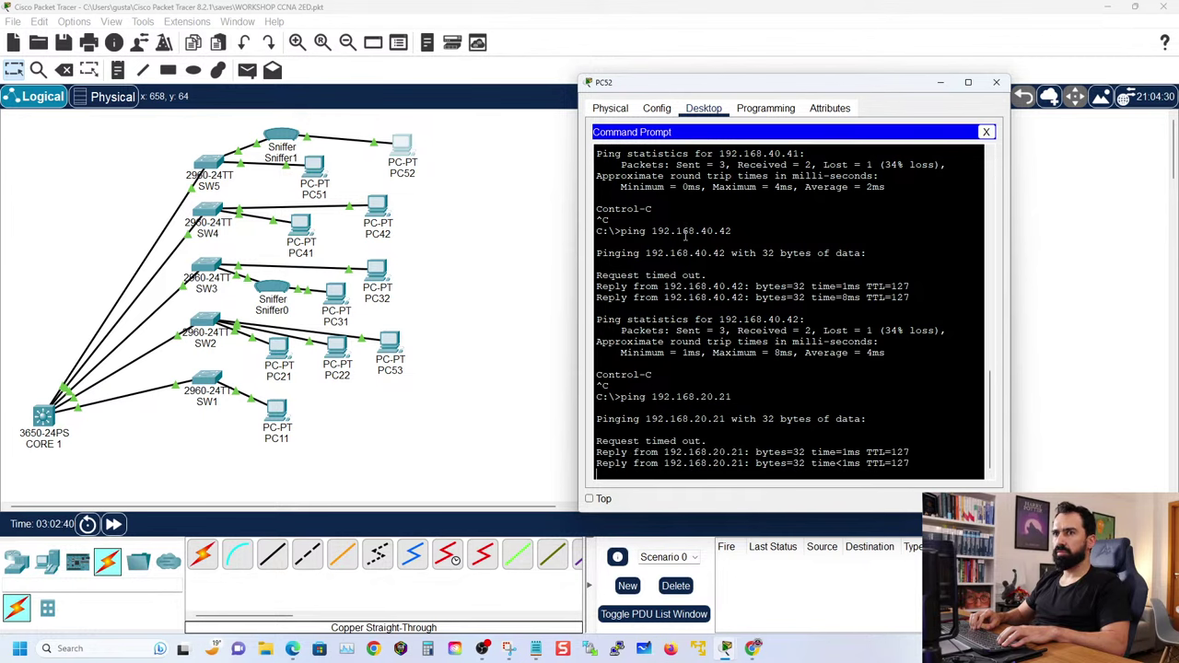
Ping 192.168.20.22 and 192.168.50.53 from PC52's command prompt.
key("Return")
key("Up")
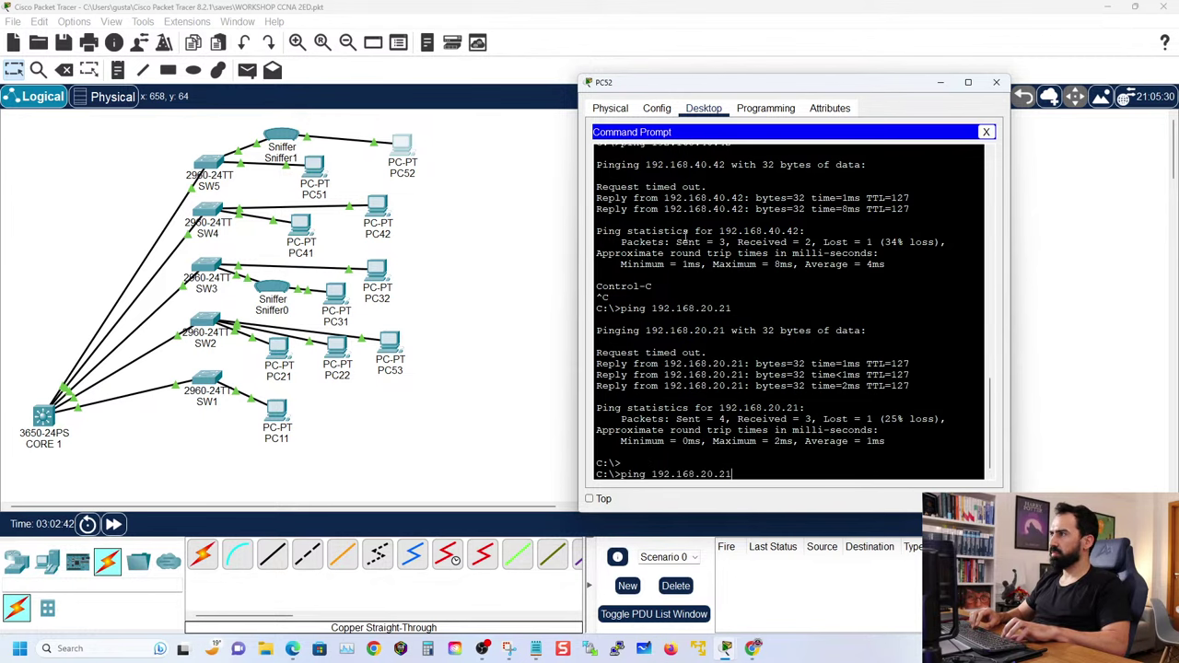
key("Return")
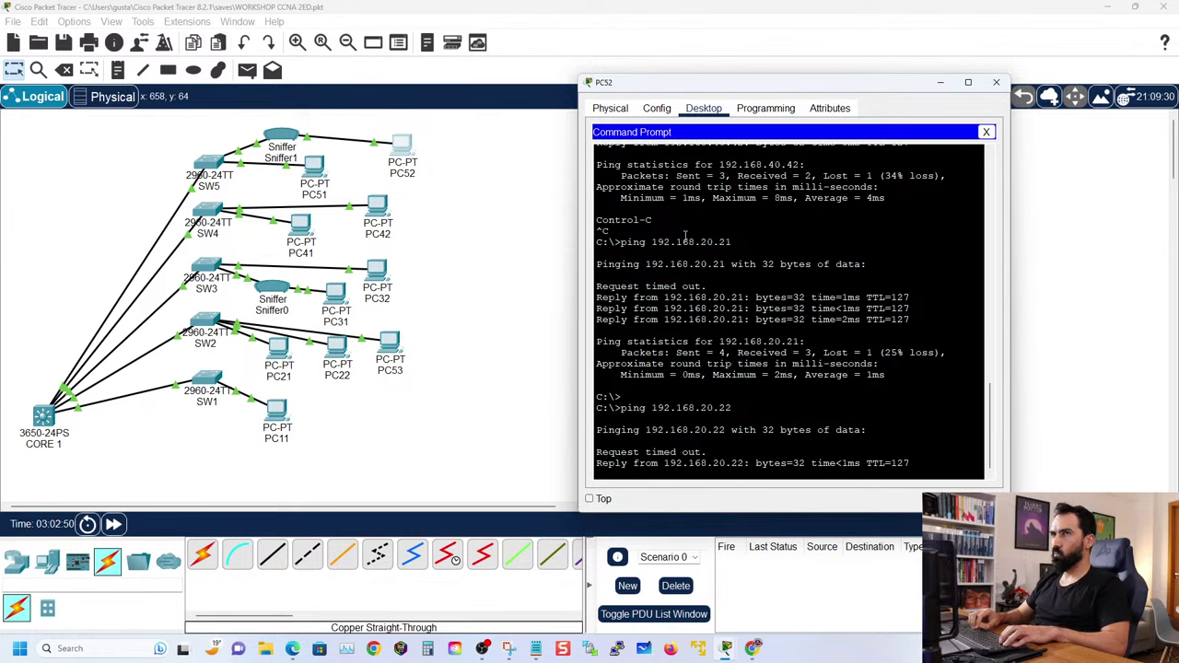
key("ctrl+c")
key("Up")
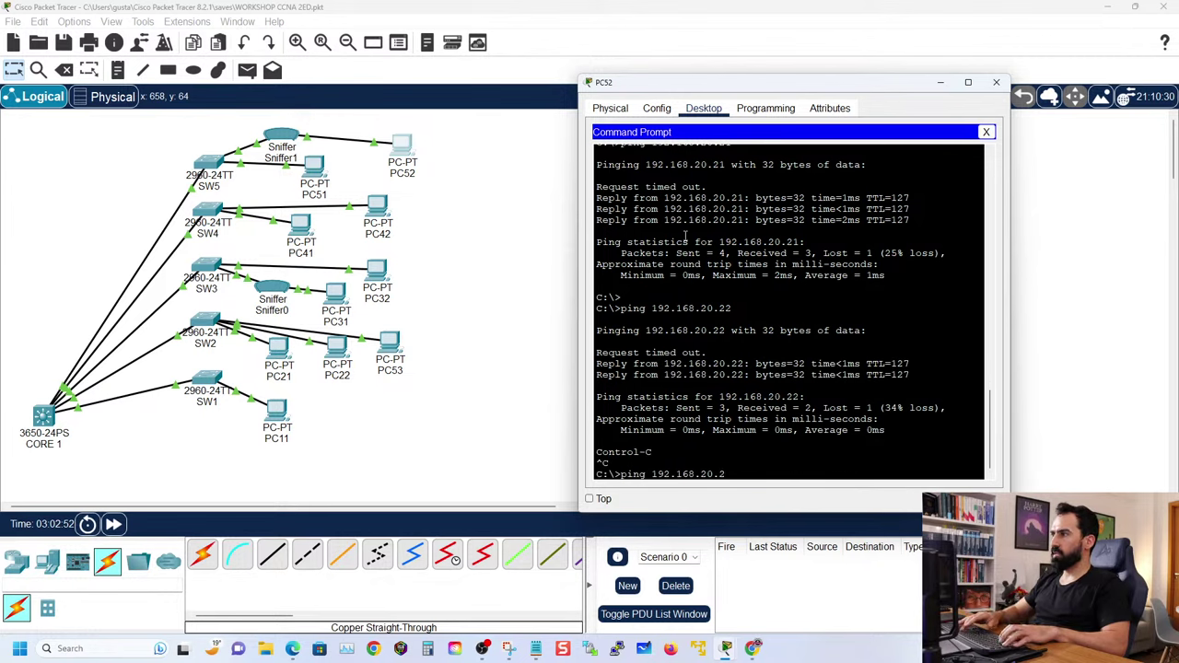
key("BackSpace")
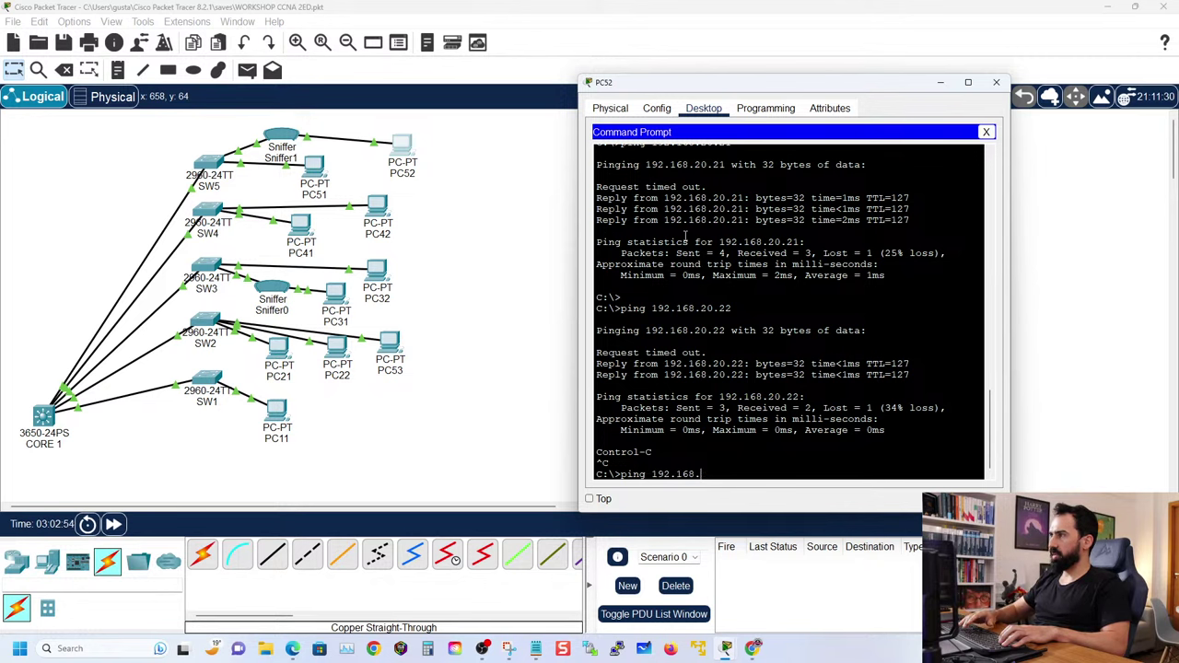
type("50.53")
key("Return")
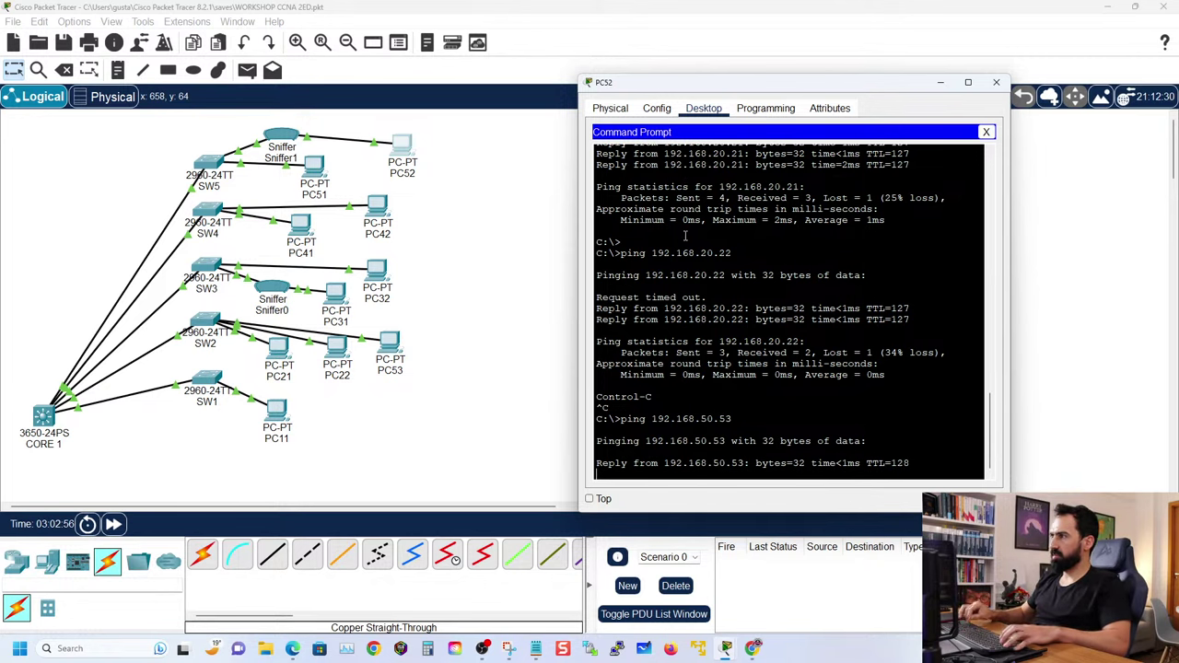
Ping 192.168.10.11 from PC52 and stop once it replies.
key("ctrl+c")
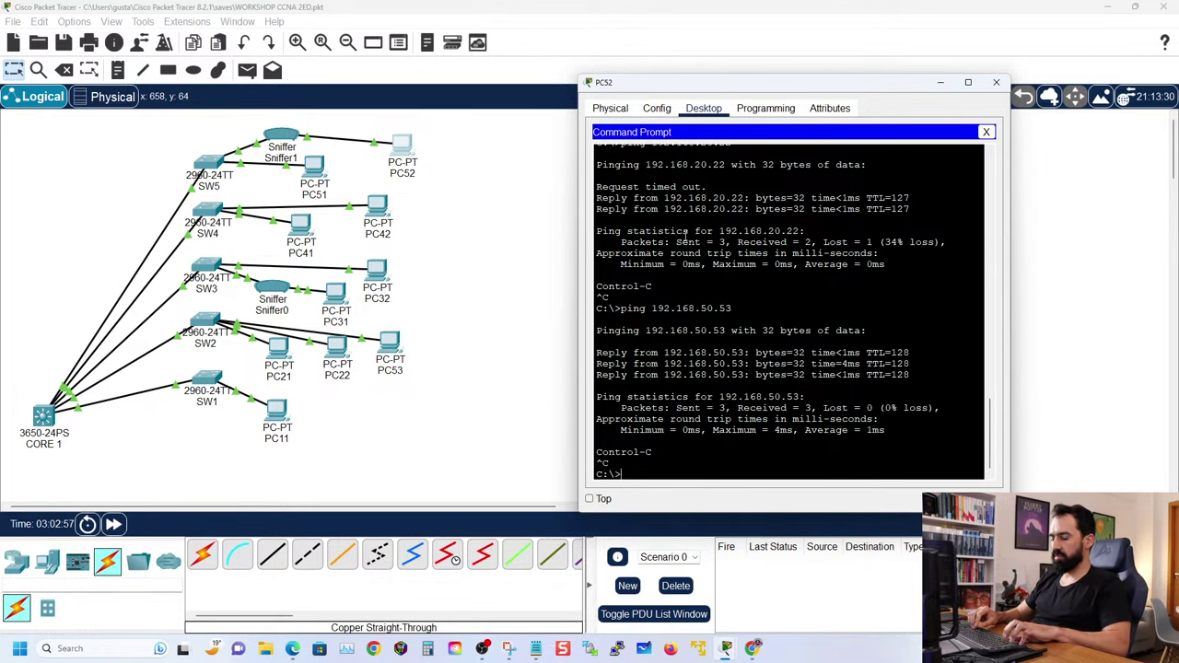
key("Up")
key("BackSpace")
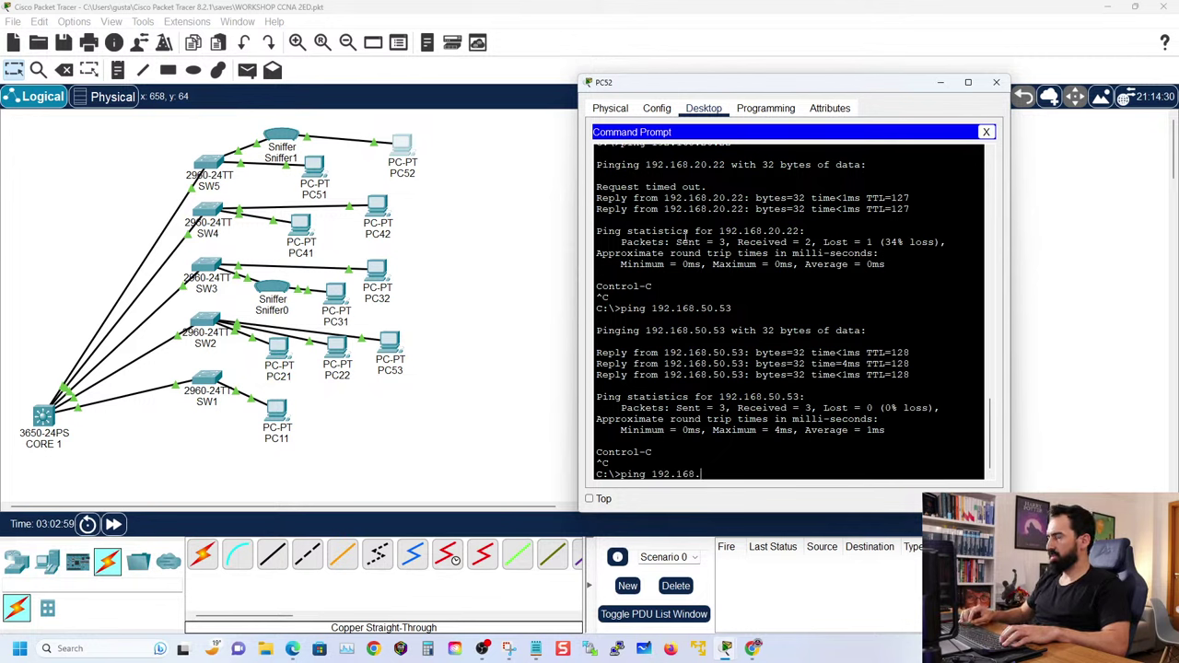
type("10")
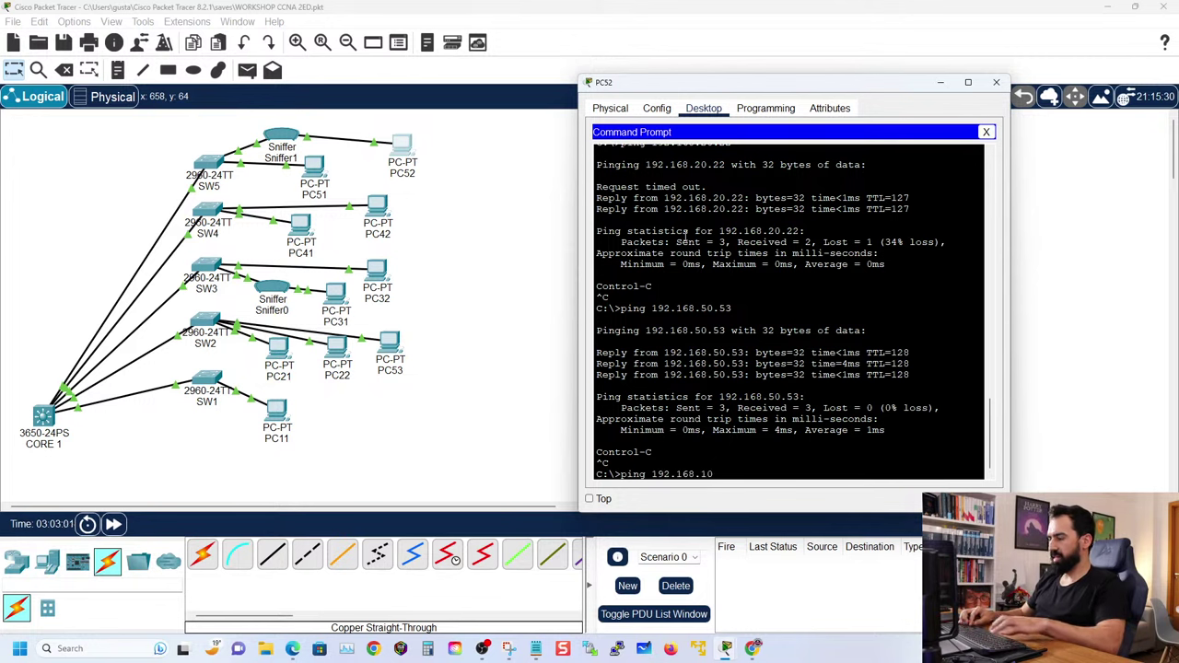
type(".11")
key("Return")
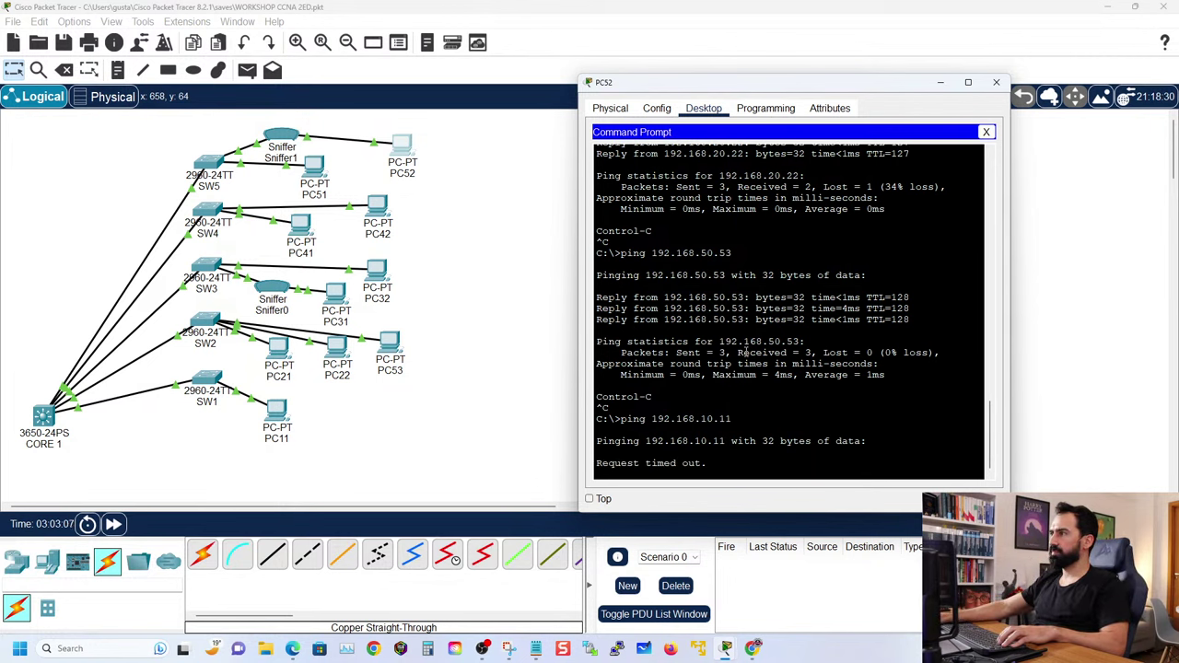
key("ctrl+c")
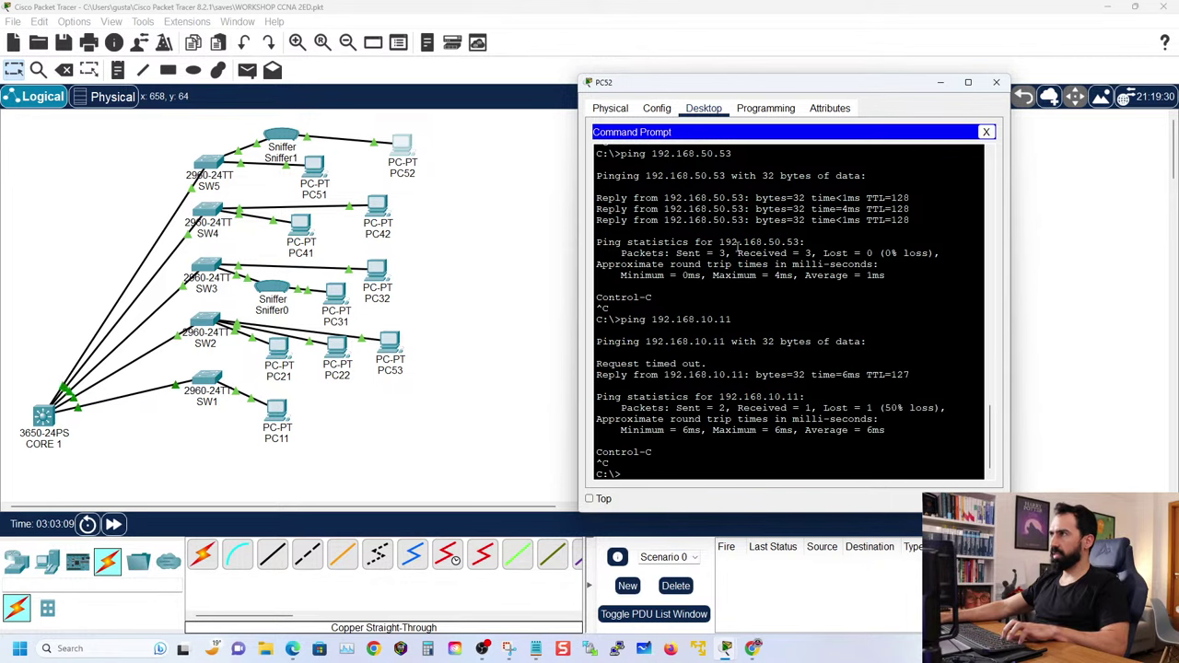
Review PC52's FastEthernet0 IP settings, leaving IPv6 automatic, and close the window.
left_click(660, 111)
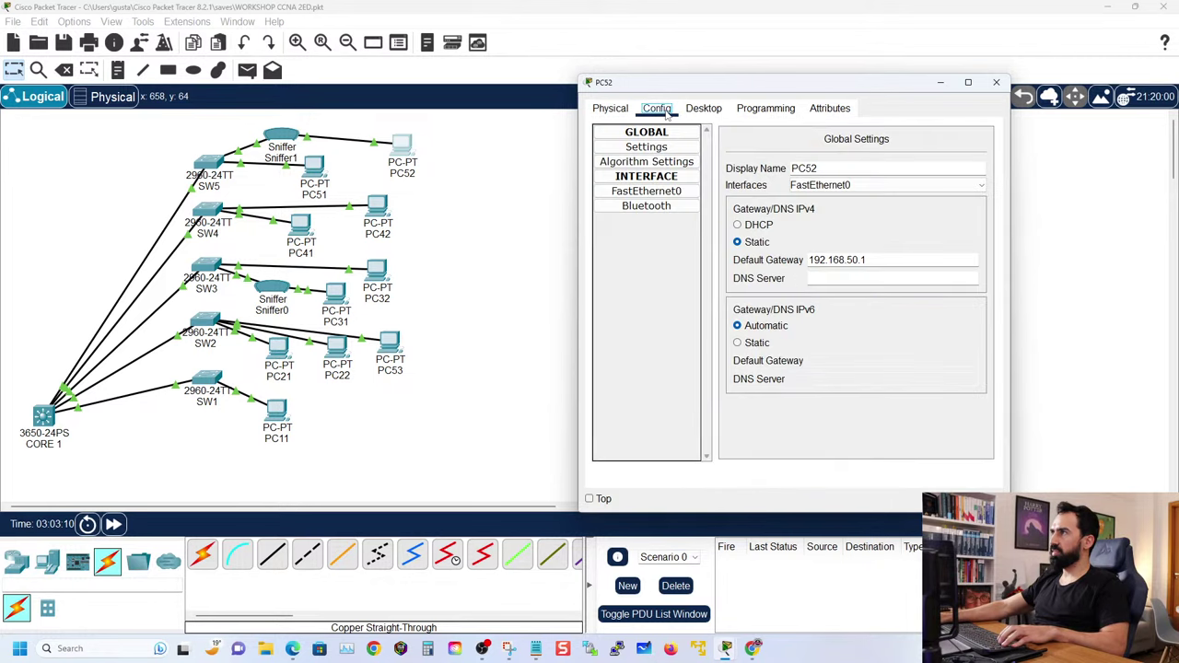
left_click(646, 206)
left_click(642, 193)
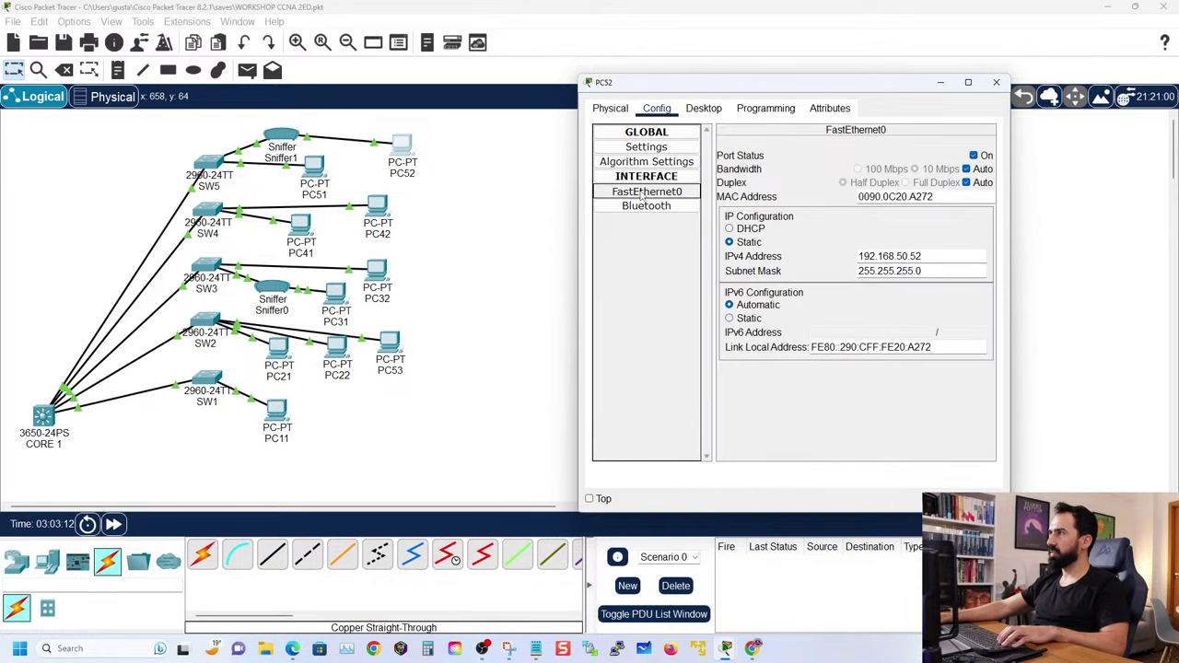
left_click(741, 317)
left_click(745, 305)
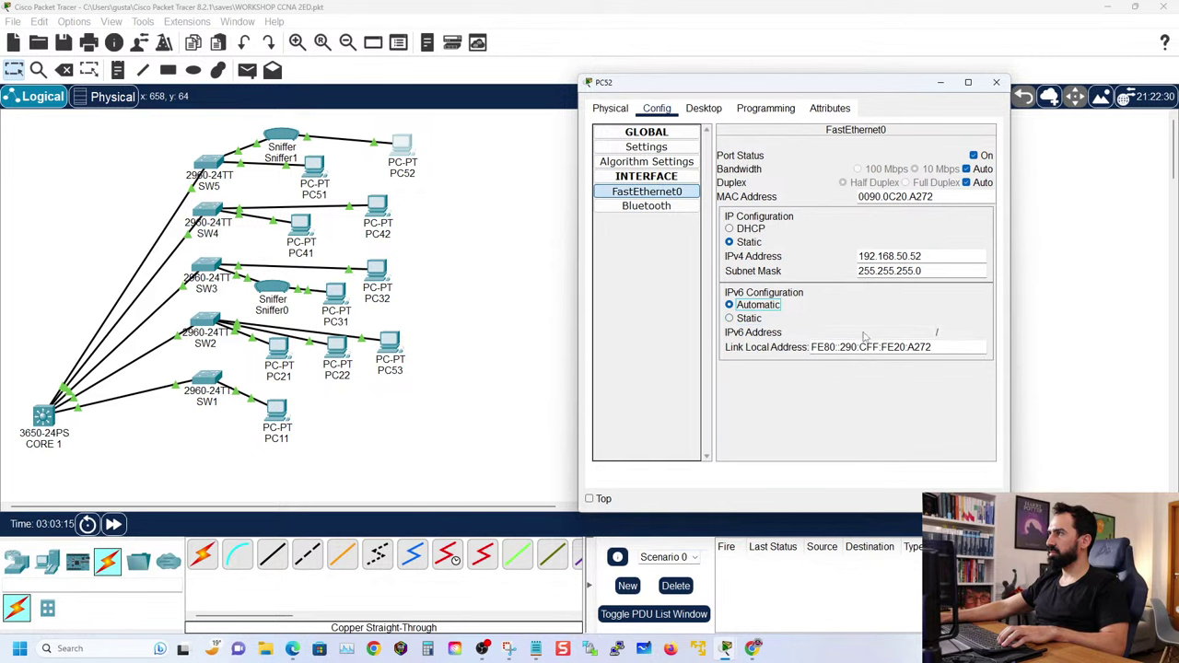
left_click(996, 82)
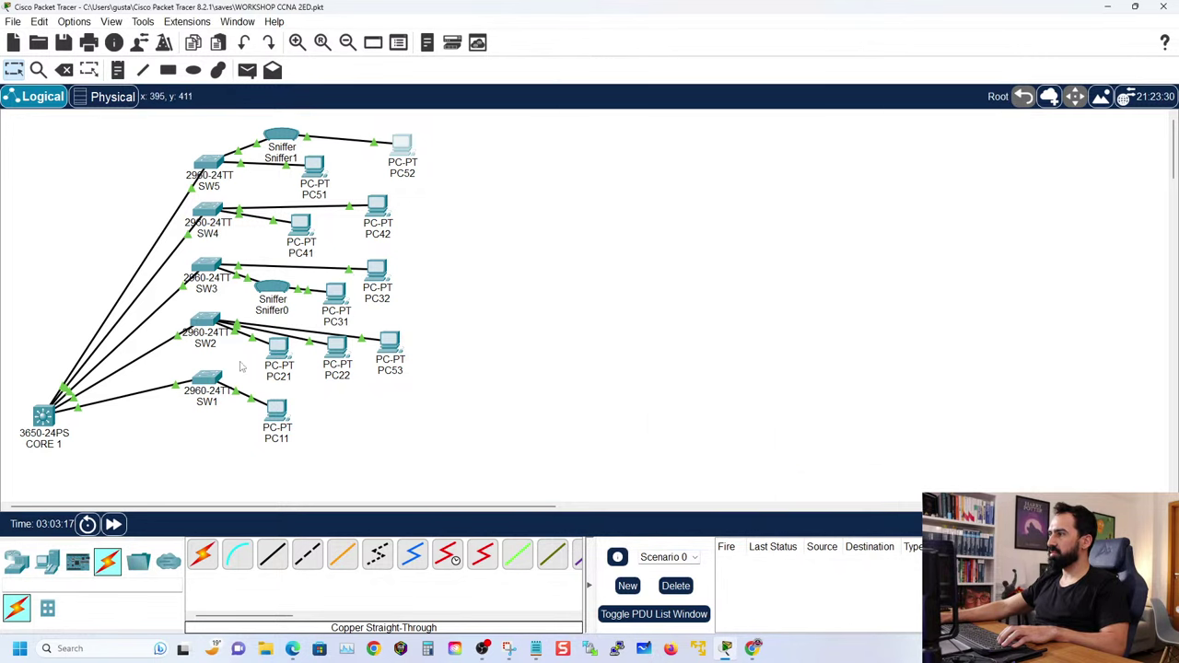
Display CORE1's running configuration with 'sh ru', paging to the end.
left_click(53, 420)
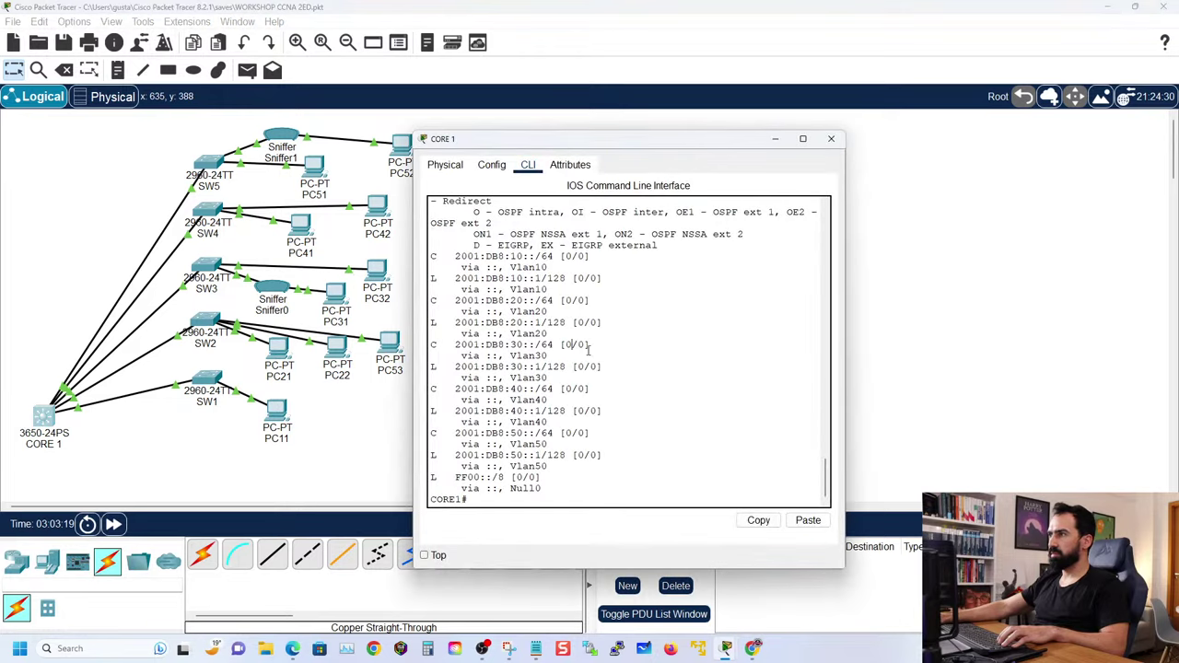
key("Return")
key("Return")
type("sh ru")
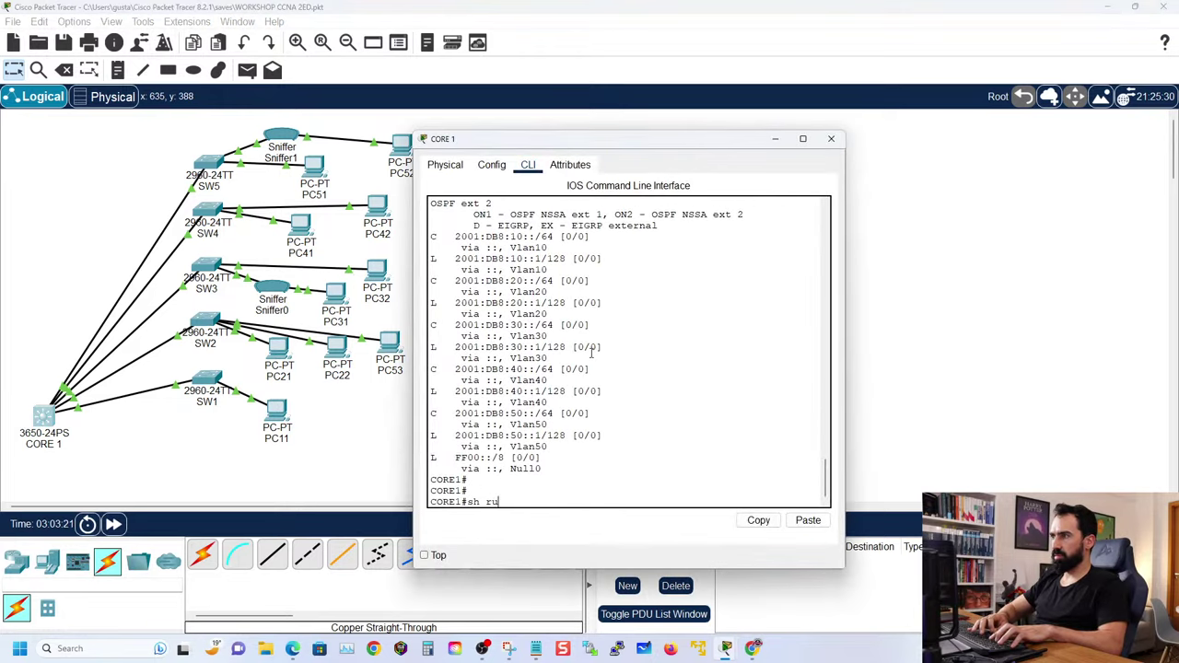
key("Tab")
key("Return")
key("space")
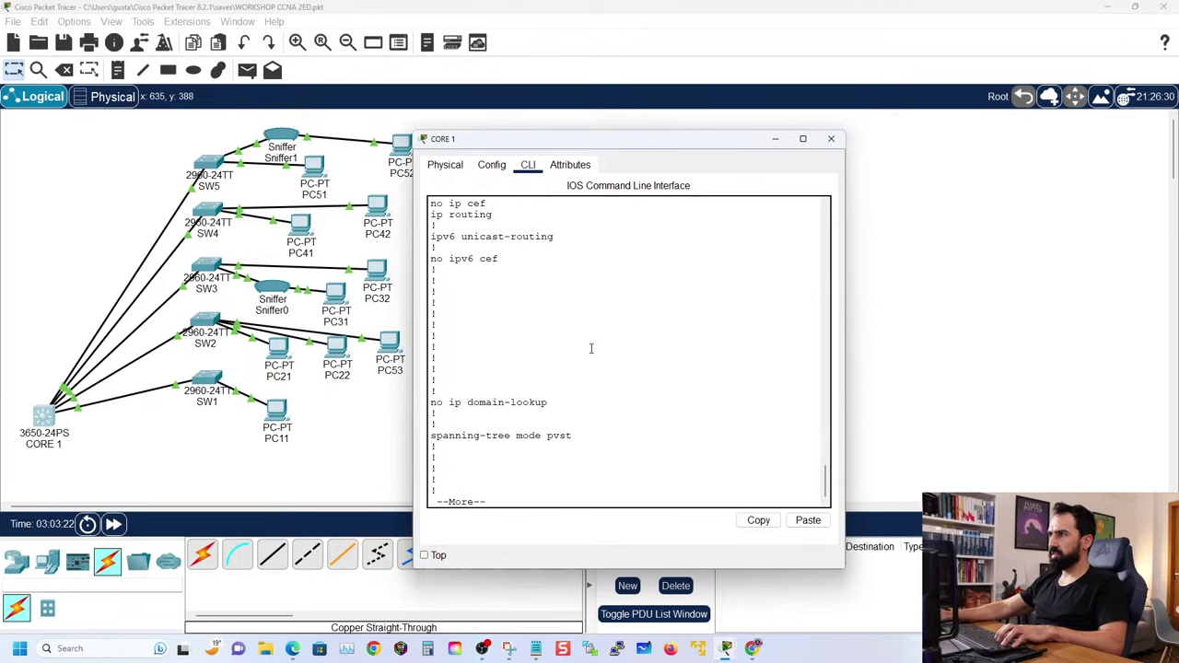
key("space")
key("space")
key("space")
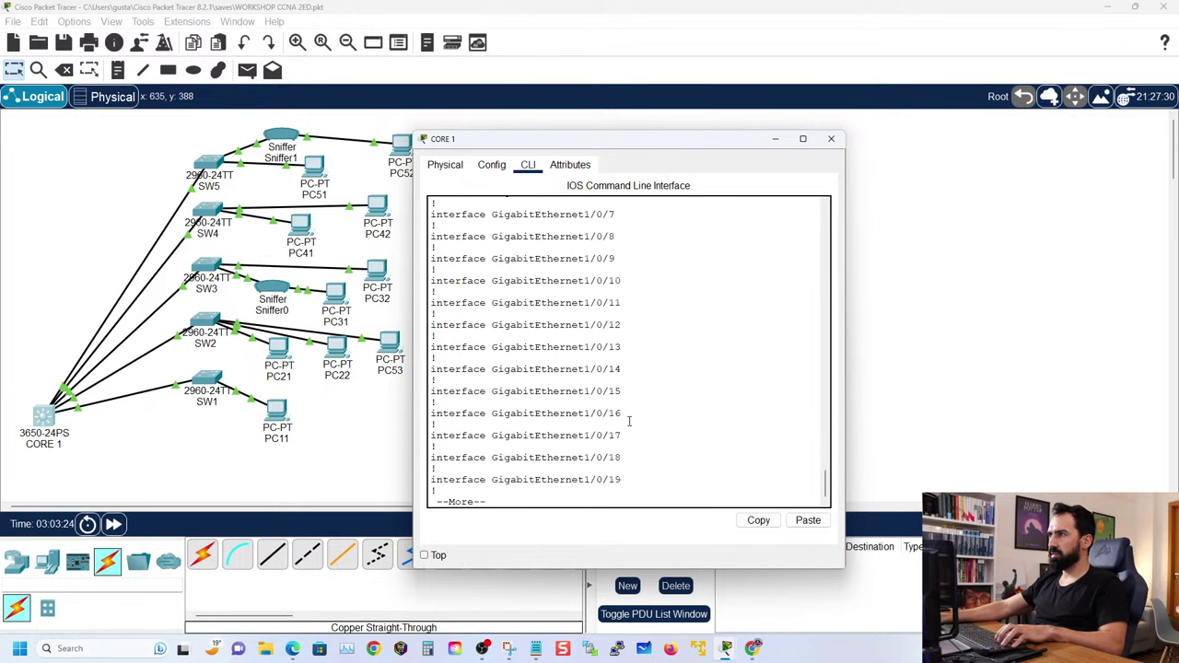
key("space")
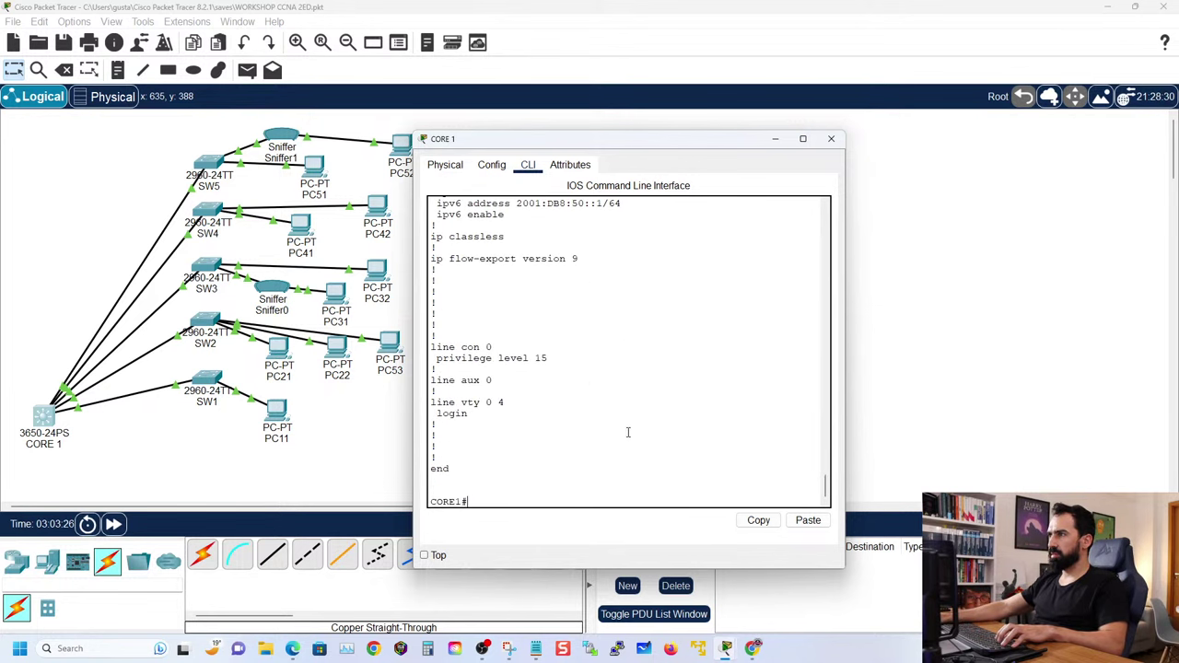
Save CORE1's configuration with 'wr', confirming the [OK] result.
key("Return")
key("Return")
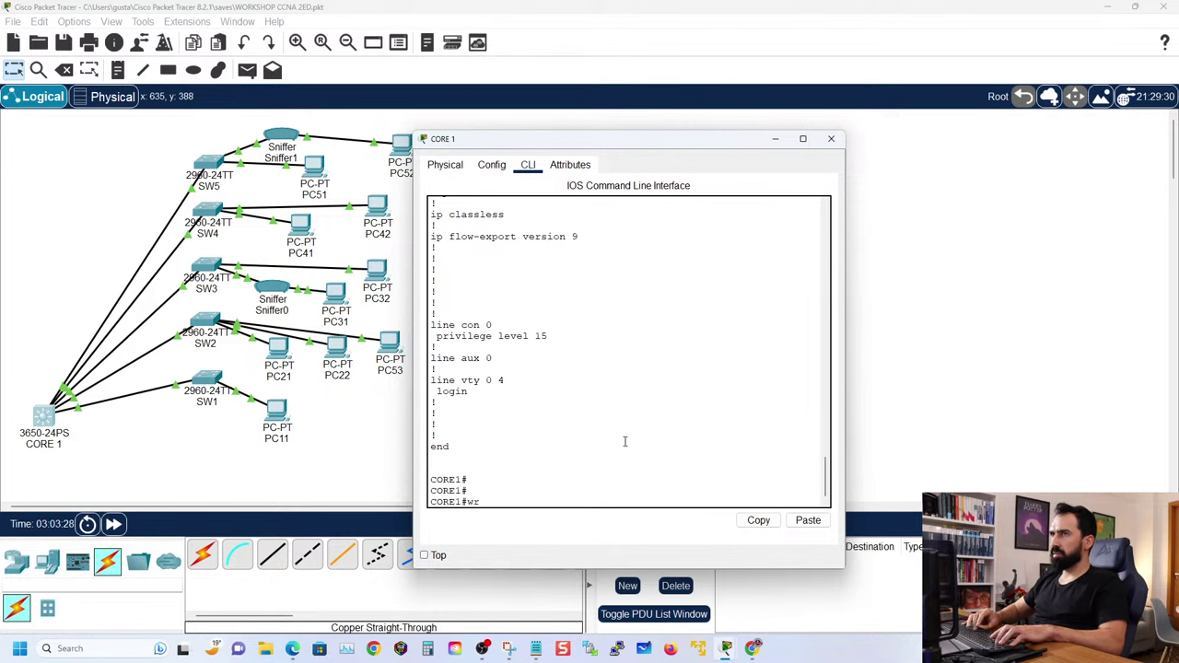
type("wr")
key("Return")
key("Return")
key("Return")
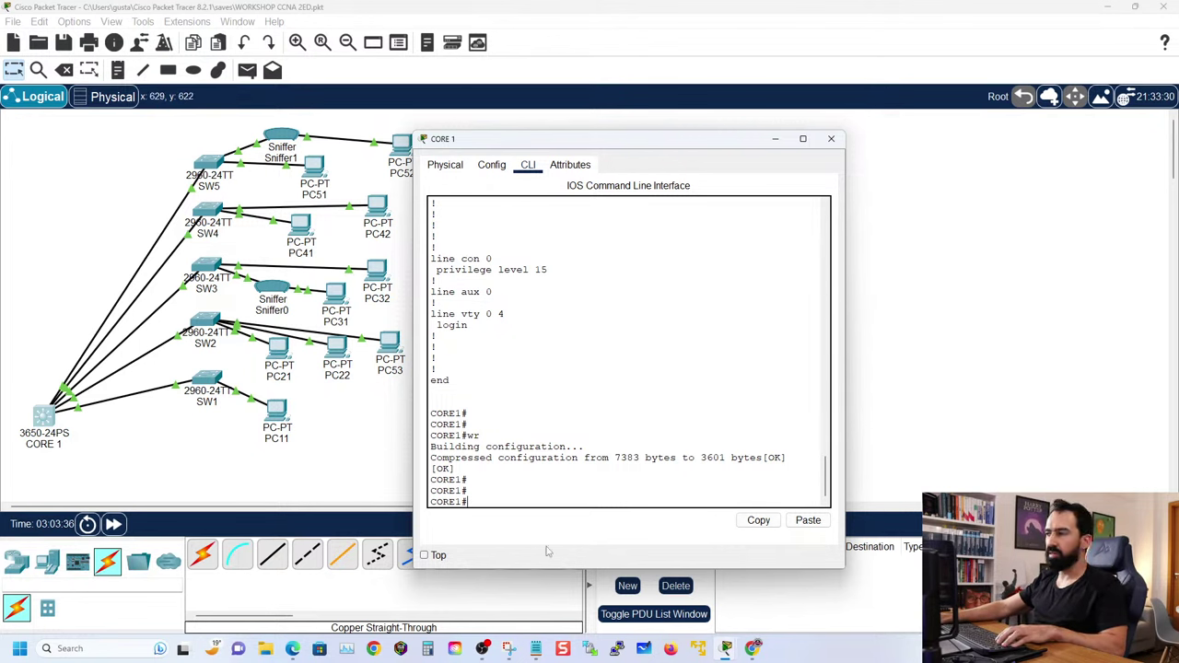
mouse_move(539, 650)
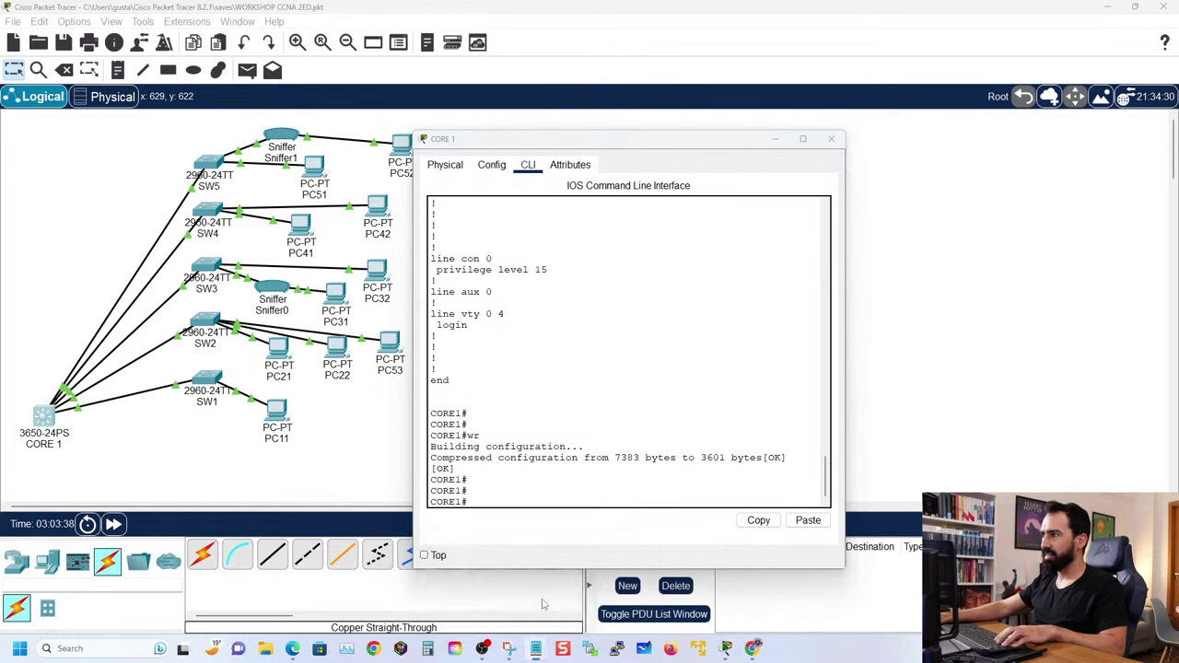
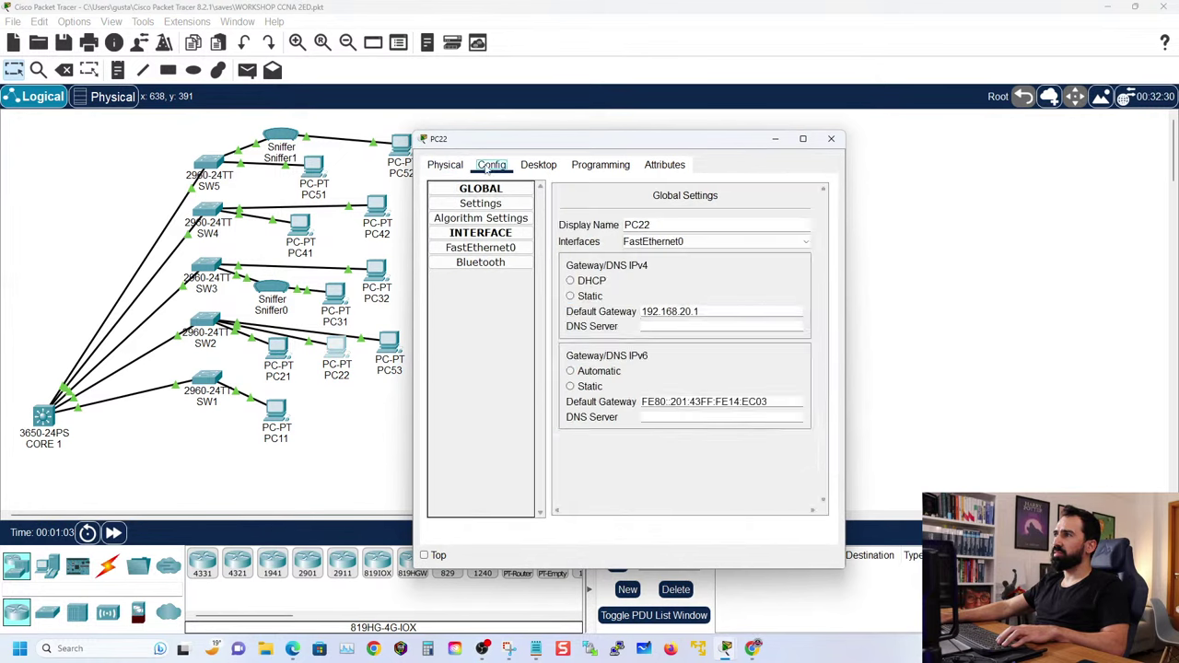
Run ipconfig in PC22's command prompt to list its FastEthernet0 addresses.
left_click(488, 248)
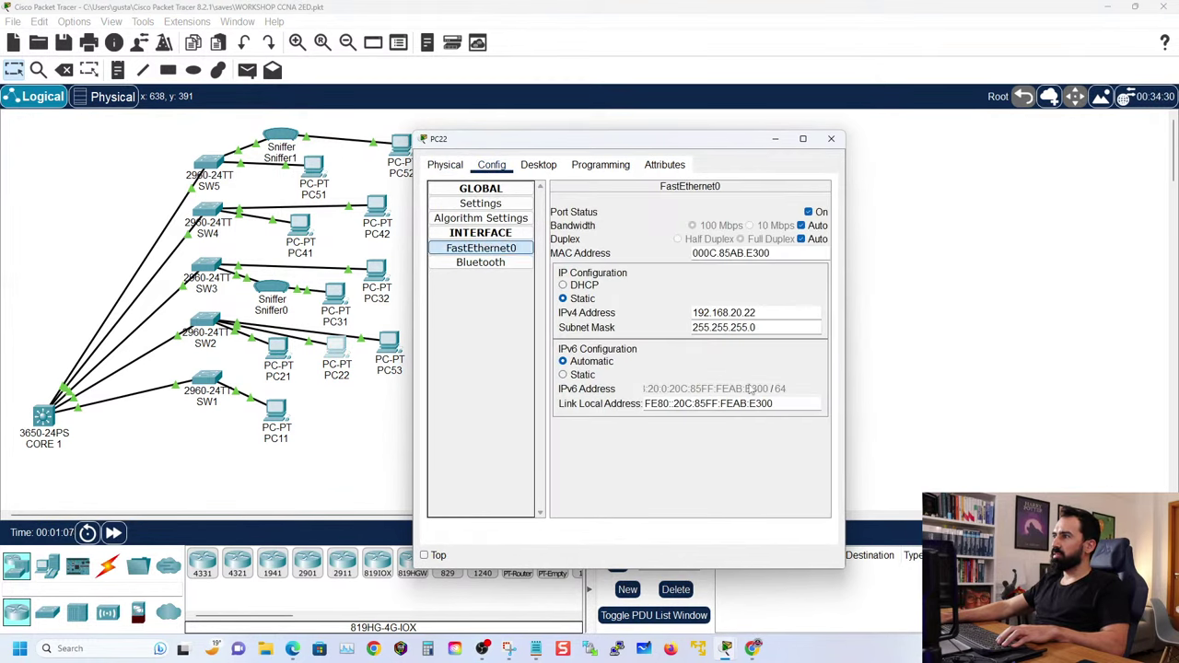
left_click(538, 165)
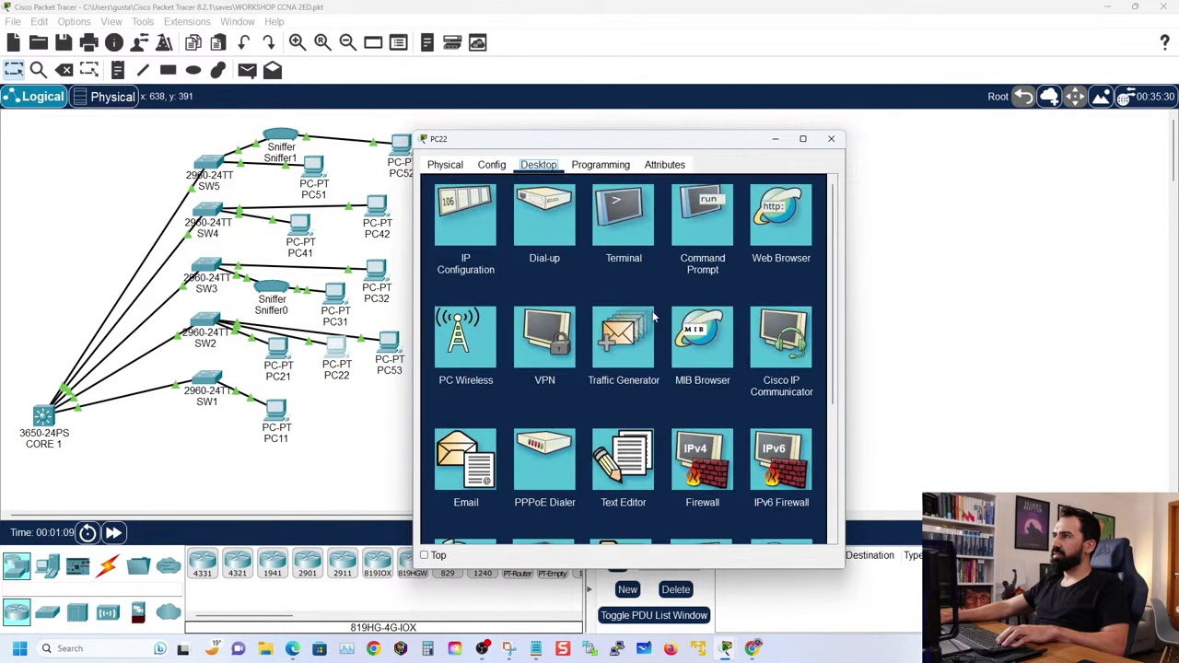
left_click(724, 236)
type("ip")
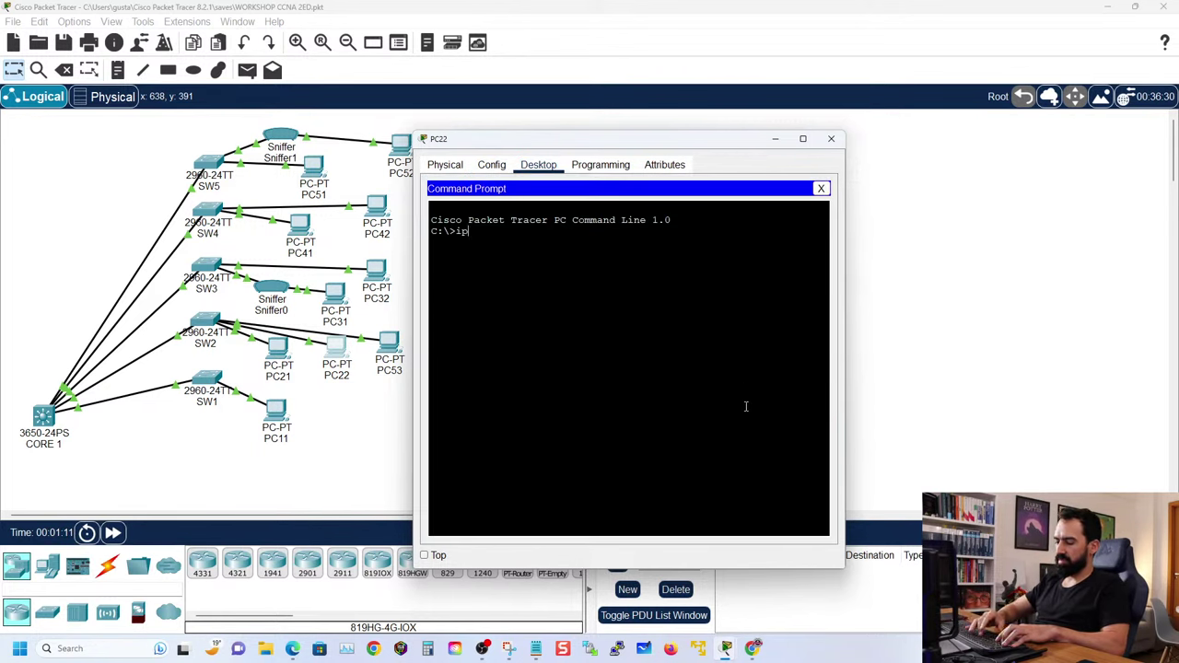
type("config")
key("Return")
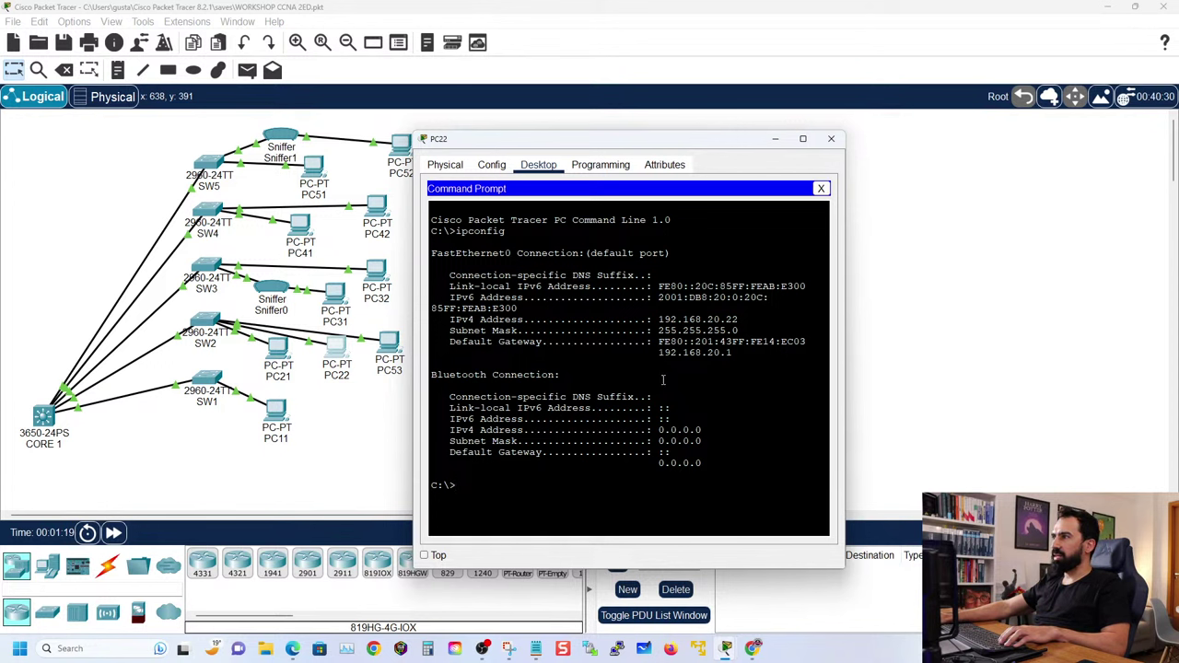
Highlight PC22's IPv6 prefix 2001:DB8:20 and its gateway FE80::201:43FF:FE14:EC03.
left_click_drag(656, 298, 730, 300)
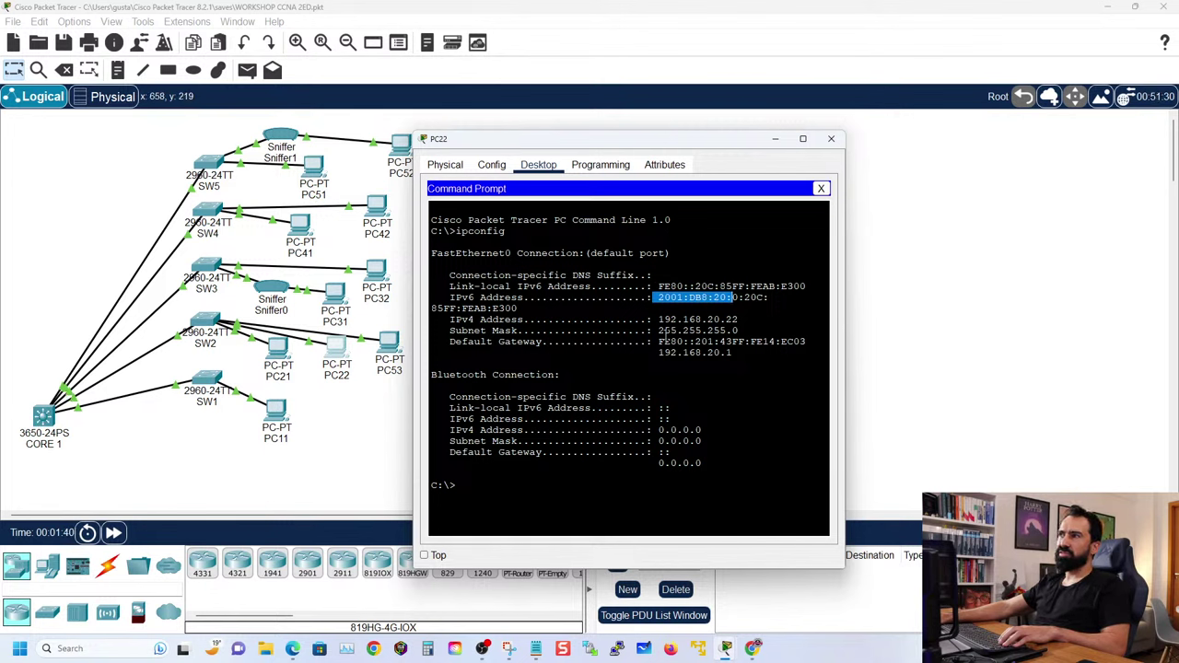
left_click_drag(660, 343, 809, 342)
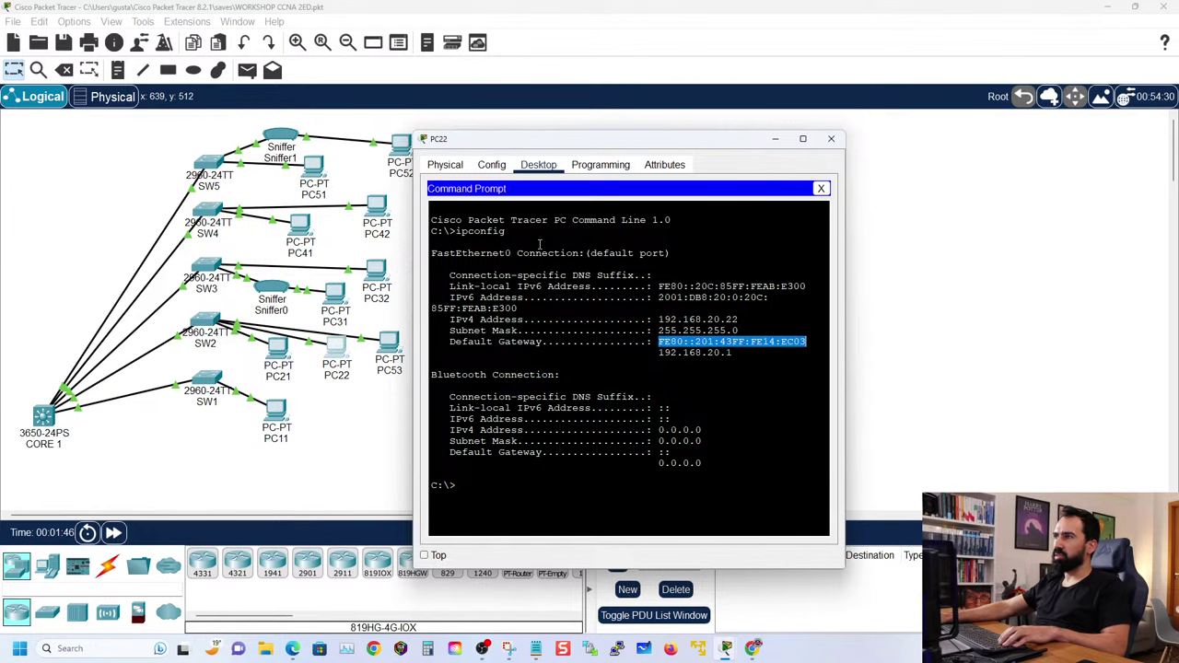
left_click_drag(553, 141, 702, 116)
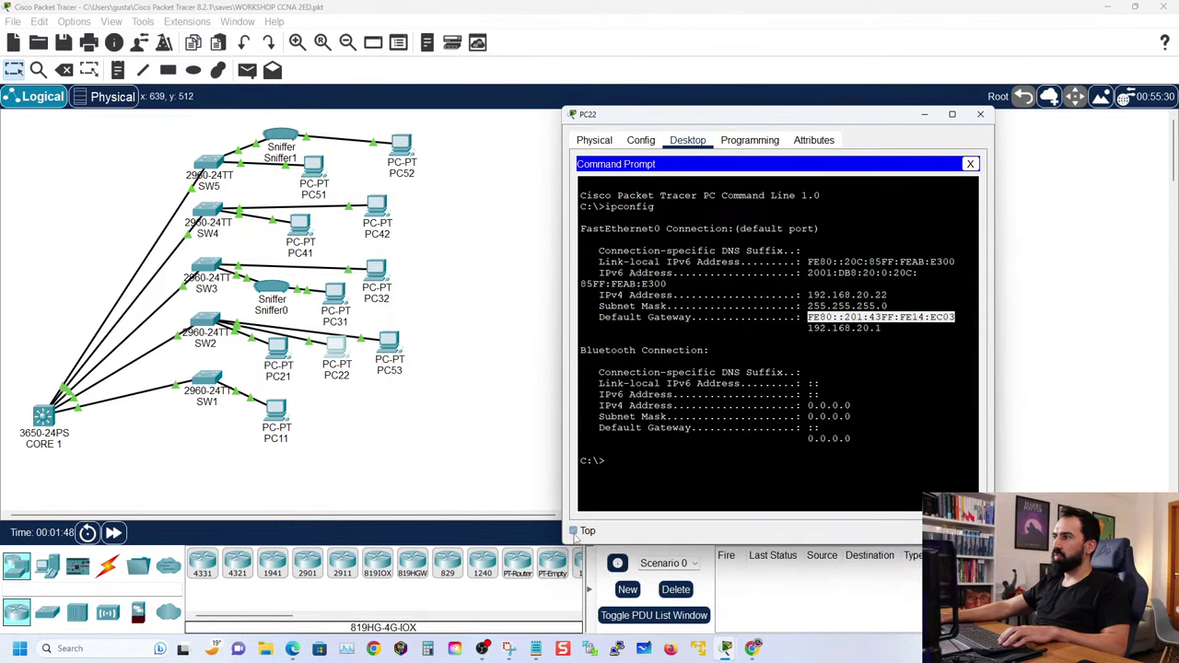
Run 'show ipv6 interface brief' in CORE 1's CLI and page through the full list.
left_click(70, 427)
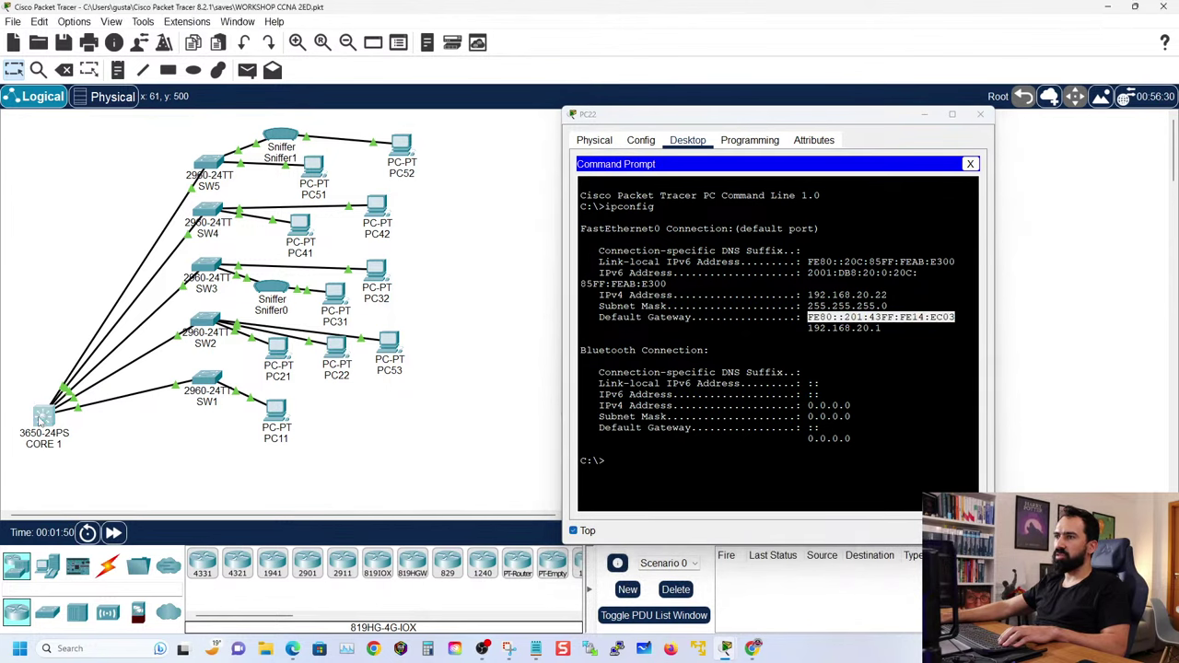
left_click_drag(520, 140, 164, 99)
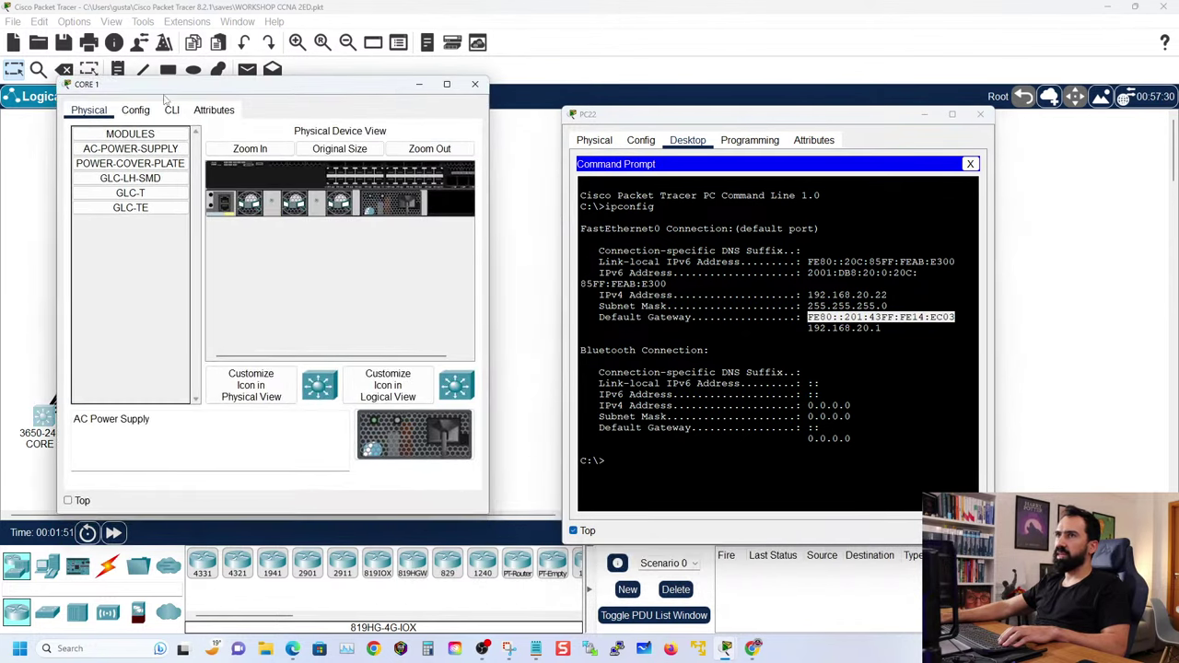
left_click(179, 110)
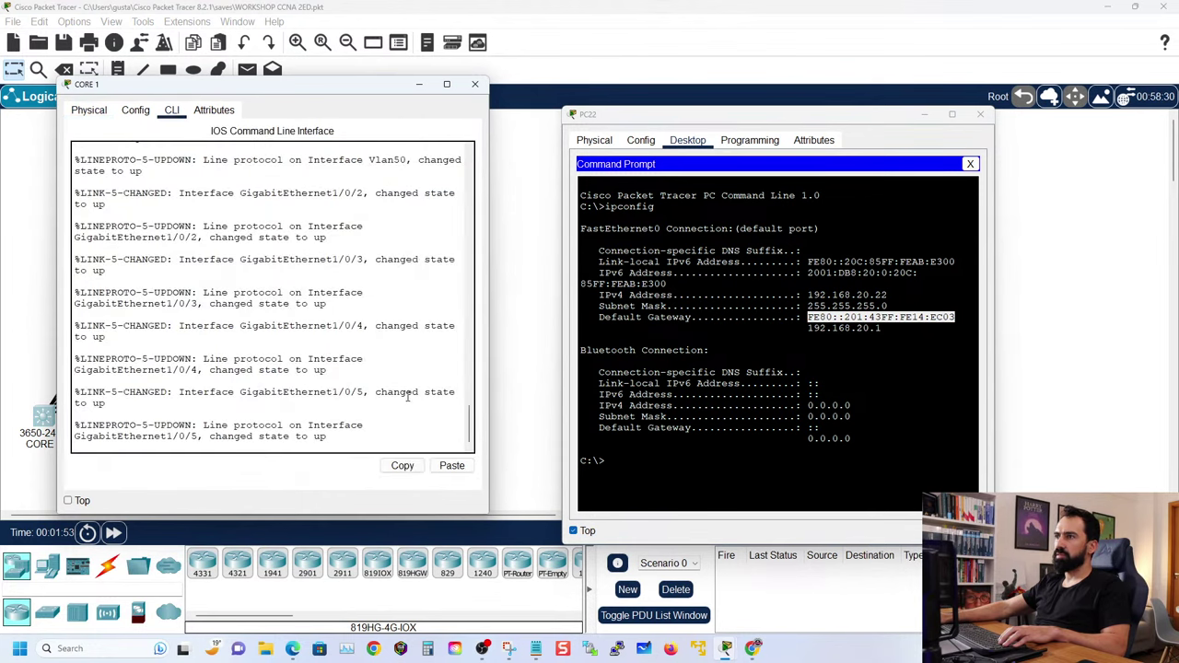
key("Return")
key("Return")
key("Return")
type("sh ipv")
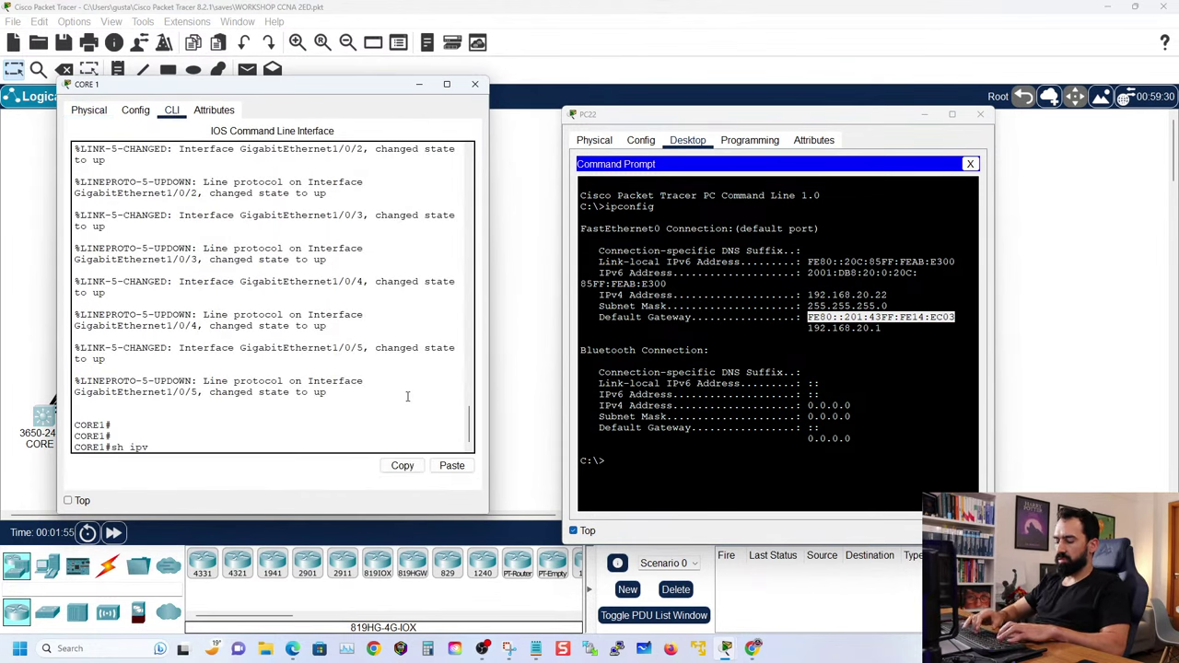
key("Tab")
type("in")
key("Tab")
type("t")
key("Tab")
type("br")
key("Tab")
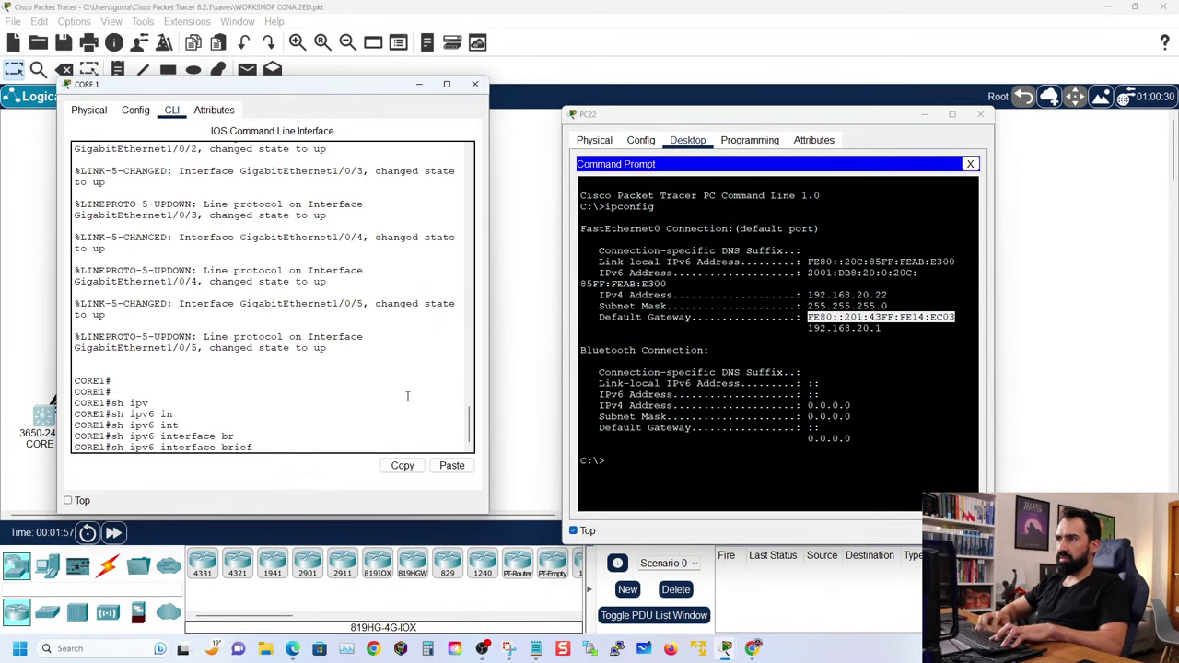
key("Return")
key("space")
key("space")
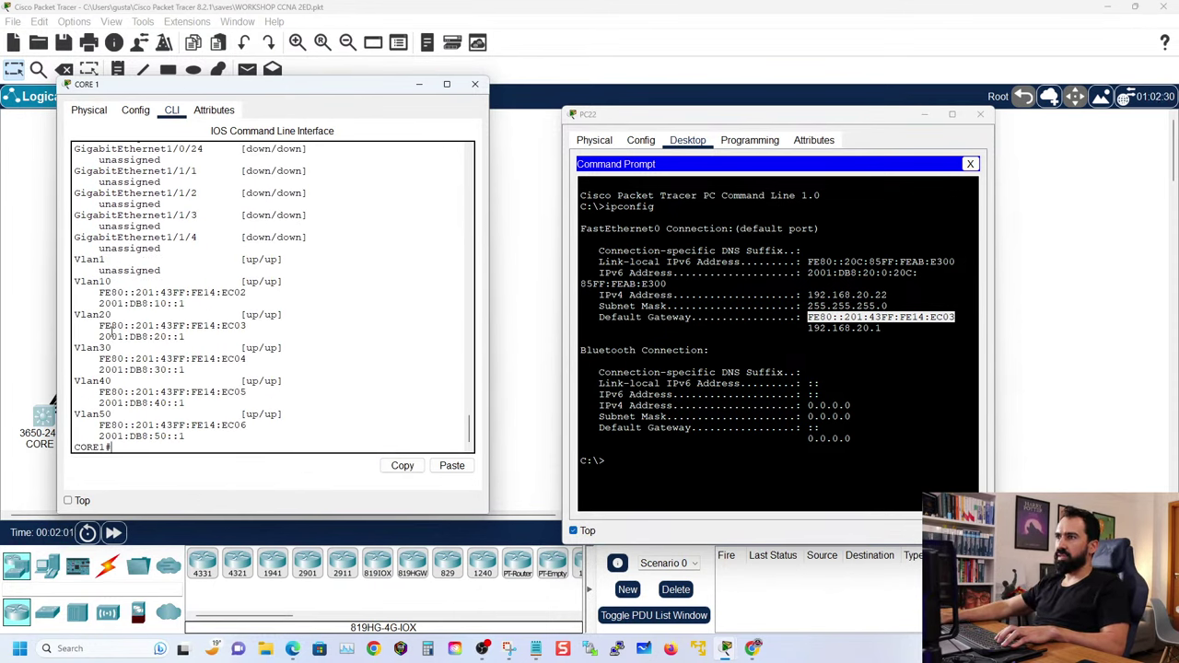
Highlight Vlan20's link-local FE80::201:43FF:FE14:EC03 and compare it with PC22's address.
left_click_drag(101, 324, 245, 324)
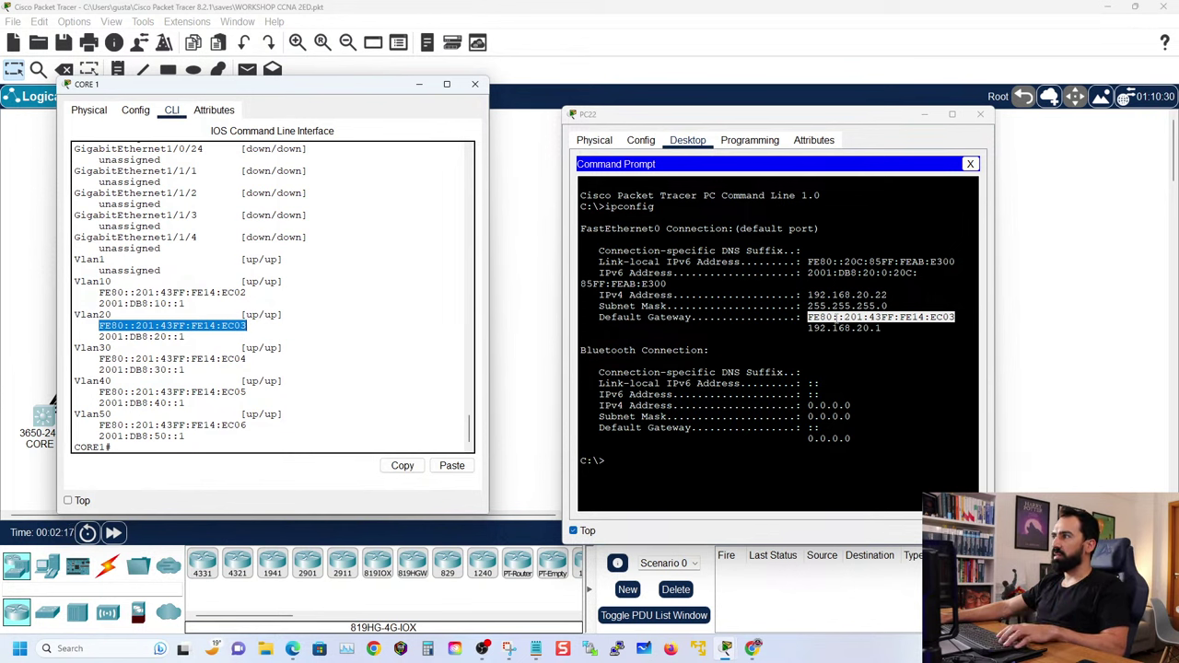
mouse_move(810, 274)
left_mouse_down()
mouse_move(922, 274)
mouse_move(794, 275)
mouse_move(815, 276)
left_mouse_up()
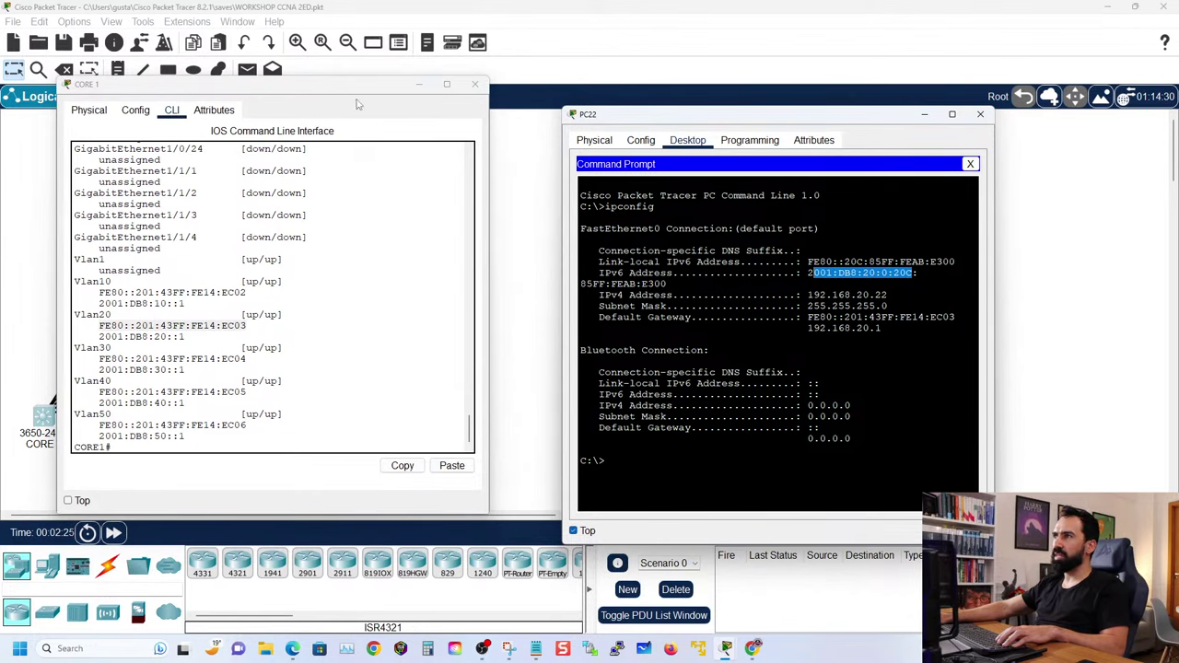
left_click_drag(355, 85, 376, 473)
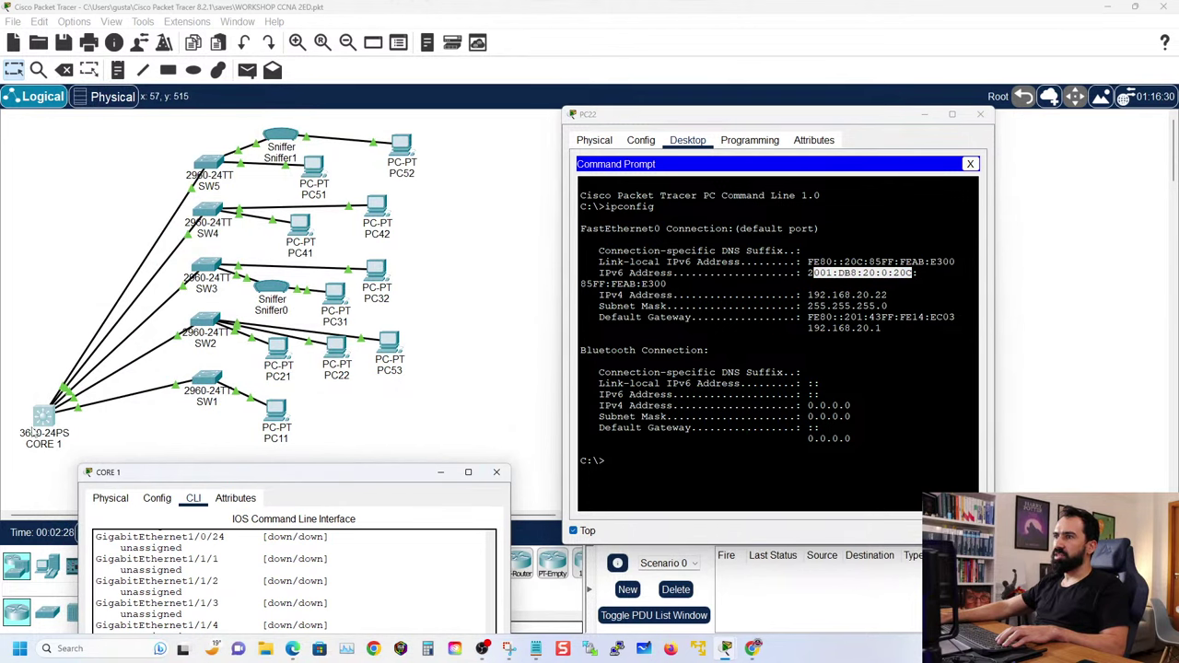
Widen PC22's window and copy its full IPv6 address 2001:DB8:20:0:20C:85FF:FEAB:E300.
left_click_drag(156, 474, 187, 116)
left_click(672, 459)
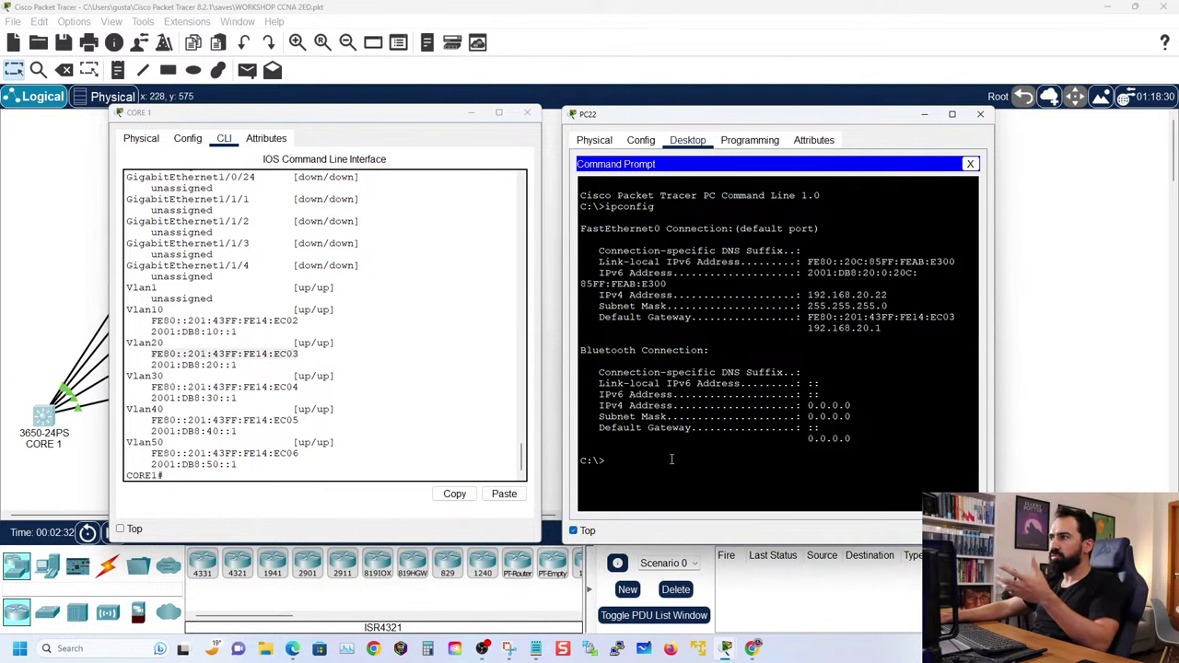
type("pin")
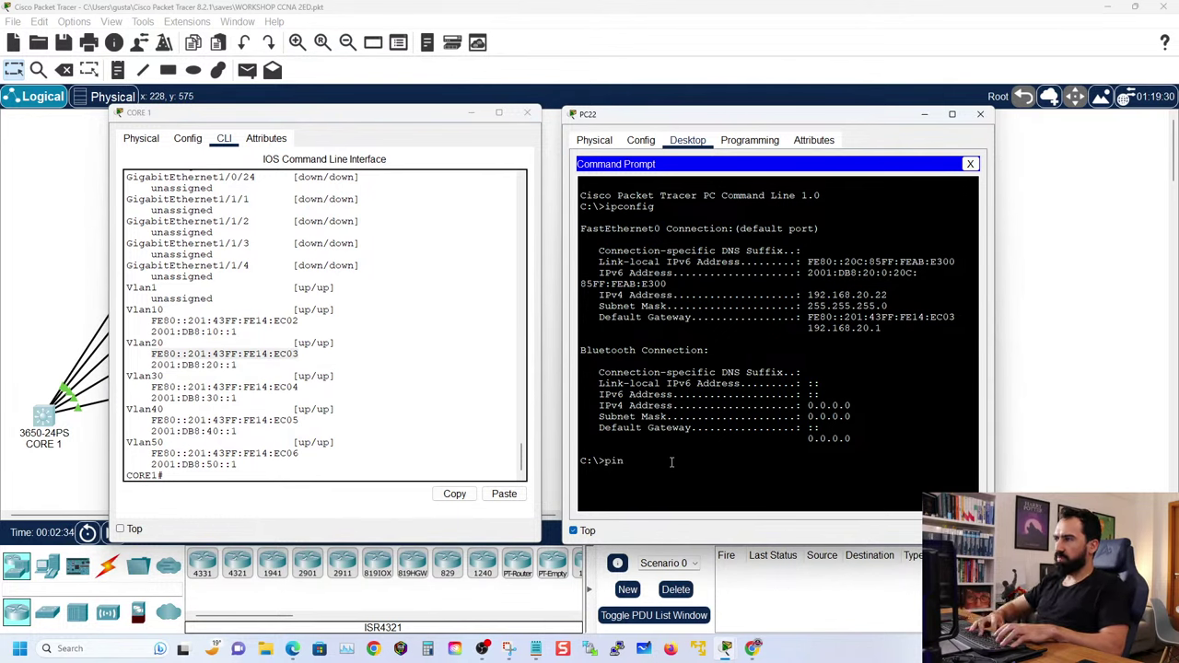
type("g")
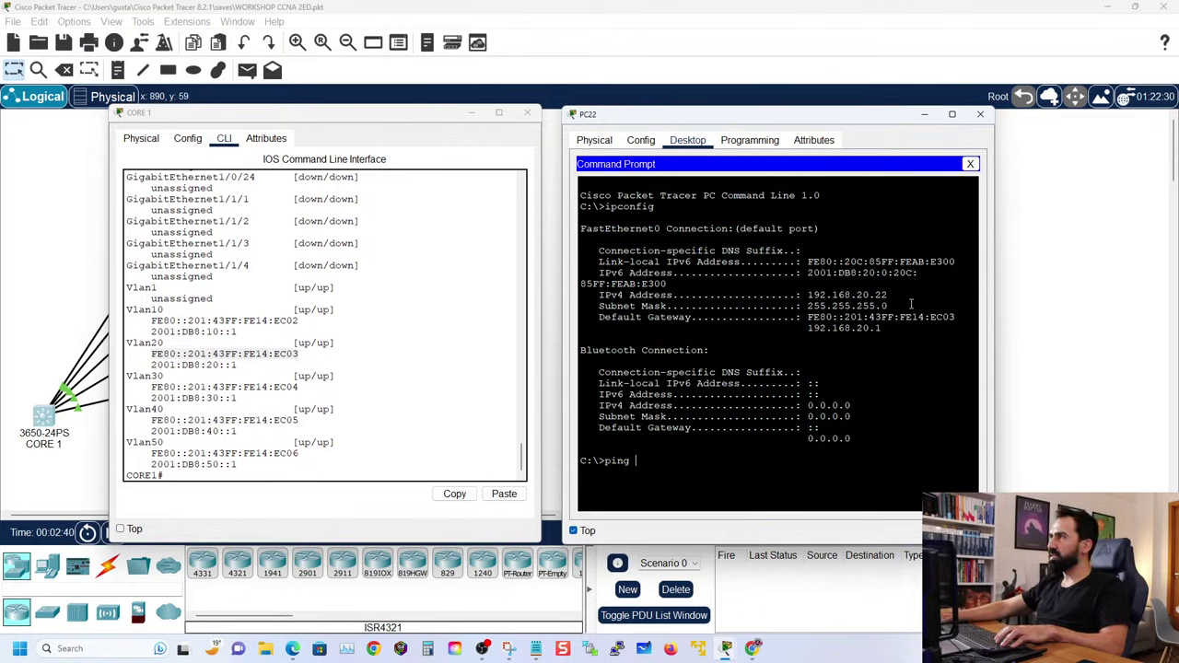
left_click_drag(992, 315, 1174, 317)
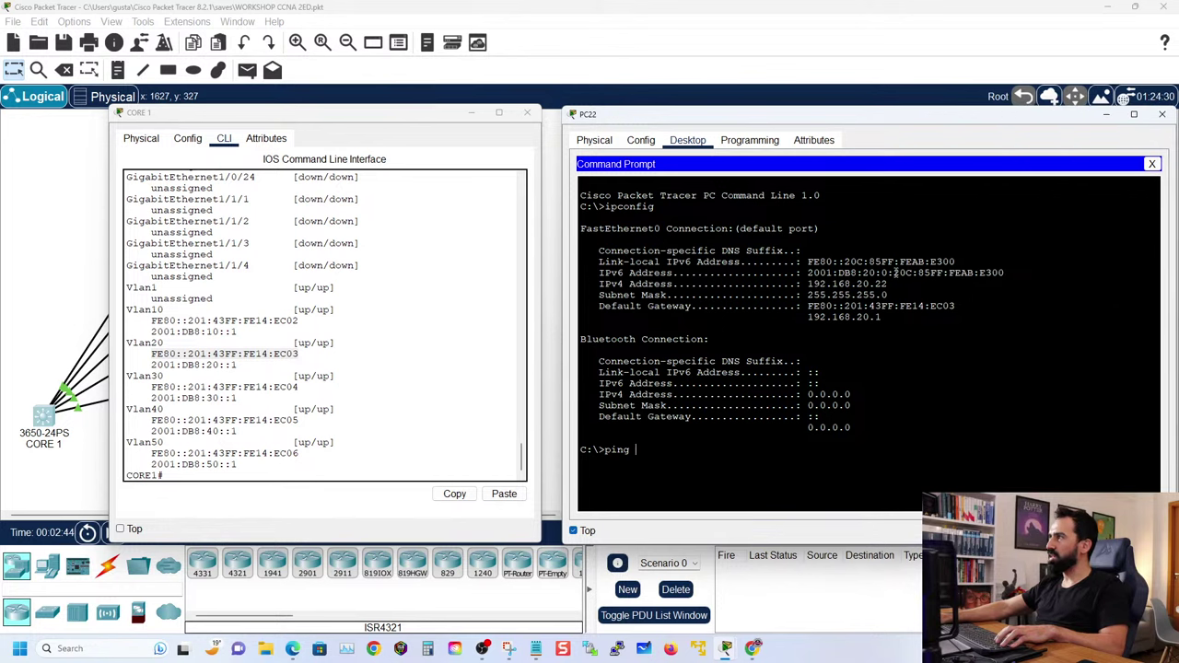
left_click_drag(899, 274, 815, 270)
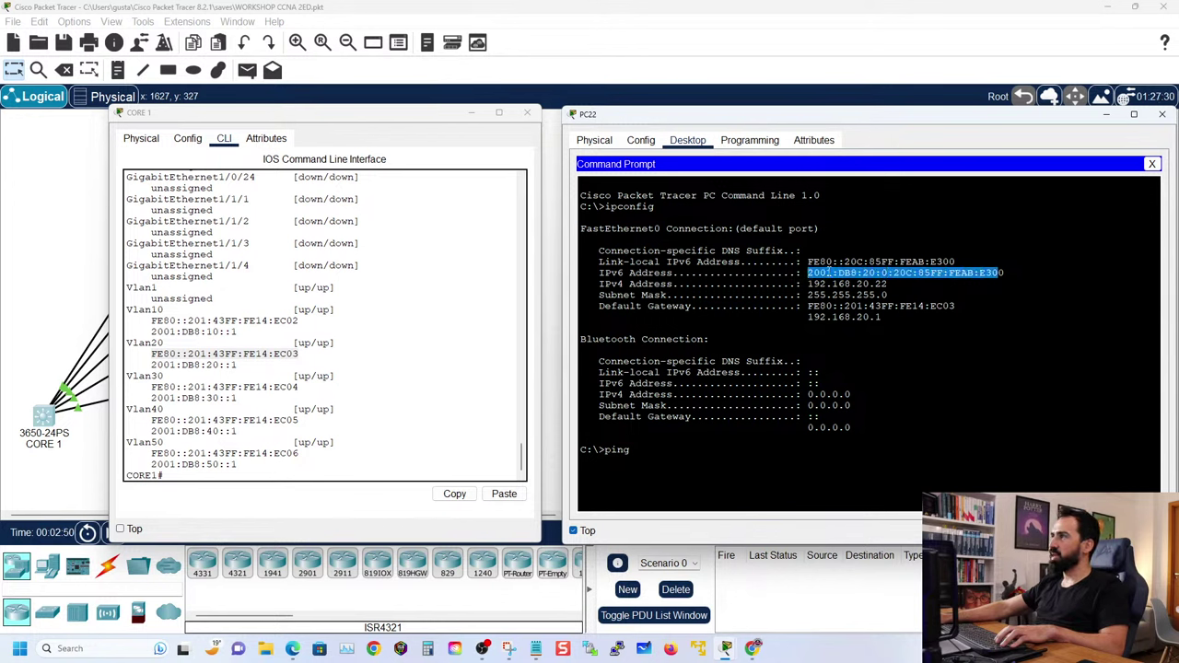
right_click(829, 272)
left_click(849, 281)
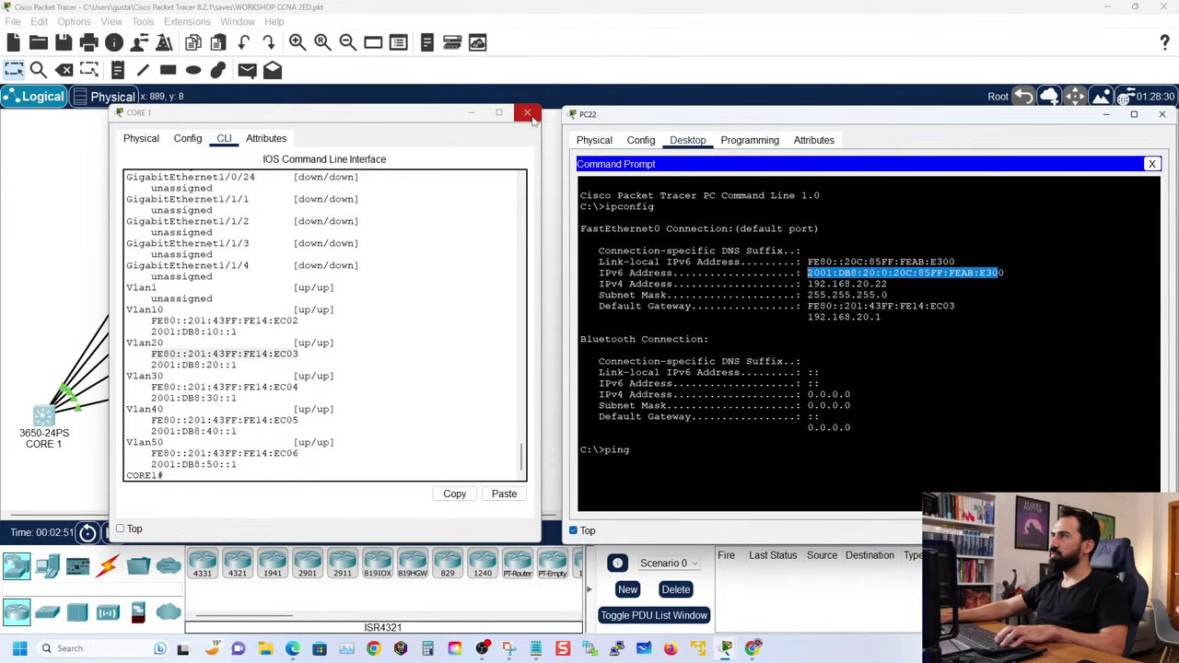
Close the CORE 1 window and PC22's command prompt and desktop window.
left_click(527, 113)
left_click(1152, 164)
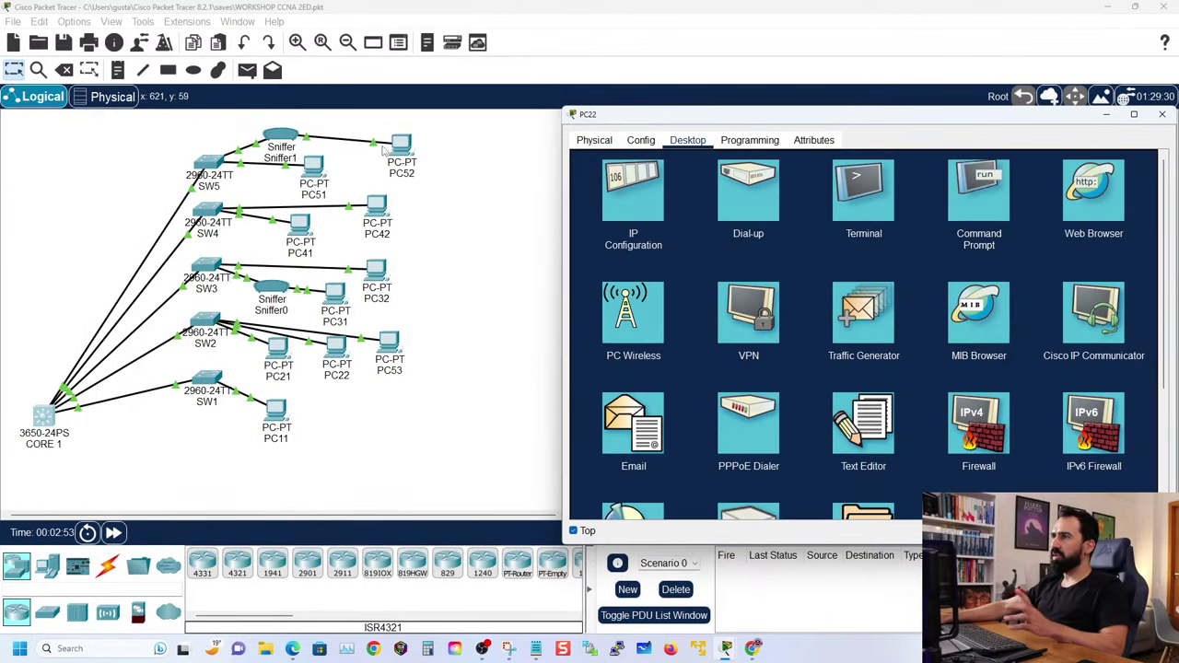
left_click(1162, 114)
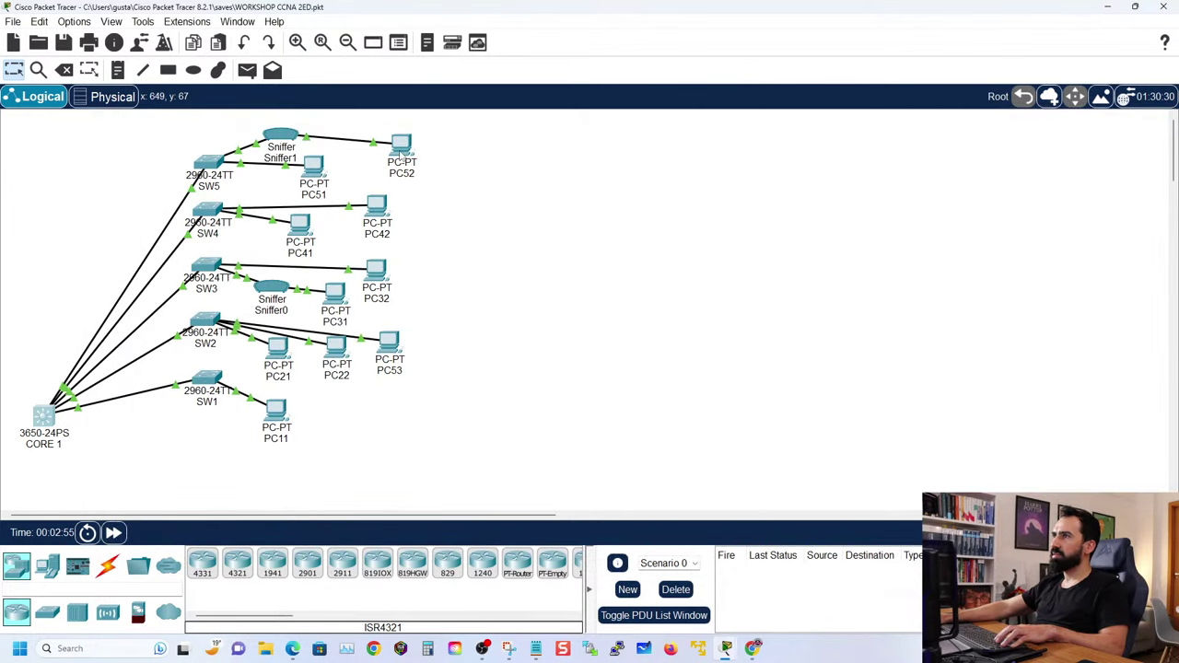
From PC52's command prompt, ping the pasted address 2001:DB8:20:0:20C:85FF:FEAB:E30.
left_click(403, 158)
left_click_drag(474, 138, 606, 134)
left_click(659, 160)
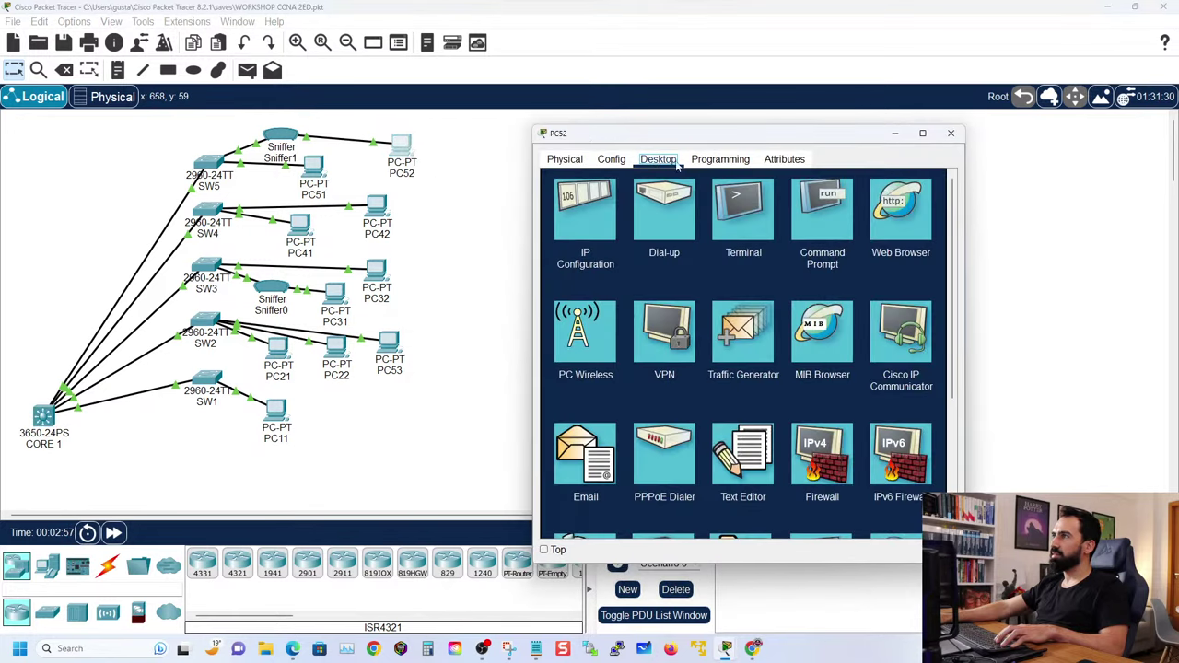
left_click(820, 207)
type("ping")
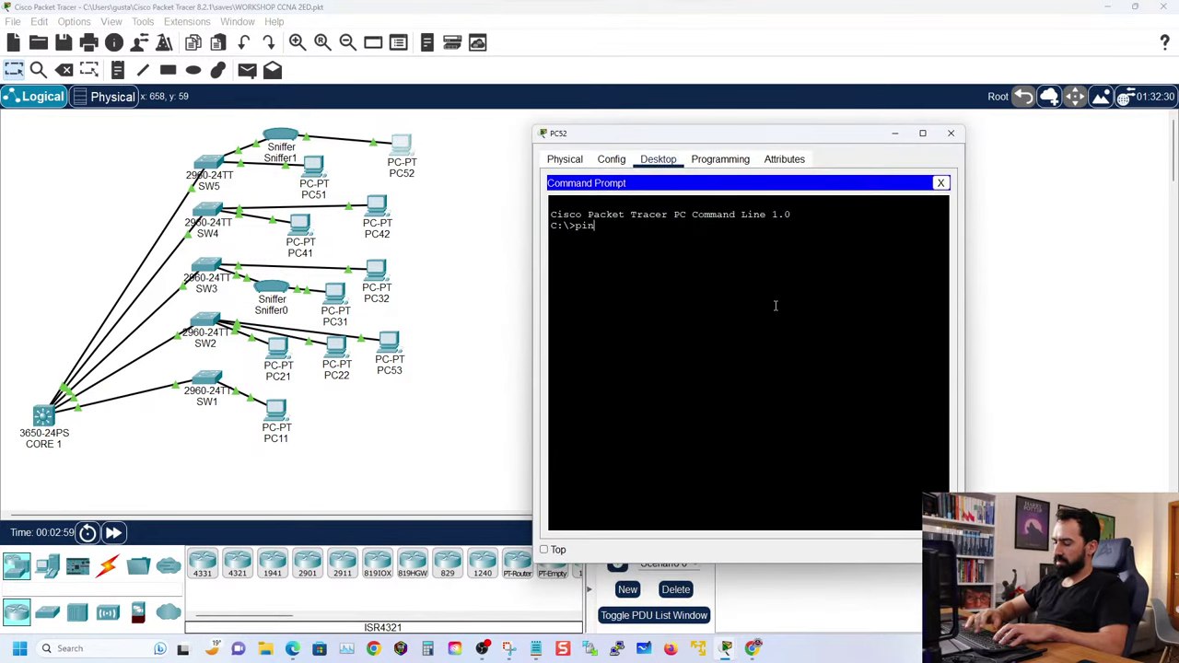
right_click(775, 304)
left_click(806, 328)
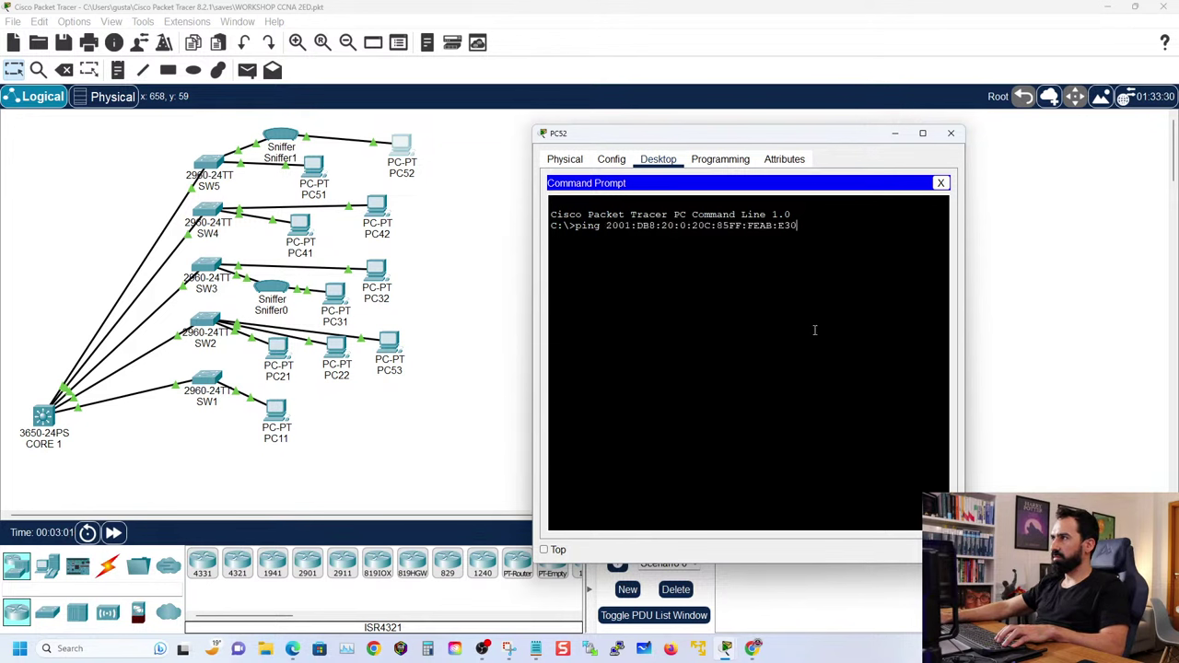
key("Return")
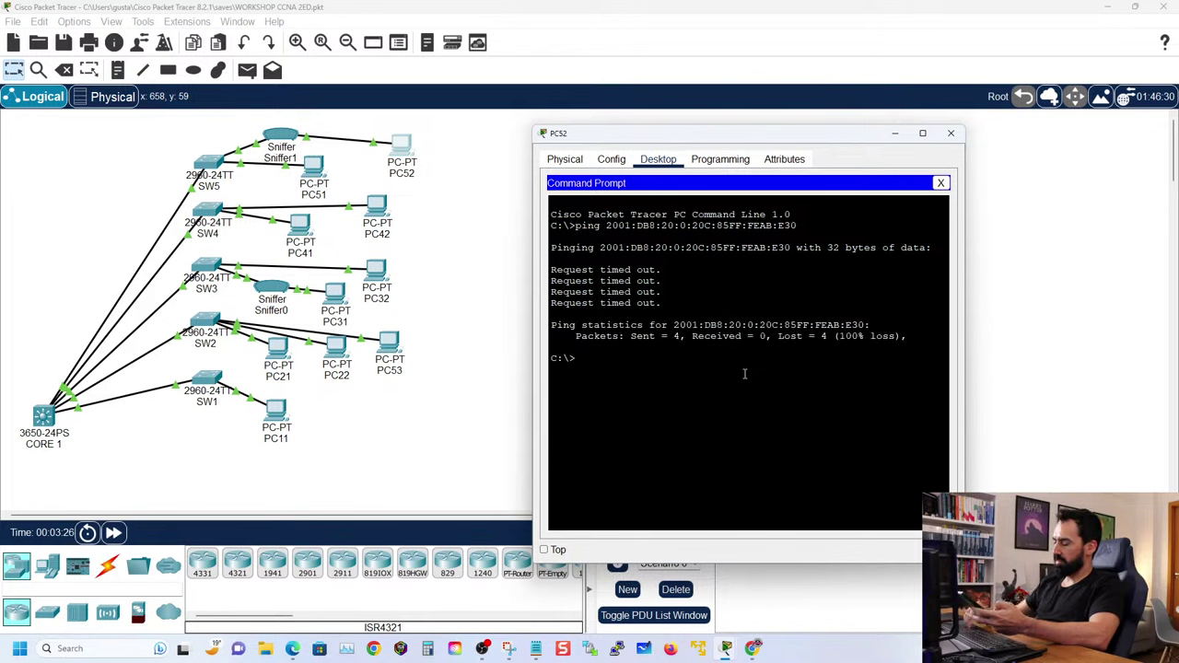
Rerun the ping, then correct the target to ...FEAB:E300; requests still time out.
key("Up")
key("Return")
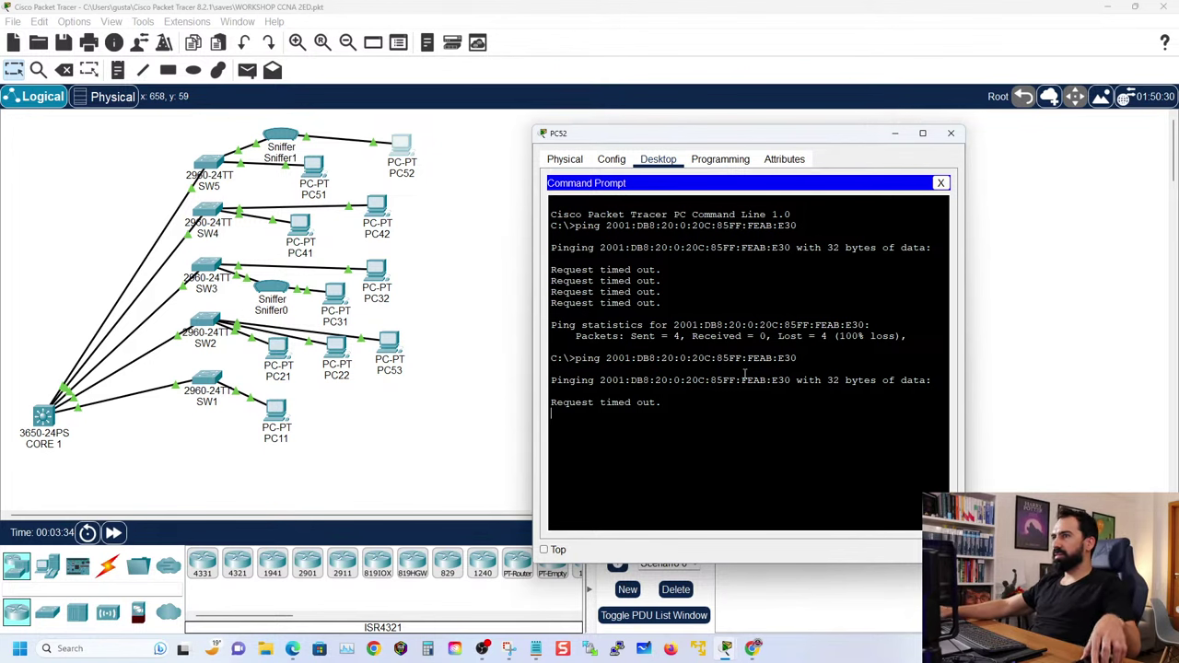
key("ctrl+c")
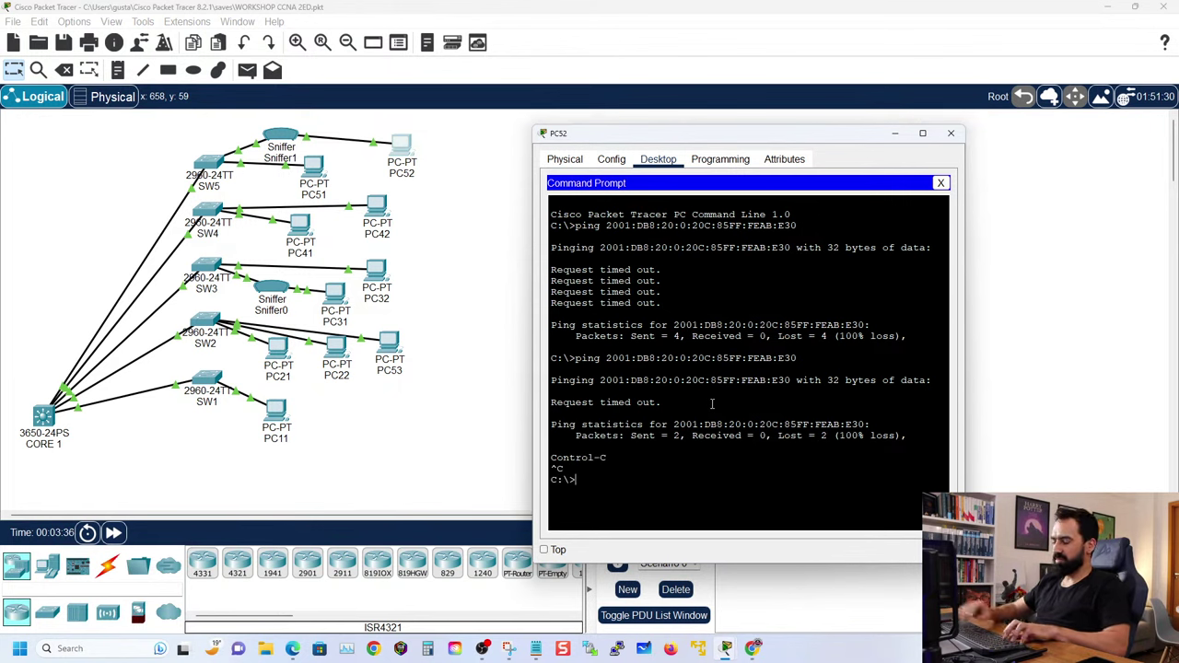
key("Up")
type("0")
key("Return")
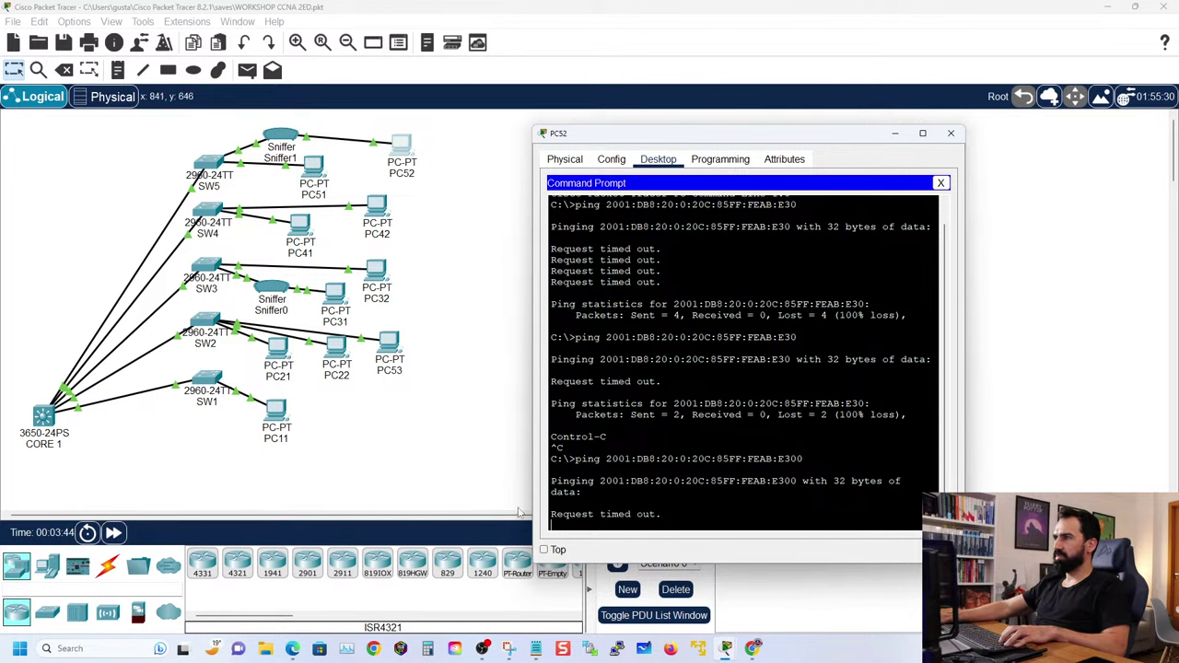
left_click(543, 549)
left_click_drag(609, 142, 724, 113)
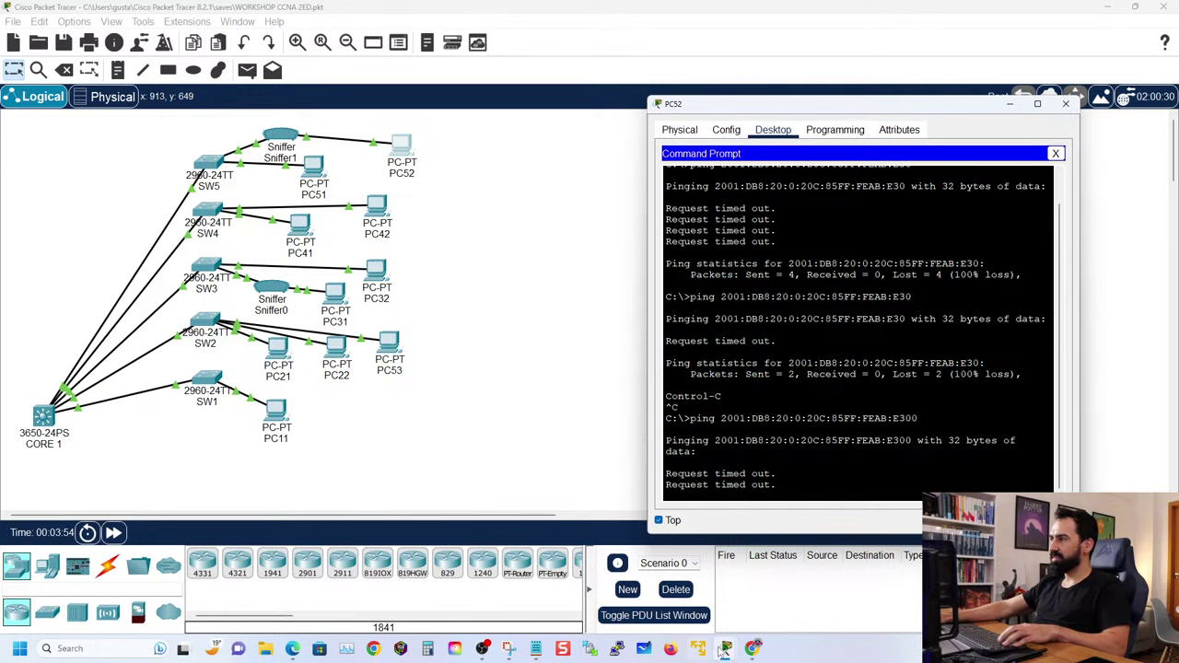
Reopen PC22's command prompt, widened and placed at the left edge beside PC52's window.
mouse_move(727, 649)
left_click(513, 396)
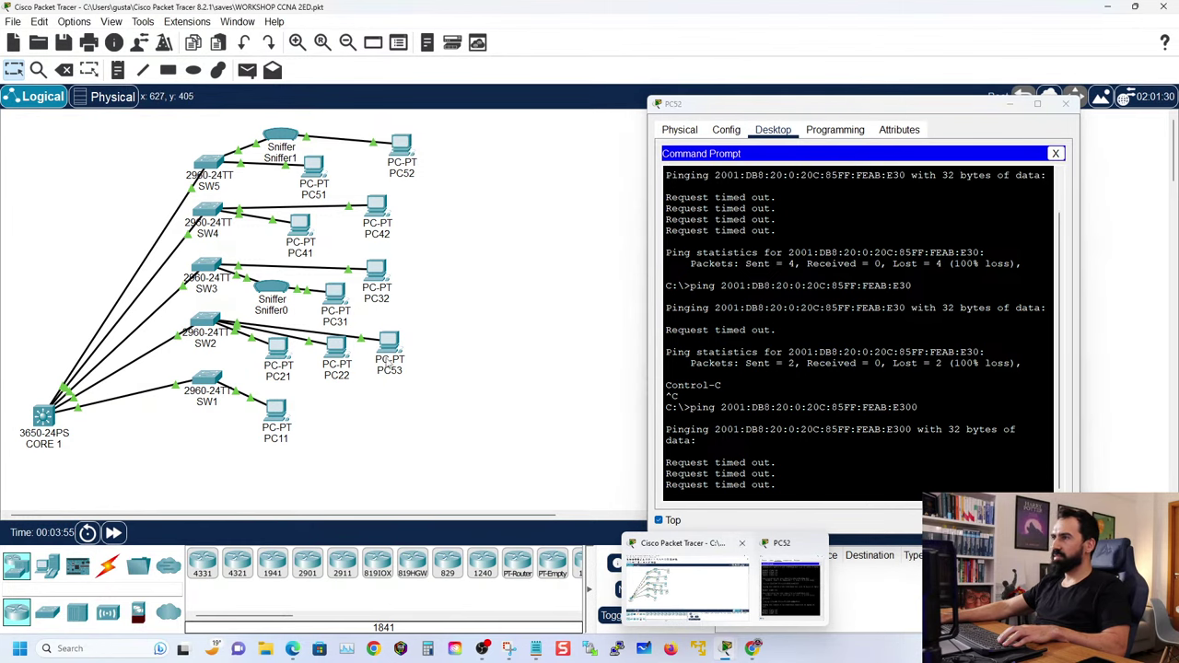
left_click(335, 349)
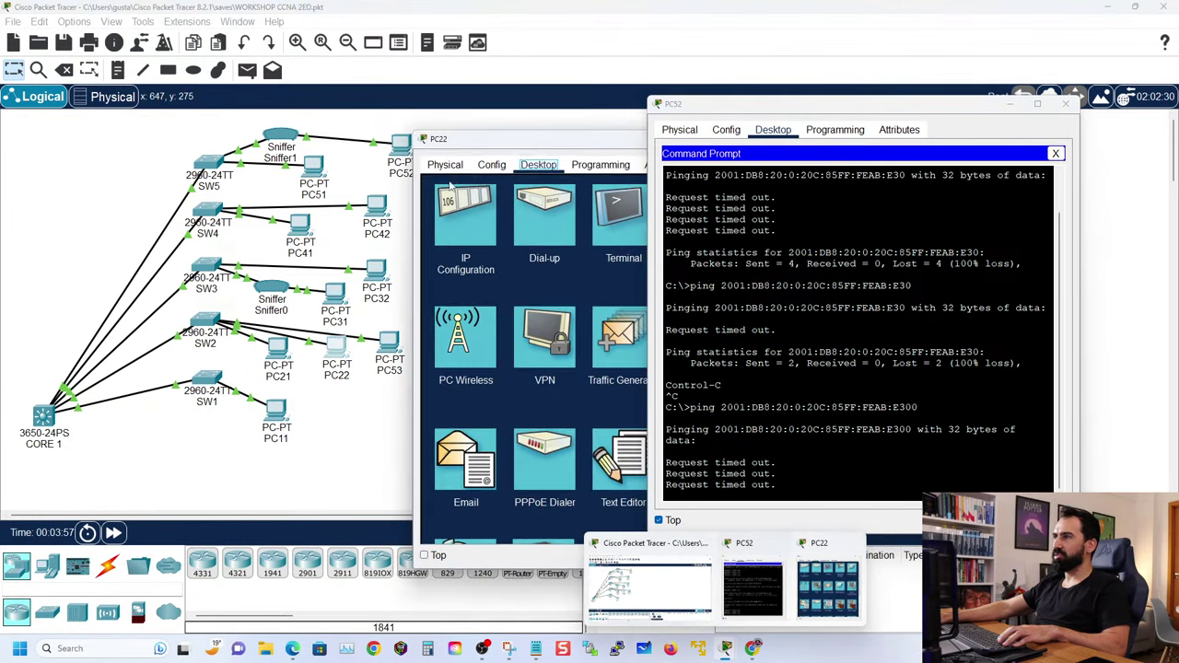
left_click_drag(480, 145, 144, 146)
left_click(356, 225)
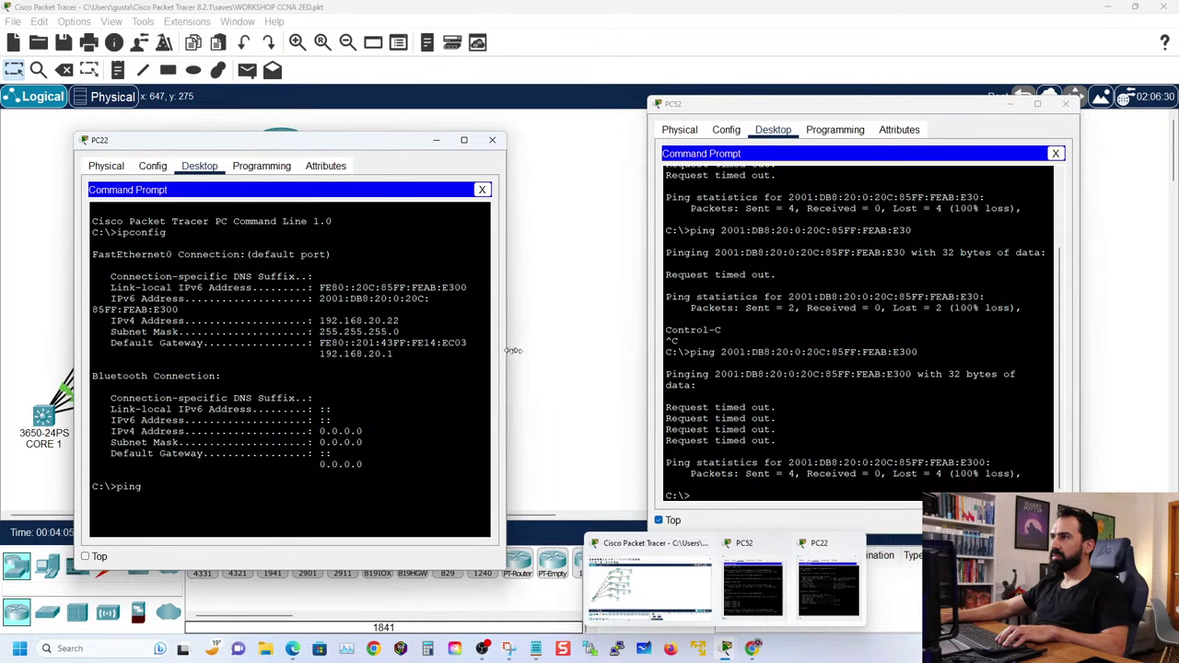
left_click_drag(513, 350, 662, 360)
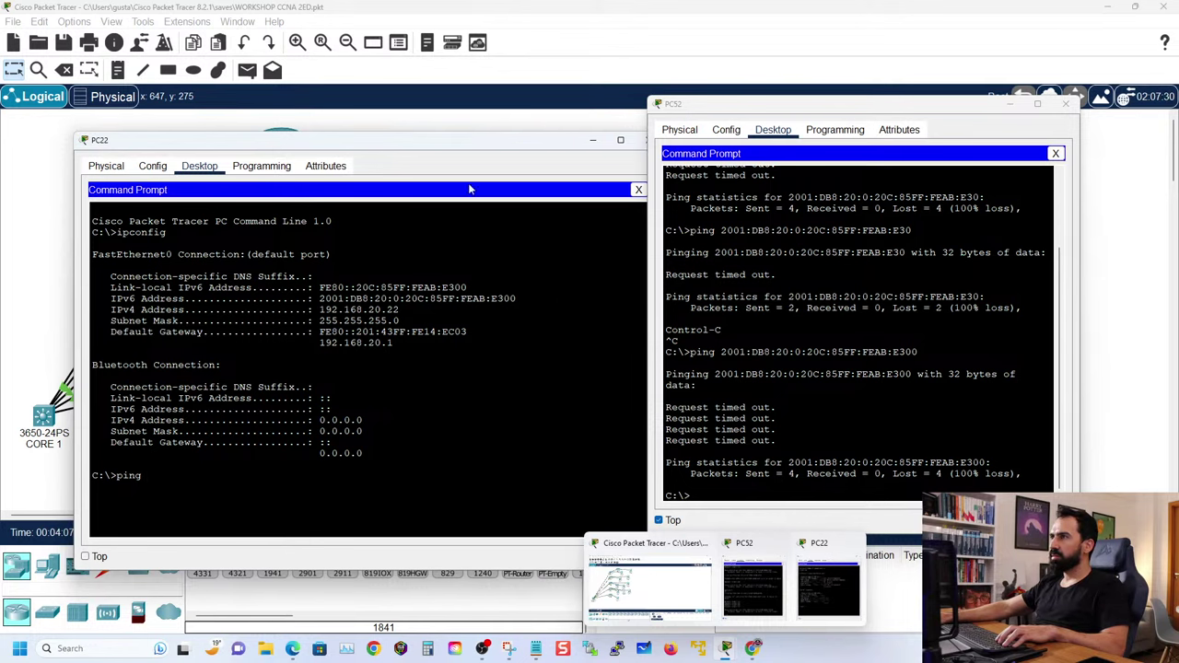
left_click_drag(474, 150, 402, 140)
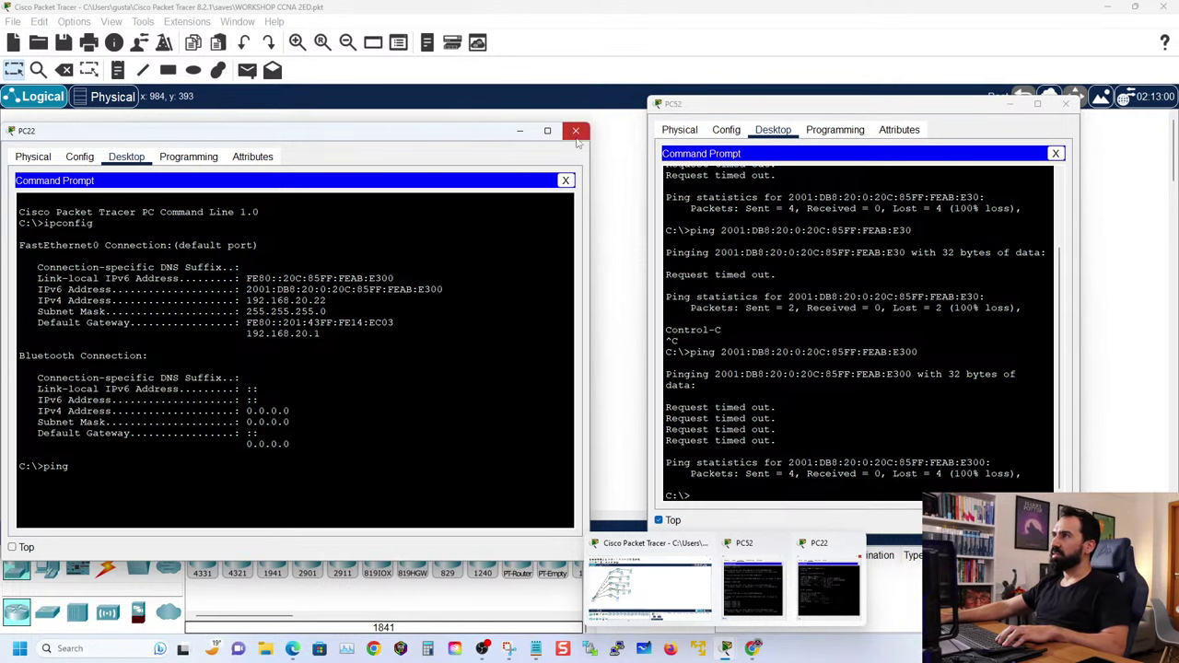
Close PC22's window and ping 2001:DB8:50::1 from PC52, getting replies.
left_click(576, 130)
key("Return")
key("Return")
key("Up")
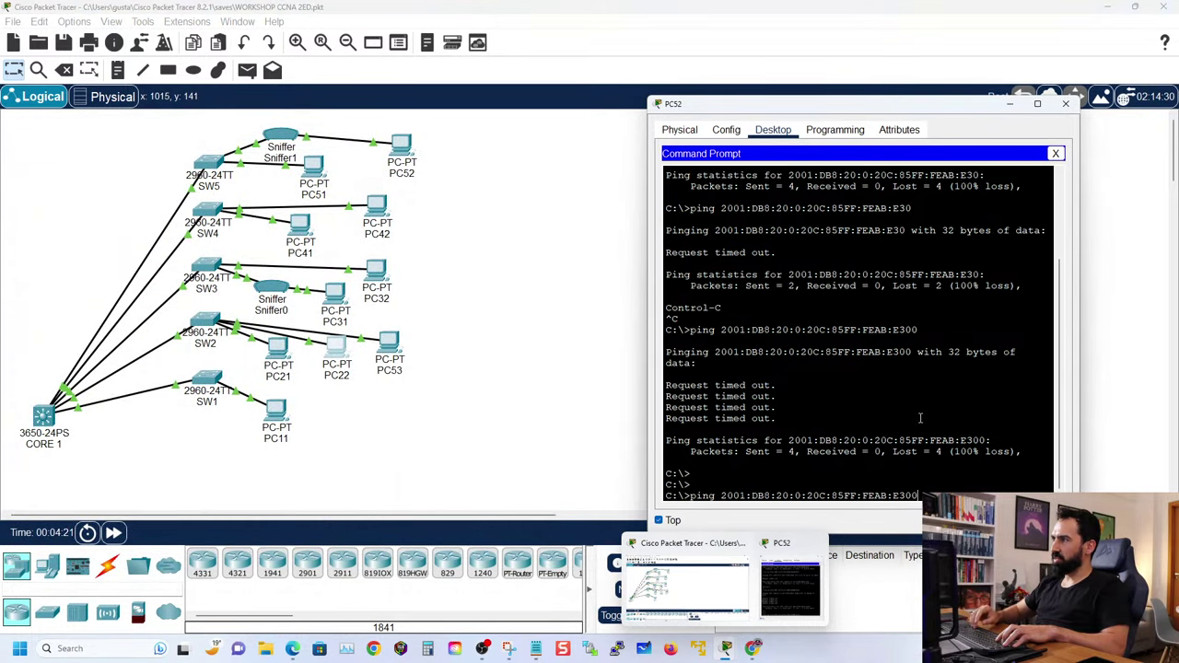
key("BackSpace")
key("BackSpace")
key("BackSpace")
key("BackSpace")
key("BackSpace")
key("BackSpace")
key("BackSpace")
key("BackSpace")
key("BackSpace")
key("BackSpace")
key("BackSpace")
key("BackSpace")
key("BackSpace")
key("BackSpace")
key("BackSpace")
key("BackSpace")
key("BackSpace")
key("BackSpace")
key("BackSpace")
key("BackSpace")
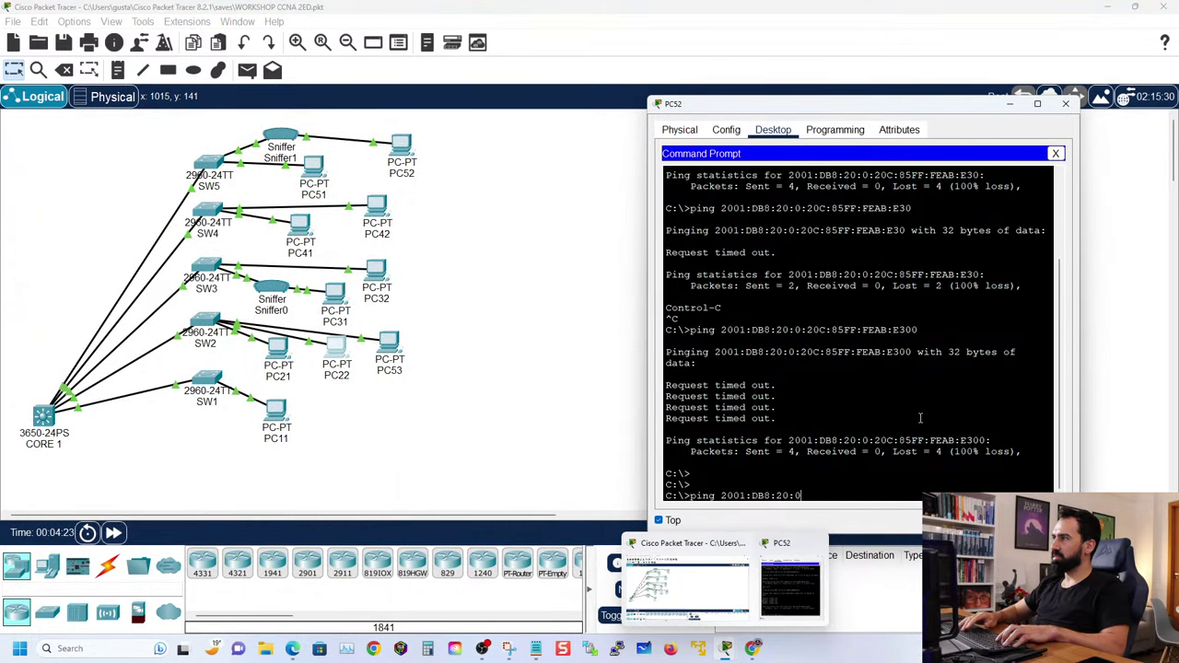
key("BackSpace")
key("BackSpace")
type("5")
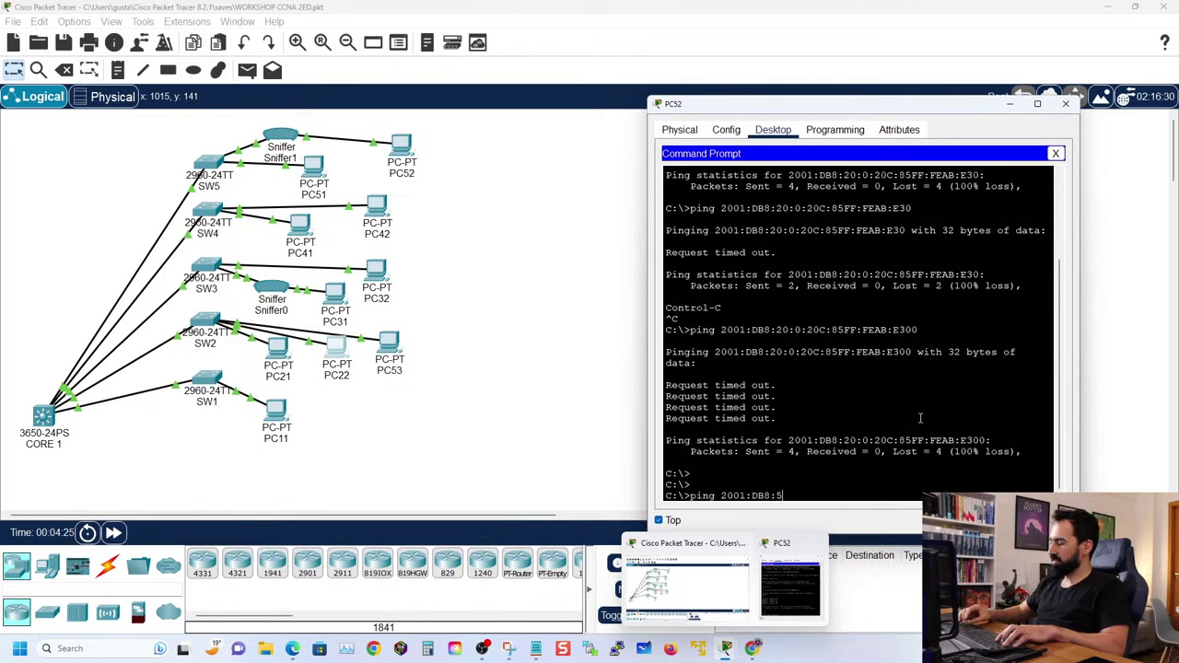
type("0::1")
key("Return")
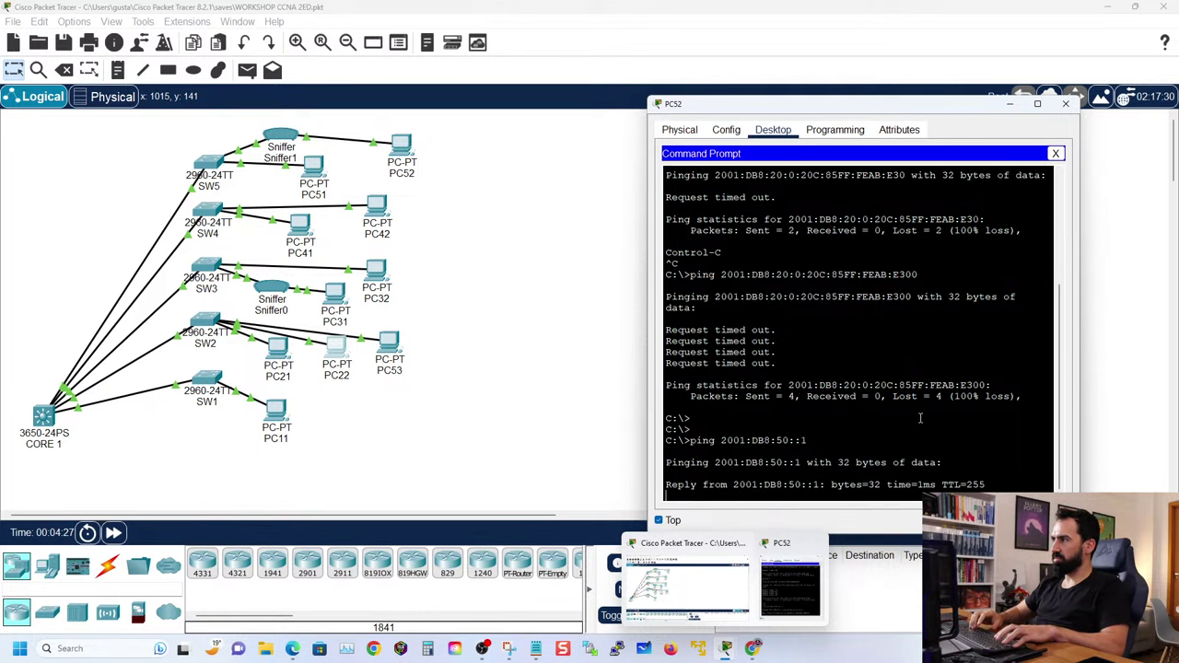
key("ctrl+c")
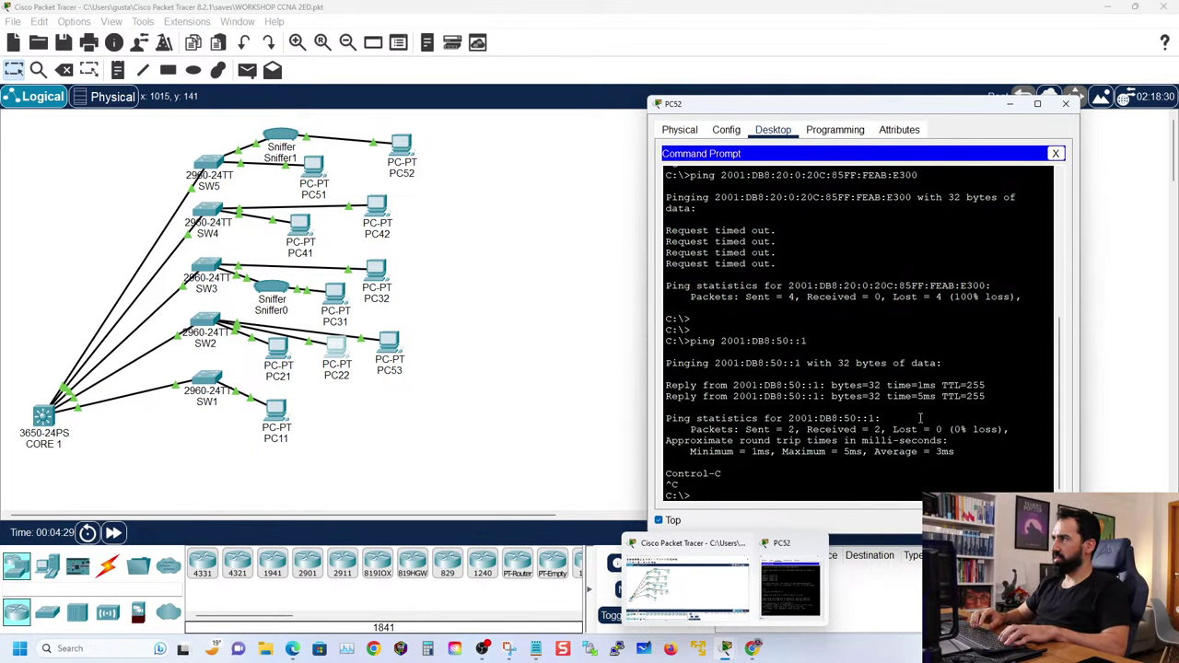
Retry the ping to PC22's E300 address, which times out, then close PC52 and save.
key("Up")
key("Up")
key("Return")
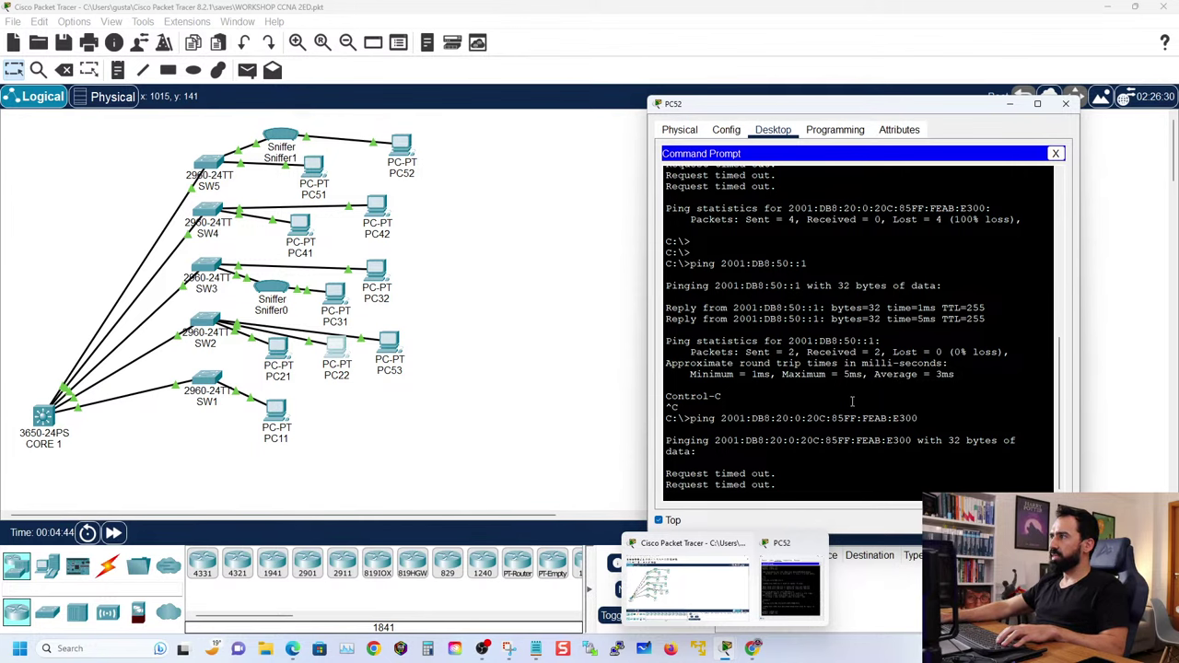
key("ctrl+c")
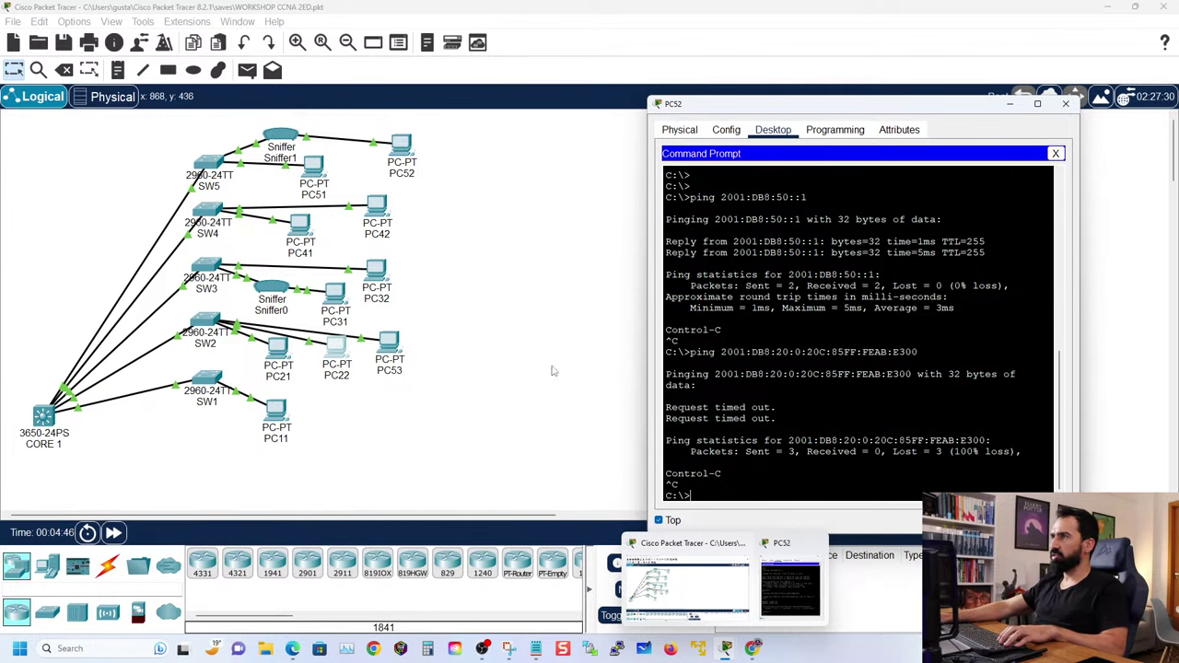
left_click(1066, 103)
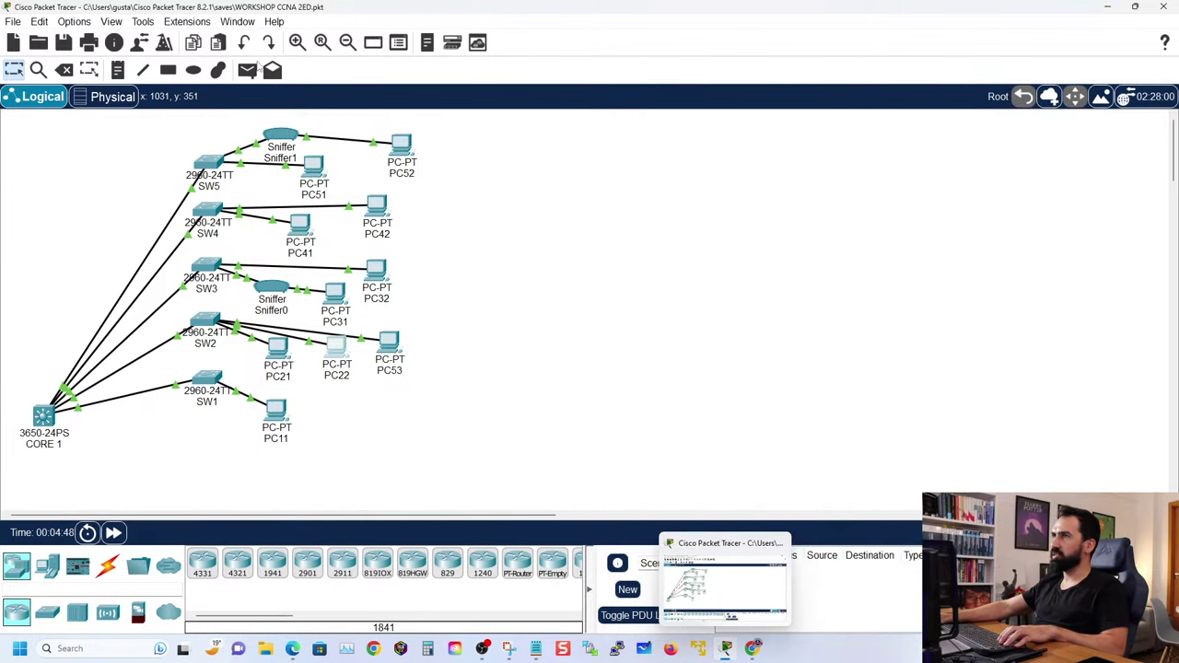
left_click(63, 42)
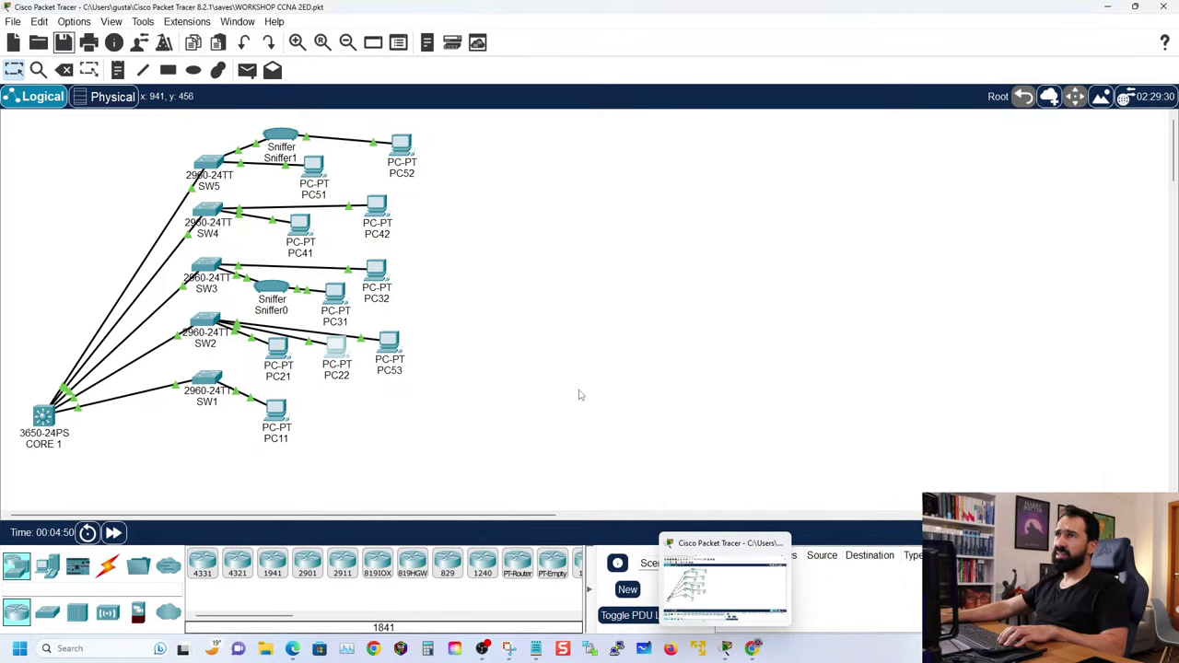
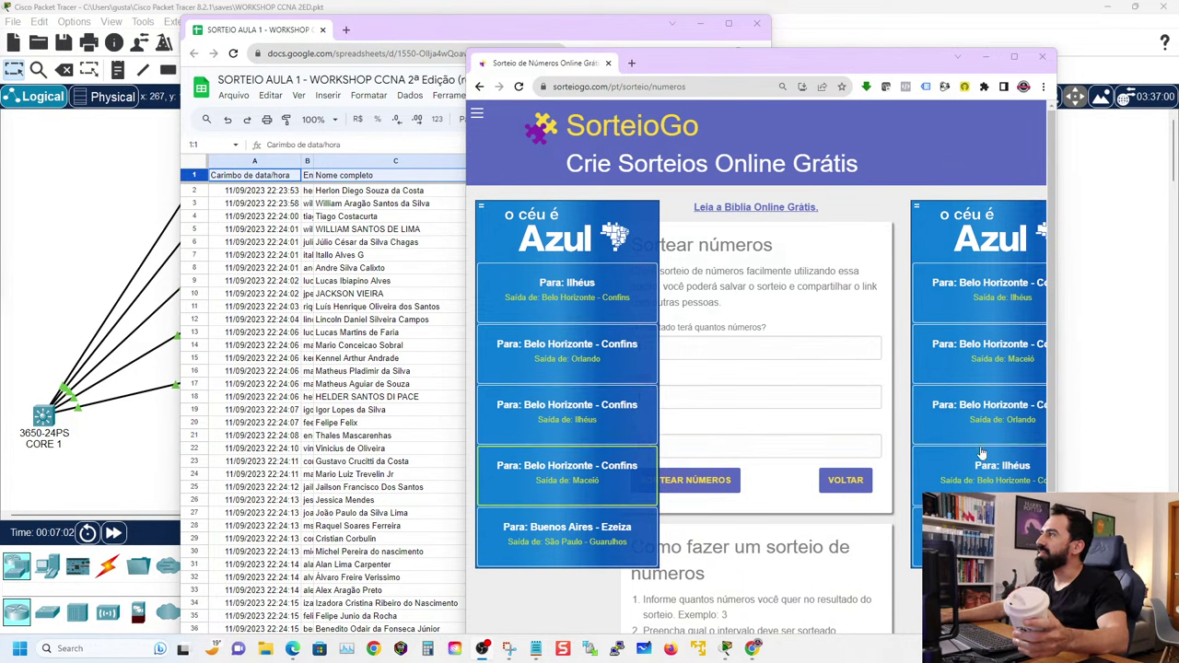
Widen the SorteioGo window, check the registrations spreadsheet, then return to SorteioGo.
left_click_drag(1056, 198, 1175, 199)
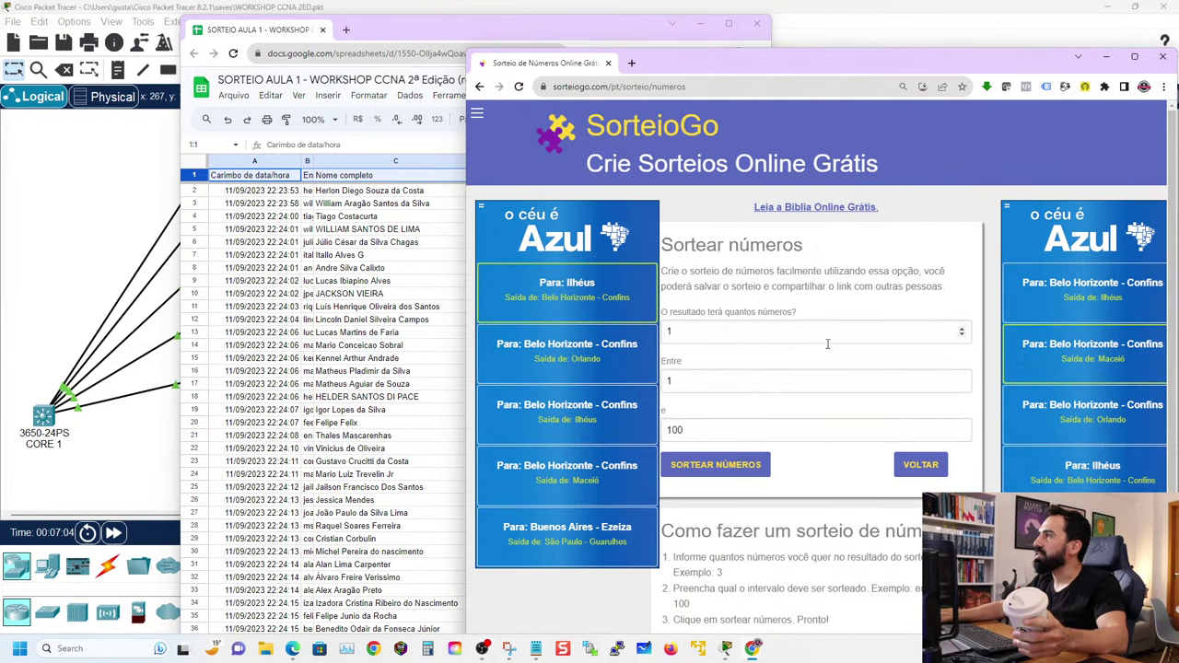
left_click(194, 191)
scroll(226, 268, "down", 6)
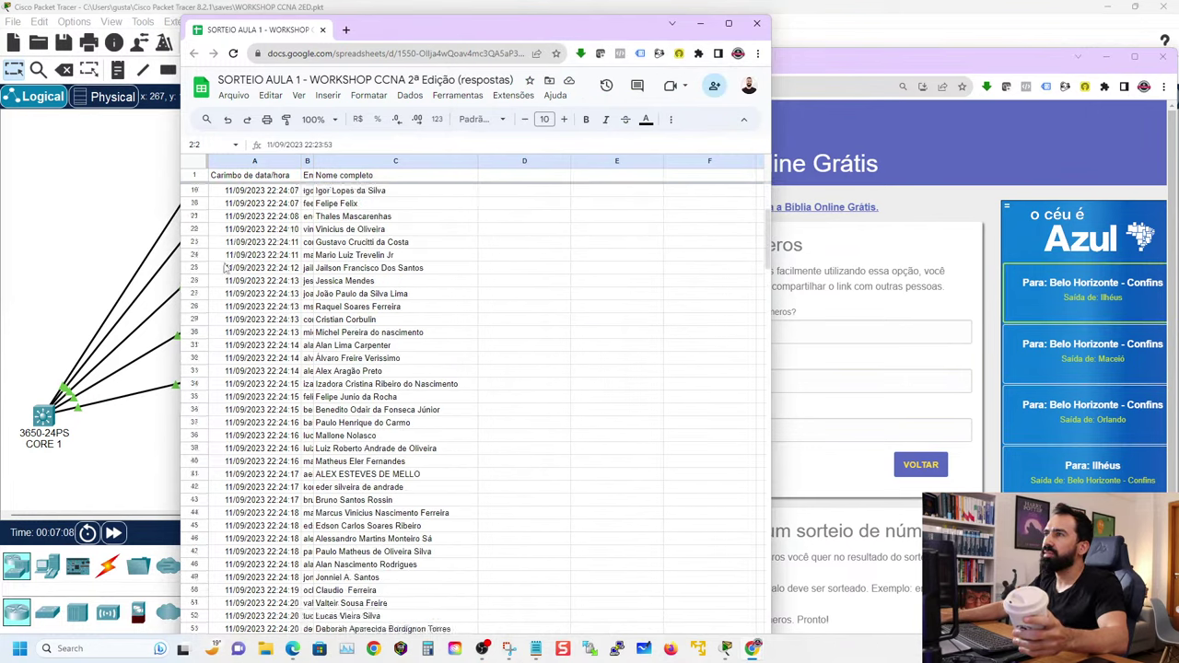
scroll(225, 267, "down", 20)
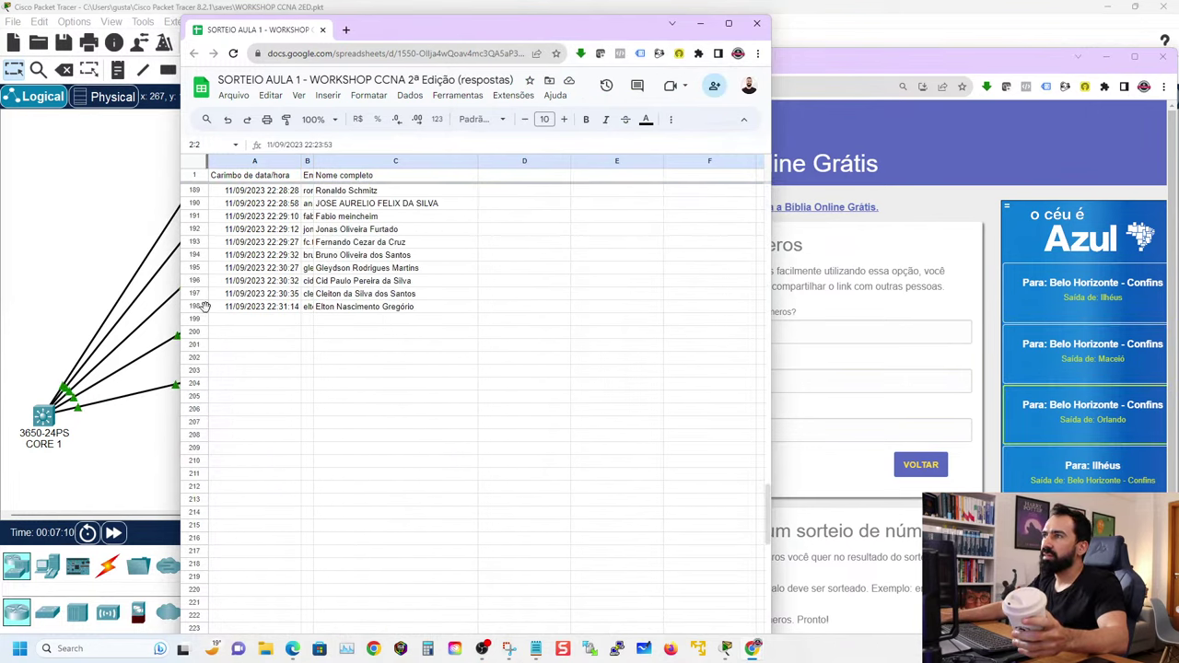
left_click(858, 58)
Enter a draw range with lower bound 2 and upper bound 198.
double_click(677, 332)
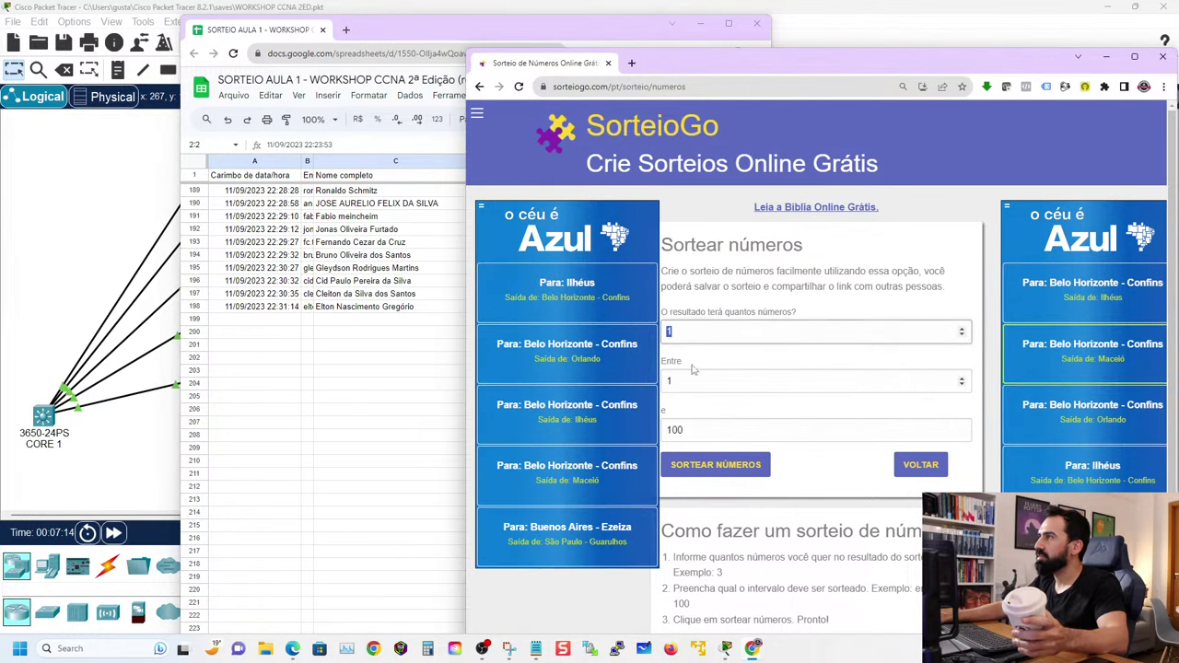
key("Tab")
type("2")
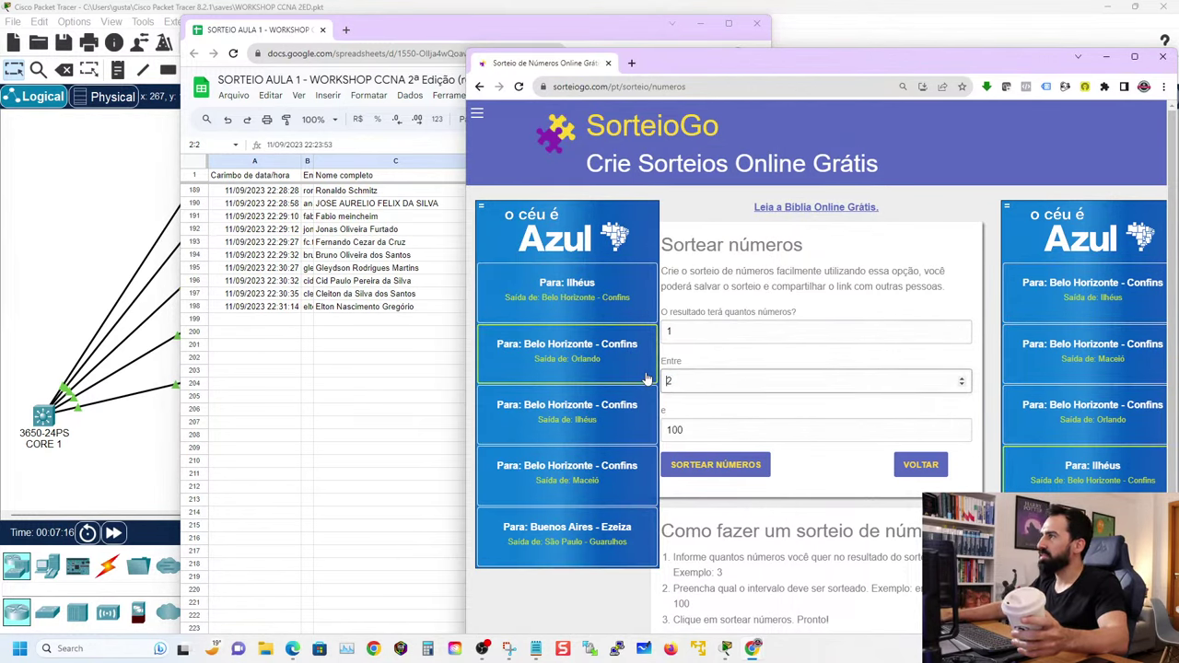
key("Tab")
type("1")
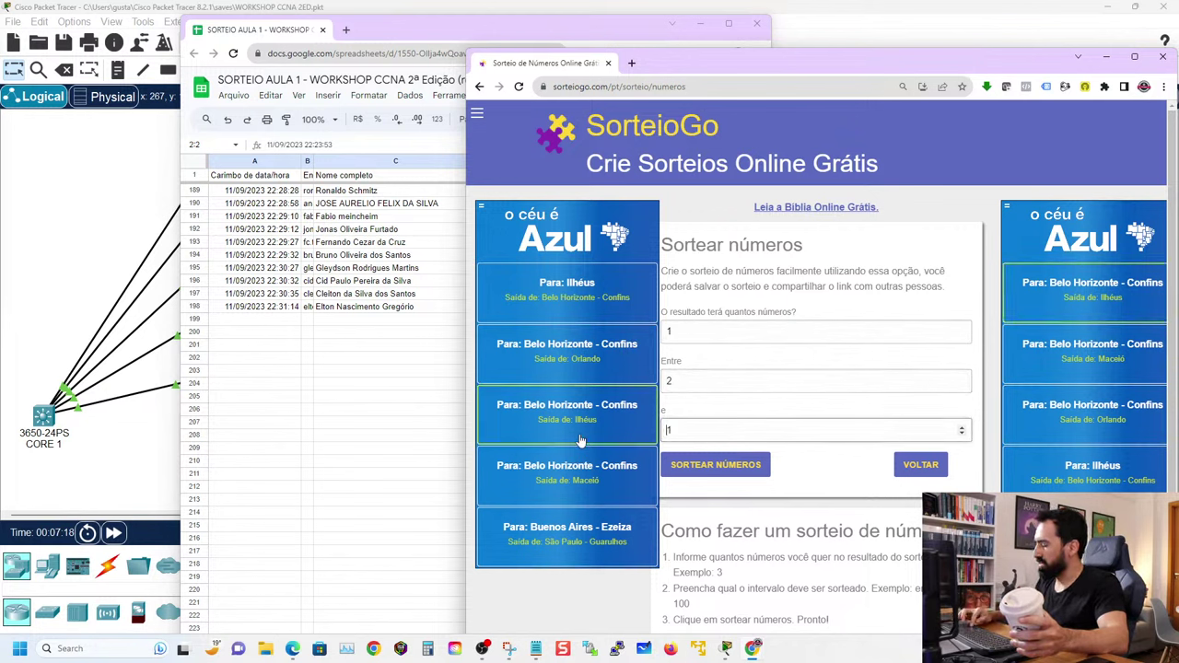
type("98")
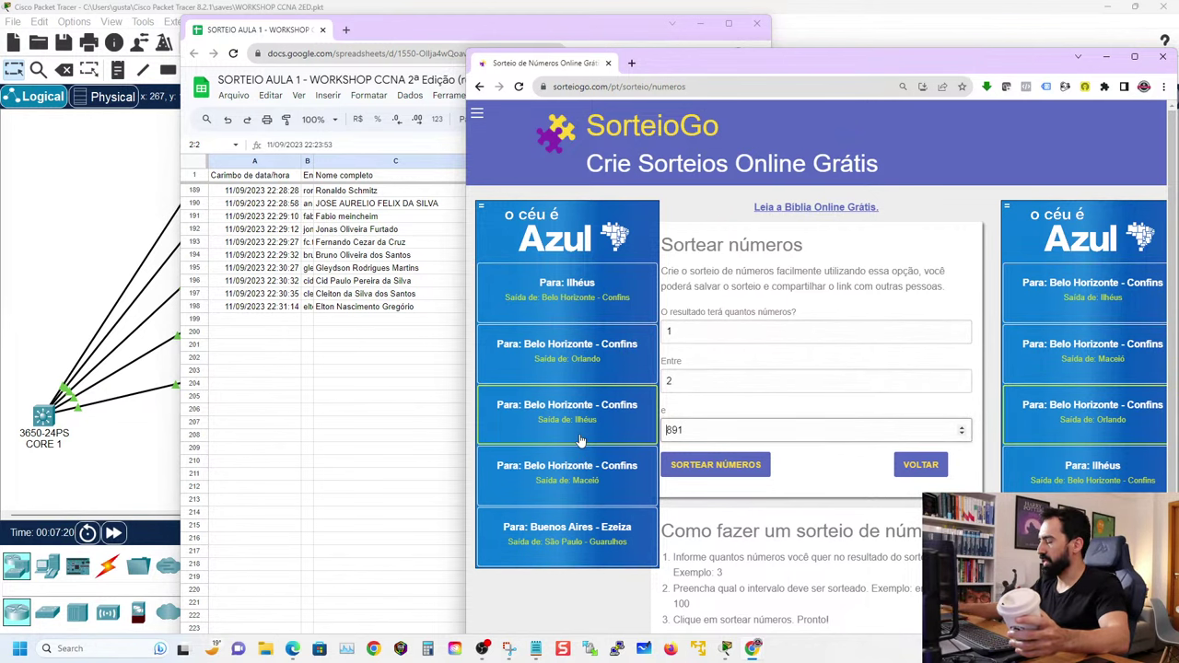
key("ctrl+a")
type("1")
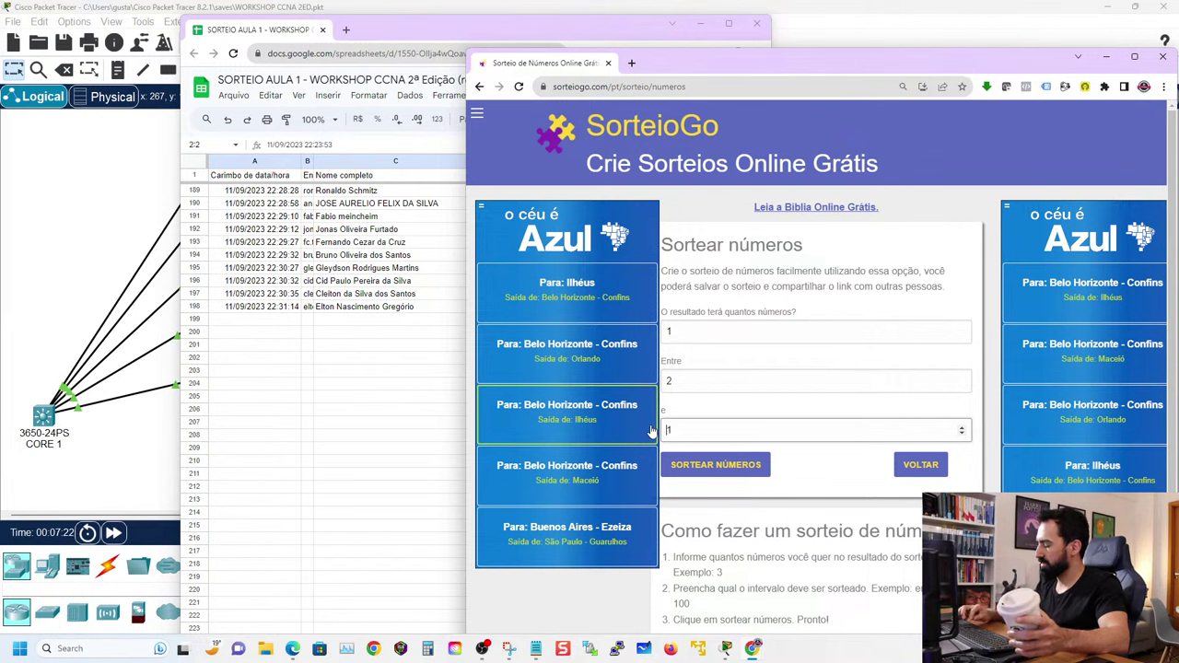
Correct the mistyped upper bound back to 198 and draw one number, getting 63.
key("ctrl+z")
key("BackSpace")
key("BackSpace")
key("BackSpace")
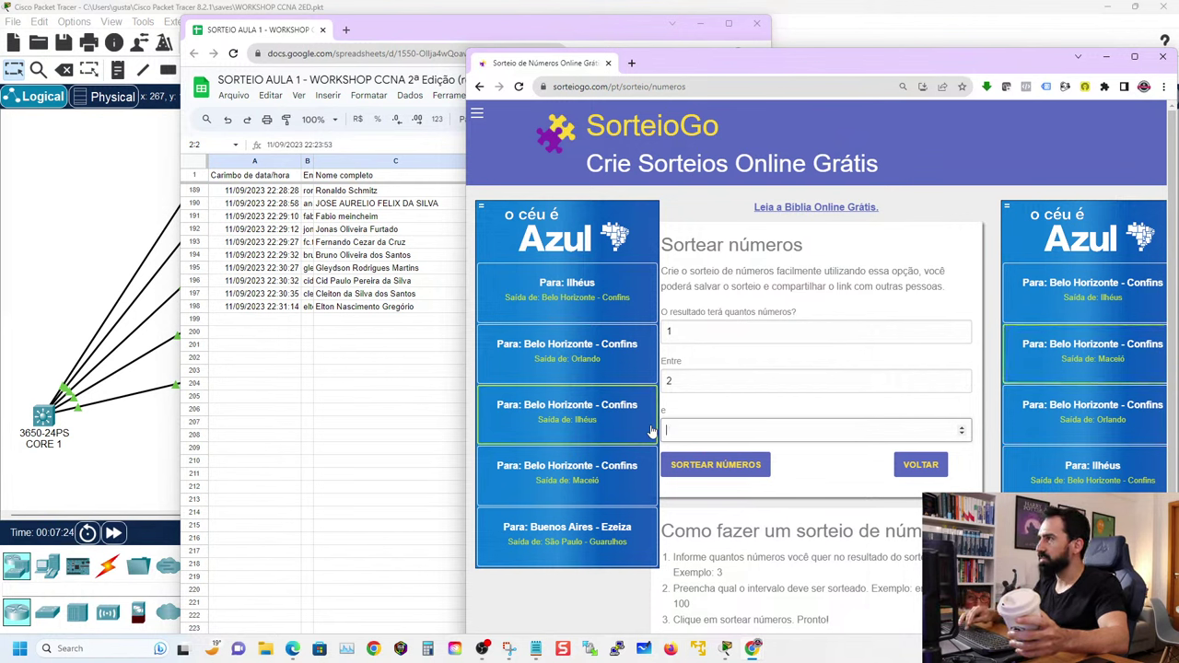
type("81")
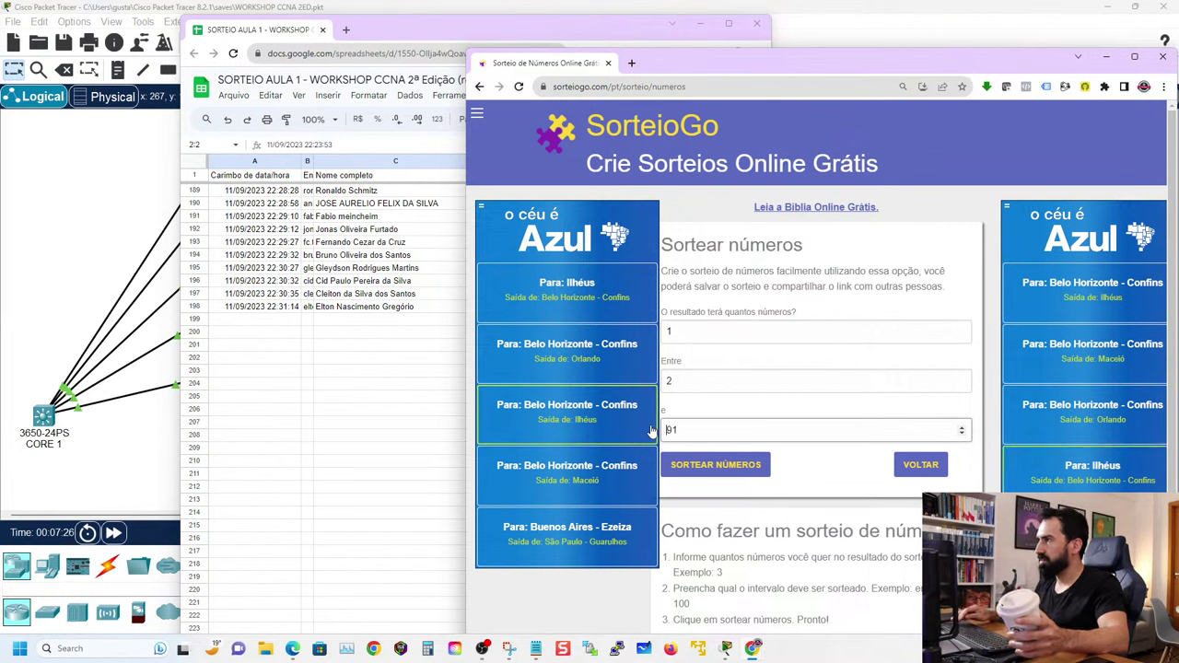
key("BackSpace")
key("BackSpace")
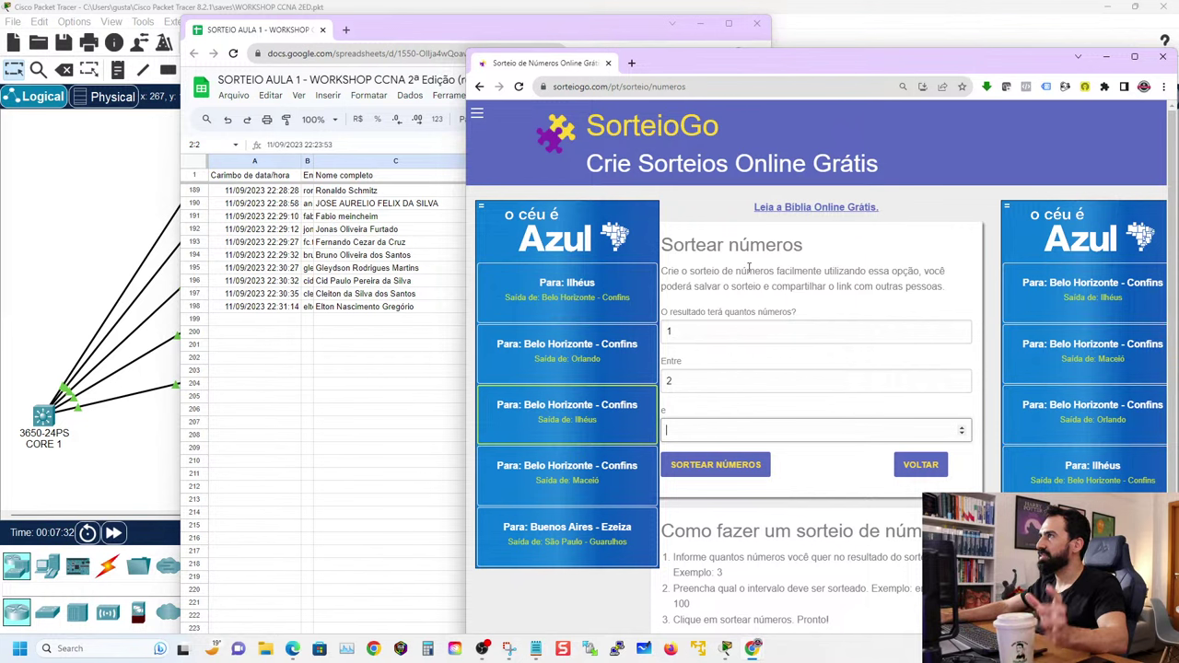
type("198")
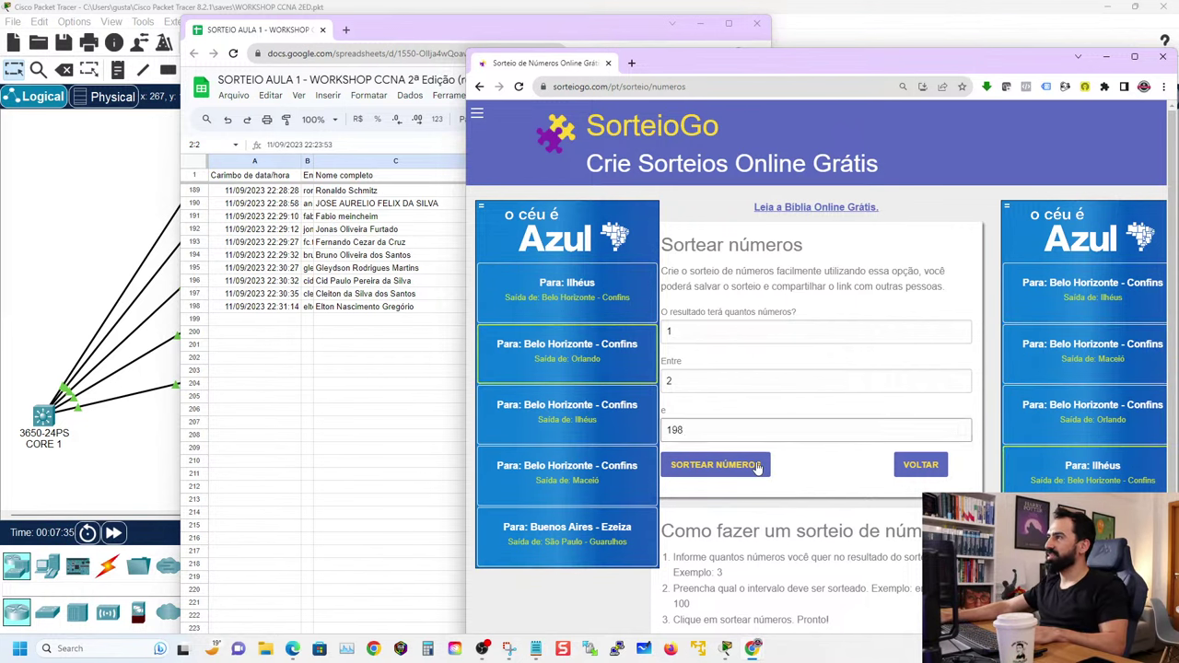
left_click(758, 466)
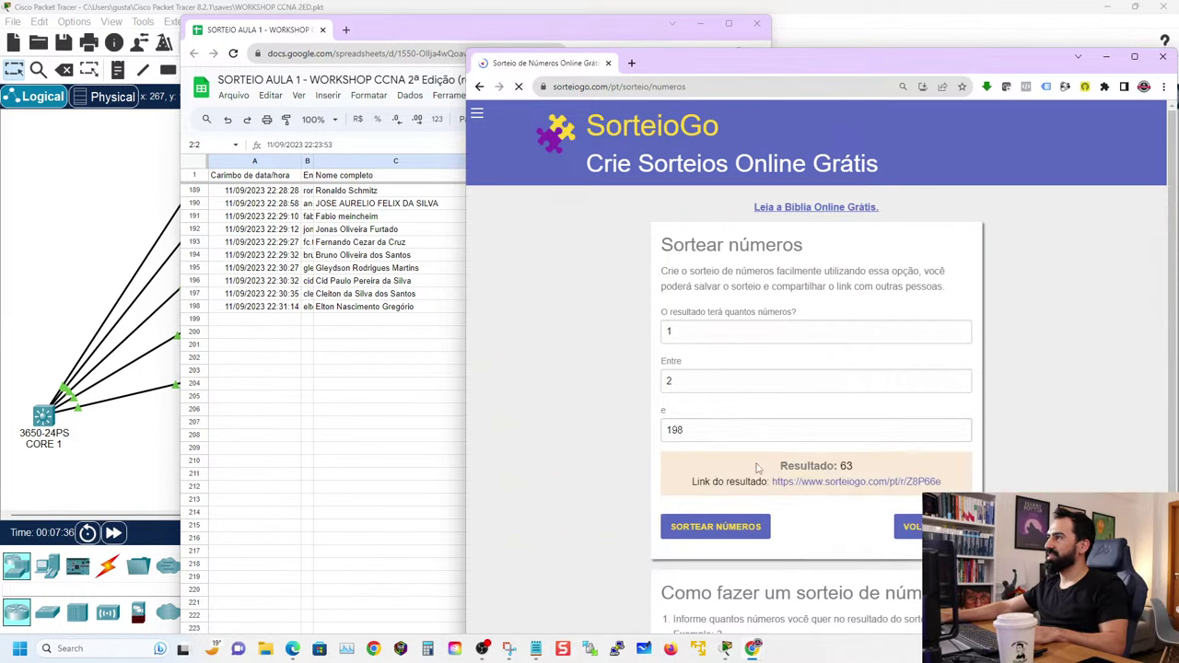
Enter the prize COPO BAMBU in D63 beside row 63's winner, then return to SorteioGo.
left_click(196, 216)
scroll(270, 323, "up", 10)
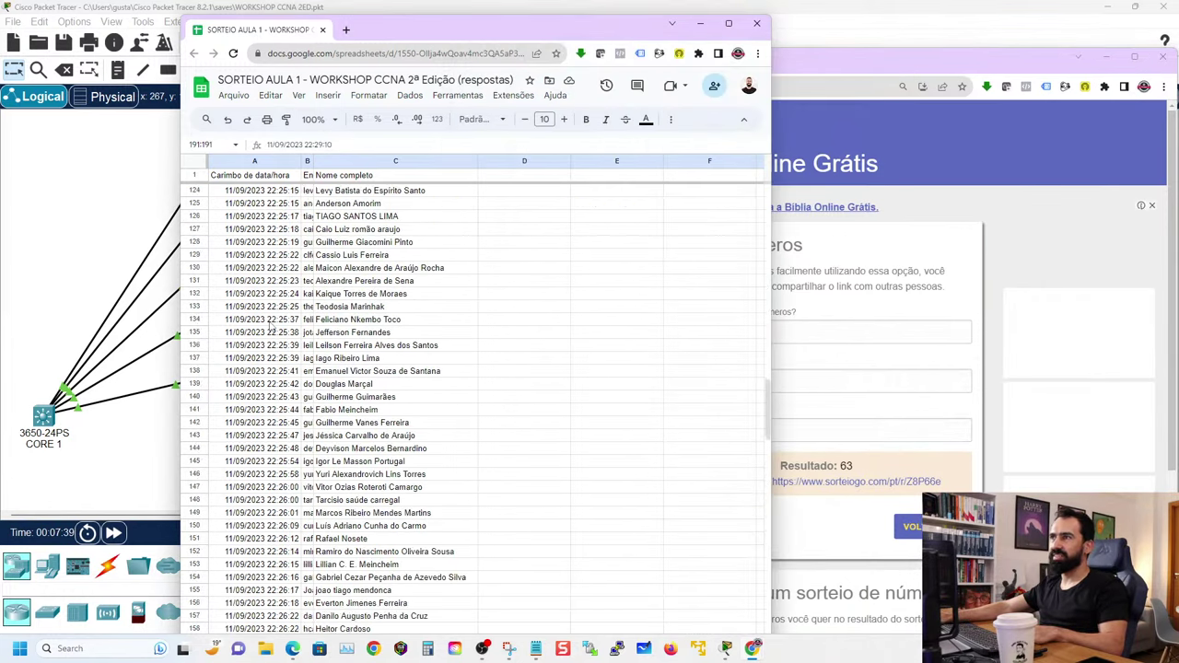
scroll(270, 323, "up", 6)
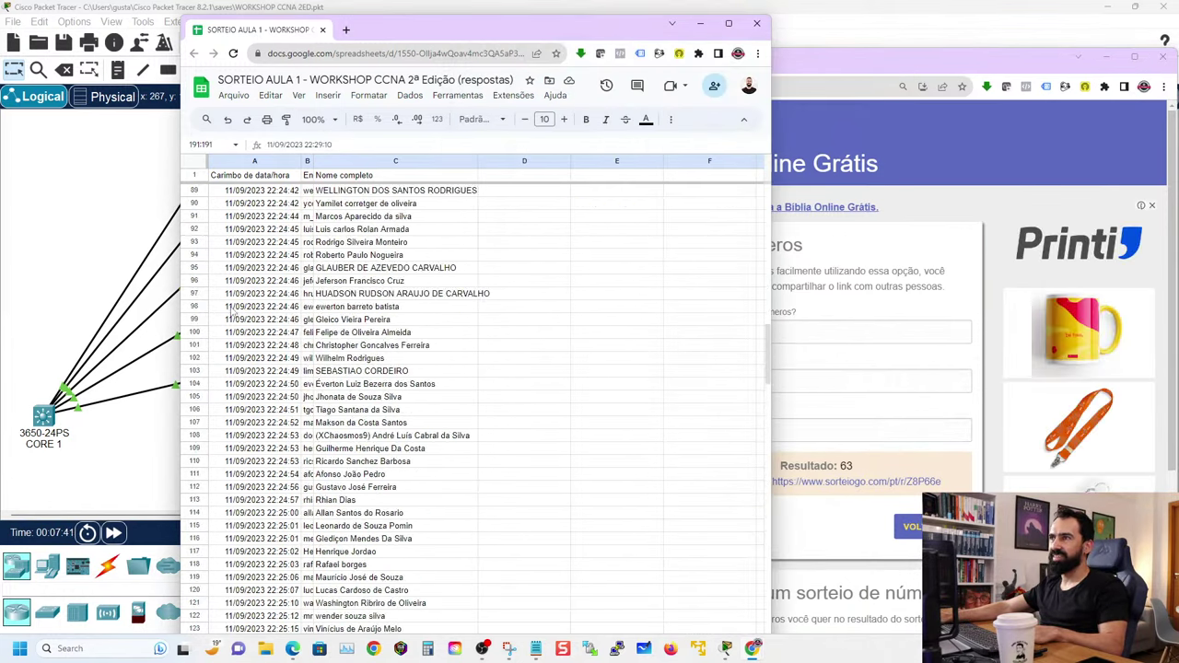
scroll(233, 311, "up", 2)
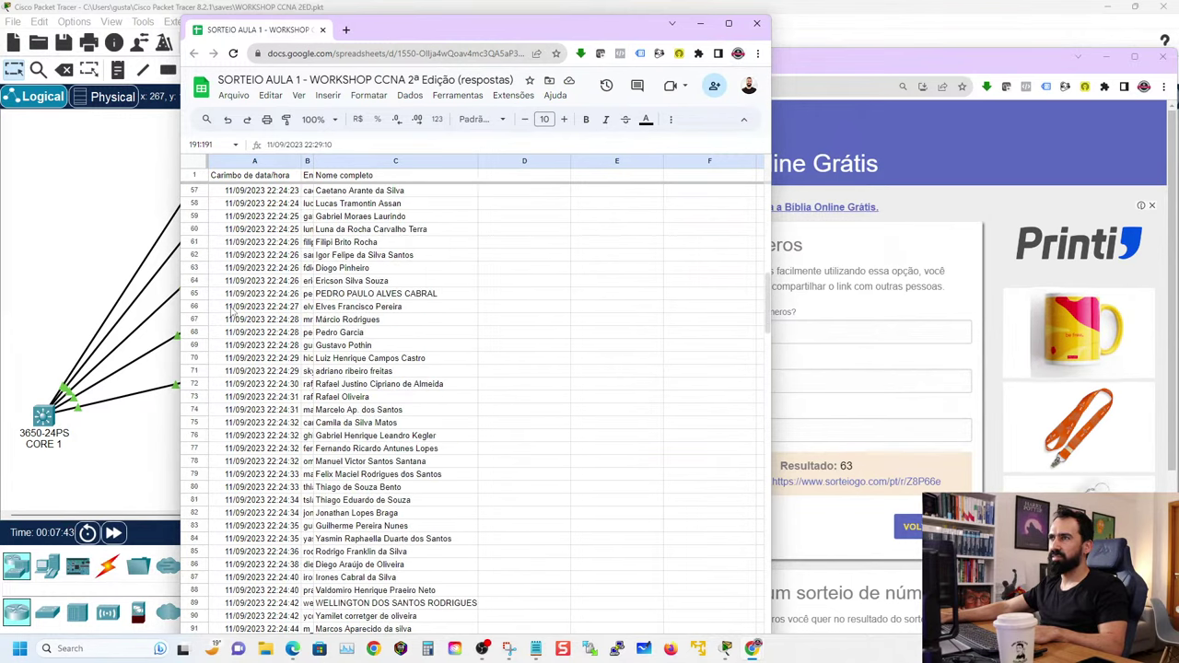
left_click(191, 268)
left_click(514, 268)
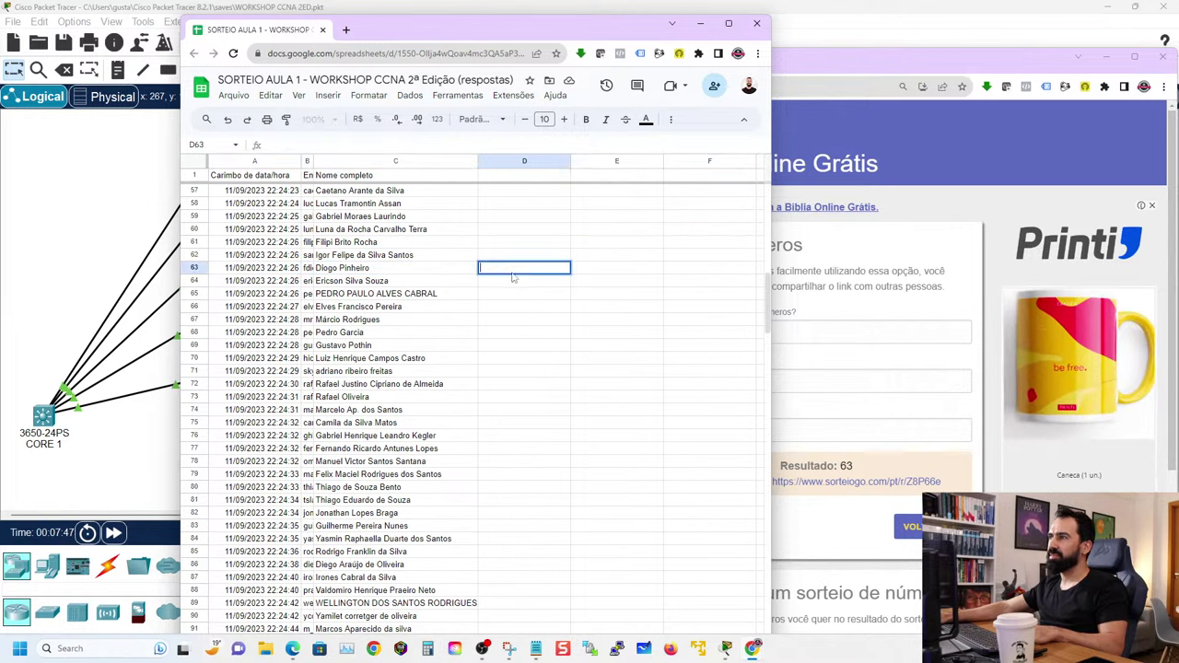
type("COP")
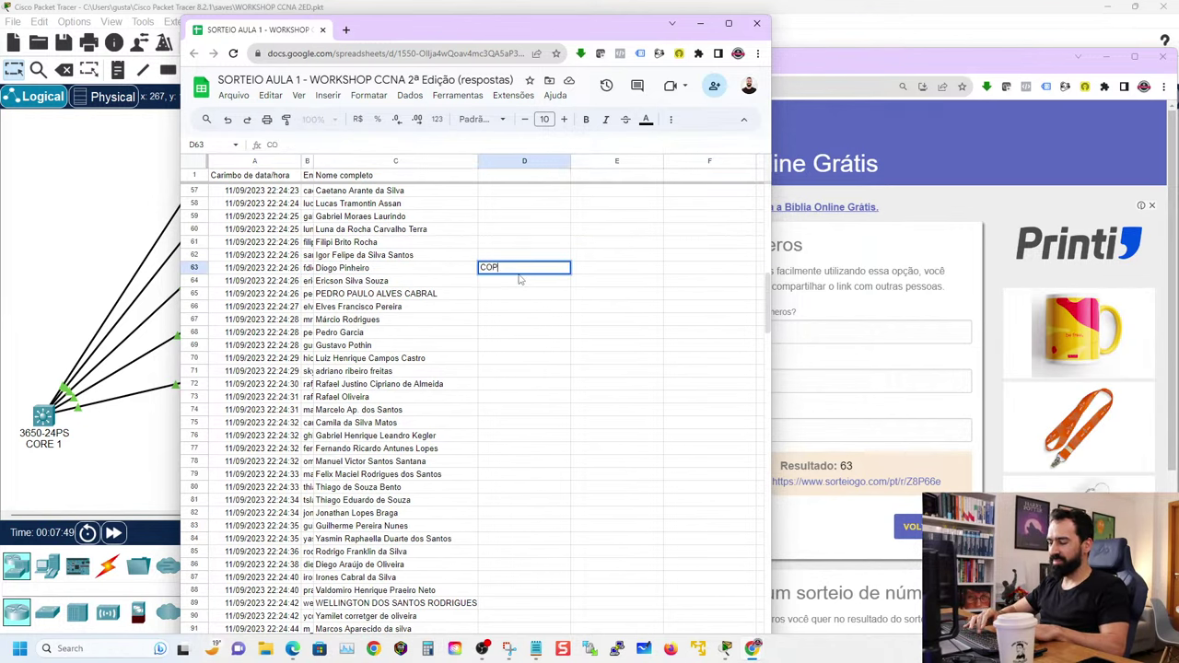
type("O BAMBU")
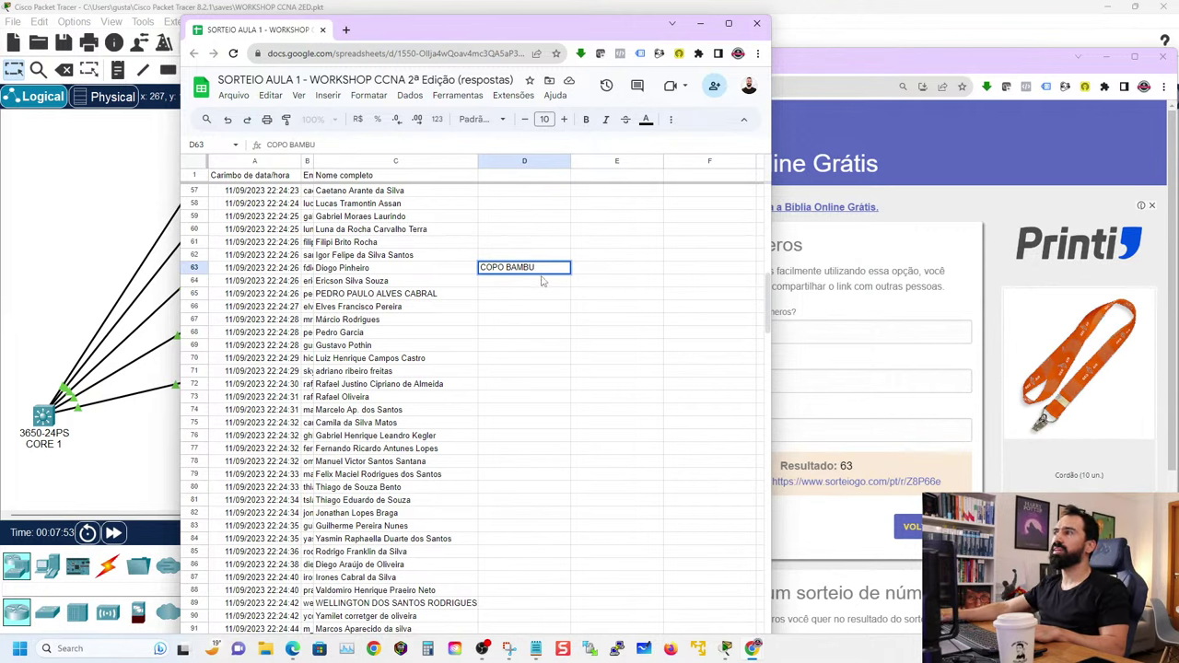
key("Return")
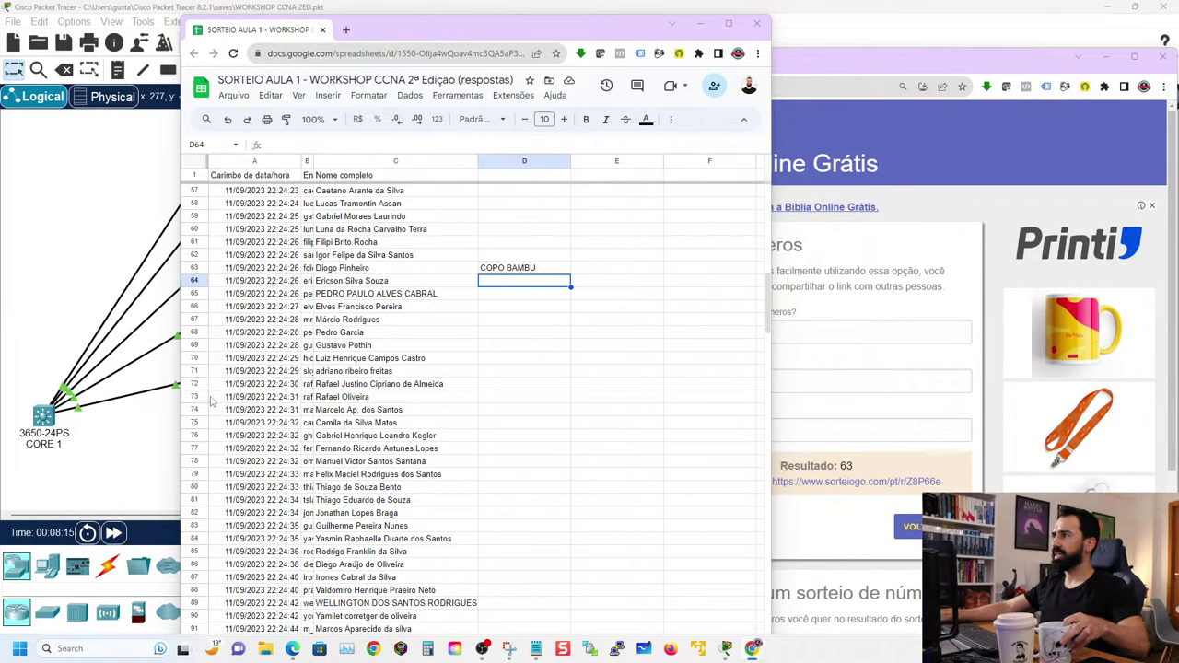
left_click(848, 390)
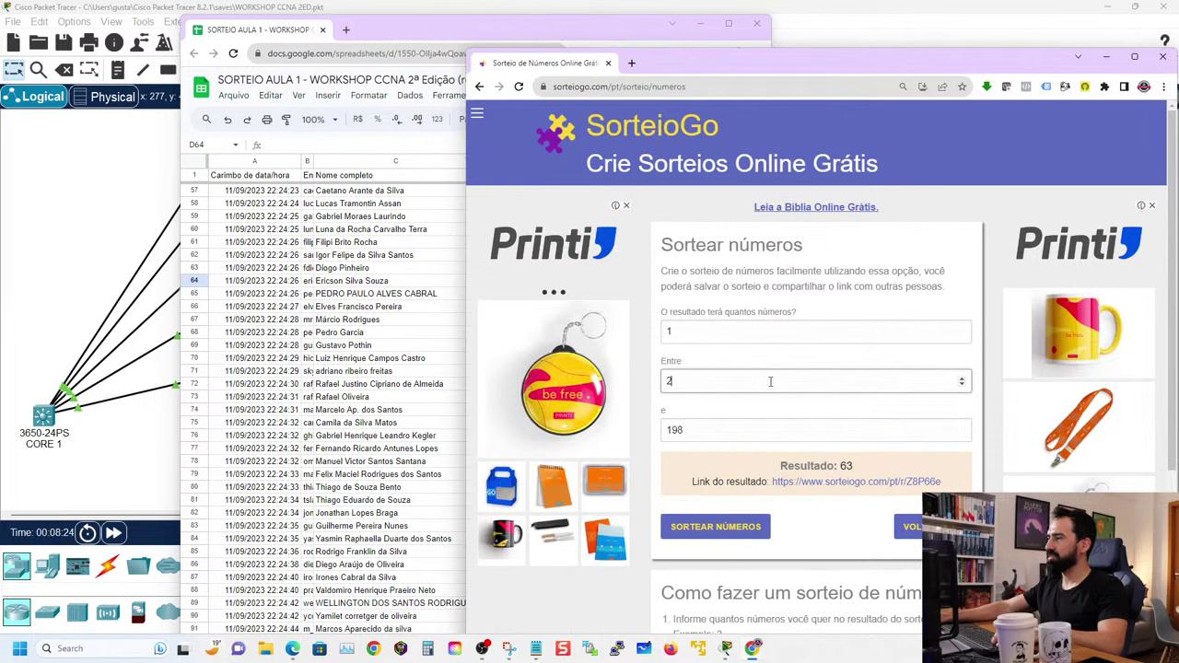
Reset the draw range to 2–198 and draw again, getting 40.
double_click(677, 429)
key("ctrl+c")
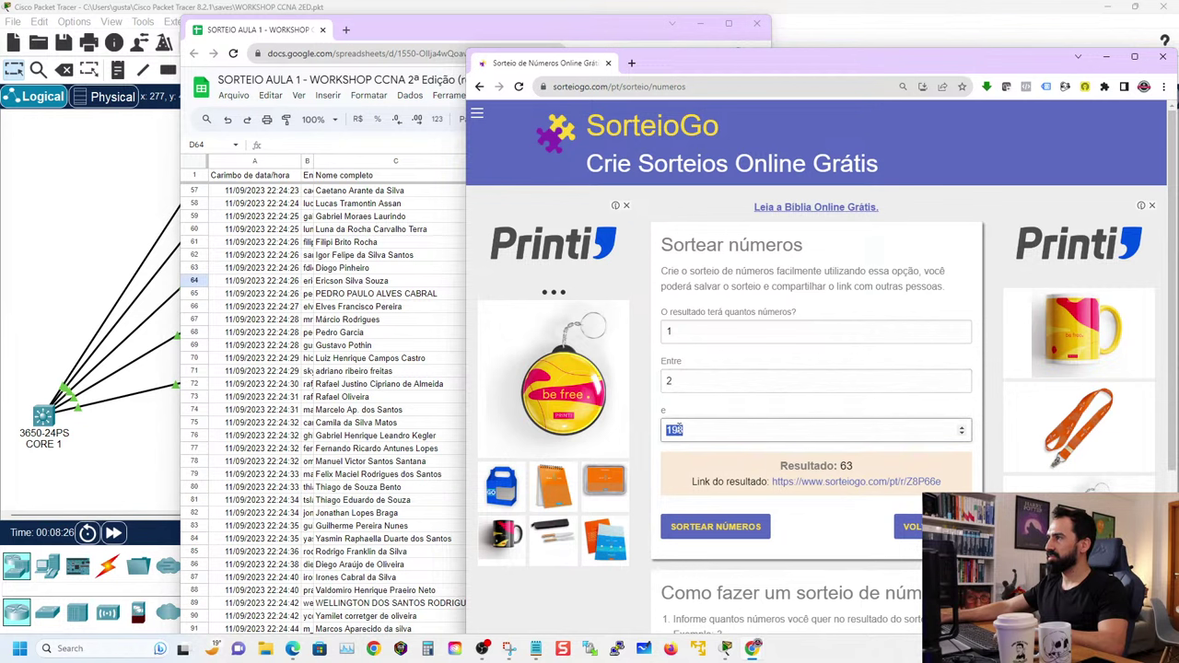
left_click(707, 383)
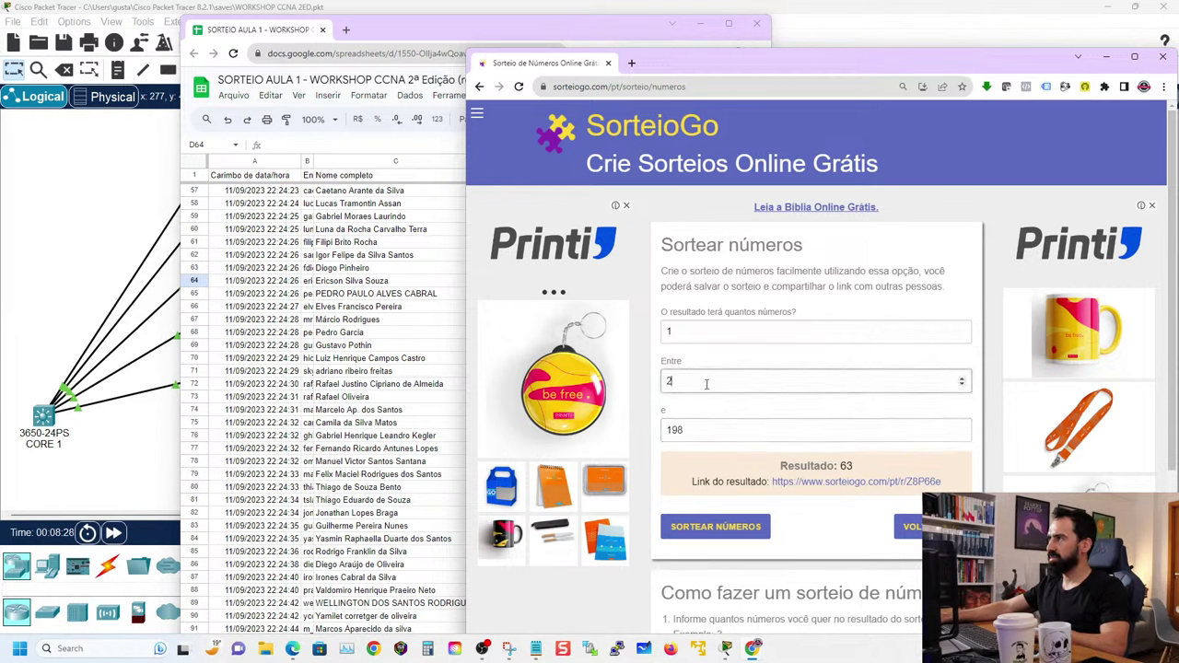
key("ctrl+v")
left_click(693, 429)
key("BackSpace")
key("BackSpace")
key("BackSpace")
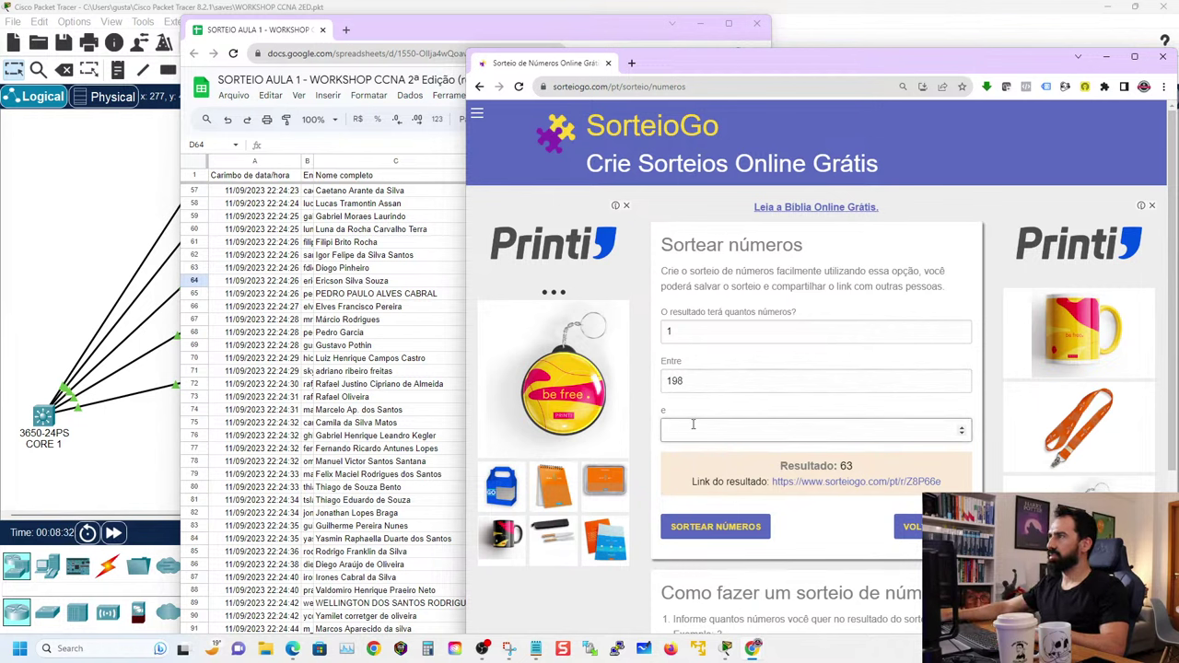
left_click_drag(696, 386, 626, 382)
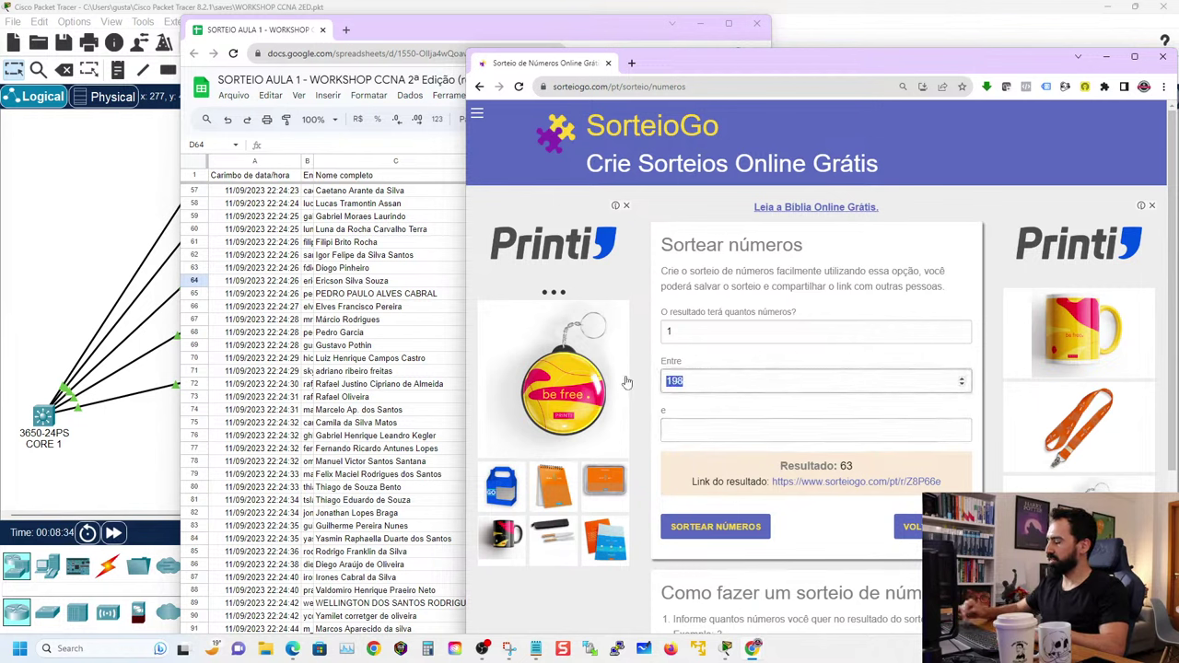
type("2")
left_click(672, 424)
type("198")
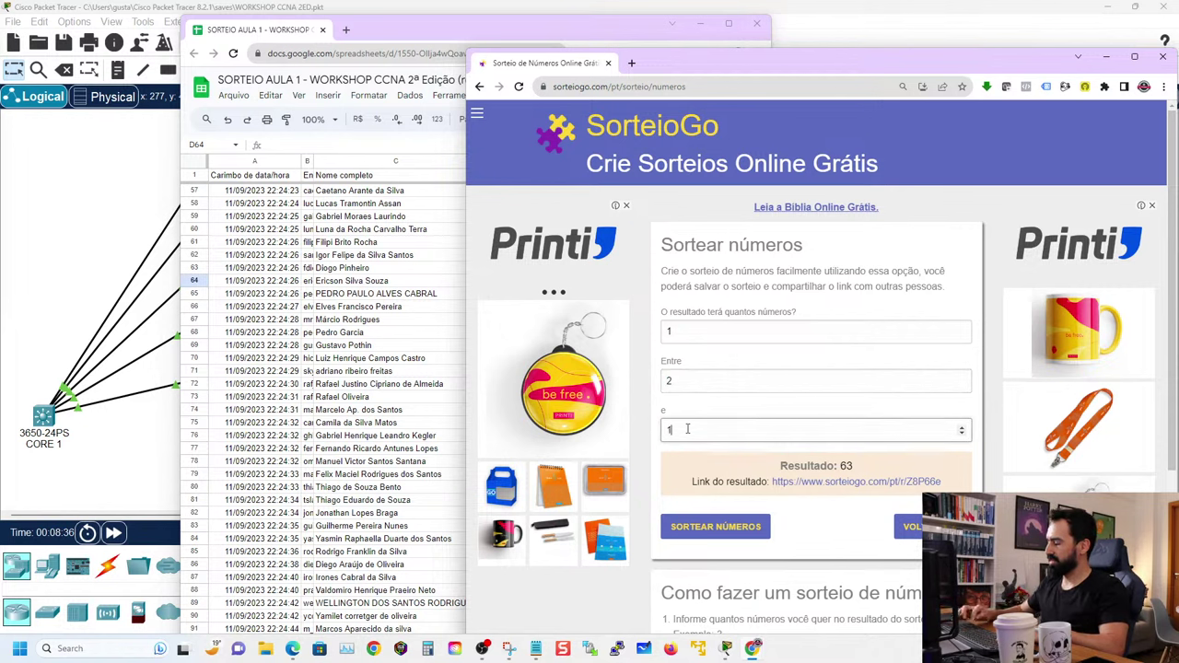
left_click(742, 526)
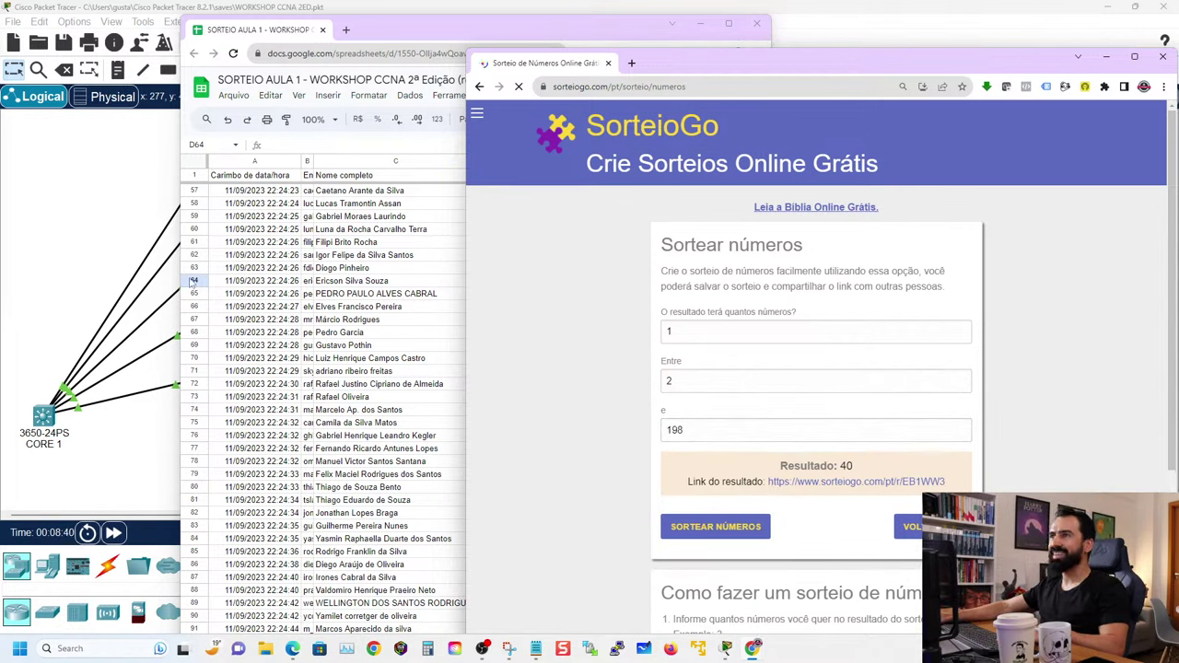
Bring the raffle spreadsheet back and scroll up toward row 40.
left_click(187, 201)
left_click(194, 204)
scroll(327, 380, "up", 4)
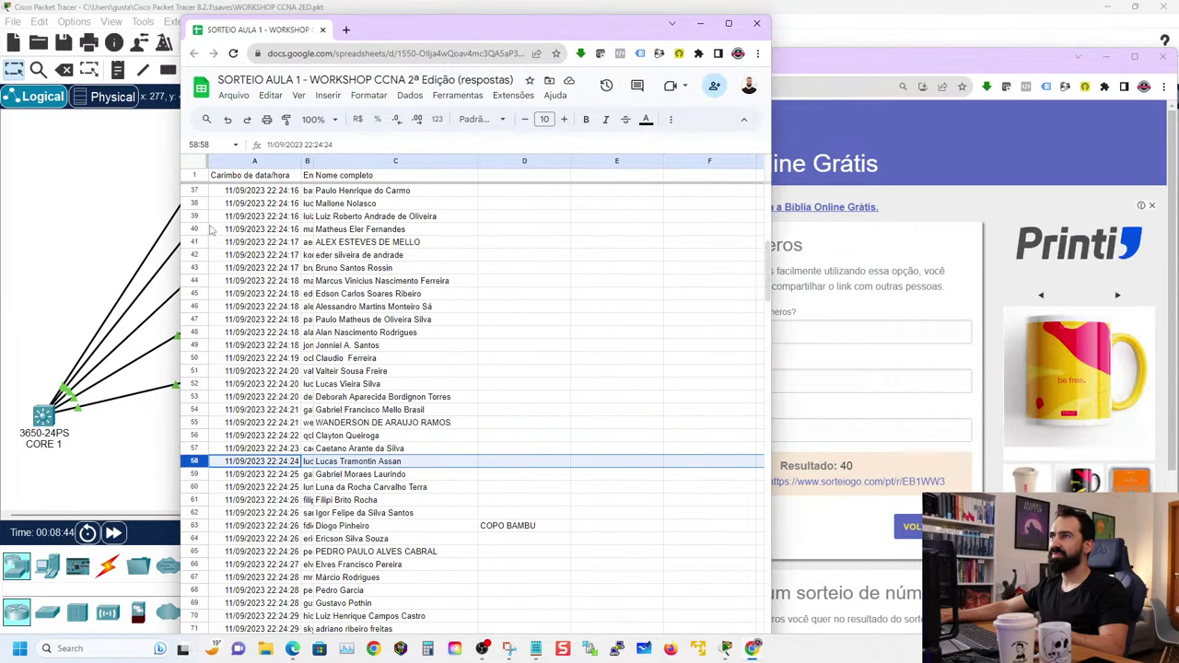
Enter the prize CAVEIRINHA in D40 beside row 40's entrant.
left_click(194, 228)
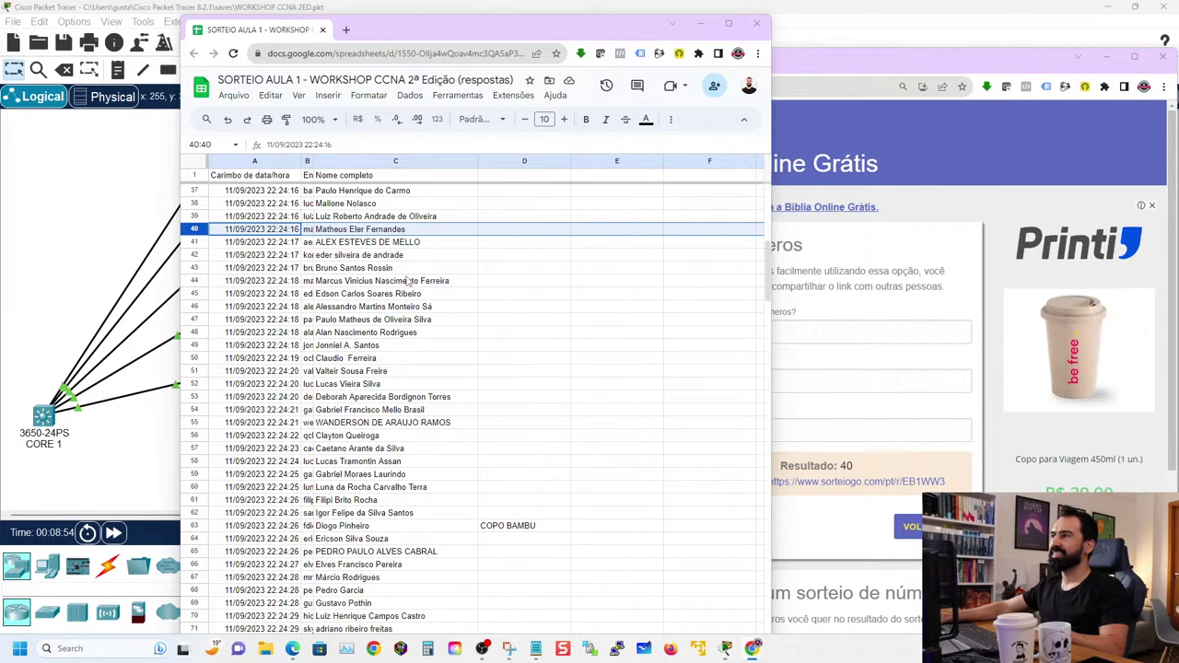
left_click(506, 231)
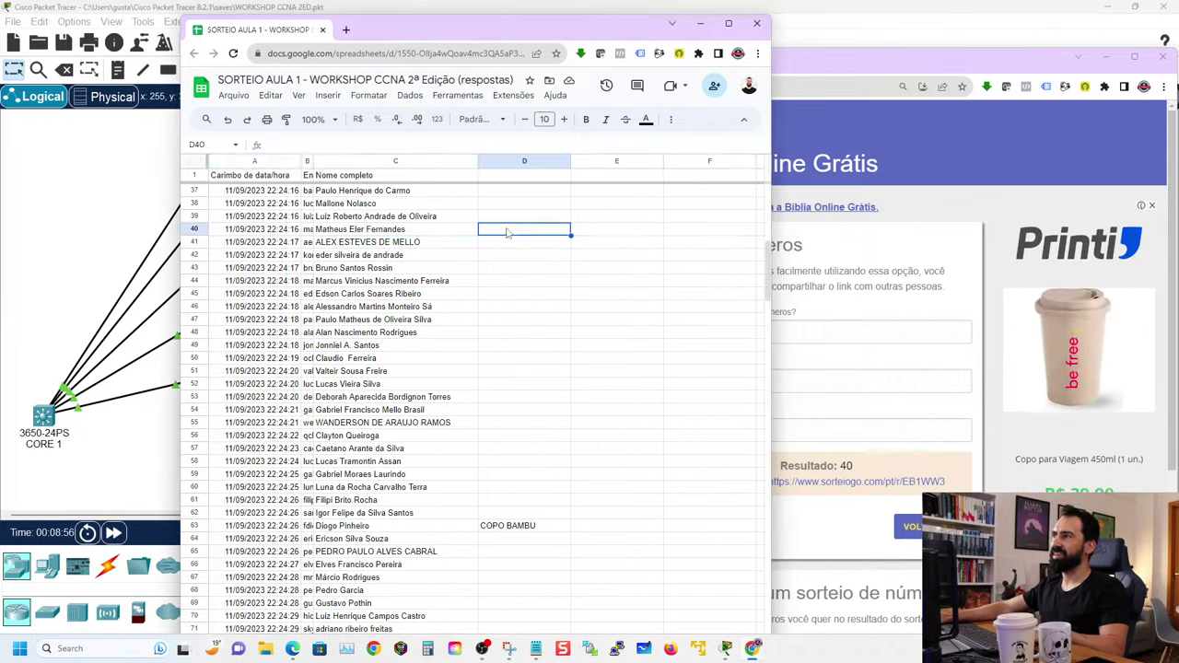
type("CAVEIRINHA")
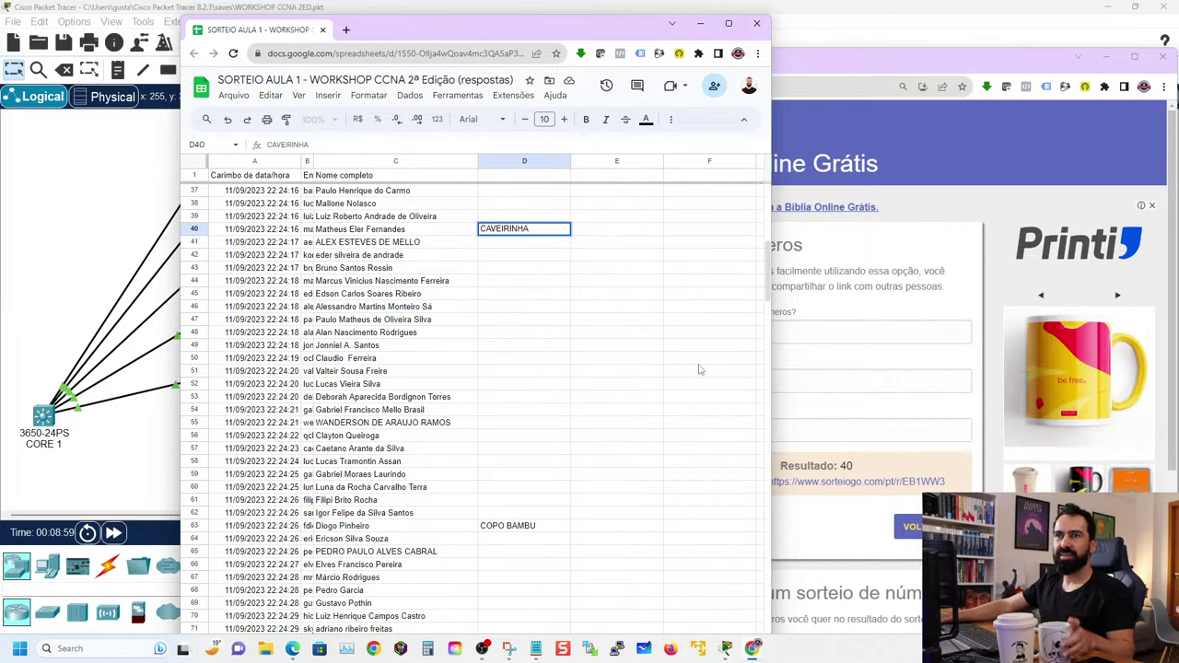
left_click(546, 297)
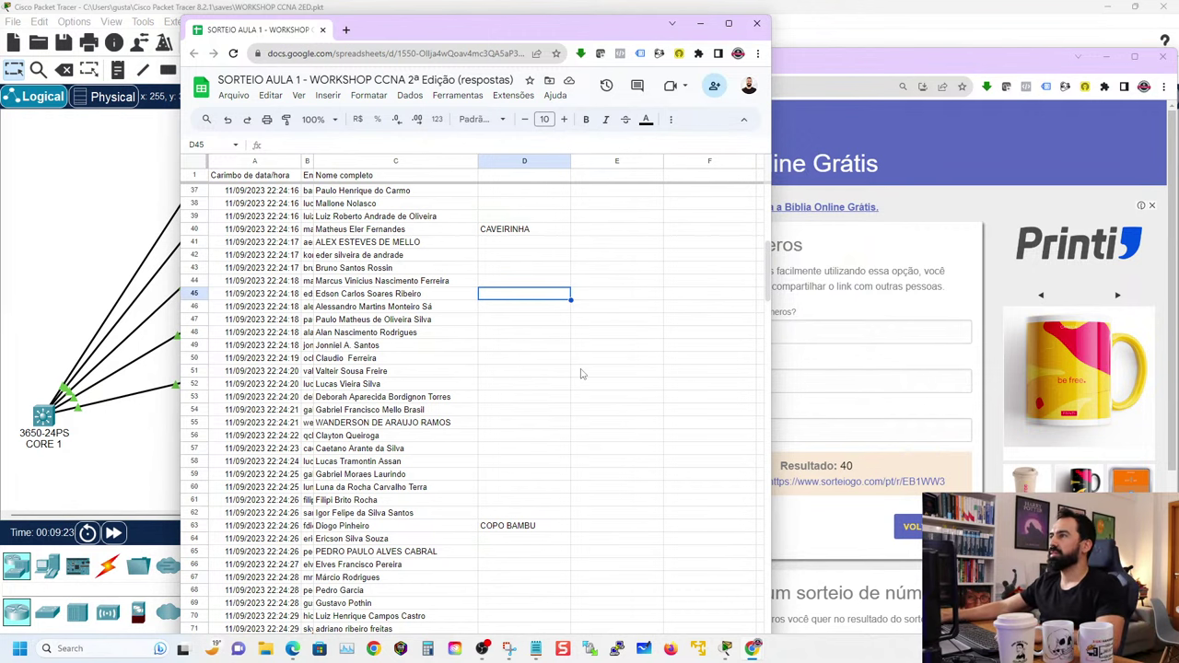
Draw again in SorteioGo, getting 103, and enter the prize UAI in D103.
left_click(858, 245)
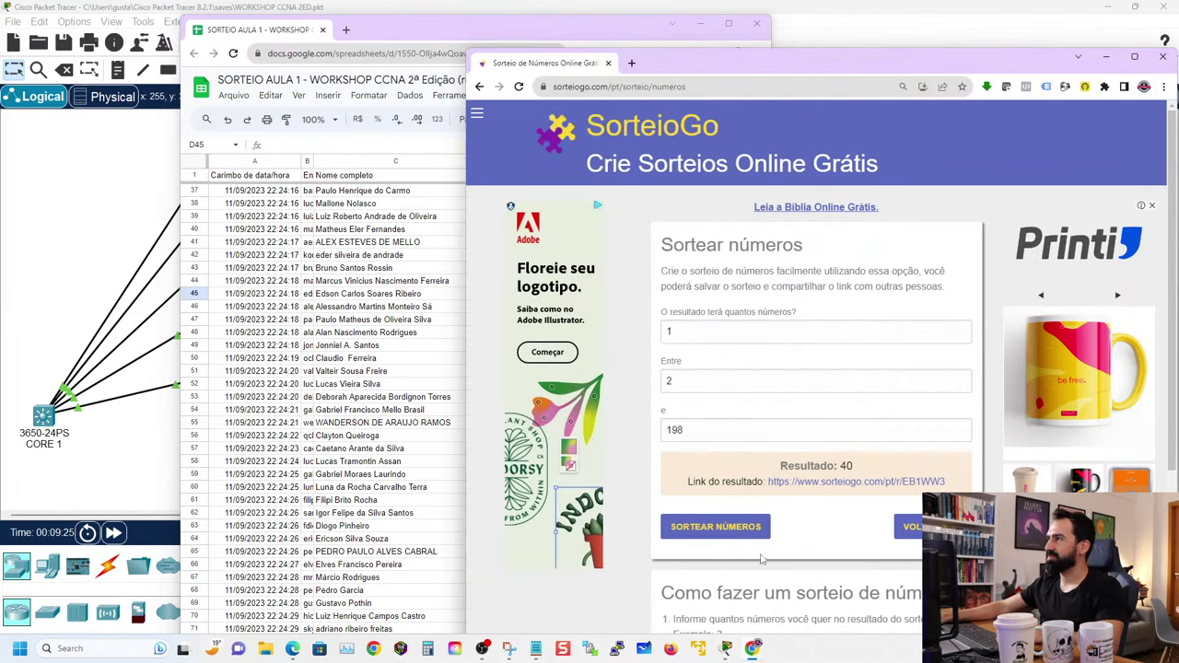
left_click(732, 532)
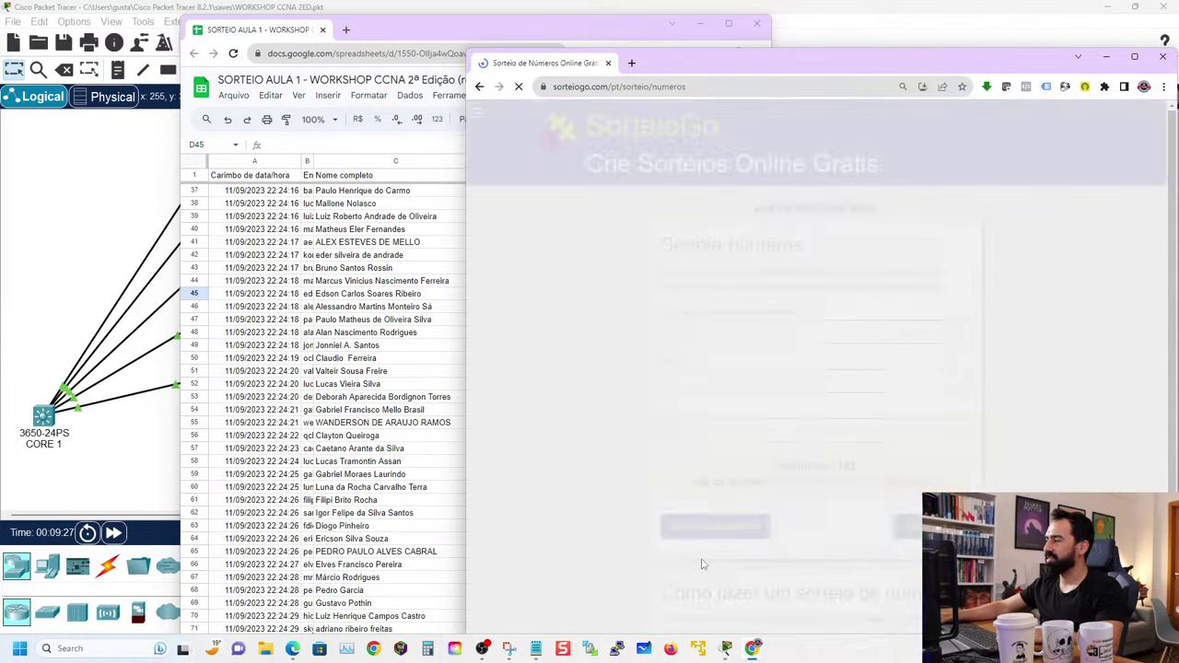
left_click(372, 468)
scroll(285, 513, "down", 10)
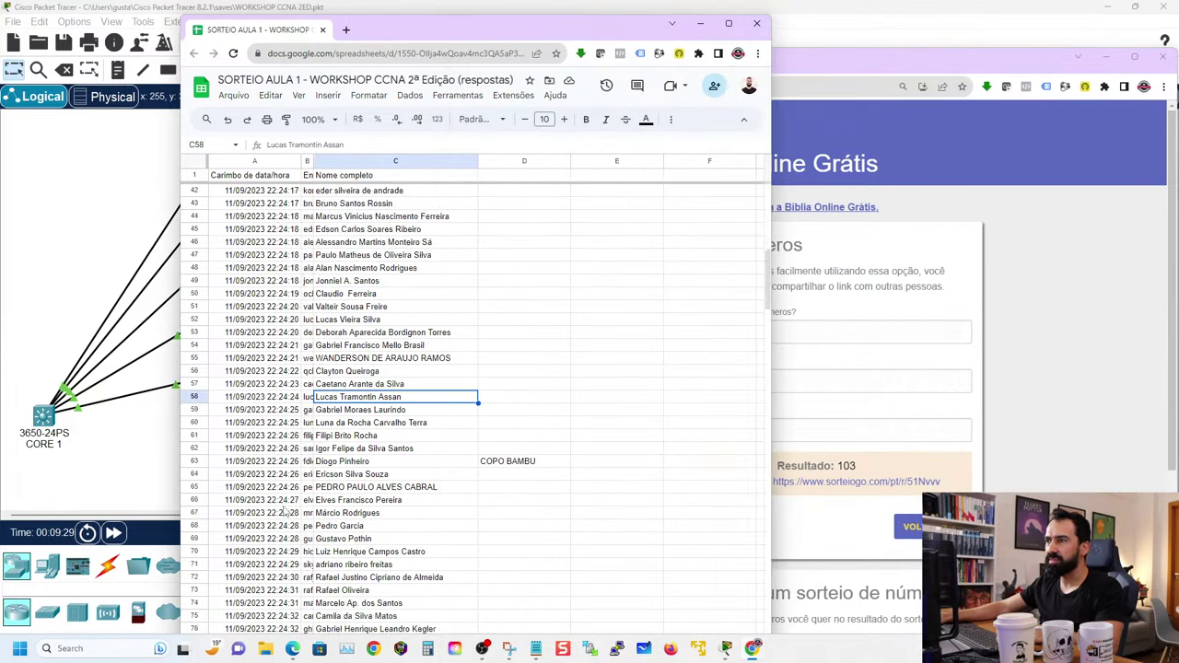
scroll(284, 509, "down", 3)
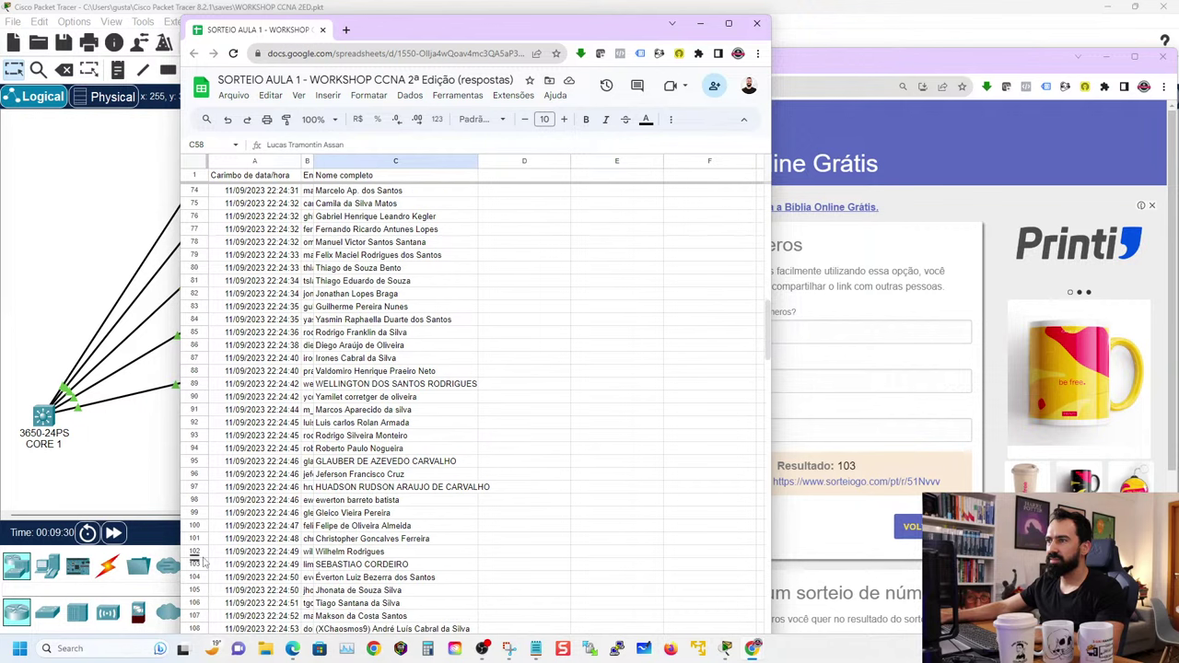
left_click(362, 564)
left_click(505, 564)
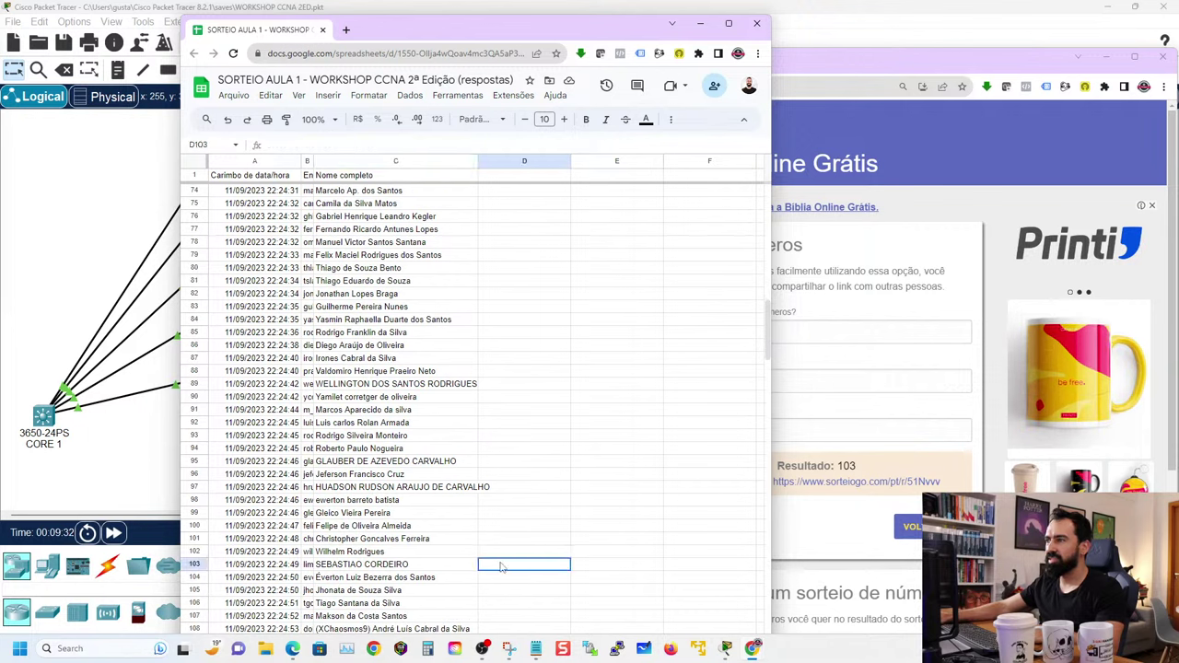
type("UAI")
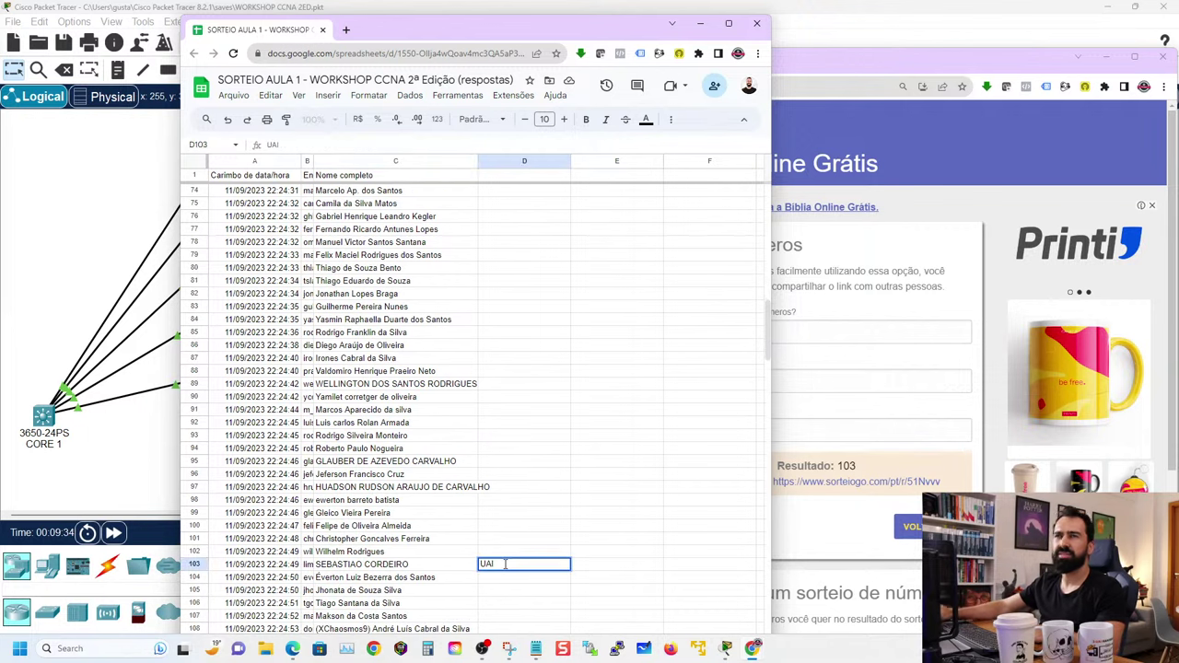
left_click(535, 517)
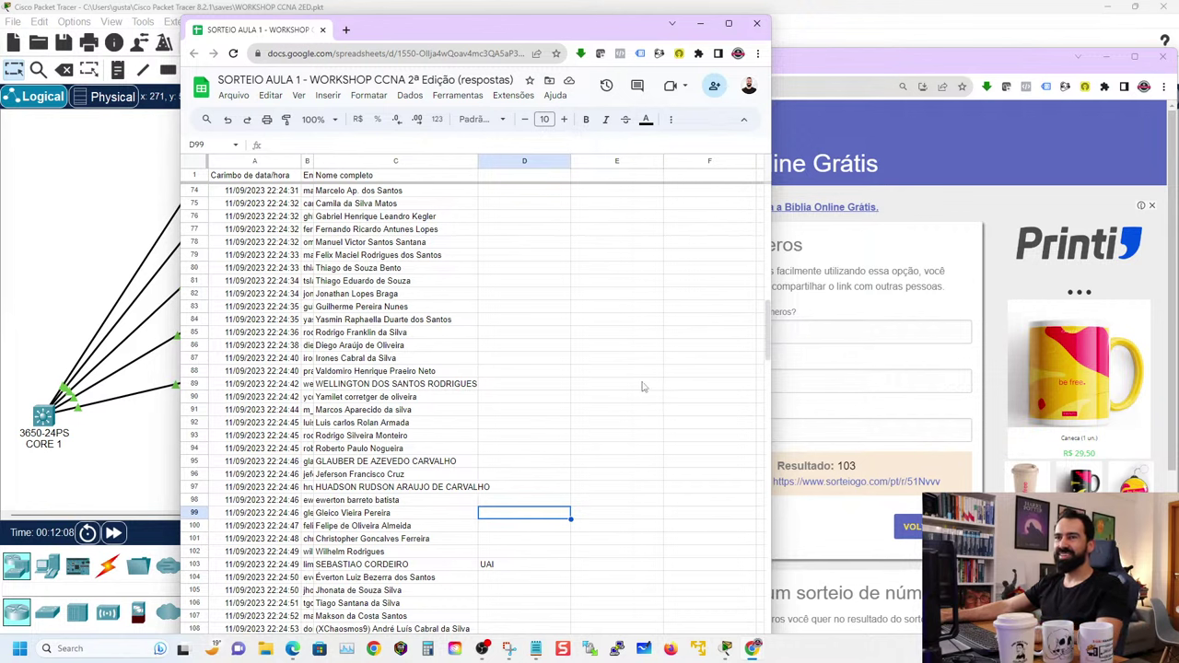
Draw a new SorteioGo number, getting 83, and select row 83 in the spreadsheet.
left_click(882, 312)
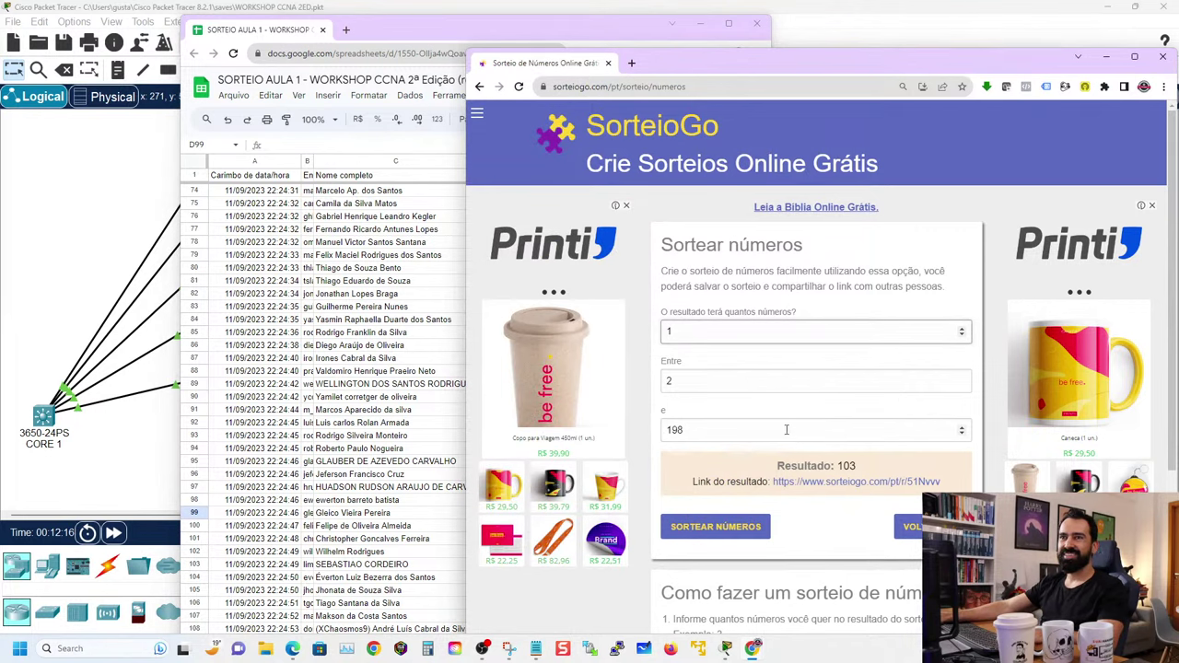
scroll(824, 411, "down", 2)
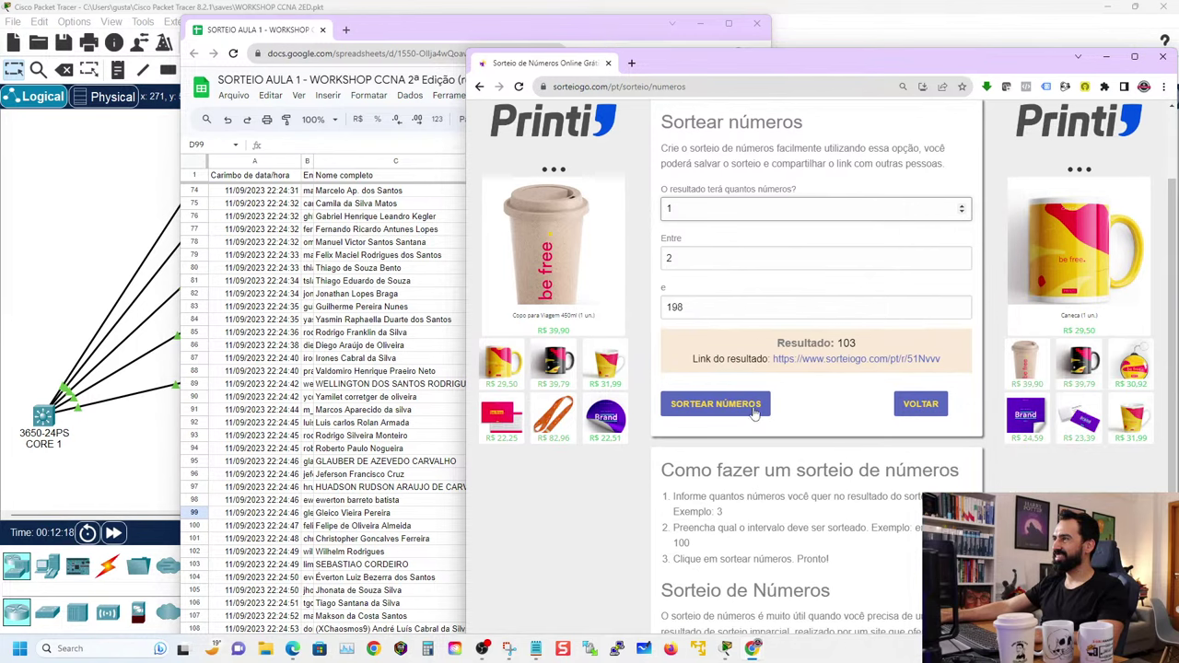
left_click(754, 411)
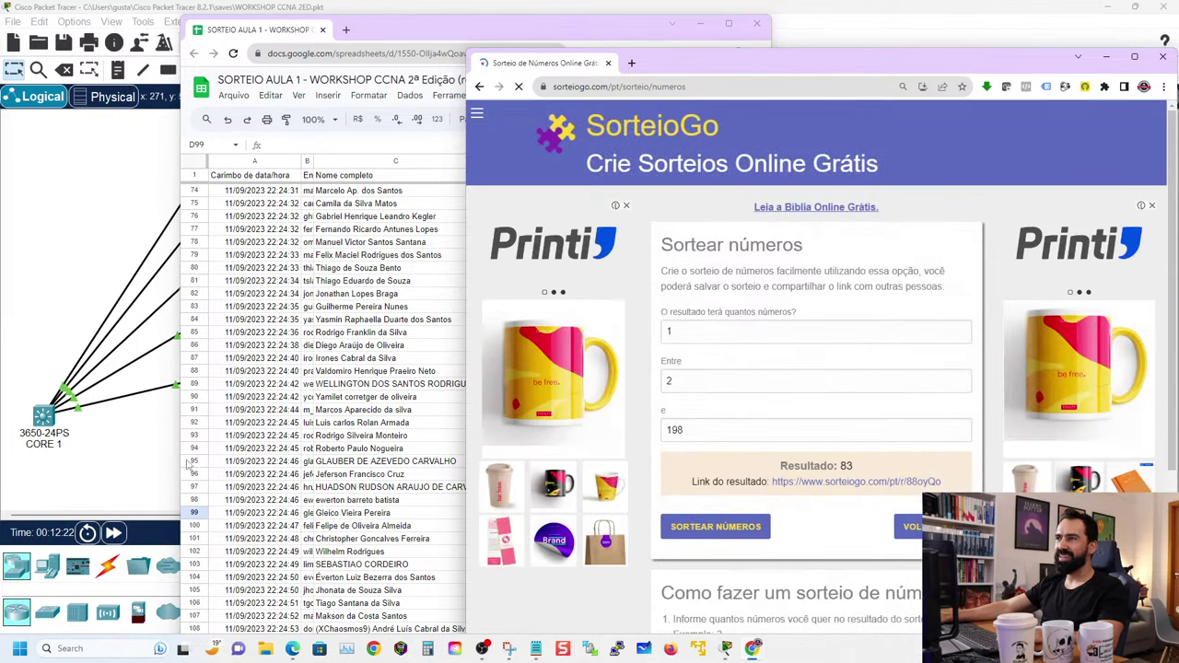
left_click(194, 307)
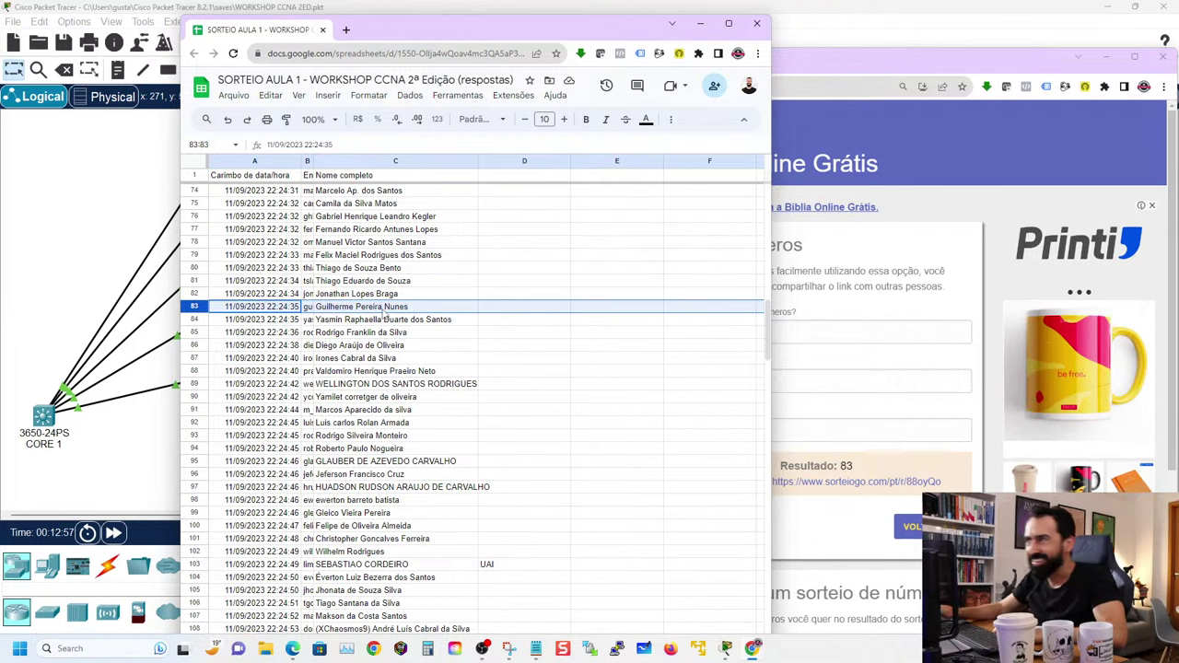
Paste the UAI prize from D103 into D83 for row 83's entrant.
left_click(522, 565)
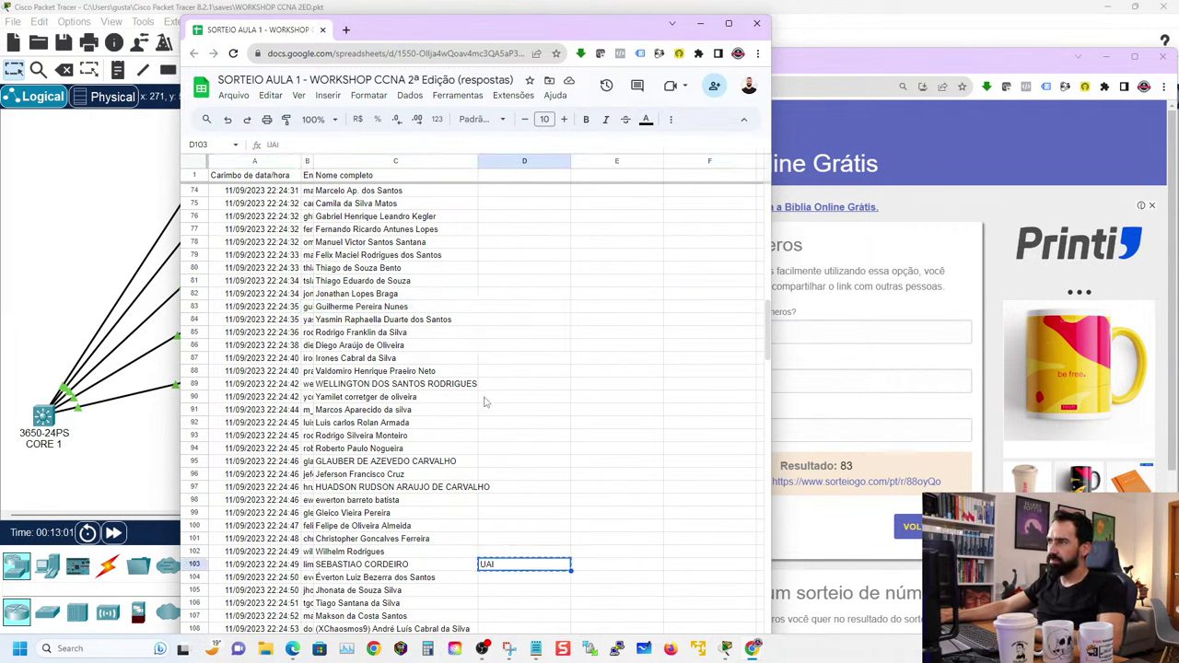
left_click(488, 310)
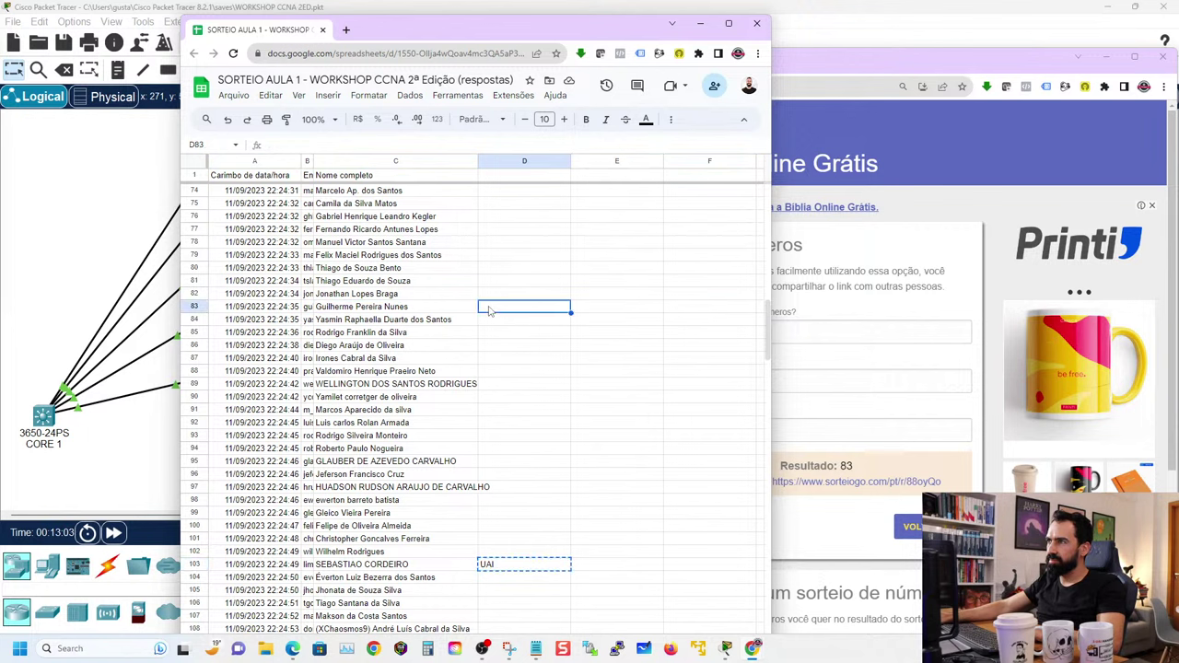
type("UAI")
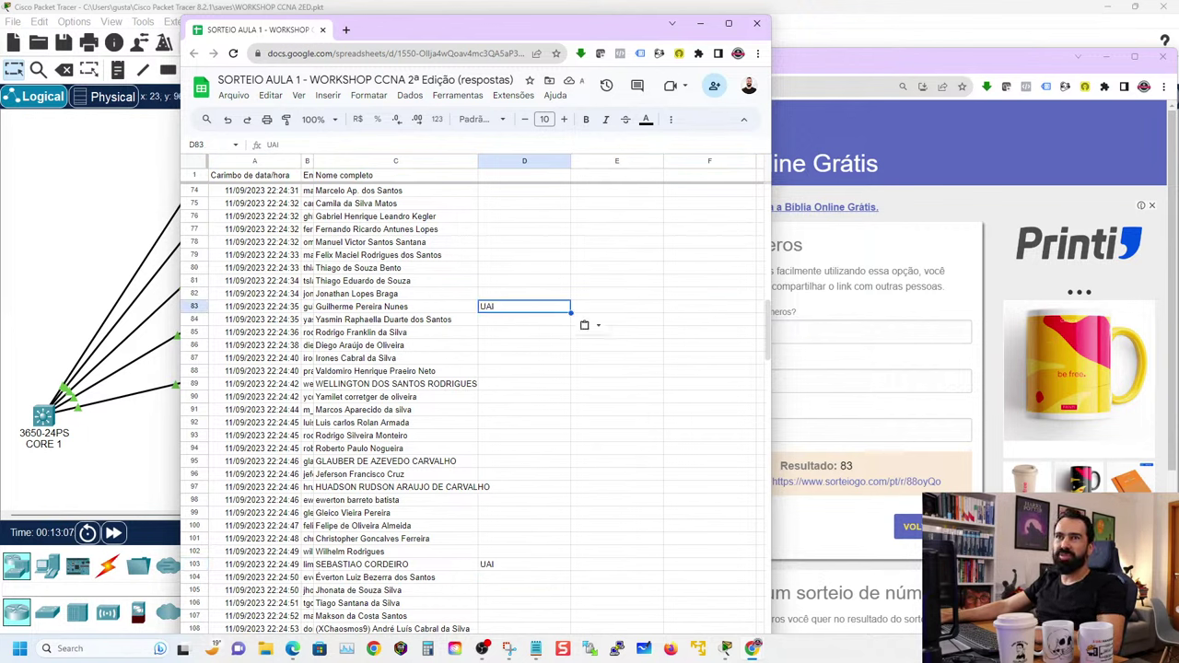
scroll(552, 461, "down", 3)
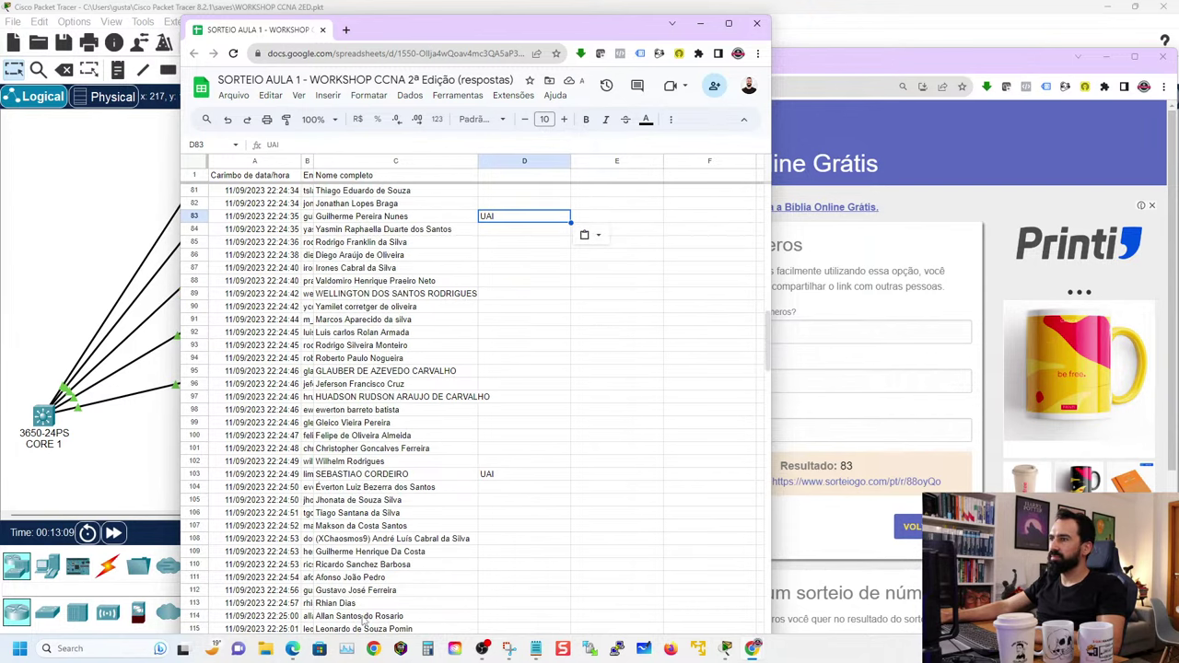
Maximize the spreadsheet, add a blank sheet Página1, and select cell A3.
left_click(727, 23)
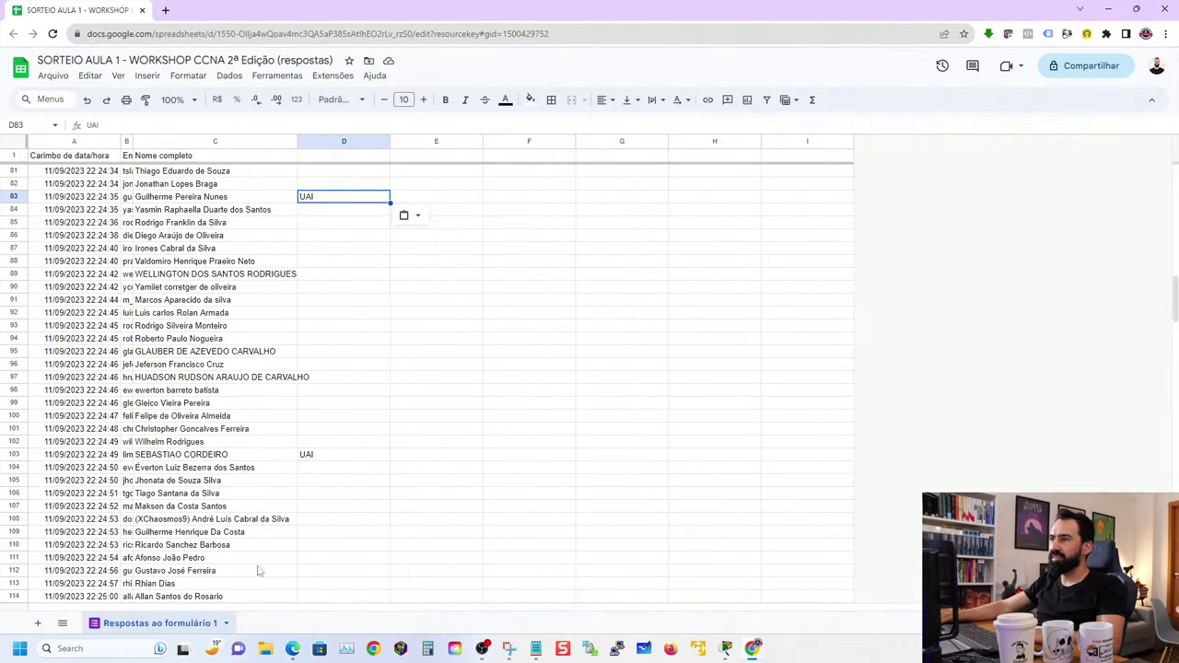
left_click(38, 623)
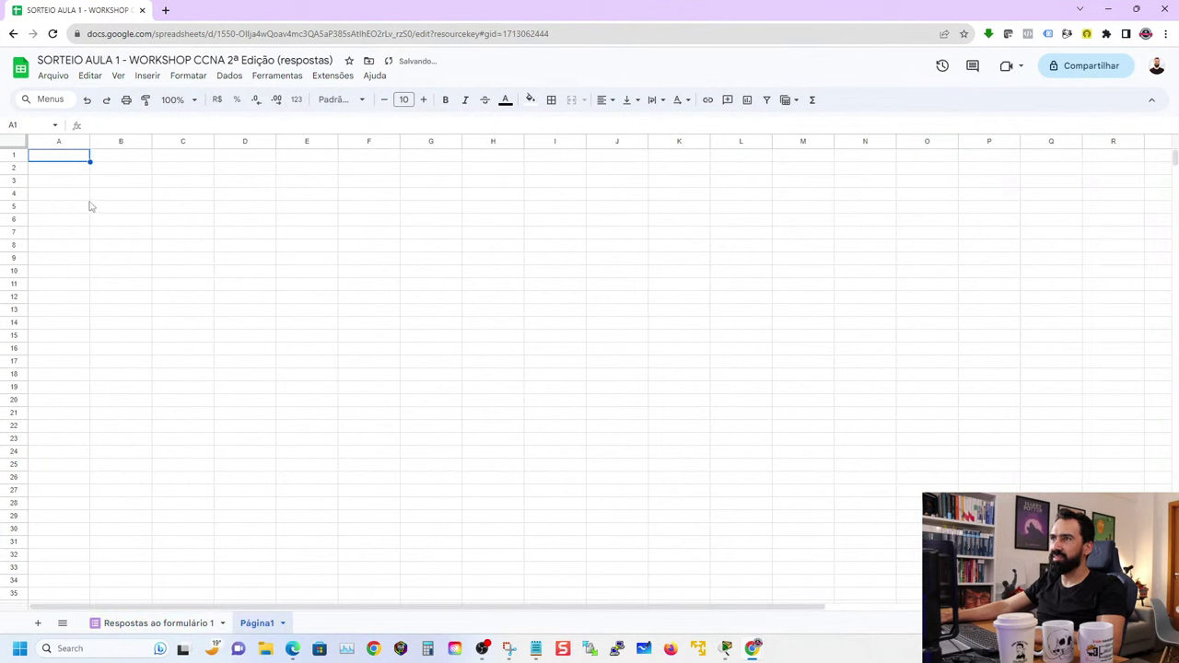
left_click(74, 185)
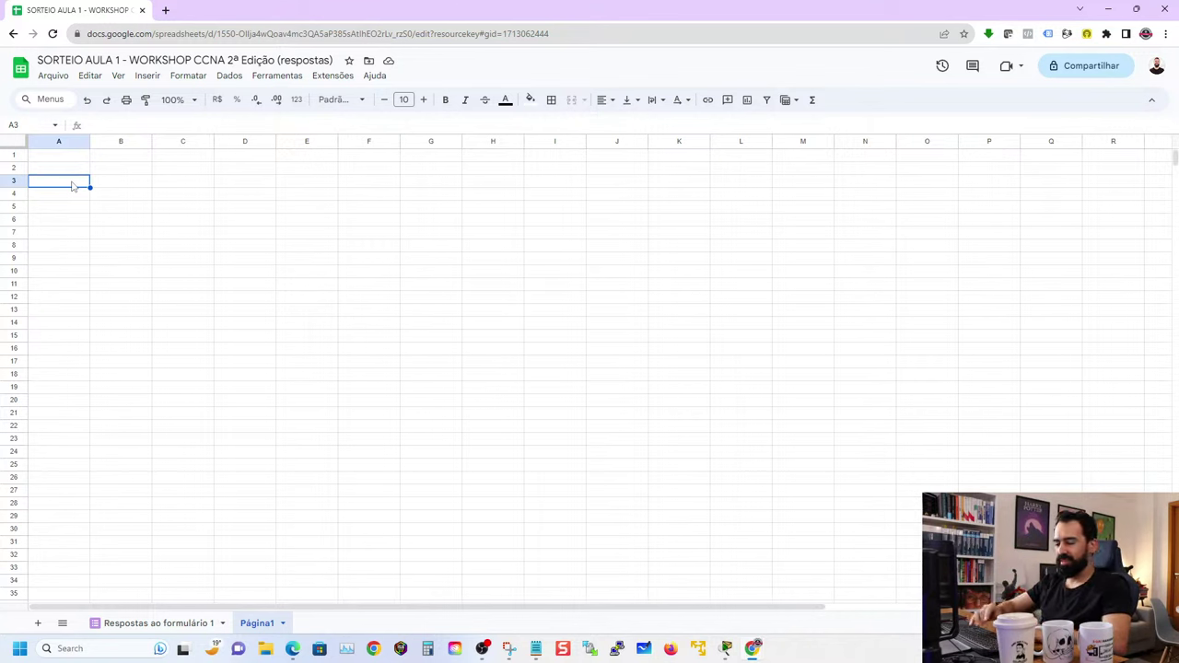
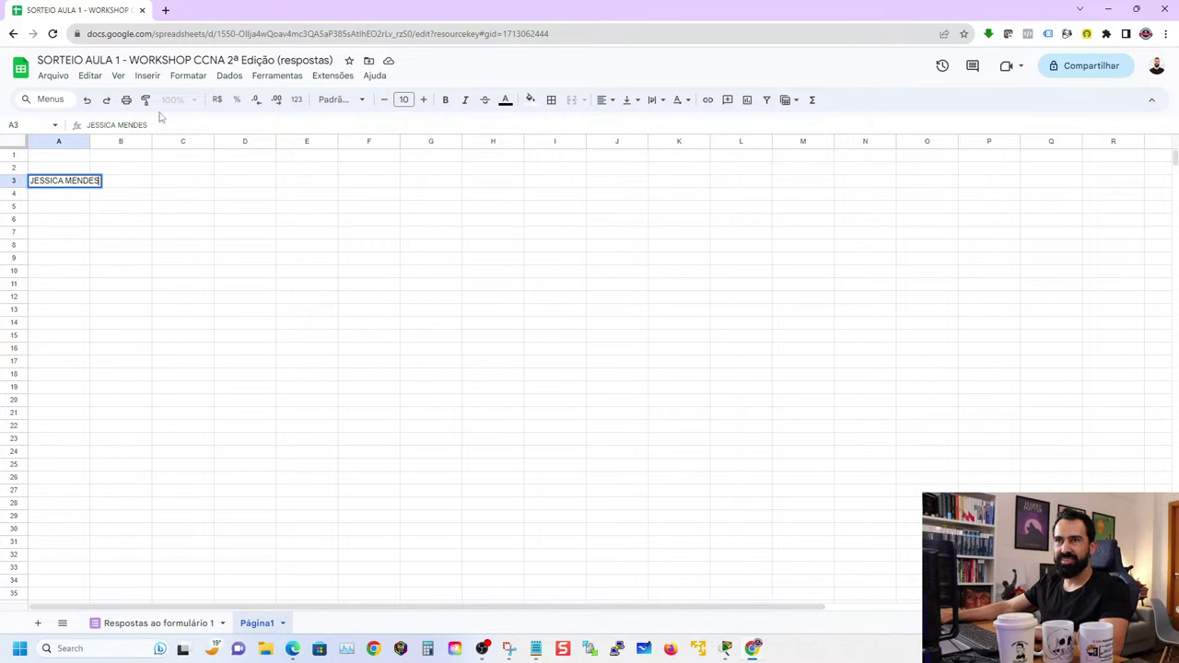
Enter the first three drawn winners' names in A3–A5, correcting the spelling in A5.
left_click(60, 195)
type("GIL")
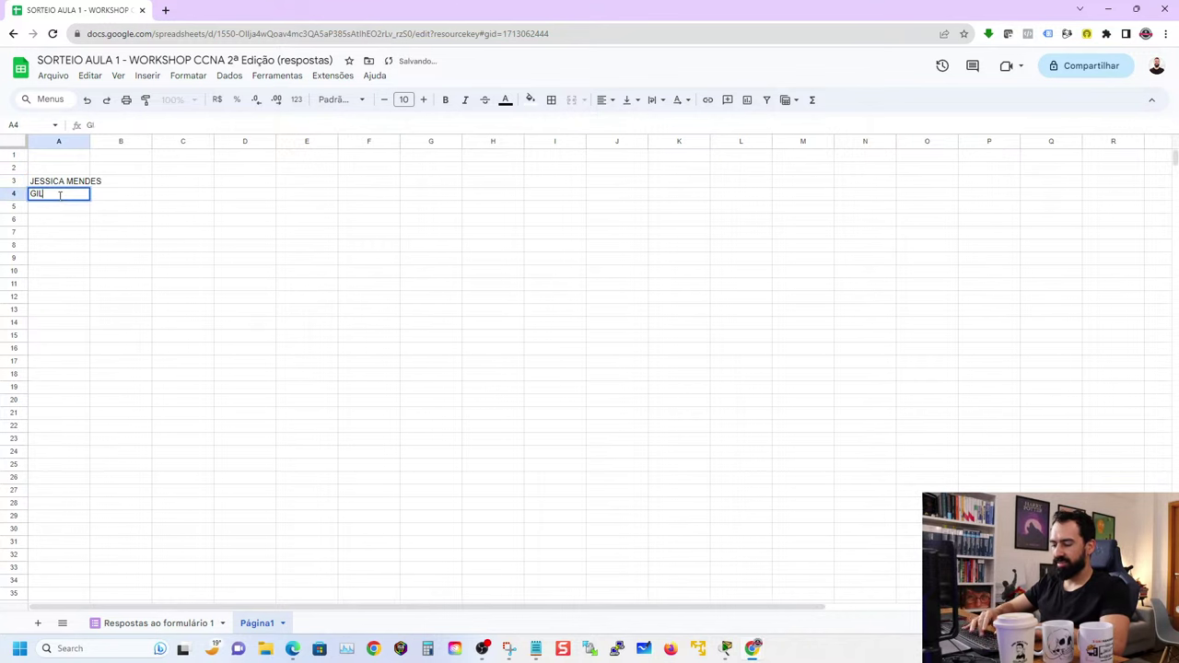
type("VIA")
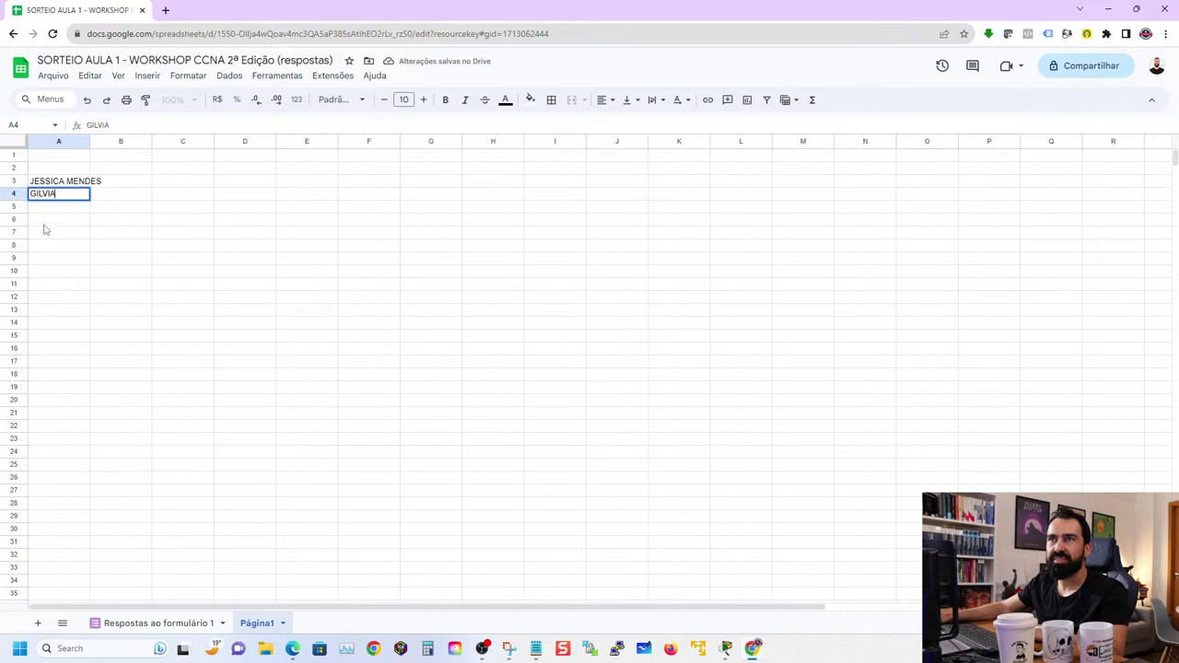
left_click(56, 214)
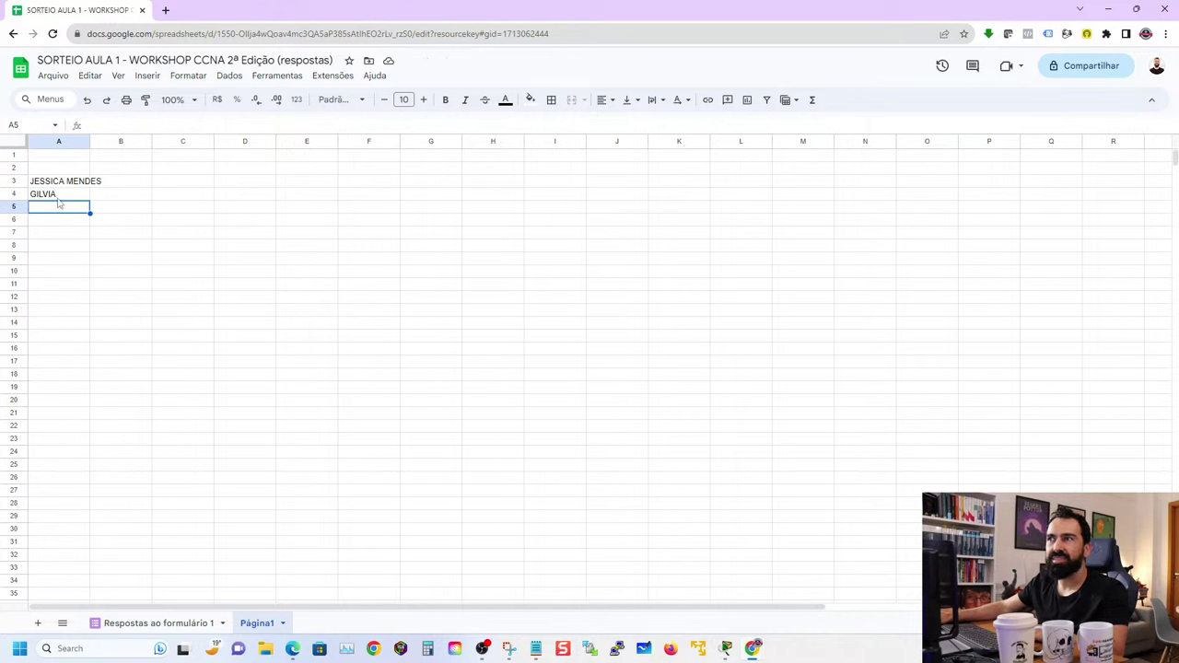
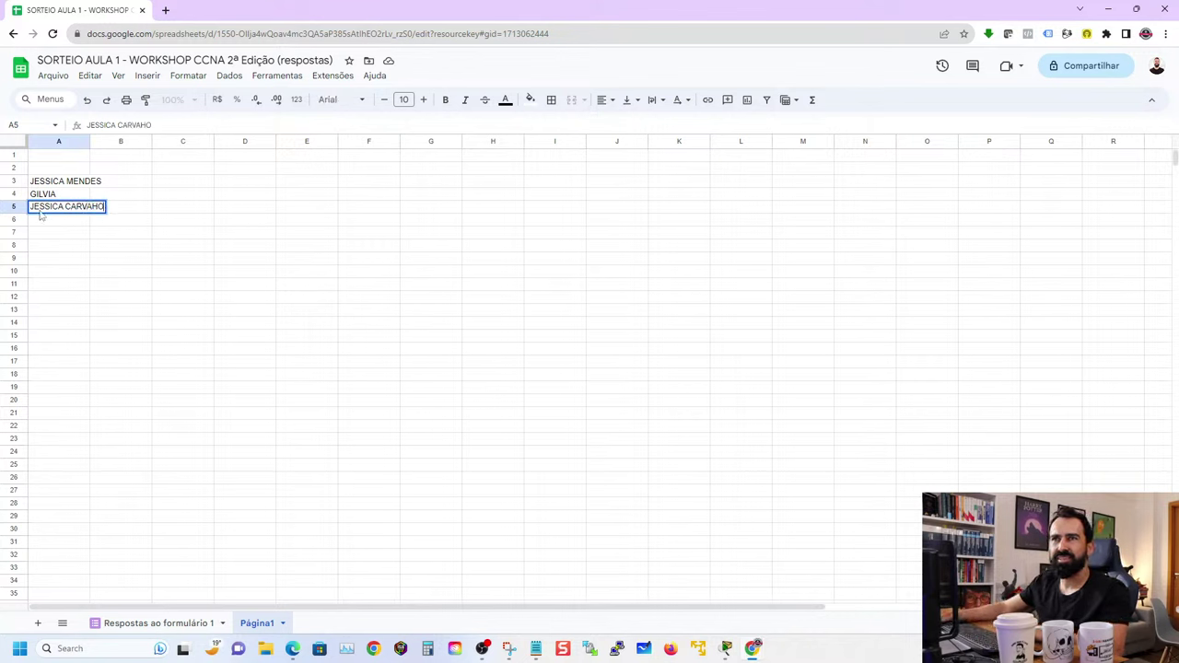
left_click(41, 224)
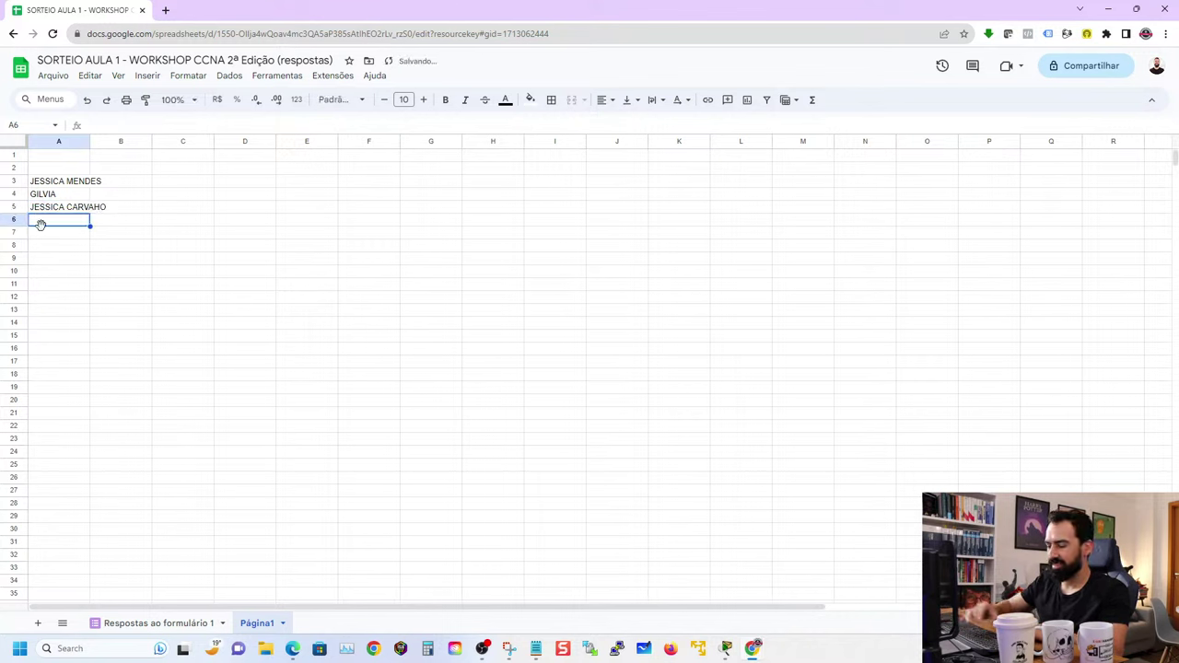
Add four more winners' names in cells A6 through A9.
type("IZADORA")
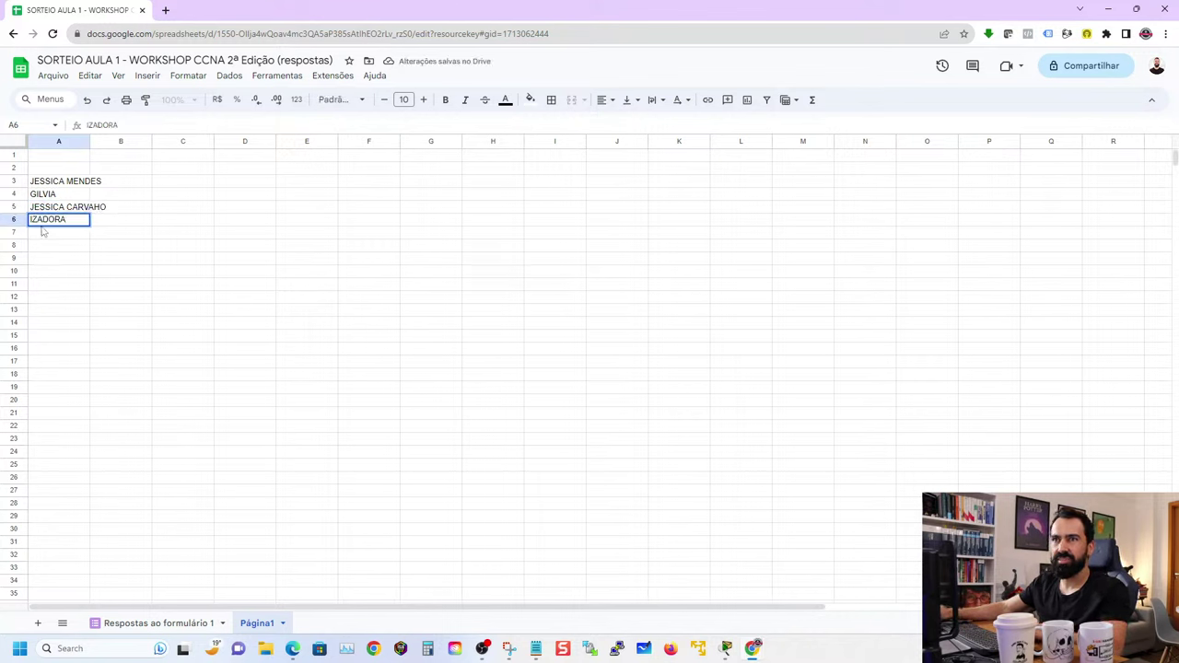
key("Return")
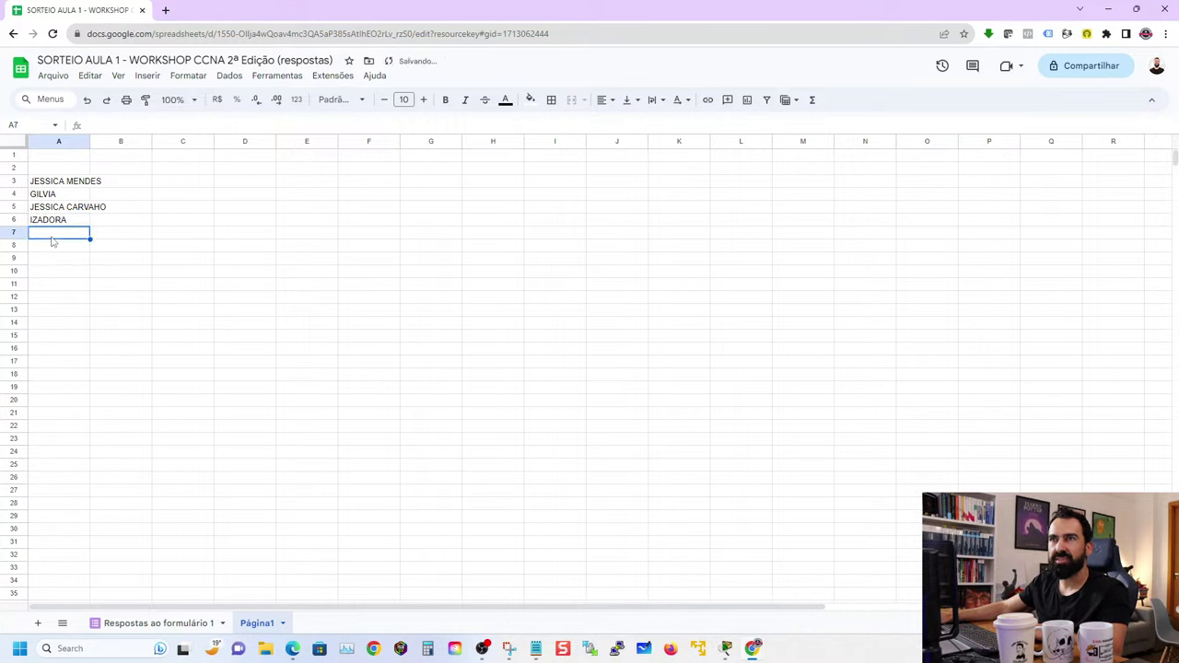
type("RAQULE")
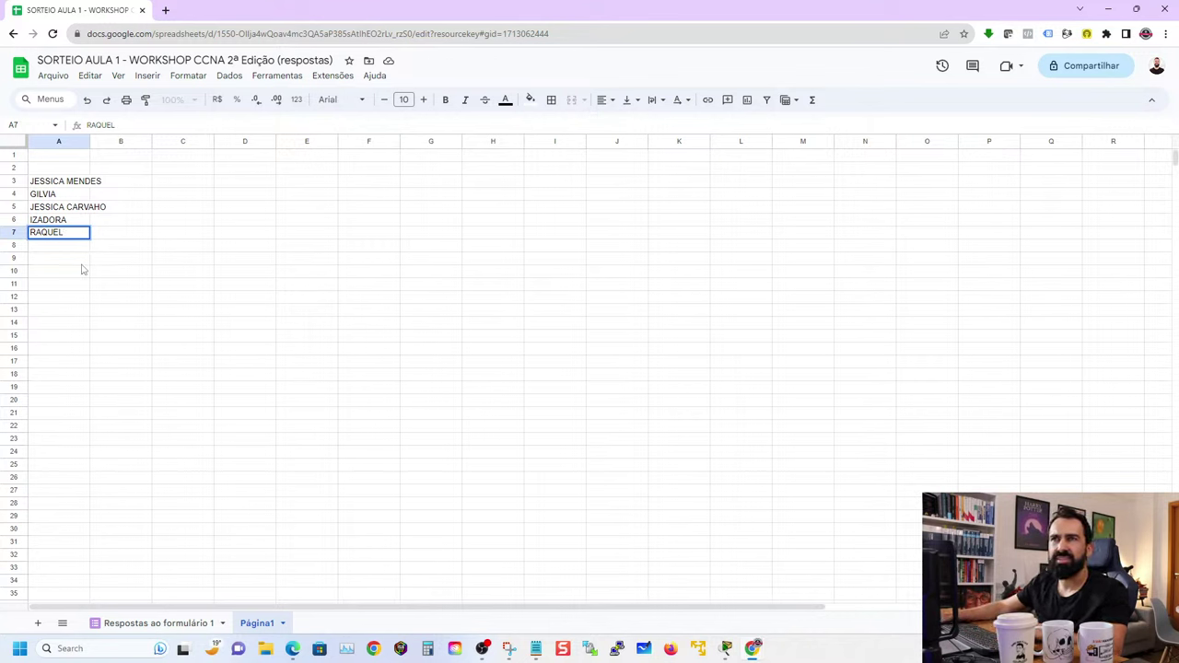
key("Return")
type("SILVIA")
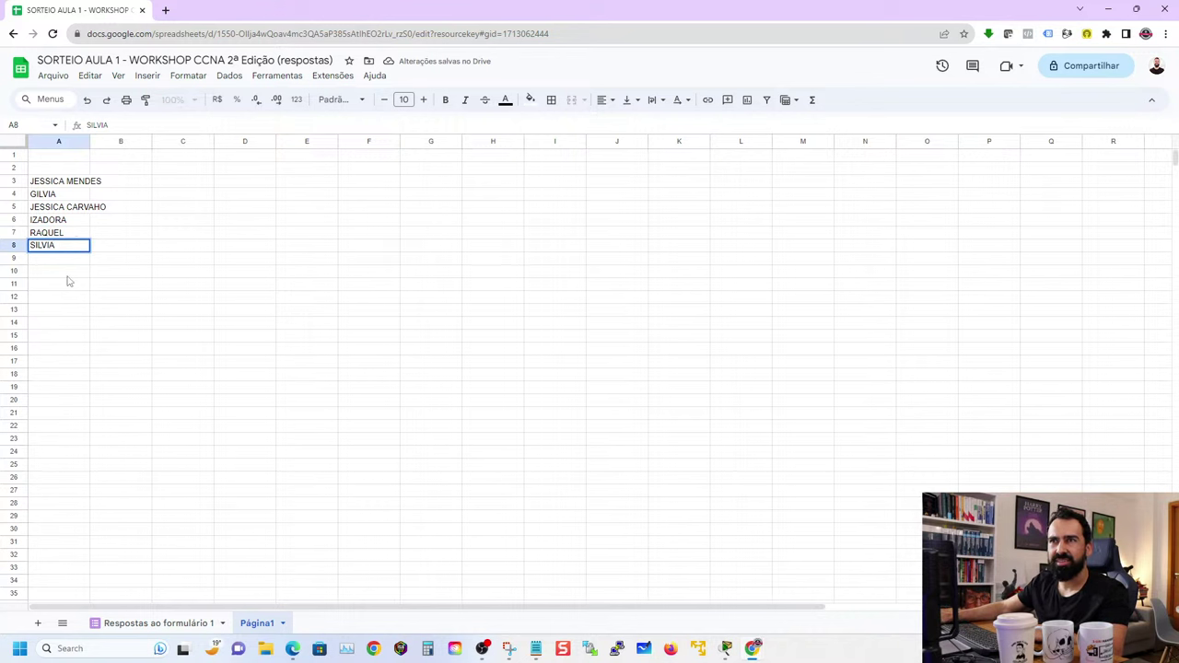
left_click(62, 262)
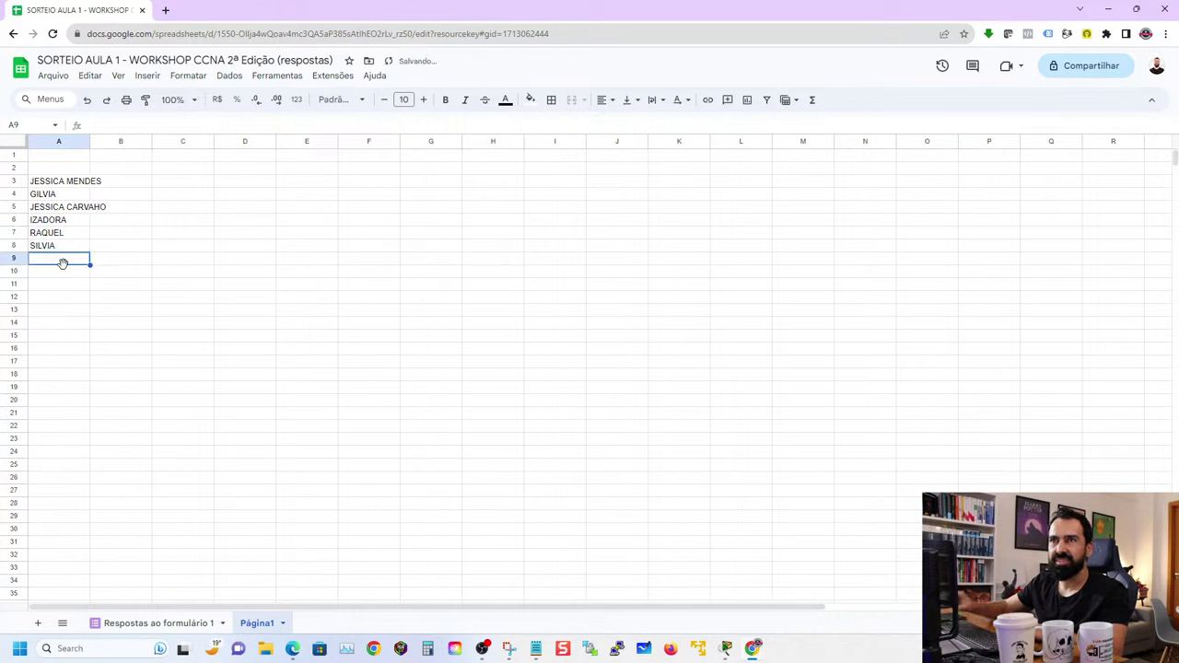
type("Li")
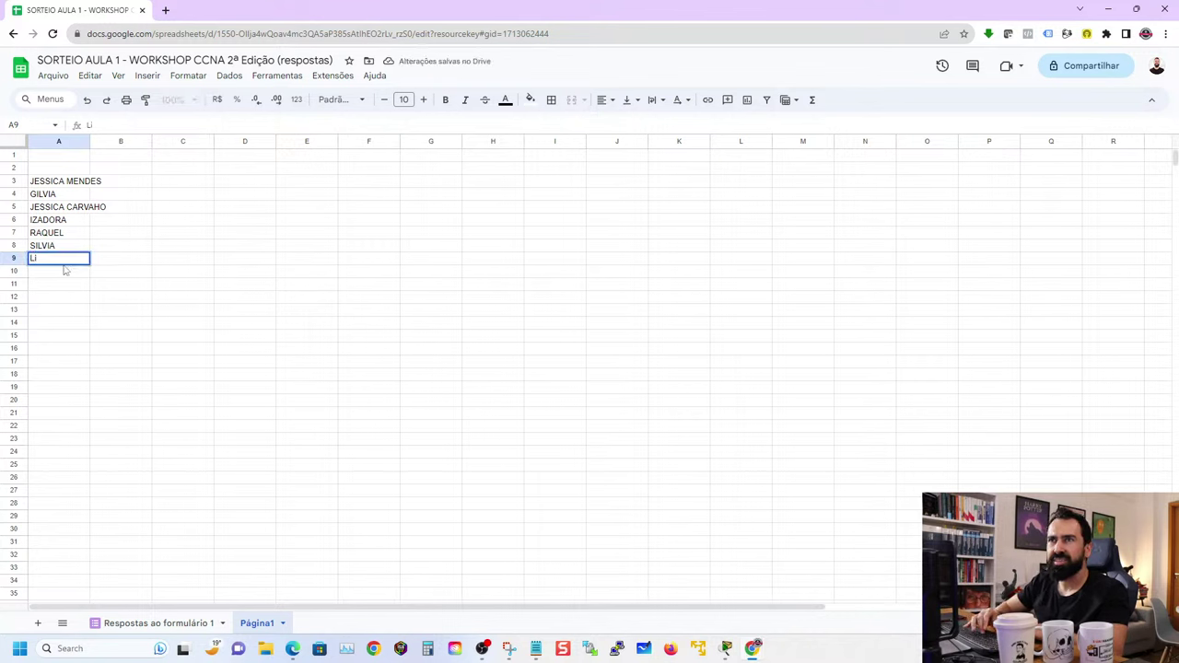
type("LLIAN")
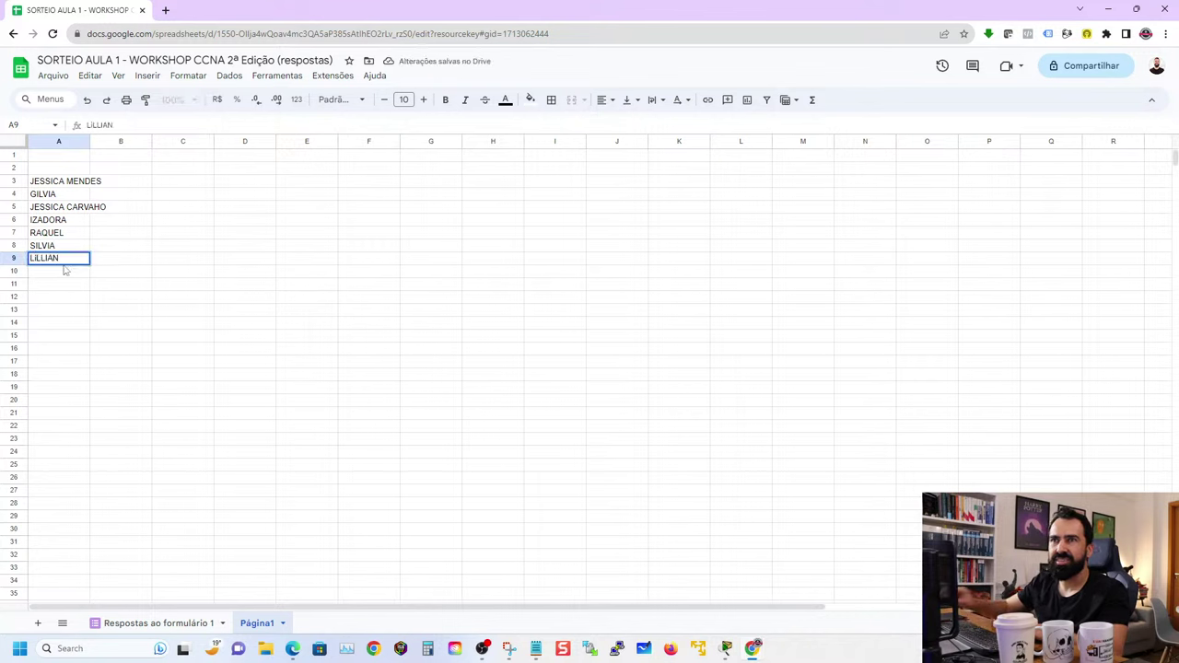
left_click(77, 275)
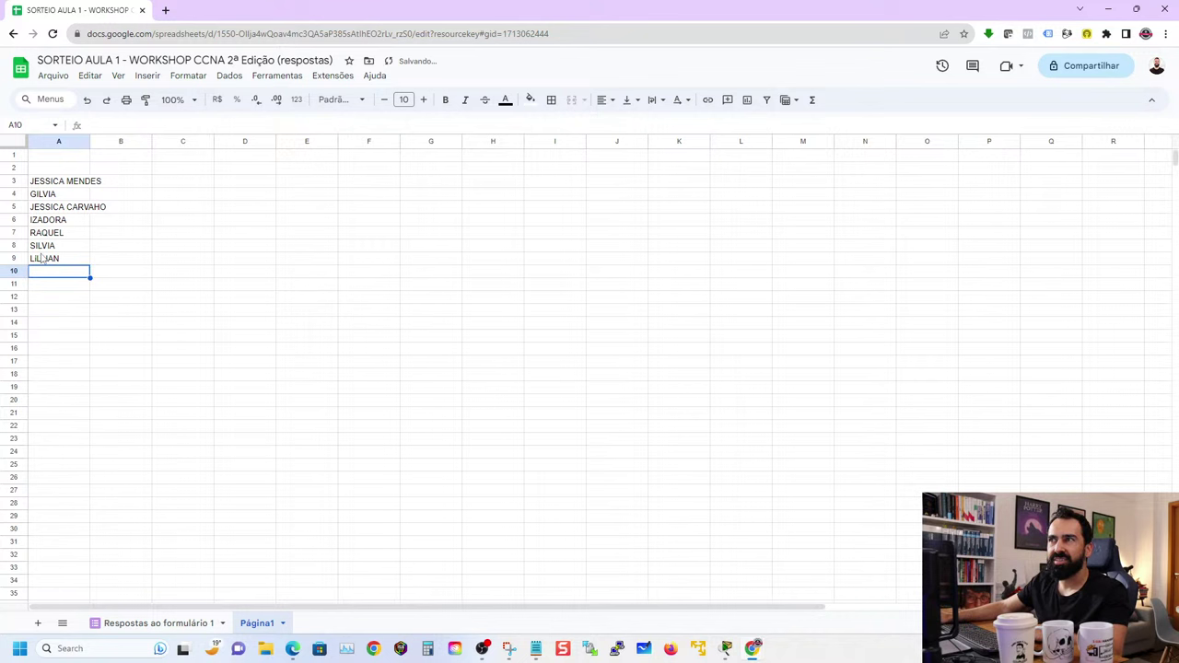
Delete the empty rows 1 and 2 above the names.
left_click(14, 157)
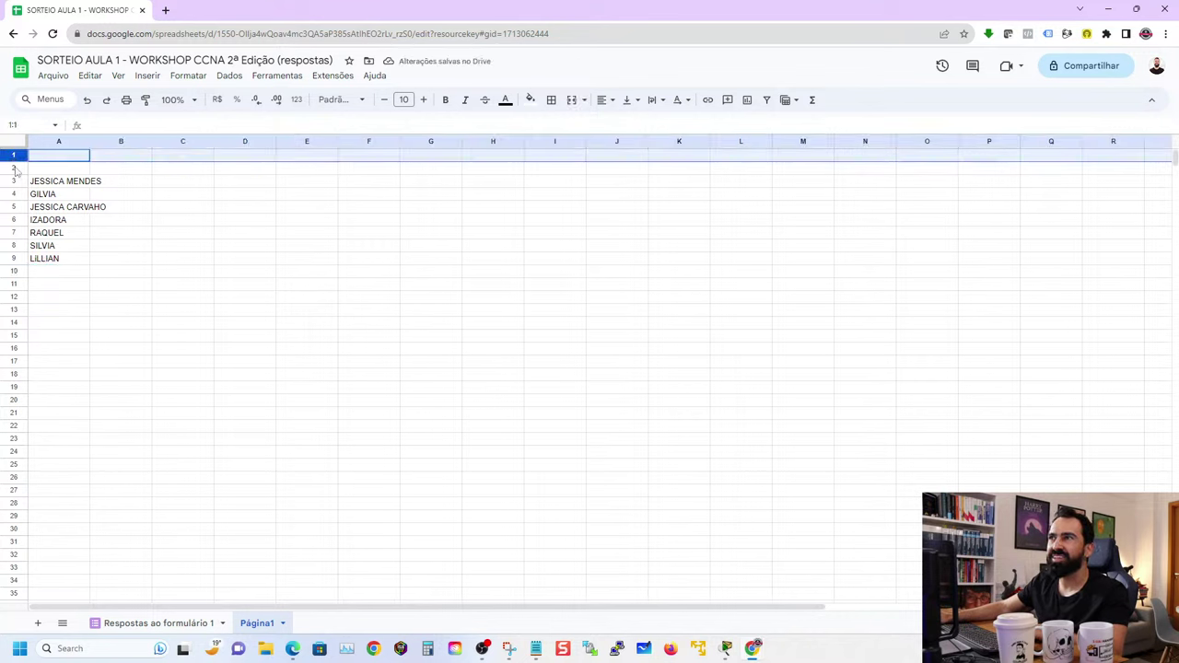
left_click(17, 168, "shift")
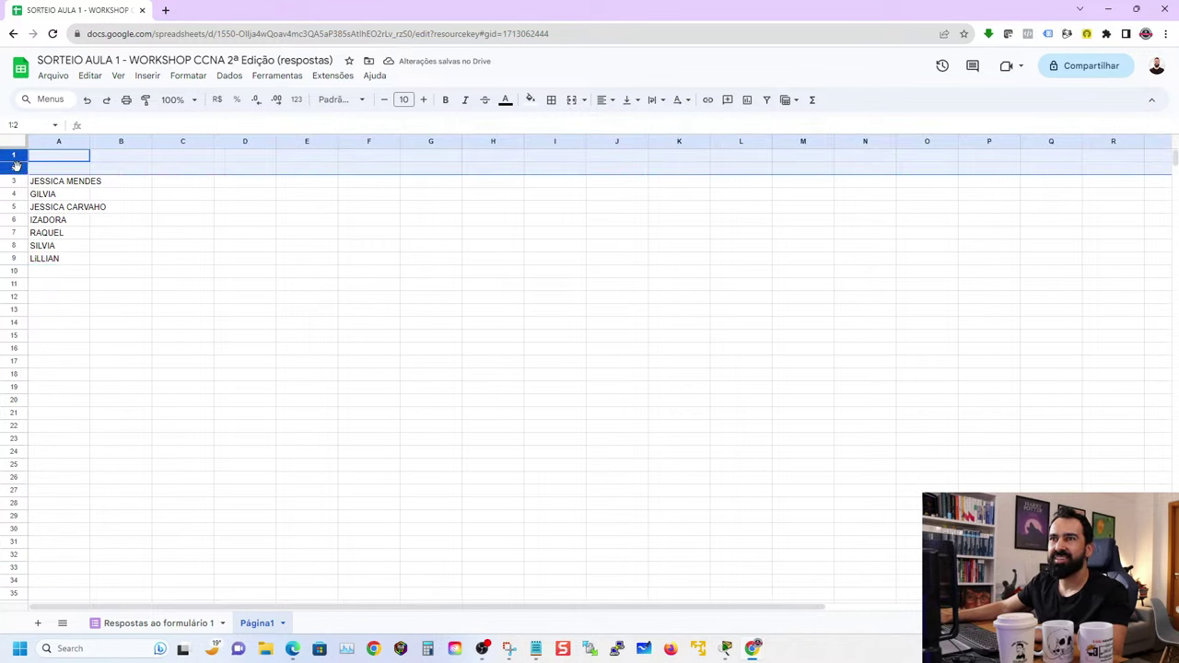
right_click(16, 164)
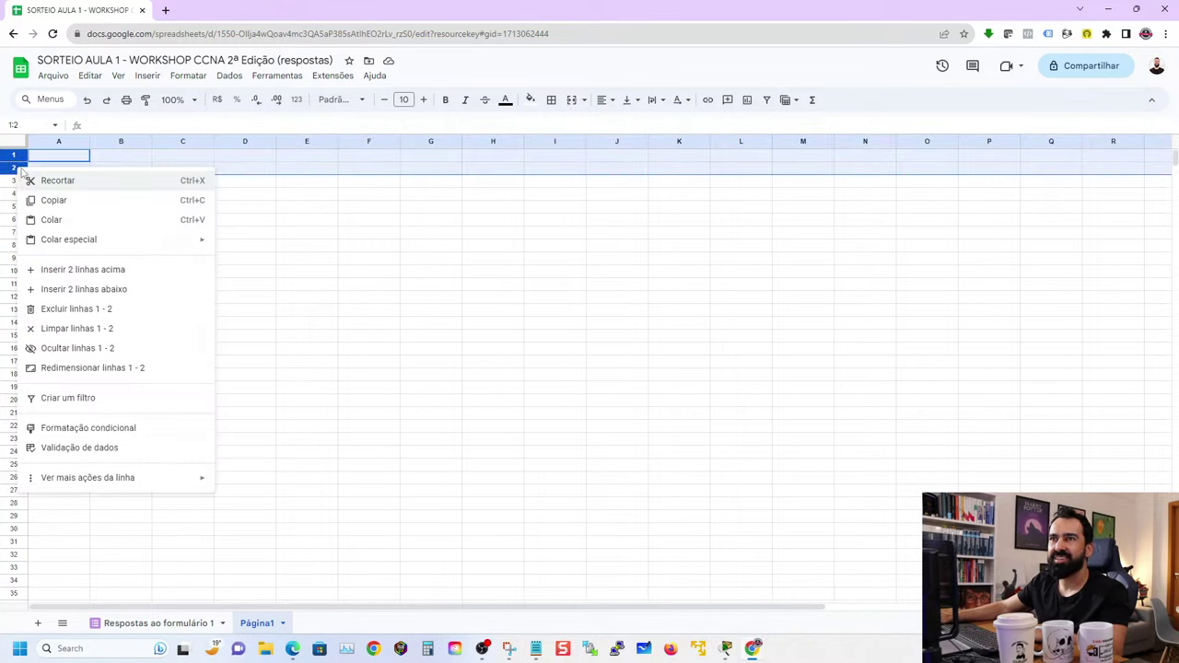
left_click(76, 313)
left_click(180, 293)
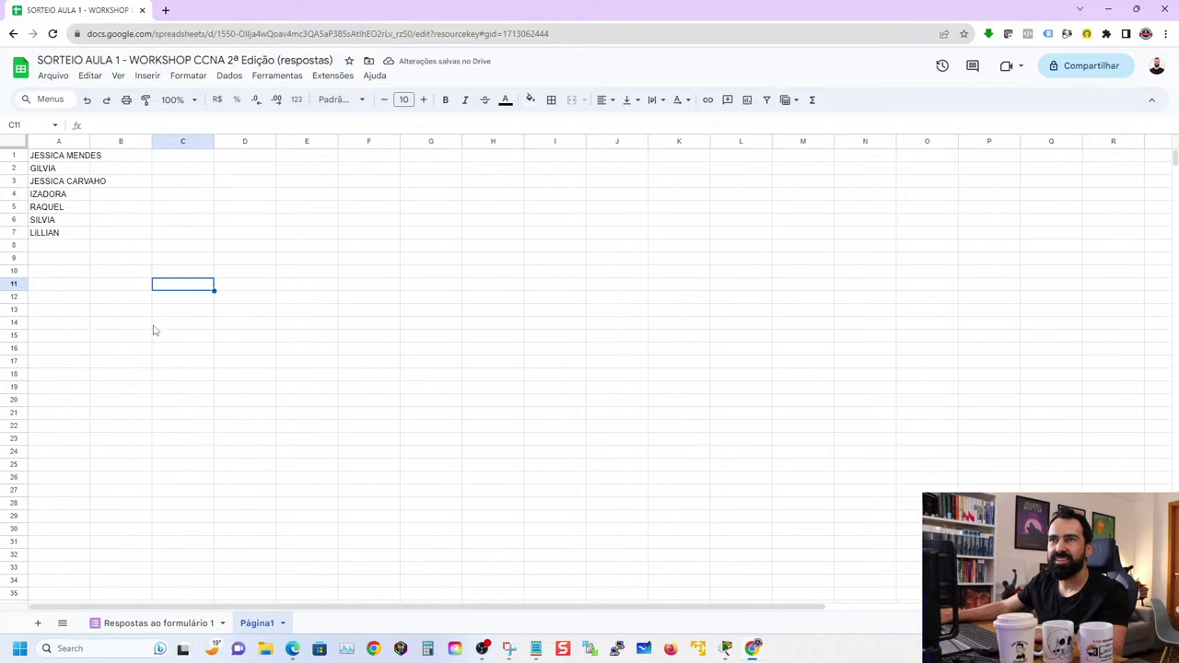
Add three more winners' names in cells A8, A9 and A10.
left_click(58, 246)
type("LUNA")
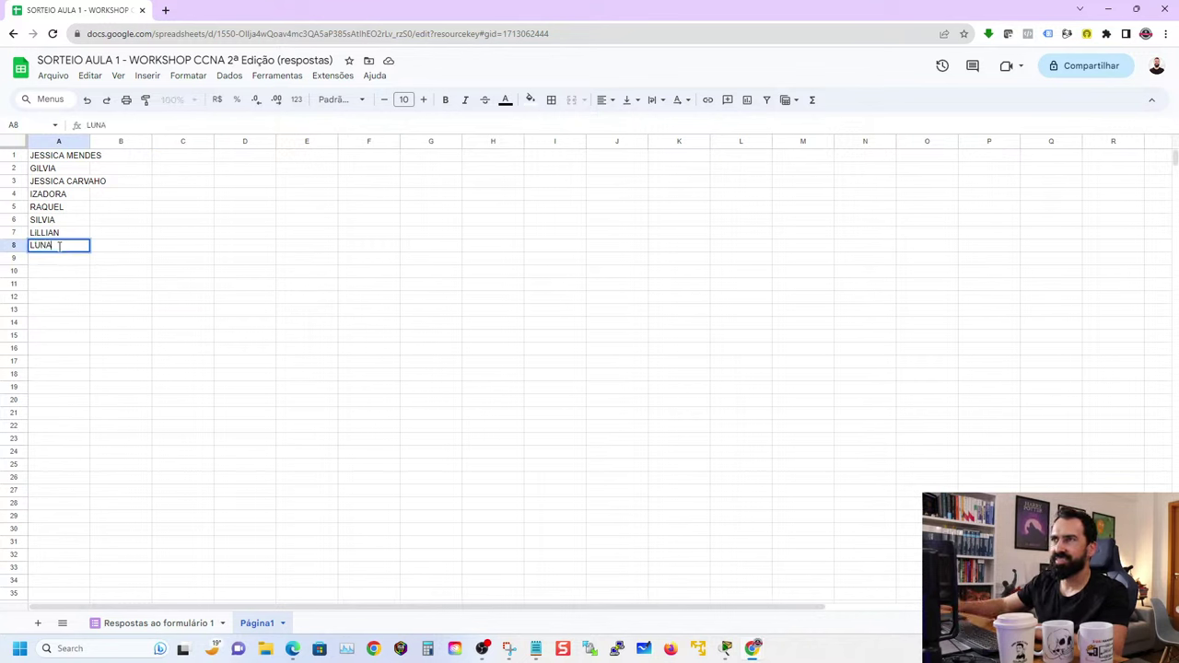
left_click(40, 274)
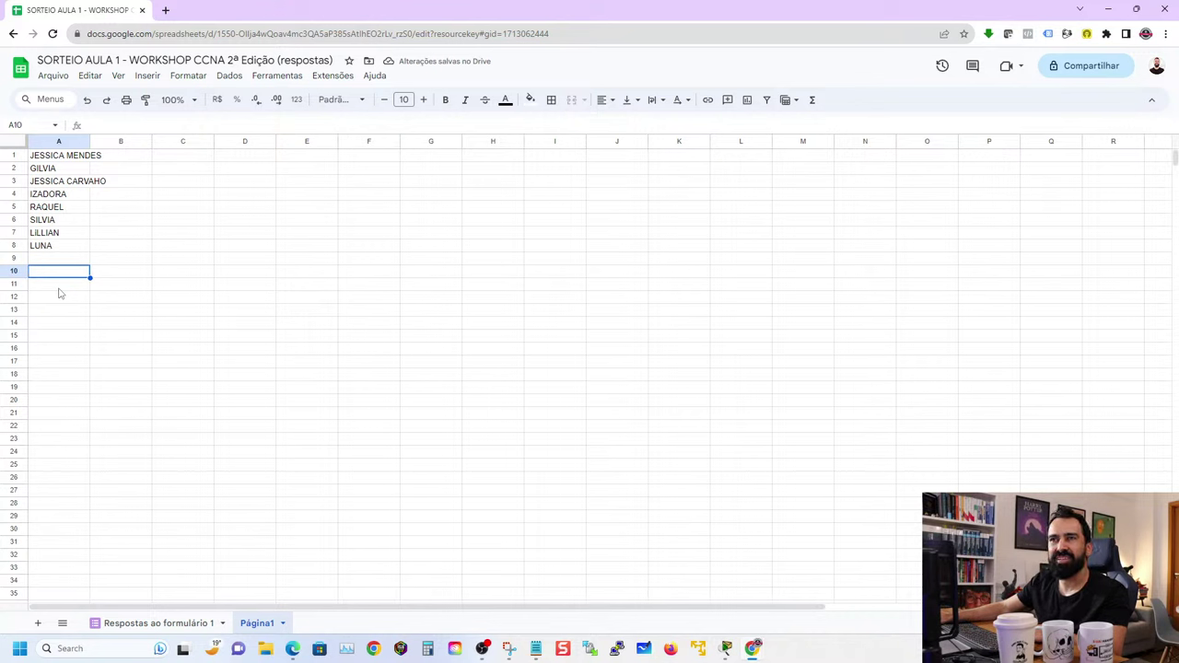
left_click(51, 258)
type("YA")
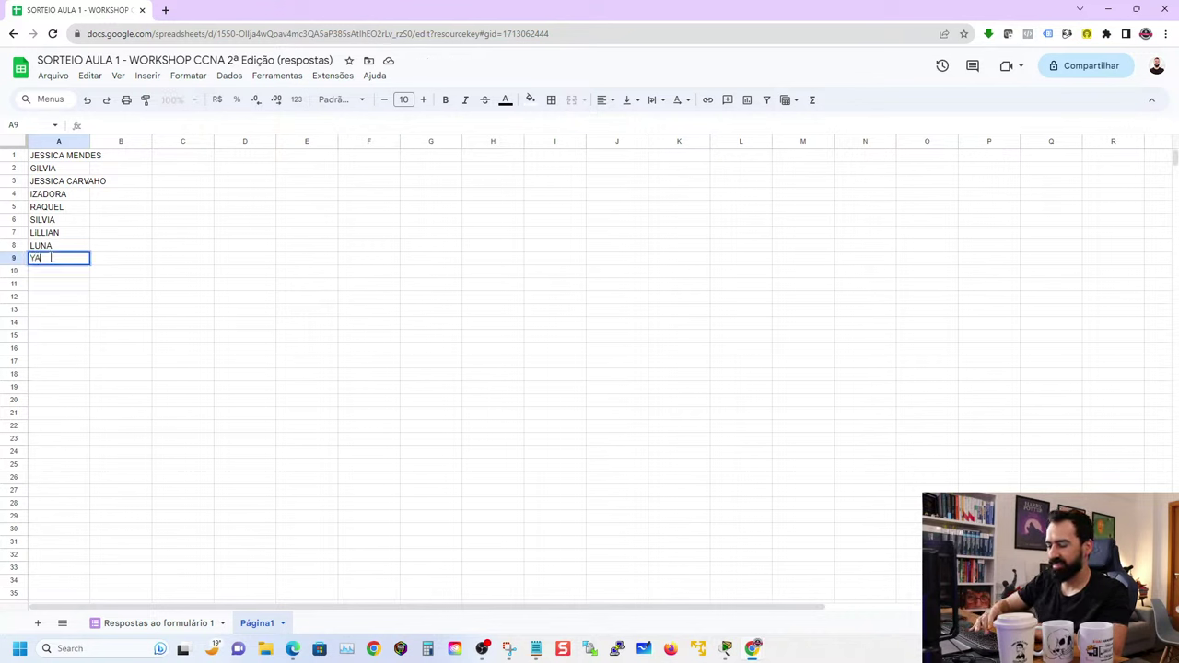
type("SMIN")
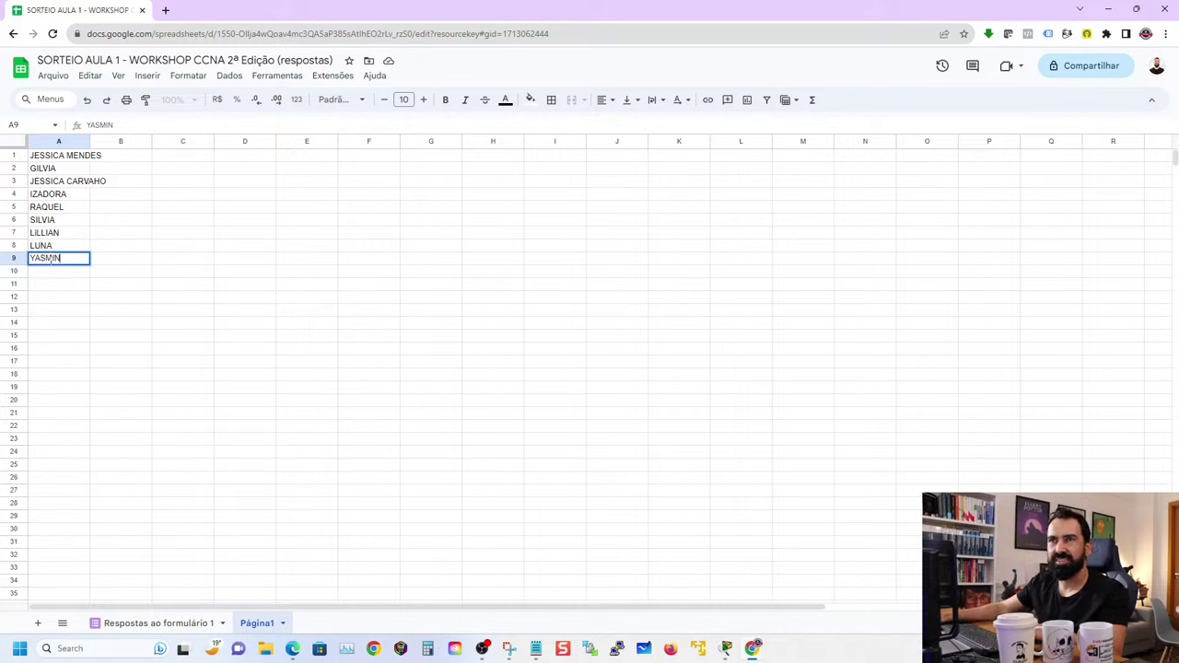
left_click(62, 270)
type("CAMI")
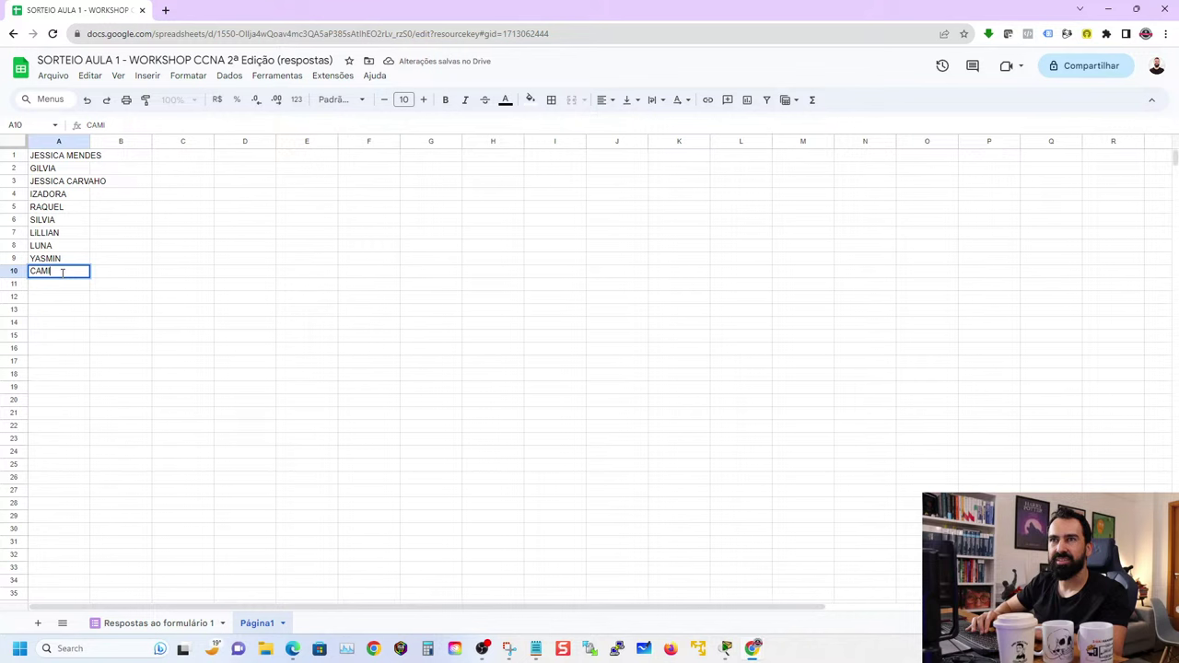
type("LA")
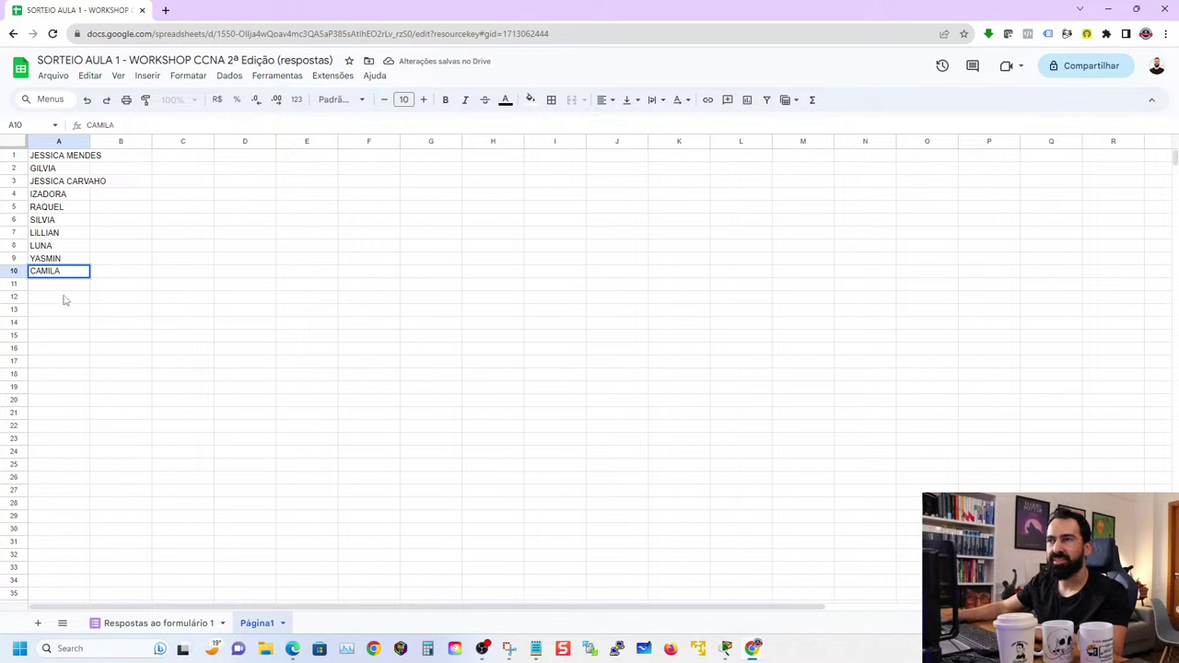
left_click(65, 284)
Add two more winners' names in A11 and A12, fixing their typos.
type("KE")
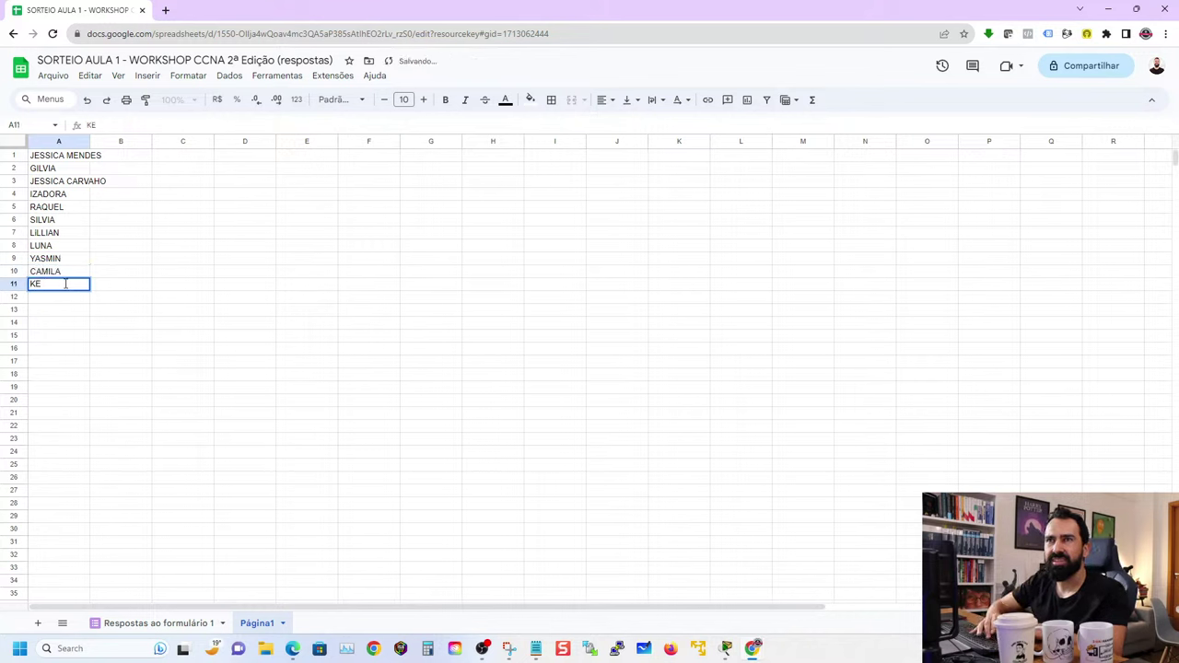
type("TT")
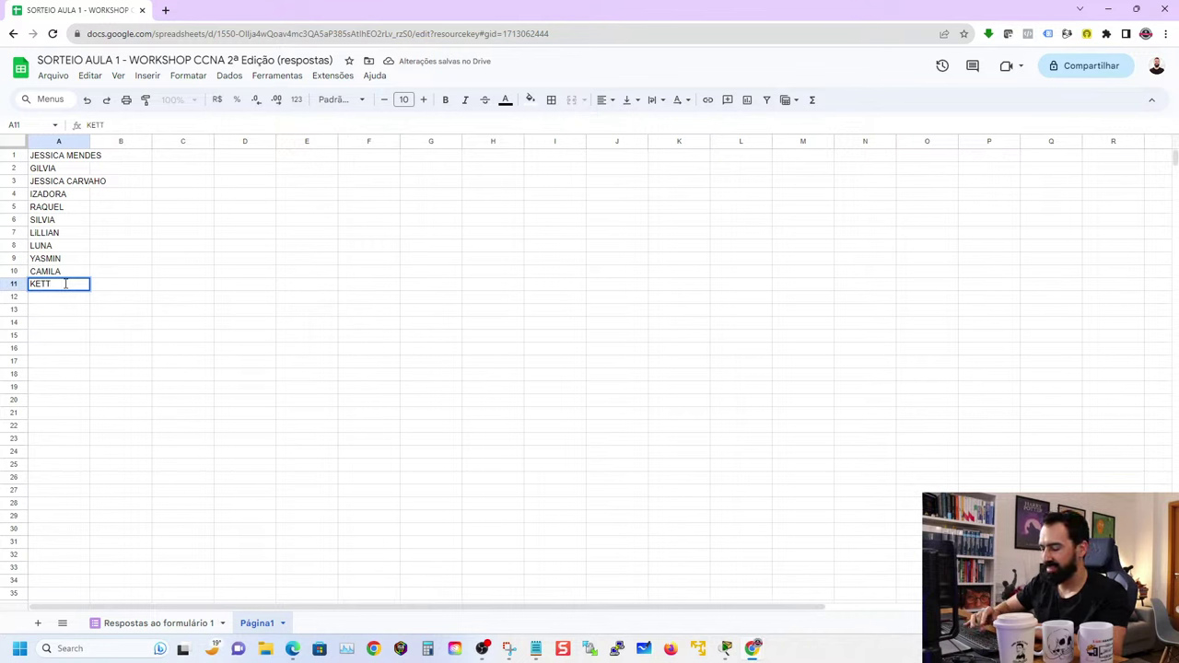
type("LYB")
key("BackSpace")
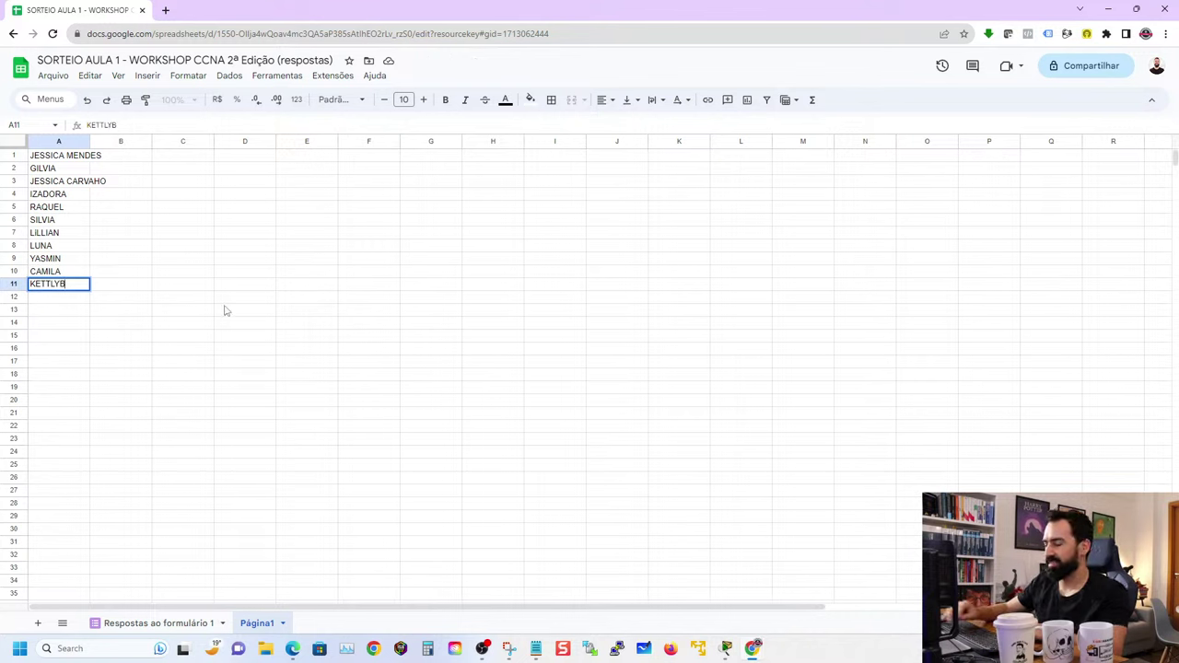
left_click(76, 301)
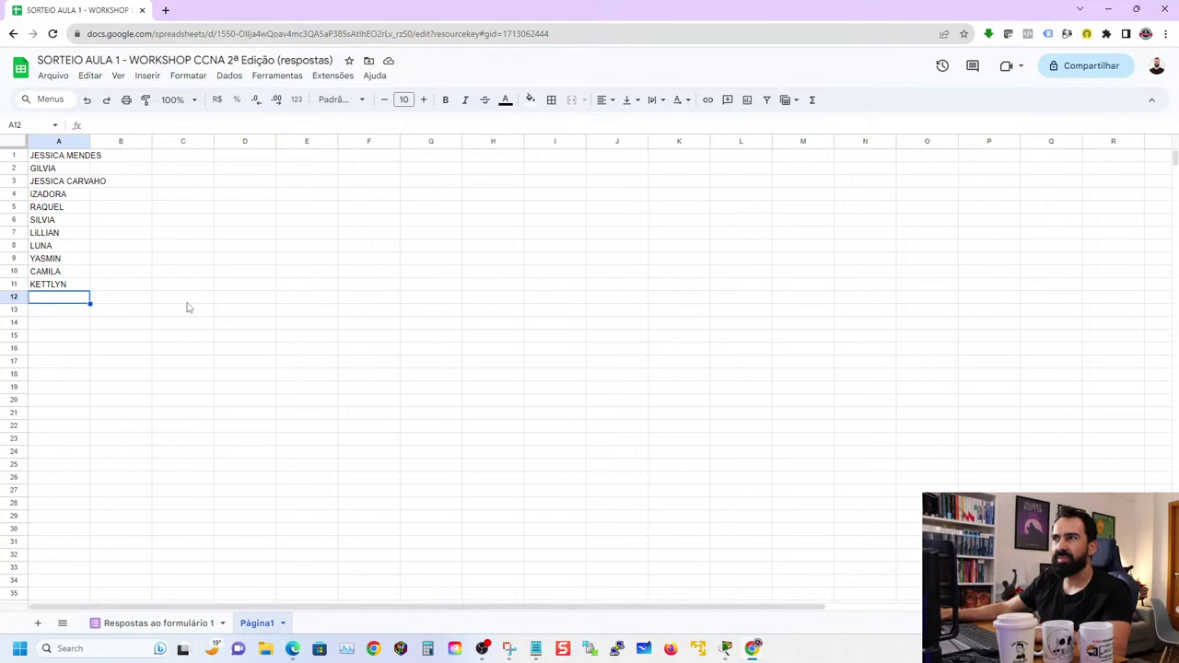
type("LEONOR")
type("A")
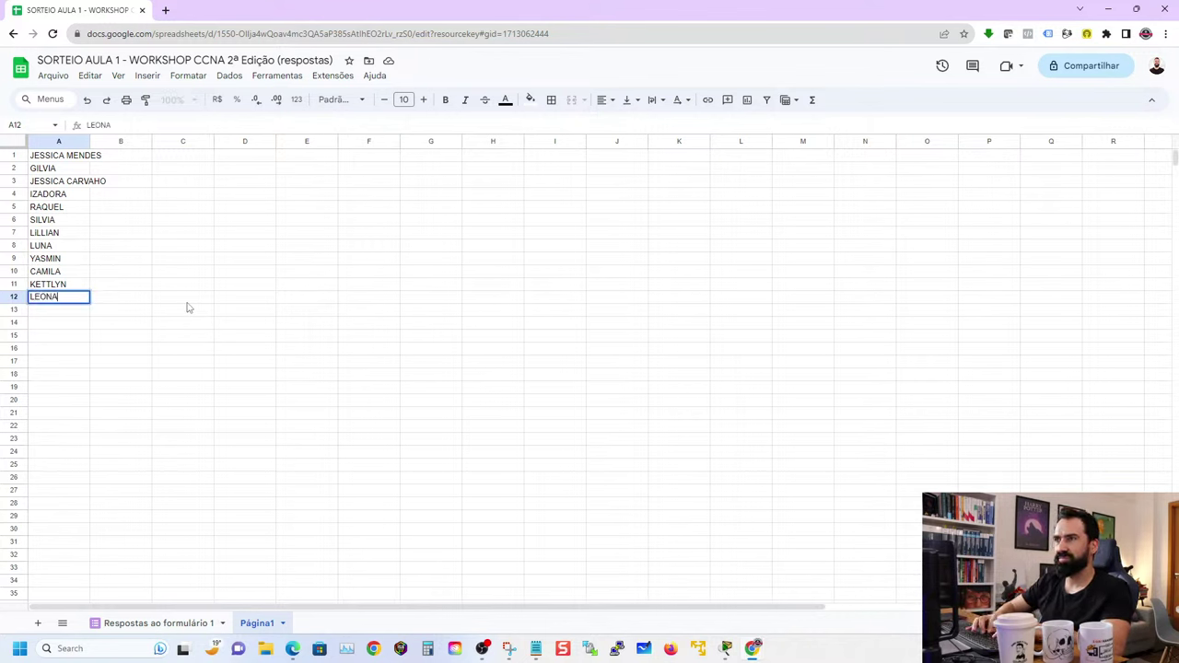
key("BackSpace")
type("ORA")
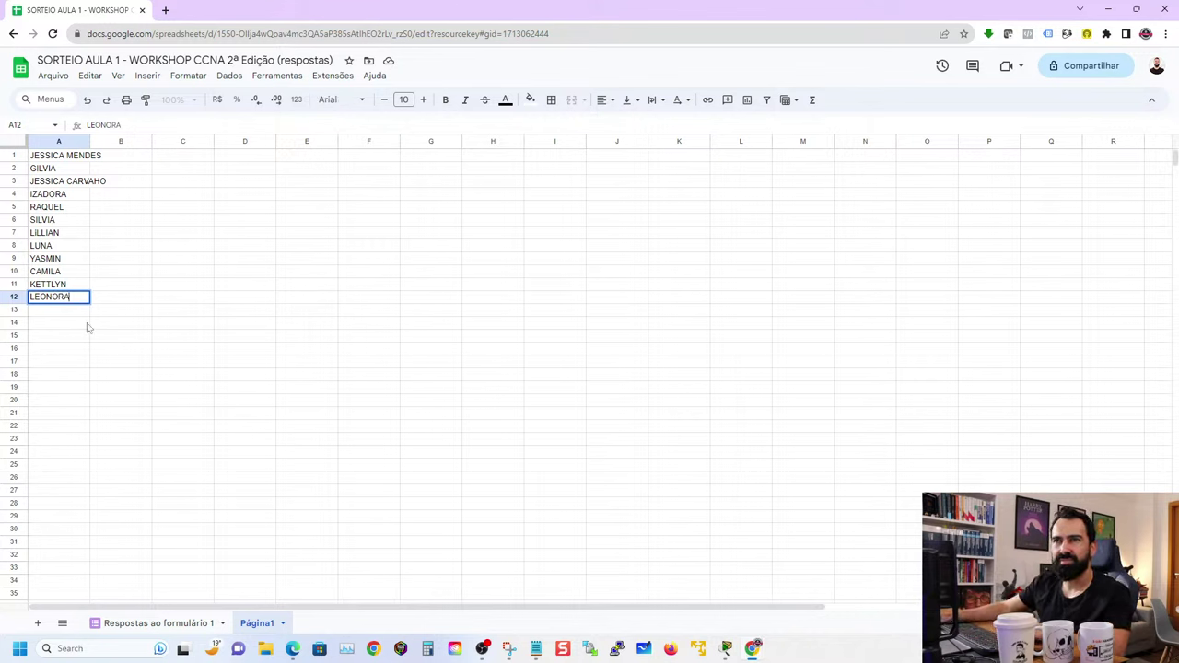
left_click(78, 313)
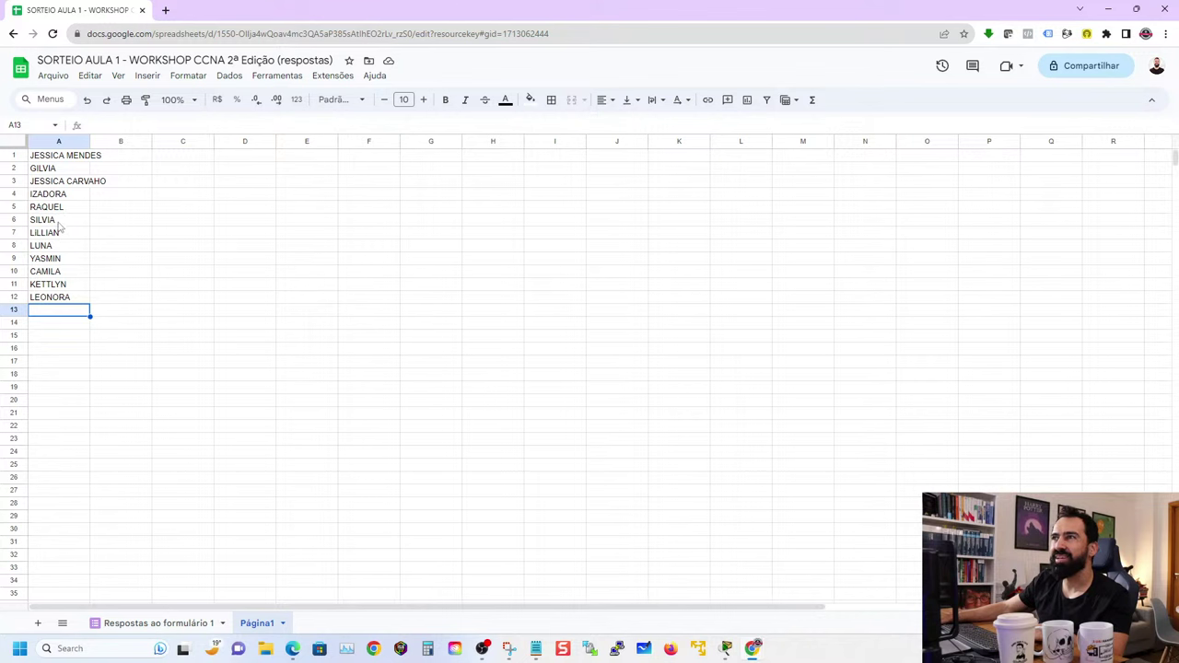
Edit cell A10, replacing the mistyped letters with the winner's correct surname.
left_click(70, 272)
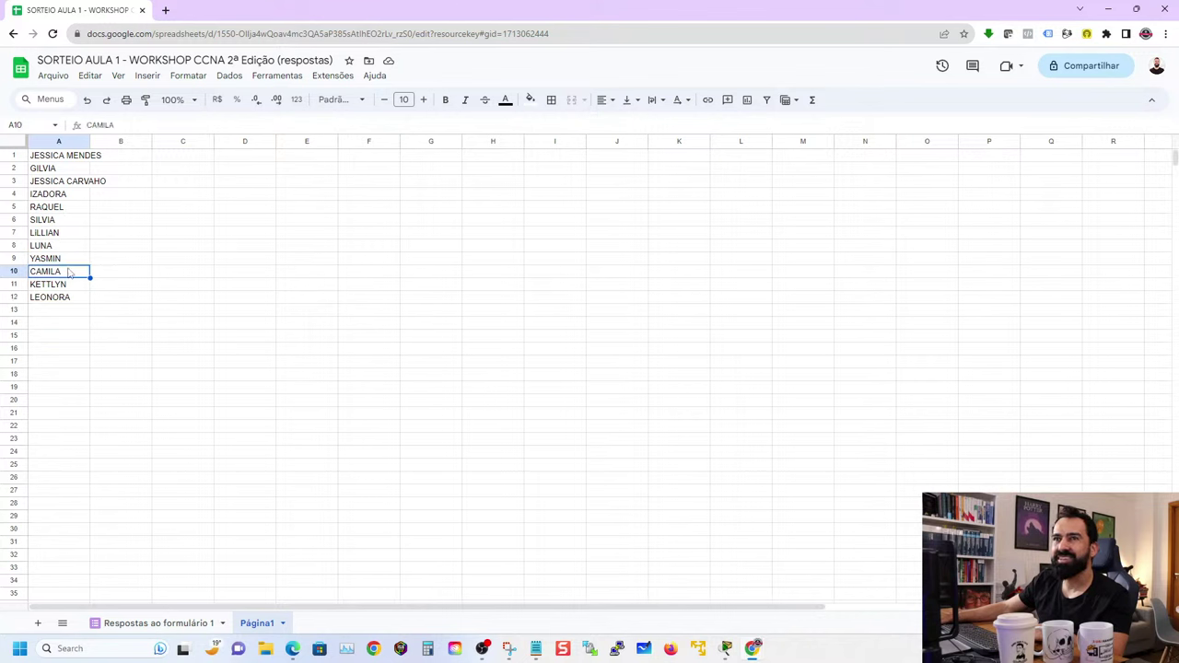
double_click(70, 273)
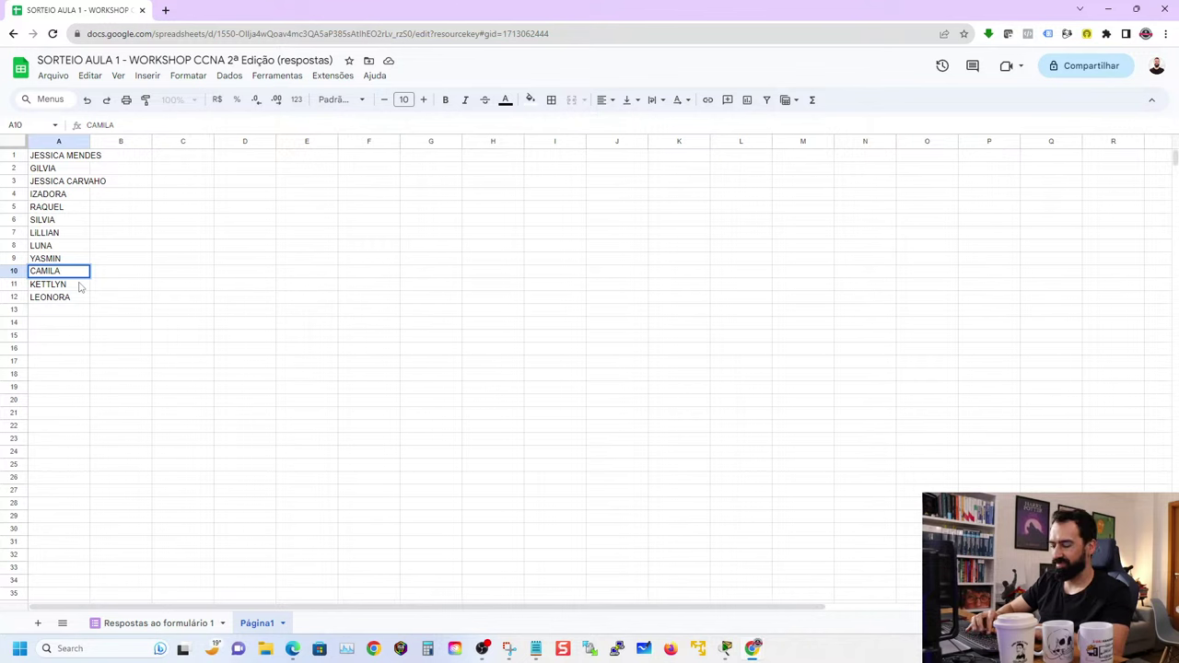
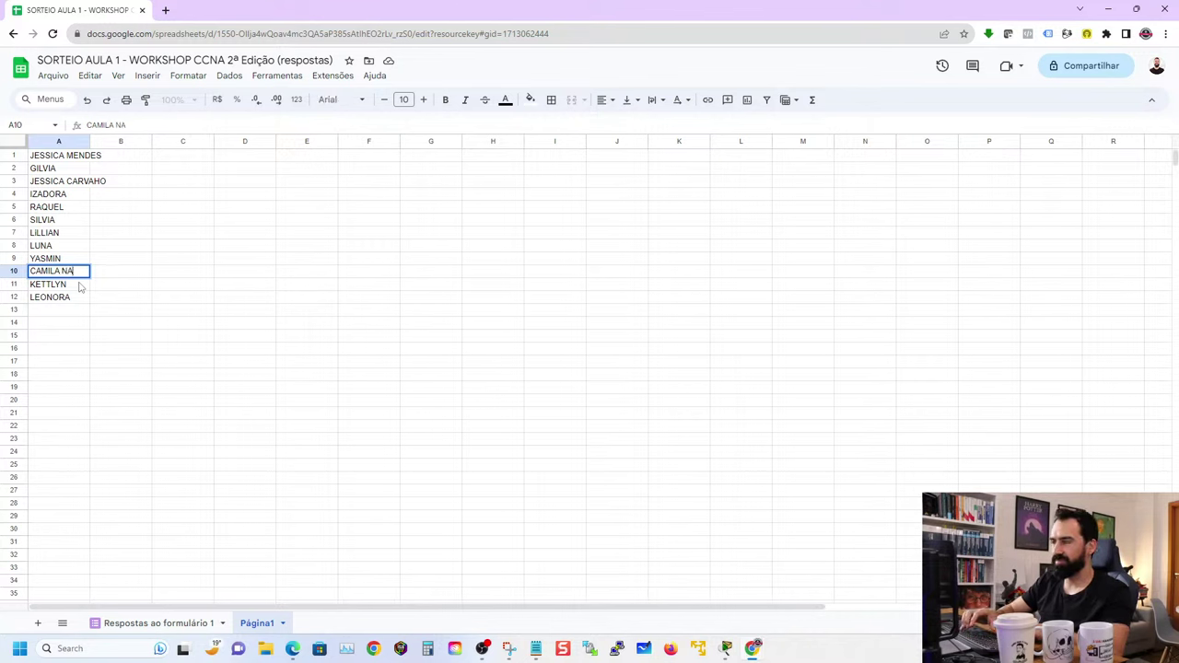
key("BackSpace")
key("BackSpace")
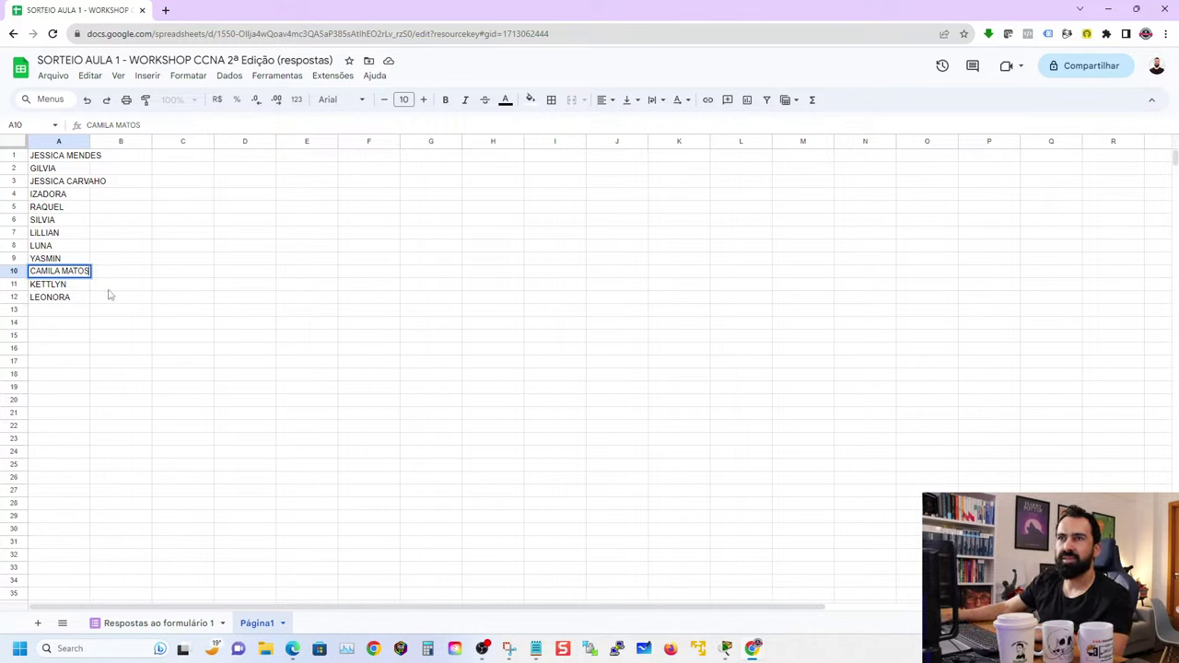
left_click(107, 289)
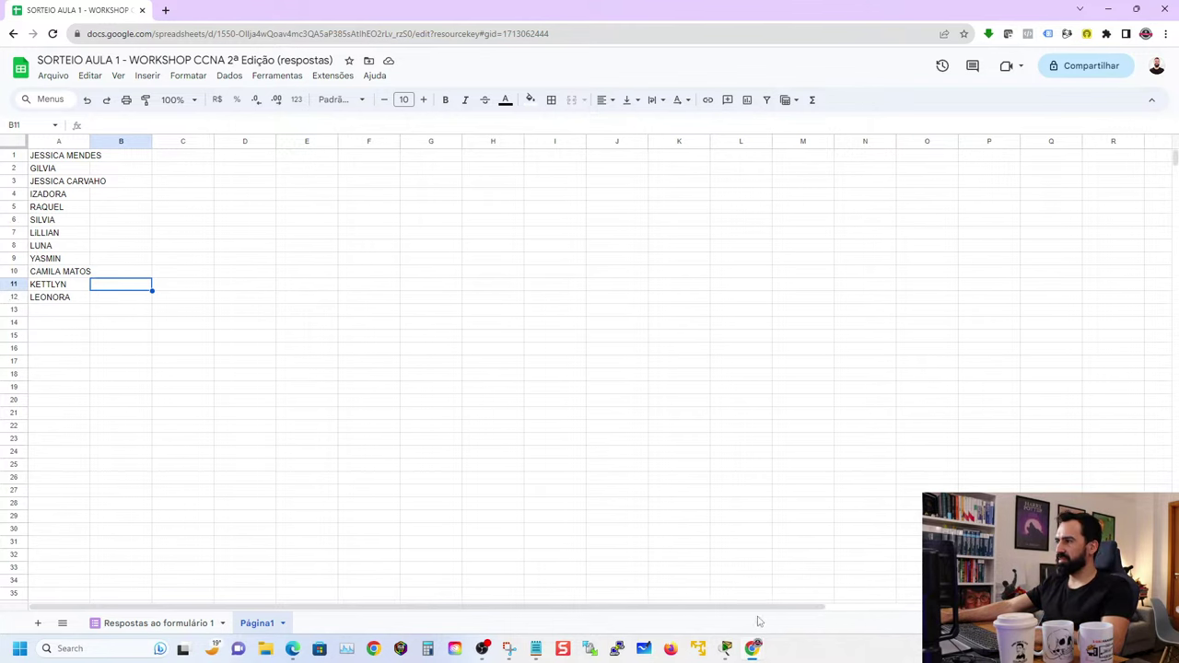
Enter the drawn winner's full name in A13, then bring back the SorteioGo page showing 83.
mouse_move(754, 650)
left_click(905, 574)
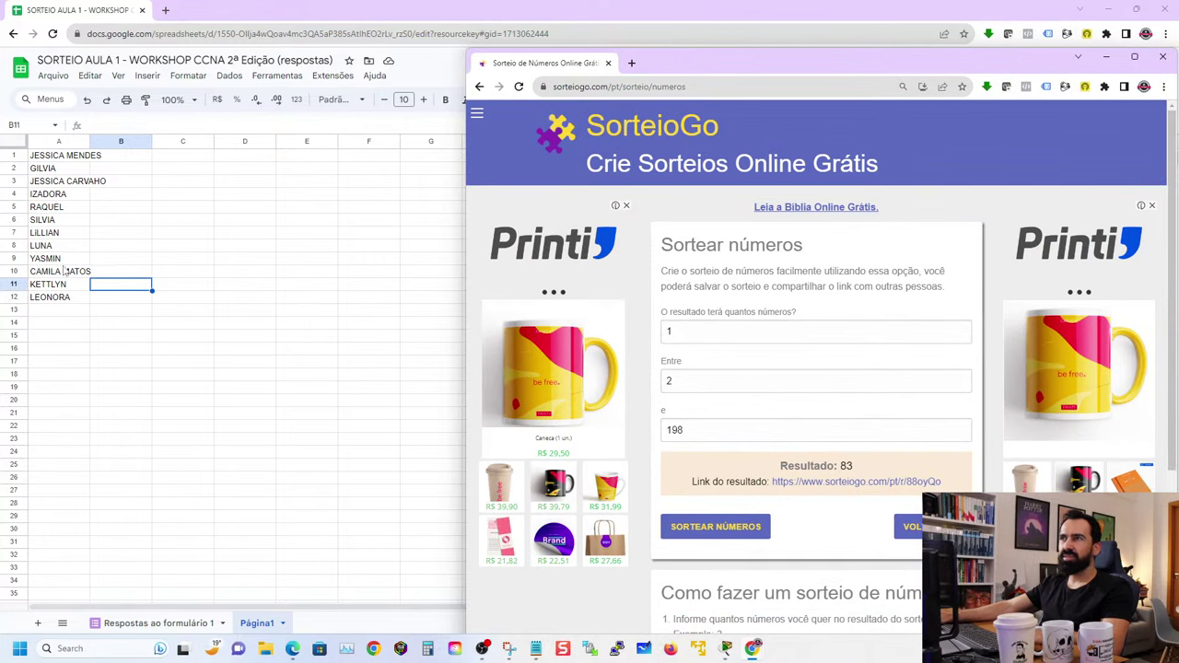
left_click(63, 314)
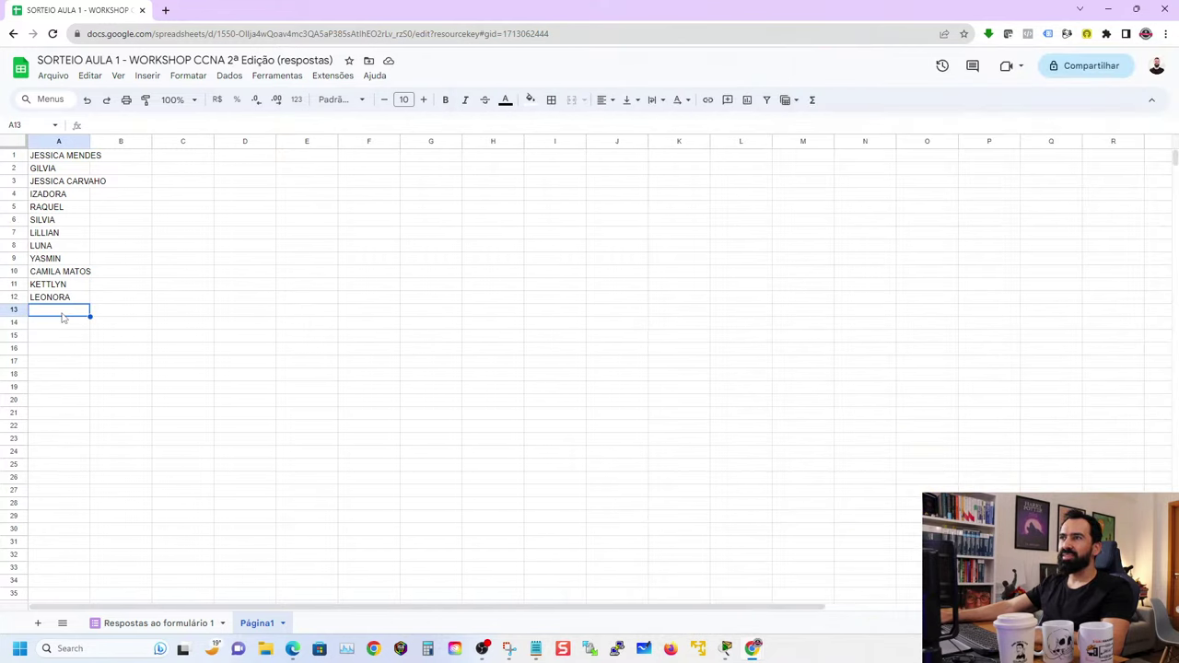
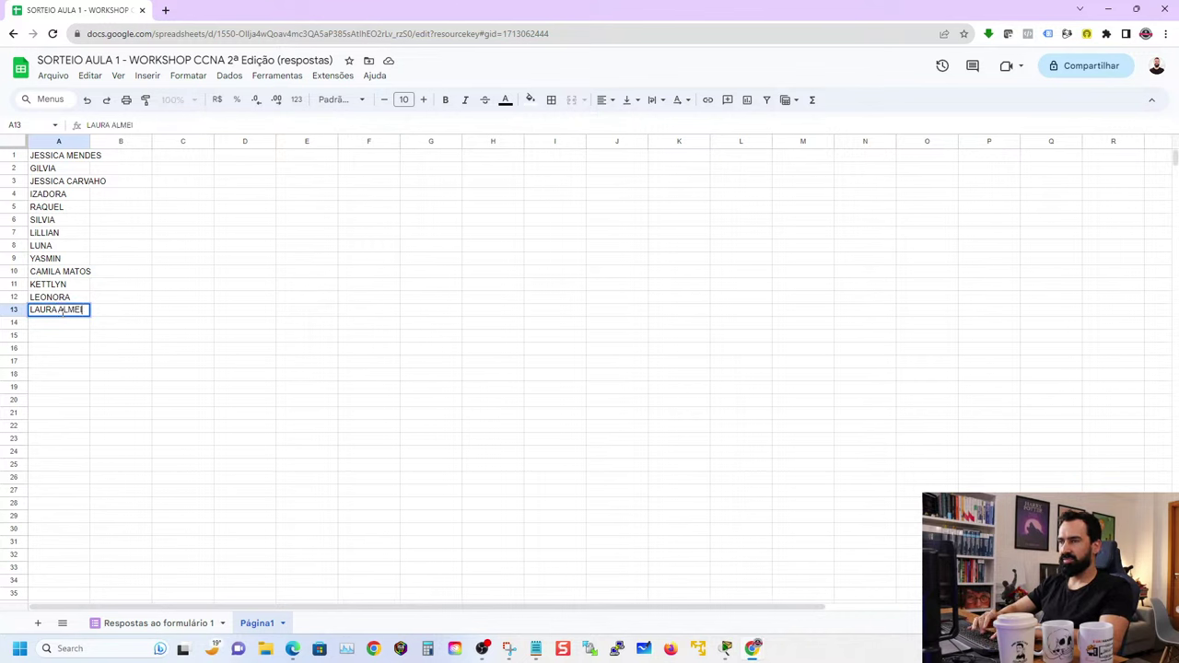
left_click(208, 323)
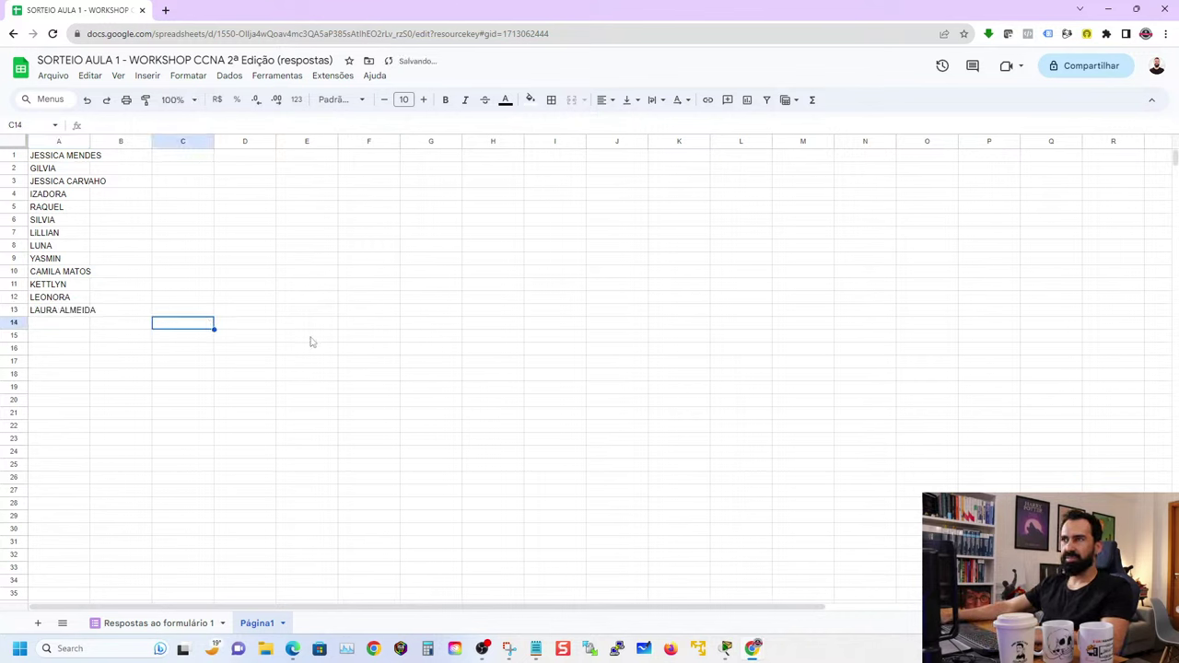
mouse_move(752, 645)
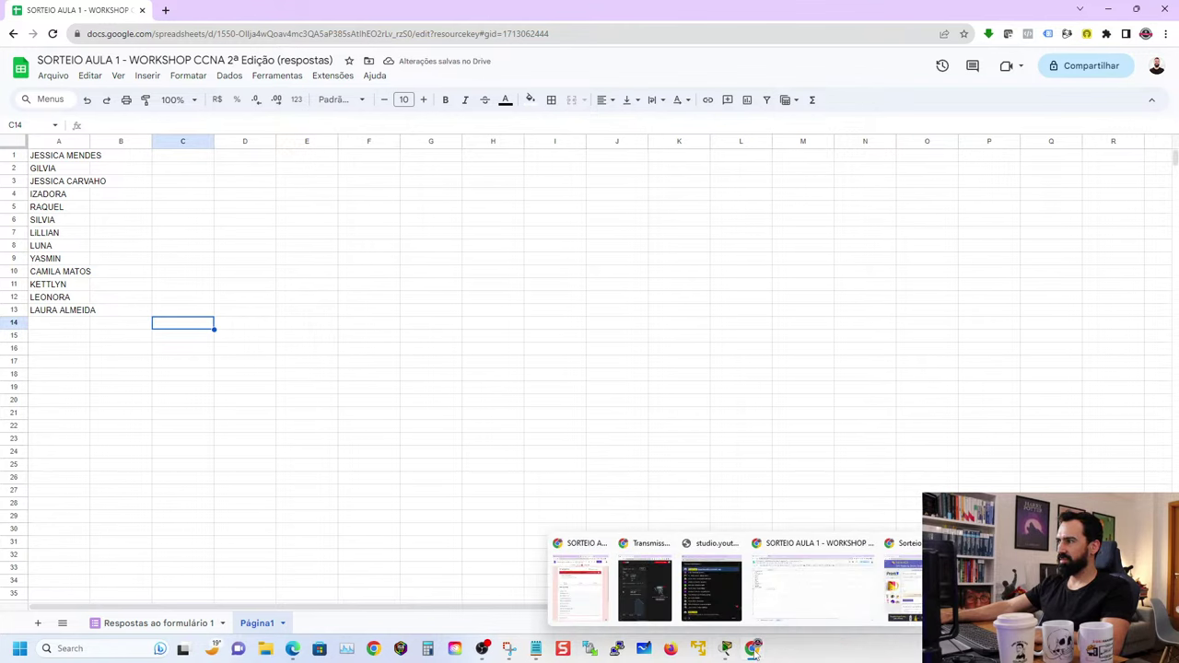
left_click(912, 590)
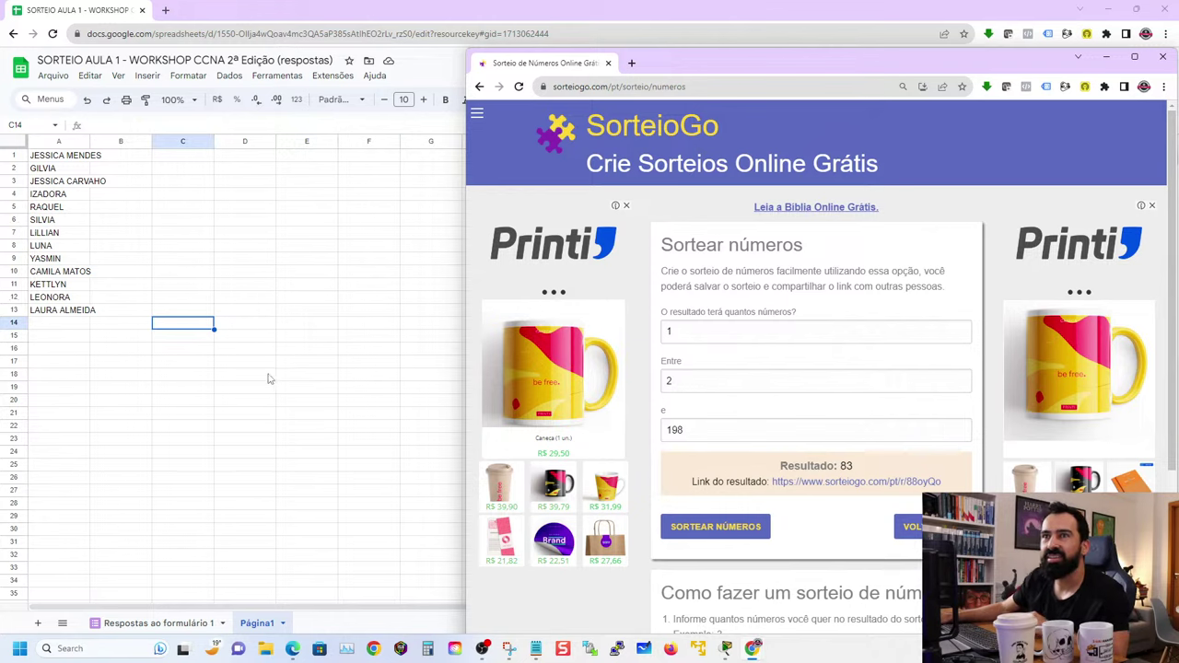
Type three more winners' names into A14, A15 and A16, rejecting A15's autocomplete.
left_click(61, 323)
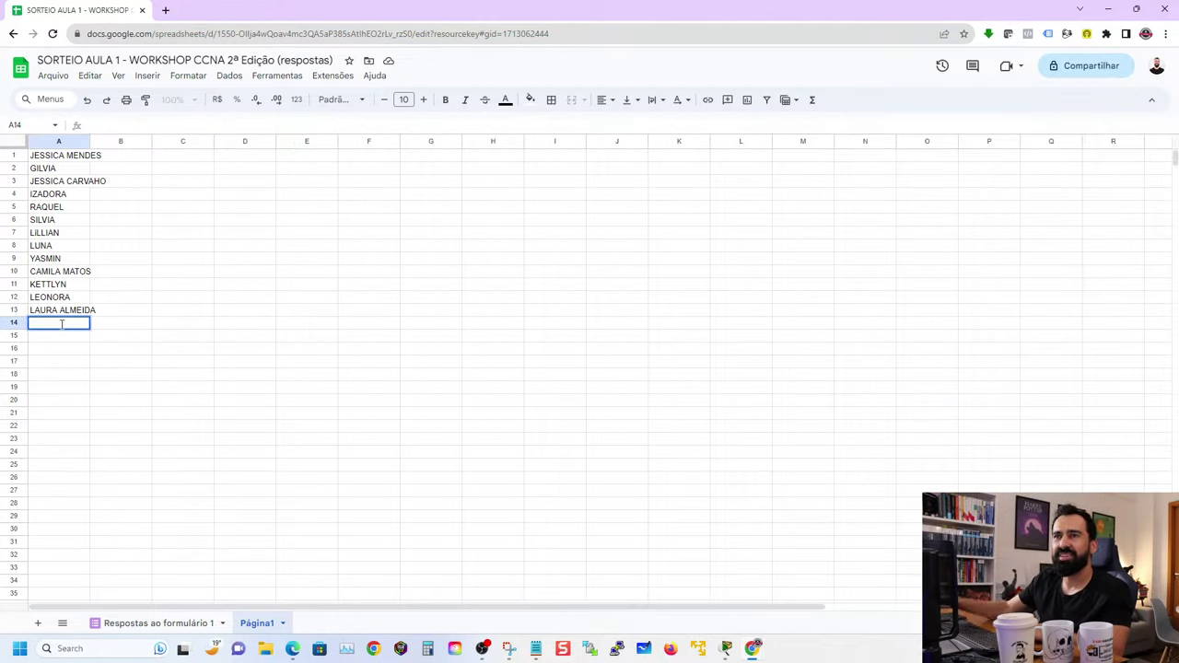
type("Teodosia")
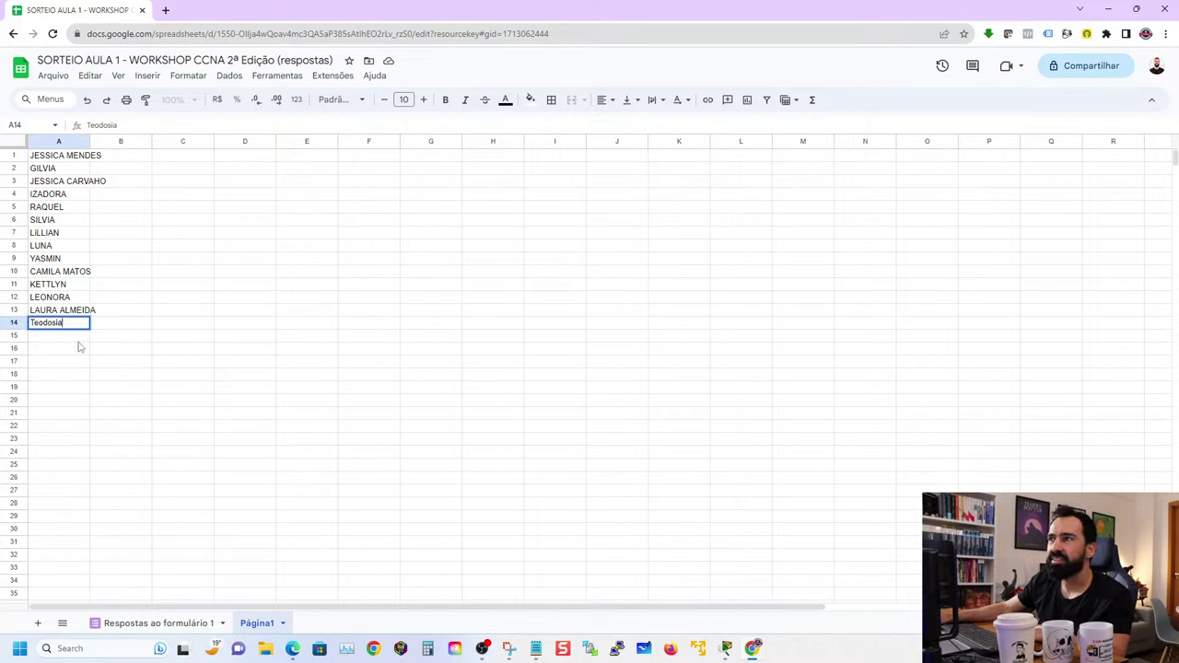
key("Return")
type("Laura")
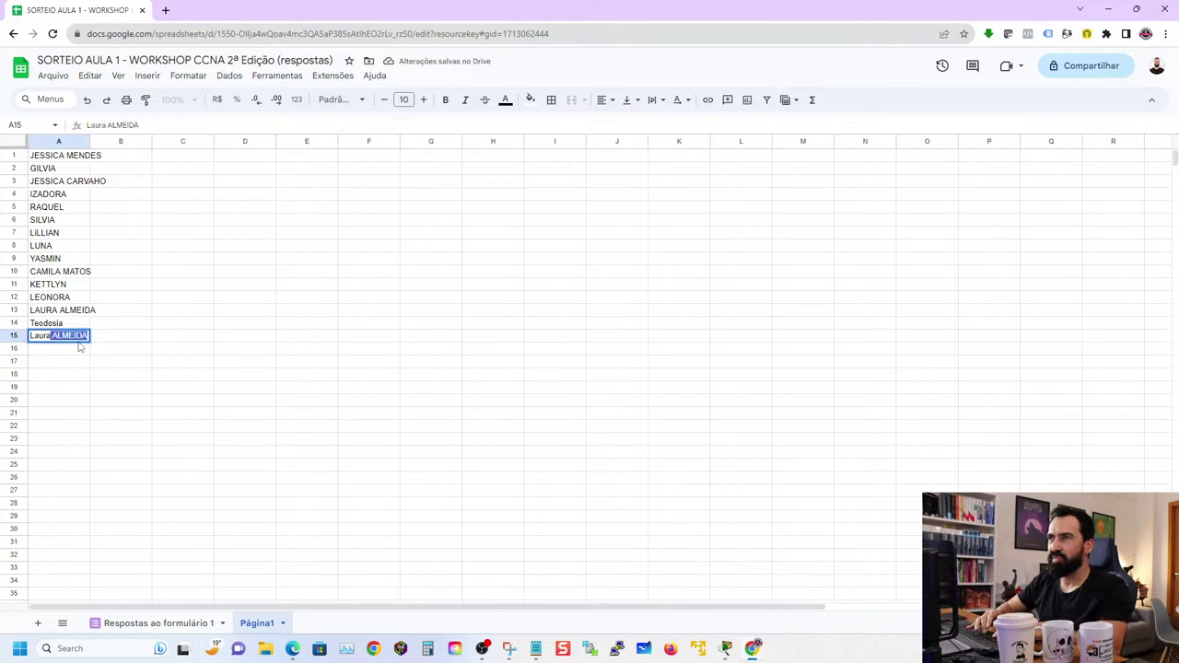
key("BackSpace")
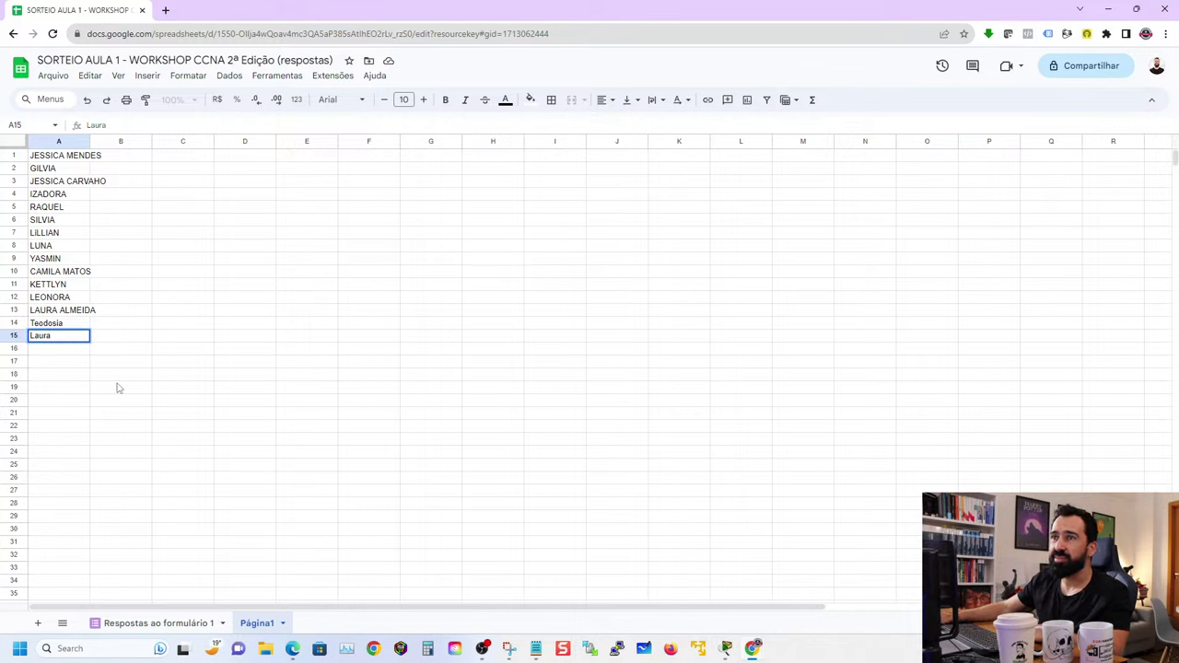
left_click(71, 350)
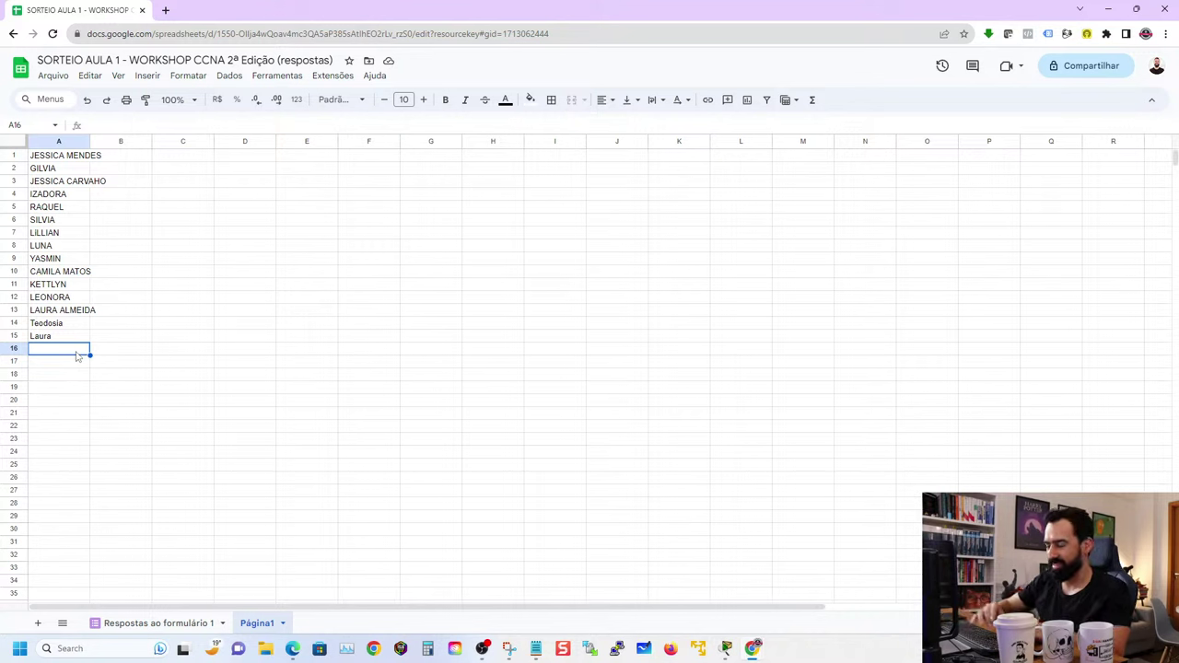
type("NARA")
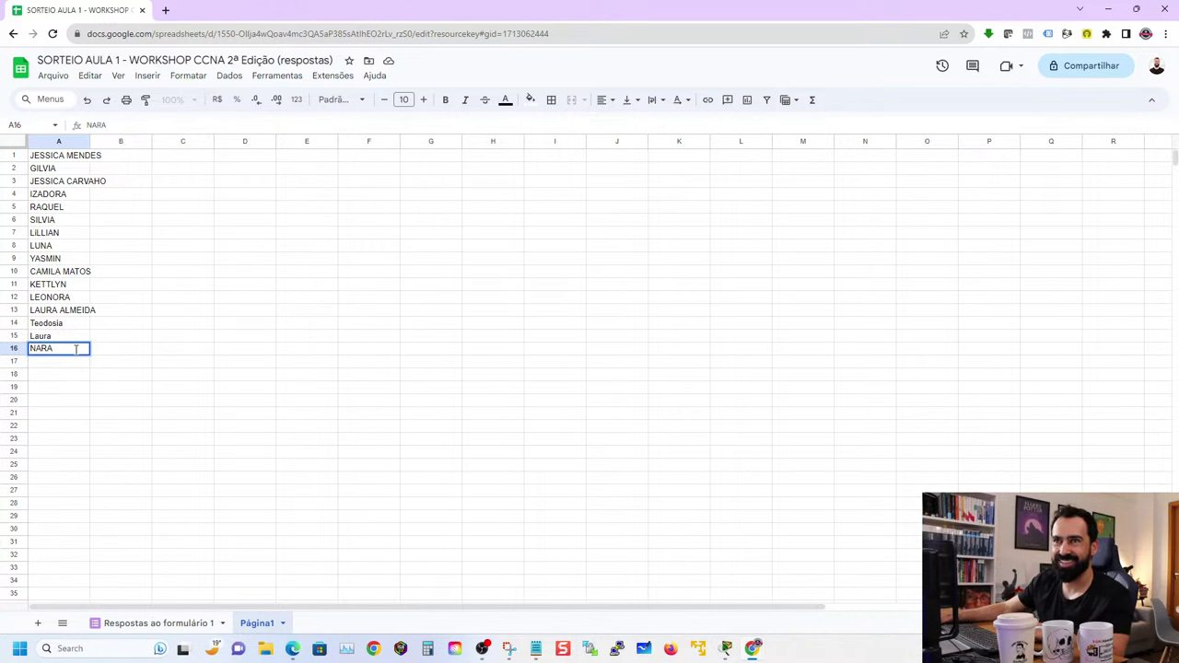
left_click(57, 365)
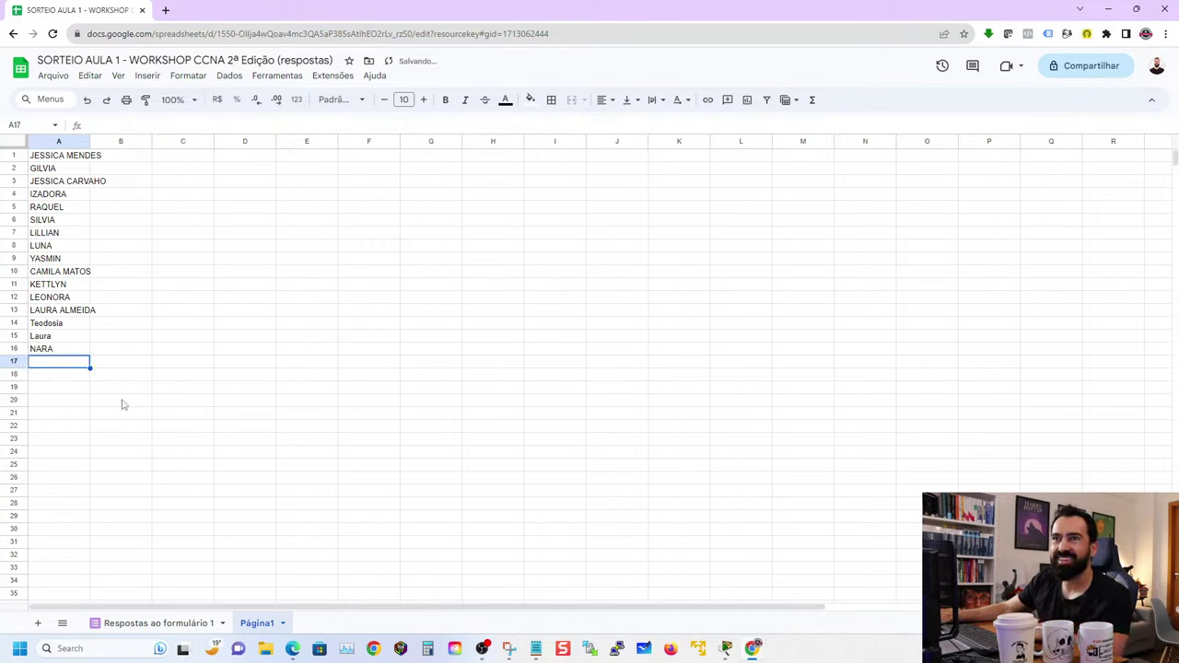
left_click(58, 353)
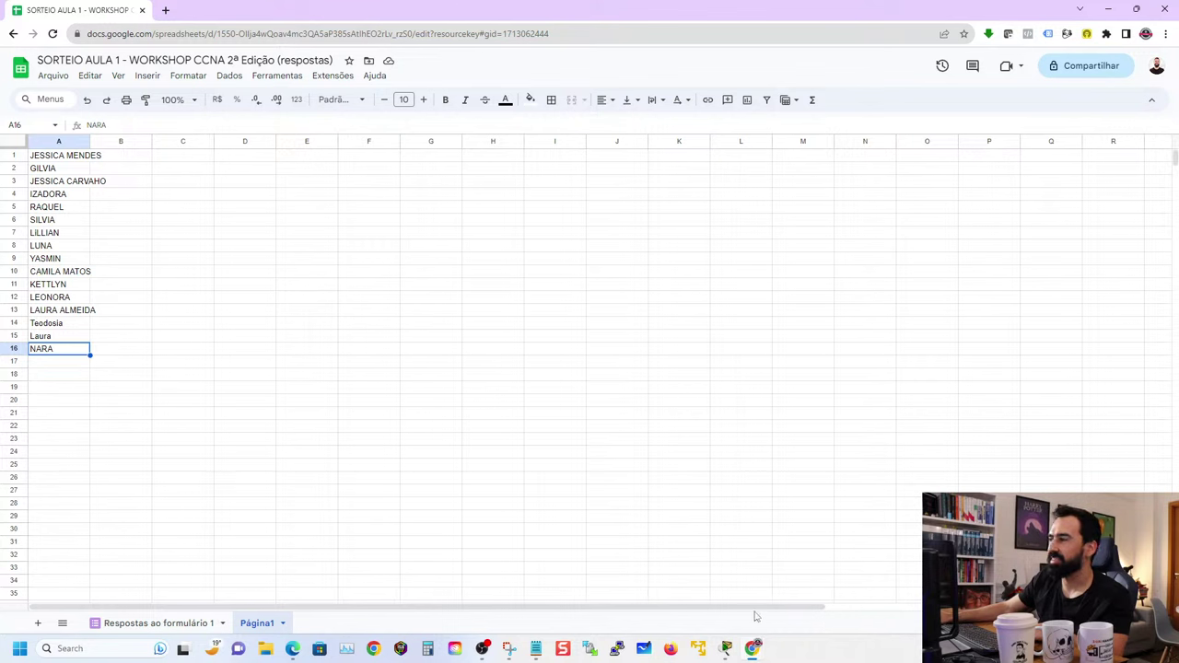
Bring SorteioGo forward and start replacing the draw range's lower bound.
mouse_move(754, 651)
left_click(791, 610)
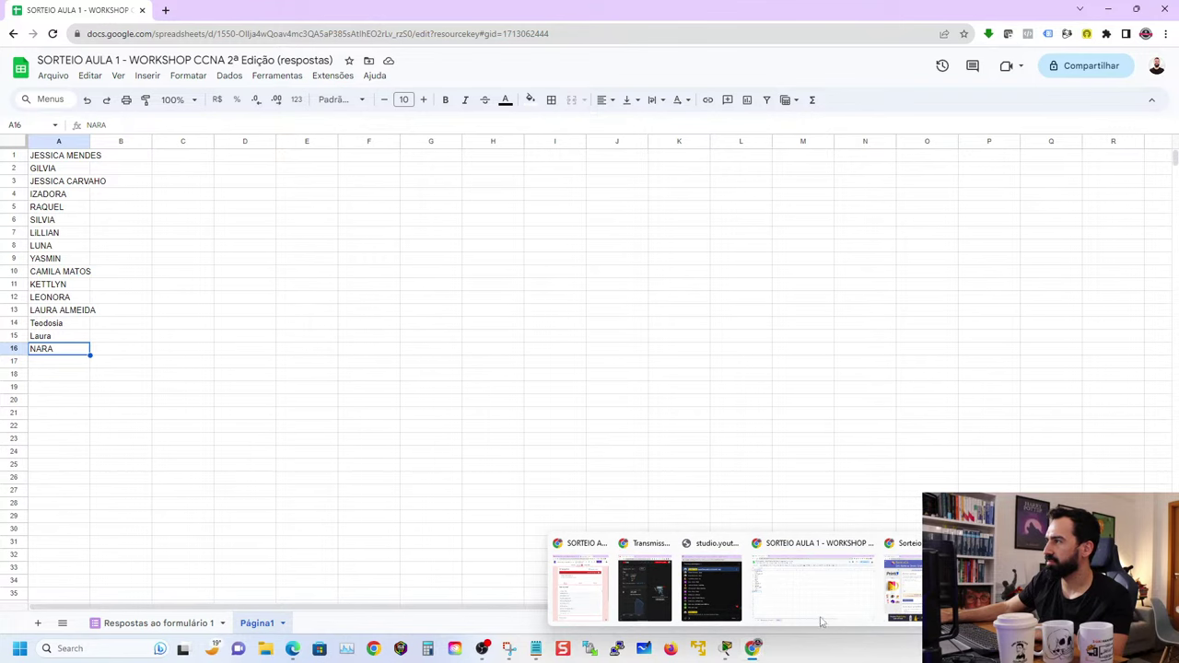
left_click(913, 584)
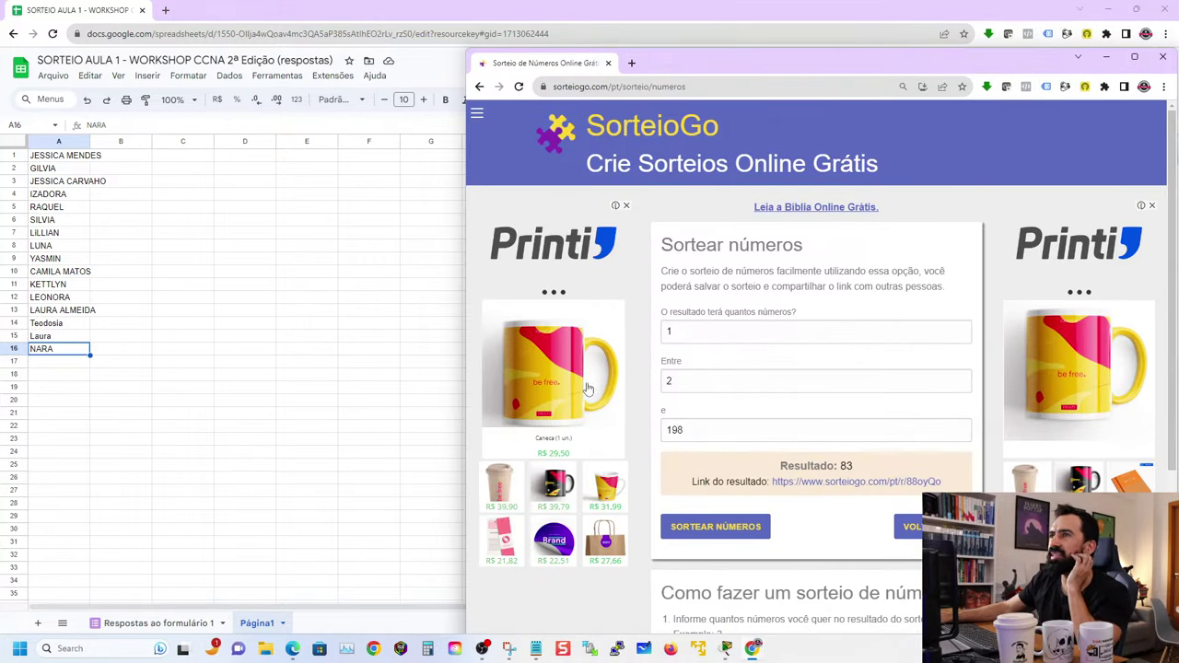
double_click(705, 391)
type("16")
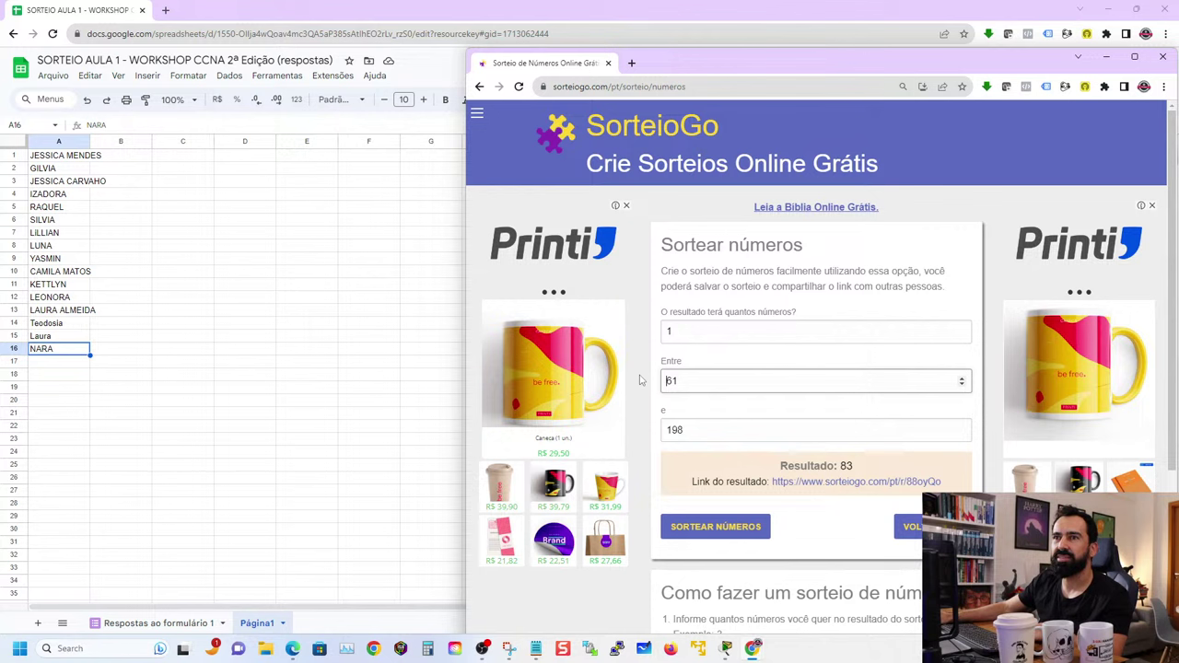
double_click(695, 387)
key("Left")
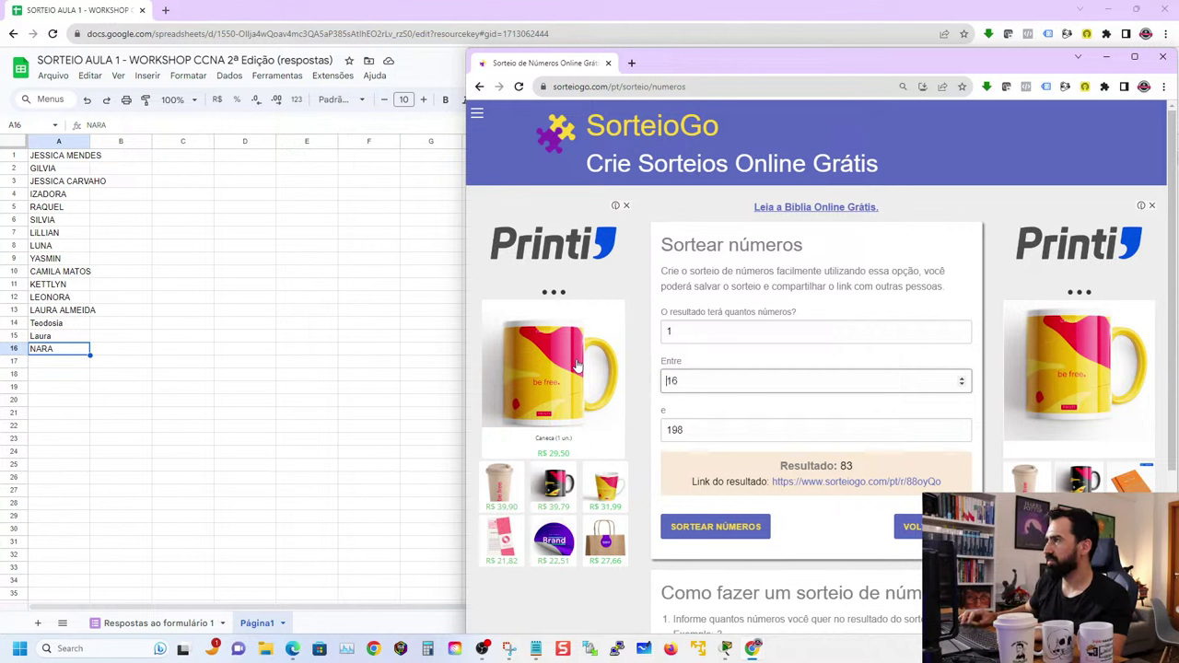
Set the draw range to 1 through 16, then return to the spreadsheet.
left_click(733, 432)
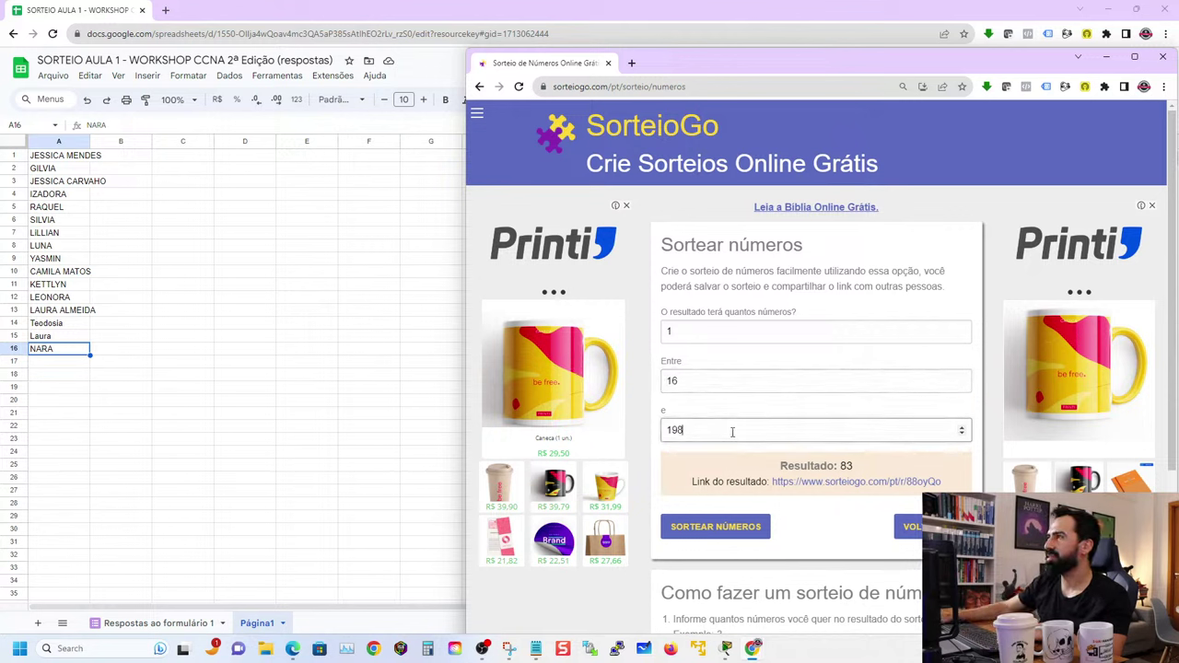
key("shift+Tab")
type("1")
key("Tab")
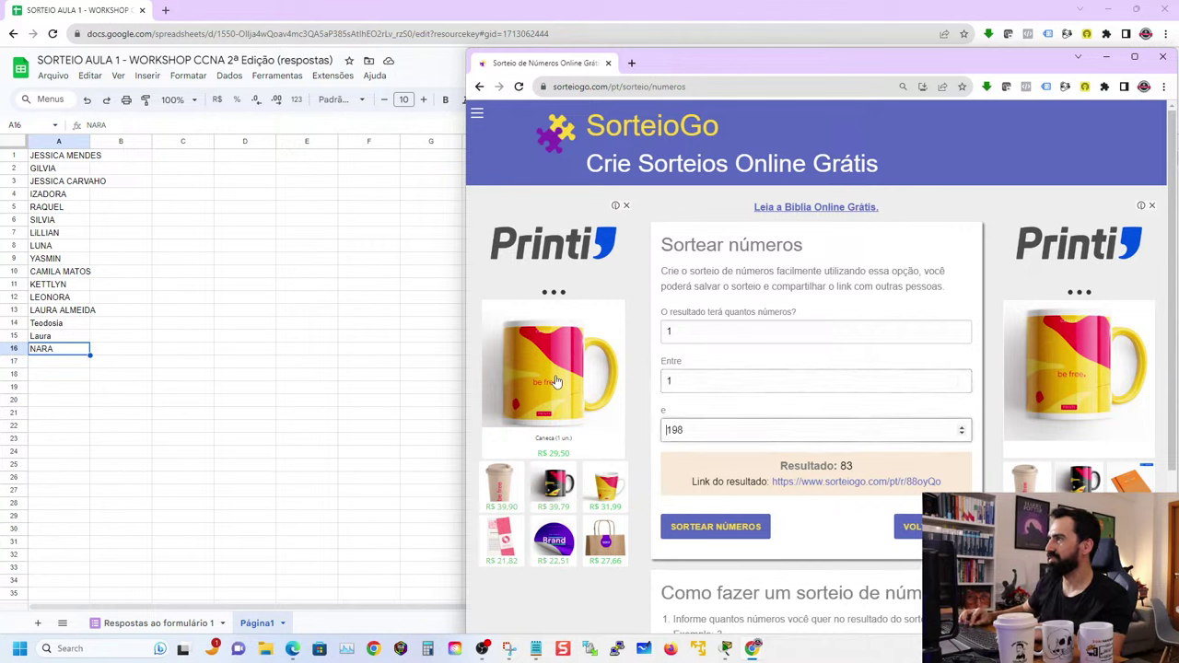
key("Delete")
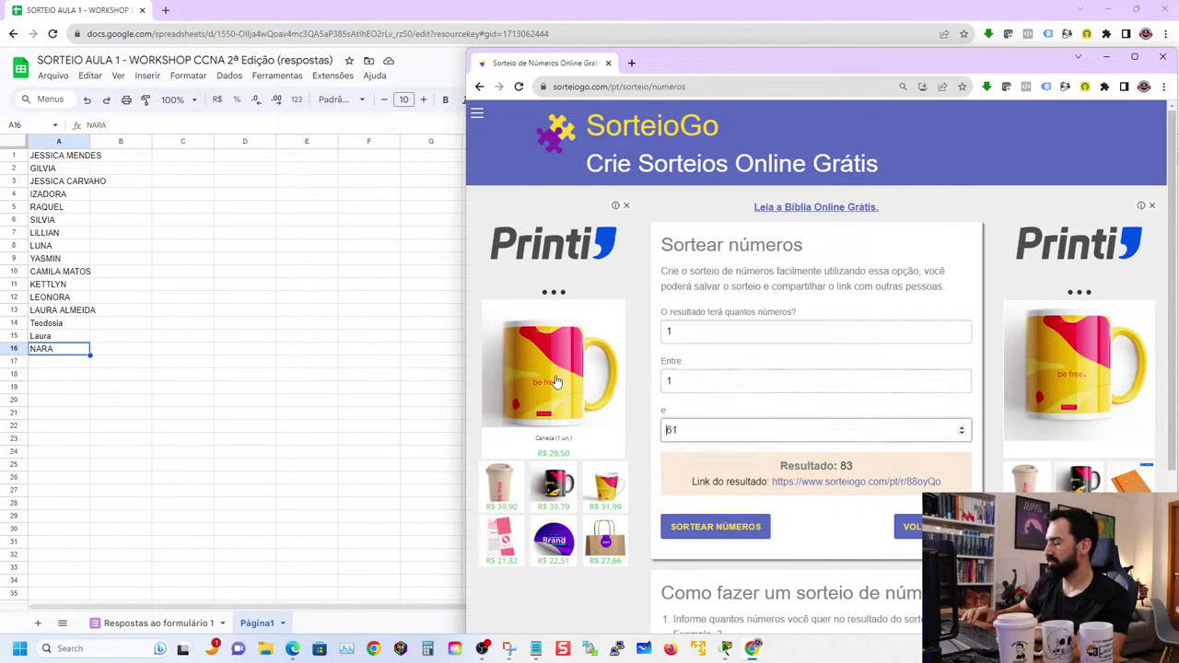
type("16")
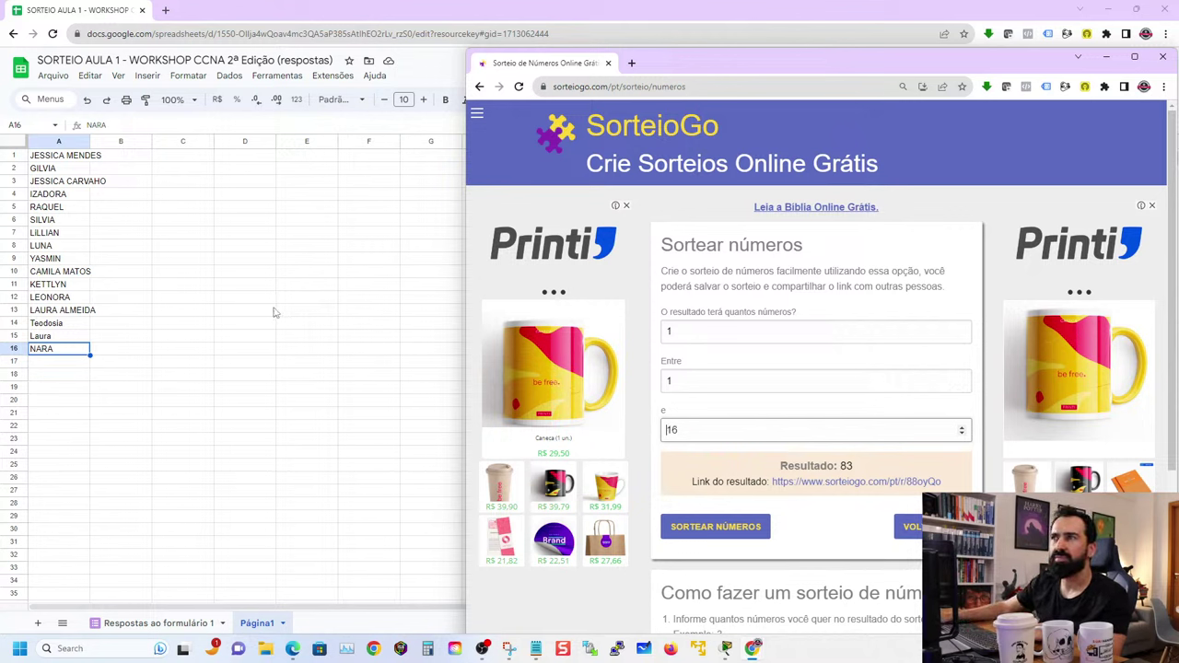
left_click(92, 312)
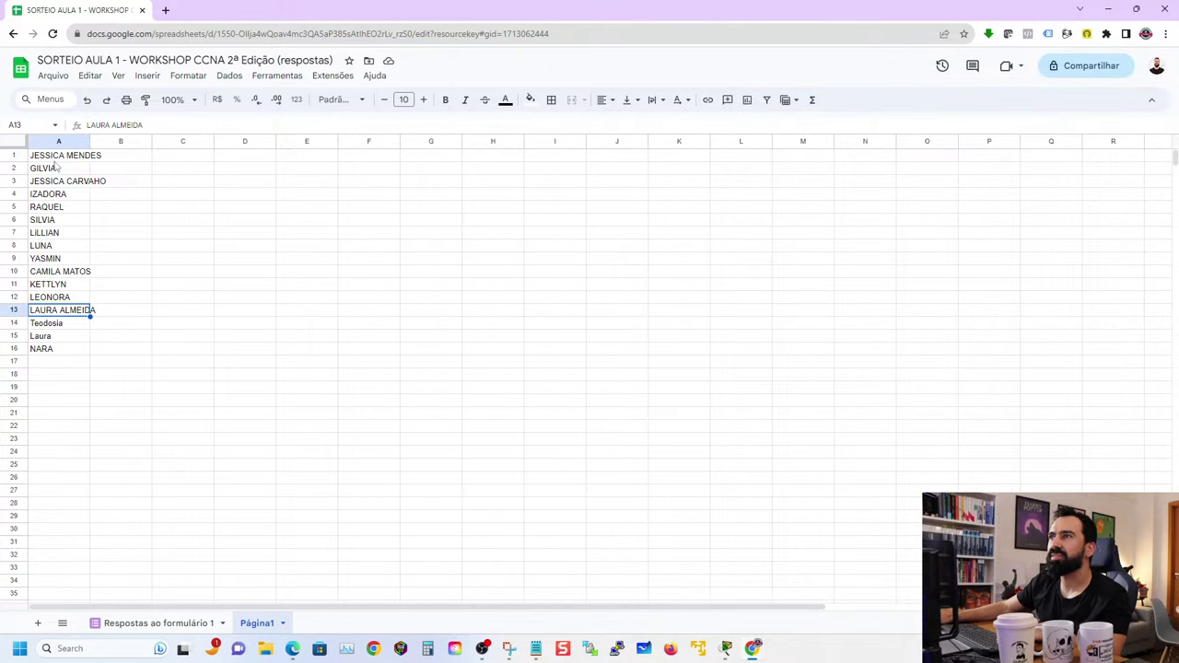
Delete row 15 of the winner list with Excluir linha, leaving fifteen names.
left_click(44, 337)
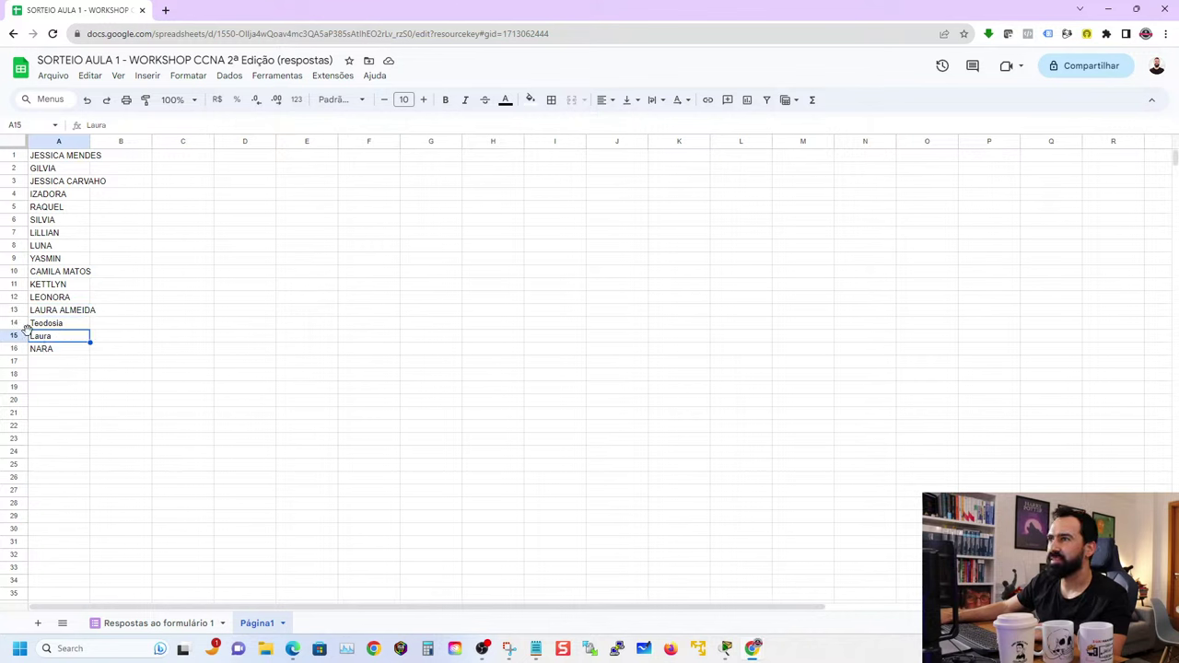
left_click(14, 334)
right_click(13, 331)
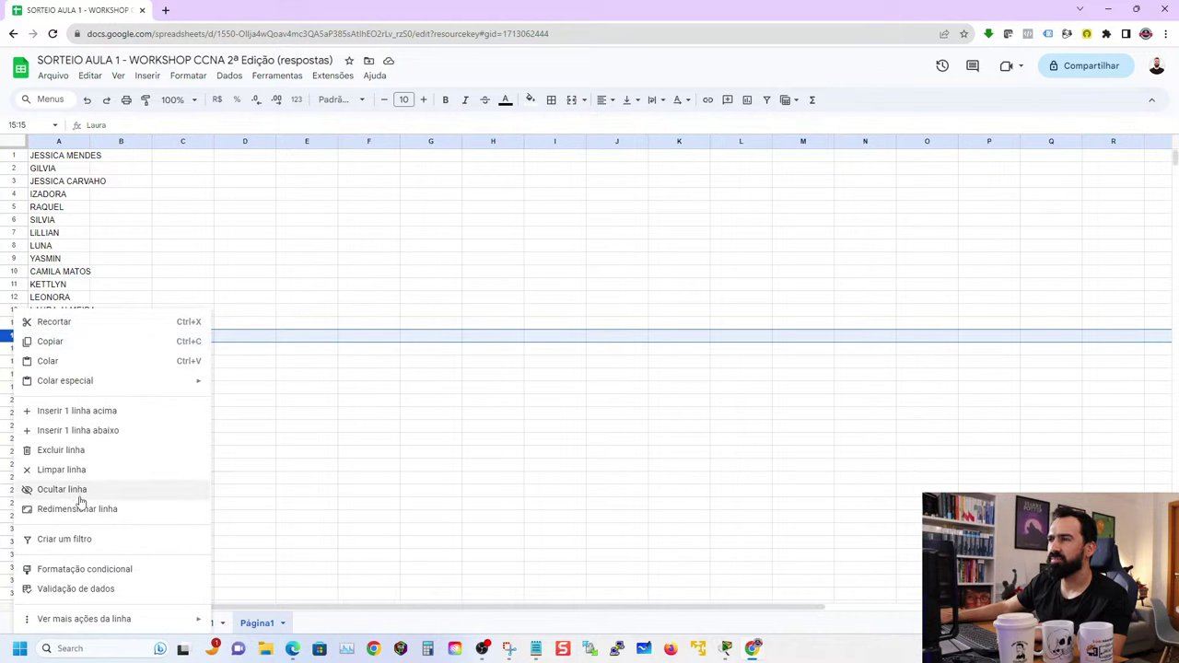
left_click(75, 451)
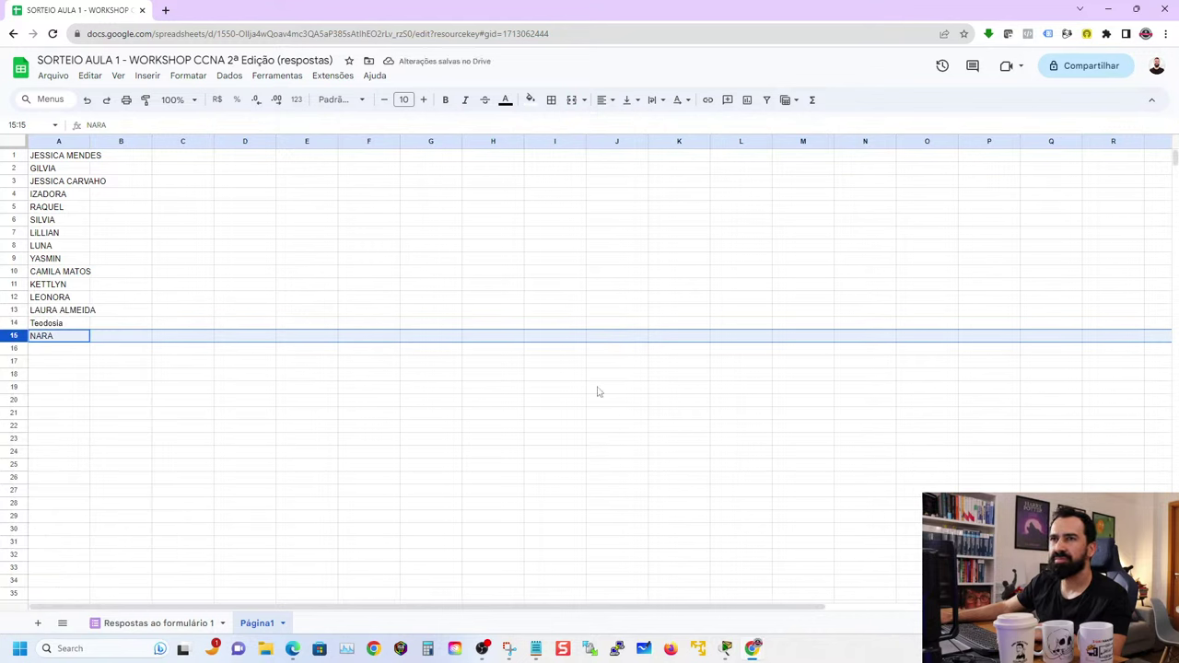
mouse_move(757, 654)
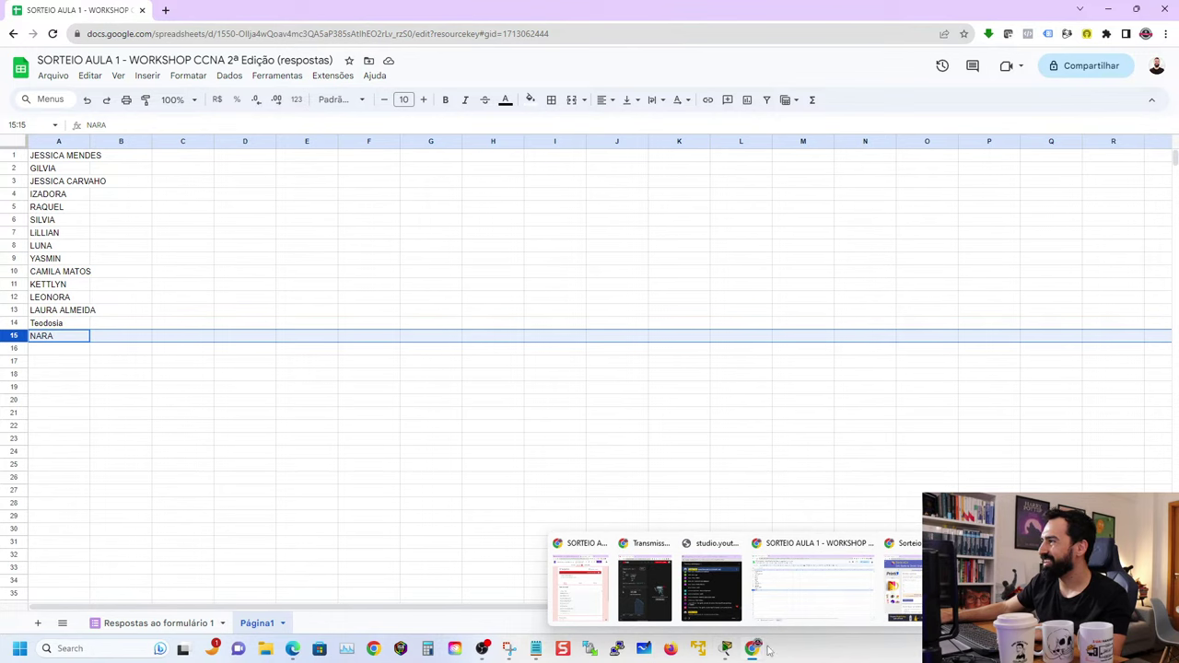
Change SorteioGo's upper limit to 15 and draw a number, getting 14.
left_click(907, 584)
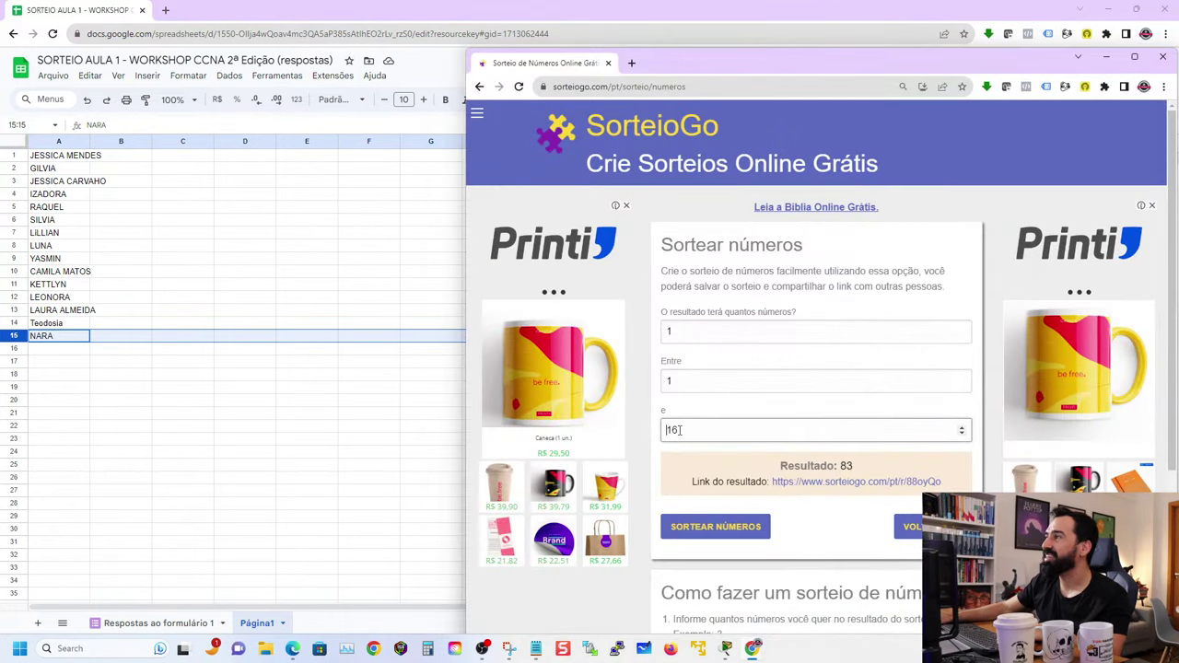
key("BackSpace")
type("5")
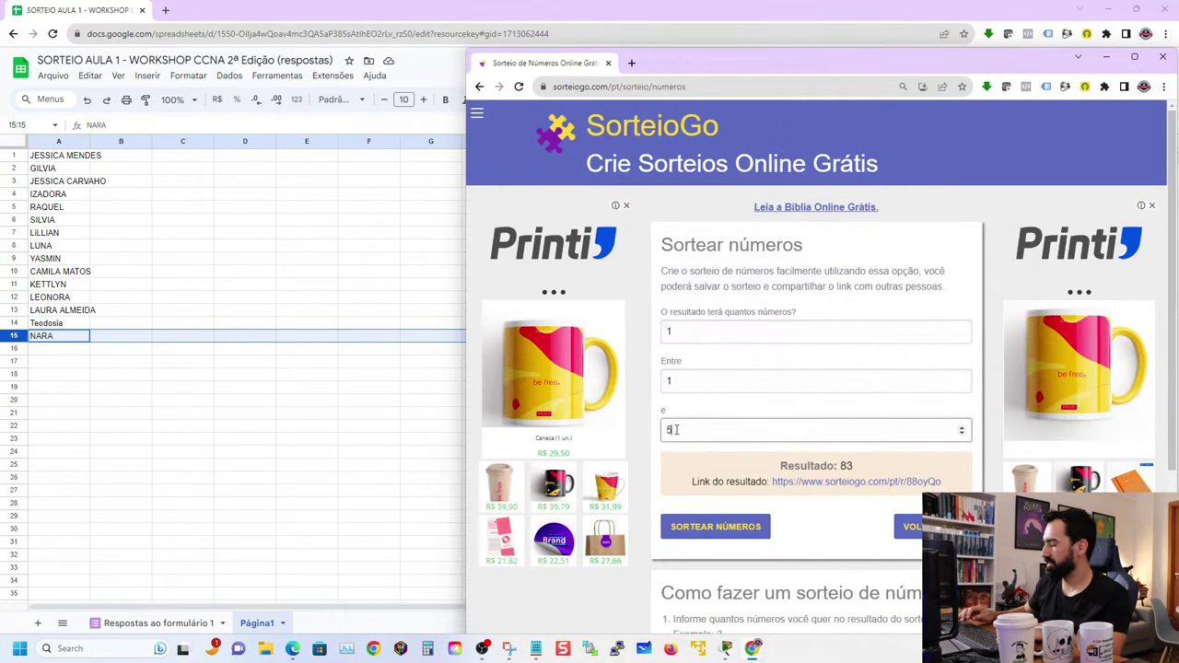
key("BackSpace")
type("15")
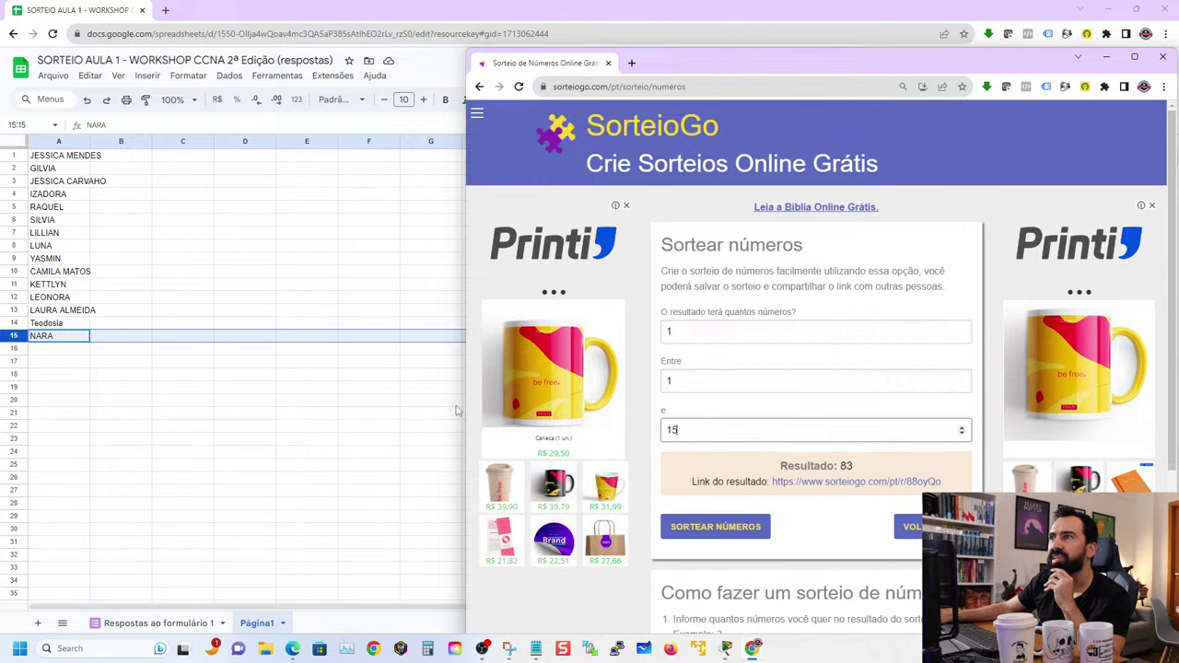
left_click(707, 529)
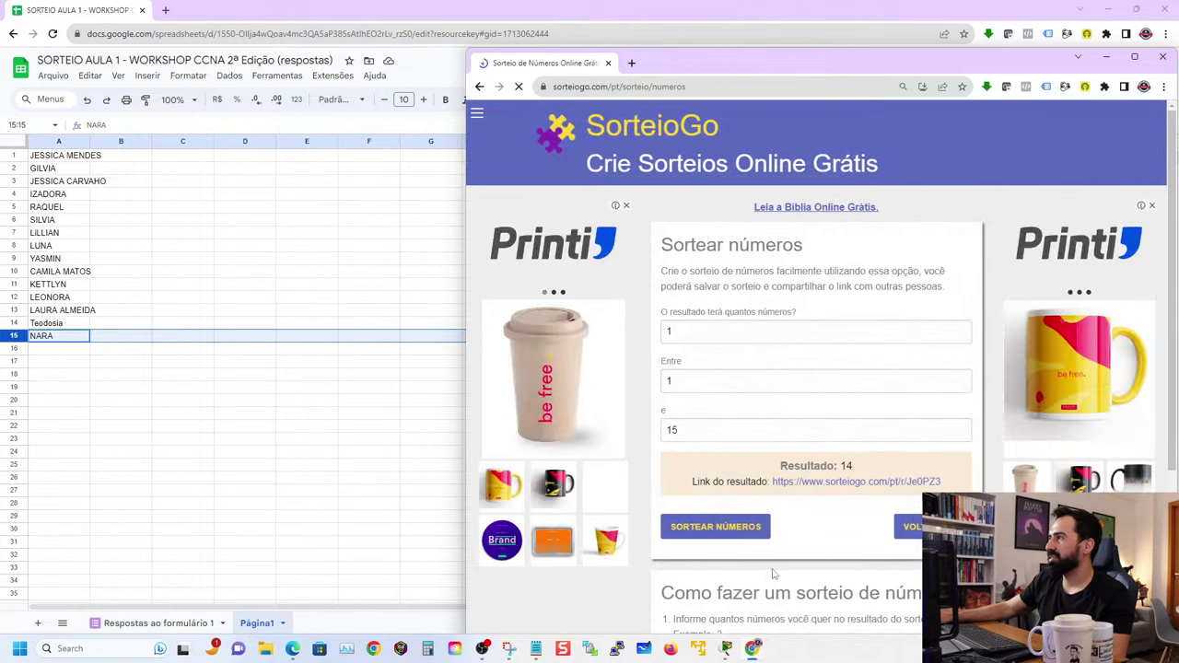
left_click(124, 328)
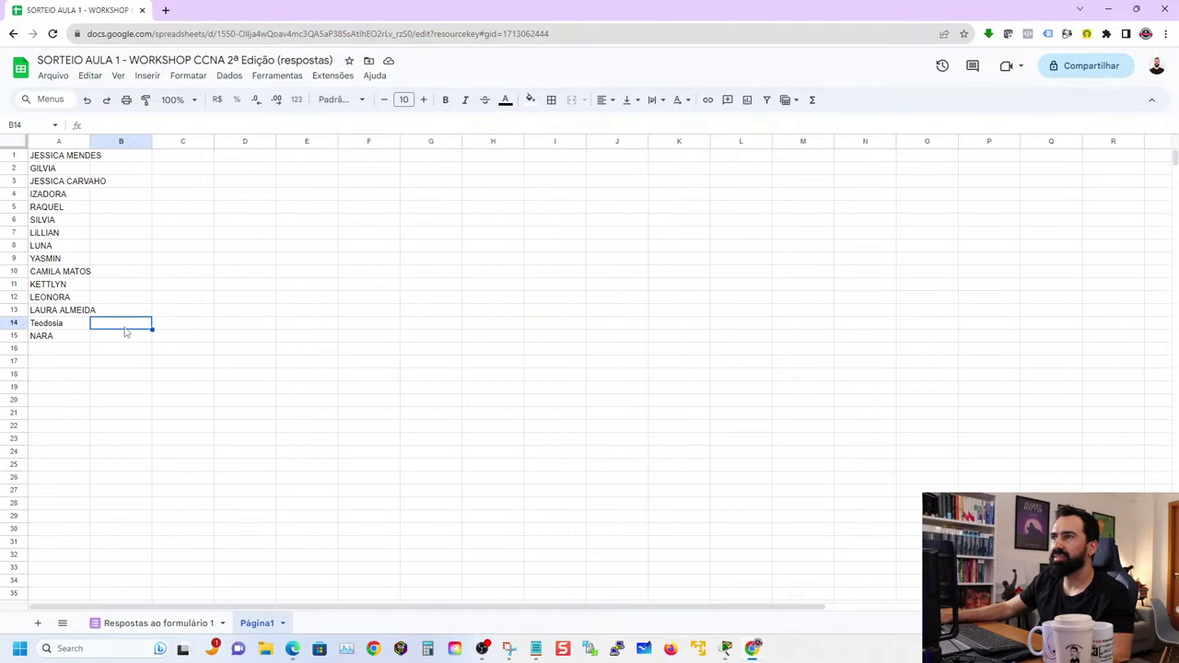
Enter BAMBU as the prize in B14, redraw, and enter CAVEIRA in B12.
type("BA")
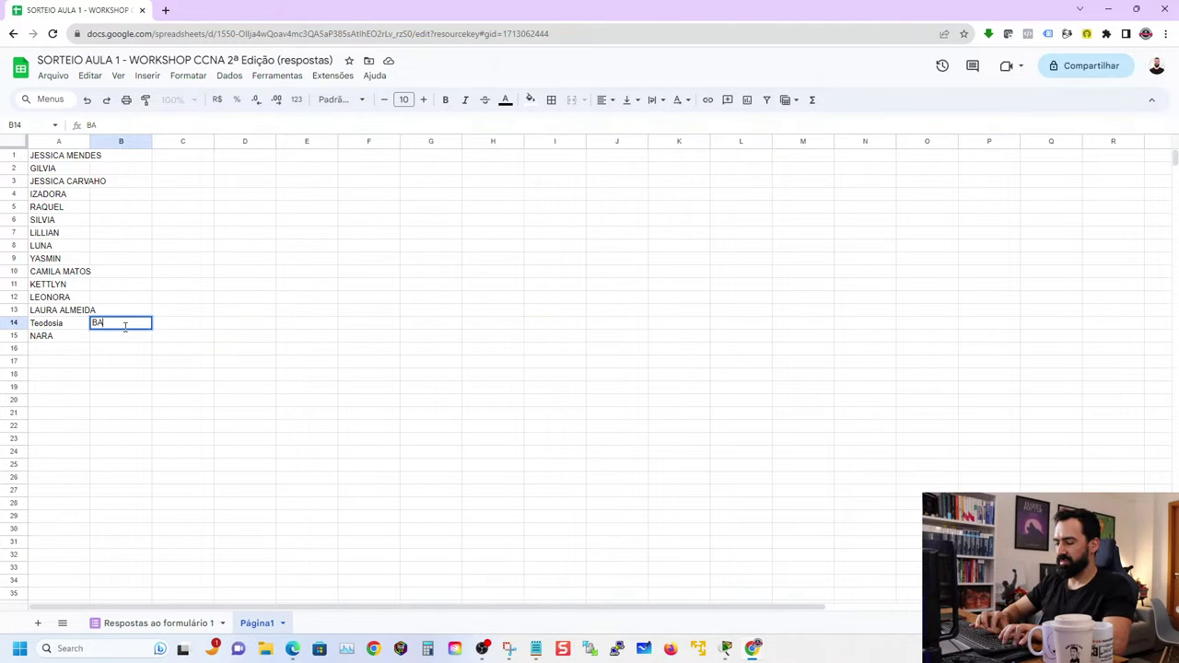
type("MBU")
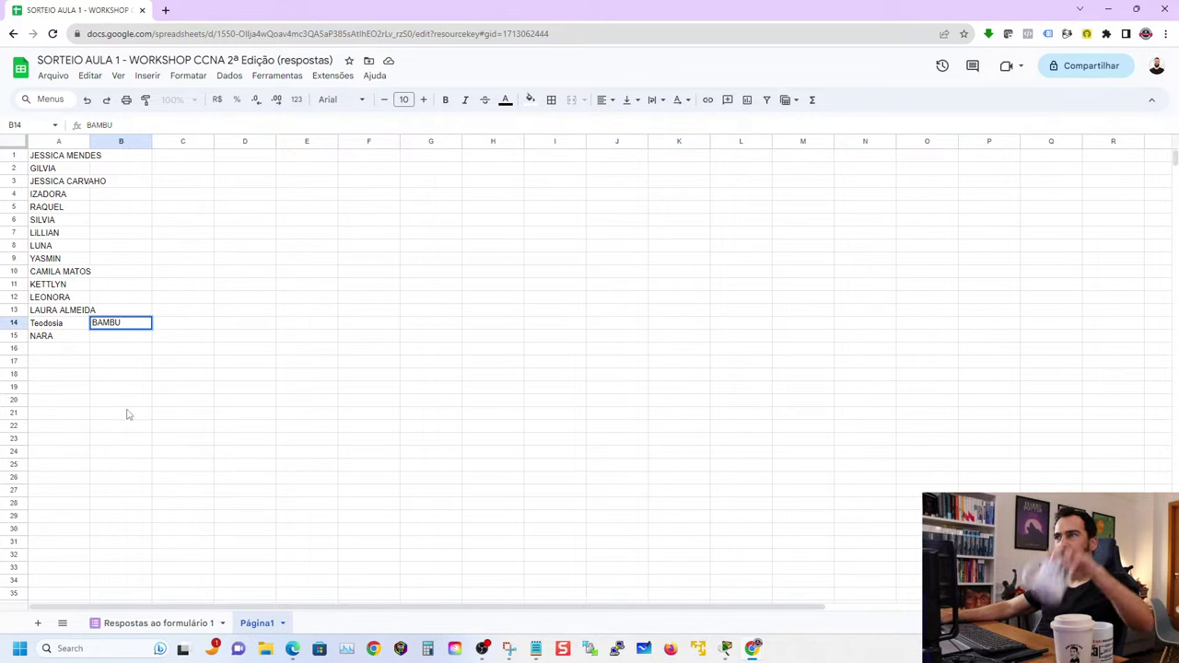
left_click(128, 415)
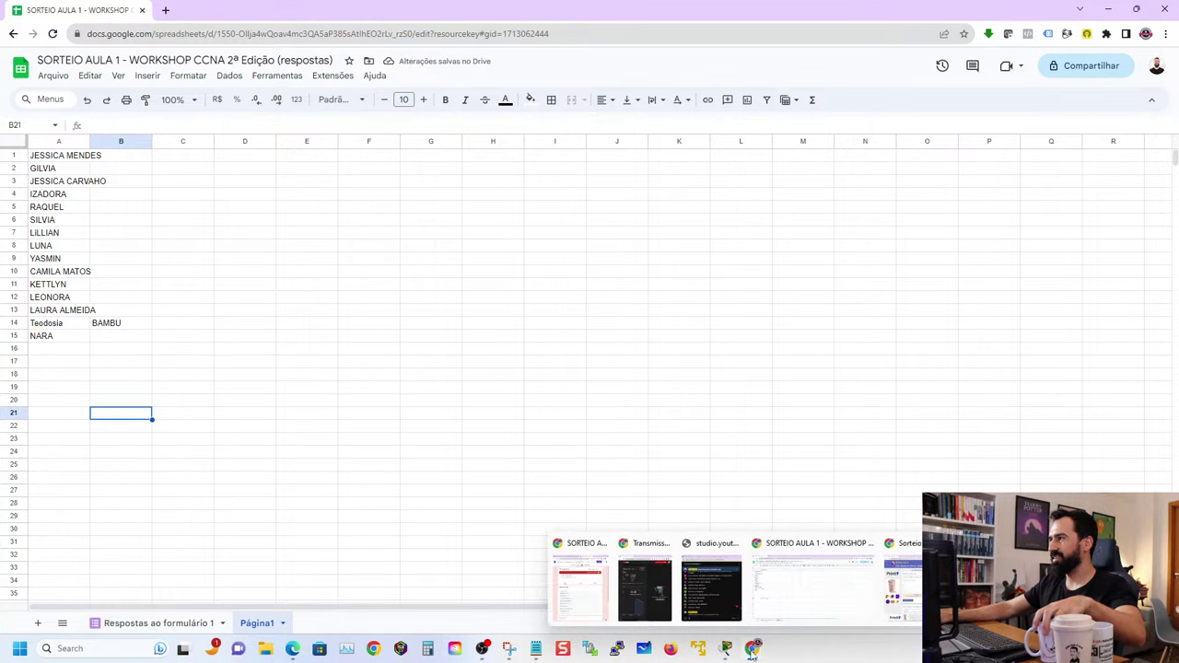
left_click(904, 600)
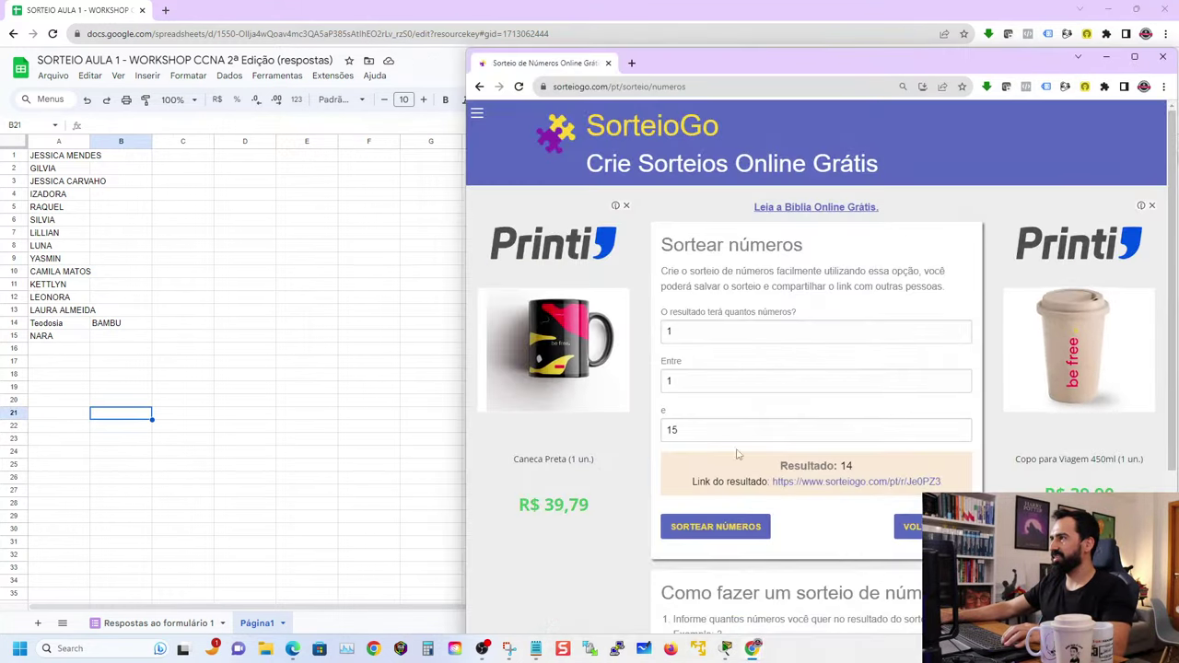
left_click(748, 532)
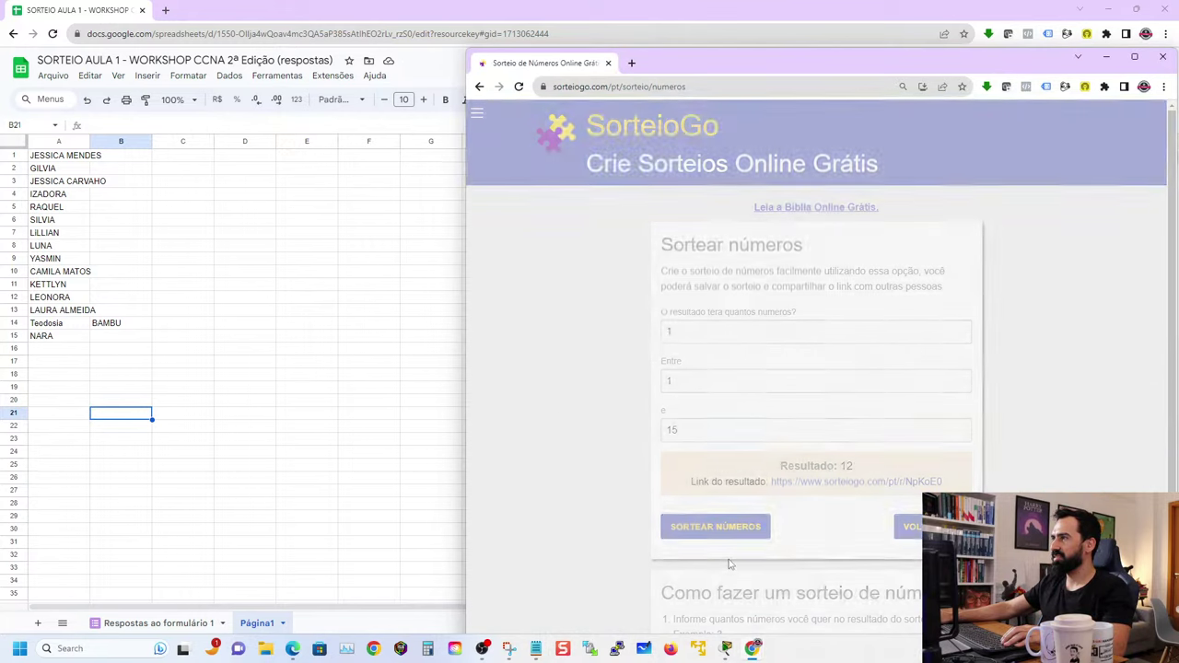
left_click(104, 298)
type("CAVEIRA")
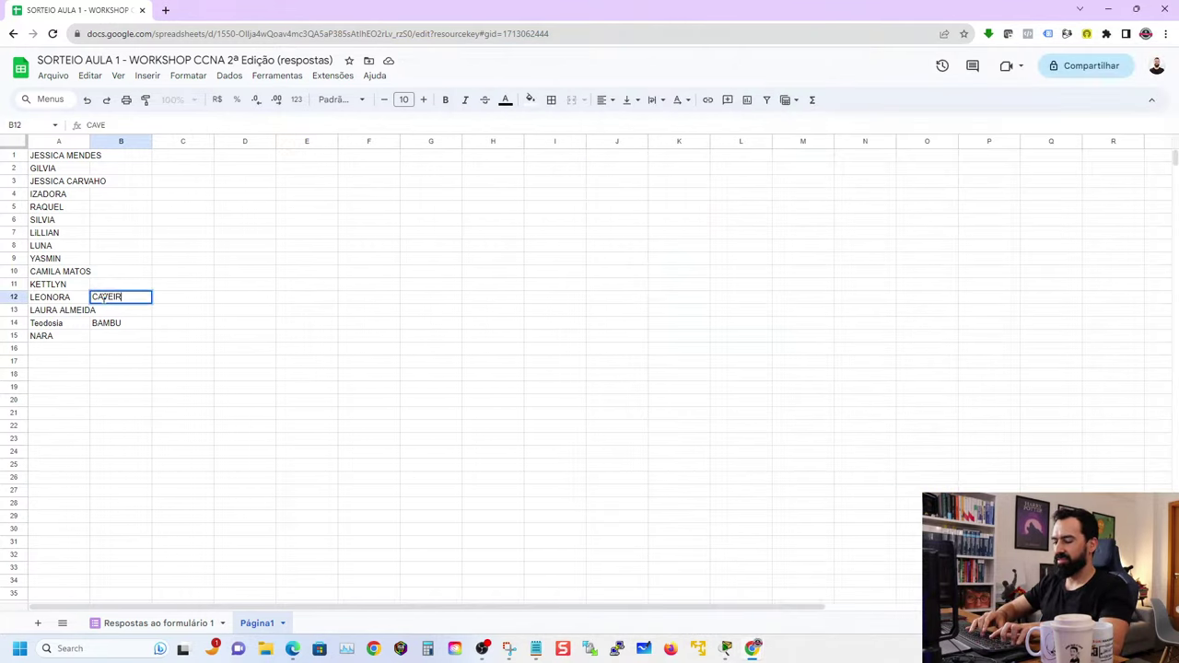
left_click(241, 287)
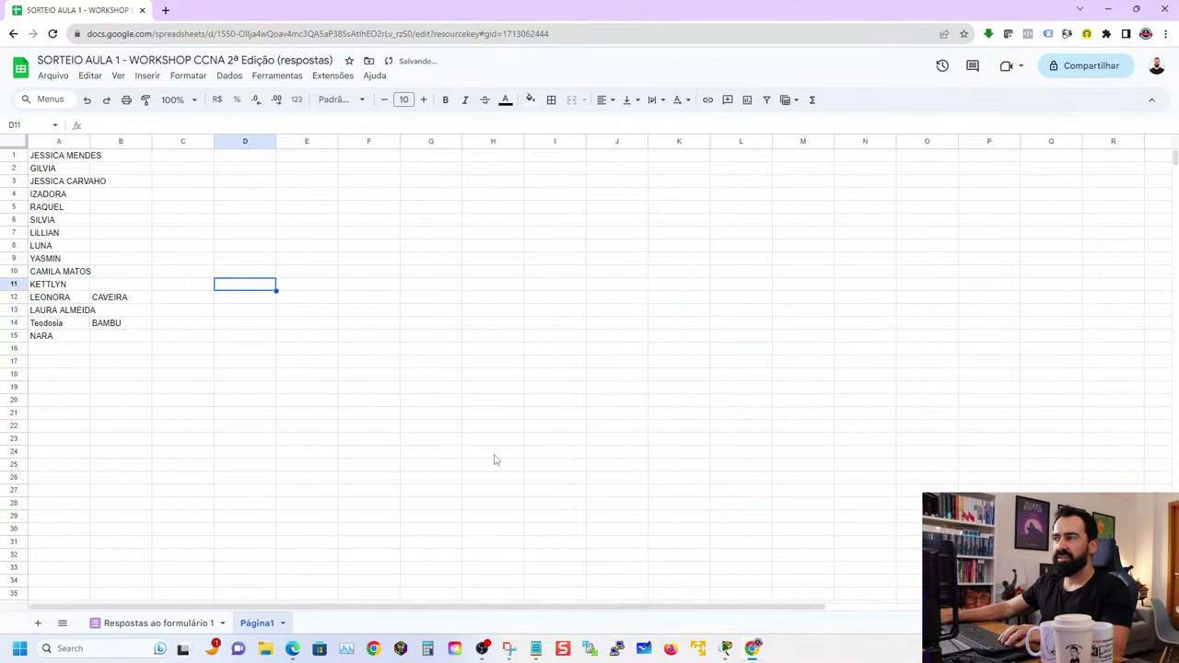
Draw again in SorteioGo and record UAI as the prize in B4.
mouse_move(753, 648)
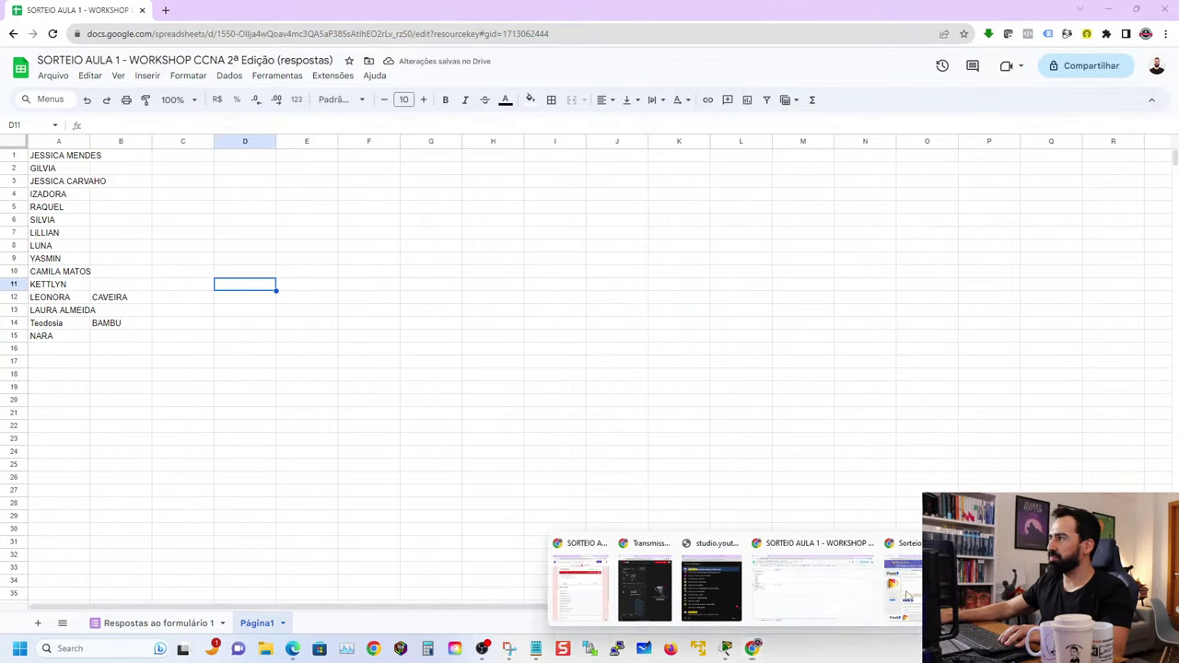
left_click(907, 599)
left_click(742, 542)
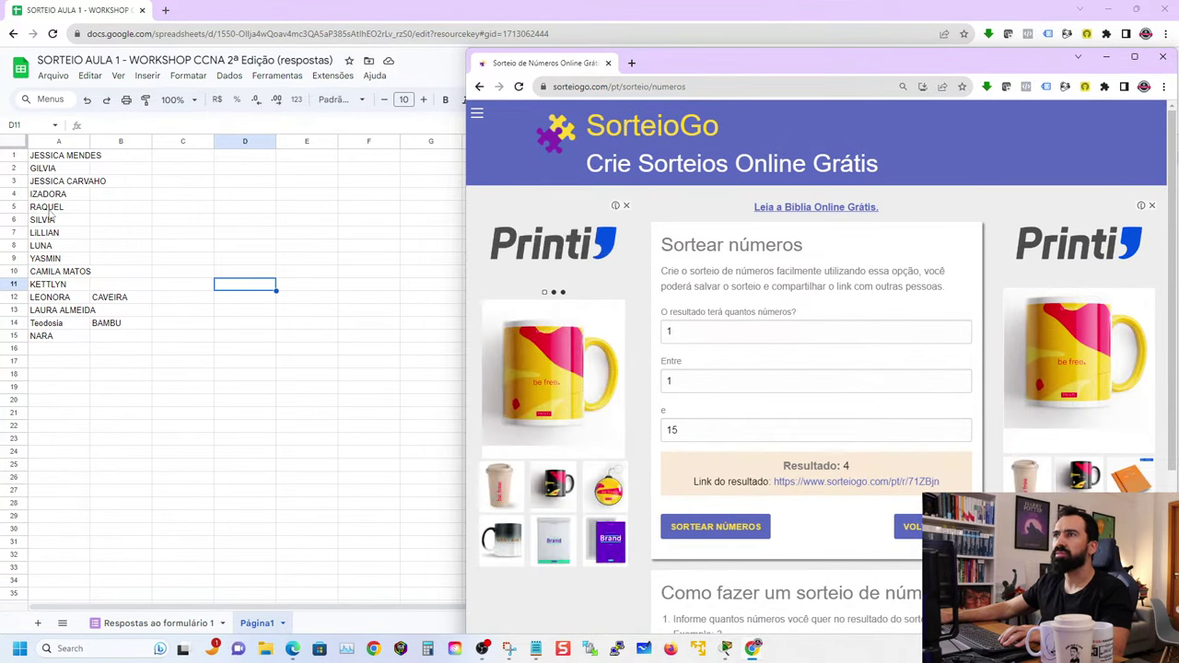
left_click(124, 198)
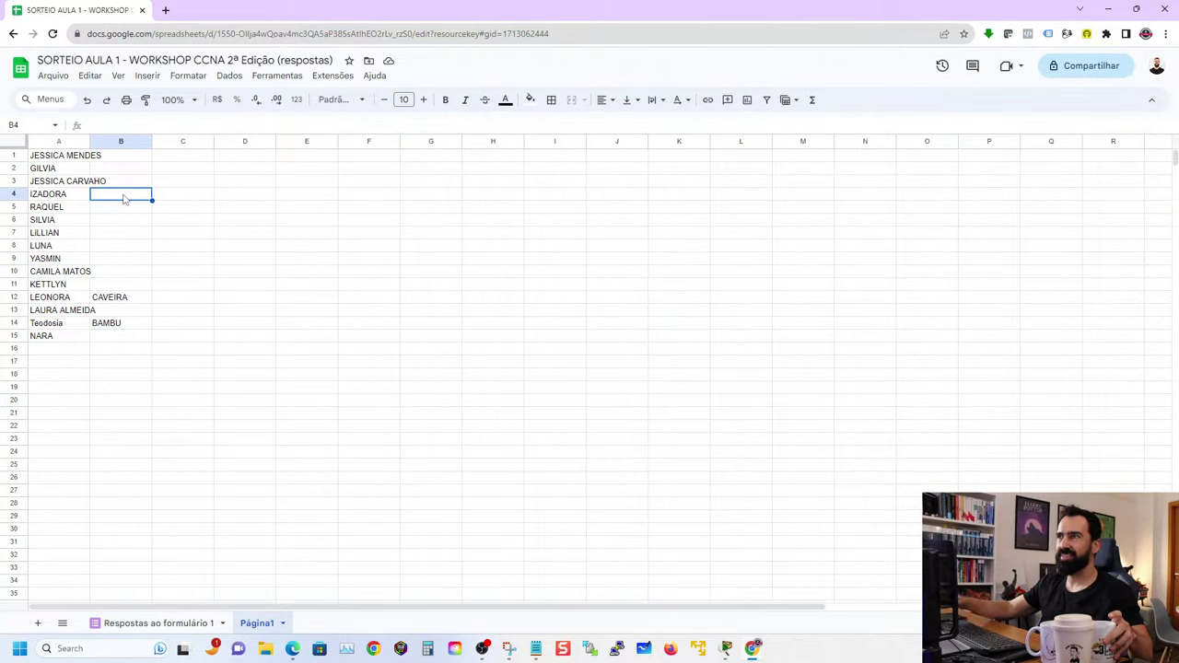
type("UAI")
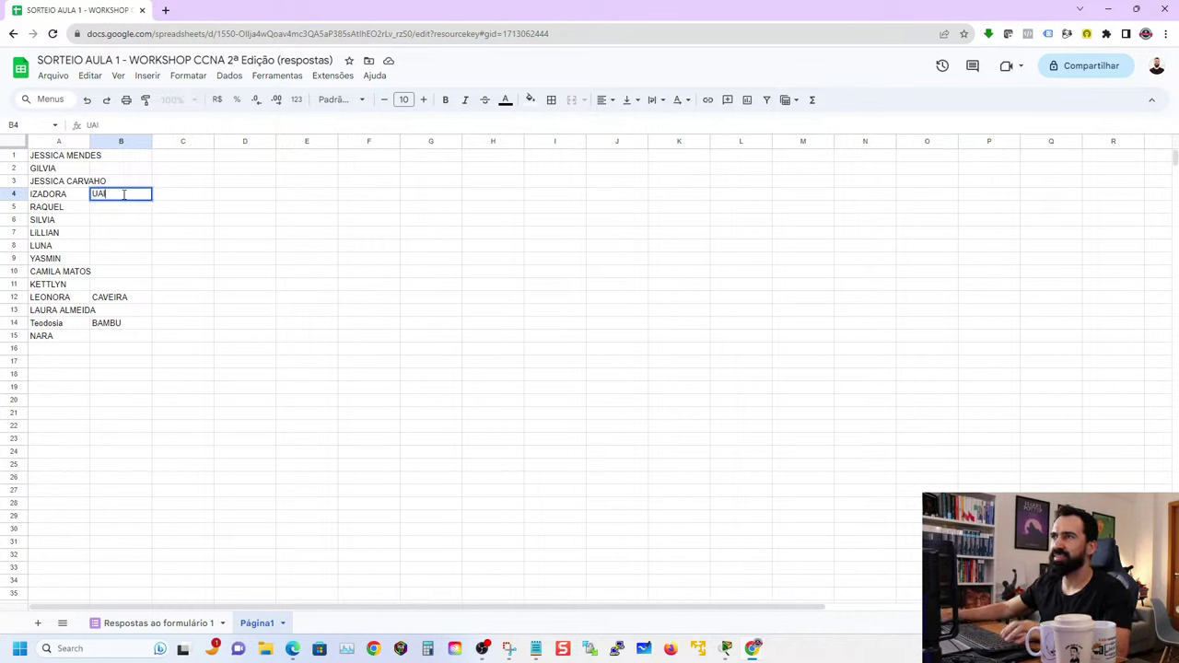
left_click(157, 314)
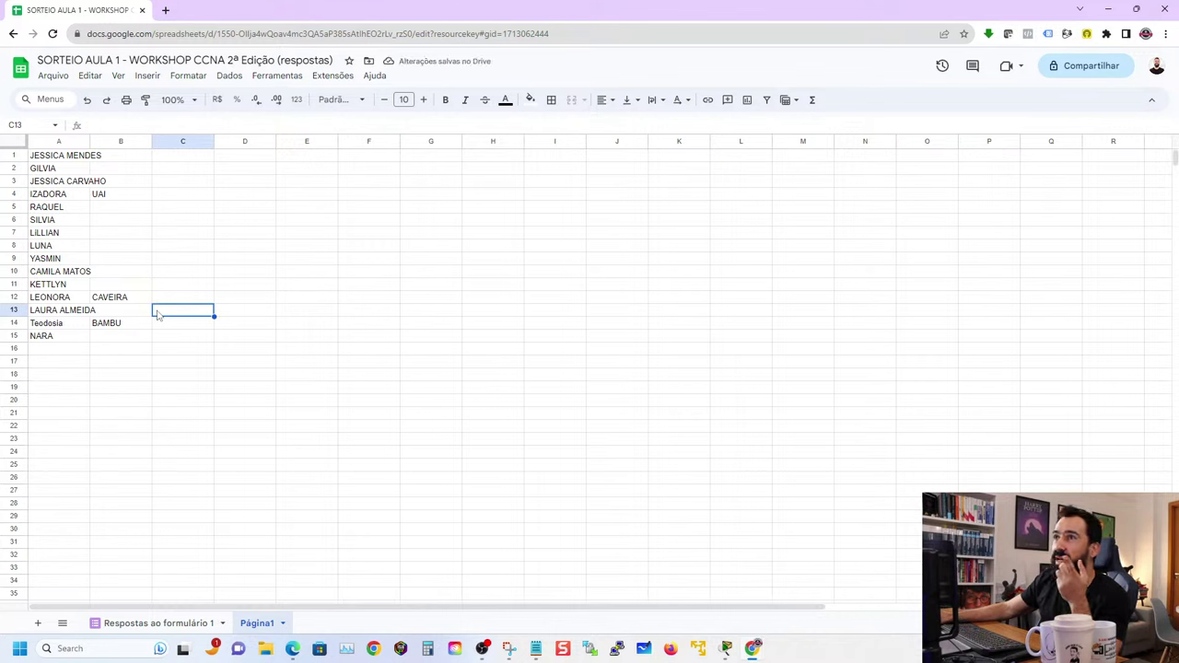
left_click(123, 361)
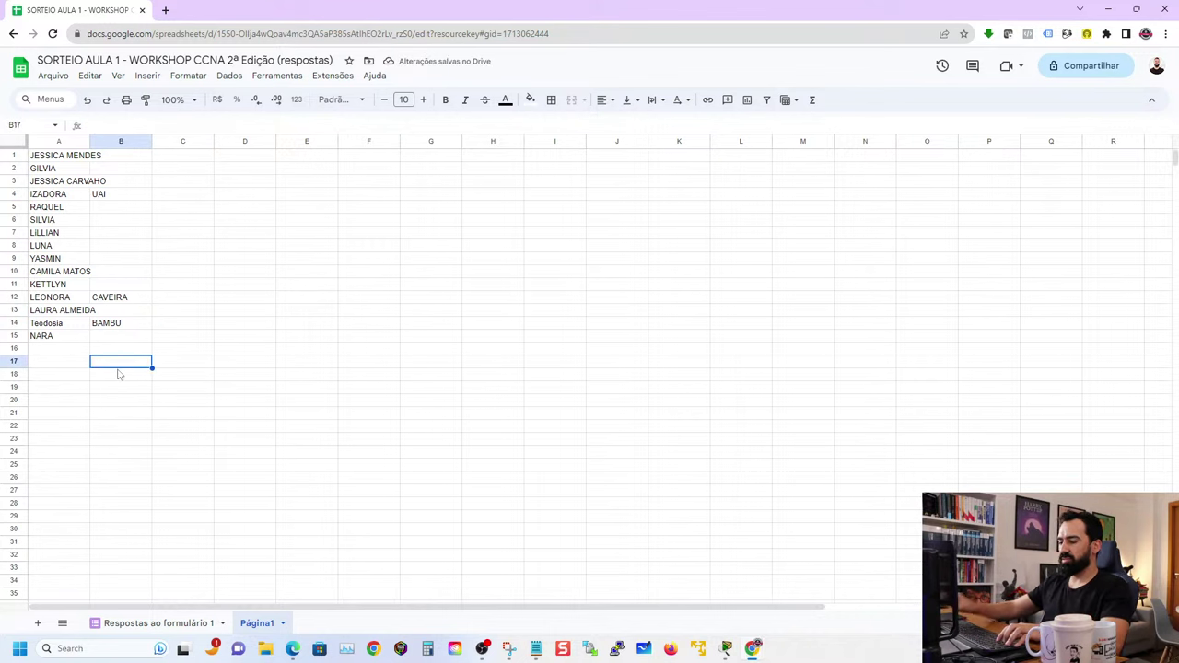
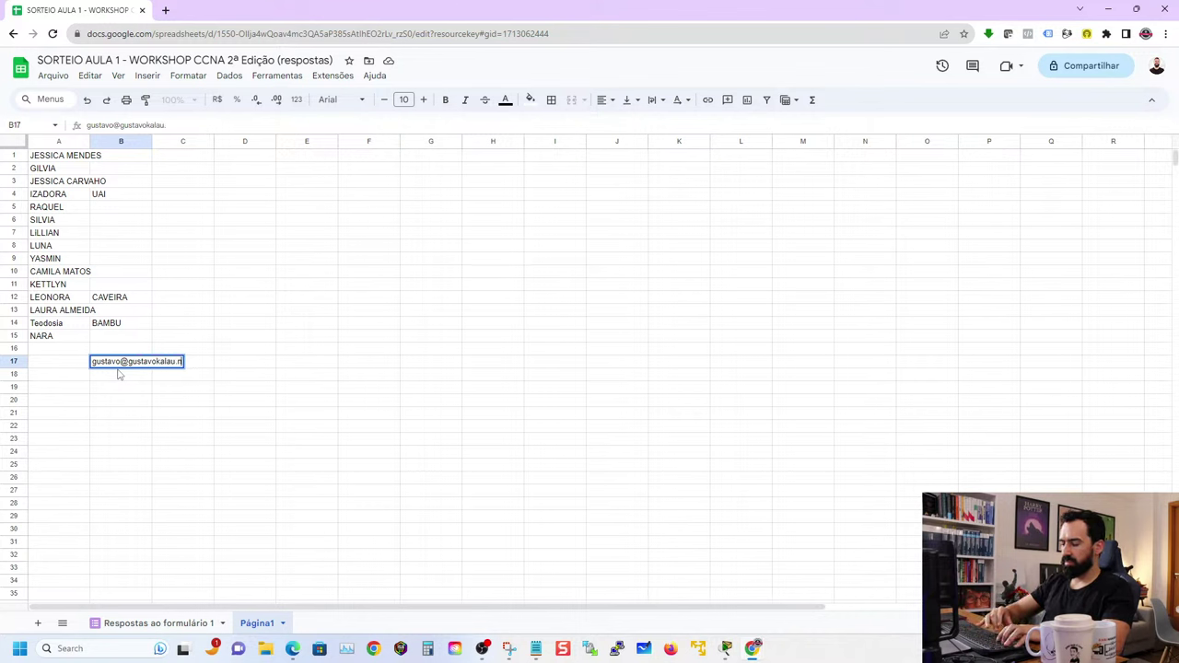
Enter the contact e-mail address in B17 below the winner list.
left_click(142, 391)
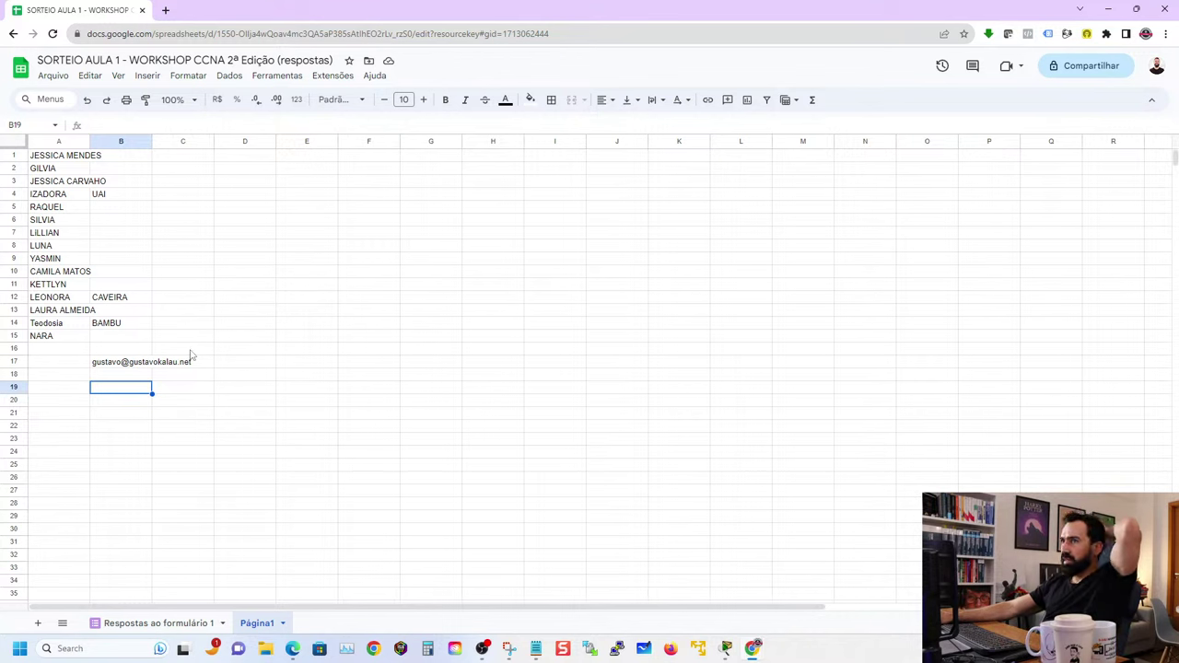
mouse_move(754, 650)
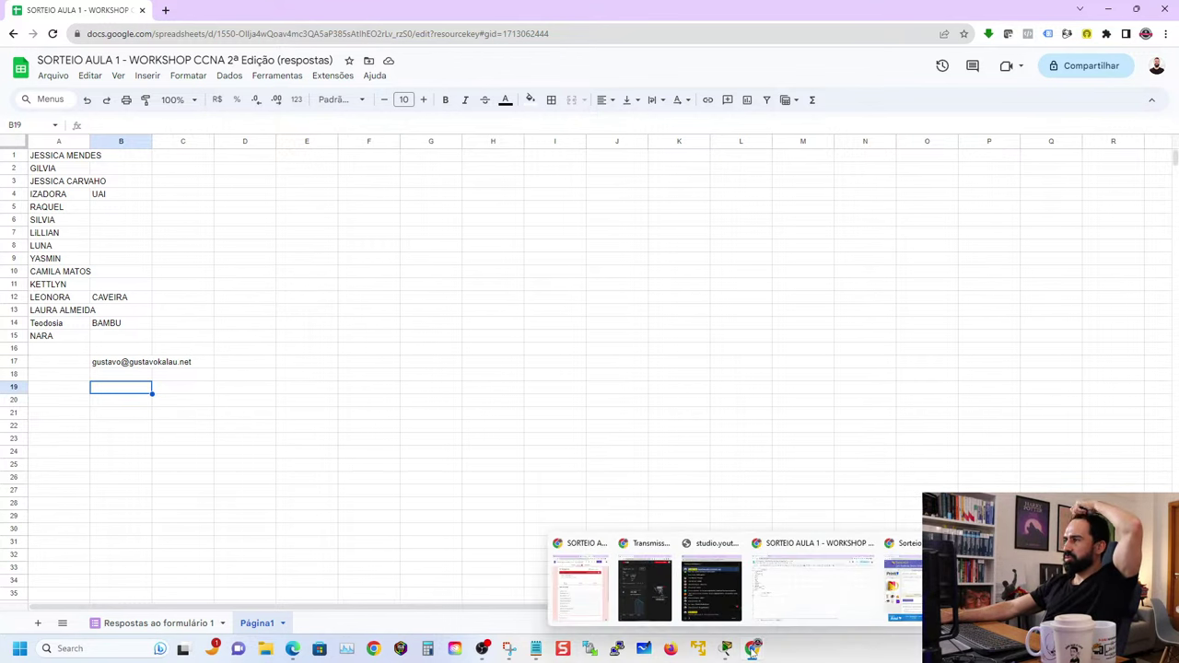